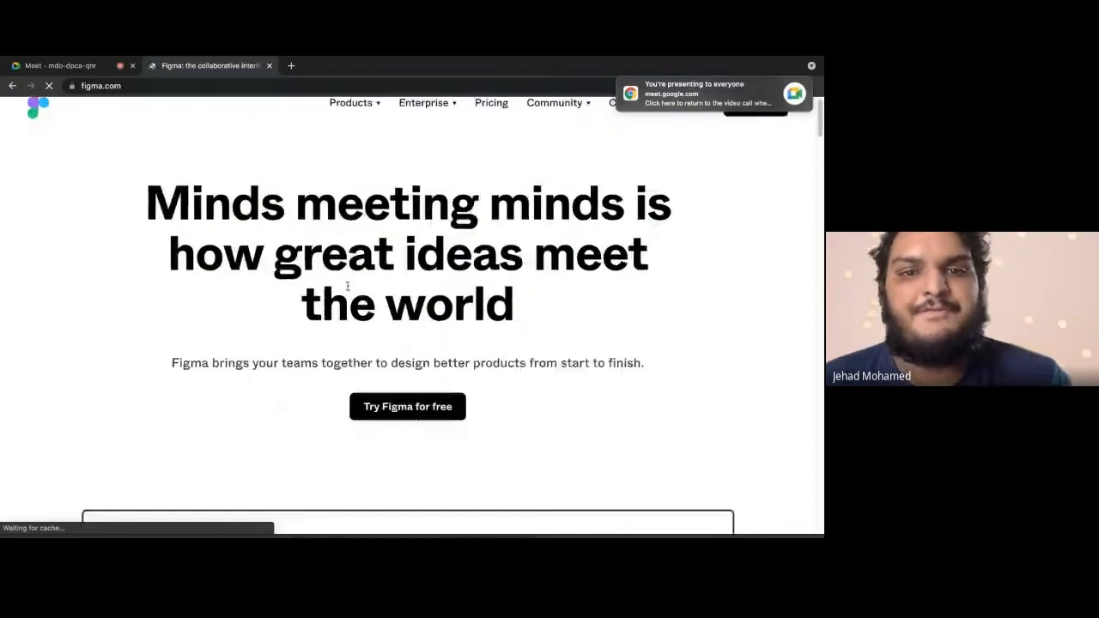
scroll(347, 287, up, 1)
mouse_move(783, 78)
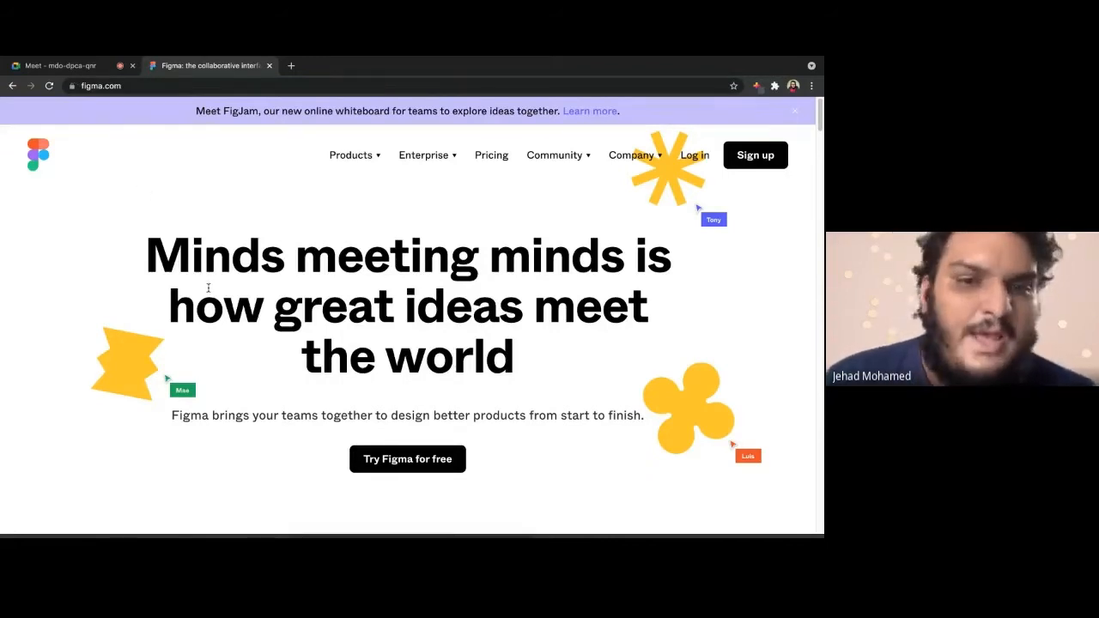
scroll(208, 288, down, 5)
scroll(208, 287, up, 5)
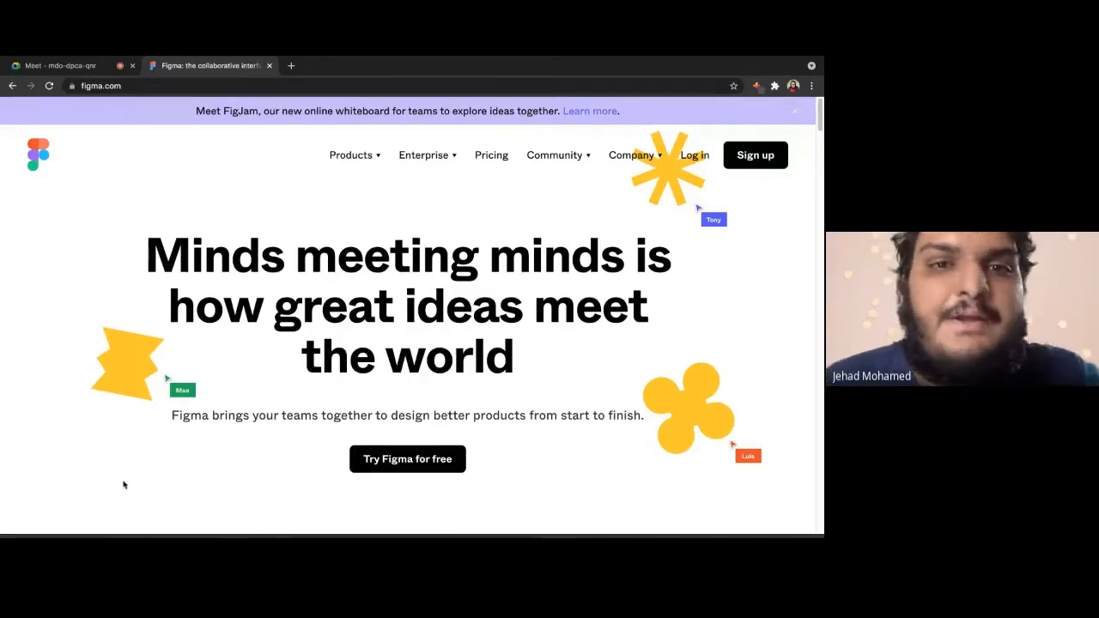
click(762, 154)
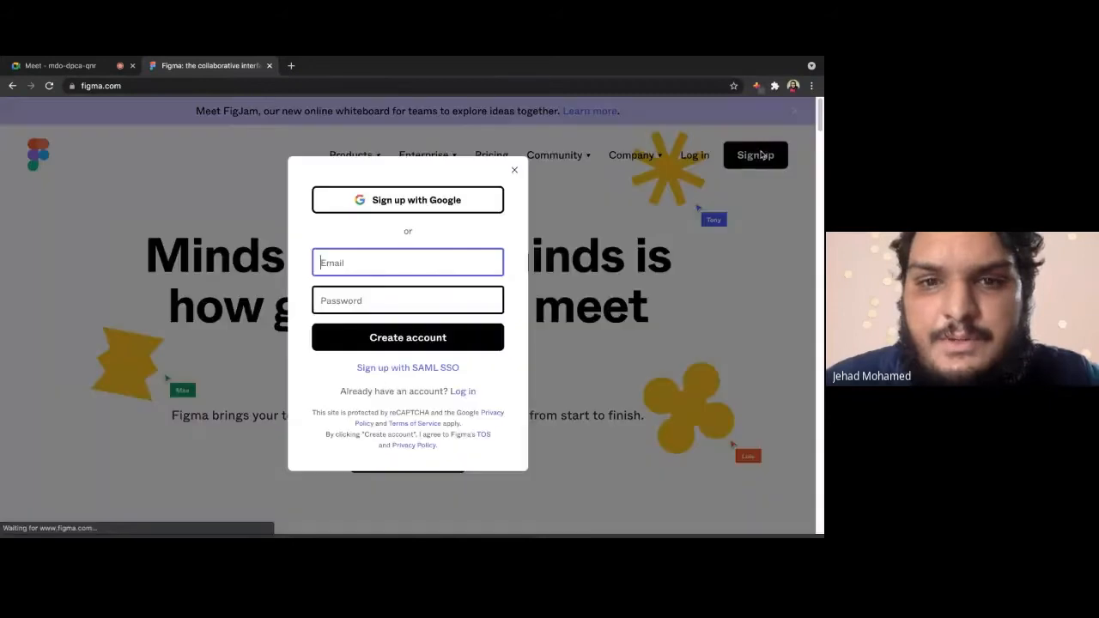
click(387, 204)
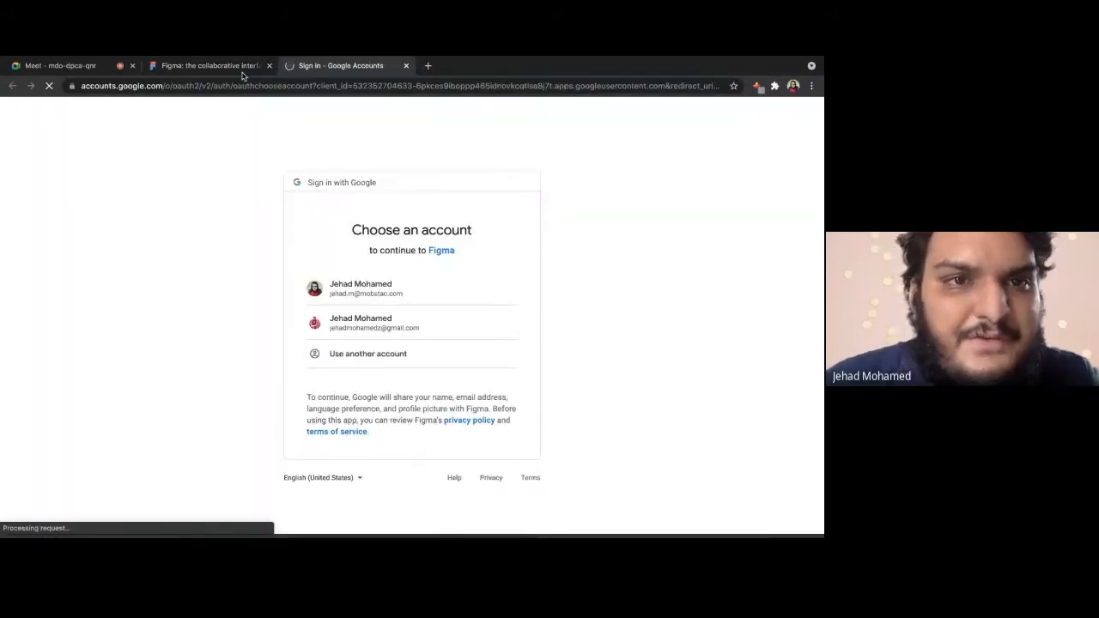
click(244, 72)
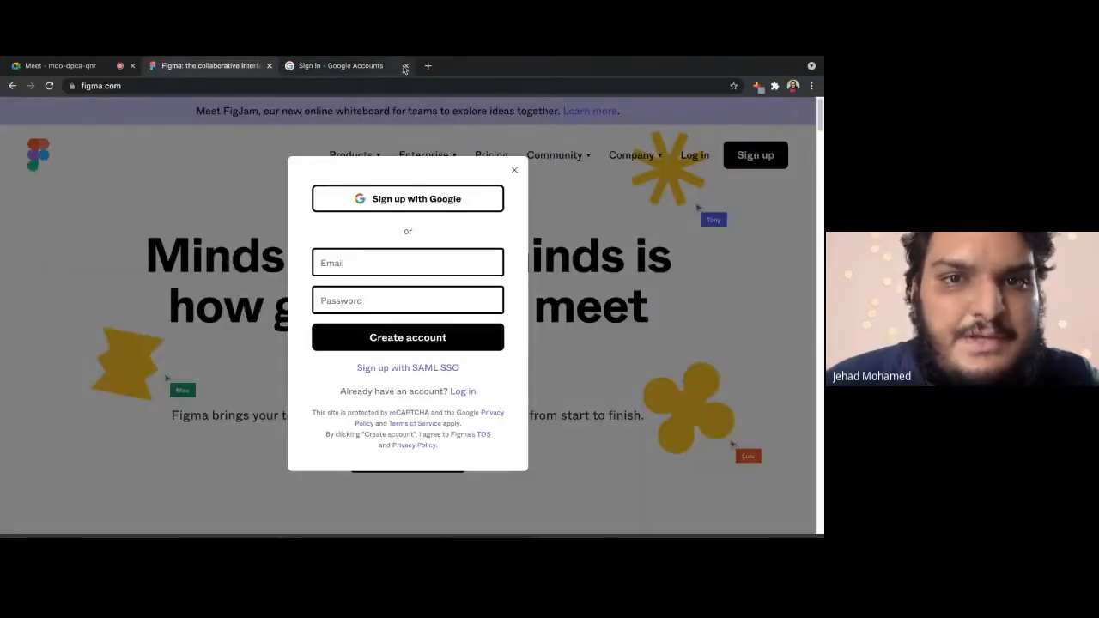
click(405, 66)
Open the Behance profile at behance.net/imhighoncoffee in a new browser tab
click(290, 66)
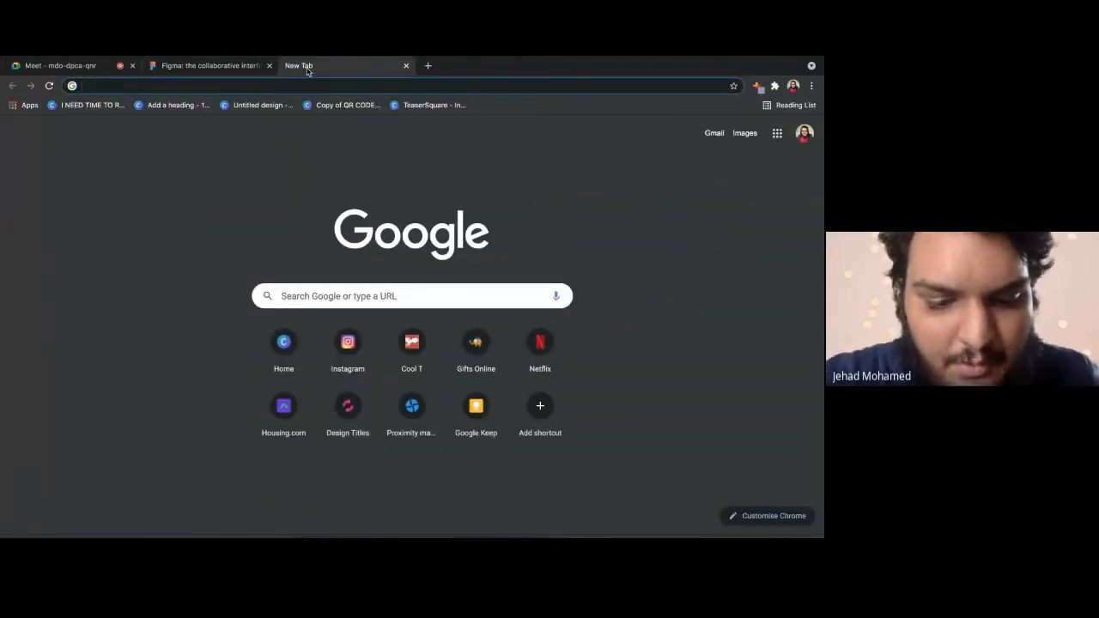
text(behance)
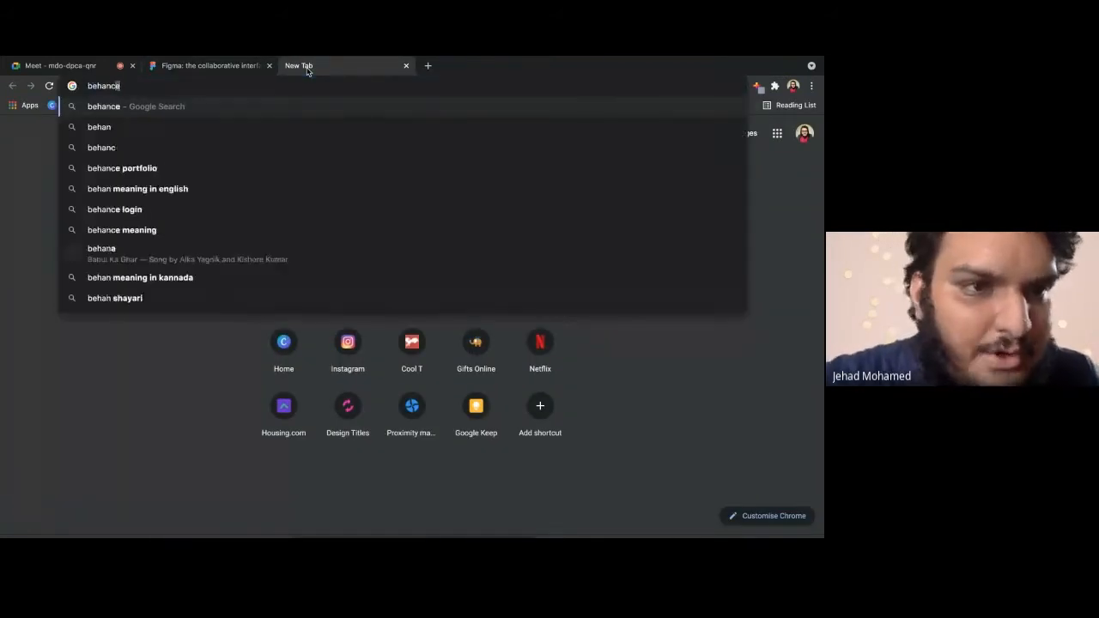
text(.net/)
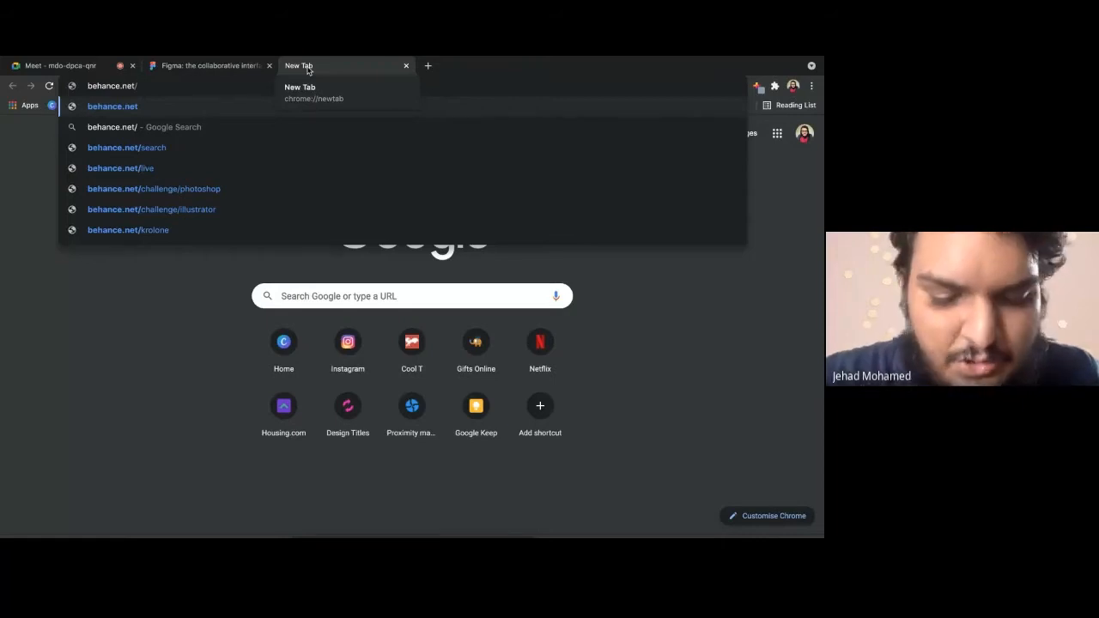
text(h)
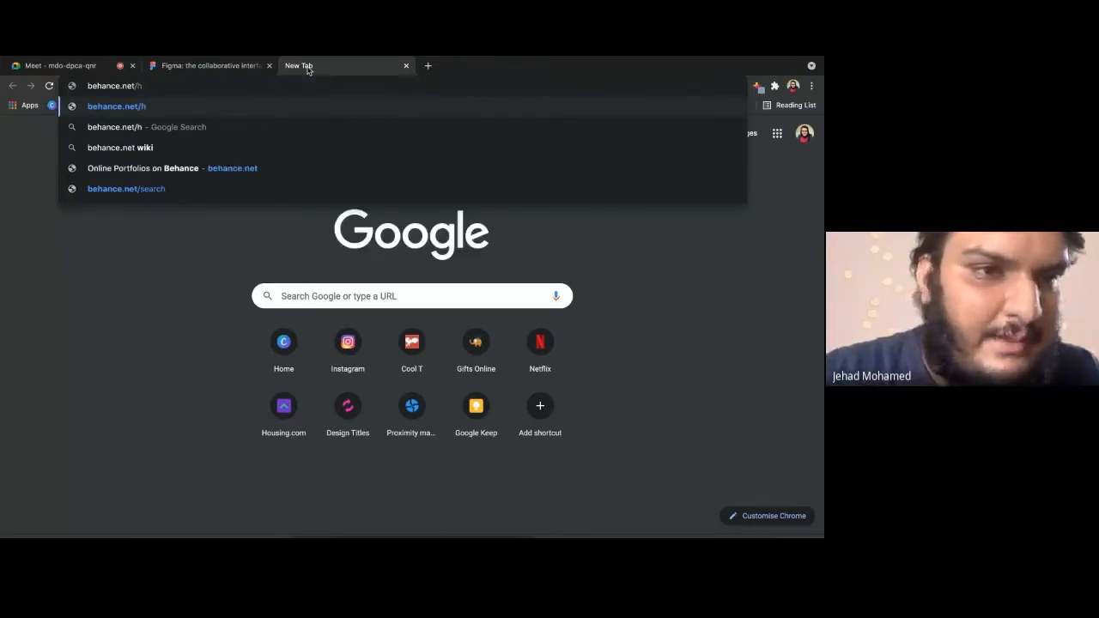
key(BackSpace)
text(im)
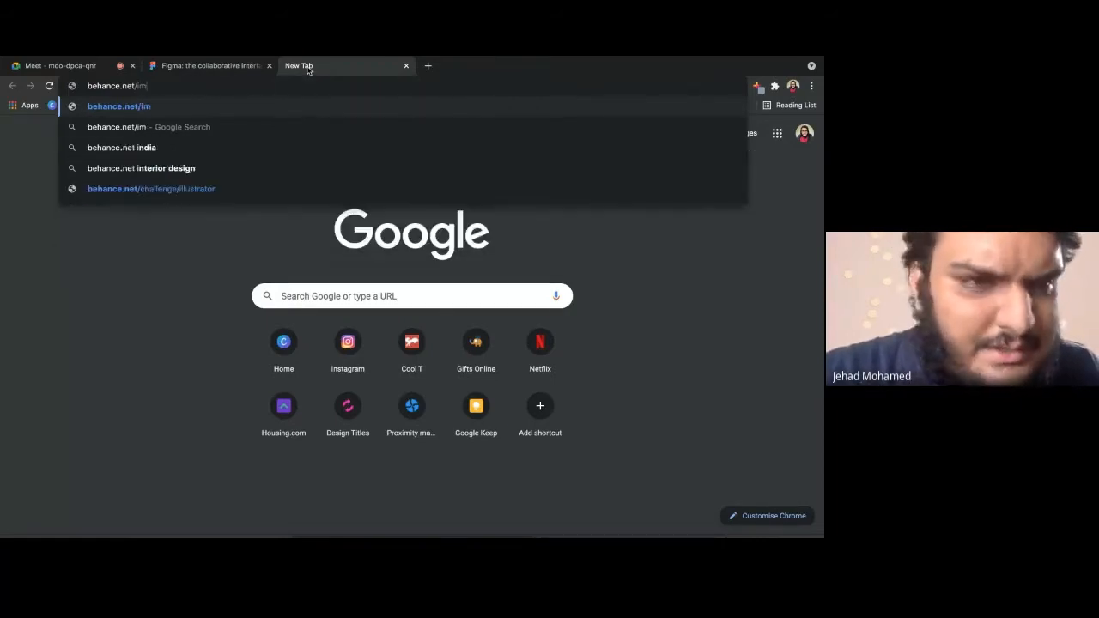
text(highoncoffee)
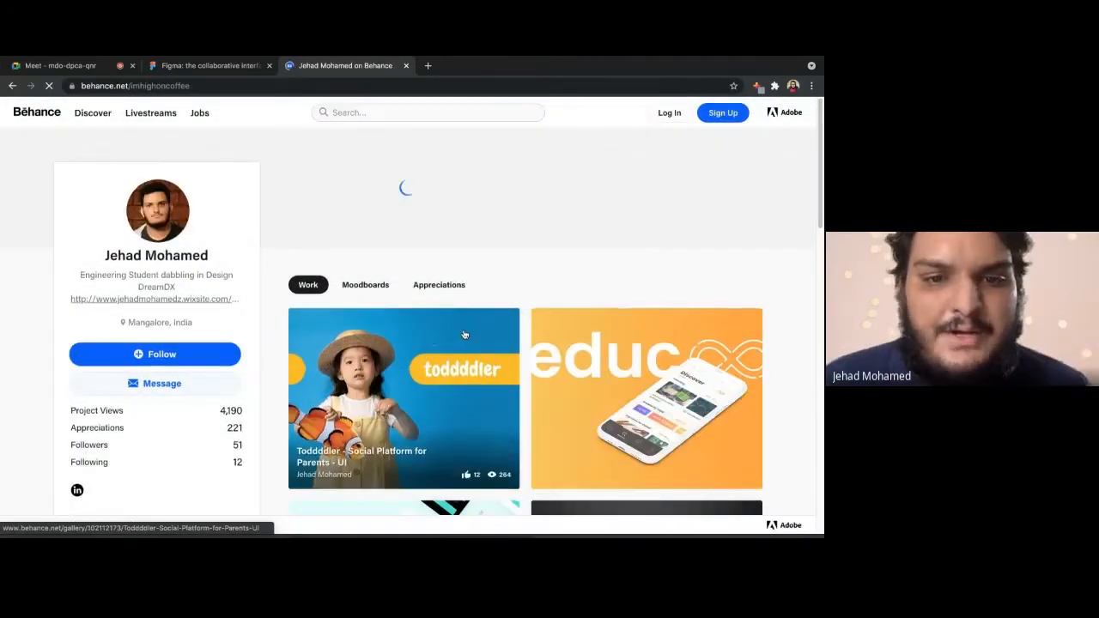
Look over the portfolio's projects and open "Toddddler - Social Platform for Parents - UI"
scroll(386, 348, down, 5)
scroll(387, 348, up, 5)
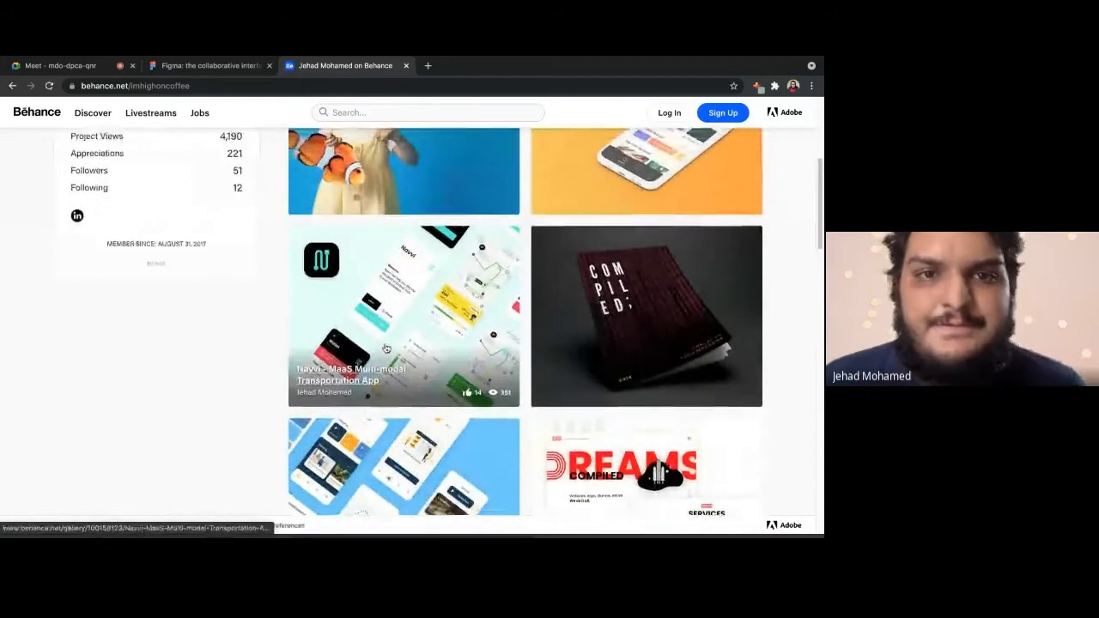
scroll(386, 348, down, 1)
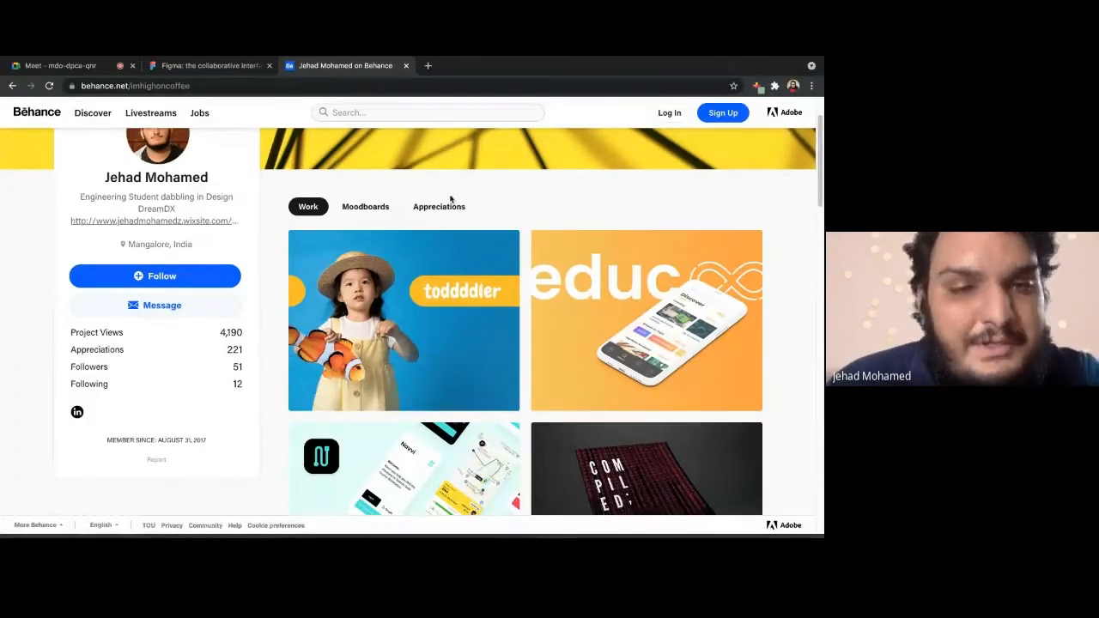
click(434, 334)
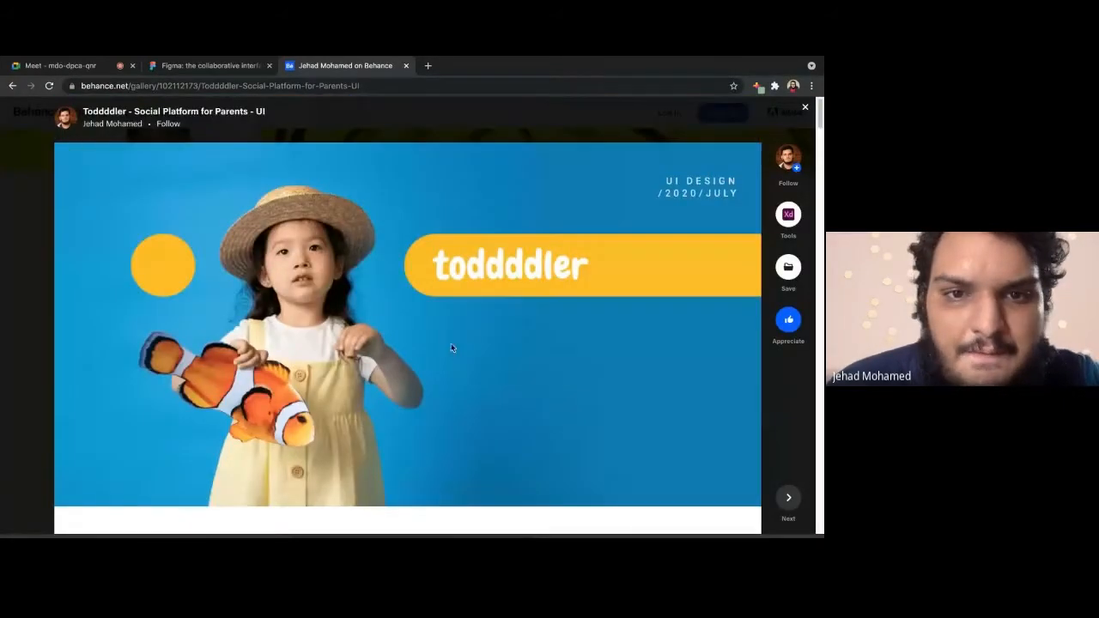
Examine the Toddddler project's branding and UI screens, and close the project
scroll(451, 348, down, 10)
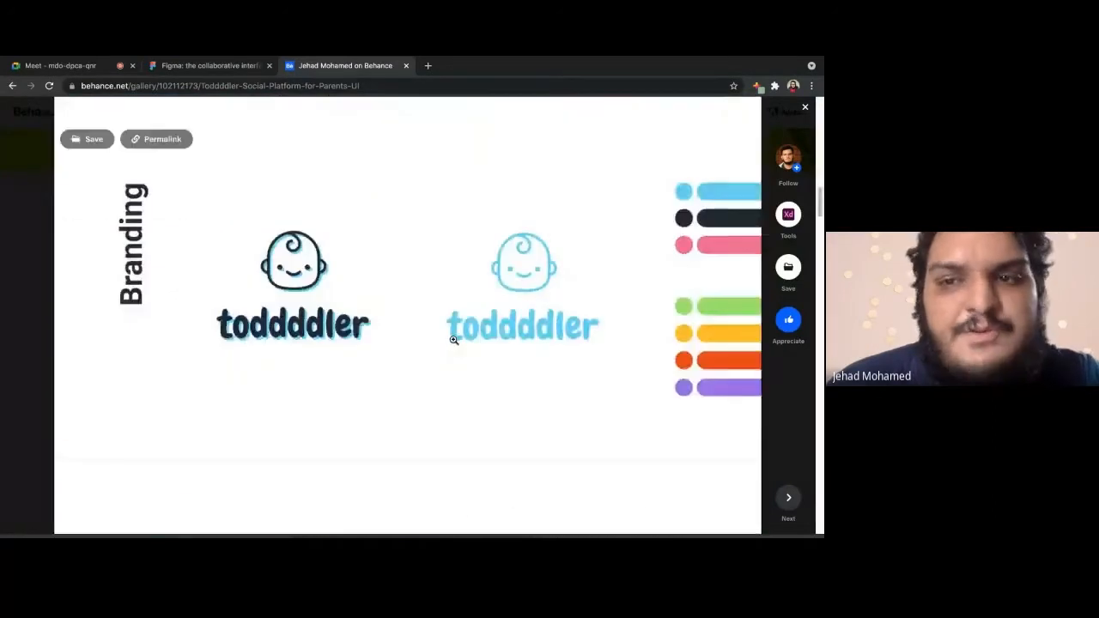
scroll(453, 340, down, 15)
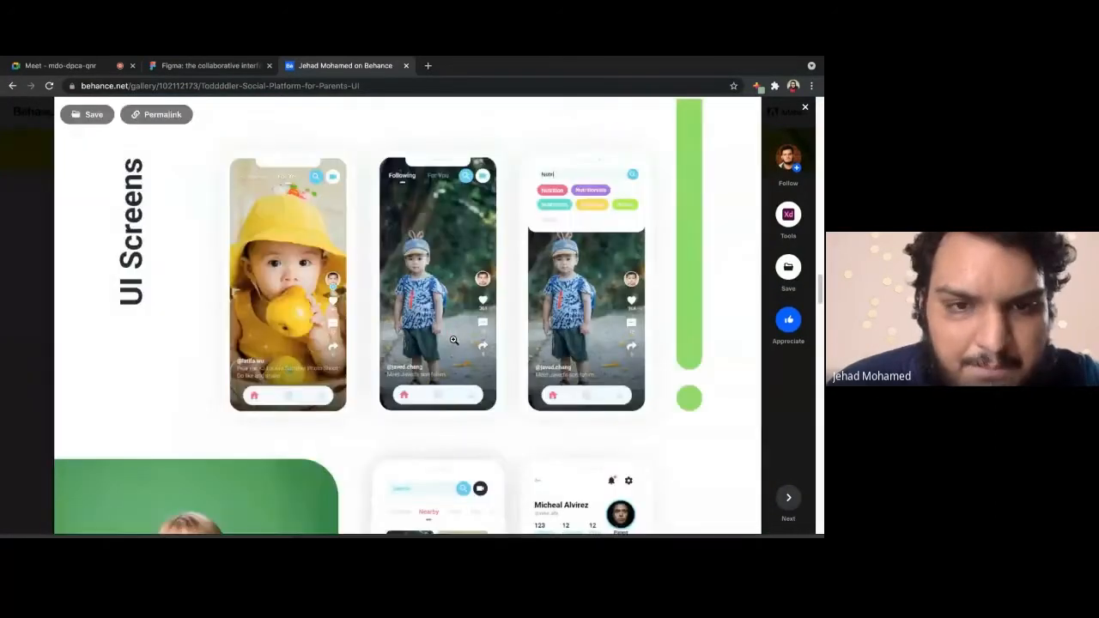
scroll(453, 340, down, 1)
scroll(453, 340, up, 3)
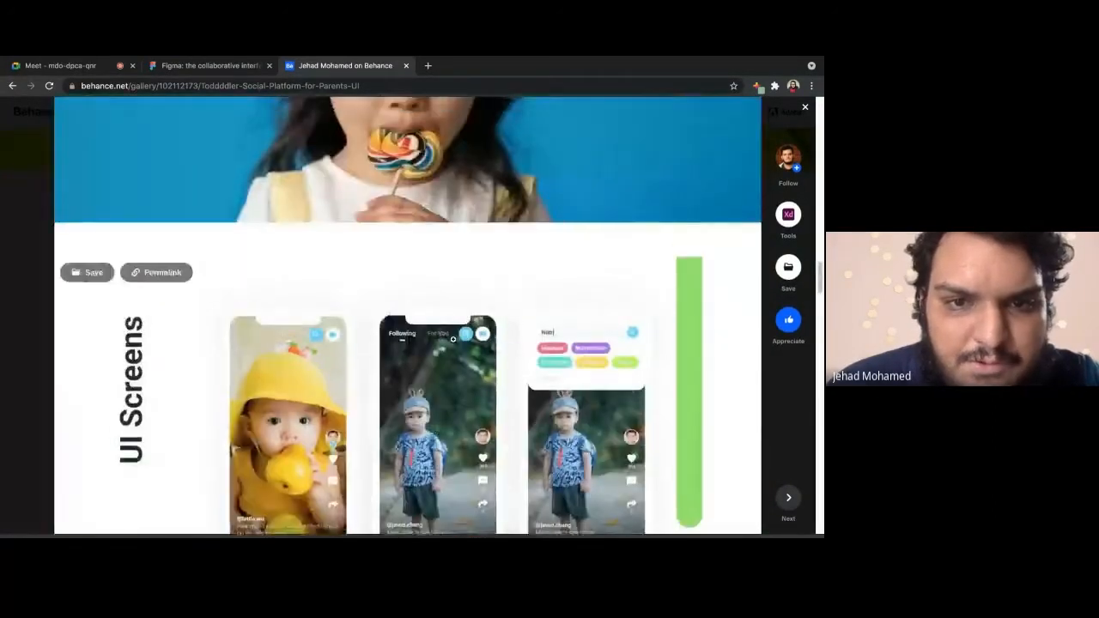
scroll(453, 339, down, 3)
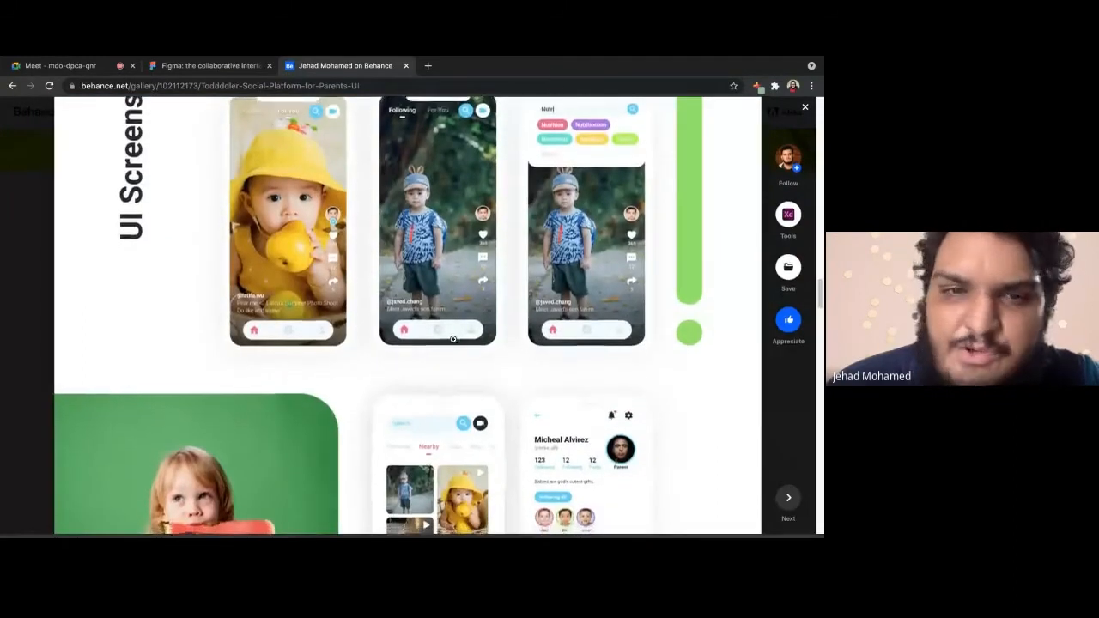
scroll(453, 340, up, 15)
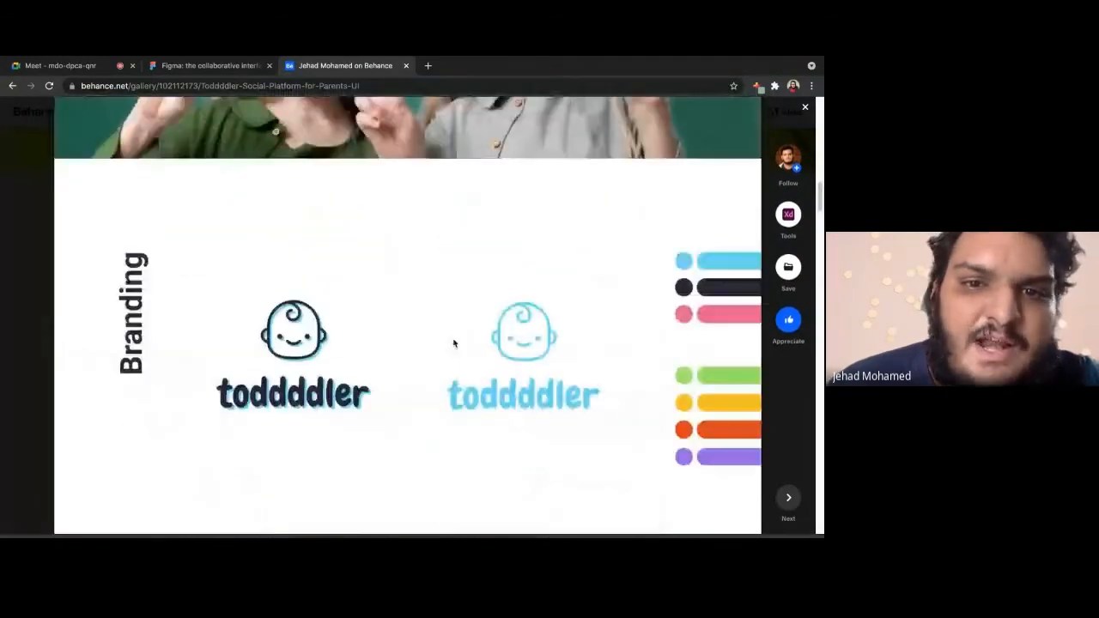
scroll(453, 344, down, 15)
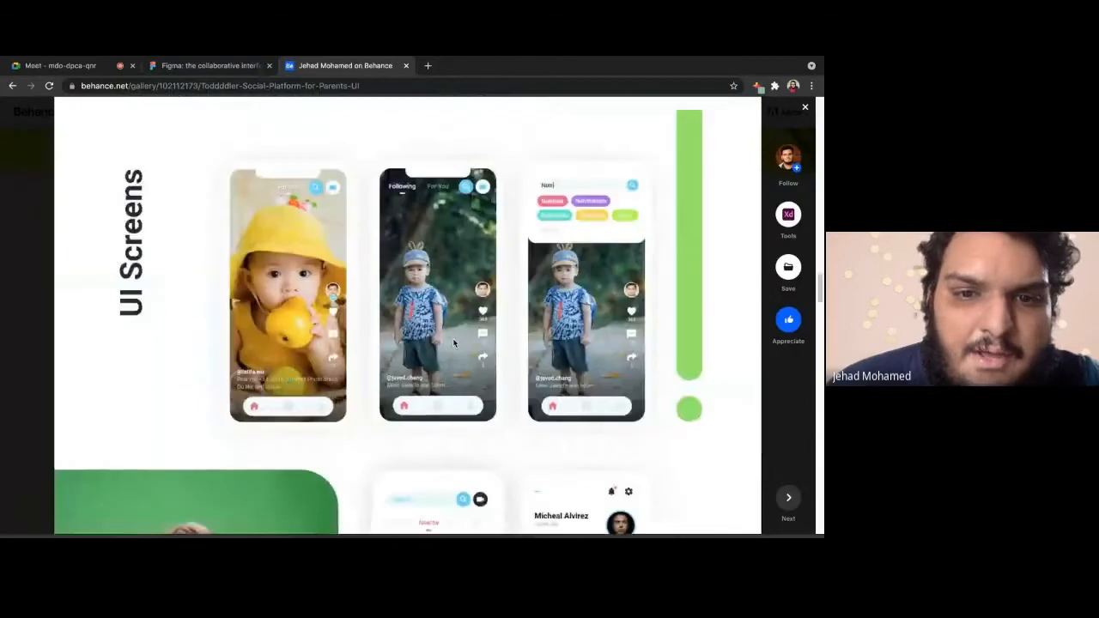
scroll(453, 344, down, 3)
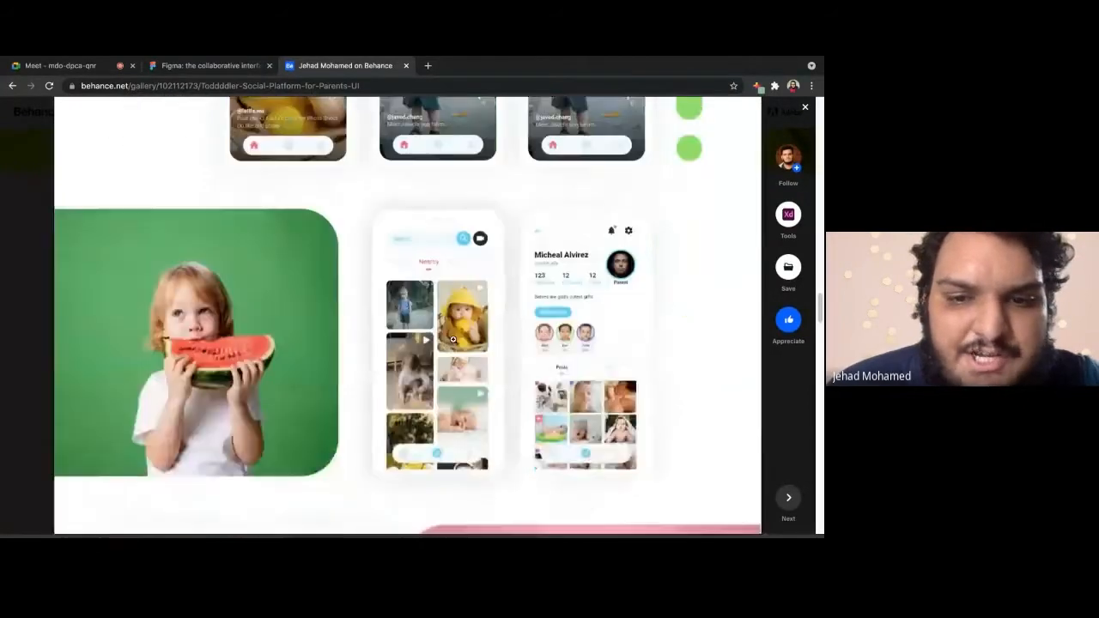
scroll(454, 340, down, 4)
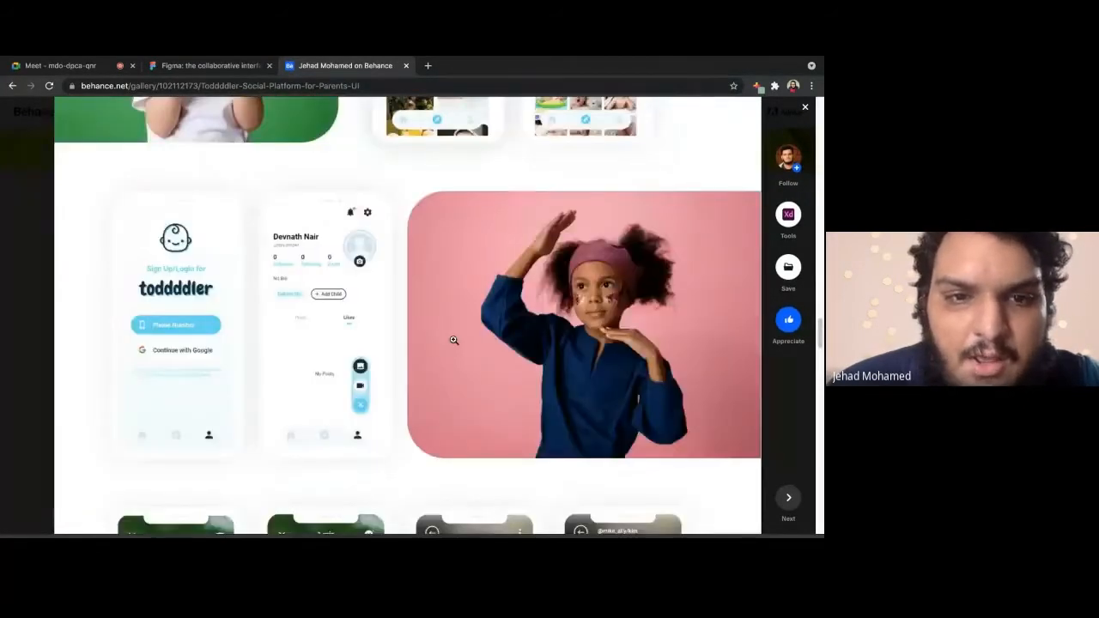
scroll(453, 340, down, 1)
scroll(454, 340, up, 7)
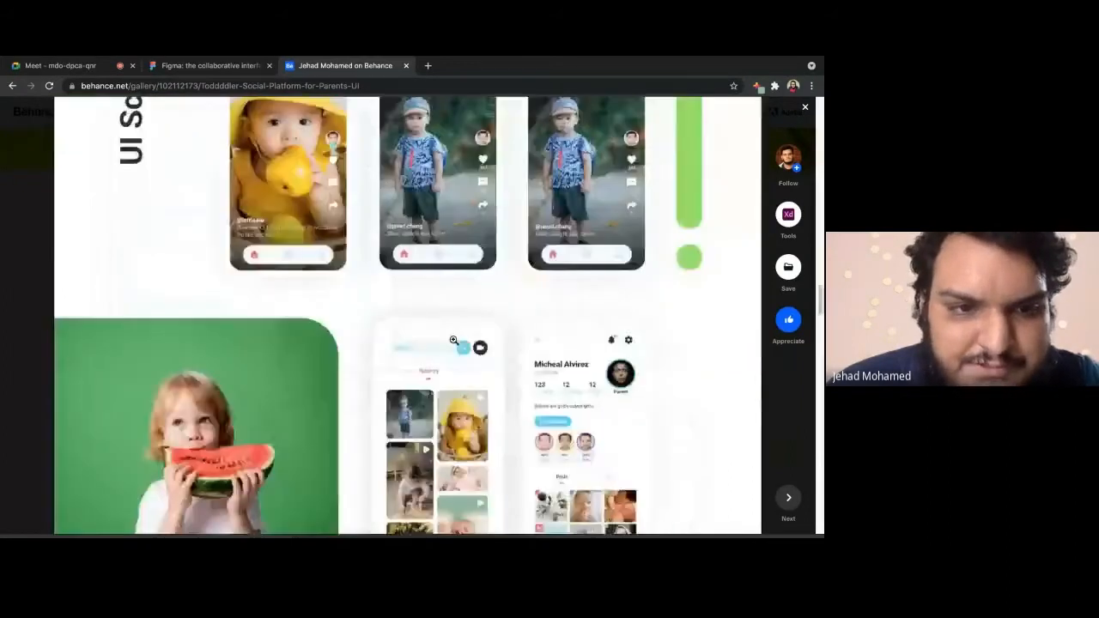
scroll(453, 340, up, 15)
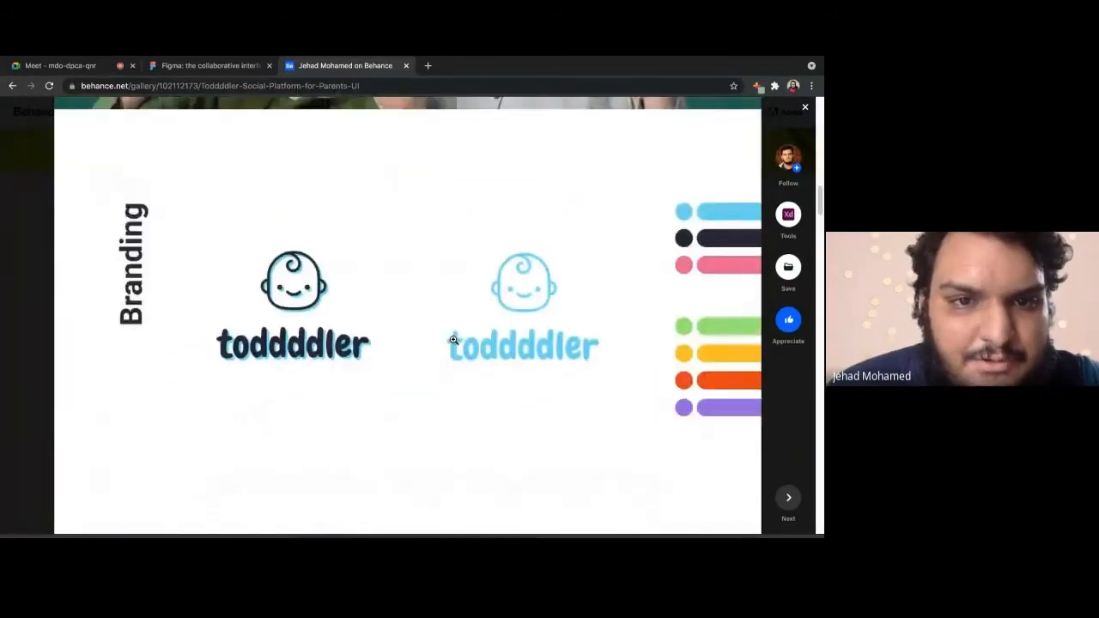
click(806, 109)
Open the "Educ8 - Online Courses for All - UIUX" project and examine its wireframes and its Log In/Sign Up, Home and Discover/Learn screens
scroll(607, 196, down, 1)
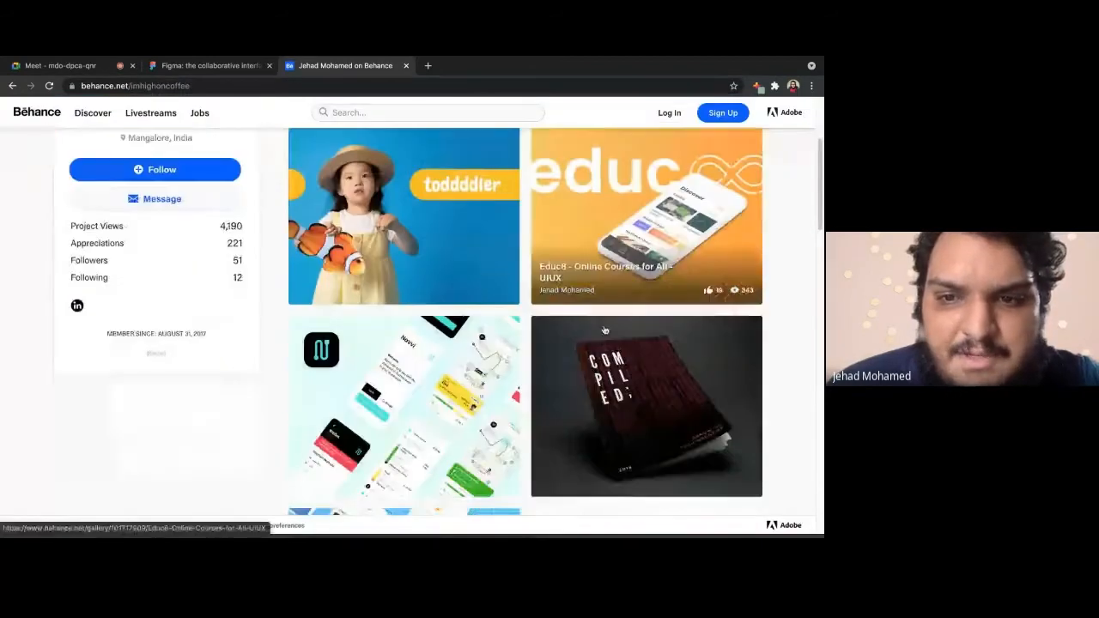
click(608, 195)
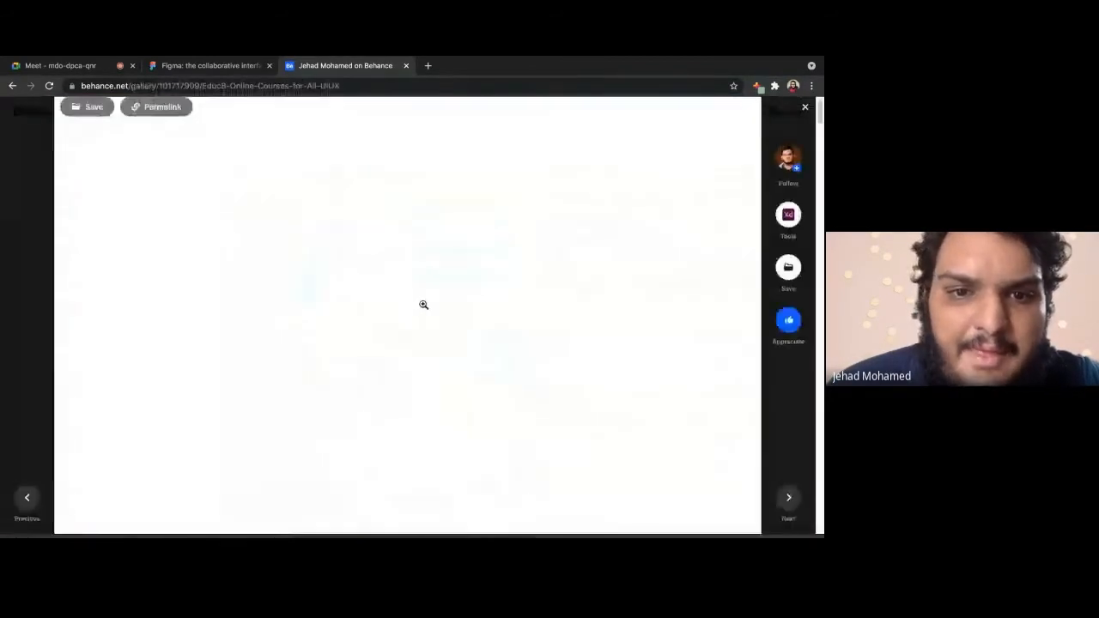
scroll(424, 304, down, 15)
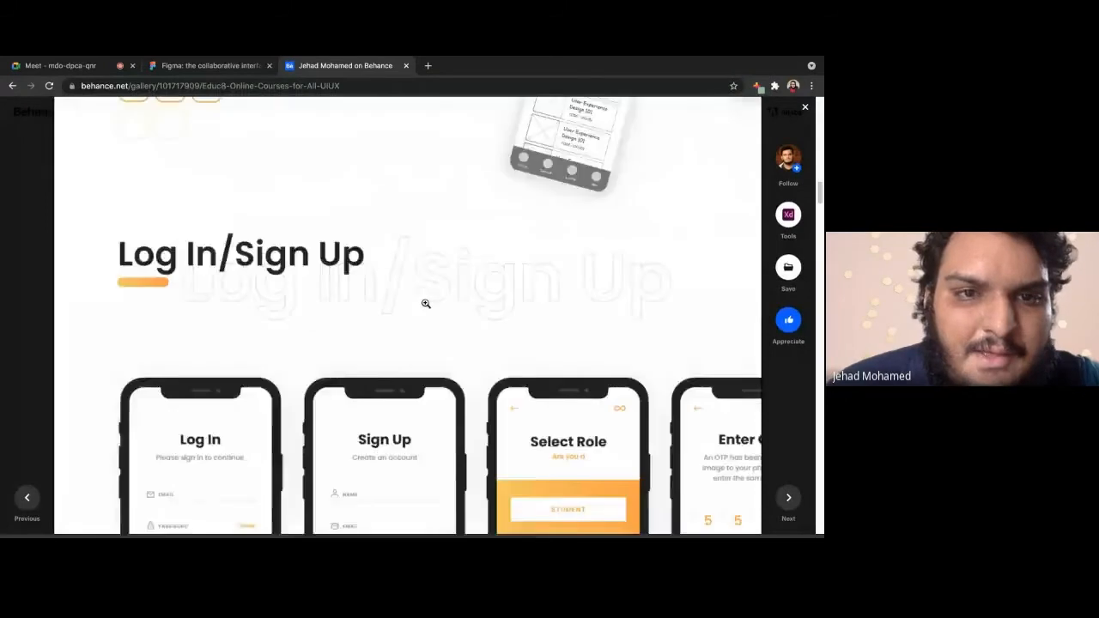
scroll(426, 304, up, 4)
scroll(426, 304, down, 10)
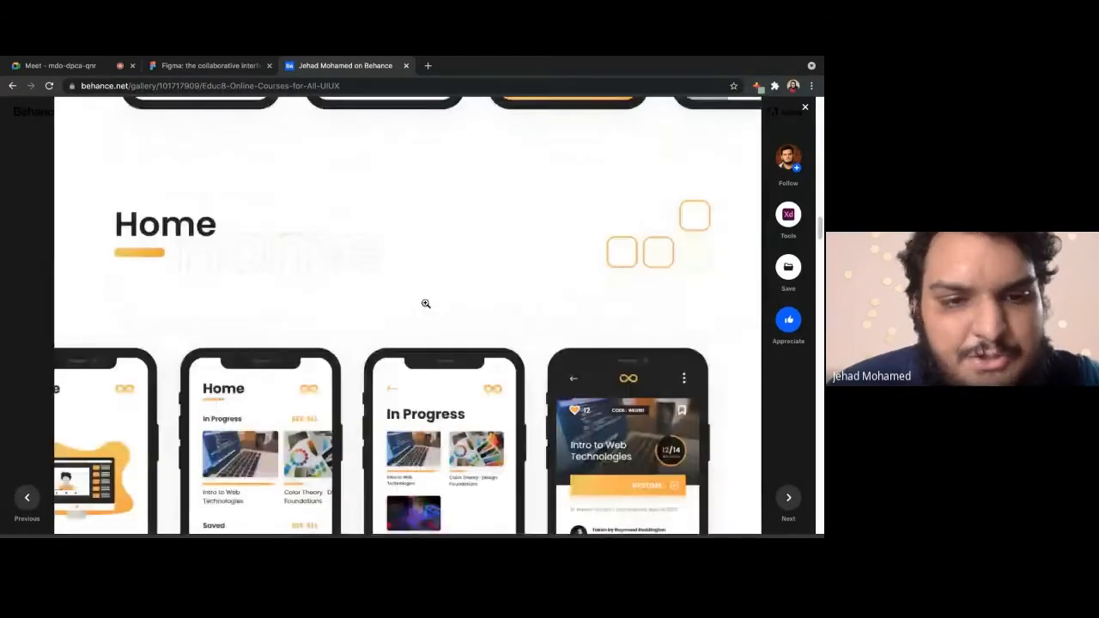
scroll(426, 304, up, 5)
scroll(426, 304, down, 3)
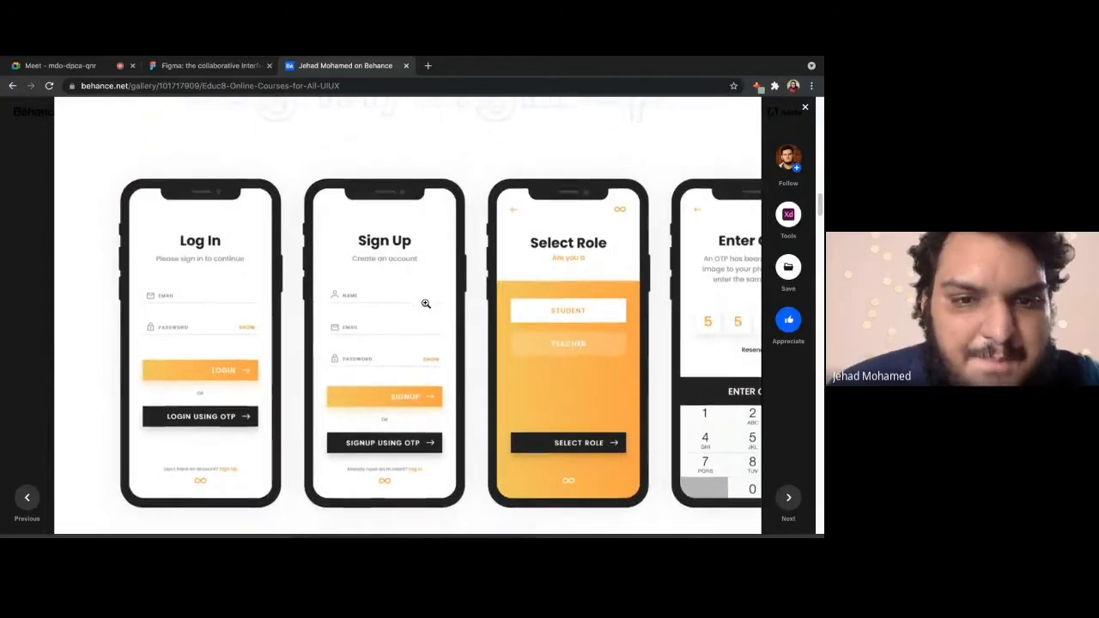
scroll(426, 304, down, 1)
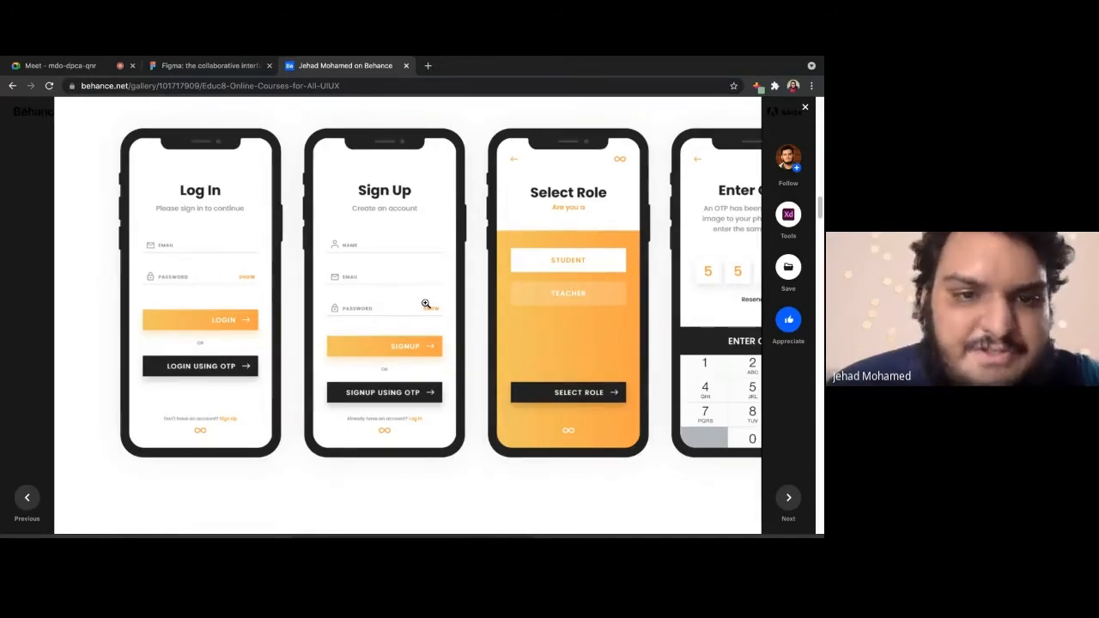
scroll(425, 304, down, 5)
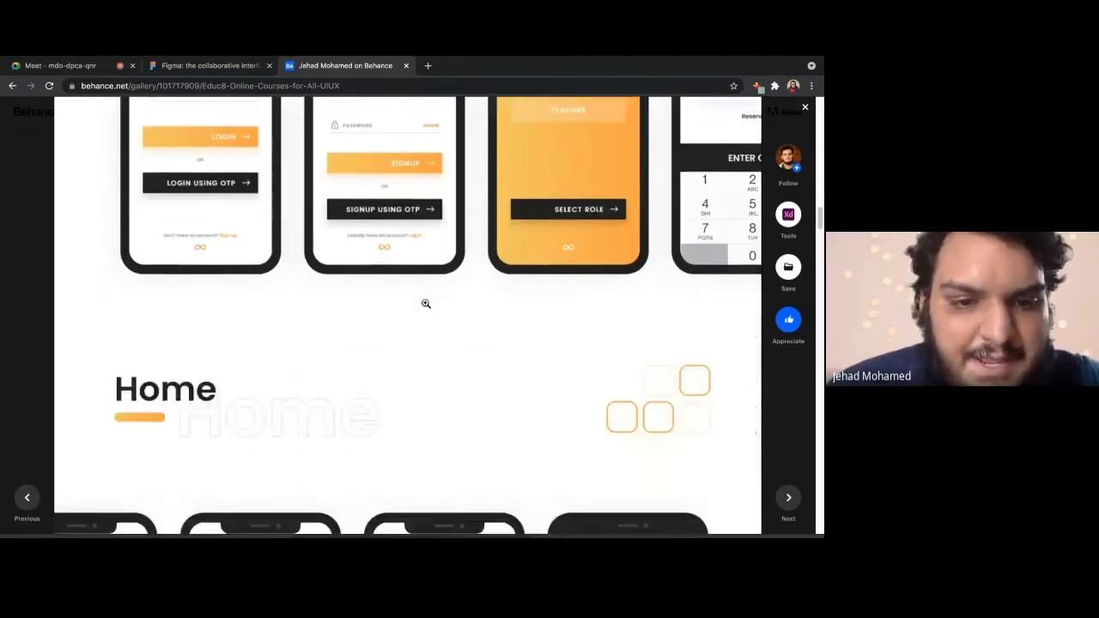
scroll(432, 334, down, 10)
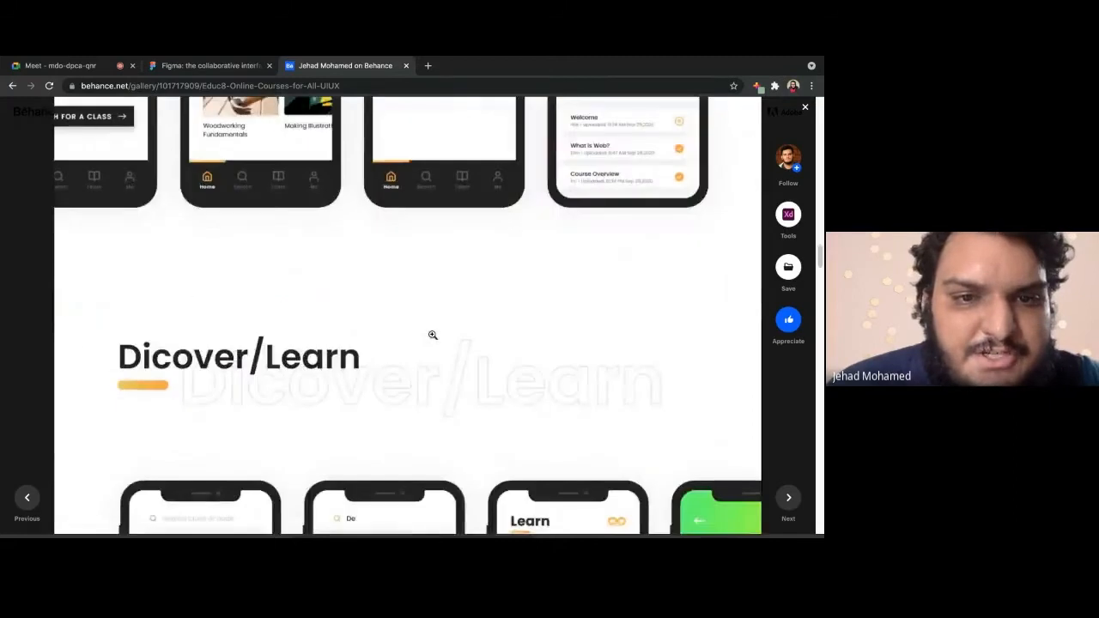
scroll(432, 335, down, 3)
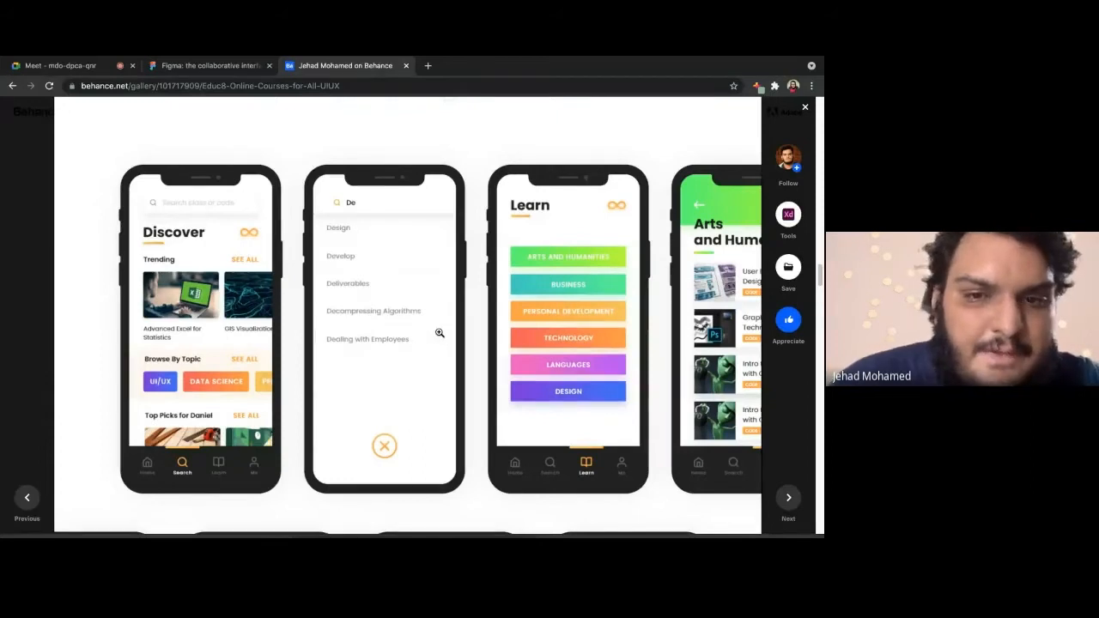
scroll(439, 332, up, 15)
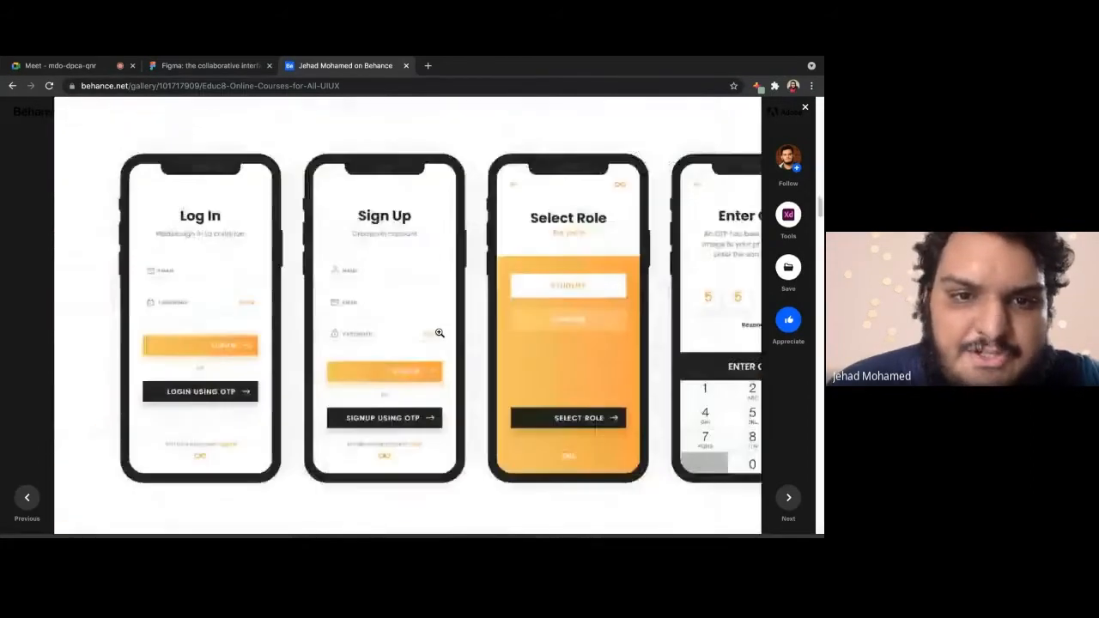
scroll(438, 333, down, 3)
scroll(439, 332, up, 8)
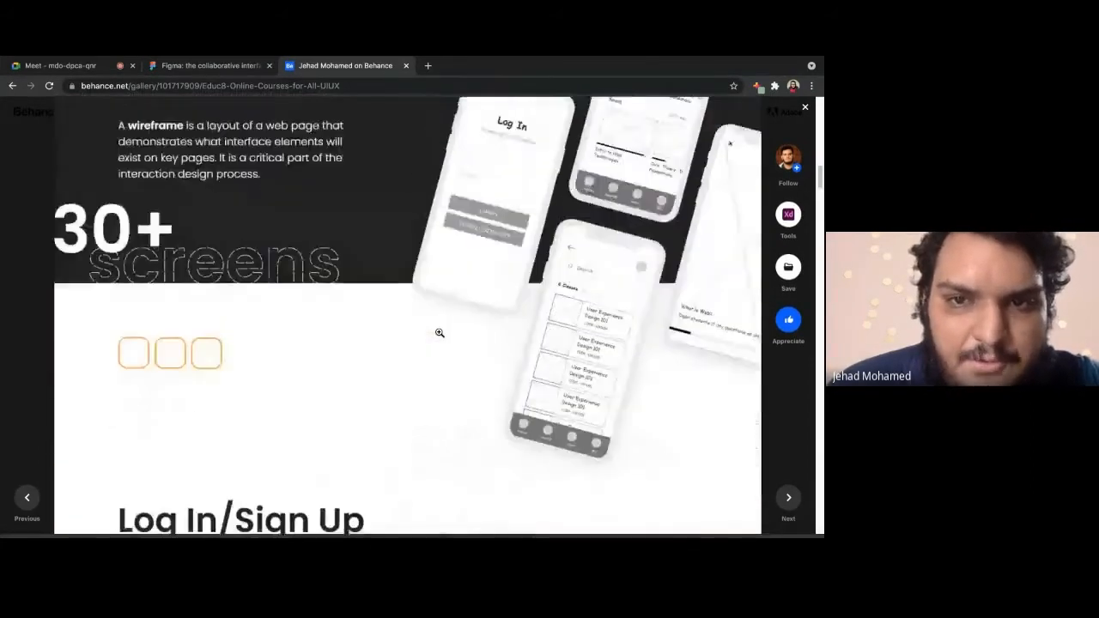
Examine the Educ8 project's Wireframes section again and close the project
scroll(439, 332, down, 3)
scroll(439, 333, up, 1)
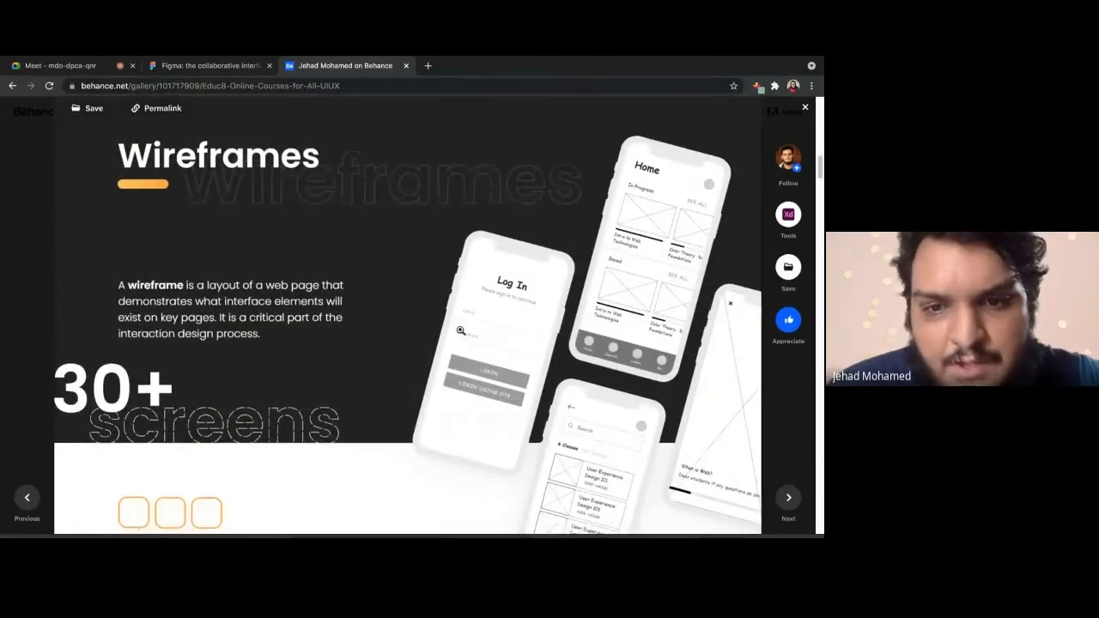
scroll(439, 333, down, 1)
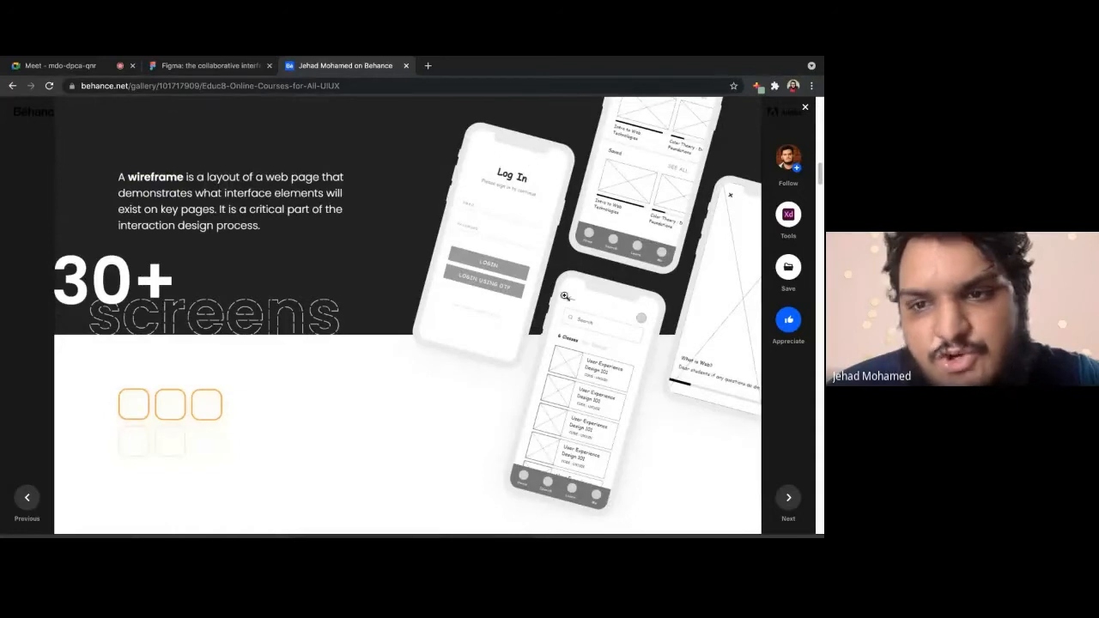
scroll(553, 297, up, 1)
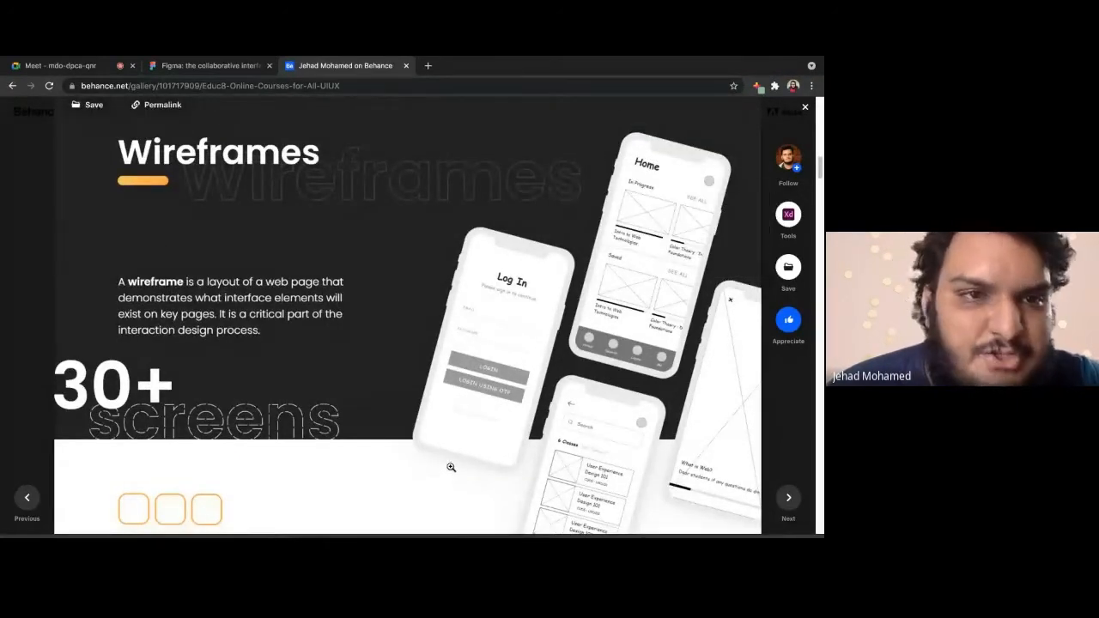
click(805, 106)
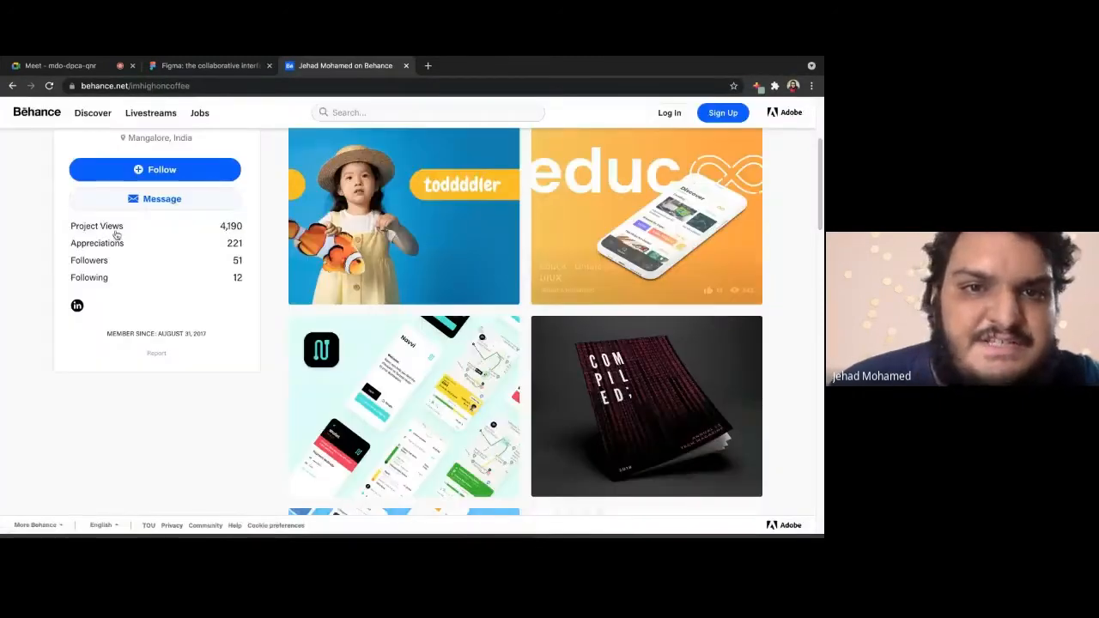
Switch to the Figma website and try to sign up with a Google account
click(211, 65)
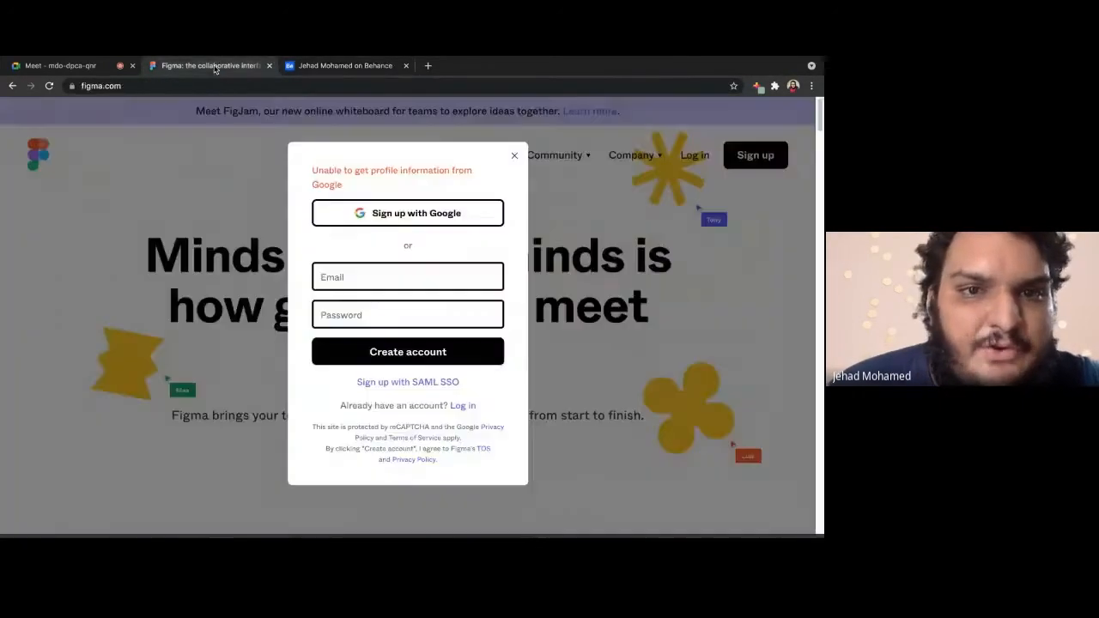
click(365, 215)
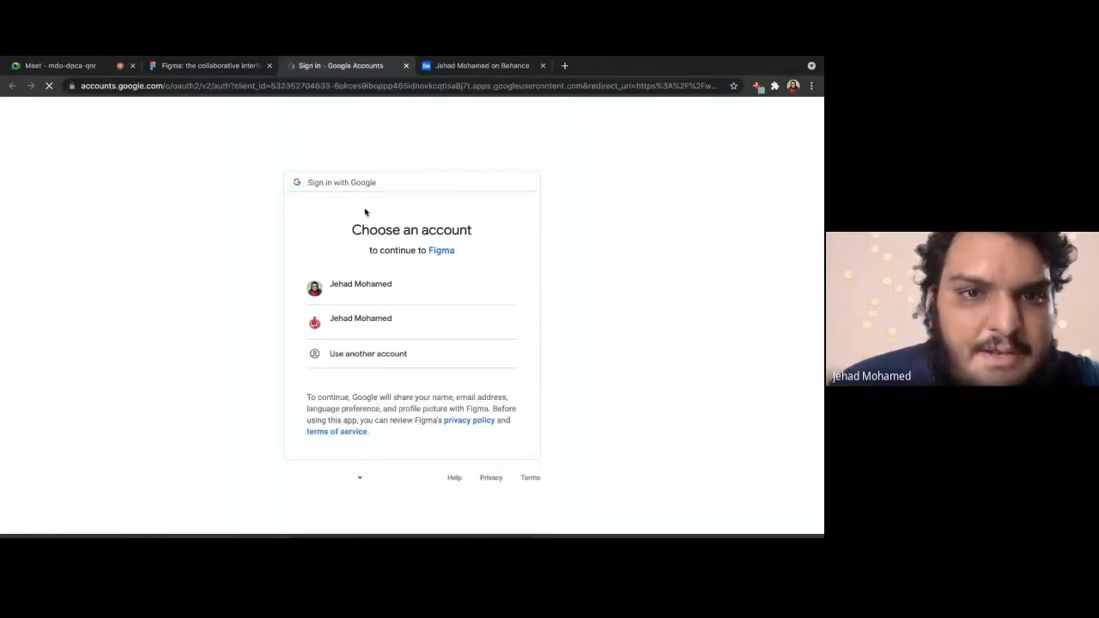
click(354, 327)
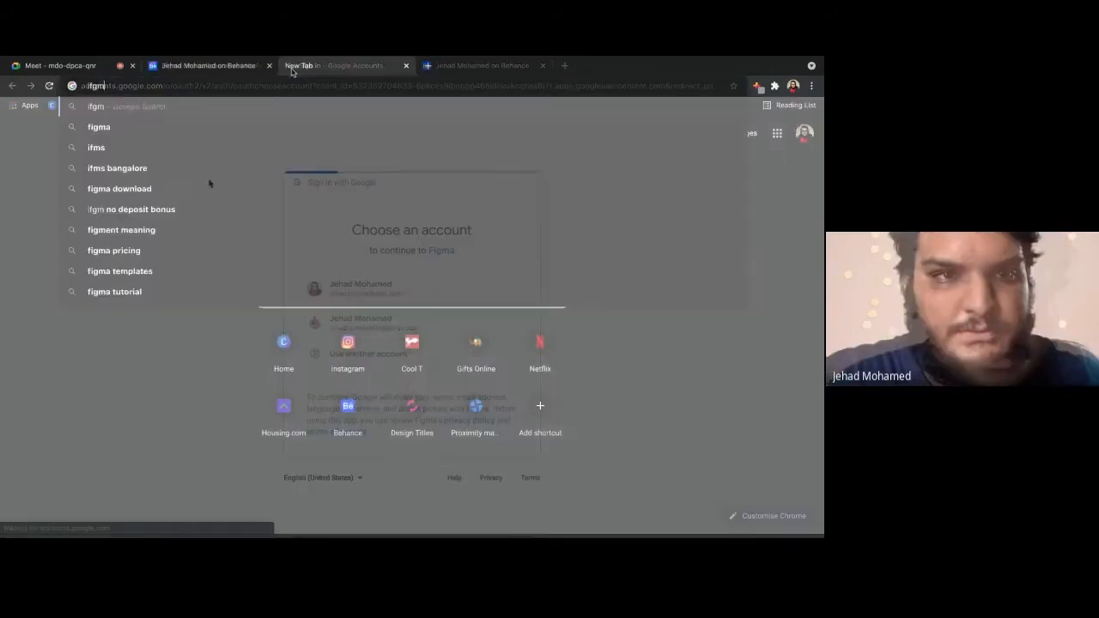
Load the Figma website at figma.com in the current browser tab
key(Return)
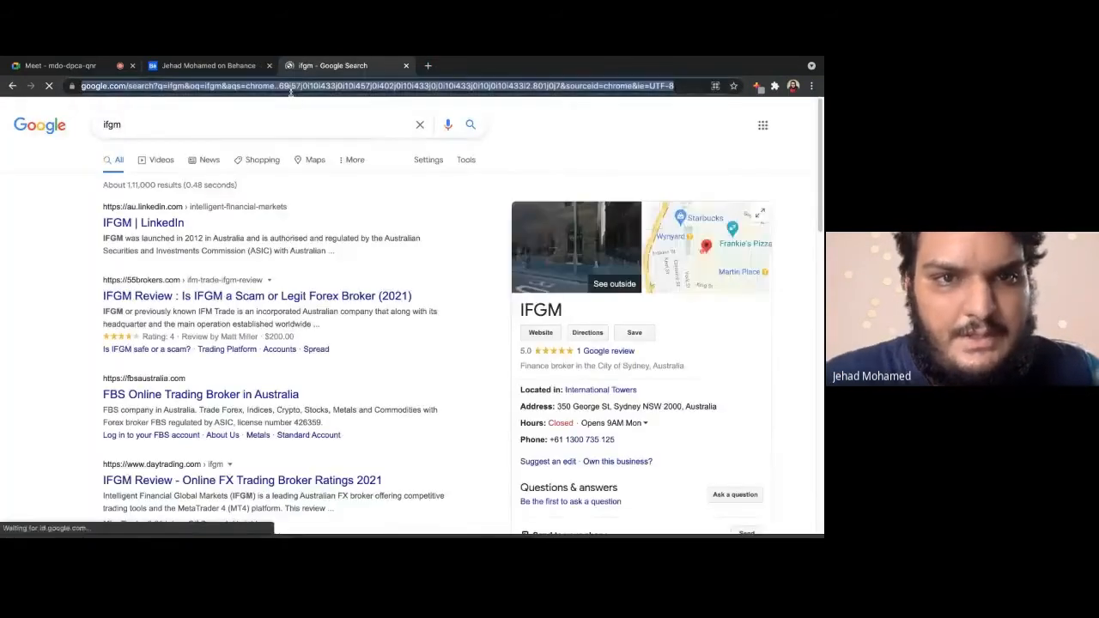
click(290, 93)
text(figm)
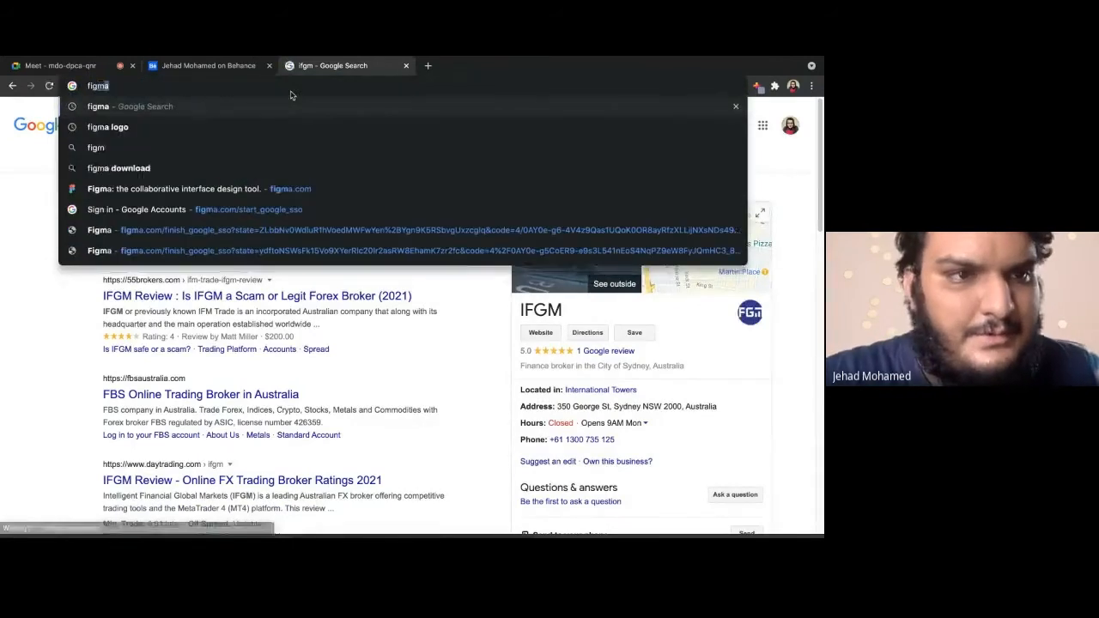
key(Down)
key(Down)
key(Down)
key(Down)
key(Return)
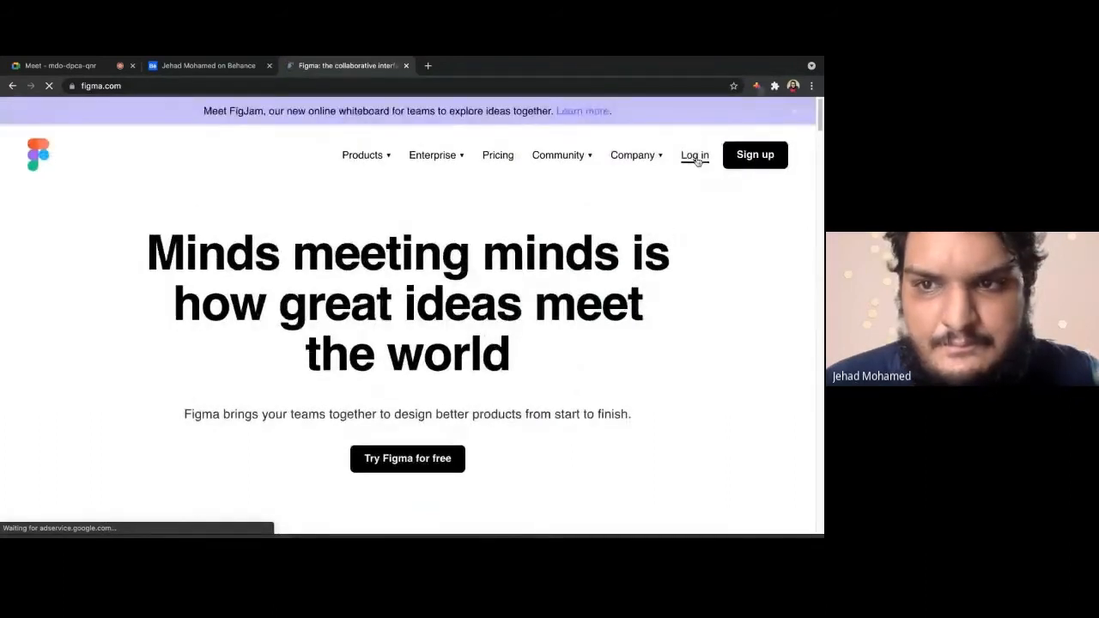
Log in to Figma with Google, choosing the personal Gmail account
click(695, 156)
click(364, 210)
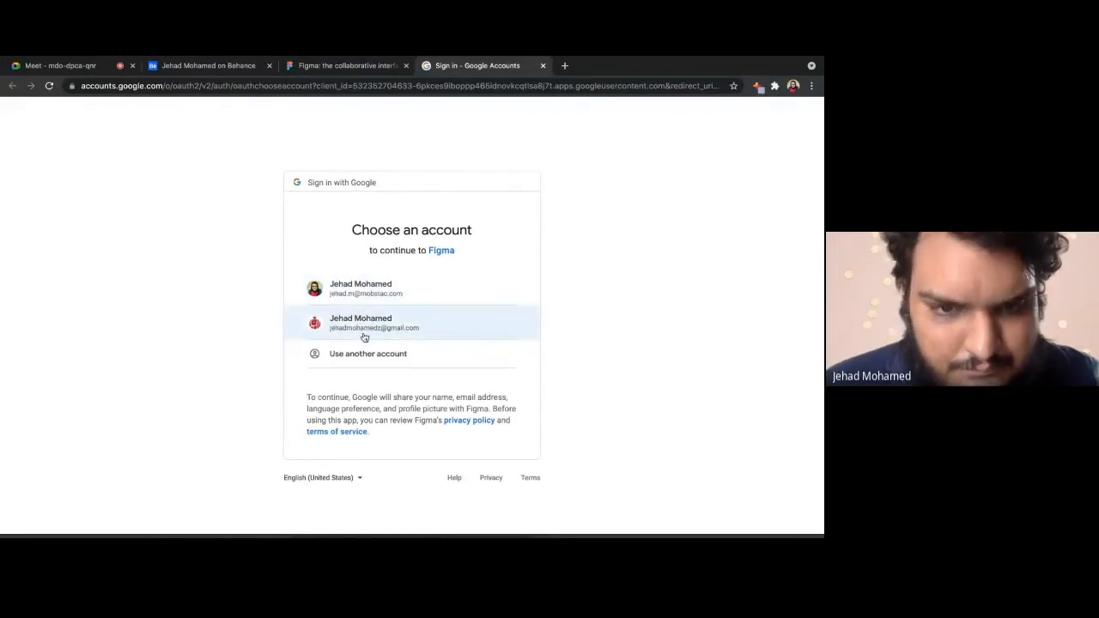
click(364, 325)
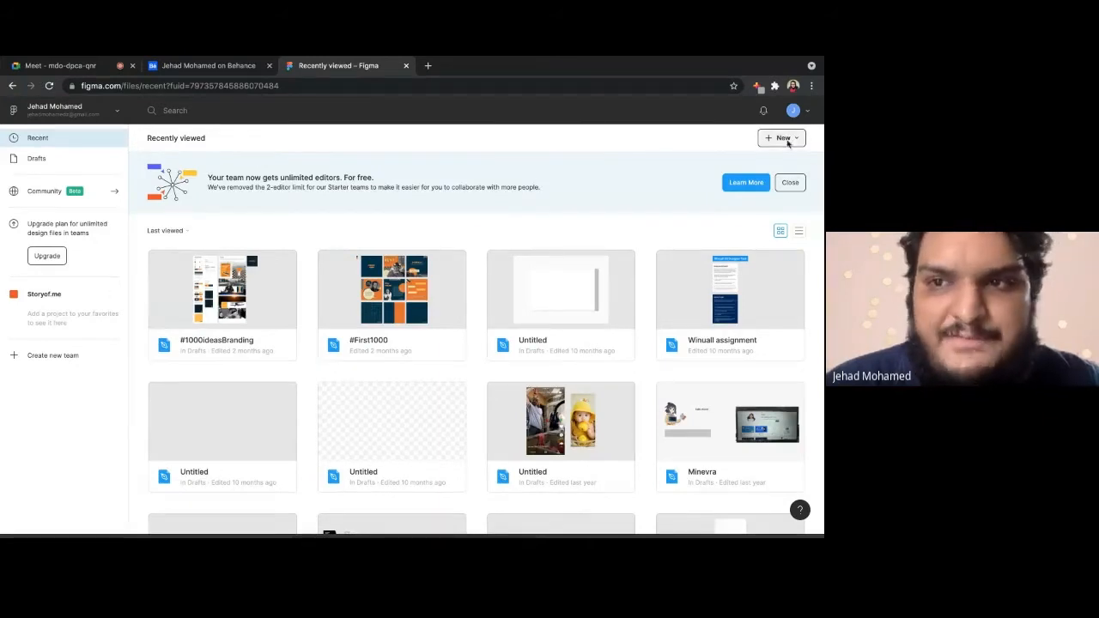
Create a new design file and dismiss the message about adding more editors
click(782, 139)
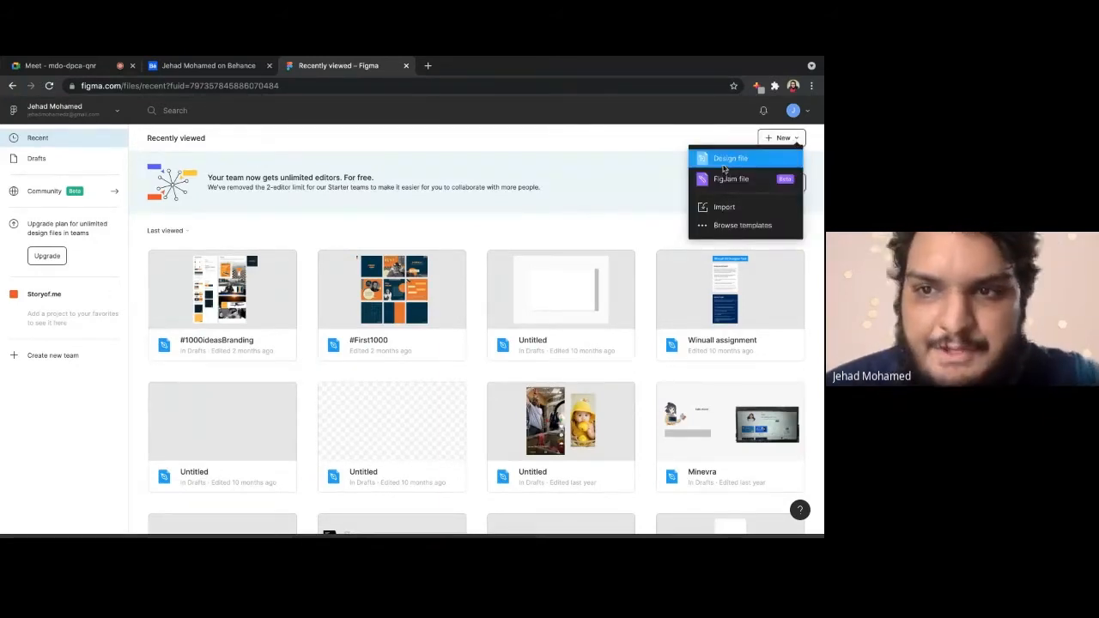
click(692, 140)
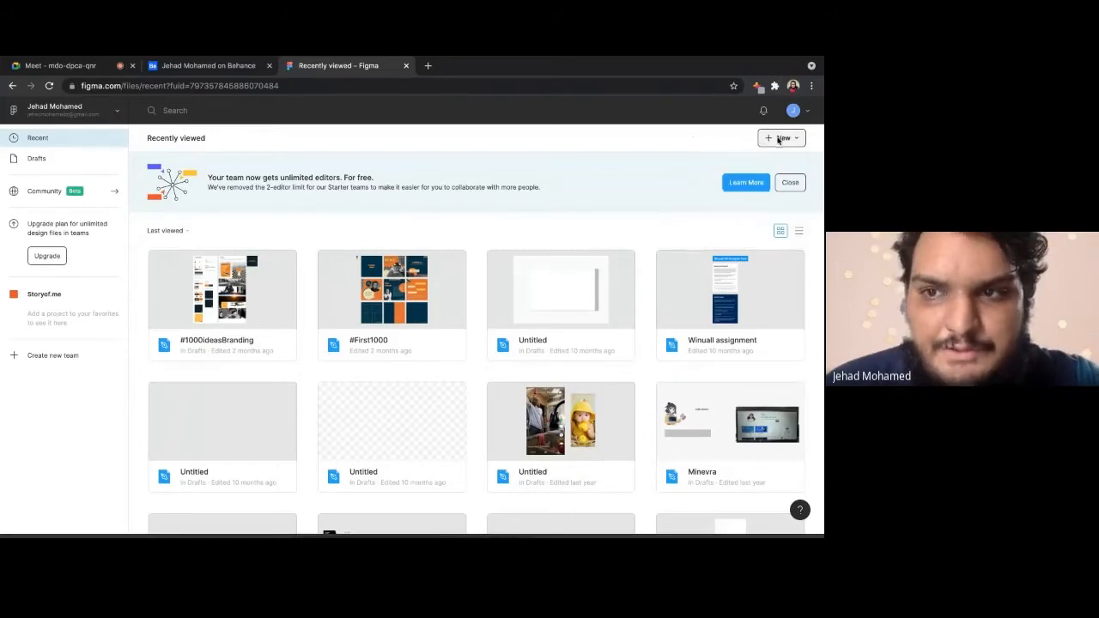
click(794, 139)
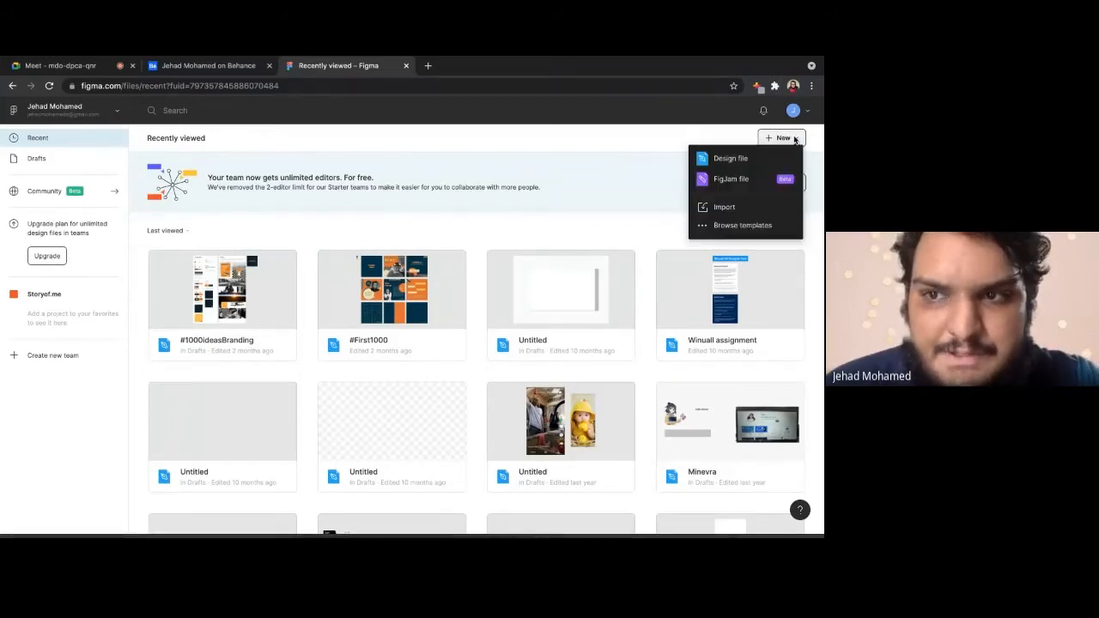
click(733, 154)
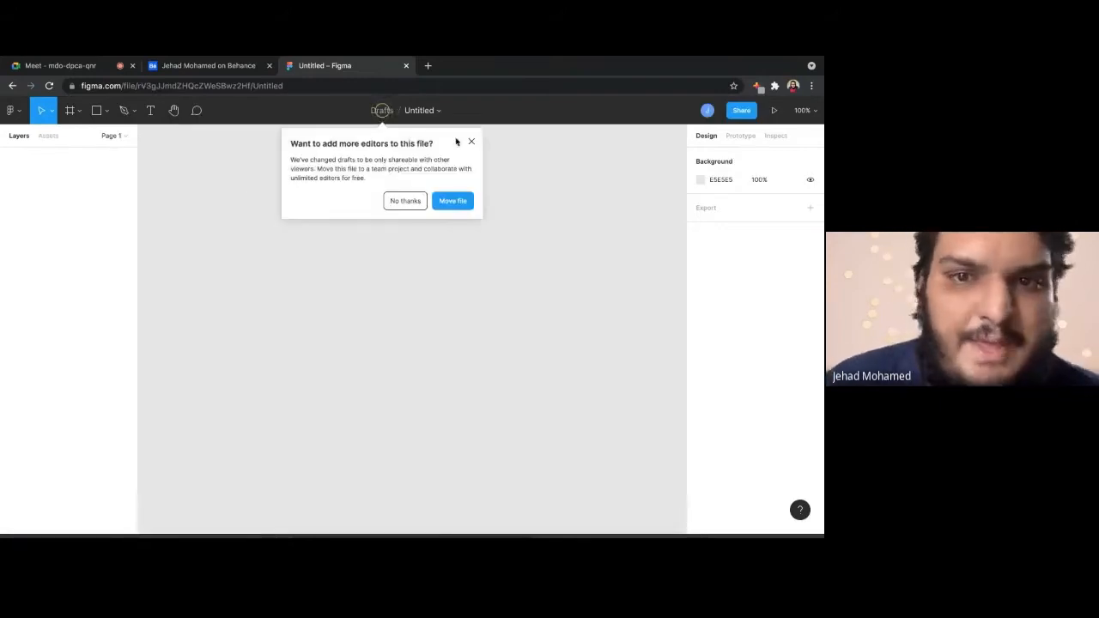
click(472, 142)
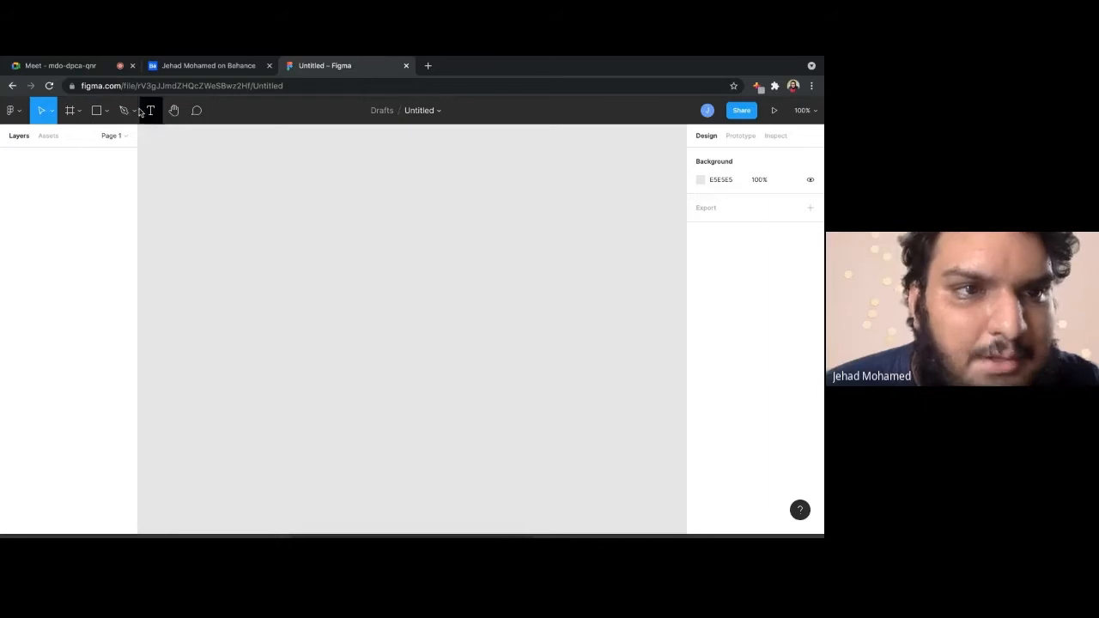
click(172, 70)
click(322, 66)
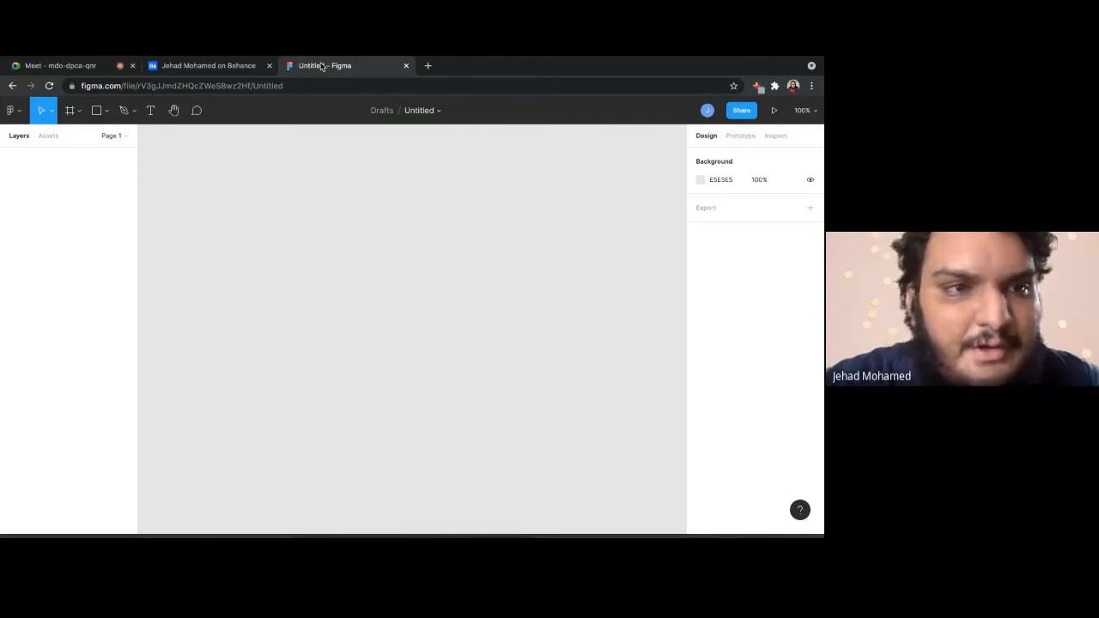
Look through the Frame tool's tablet, desktop, presentation, watch and social media presets, and add an iPhone 8 Plus frame (414 × 736)
click(80, 113)
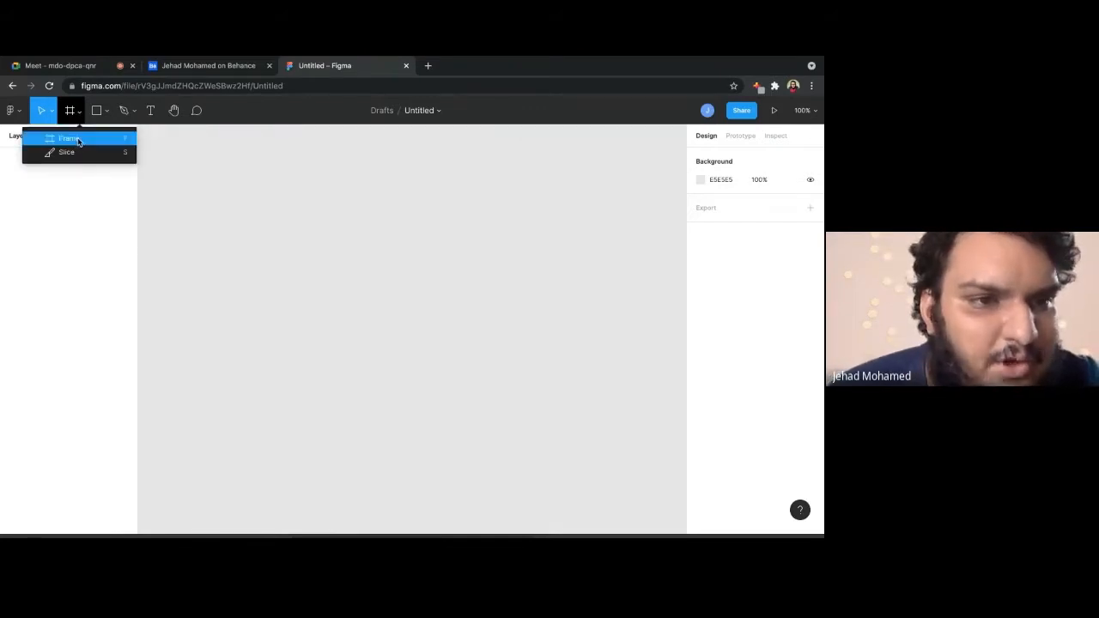
click(78, 140)
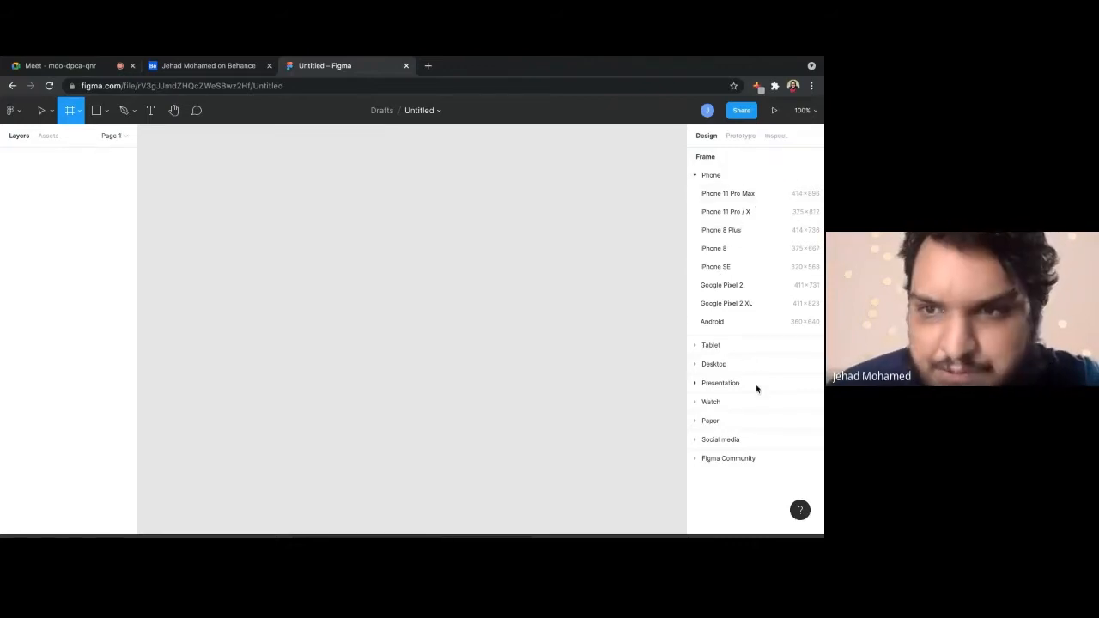
click(727, 346)
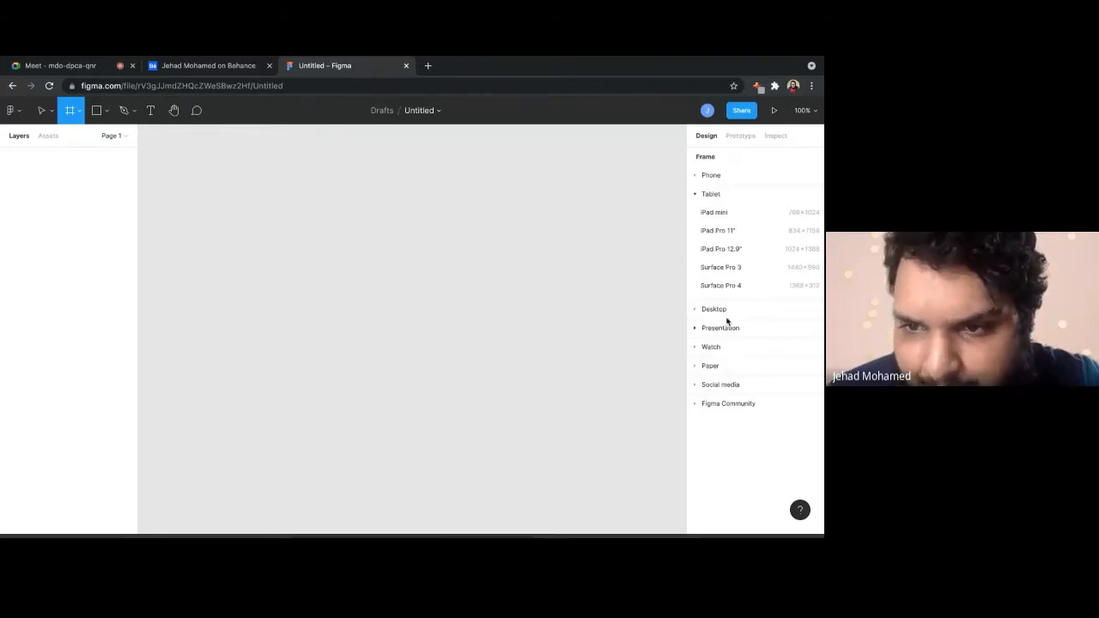
click(723, 312)
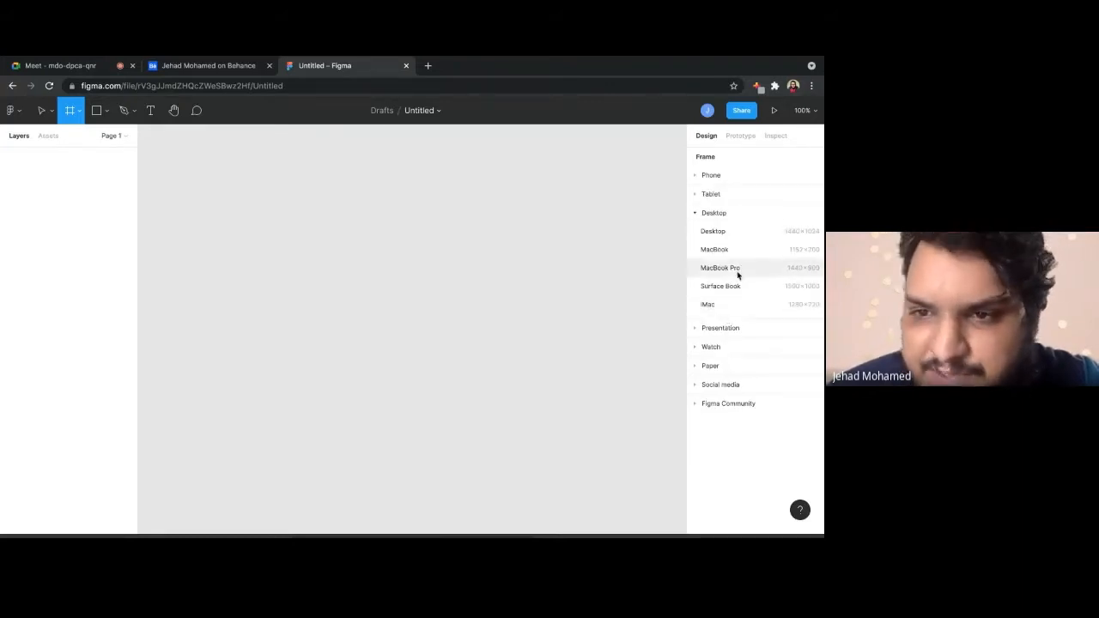
click(733, 327)
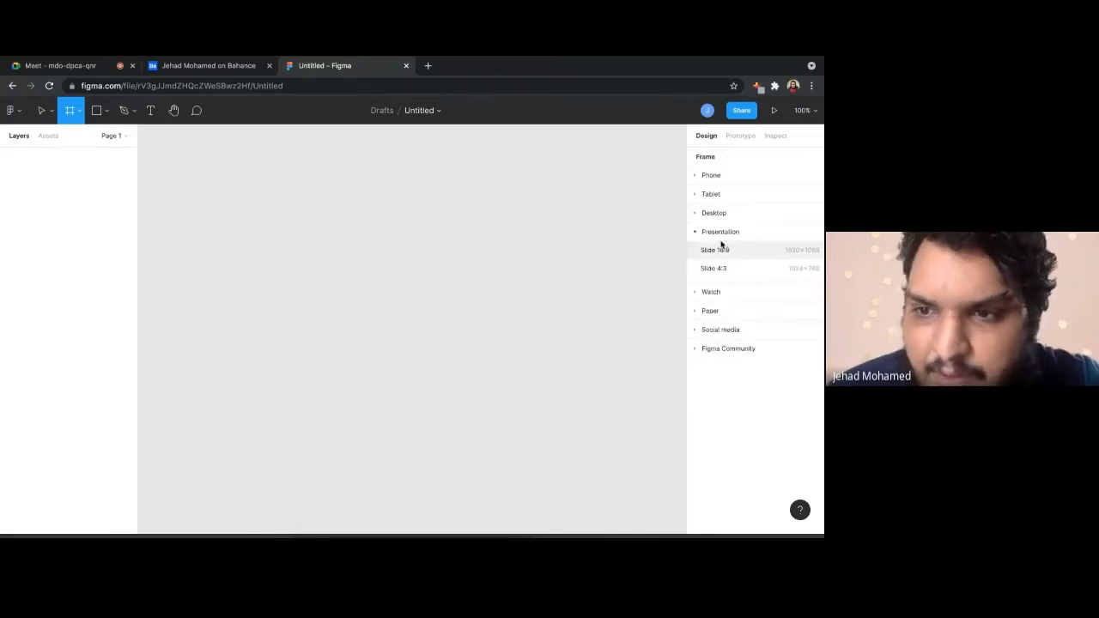
click(726, 293)
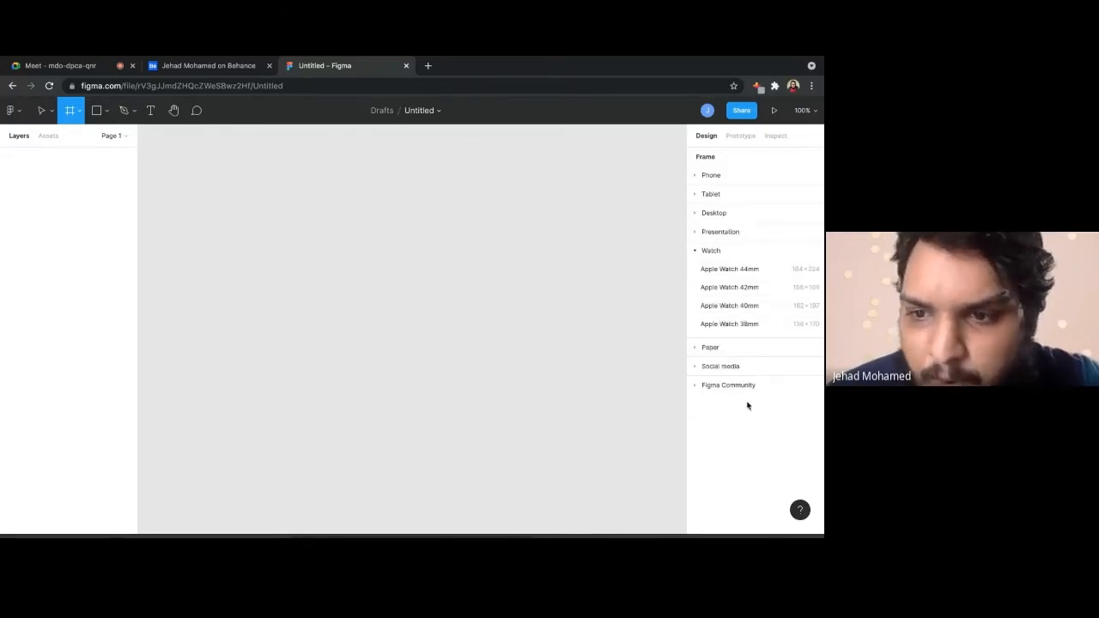
click(735, 367)
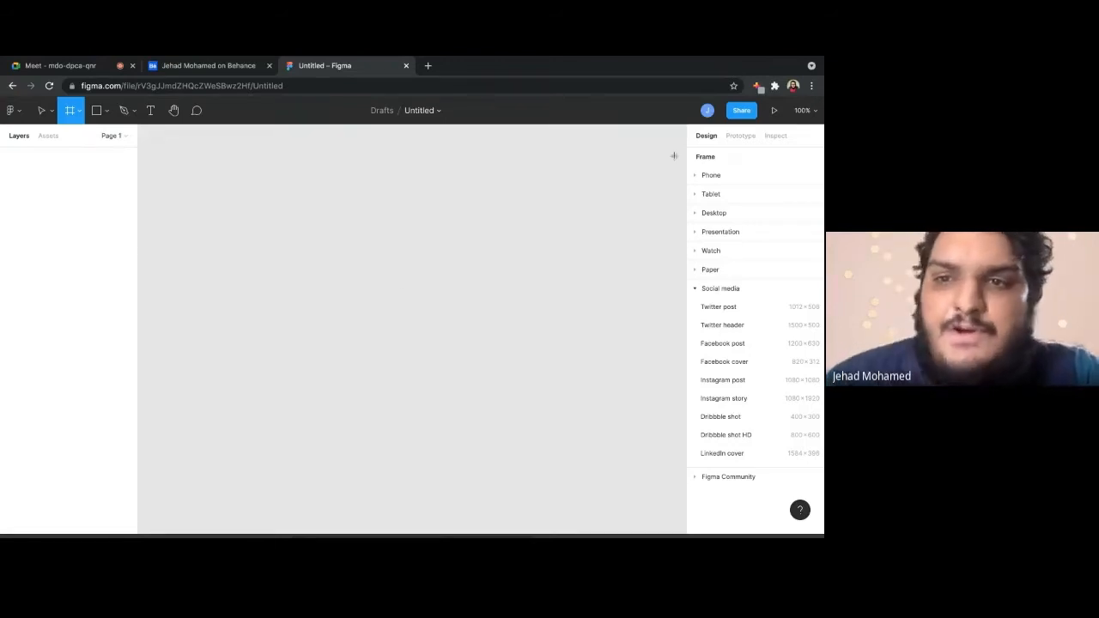
click(710, 175)
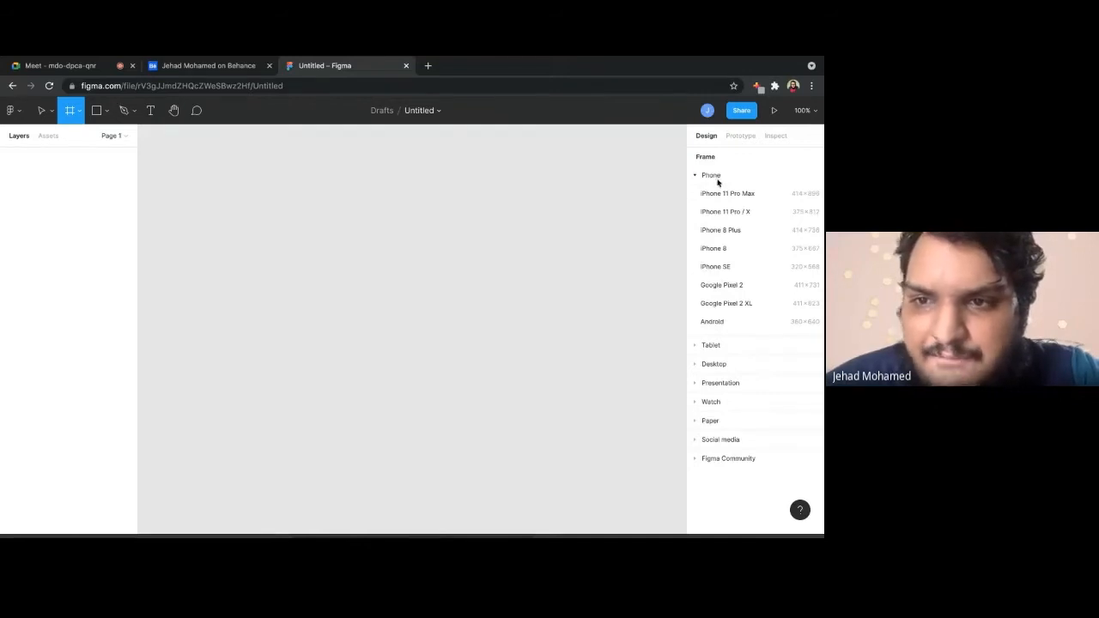
click(727, 230)
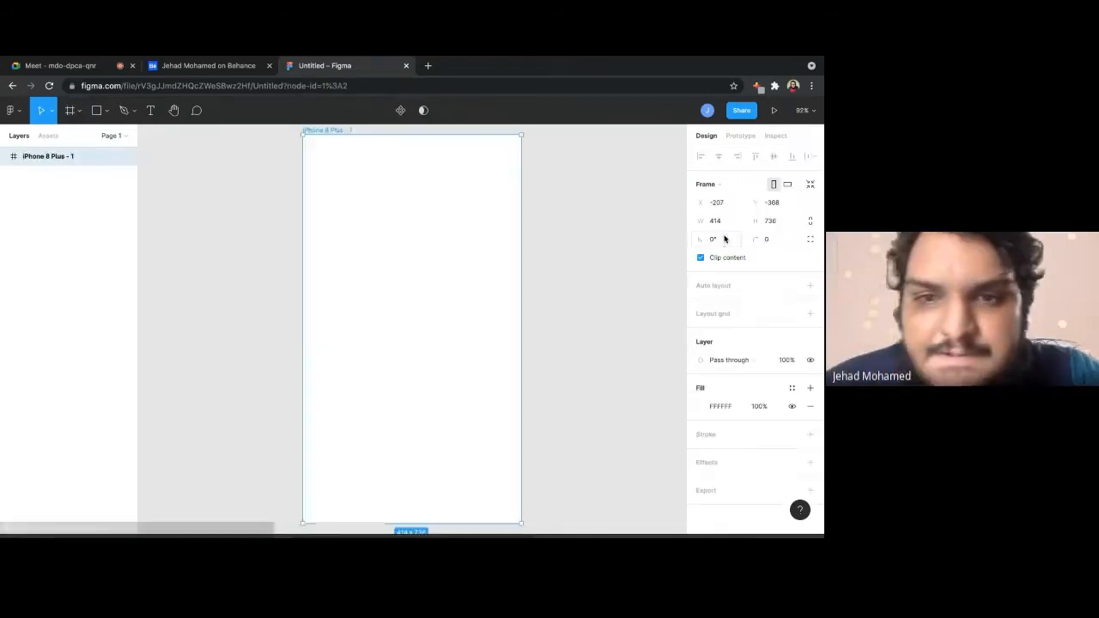
click(542, 307)
scroll(542, 305, down, 2)
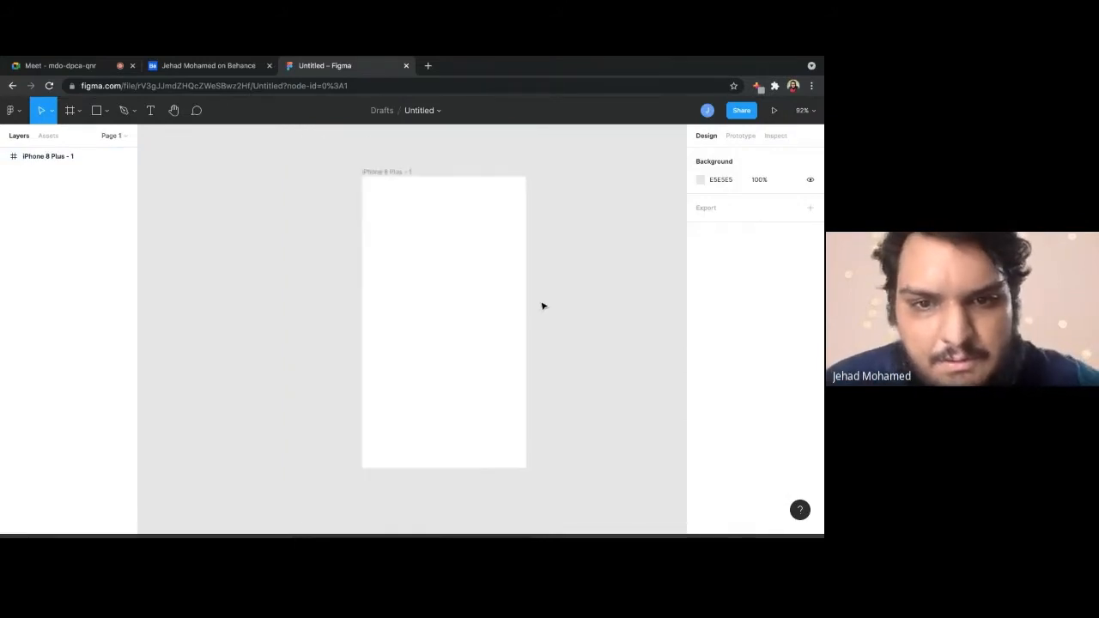
click(515, 315)
click(618, 299)
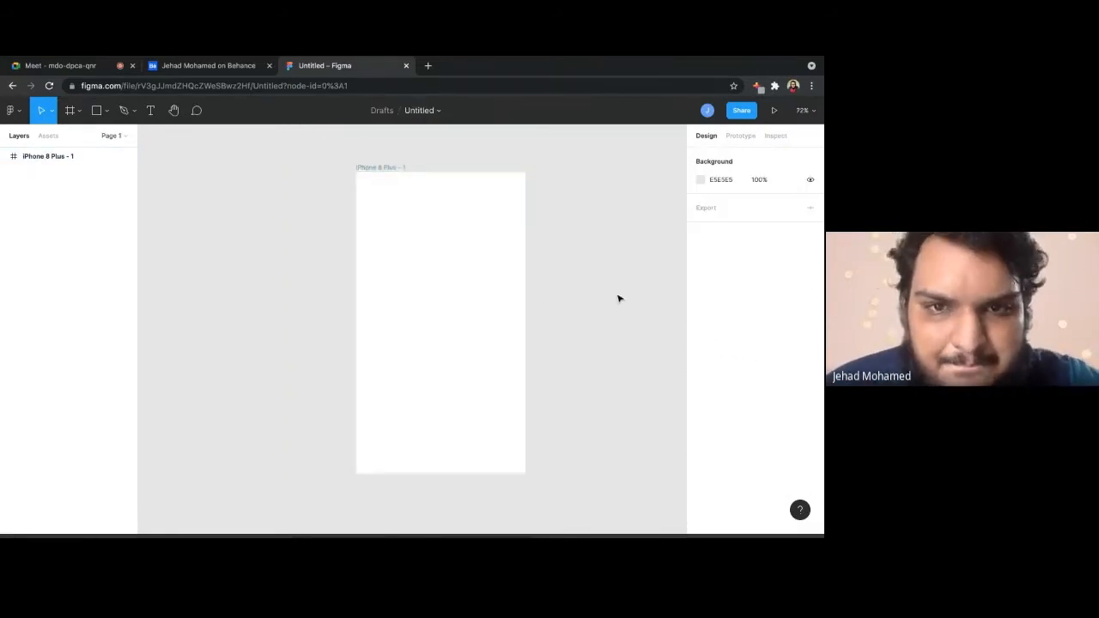
click(474, 298)
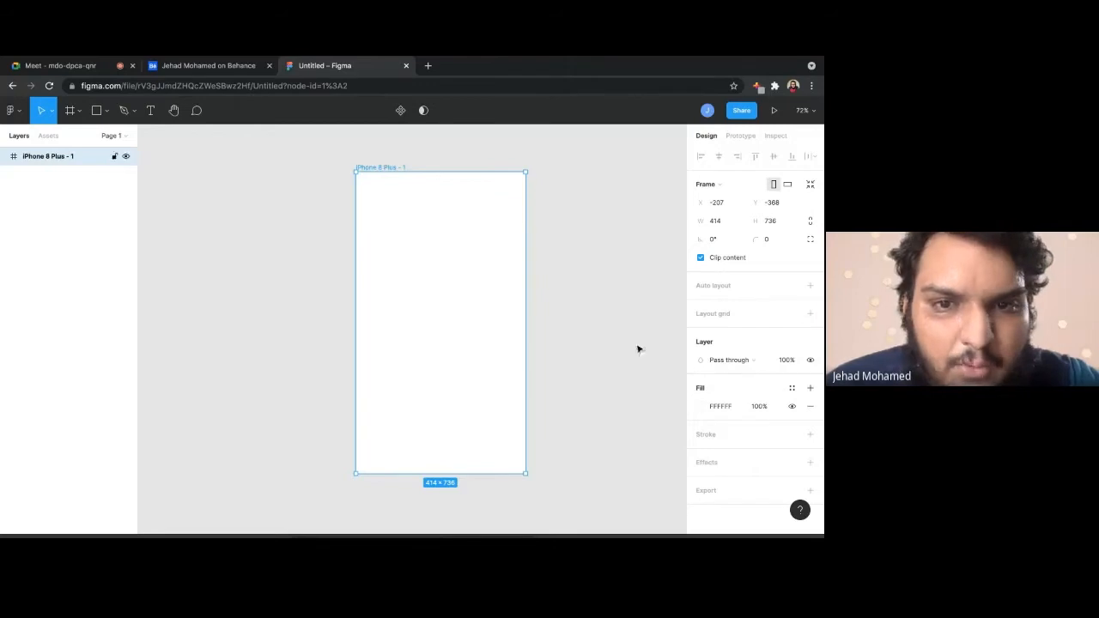
click(544, 183)
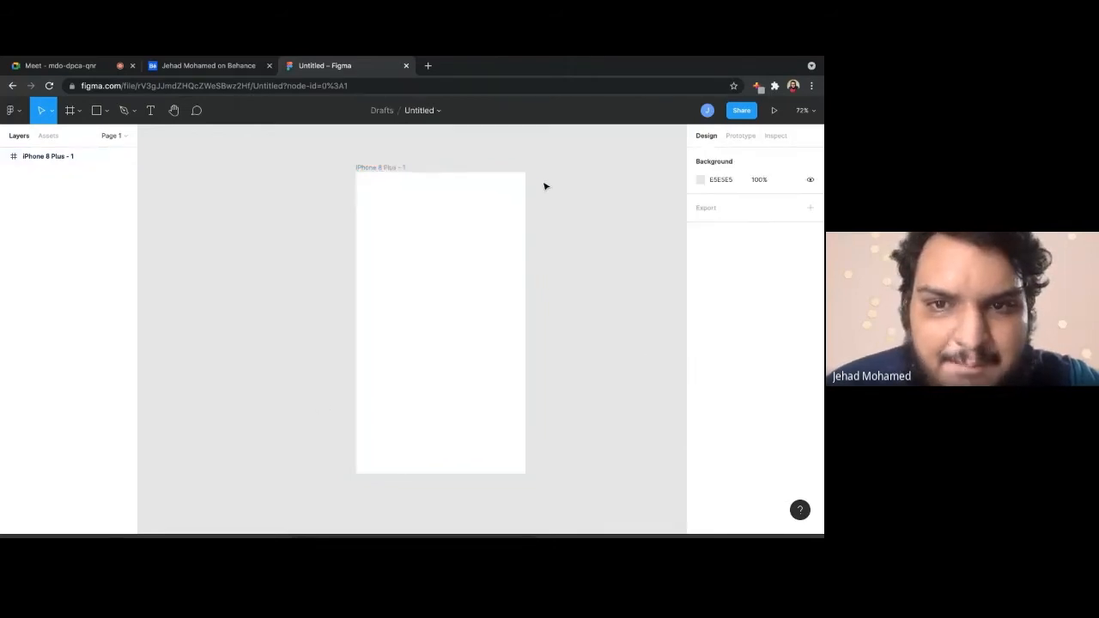
click(404, 285)
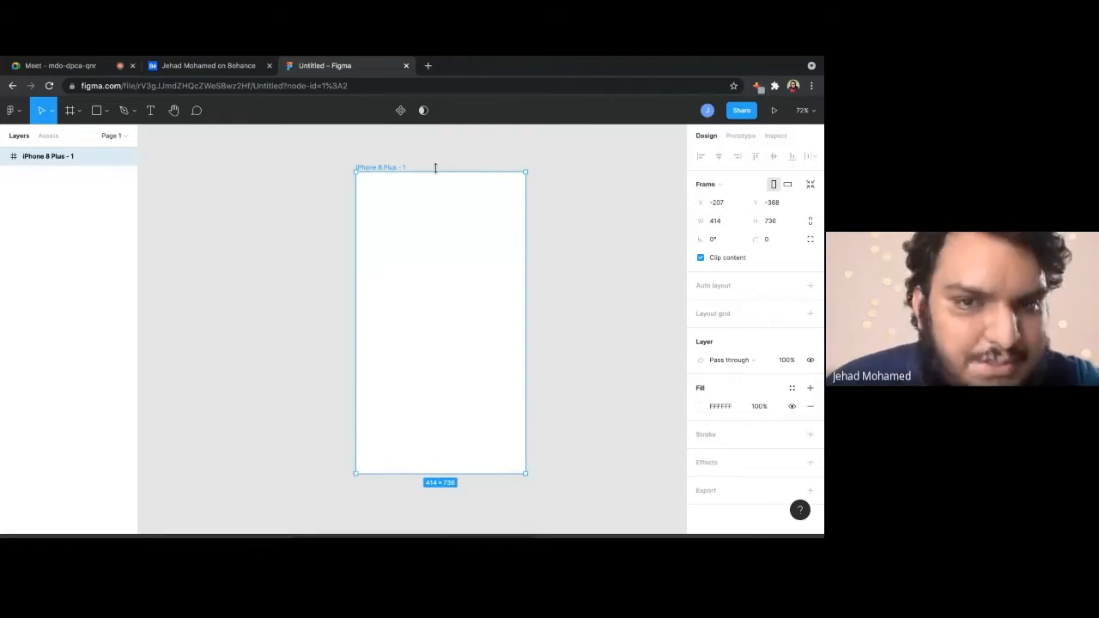
click(414, 164)
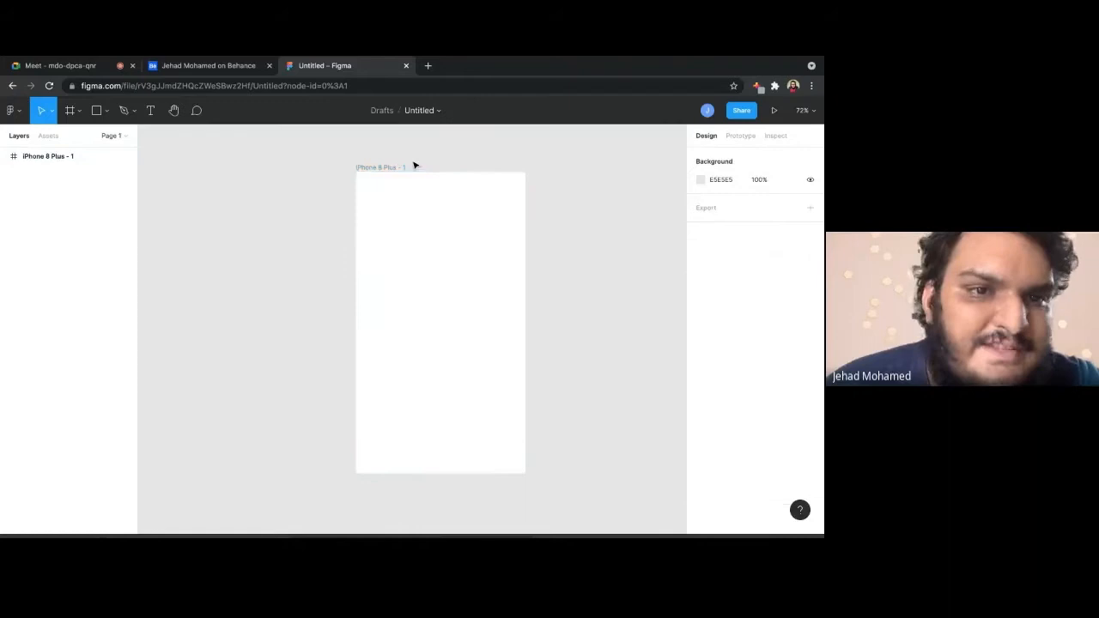
click(365, 168)
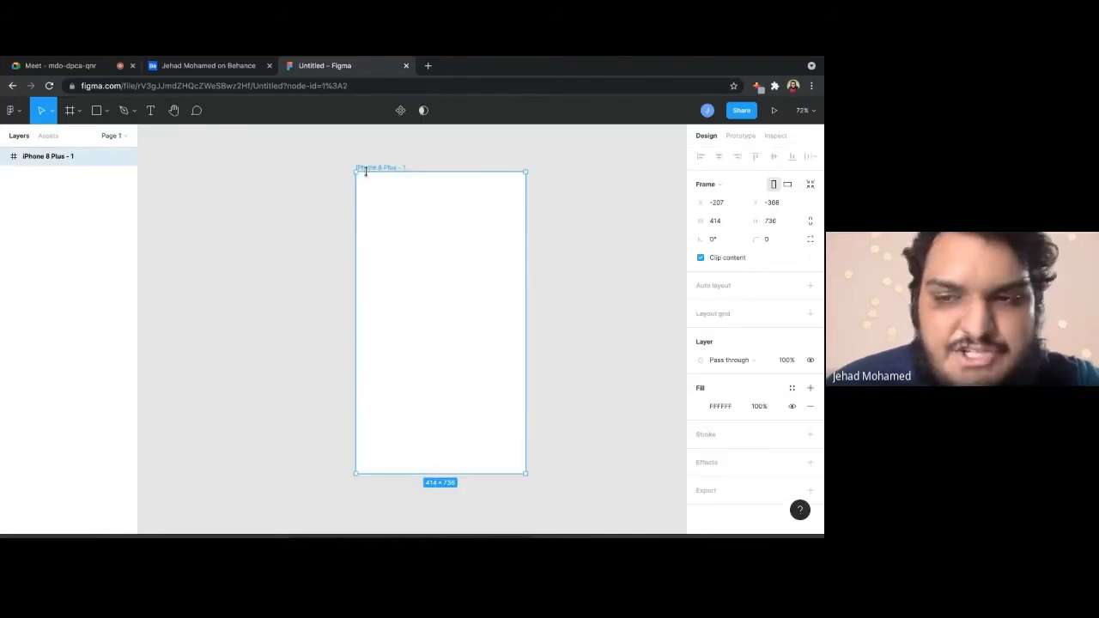
click(333, 222)
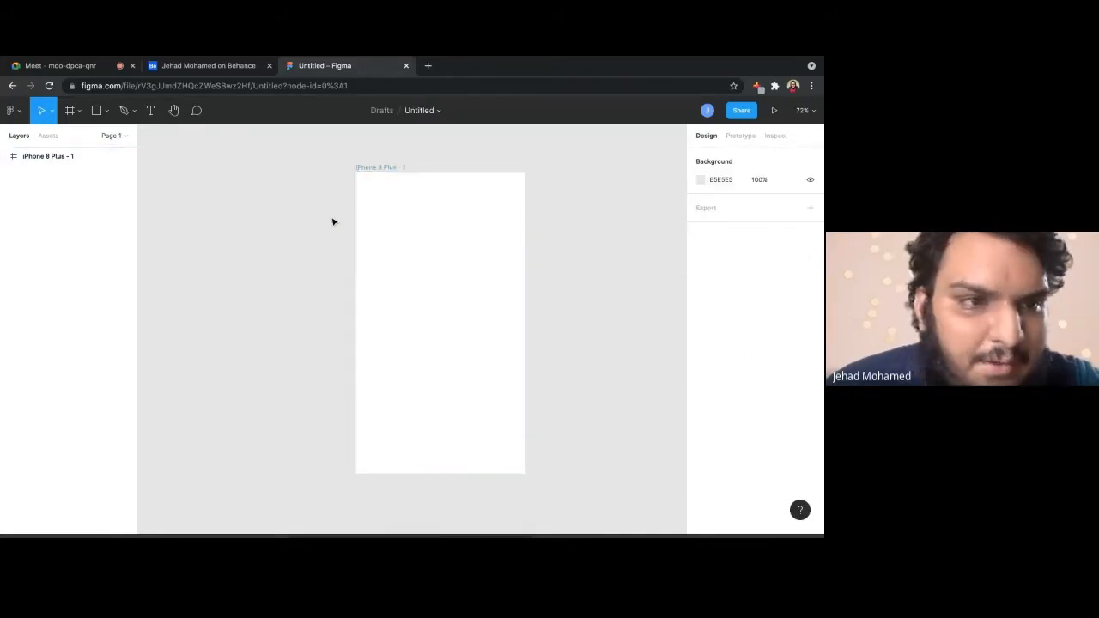
Select the iPhone 8 Plus frame and look through the available shape, pen, hand and text tools
click(32, 159)
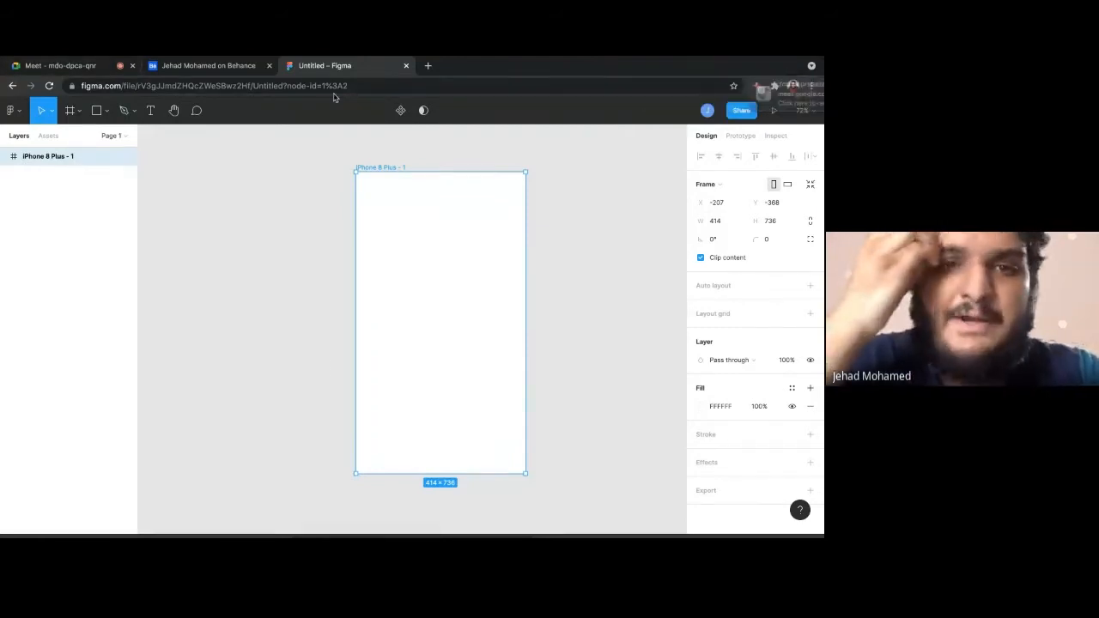
click(601, 332)
click(448, 306)
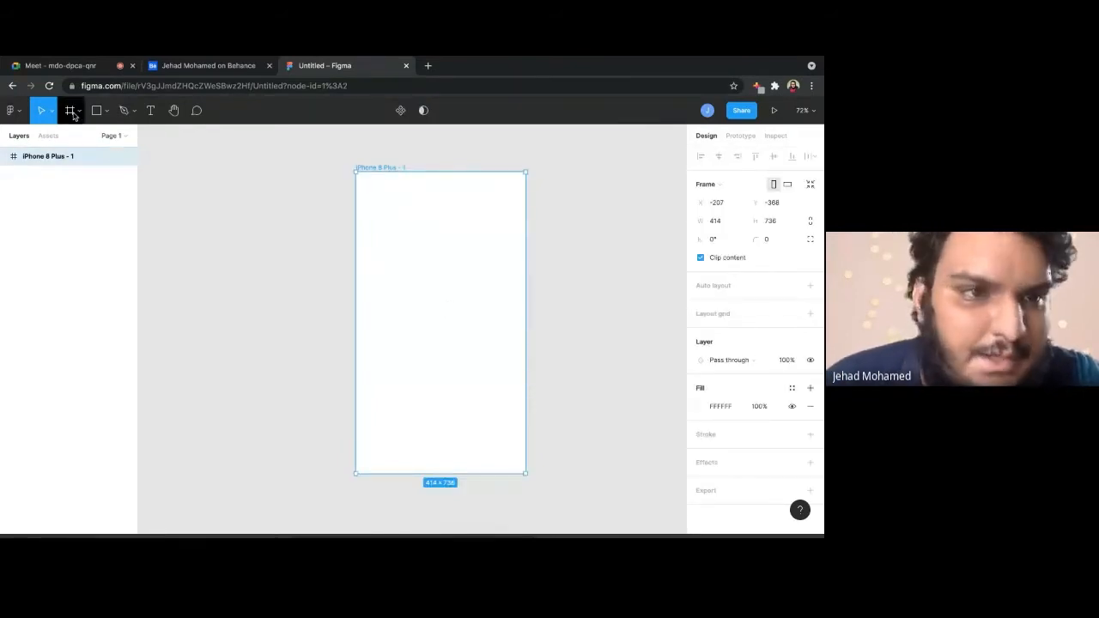
click(110, 114)
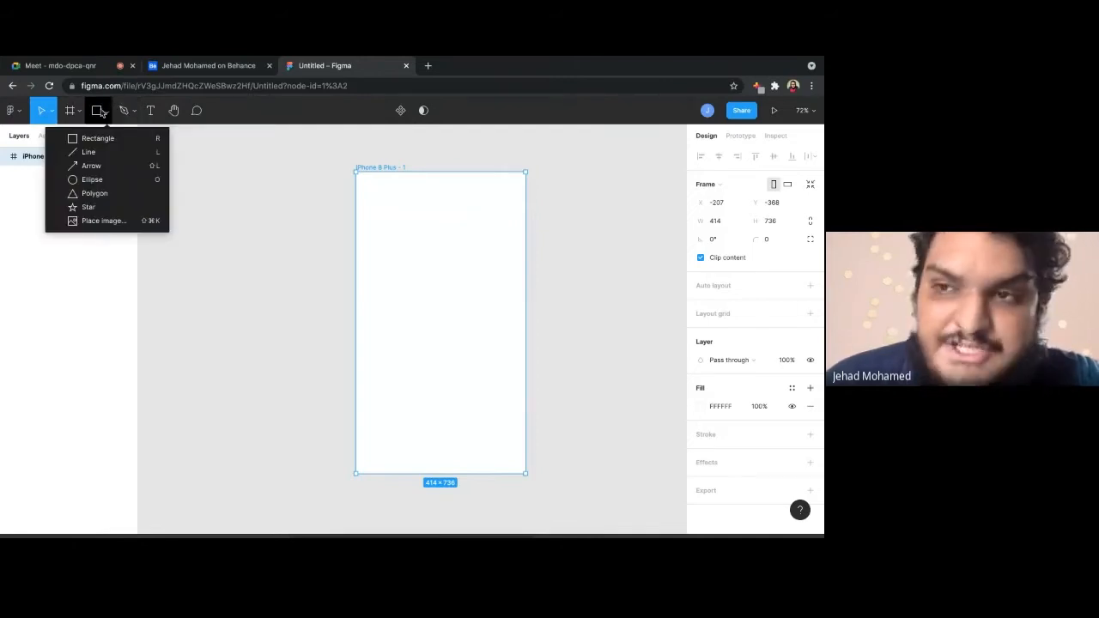
click(135, 115)
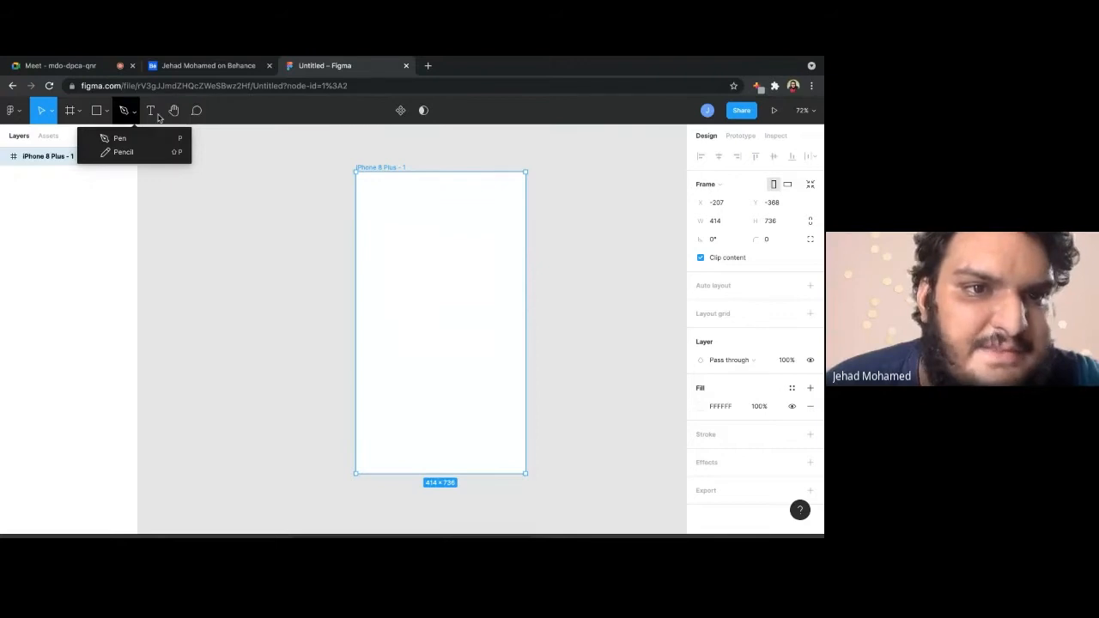
click(174, 112)
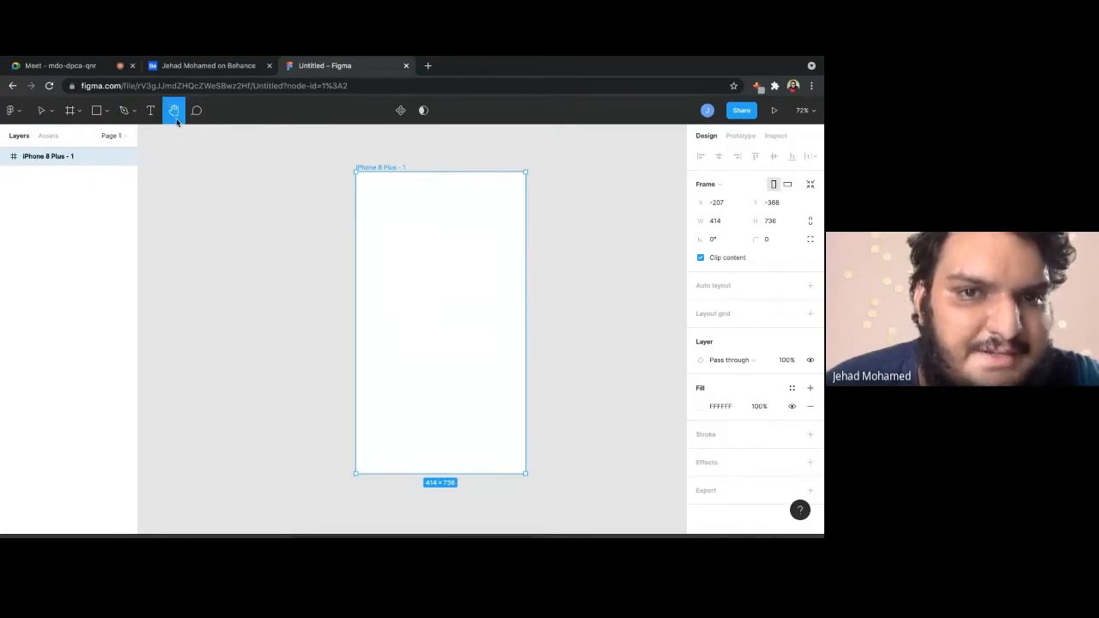
click(148, 118)
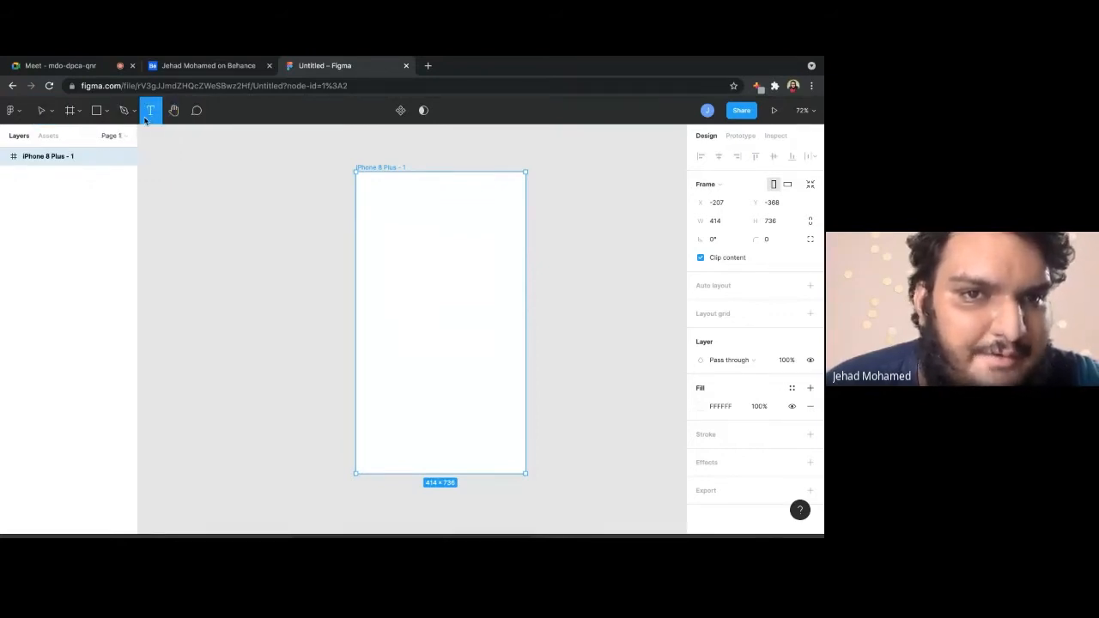
click(98, 115)
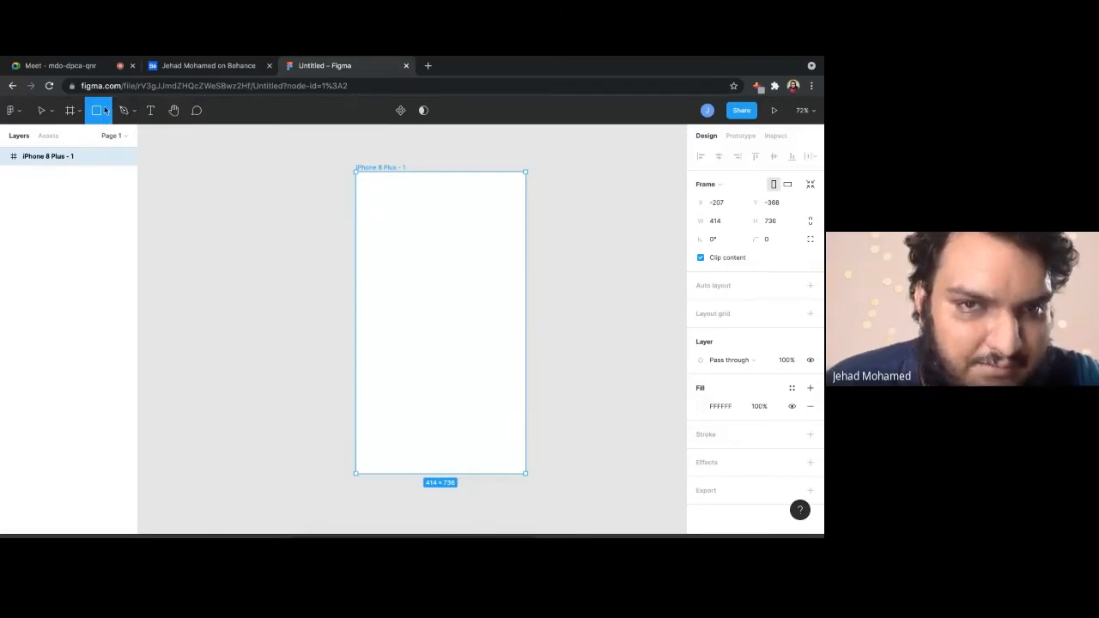
click(107, 112)
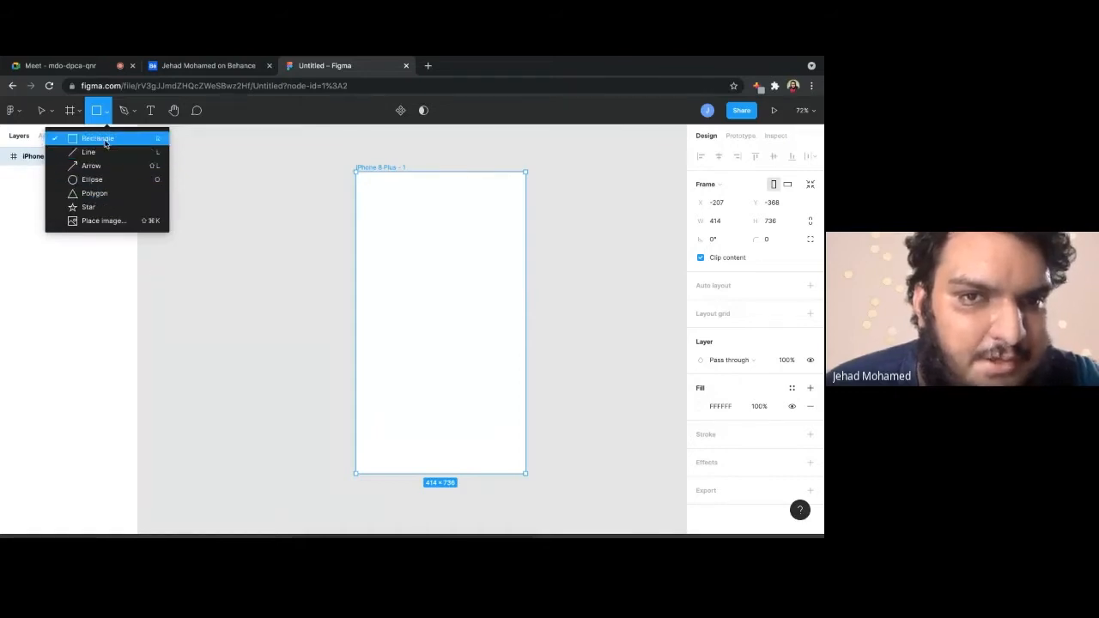
click(395, 235)
click(391, 232)
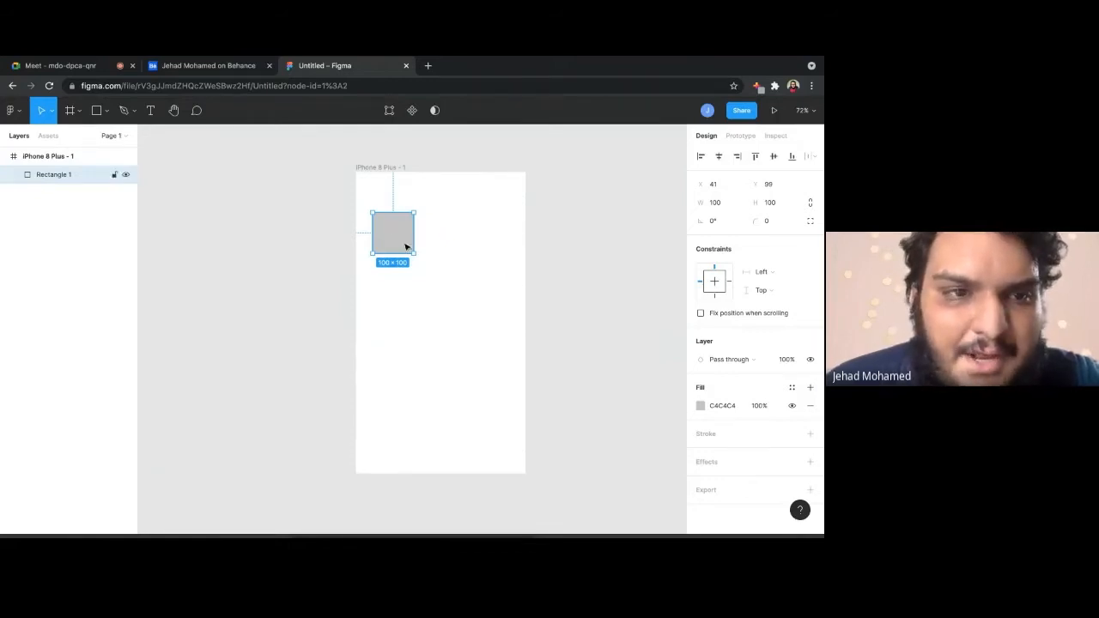
key(Delete)
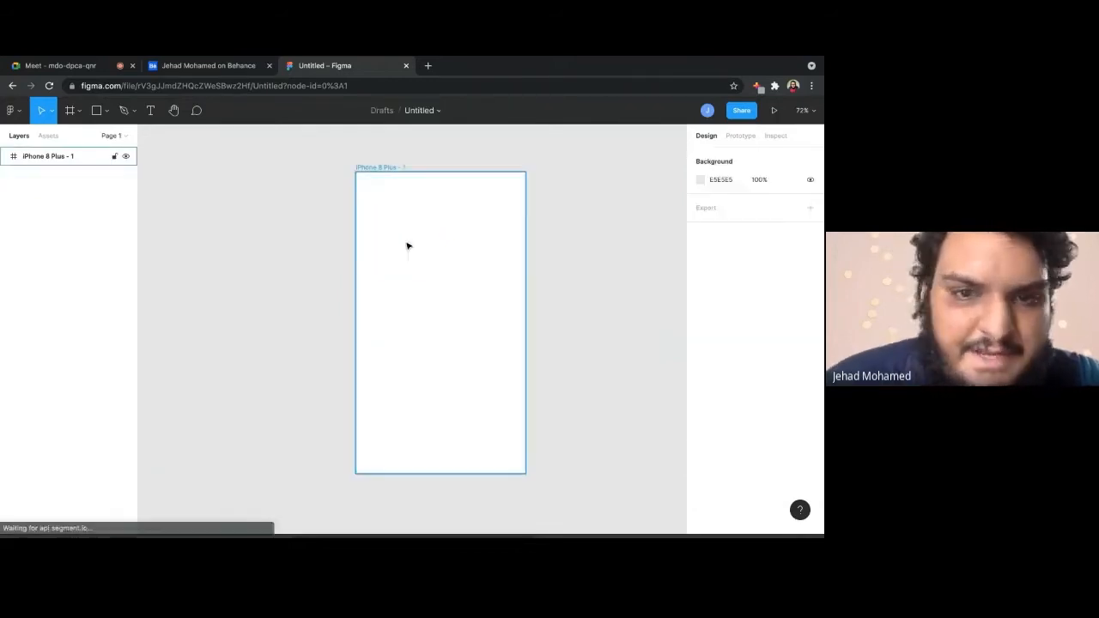
Draw a rectangle of about 251 × 156 in the upper part of the iPhone frame and deselect it
click(96, 111)
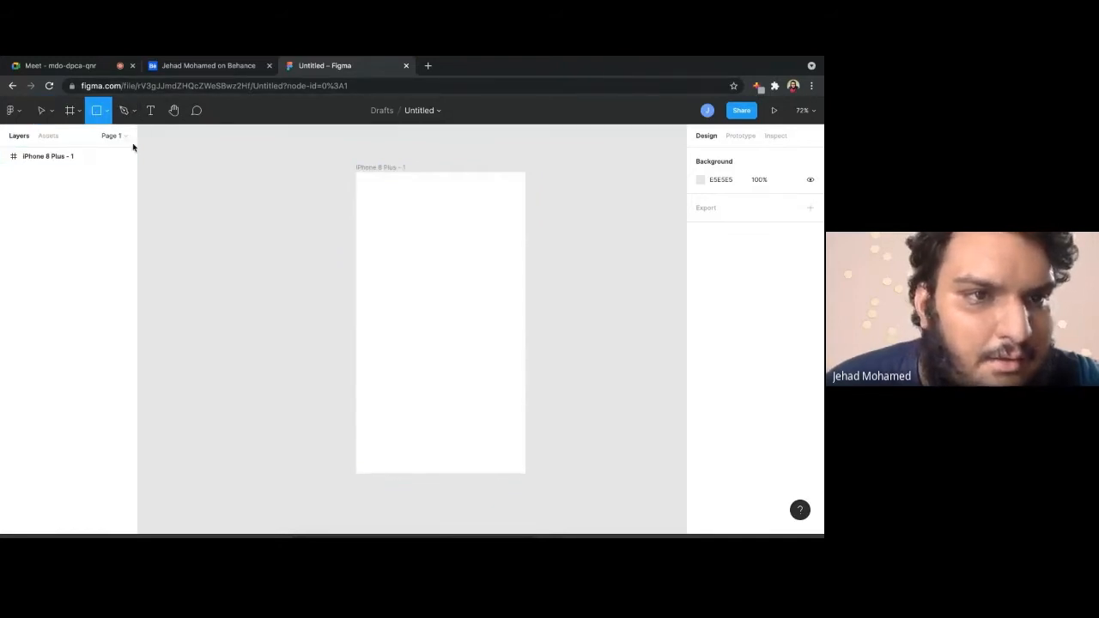
click(107, 112)
click(102, 138)
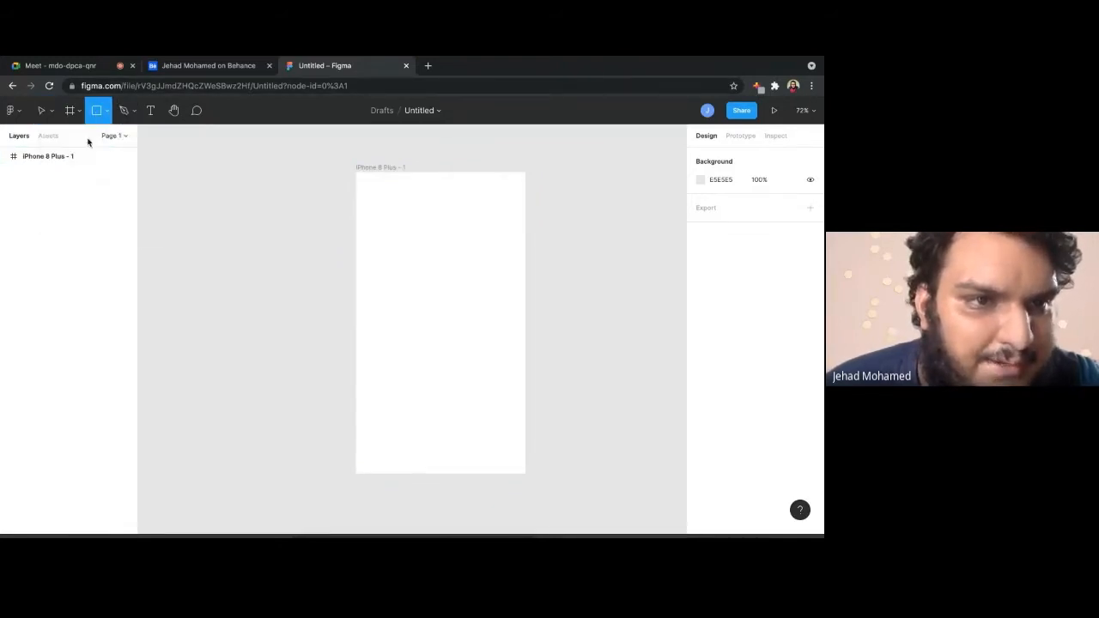
drag(376, 209, 480, 274)
click(515, 366)
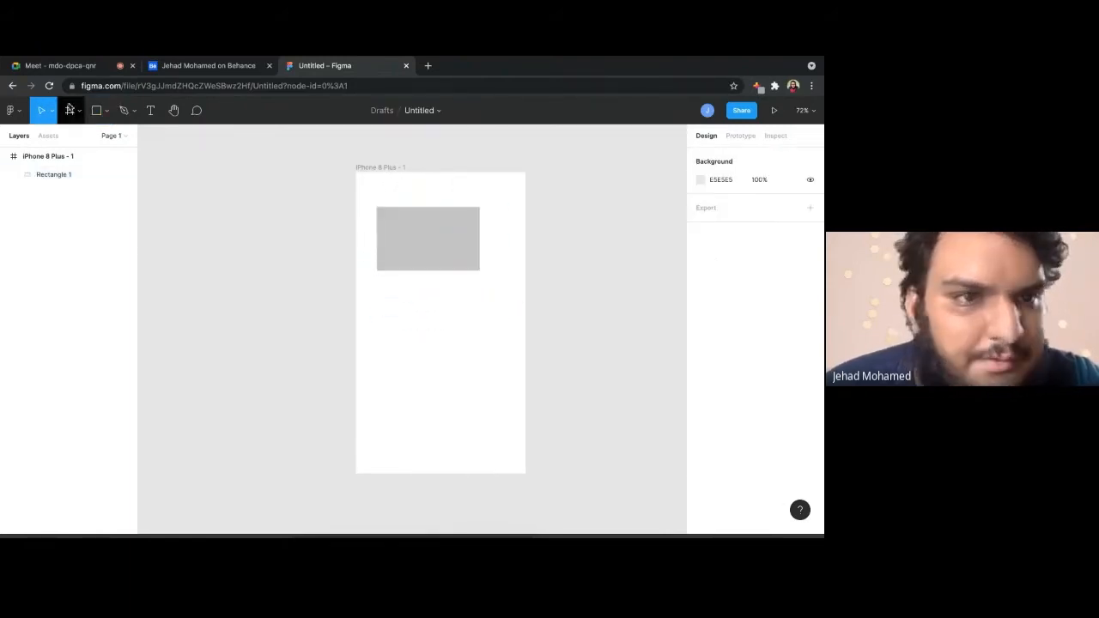
Draw a diagonal line about 207 long below the rectangle, sloping down to the right
click(103, 113)
click(89, 152)
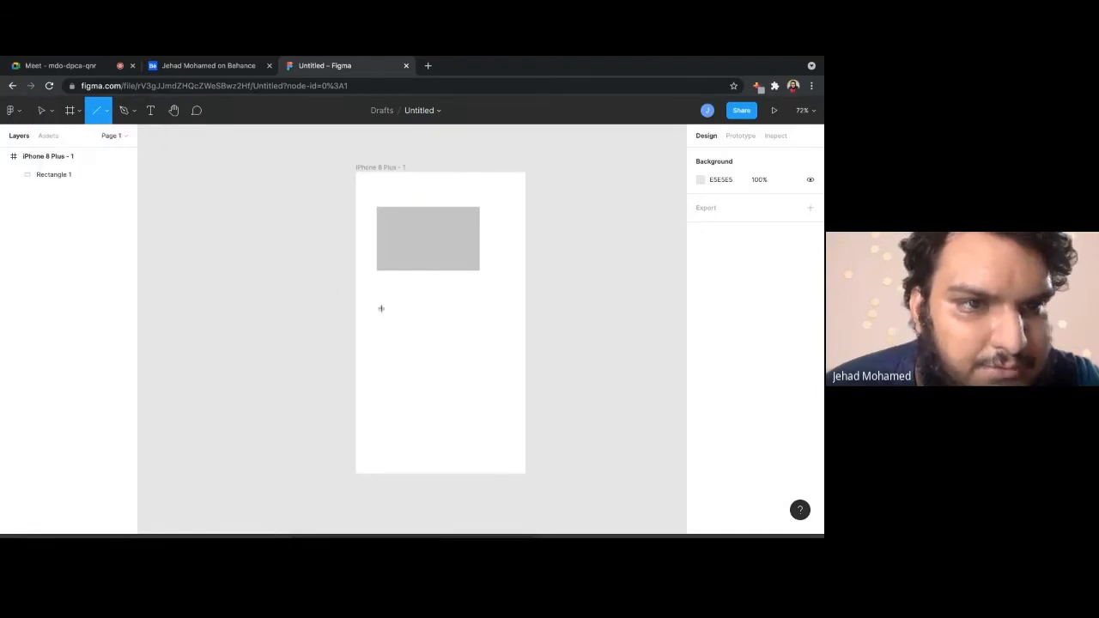
drag(399, 302, 453, 371)
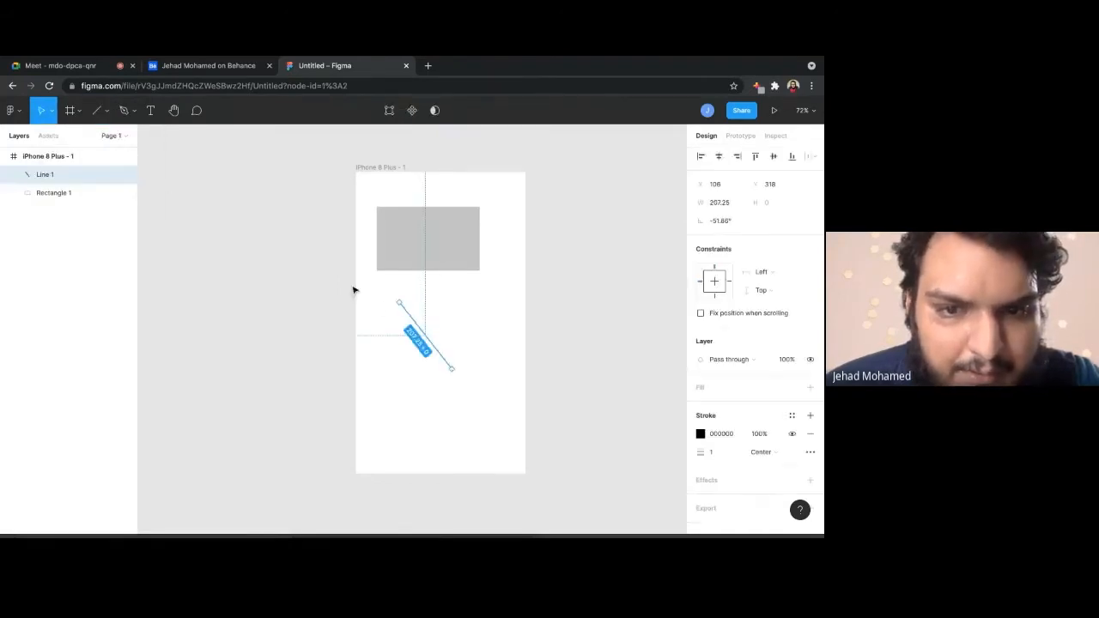
Draw an ellipse of about 193 × 188 overlapping the rectangle's lower-right corner
click(106, 116)
click(92, 179)
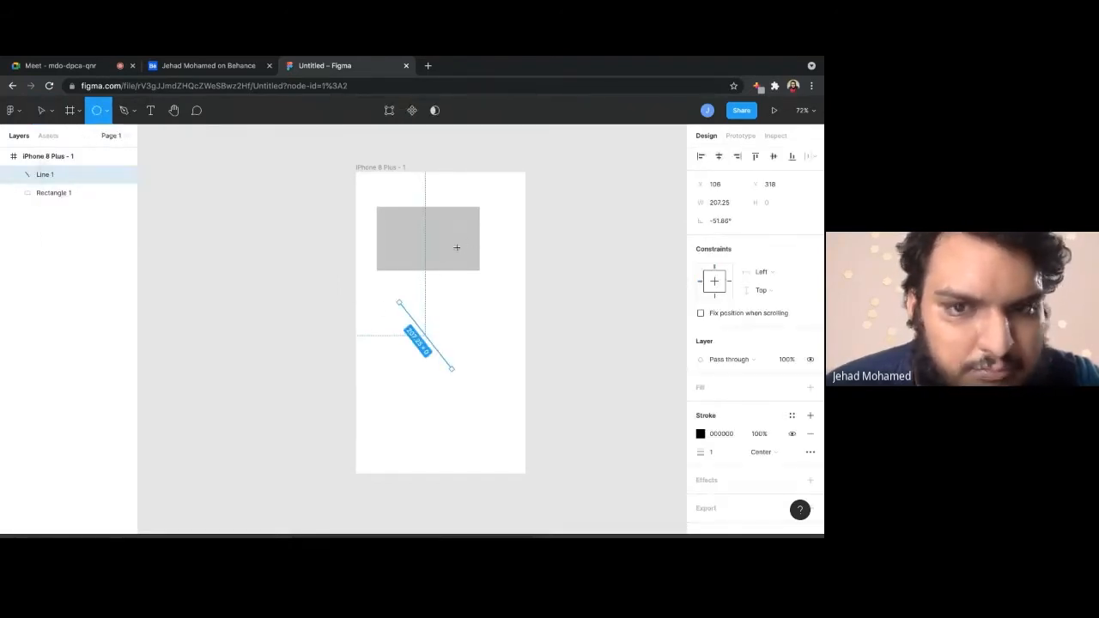
drag(456, 243, 427, 316)
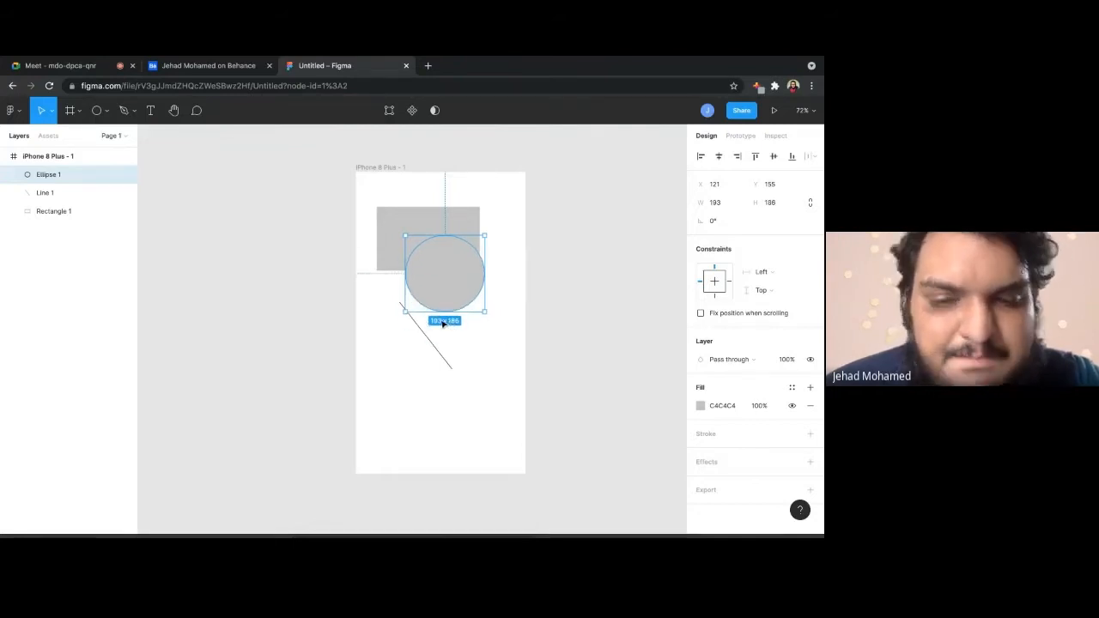
drag(445, 313, 443, 315)
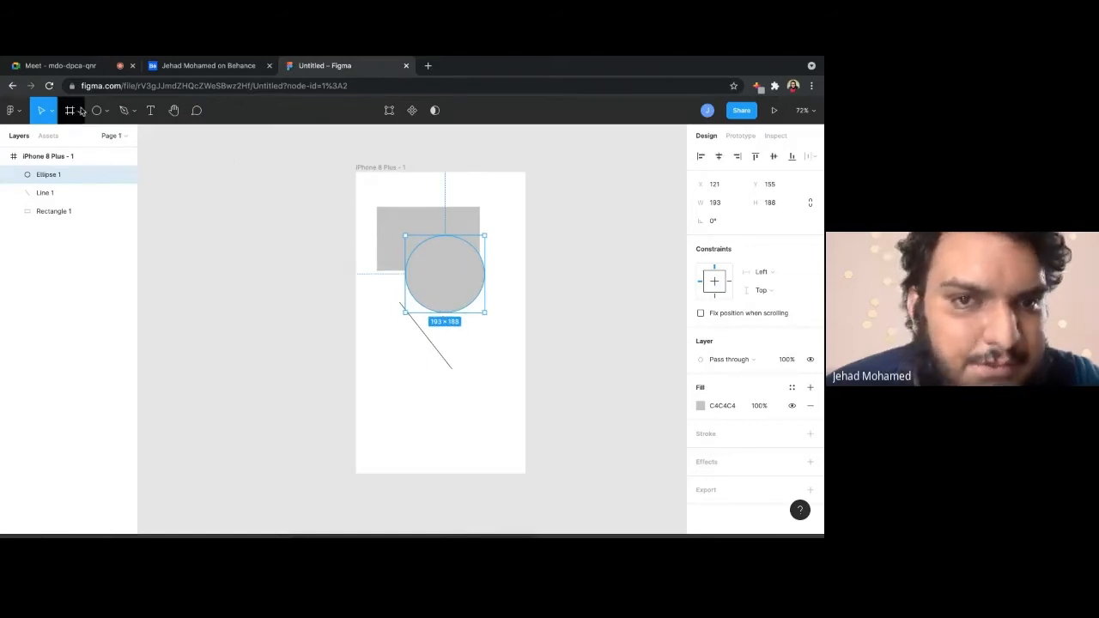
Draw a three-sided polygon of about 181 × 163 below the ellipse, over the diagonal line
click(99, 111)
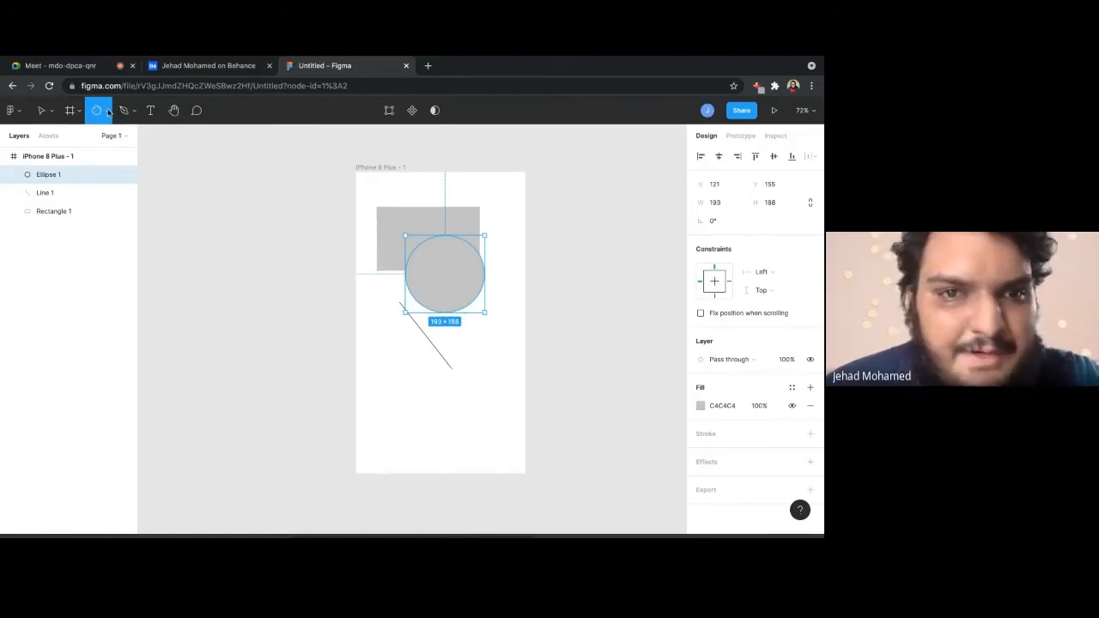
click(108, 112)
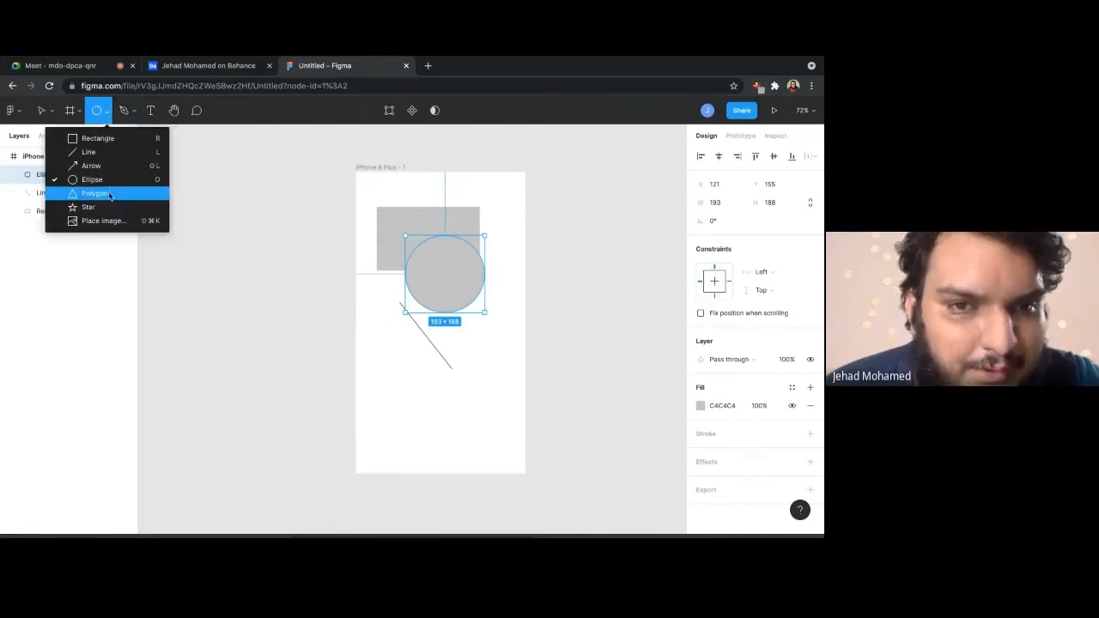
click(110, 196)
drag(382, 323, 456, 391)
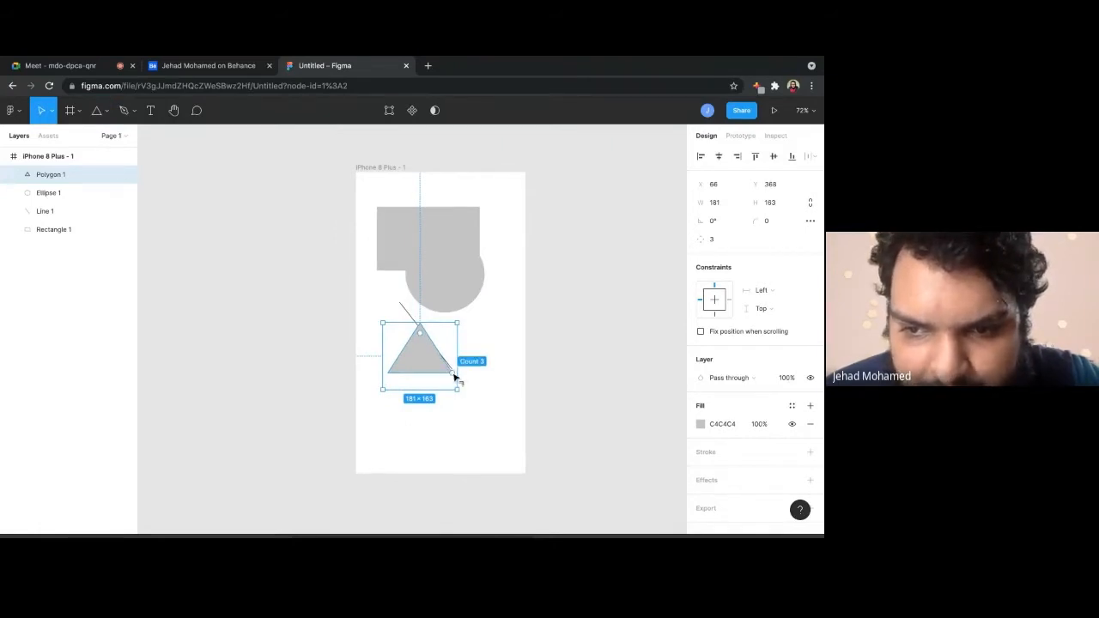
Raise the polygon's side count to 10 and move it to about X 207, Y 277, overlapping the ellipse's lower right
drag(454, 376, 486, 329)
click(481, 383)
click(597, 414)
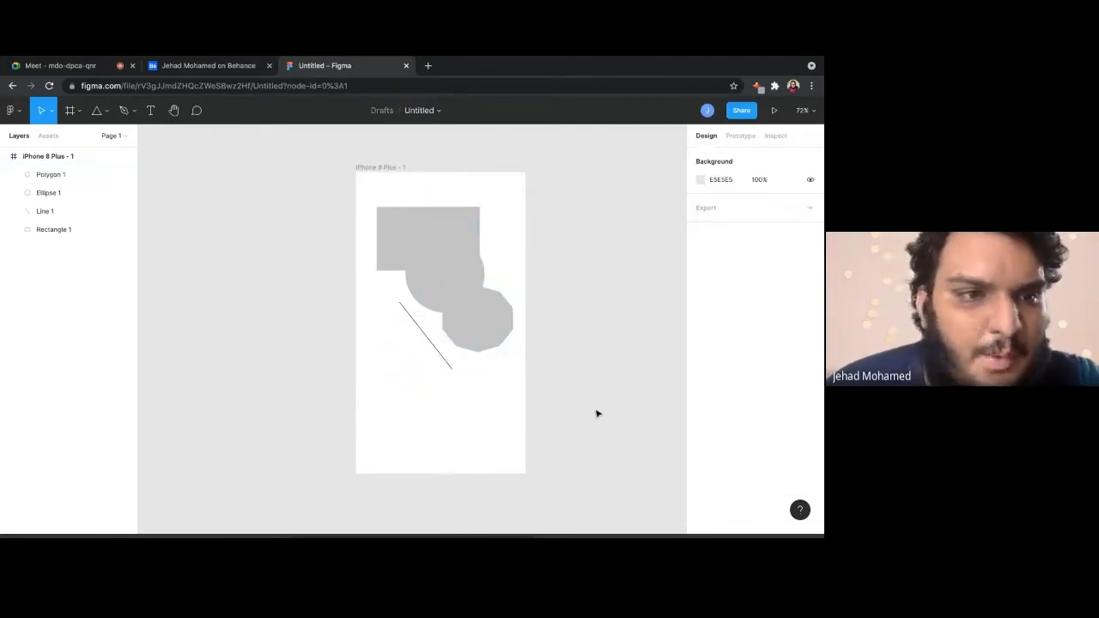
Move the rectangle slightly up and left to X 45, Y 77, and view its fill colour options
click(422, 206)
mouse_move(418, 218)
mouse_down()
mouse_move(421, 206)
mouse_move(413, 219)
mouse_up()
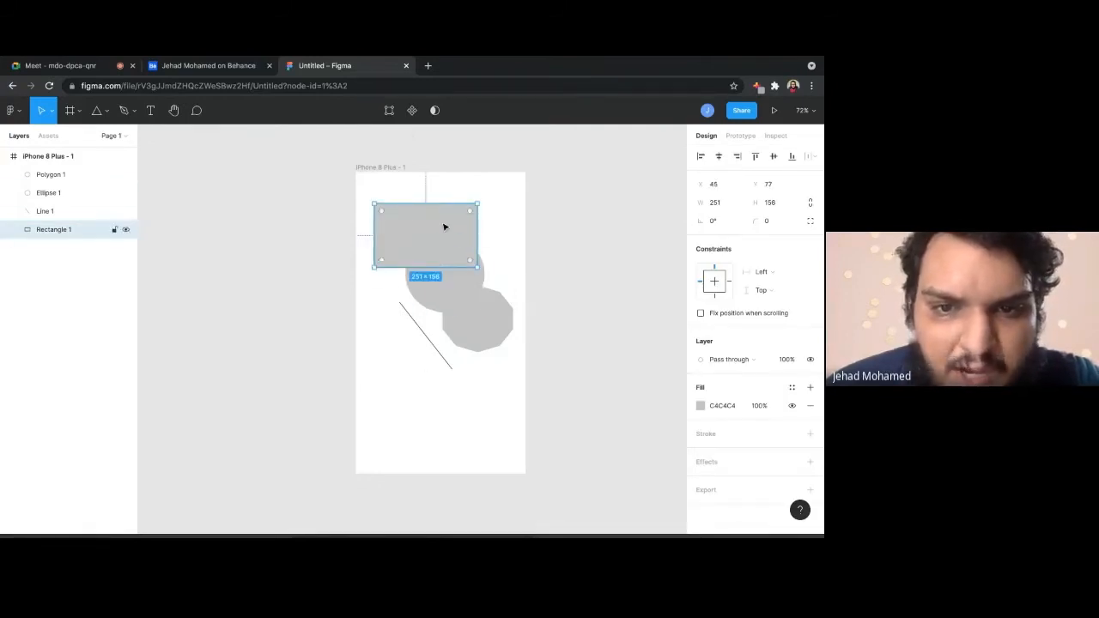
click(699, 406)
click(528, 213)
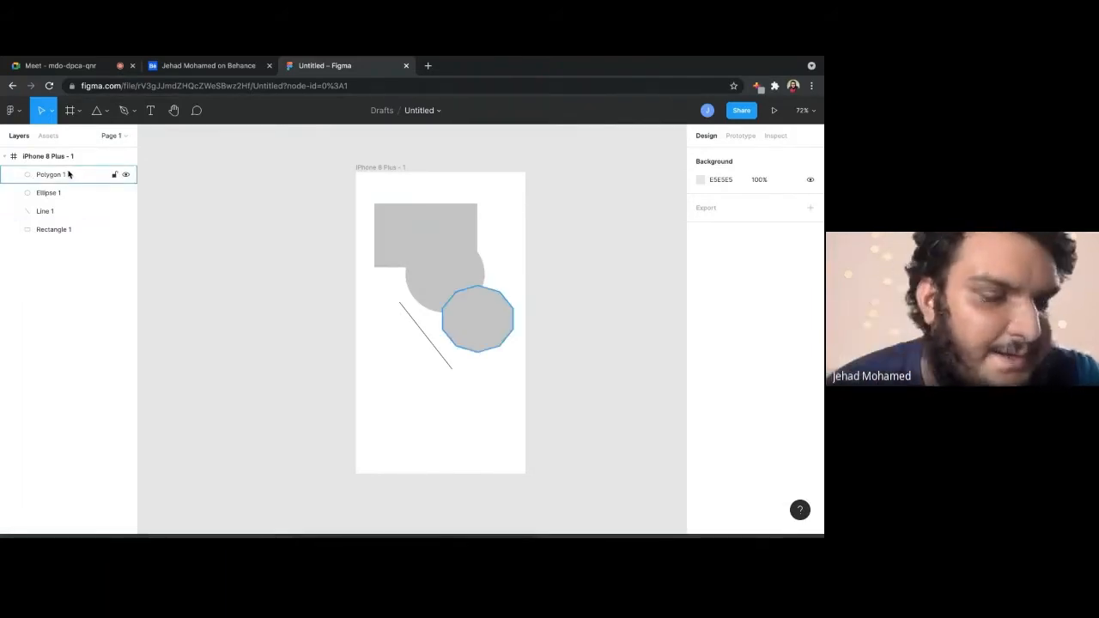
Rename the iPhone 8 Plus frame as Screen1
click(41, 157)
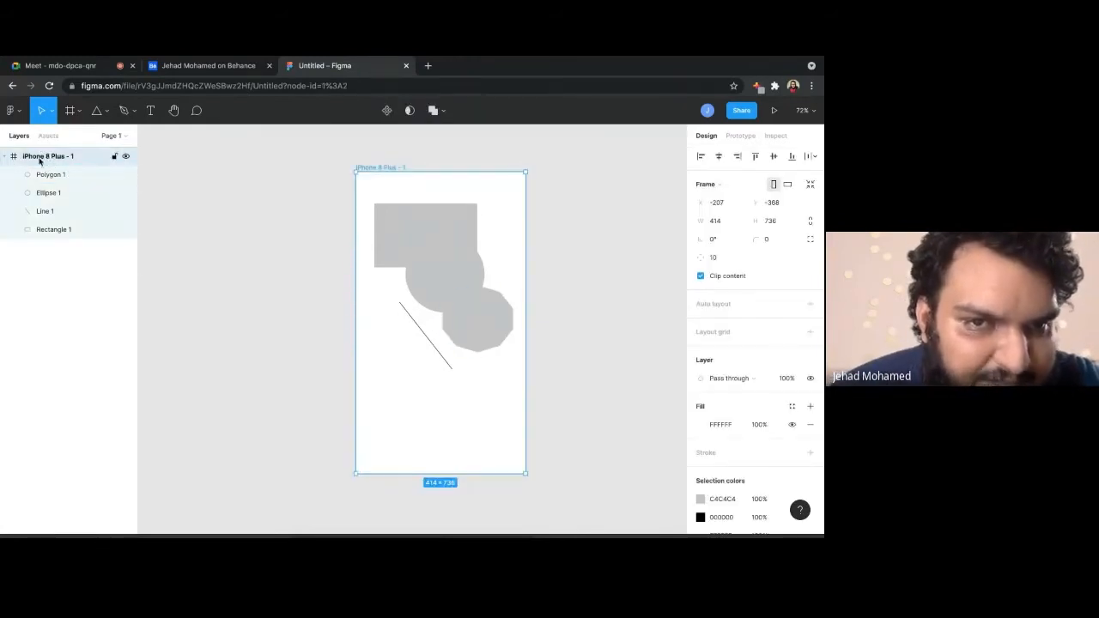
right_click(372, 167)
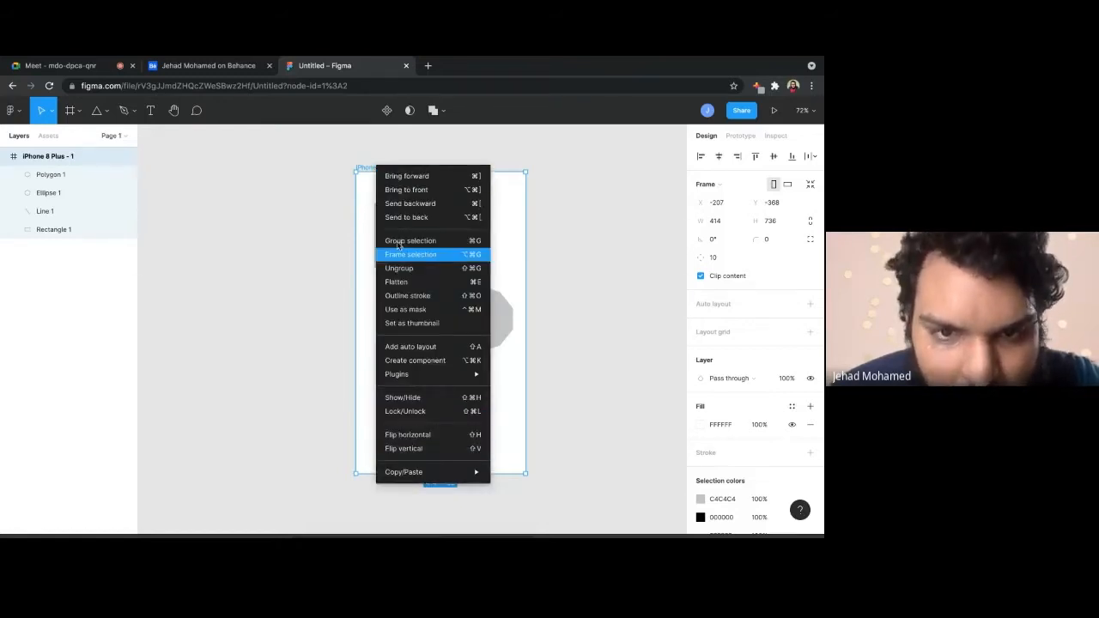
click(313, 197)
right_click(39, 159)
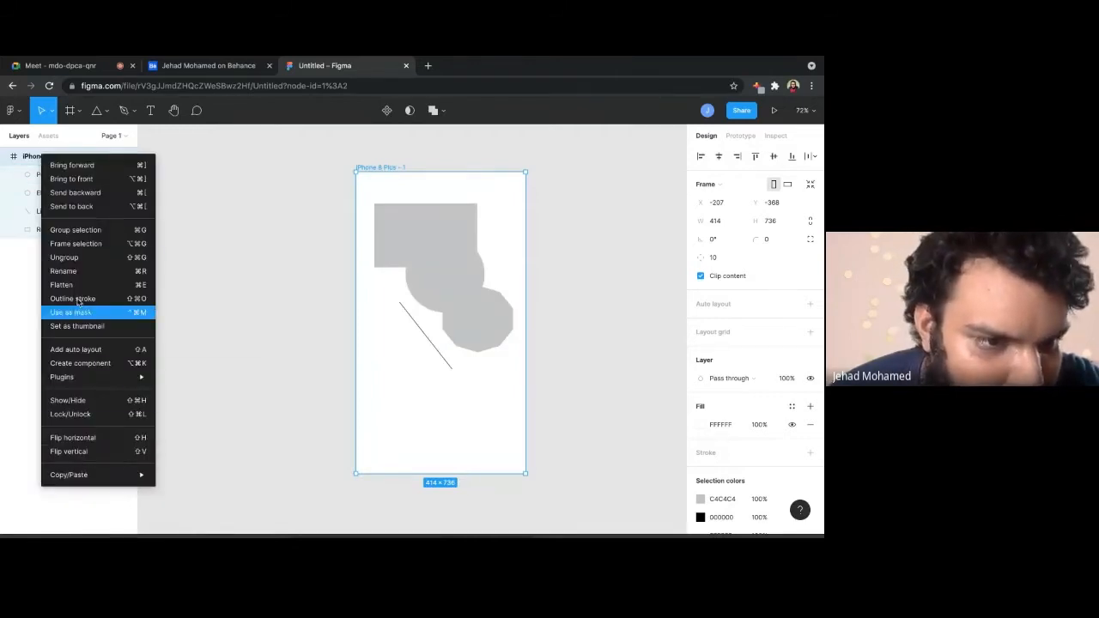
click(67, 271)
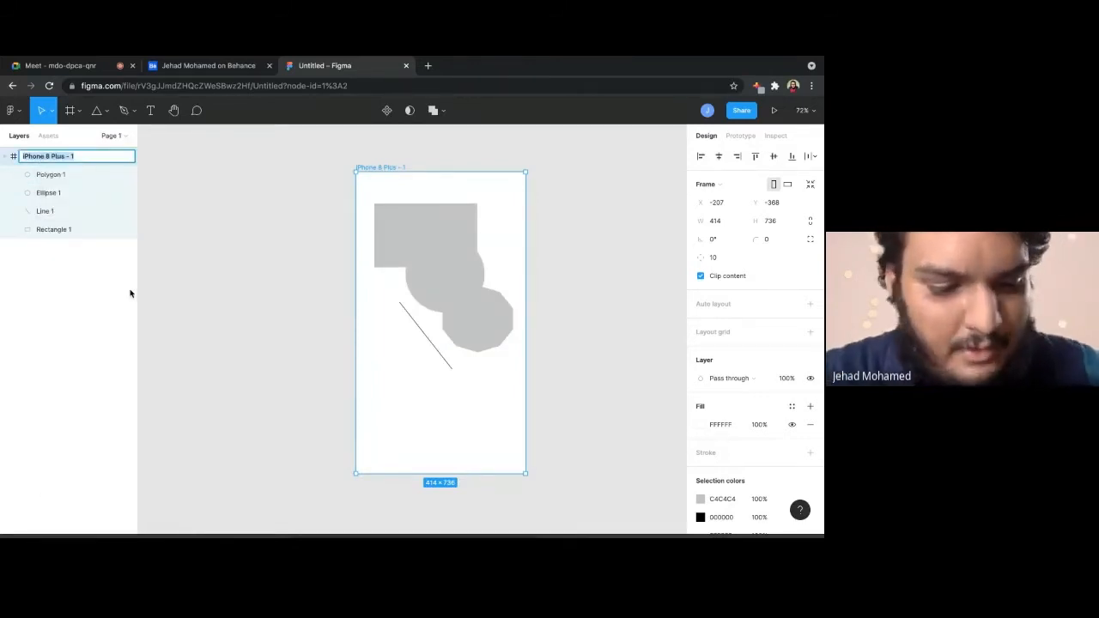
text(Scree)
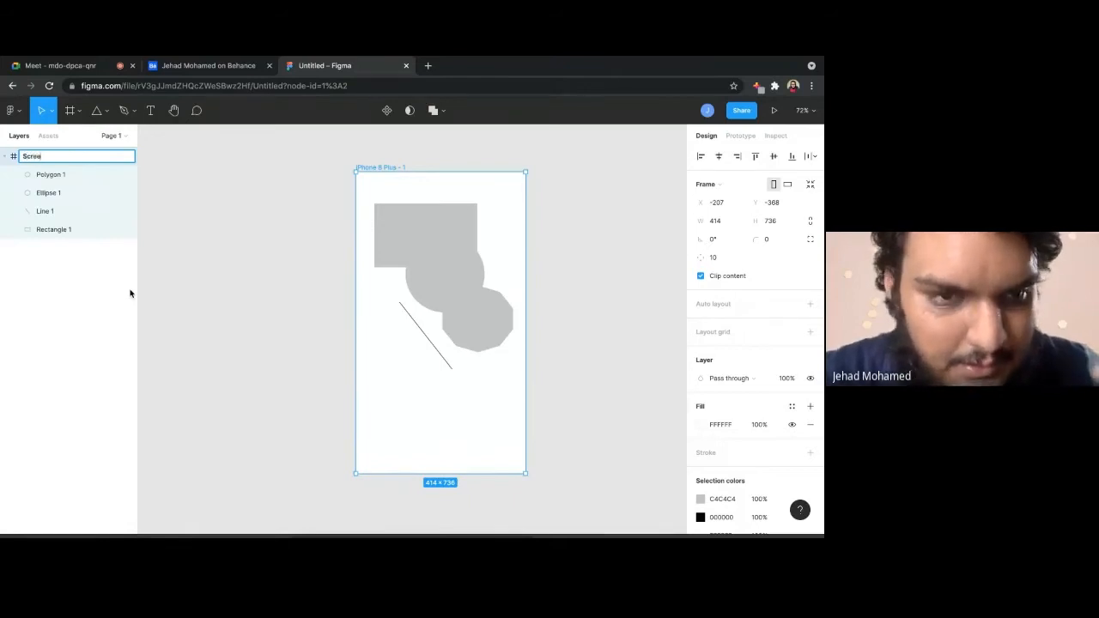
text(n1)
click(280, 291)
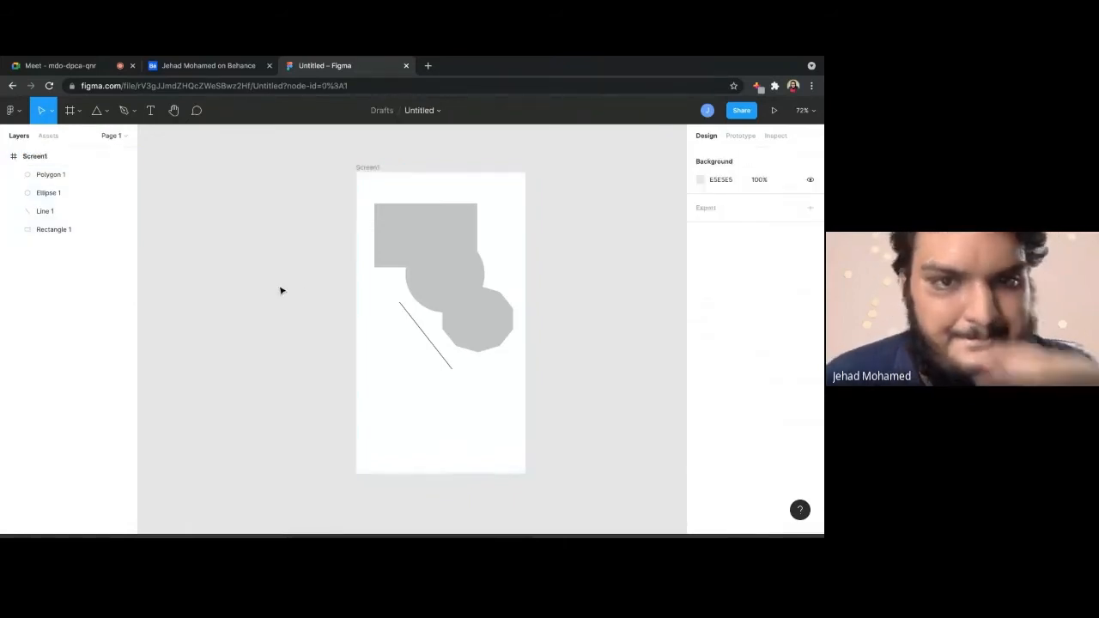
Examine how the layers nest inside Screen1 by selecting the frame, polygon, ellipse, line and rectangle one at a time
click(63, 175)
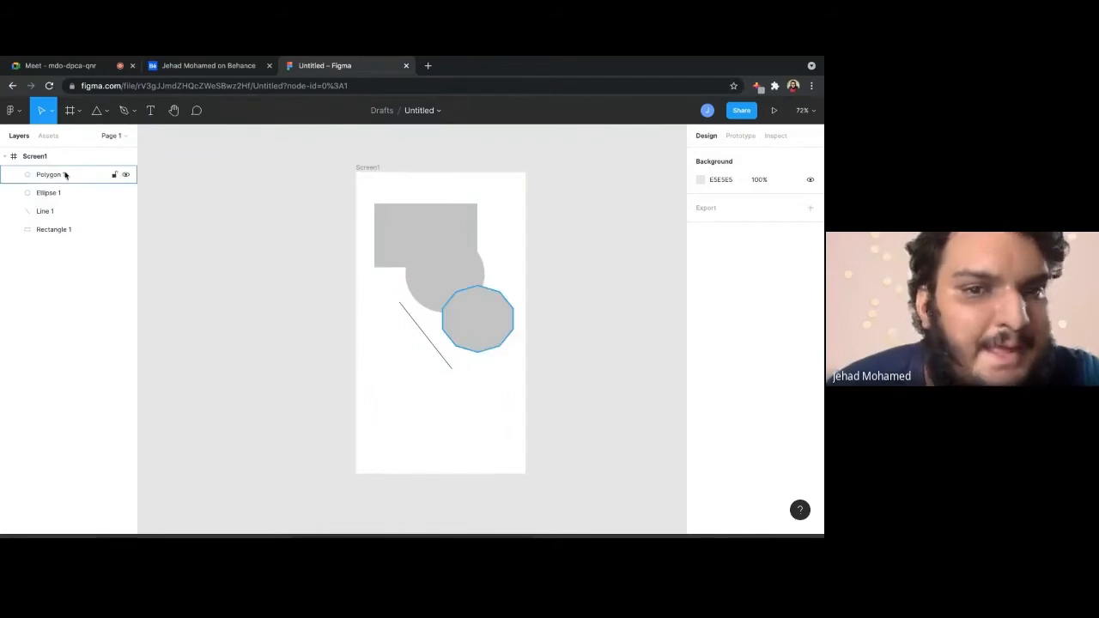
click(66, 192)
click(62, 211)
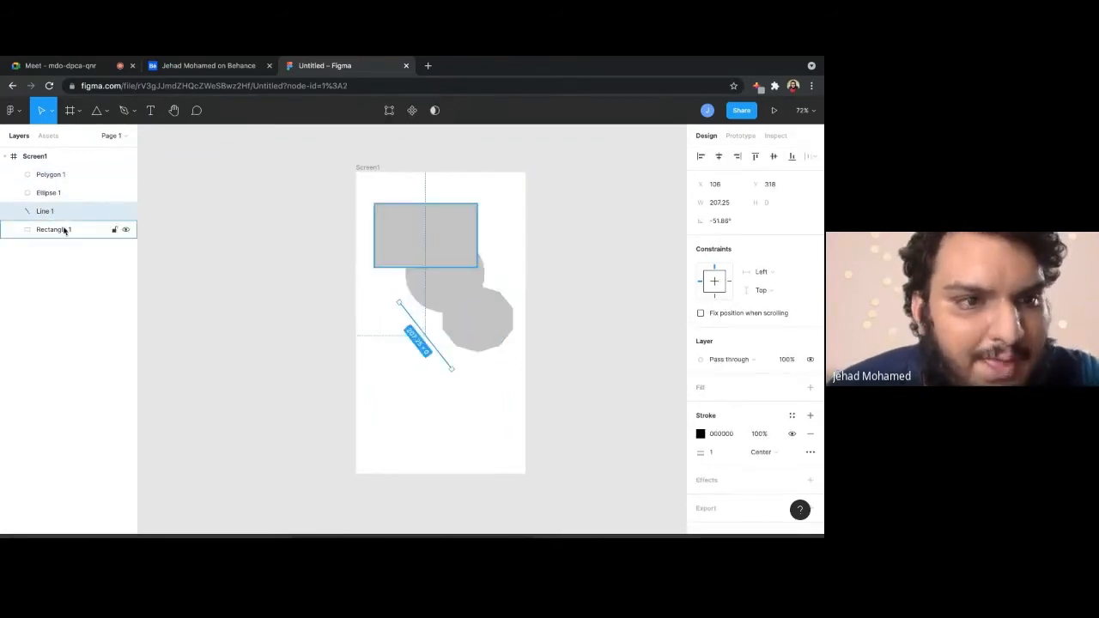
click(63, 230)
click(57, 155)
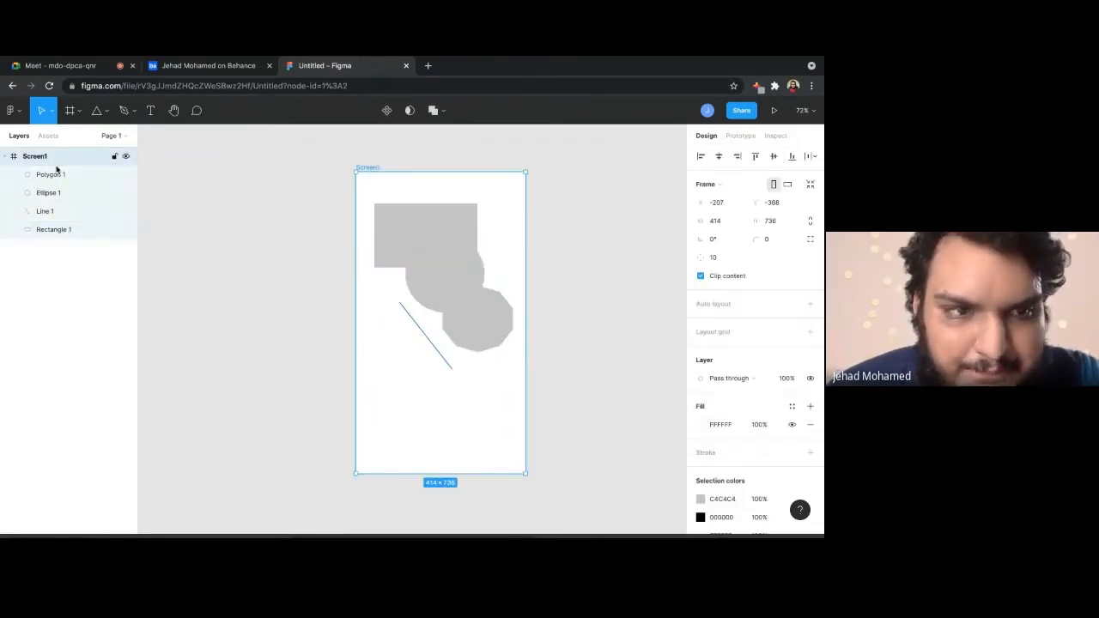
click(53, 174)
click(58, 192)
click(57, 212)
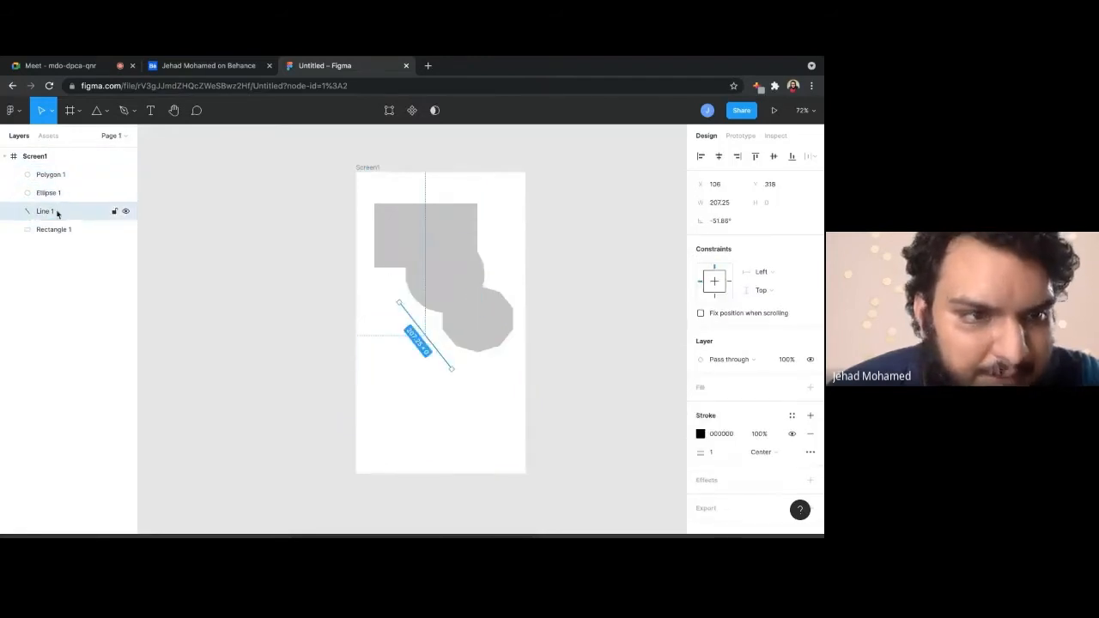
click(60, 229)
click(56, 175)
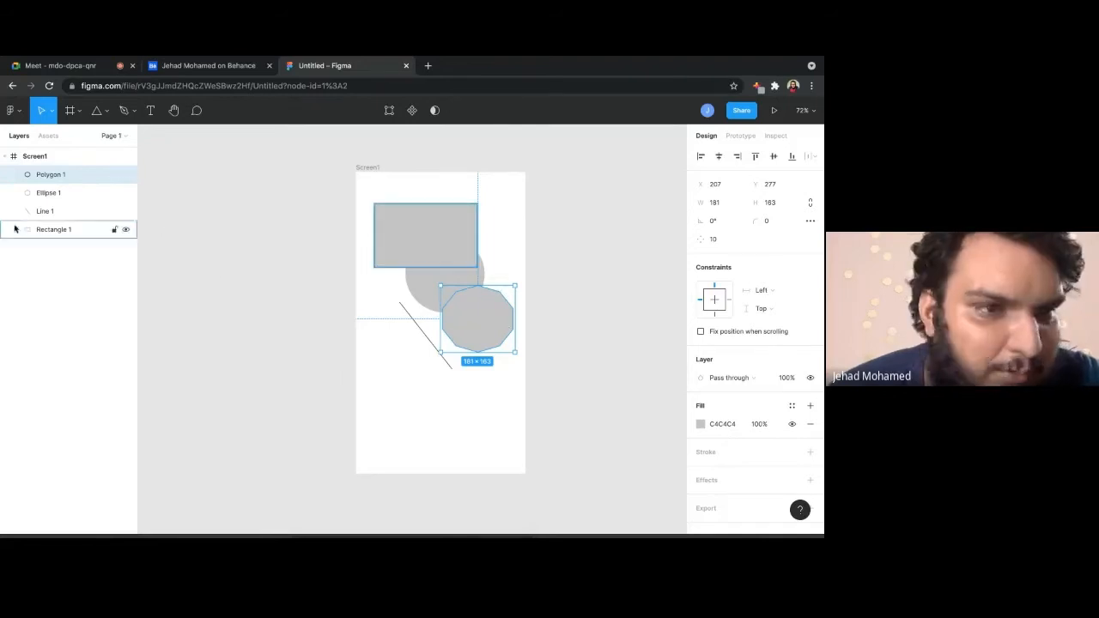
Check which canvas shape each layer of Screen1 matches by selecting the ellipse, line and rectangle in turn
click(64, 195)
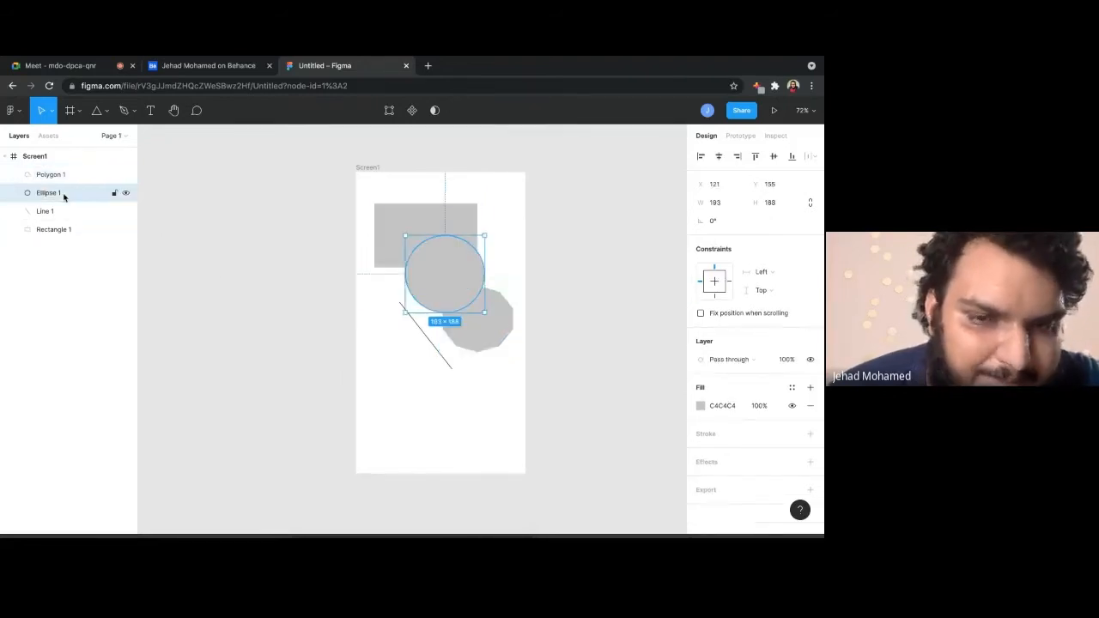
click(65, 213)
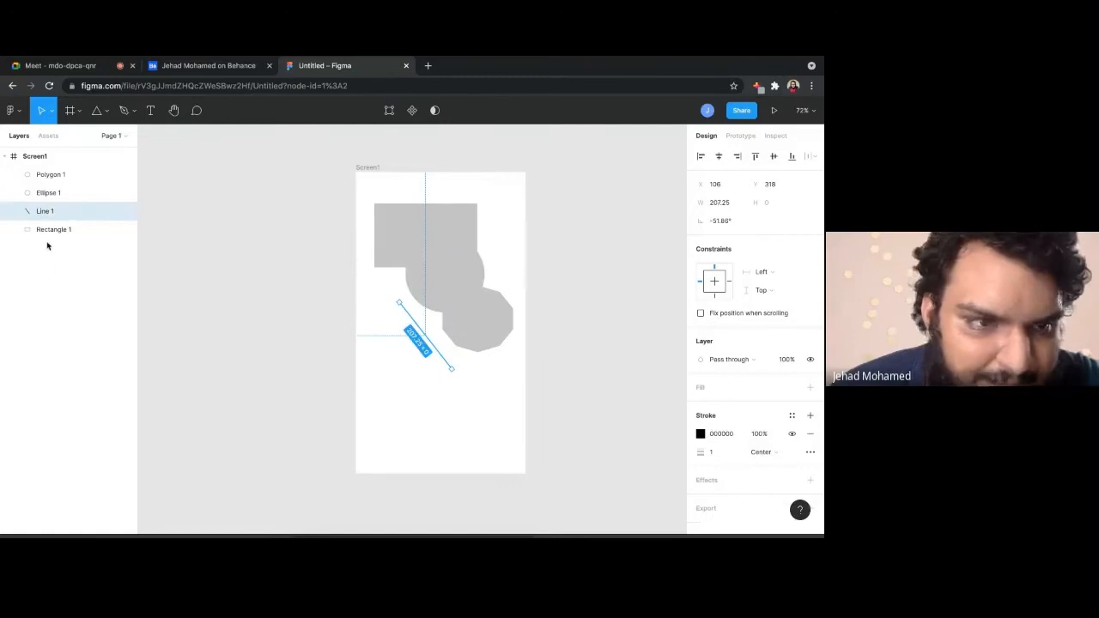
click(46, 235)
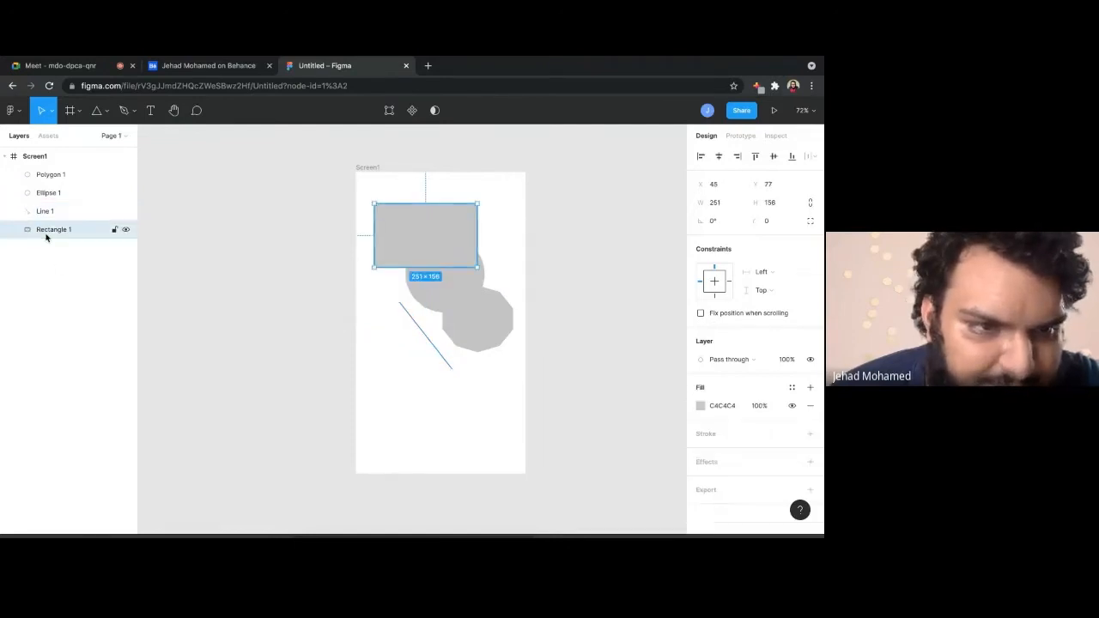
click(466, 363)
click(438, 234)
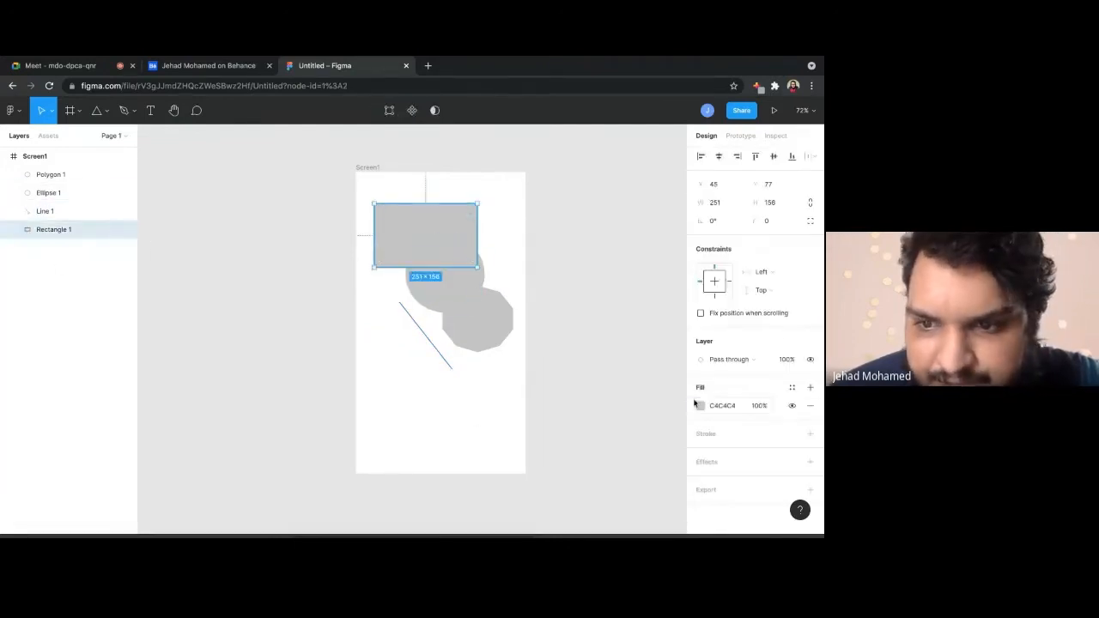
click(633, 407)
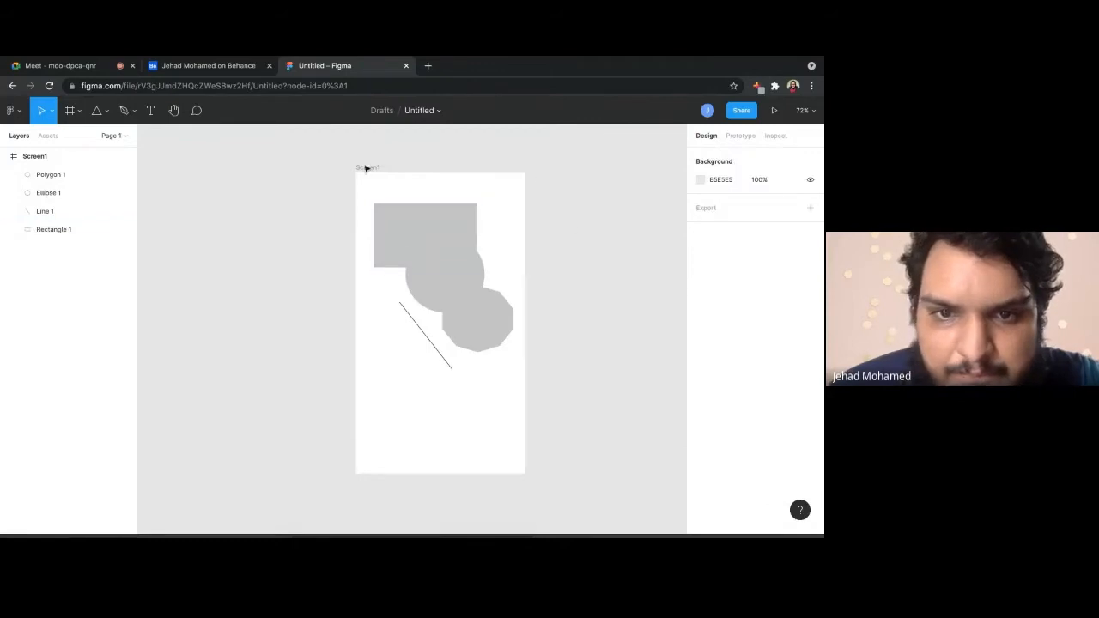
click(403, 217)
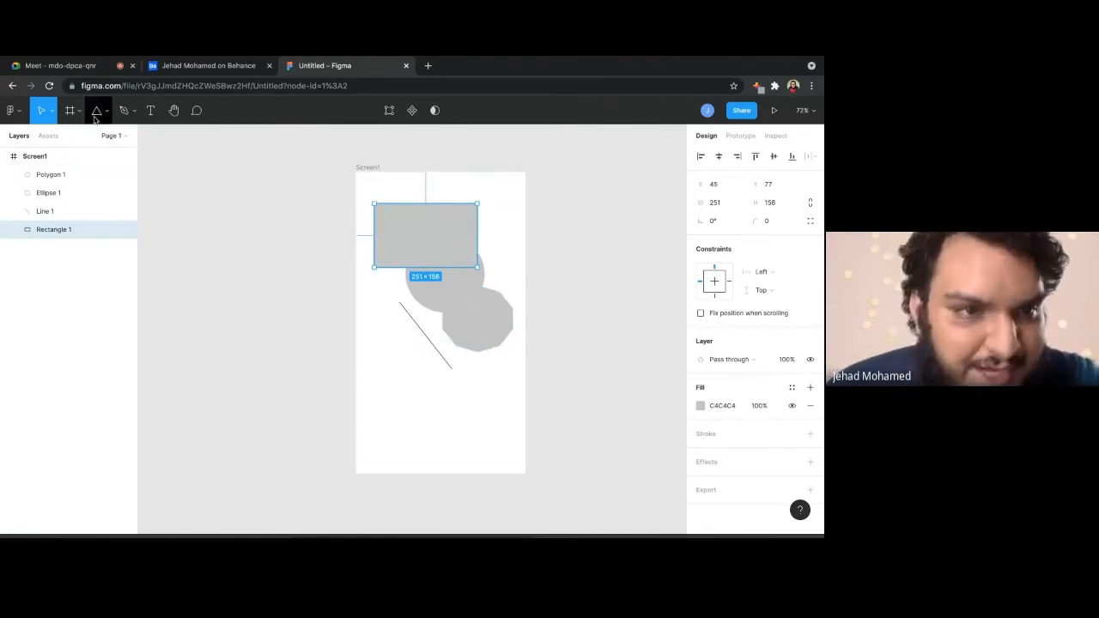
Add the text "uehrfoe" in Screen1 just below the diagonal line
click(151, 110)
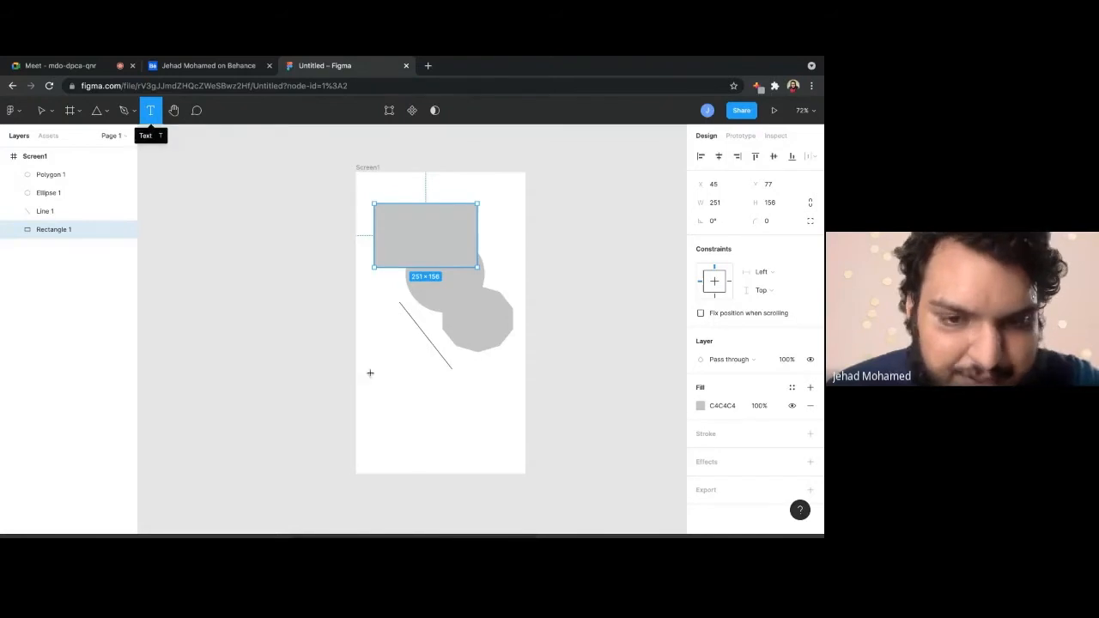
click(404, 380)
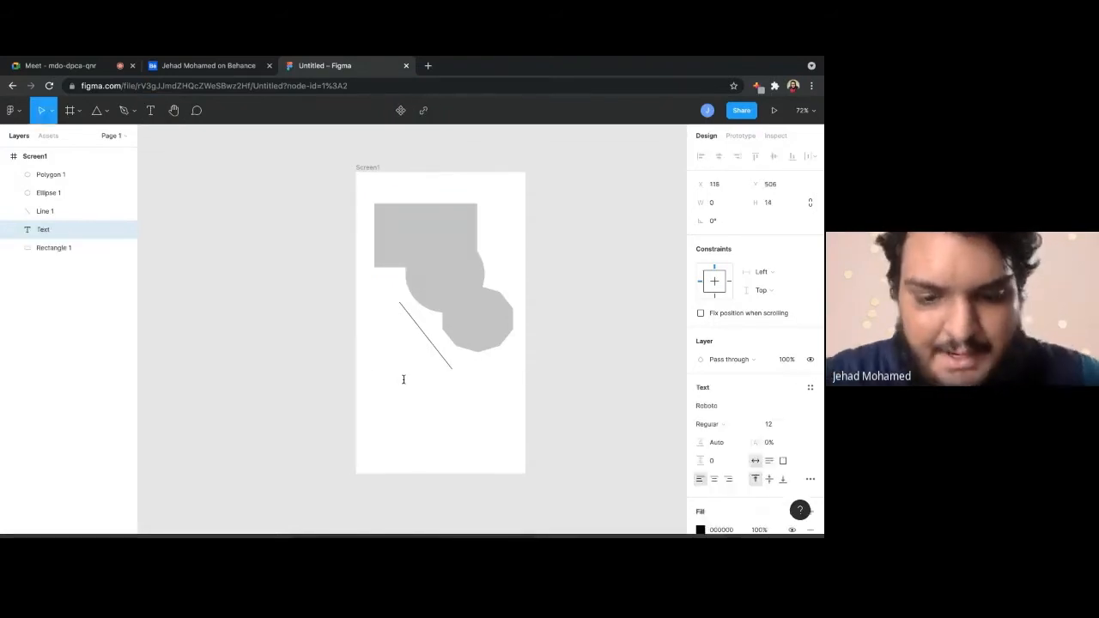
text(uehrfoe)
key(Escape)
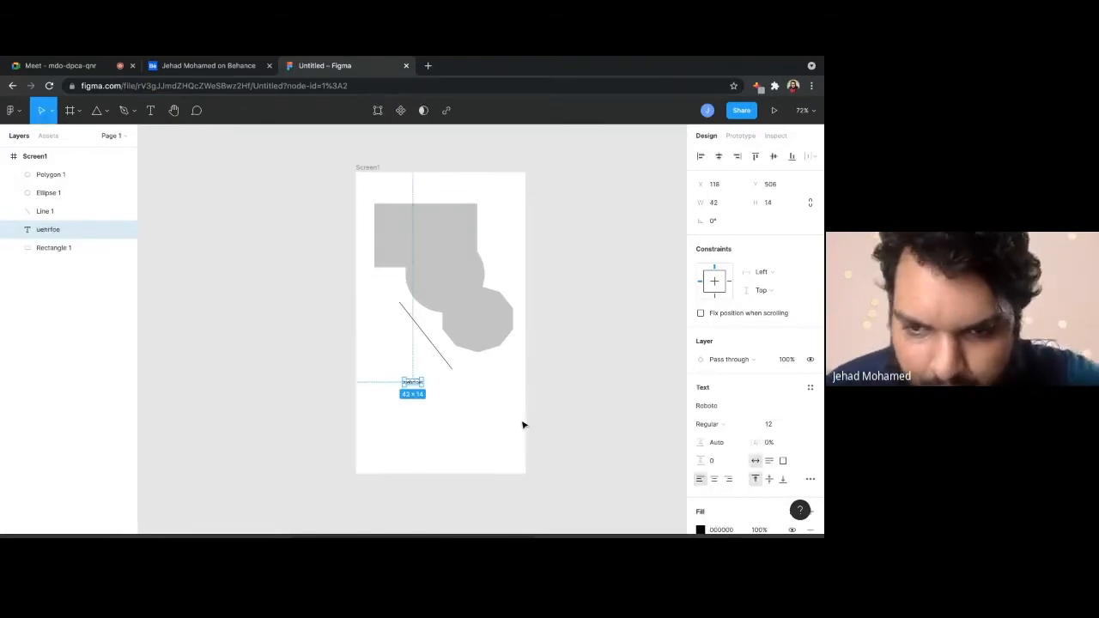
key(Escape)
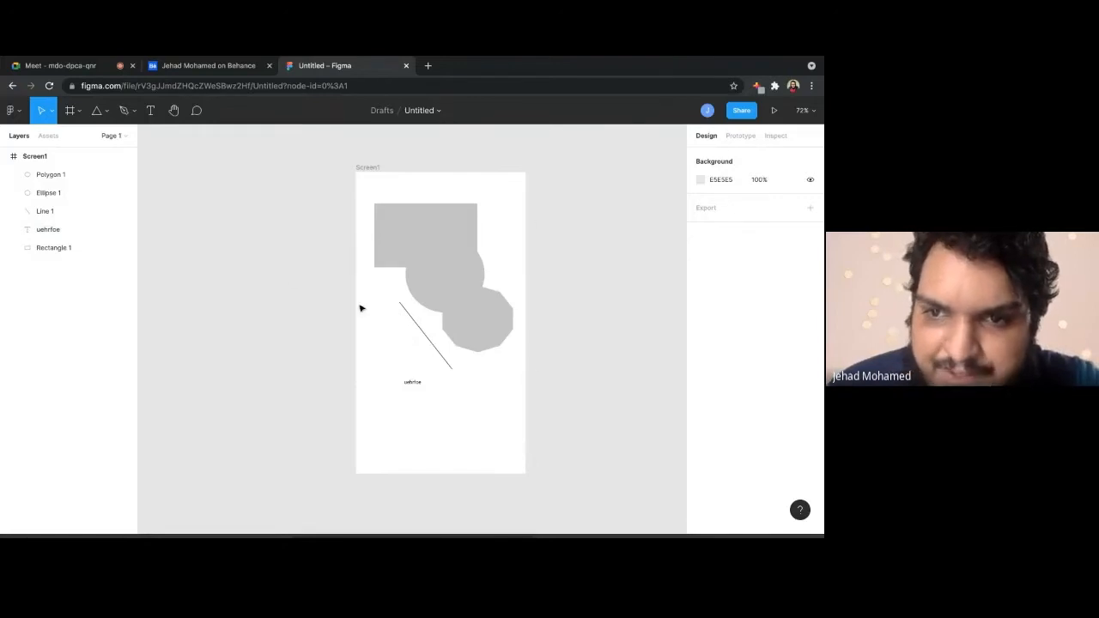
Look over the rectangle's prototype options and its inspect properties and CSS code, and return to its design properties
click(412, 216)
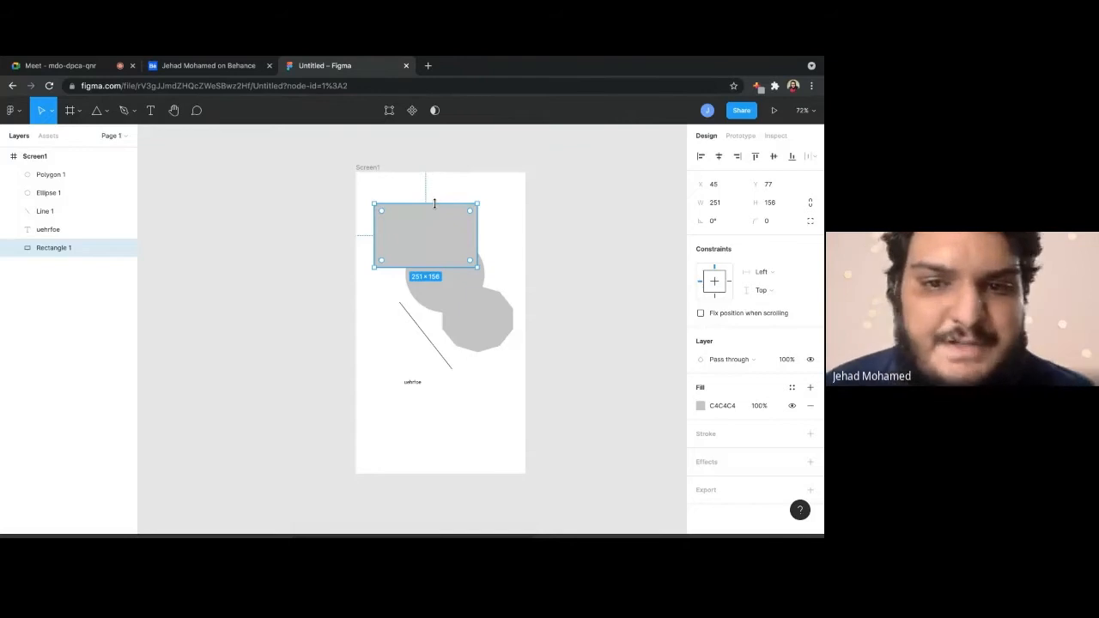
click(740, 135)
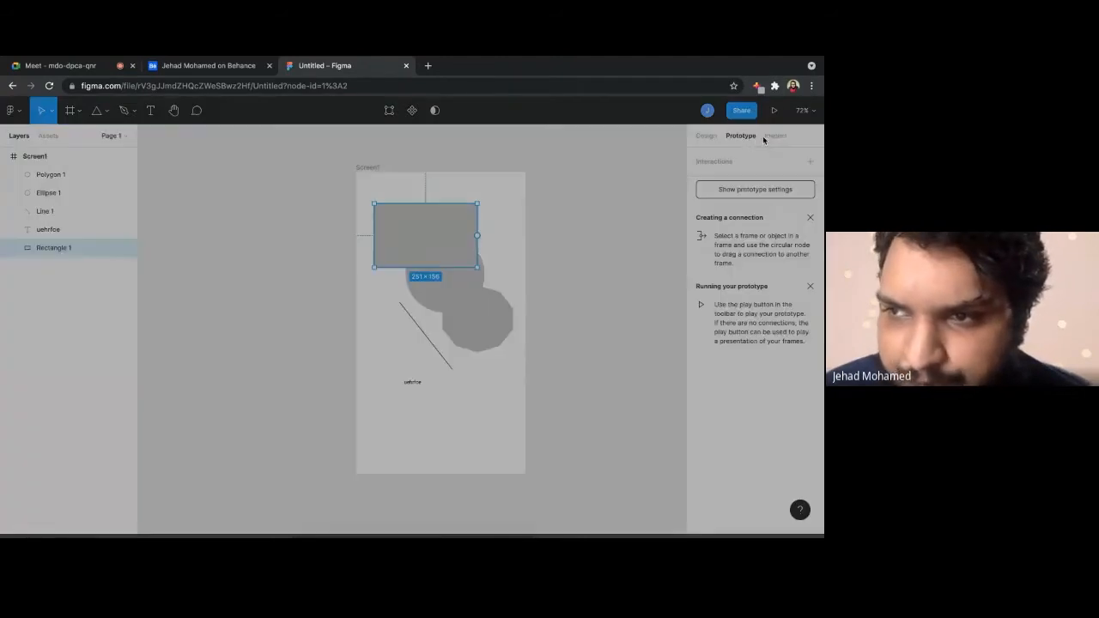
click(610, 183)
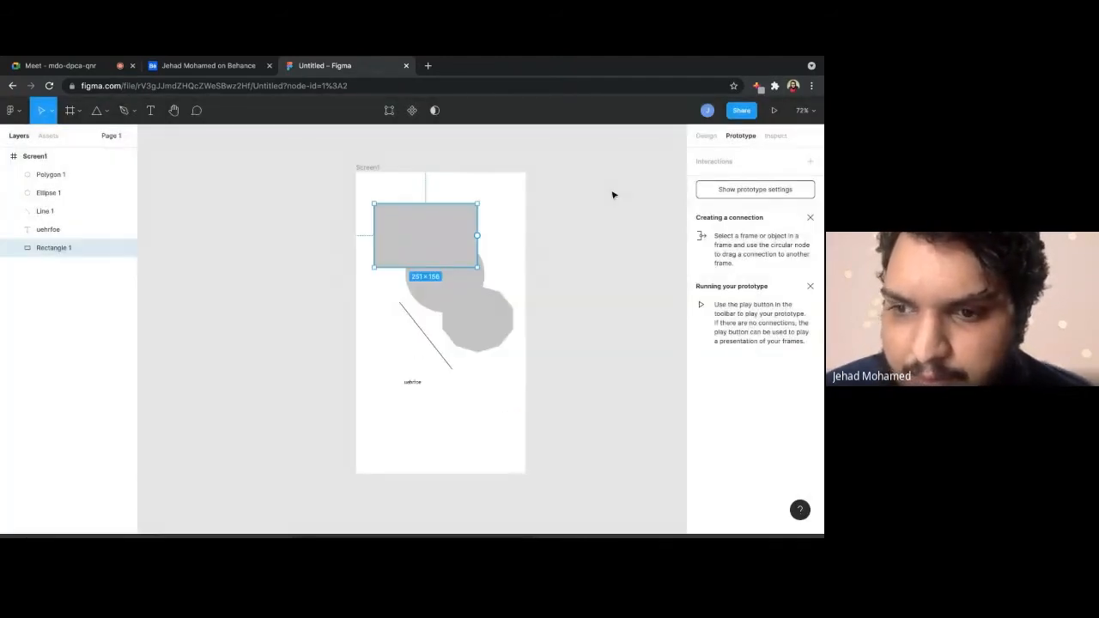
click(775, 136)
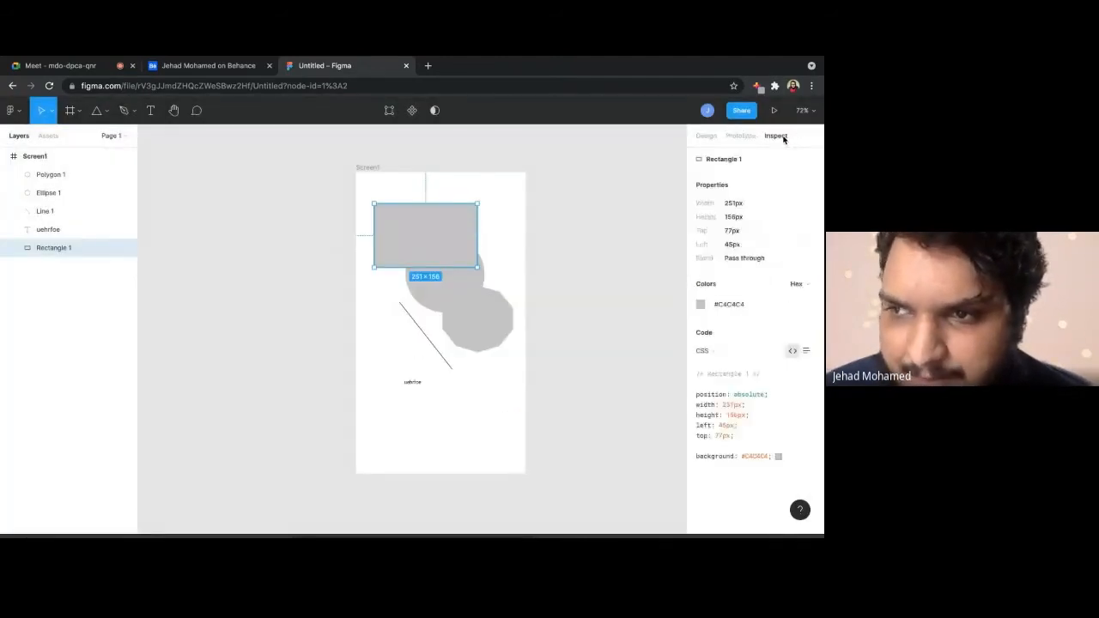
click(709, 137)
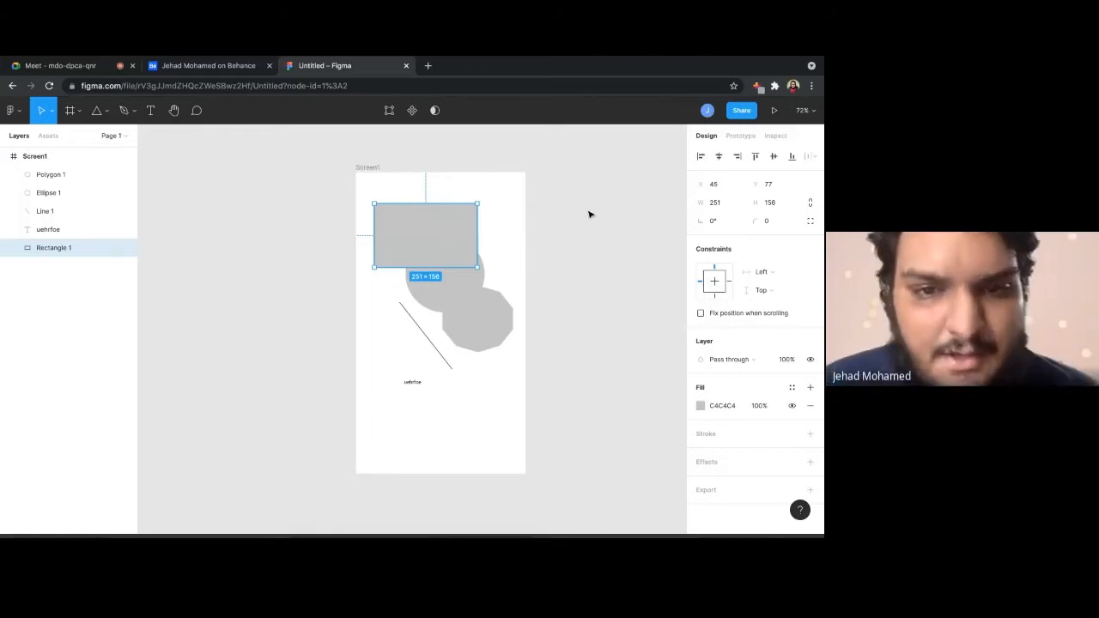
Move the rectangle alone to X 92, Y 93 and on toward Screen1's left edge
click(542, 255)
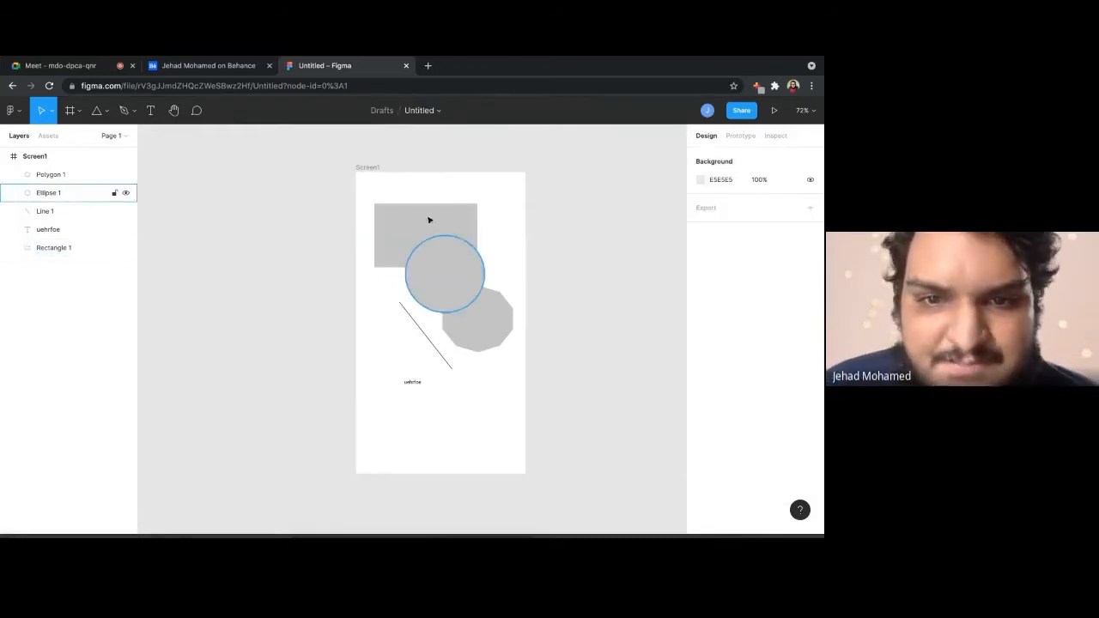
drag(418, 225, 479, 243)
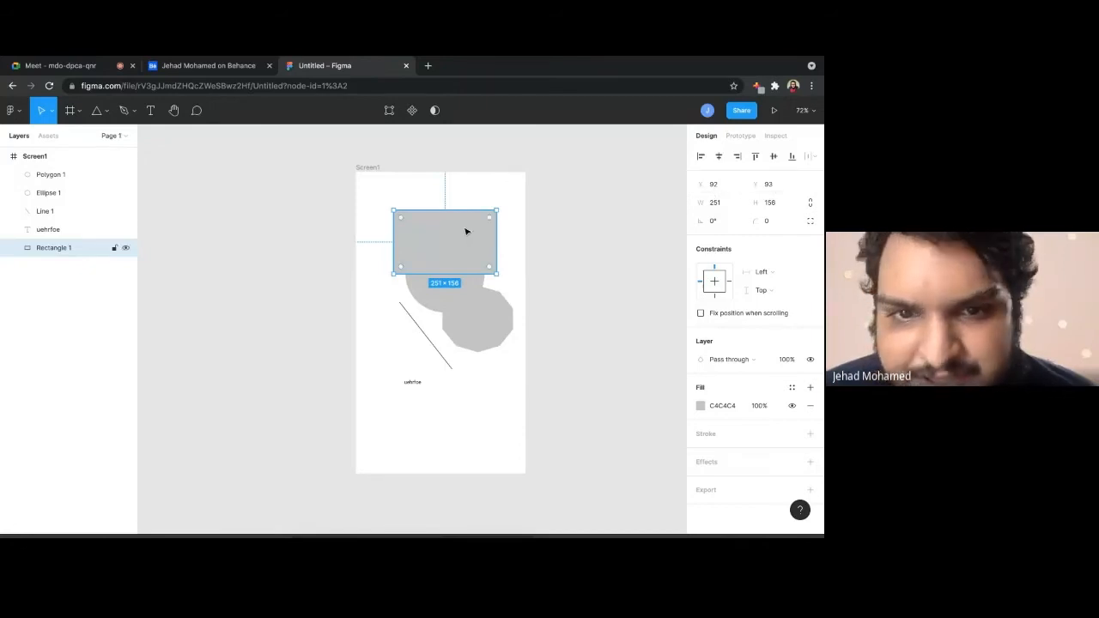
drag(459, 235, 426, 260)
Move the whole Screen1 frame with its contents to the right and back to about X -211, Y -361
click(359, 172)
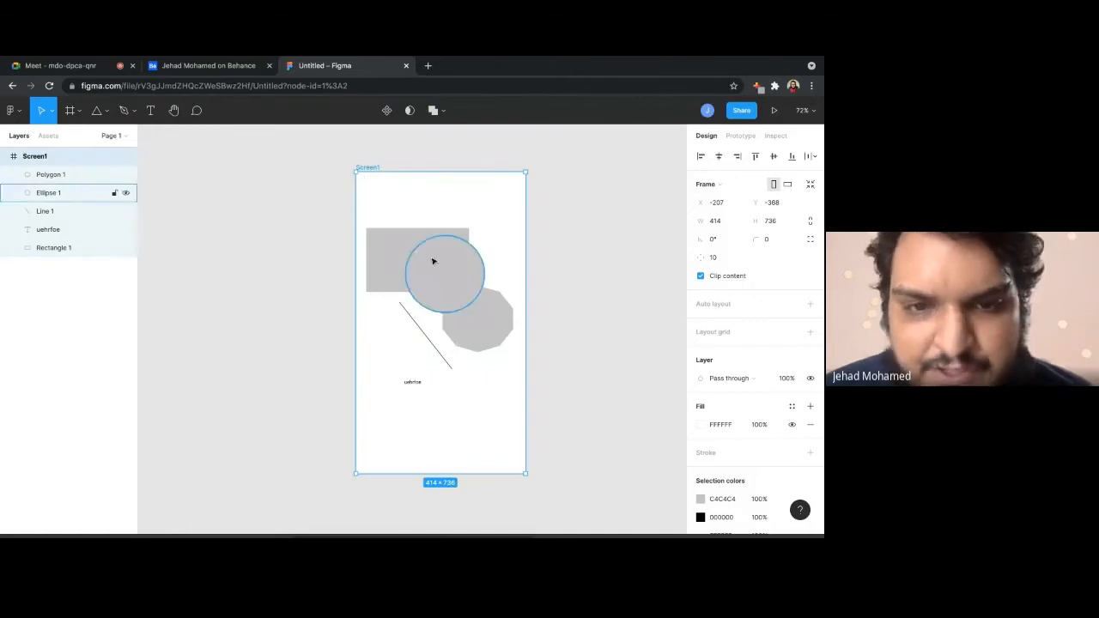
drag(404, 249, 449, 238)
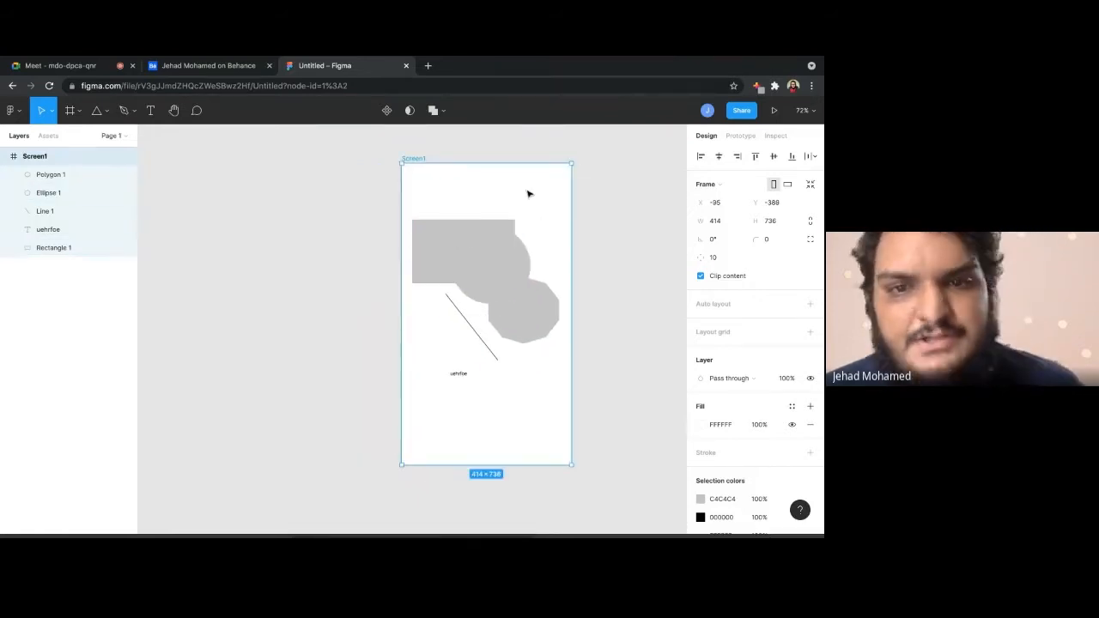
click(447, 155)
drag(413, 161, 367, 173)
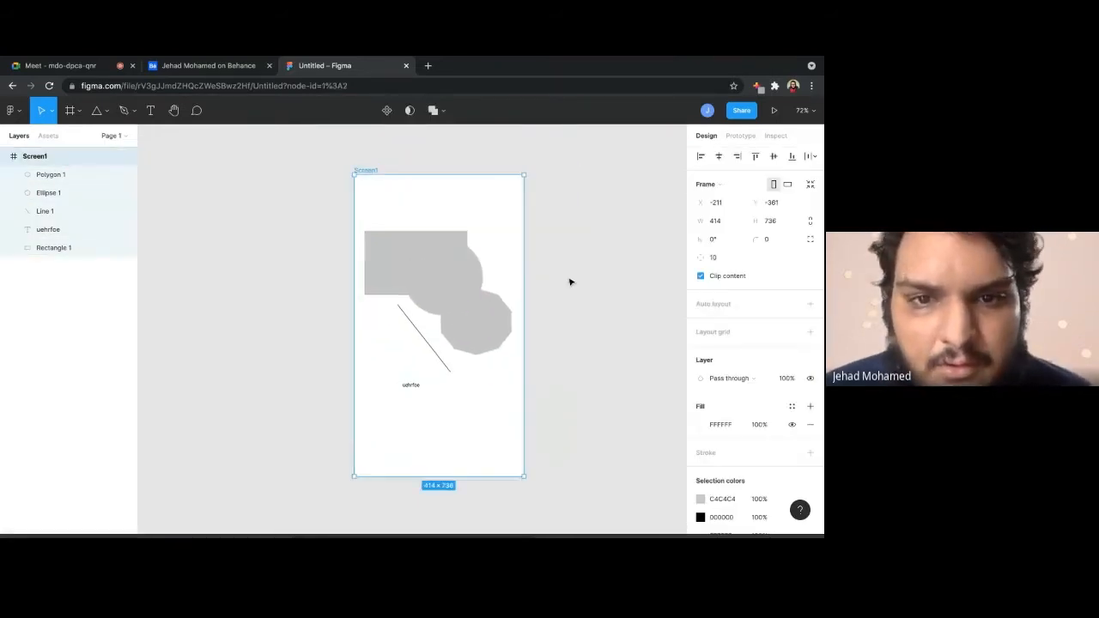
click(569, 282)
Move the rectangle to about X 47, Y 69 and resize it to a wide bar of about 326 × 70
click(395, 248)
drag(373, 261, 382, 234)
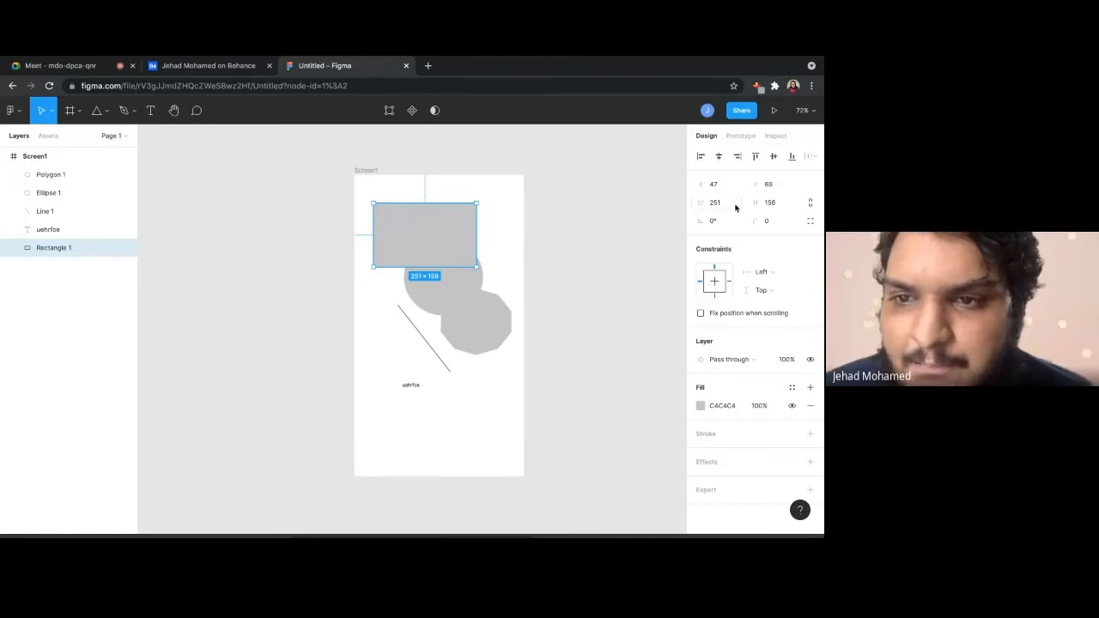
drag(432, 266, 476, 232)
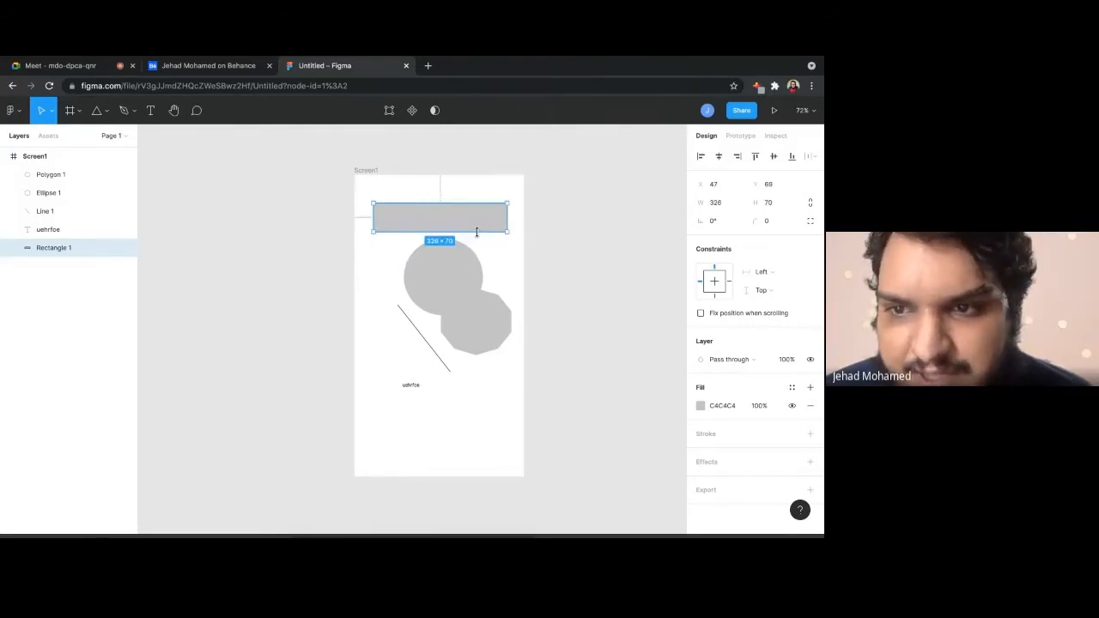
Rotate the rectangle by 90° and reselect it to view its new orientation
click(718, 223)
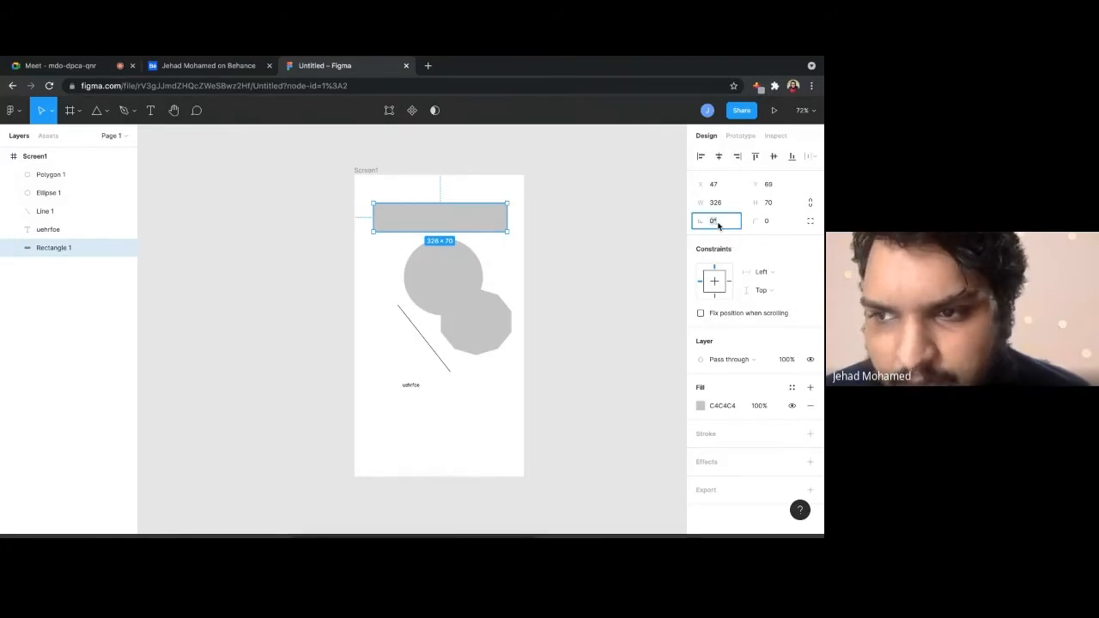
text(9)
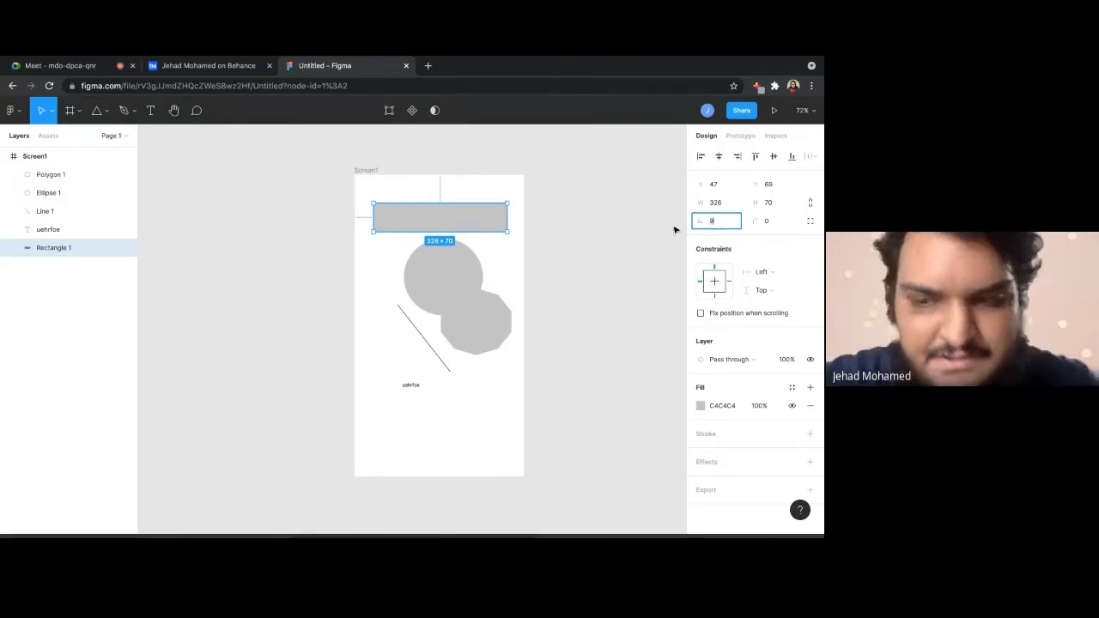
text(0)
key(Return)
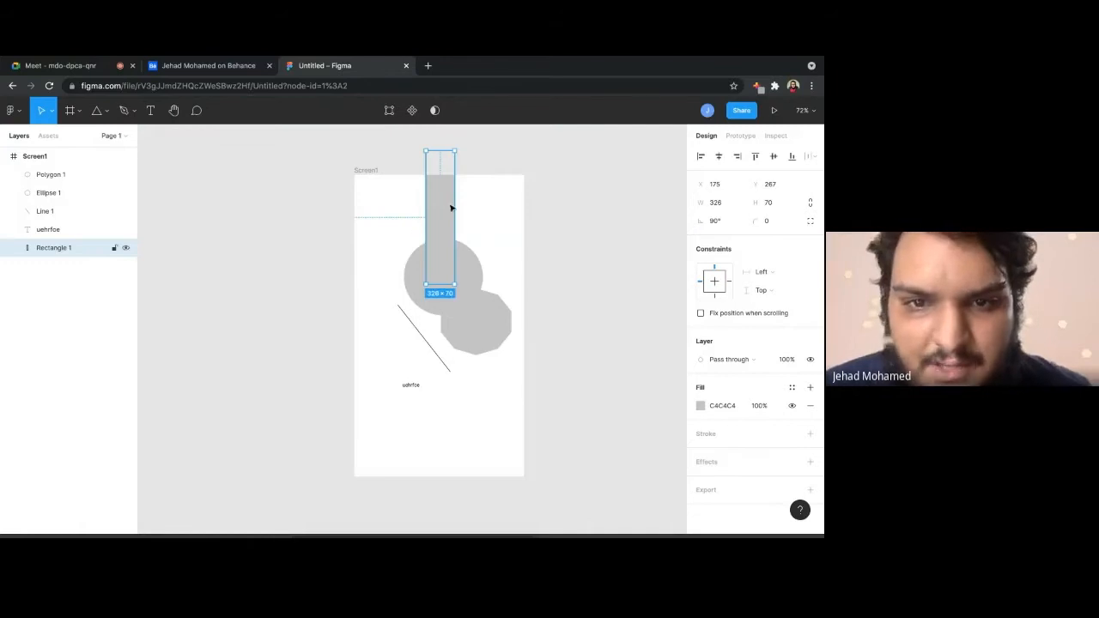
click(640, 222)
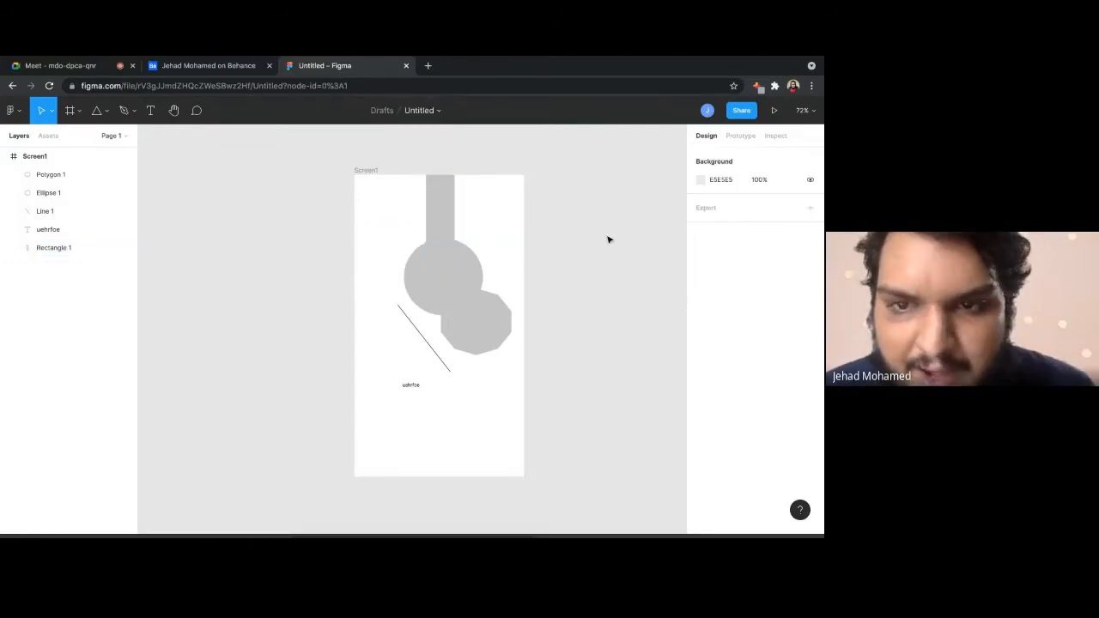
click(446, 203)
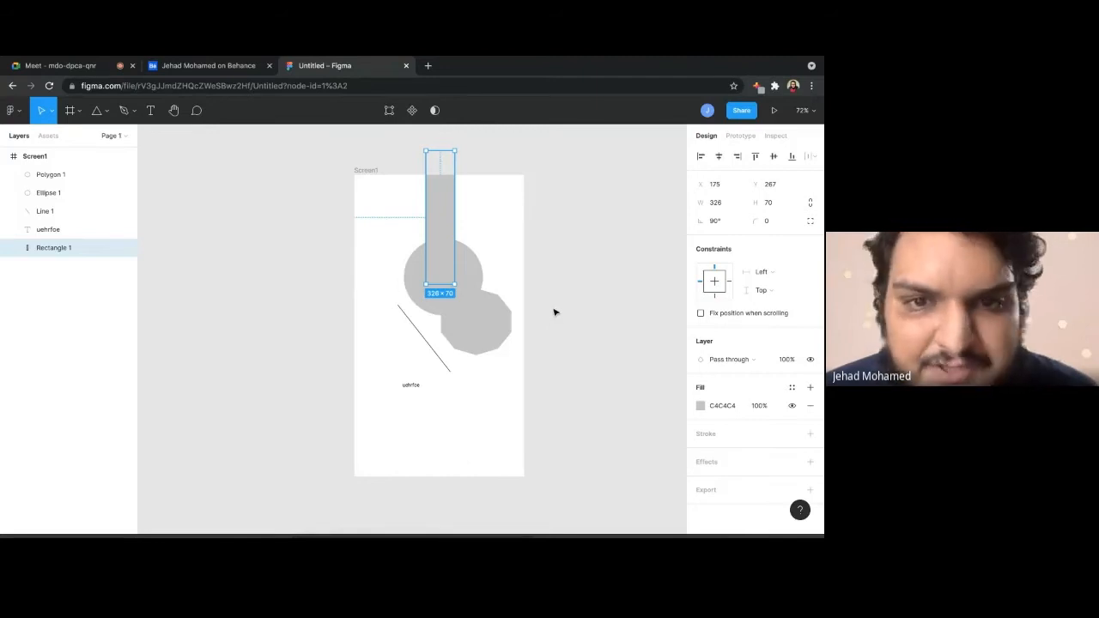
Undo the rectangle's rotation and clear the selection
key(super+z)
key(super+z)
key(super+z)
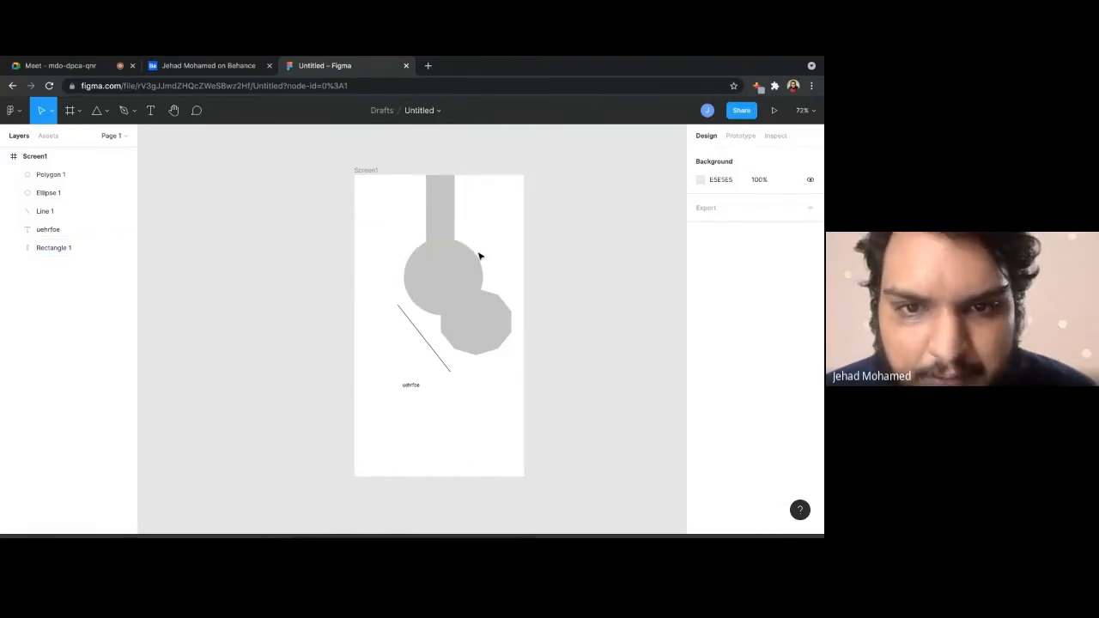
click(576, 238)
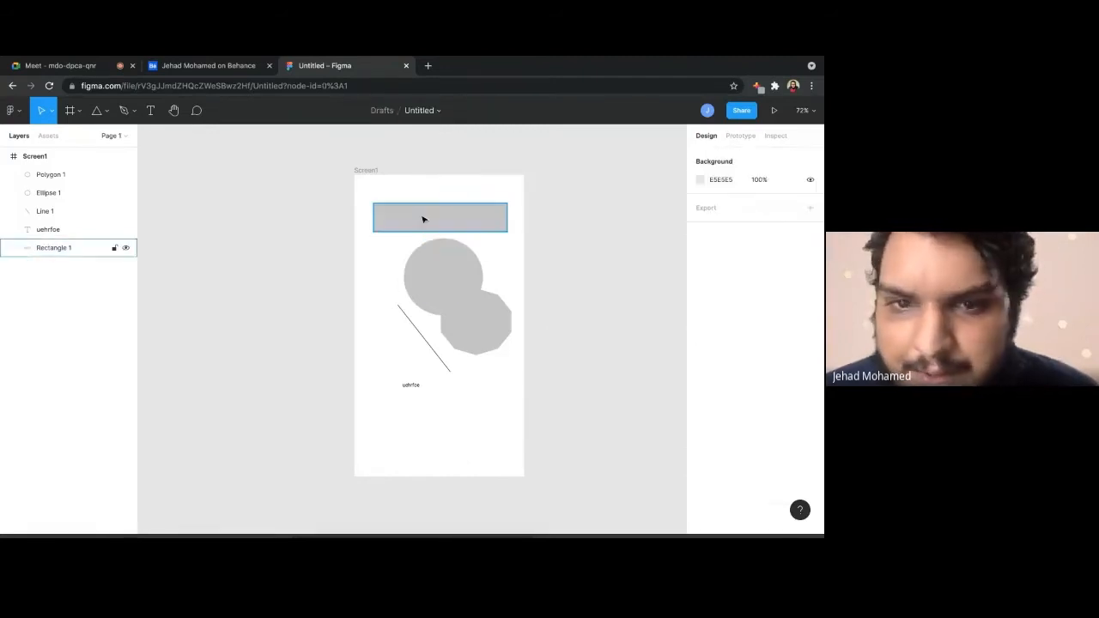
Open the rectangle's overall corner radius value for editing and leave it
click(421, 218)
click(770, 221)
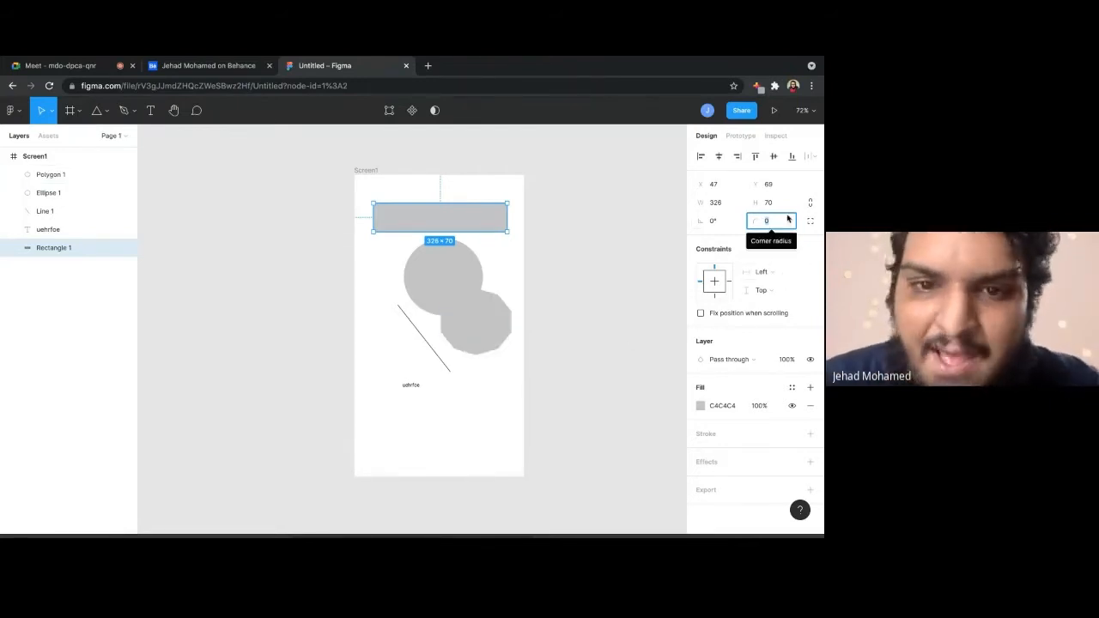
text(1)
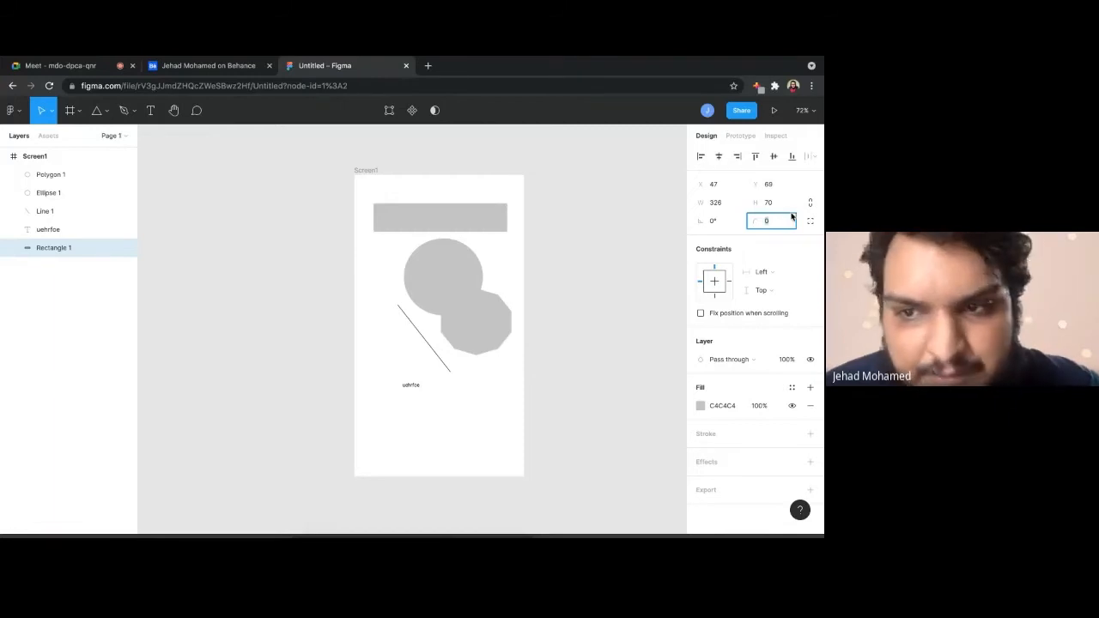
click(585, 203)
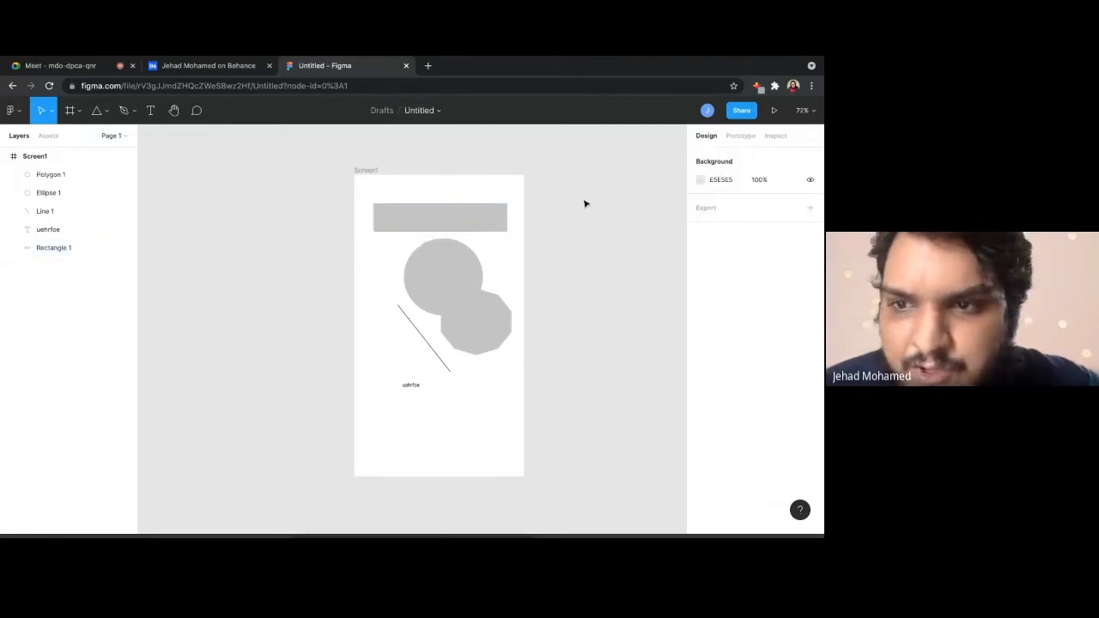
Switch the rectangle to independent corner radii and set its top-left corner radius to 23
click(494, 227)
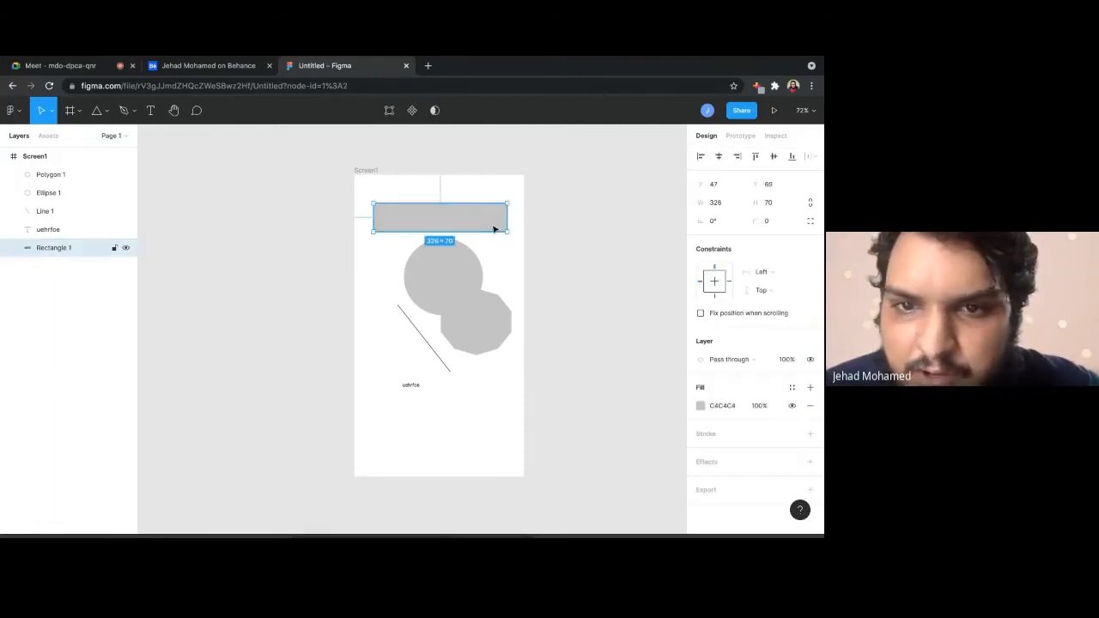
click(811, 223)
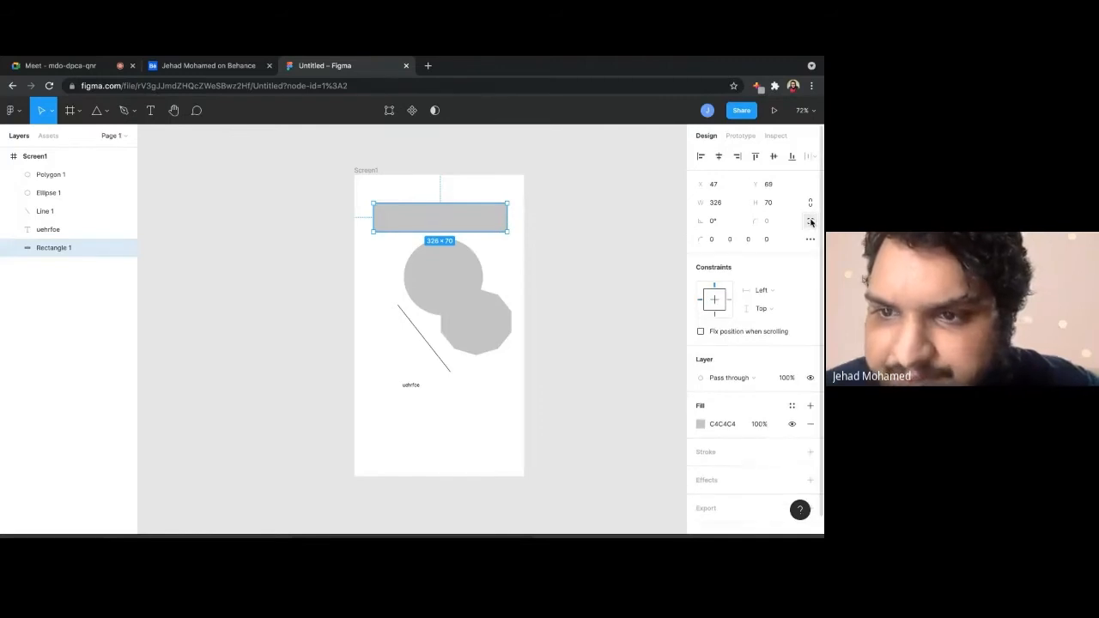
click(707, 242)
text(23)
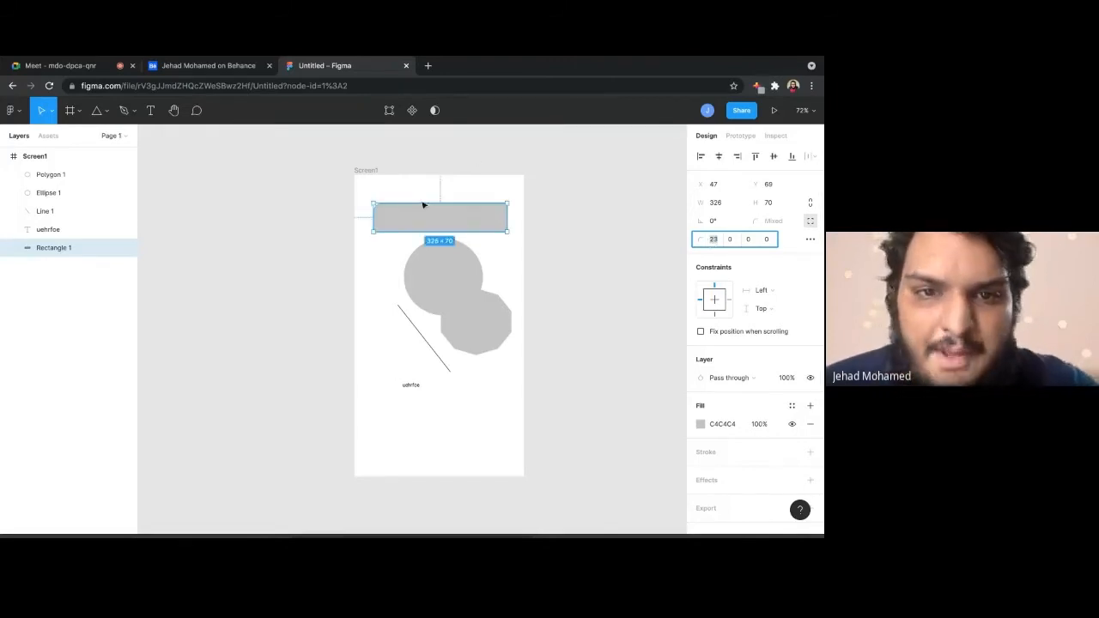
Reset the rectangle's top-left corner radius to 0 and turn off its independent corner radii
click(556, 249)
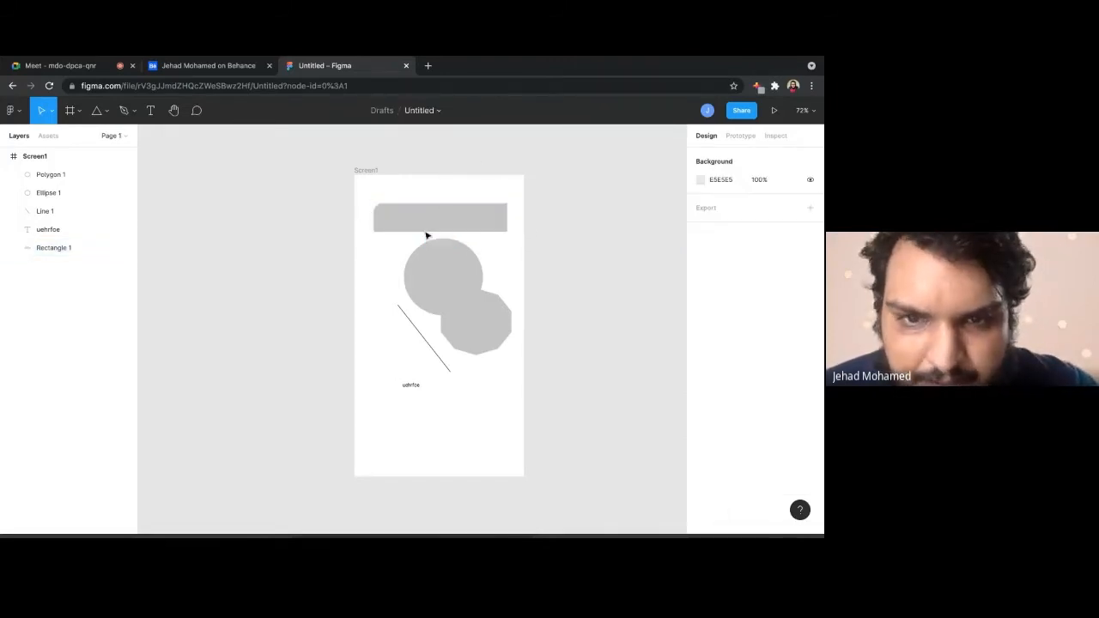
click(432, 216)
click(586, 250)
key(super+z)
key(super+z)
key(super+z)
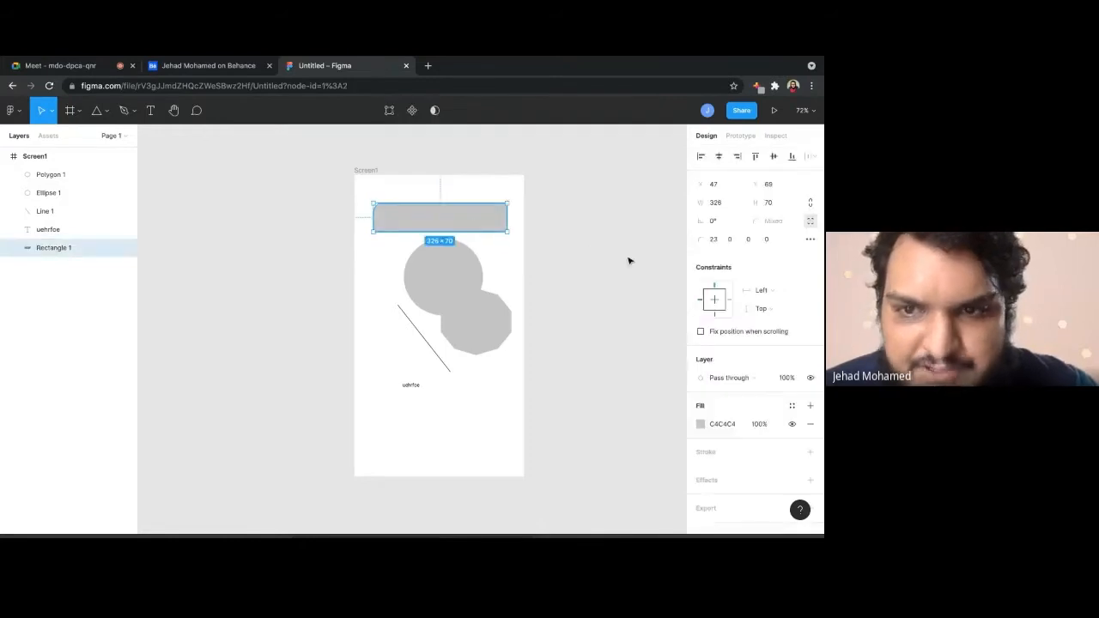
click(716, 241)
text(0)
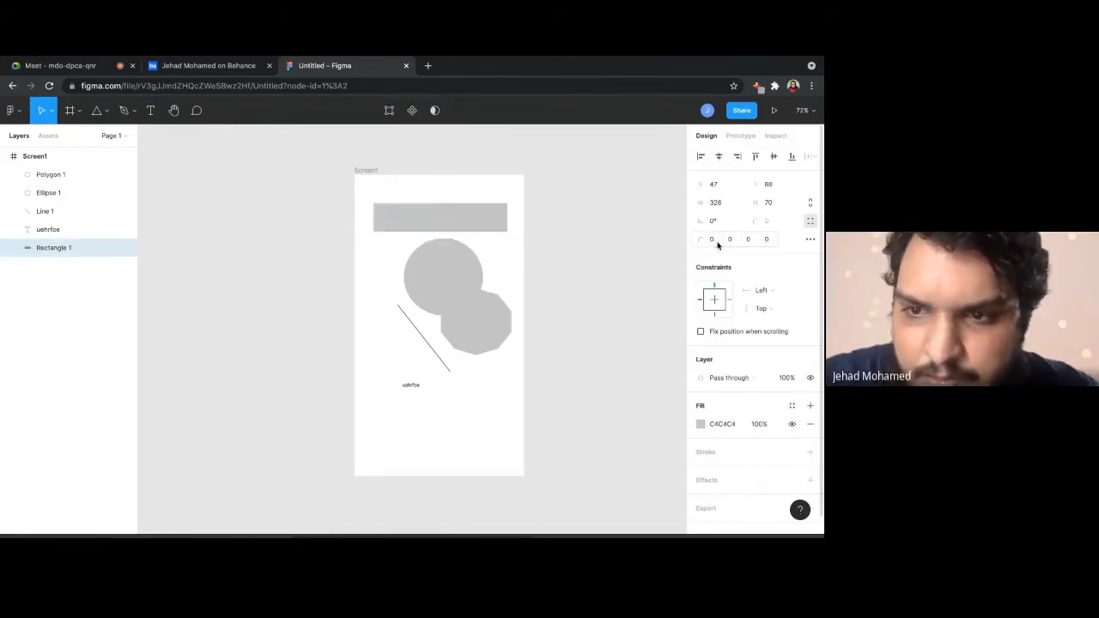
click(810, 220)
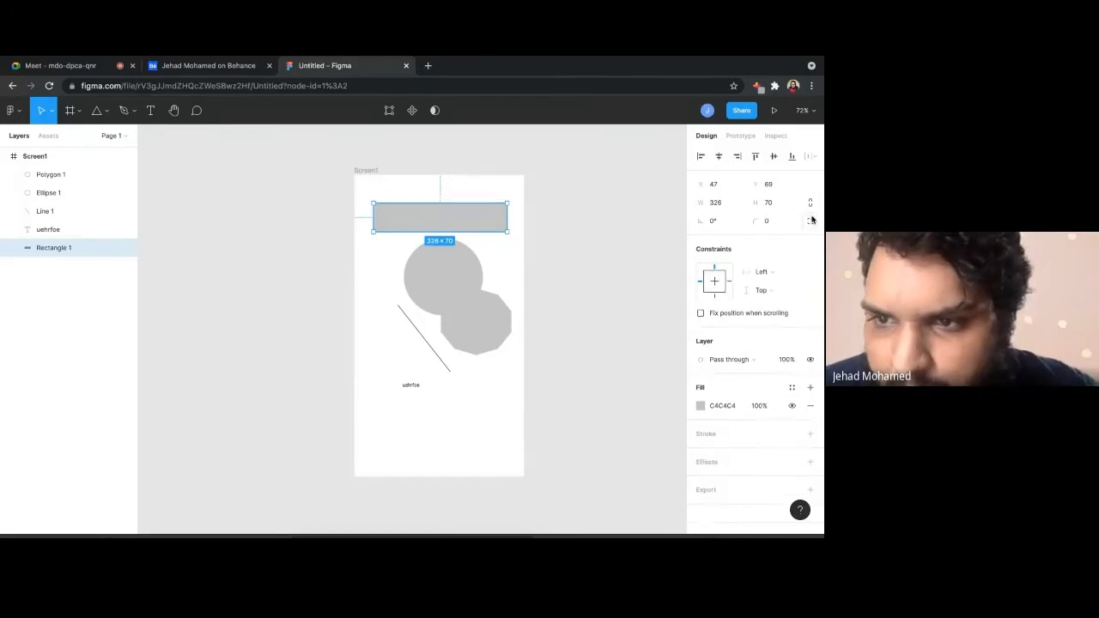
Stretch the rectangle freehand to about 326 × 307, and shrink it to about 251 × 173
click(597, 239)
click(508, 216)
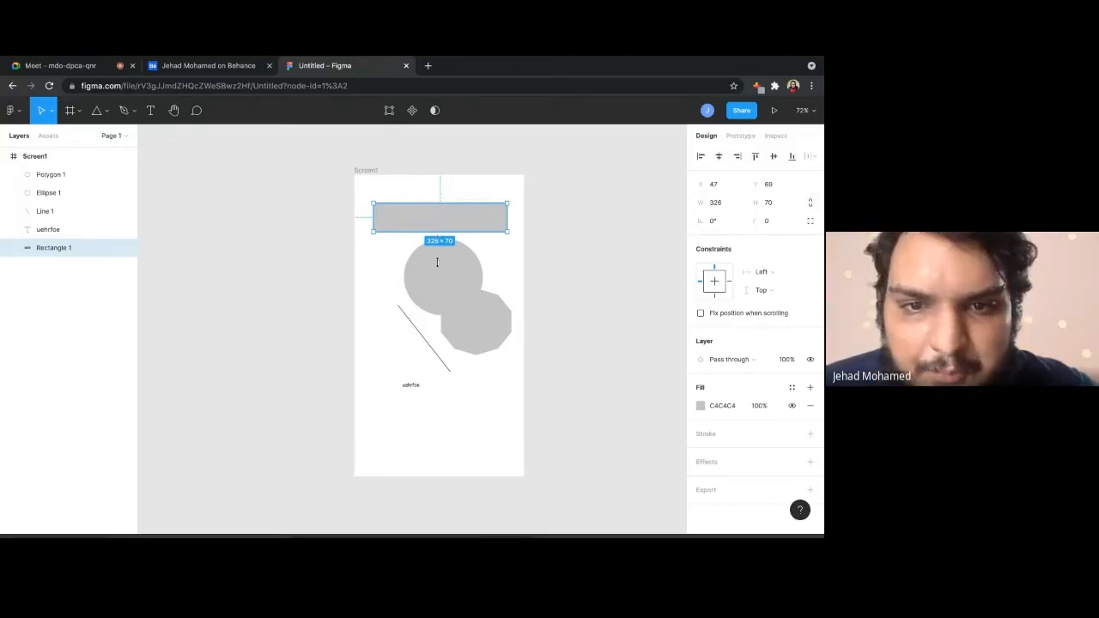
drag(437, 262, 440, 330)
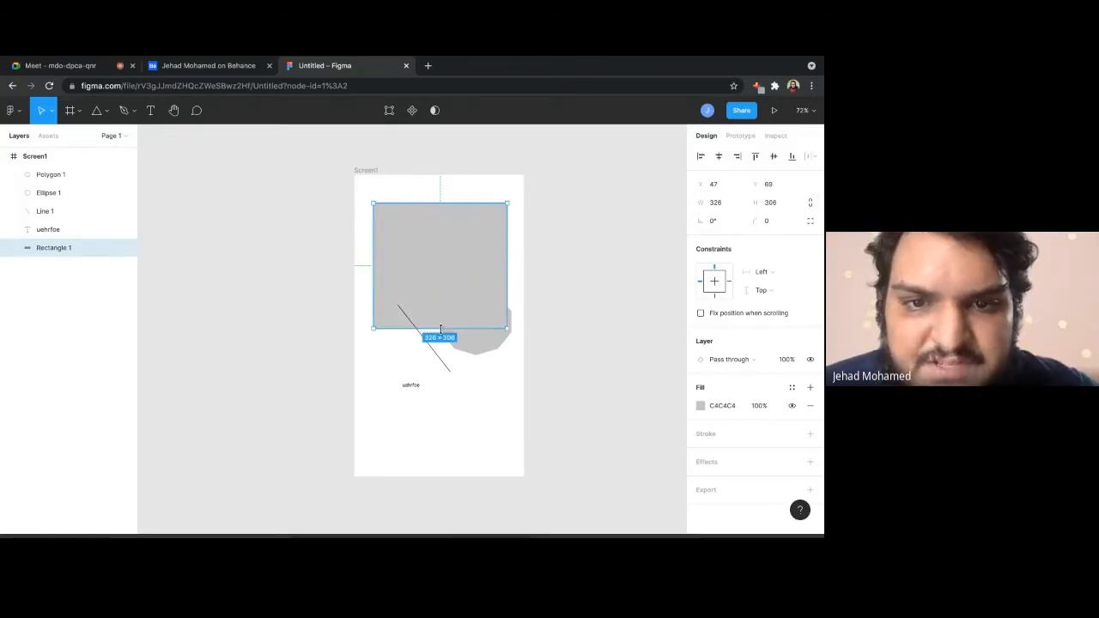
click(727, 206)
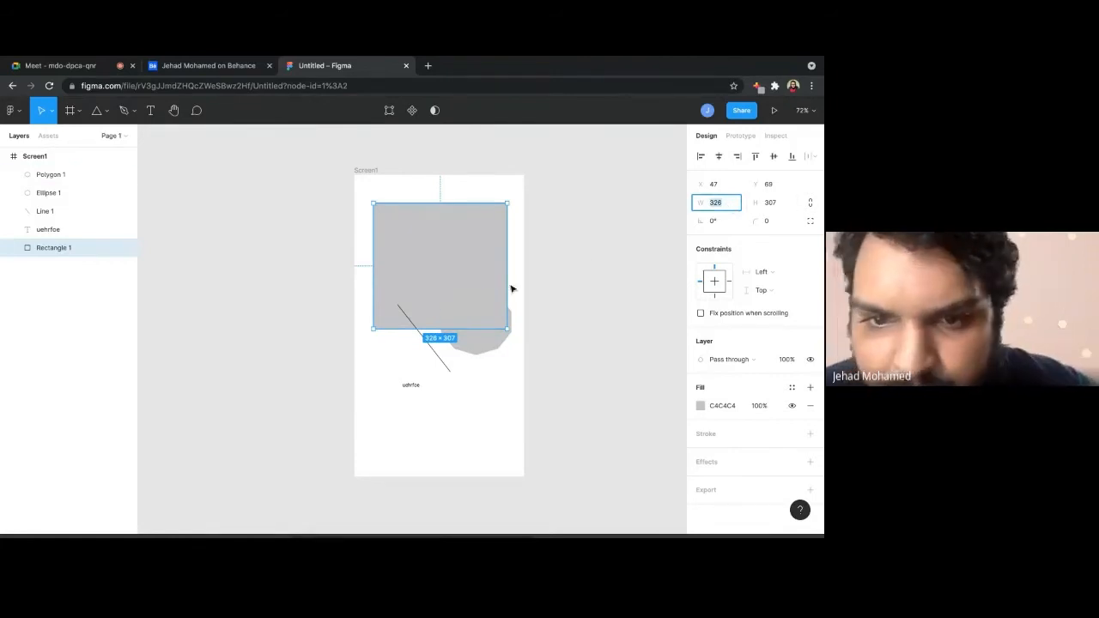
drag(507, 328, 476, 274)
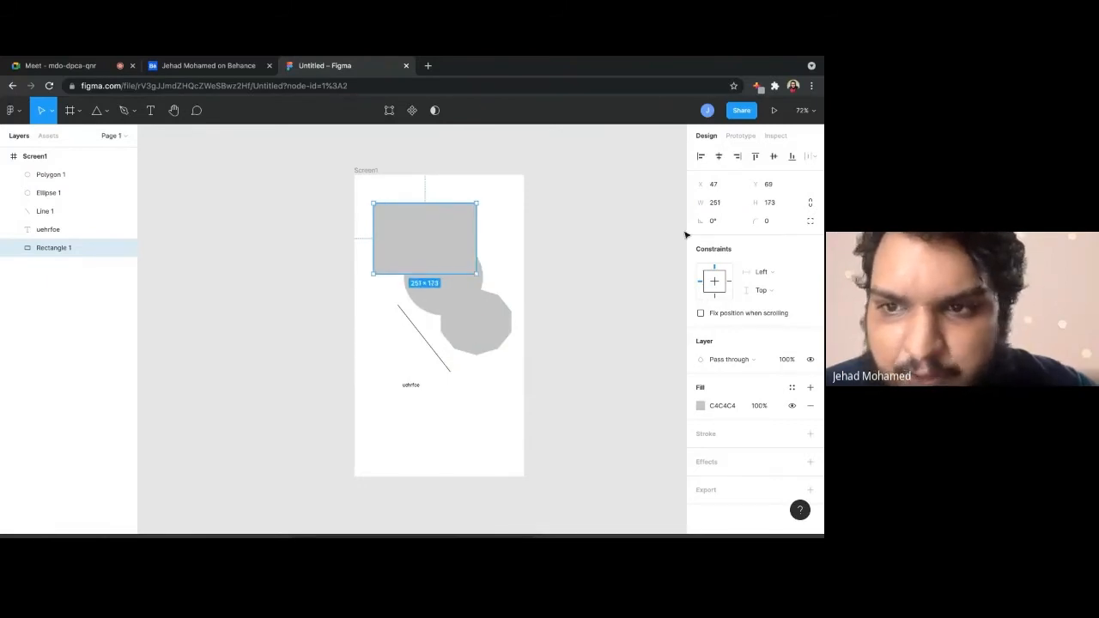
Set the rectangle's width and height both to 250
click(717, 206)
text(25)
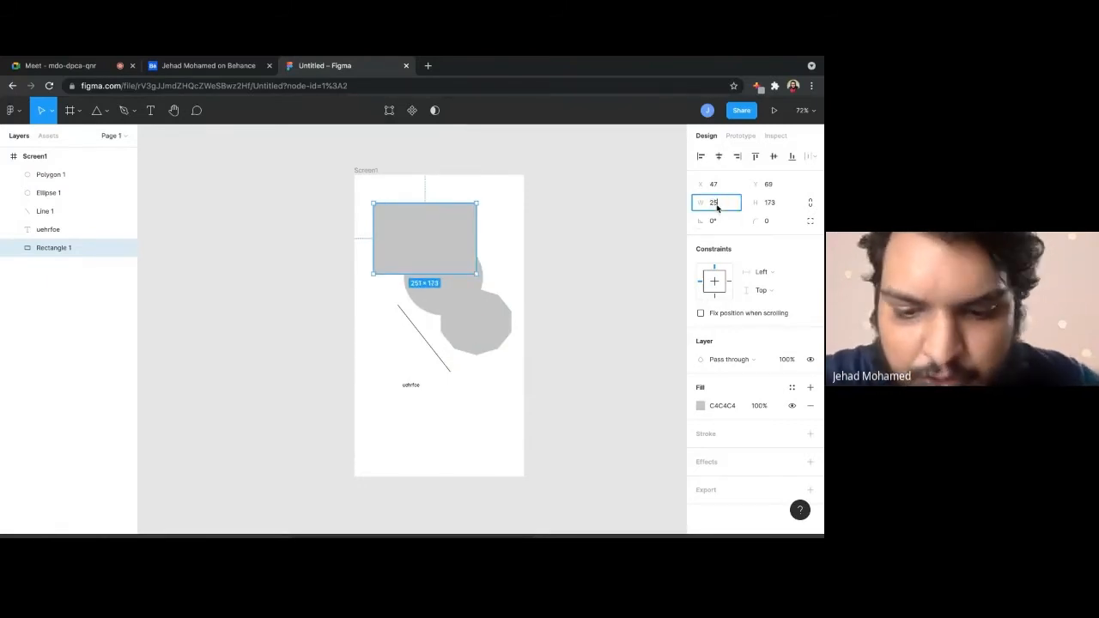
click(781, 206)
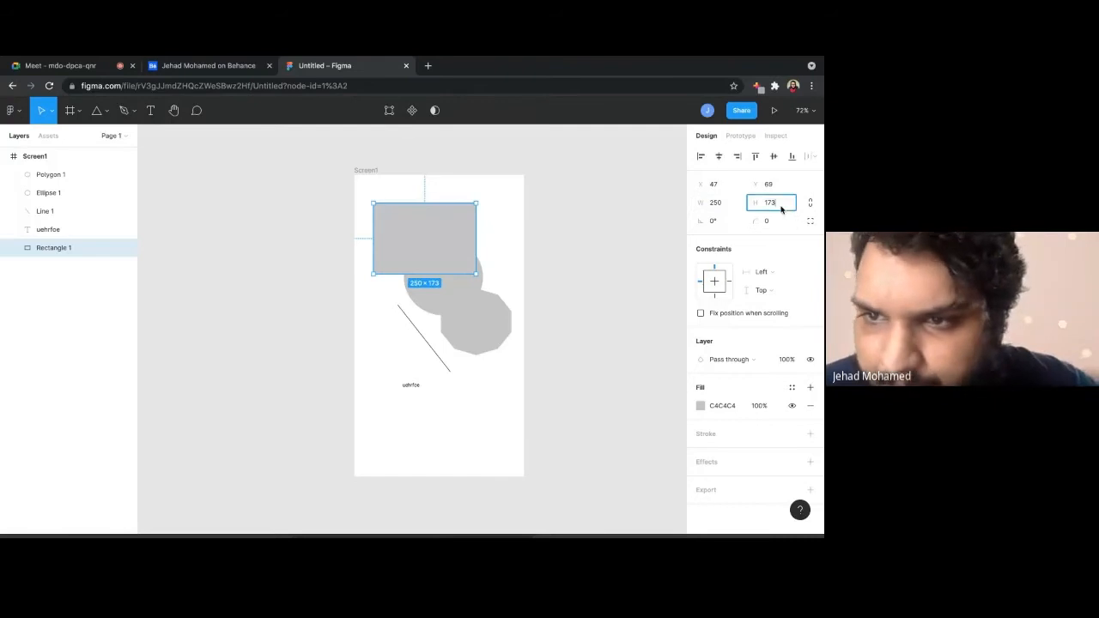
text(250)
key(Return)
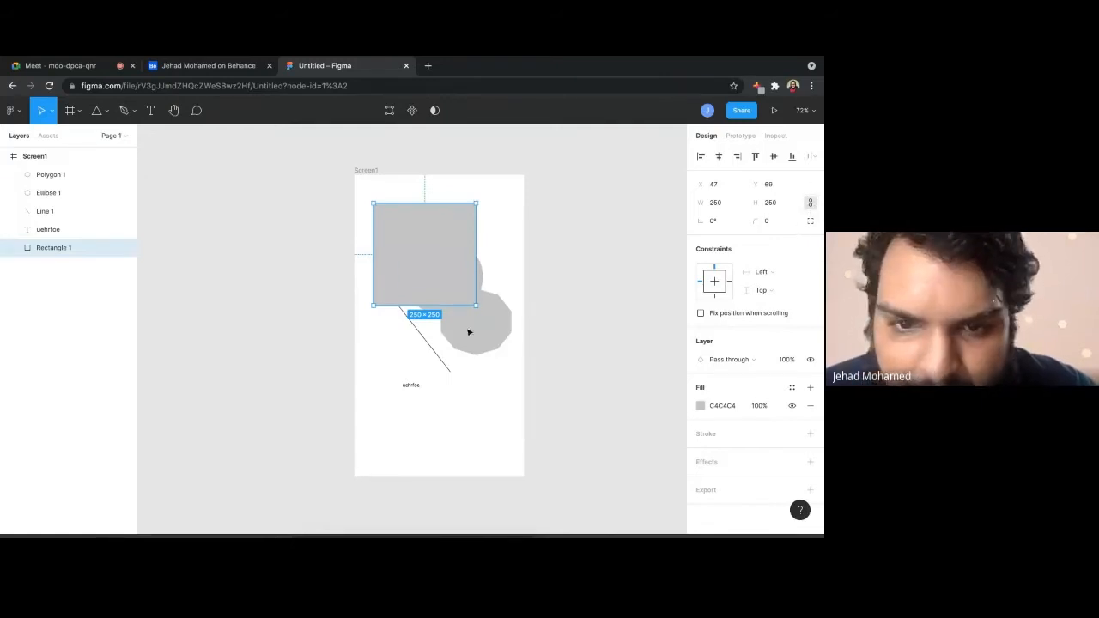
Scale the rectangle from its corner with constrained proportions, down to about 172 × 172
mouse_move(474, 306)
mouse_down()
mouse_move(486, 341)
mouse_move(496, 324)
mouse_move(483, 313)
mouse_move(510, 337)
mouse_move(476, 299)
mouse_up()
key(ctrl+z)
drag(474, 289, 444, 273)
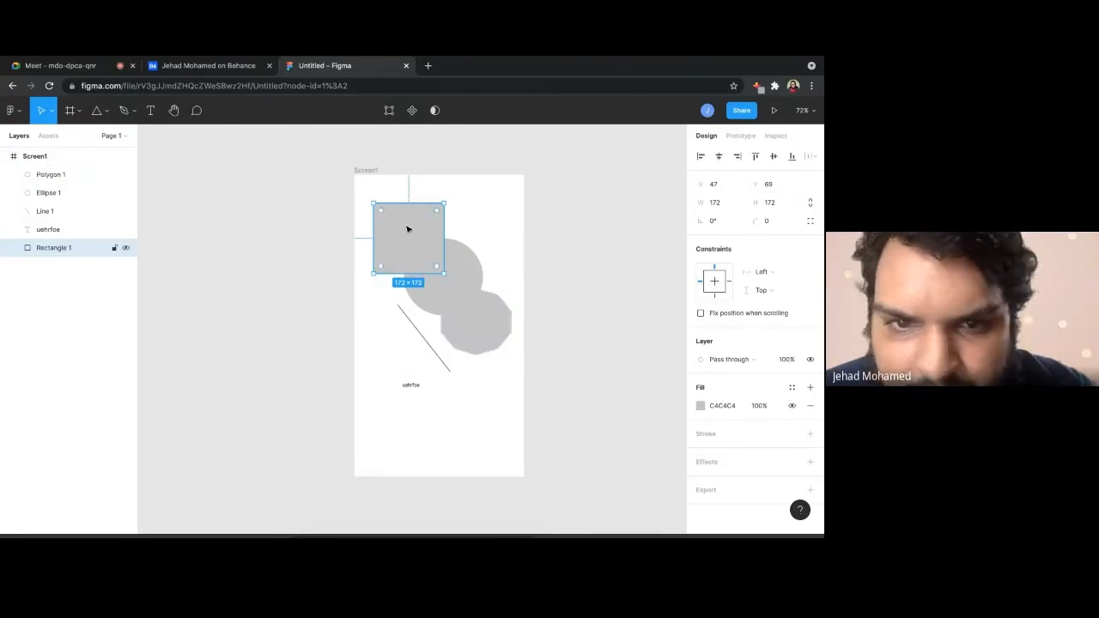
Resize the rectangle without constrained proportions to about 288 × 180 and move it up near Screen1's upper edge
drag(445, 275, 492, 277)
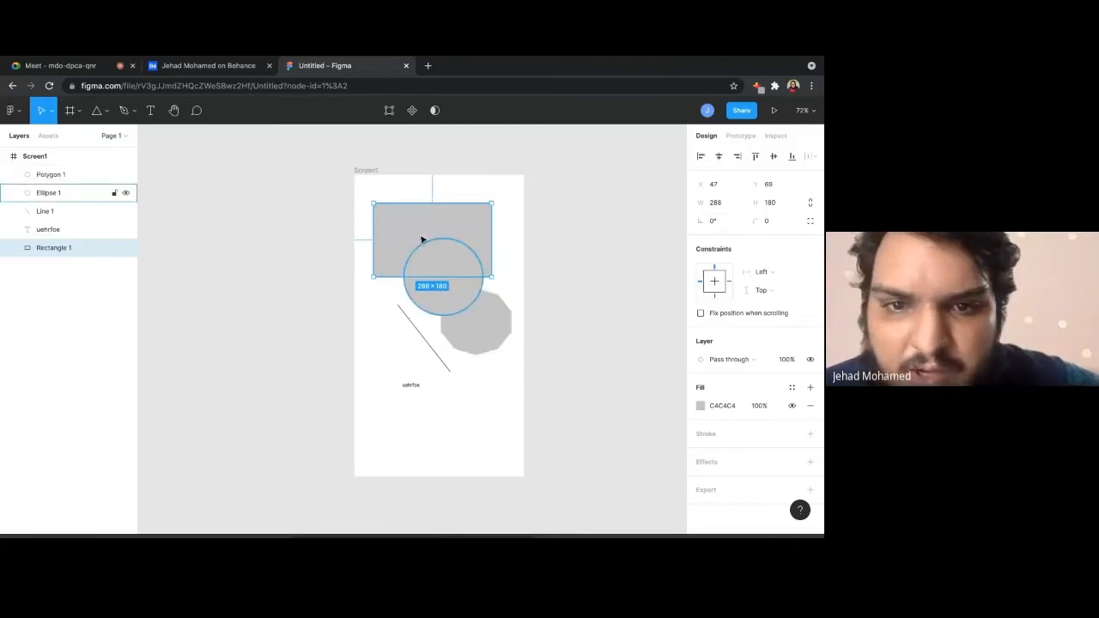
mouse_move(424, 254)
mouse_down()
mouse_move(430, 204)
mouse_move(424, 245)
mouse_up()
Narrow the ellipse to a width of about 149, keeping its height
click(432, 284)
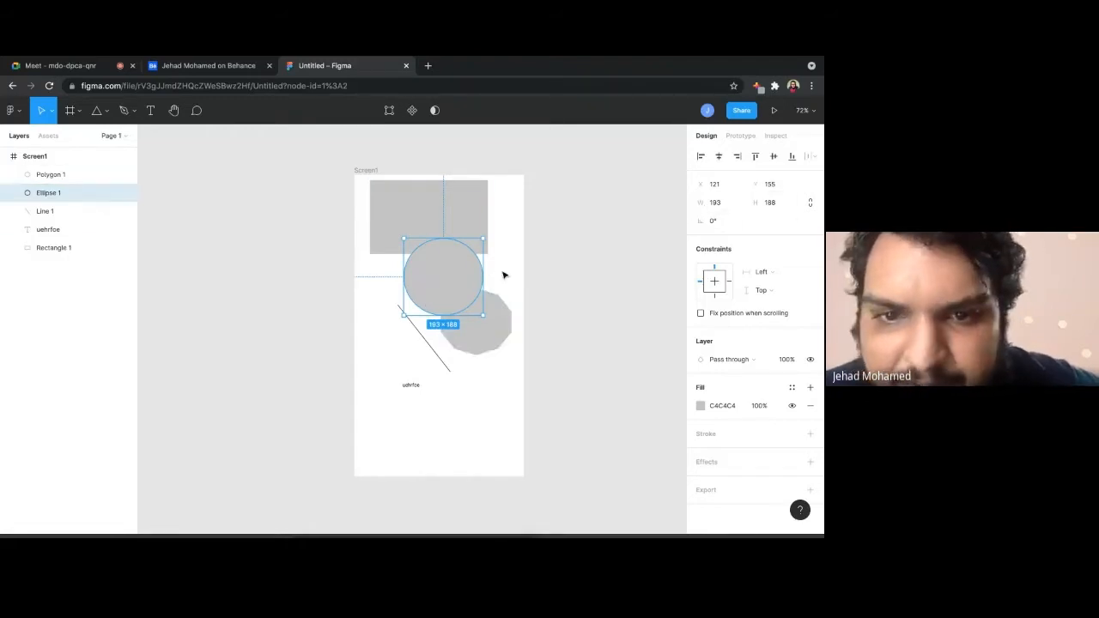
mouse_move(484, 275)
mouse_down()
mouse_move(586, 276)
mouse_move(465, 275)
mouse_up()
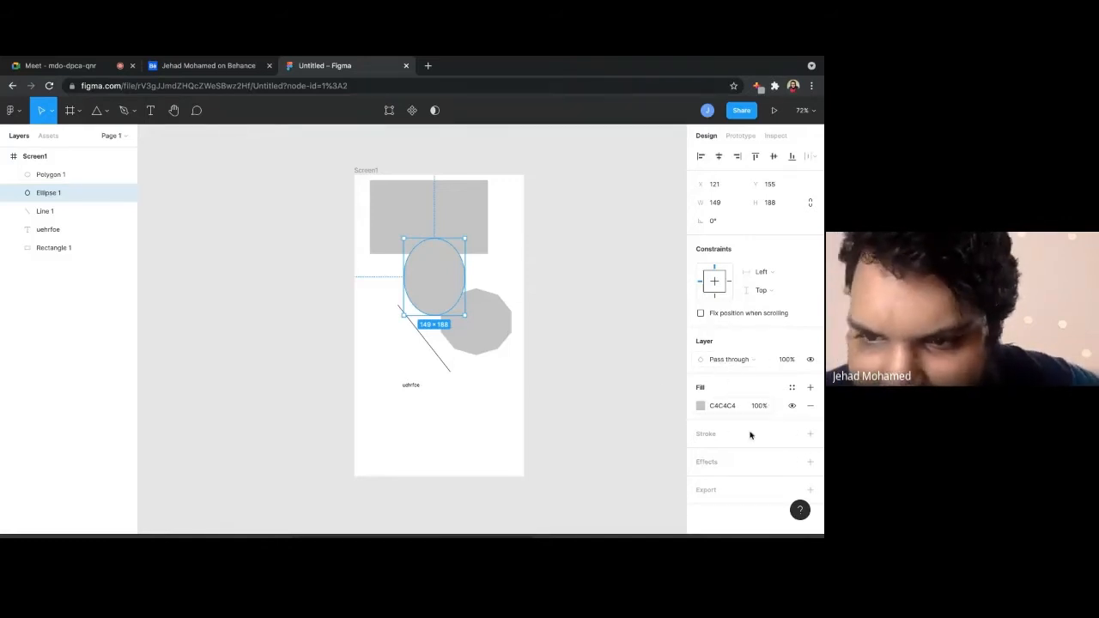
Change the polygon's solid fill to the purple 8F6ADC using the colour picker
click(458, 348)
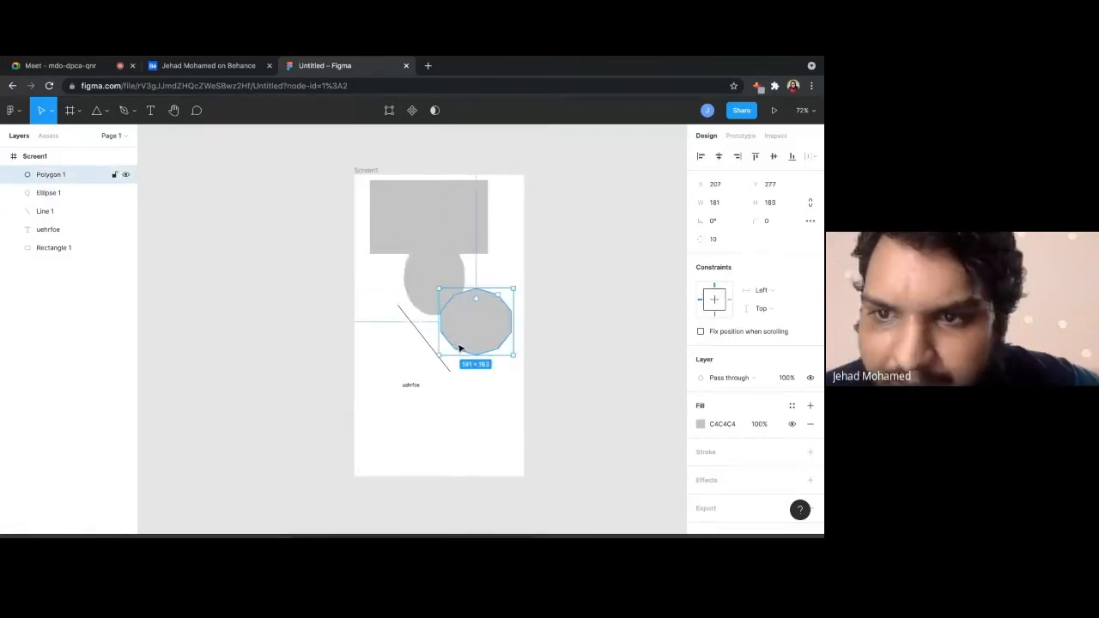
click(422, 214)
click(484, 307)
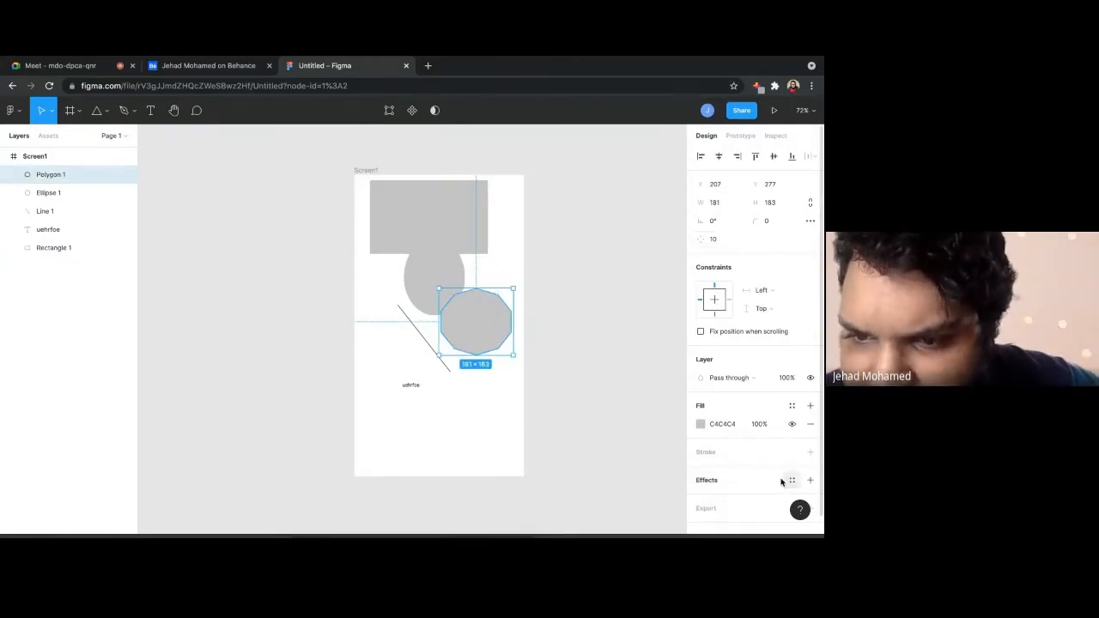
click(722, 432)
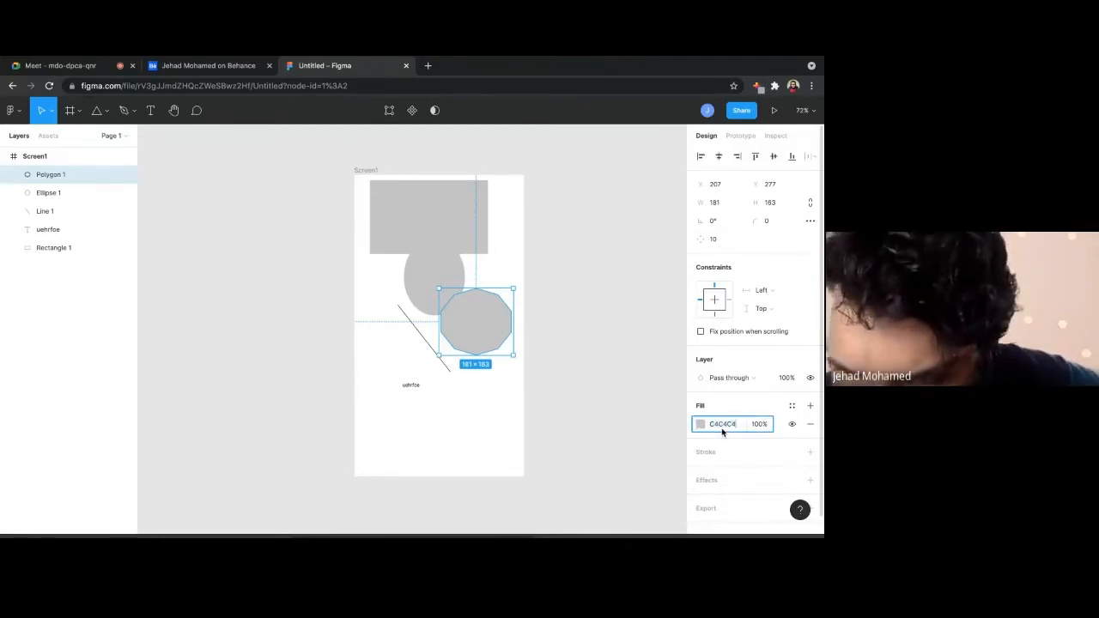
click(701, 425)
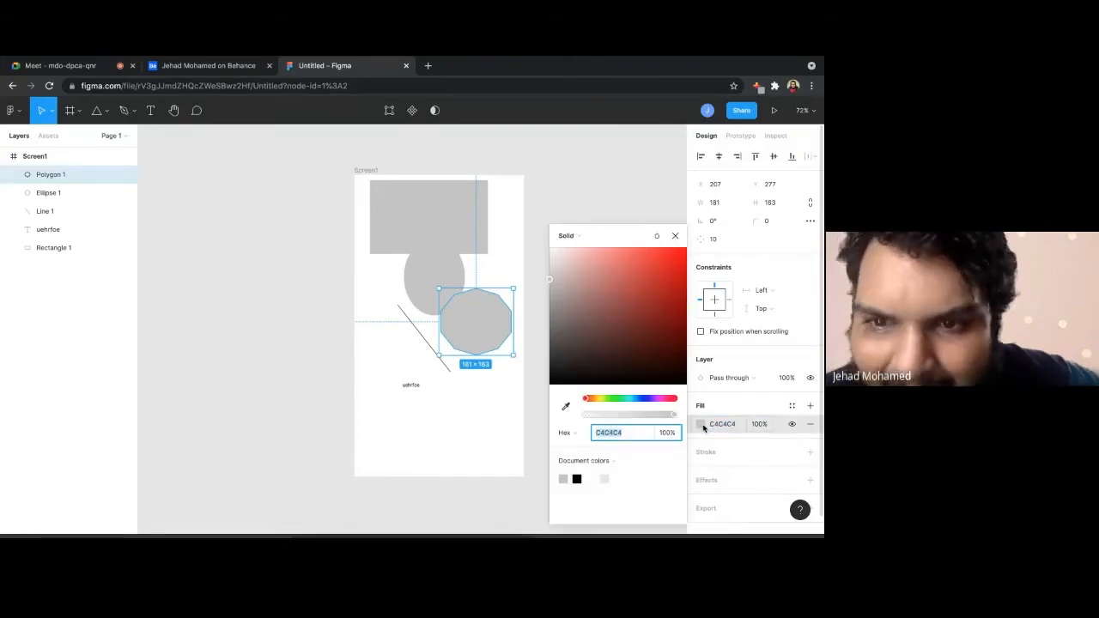
drag(606, 355, 621, 273)
drag(596, 397, 650, 401)
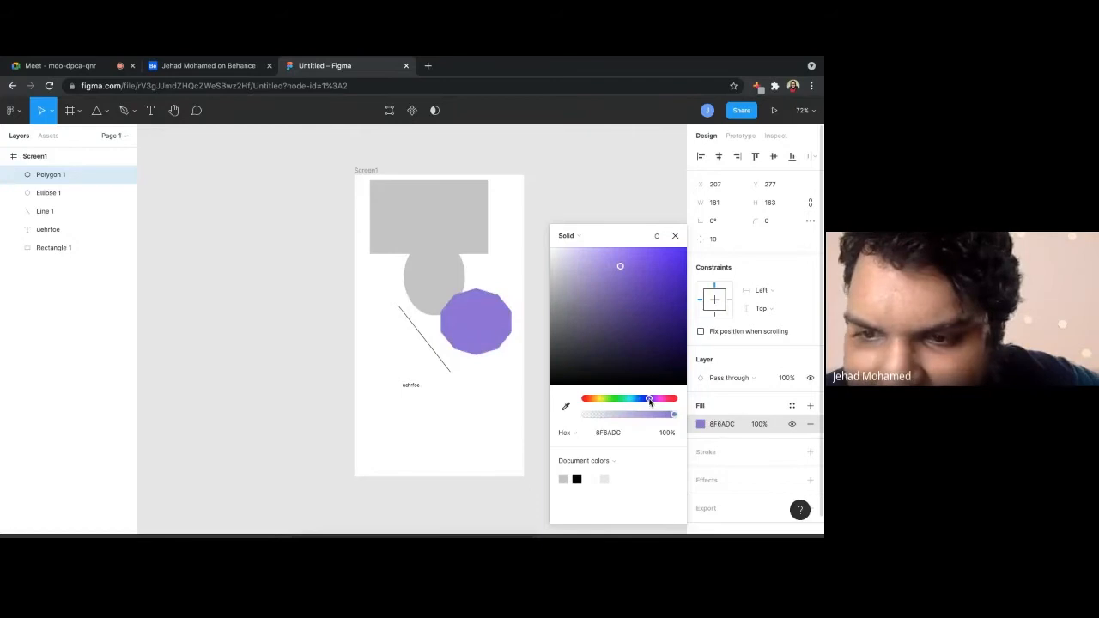
Switch the polygon's fill colour format to RGB and back to Hex
click(577, 432)
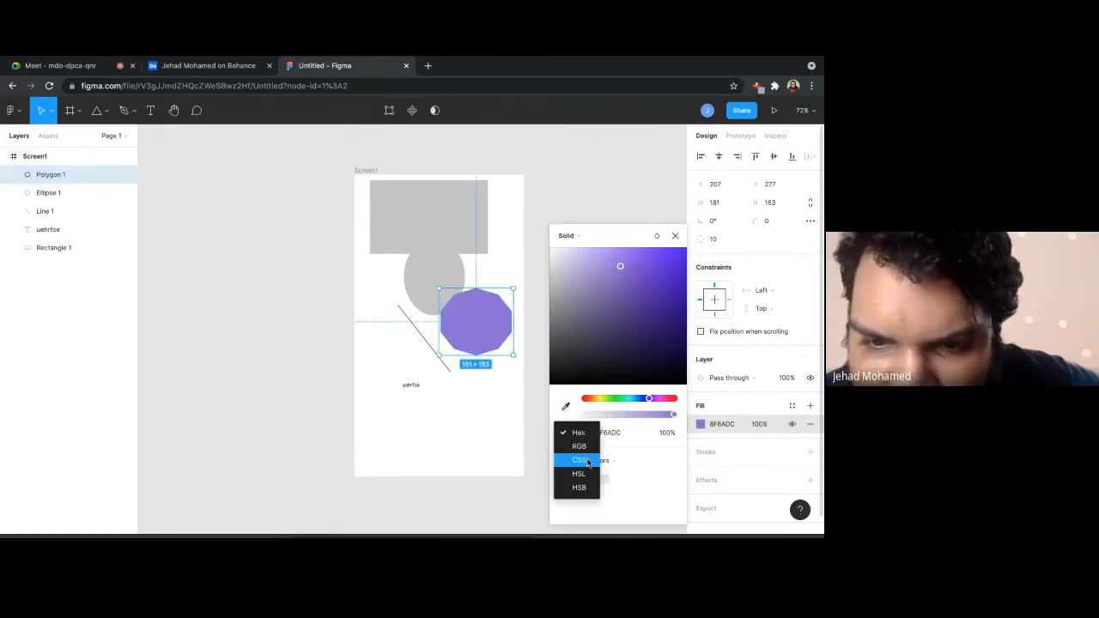
click(589, 447)
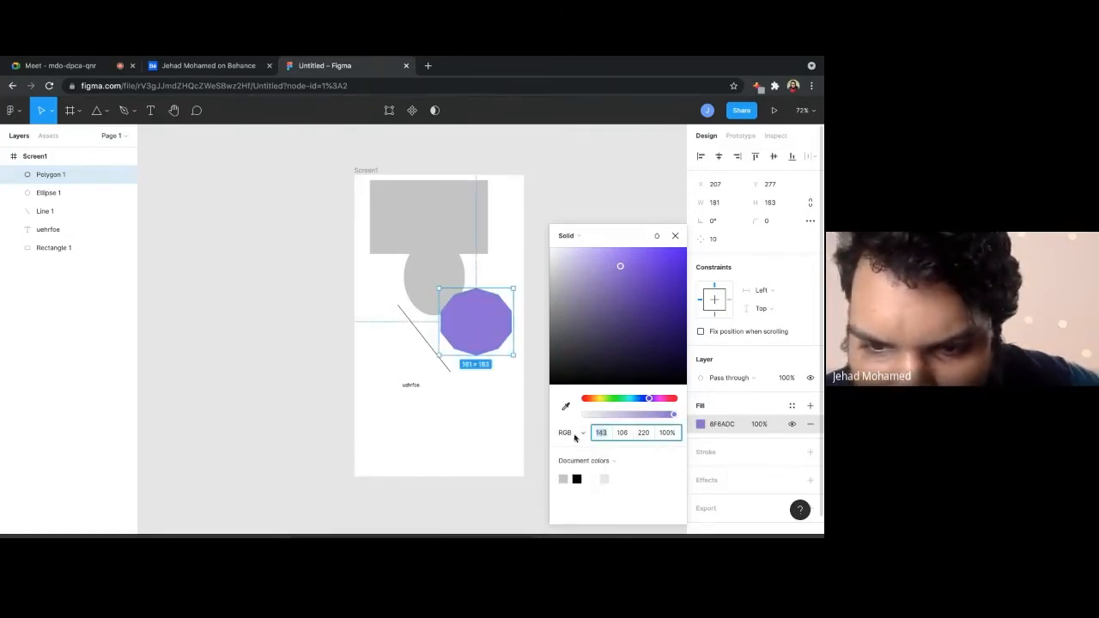
click(576, 436)
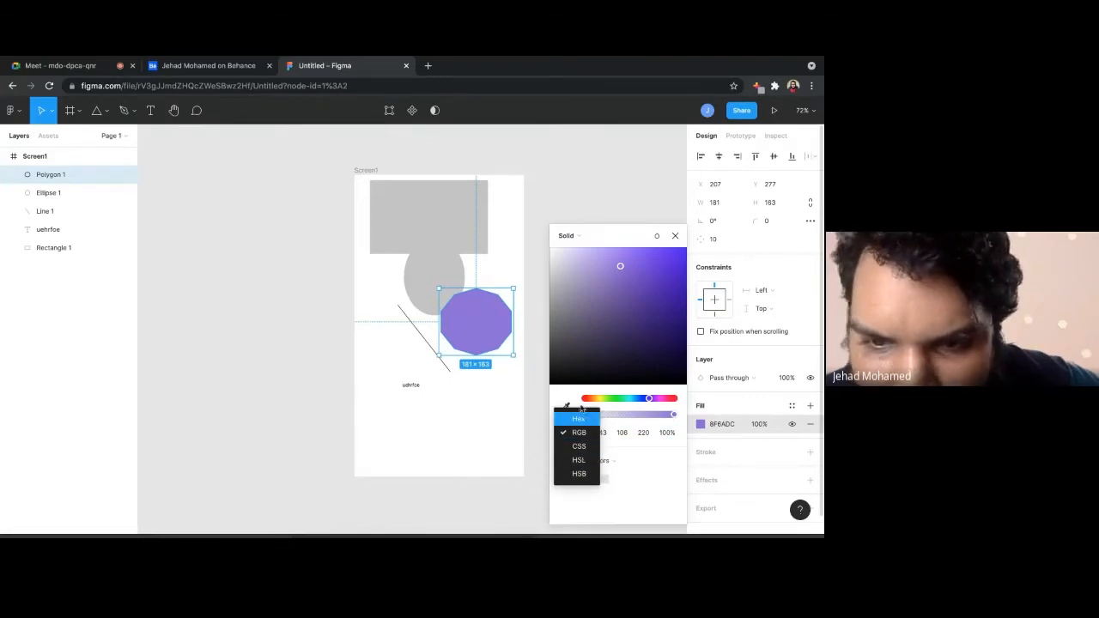
click(579, 419)
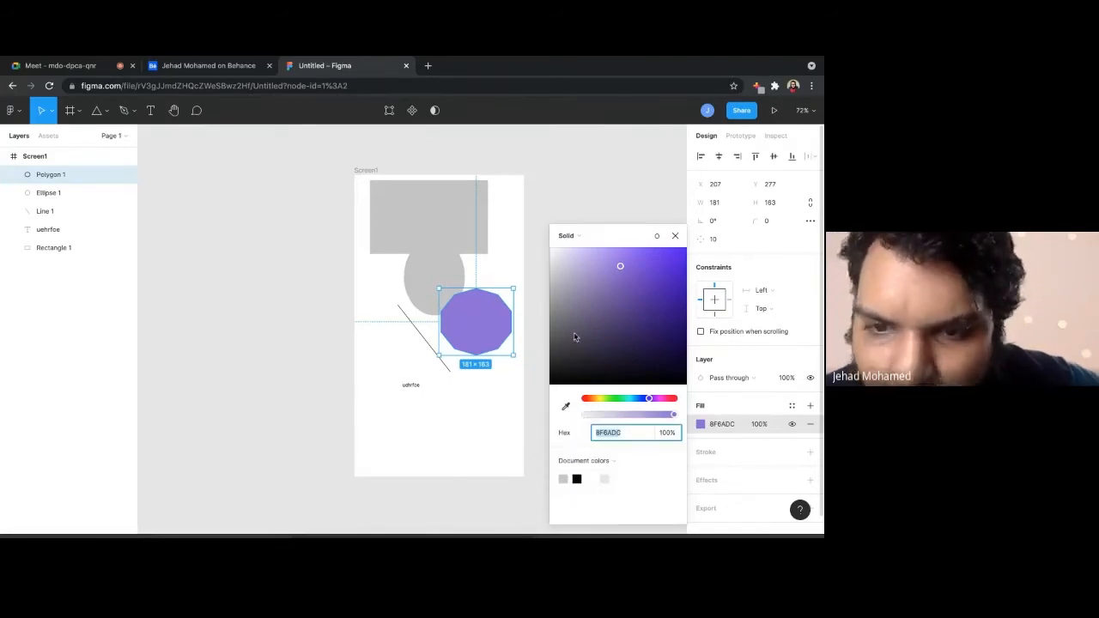
Adjust the shade of the polygon's fill to the dark purple 593A9A
text(9A9A9A)
key(Return)
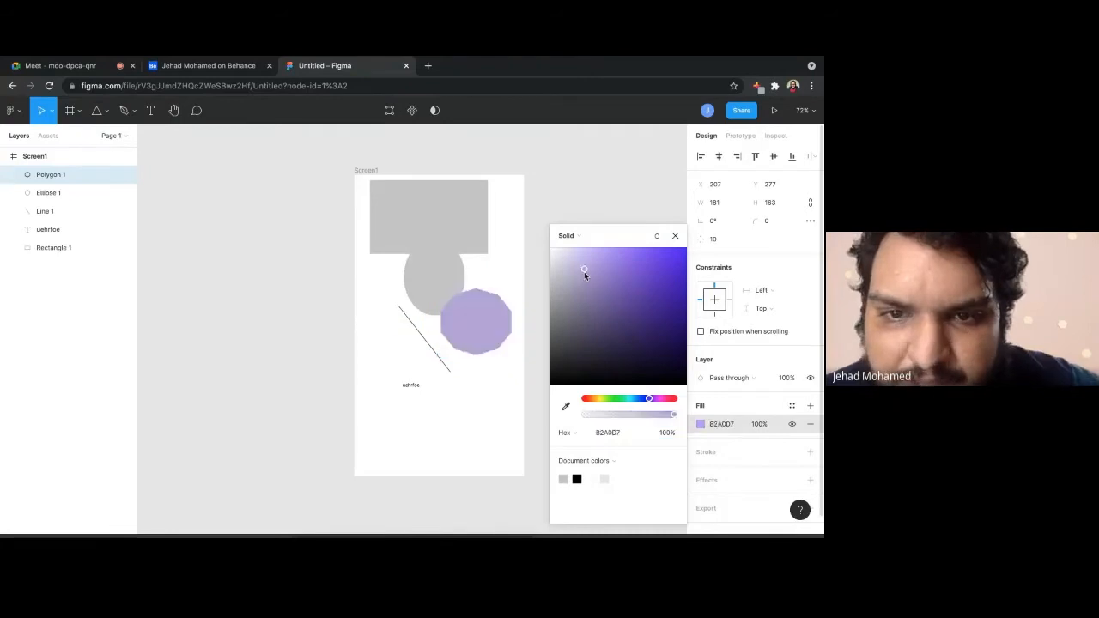
mouse_move(584, 284)
mouse_down()
mouse_move(590, 318)
mouse_move(594, 285)
mouse_move(594, 325)
mouse_move(635, 285)
mouse_move(635, 307)
mouse_up()
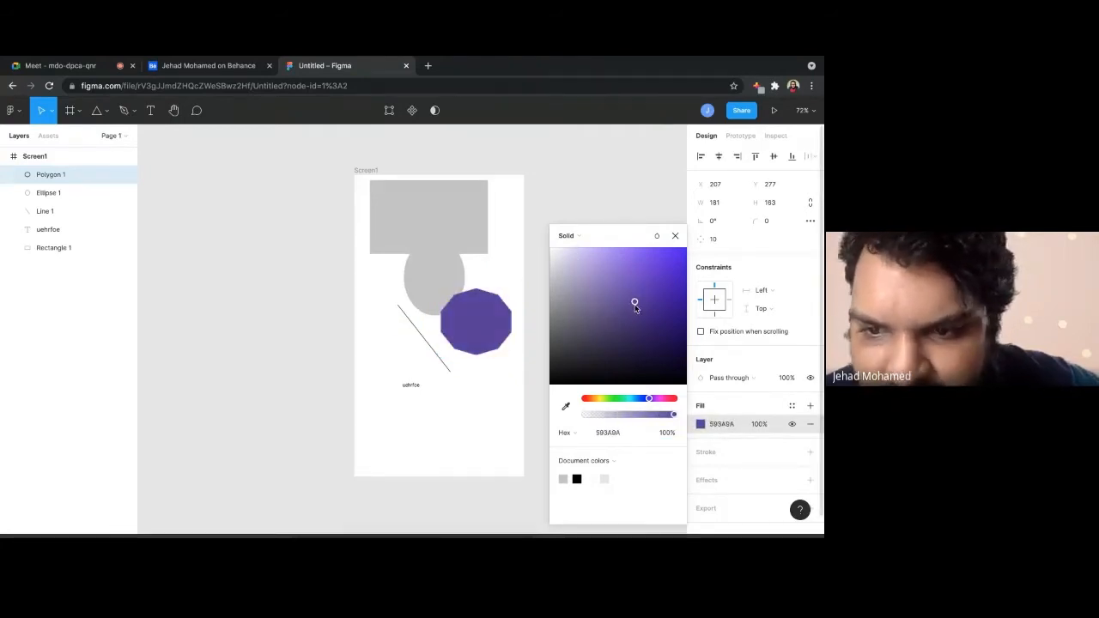
Set the opacity of the polygon's purple fill to 50%
click(757, 405)
click(761, 429)
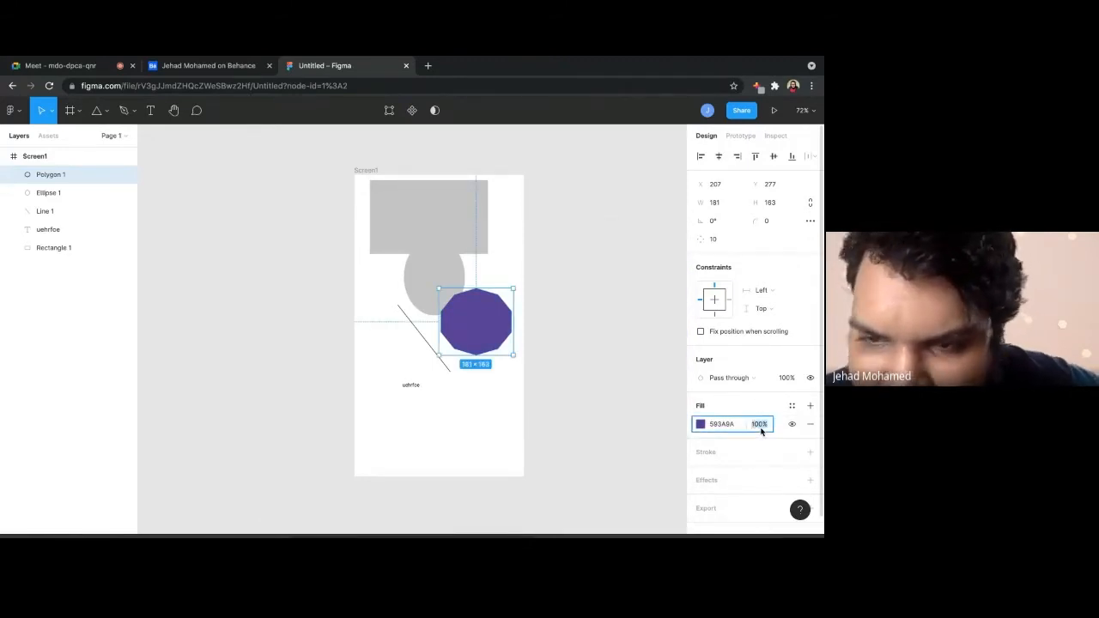
key(Right)
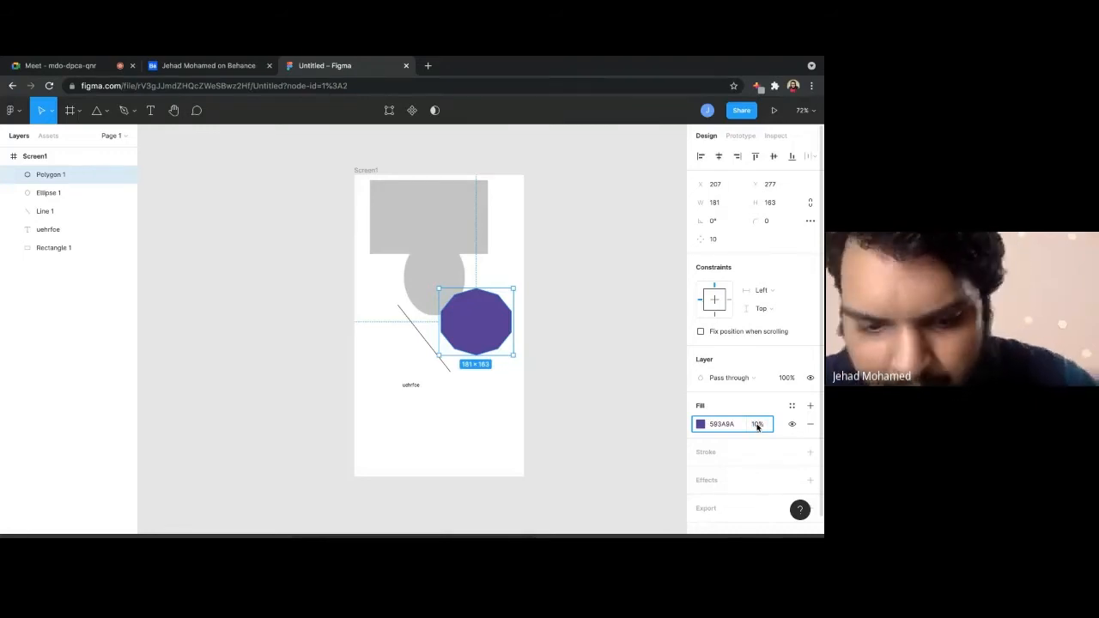
key(BackSpace)
key(Return)
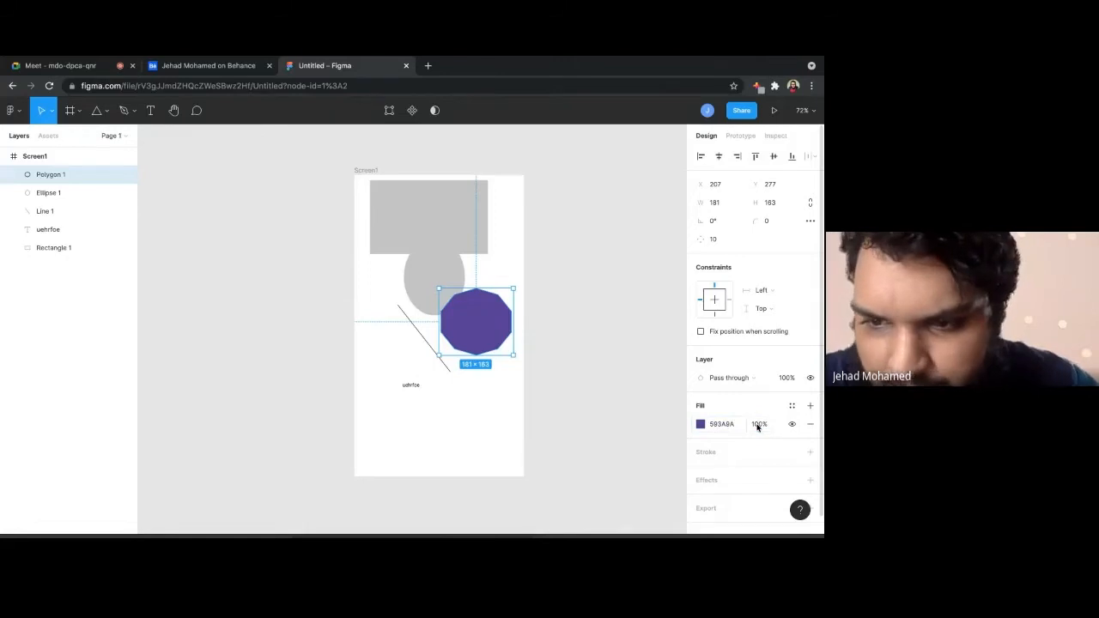
click(761, 426)
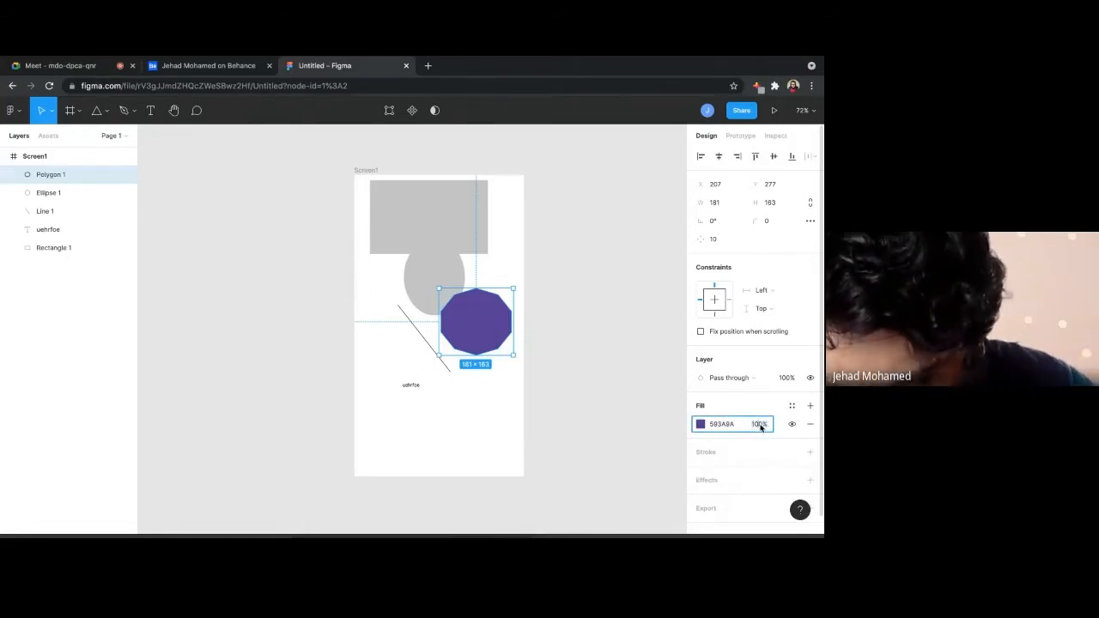
key(BackSpace)
key(BackSpace)
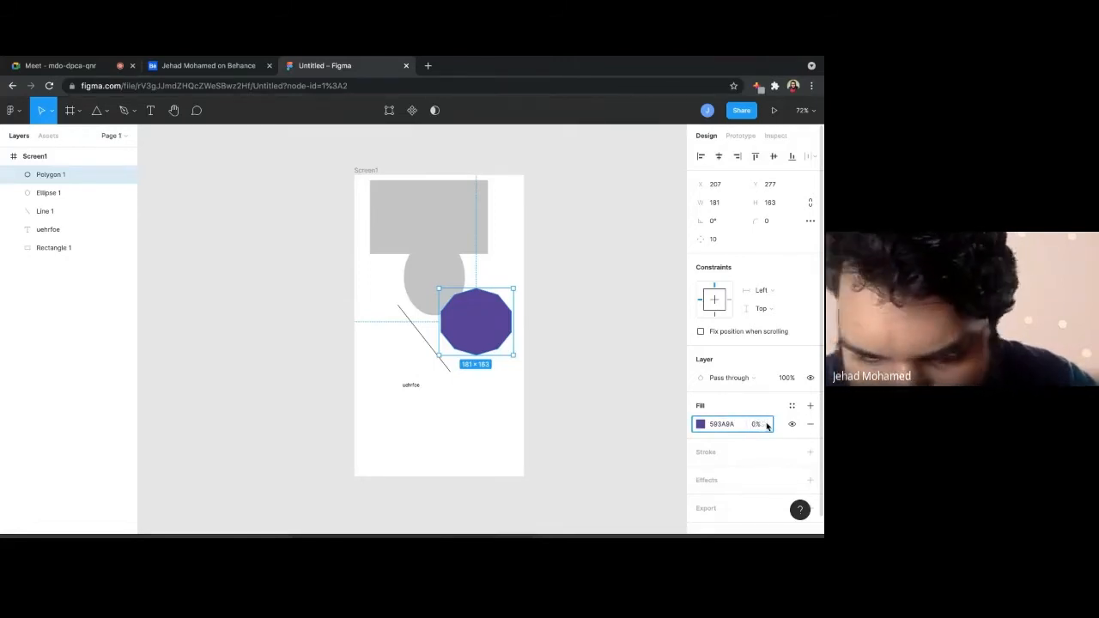
key(Return)
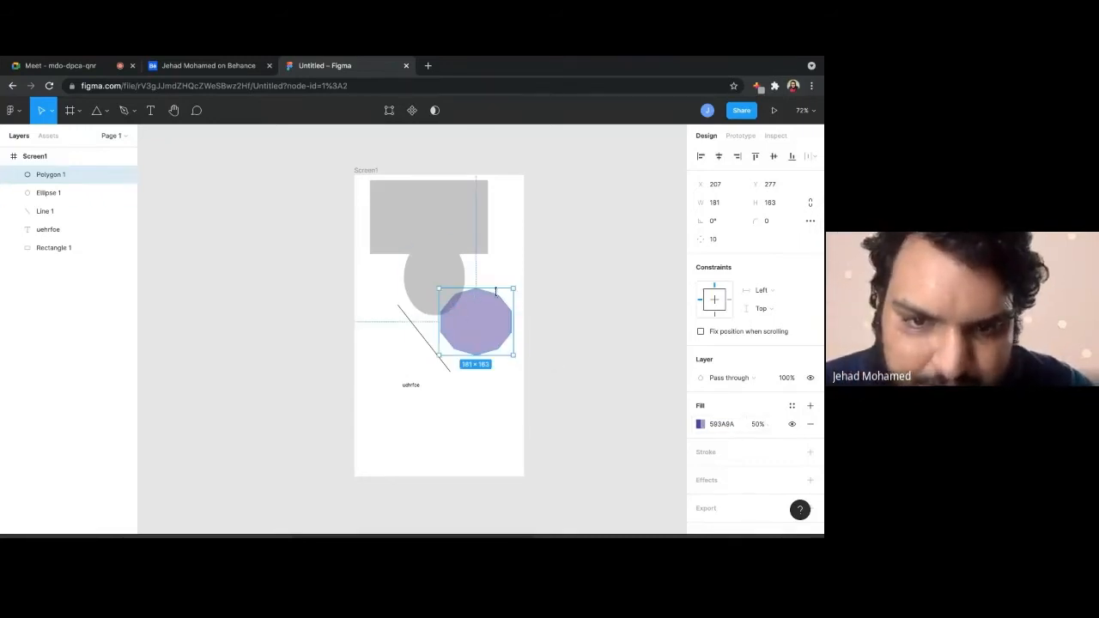
Move the polygon to about X 170, Y 237 so it overlaps the ellipse more, and clear the selection
mouse_move(492, 309)
mouse_down()
mouse_move(417, 290)
mouse_move(471, 290)
mouse_move(490, 305)
mouse_up()
click(601, 383)
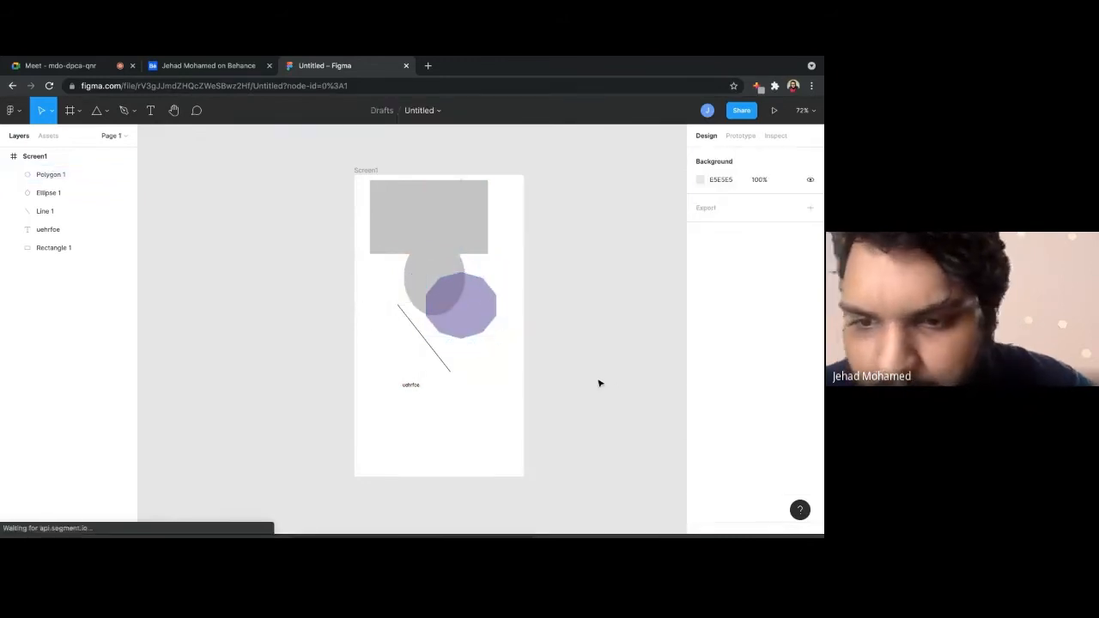
click(487, 301)
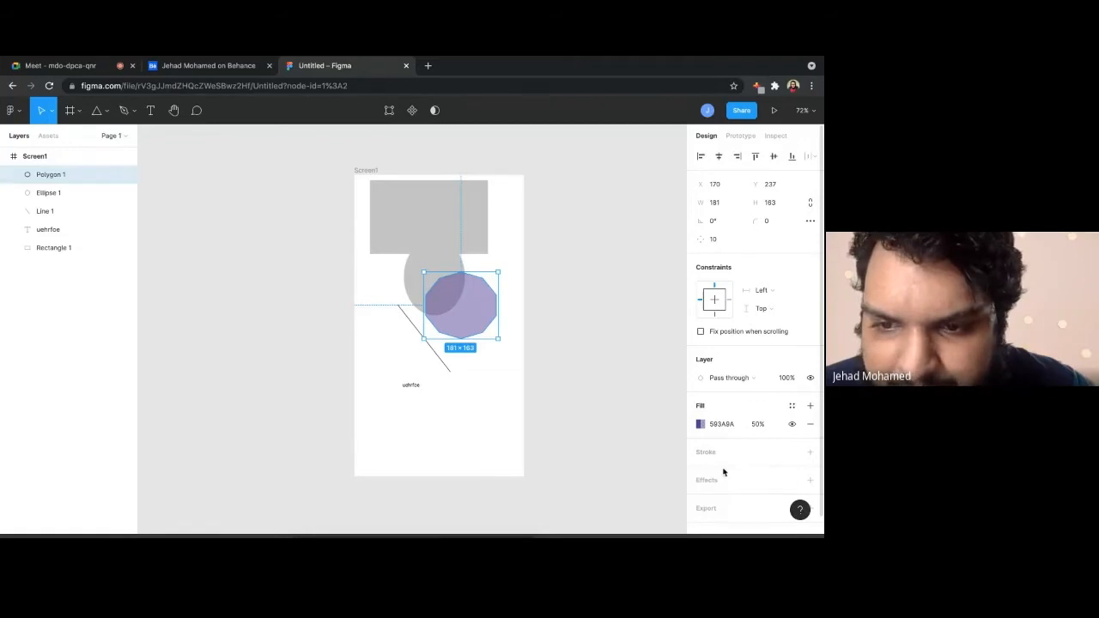
click(528, 363)
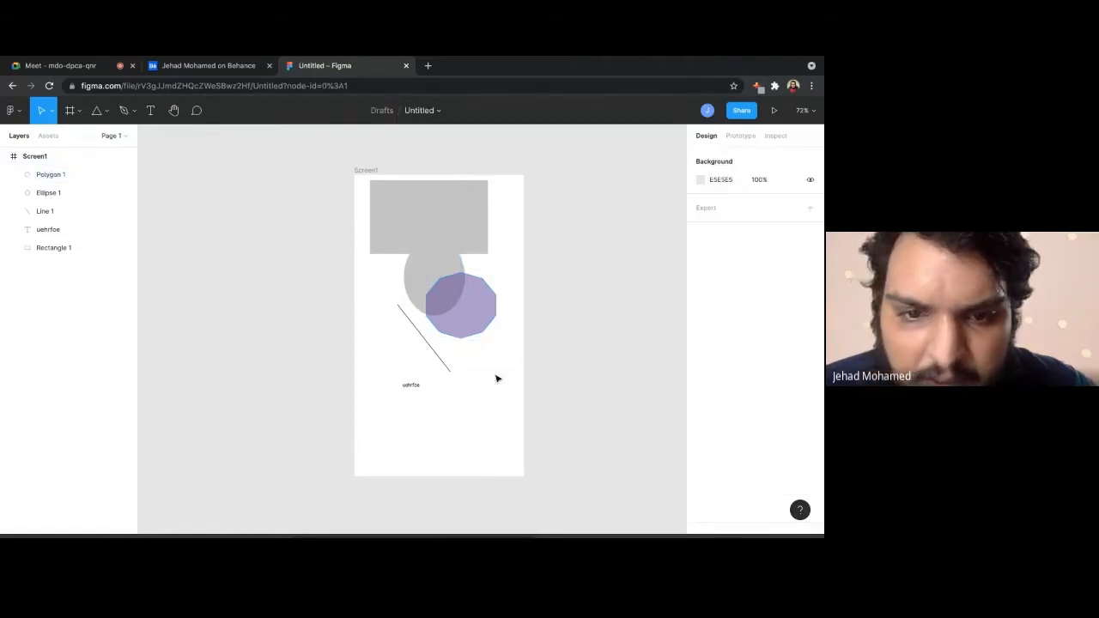
Add a stroke to the grey rectangle at the top of Screen1 and inspect its edge up close
click(417, 392)
click(486, 299)
click(407, 211)
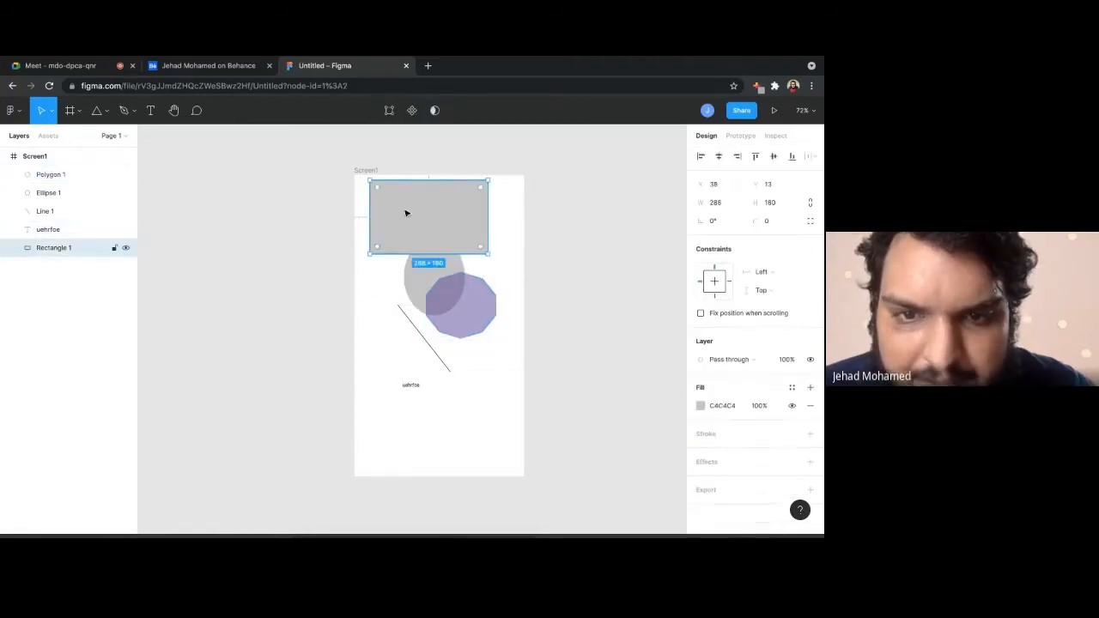
click(811, 434)
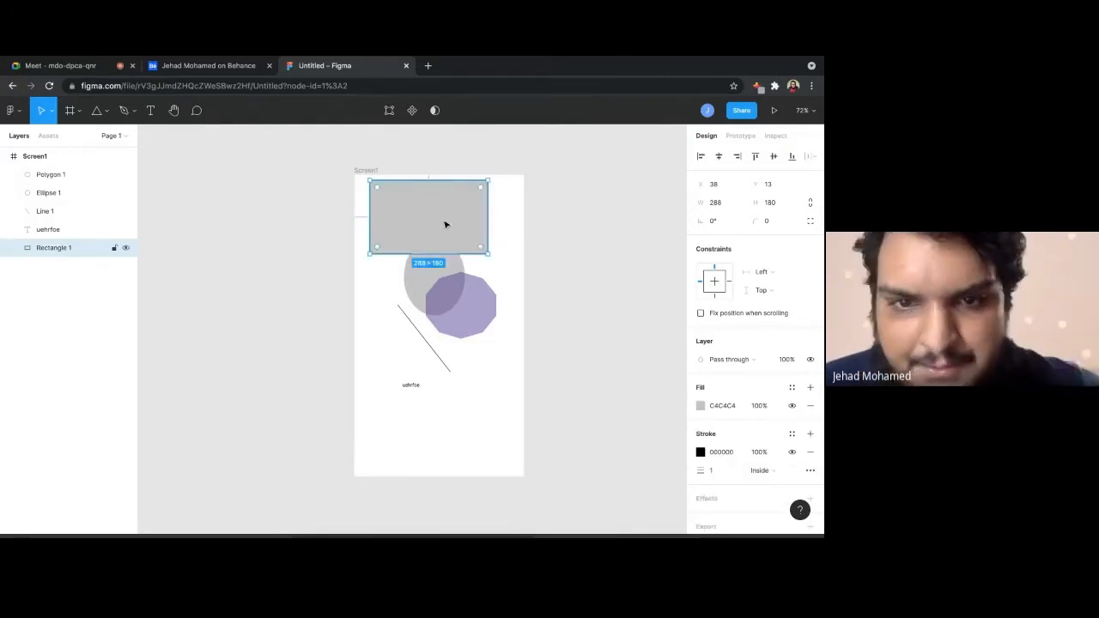
ctrl+scroll(444, 222, up, 5)
ctrl+scroll(549, 269, up, 10)
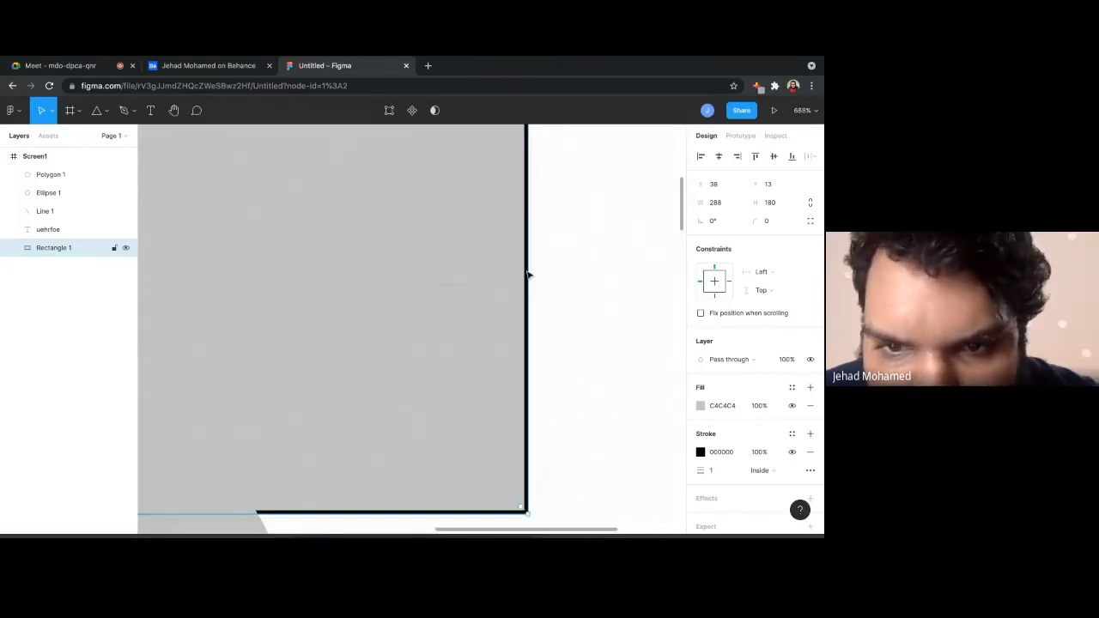
ctrl+scroll(514, 268, down, 10)
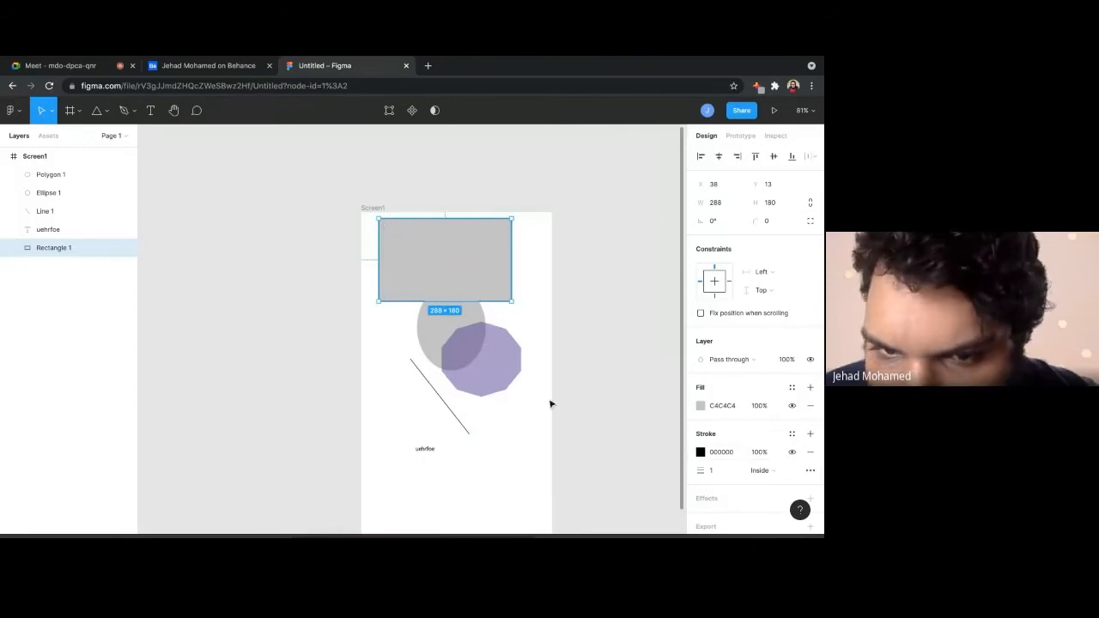
Change the rectangle's fill to a light salmon red and clear the selection
click(593, 304)
click(454, 257)
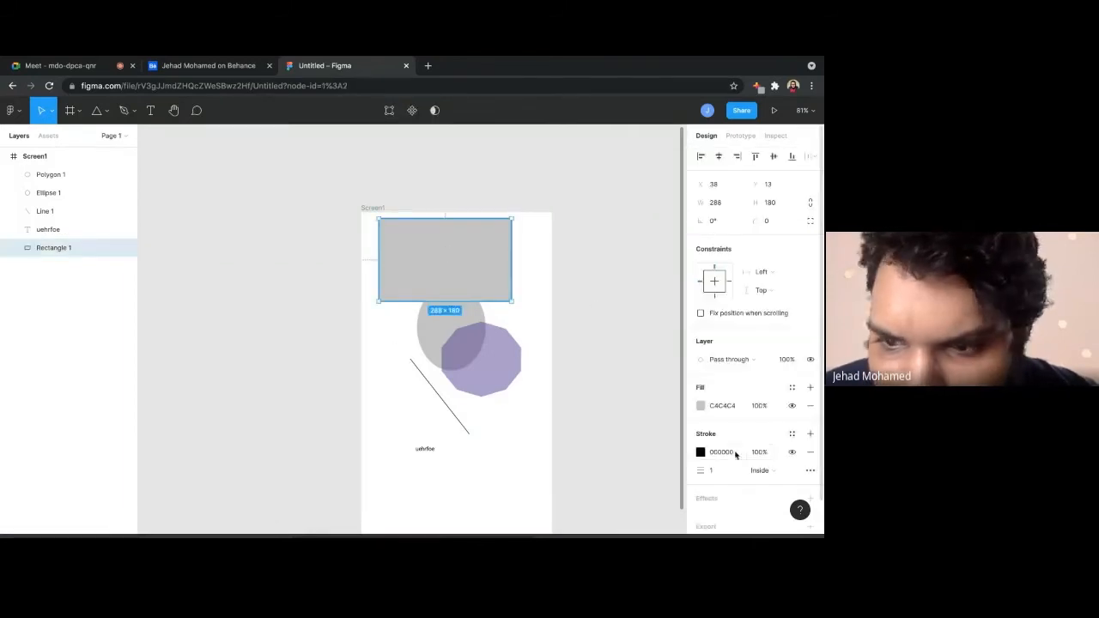
click(700, 407)
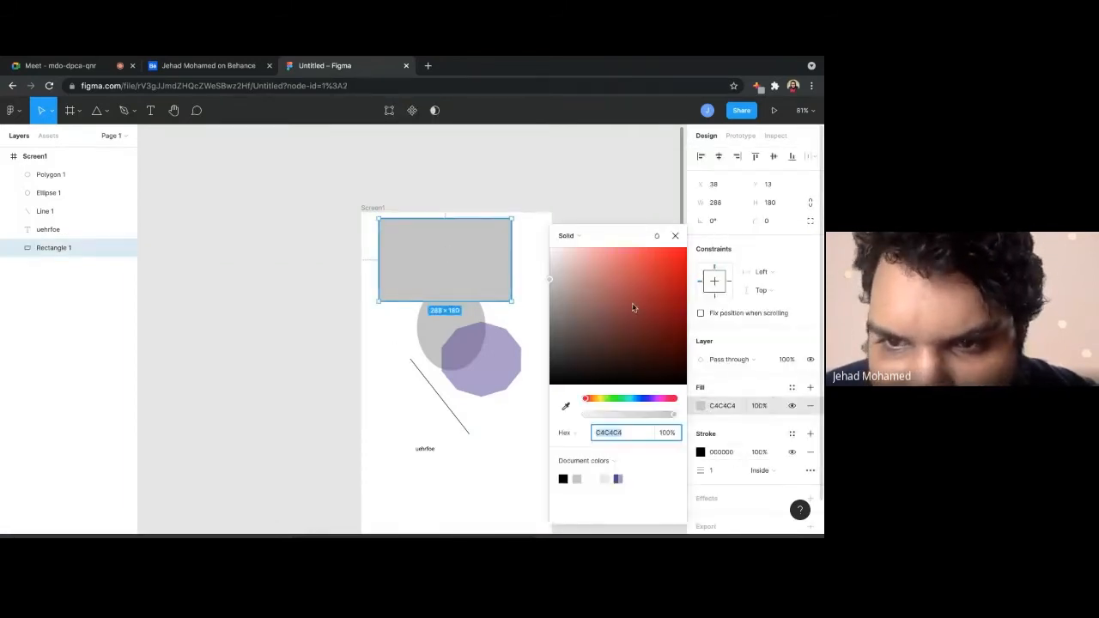
drag(633, 307, 604, 248)
click(563, 174)
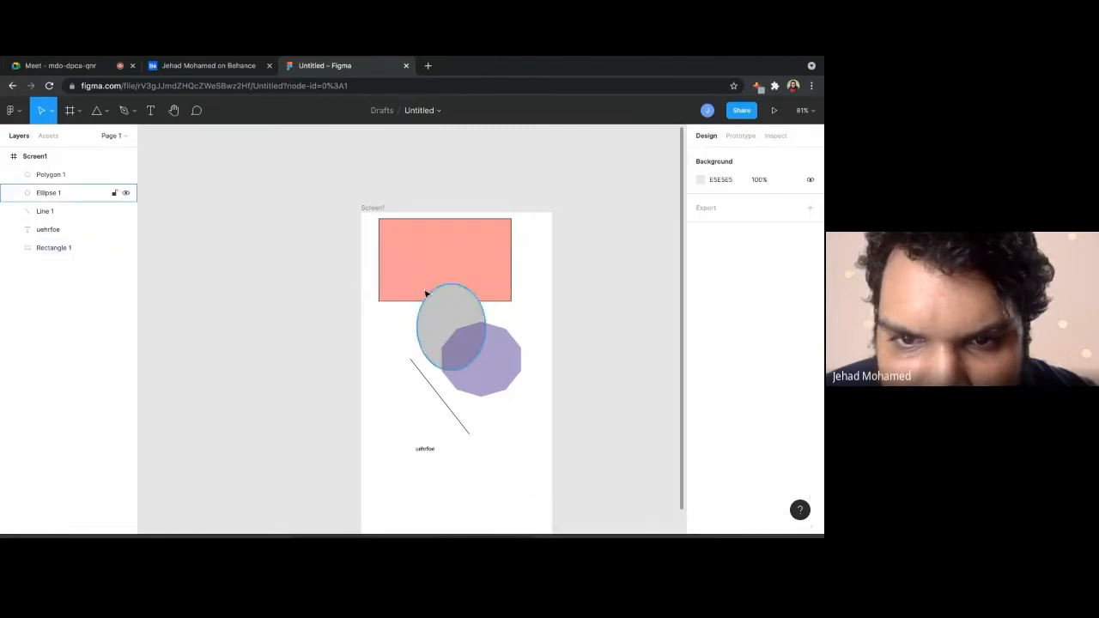
Change the rectangle's stroke colour to the light green A6FF8F
click(424, 294)
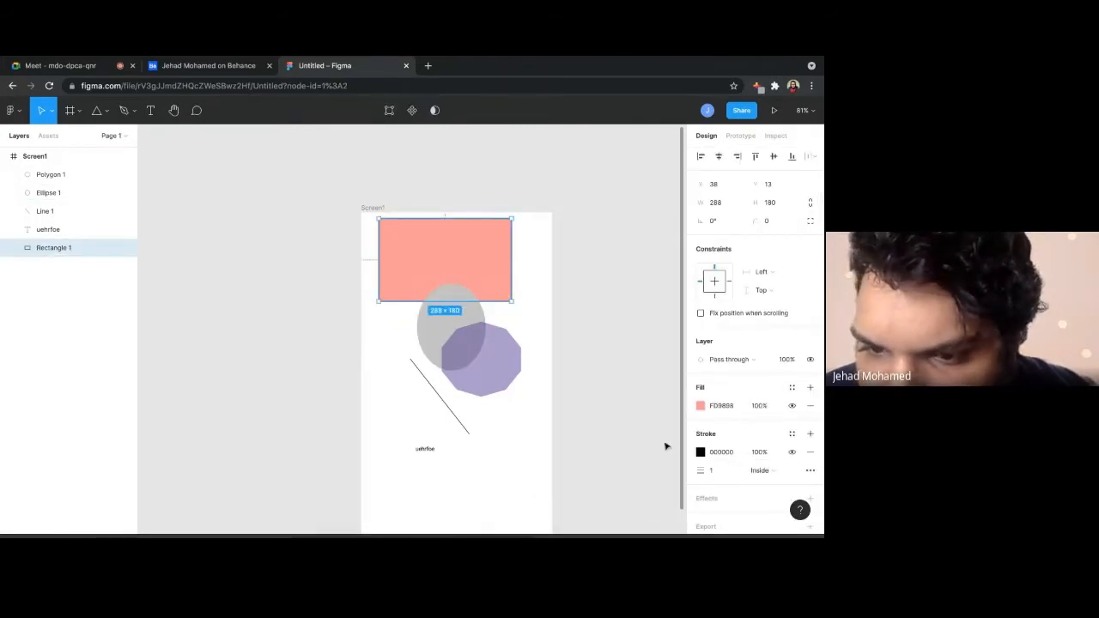
click(701, 453)
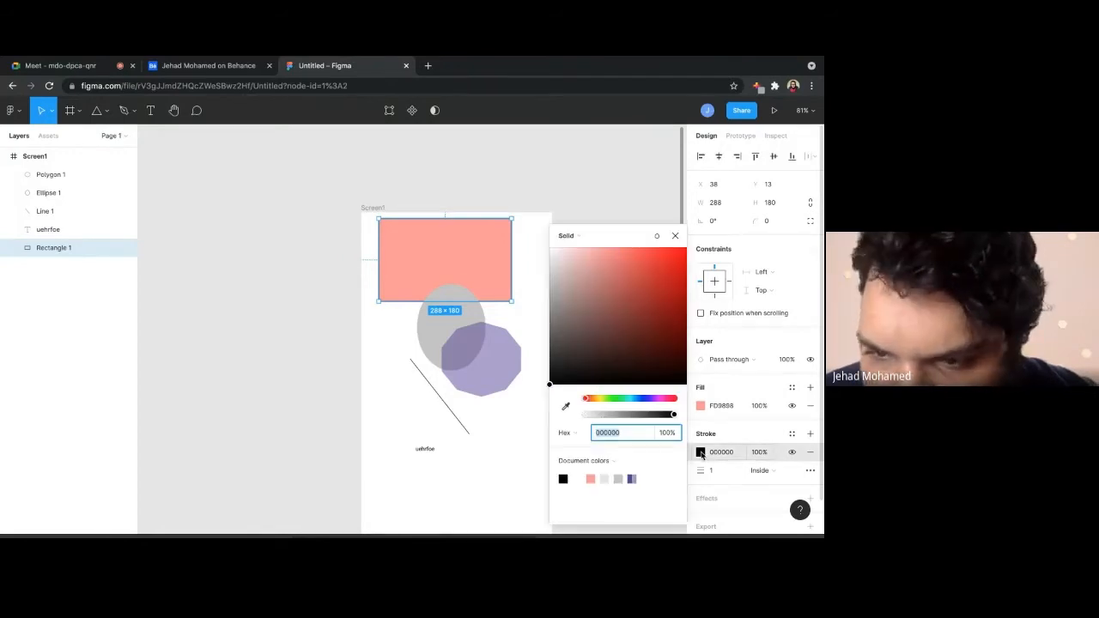
click(769, 473)
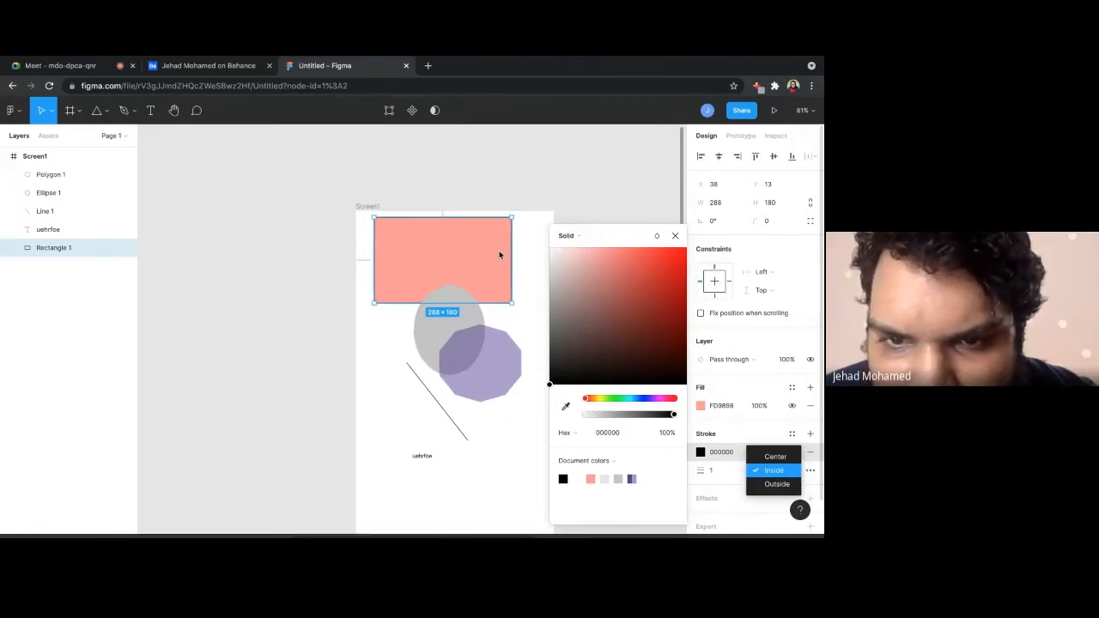
scroll(503, 258, up, 5)
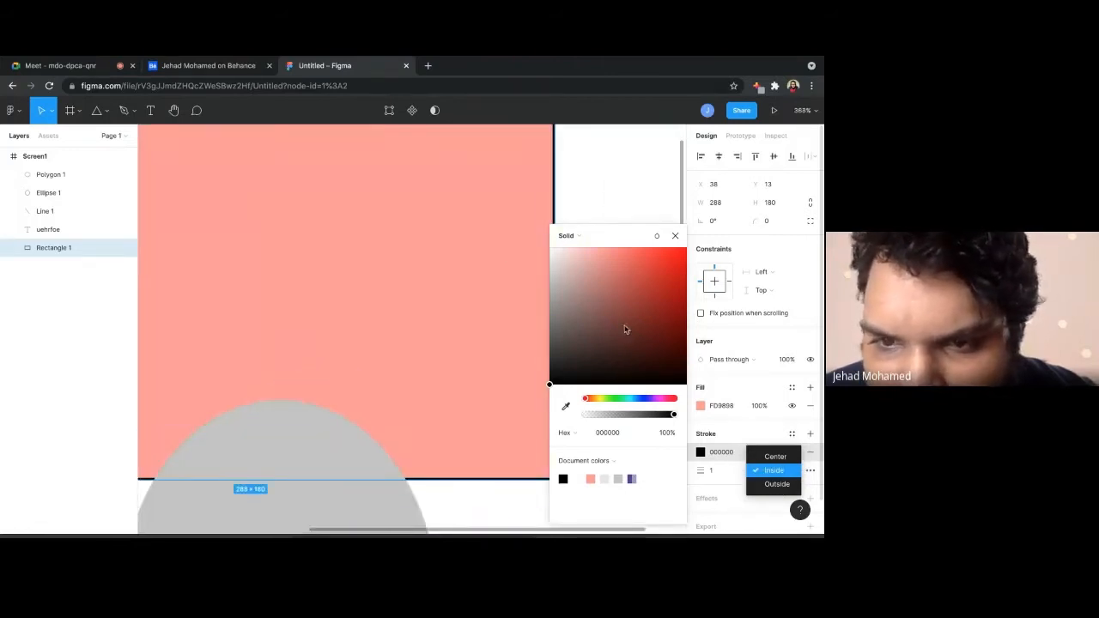
click(613, 401)
click(613, 401)
drag(645, 333, 612, 197)
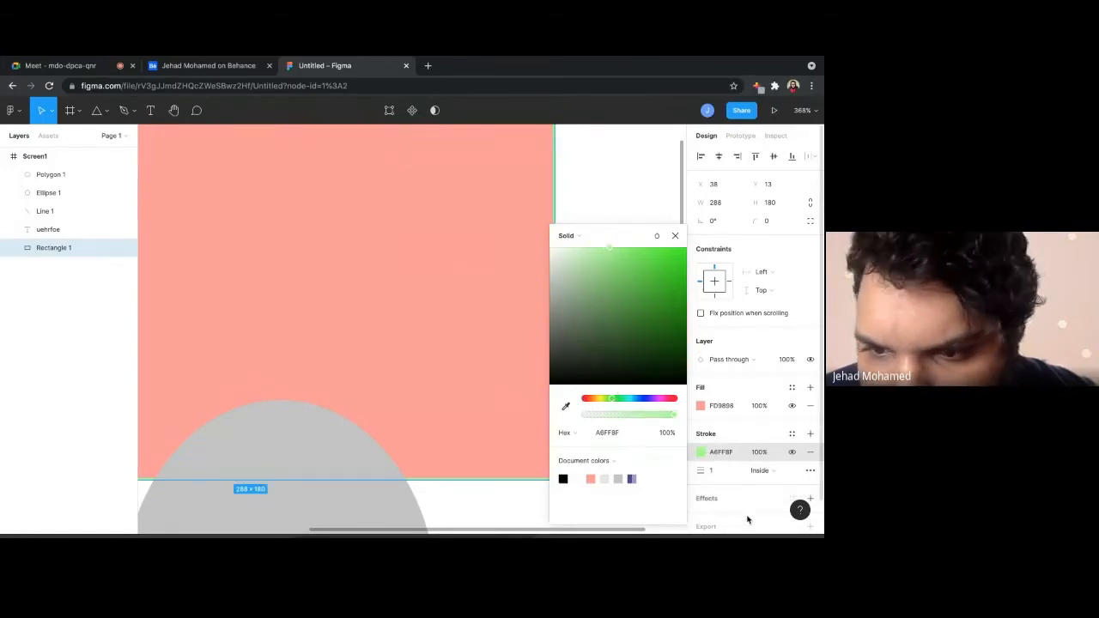
Try out different stroke thicknesses on the rectangle and set the stroke weight to 12
click(756, 472)
click(716, 469)
click(720, 471)
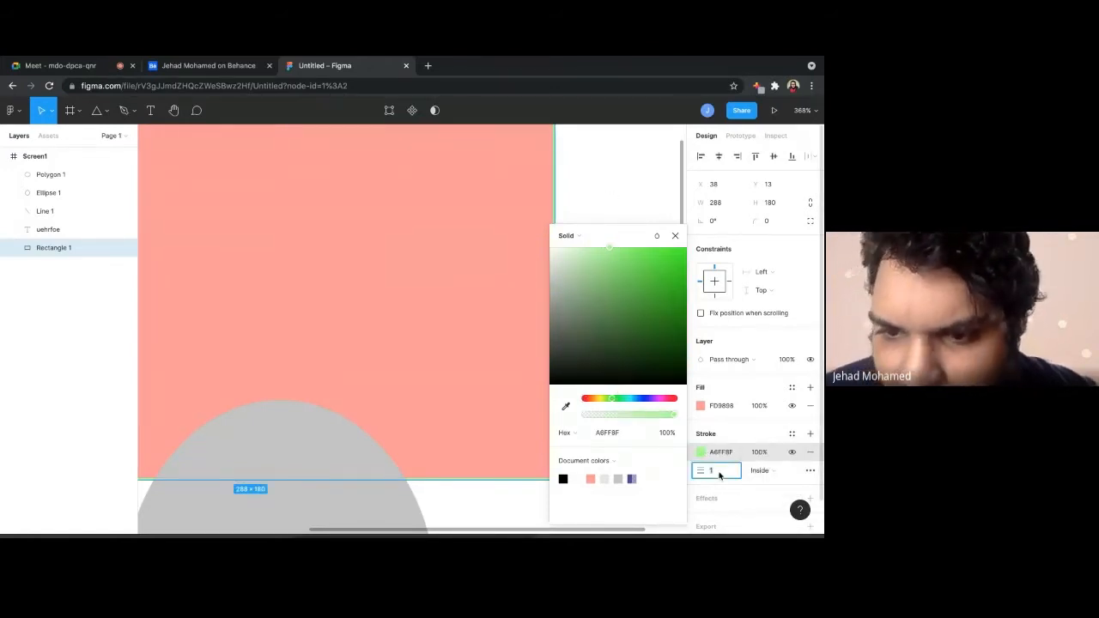
click(727, 499)
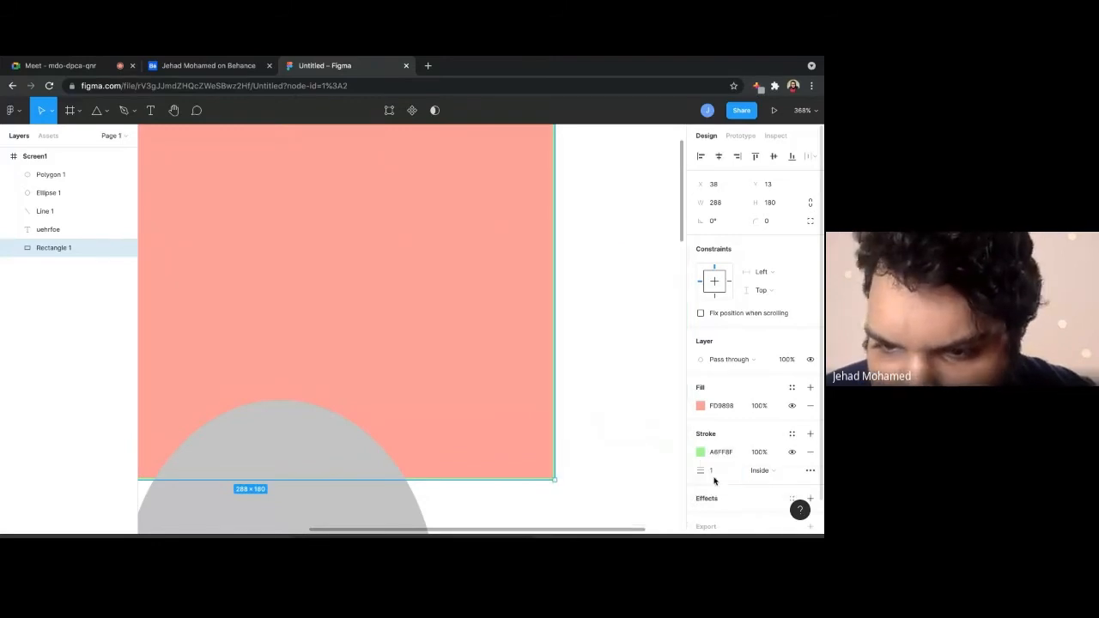
click(717, 472)
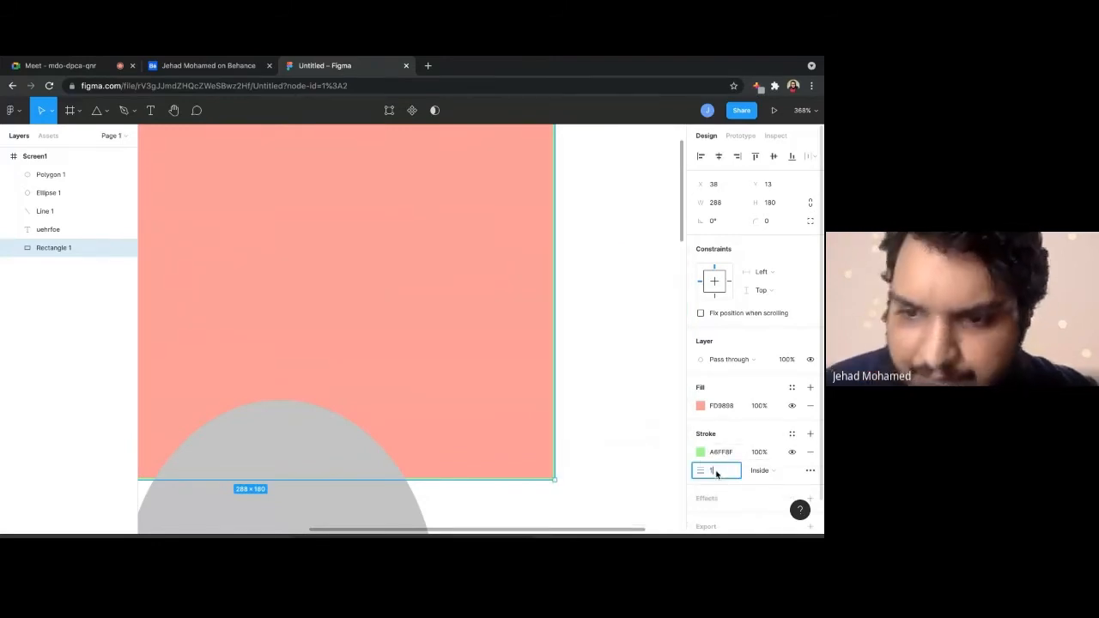
key(Up)
key(Up)
key(Up)
key(Up)
key(Up)
key(Up)
key(Up)
key(Up)
key(Up)
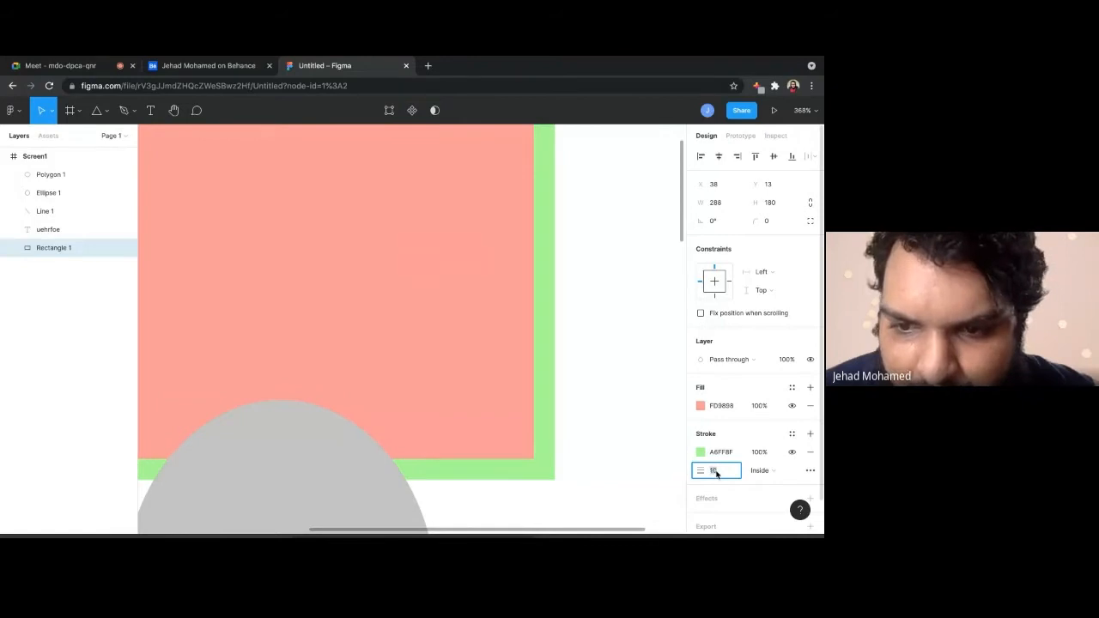
key(Up)
key(Up)
key(Up)
key(Down)
key(Down)
key(Down)
key(Down)
key(Down)
key(Up)
key(Up)
key(Up)
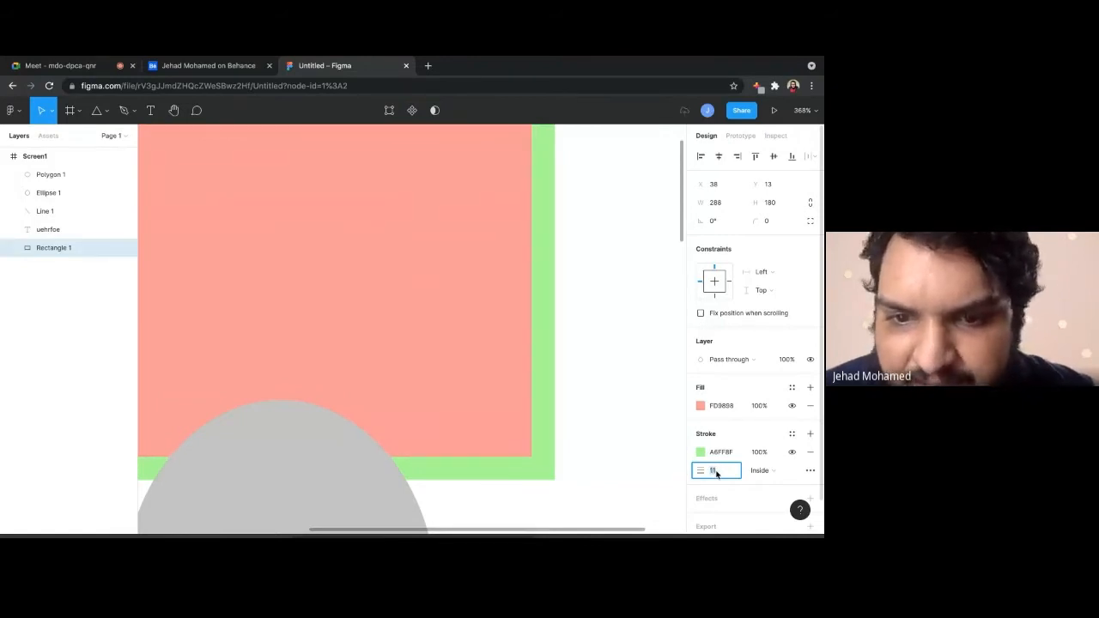
key(Up)
key(Down)
key(Down)
key(Down)
key(Up)
key(Up)
key(Up)
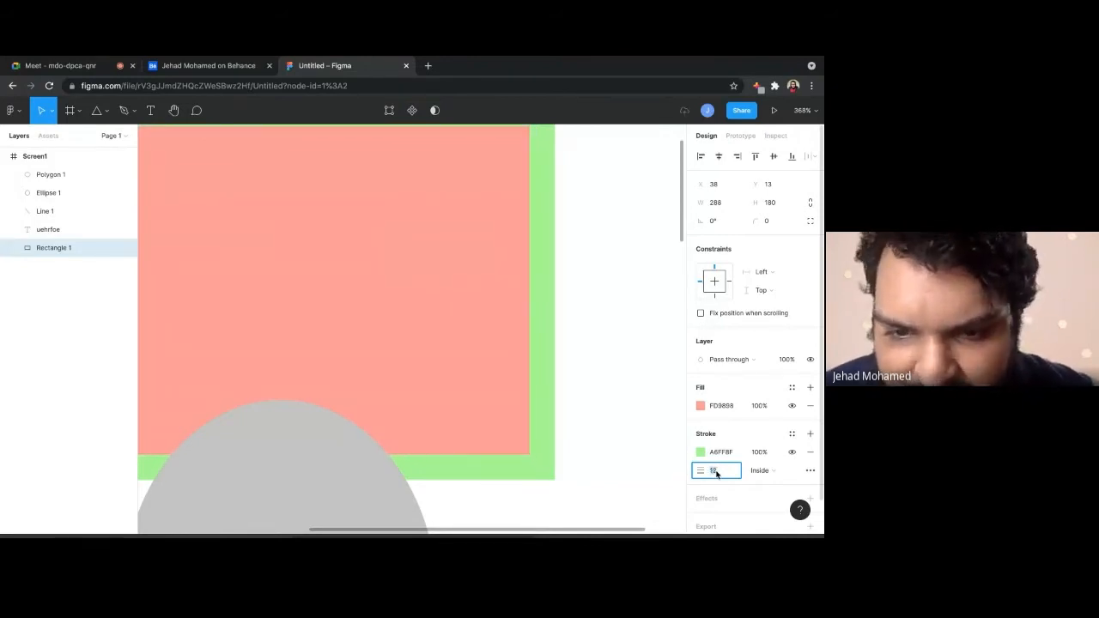
scroll(550, 304, down, 10)
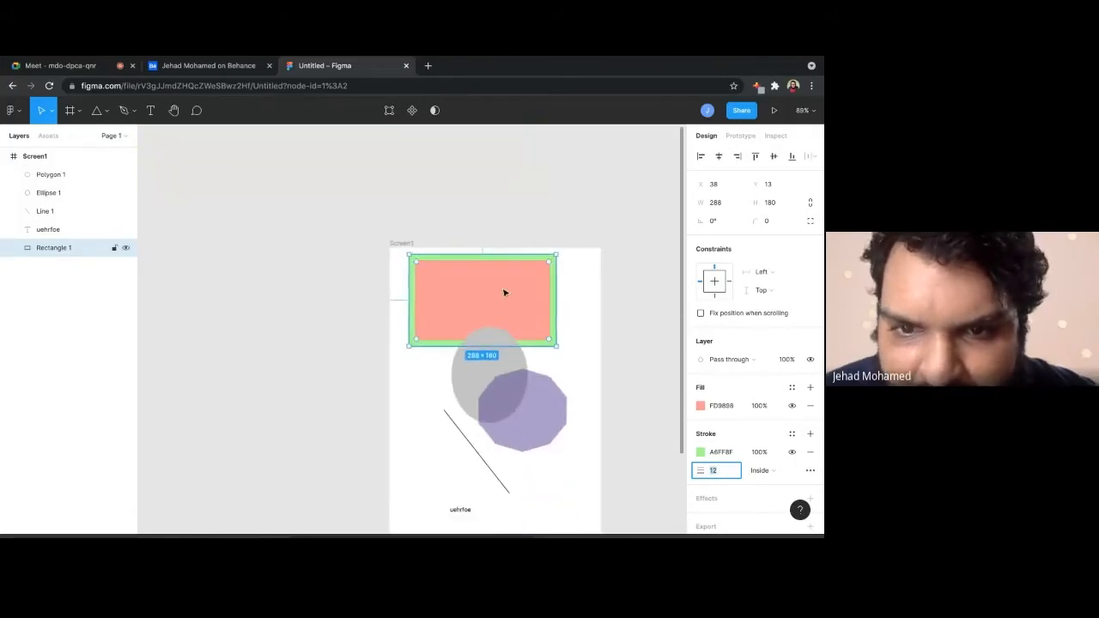
Switch the rectangle's stroke alignment to Outside, to Center, and back to Inside
scroll(564, 319, up, 2)
click(767, 472)
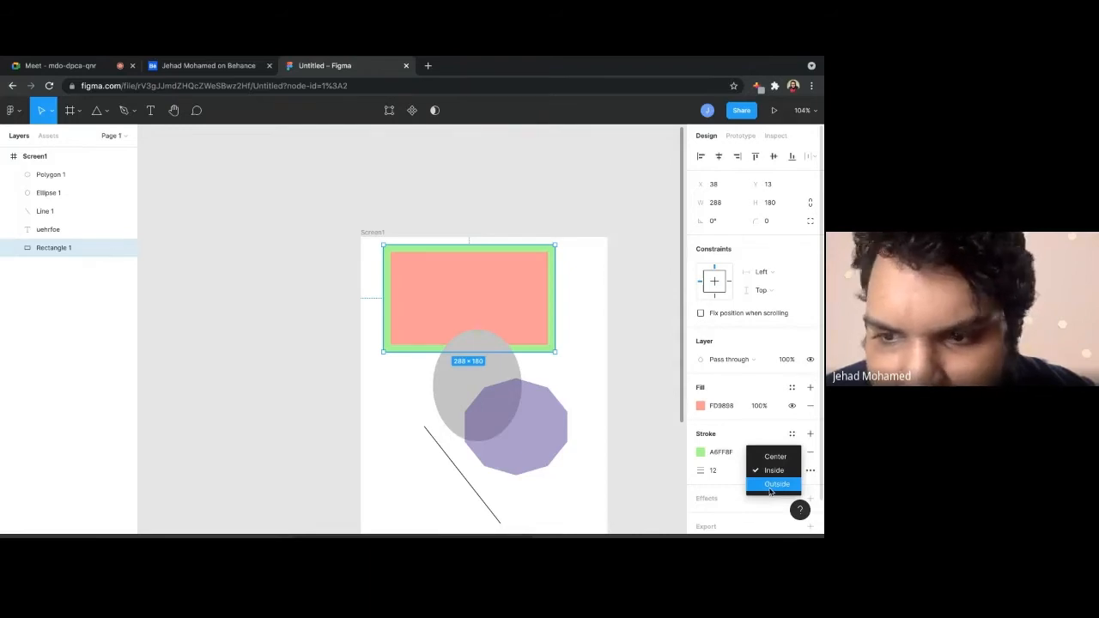
click(772, 486)
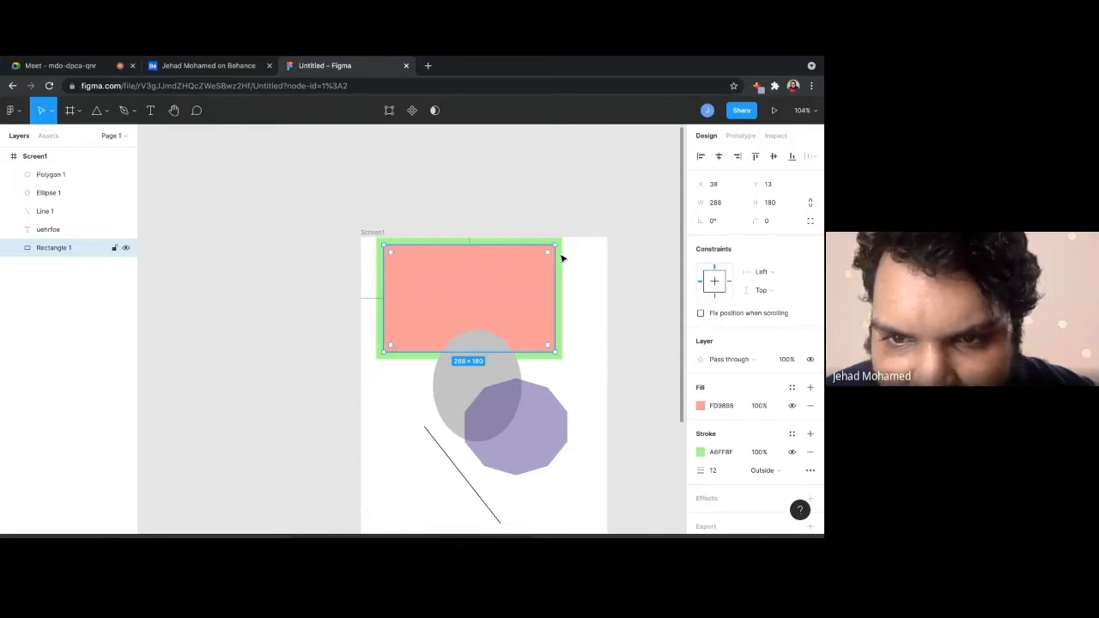
click(777, 470)
click(774, 443)
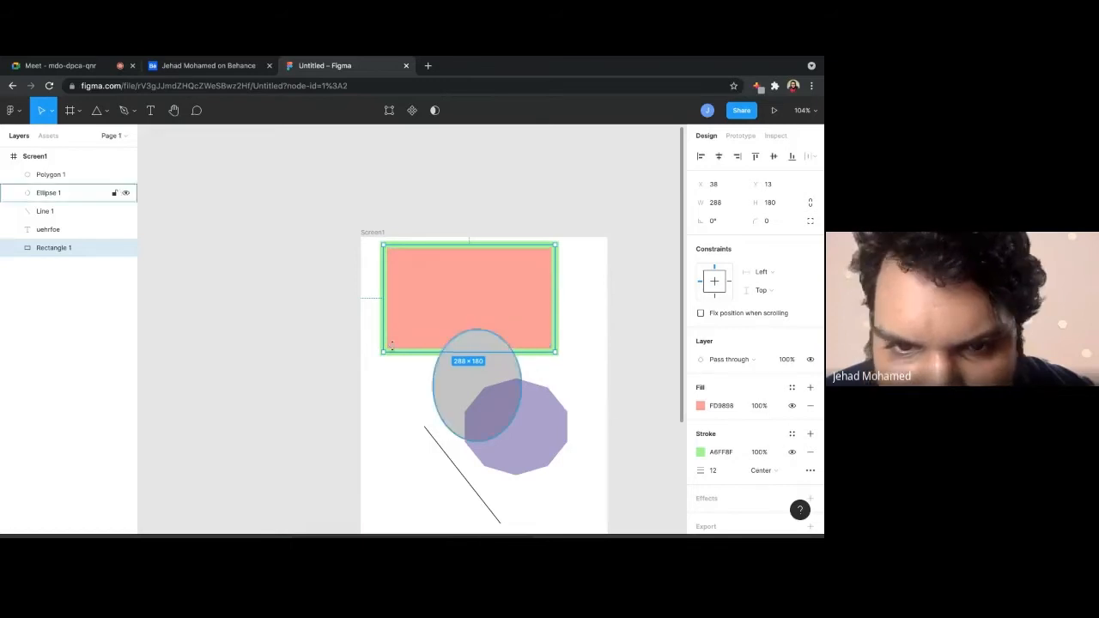
click(773, 474)
click(775, 484)
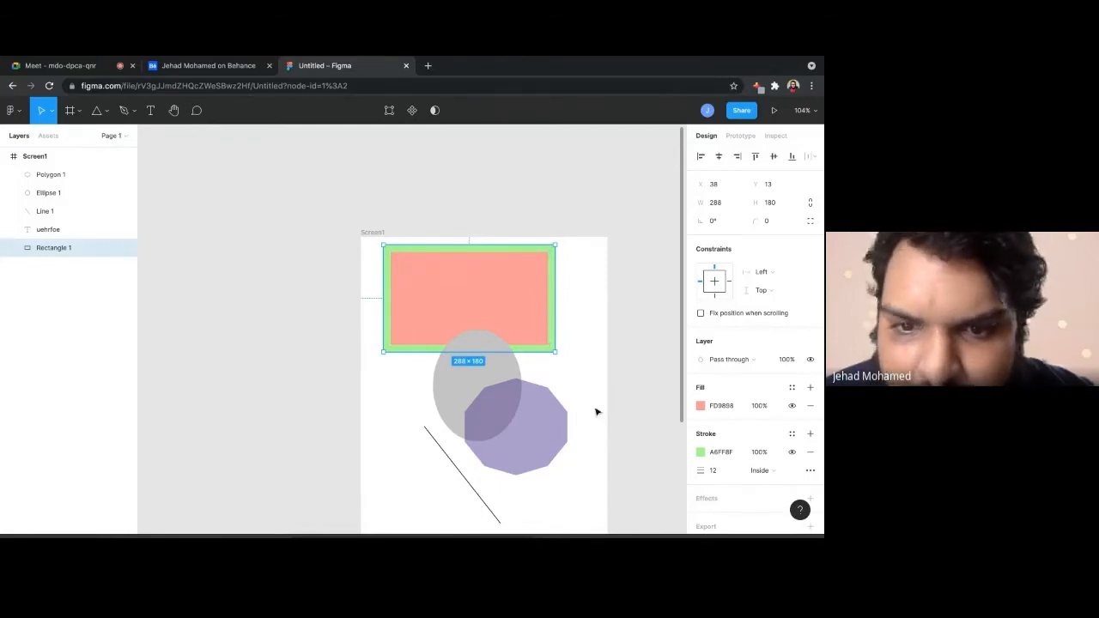
Move the grey ellipse to about X 123, Y 130 and add a drop shadow effect to it
click(583, 312)
click(445, 353)
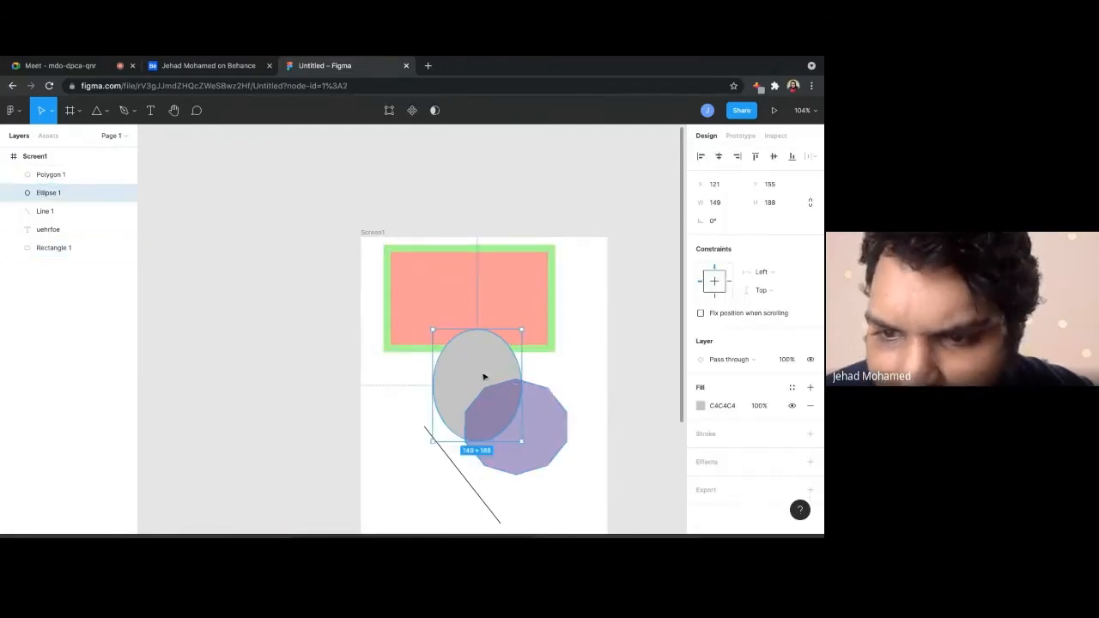
drag(483, 376, 488, 370)
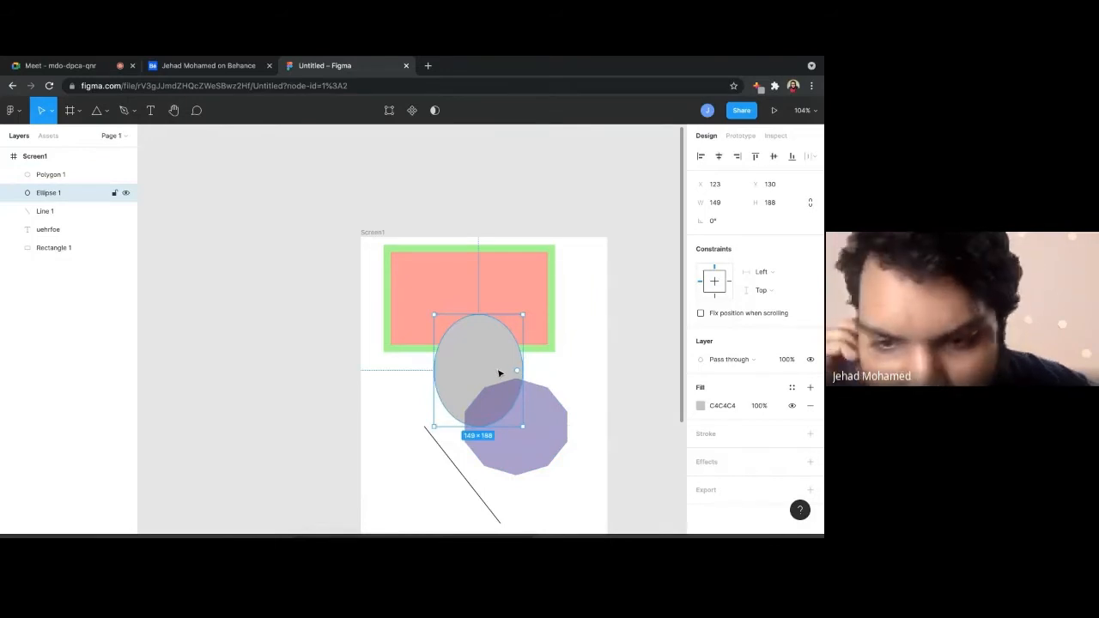
click(810, 462)
scroll(729, 473, down, 1)
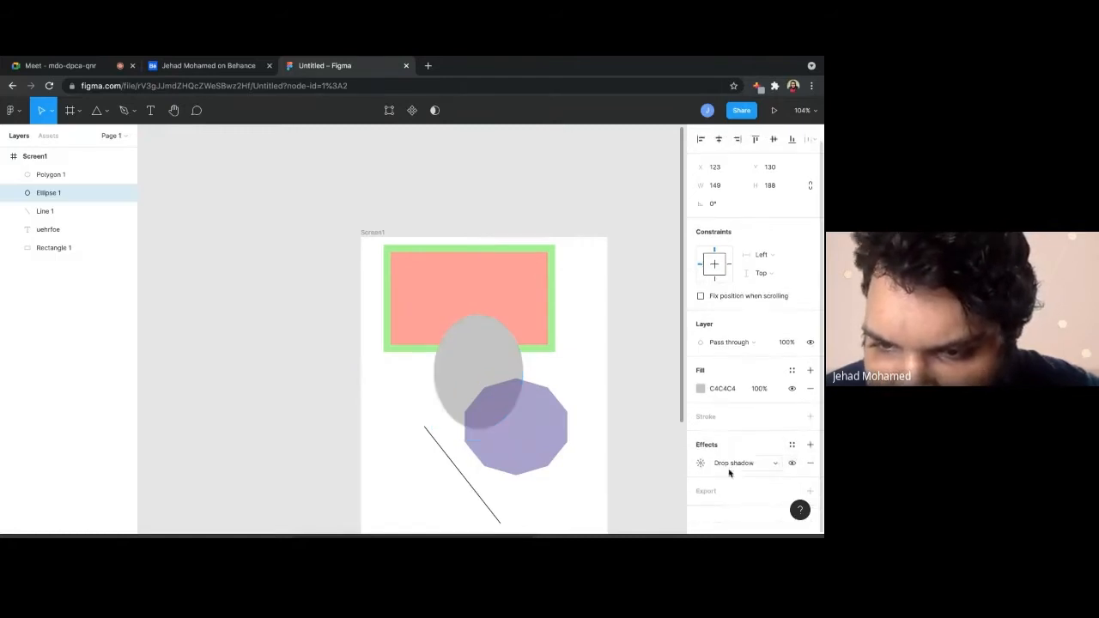
click(734, 464)
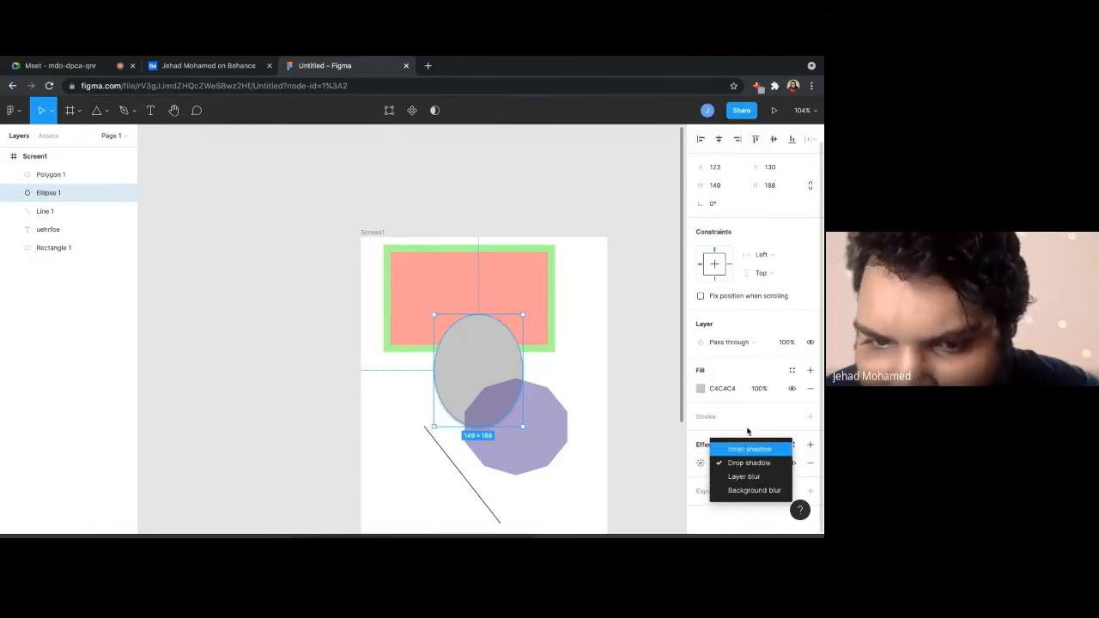
click(572, 378)
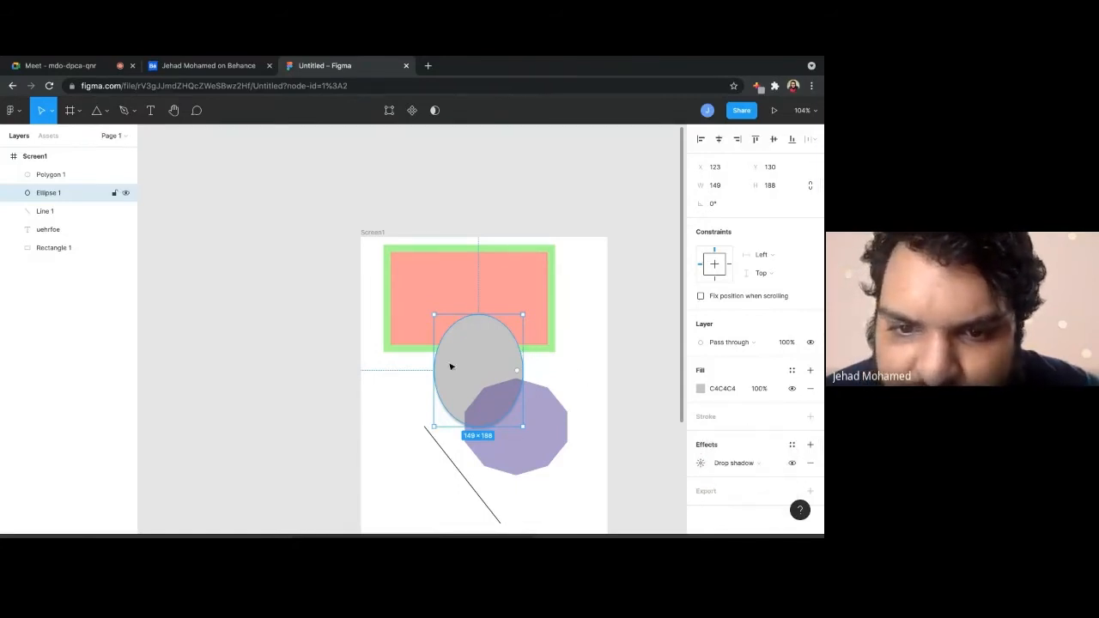
Move the ellipse to about X 49, Y 79 and change its fill to white FFFFFF
drag(451, 367, 407, 336)
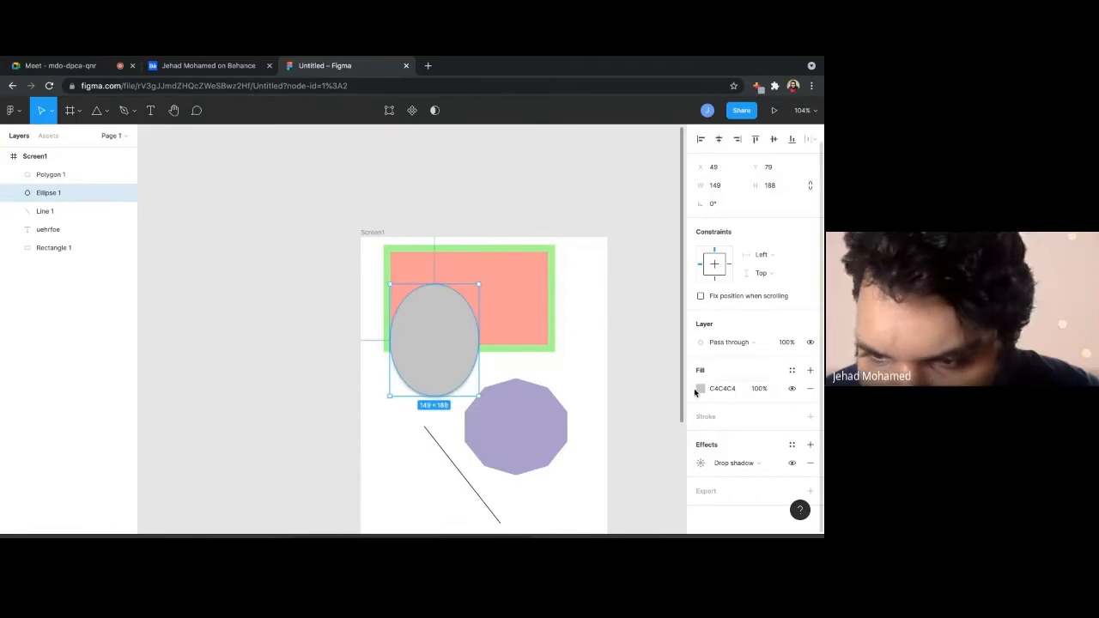
click(701, 390)
drag(624, 358, 545, 229)
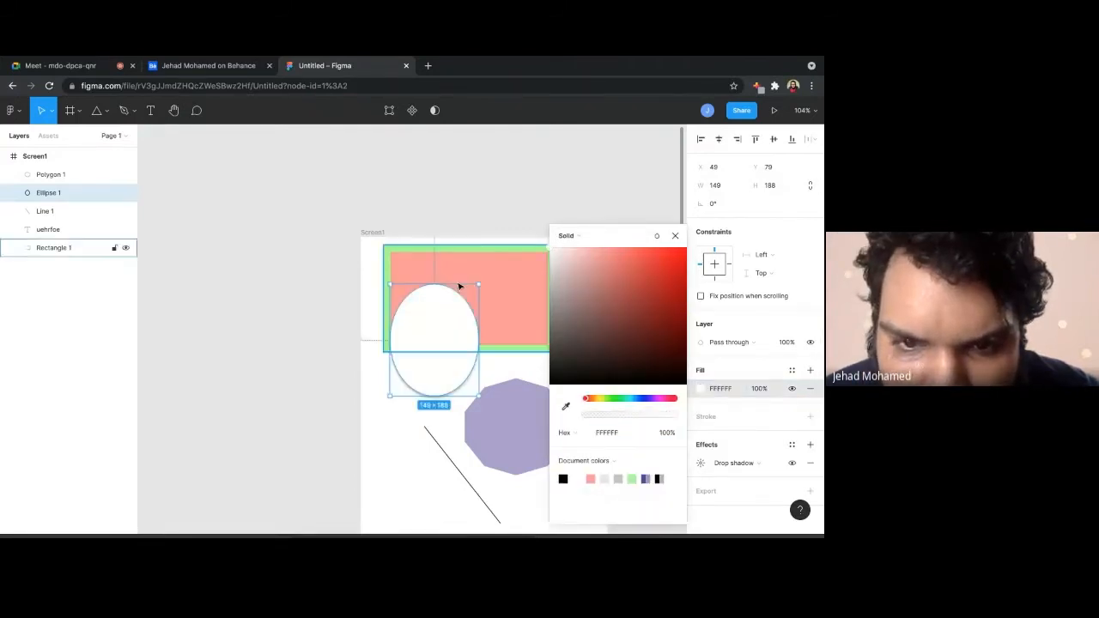
Widen the white ellipse to about 190 and move it to about X 182, Y 481, below the polygon
click(491, 367)
click(472, 363)
drag(474, 341, 503, 342)
click(523, 473)
scroll(523, 473, down, 4)
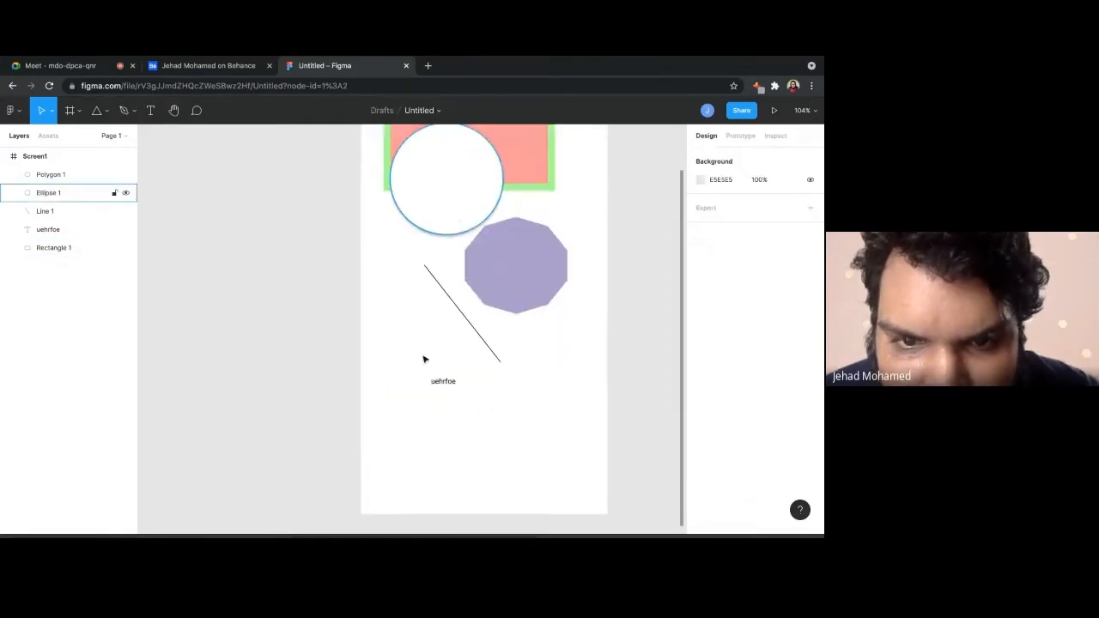
drag(464, 181, 543, 421)
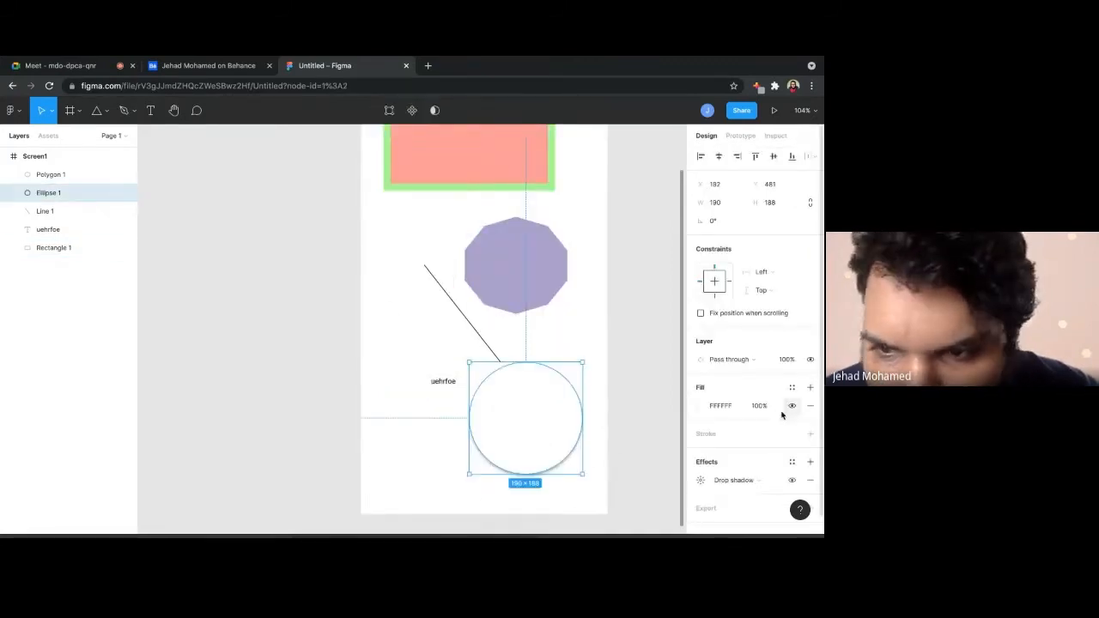
Change the ellipse's fill to the light pink FFA8A8 and clear the selection
click(700, 405)
click(607, 318)
drag(608, 321, 596, 227)
click(422, 456)
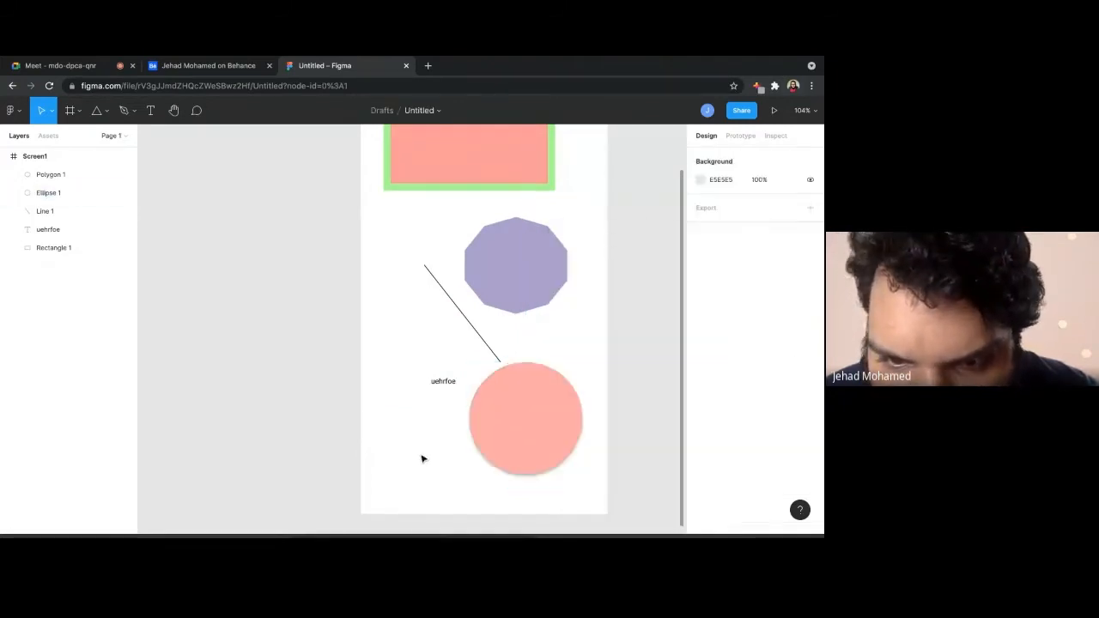
Shift the hue of the ellipse's fill to the light green A8FFB6
click(503, 437)
click(700, 406)
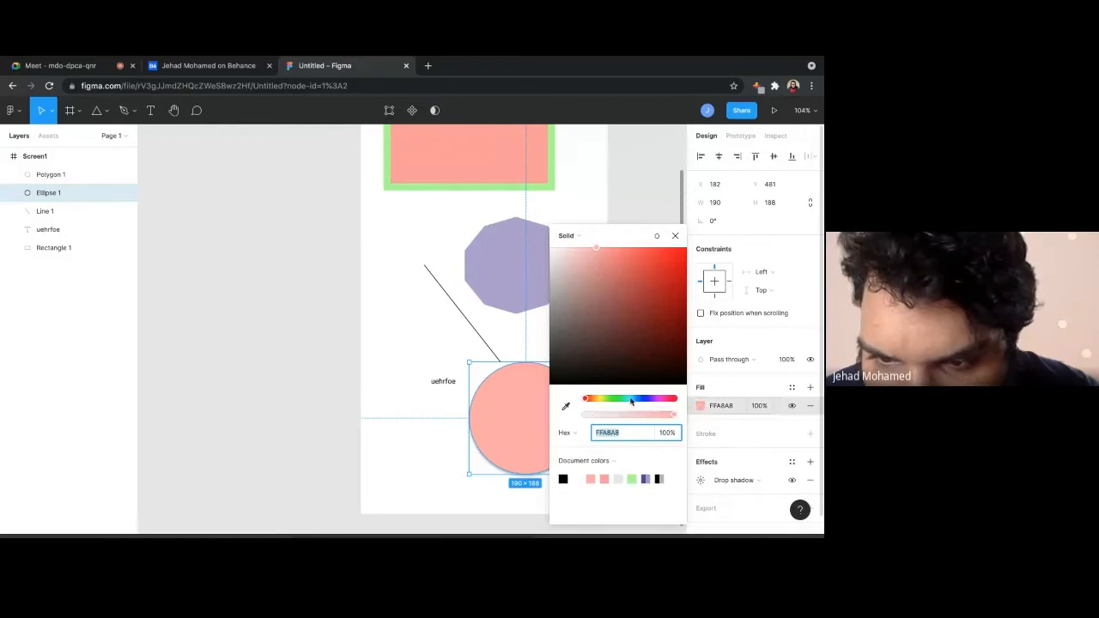
mouse_move(632, 401)
mouse_down()
mouse_move(643, 399)
mouse_move(617, 395)
mouse_up()
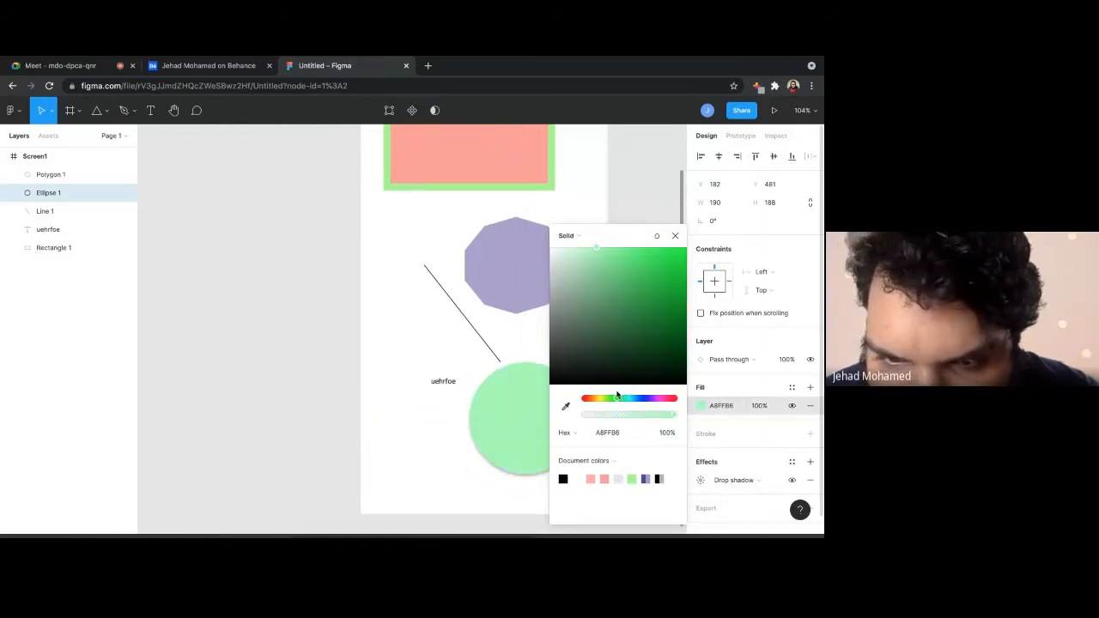
Change the colour of the green ellipse's drop shadow to A8FFB6, matching its fill
click(466, 441)
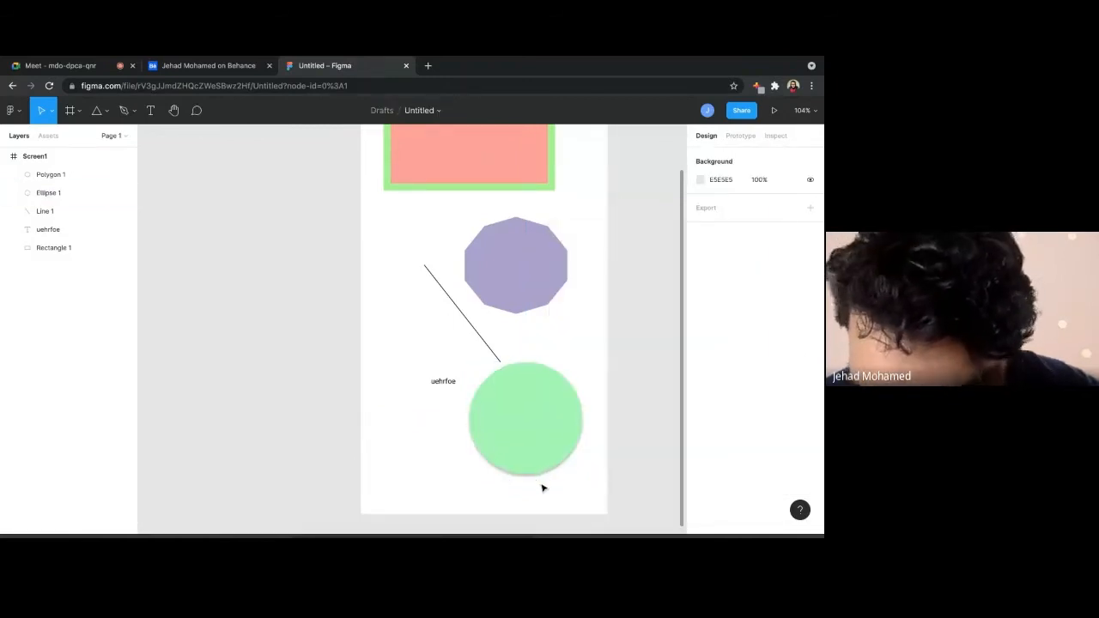
scroll(541, 488, up, 5)
click(520, 433)
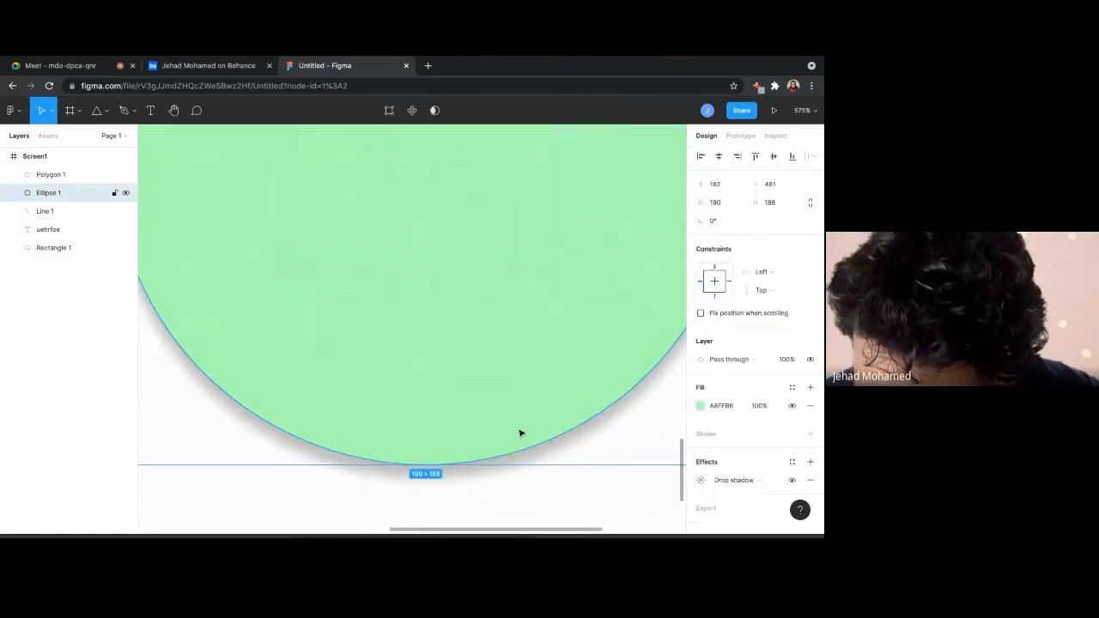
click(743, 486)
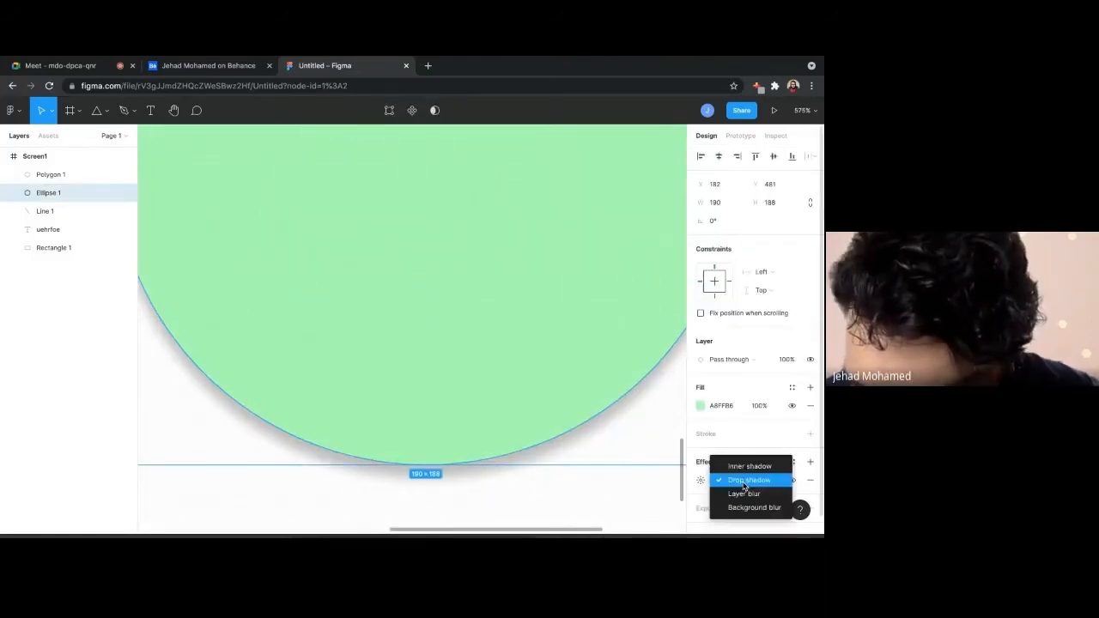
click(740, 484)
click(707, 482)
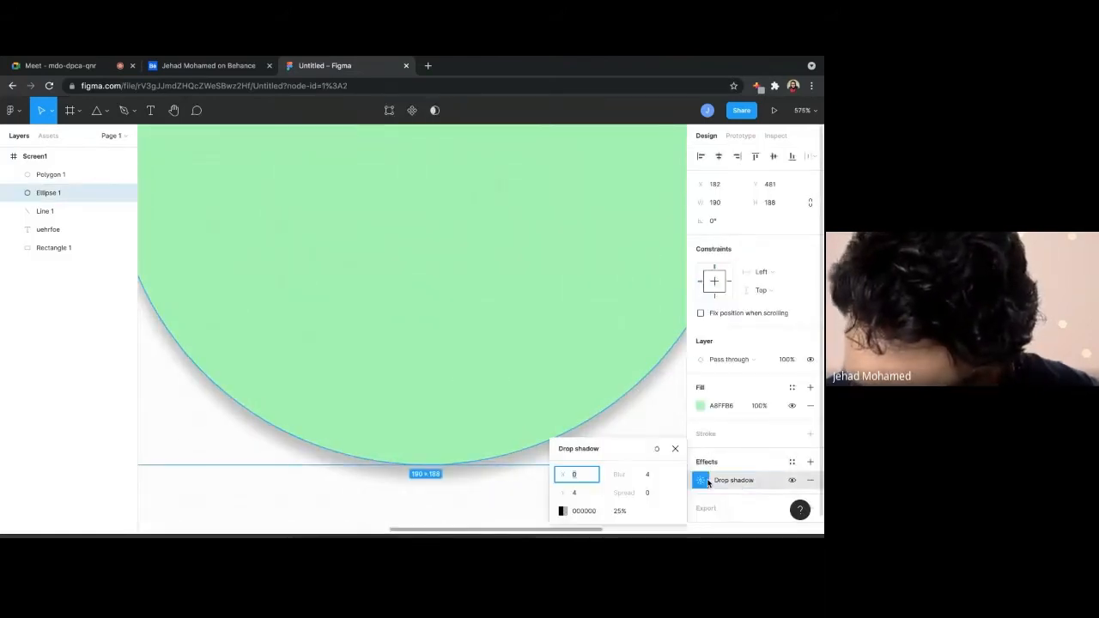
click(563, 511)
drag(447, 337, 474, 279)
click(485, 479)
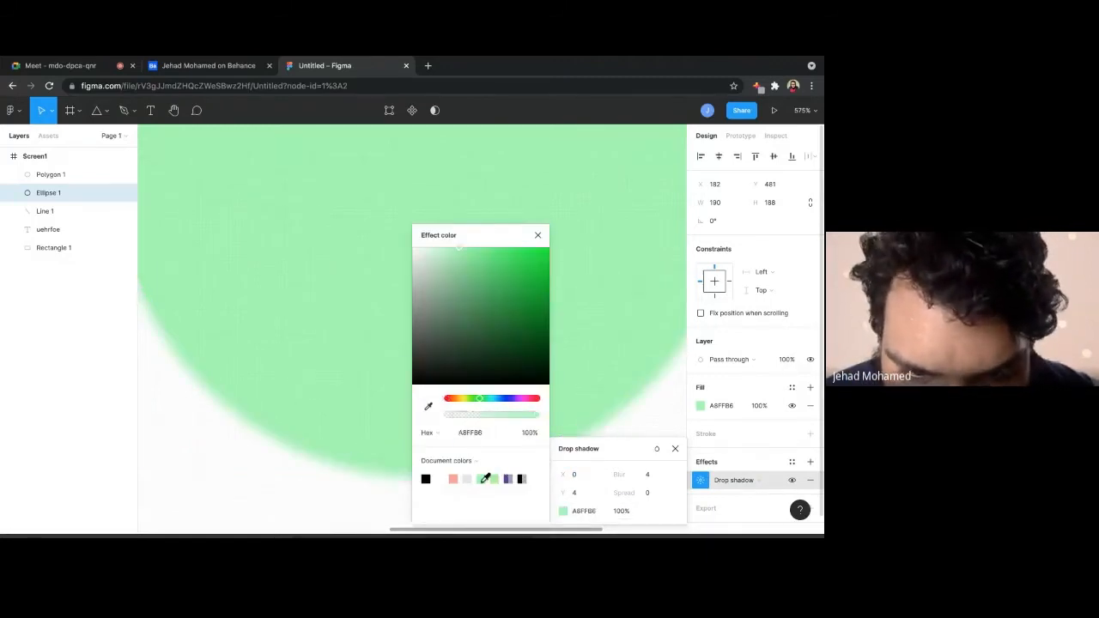
Lower the opacity of the ellipse's drop shadow colour to 18% and clear the selection
drag(496, 410, 464, 418)
scroll(216, 444, down, 6)
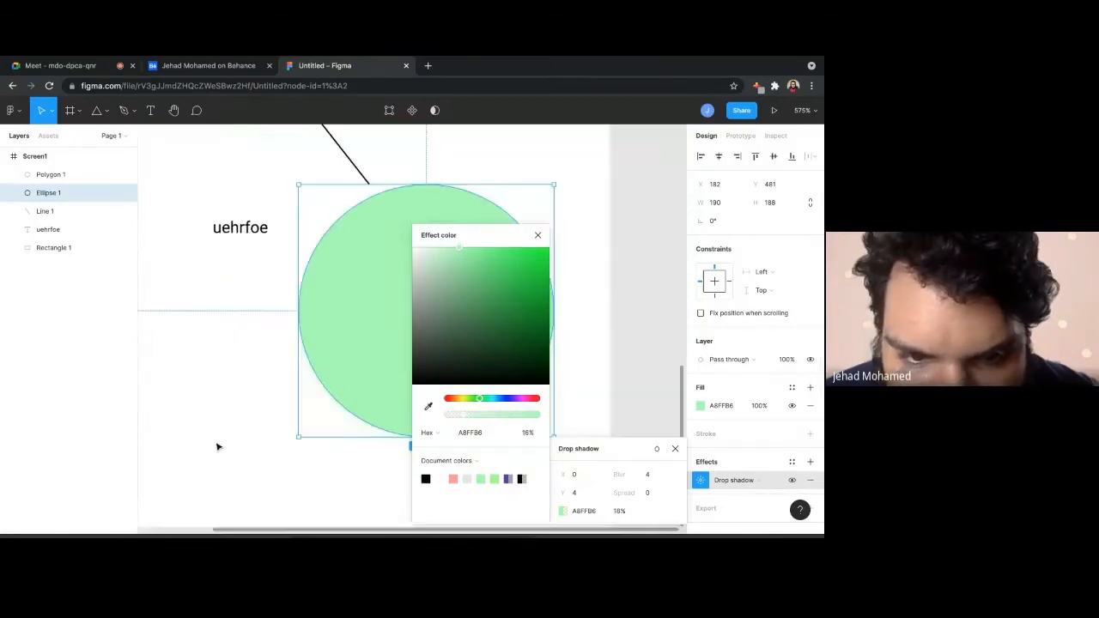
click(223, 451)
scroll(269, 489, up, 4)
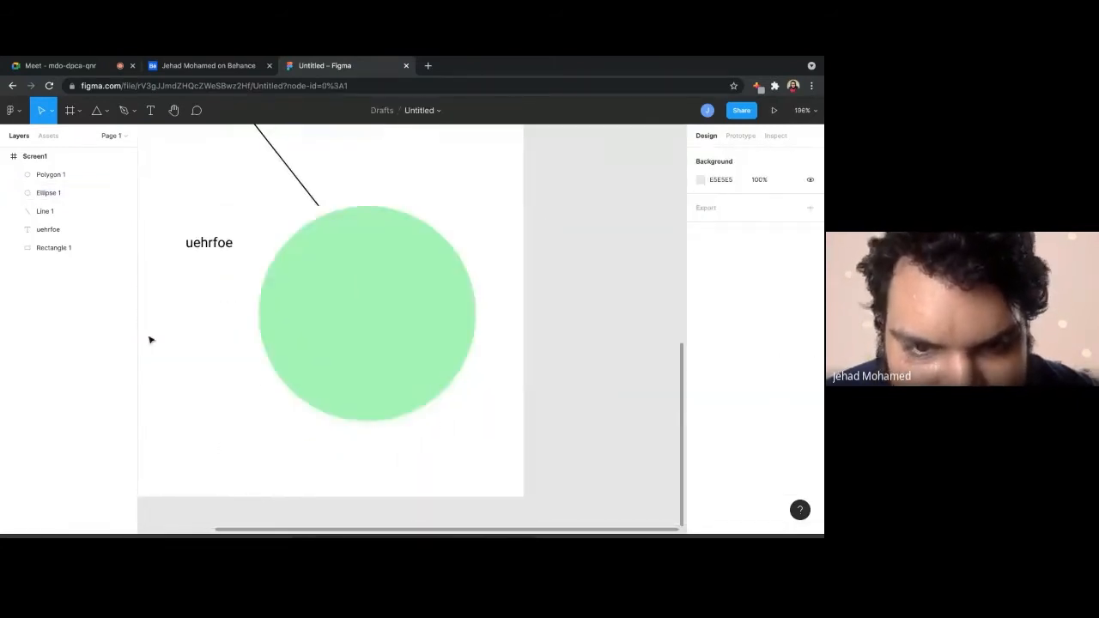
Review the effect types offered for the green ellipse and inspect its edge up close
click(431, 353)
scroll(743, 484, down, 1)
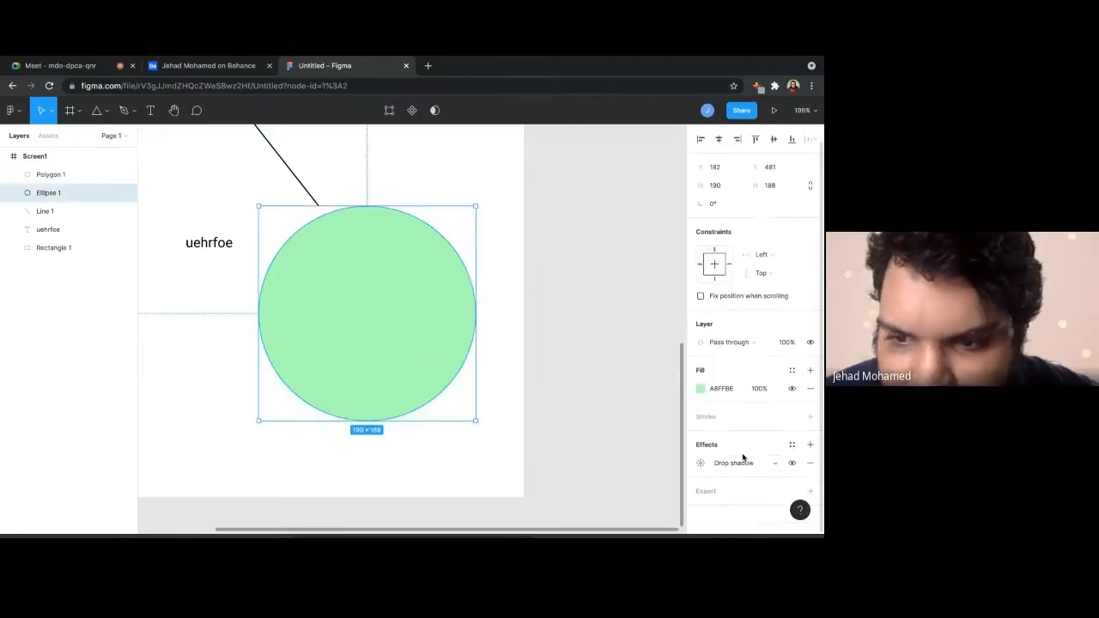
click(736, 468)
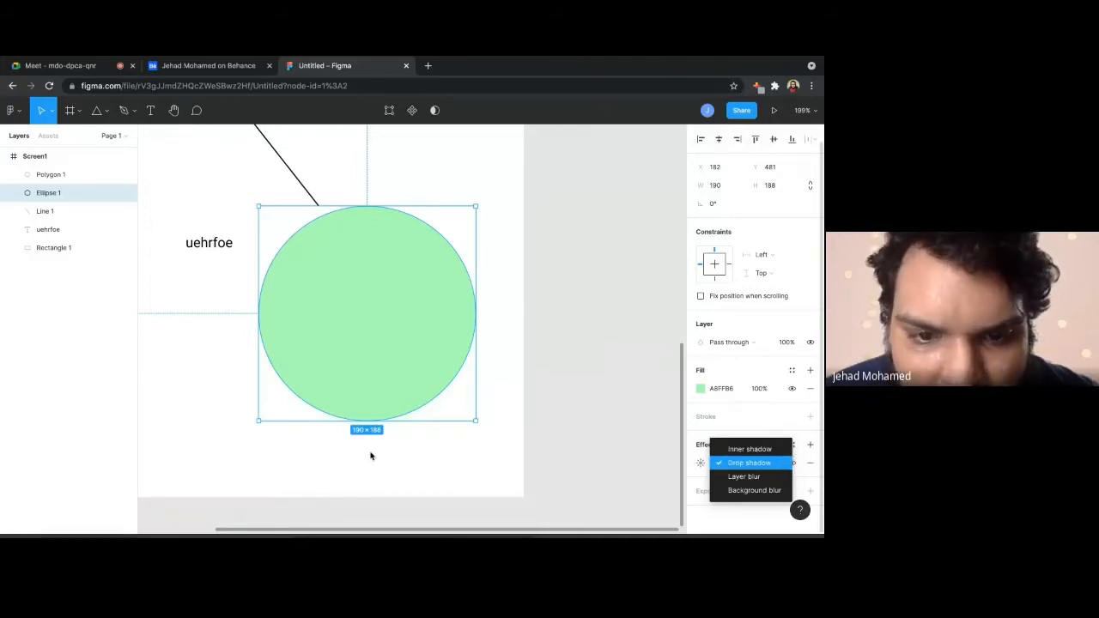
scroll(371, 456, up, 5)
scroll(430, 404, down, 4)
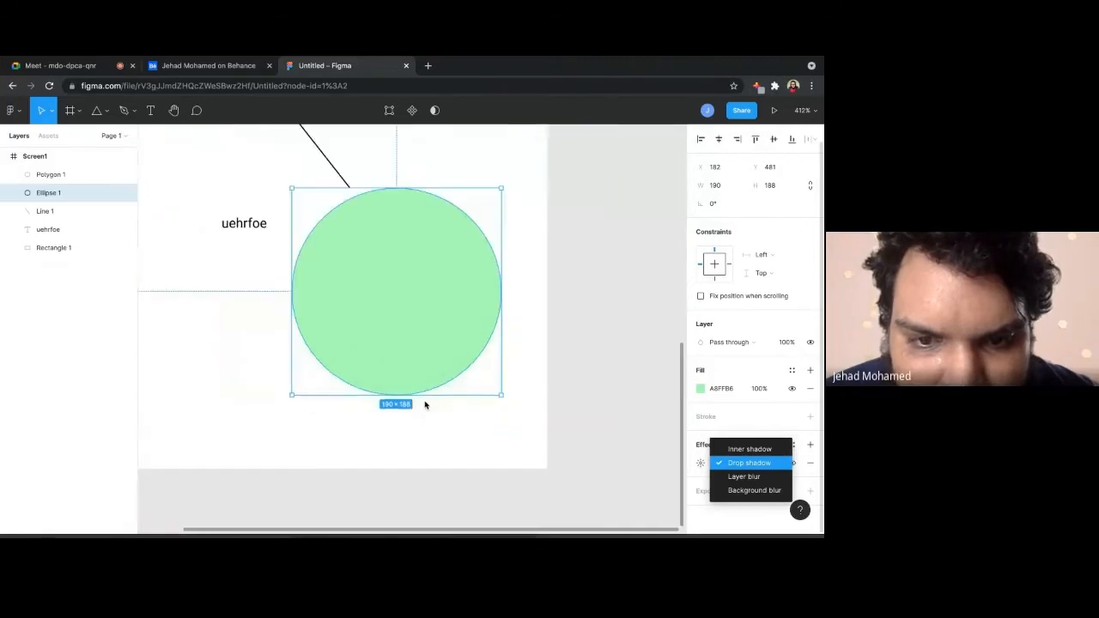
key(Escape)
scroll(479, 444, down, 3)
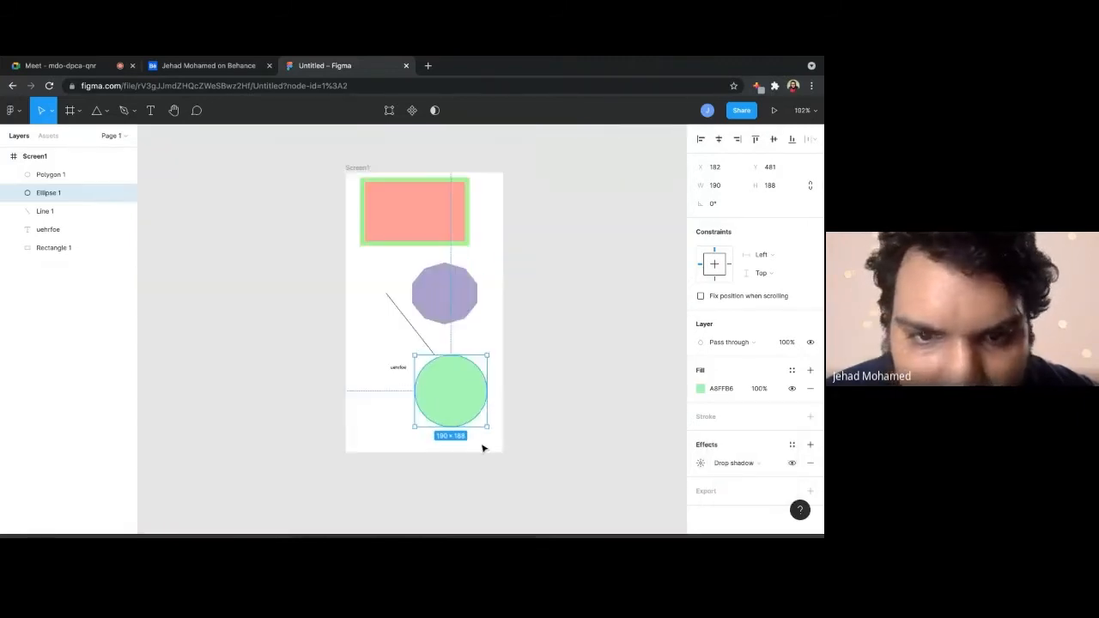
Turn the diagonal line into a dashed stroke with a dash value of 10 and clear the selection
click(416, 329)
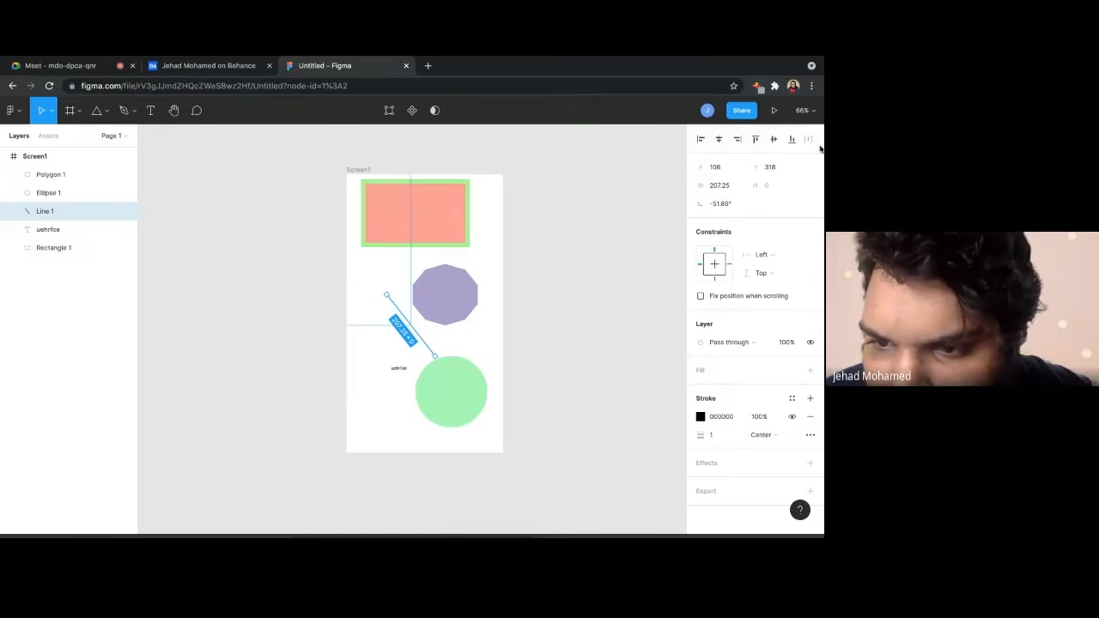
click(808, 437)
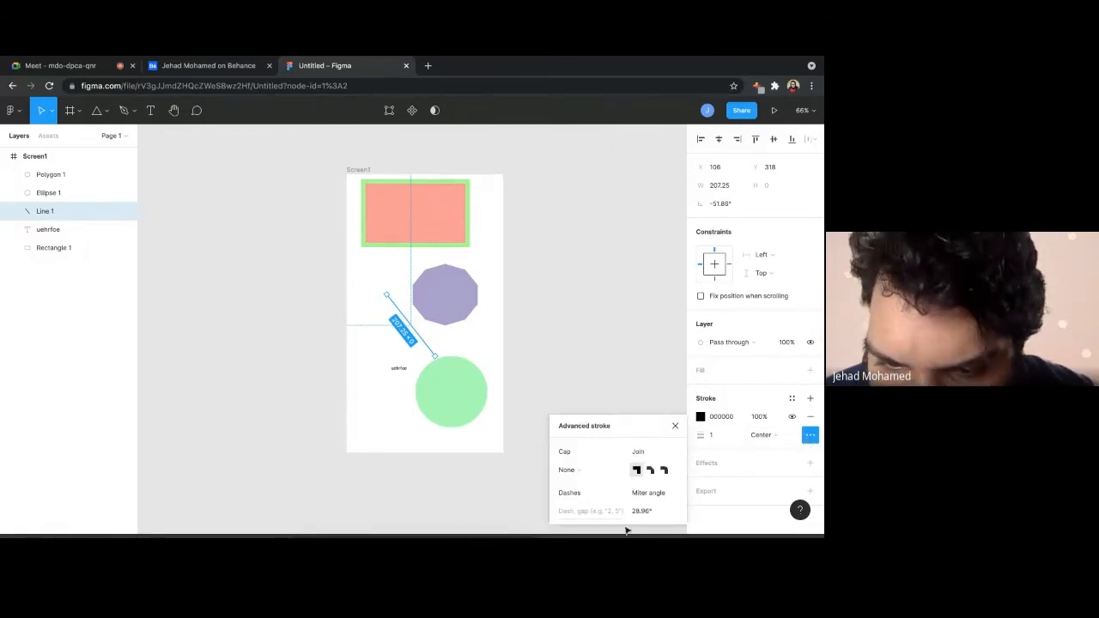
click(573, 512)
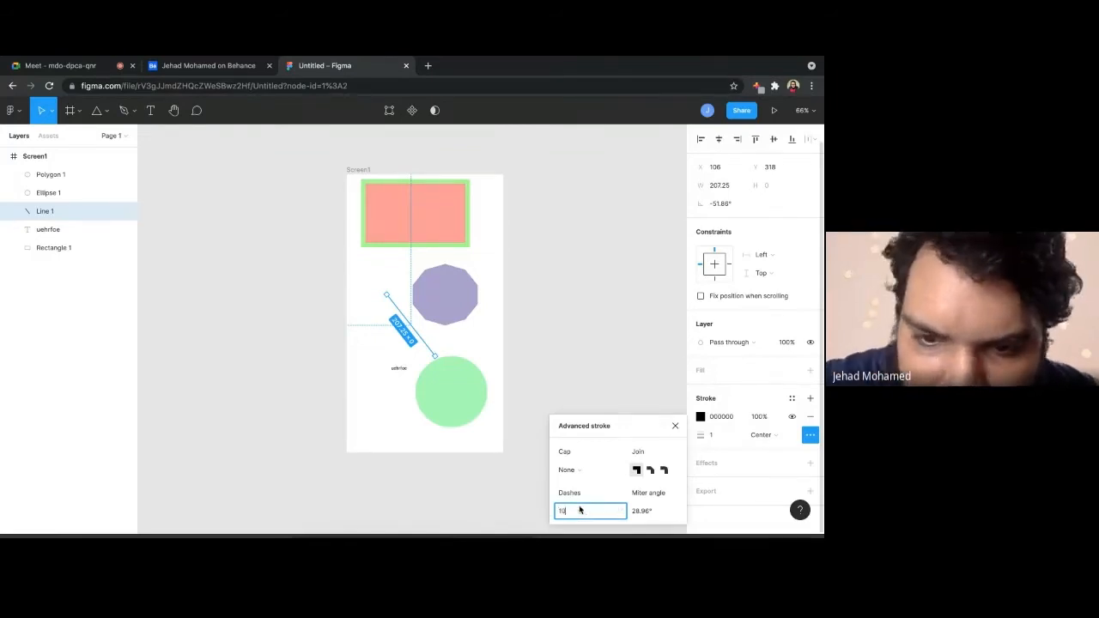
text(10)
key(Return)
click(538, 292)
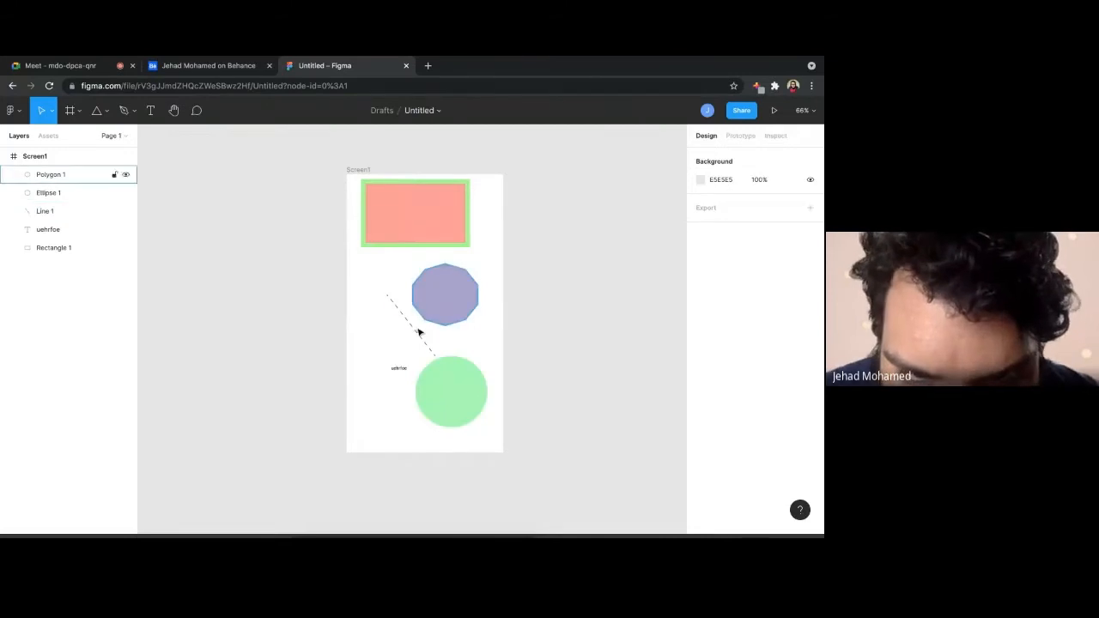
Move the dashed line up and to the left, away from the polygon and the ellipse
drag(418, 334, 394, 310)
click(366, 331)
scroll(382, 319, up, 1)
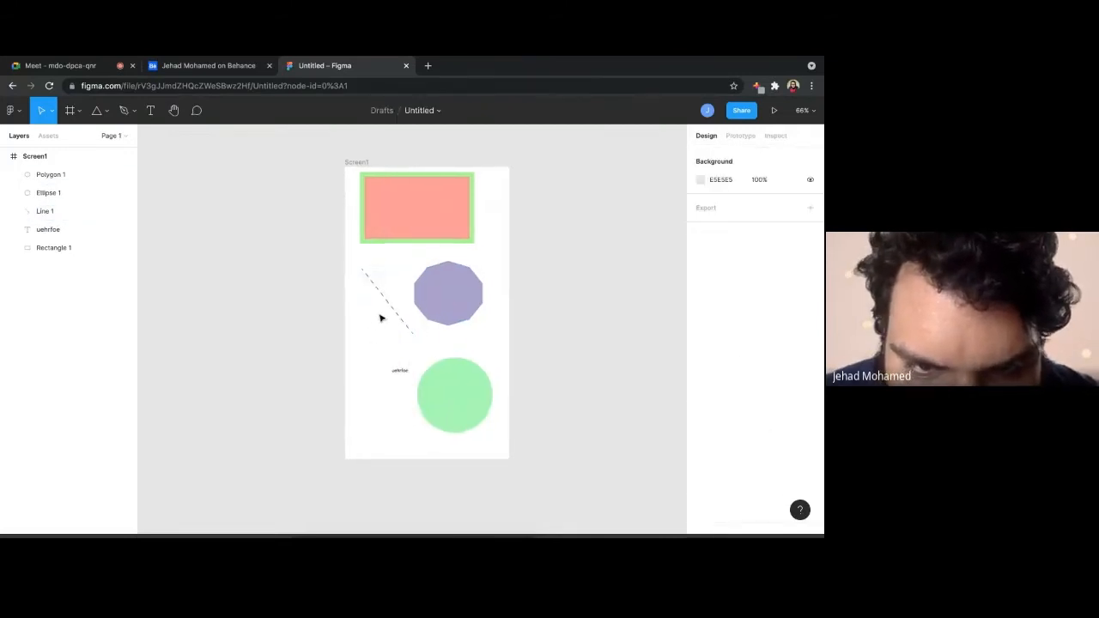
scroll(382, 319, up, 5)
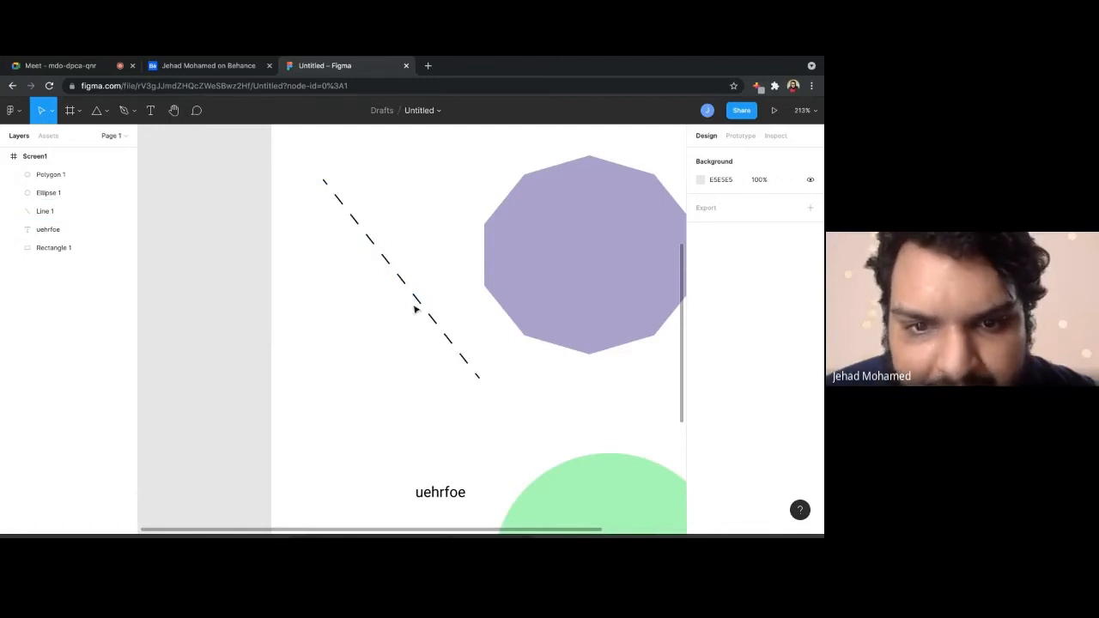
Move the text "uehrfoe" to about X 78, Y 416, just below the dashed line
scroll(506, 358, down, 7)
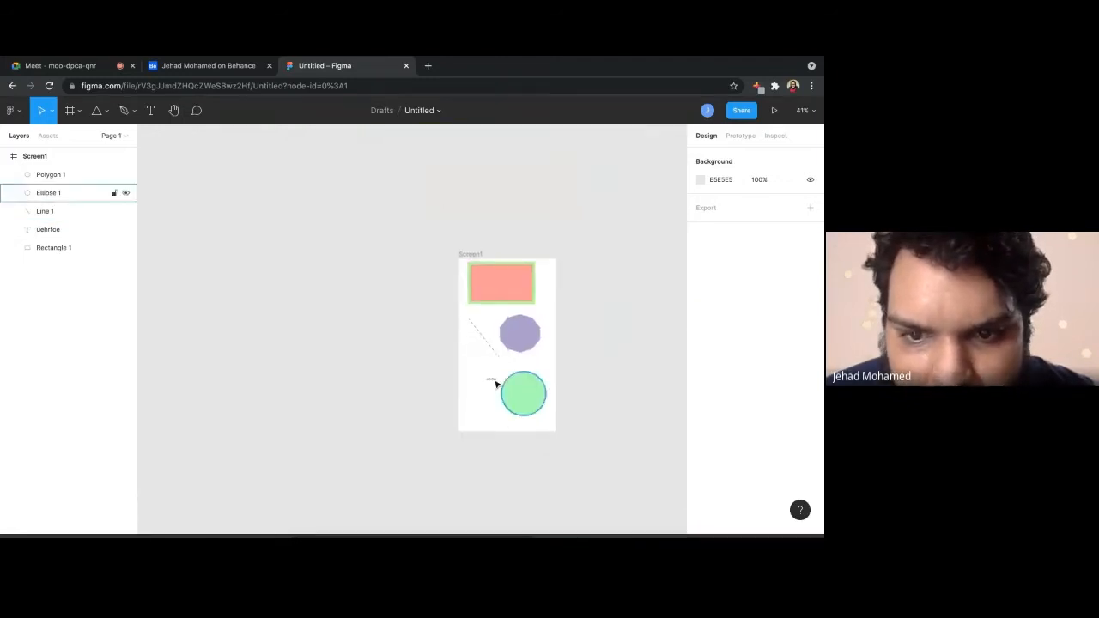
click(493, 382)
scroll(494, 382, up, 6)
drag(492, 386, 455, 297)
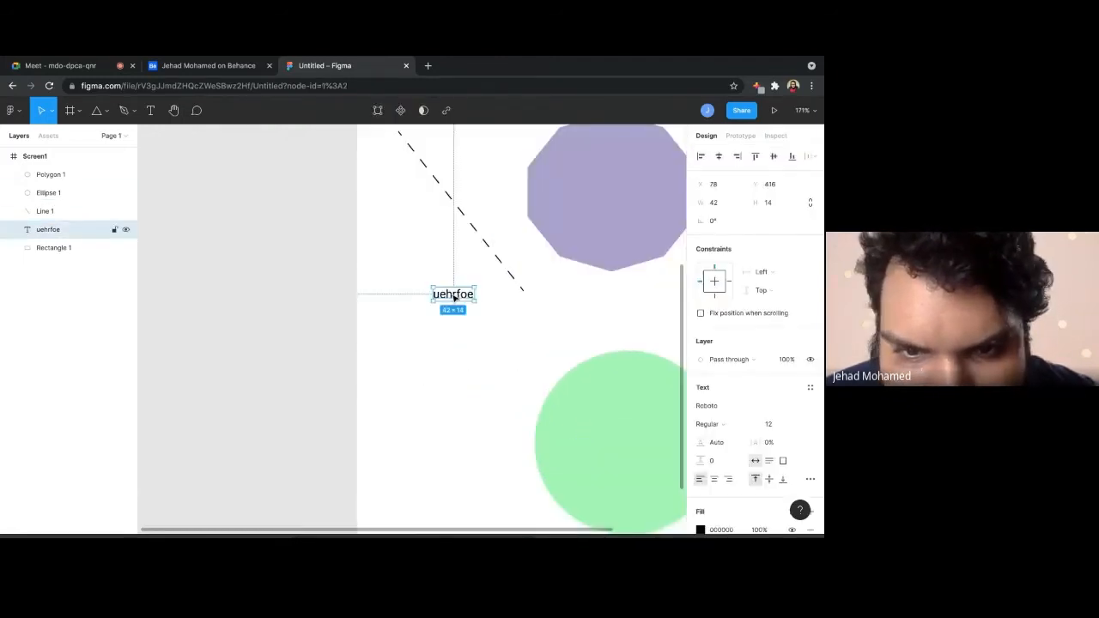
Set the text's font to Racing Sans One and its font size to 48
scroll(761, 459, down, 2)
scroll(750, 450, up, 2)
scroll(741, 425, down, 2)
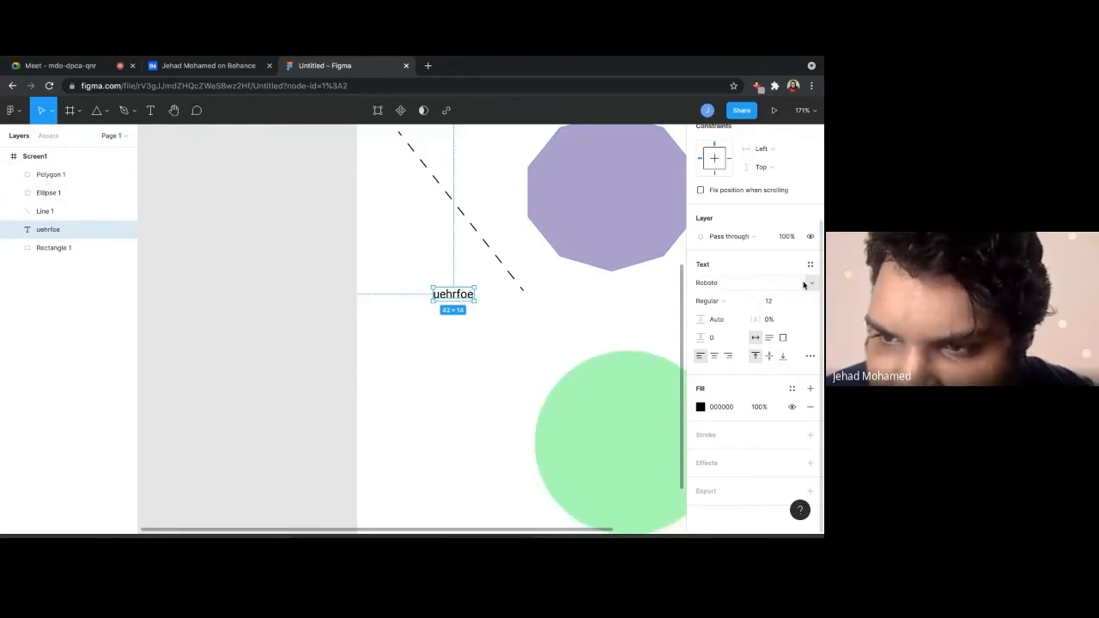
click(807, 285)
scroll(745, 254, up, 5)
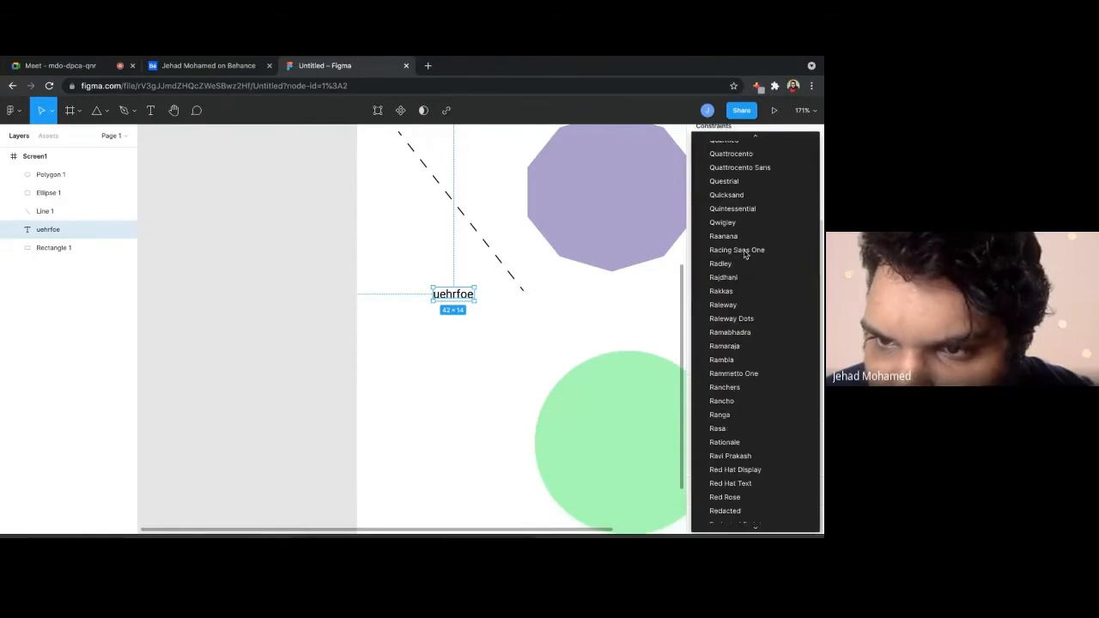
scroll(745, 254, up, 2)
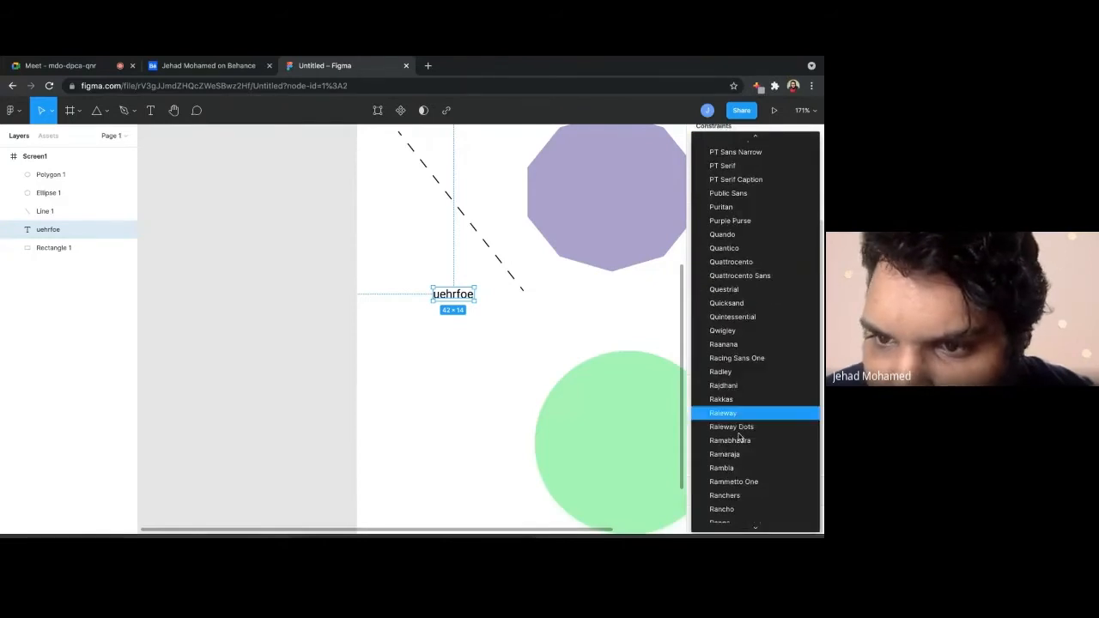
click(741, 359)
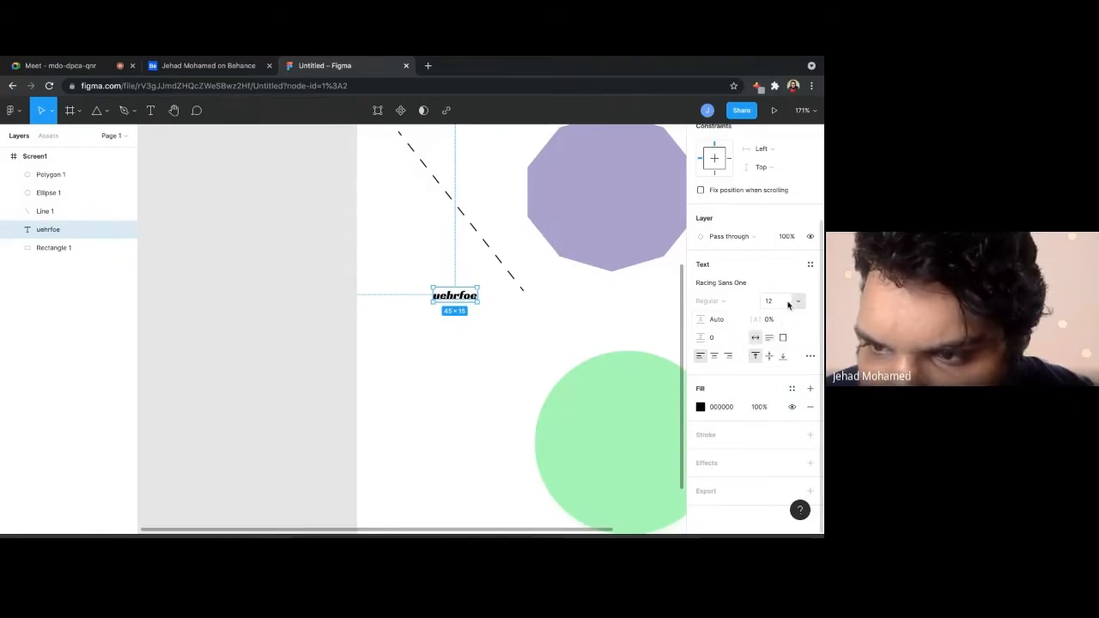
click(786, 300)
click(782, 383)
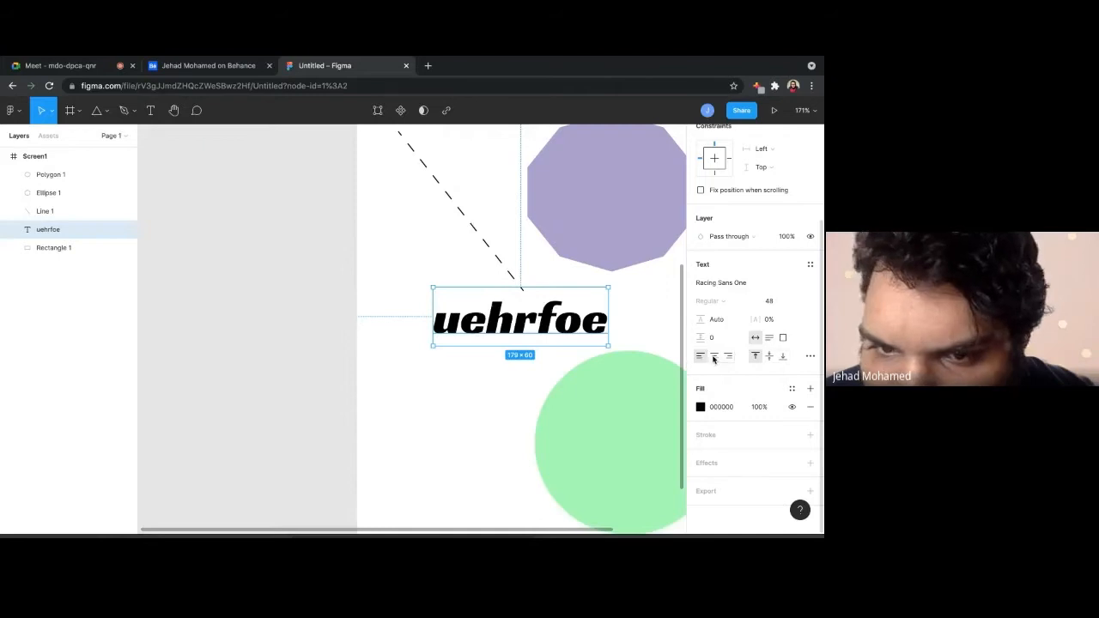
Widen the text box to about 248 and centre-align the text inside it
click(729, 355)
drag(609, 316, 678, 317)
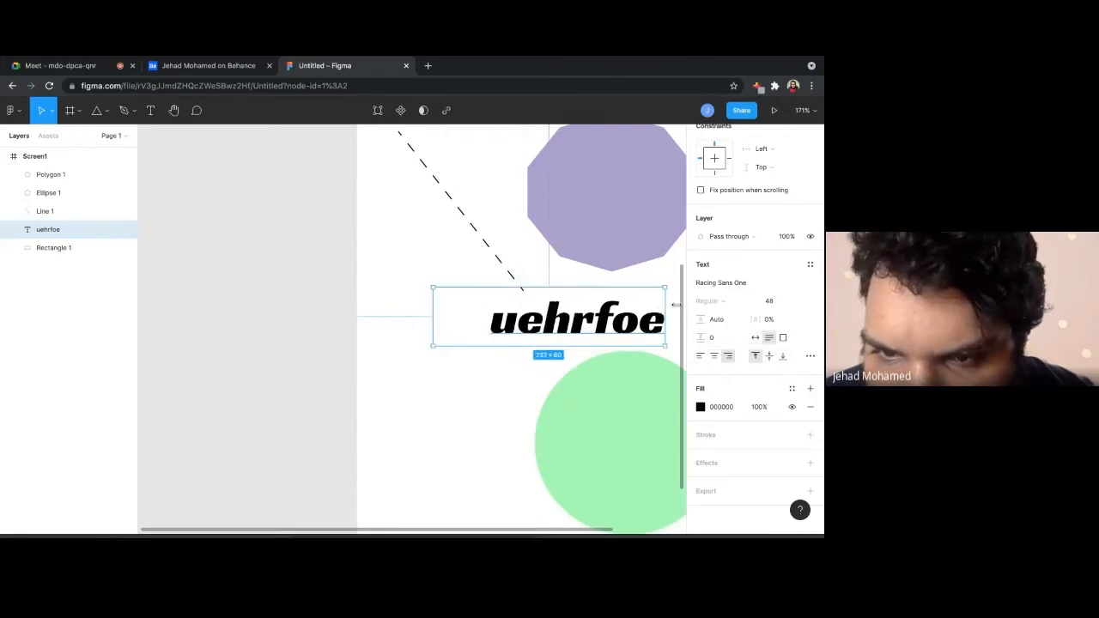
click(719, 358)
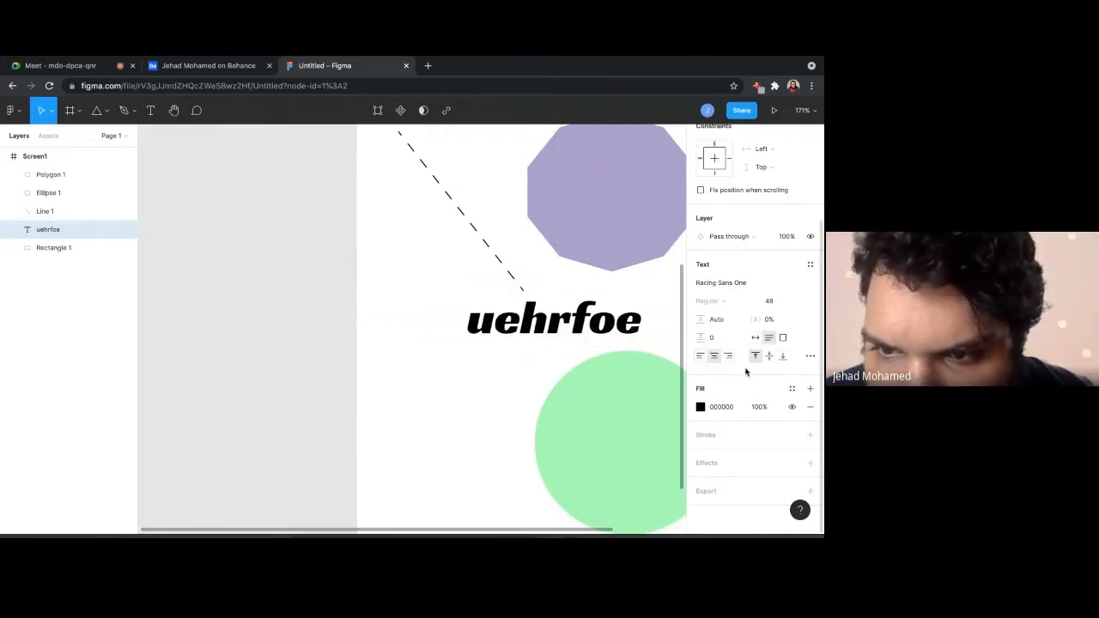
Preview the letter case and list style options in the text's type details
click(809, 355)
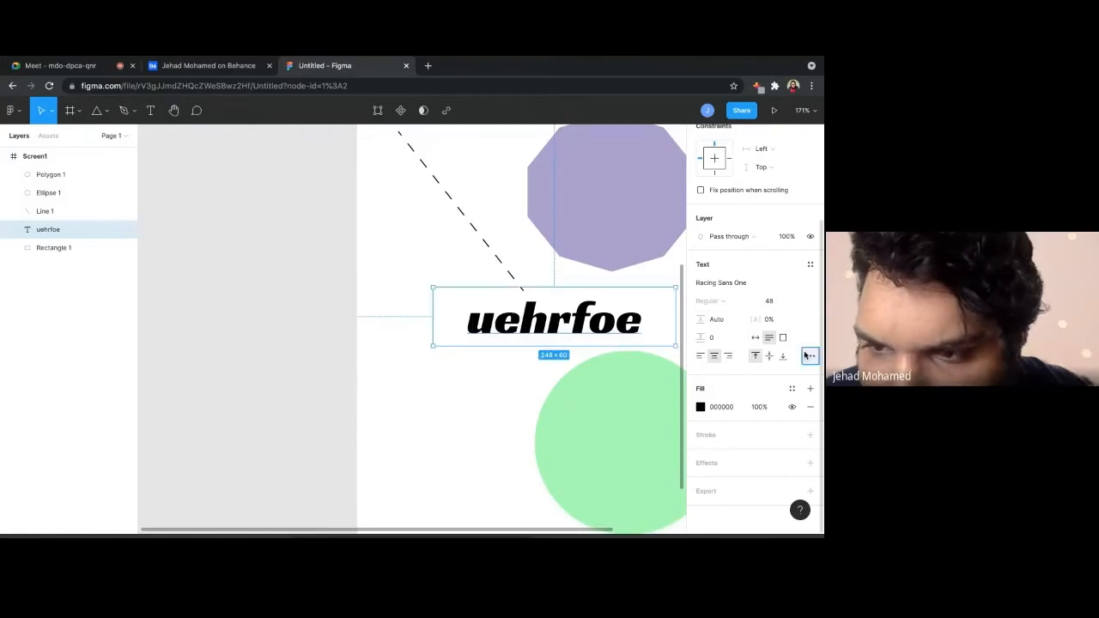
scroll(605, 395, down, 3)
scroll(618, 410, up, 3)
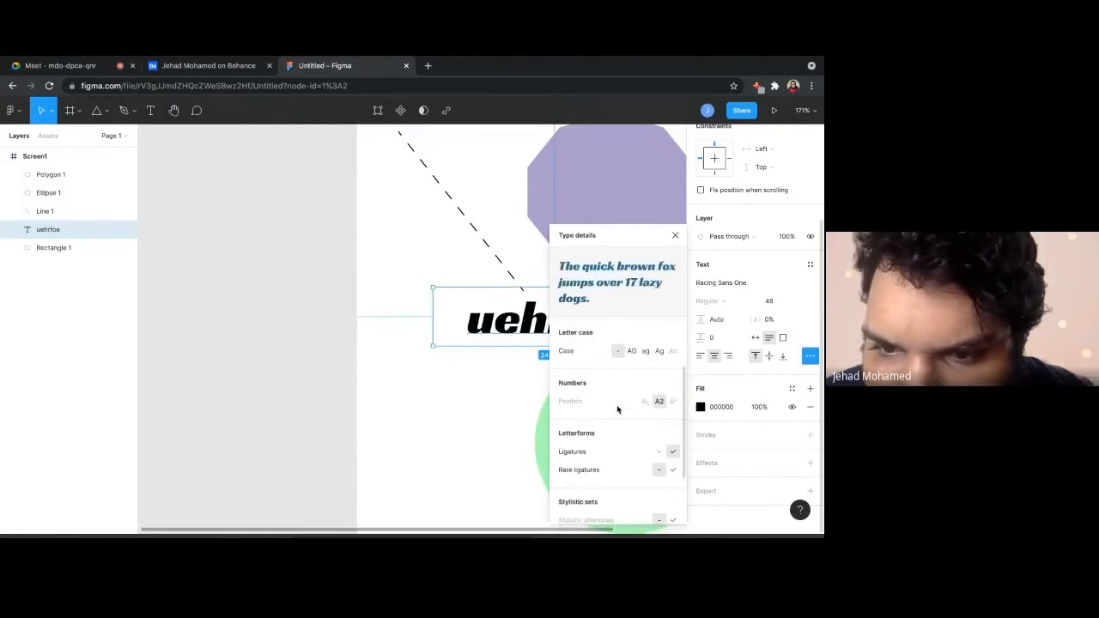
click(633, 352)
click(645, 352)
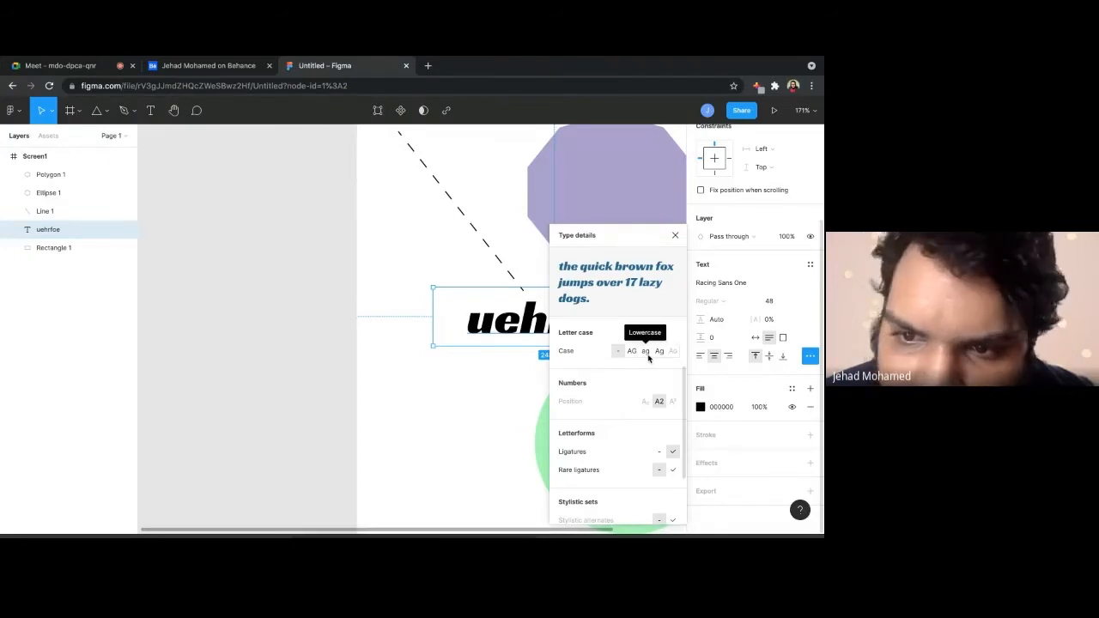
click(659, 352)
scroll(662, 359, up, 3)
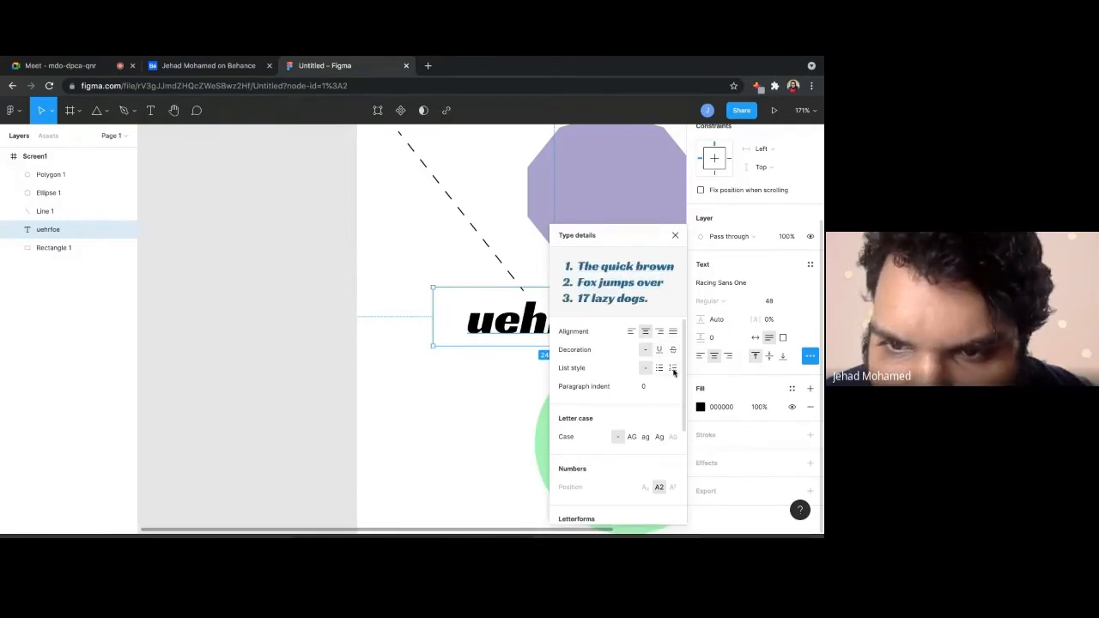
click(506, 404)
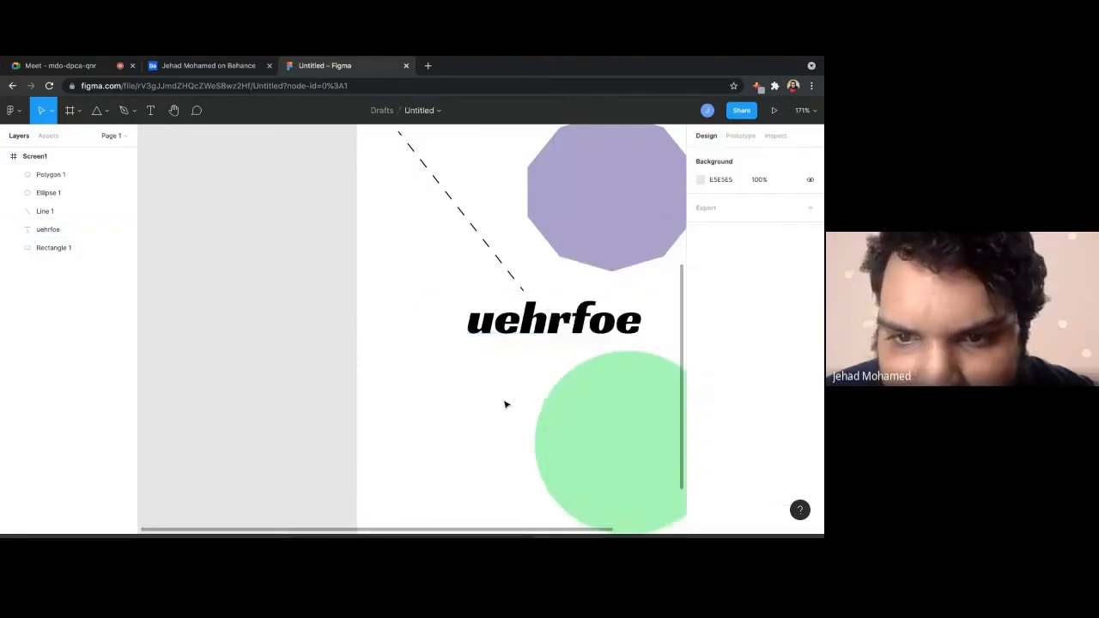
Move the text to about X -18, Y 442 and change its fill from black to a medium purple
scroll(505, 404, down, 5)
drag(517, 367, 477, 375)
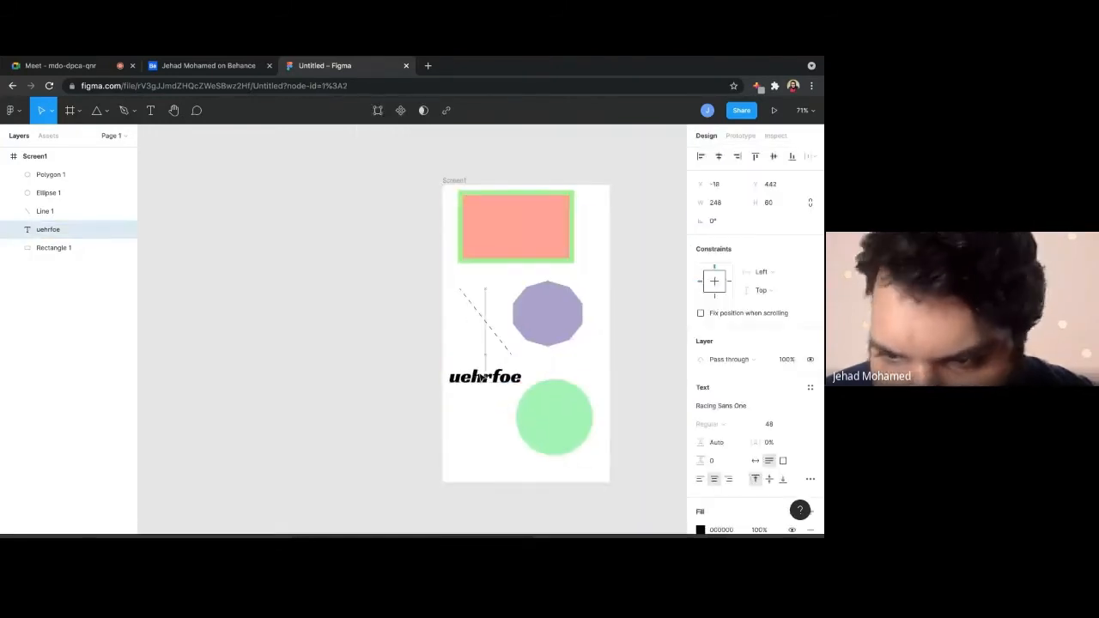
scroll(712, 424, down, 3)
click(700, 407)
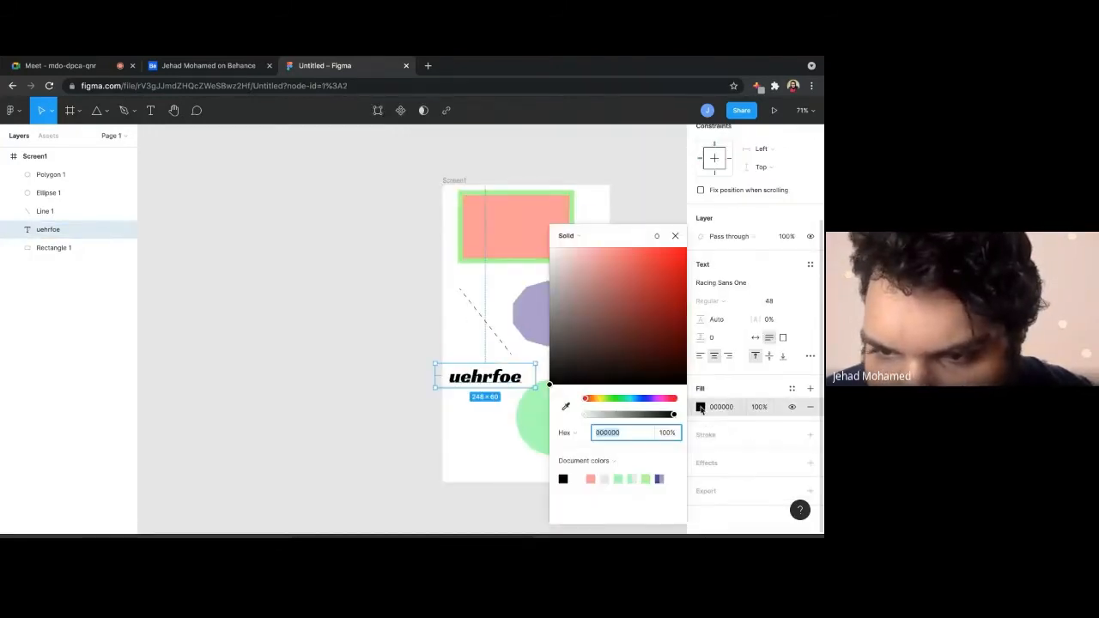
click(650, 399)
drag(641, 370, 623, 277)
click(441, 349)
scroll(493, 376, up, 5)
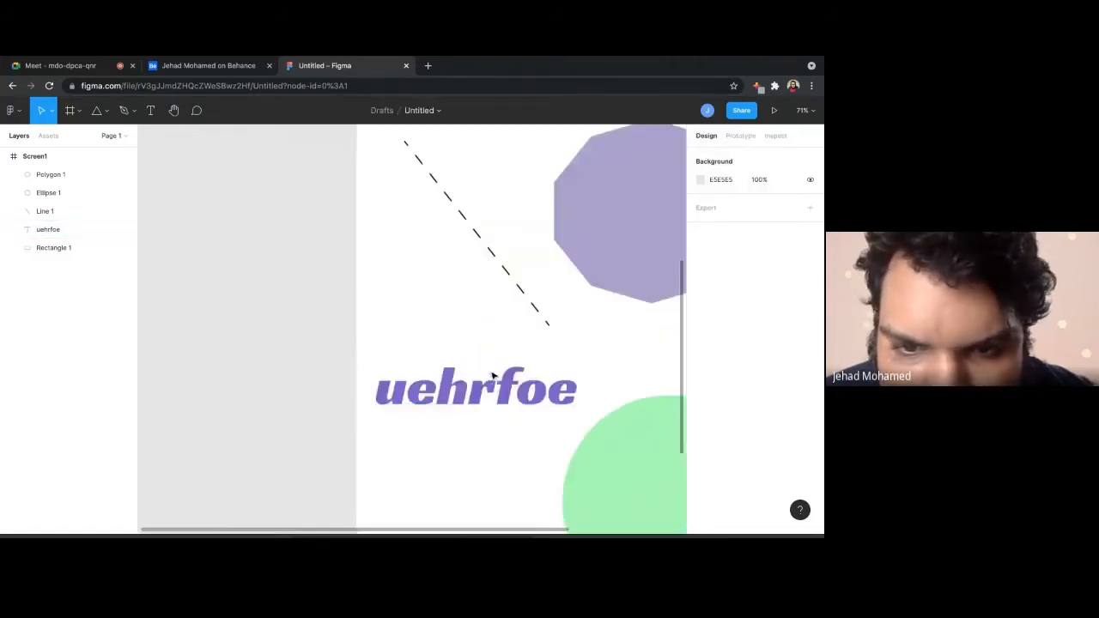
scroll(491, 396, down, 7)
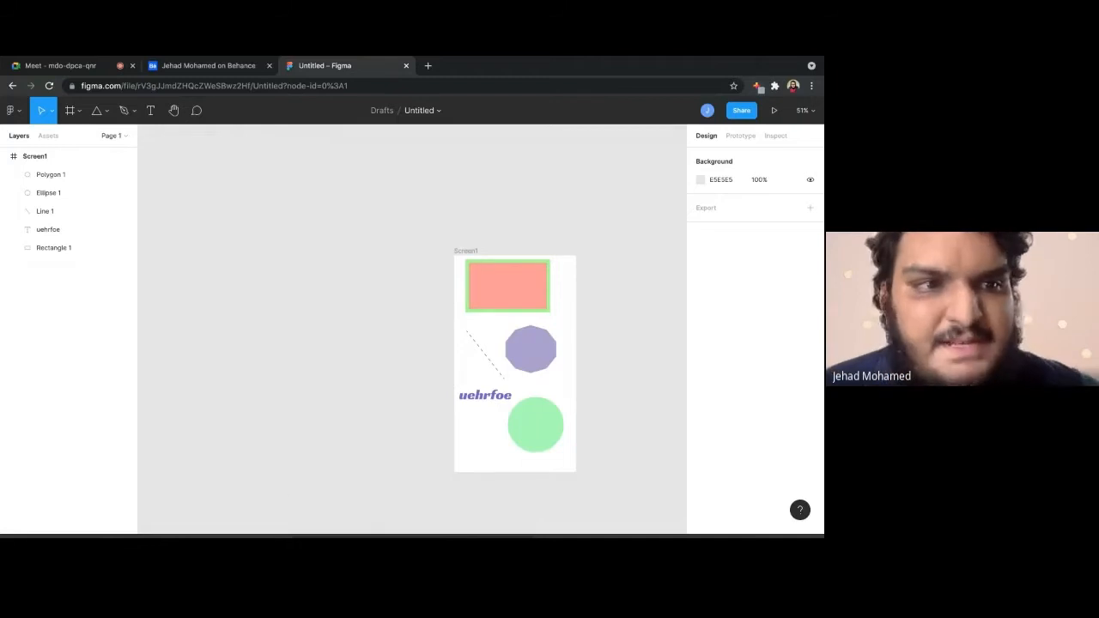
drag(413, 267, 608, 464)
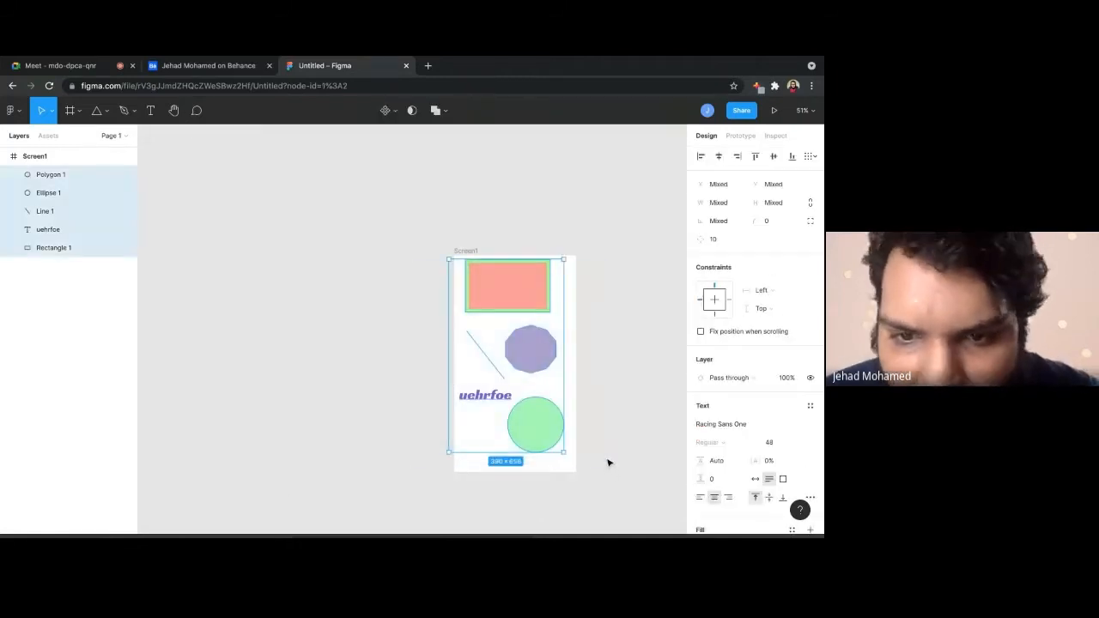
click(108, 112)
click(134, 112)
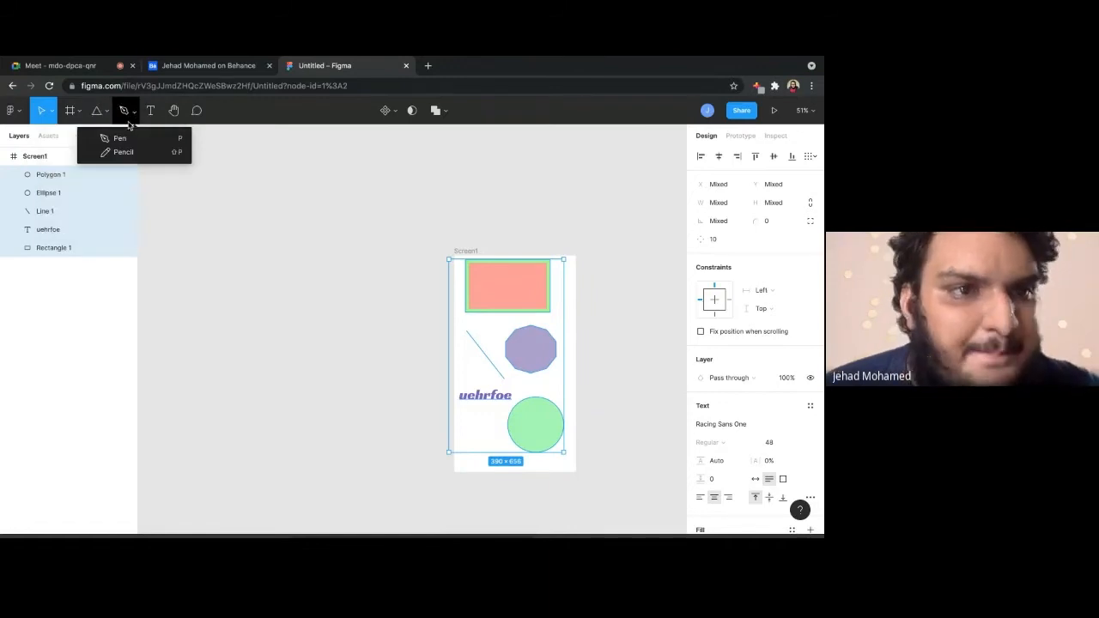
click(237, 214)
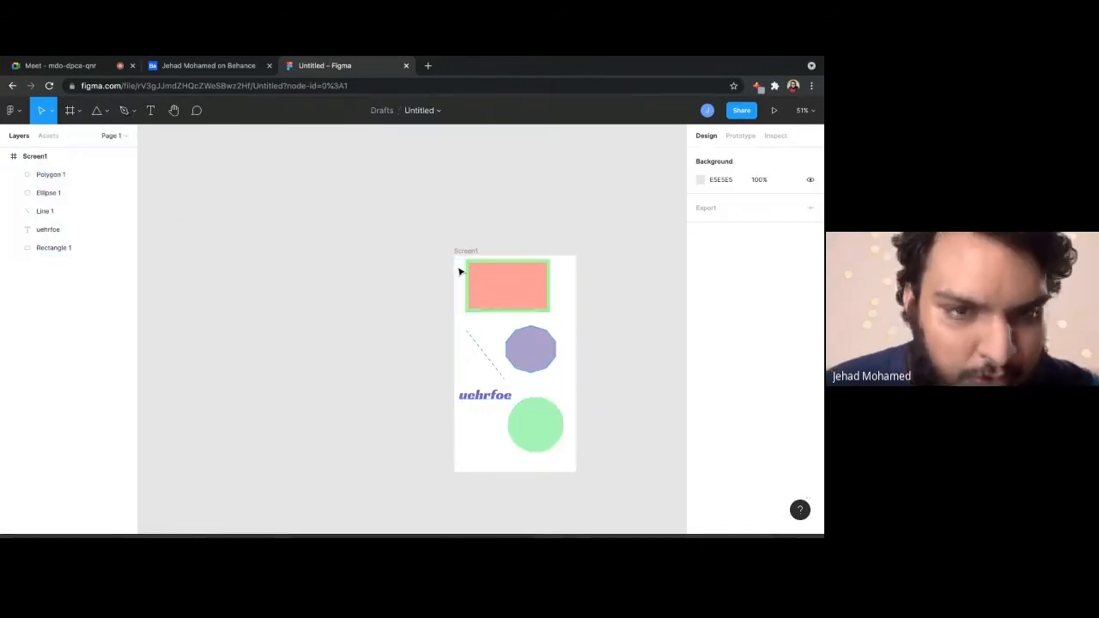
Begin a Pen tool path of straight segments below the rectangle, running from above the dashed line to above the polygon
click(123, 110)
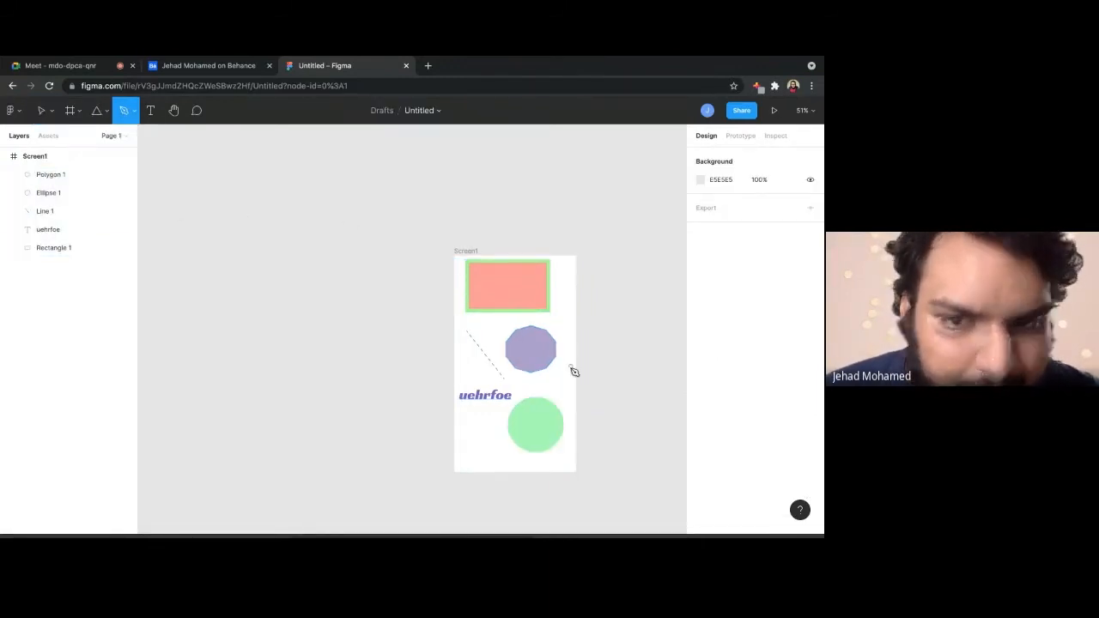
scroll(495, 355, up, 5)
scroll(488, 327, down, 2)
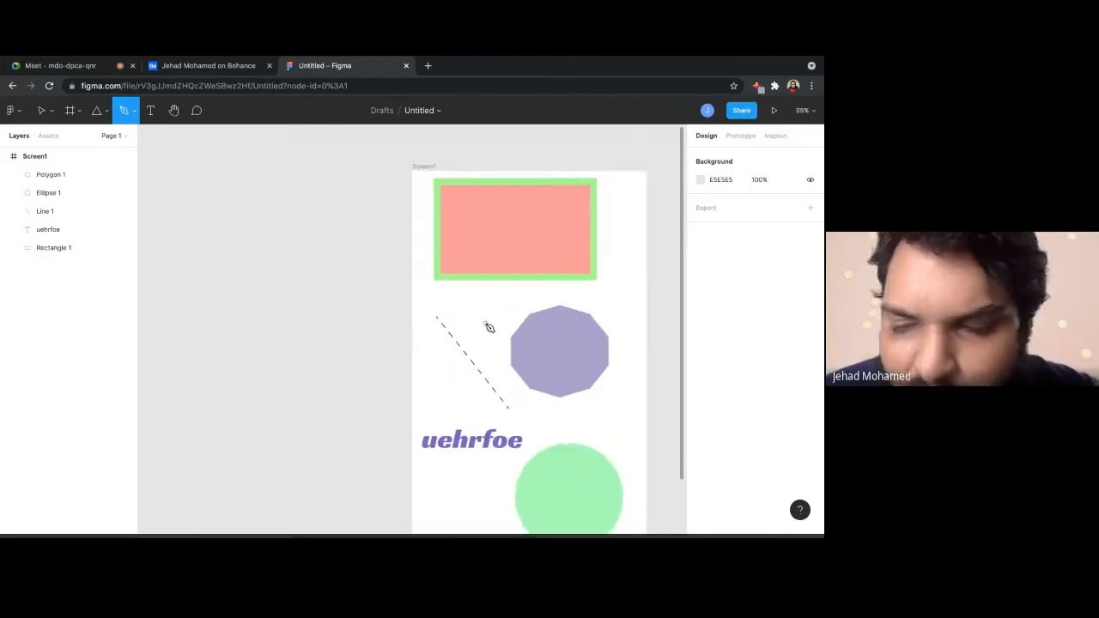
scroll(472, 316, up, 2)
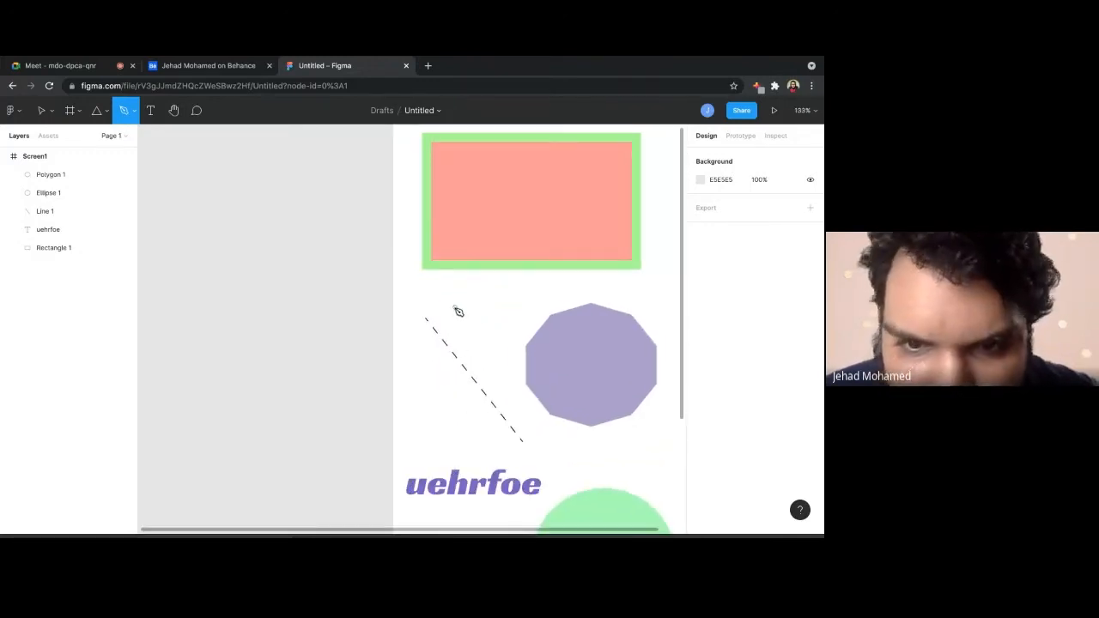
click(454, 306)
click(476, 297)
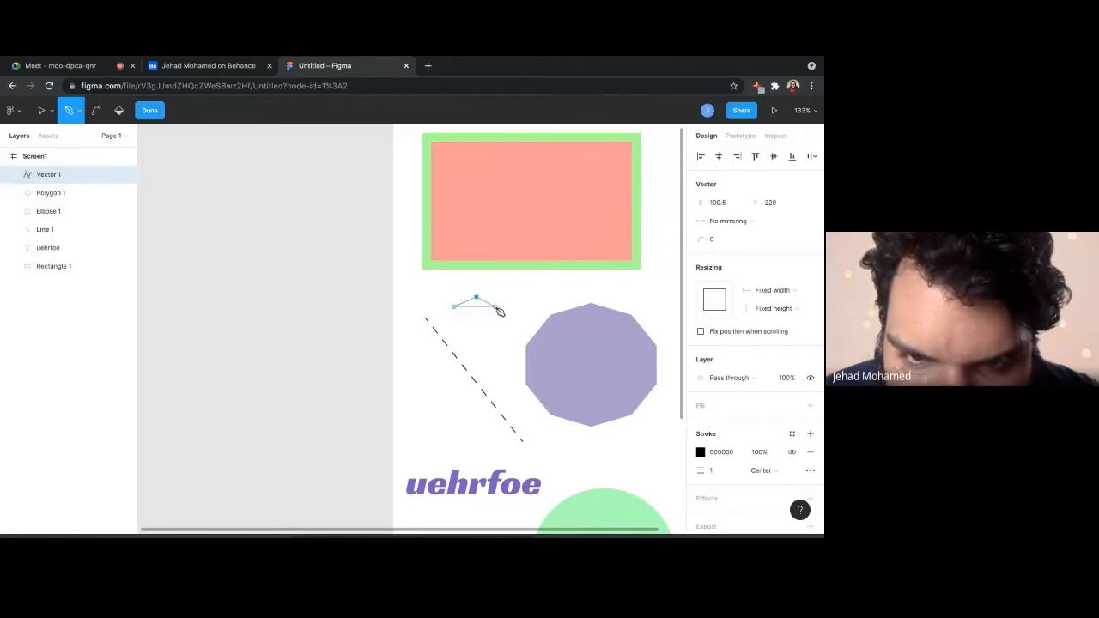
click(496, 306)
click(497, 350)
click(523, 370)
click(552, 292)
click(613, 292)
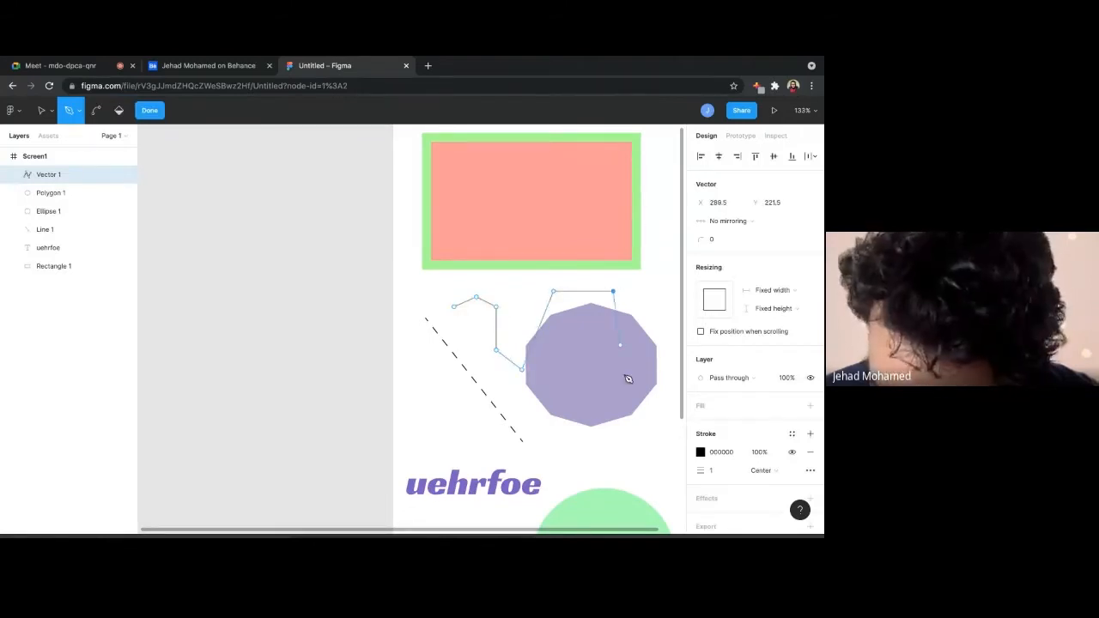
Continue the path across the polygon, curve its last segments around the dashed line's upper end and close it at about 277 × 220
click(624, 375)
click(604, 458)
click(507, 399)
click(469, 386)
drag(462, 322, 413, 297)
click(451, 308)
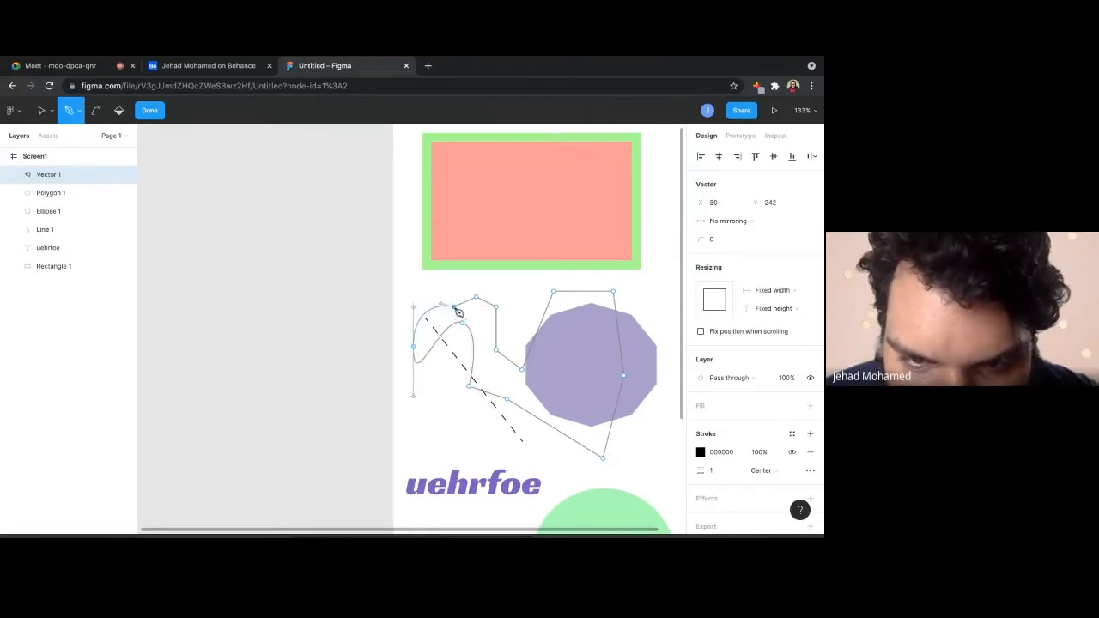
key(Escape)
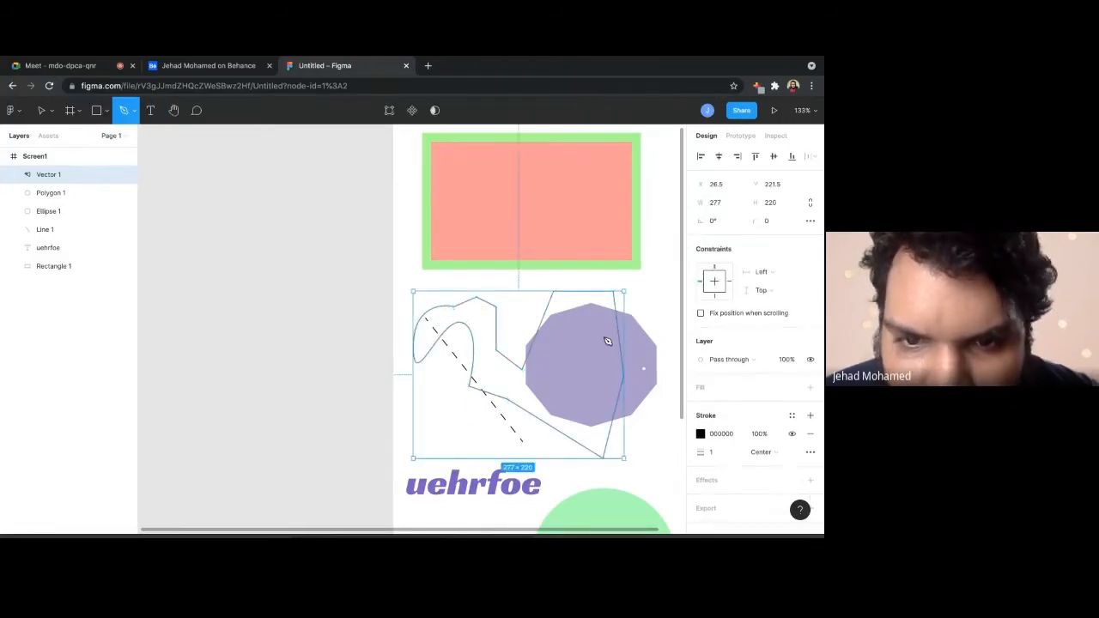
click(579, 320)
key(super+z)
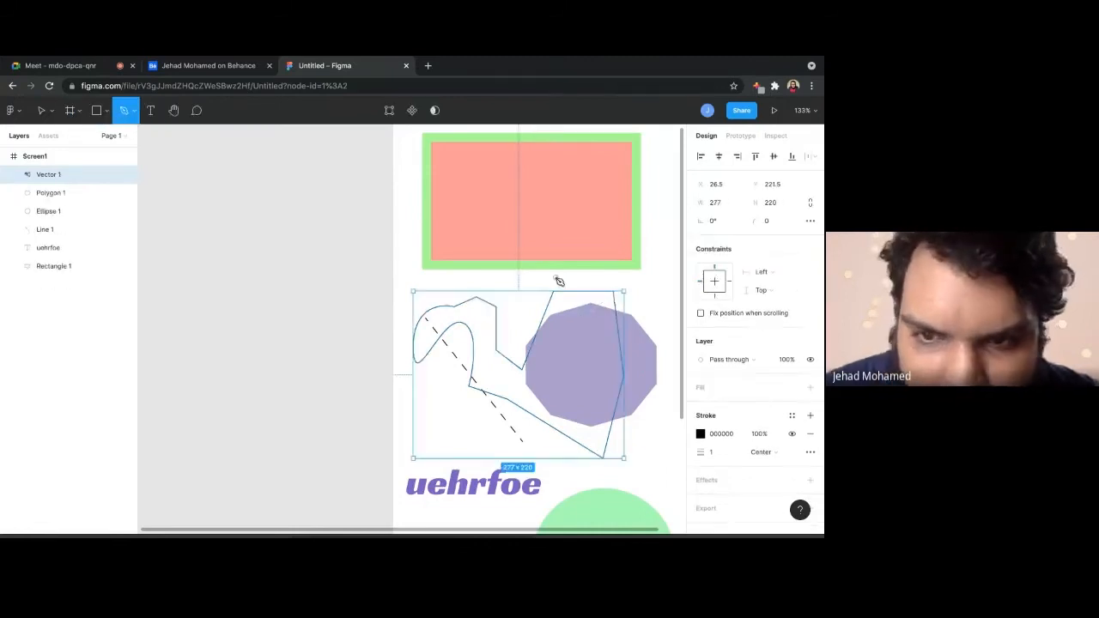
Move the closed vector path down over the text and circle to X 32, Y 442
click(41, 110)
mouse_move(587, 314)
mouse_down()
mouse_move(611, 251)
mouse_move(594, 218)
mouse_move(589, 352)
mouse_move(583, 314)
mouse_move(594, 314)
mouse_up()
scroll(593, 218, down, 5)
scroll(594, 315, up, 10)
scroll(595, 321, down, 4)
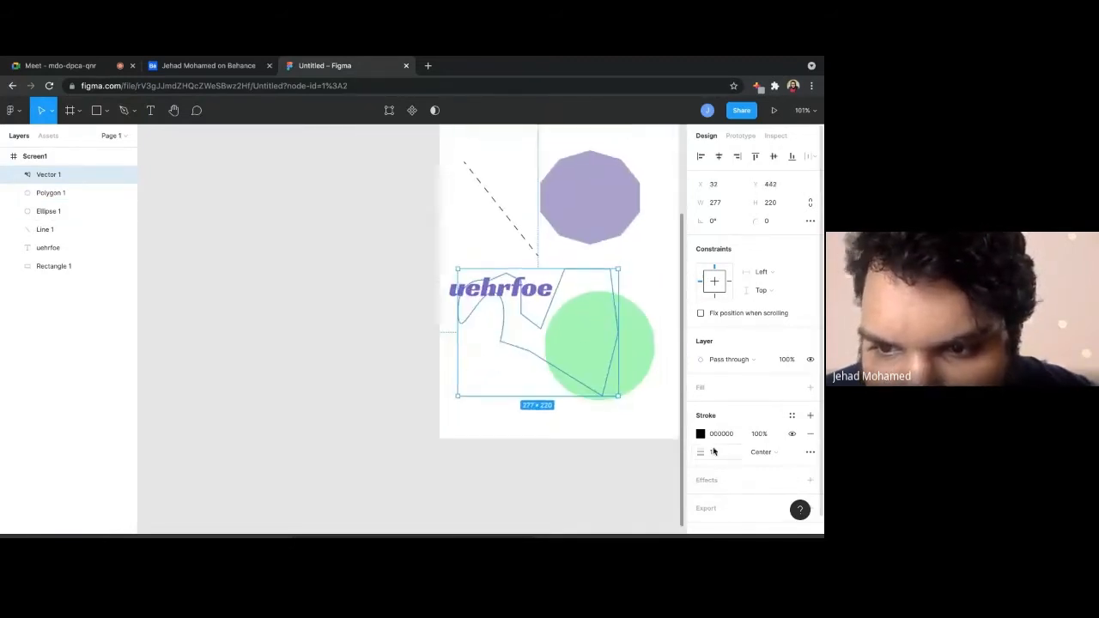
Add a fill to the vector path and set its colour to red E15F5F
click(809, 387)
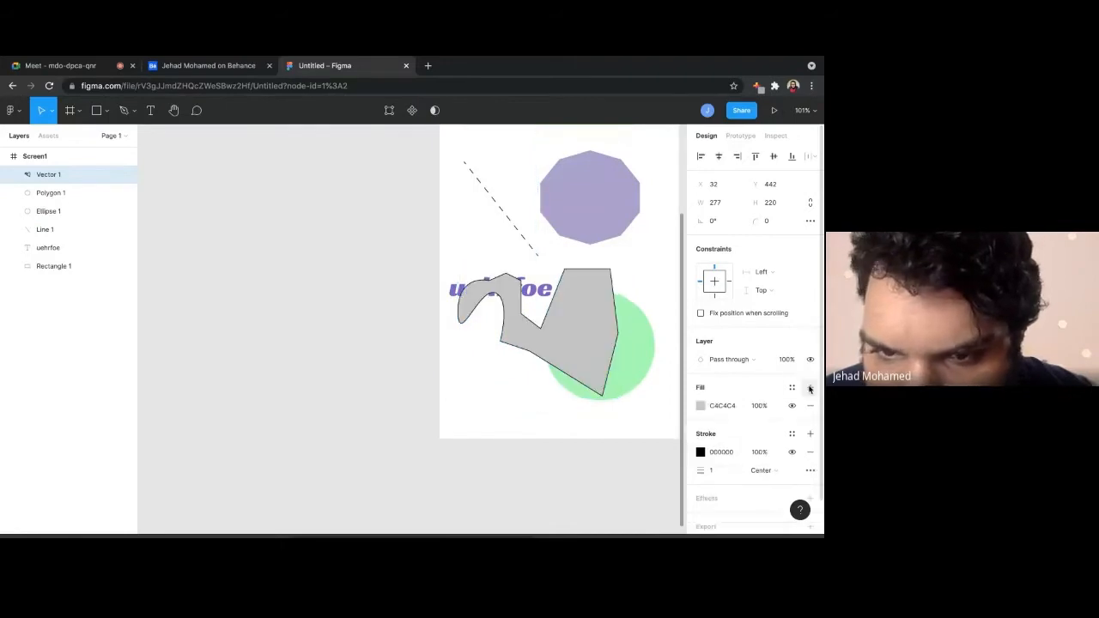
click(702, 407)
click(701, 407)
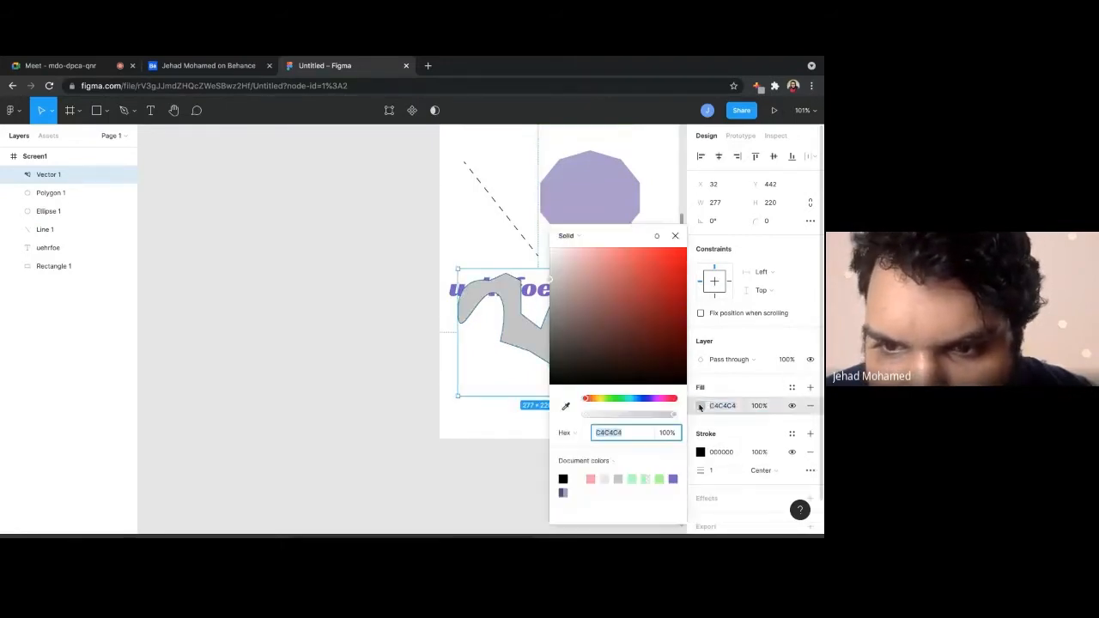
click(629, 263)
click(433, 346)
Move the red vector shape below the text to X 6, Y 502, and delete it
drag(578, 334, 576, 362)
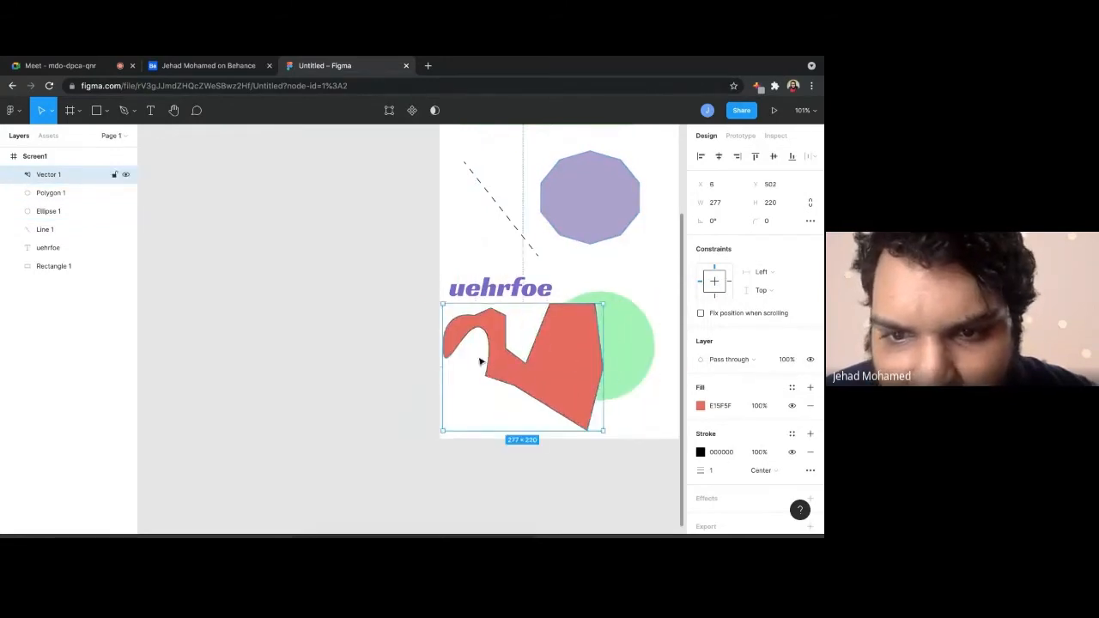
key(Delete)
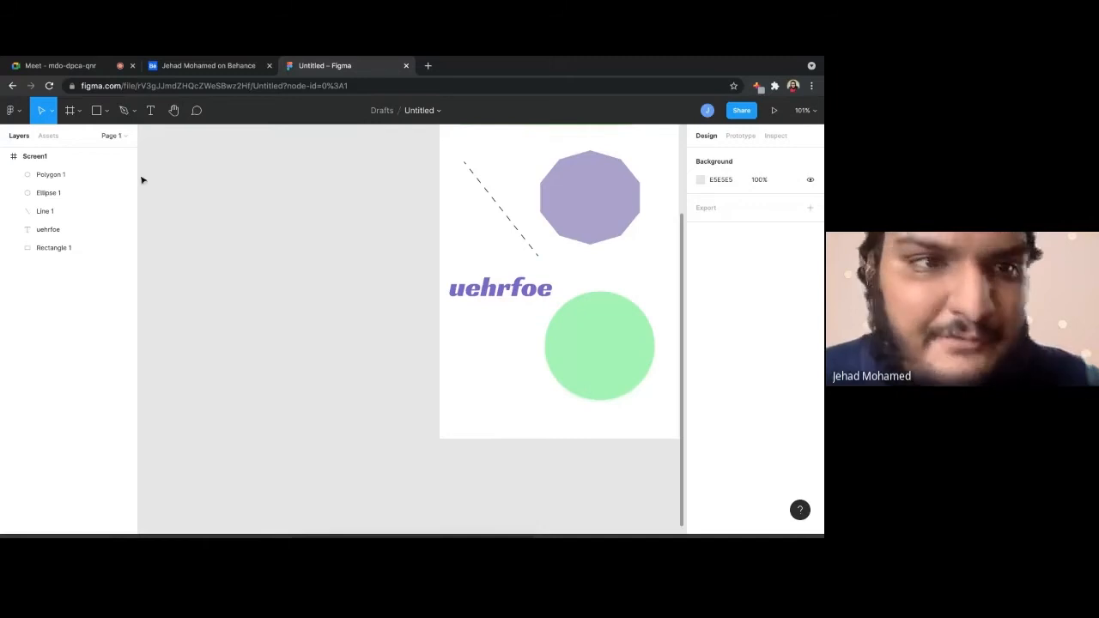
Draw a freehand outline of about 136 × 159 with the Pencil tool beside the green circle and move it to X 42, Y 502
click(134, 111)
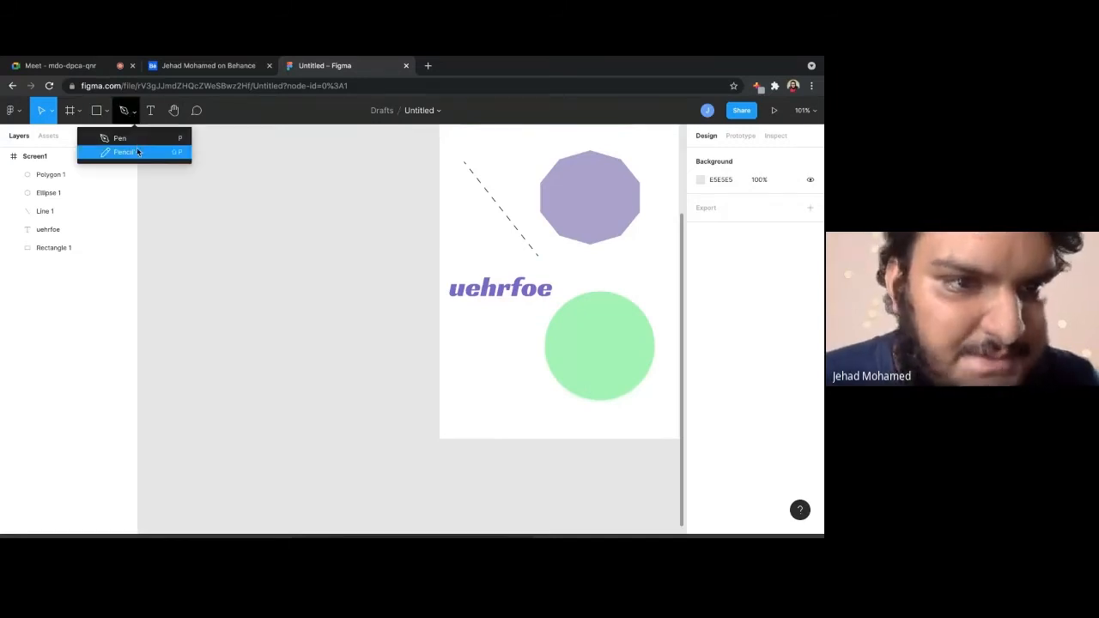
click(138, 152)
drag(489, 360, 492, 347)
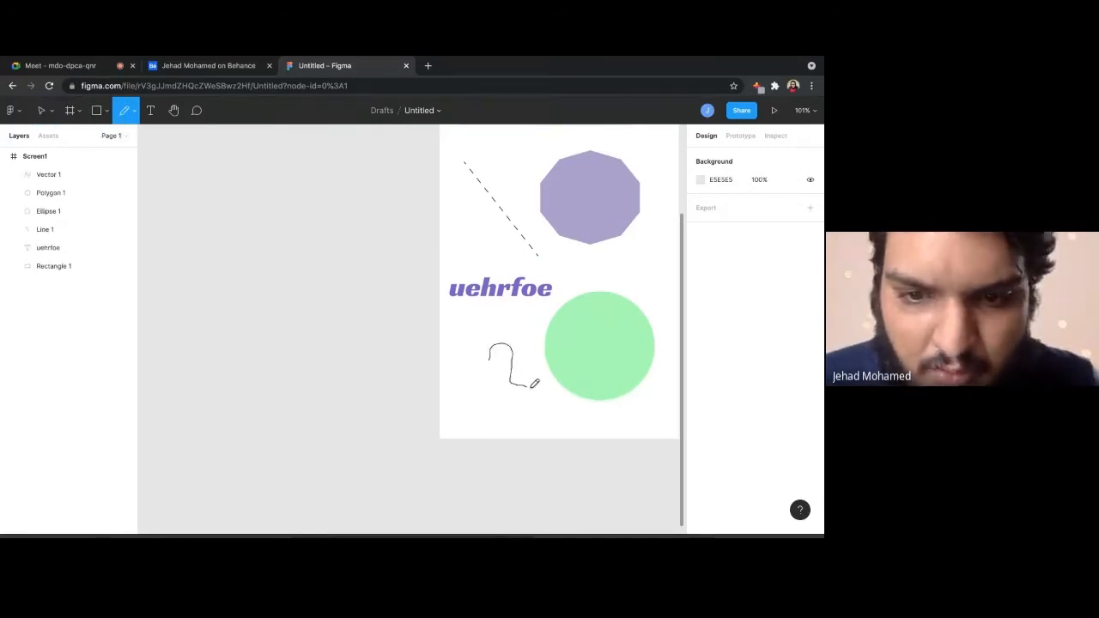
mouse_move(493, 405)
mouse_down()
mouse_move(473, 322)
mouse_move(487, 356)
mouse_up()
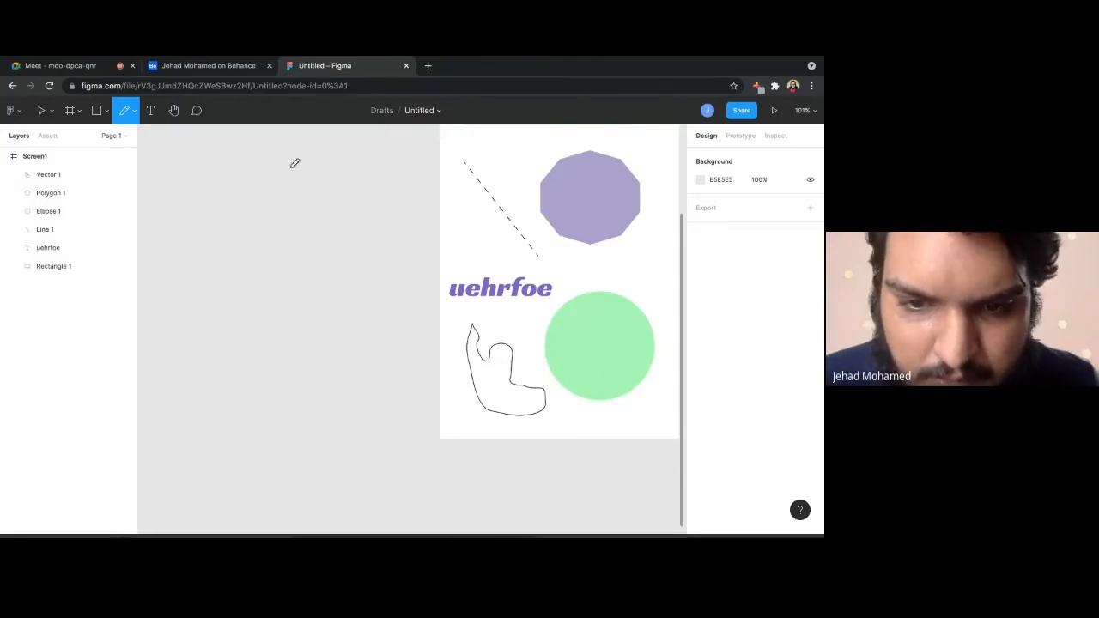
key(v)
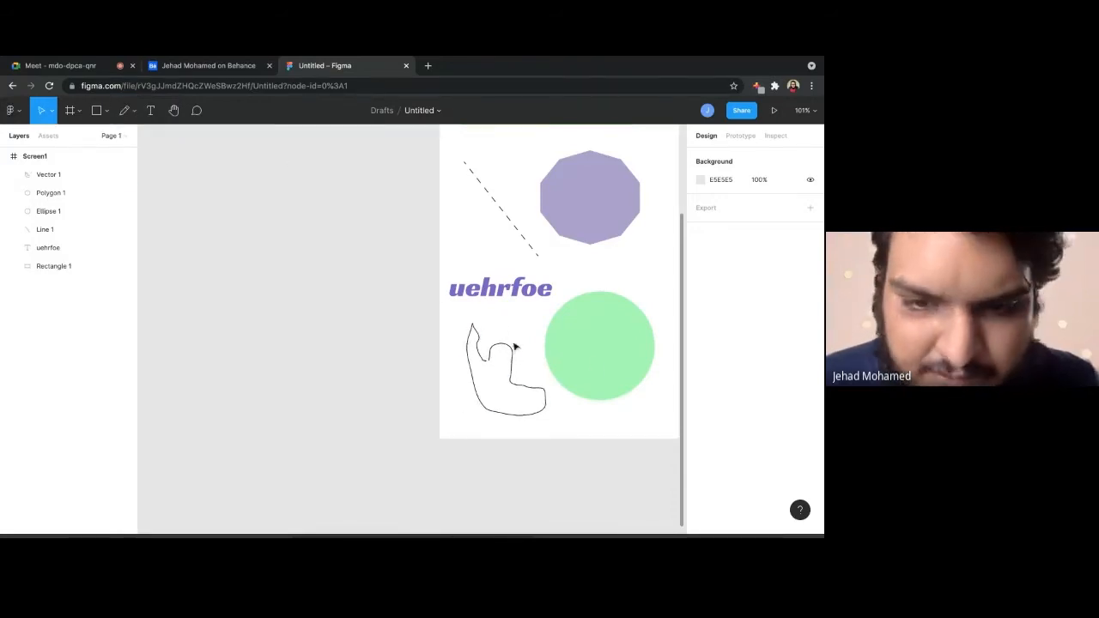
drag(515, 346, 497, 331)
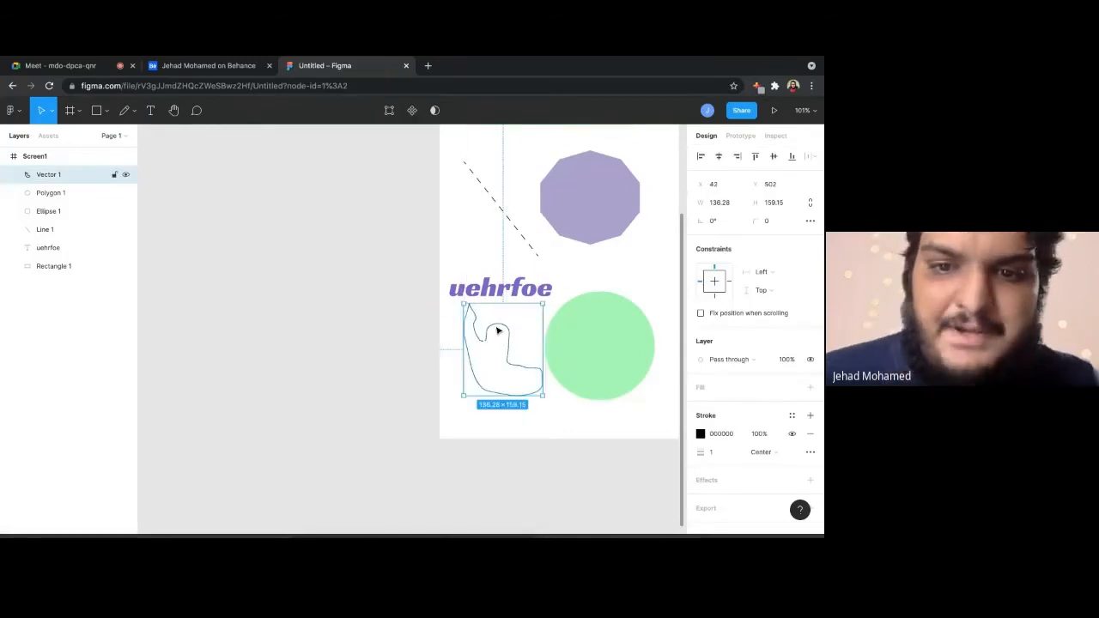
Inspect the gap in the freehand outline up close and delete the outline
scroll(492, 333, up, 5)
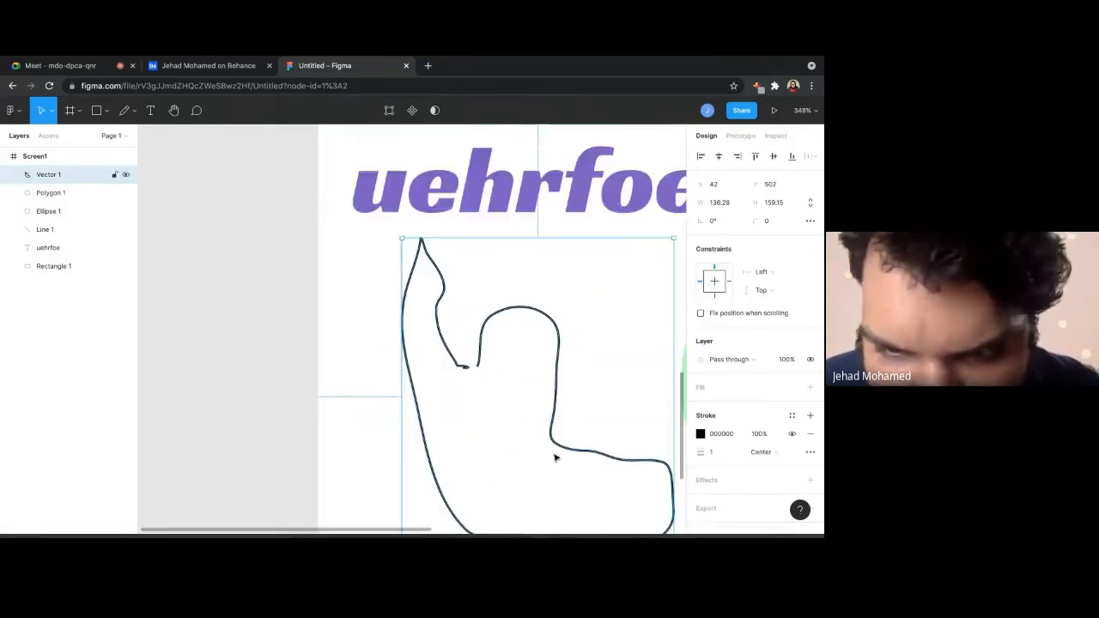
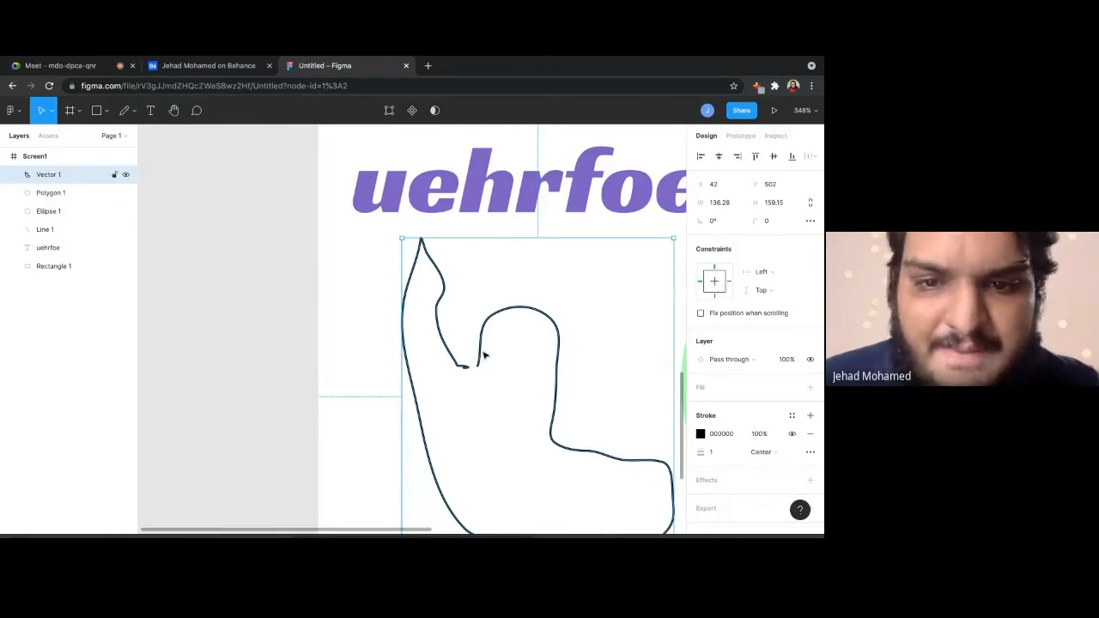
scroll(485, 355, down, 5)
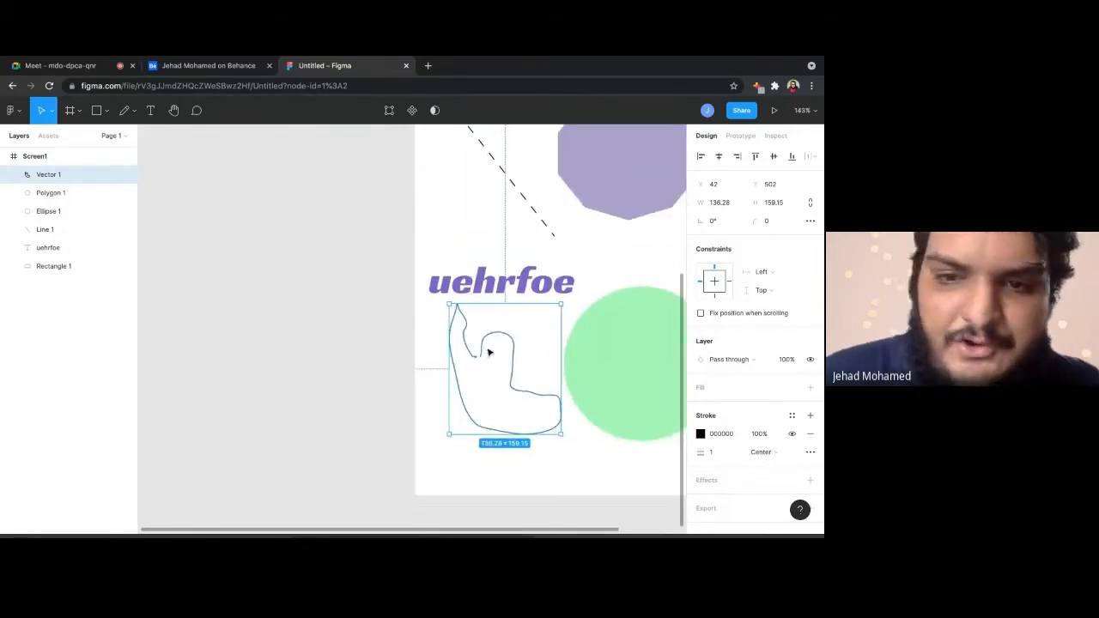
key(BackSpace)
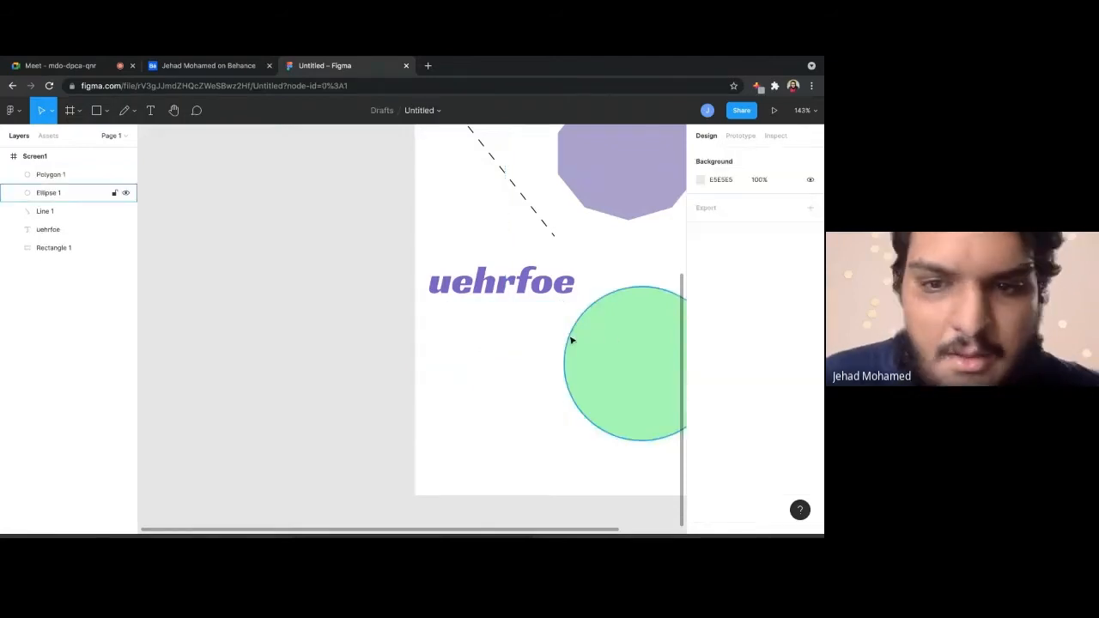
Set the purple polygon's fill opacity to 100%
scroll(572, 338, down, 3)
scroll(326, 242, right, 5)
scroll(326, 242, up, 2)
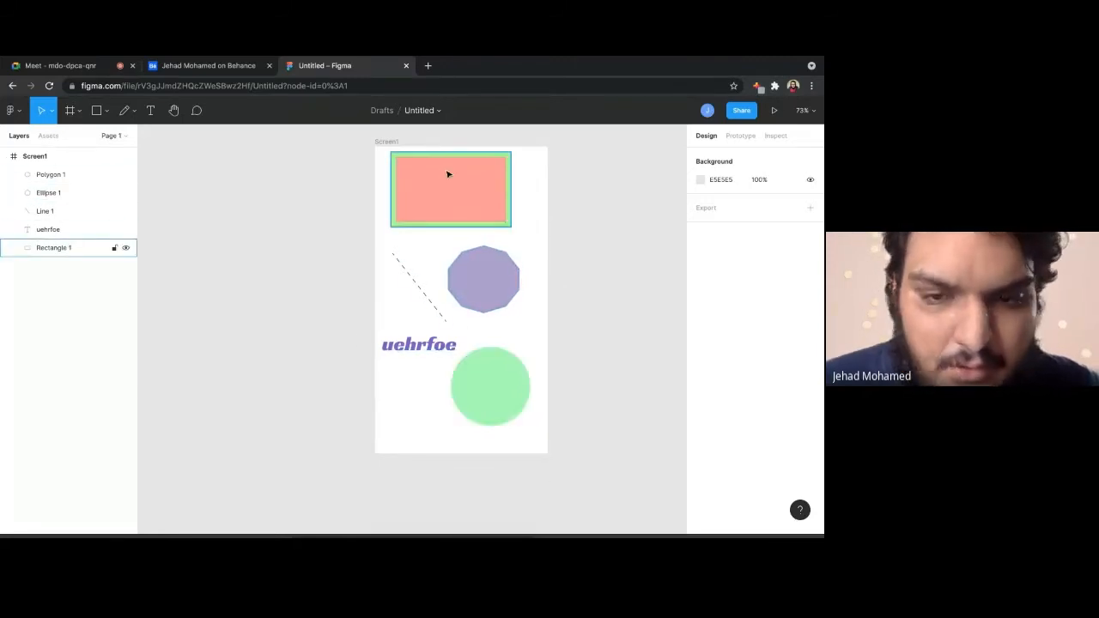
click(483, 271)
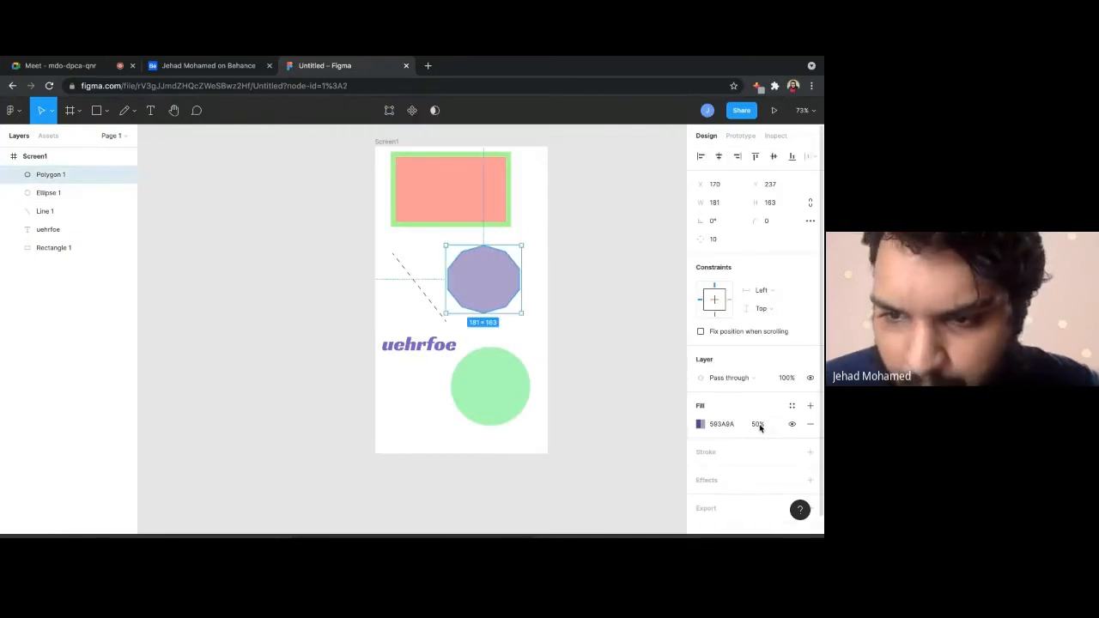
click(762, 427)
text(100)
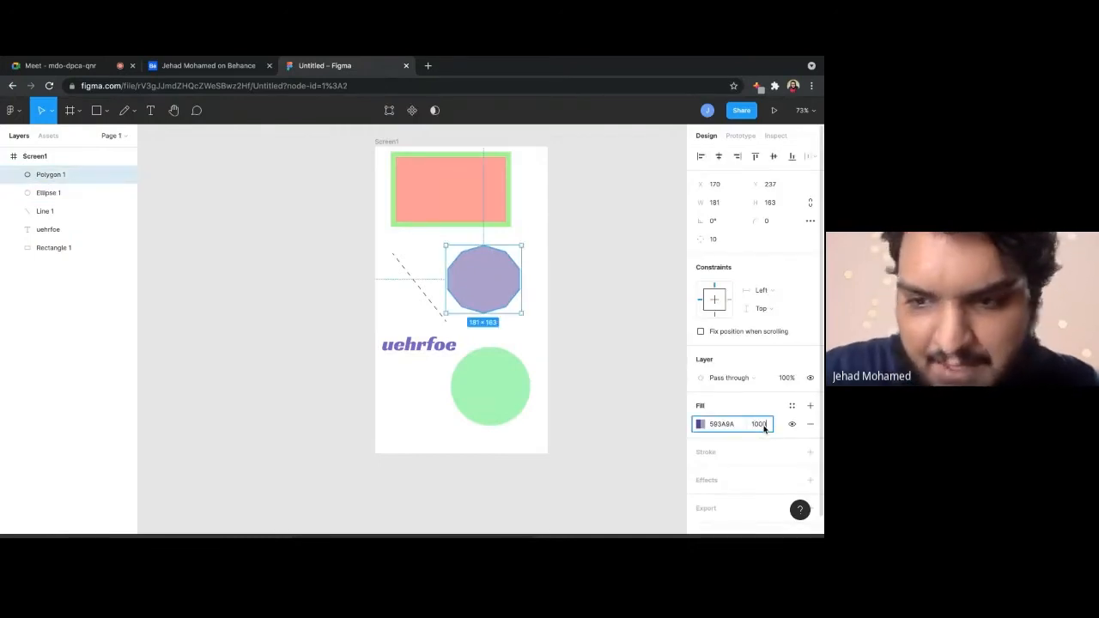
key(Return)
click(544, 290)
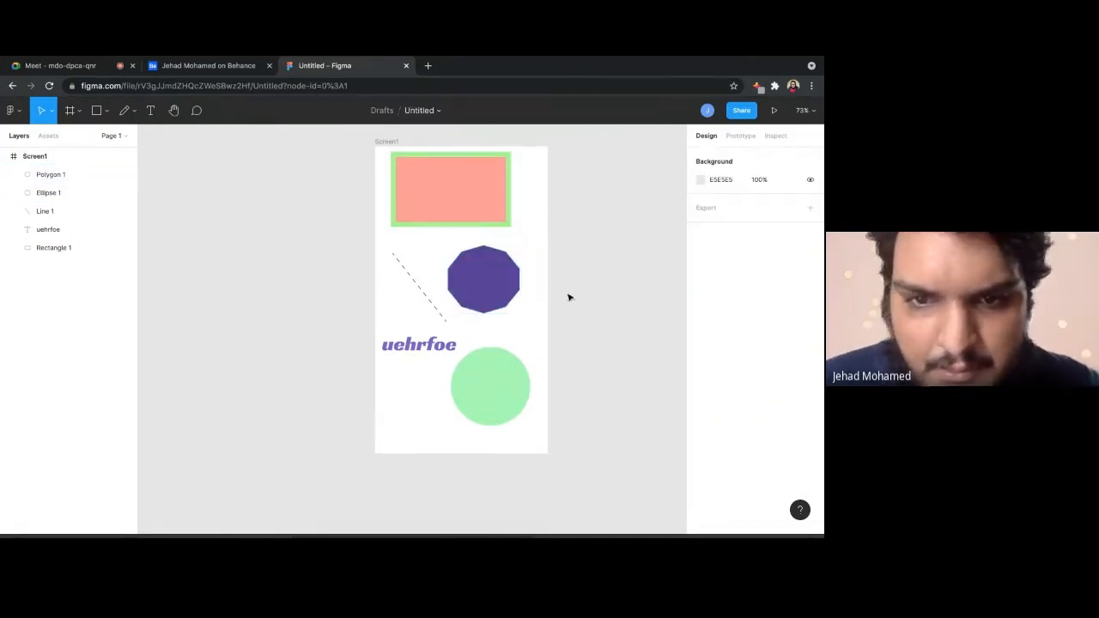
Move the polygon over the rectangle's lower-right corner to X 145, Y 94, and check the stacking order of their layers
drag(498, 287, 487, 229)
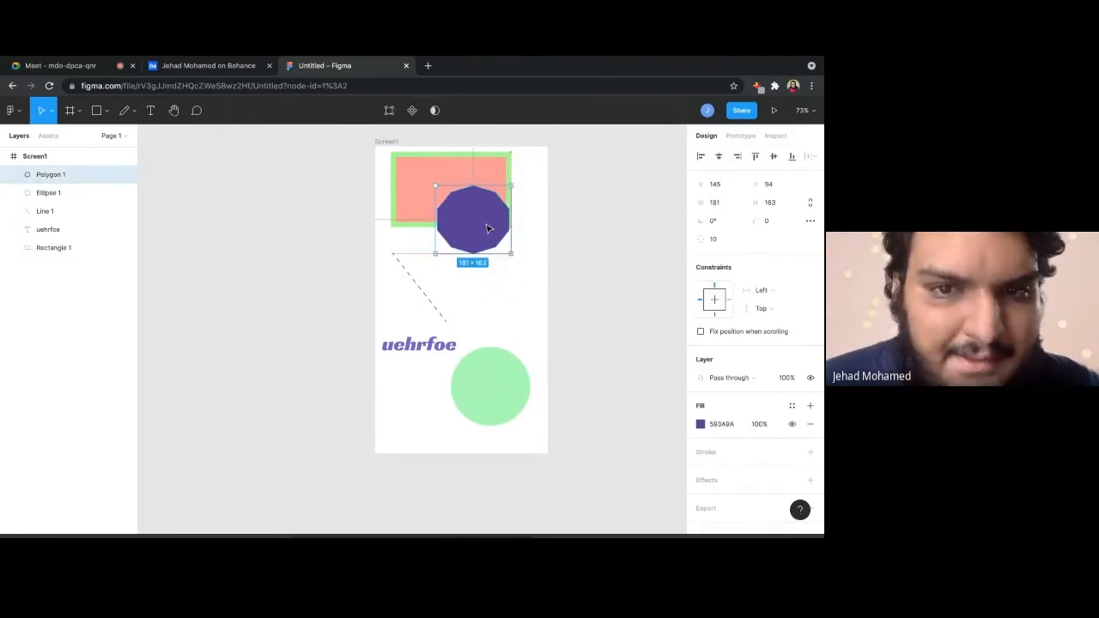
click(431, 182)
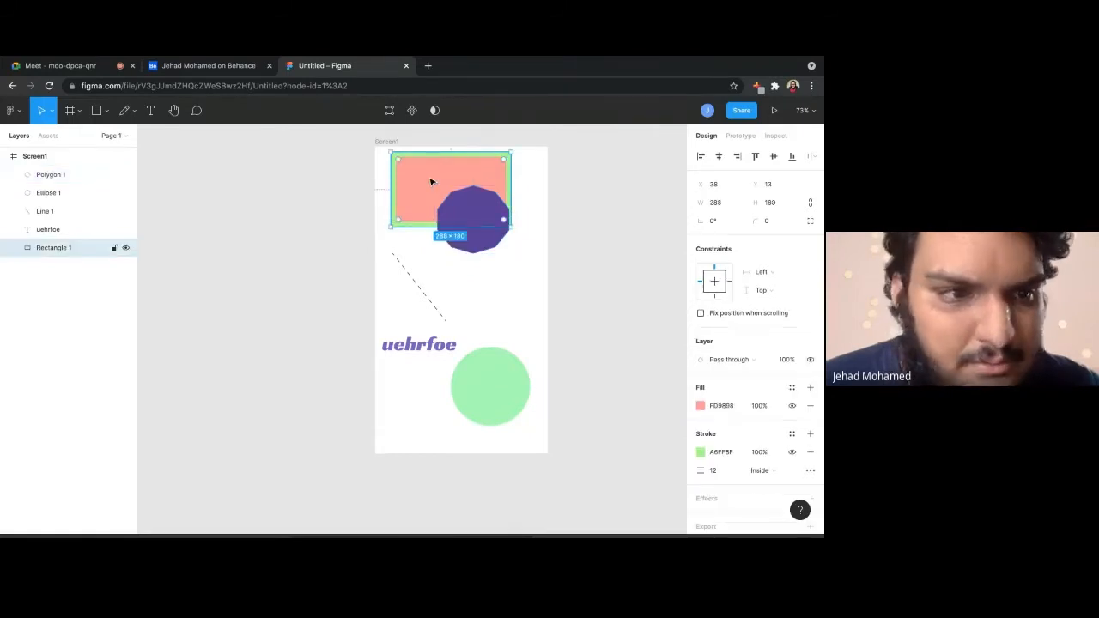
click(56, 176)
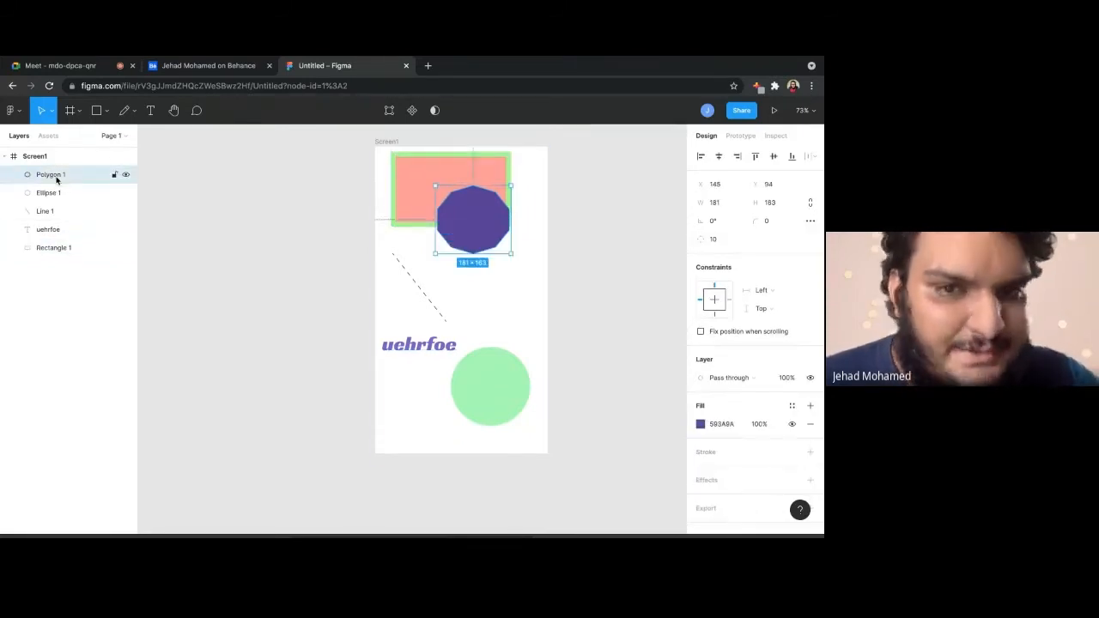
Move the circle over the rectangle and partly behind the polygon to X 75, Y 99, and set its fill to light blue A8FAFF
click(498, 407)
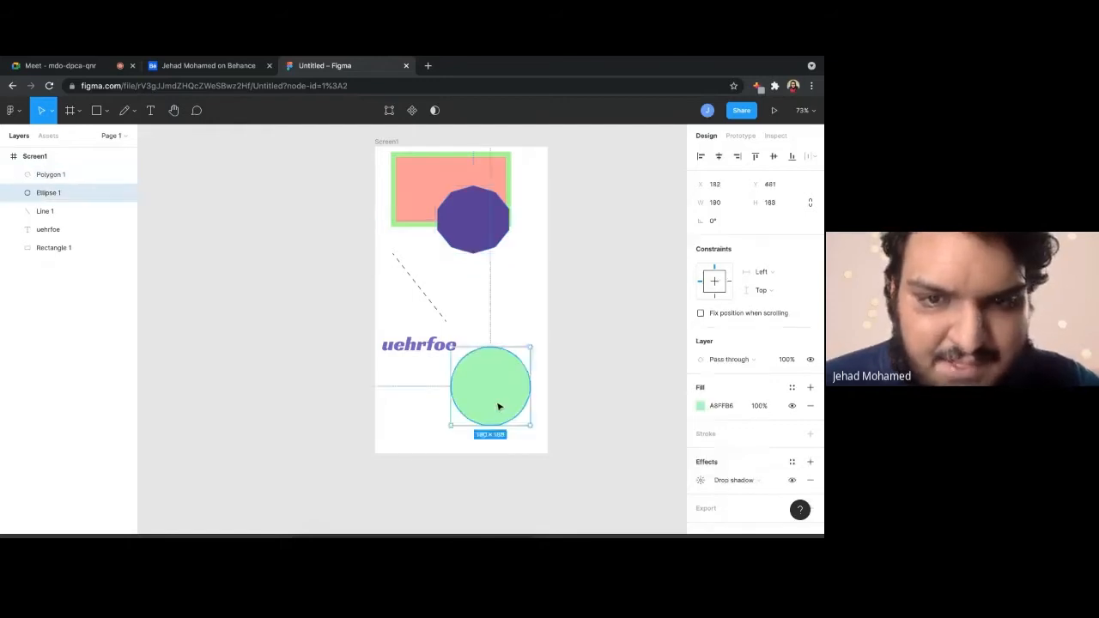
drag(498, 407, 456, 248)
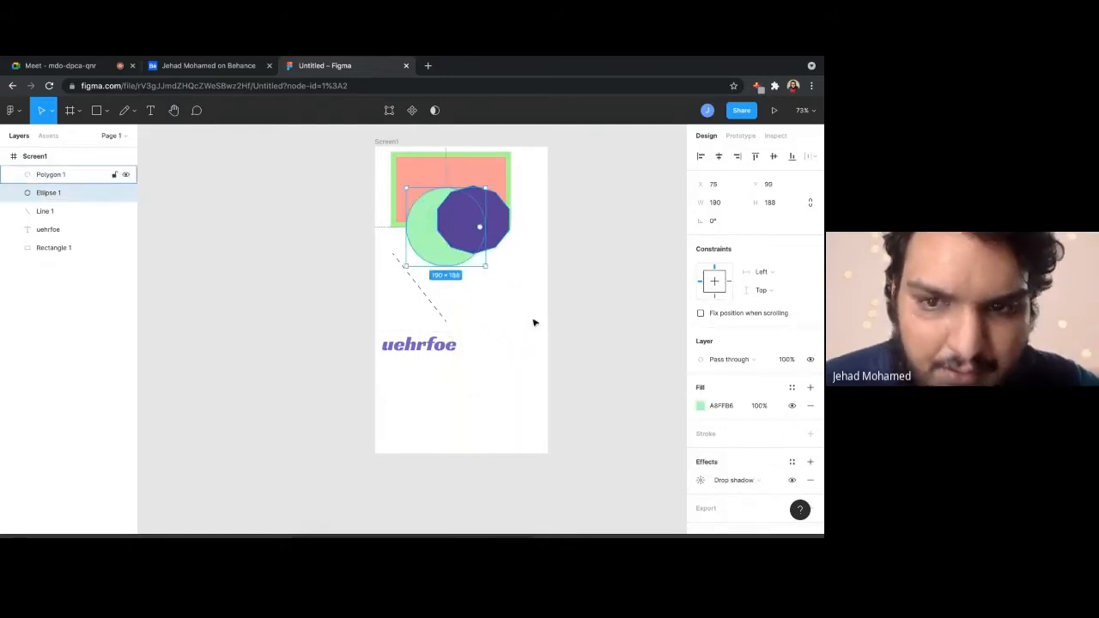
click(701, 406)
drag(639, 399, 631, 400)
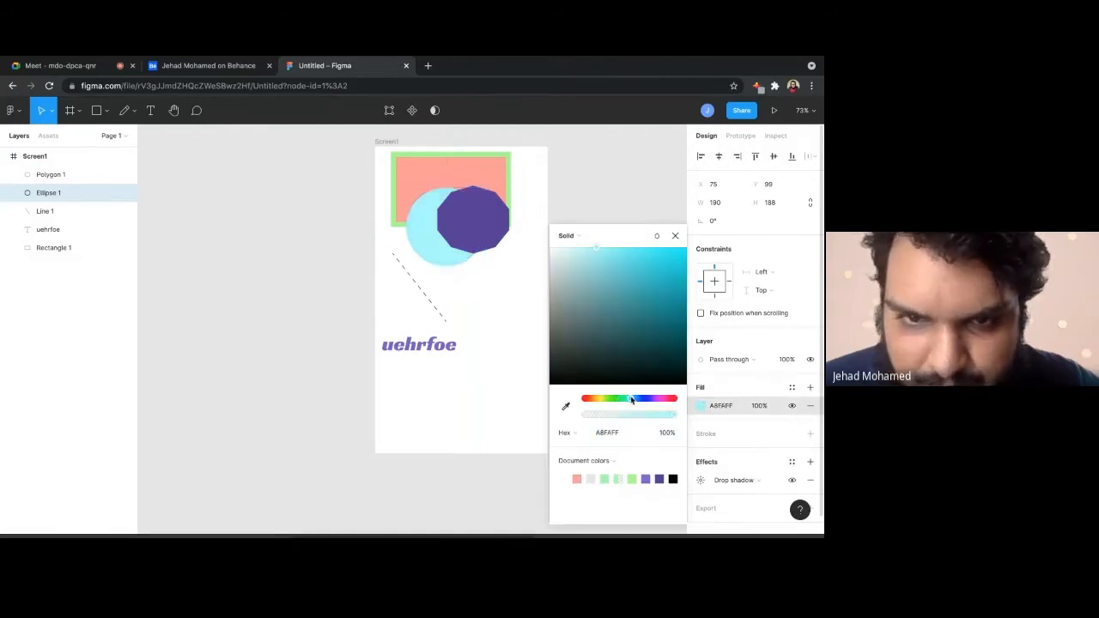
Move the dashed line onto the pink rectangle, partly behind the circle, to X 75, Y 57
click(420, 432)
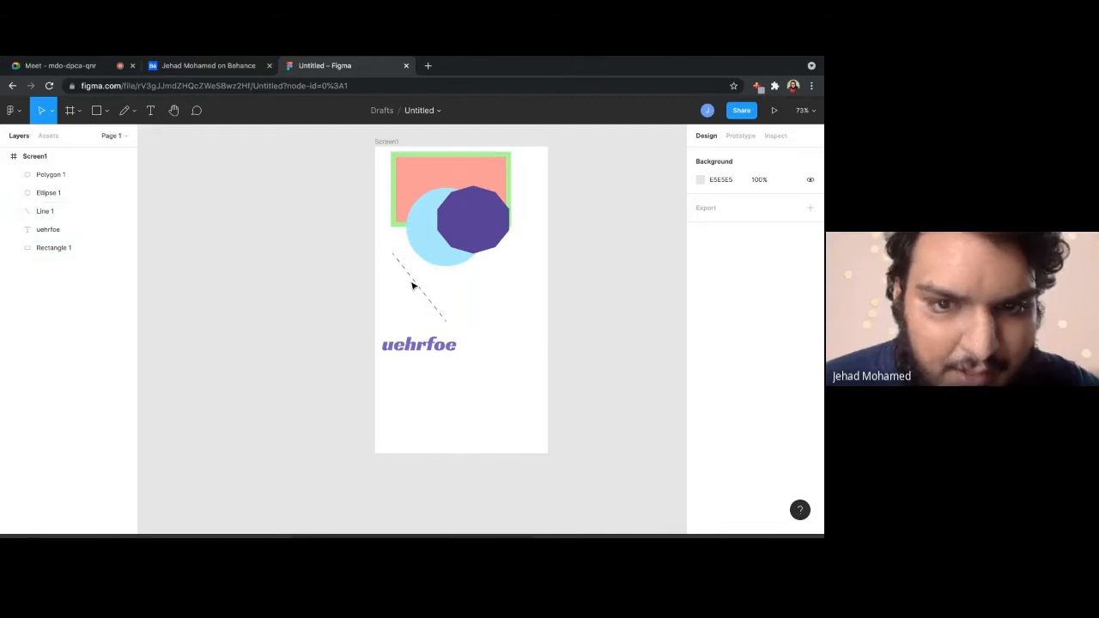
drag(412, 286, 425, 202)
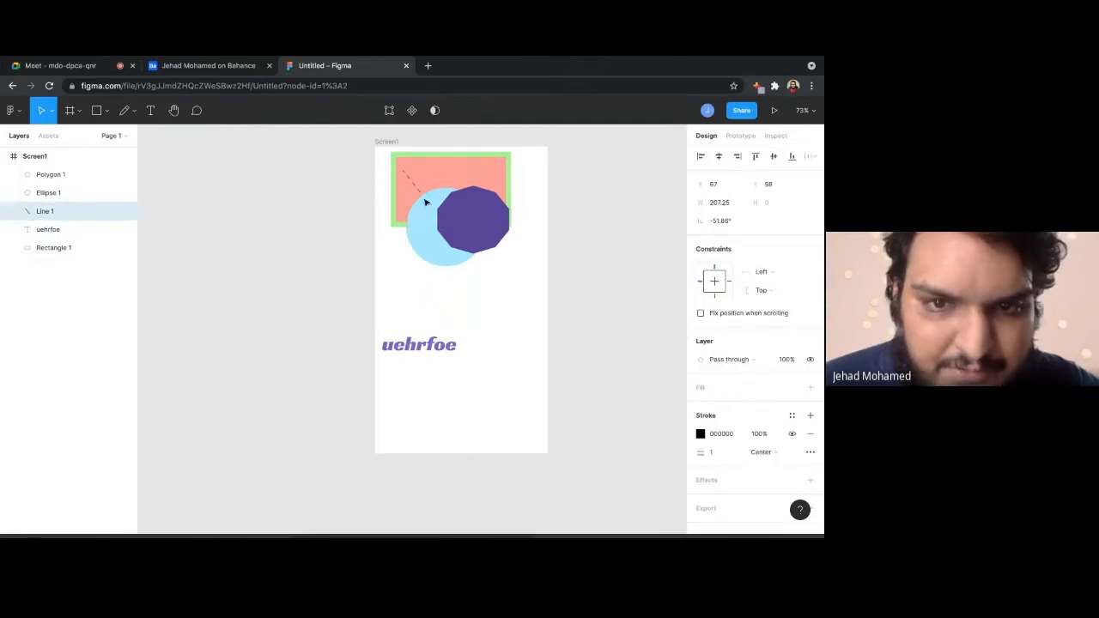
click(451, 299)
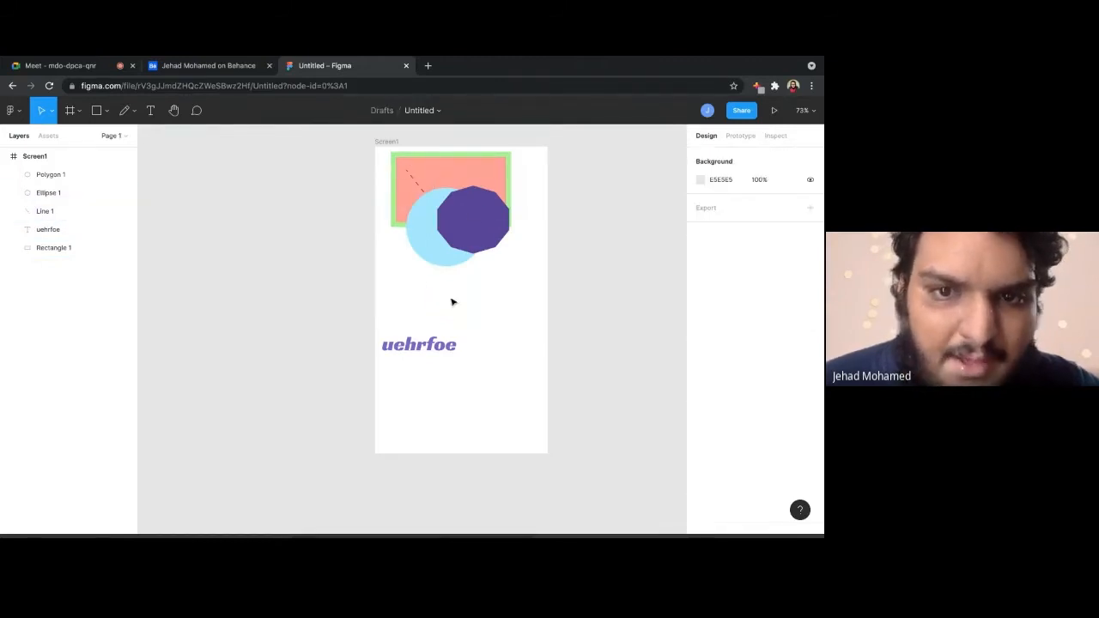
Go through the layers from the polygon down to the text, and move the text to X 135, Y 447
click(51, 174)
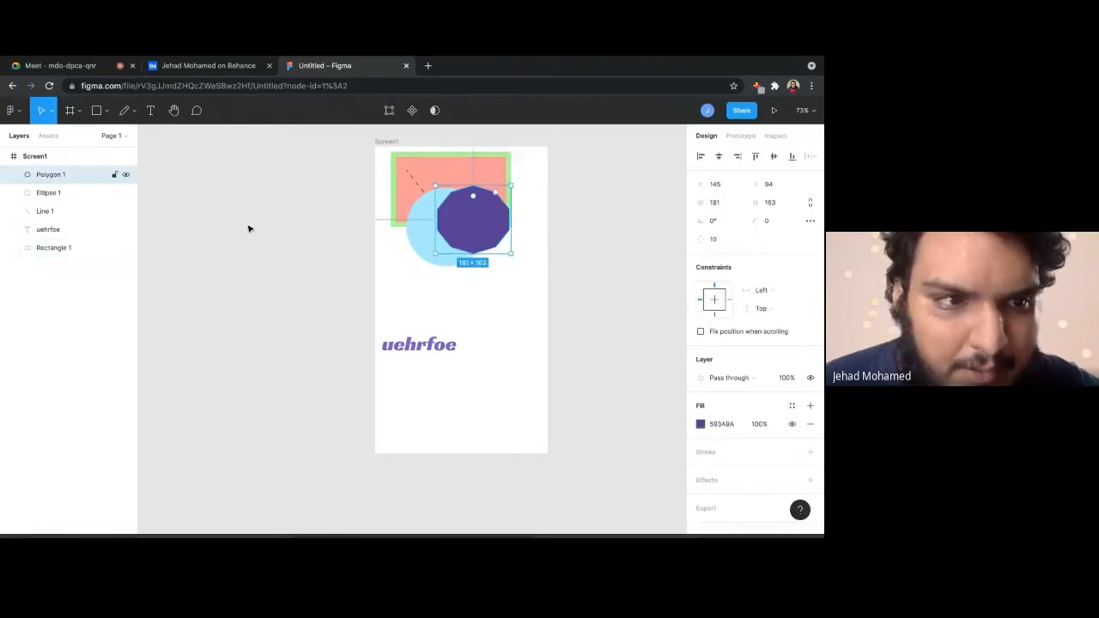
click(49, 193)
click(66, 214)
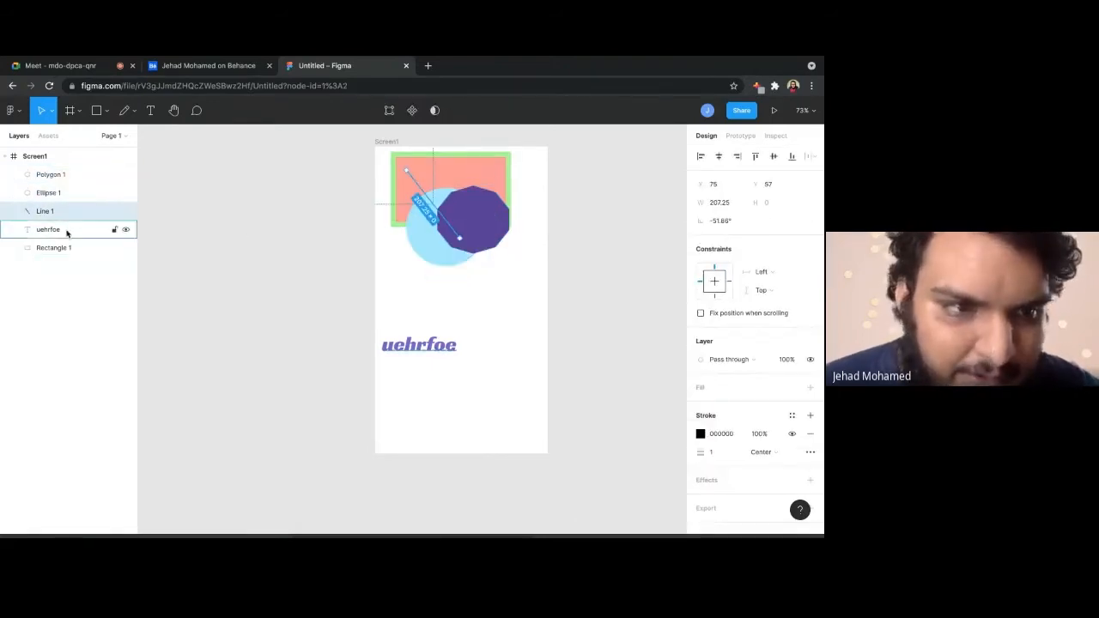
click(66, 230)
drag(407, 352, 457, 351)
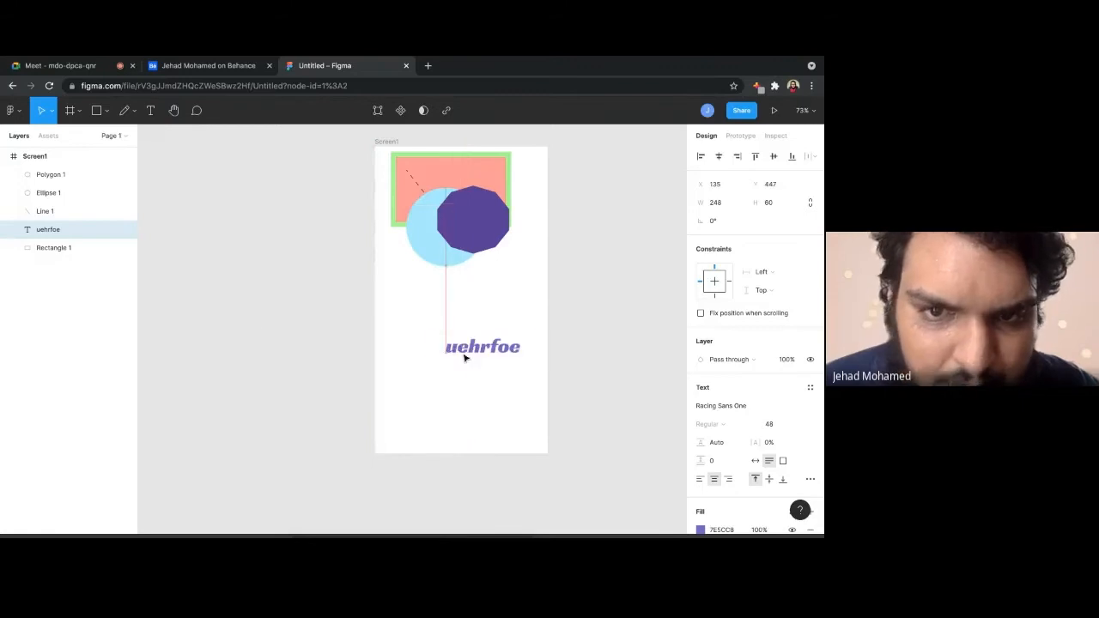
Check the stacking order by selecting the polygon, circle, line, rectangle and text layers one after another
click(52, 176)
click(53, 192)
click(50, 211)
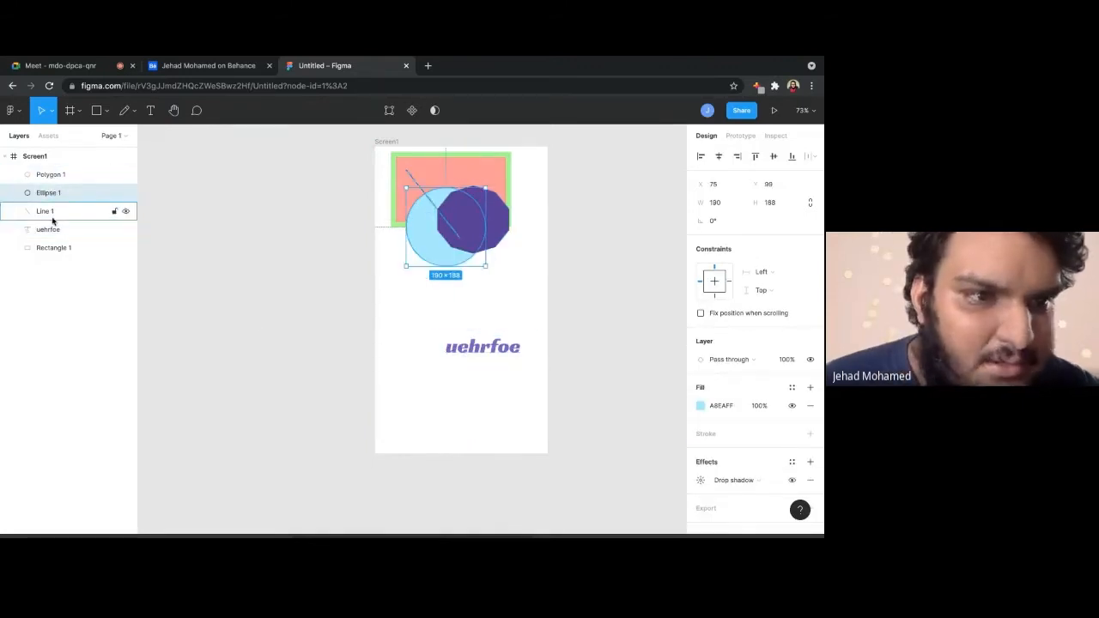
click(57, 246)
click(62, 227)
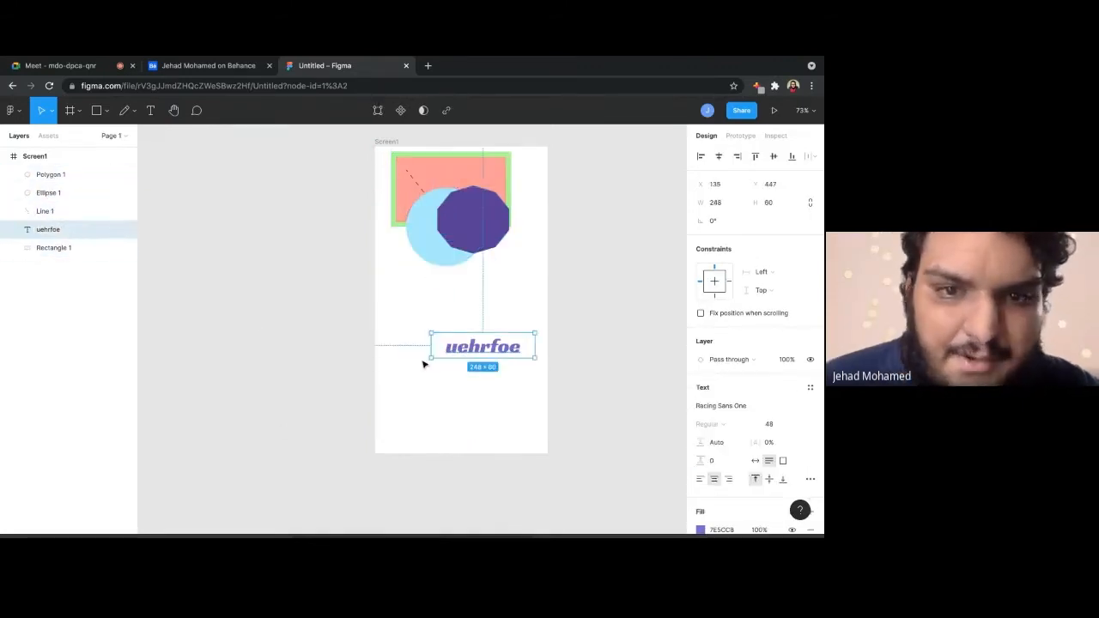
Bring the pink rectangle forward one level at a time until it is above every other layer
click(443, 170)
key(ctrl+bracketright)
key(ctrl+bracketright)
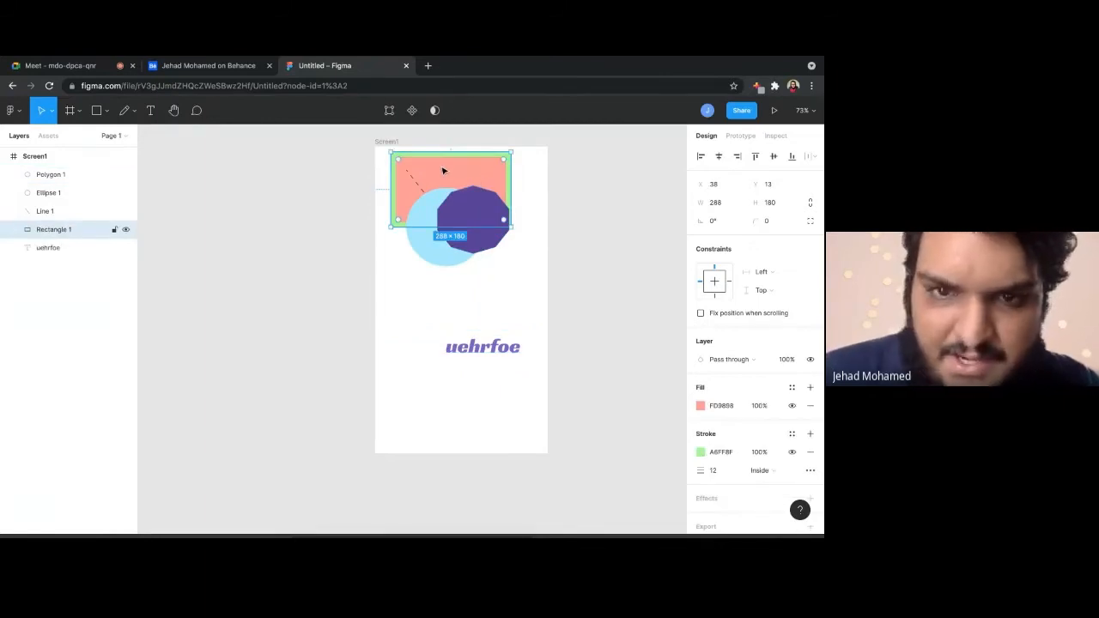
key(ctrl+bracketright)
key(ctrl+bracketright)
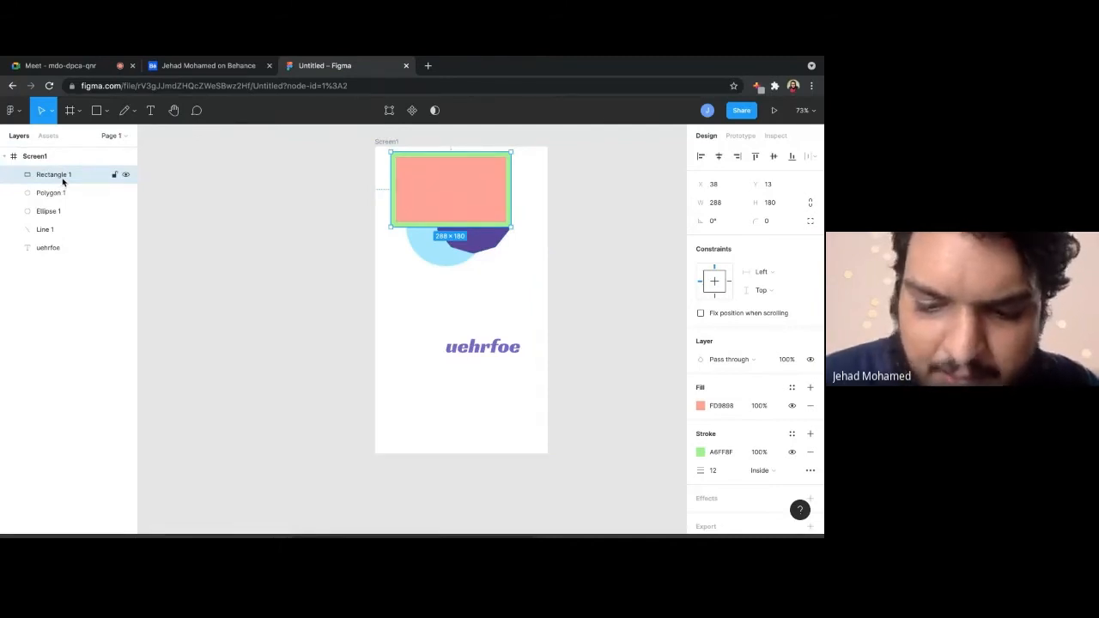
Send the pink rectangle backward one level at a time until it is below the text layer
key(ctrl+bracketleft)
key(ctrl+bracketright)
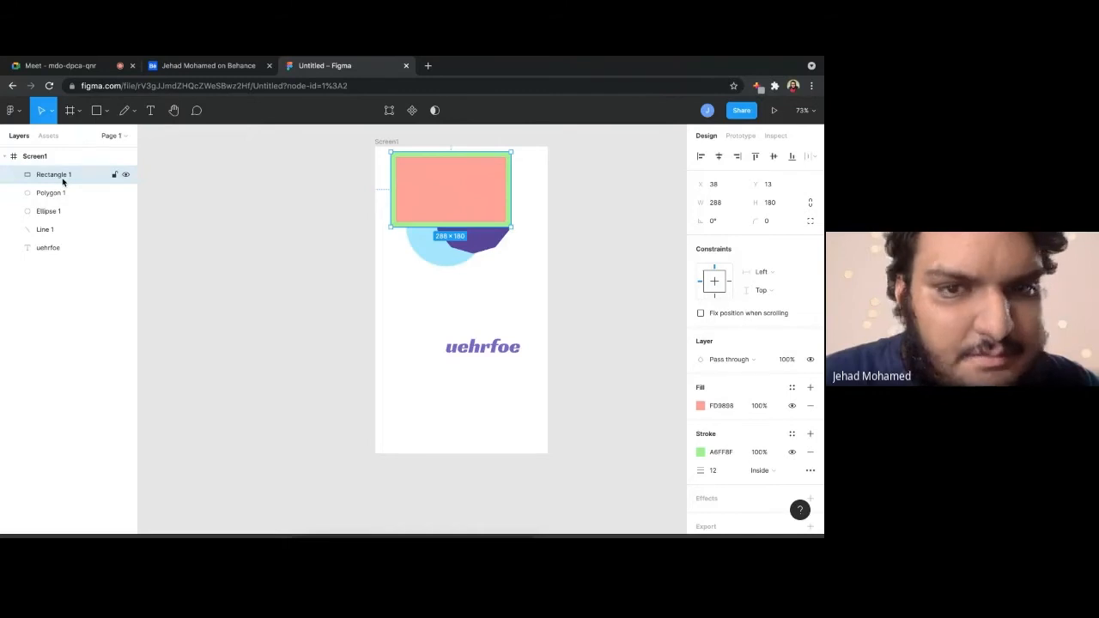
key(ctrl+bracketleft)
key(ctrl+bracketleft)
key(ctrl+bracketleft)
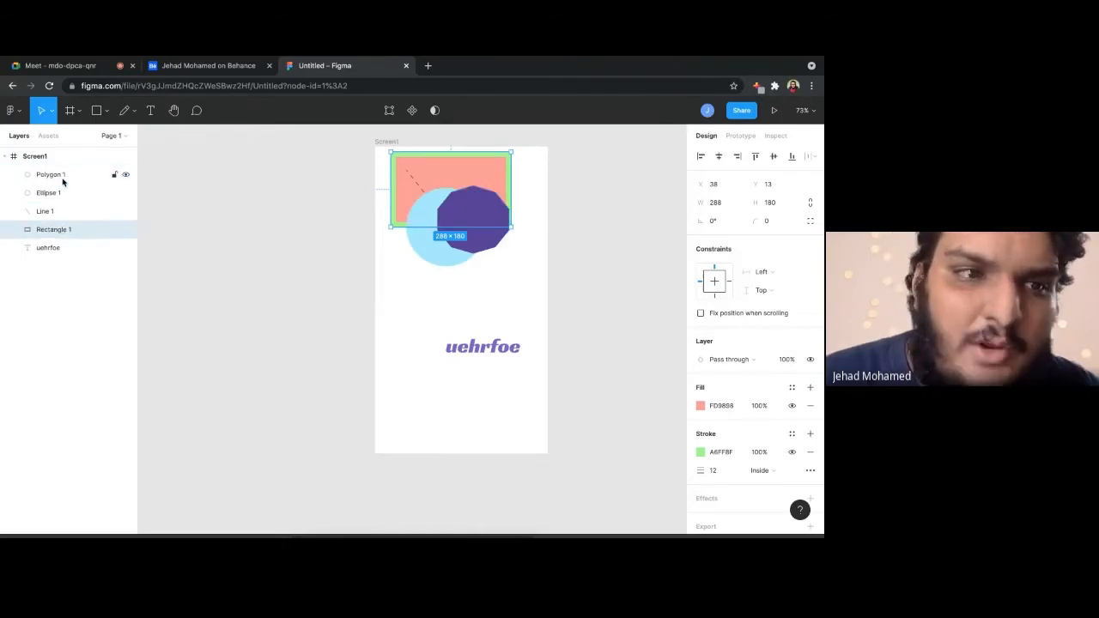
key(ctrl+bracketleft)
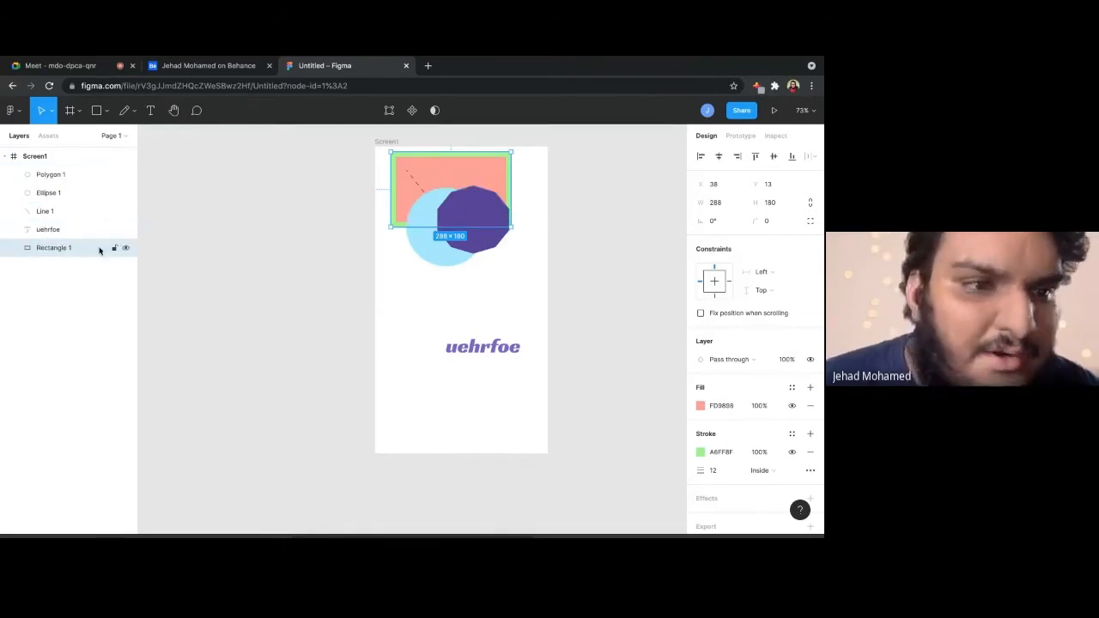
Reorder the layers so the circle is first in the stack and the rectangle is directly beneath it
drag(66, 248, 57, 172)
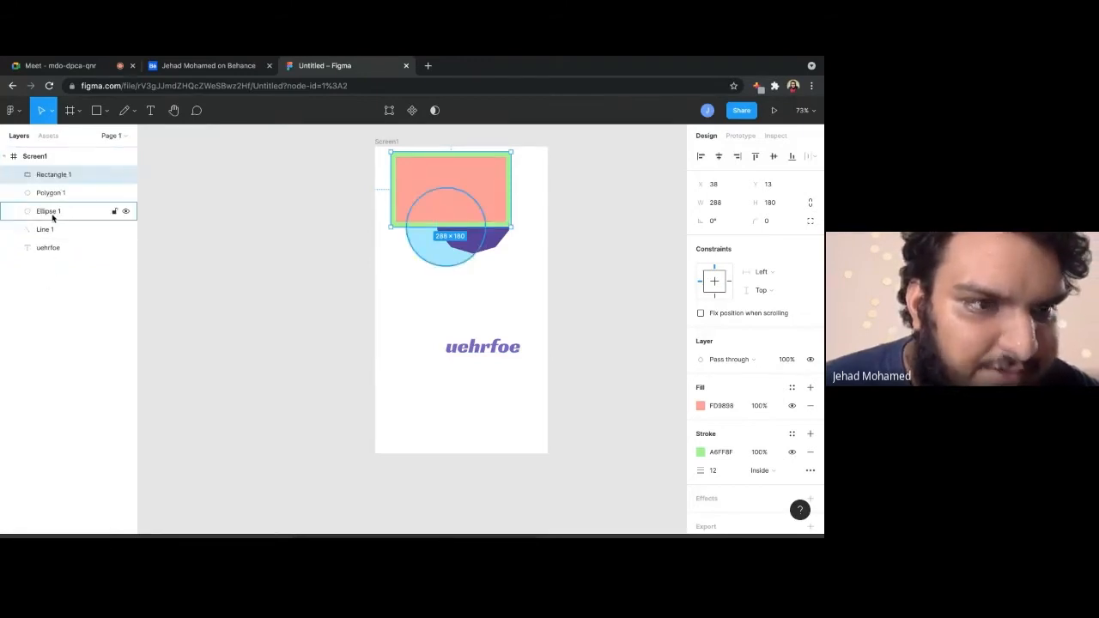
drag(51, 219, 51, 168)
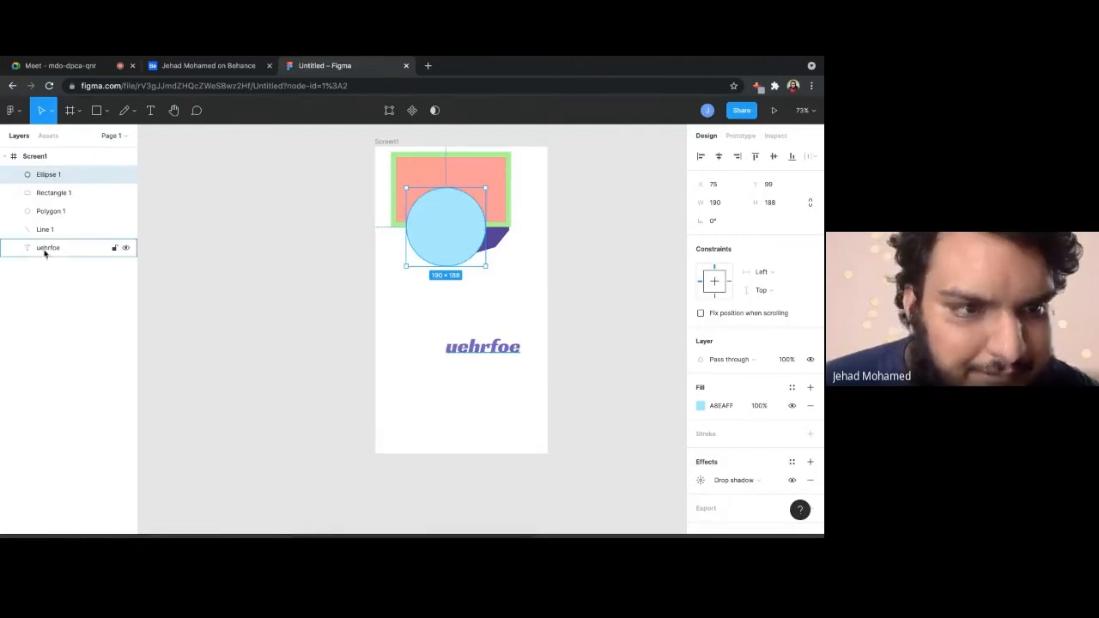
Move the text over the rectangle to X 58, Y 103, and place its layer at the very back of the stack
drag(46, 248, 47, 174)
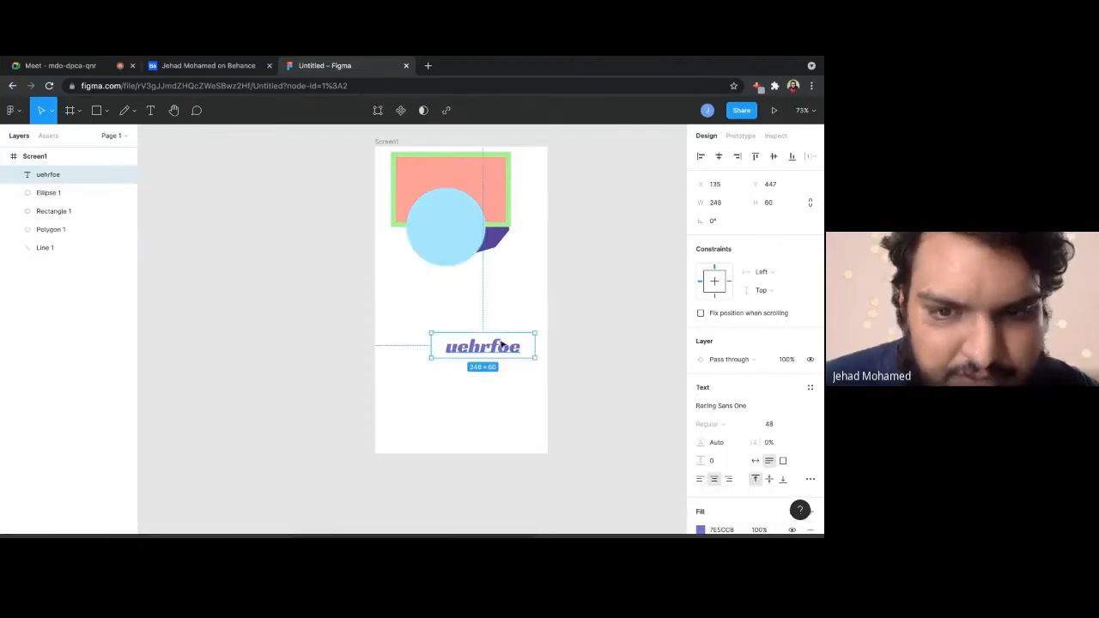
drag(503, 345, 472, 200)
drag(52, 176, 49, 251)
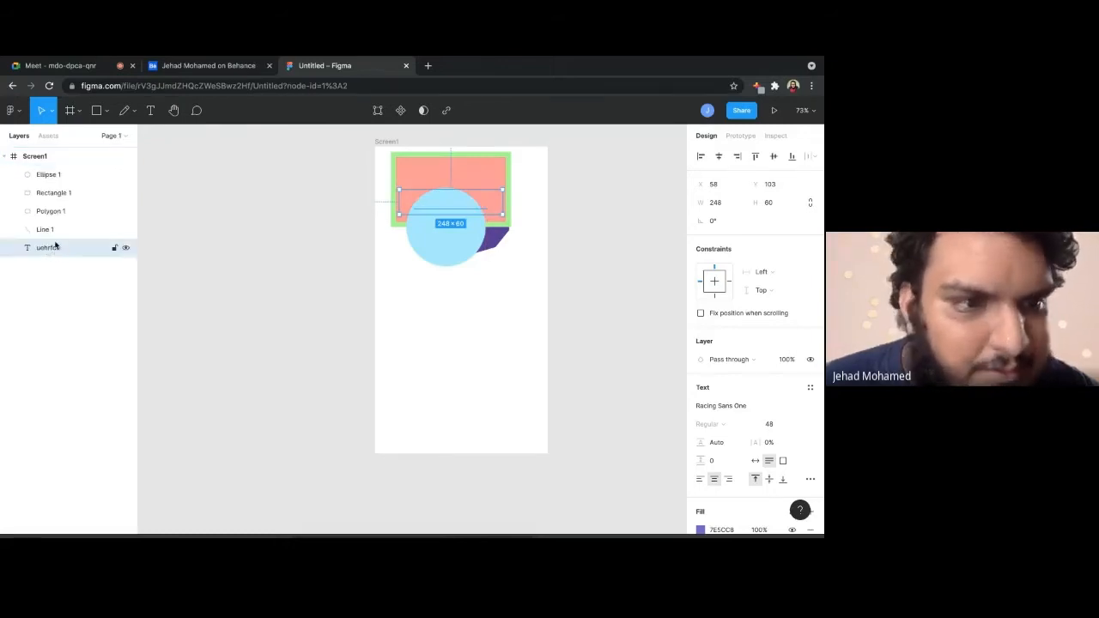
Place the dashed line's layer in front of all other layers, above the circle
click(52, 229)
drag(55, 196, 54, 174)
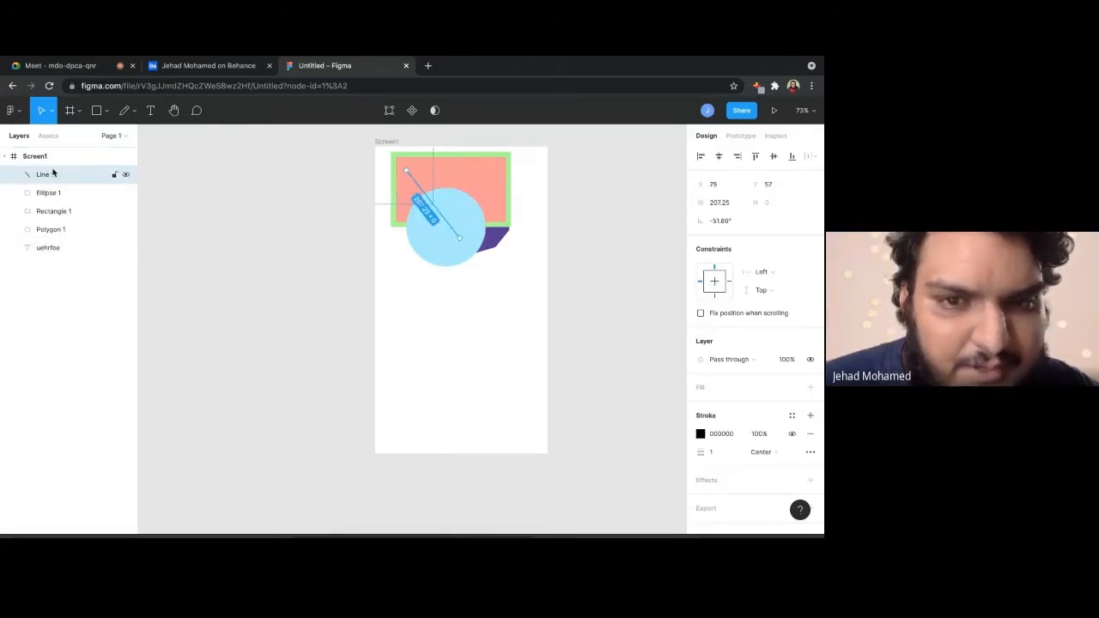
click(258, 370)
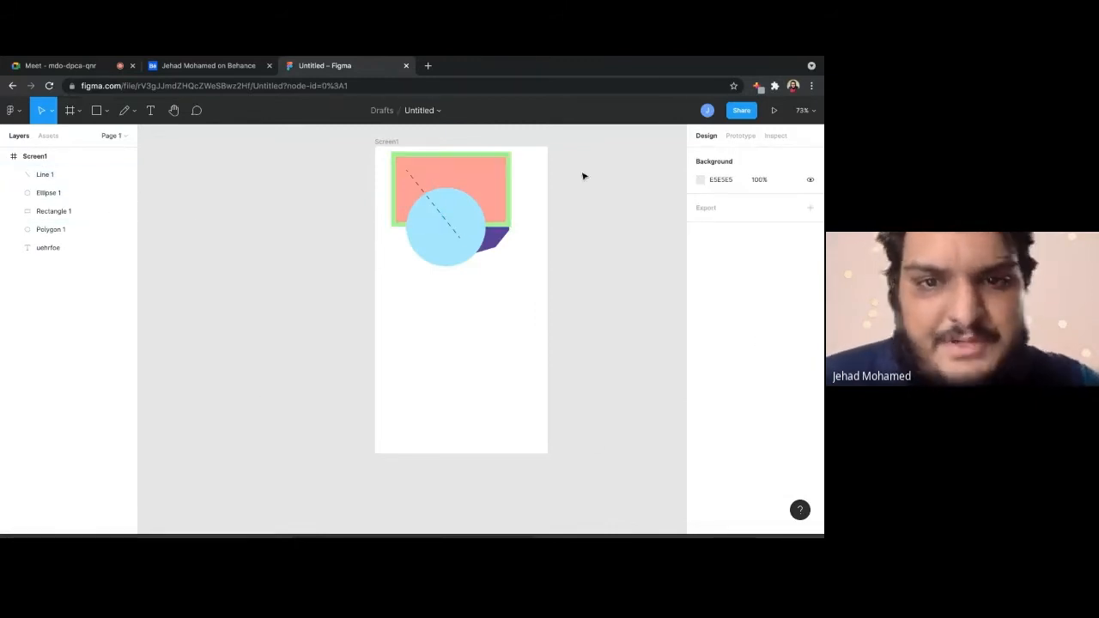
Move all five objects together down toward the middle of Screen1, bringing the circle to X 100, Y 303
drag(551, 246, 433, 162)
drag(442, 191, 453, 274)
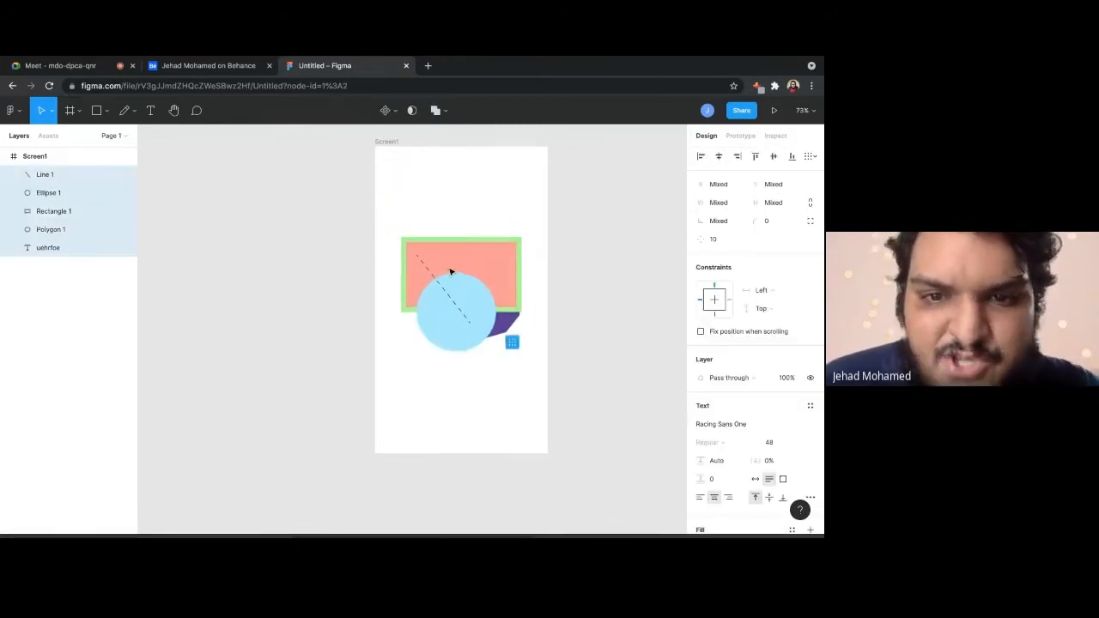
click(548, 255)
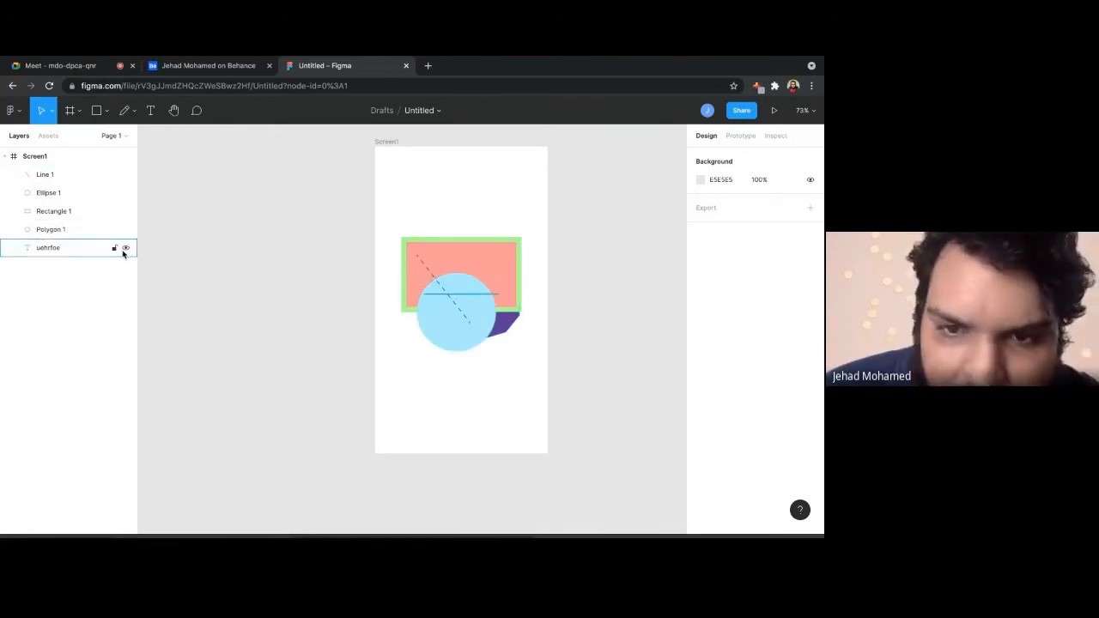
Demonstrate layer visibility by hiding and showing the circle repeatedly, leaving it shown
click(126, 193)
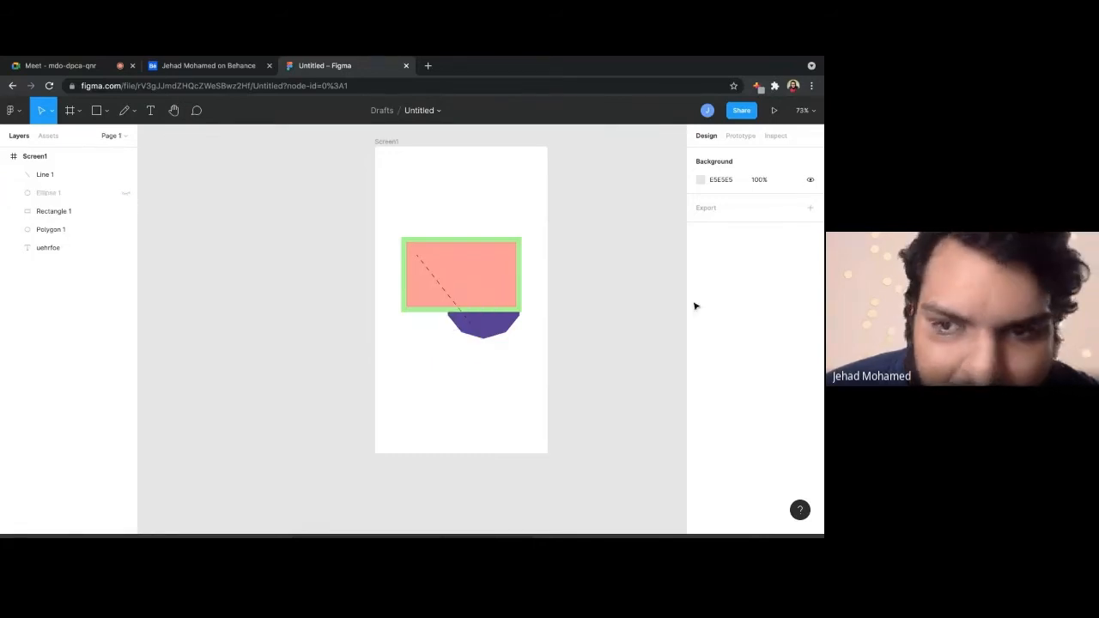
click(126, 193)
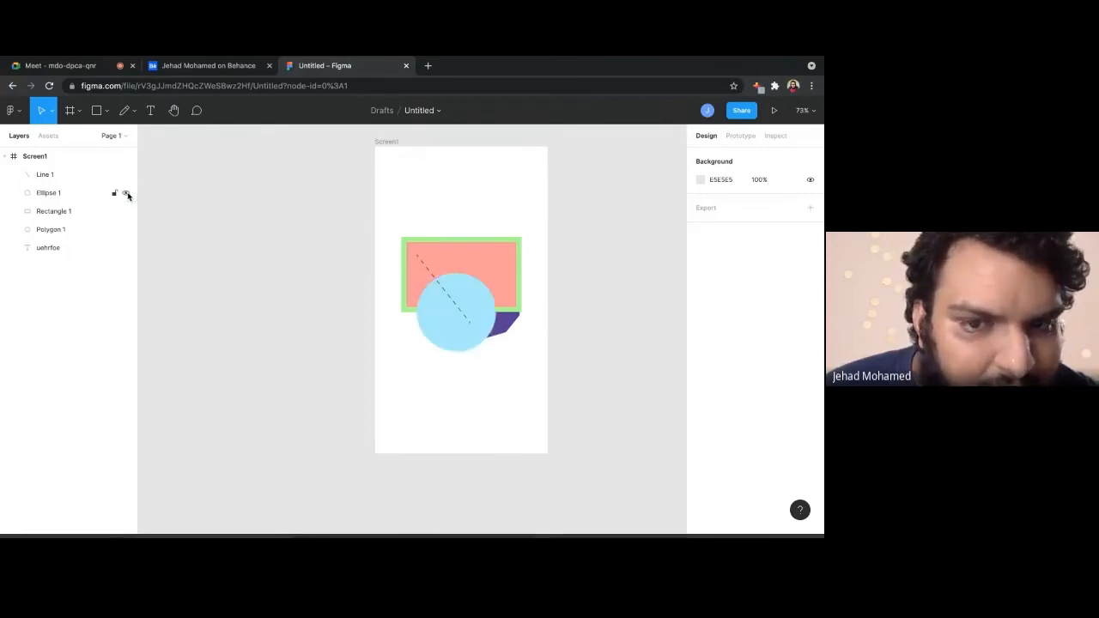
click(126, 193)
click(127, 193)
click(126, 193)
click(126, 193)
click(126, 193)
click(126, 193)
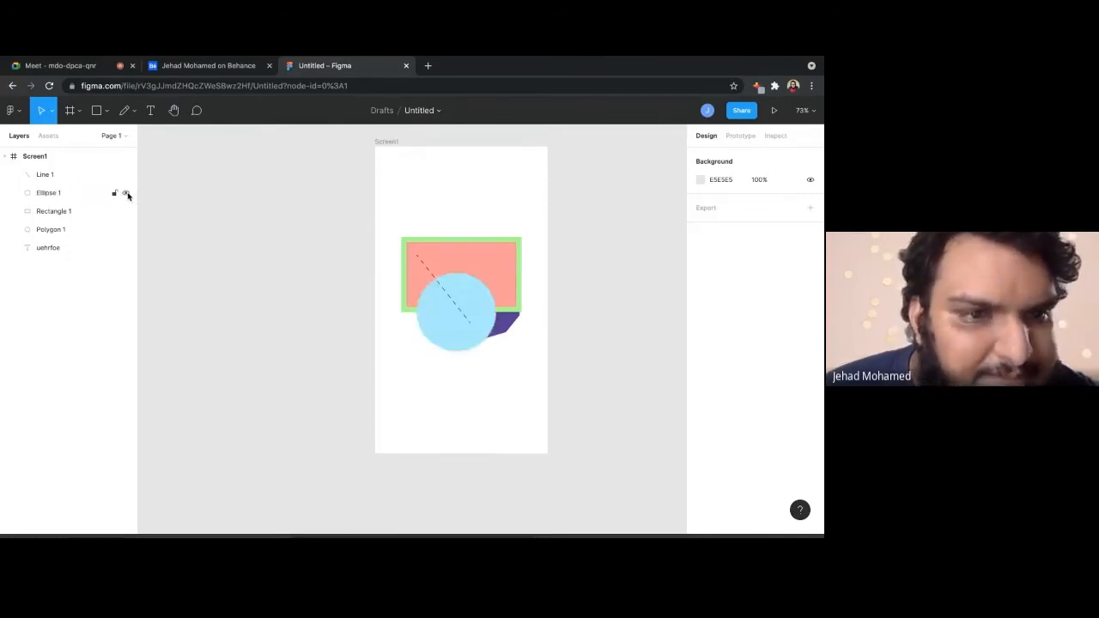
click(126, 193)
click(127, 193)
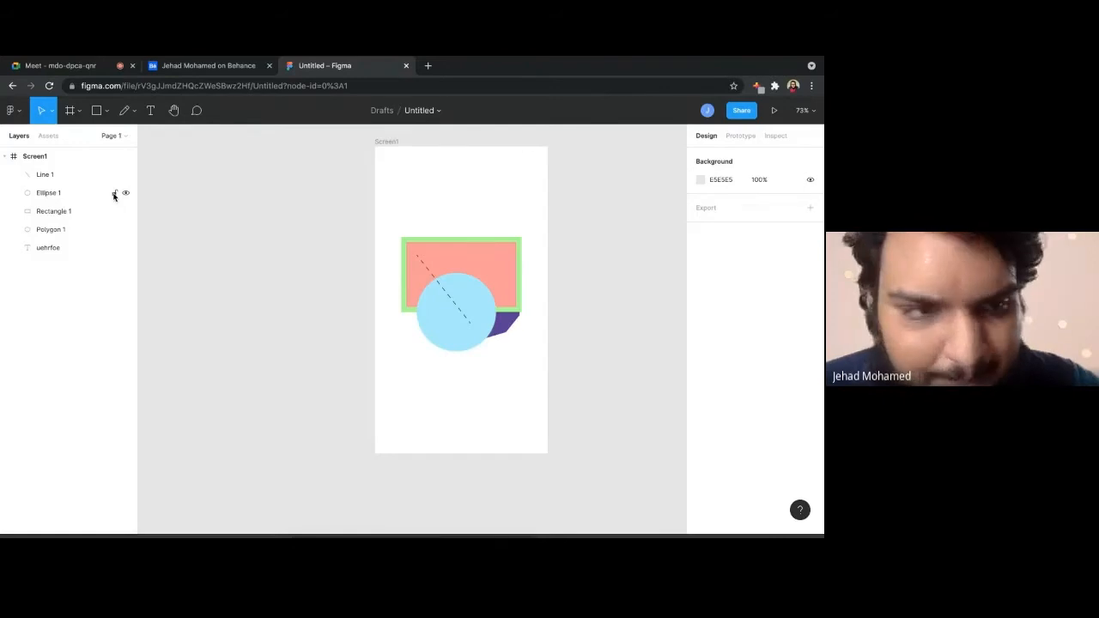
Lock the circle, select all objects around it to test the lock, and unlock and select the circle
click(114, 193)
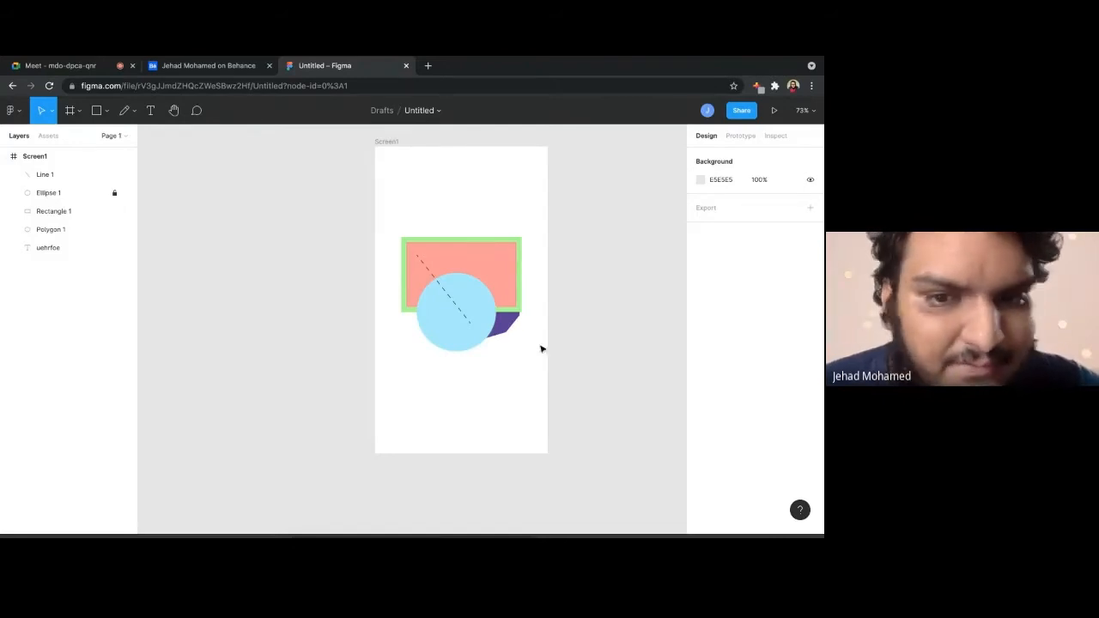
drag(568, 371, 370, 189)
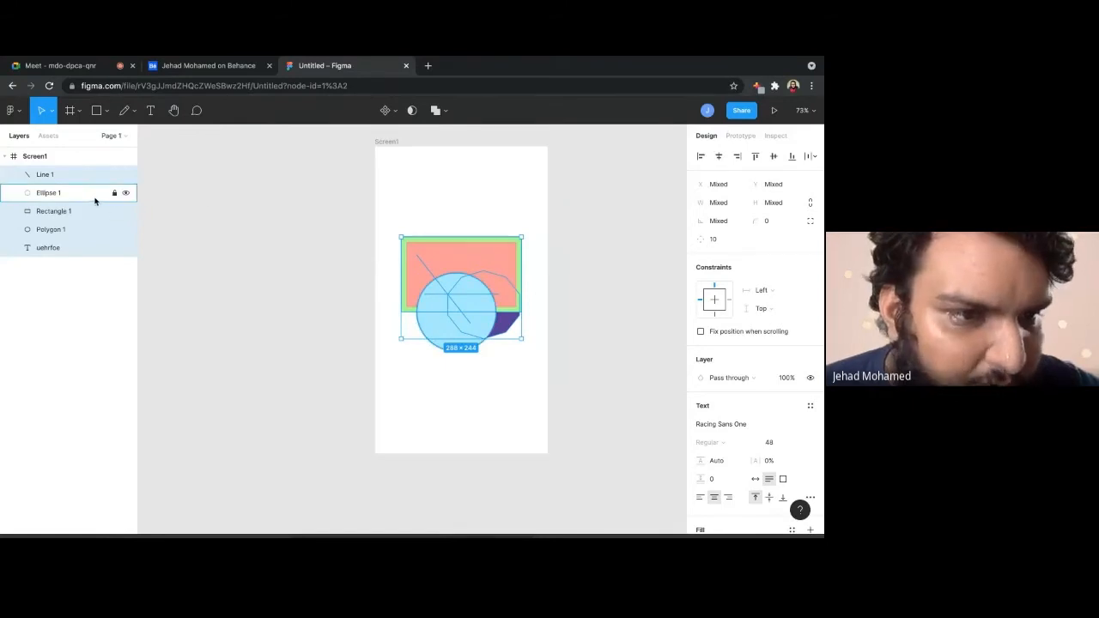
click(483, 385)
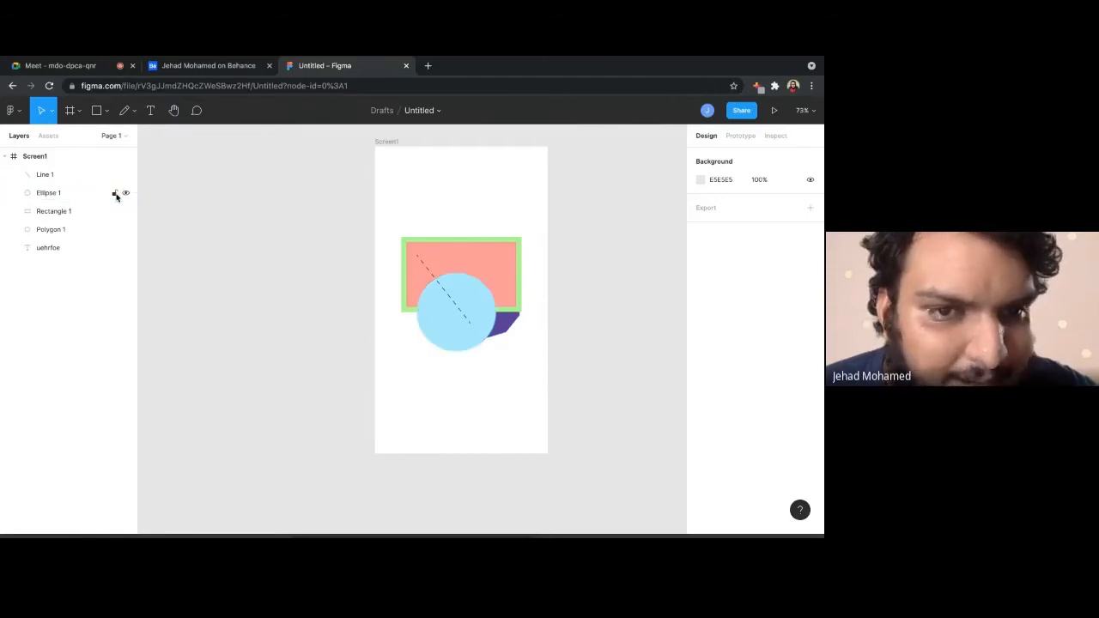
click(449, 320)
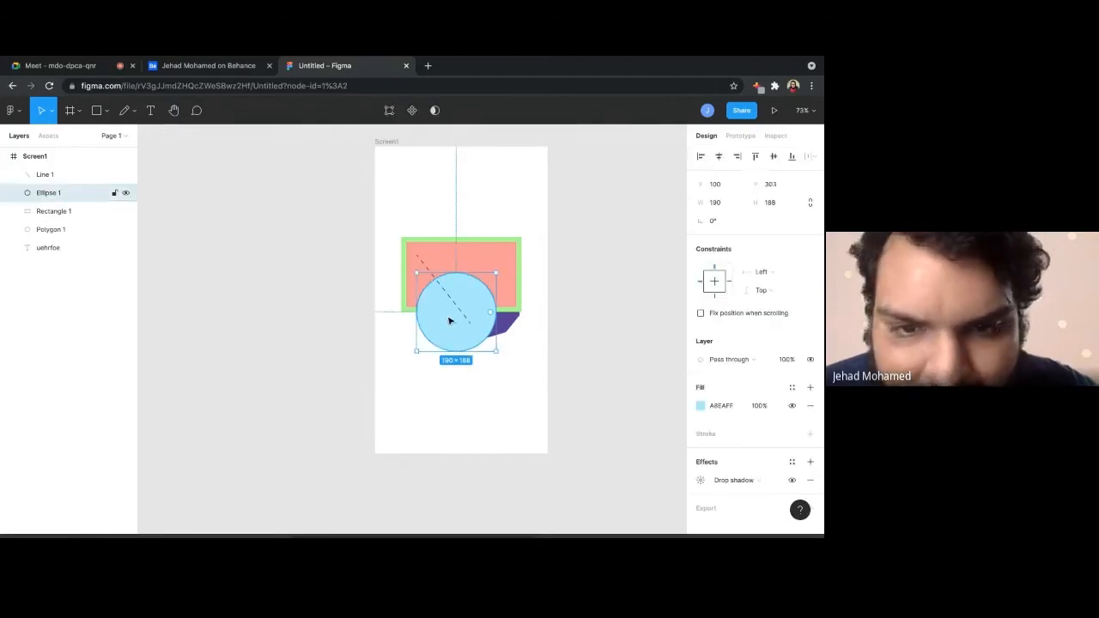
Lock the circle again and try to select it on the canvas at several spots
click(114, 192)
click(457, 318)
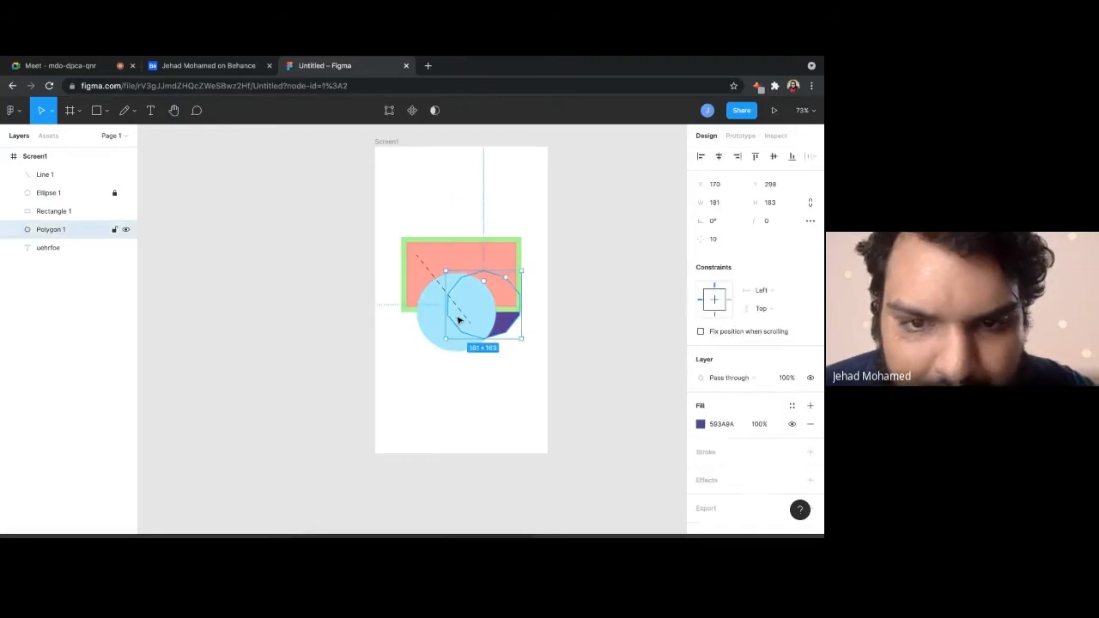
click(444, 316)
click(466, 326)
click(478, 395)
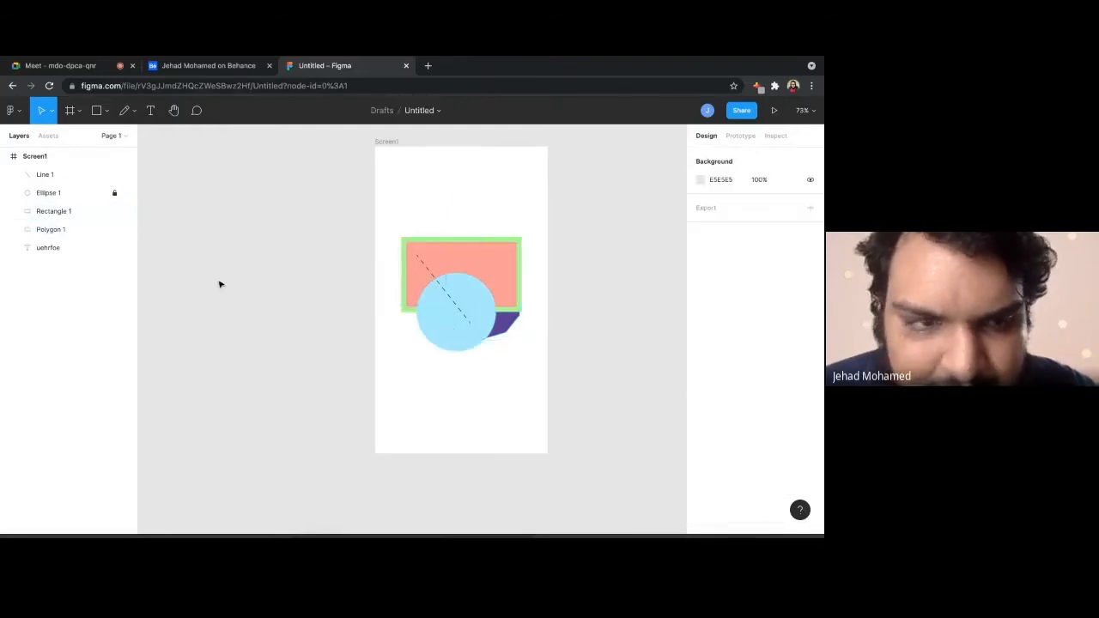
Unlock the circle and select it on the canvas to test that it can be picked
click(115, 192)
click(442, 332)
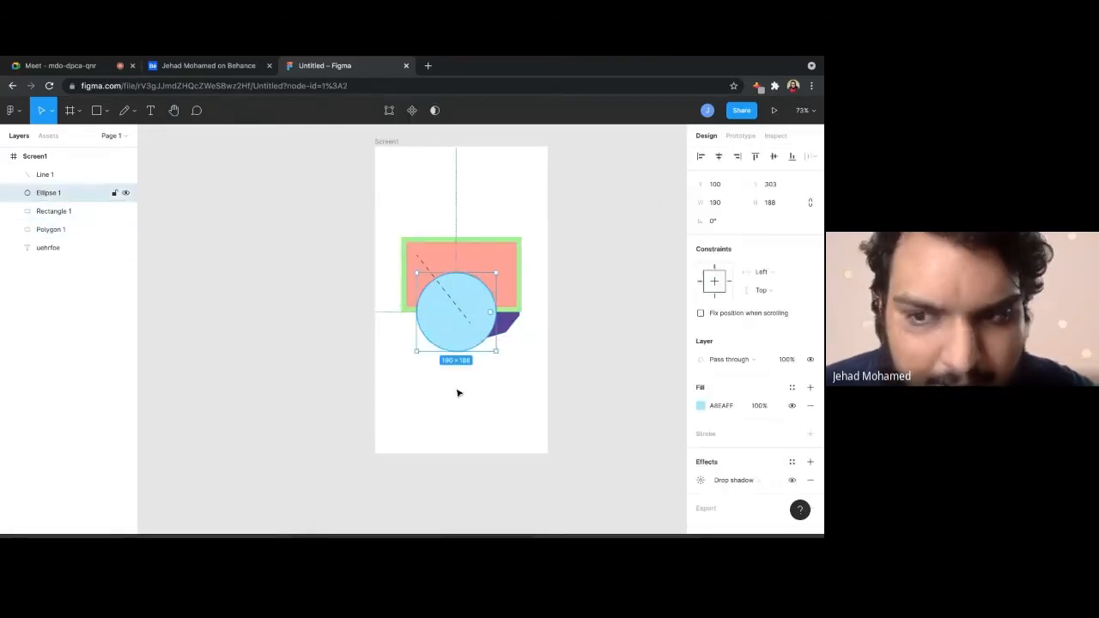
click(229, 300)
click(433, 313)
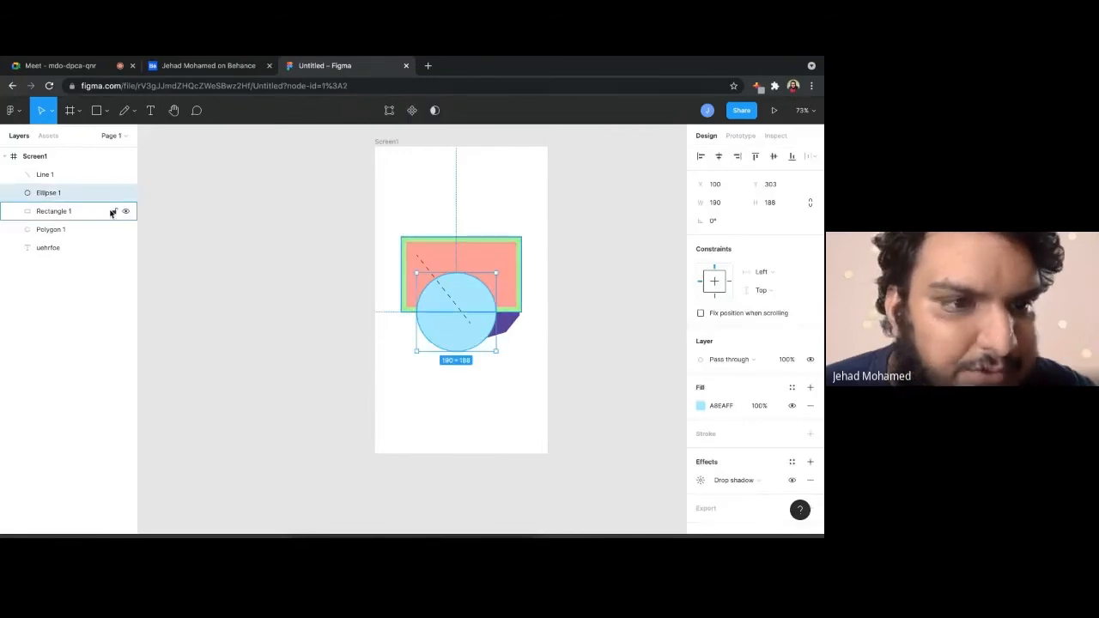
Clear the selection and view the file's component assets
click(175, 188)
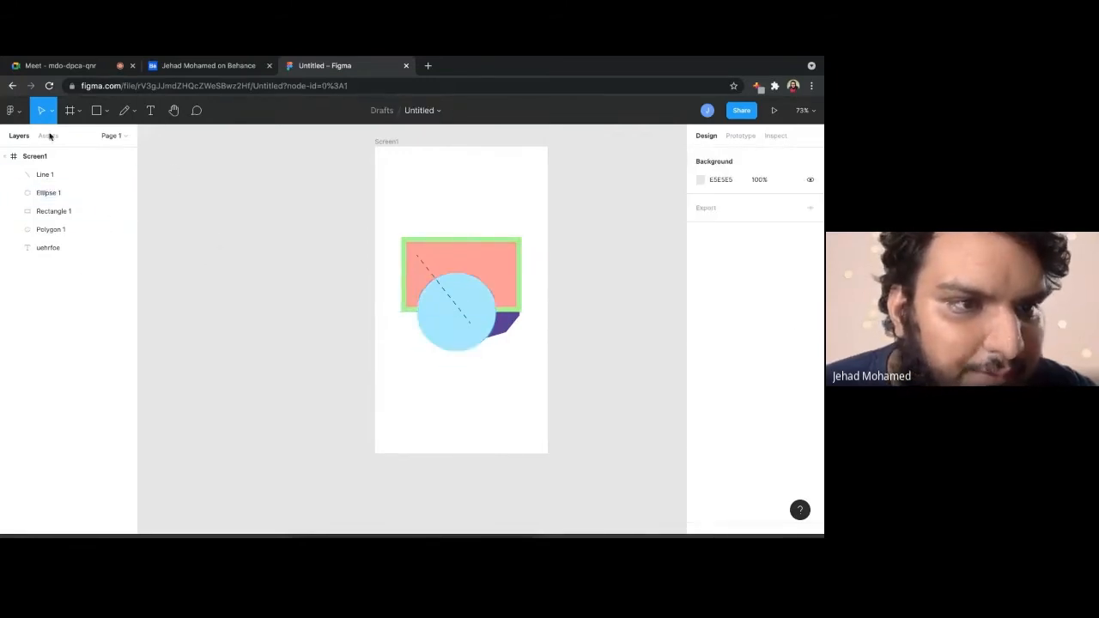
click(48, 136)
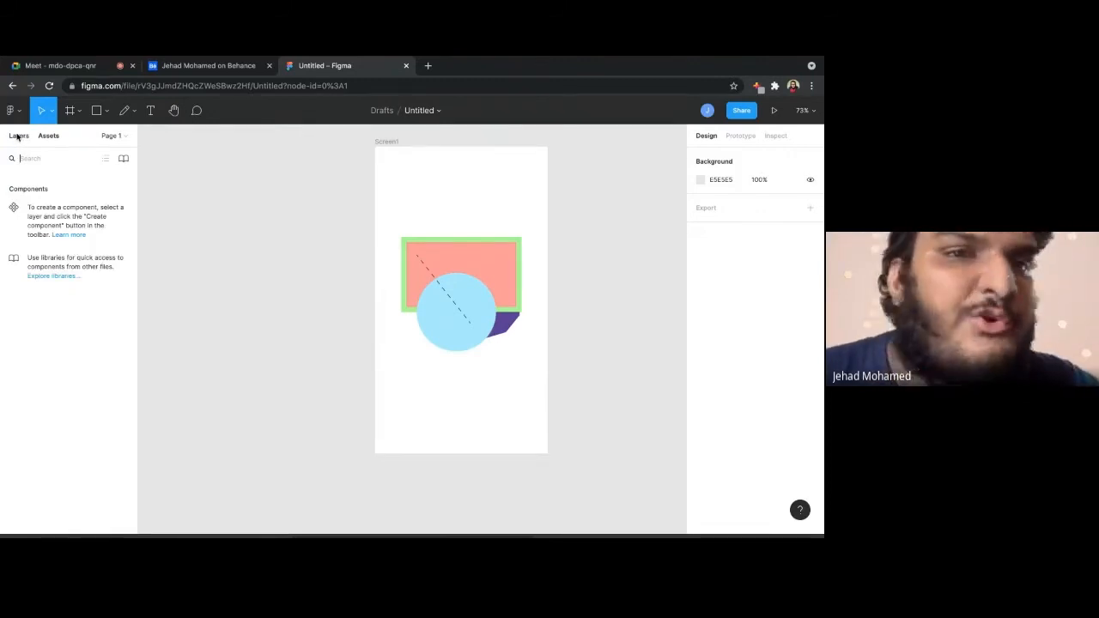
Return to the layer list and select all the shapes on Screen1
click(17, 135)
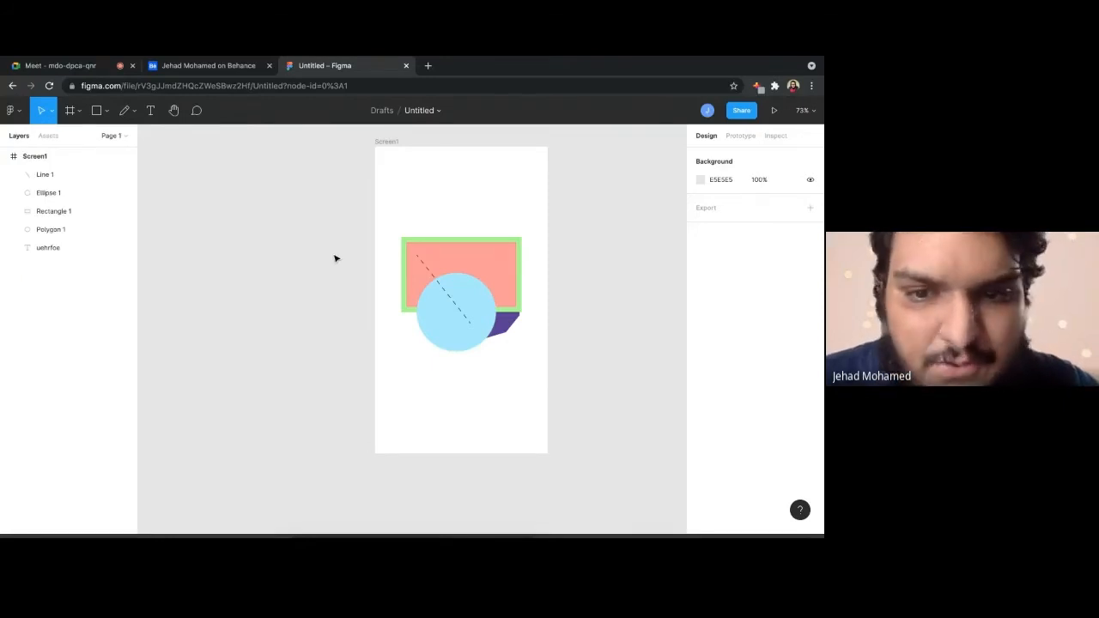
drag(334, 253, 542, 341)
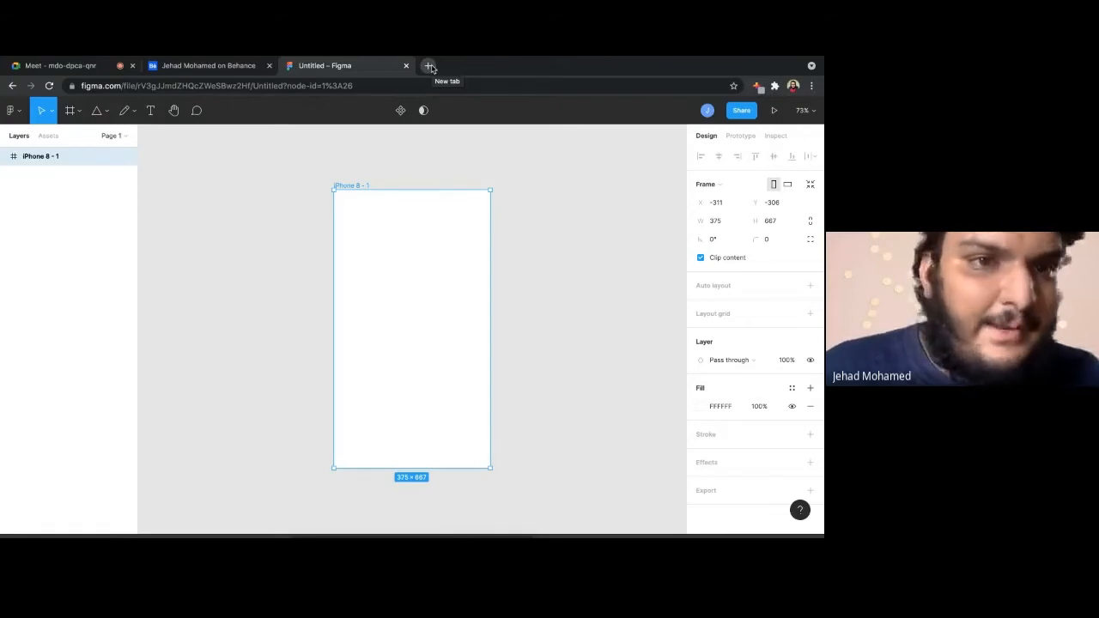
Switch to the Behance portfolio, examine the theme colors and app icons in the Navvi transportation app project, and close the project
click(193, 65)
click(423, 376)
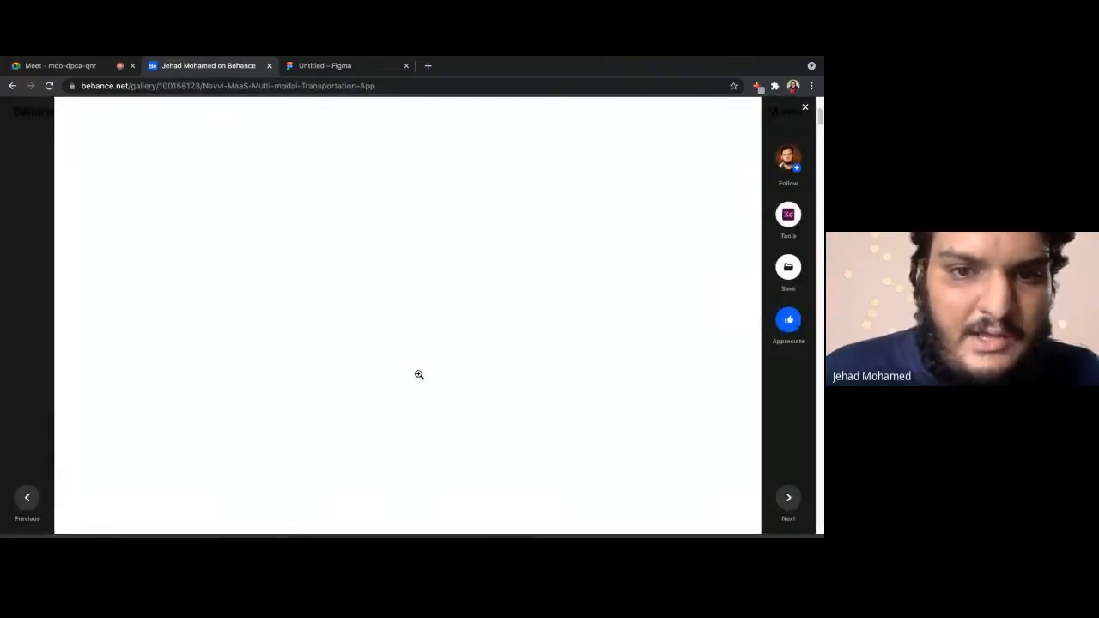
scroll(419, 374, down, 15)
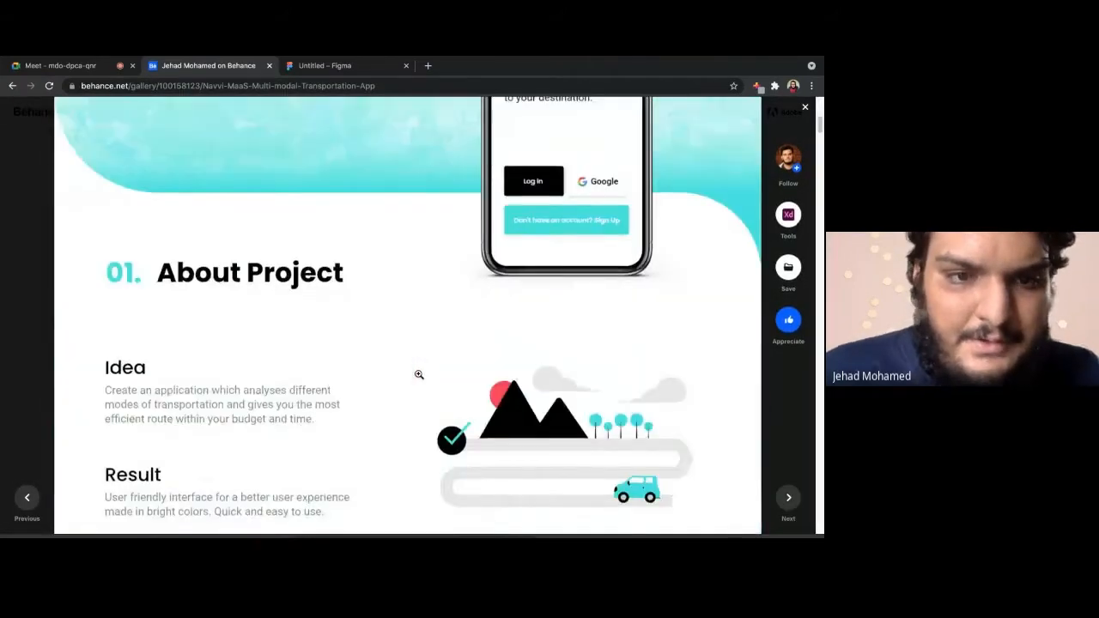
scroll(419, 375, down, 20)
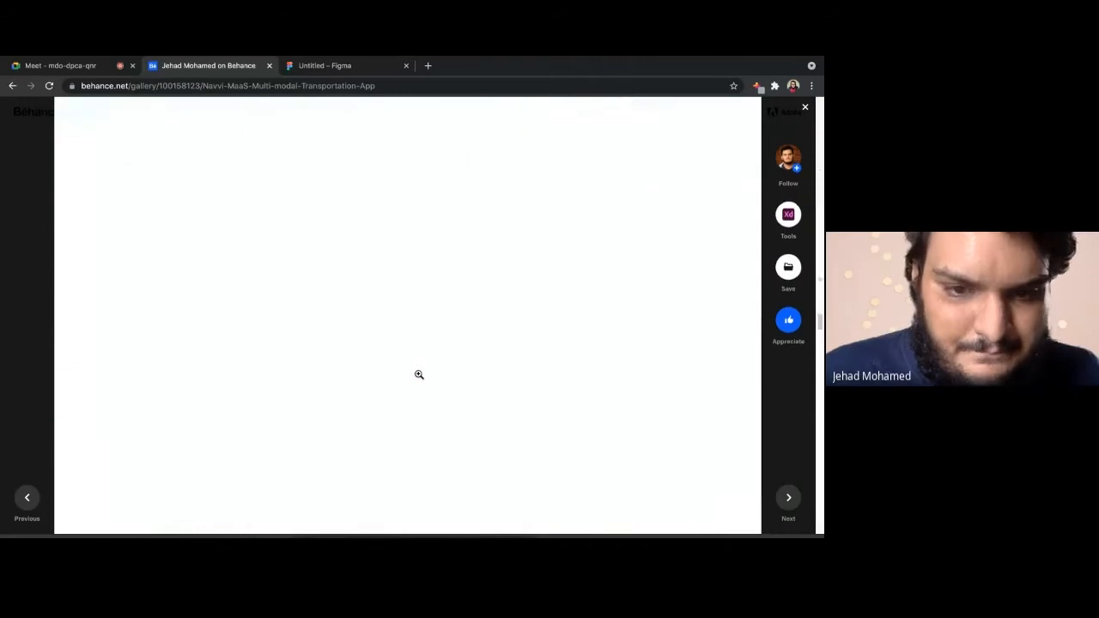
scroll(419, 374, up, 5)
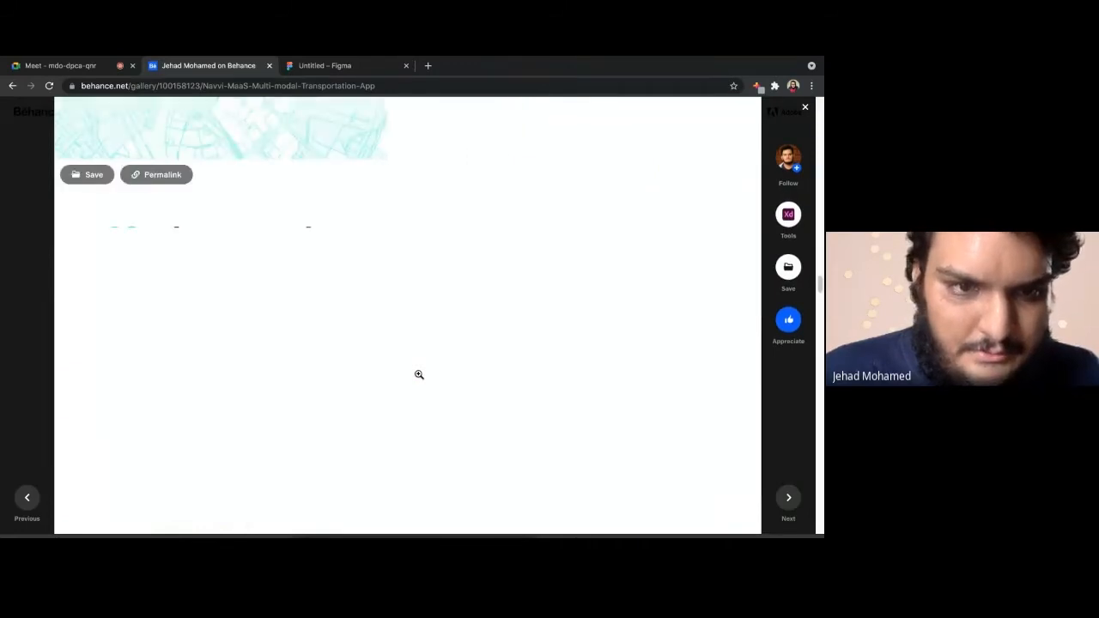
scroll(417, 361, down, 2)
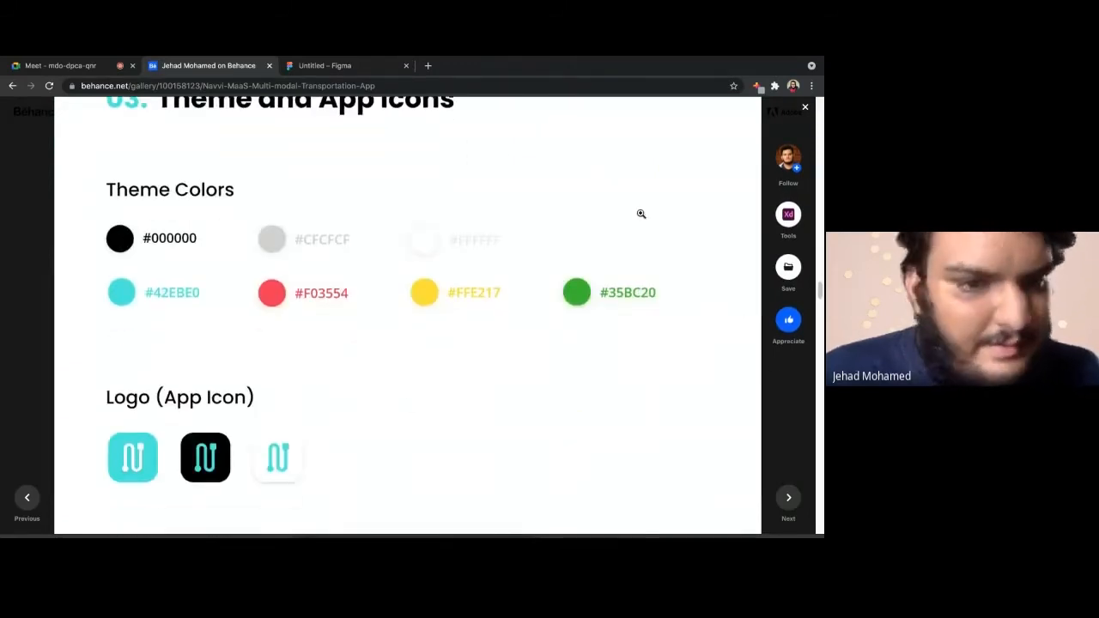
scroll(284, 343, down, 10)
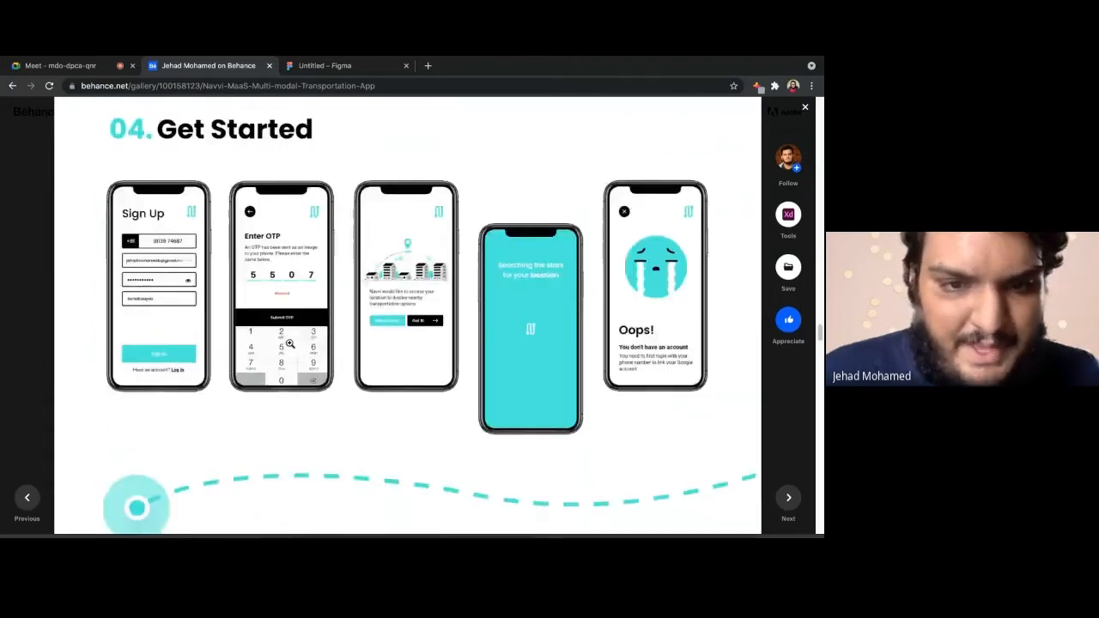
scroll(292, 344, up, 8)
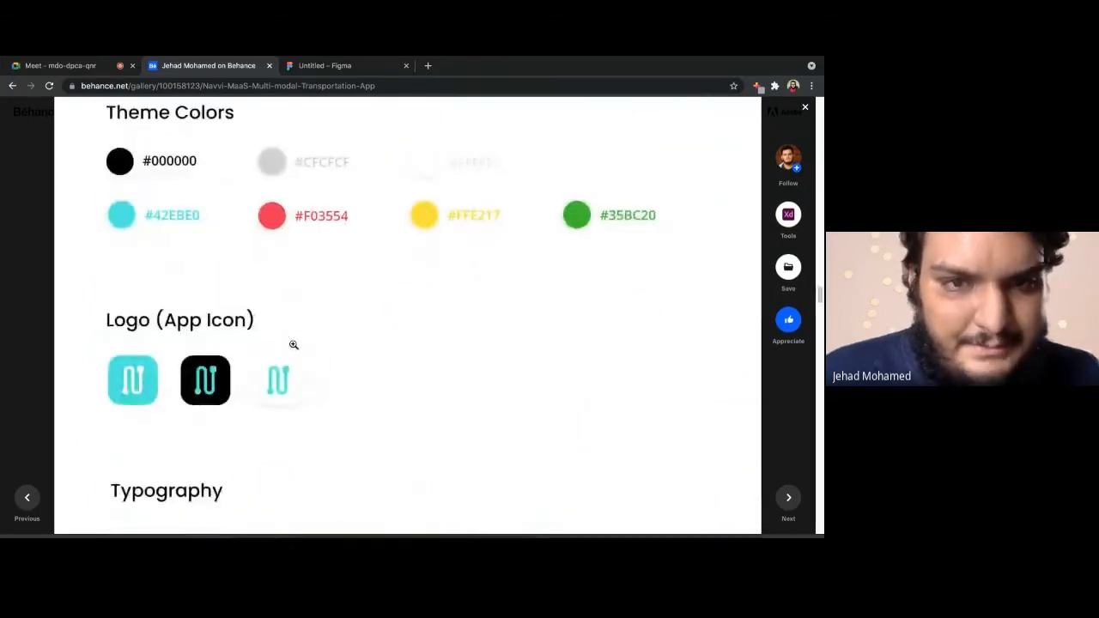
scroll(293, 344, up, 1)
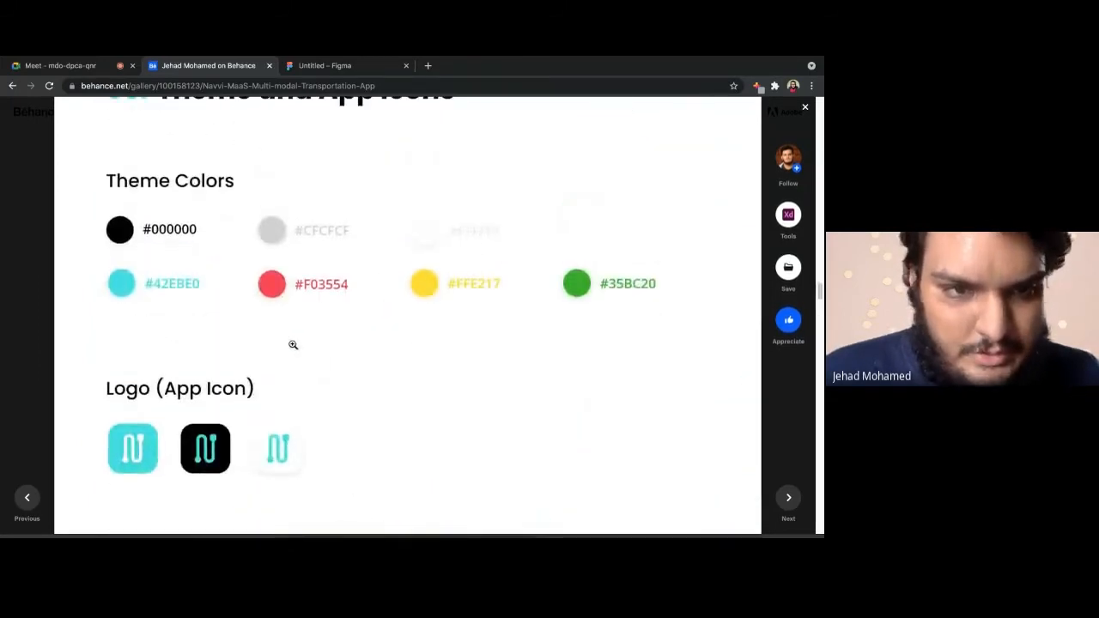
click(807, 107)
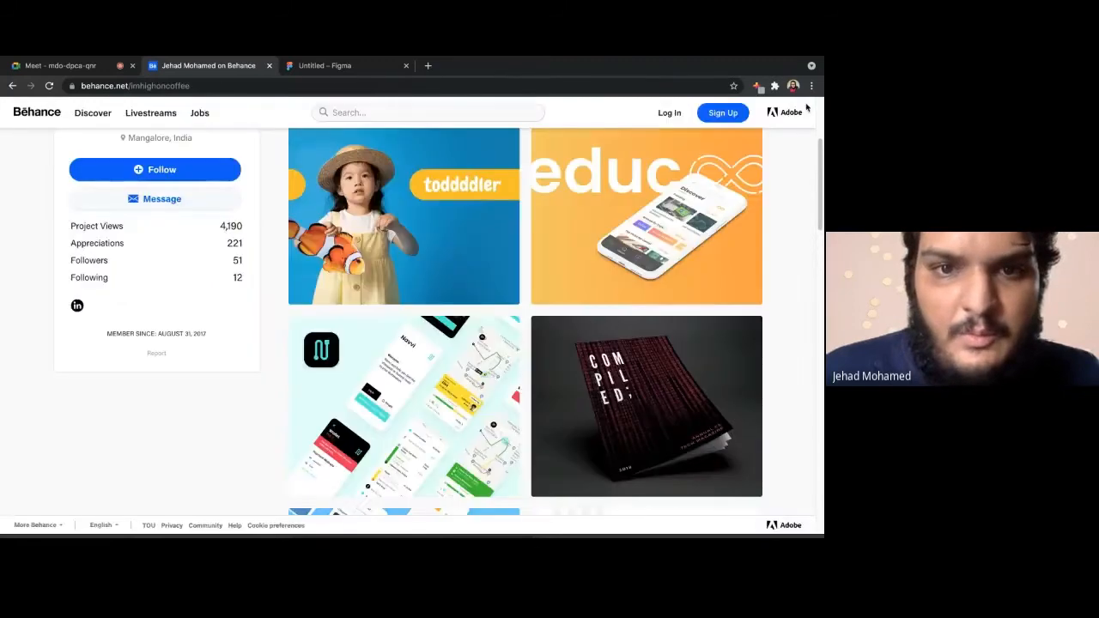
Open coolors.co in a new browser tab and dismiss its welcome and What's new pop-ups
click(100, 69)
click(386, 65)
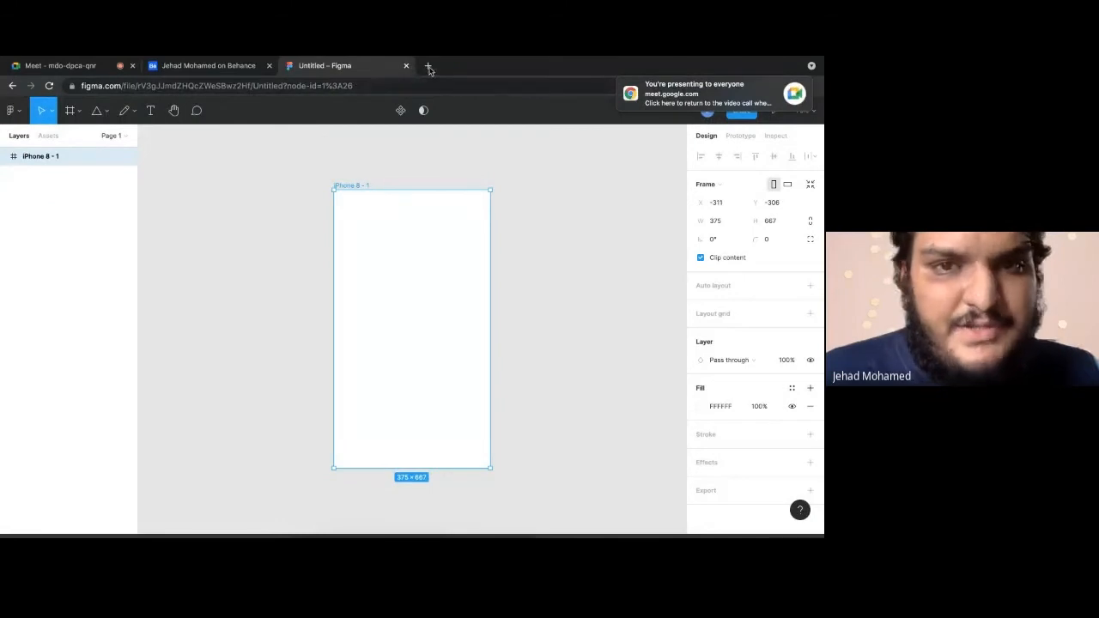
click(428, 66)
text(c)
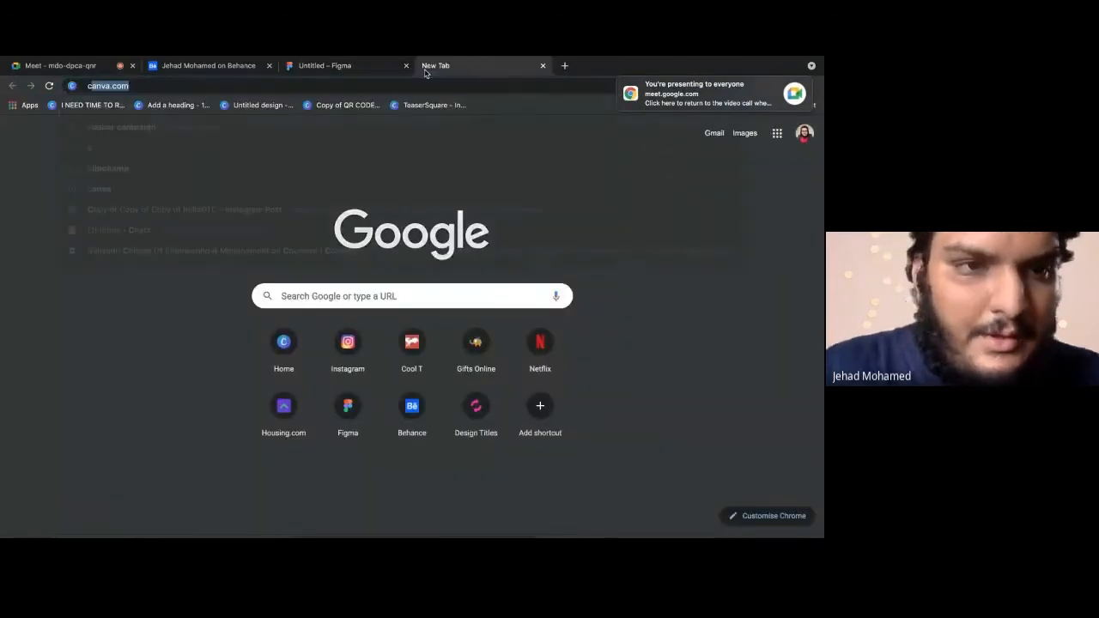
text(oolors)
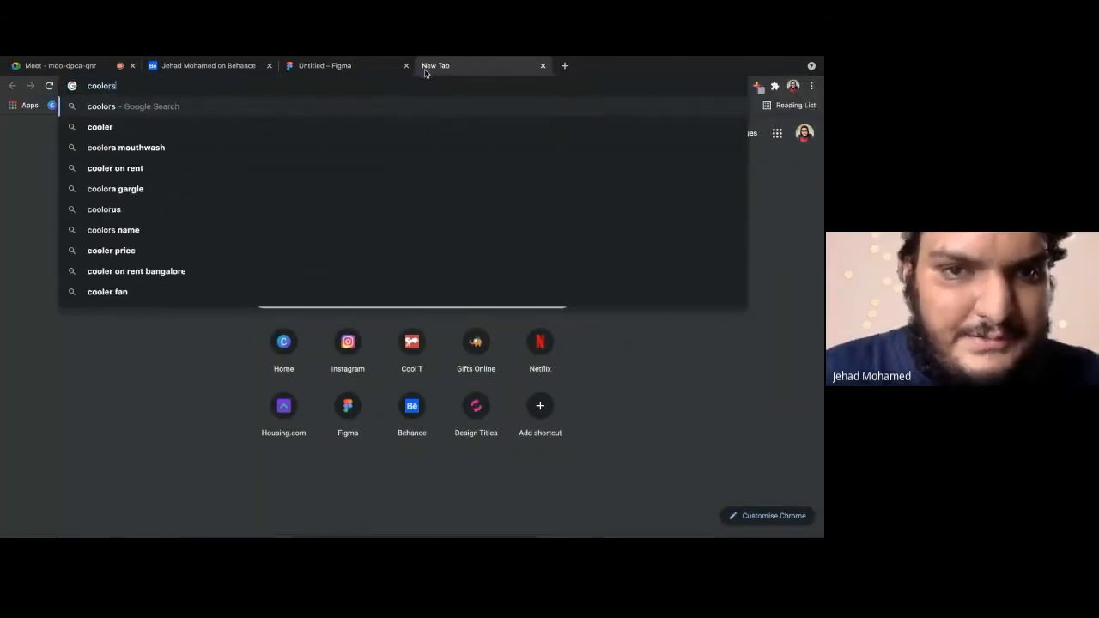
text(.co)
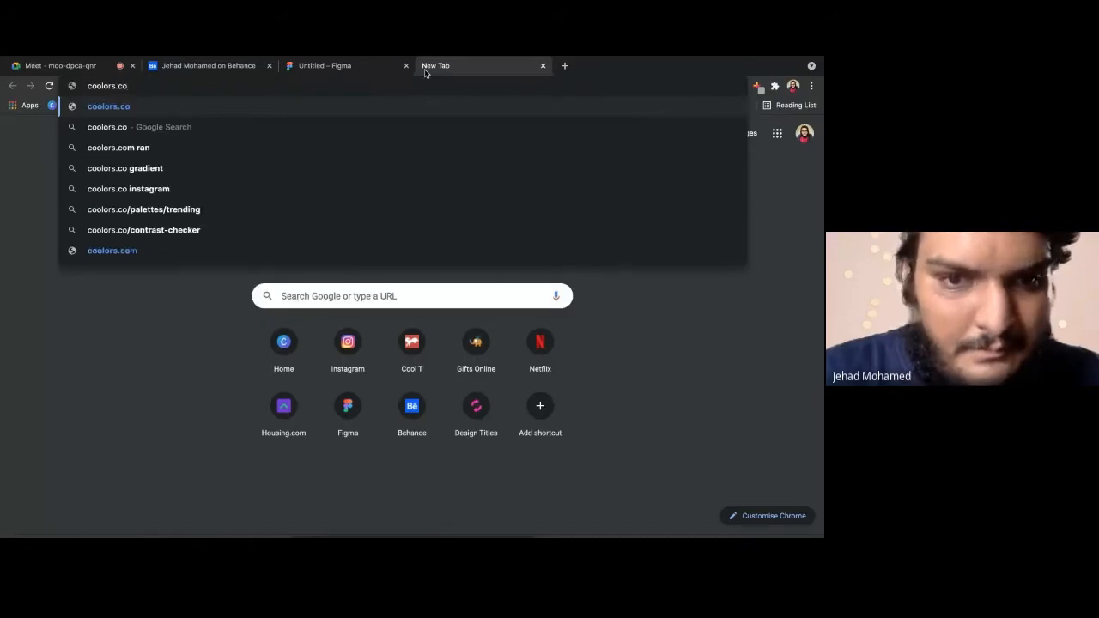
key(Return)
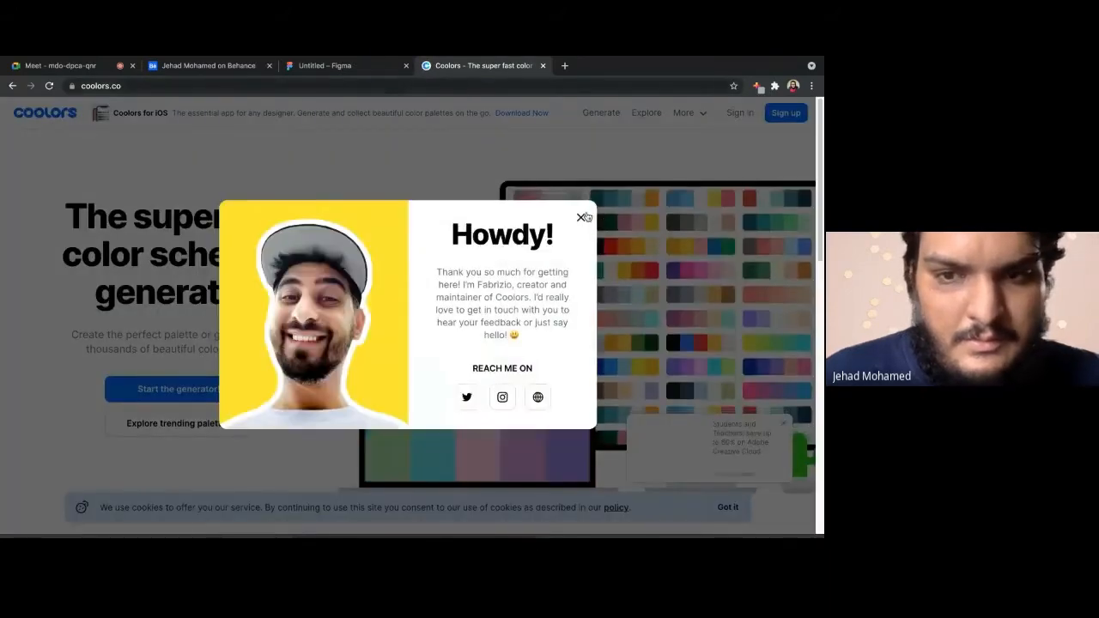
click(579, 218)
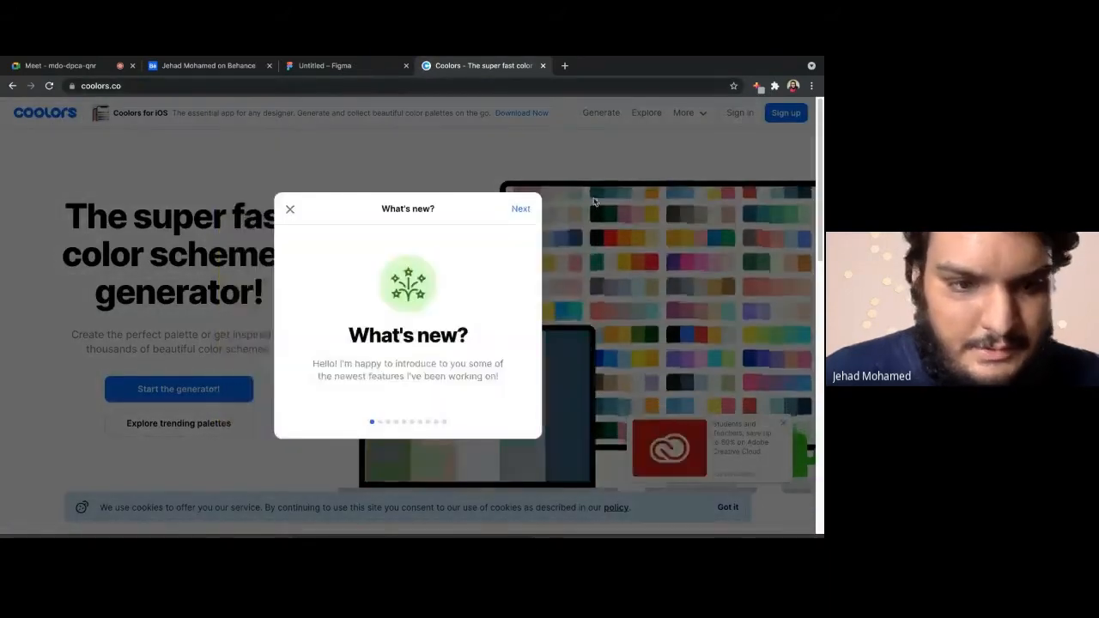
click(289, 208)
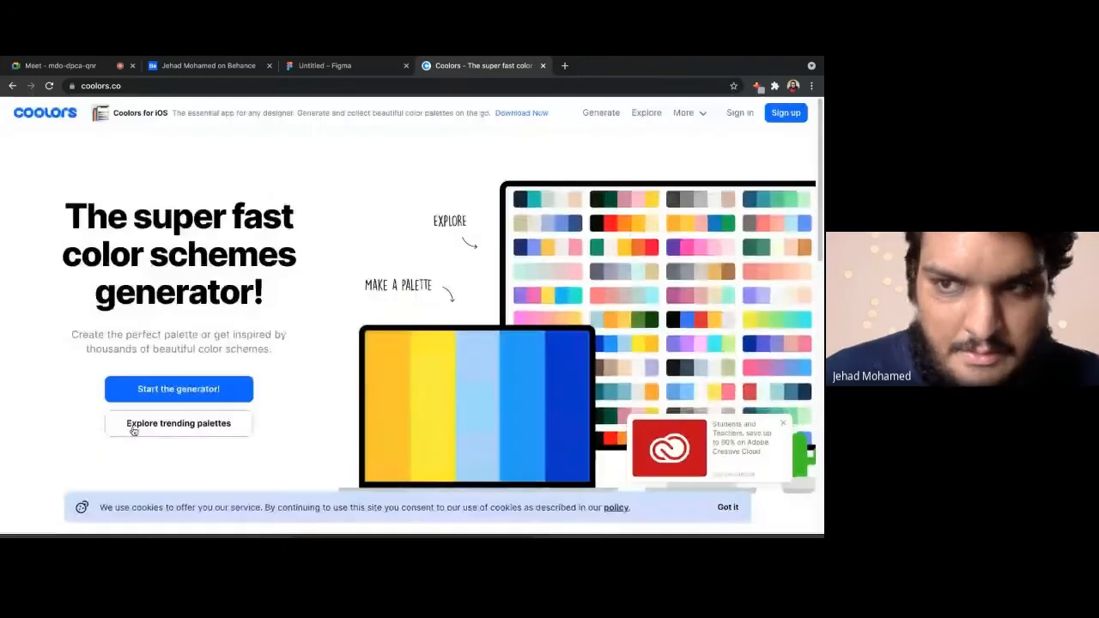
Start the Coolors palette generator, dismiss its introduction, and generate random palettes until one contains Yale Blue 064789 and Alice Blue EBF2FA
click(144, 392)
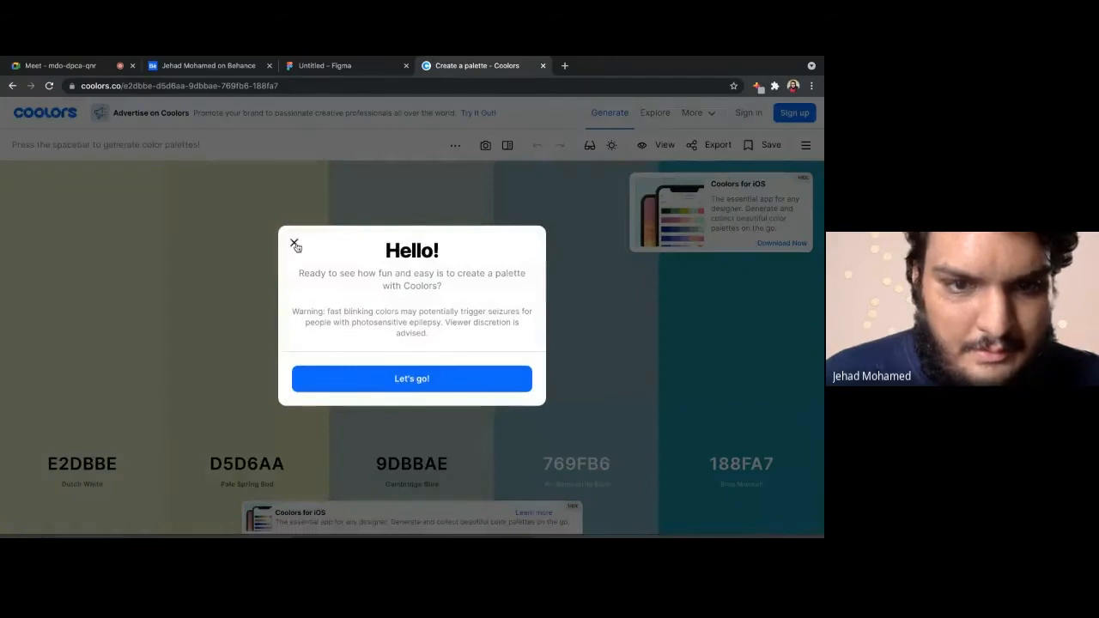
click(295, 244)
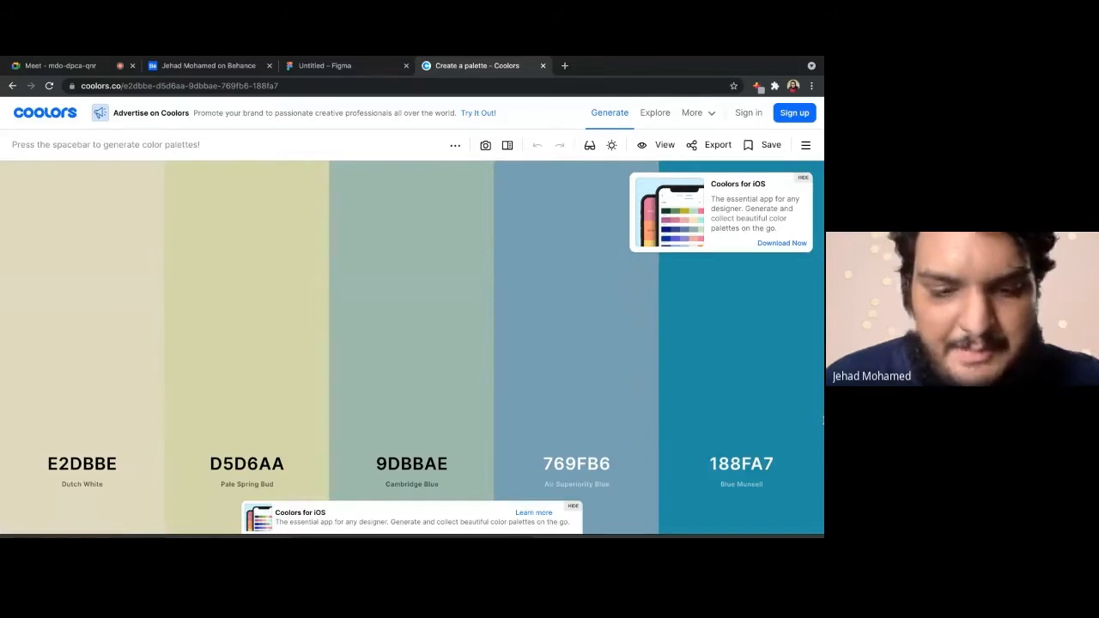
key(space)
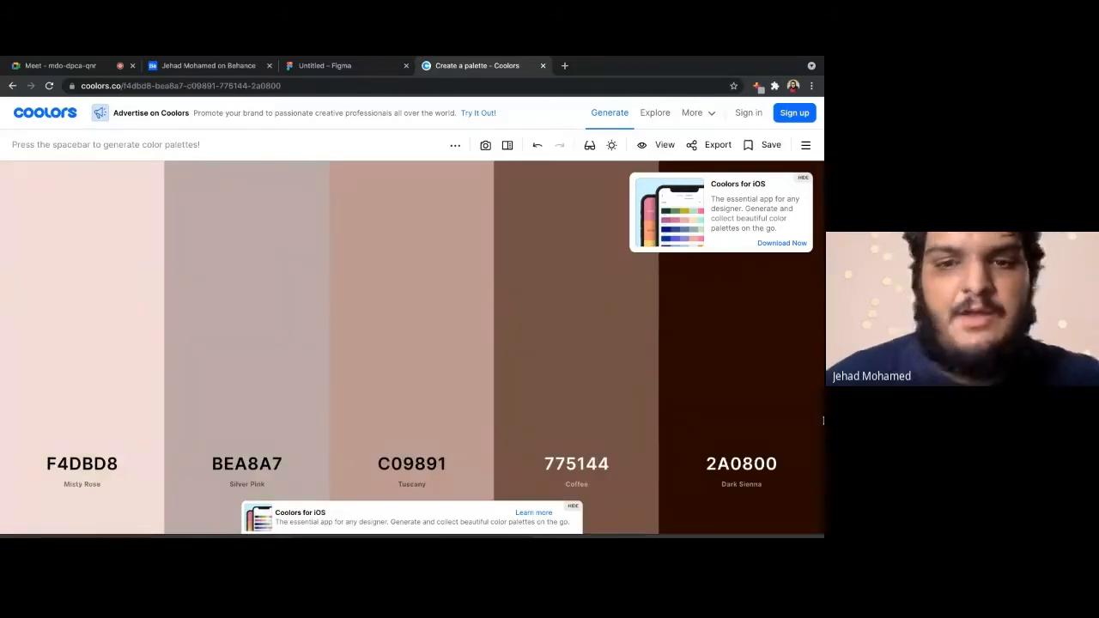
key(space)
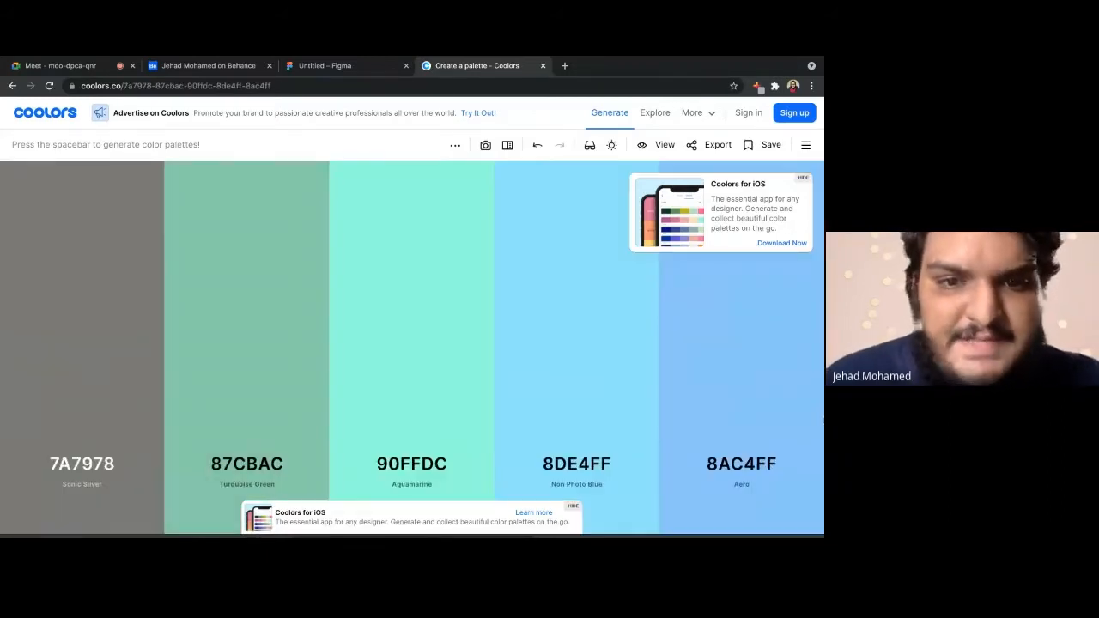
key(space)
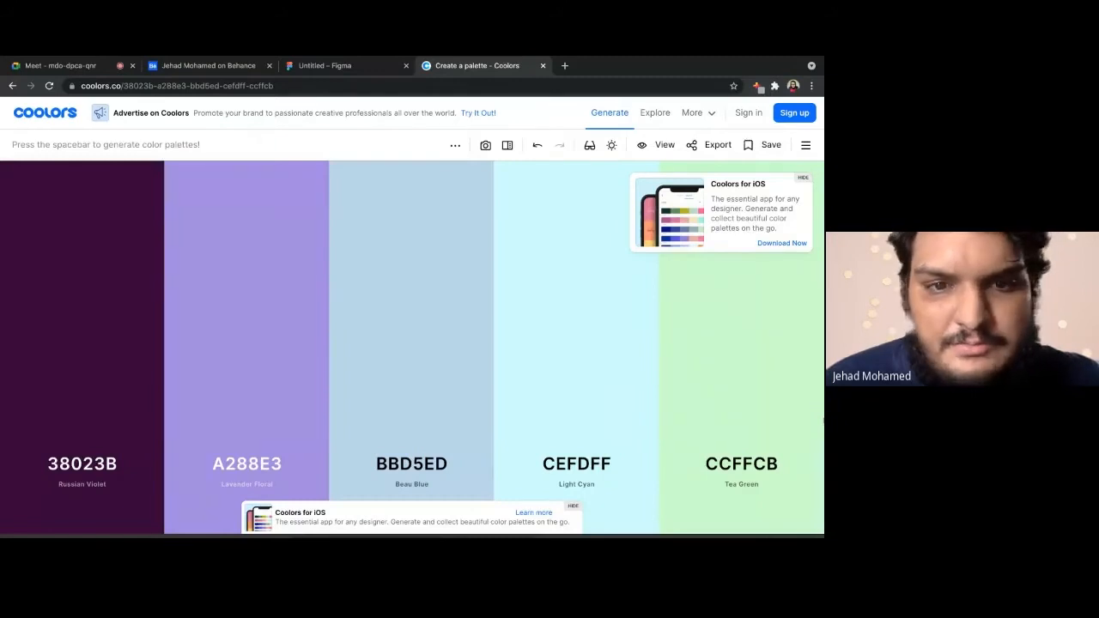
key(space)
key(space)
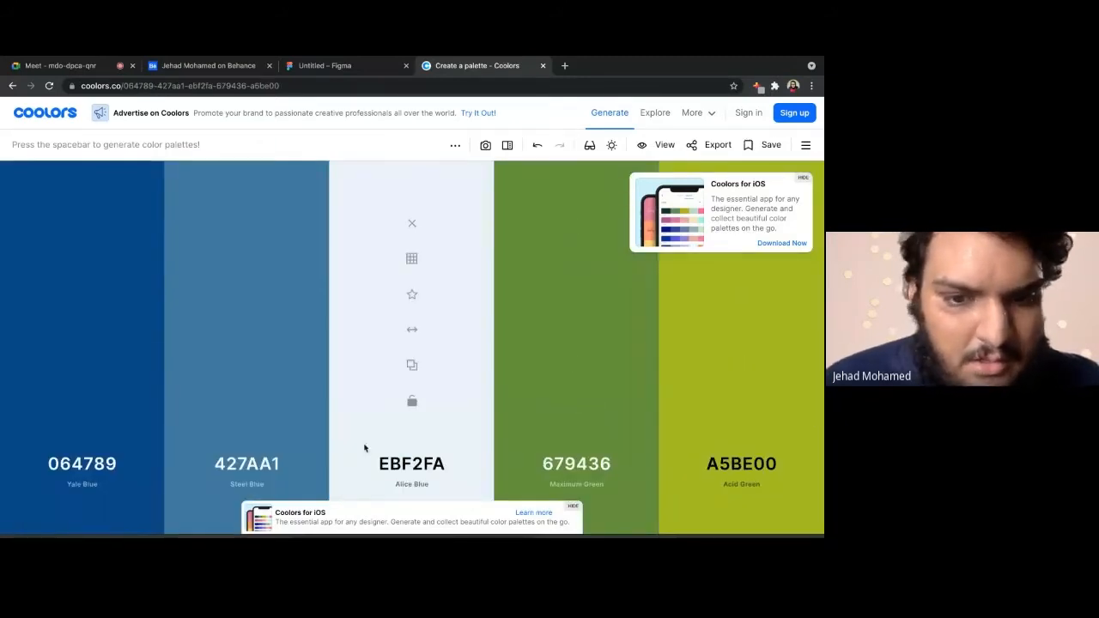
Lock Alice Blue EBF2FA and Yale Blue 064789, and regenerate the other three colors until Pistachio A5CC6B comes up
click(412, 403)
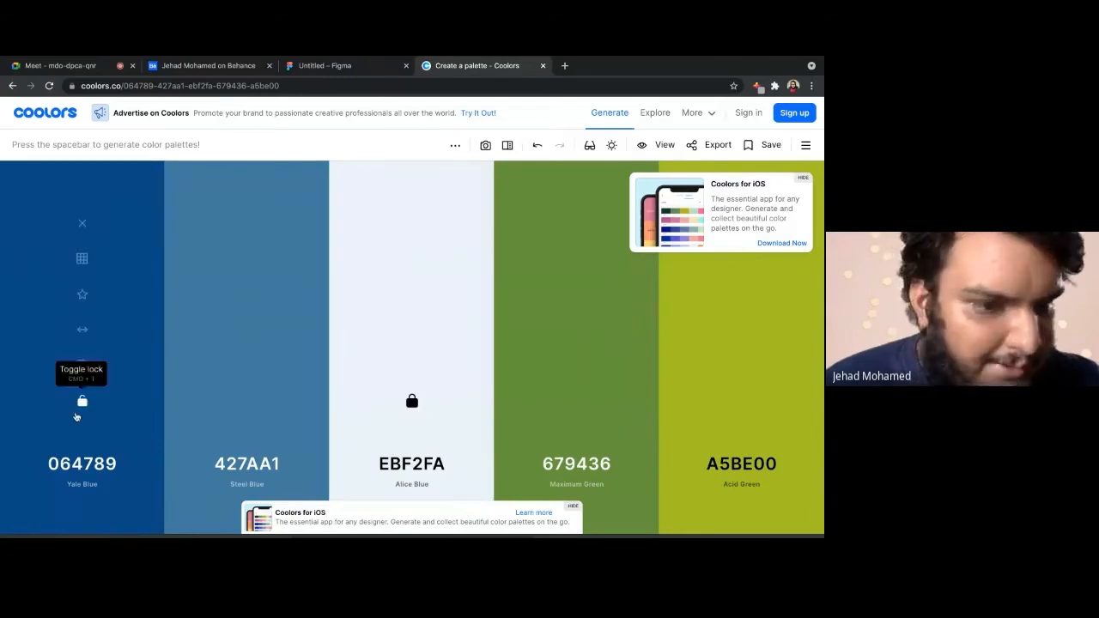
click(82, 401)
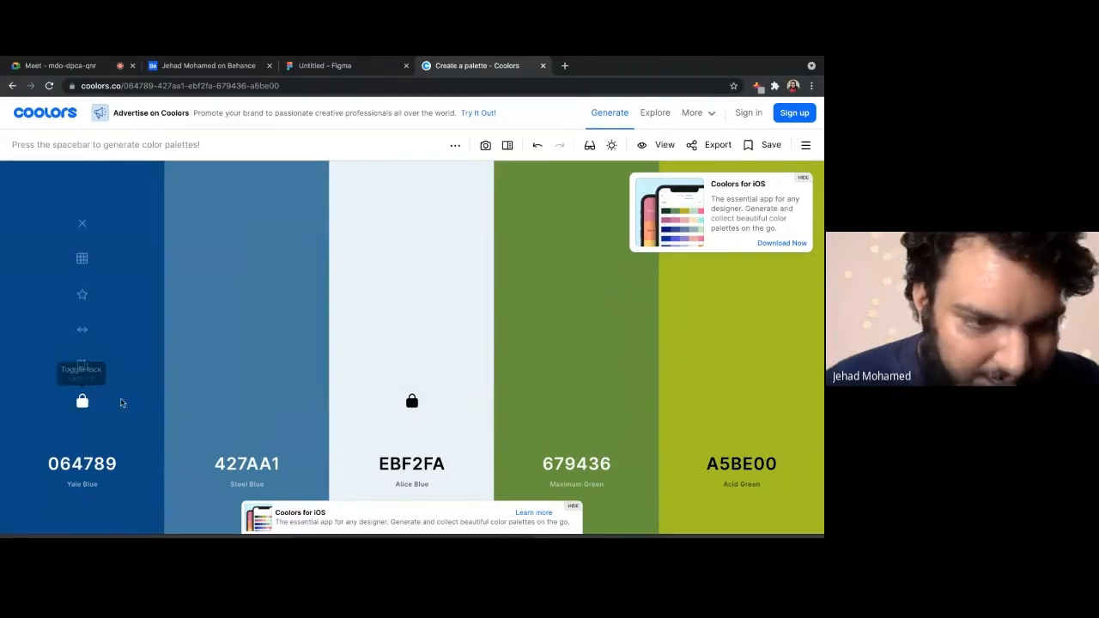
key(space)
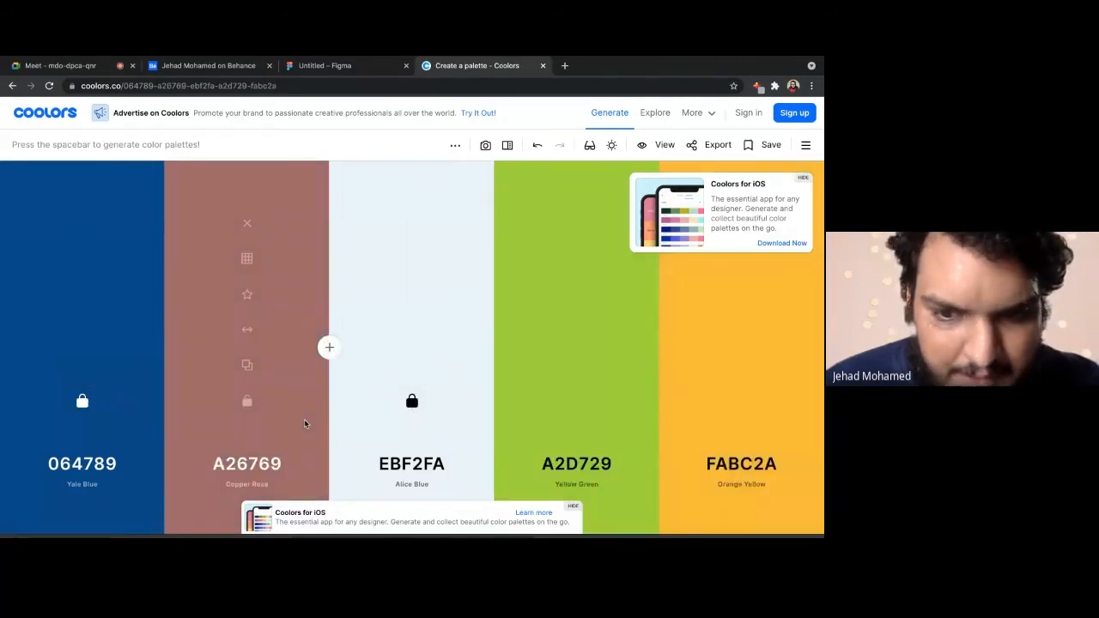
key(space)
key(space)
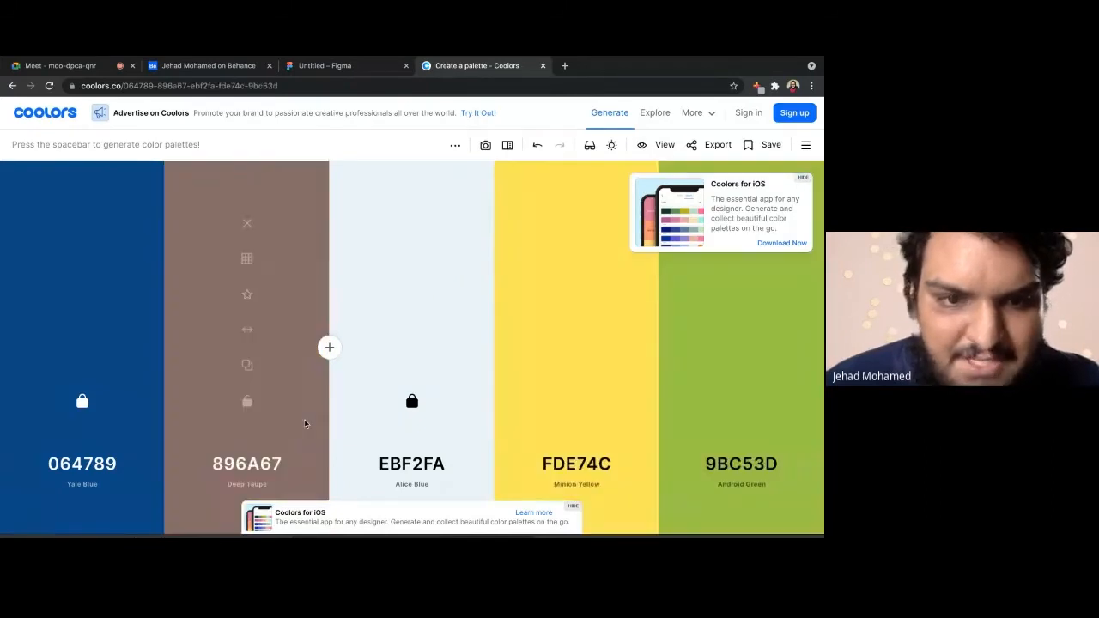
key(space)
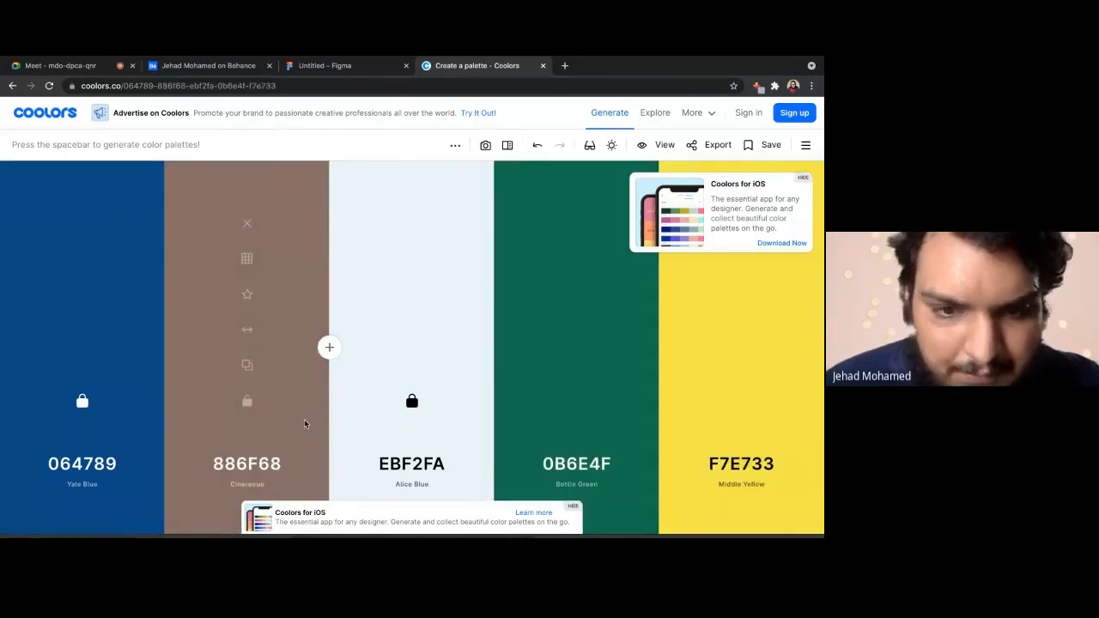
key(space)
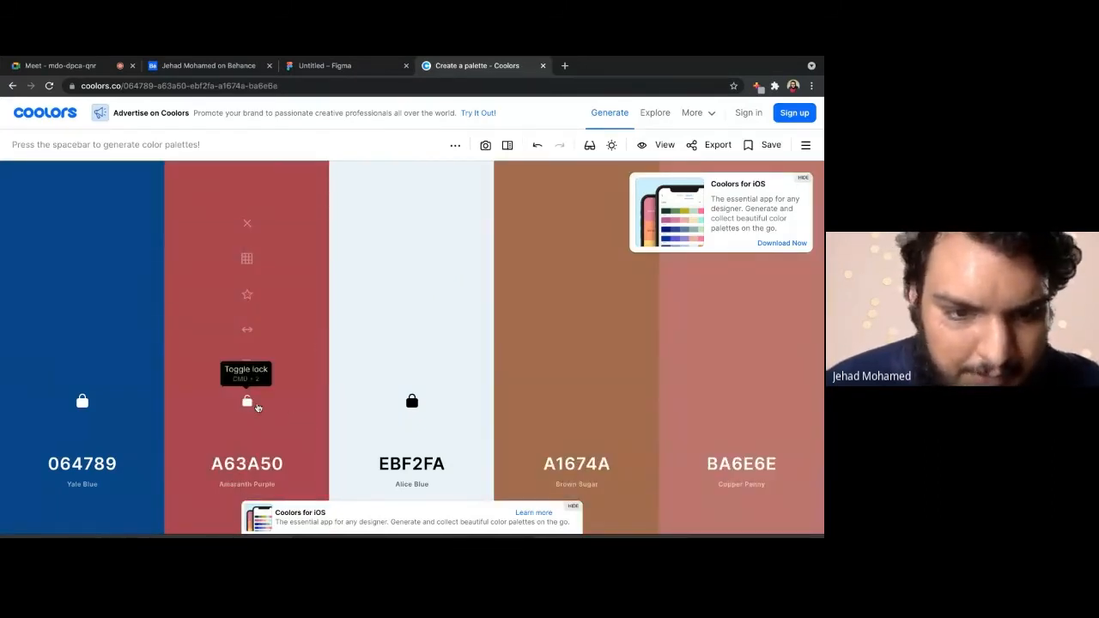
key(space)
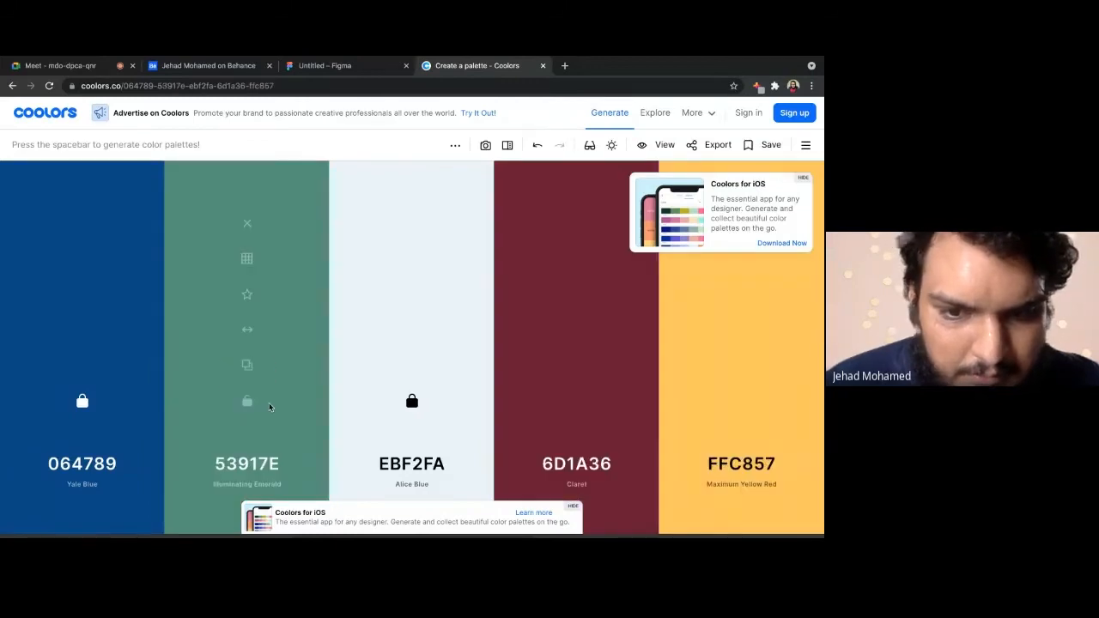
key(space)
Lock Pistachio A5CC6B as well and regenerate the remaining two palette colors several times
click(248, 401)
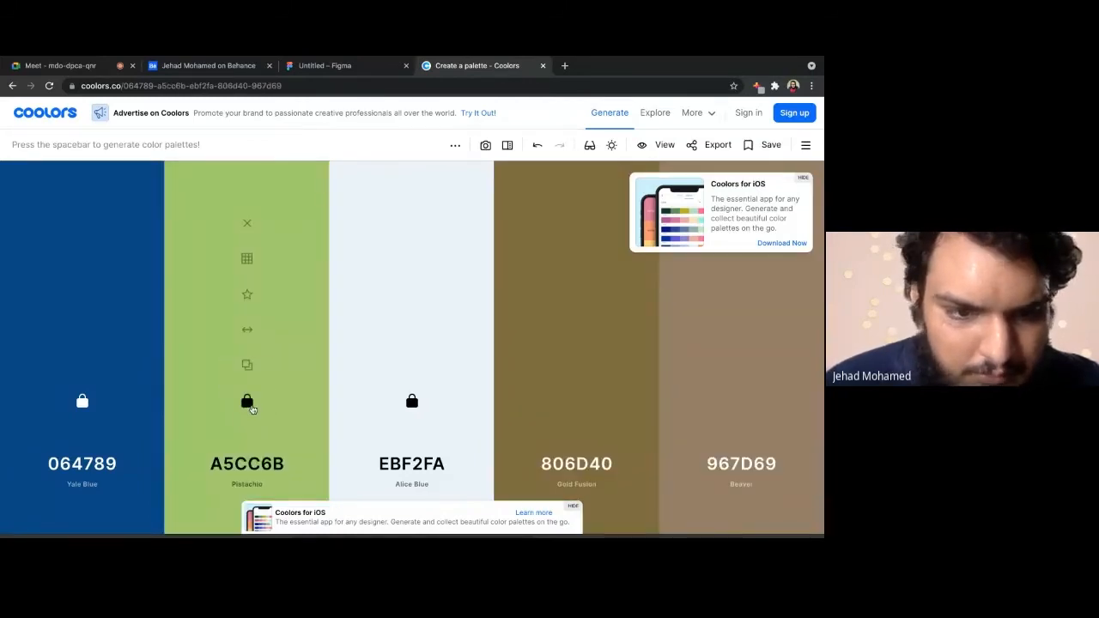
key(space)
key(space)
key(space)
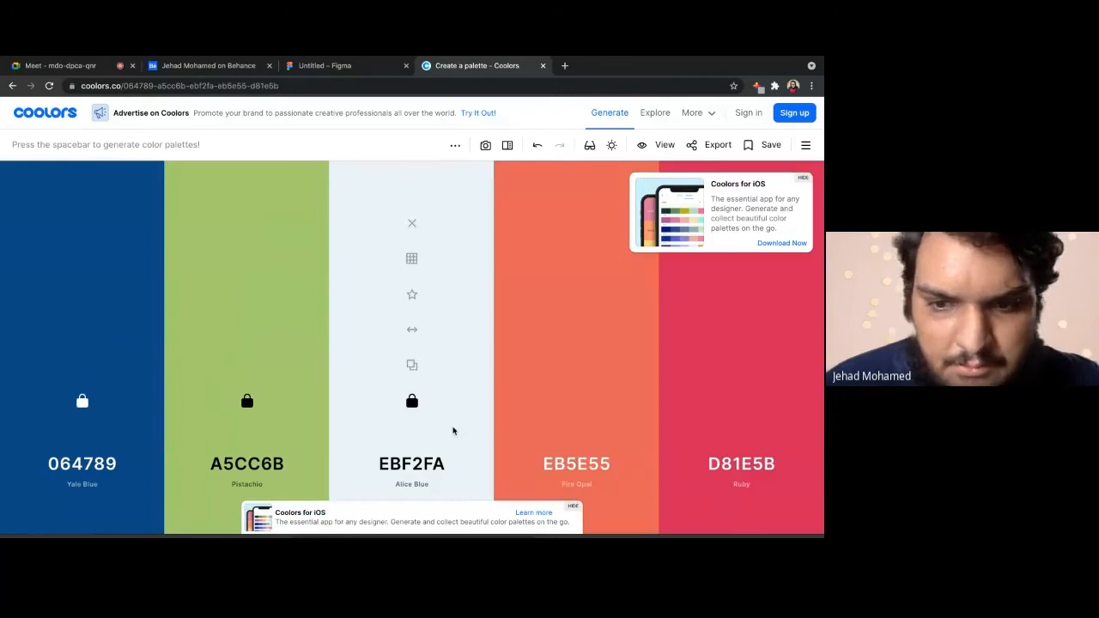
key(space)
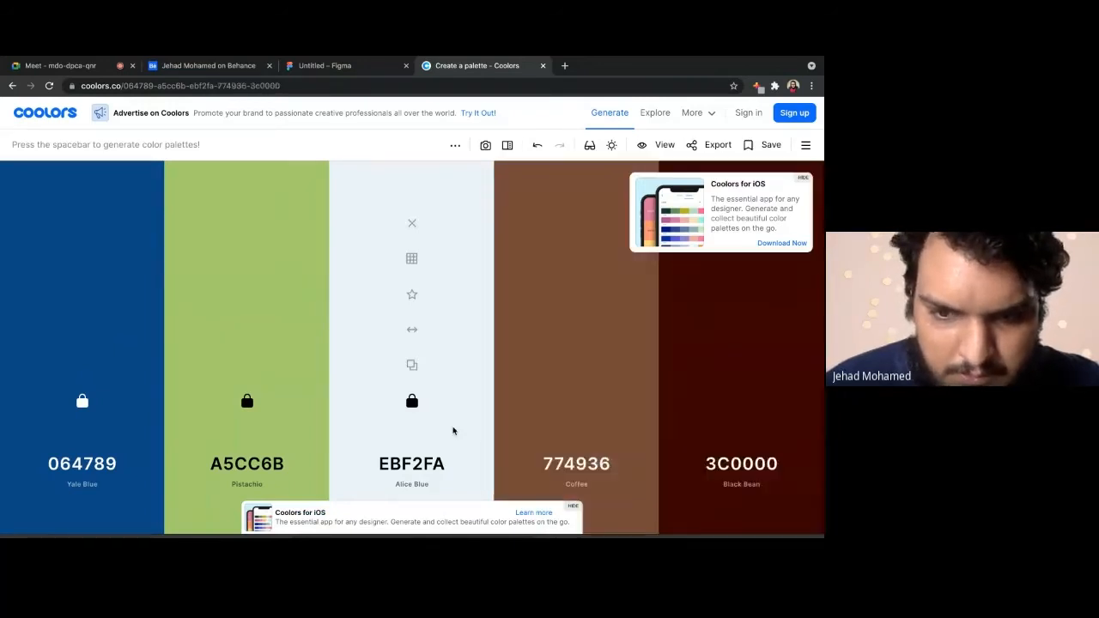
key(space)
key(space)
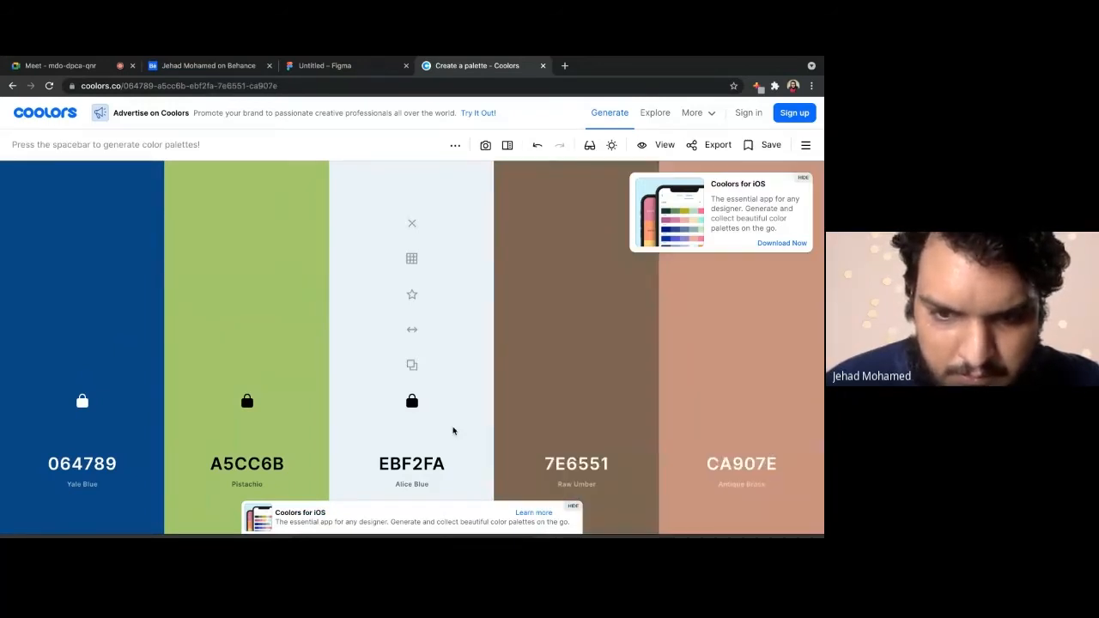
Generate new colours for the two unlocked palette columns until 5F1A37 and D7263D come up, and lock both
key(space)
key(space)
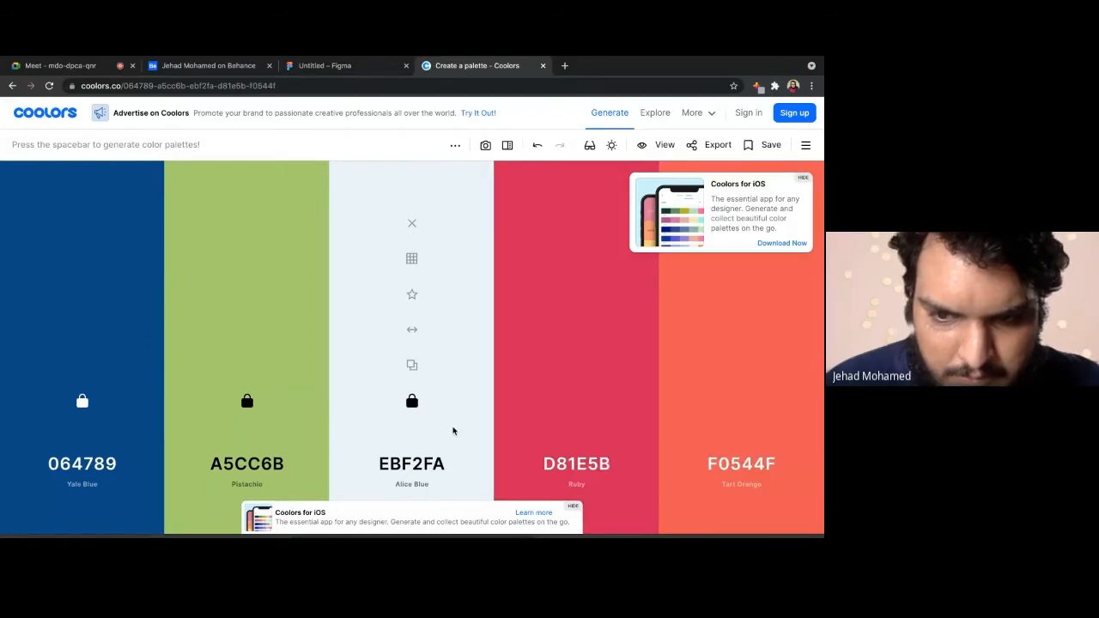
key(space)
key(space)
key(space)
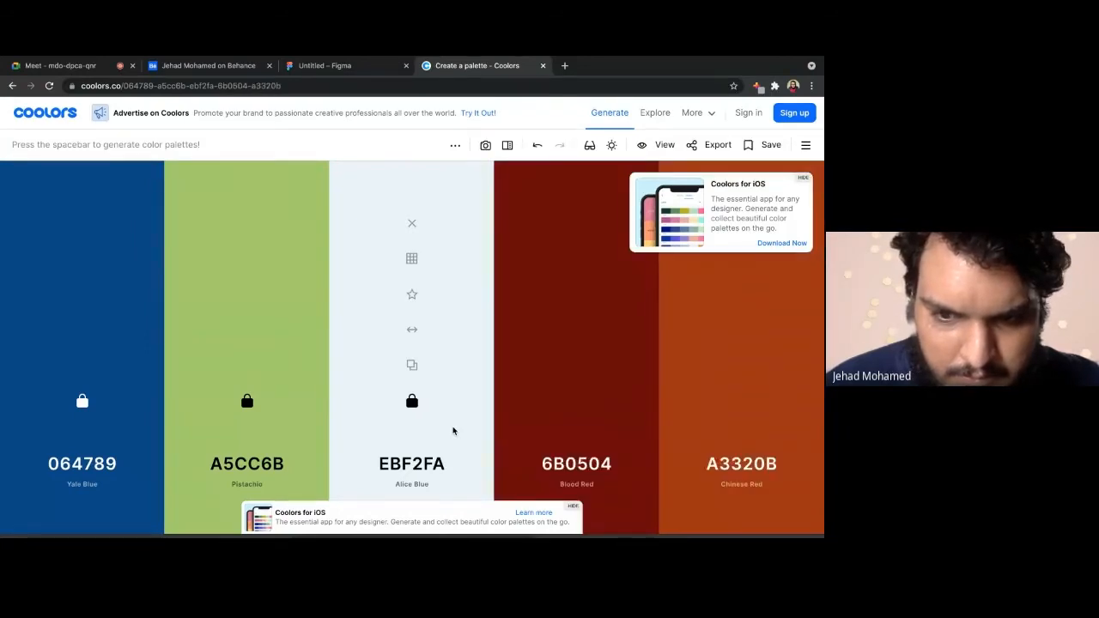
key(space)
key(space)
key(space)
key(space)
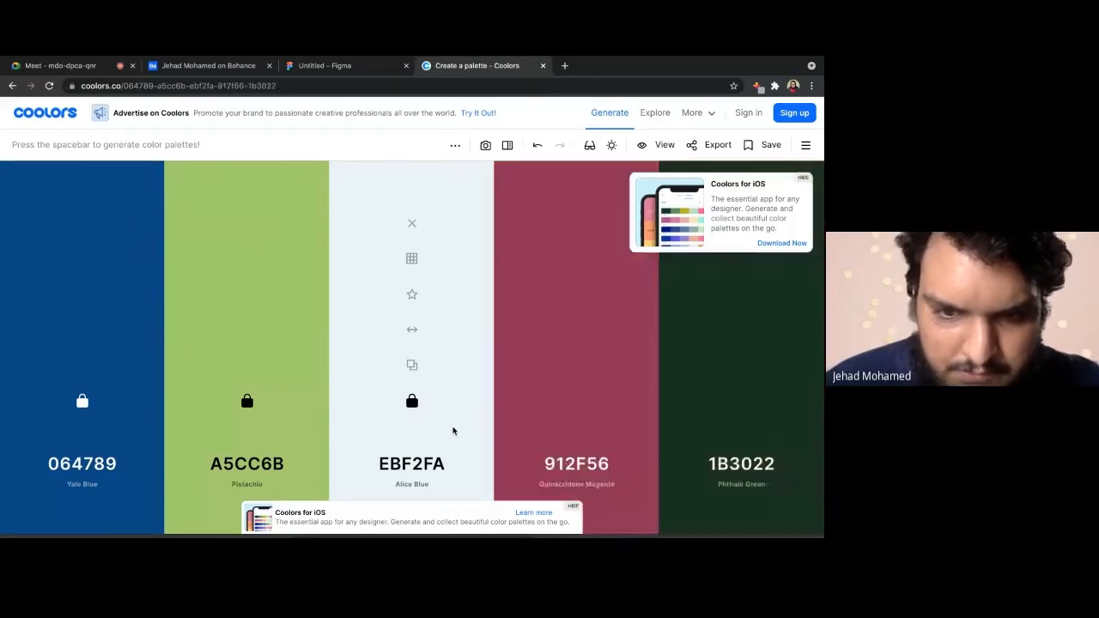
key(space)
key(space)
key(space)
key(space)
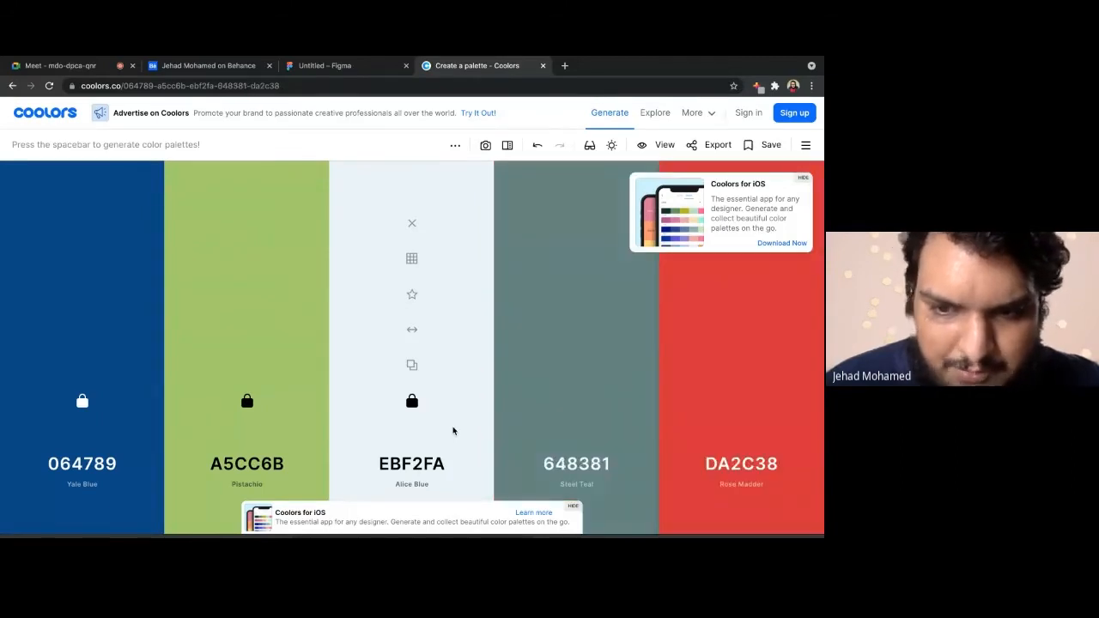
key(space)
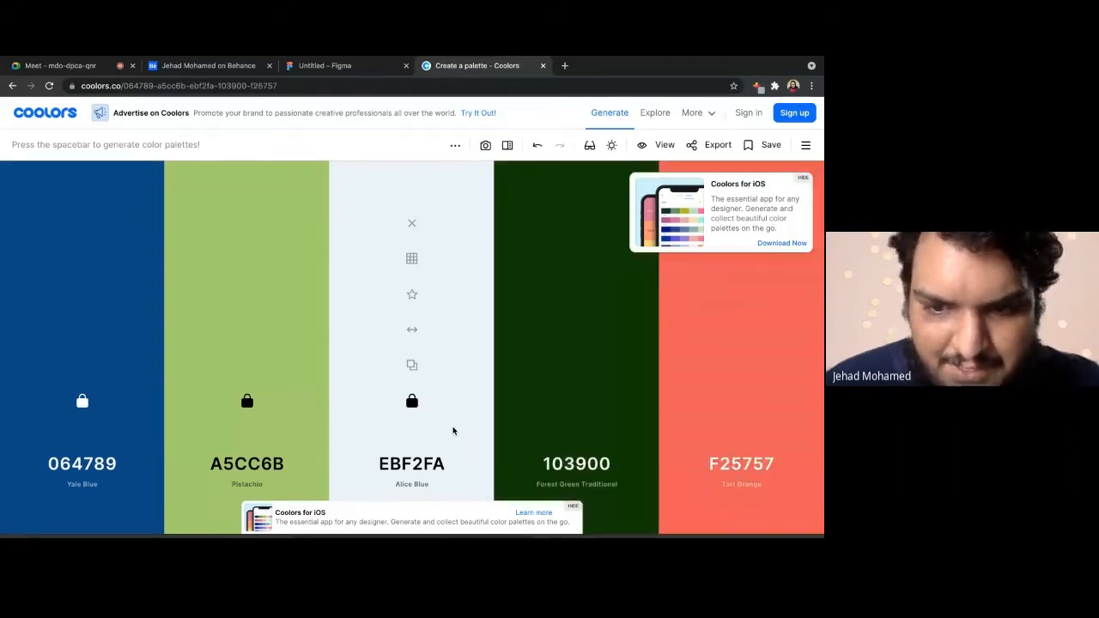
key(space)
key(space)
key(space)
key(space)
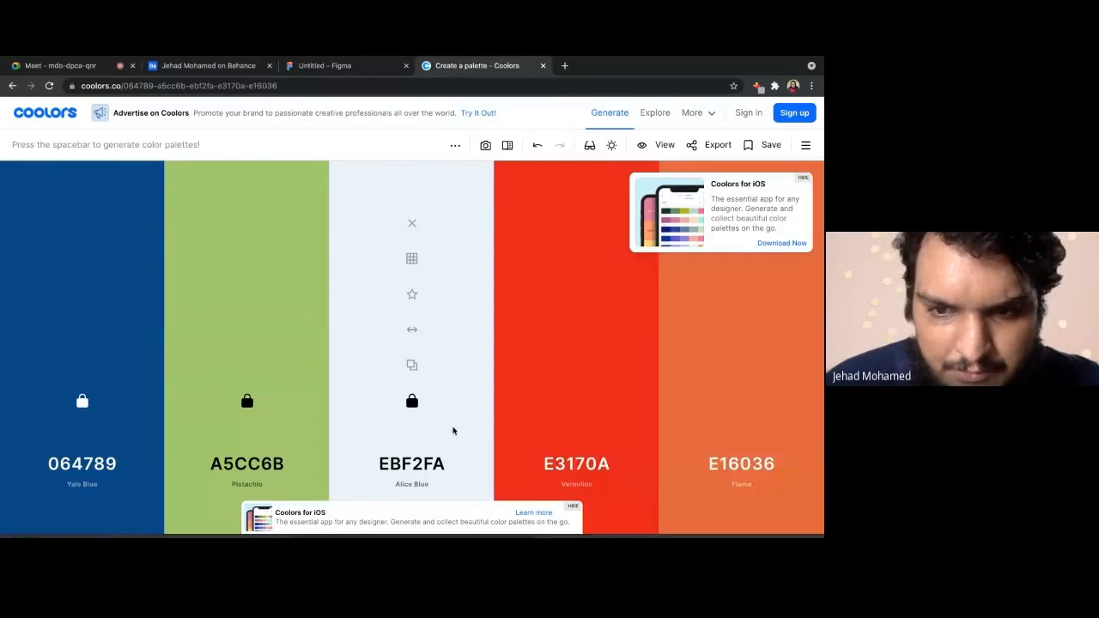
key(space)
key(space)
key(space)
key(space)
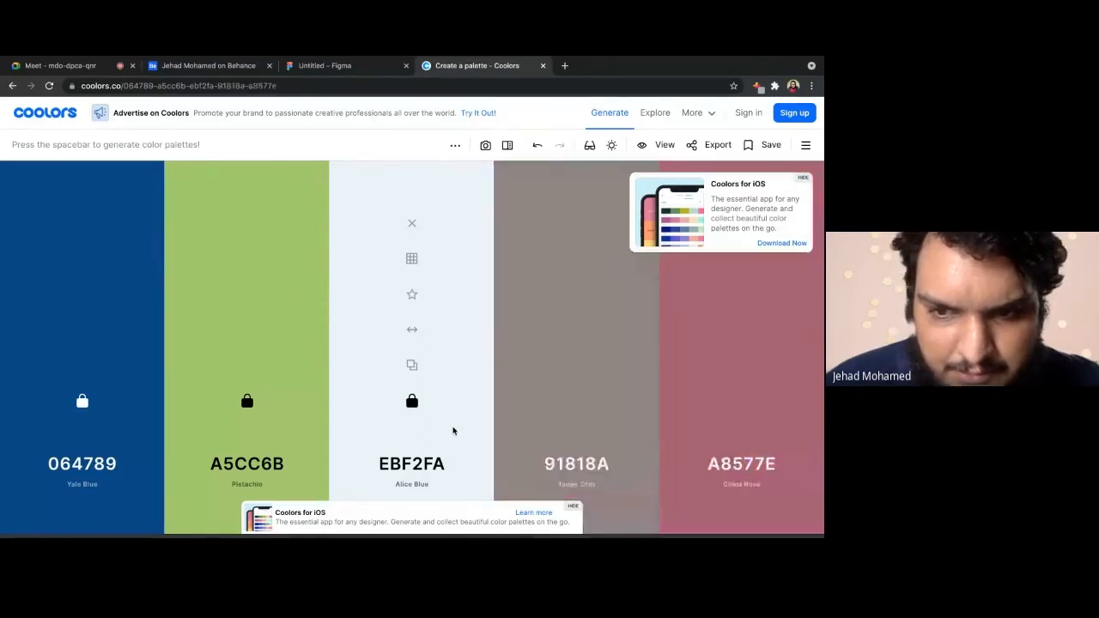
key(space)
key(space)
key(space)
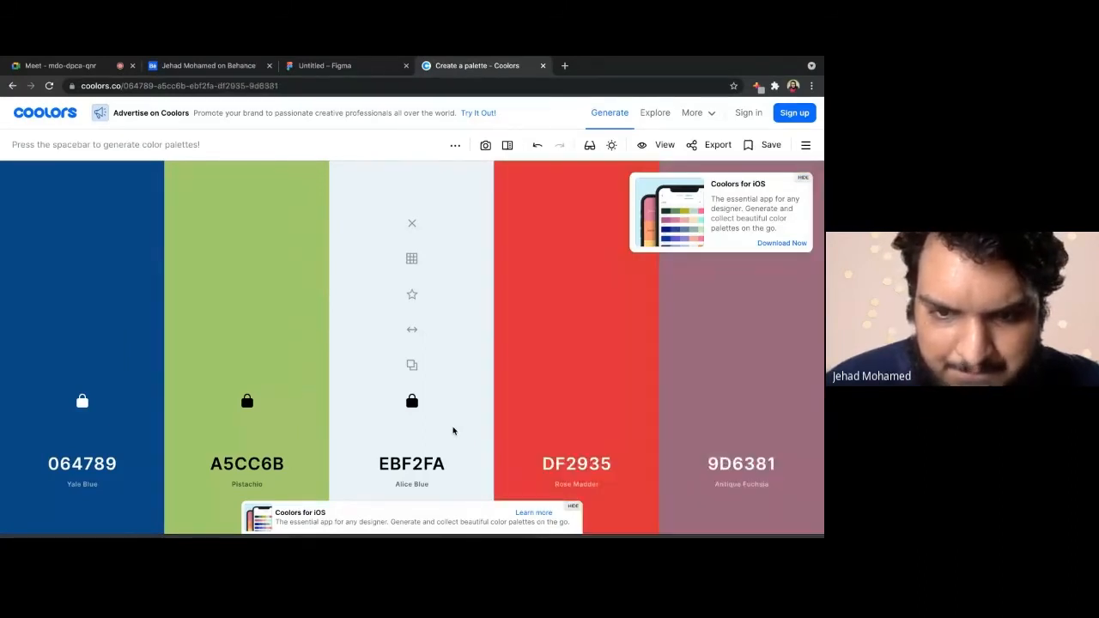
key(space)
key(space)
key(space)
key(space)
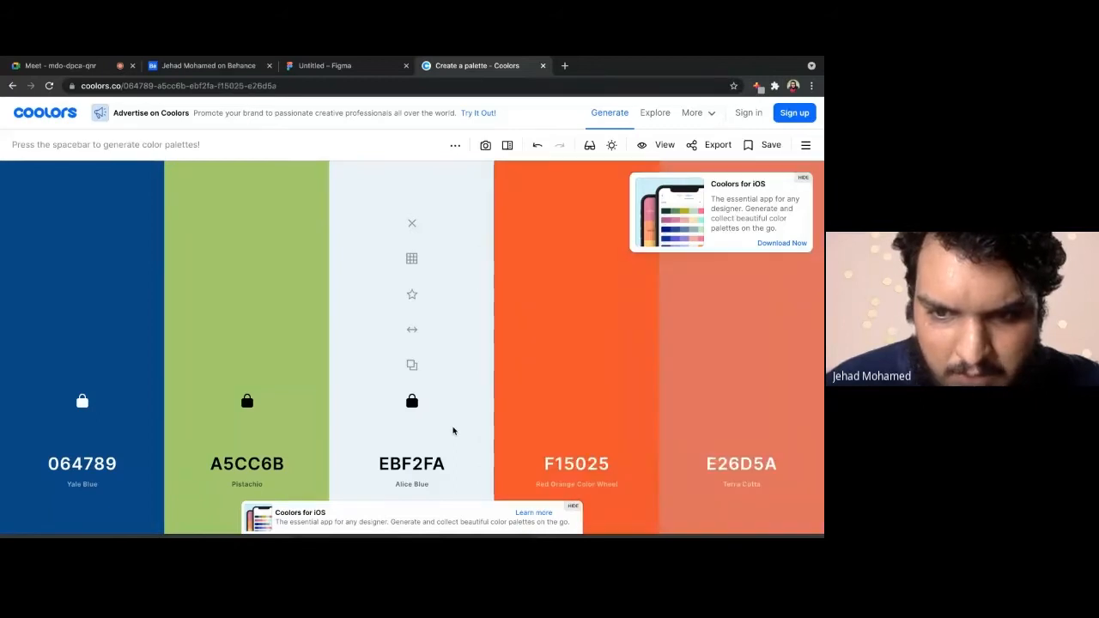
key(space)
key(space)
key(space)
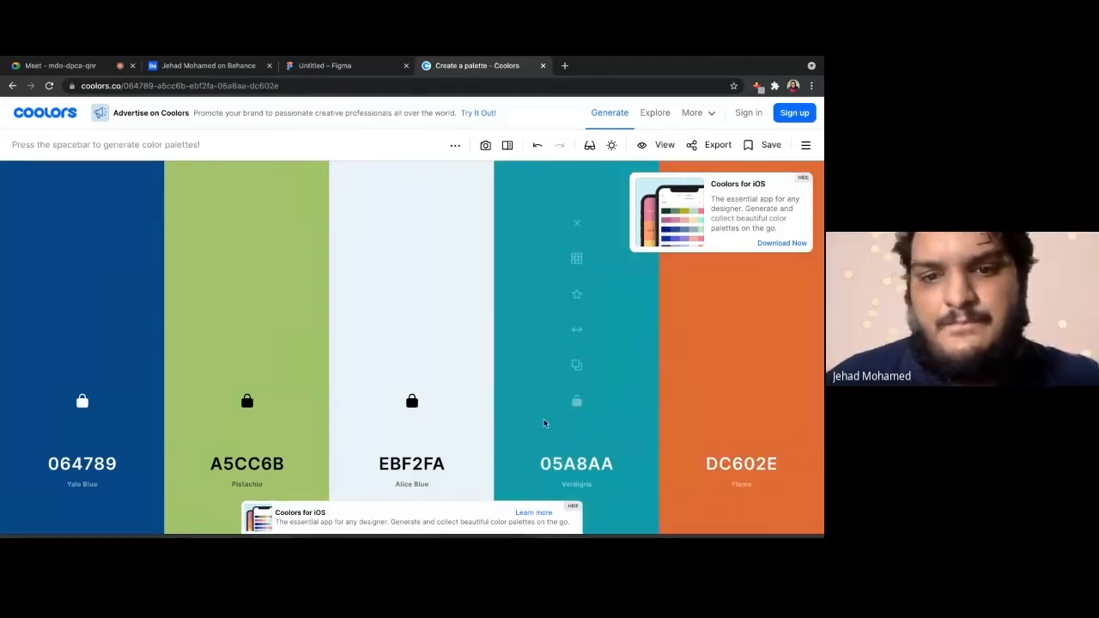
key(space)
key(space)
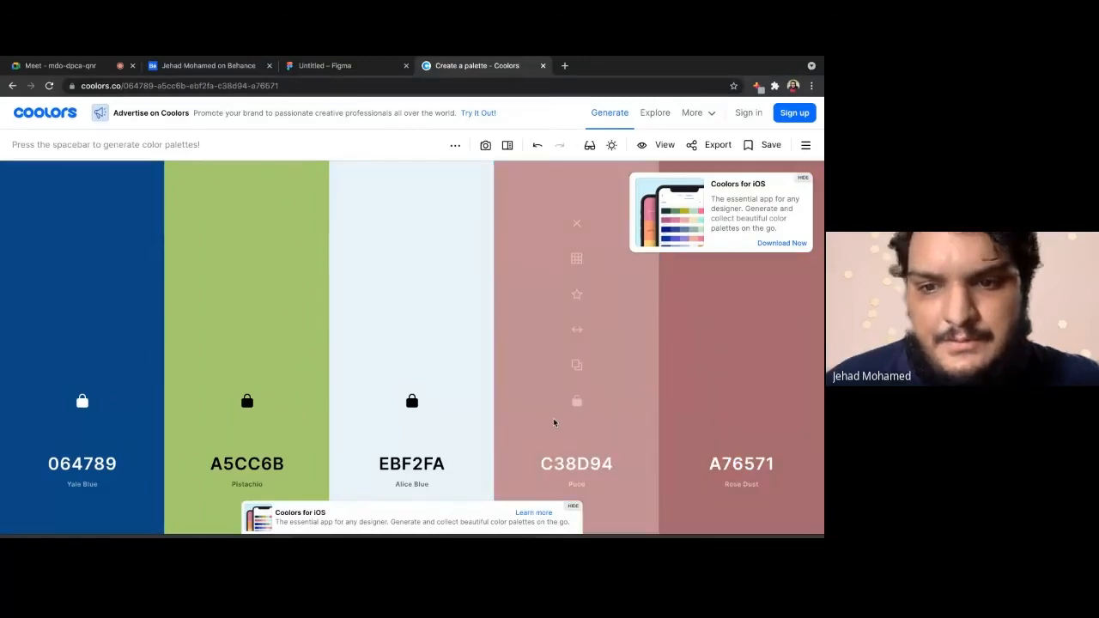
key(space)
key(space)
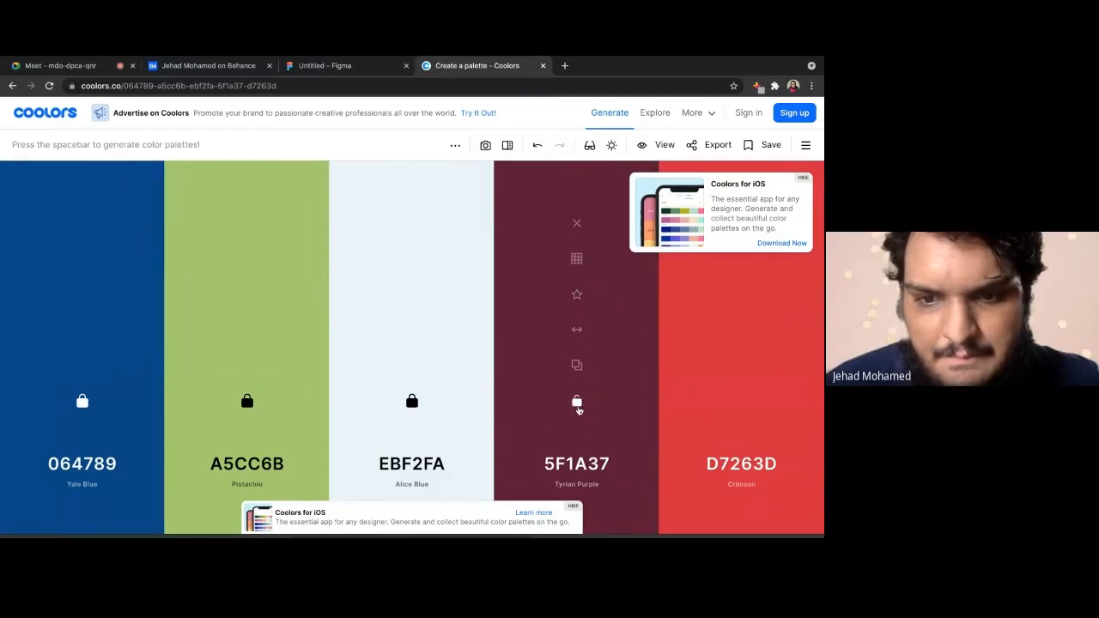
click(577, 401)
click(742, 405)
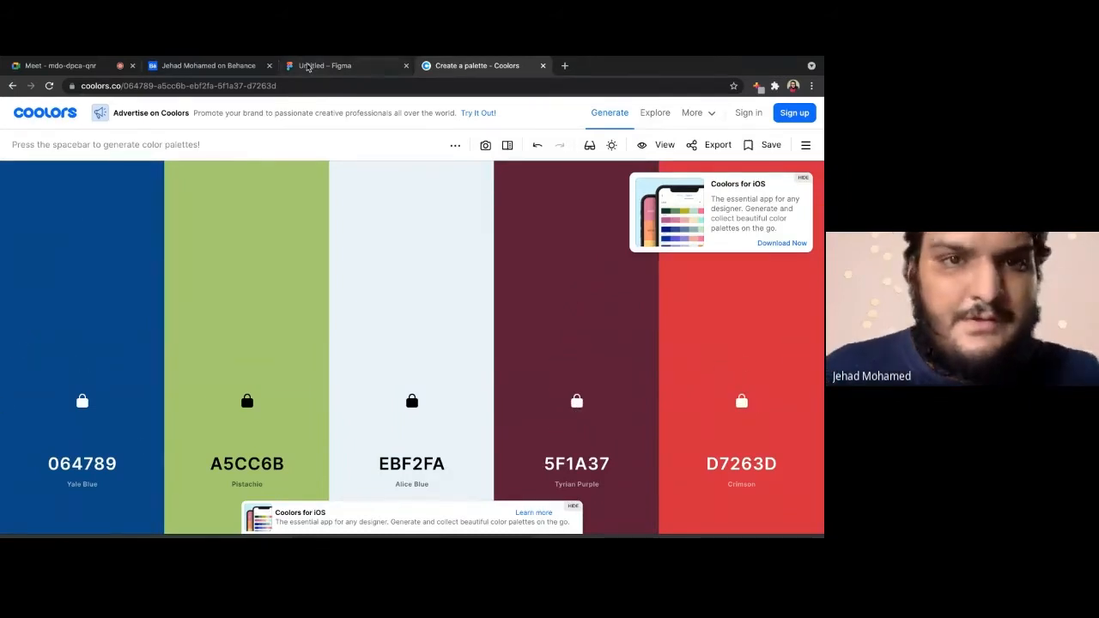
Switch to Figma, draw a rectangle outside the iPhone 8 frame, about 112 × 125, and shorten its height to 67
click(327, 65)
click(245, 221)
scroll(262, 230, left, 2)
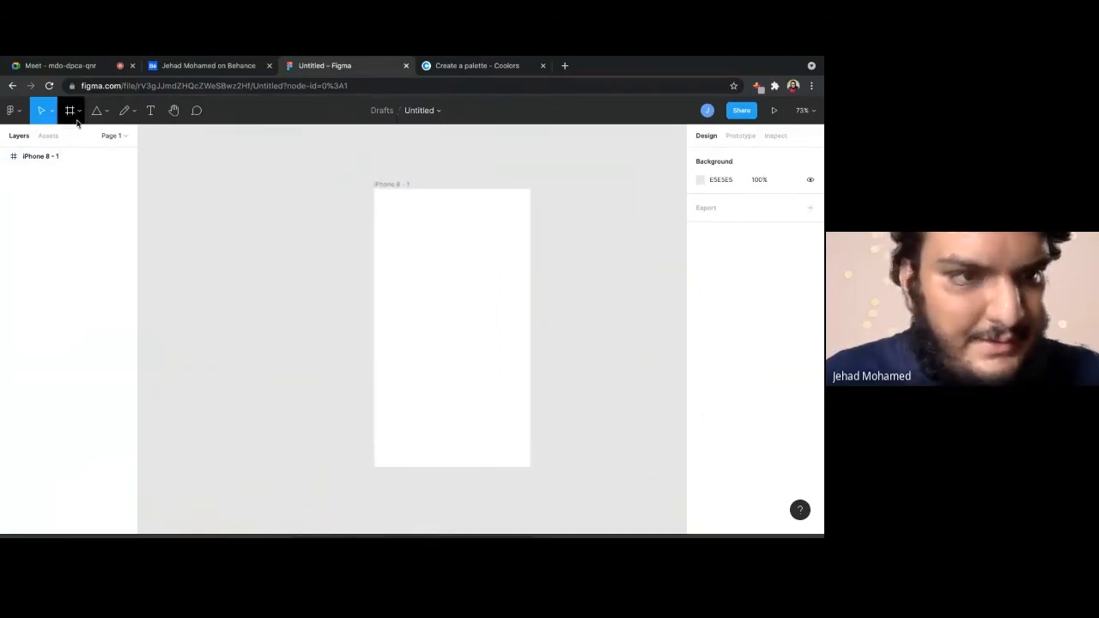
click(105, 112)
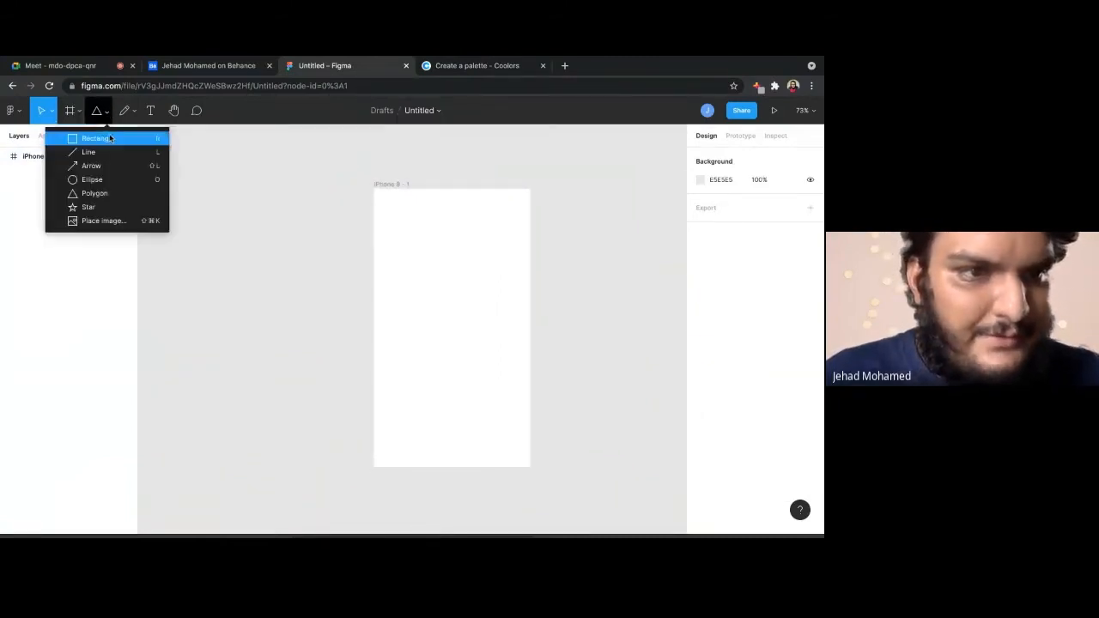
click(97, 139)
mouse_move(290, 189)
mouse_down()
mouse_move(324, 230)
mouse_move(341, 218)
mouse_move(338, 245)
mouse_up()
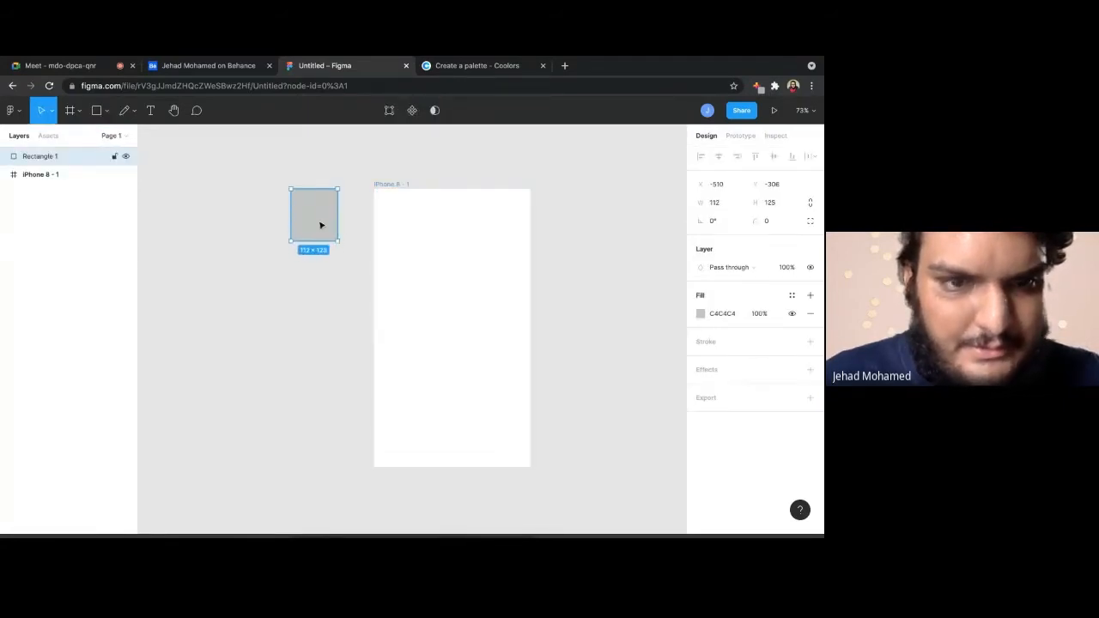
click(309, 289)
click(313, 243)
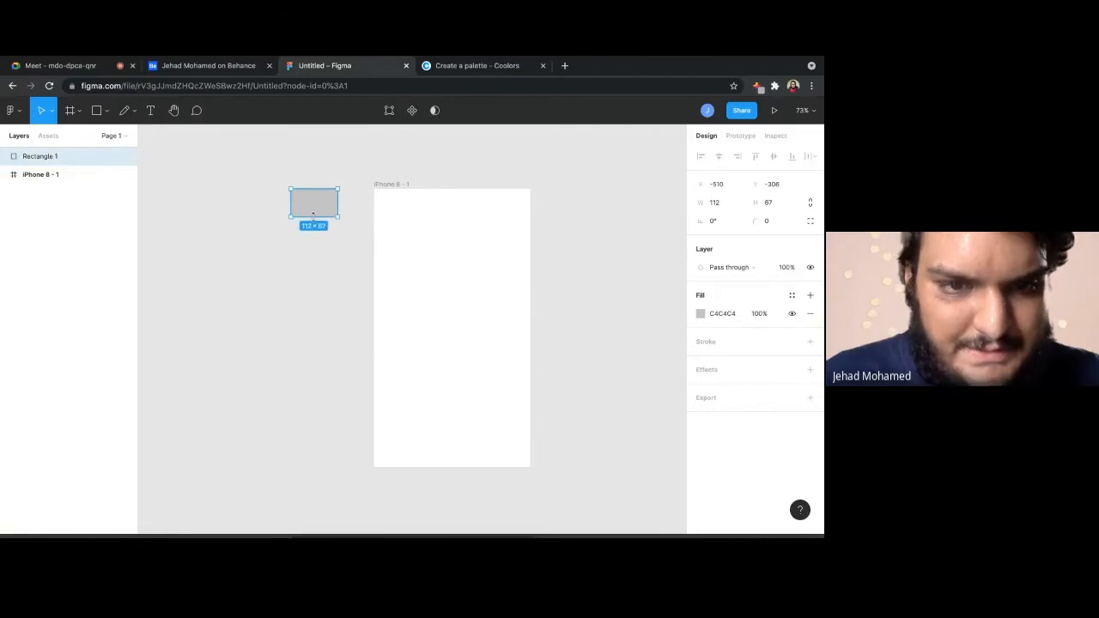
Copy the Yale Blue hex code 064789 from the Coolors palette and apply it as the Figma rectangle's fill
click(493, 65)
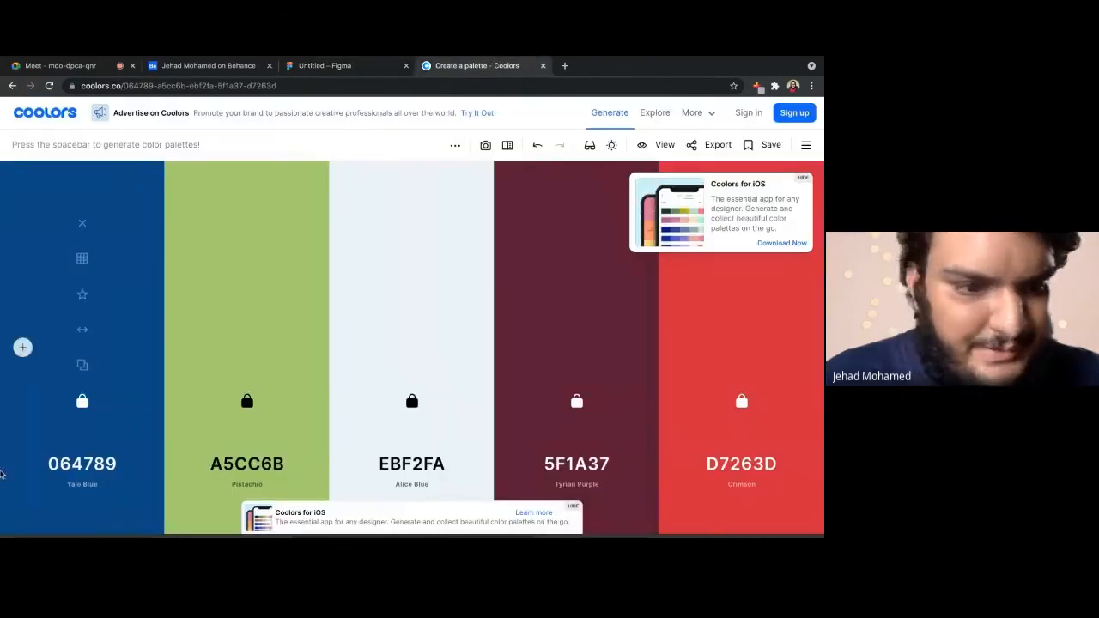
click(86, 468)
key(ctrl+c)
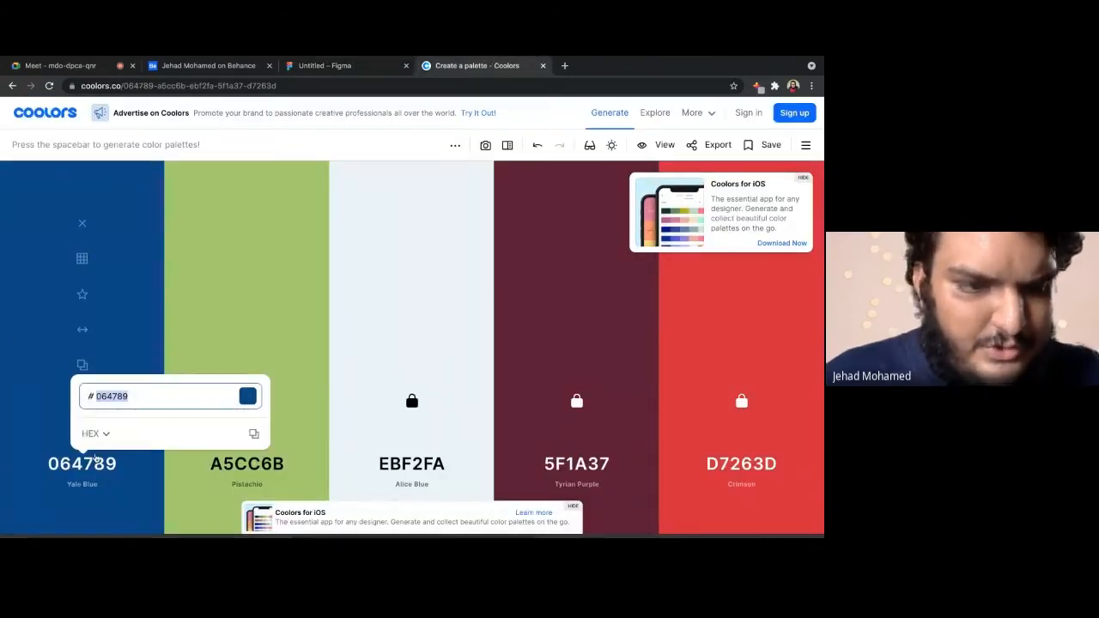
click(376, 69)
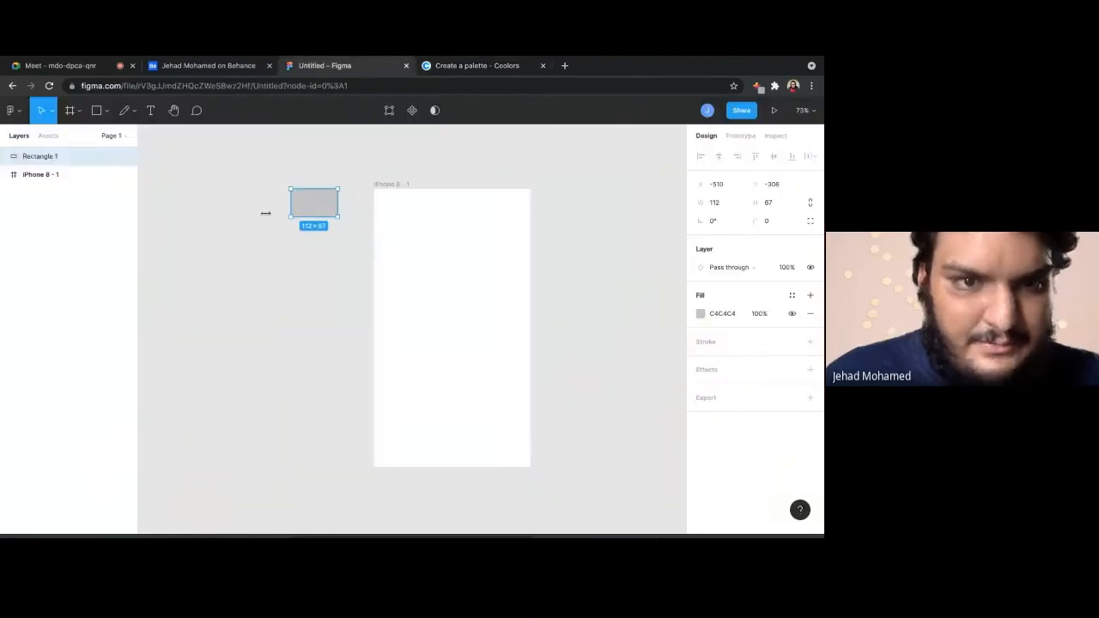
click(701, 314)
key(ctrl+v)
key(Return)
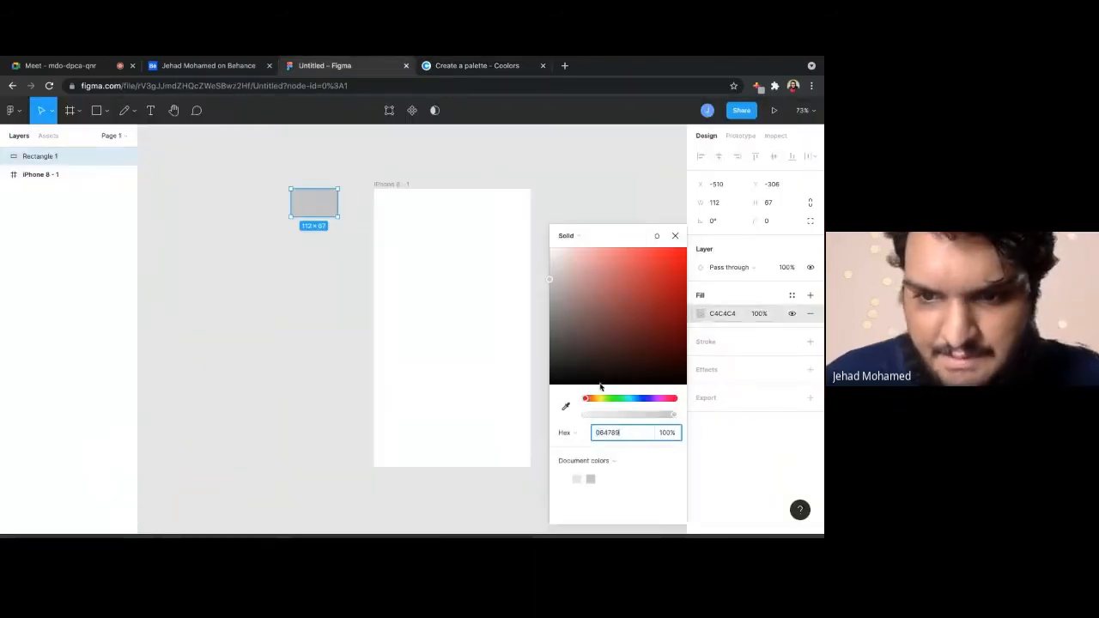
click(340, 359)
click(311, 210)
key(ctrl+d)
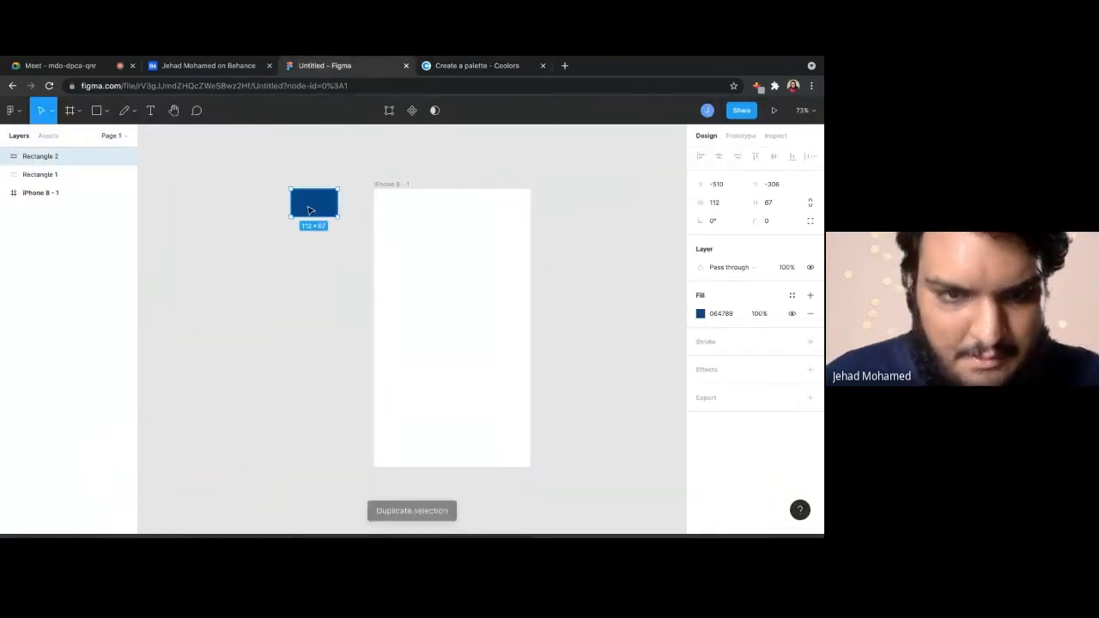
drag(311, 211, 311, 229)
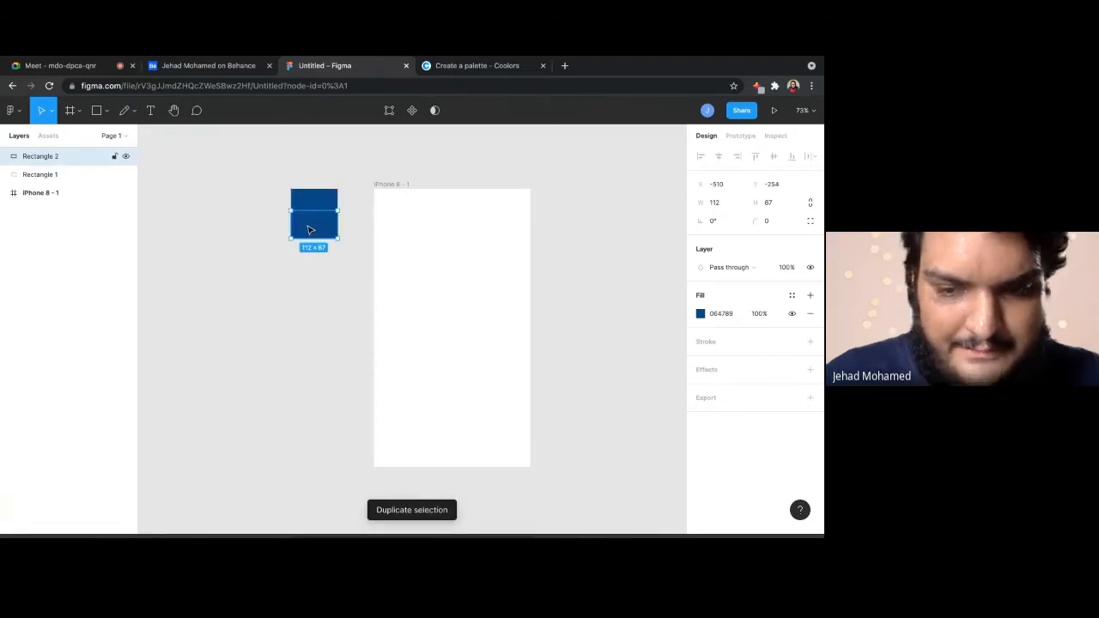
key(Delete)
Duplicate the blue rectangle and stack the copy directly below the original, outside the iPhone 8 frame
click(324, 204)
drag(382, 225, 464, 266)
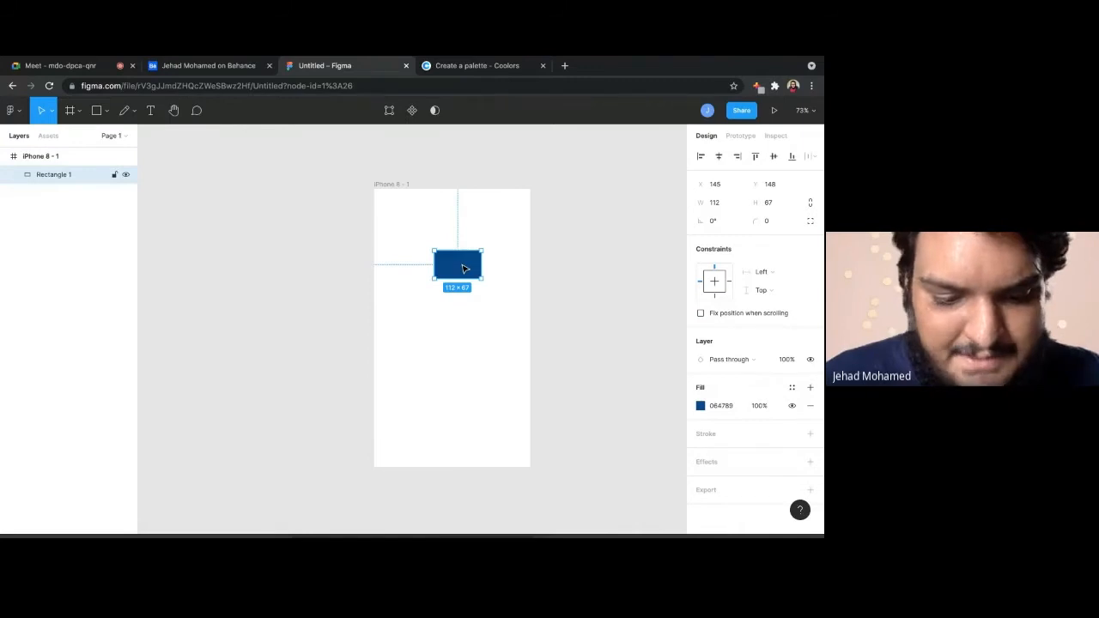
key(ctrl+d)
drag(464, 266, 496, 308)
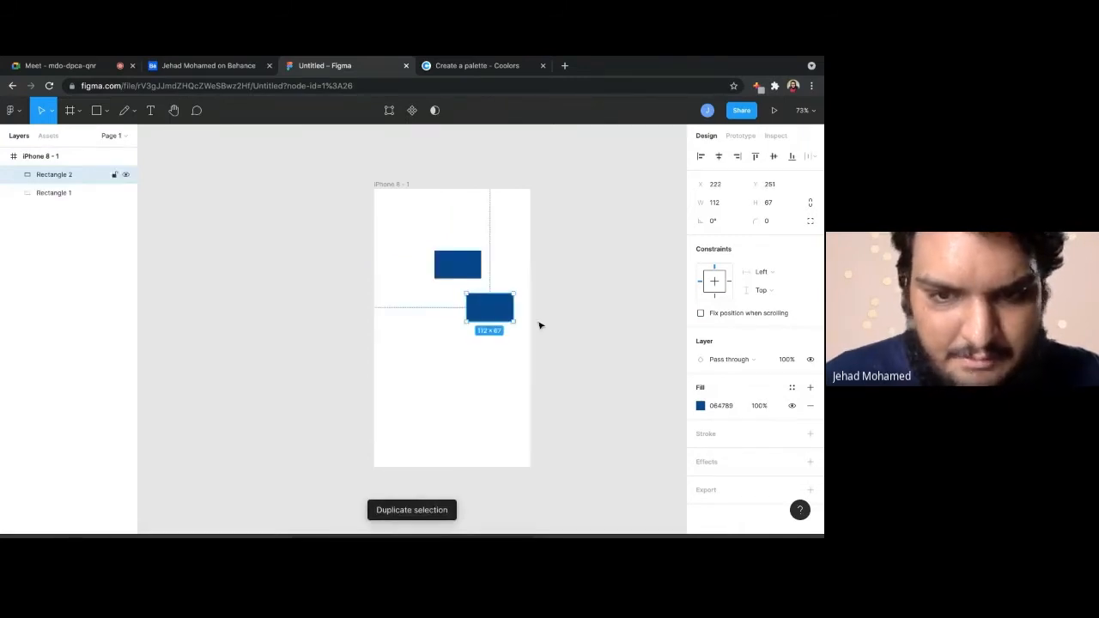
drag(470, 272, 330, 210)
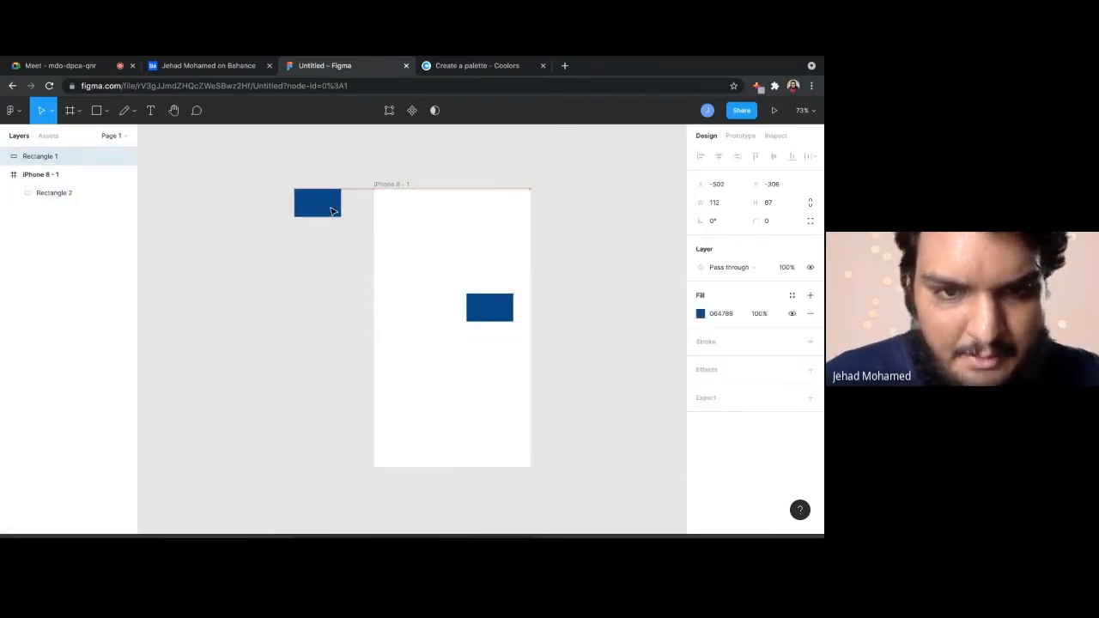
drag(484, 314, 311, 240)
Copy the Pistachio hex code A5CC6B from Coolors and apply it as the fill of the lower Figma rectangle
click(477, 65)
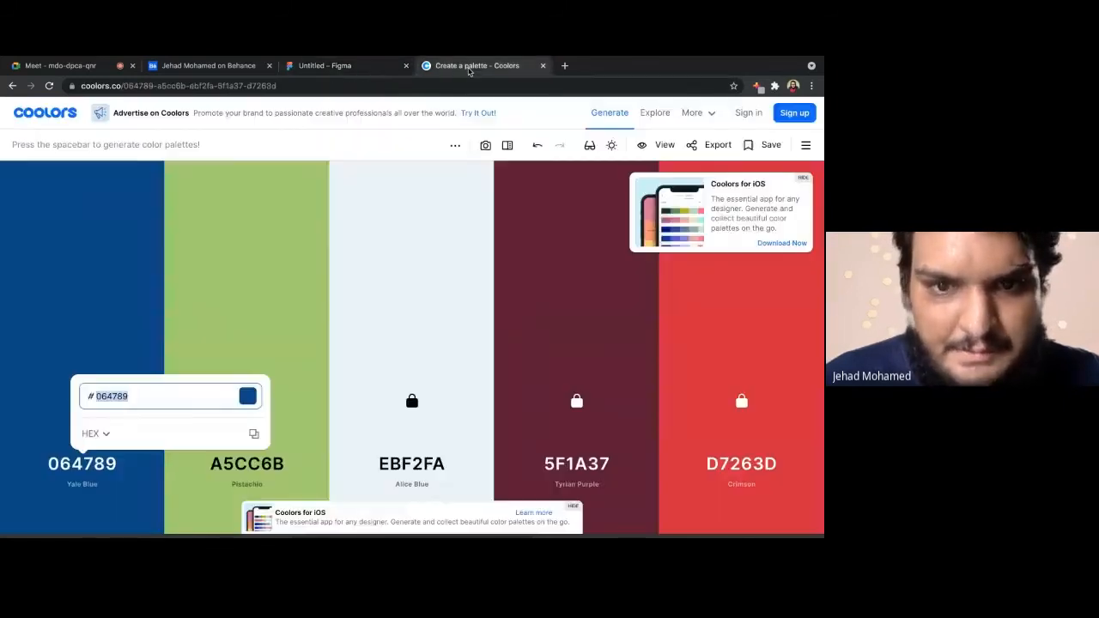
click(231, 472)
key(super+c)
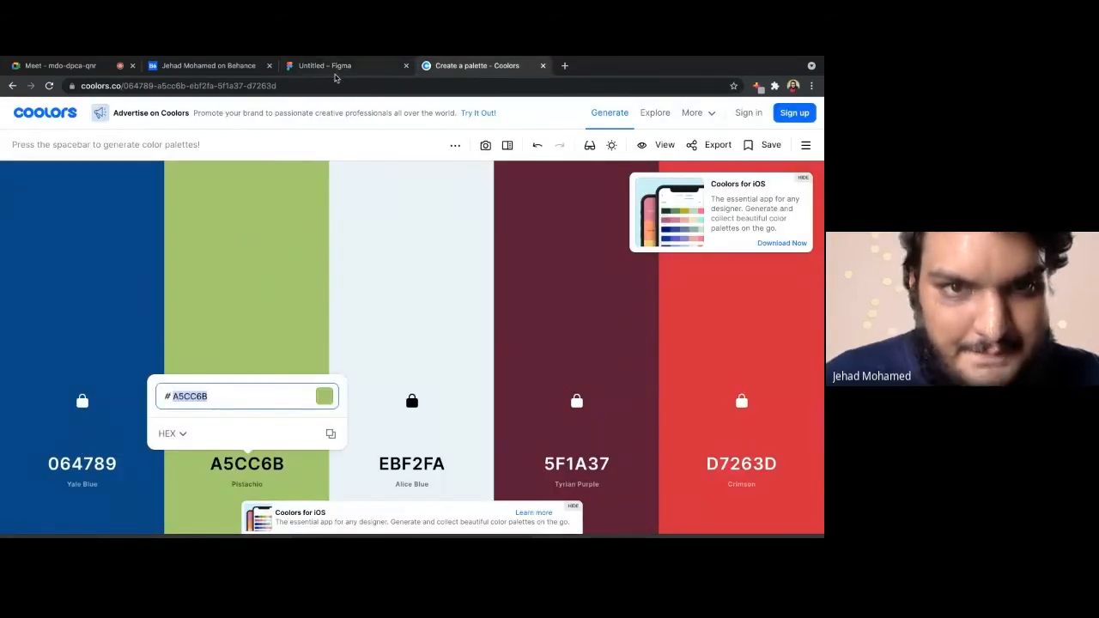
click(330, 69)
click(700, 316)
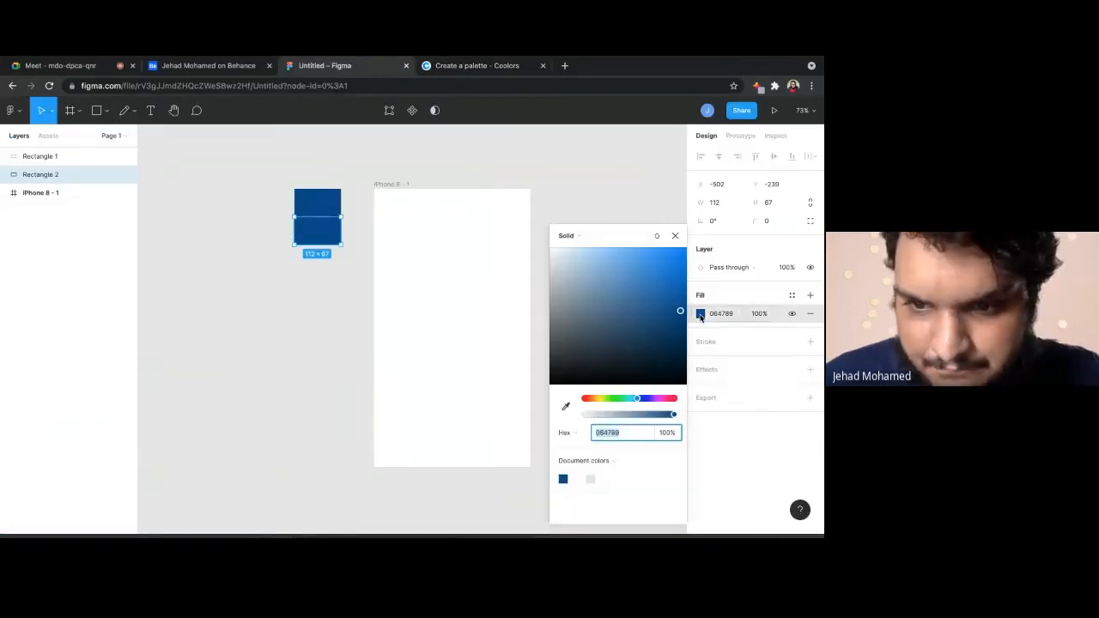
key(super+v)
click(258, 365)
Copy hex code EBF2FA from Coolors, duplicate the green Figma rectangle directly below itself, and fill the copy with that colour
click(487, 65)
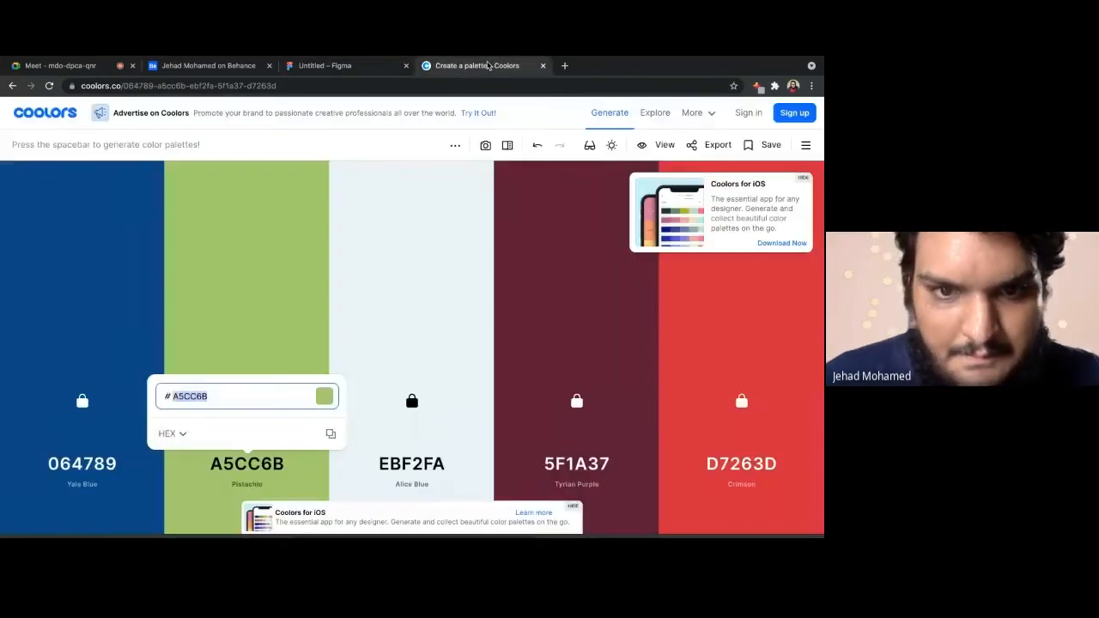
click(430, 465)
key(super+c)
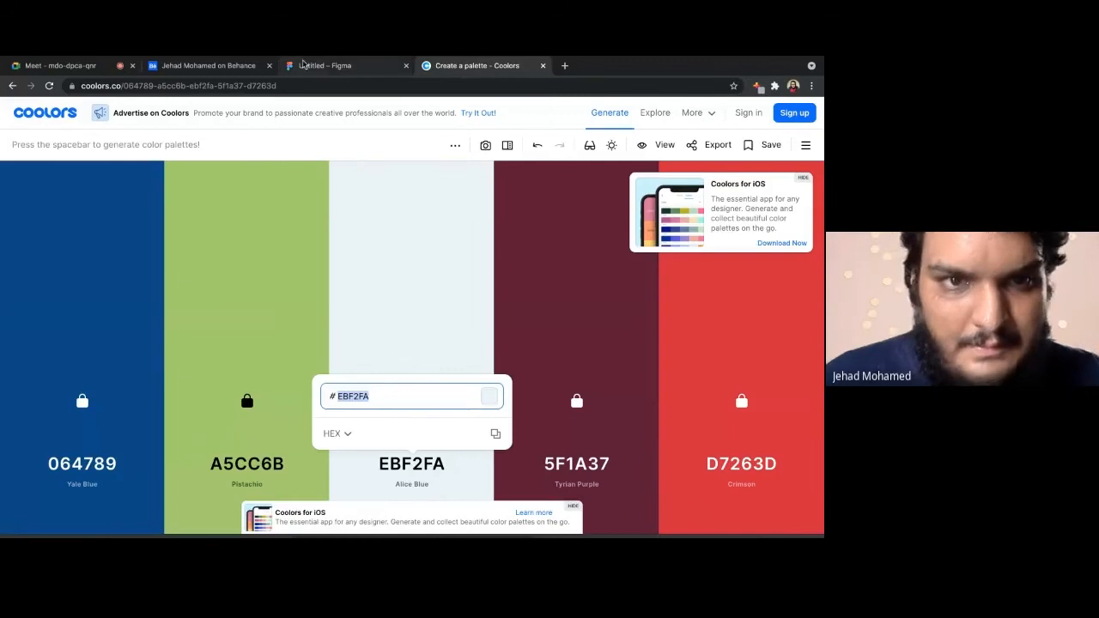
click(331, 66)
click(327, 233)
key(super+d)
drag(319, 242, 322, 267)
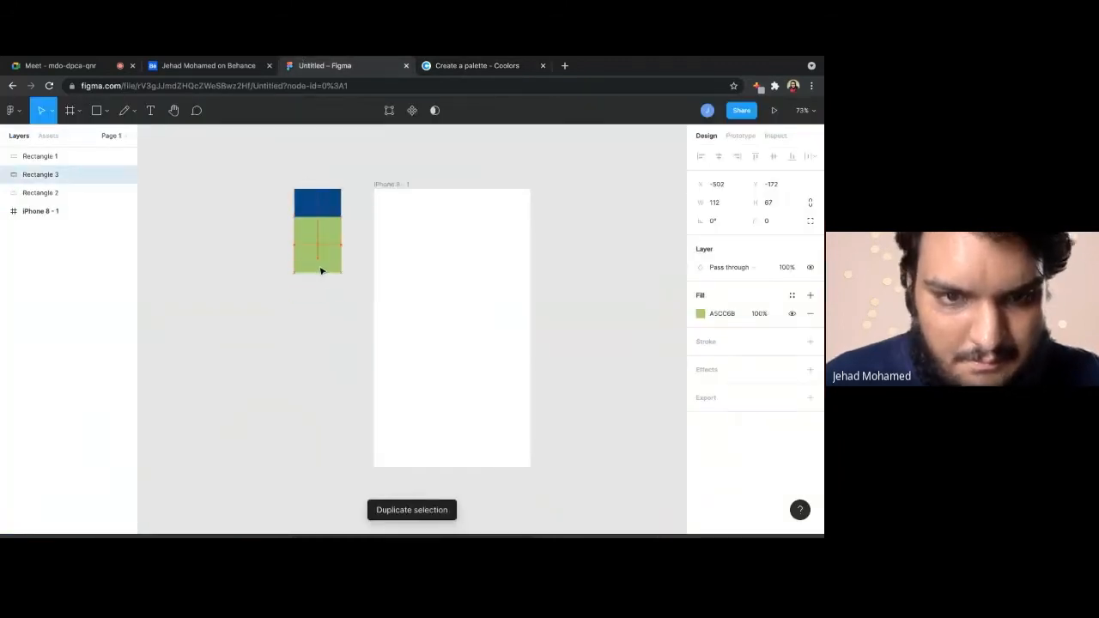
click(733, 314)
key(super+v)
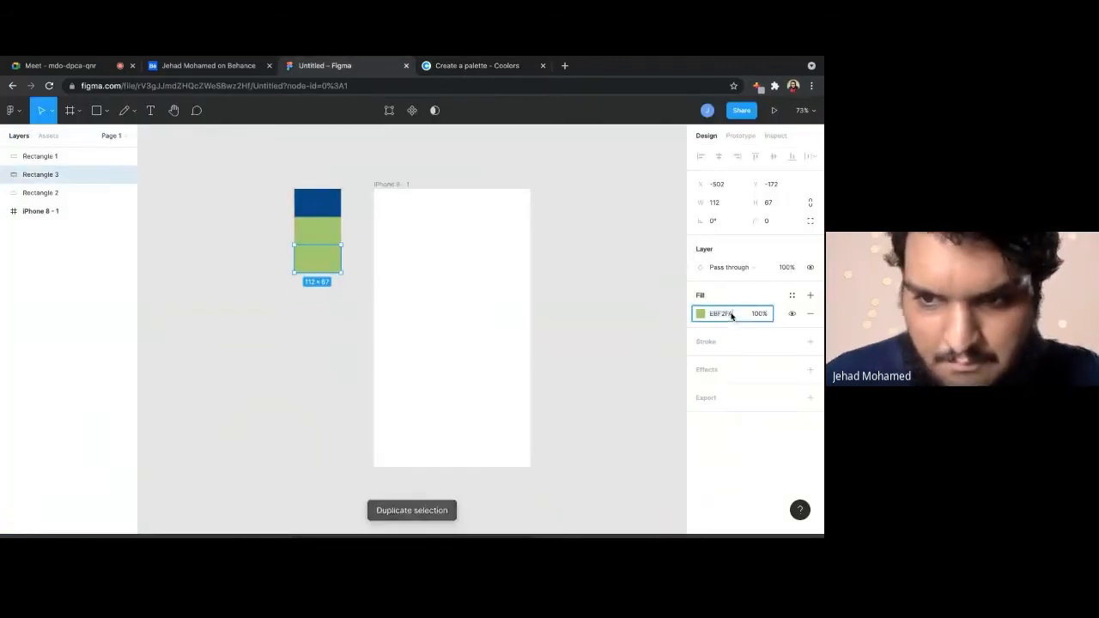
click(258, 347)
Copy the Tyrian Purple hex code 5F1A37 from Coolors, duplicate the pale blue Figma rectangle directly below itself, and fill the copy with it
click(469, 68)
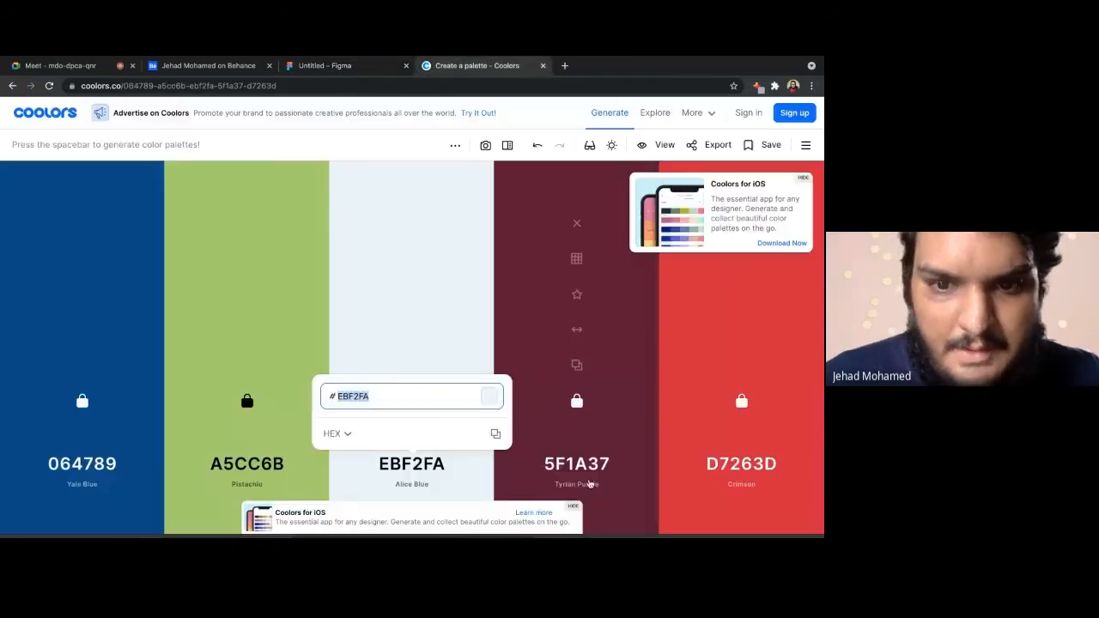
click(589, 468)
click(587, 465)
key(super+c)
click(343, 67)
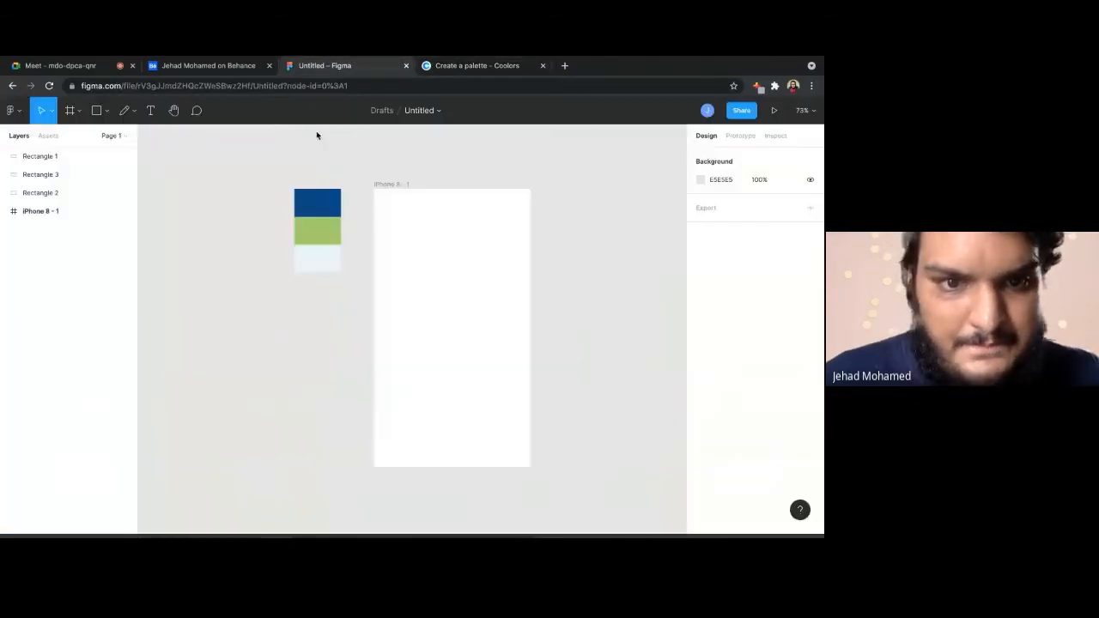
click(304, 262)
key(super+d)
drag(311, 268, 309, 292)
click(703, 314)
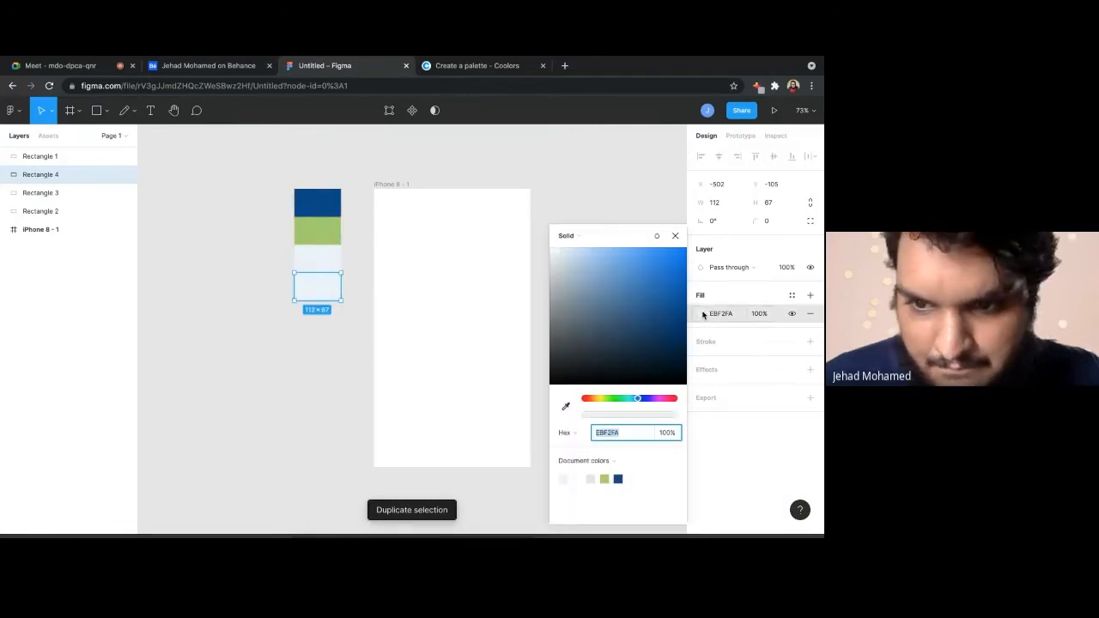
key(super+v)
click(322, 406)
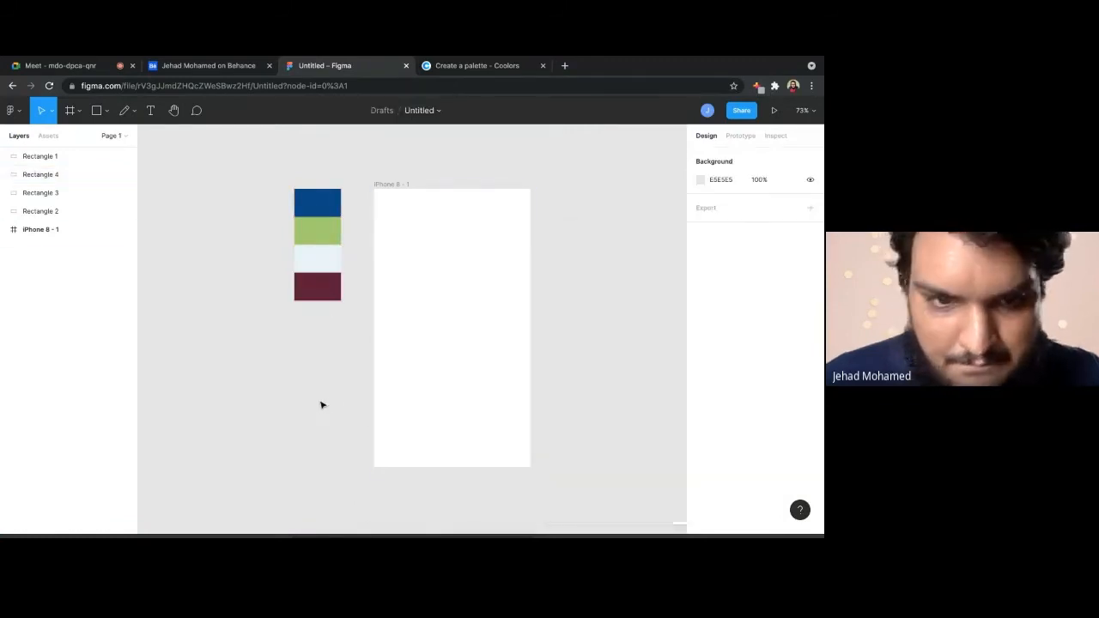
Copy the Crimson hex code D7263D from Coolors, duplicate the dark purple Figma rectangle directly below itself, and fill the copy with it
click(506, 65)
click(755, 463)
key(ctrl+c)
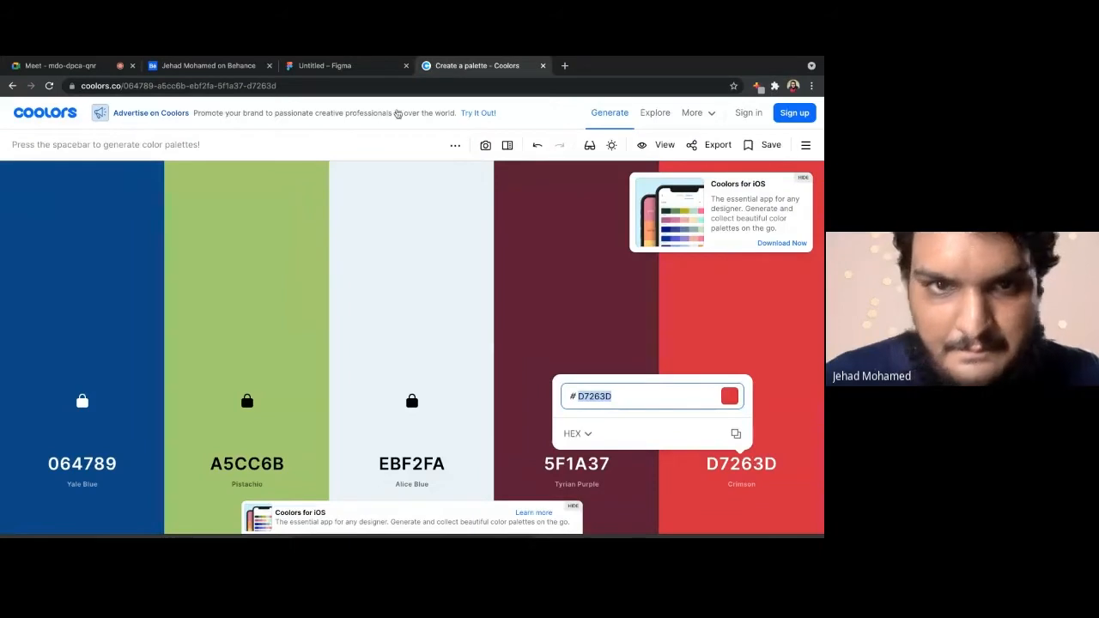
click(361, 67)
click(301, 299)
key(ctrl+d)
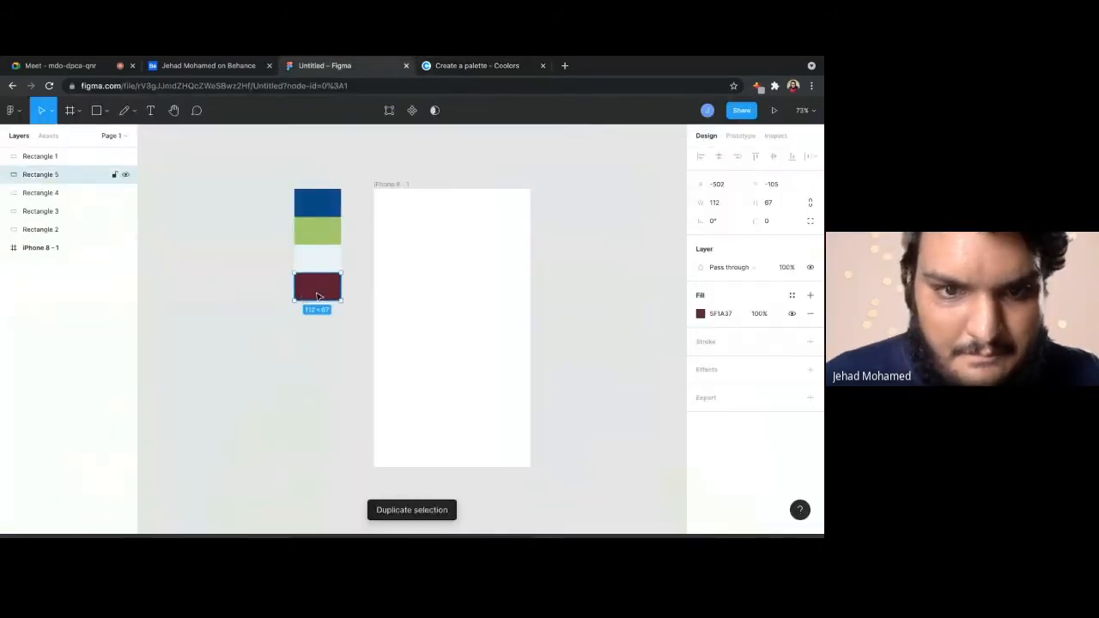
drag(320, 297, 318, 327)
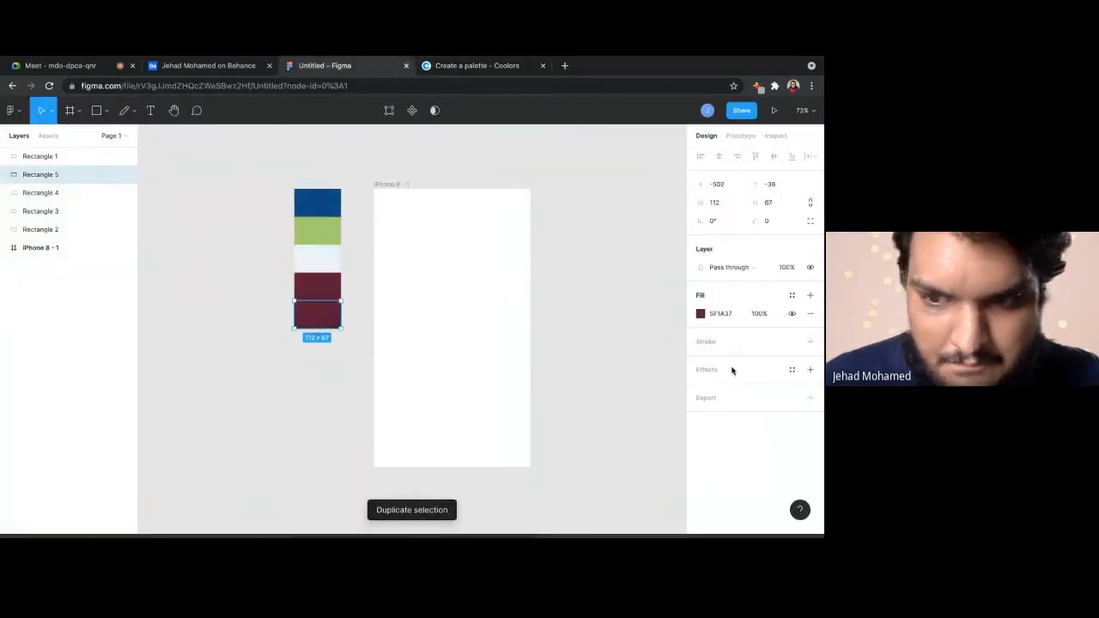
click(700, 313)
key(ctrl+v)
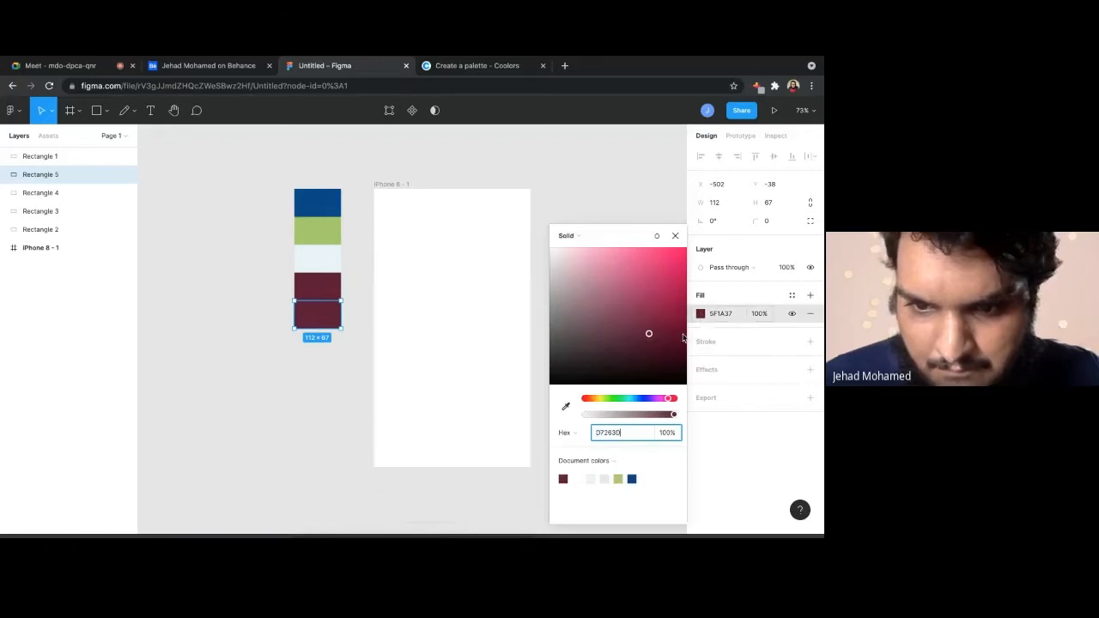
click(298, 418)
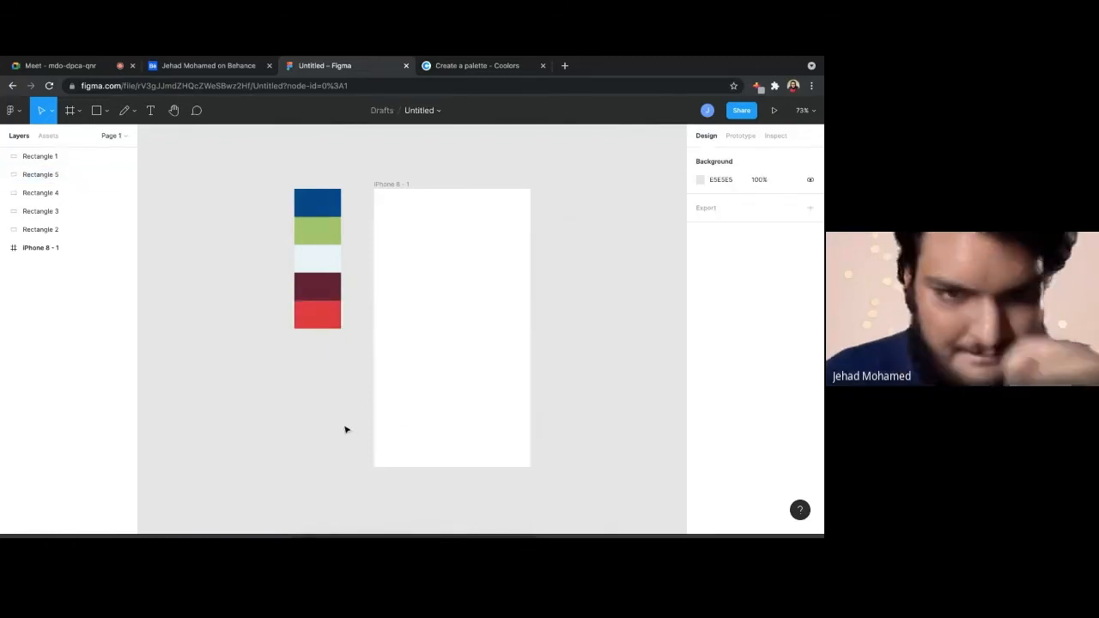
Change the fill of the dark purple swatch to the dark slate blue 22303E
click(317, 294)
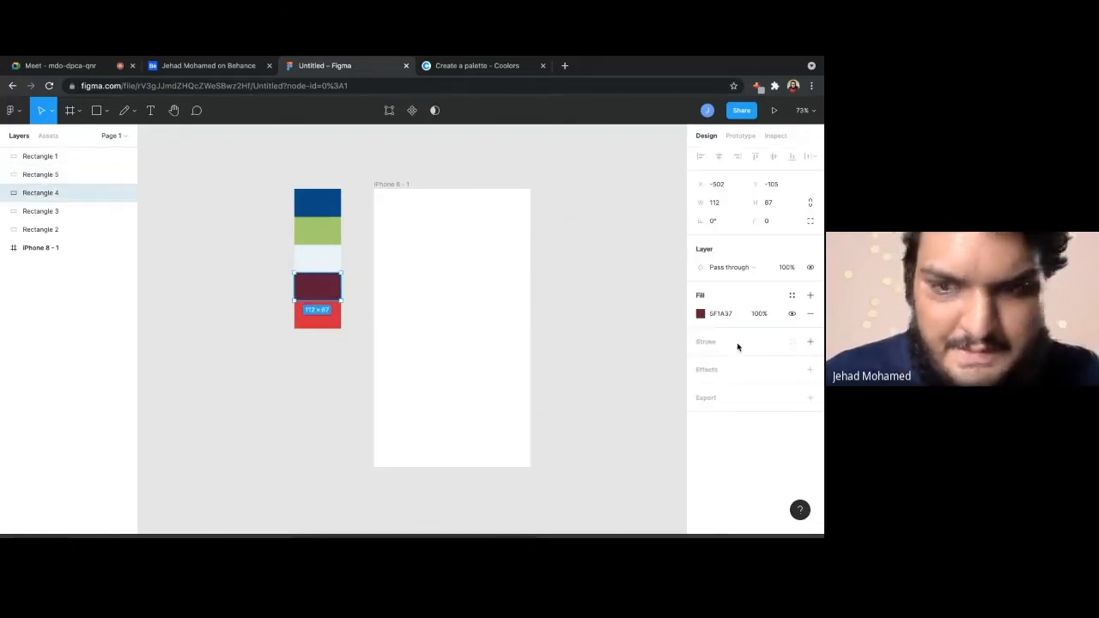
click(700, 313)
drag(649, 338, 611, 351)
drag(649, 400, 637, 401)
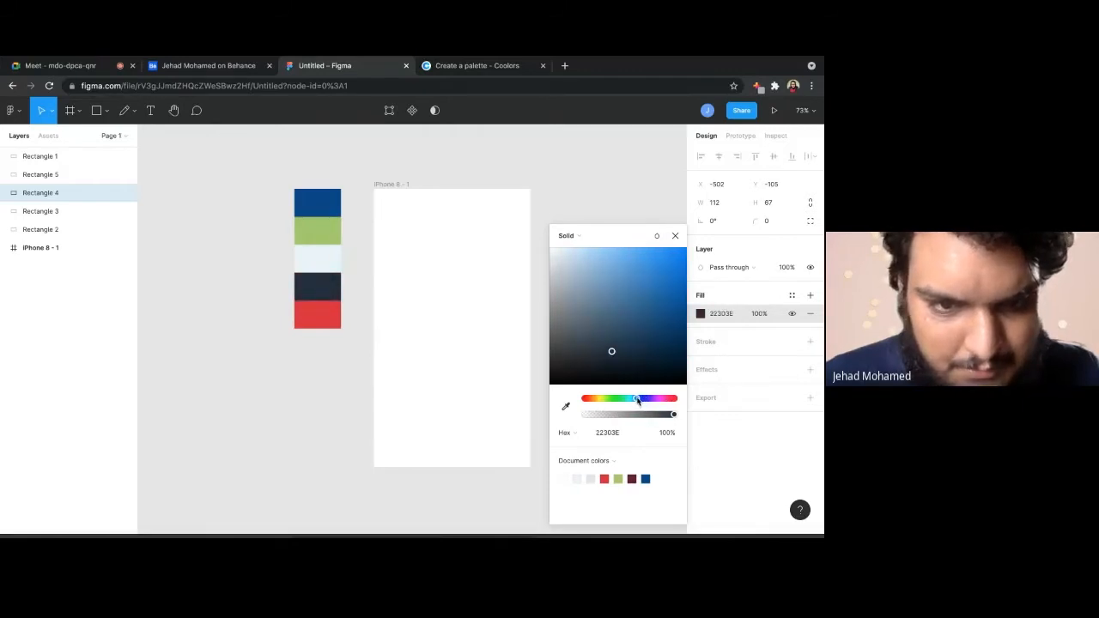
click(340, 357)
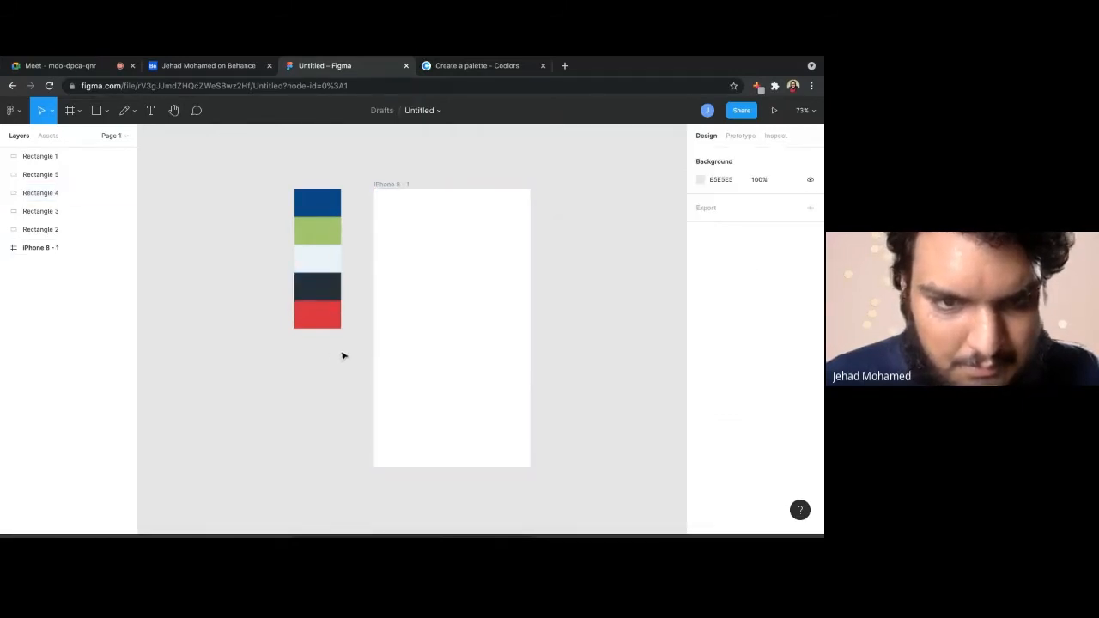
click(310, 319)
click(355, 383)
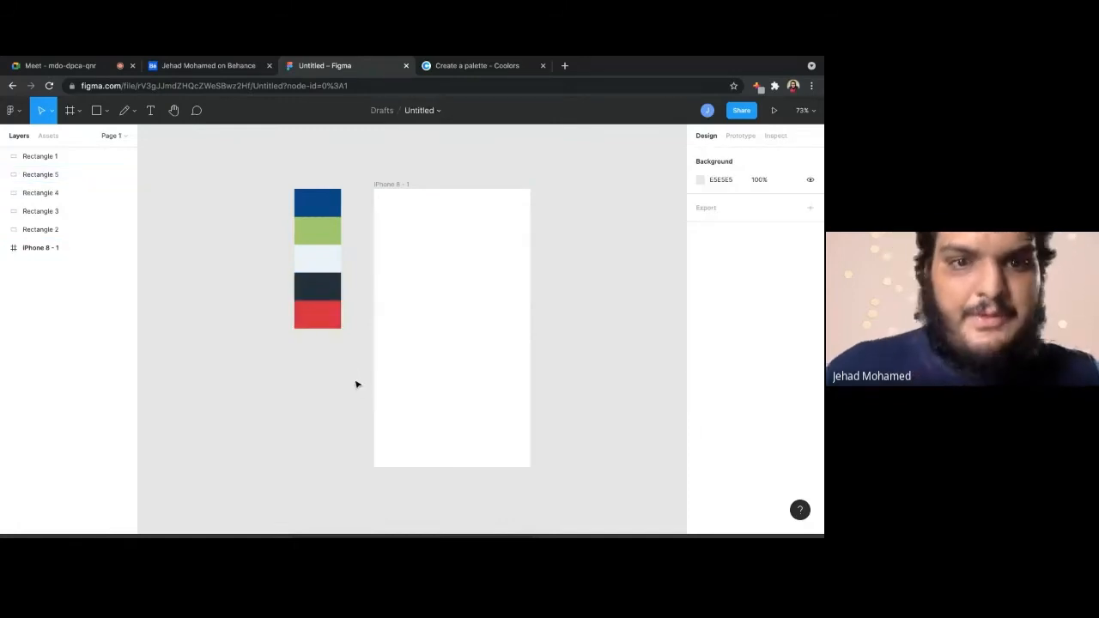
scroll(356, 383, down, 3)
scroll(357, 383, up, 3)
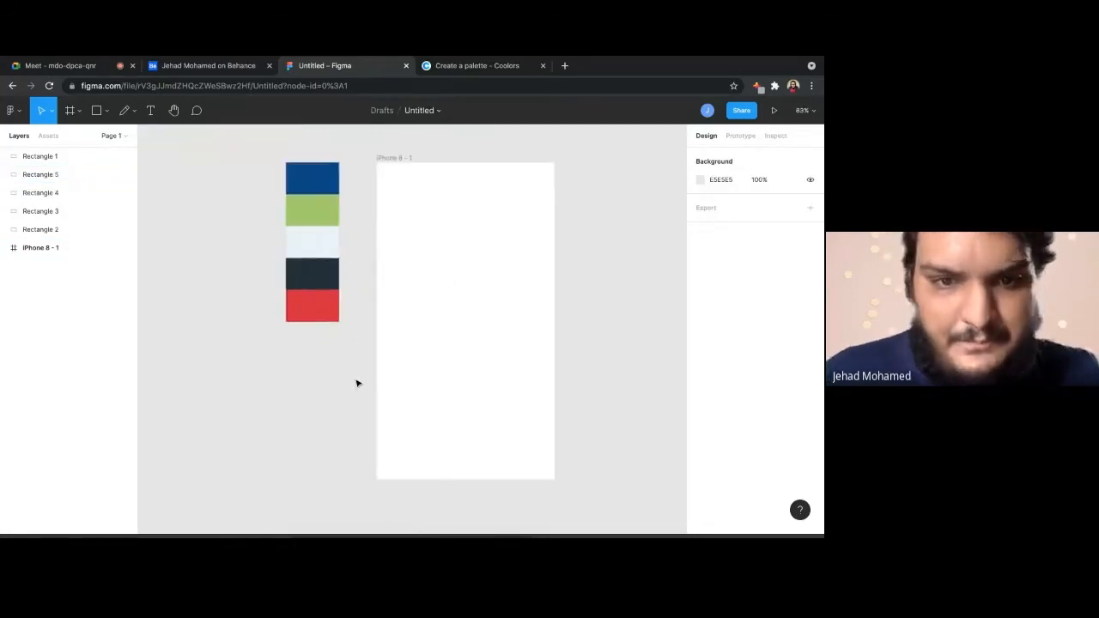
click(540, 407)
click(603, 349)
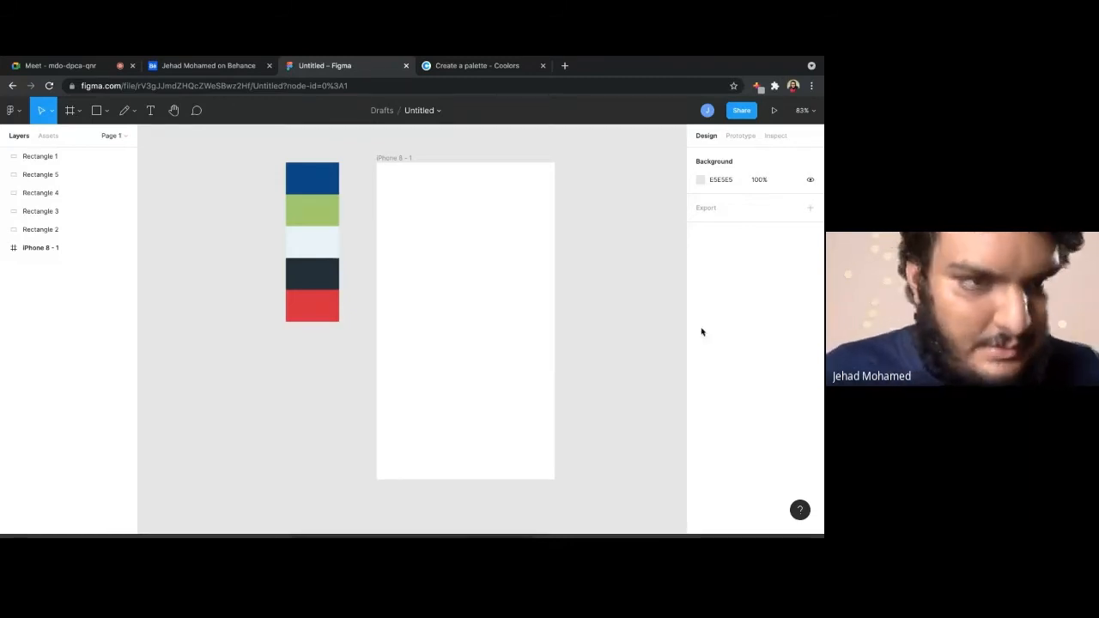
Draw a rectangle about 259 px wide in the lower part of the iPhone 8 frame and extend its top edge to a height of 84
click(97, 114)
mouse_move(409, 322)
mouse_down()
mouse_move(496, 376)
mouse_move(531, 353)
mouse_move(478, 415)
mouse_move(489, 414)
mouse_up()
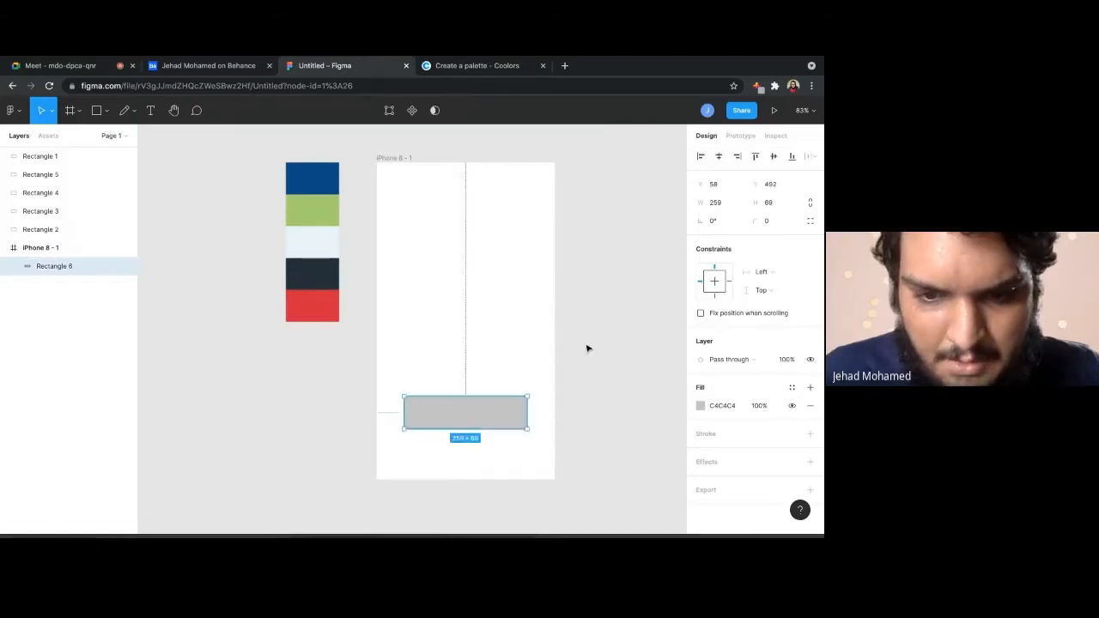
click(587, 349)
scroll(549, 411, down, 2)
scroll(536, 395, up, 1)
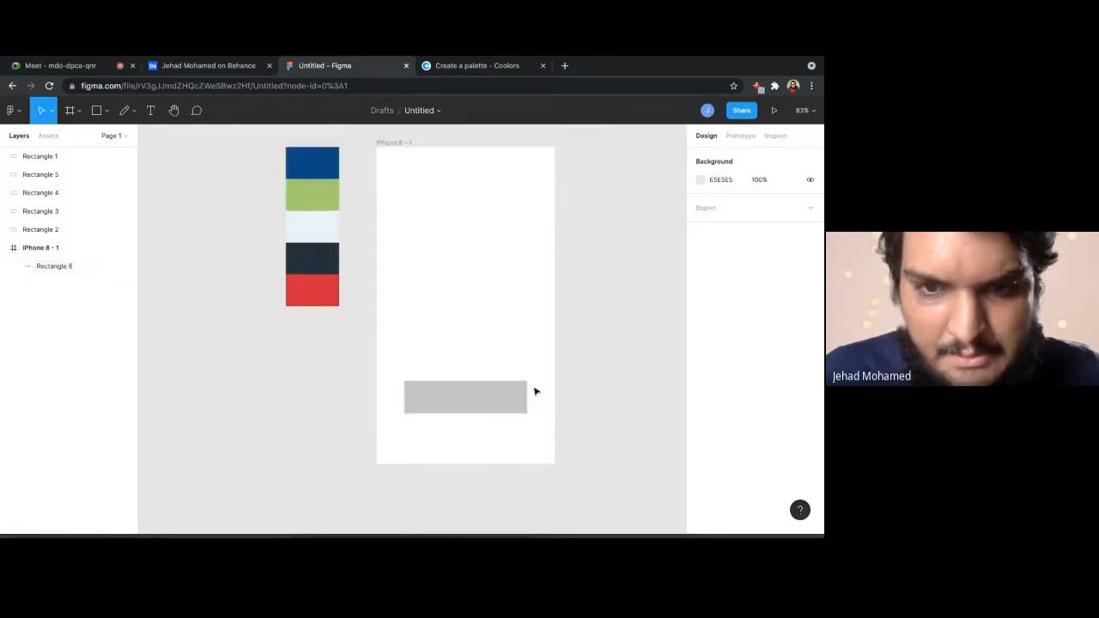
click(458, 398)
drag(461, 381, 461, 374)
click(626, 350)
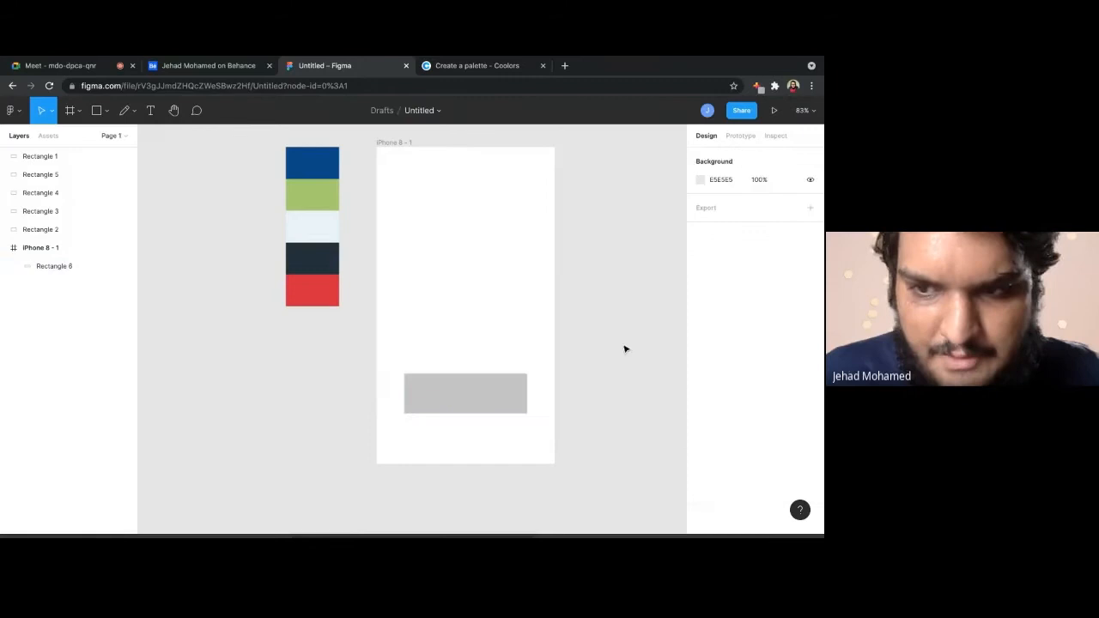
Round the corners of the grey rectangle in the iPhone 8 frame with a radius of 8
click(520, 391)
click(774, 222)
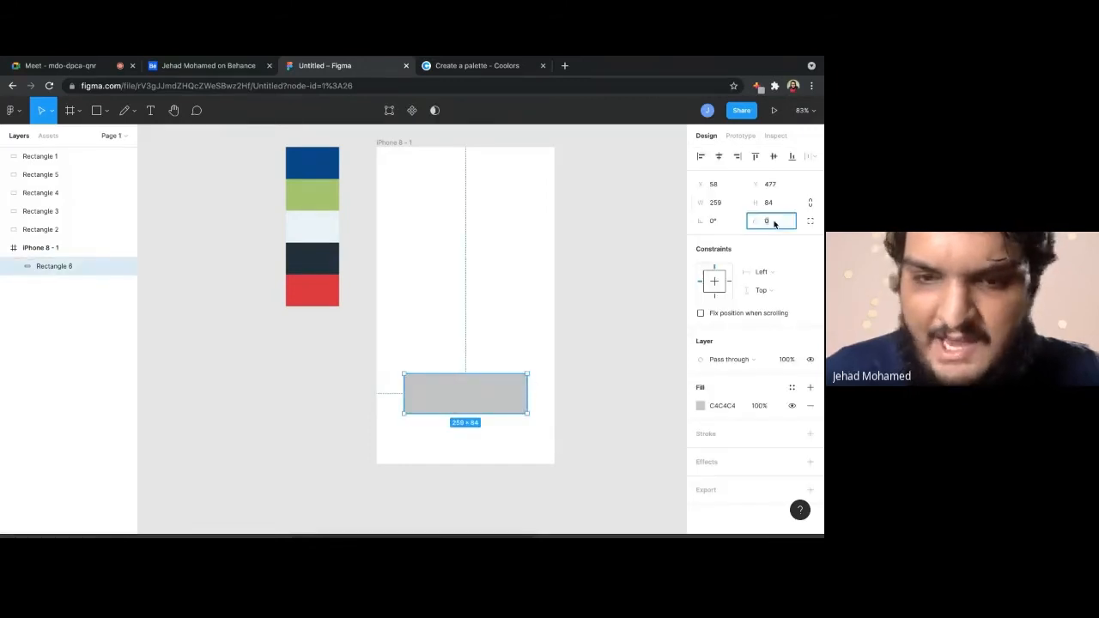
text(1)
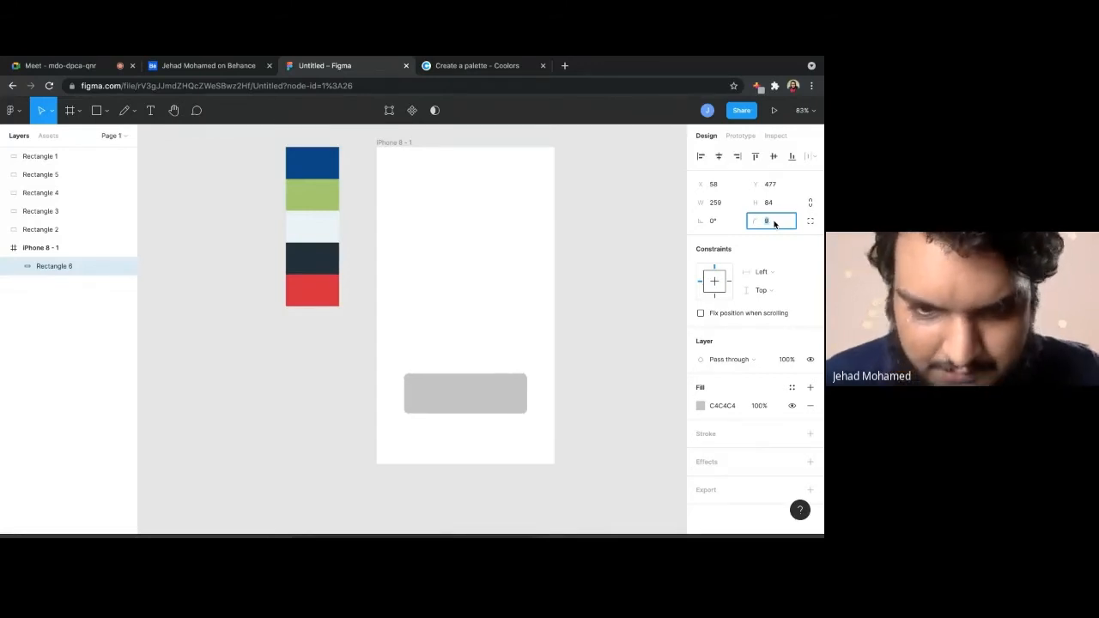
Reduce the height of the rounded grey rectangle by adjusting its edges, keeping its width
click(477, 411)
mouse_move(465, 375)
mouse_down()
mouse_move(481, 395)
mouse_move(485, 380)
mouse_up()
click(597, 333)
click(518, 295)
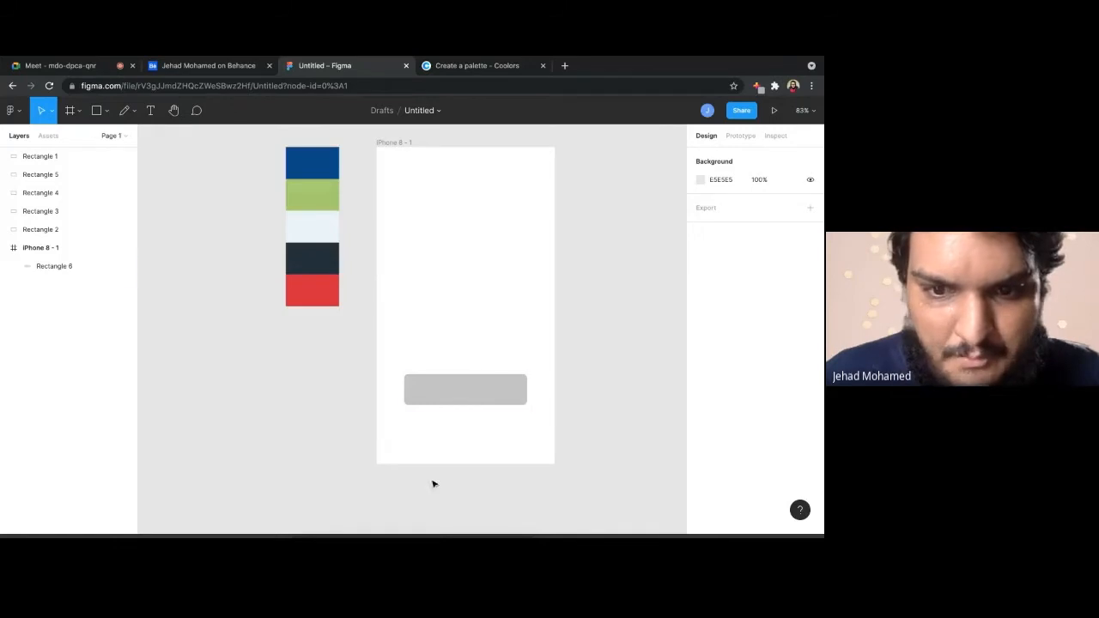
click(455, 387)
drag(490, 403, 486, 407)
click(477, 240)
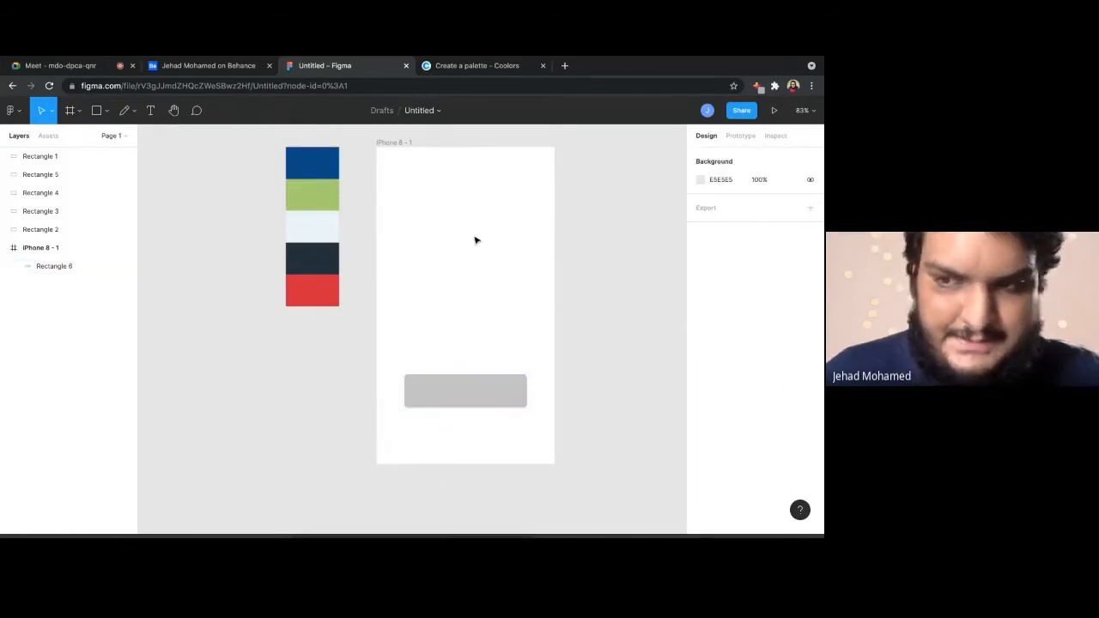
Add a text layer reading BUTTON over the grey rounded rectangle
click(150, 112)
click(470, 390)
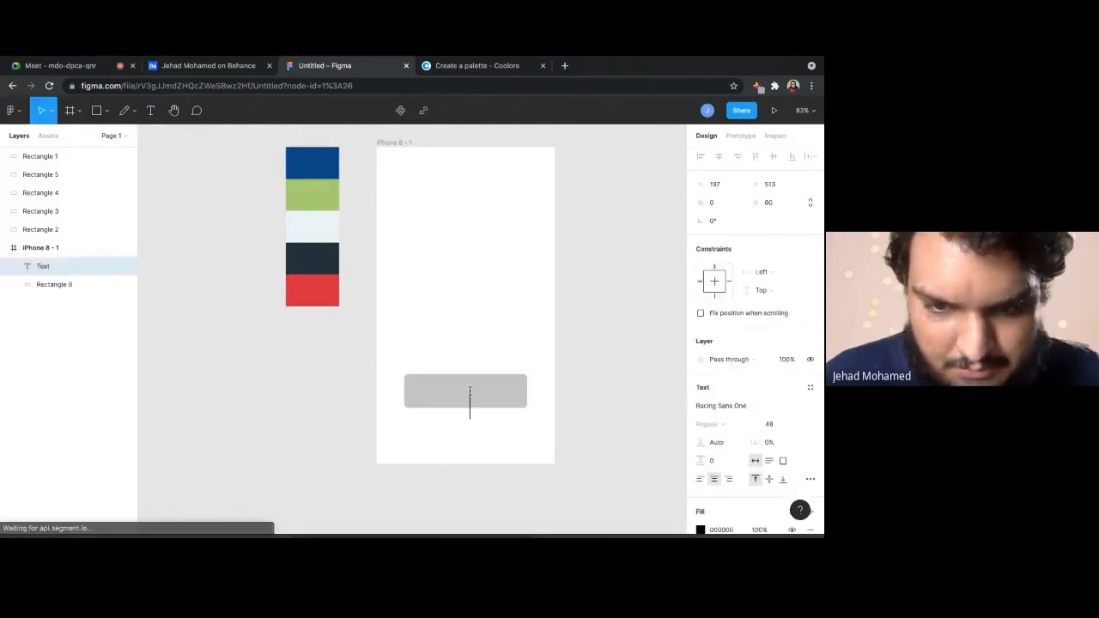
text(T)
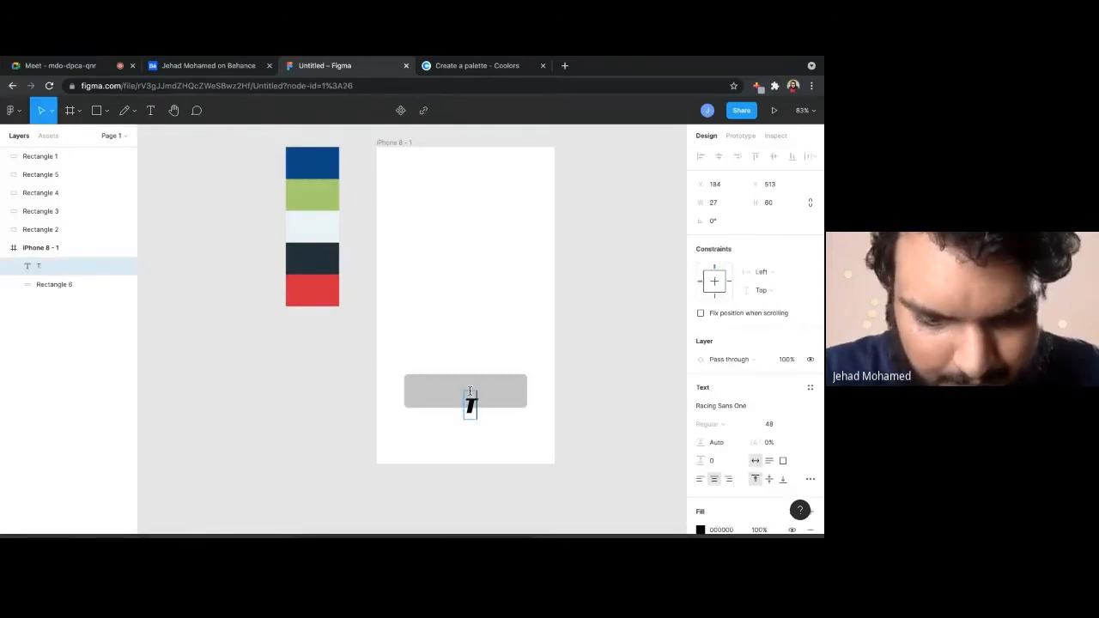
text(e)
key(BackSpace)
key(BackSpace)
text(bUT)
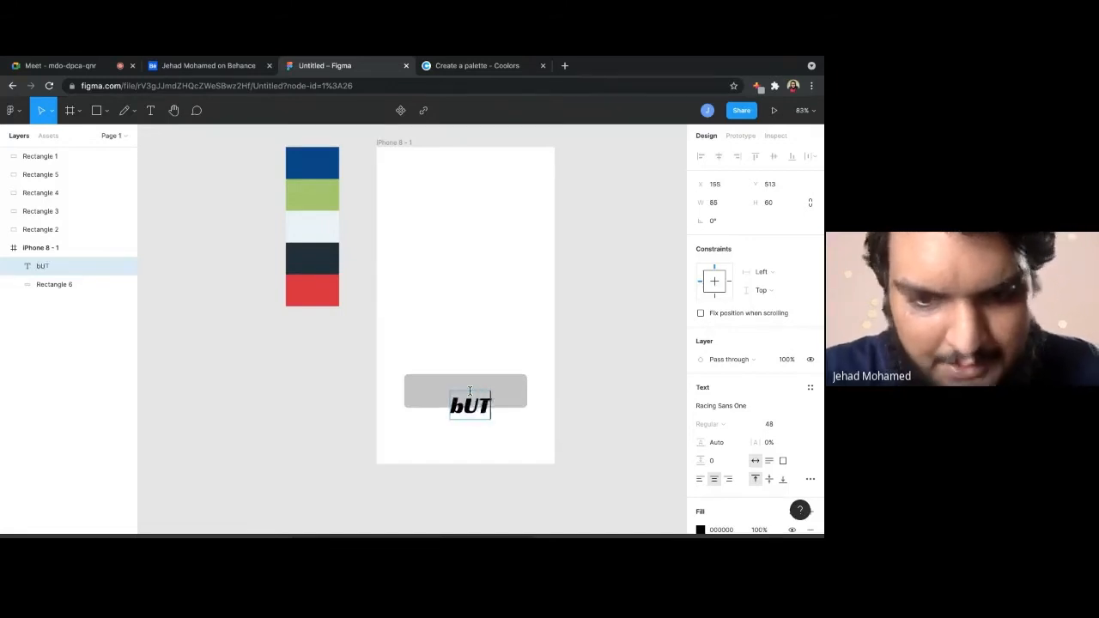
key(BackSpace)
key(BackSpace)
key(BackSpace)
text(BUTT)
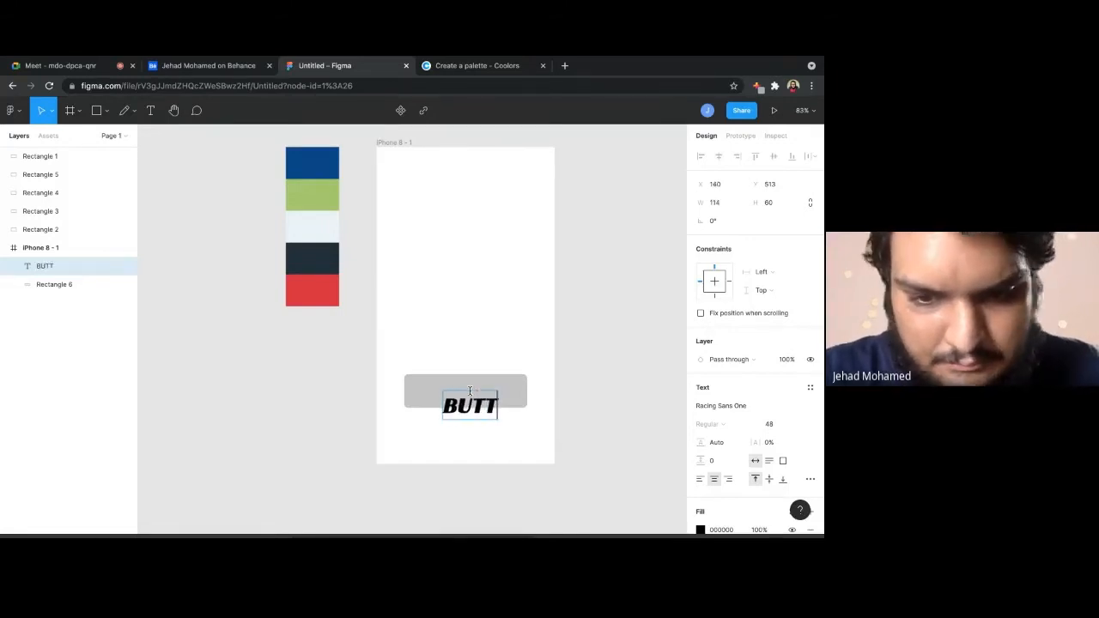
key(BackSpace)
key(BackSpace)
text(TTON)
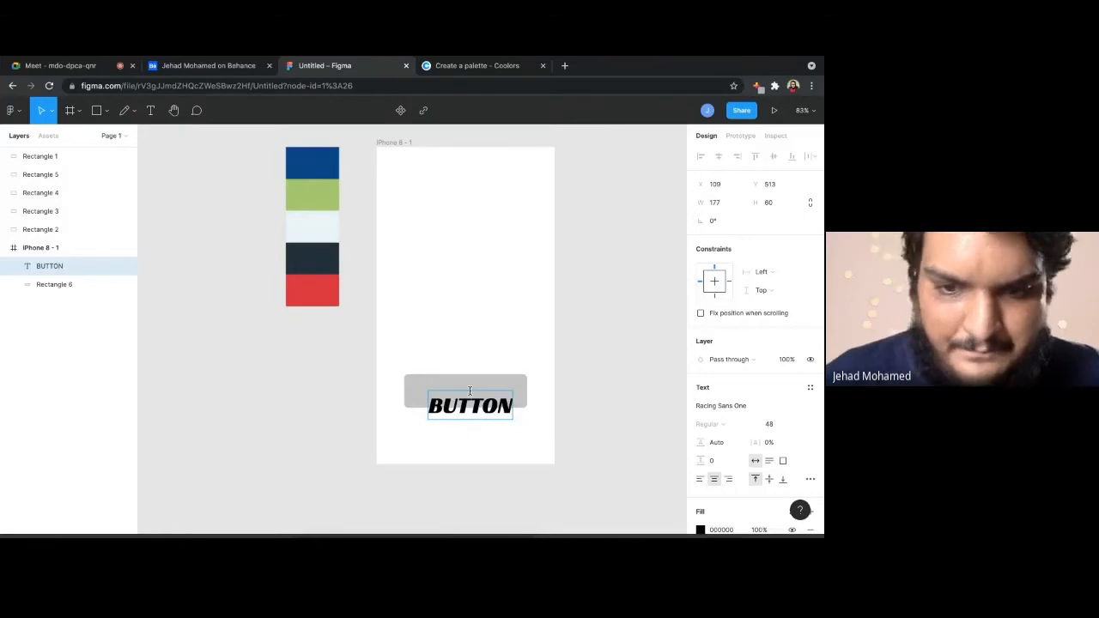
key(Escape)
Replace the BUTTON text with CLICK ME and centre the label on the grey rounded rectangle
double_click(487, 403)
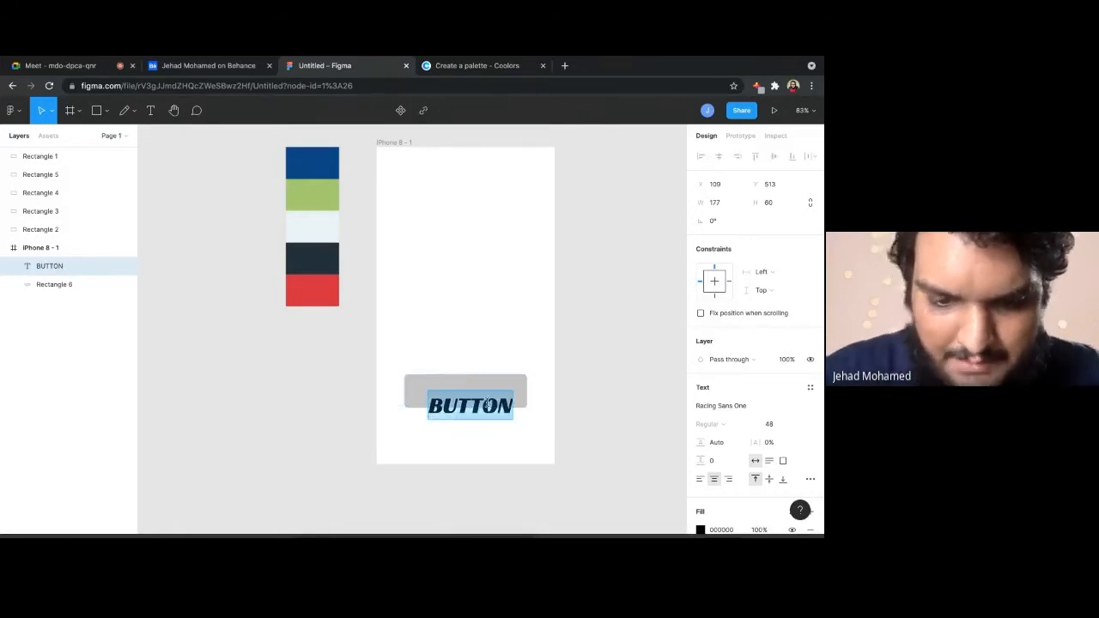
text(clic)
key(BackSpace)
key(BackSpace)
key(BackSpace)
key(BackSpace)
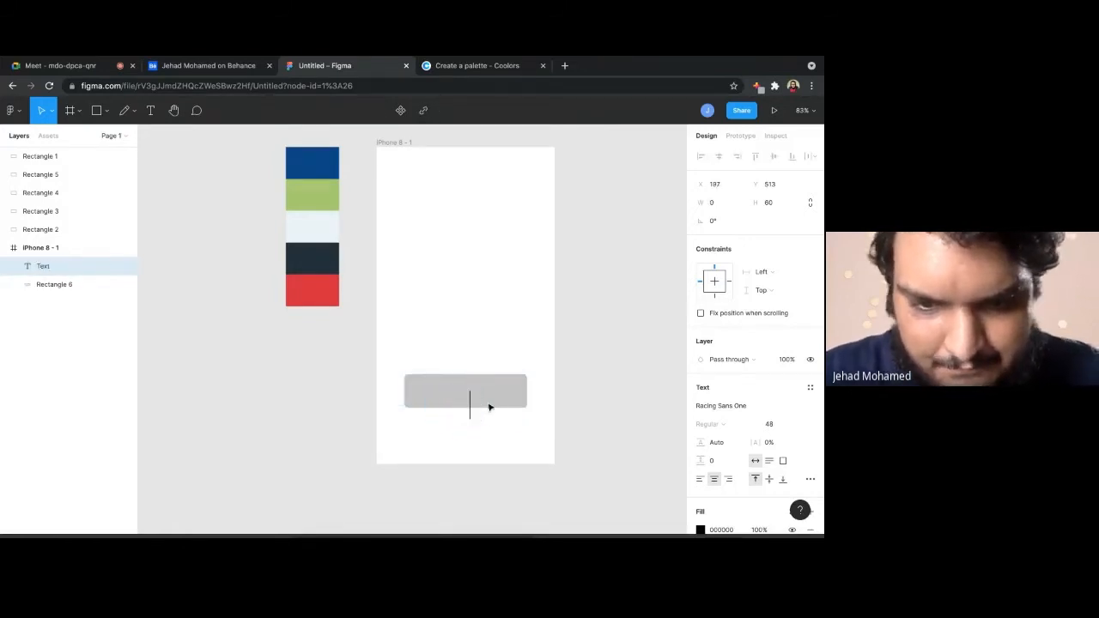
text(CLICK ME)
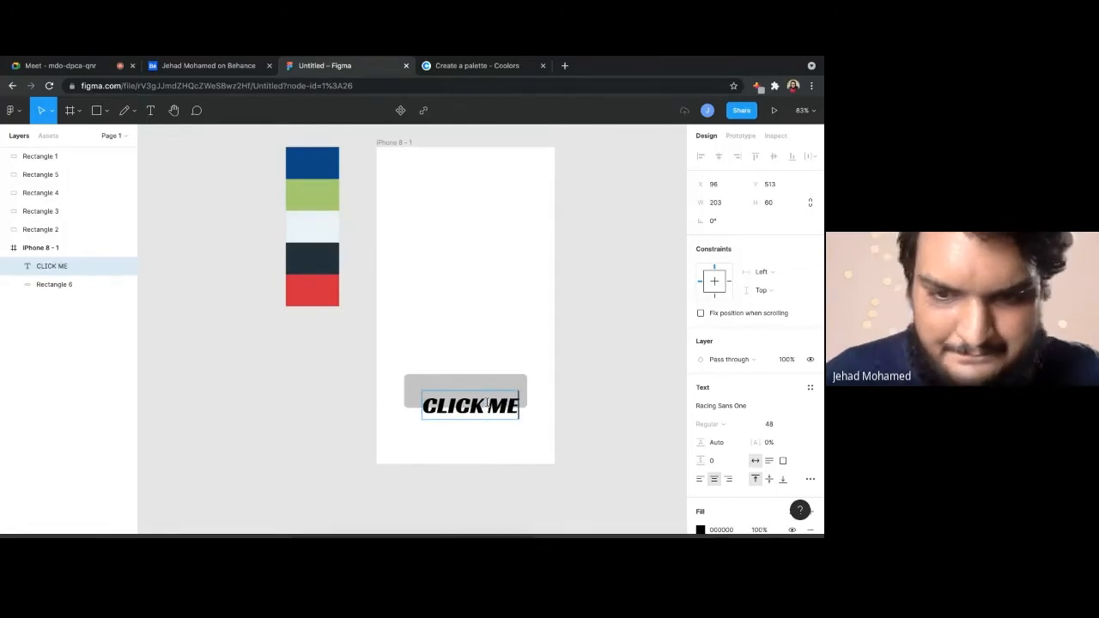
key(Escape)
click(569, 392)
drag(456, 415, 449, 395)
Change the font of the CLICK ME label to Raleway
click(810, 409)
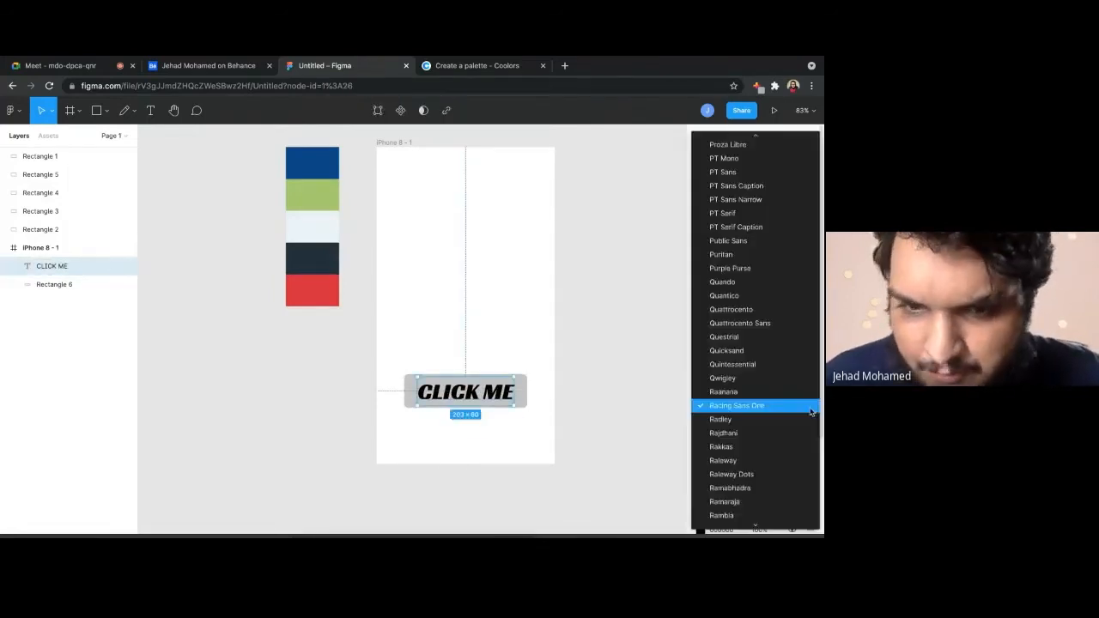
scroll(742, 285, up, 3)
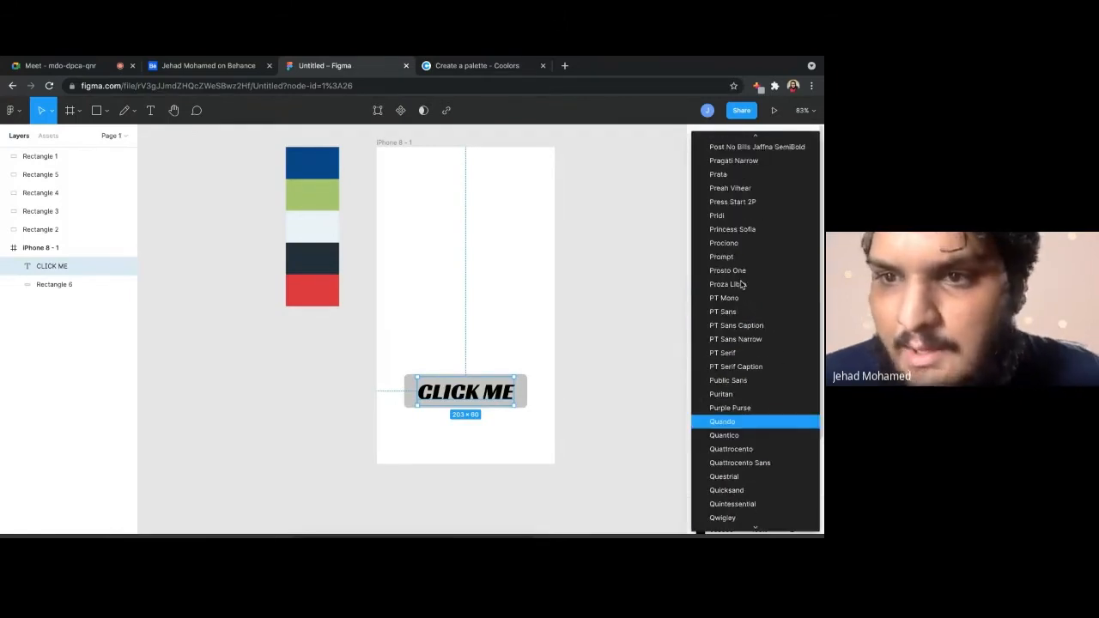
scroll(744, 256, down, 2)
scroll(744, 256, down, 3)
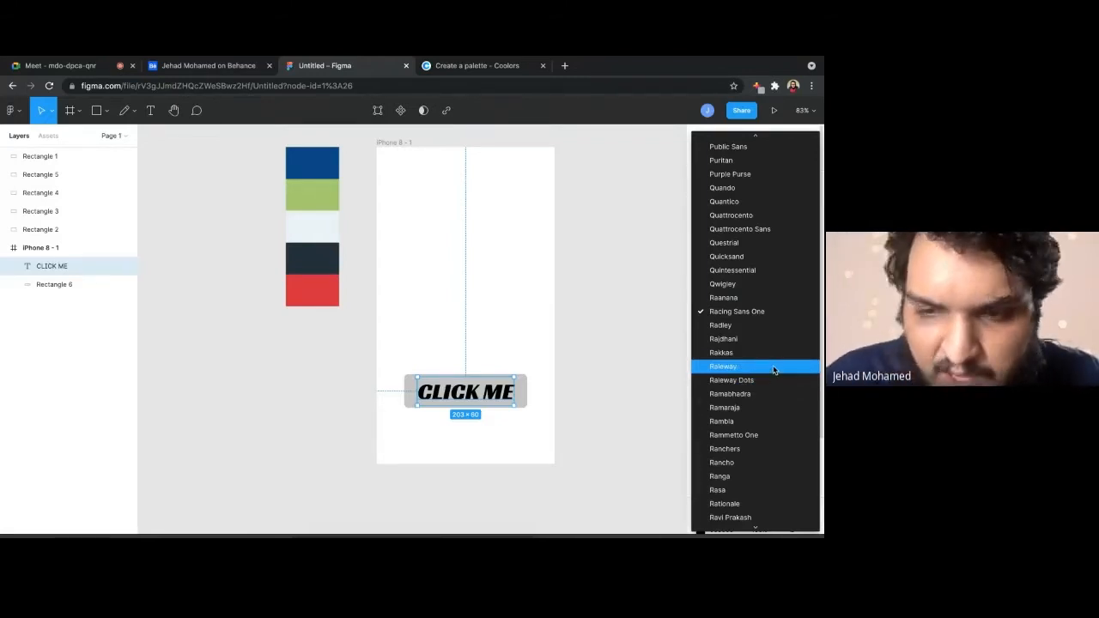
click(772, 368)
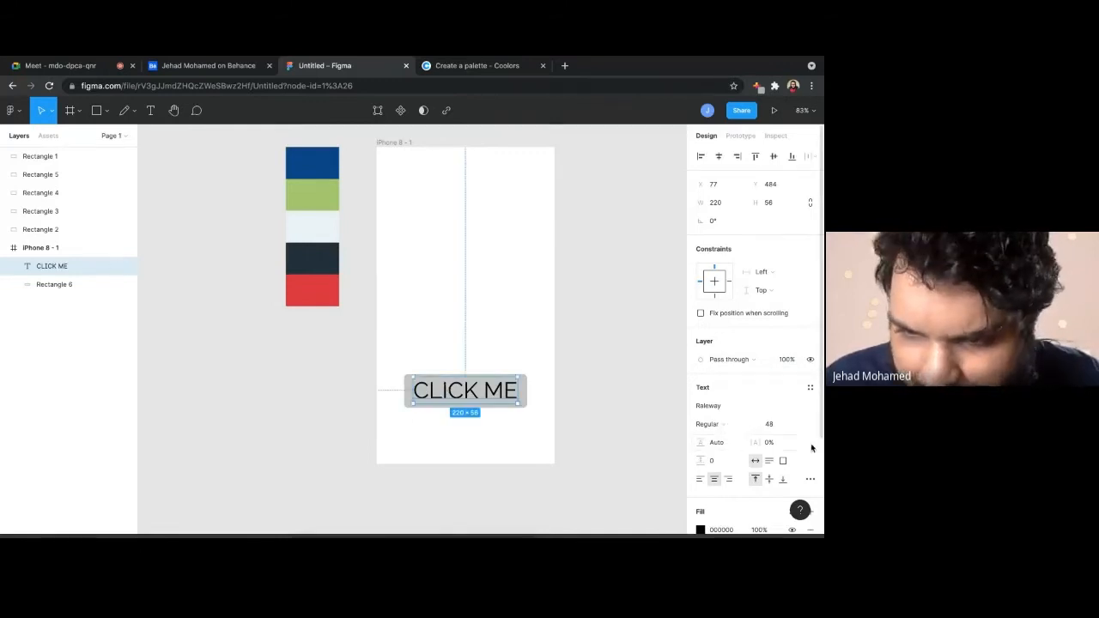
Set the CLICK ME label's font size to 32 and re-centre it vertically on the grey rounded rectangle
click(791, 426)
key(Down)
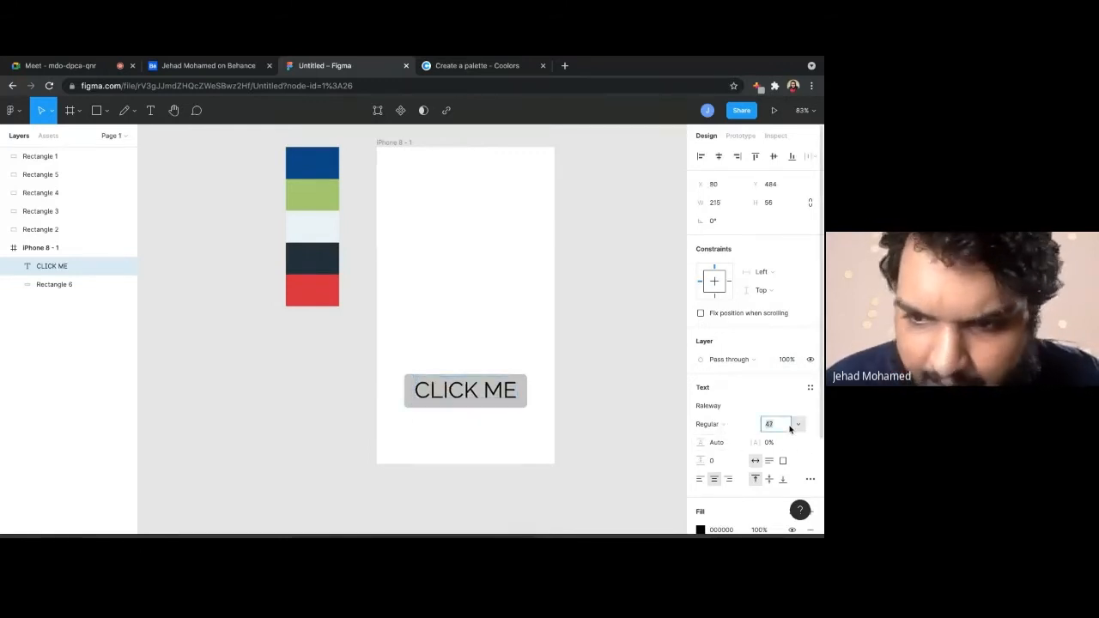
key(Down)
key(Down)
key(Down)
key(Down)
key(Down)
key(Down)
key(Down)
key(Down)
key(Down)
key(Down)
key(Down)
key(Down)
key(Down)
key(Down)
key(Down)
key(Down)
key(Down)
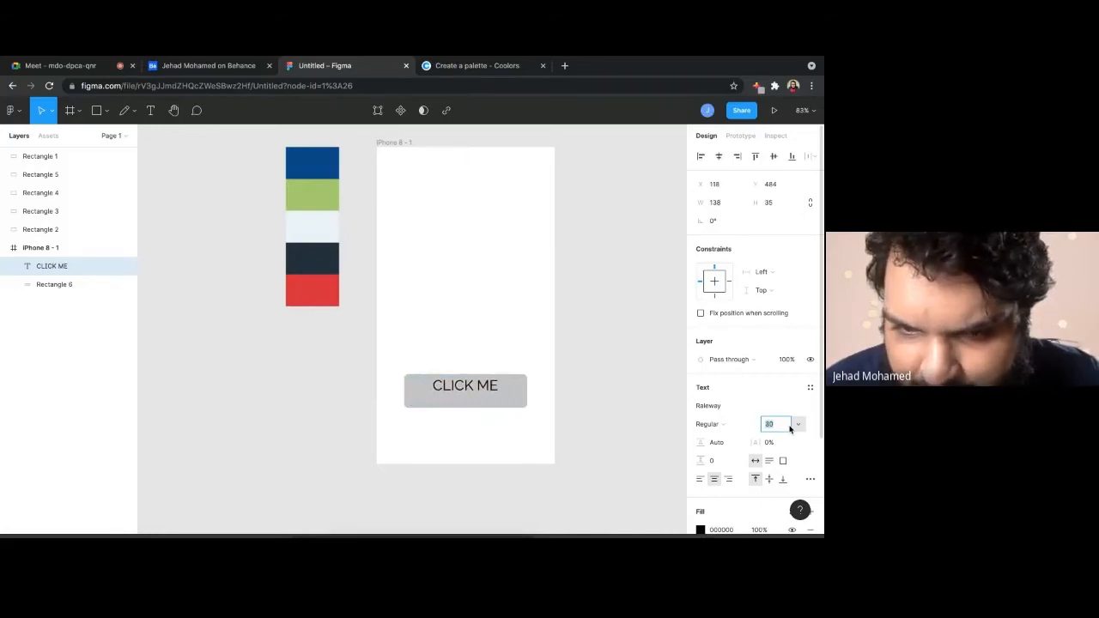
key(Up)
key(Up)
key(Up)
key(Up)
key(Up)
key(Down)
key(Down)
key(Down)
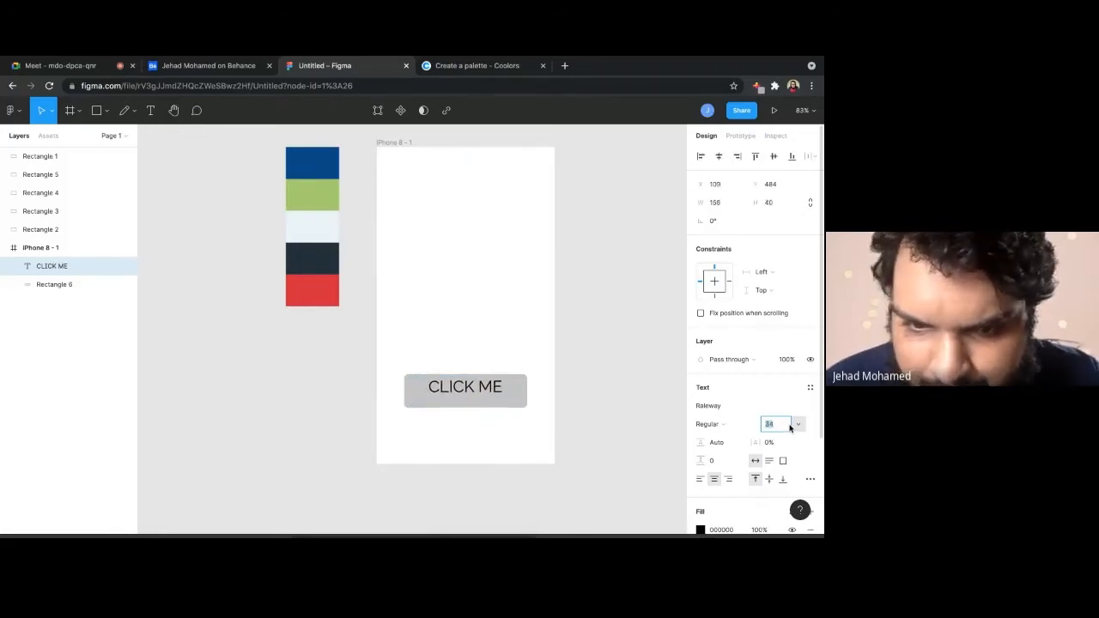
click(587, 362)
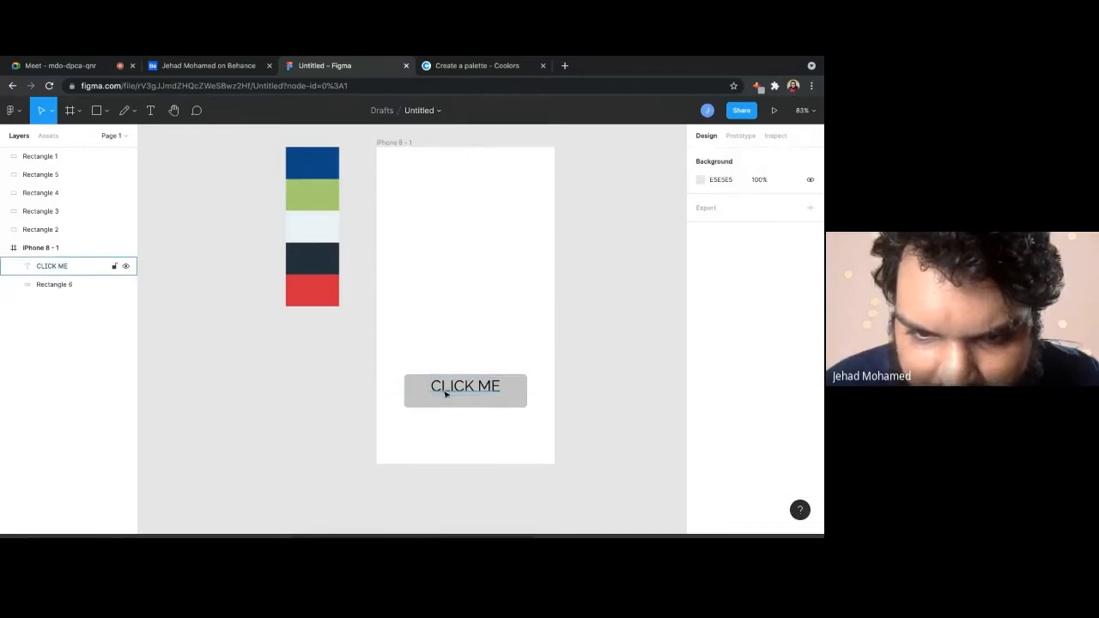
drag(442, 387, 442, 391)
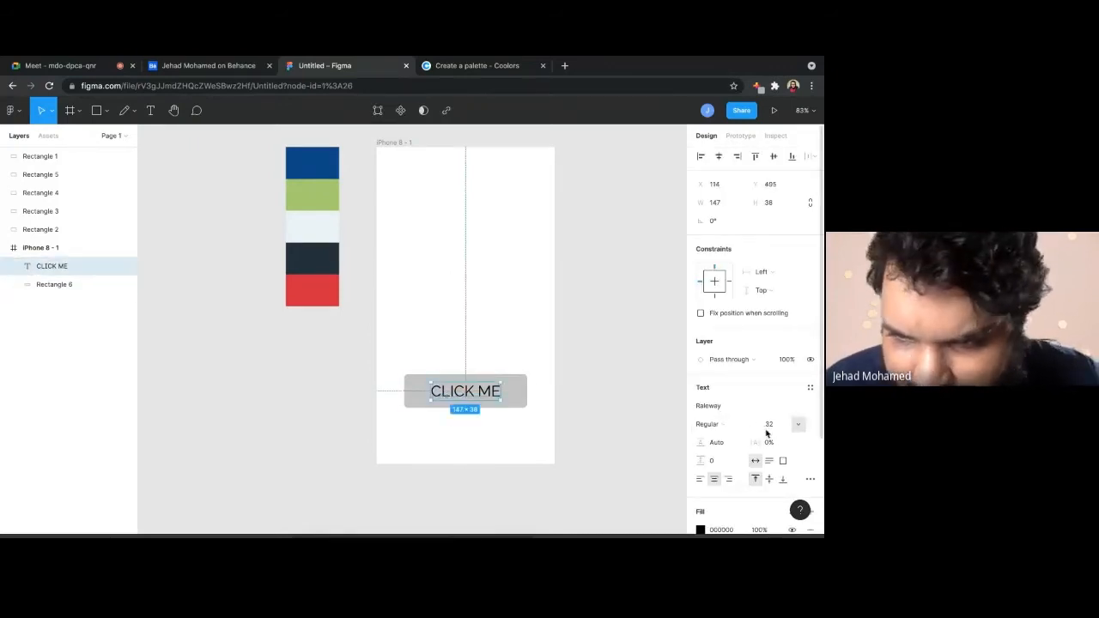
Change the CLICK ME label's font weight to Bold after trying SemiBold
scroll(764, 429, down, 3)
click(756, 321)
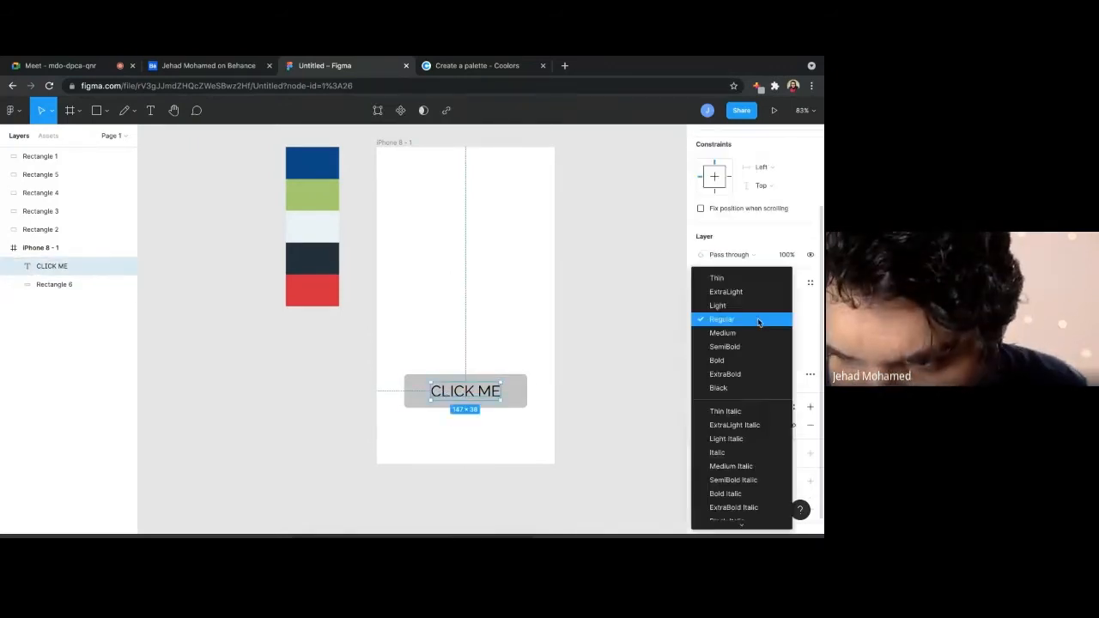
scroll(741, 466, down, 1)
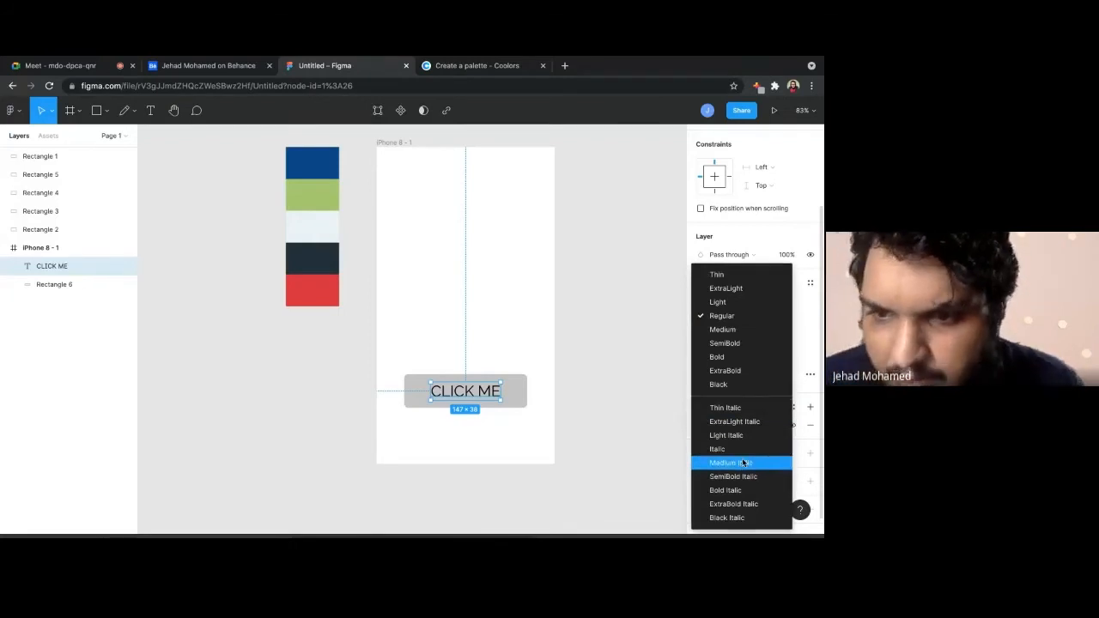
click(747, 342)
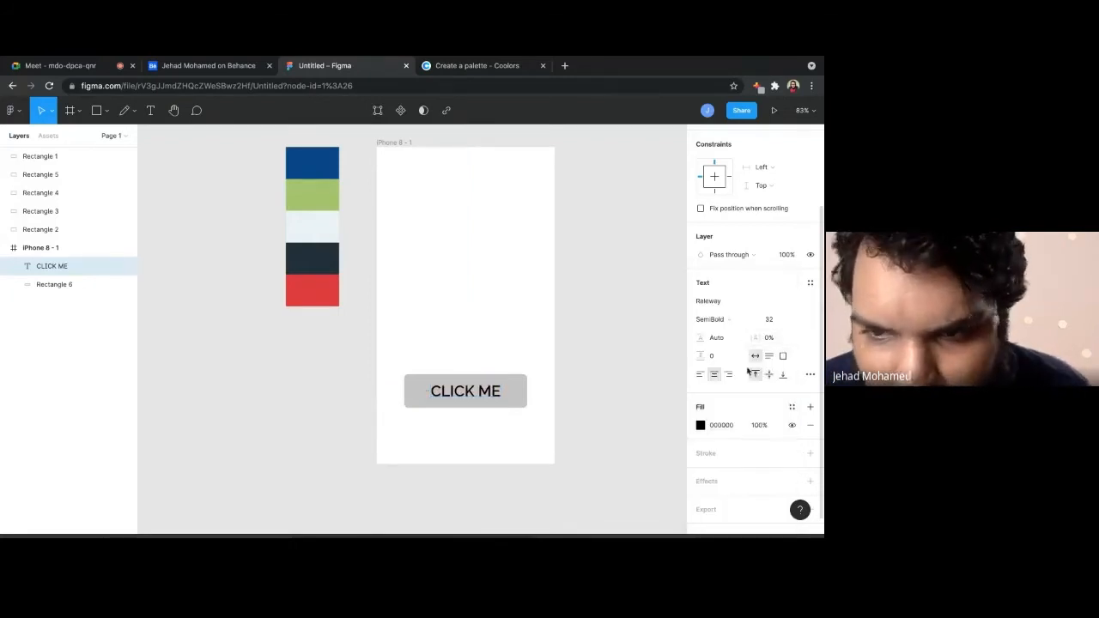
click(737, 321)
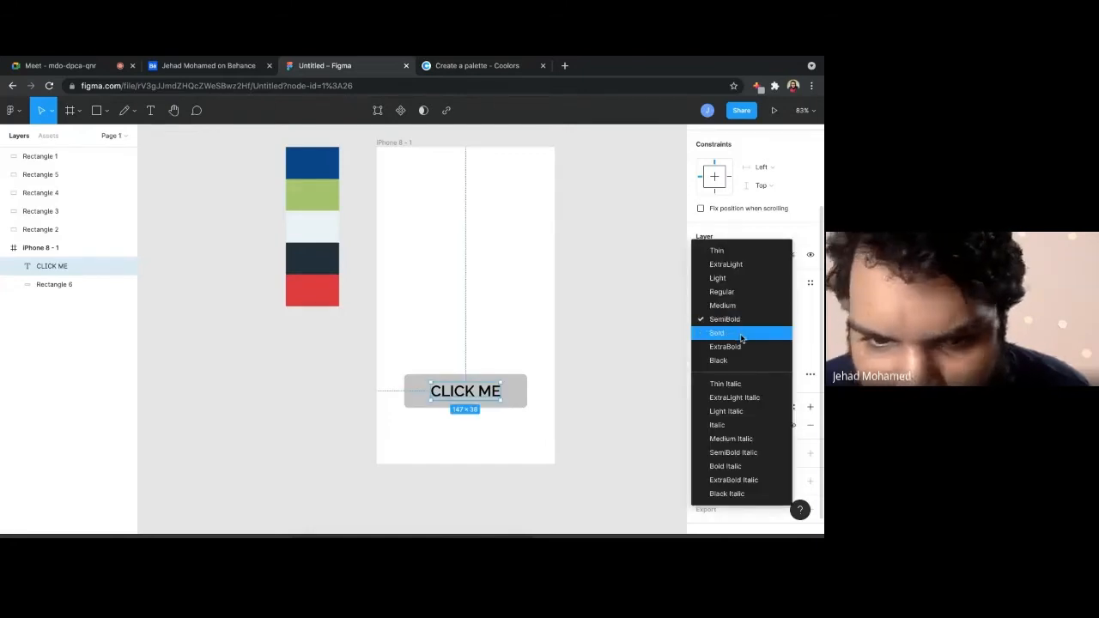
click(741, 335)
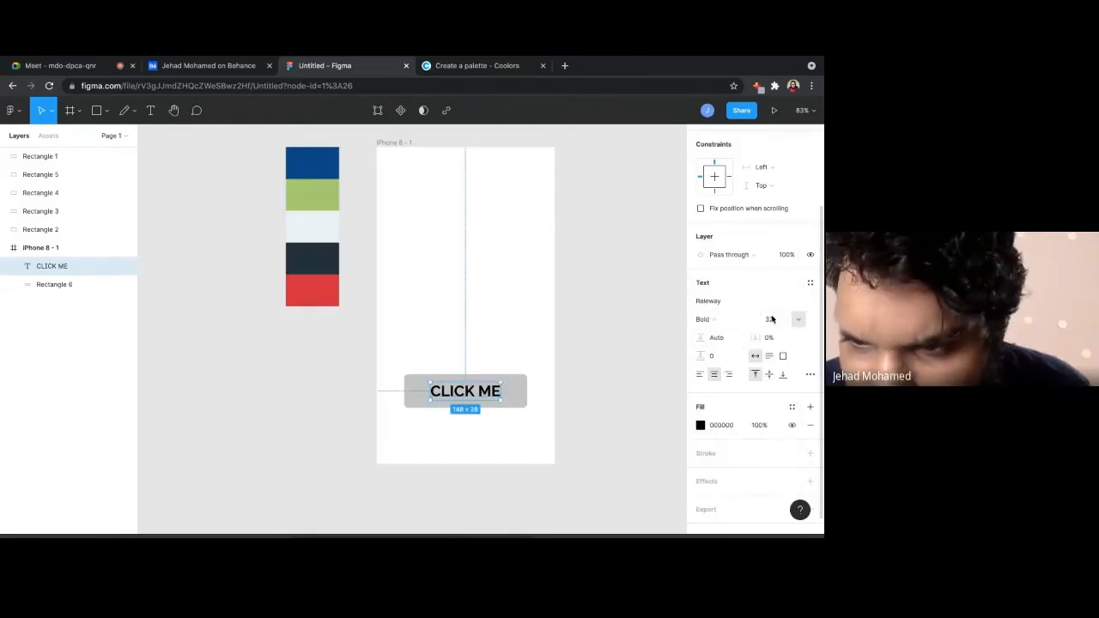
Increase the CLICK ME label's letter spacing to 6%
click(775, 340)
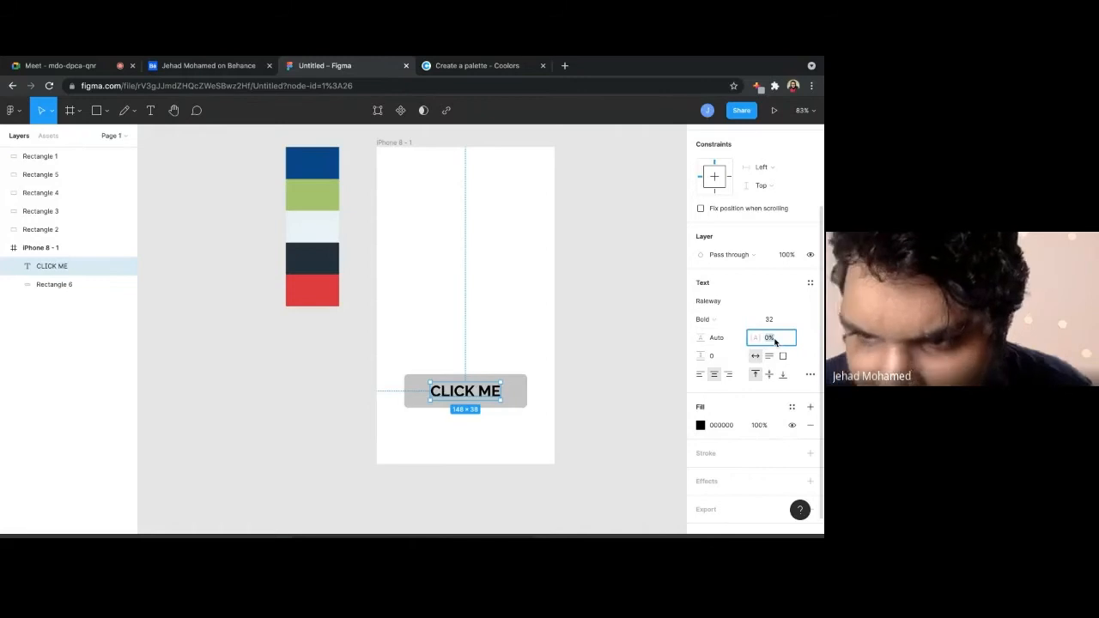
key(Up)
key(Up)
key(Up)
key(Up)
key(Up)
key(Up)
key(Up)
key(Up)
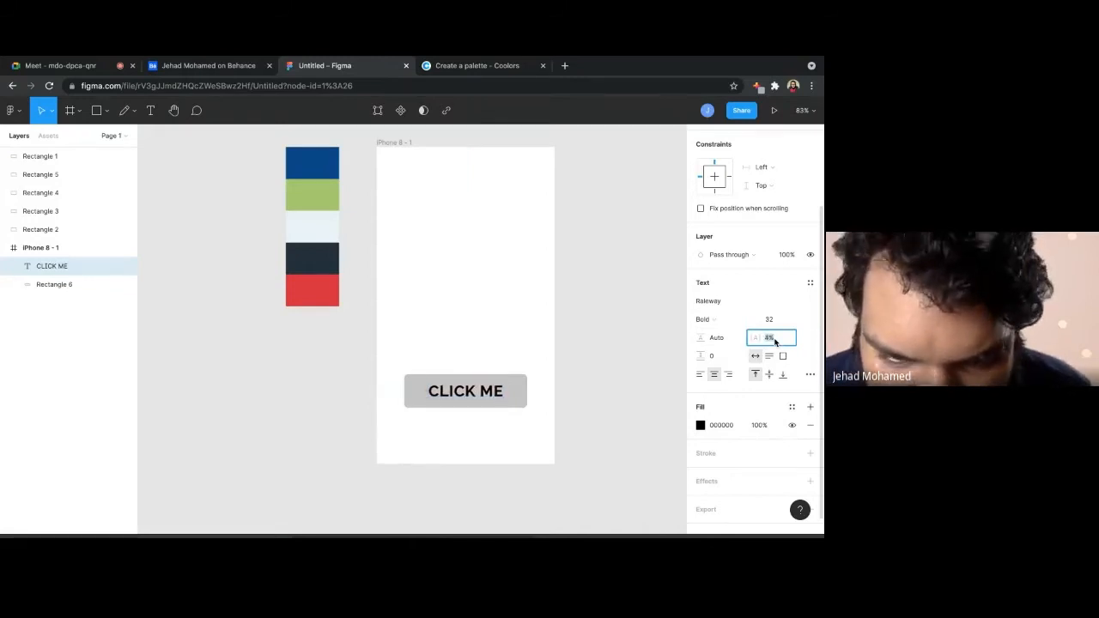
key(Down)
key(Down)
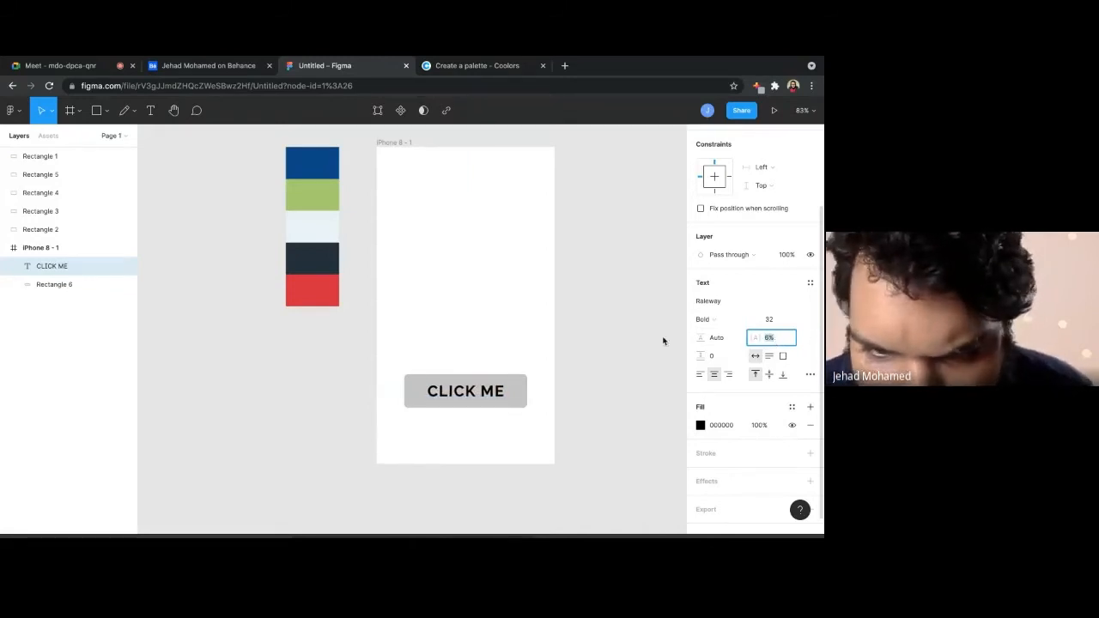
click(663, 341)
Re-centre the widened CLICK ME label on the grey rounded rectangle
click(452, 391)
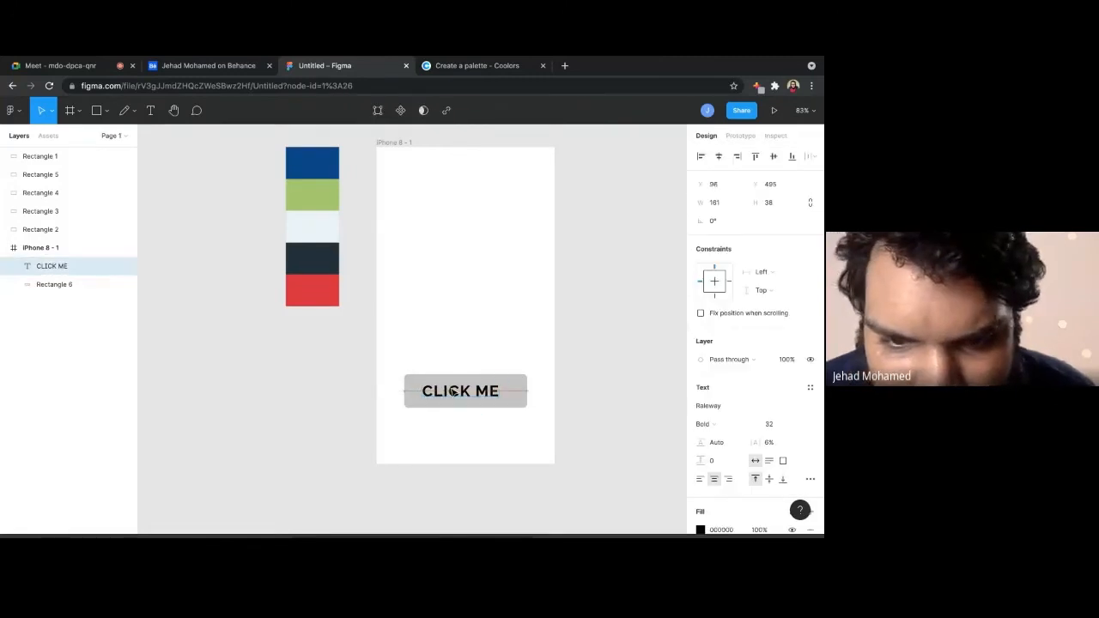
drag(452, 392, 457, 392)
click(572, 395)
scroll(575, 403, up, 1)
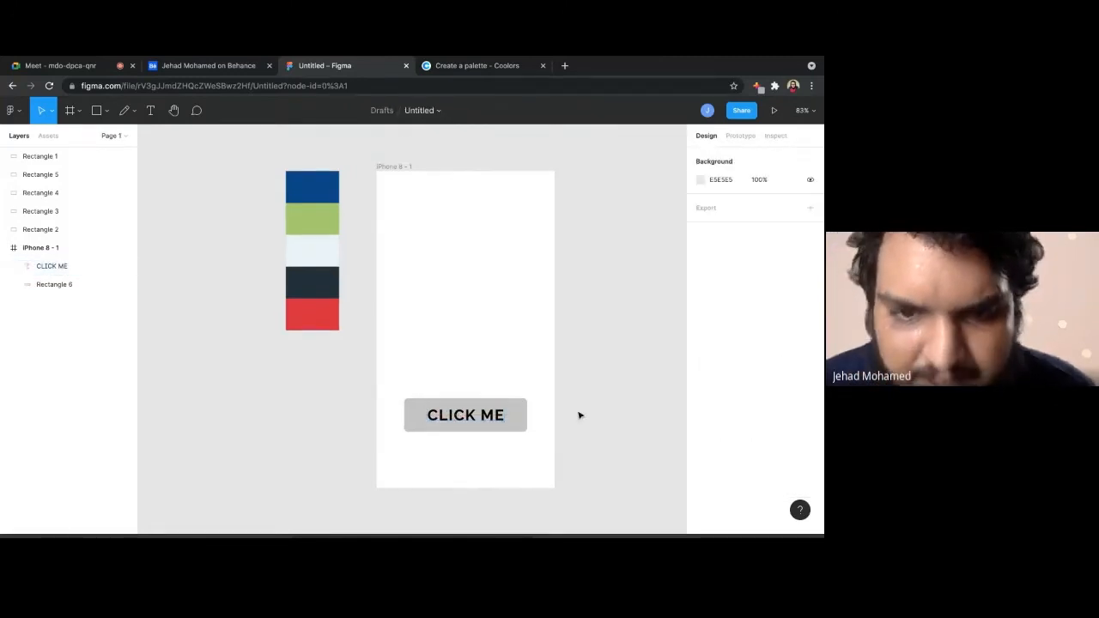
scroll(580, 416, down, 1)
Fill the grey rounded rectangle behind the label with the green A5CC6B sampled from the palette swatches
click(520, 401)
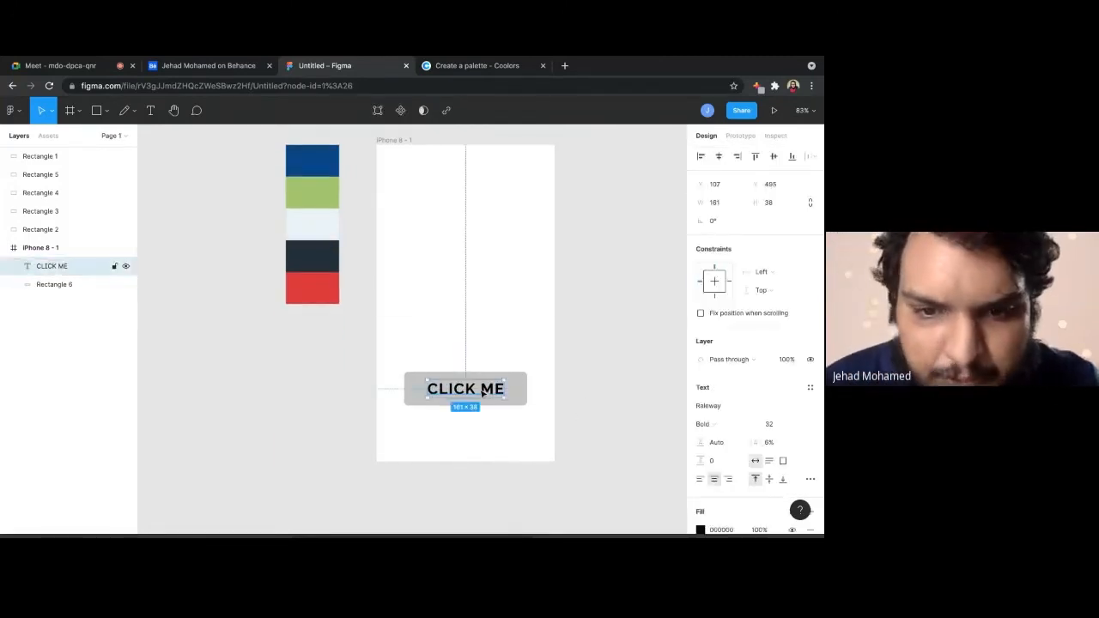
click(521, 393)
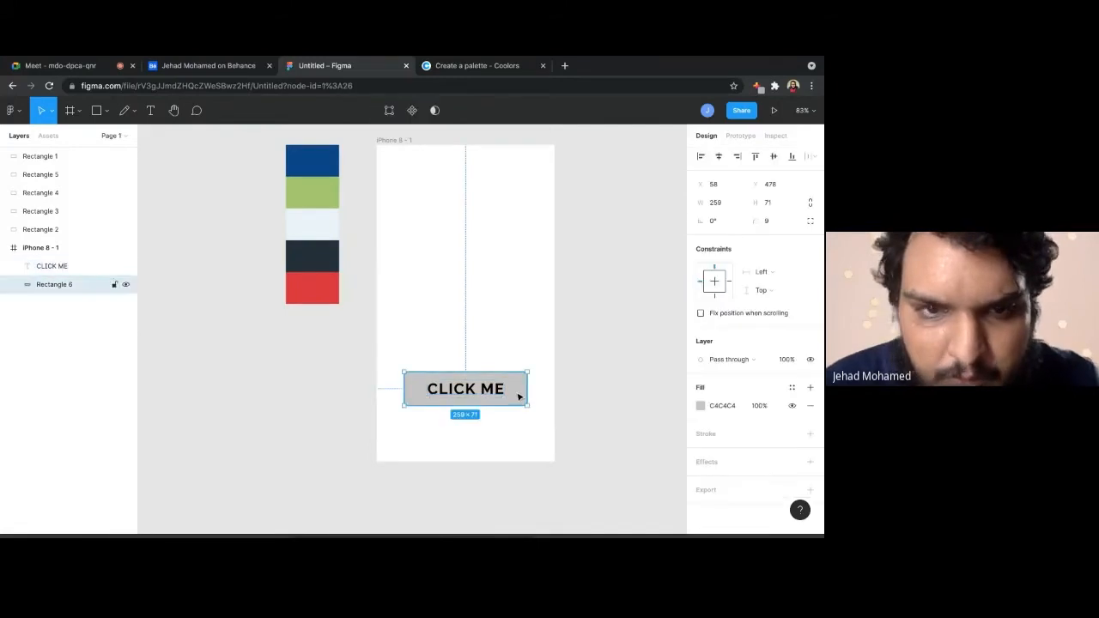
click(701, 406)
click(565, 408)
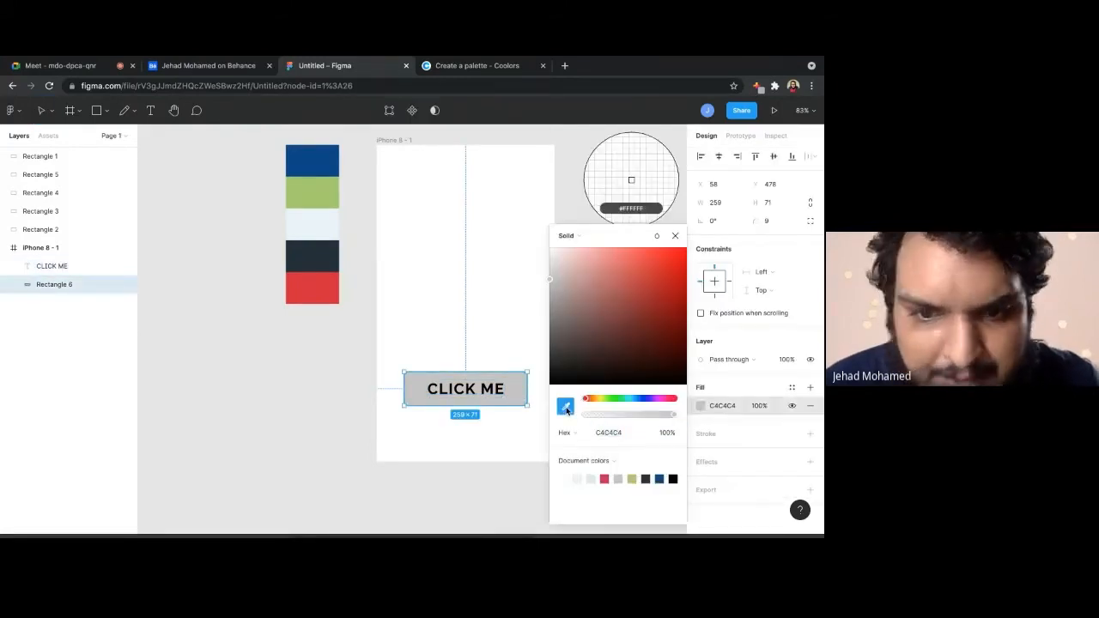
click(325, 192)
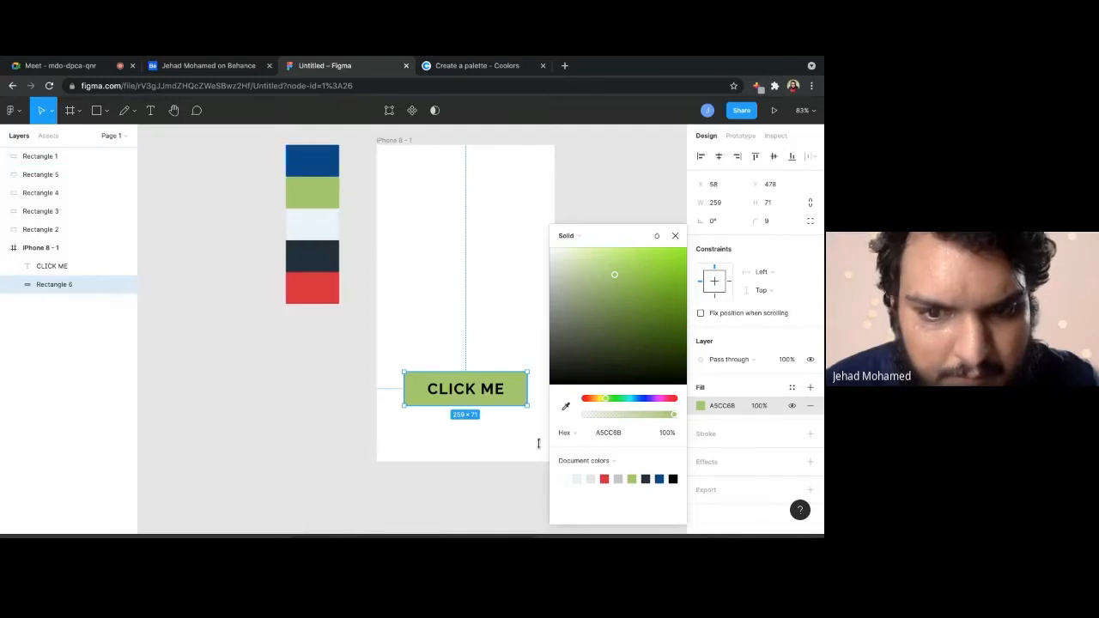
Try the red D7263D and blue 064789 swatch colours as the fill of the CLICK ME label
click(473, 360)
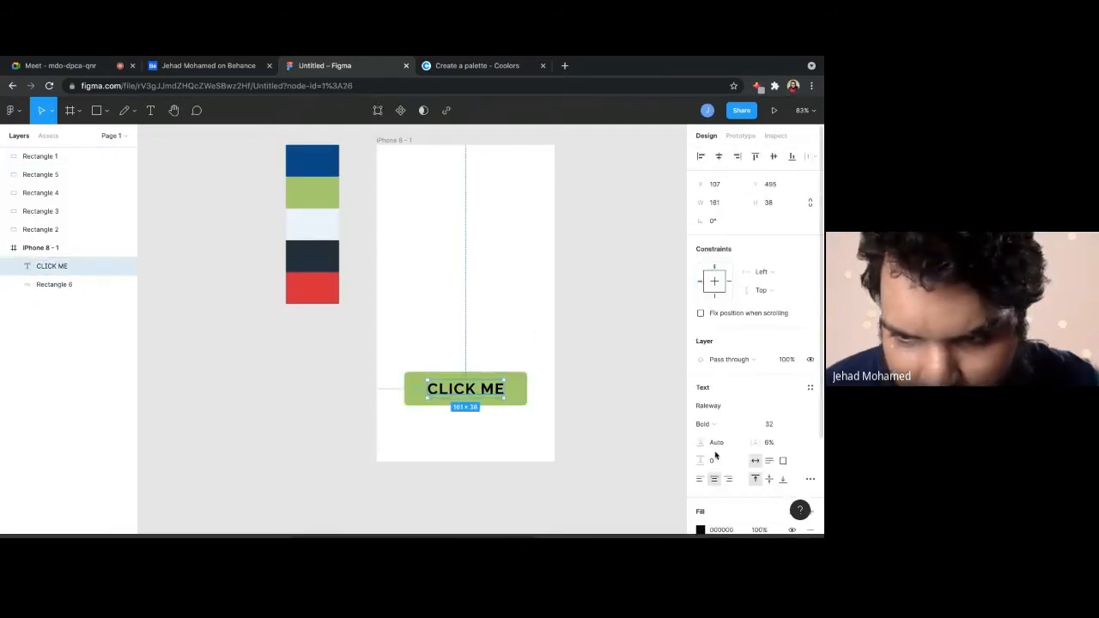
scroll(709, 449, down, 3)
click(699, 407)
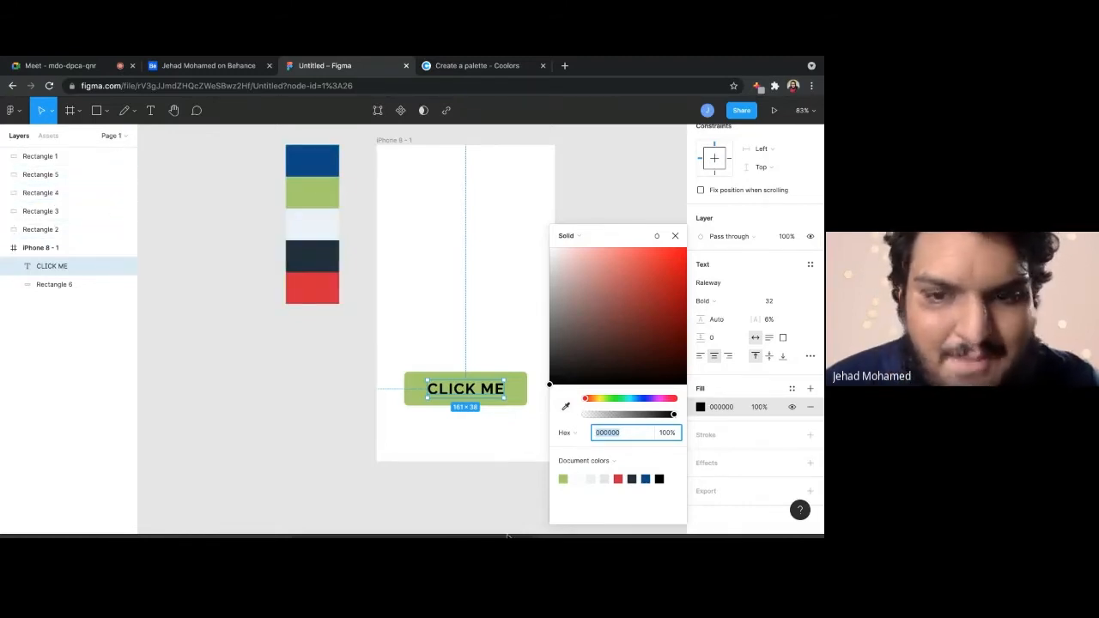
click(566, 409)
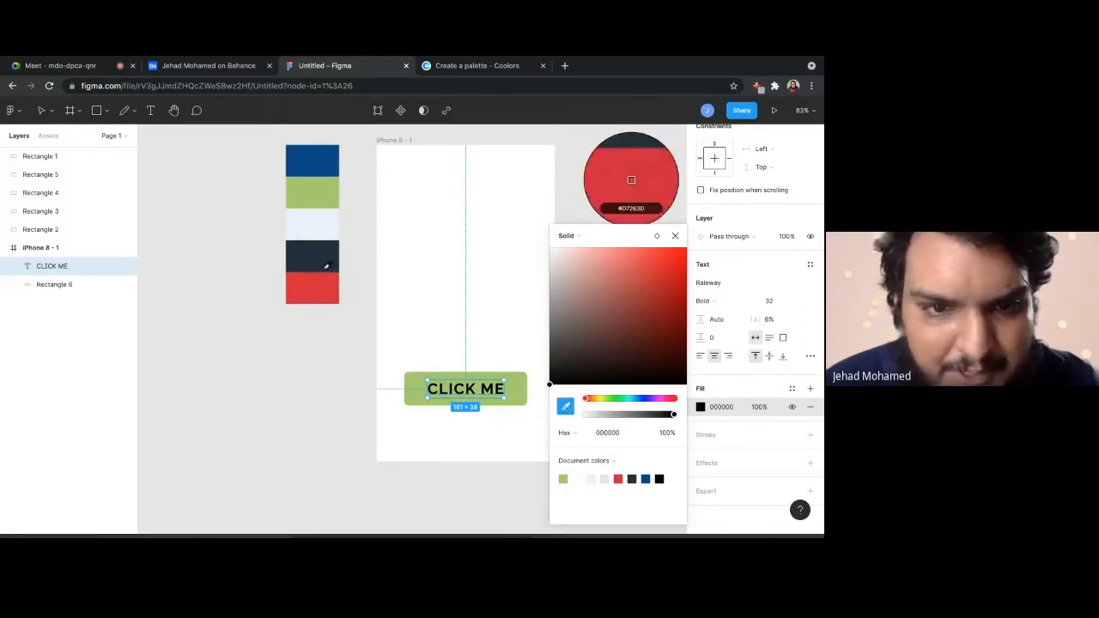
click(326, 276)
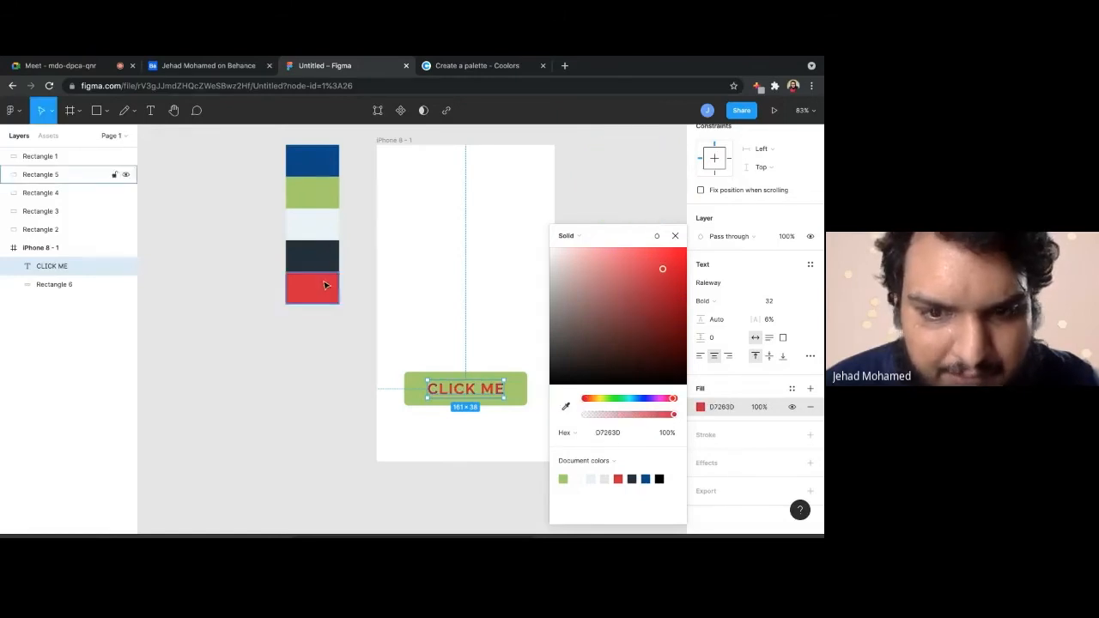
click(566, 407)
click(309, 169)
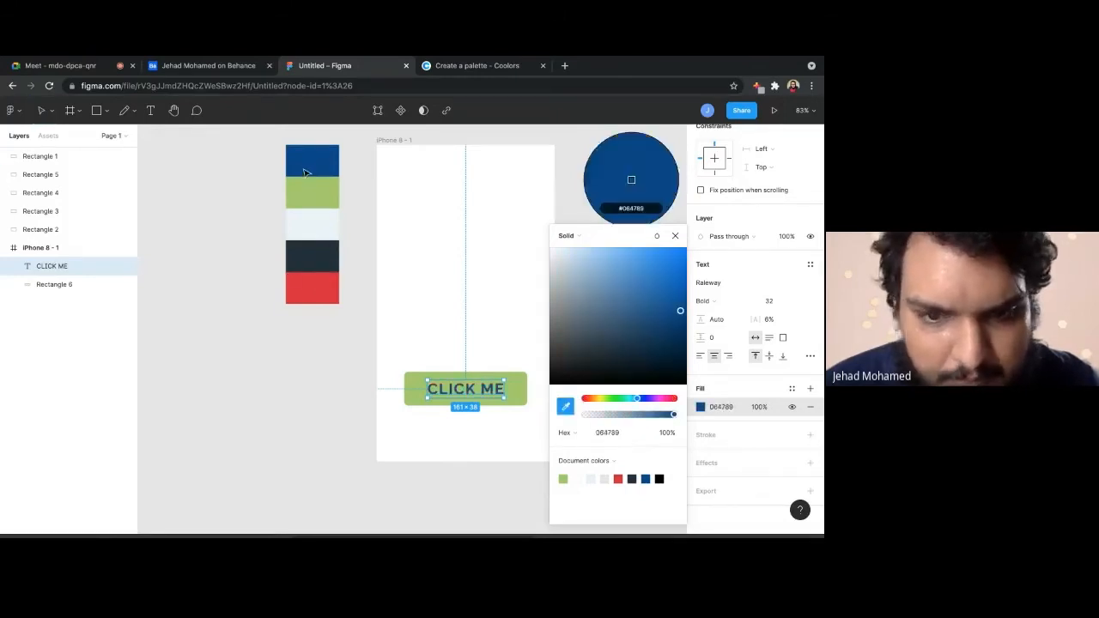
Recolour the CLICK ME label with the dark 22303E sampled from the palette swatches
click(566, 407)
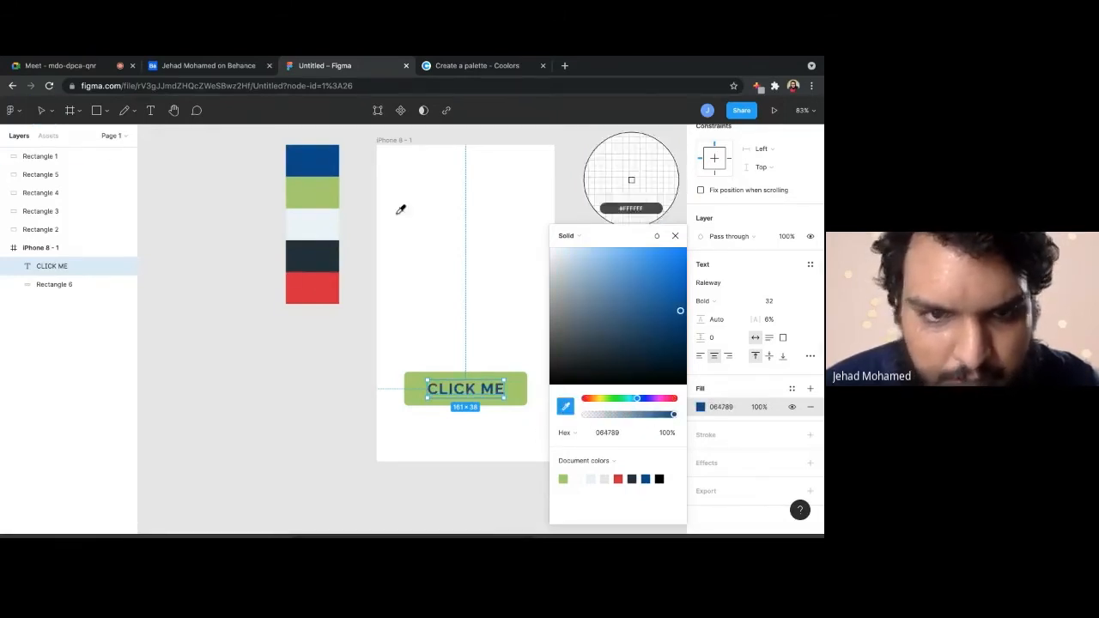
click(326, 257)
click(451, 269)
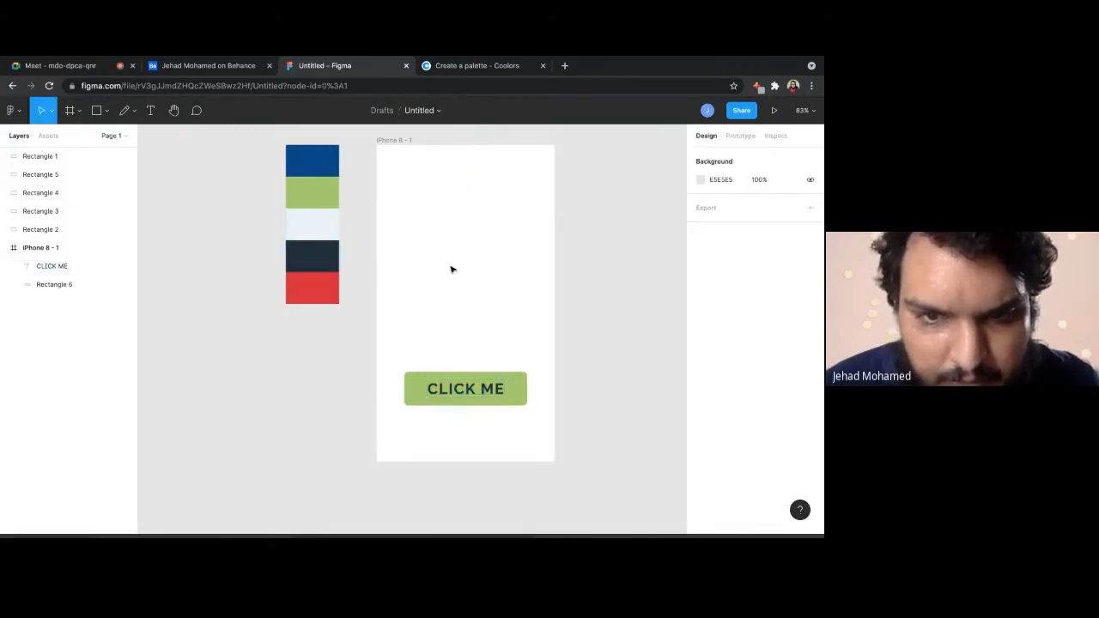
Fill the iPhone 8 frame's background with the pale blue-white sampled from the middle palette swatch
click(400, 142)
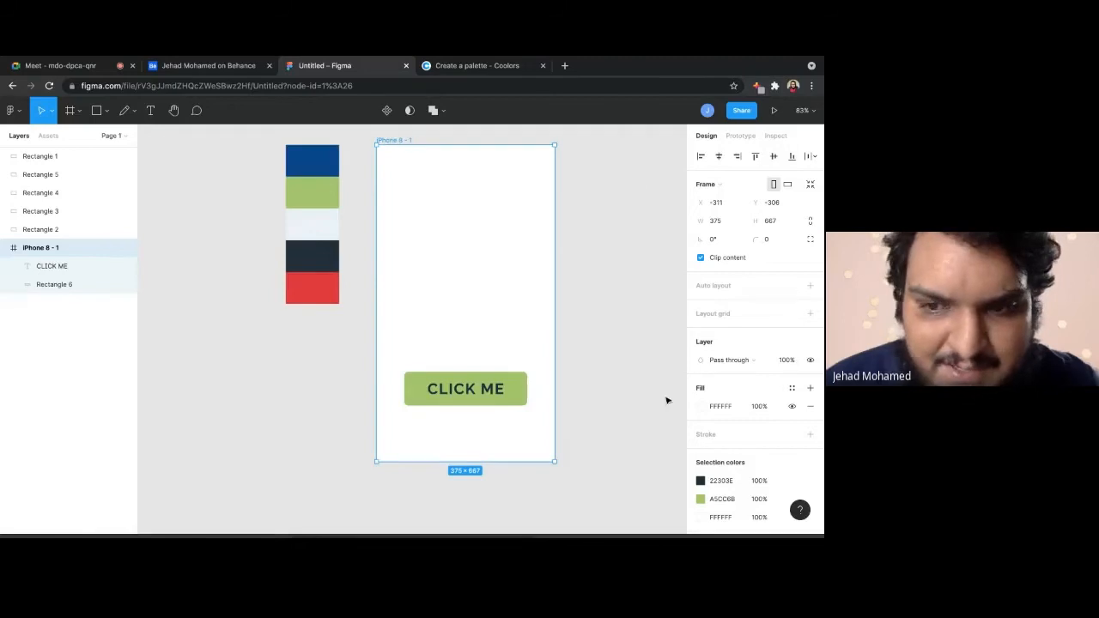
scroll(729, 478, down, 2)
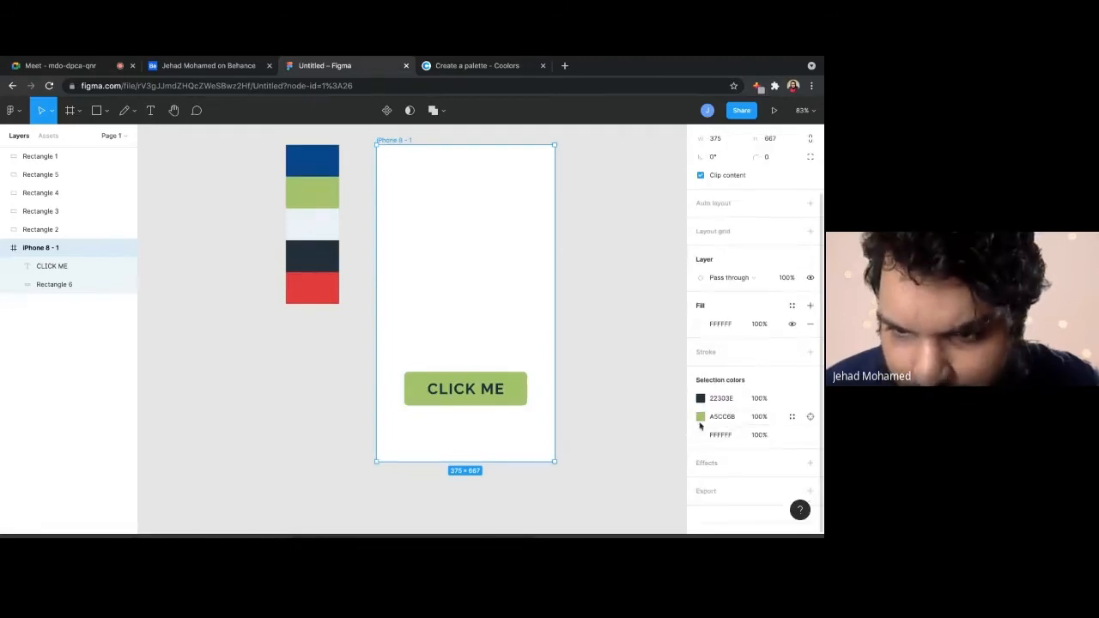
click(700, 325)
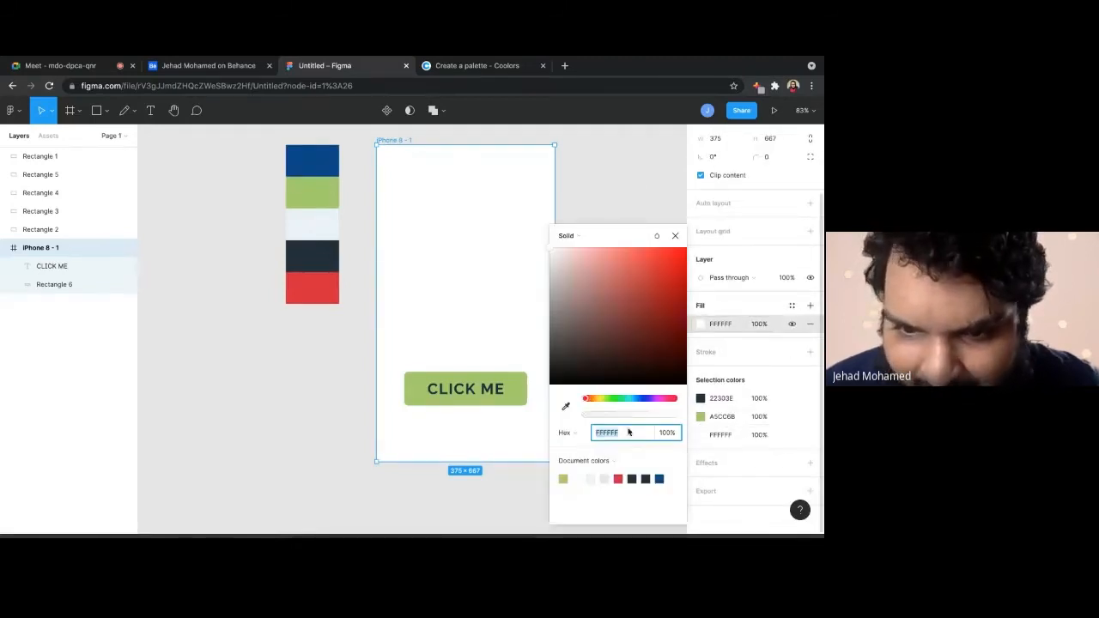
click(565, 406)
click(298, 230)
click(330, 447)
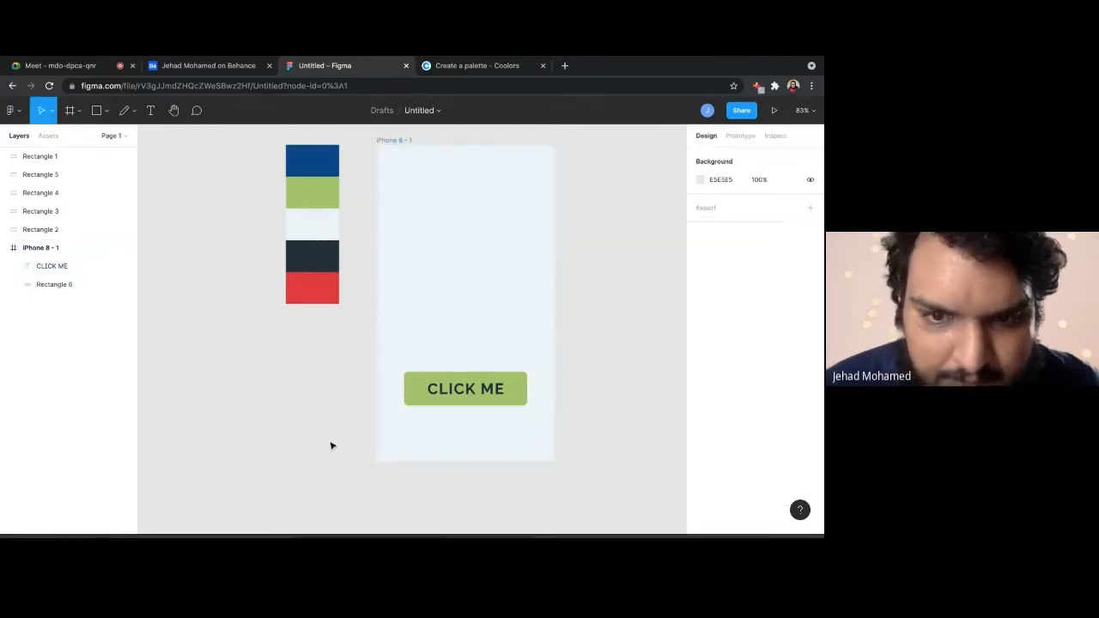
Change the button rectangle's fill to the blue 064789 sampled from the palette swatches
click(423, 391)
click(701, 405)
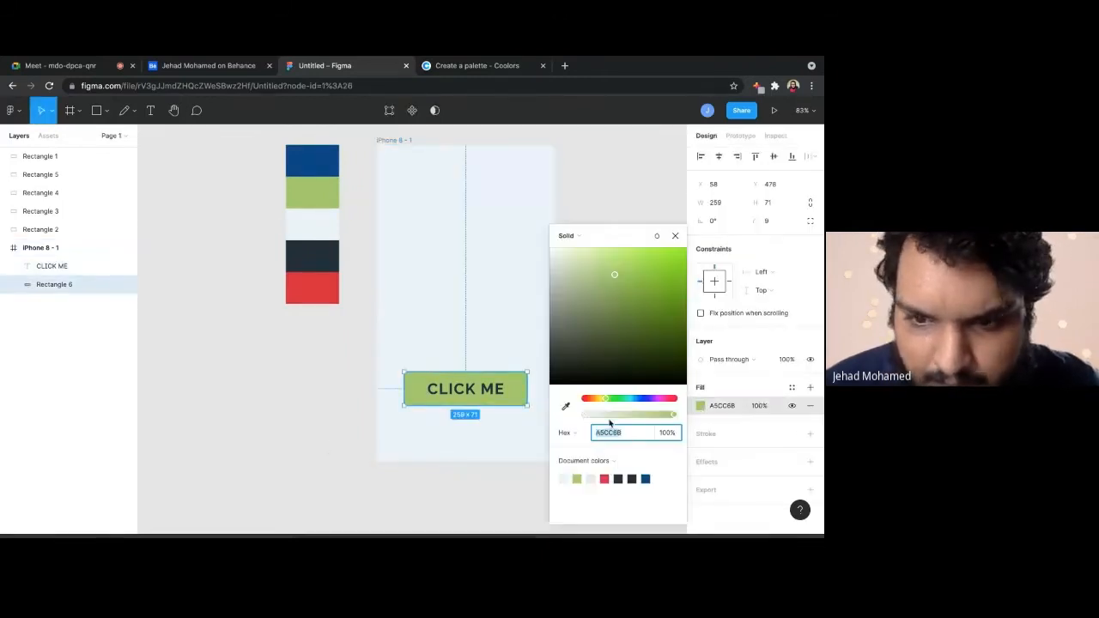
click(567, 408)
click(315, 164)
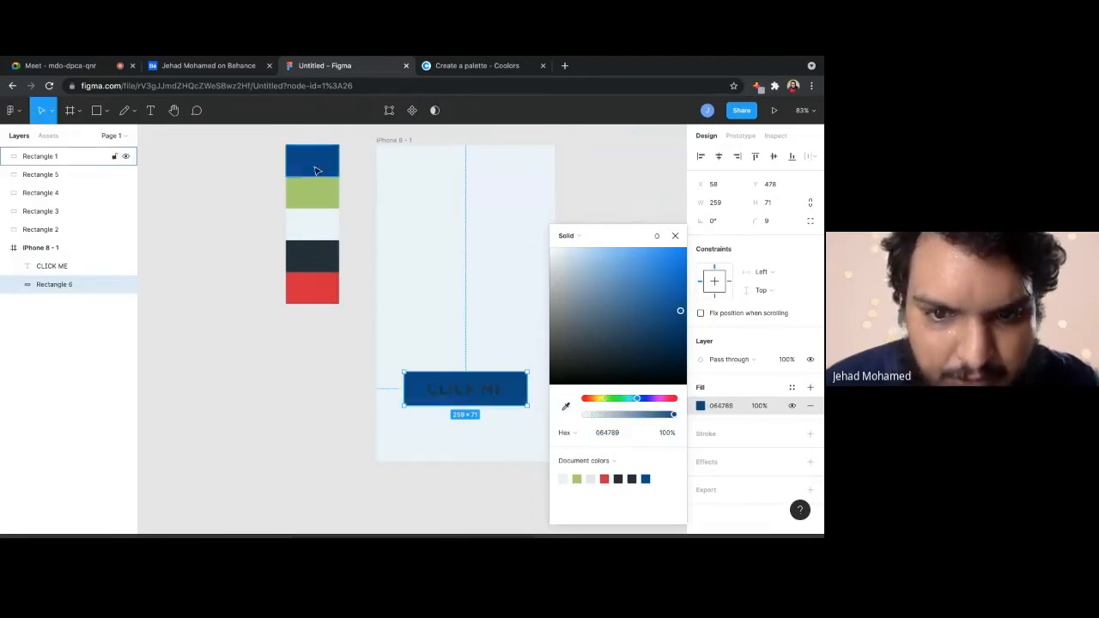
Recolour the CLICK ME label with the pale blue-white from the document colours
click(458, 399)
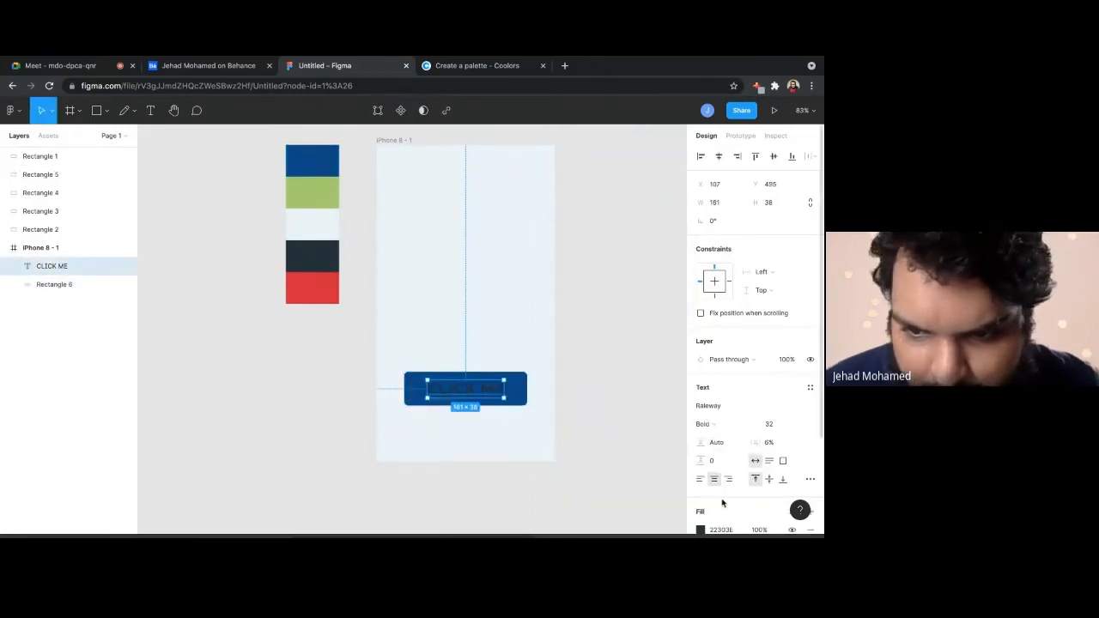
scroll(723, 504, down, 3)
click(701, 406)
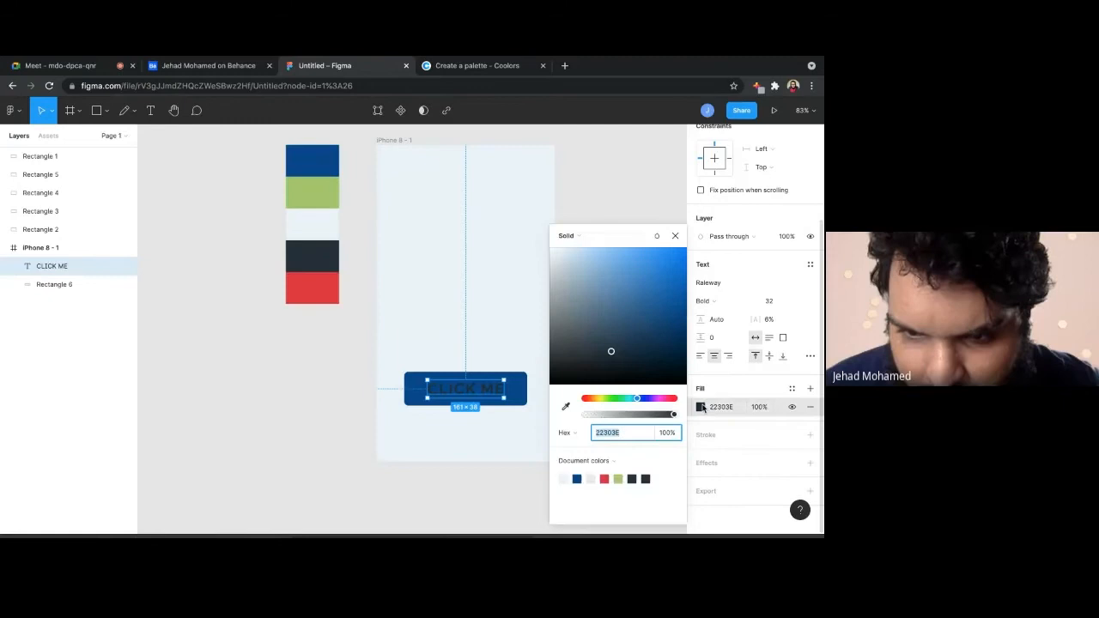
click(566, 478)
click(503, 481)
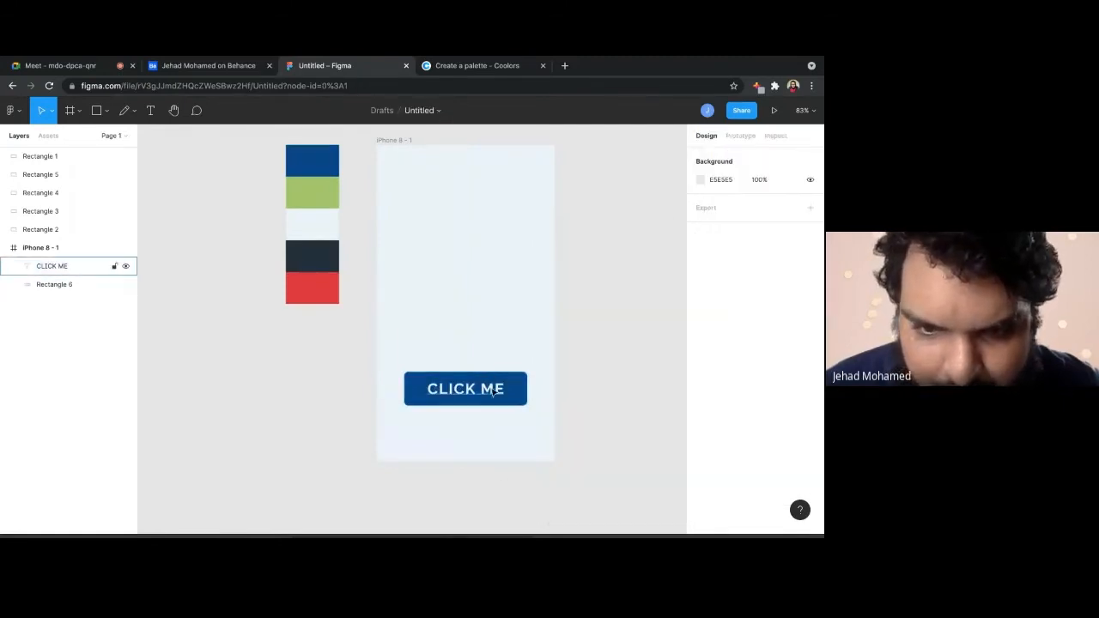
Change the CLICK ME label's fill to white FFFFFF
click(489, 386)
scroll(704, 464, down, 3)
click(700, 407)
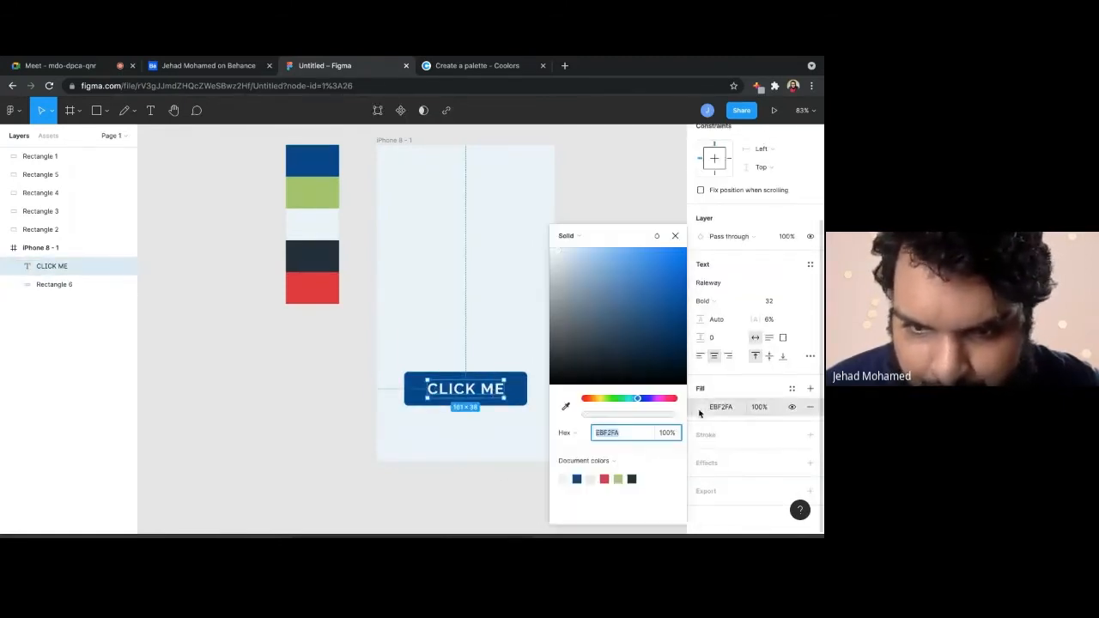
drag(567, 298, 494, 172)
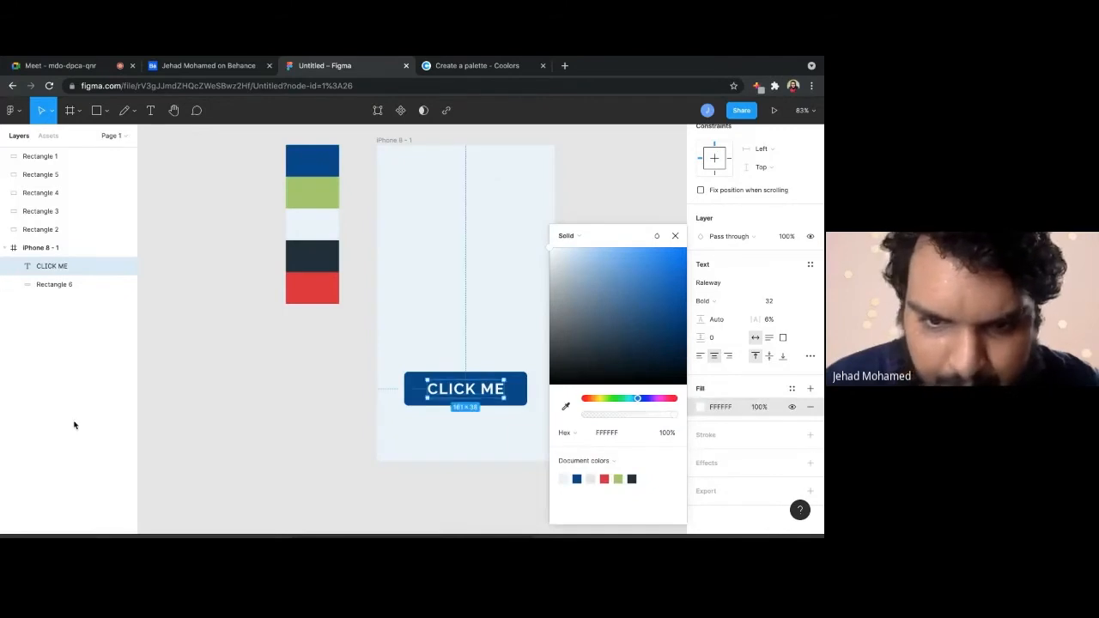
click(218, 409)
Duplicate the iPhone 8 frame together with its button and label
scroll(289, 413, down, 3)
scroll(289, 412, up, 3)
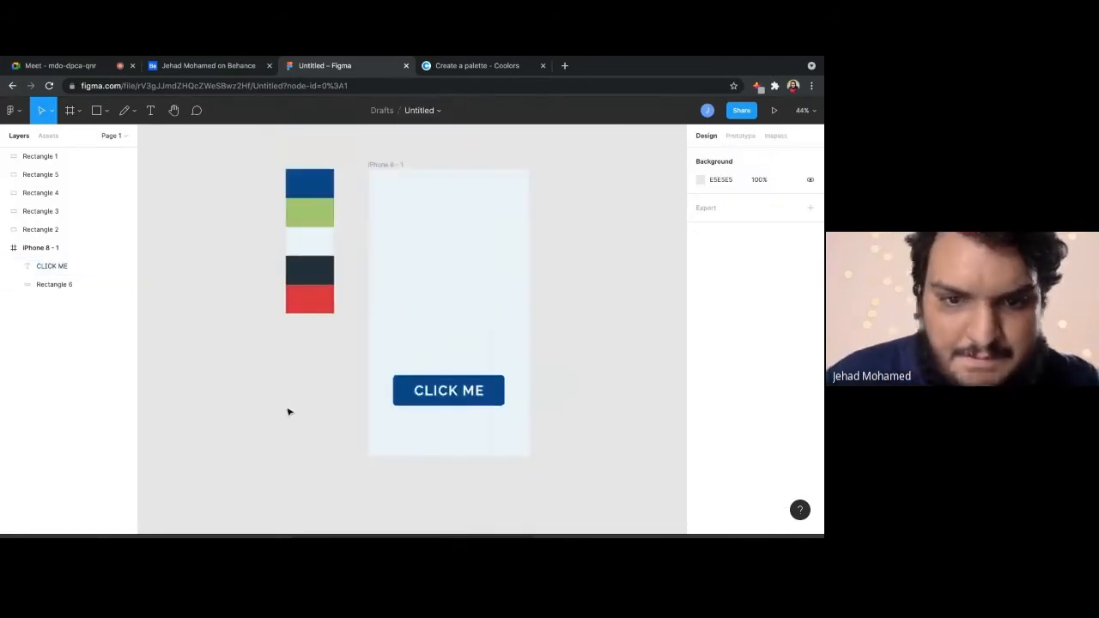
click(375, 166)
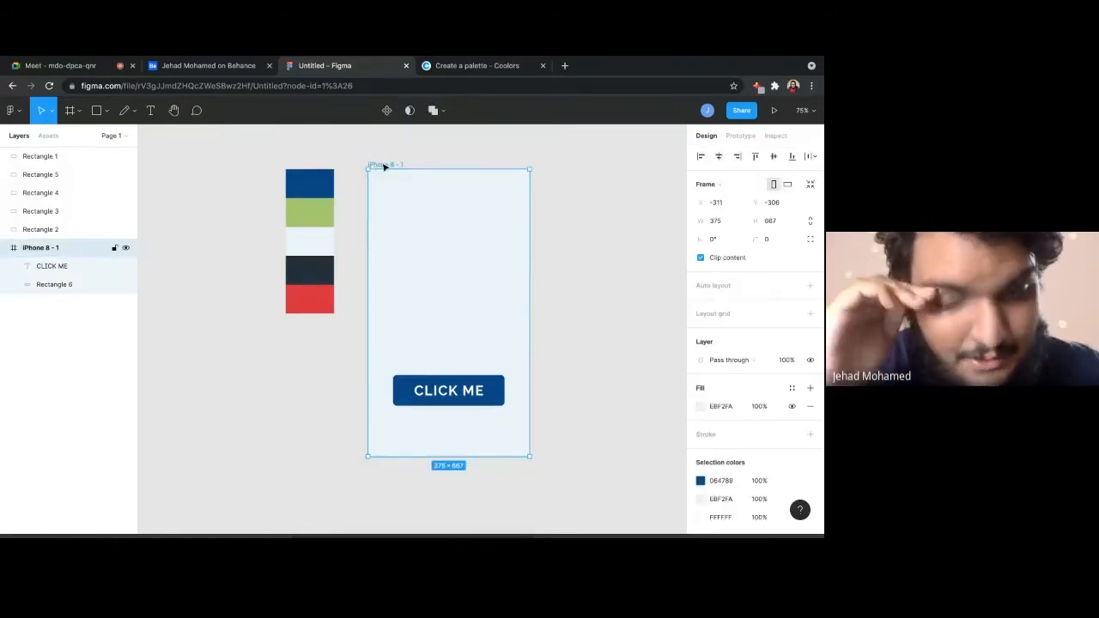
key(ctrl+d)
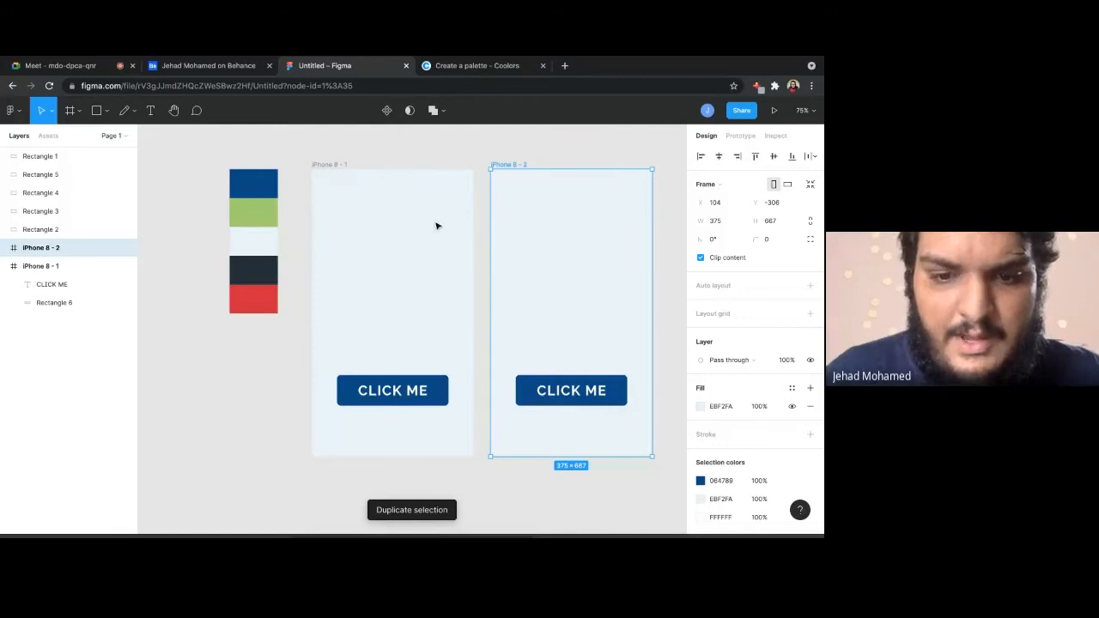
click(500, 524)
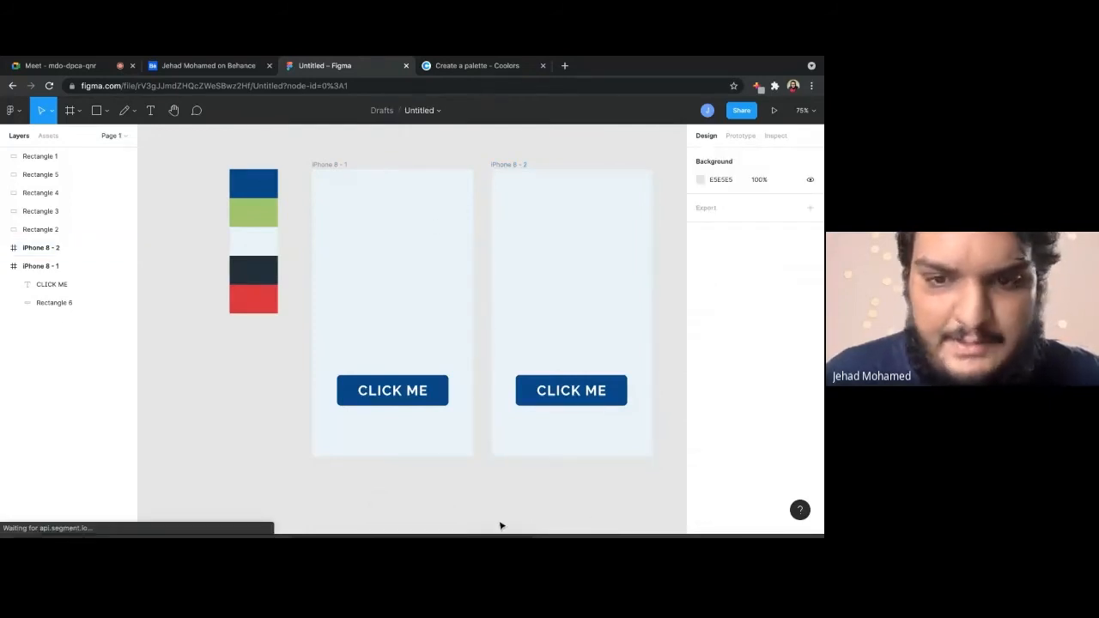
Change the button rectangle's fill in the duplicated frame to the green from the document colours
click(620, 403)
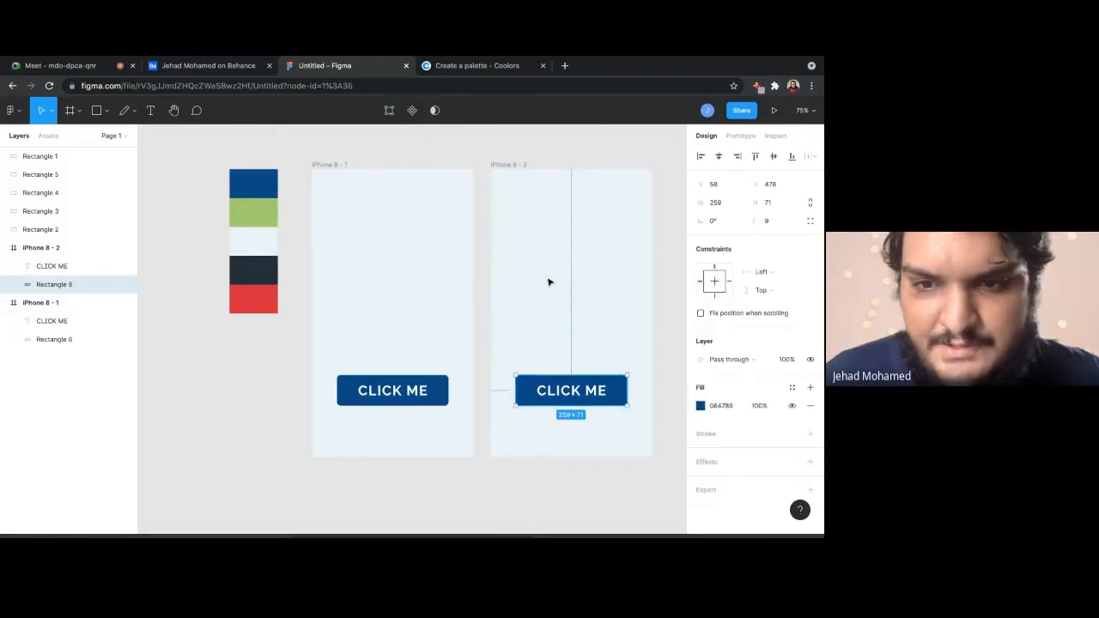
click(547, 282)
click(604, 392)
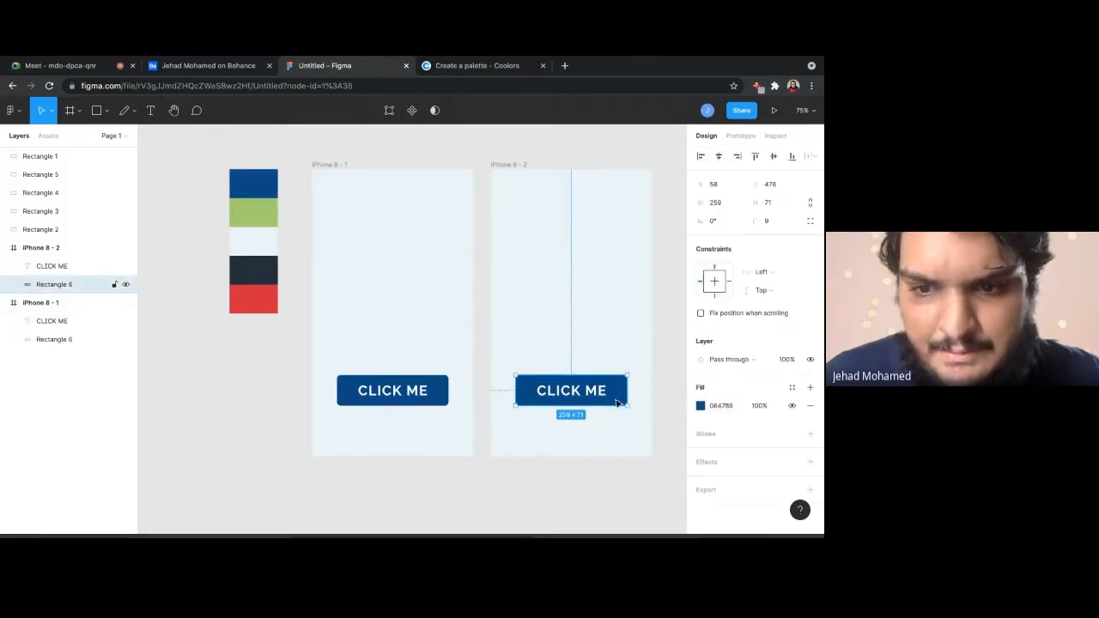
click(701, 406)
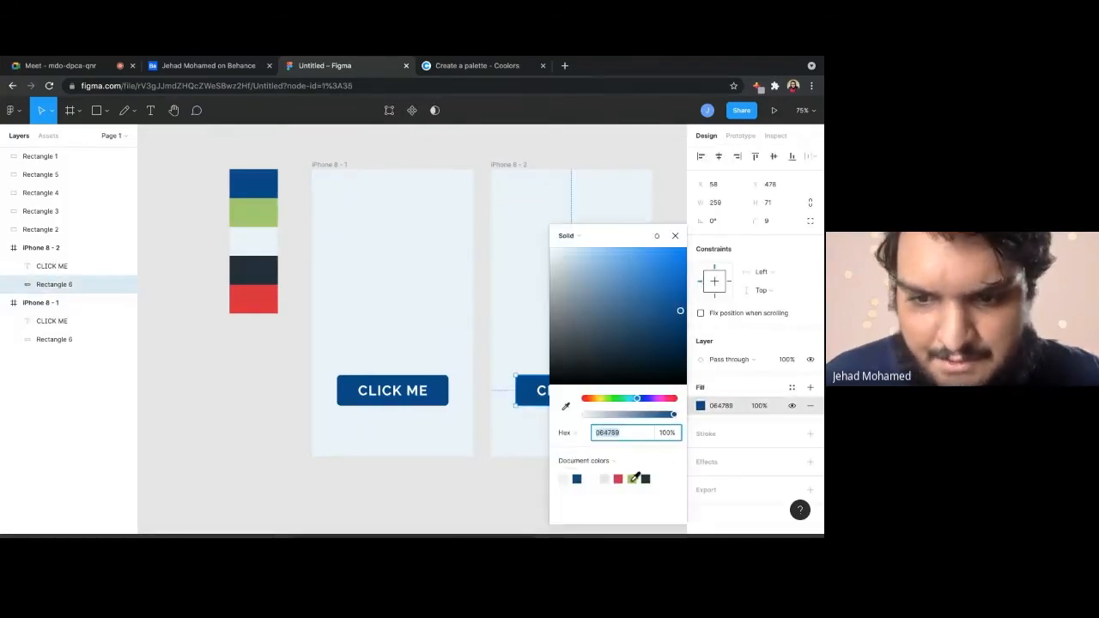
click(630, 477)
click(541, 474)
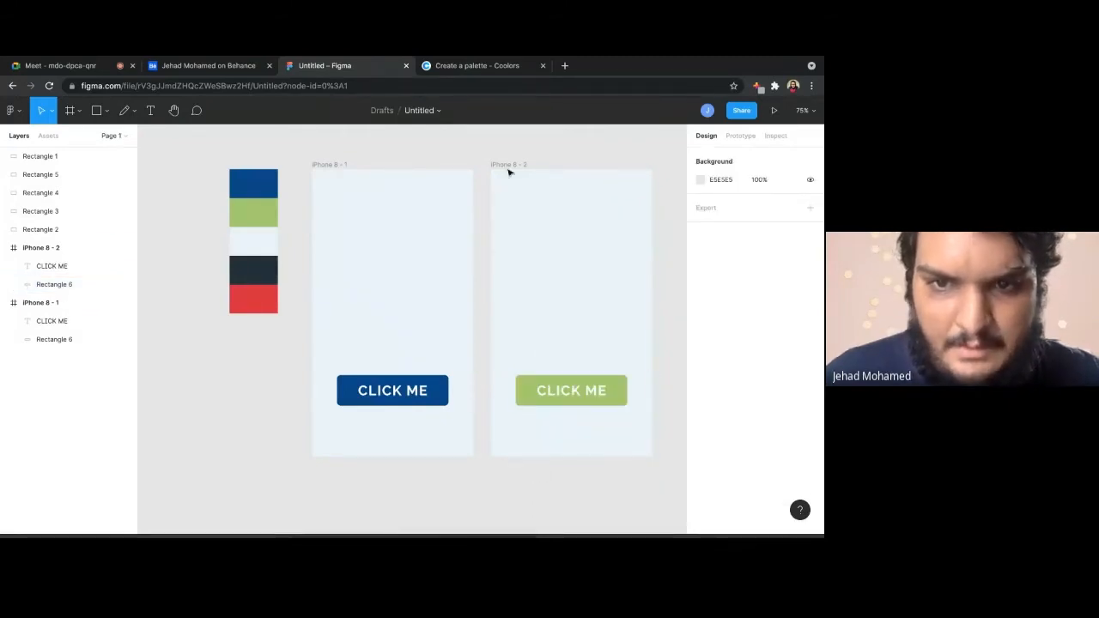
click(538, 257)
click(471, 422)
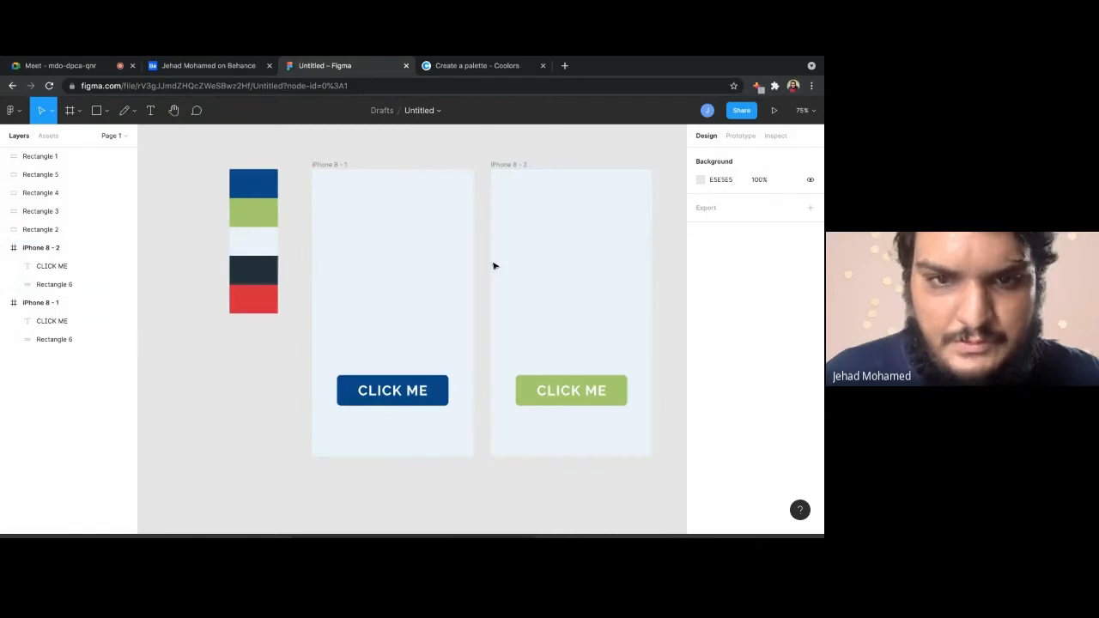
ctrl+scroll(554, 286, down, 1)
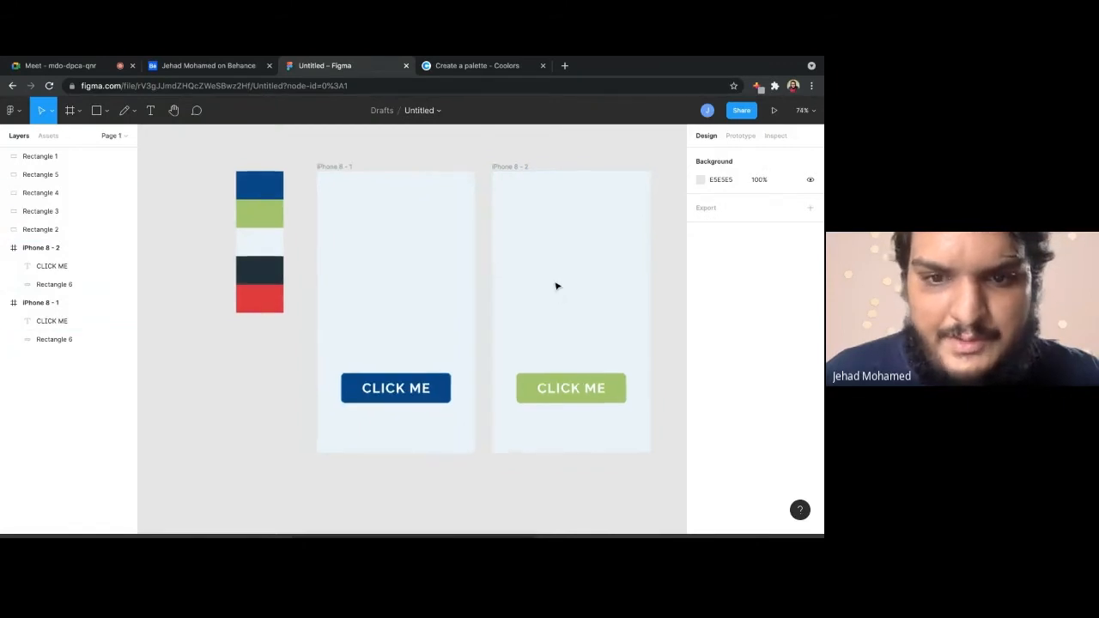
click(550, 393)
double_click(598, 391)
key(Escape)
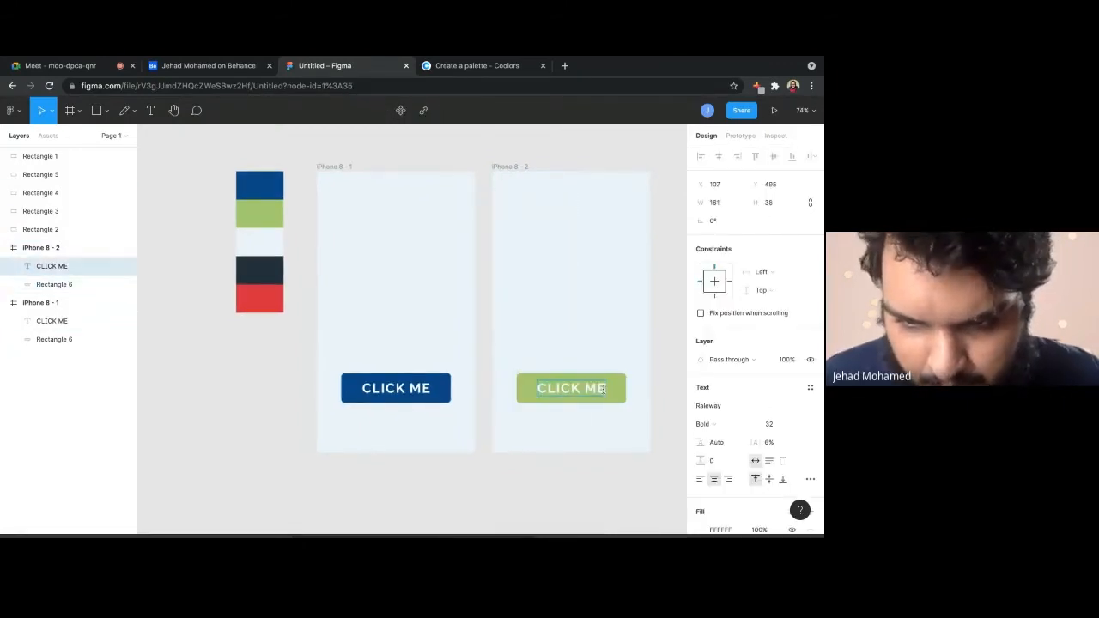
key(Escape)
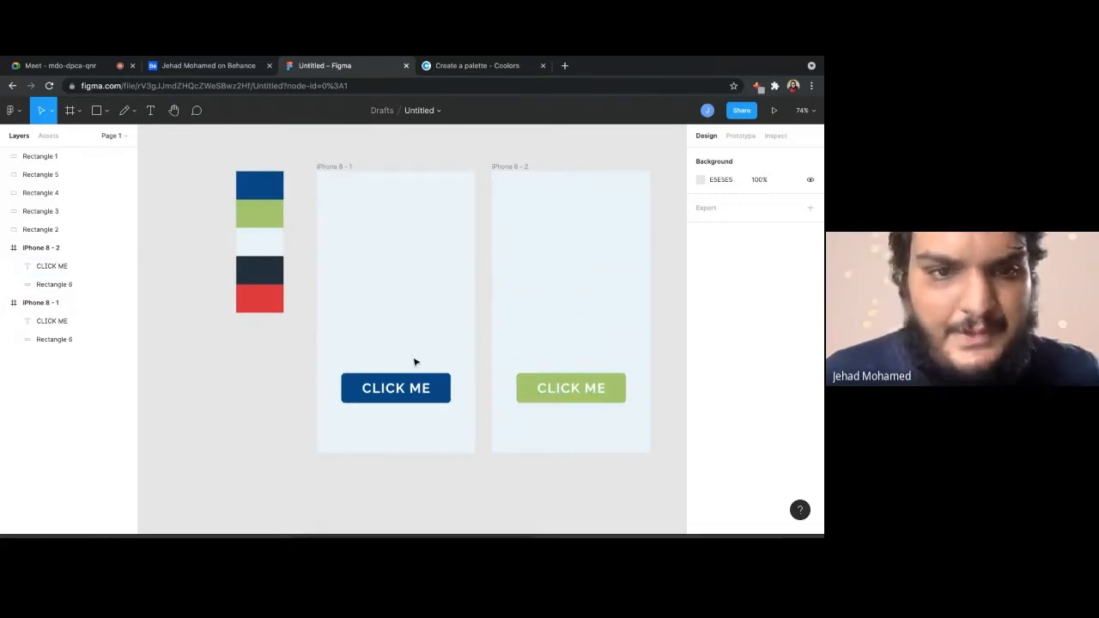
drag(431, 448, 371, 361)
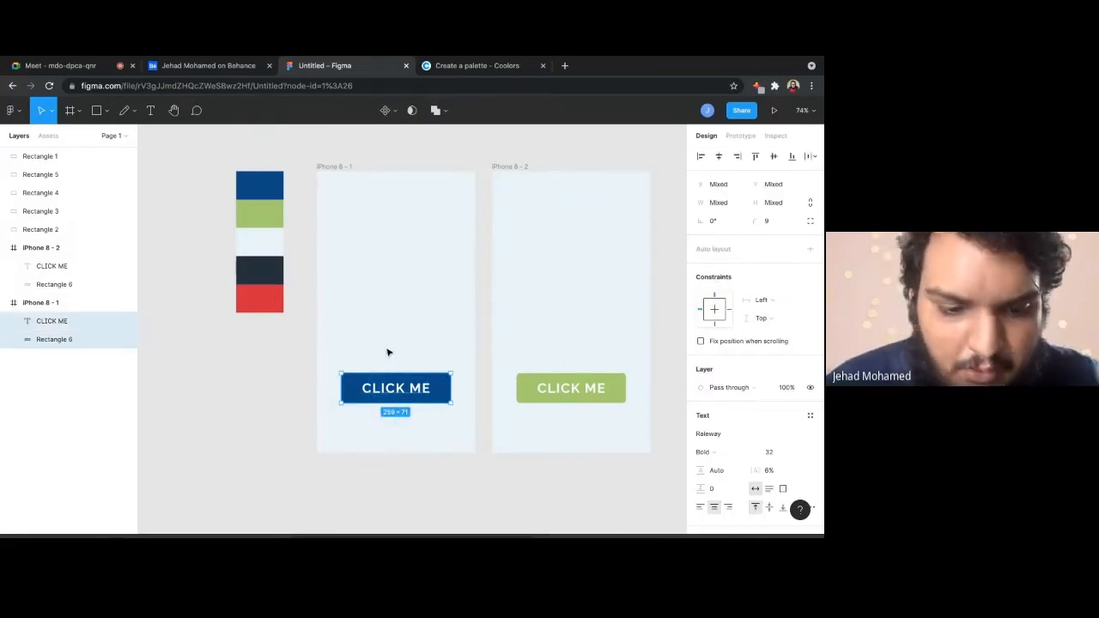
click(395, 329)
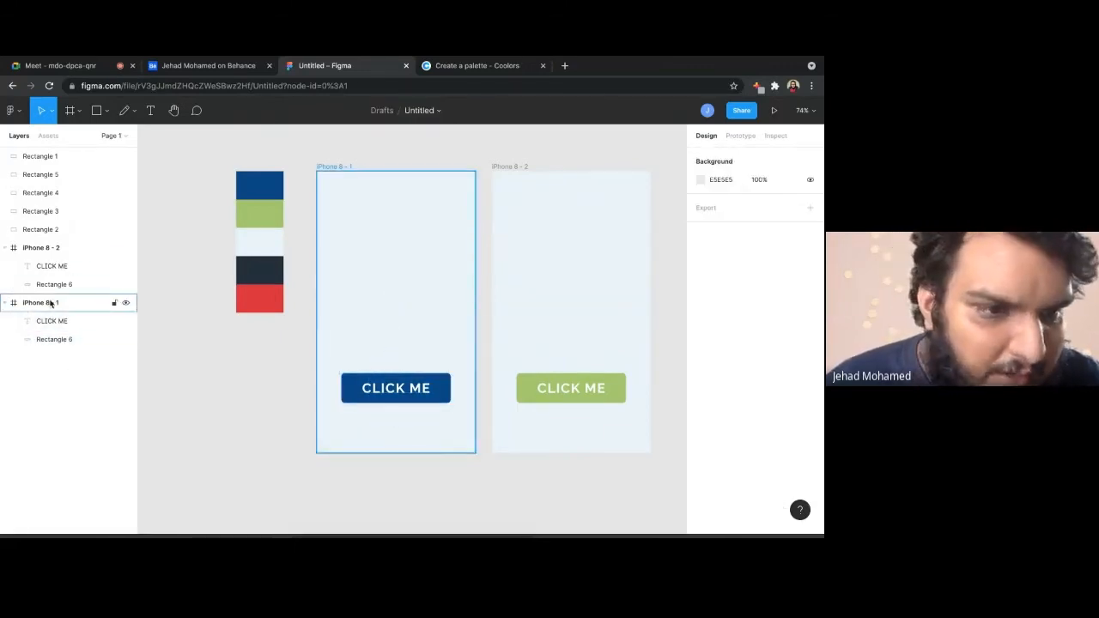
Rename the original iPhone 8 frame with the blue button as Screen 1
click(320, 168)
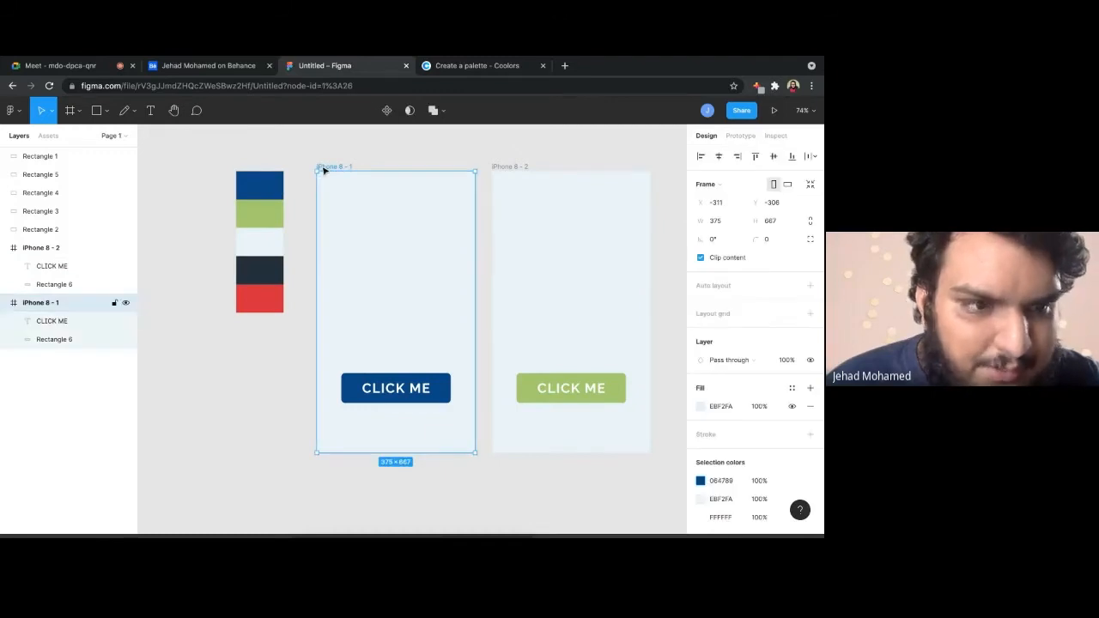
right_click(326, 167)
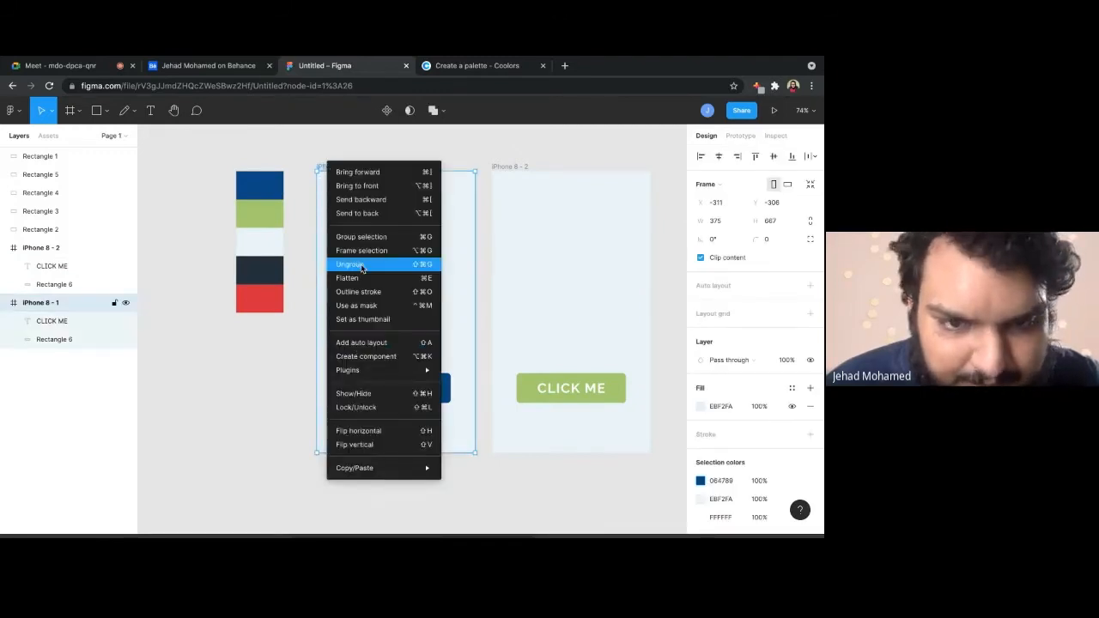
key(Escape)
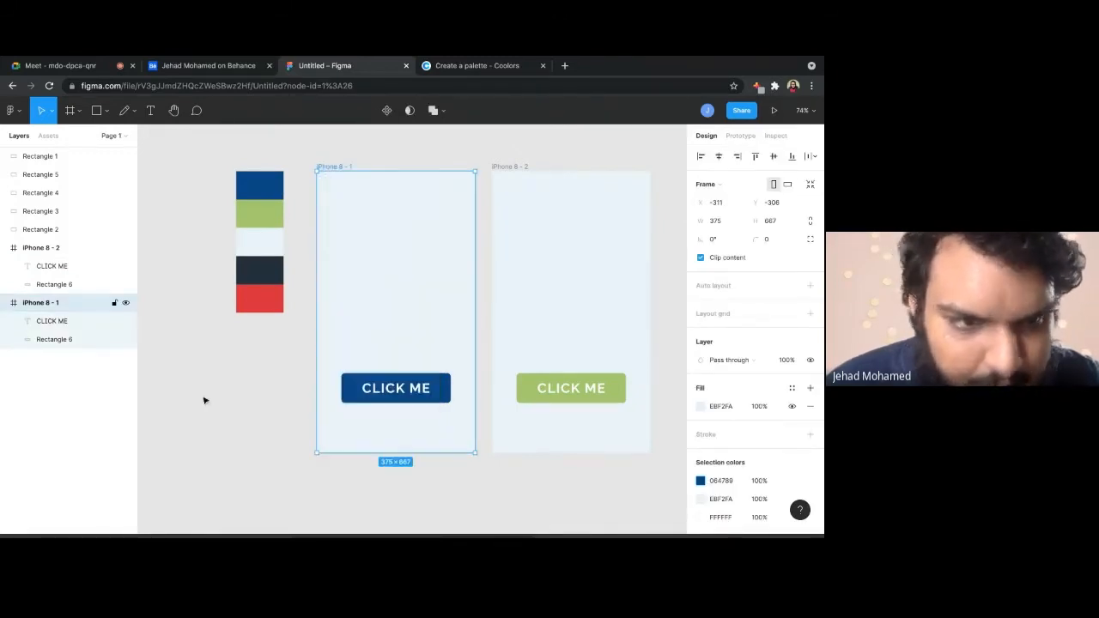
right_click(48, 303)
click(64, 314)
text(a)
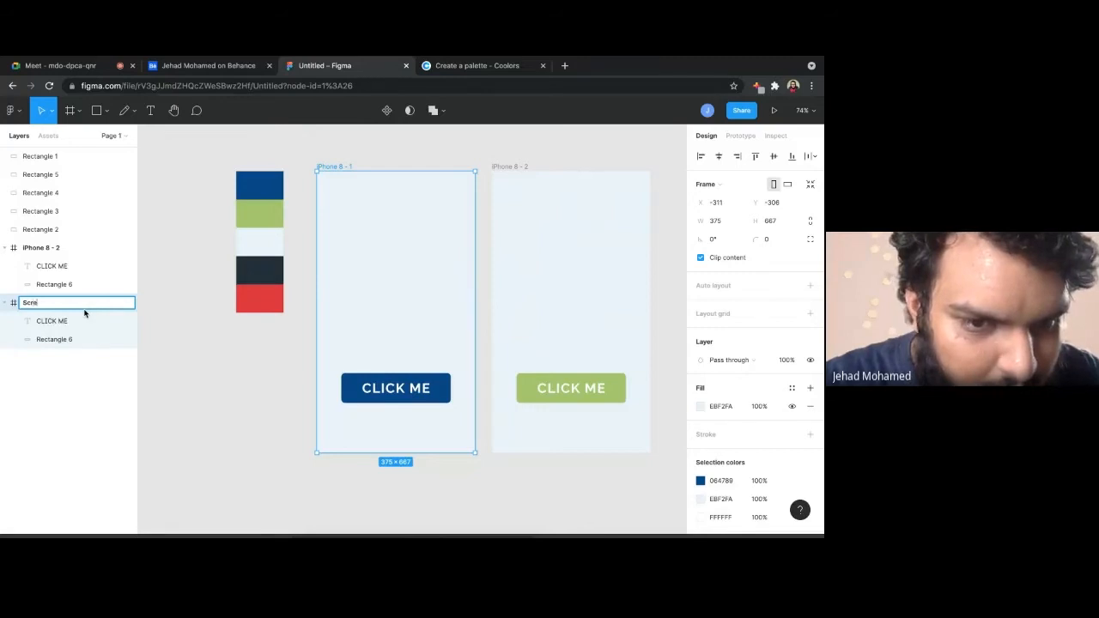
text(creen 1)
click(240, 411)
Rename the duplicated frame with the green button as Screen 2
click(525, 166)
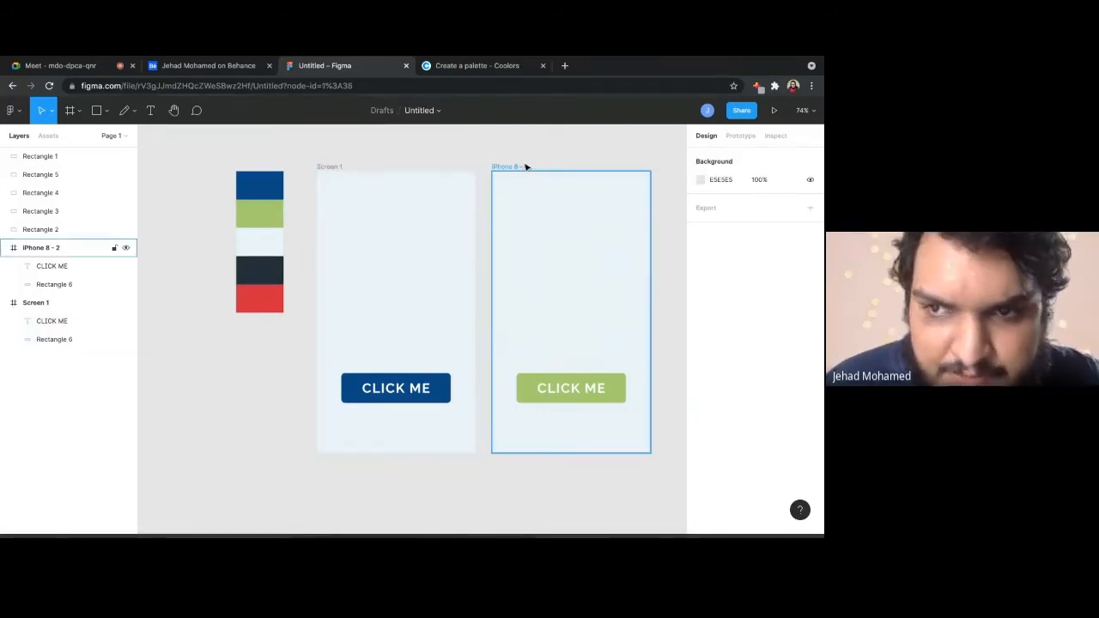
right_click(22, 247)
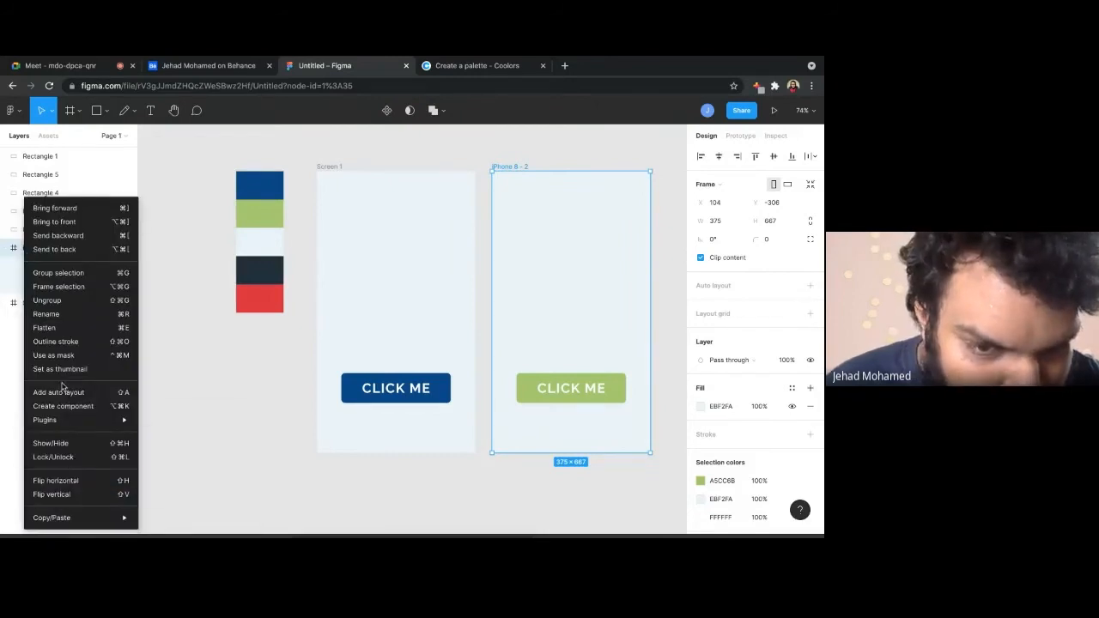
click(47, 314)
text(Screen)
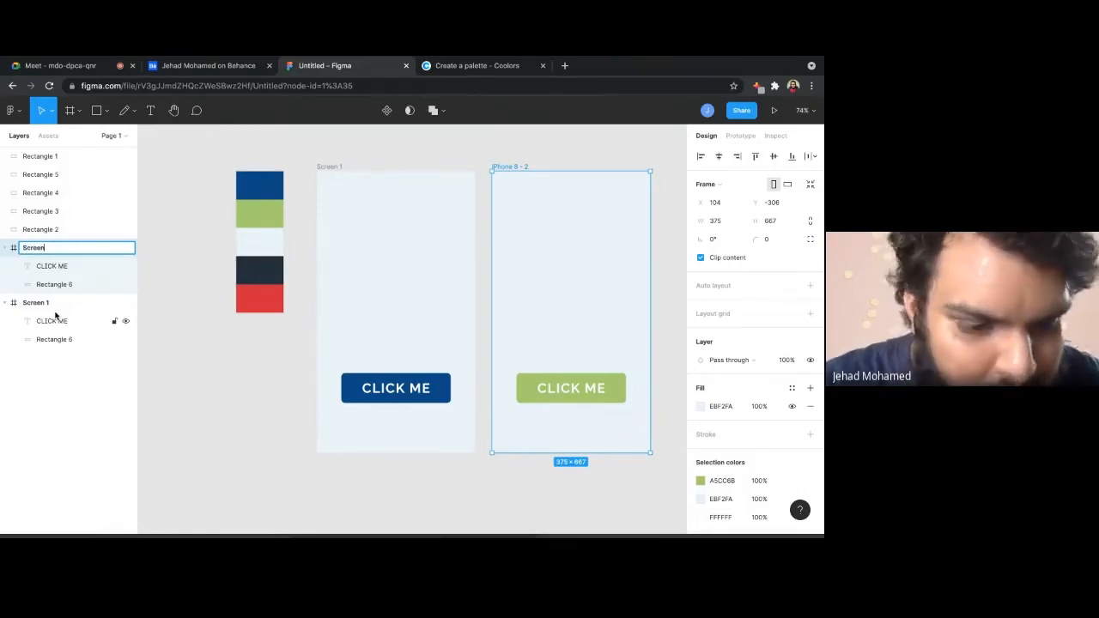
text( 2)
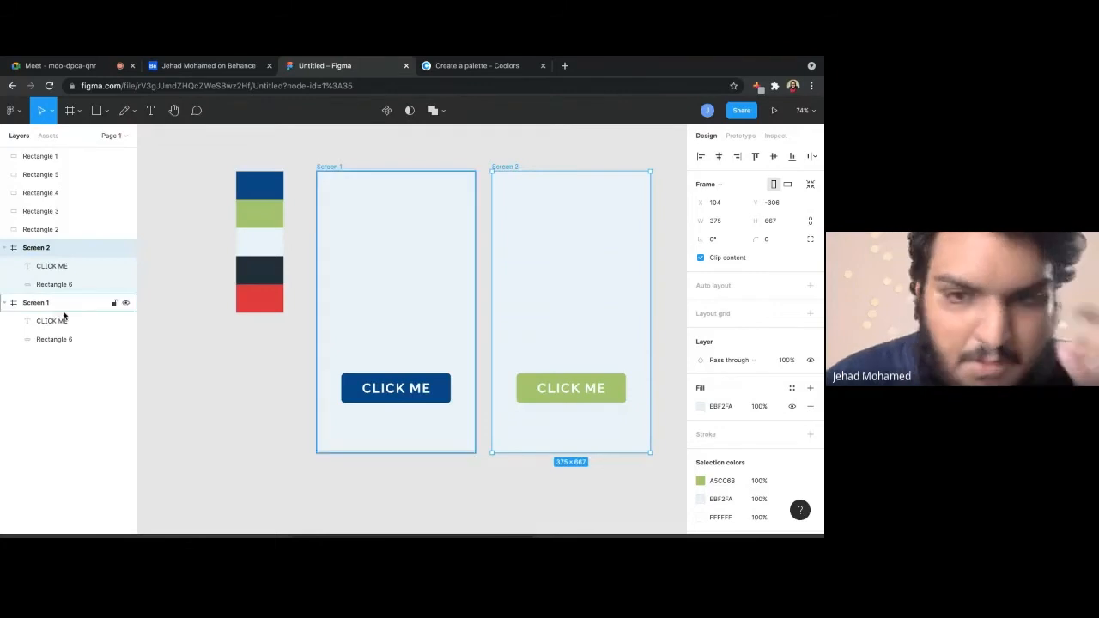
click(250, 429)
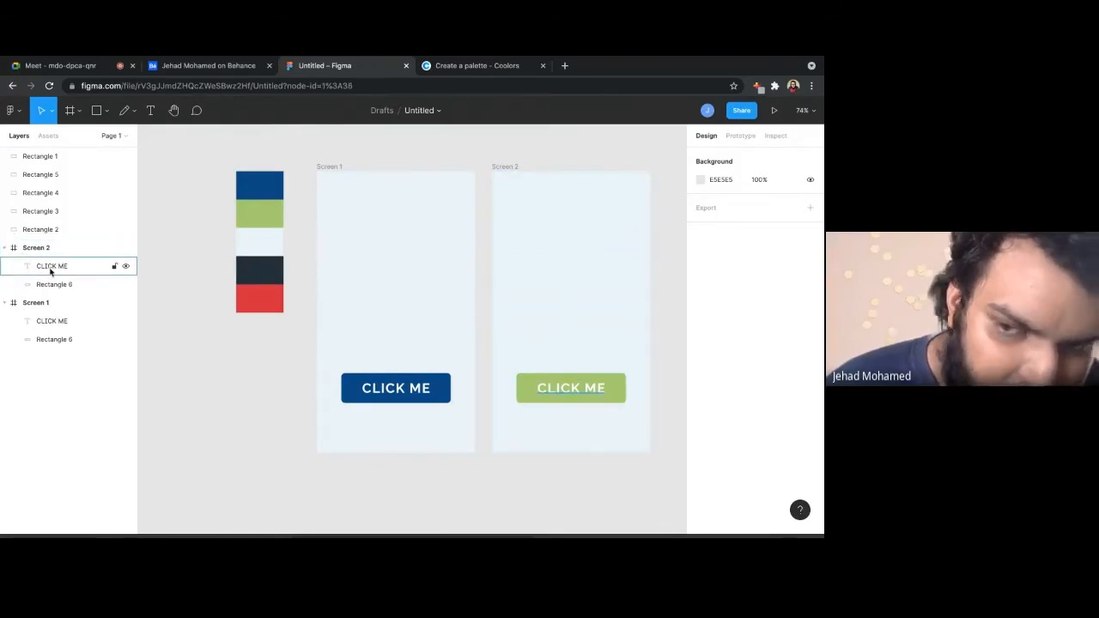
Examine which label and rectangle layers belong to Screen 2 and Screen 1, and check the palette swatches
click(51, 272)
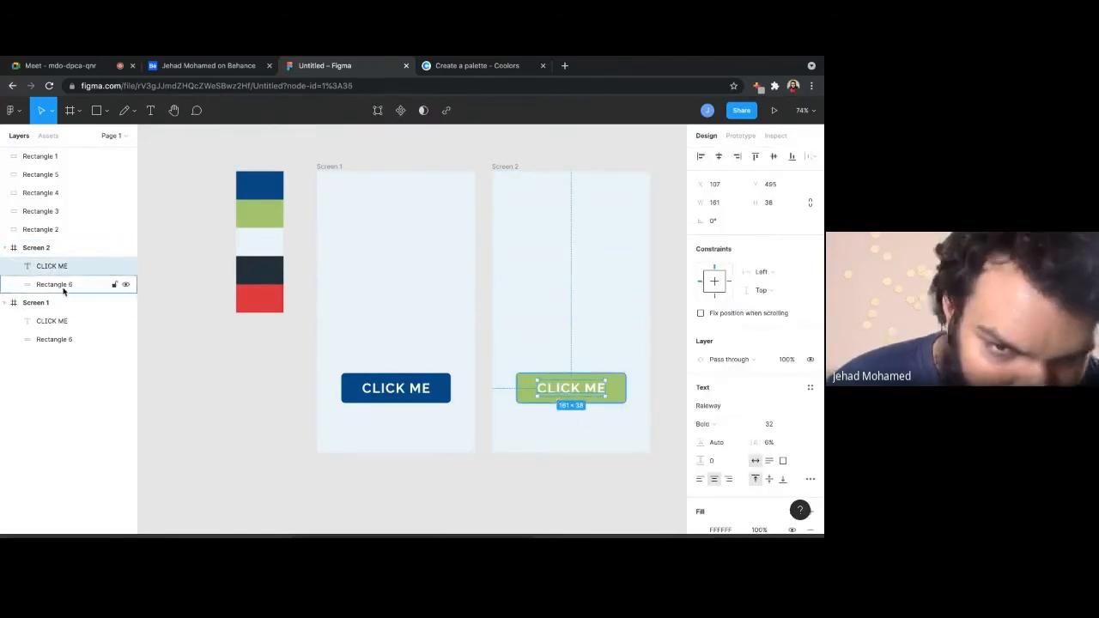
click(60, 286)
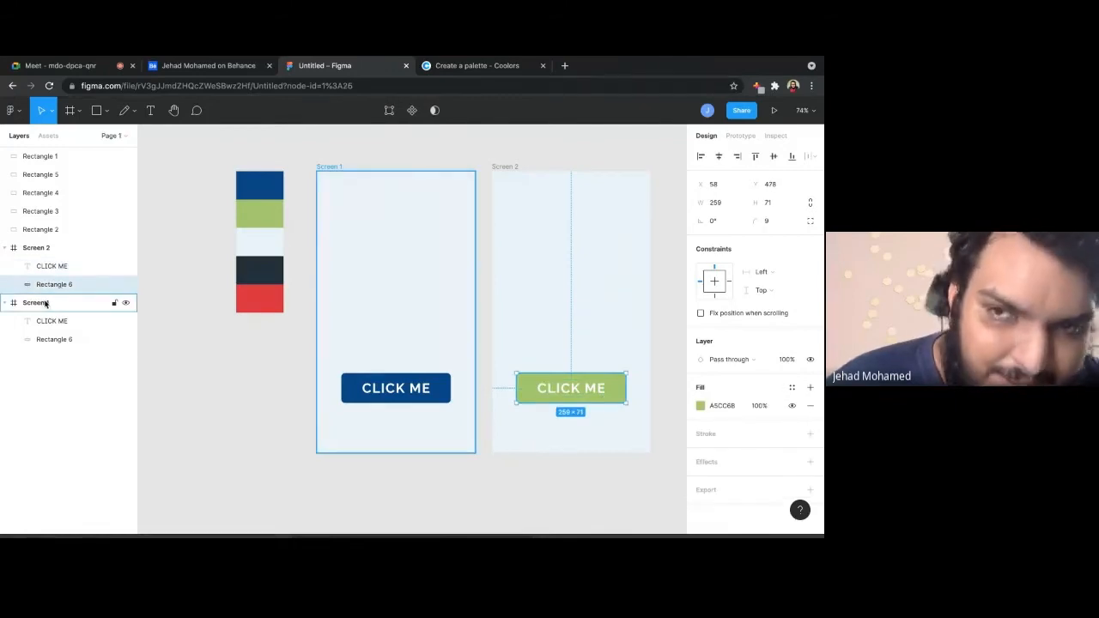
click(45, 305)
click(54, 320)
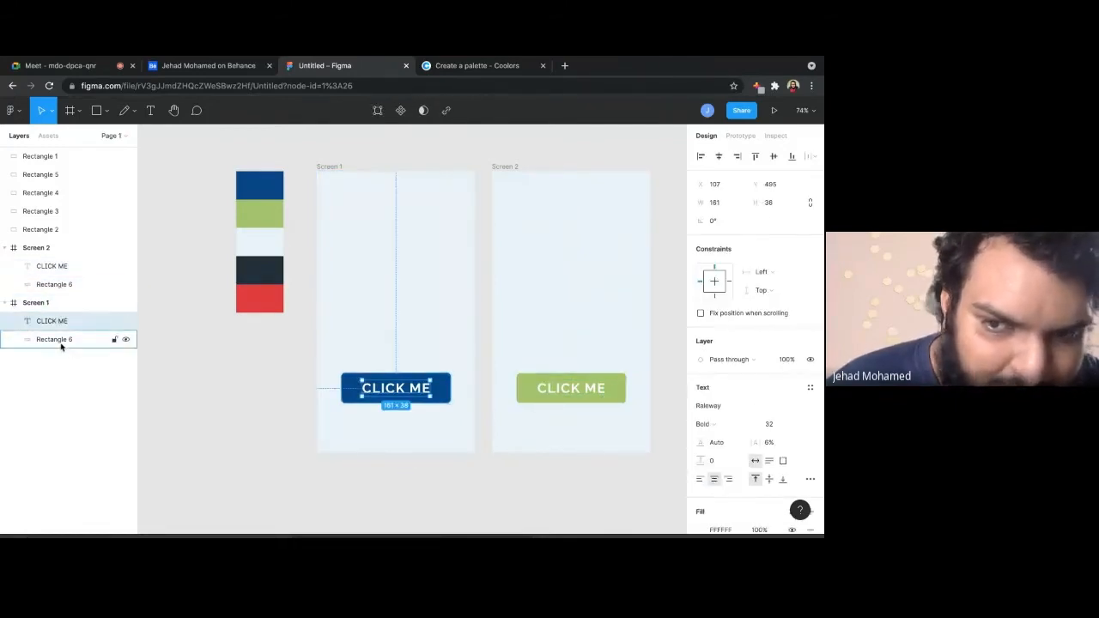
click(61, 342)
click(171, 384)
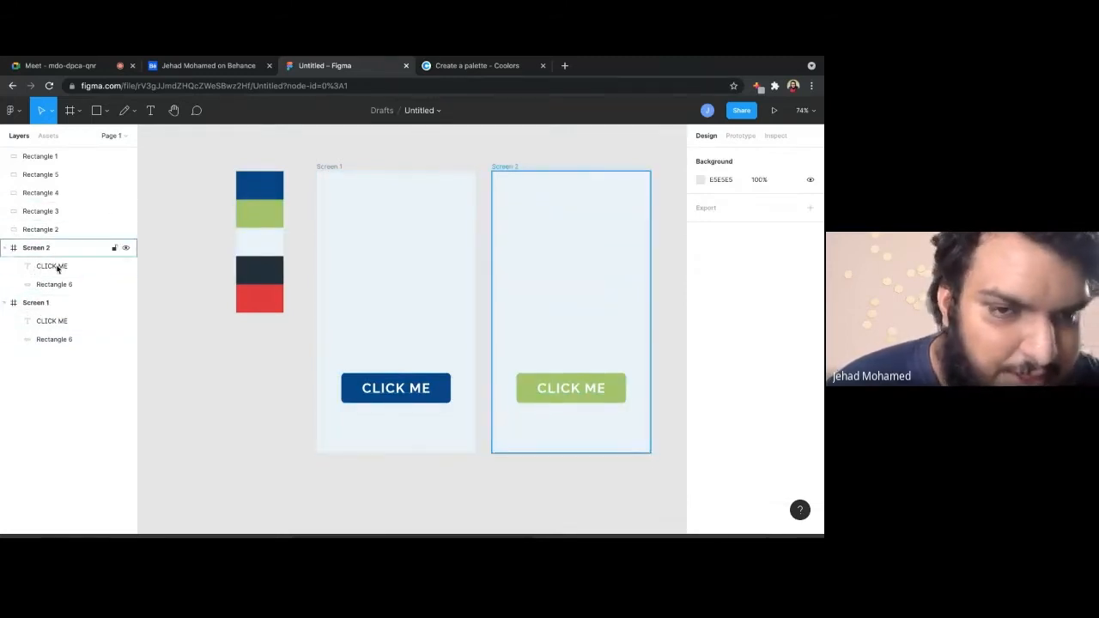
drag(263, 369, 248, 176)
click(291, 389)
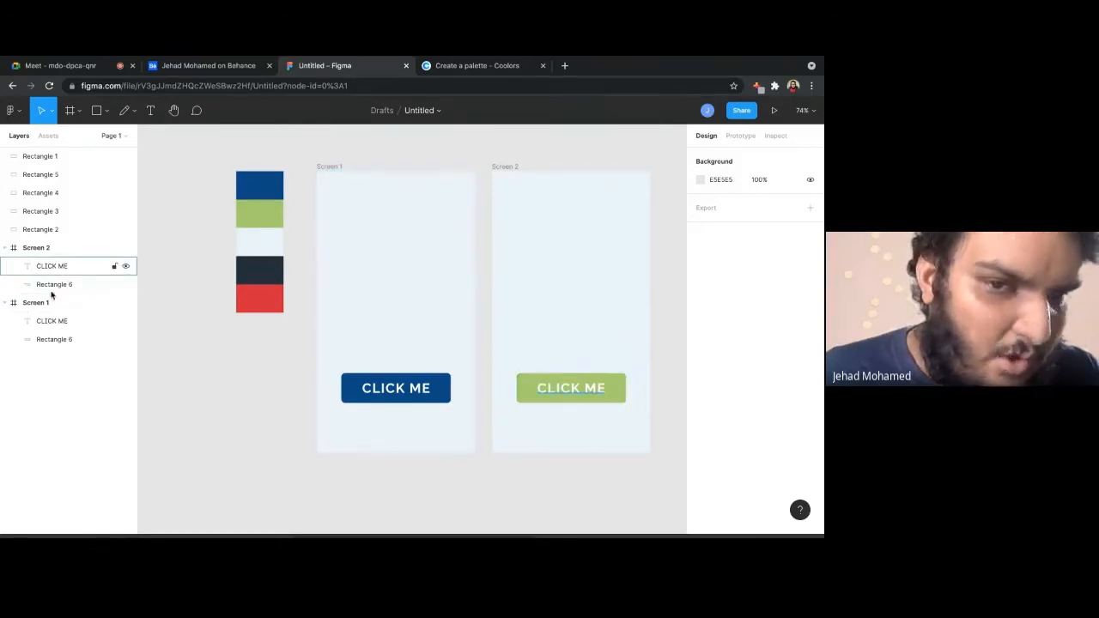
Group the blue button's CLICK ME label and rectangle in Screen 1, and name the group Button1
drag(455, 419, 359, 367)
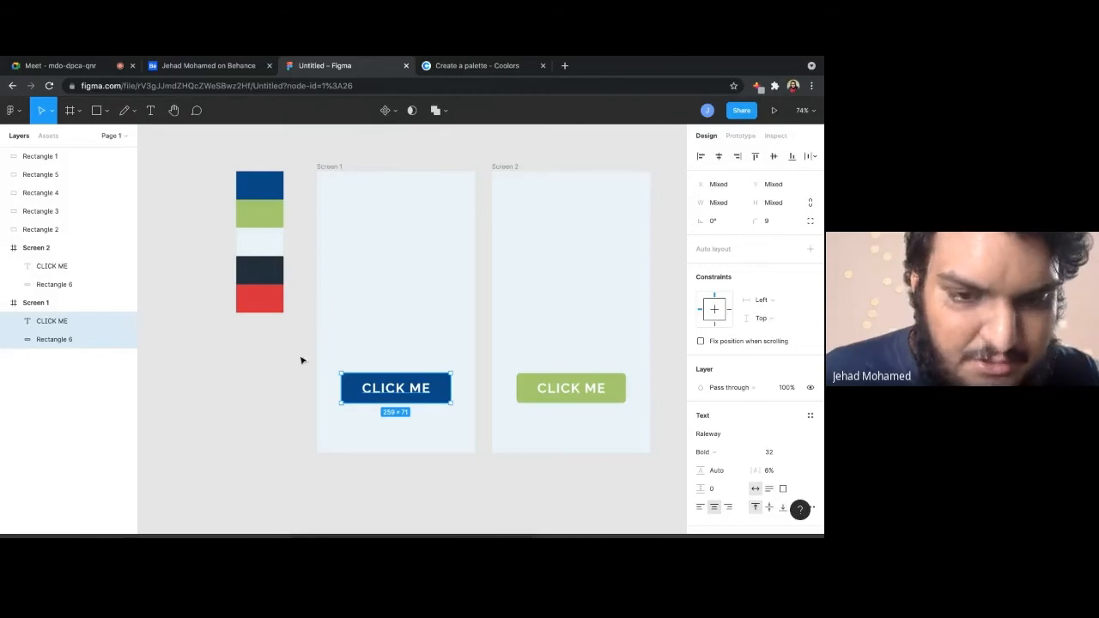
right_click(394, 393)
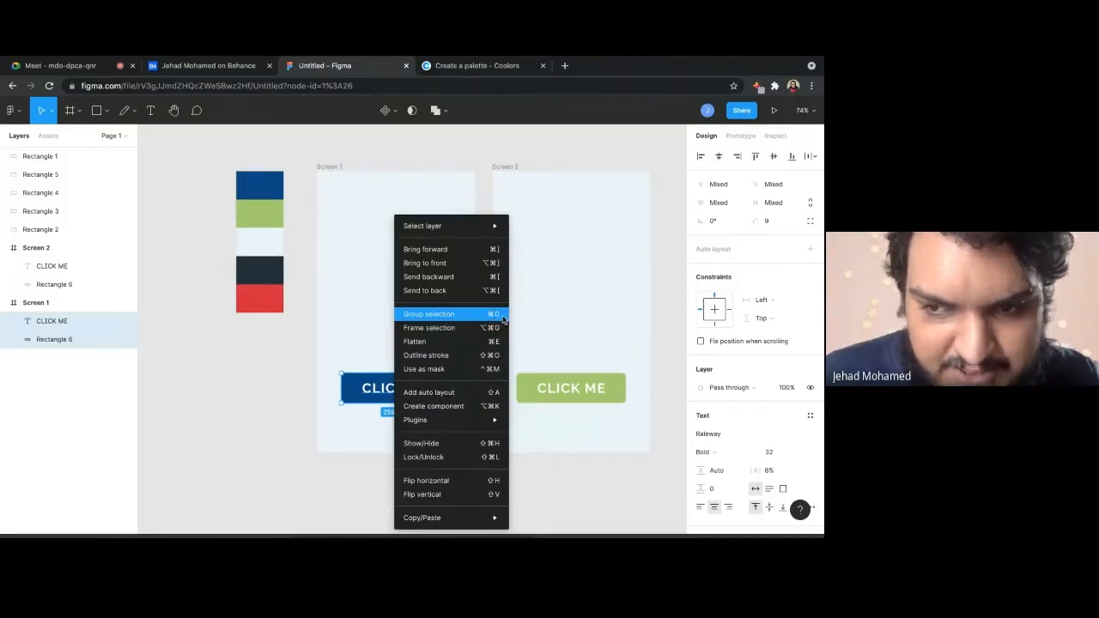
click(475, 320)
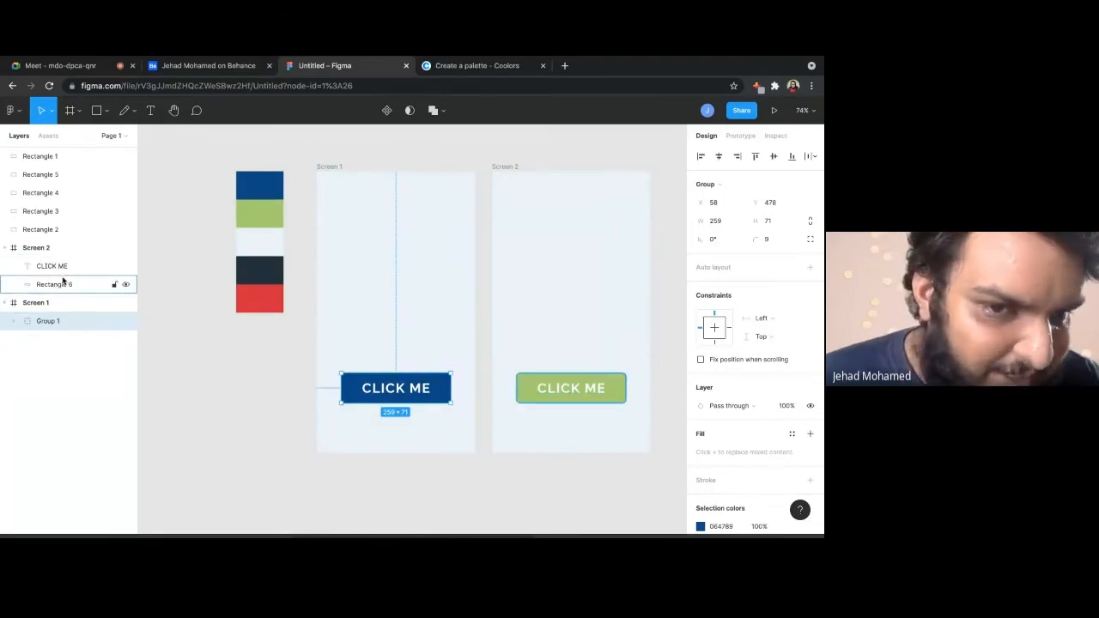
double_click(49, 321)
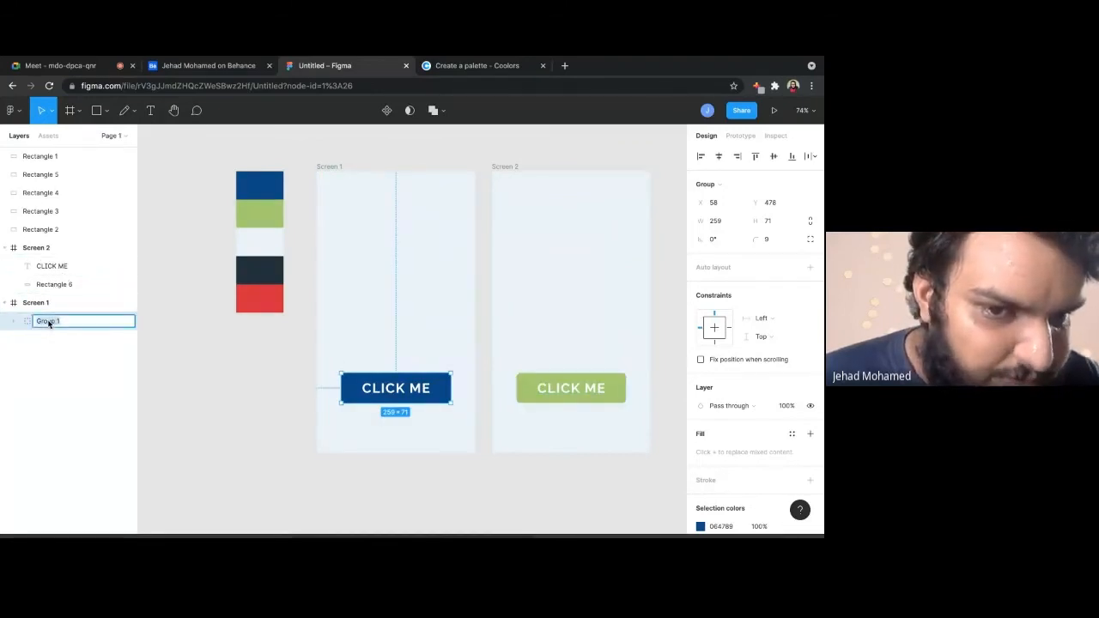
text(Button1)
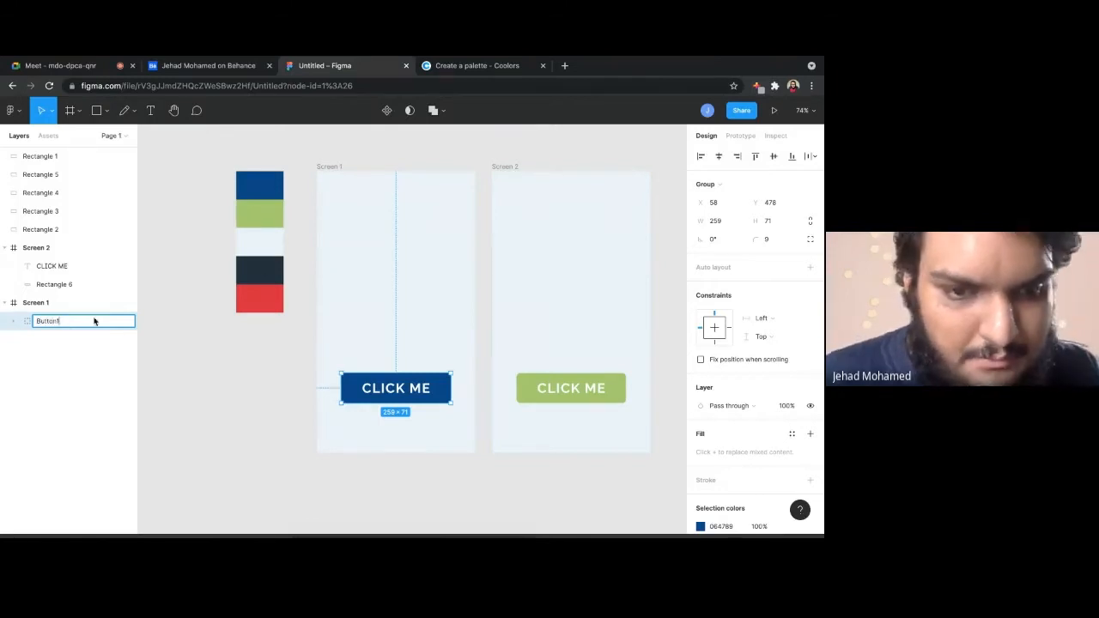
click(416, 300)
Group the green button's CLICK ME label and rectangle in Screen 2, and name the group Button2
drag(596, 427, 519, 351)
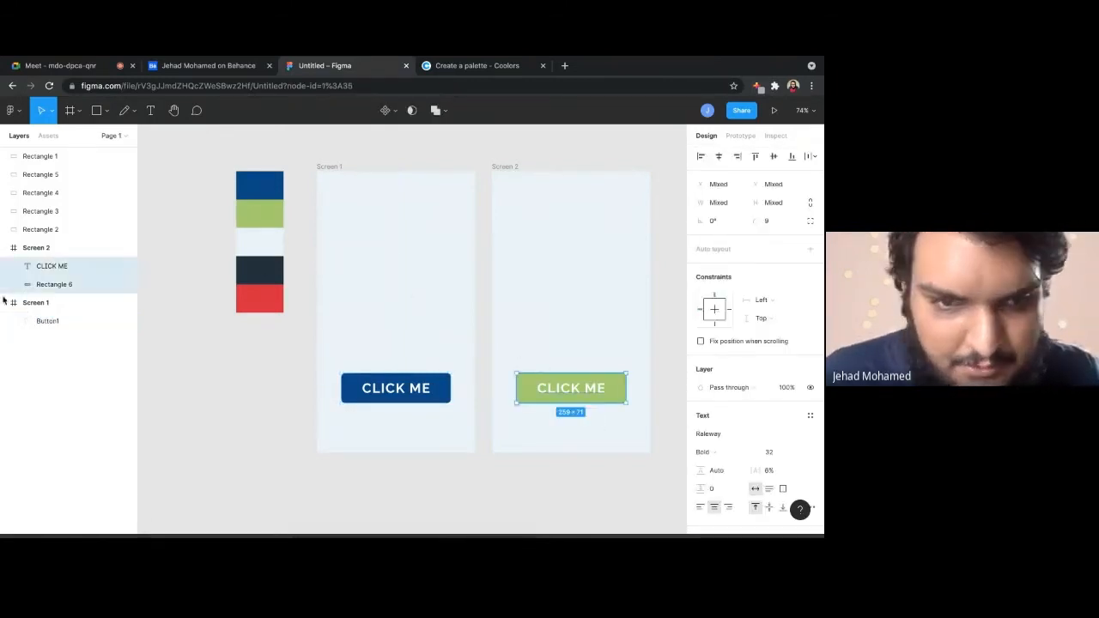
key(super+g)
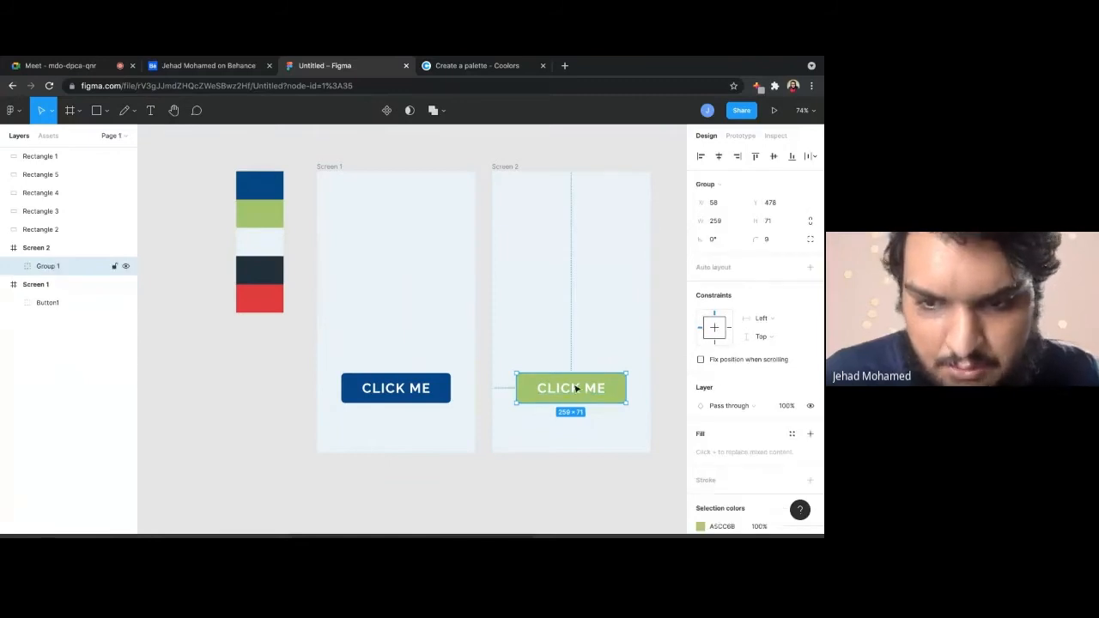
right_click(575, 388)
click(52, 269)
double_click(52, 269)
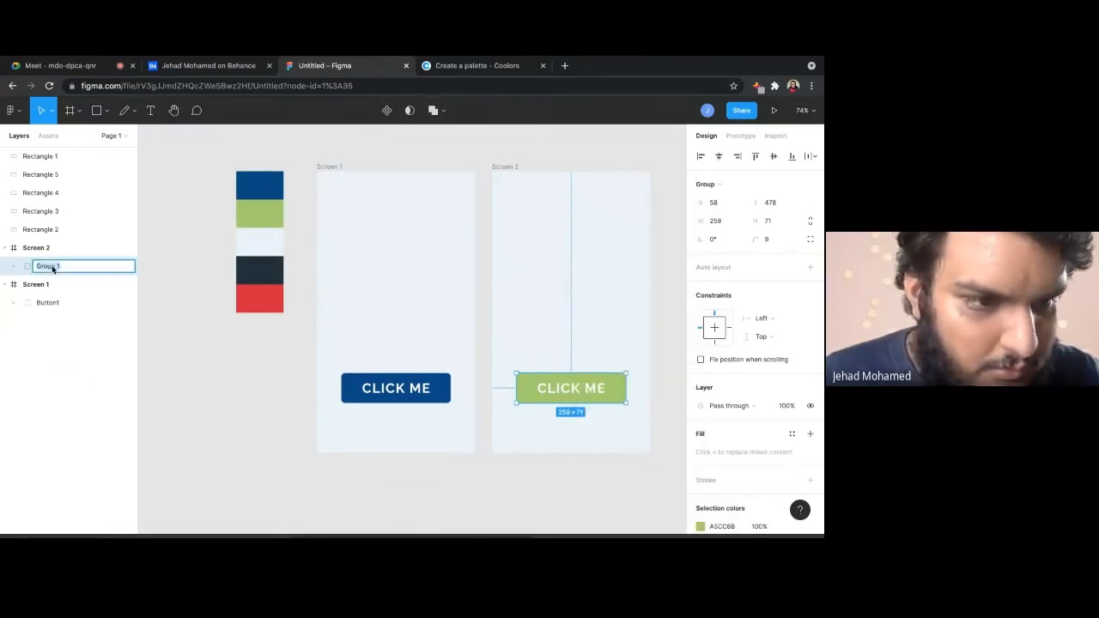
key(BackSpace)
text(Button2)
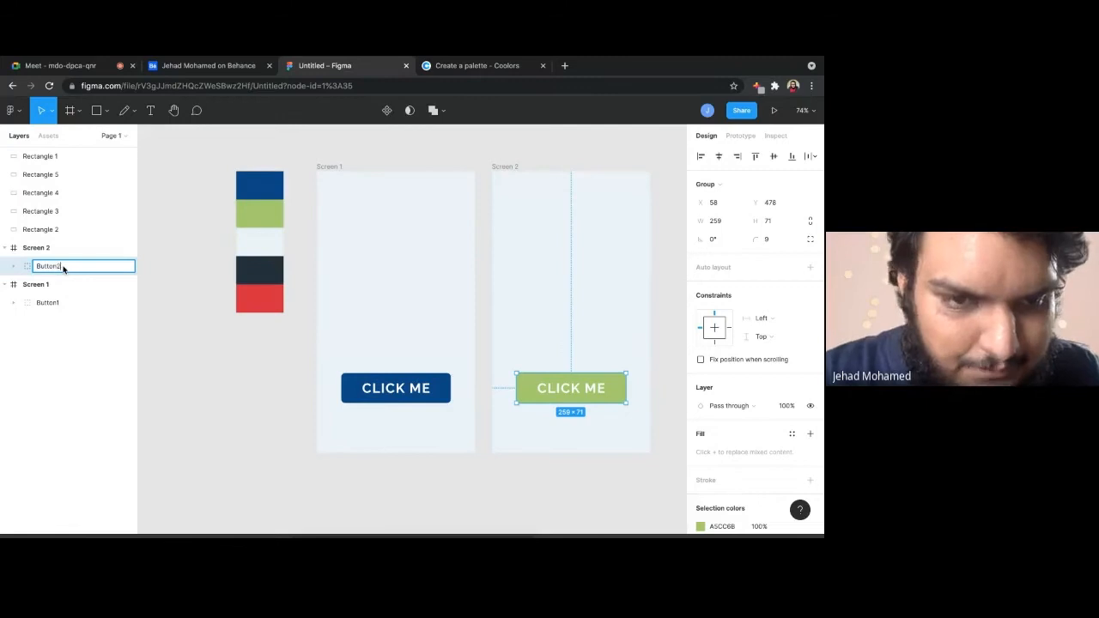
click(520, 297)
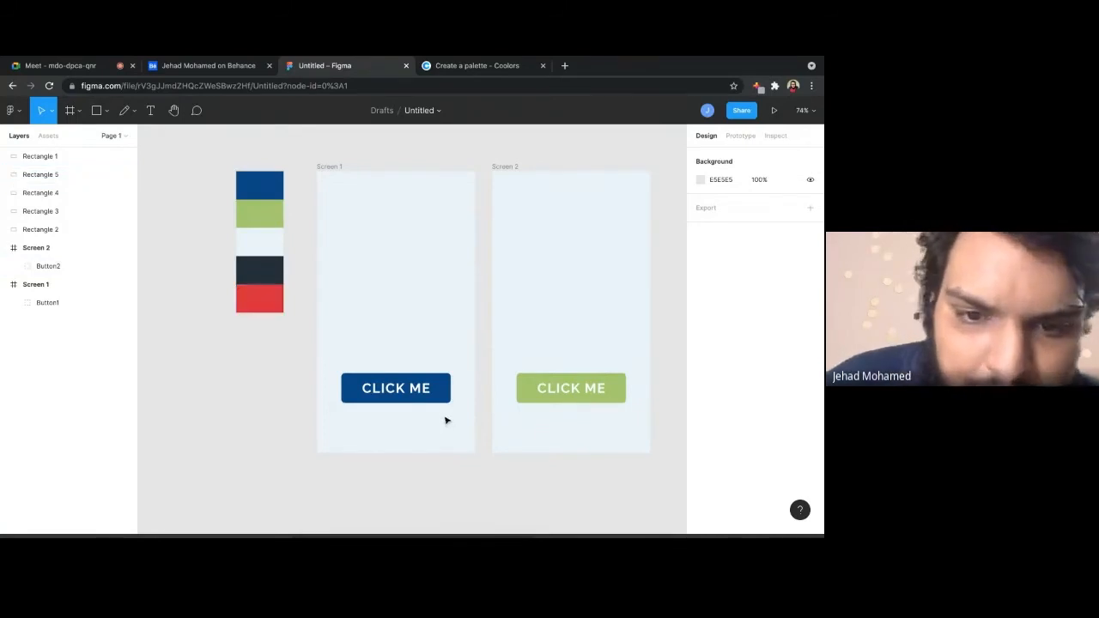
Move the green Button2 group straight up in Screen 2 to a Y position of about 298
drag(580, 399, 580, 324)
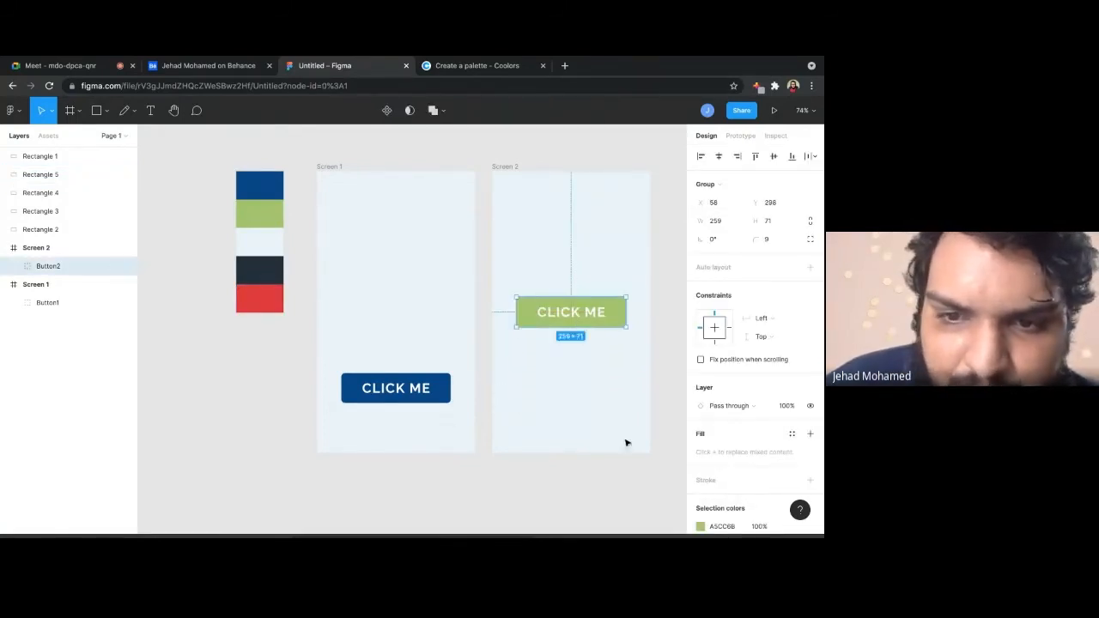
click(625, 442)
click(404, 397)
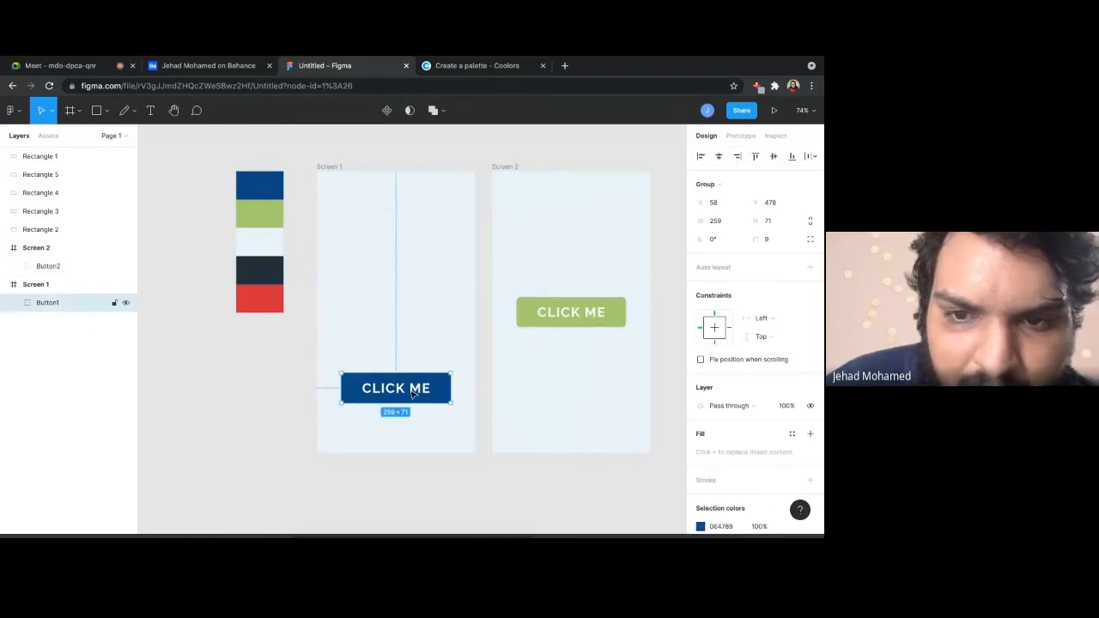
click(556, 447)
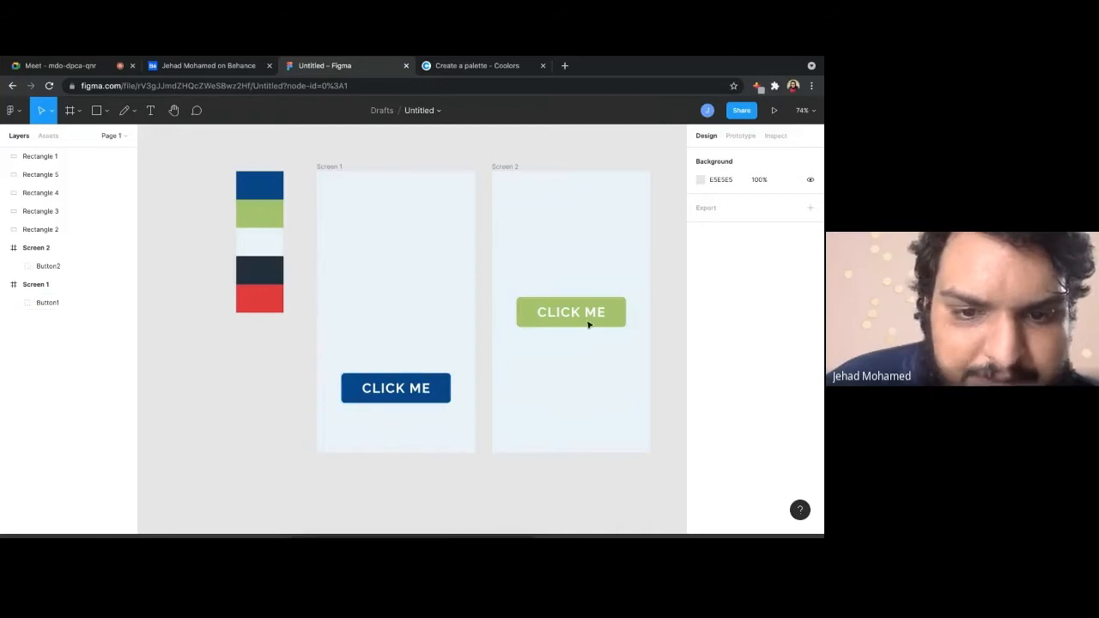
Examine the prototype options and design properties of the blue Button1 group in Screen 1
click(412, 393)
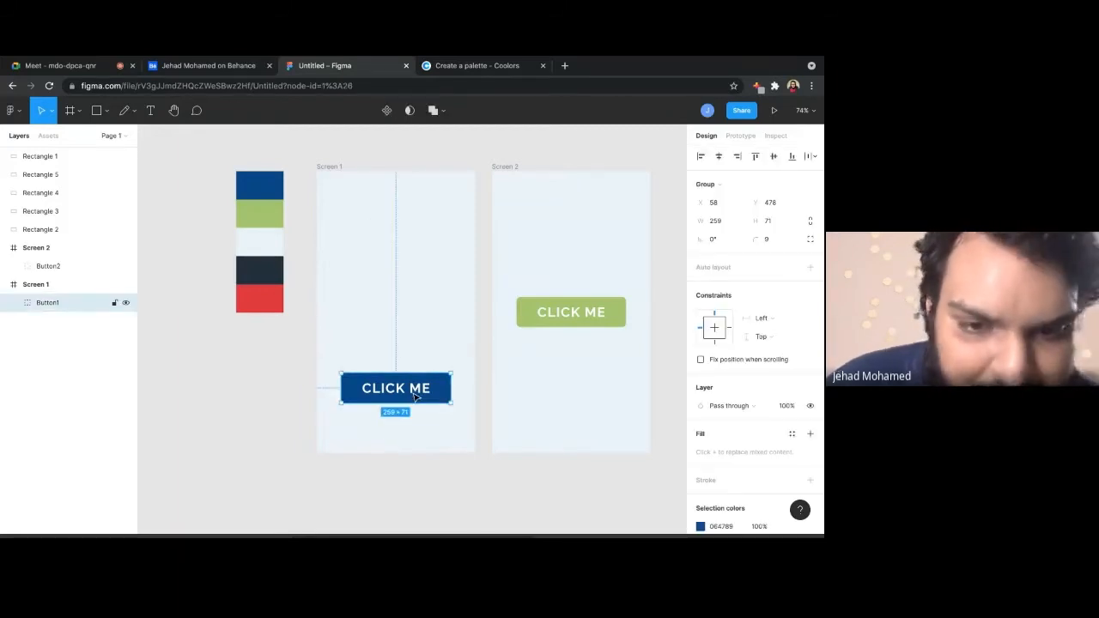
click(429, 412)
click(419, 397)
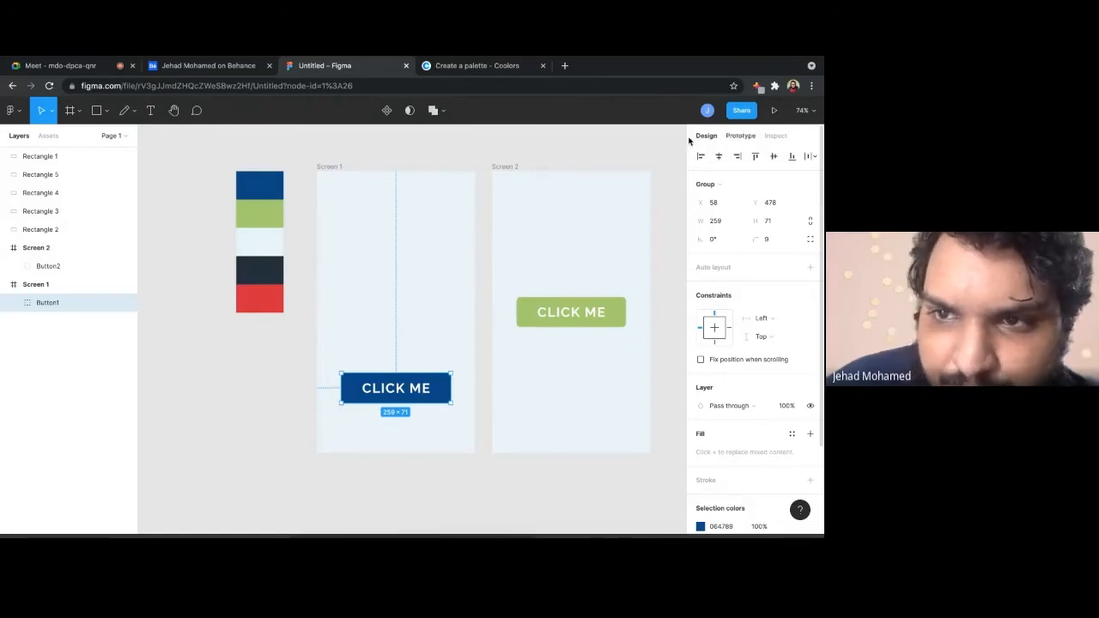
click(740, 136)
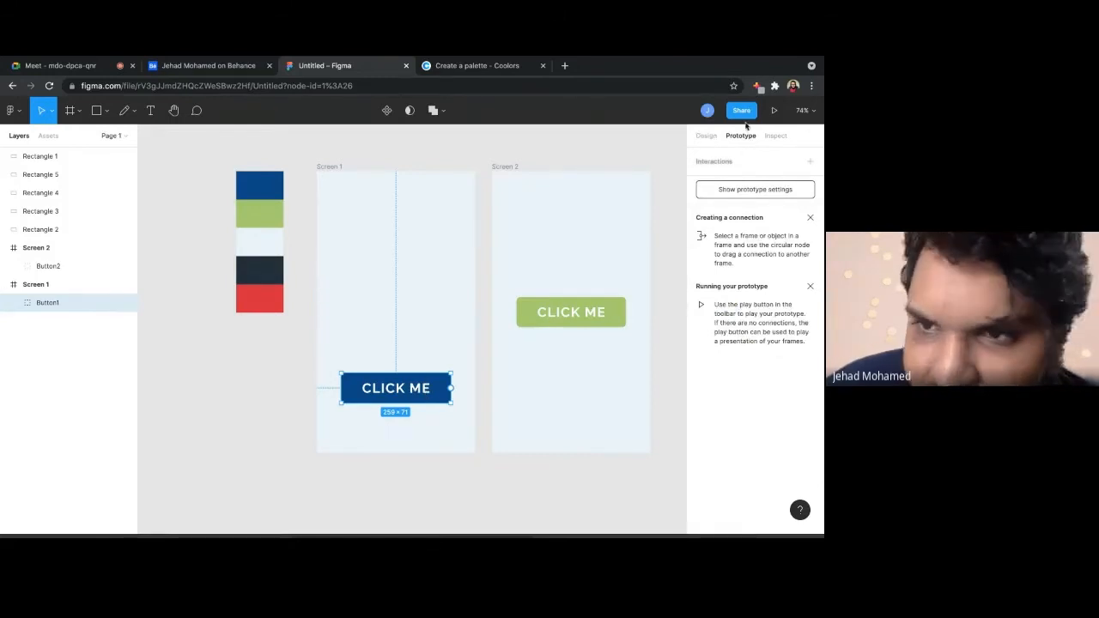
click(706, 136)
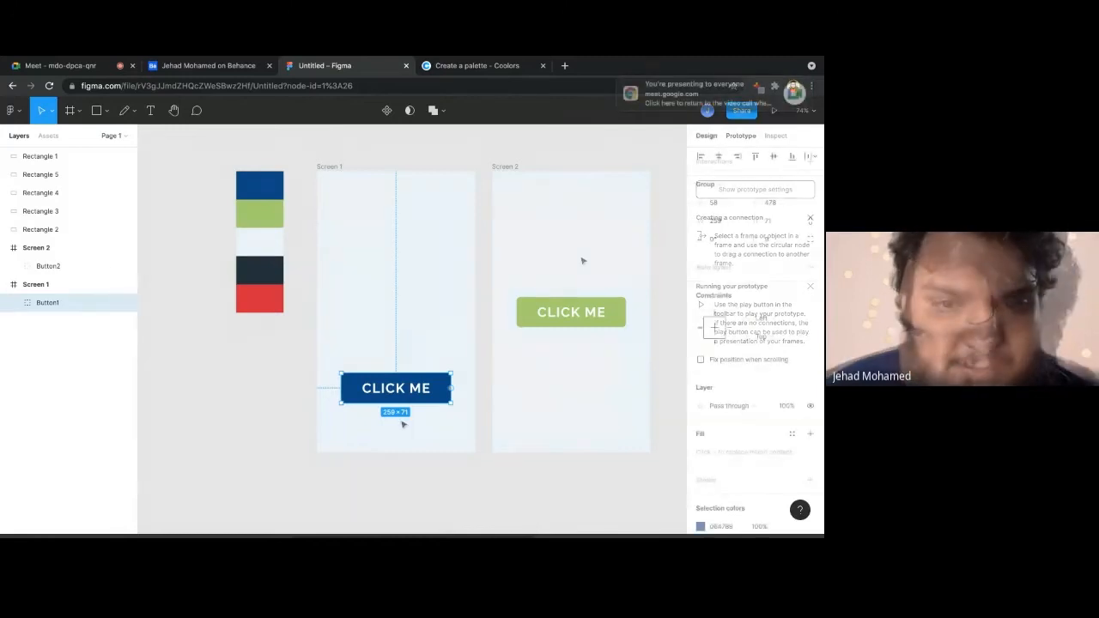
click(54, 267)
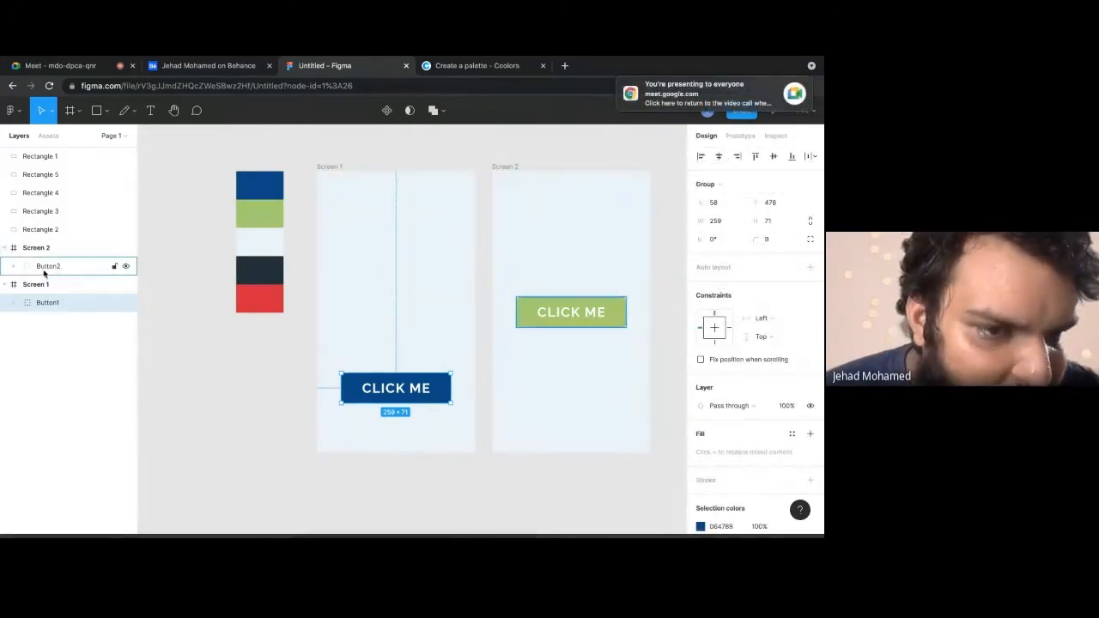
click(464, 448)
Add a prototype interaction with the On tap trigger to the blue Button1 group in Screen 1
click(411, 399)
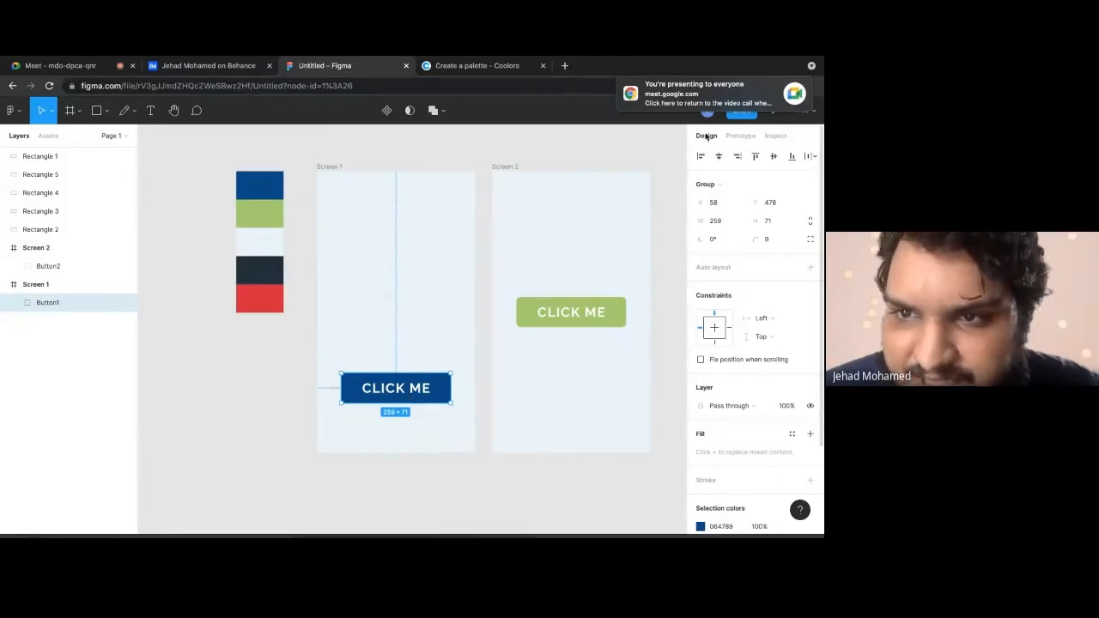
click(740, 136)
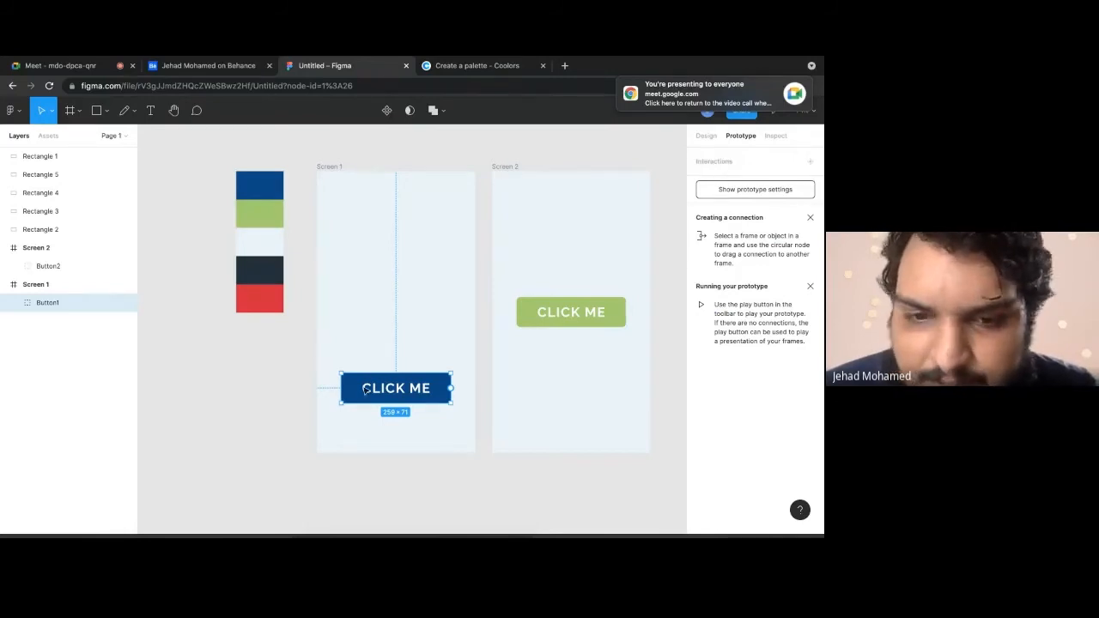
click(456, 448)
click(384, 398)
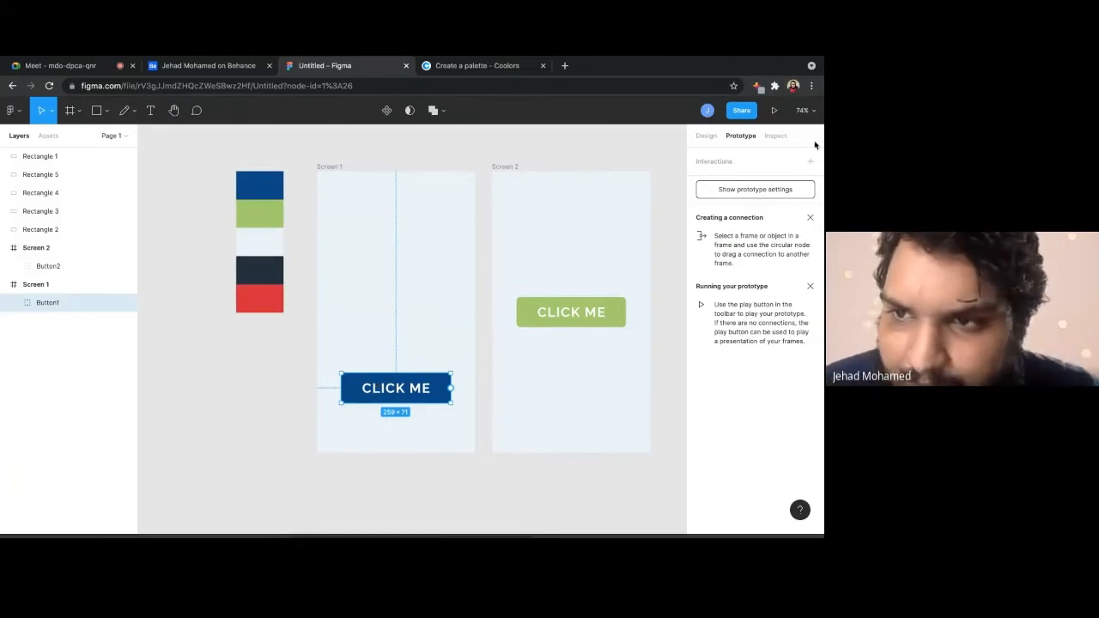
click(810, 162)
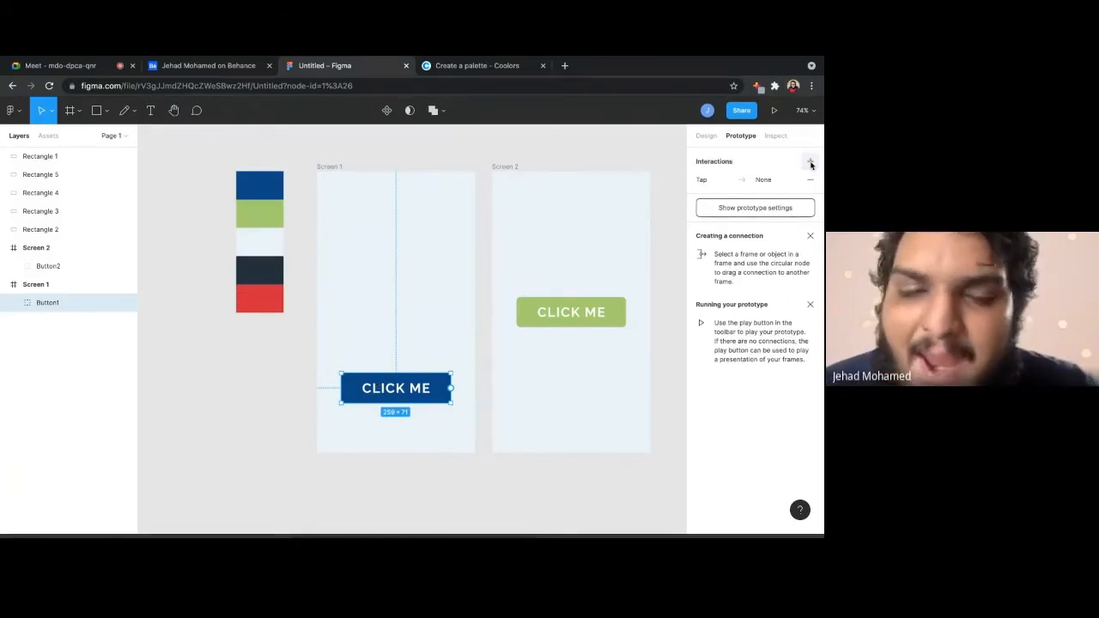
click(705, 182)
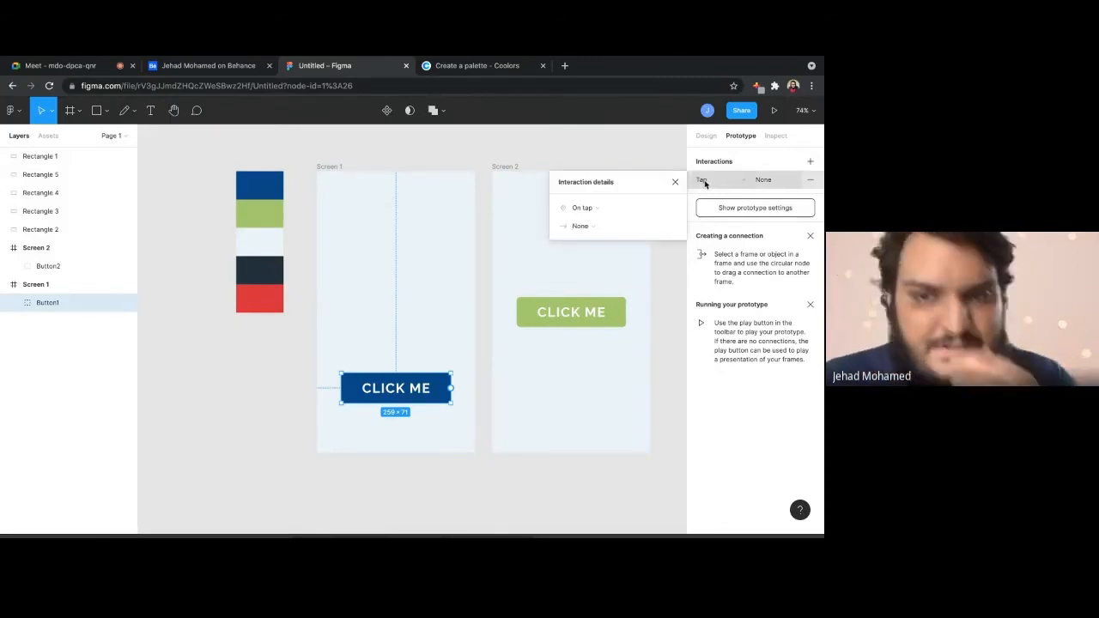
click(590, 208)
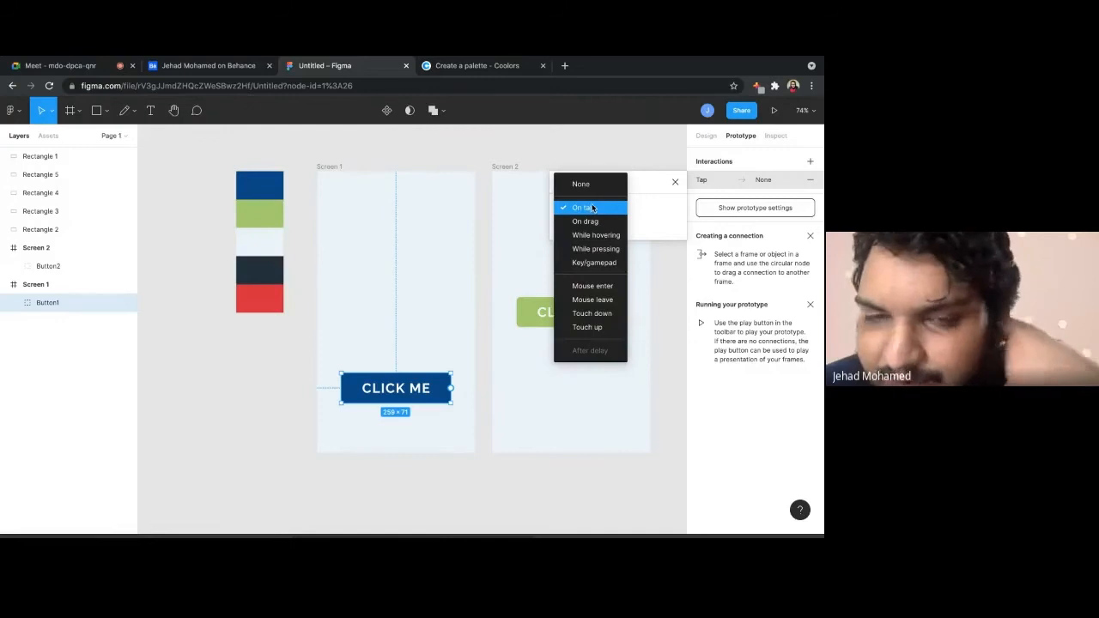
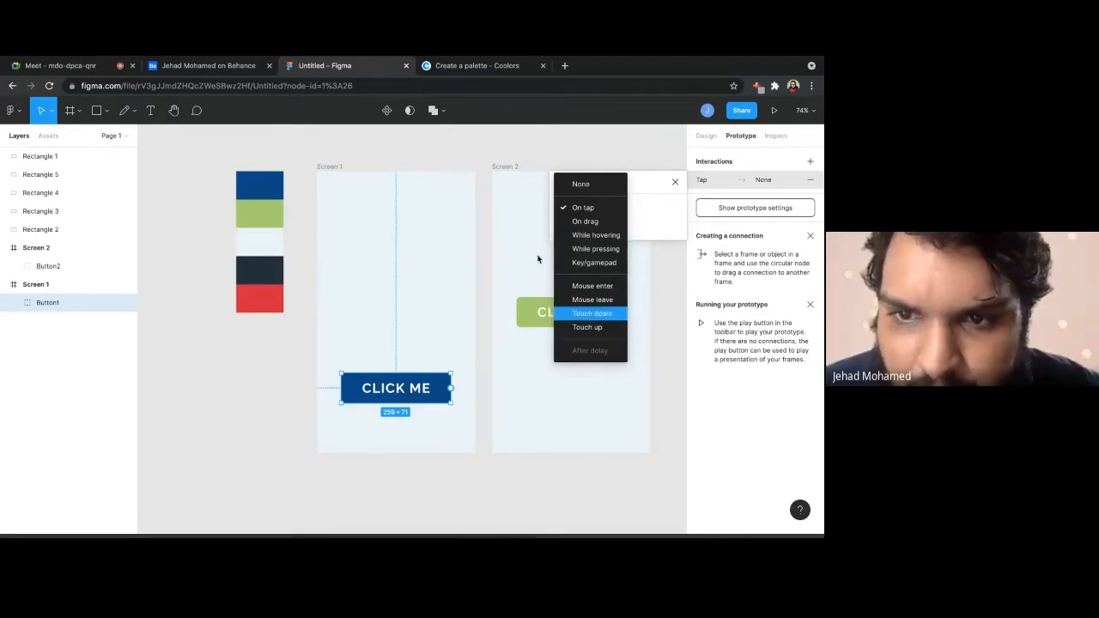
click(598, 210)
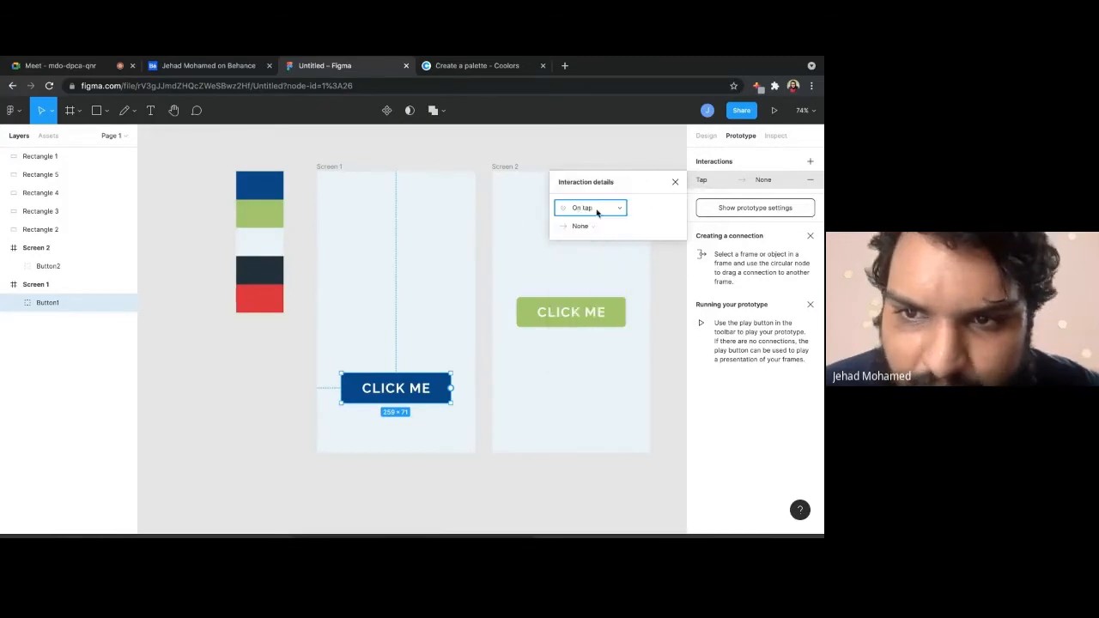
Make Button1's tap interaction navigate to Screen 2, and check the resulting connection's interaction details
click(589, 228)
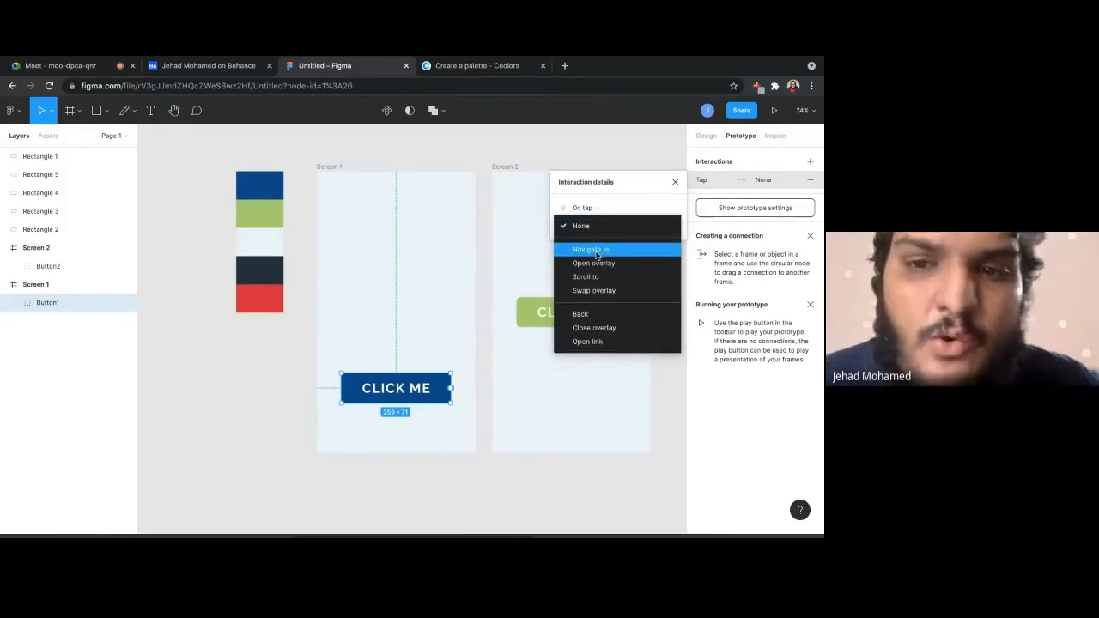
click(596, 250)
click(645, 226)
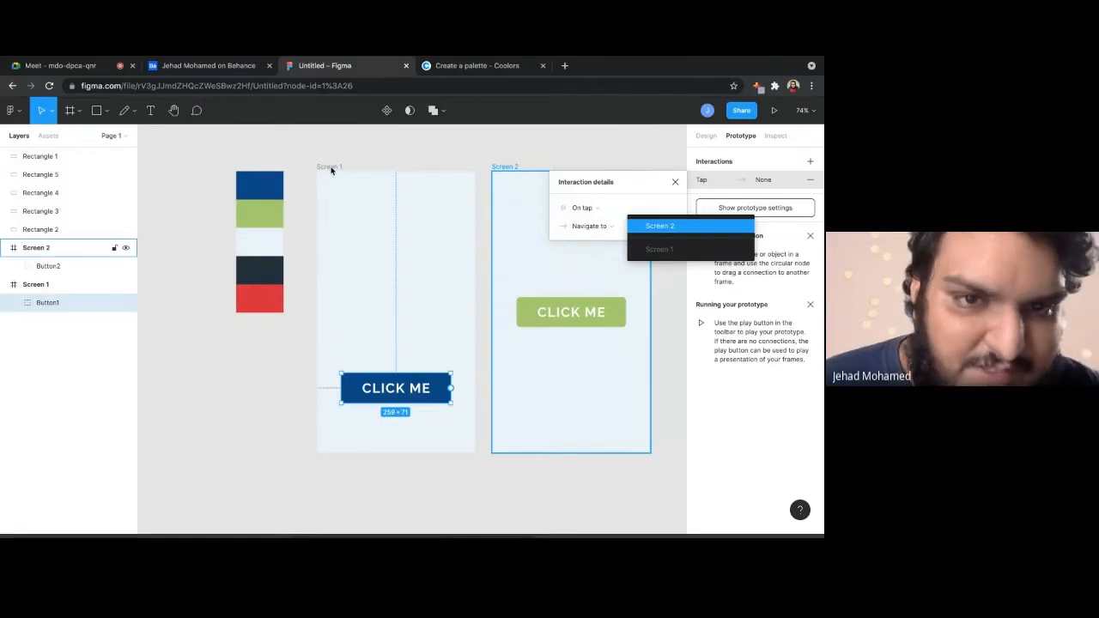
click(678, 226)
click(544, 423)
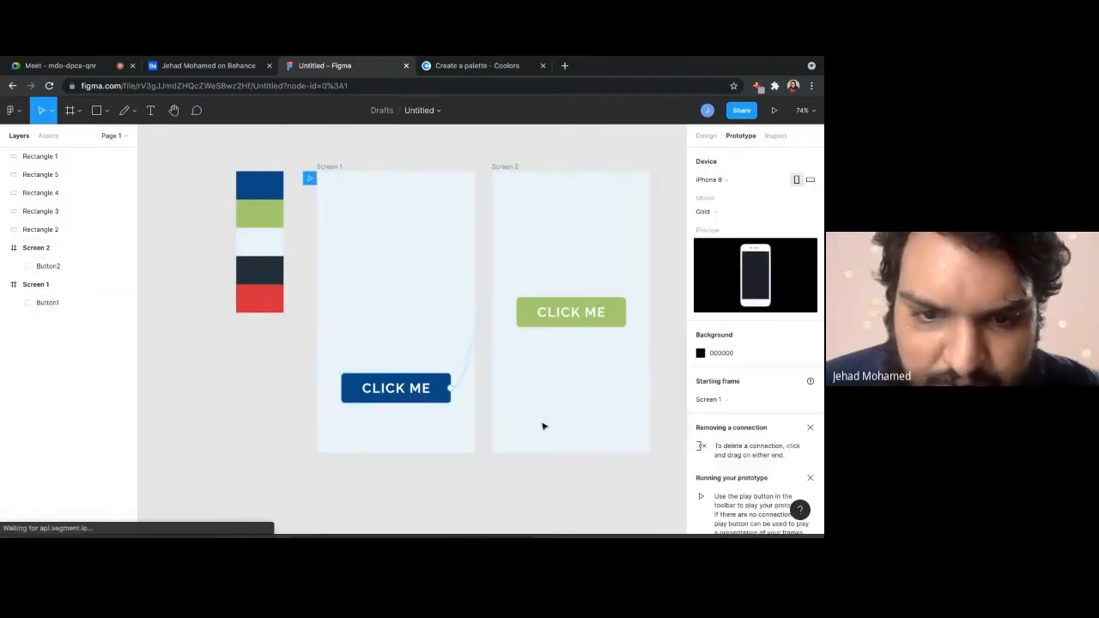
click(448, 389)
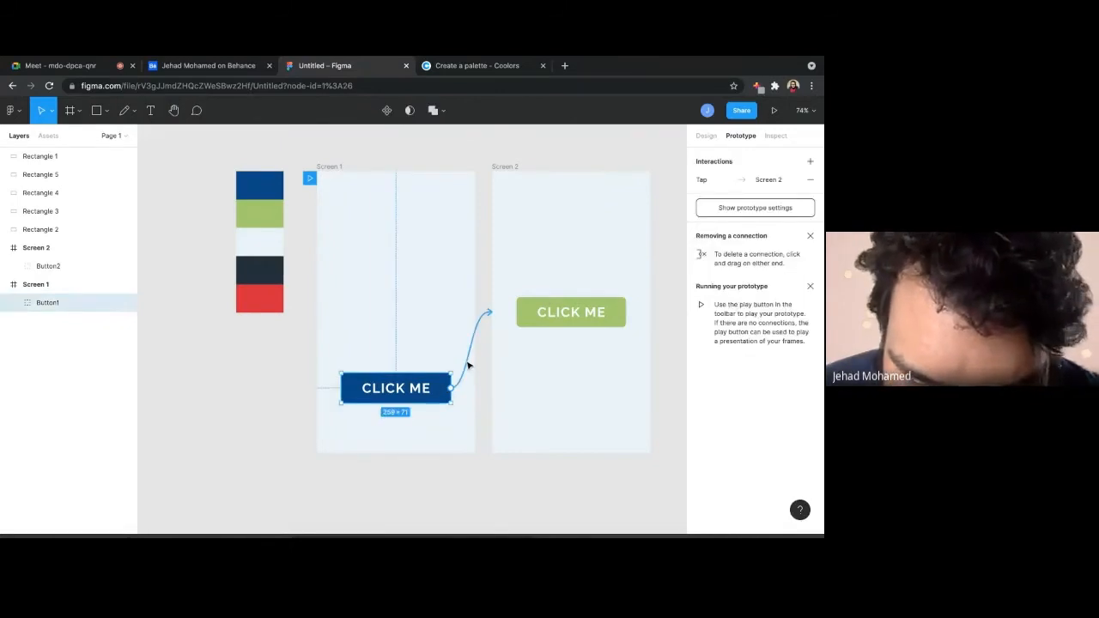
click(468, 366)
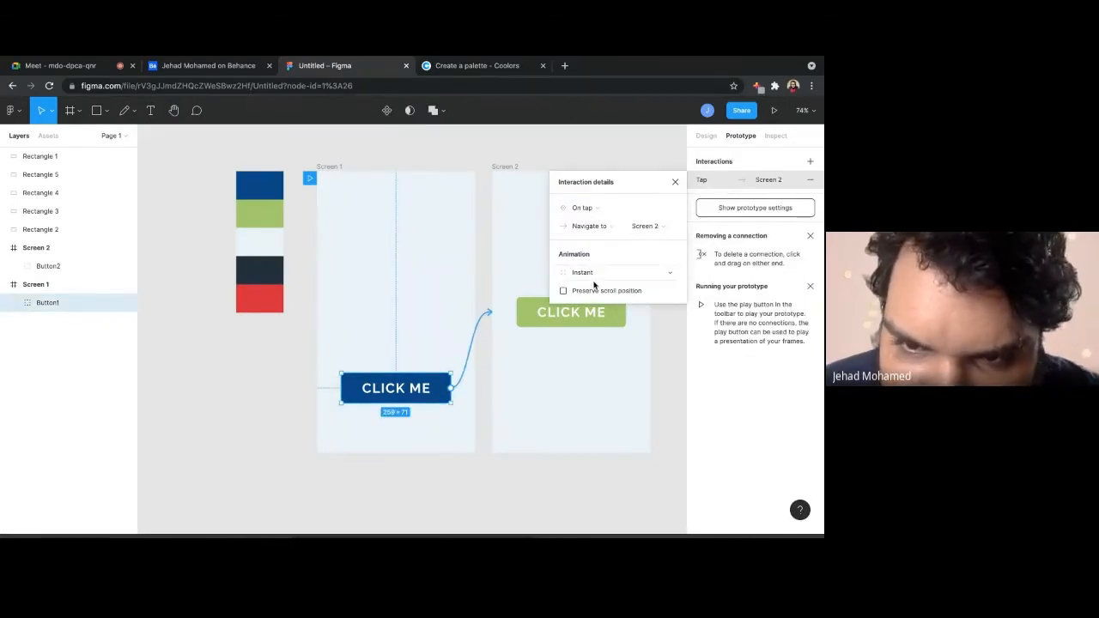
click(567, 392)
Add an On tap interaction to the green Button2 group in Screen 2 that navigates to Screen 1
click(527, 311)
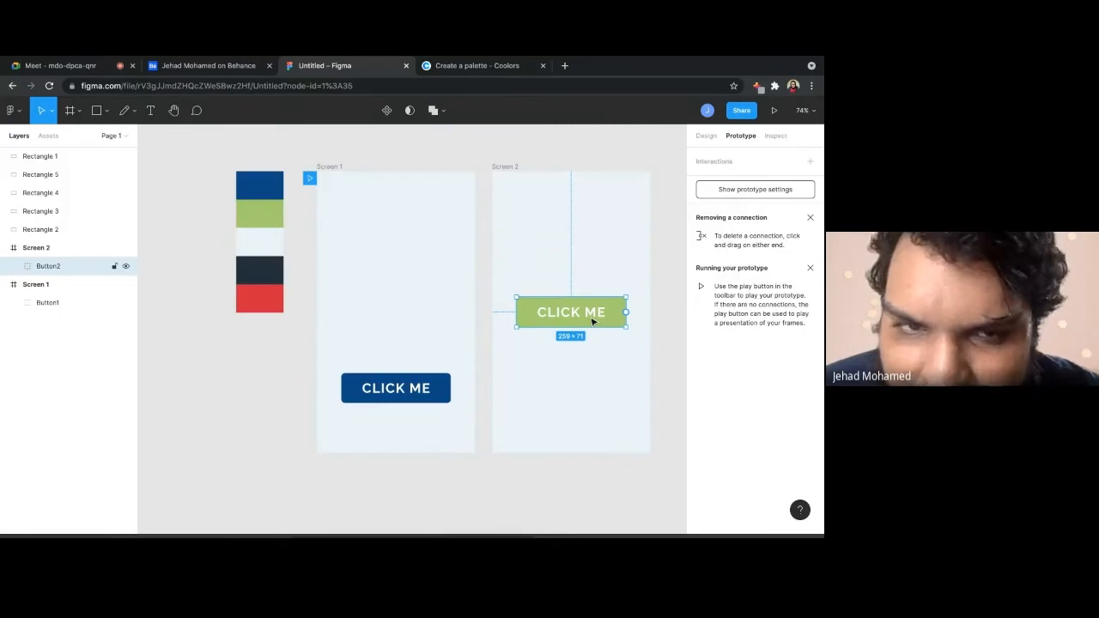
click(810, 161)
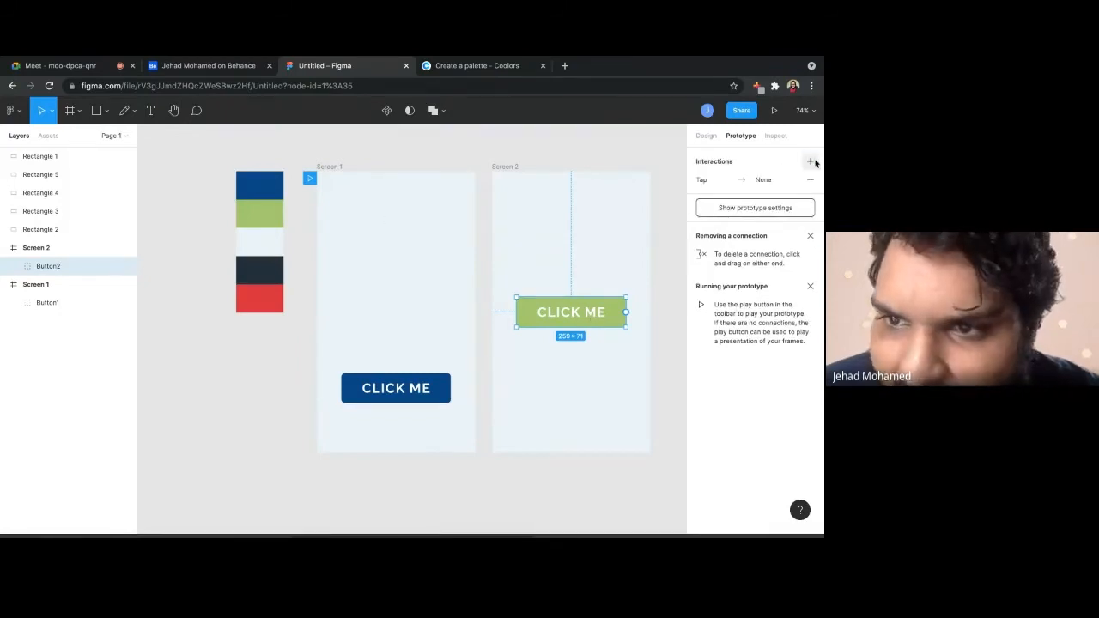
click(697, 182)
click(582, 226)
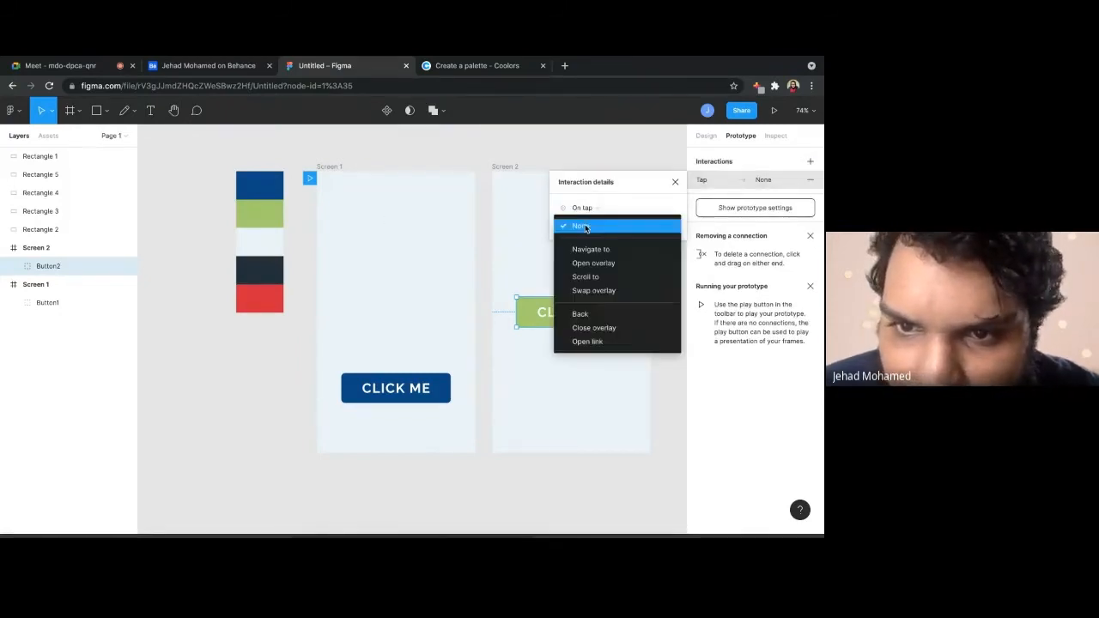
click(593, 248)
click(639, 226)
click(645, 233)
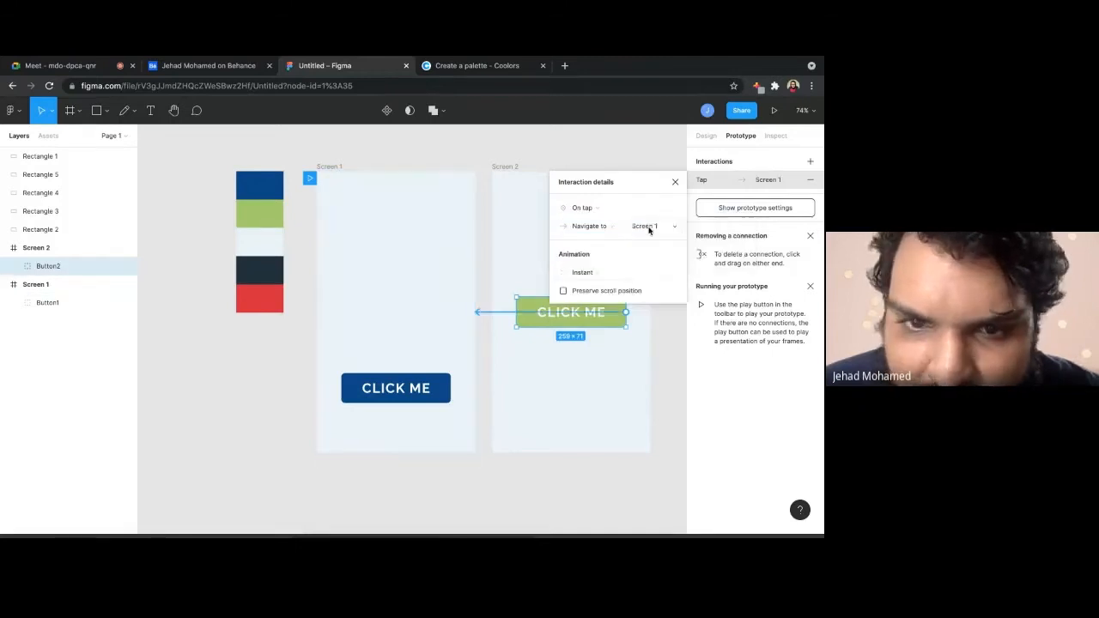
Review the interaction details of the connections from Button1 to Screen 2 and from Button2 to Screen 1
key(Escape)
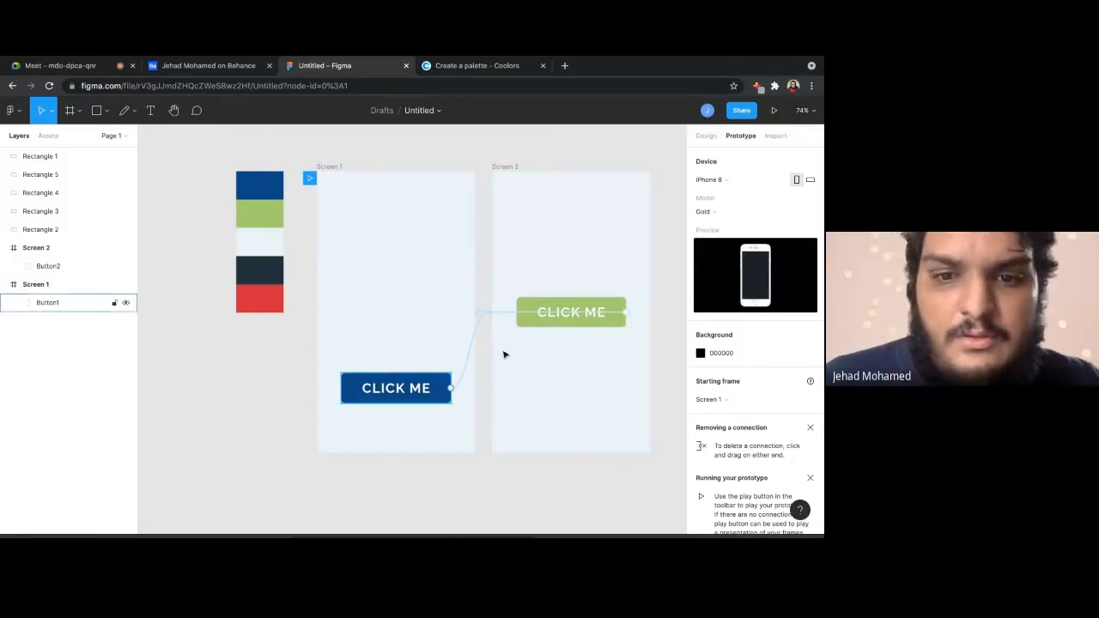
click(477, 335)
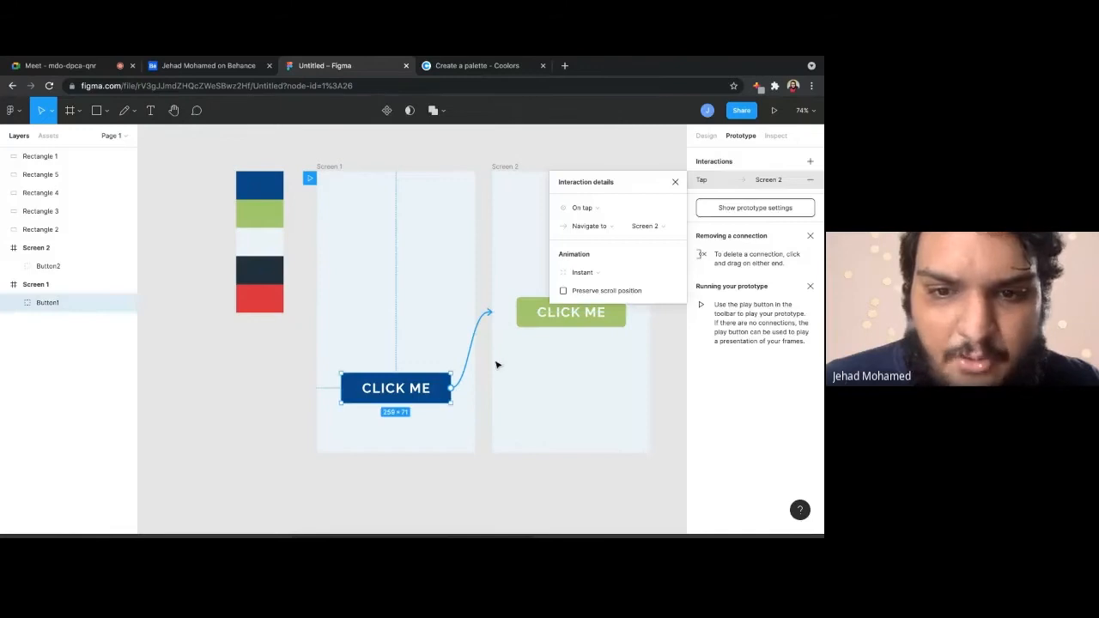
click(526, 353)
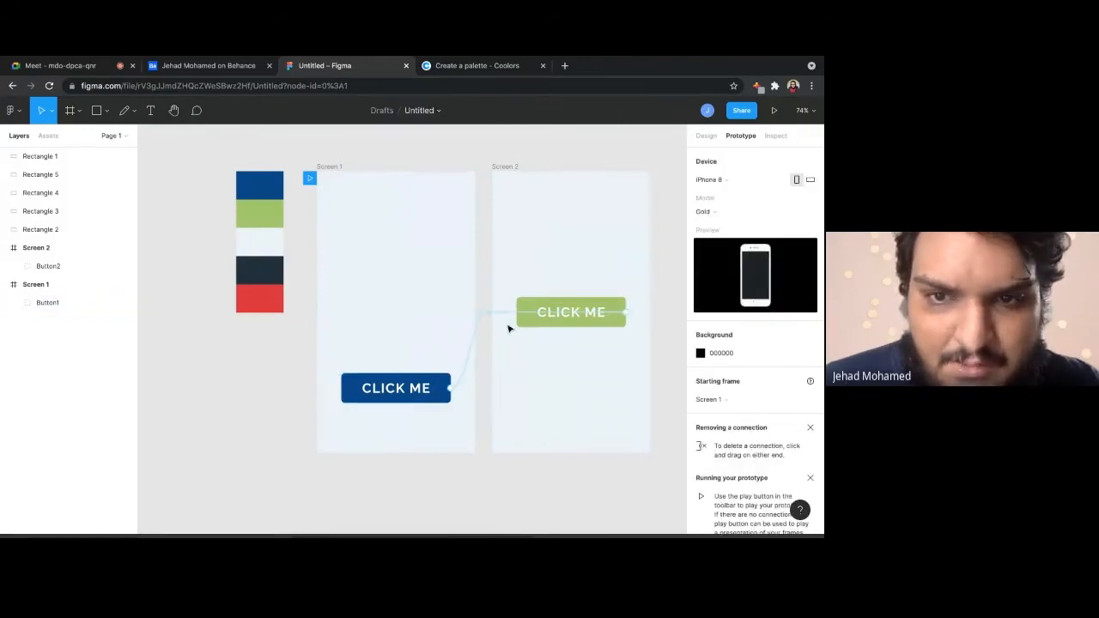
drag(515, 315, 478, 313)
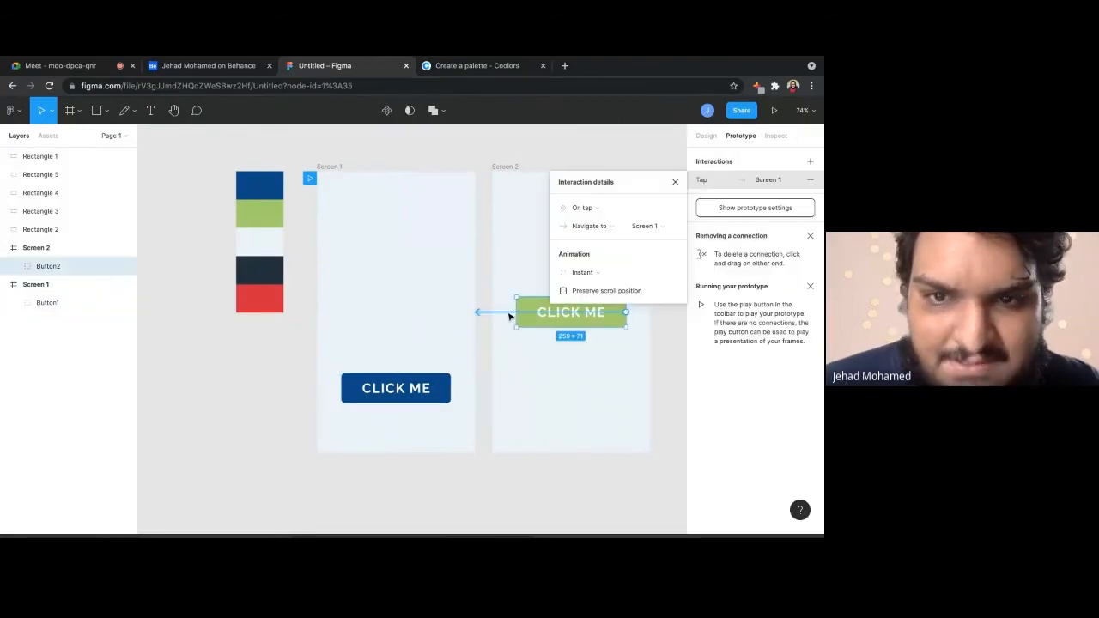
click(368, 277)
Play the prototype, test the blue and green CLICK ME buttons by switching repeatedly between the two screens, and close the preview
click(773, 110)
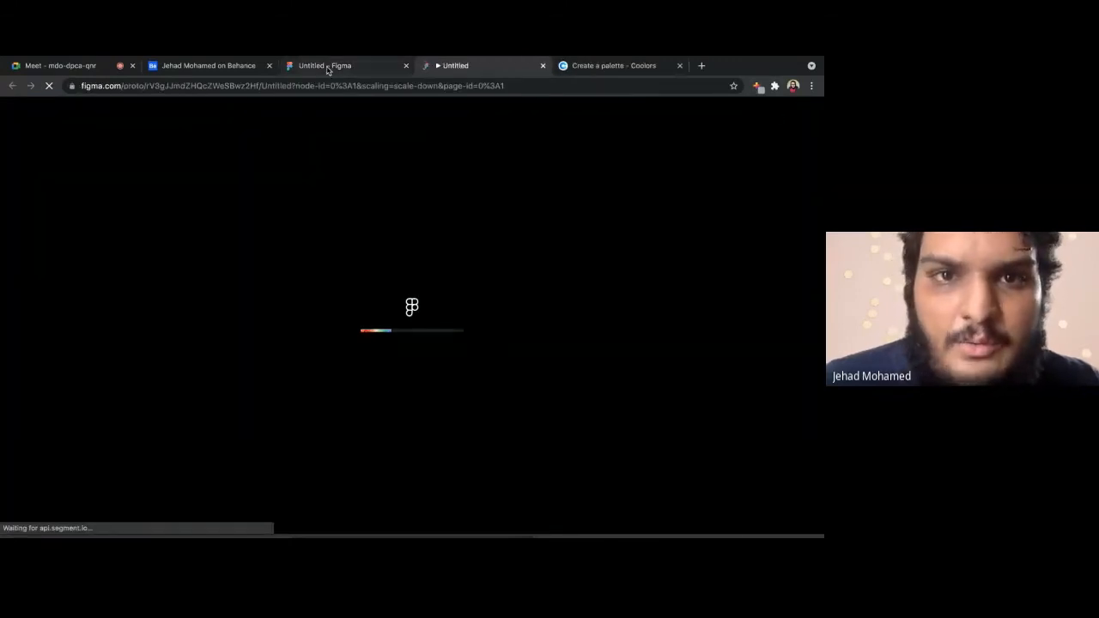
click(330, 67)
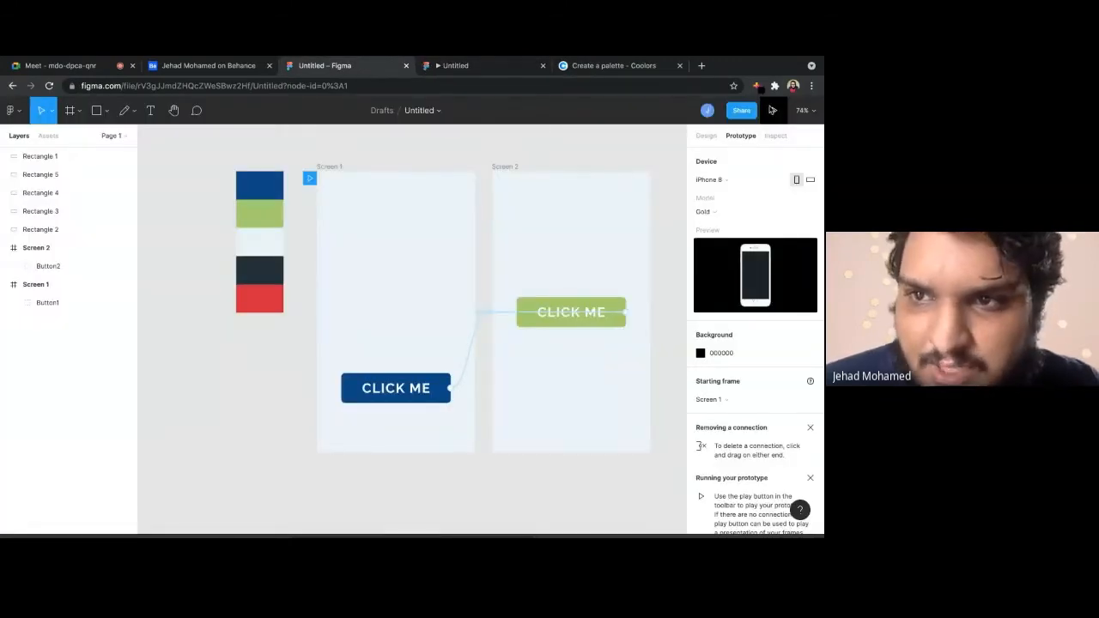
click(478, 68)
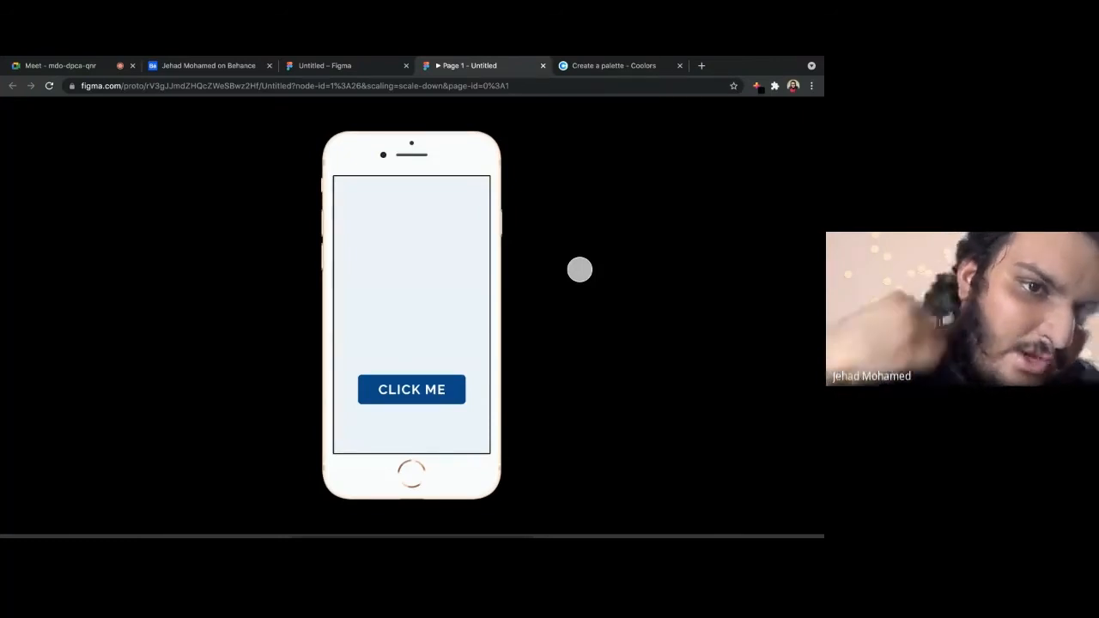
click(413, 388)
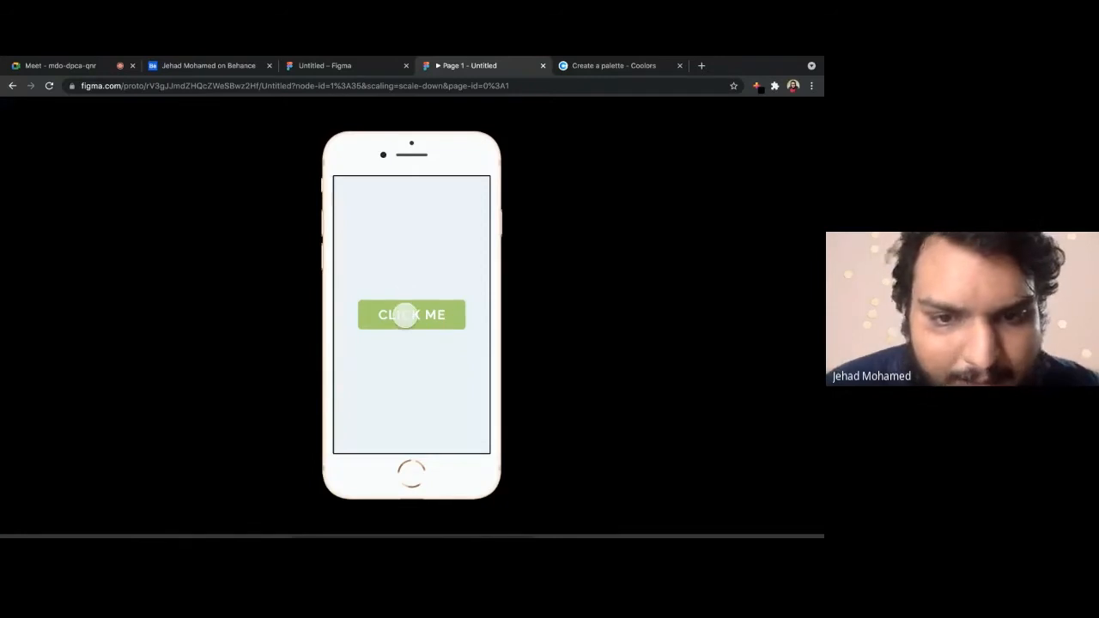
click(404, 315)
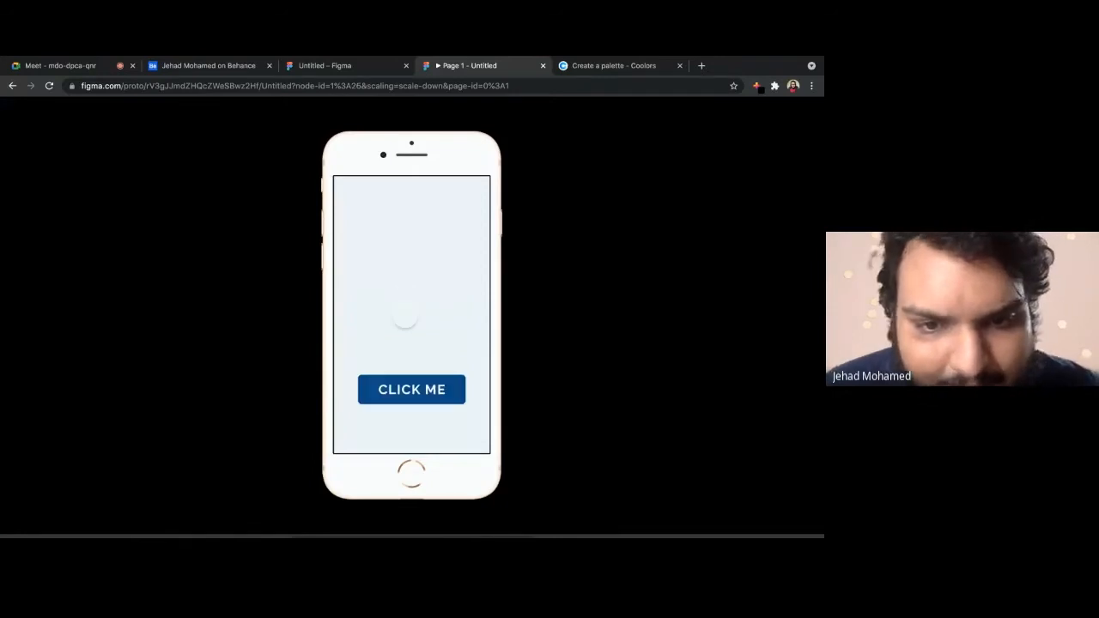
click(411, 388)
click(410, 317)
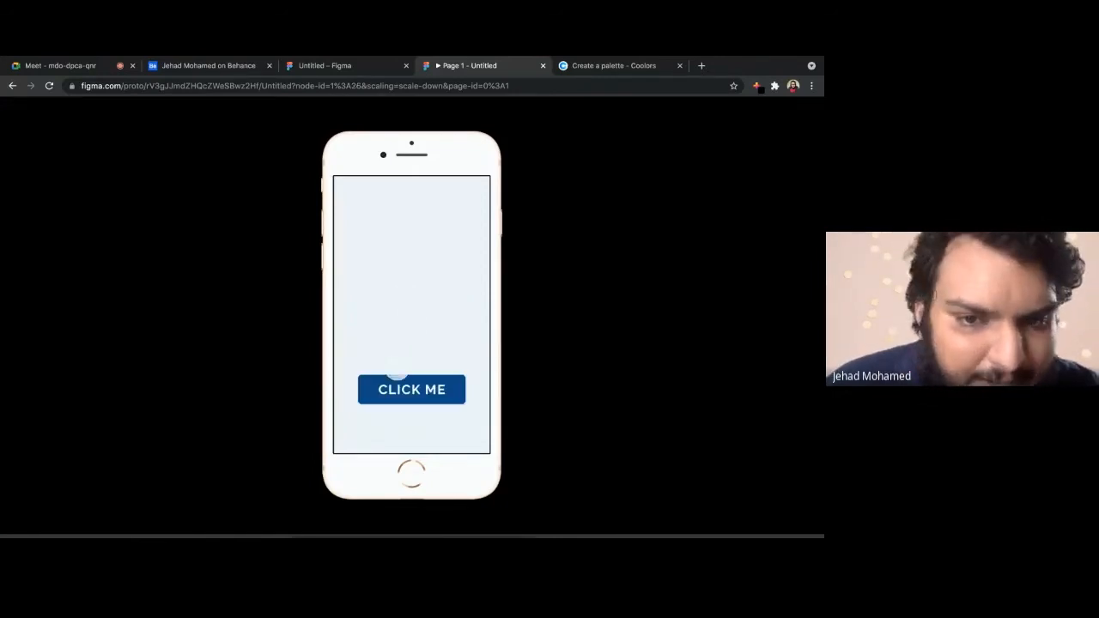
click(404, 389)
click(413, 318)
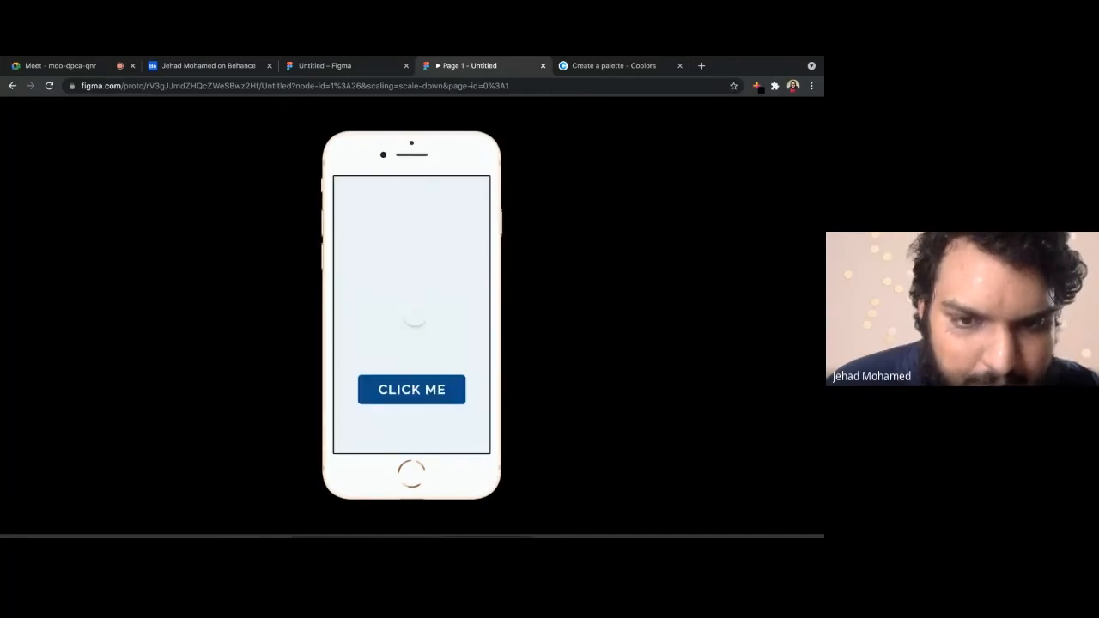
click(438, 379)
click(429, 311)
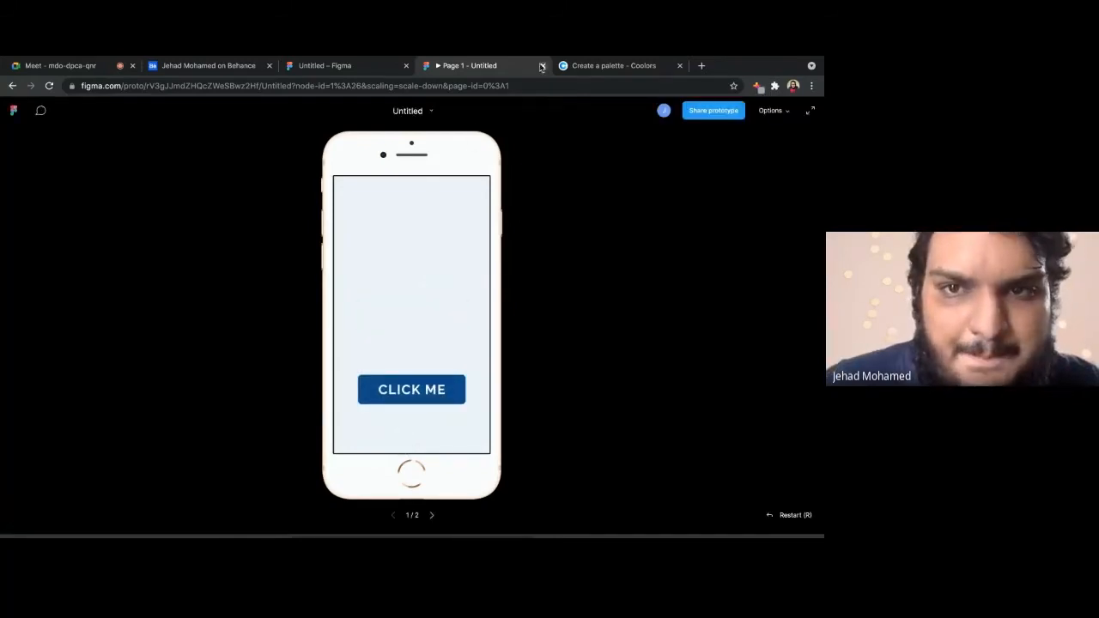
click(542, 67)
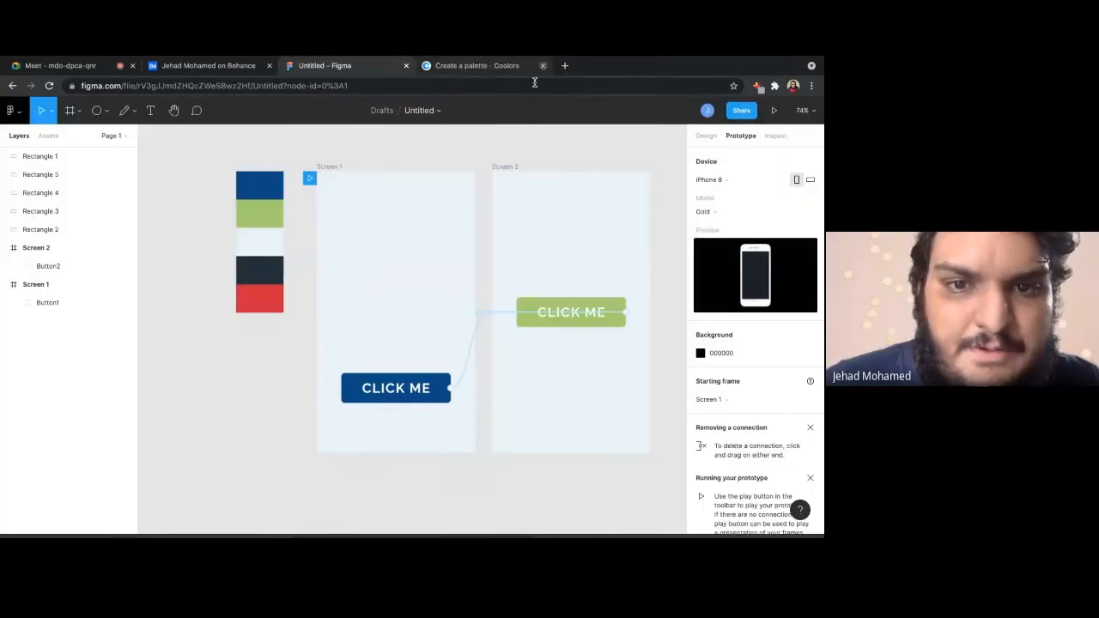
Remove Button1's prototype connection to Screen 2 and delete the Screen 2 frame with its green button
click(467, 366)
key(Delete)
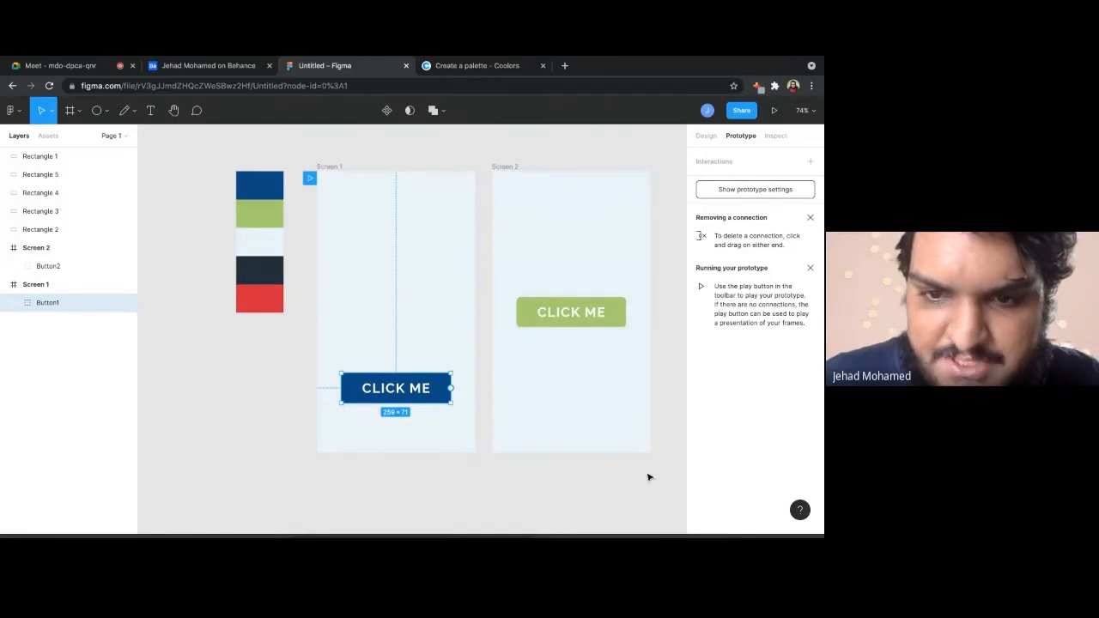
drag(656, 502, 488, 163)
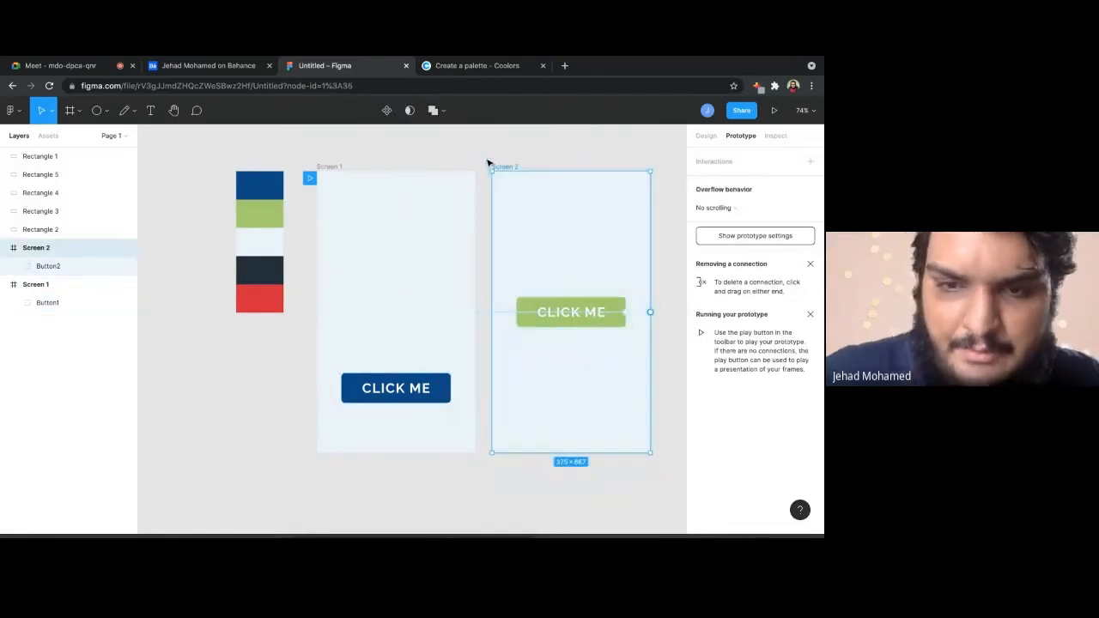
key(Delete)
click(407, 393)
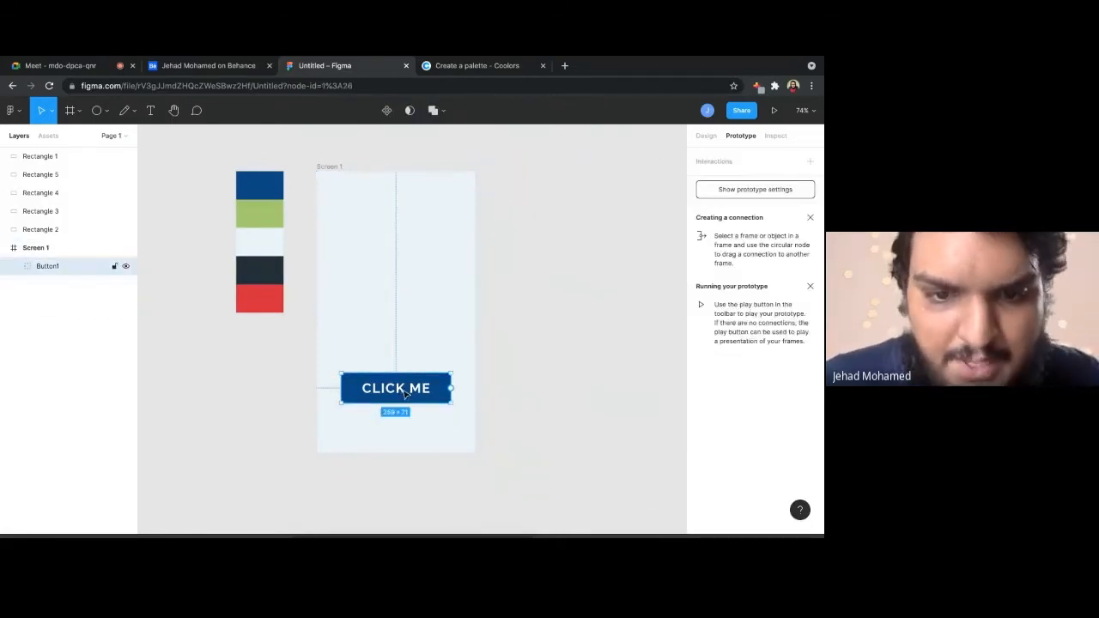
right_click(407, 393)
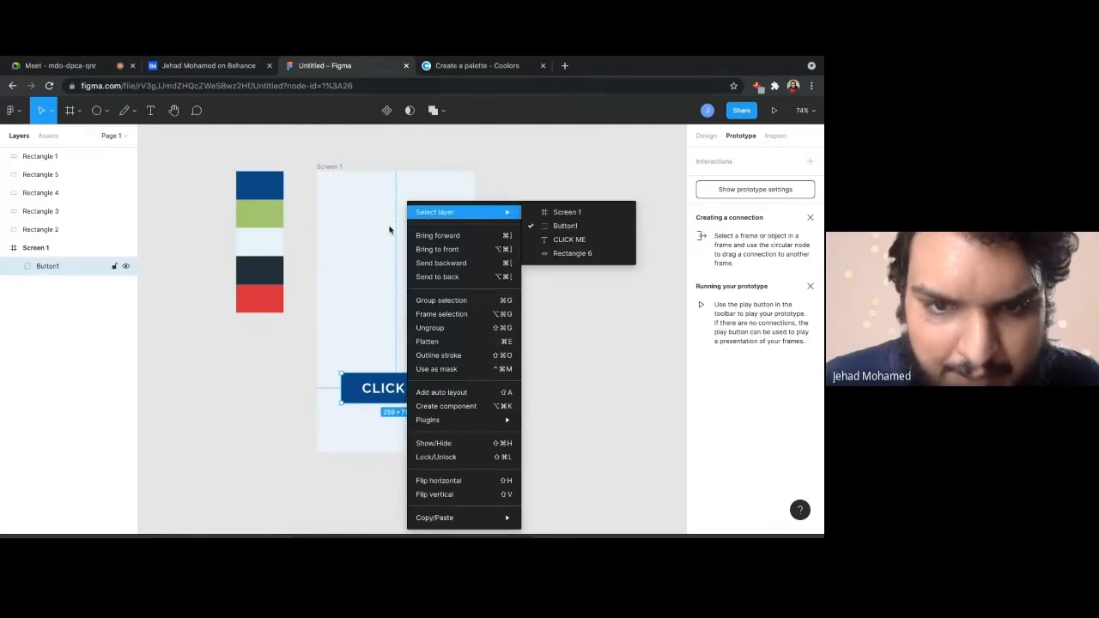
click(367, 237)
click(367, 237)
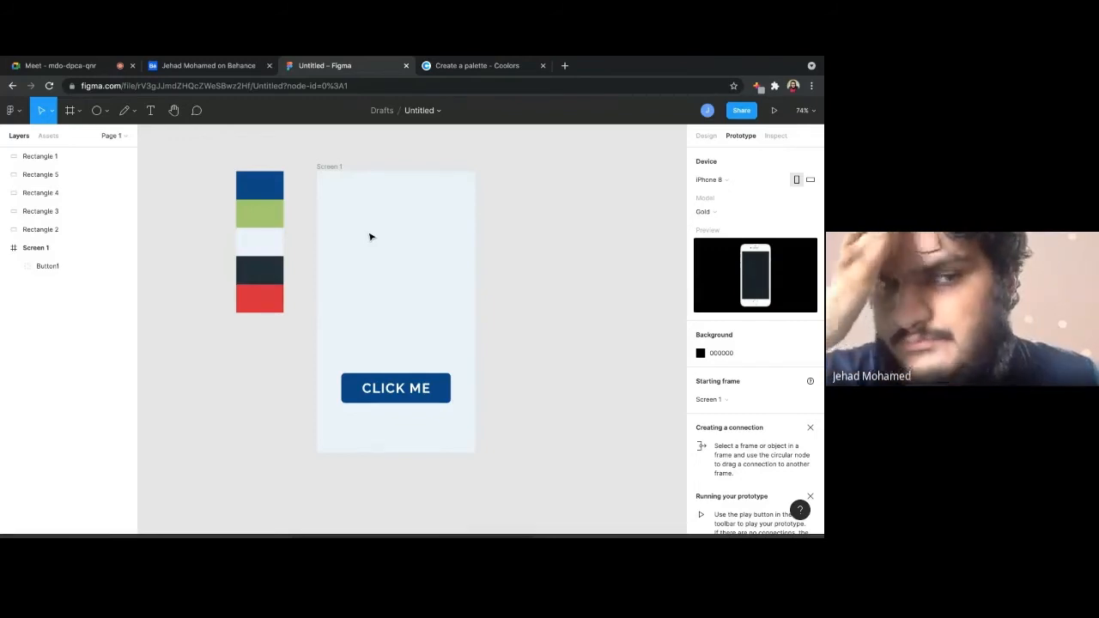
mouse_move(548, 57)
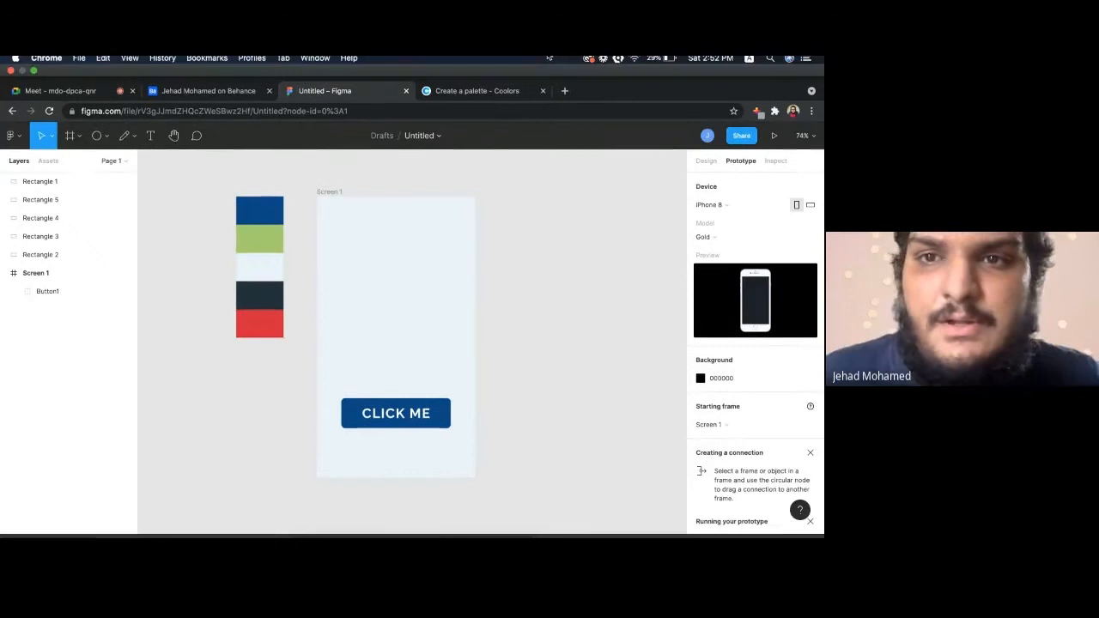
click(619, 58)
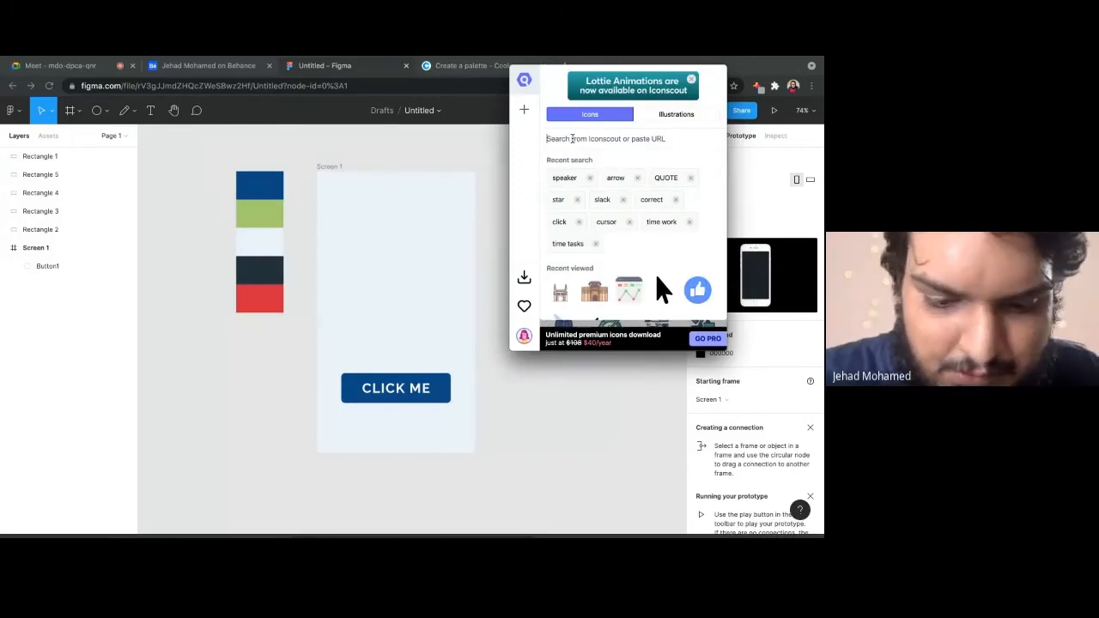
click(306, 397)
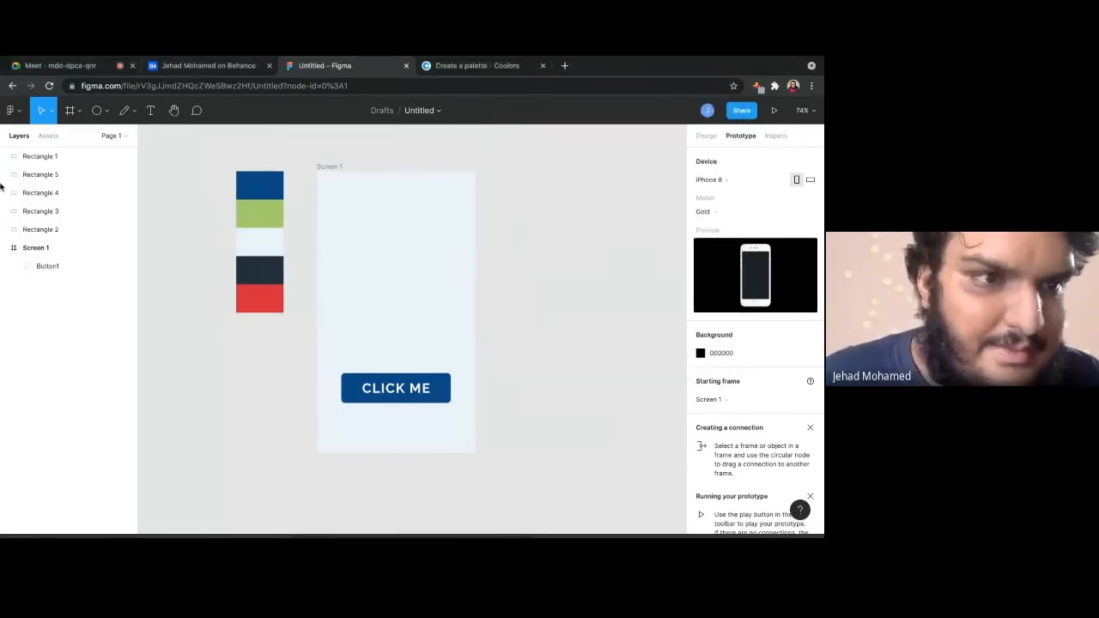
Run the Material Design Icons plugin, skip its introduction, and place its window beside Screen 1
click(15, 111)
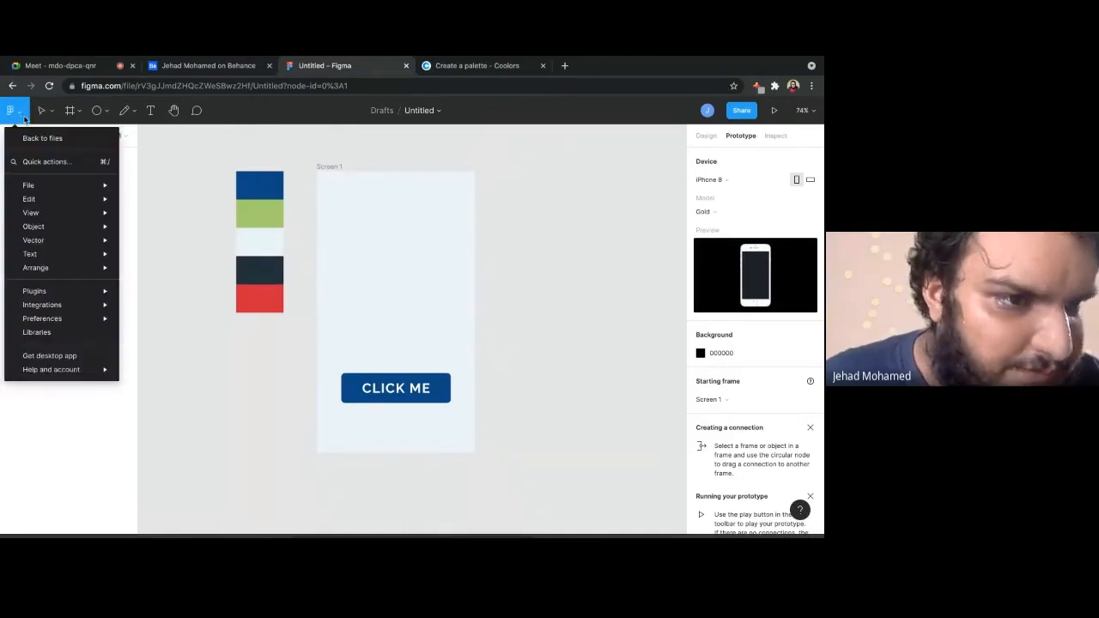
mouse_move(78, 292)
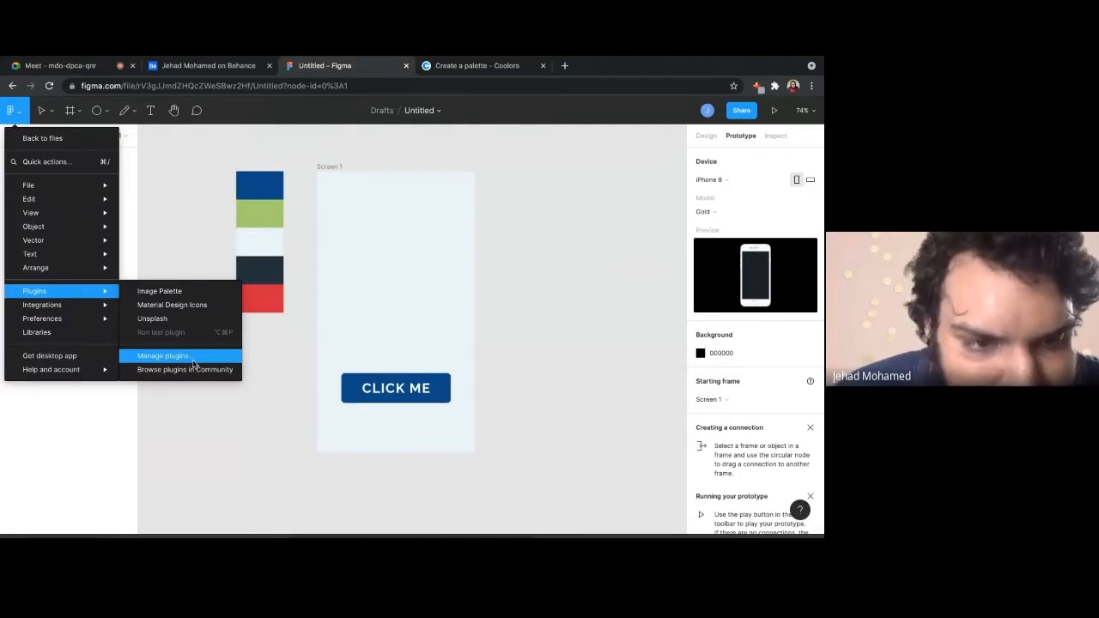
click(174, 306)
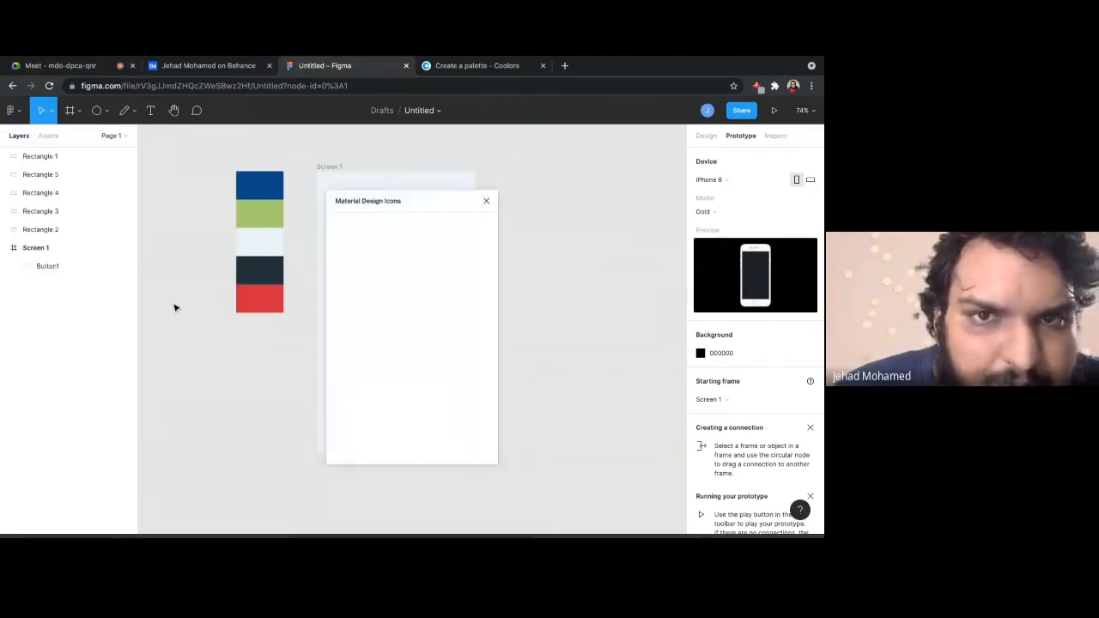
click(466, 446)
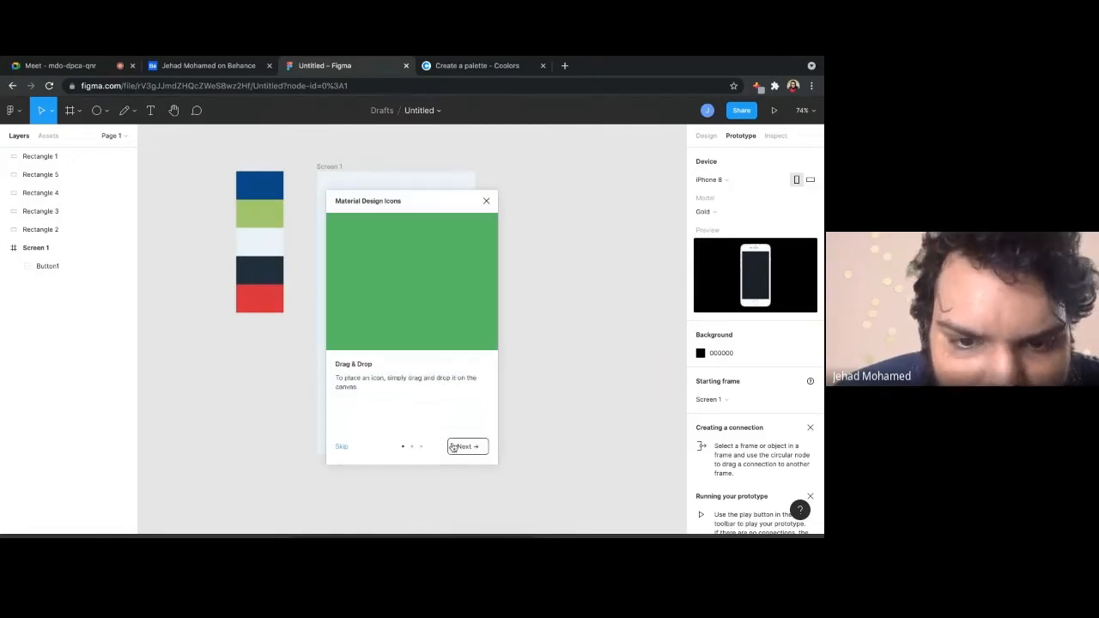
click(341, 448)
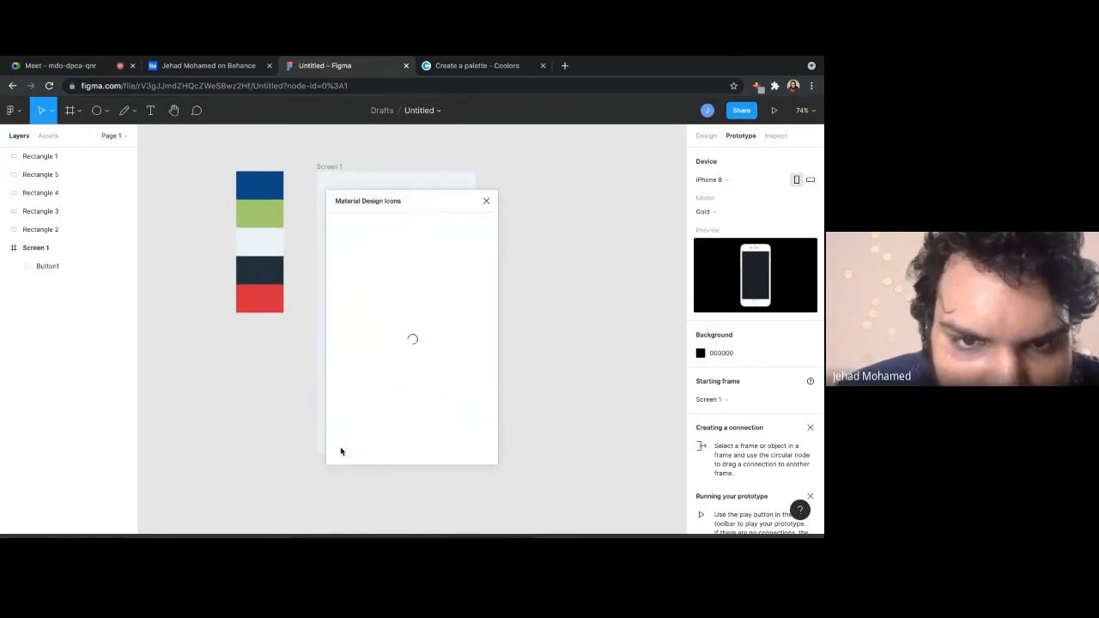
drag(401, 204, 586, 192)
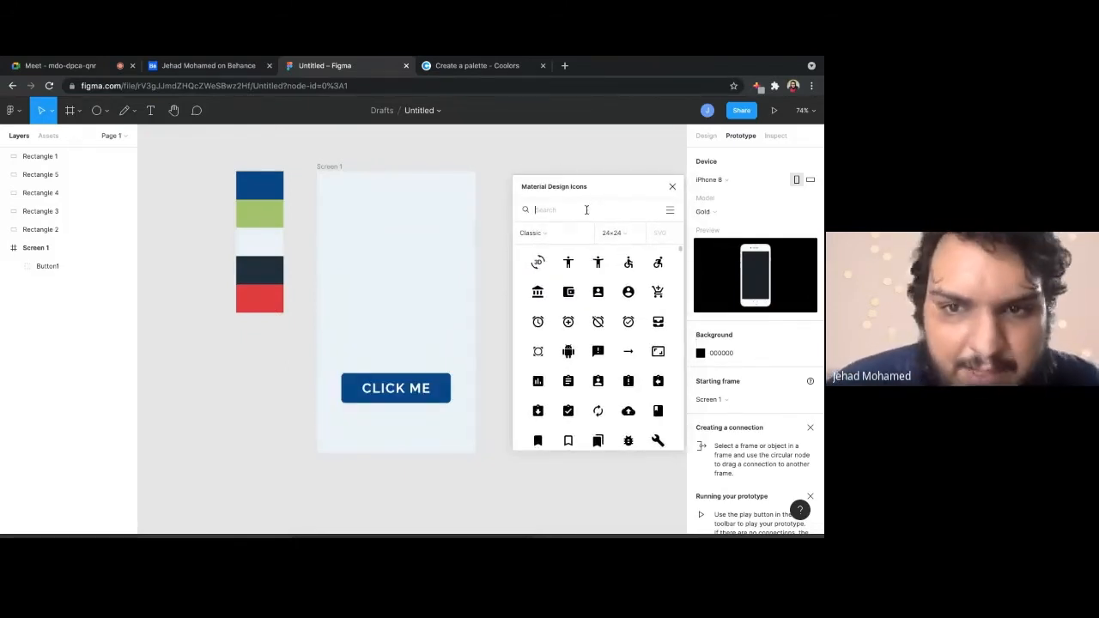
click(10, 110)
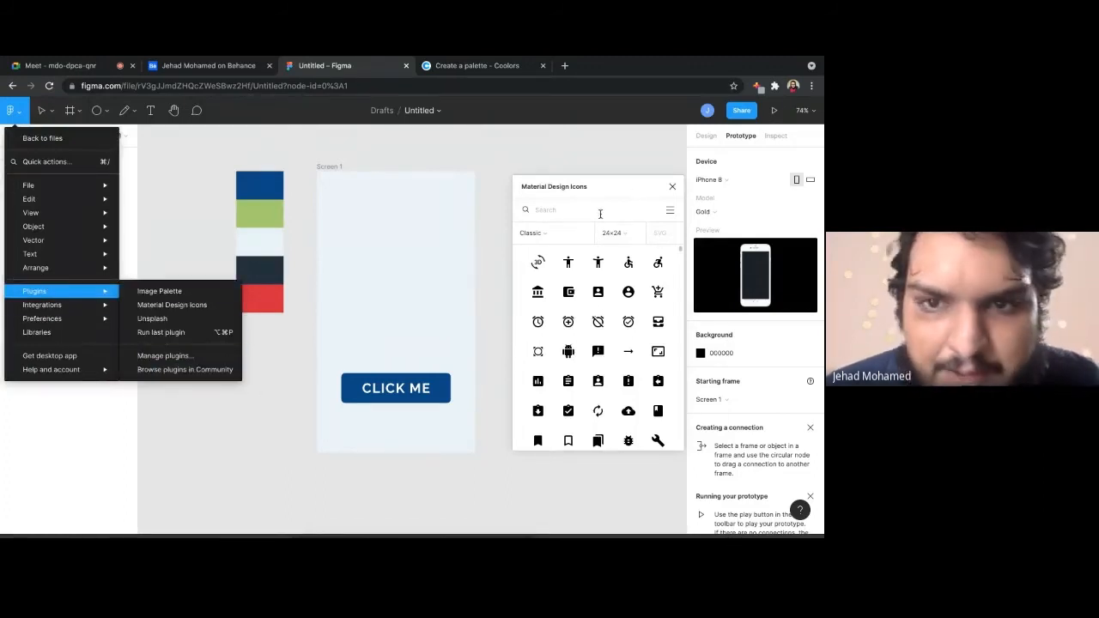
click(572, 210)
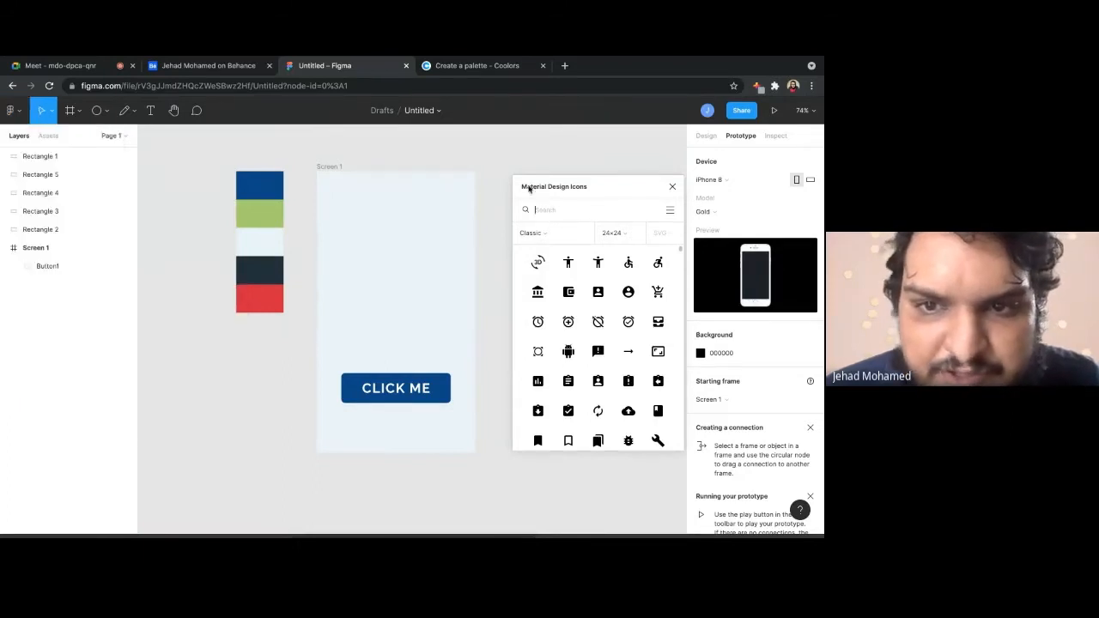
drag(528, 186, 523, 184)
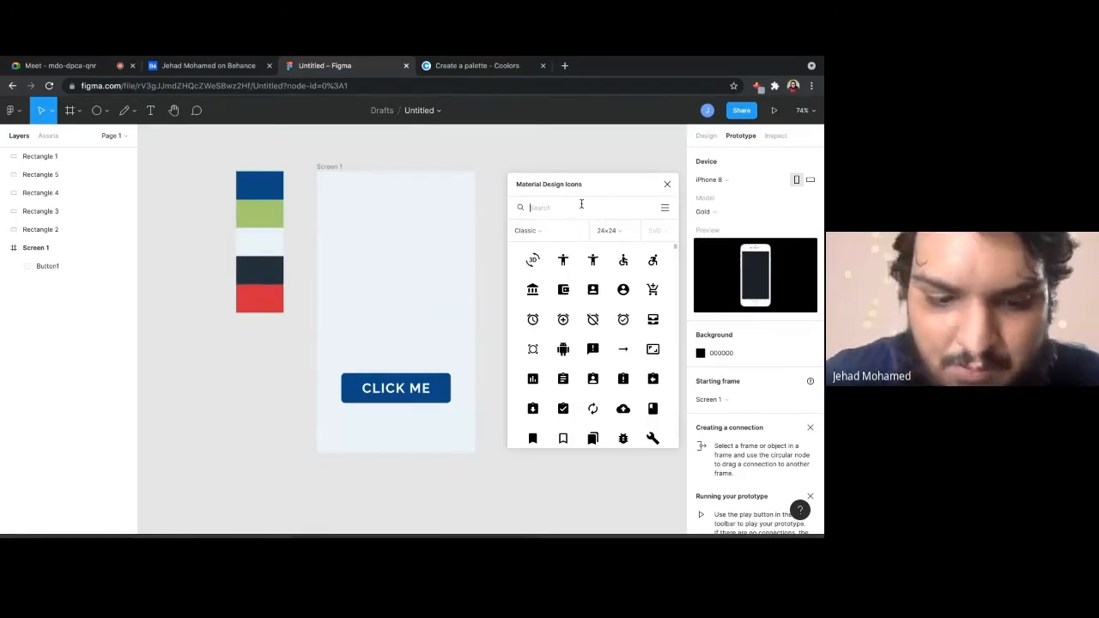
Search the plugin's icons for image and camera, and place the camera_alt icon above the blue button in Screen 1
text(imag)
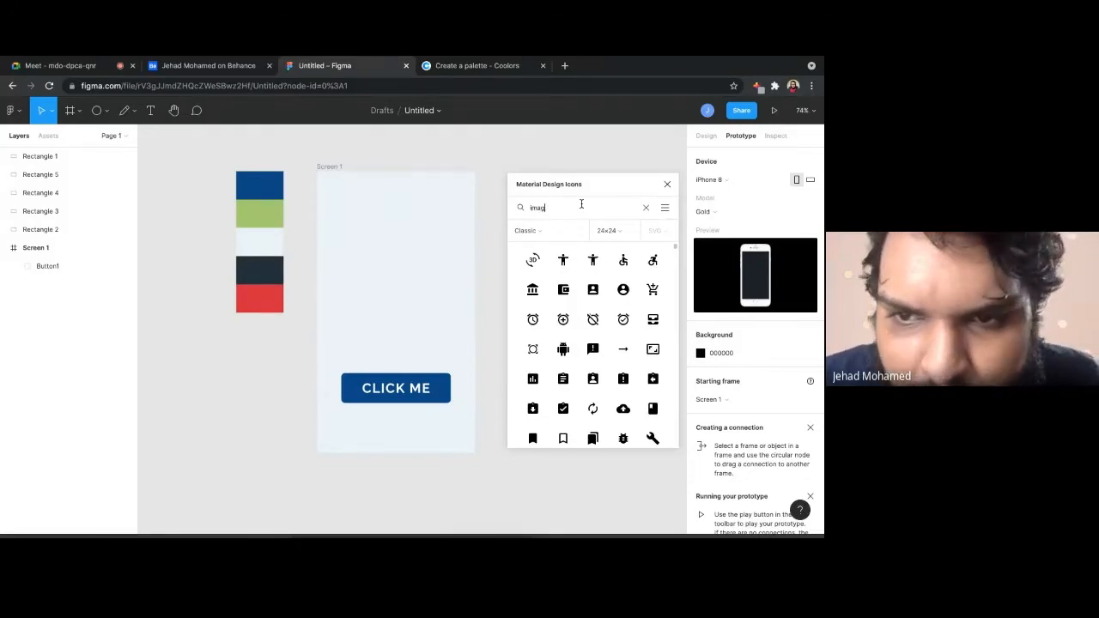
text(e)
double_click(585, 204)
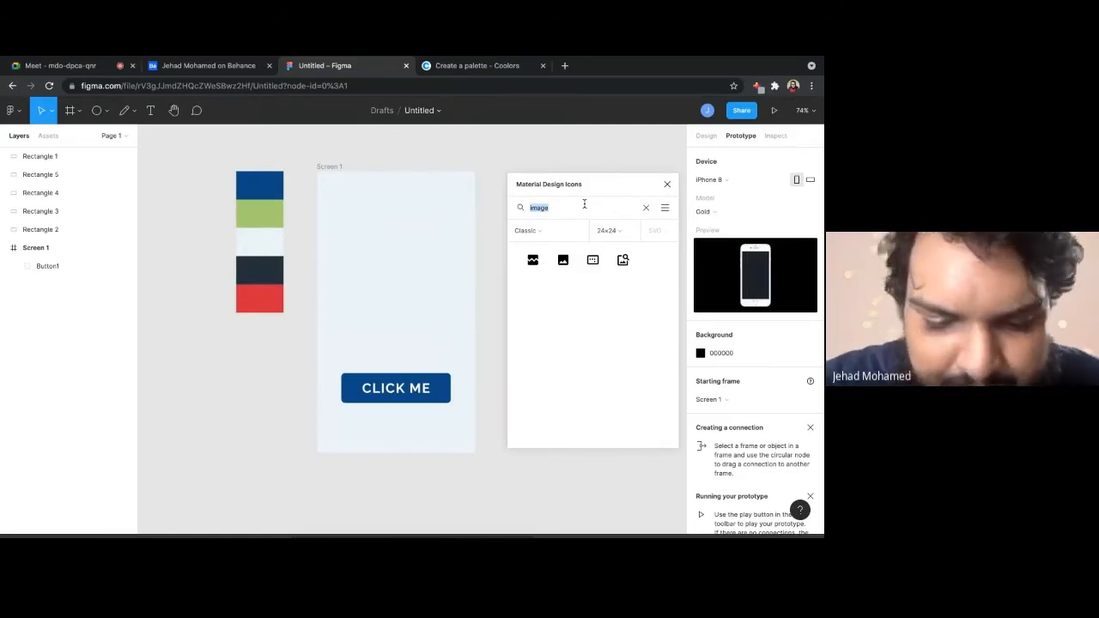
text(camera)
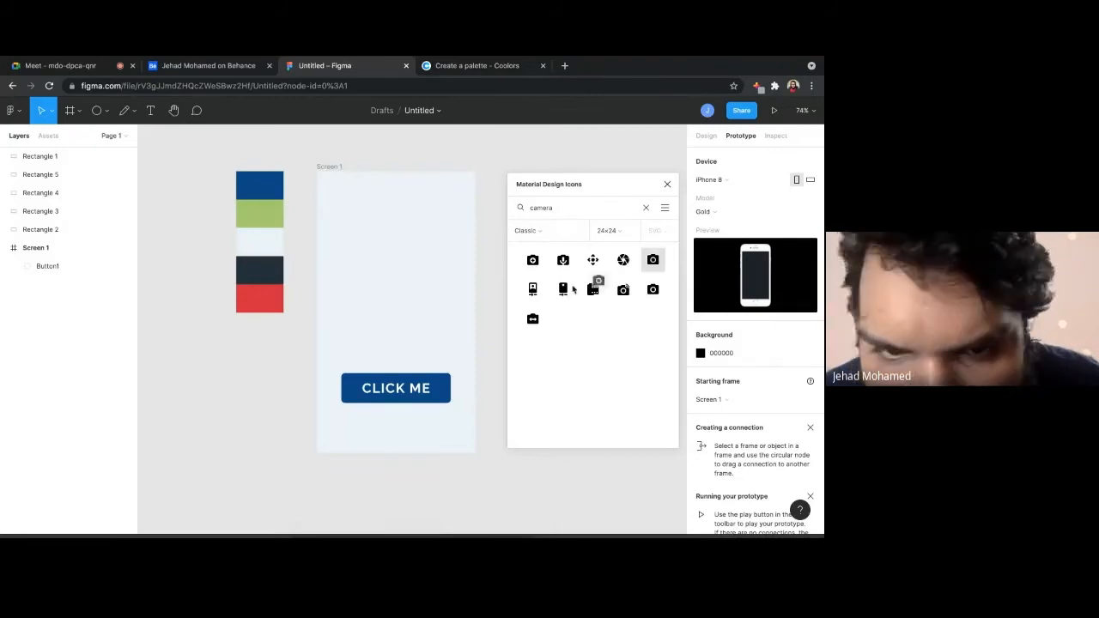
drag(653, 263, 367, 268)
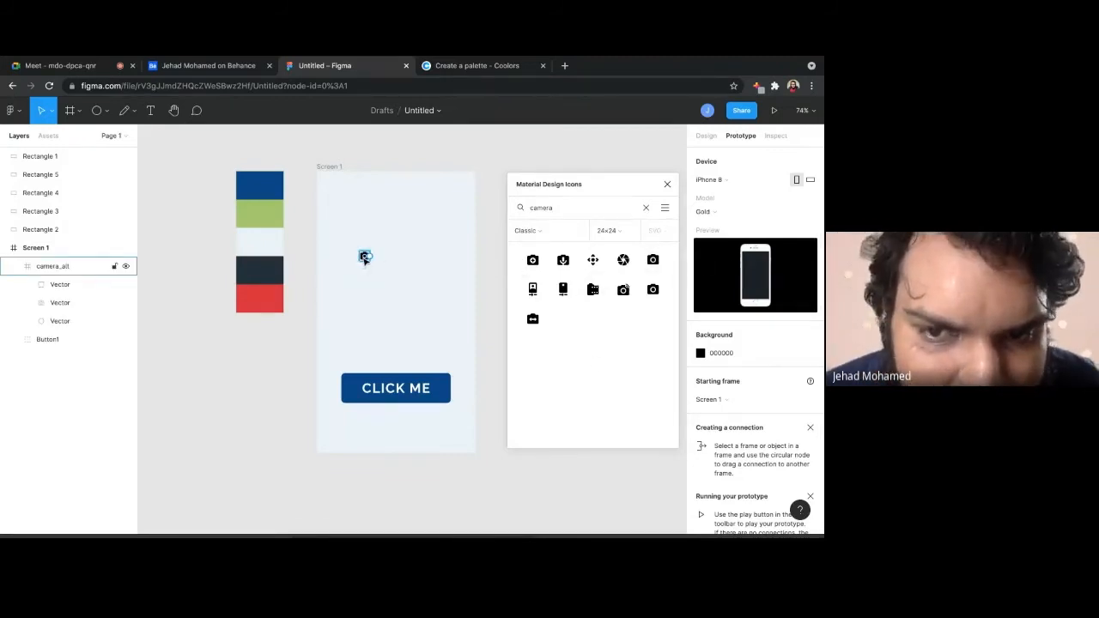
Search the plugin's icons for lock, place the closed lock icon beside the camera in Screen 1, and close the plugin
double_click(568, 209)
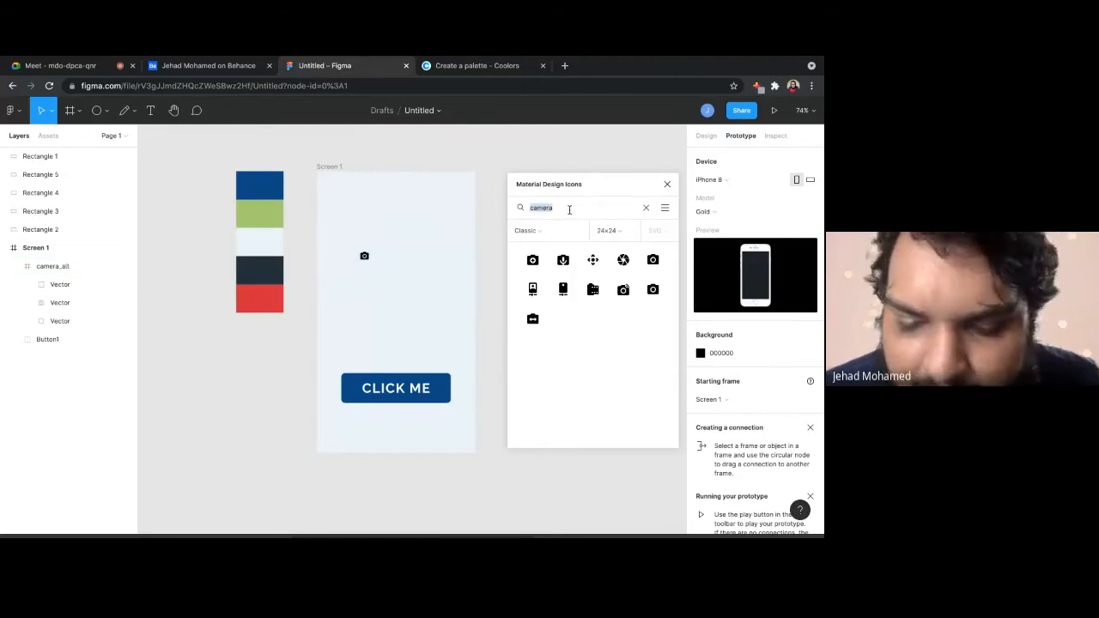
text(i)
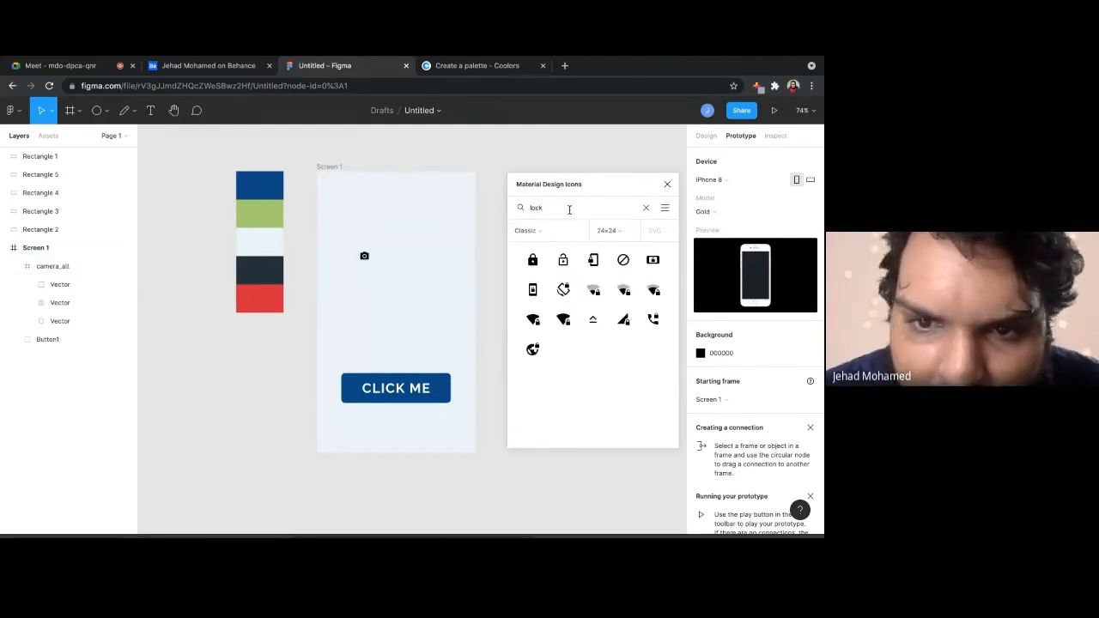
drag(533, 262, 398, 271)
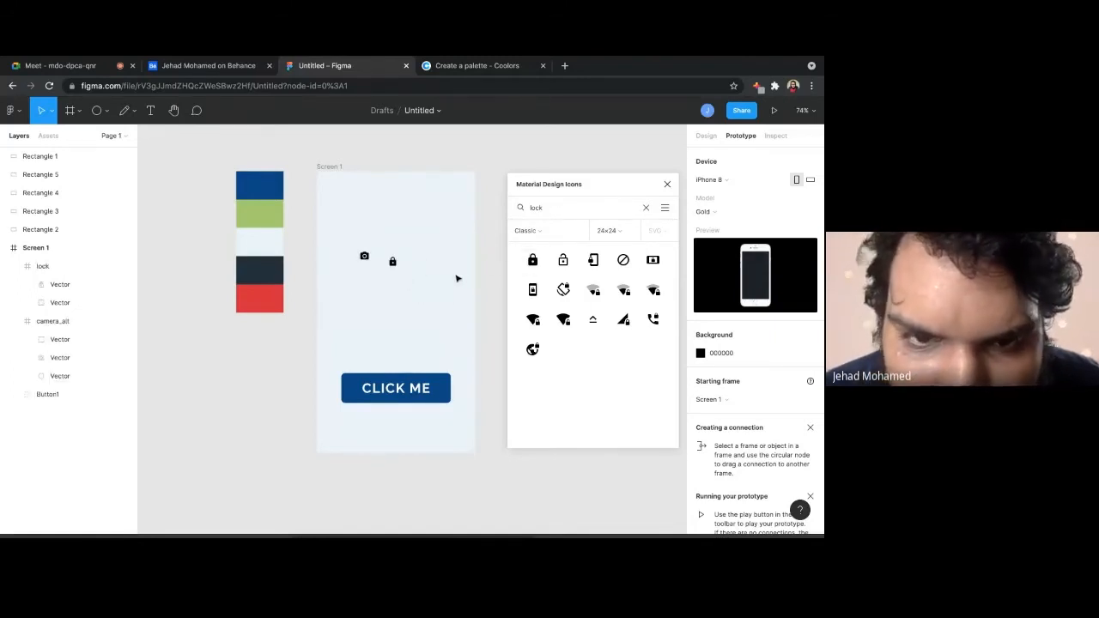
click(667, 183)
Select the camera and lock icons together and scale them up proportionally to about 57 × 57
scroll(325, 312, down, 6)
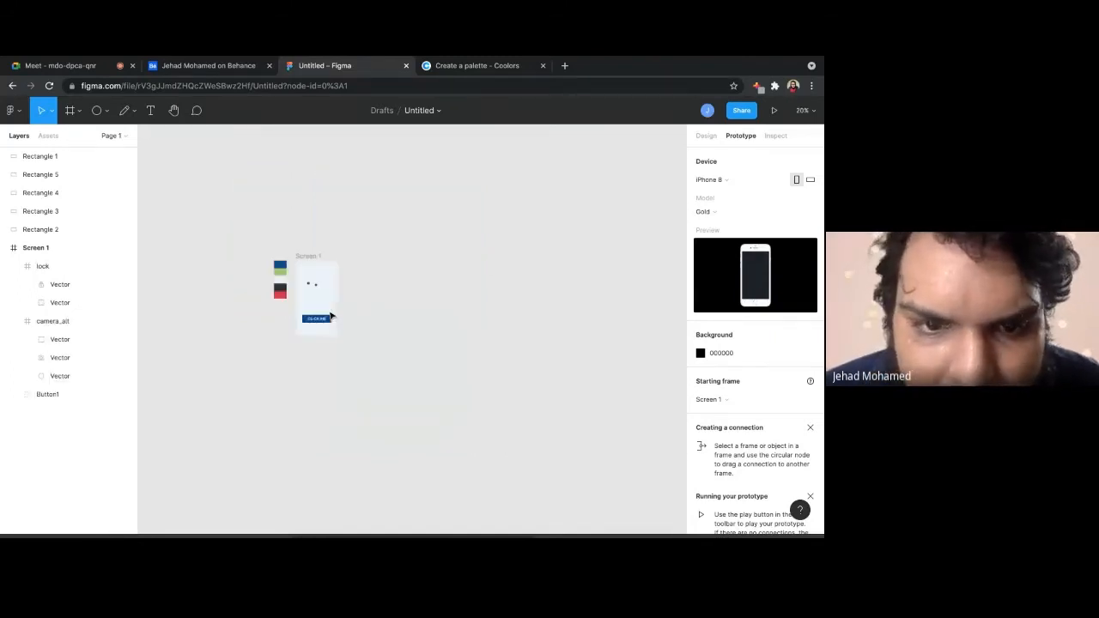
scroll(476, 410, up, 5)
scroll(495, 419, down, 6)
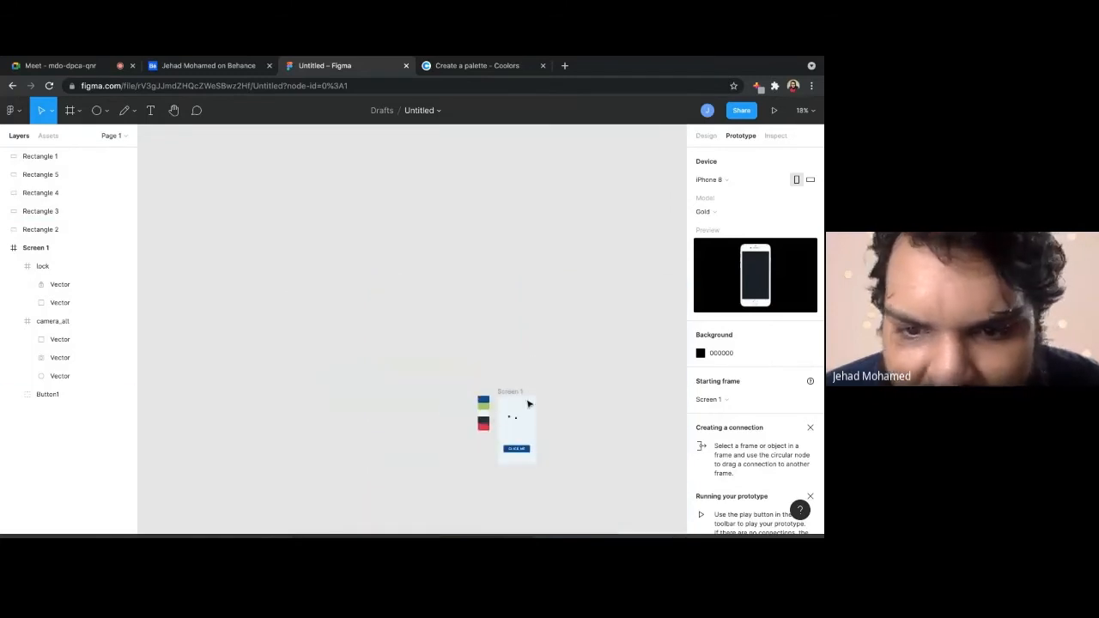
scroll(495, 393, down, 2)
scroll(498, 378, up, 5)
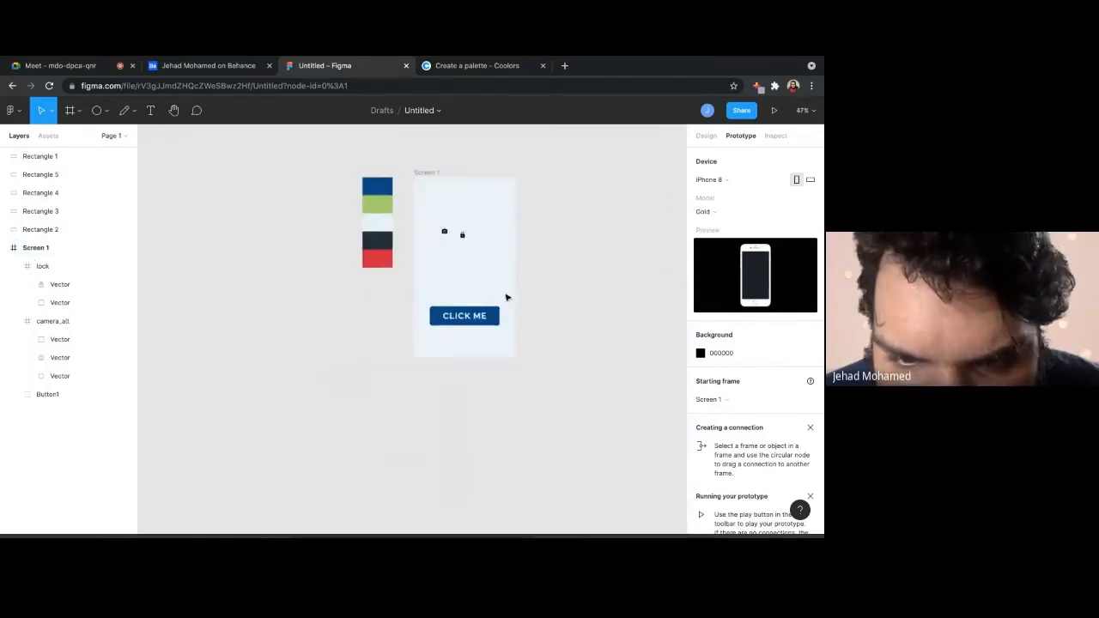
scroll(505, 297, up, 5)
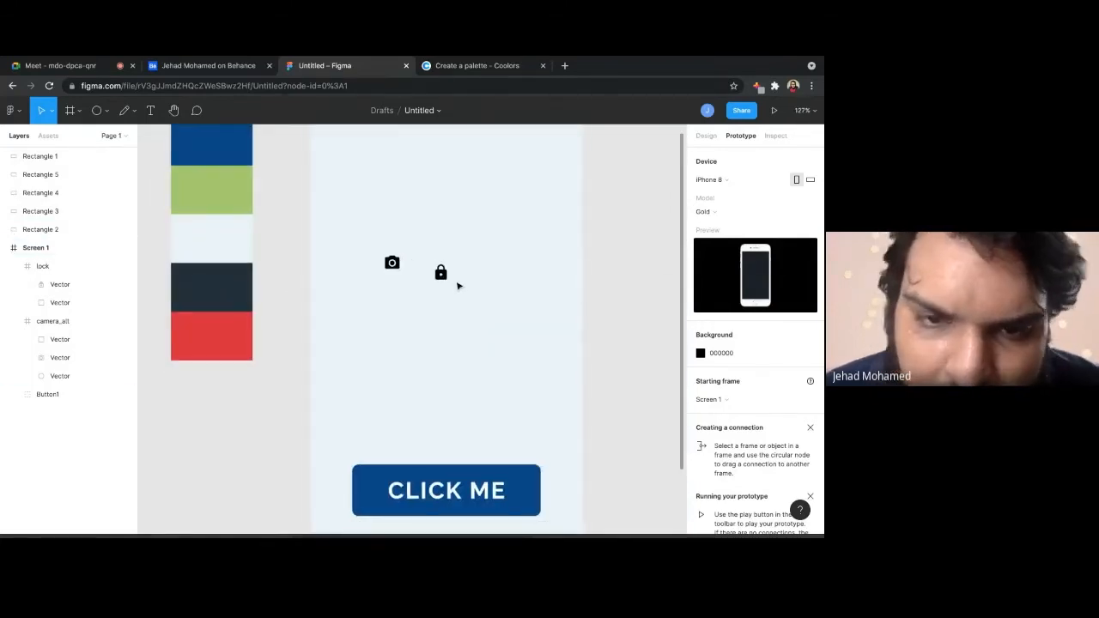
drag(458, 286, 368, 221)
drag(451, 280, 459, 318)
click(483, 360)
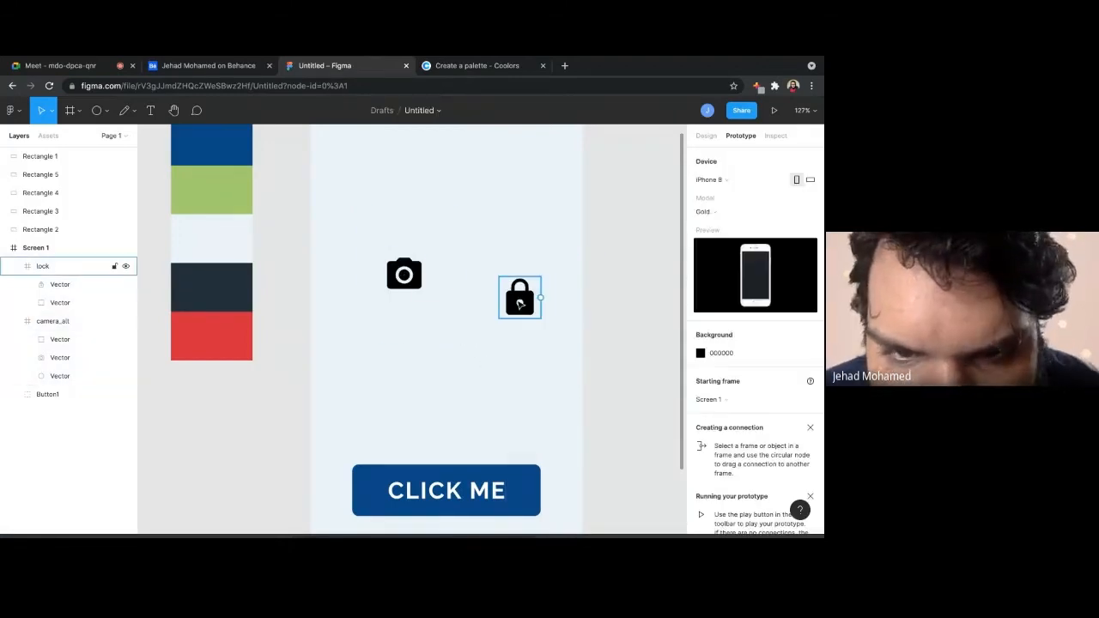
Reposition the lock icon slightly lower than the camera icon, leaving a clear gap between the two
drag(519, 303, 462, 297)
double_click(462, 296)
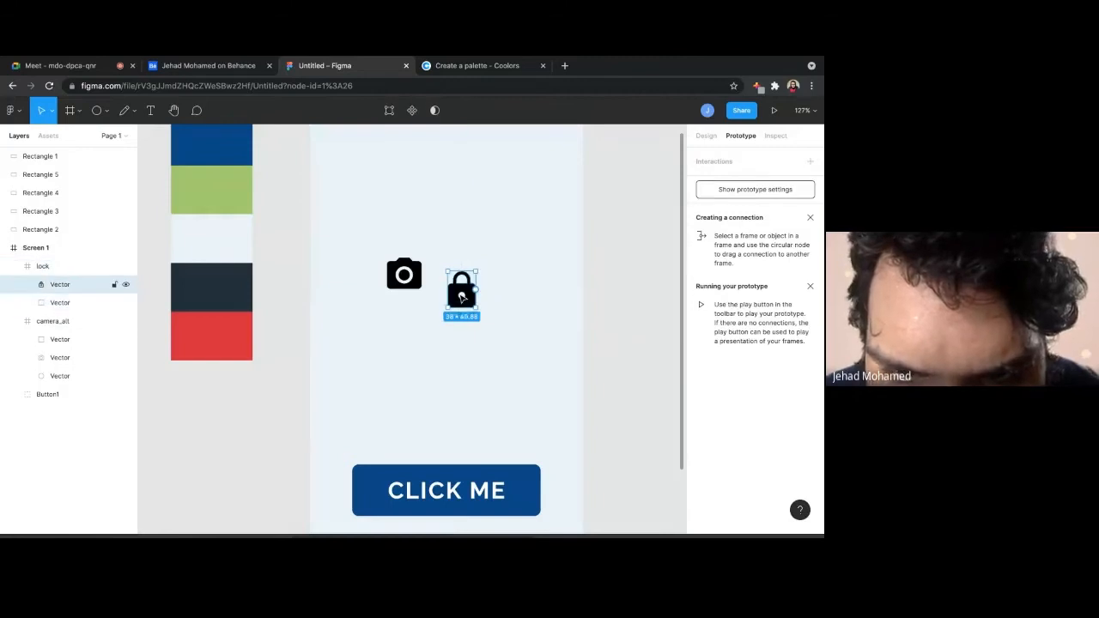
double_click(460, 296)
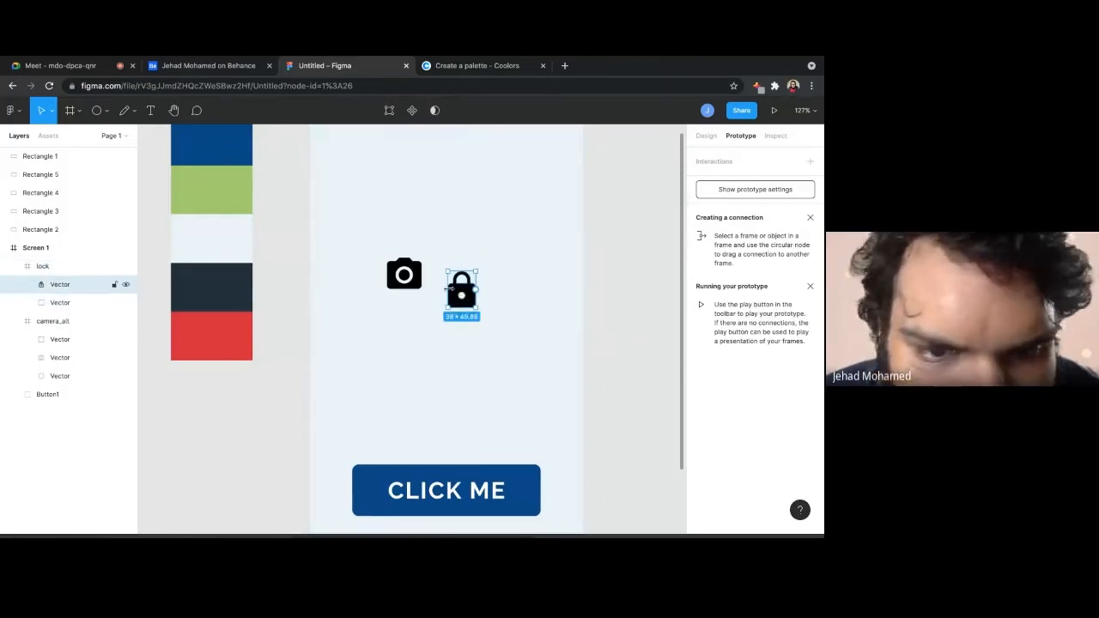
key(Escape)
click(443, 335)
click(461, 292)
drag(461, 292, 478, 307)
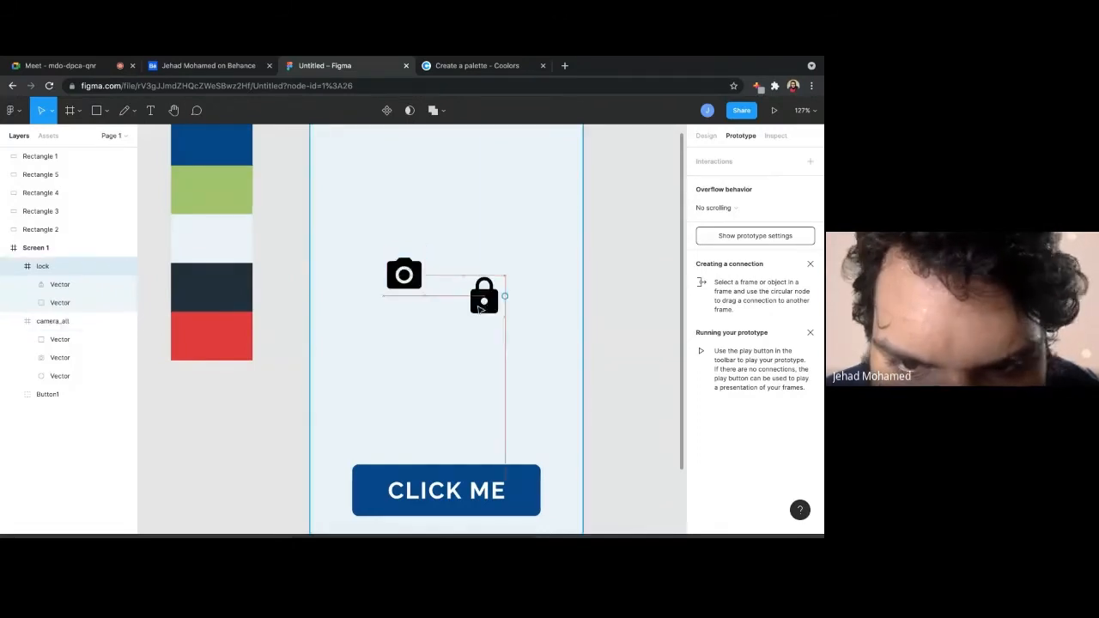
click(472, 355)
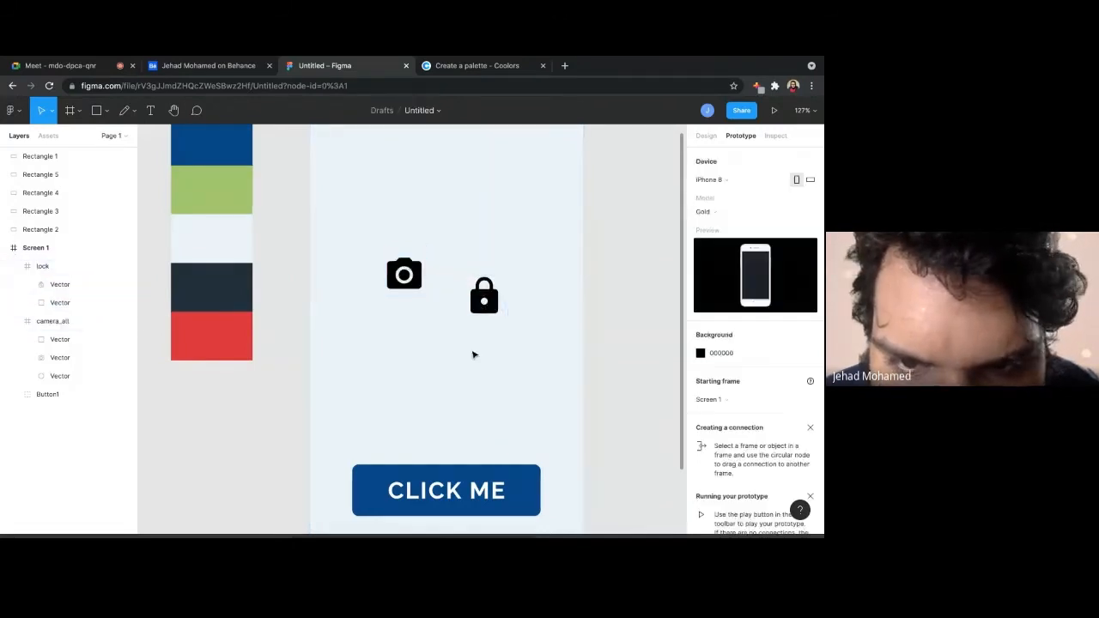
Examine the lock's vector path up close in vector editing, leaving its shape as it was
click(470, 293)
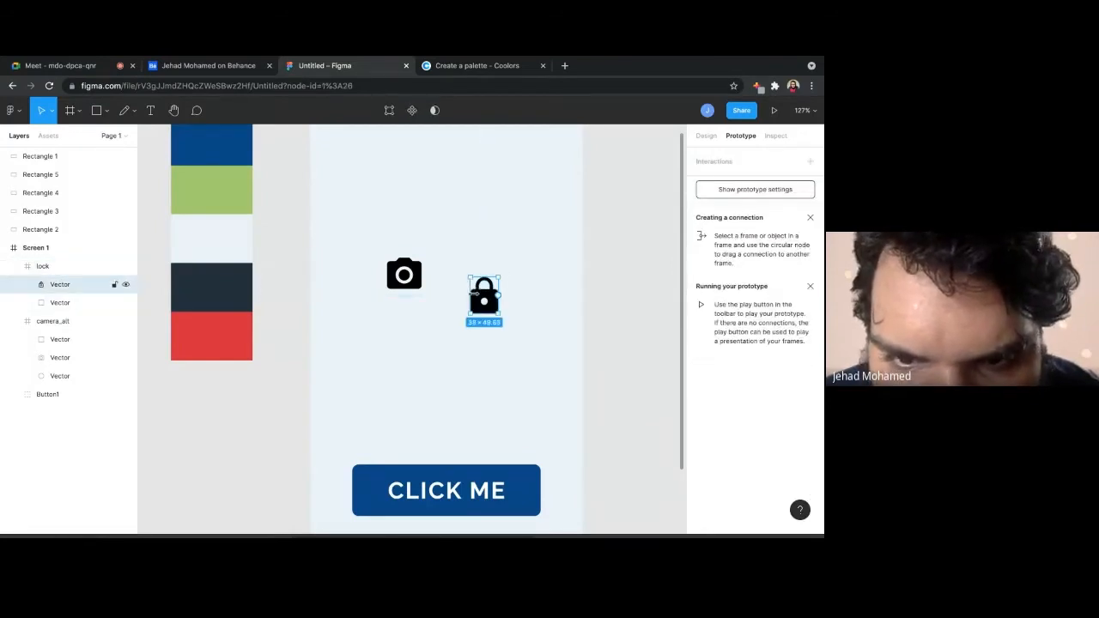
double_click(473, 293)
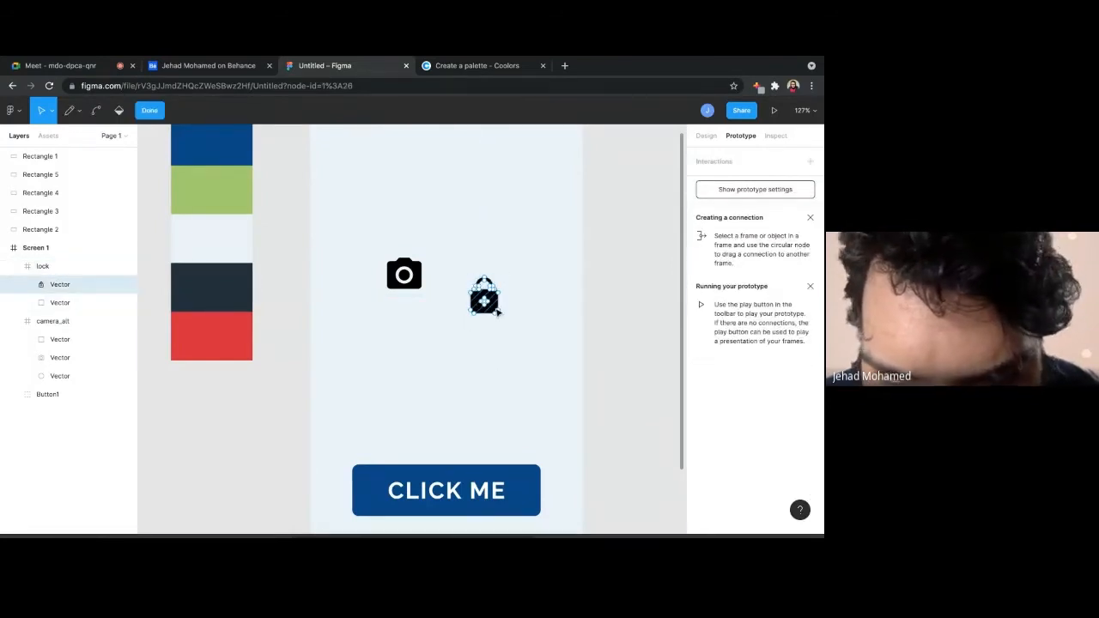
scroll(497, 312, up, 5)
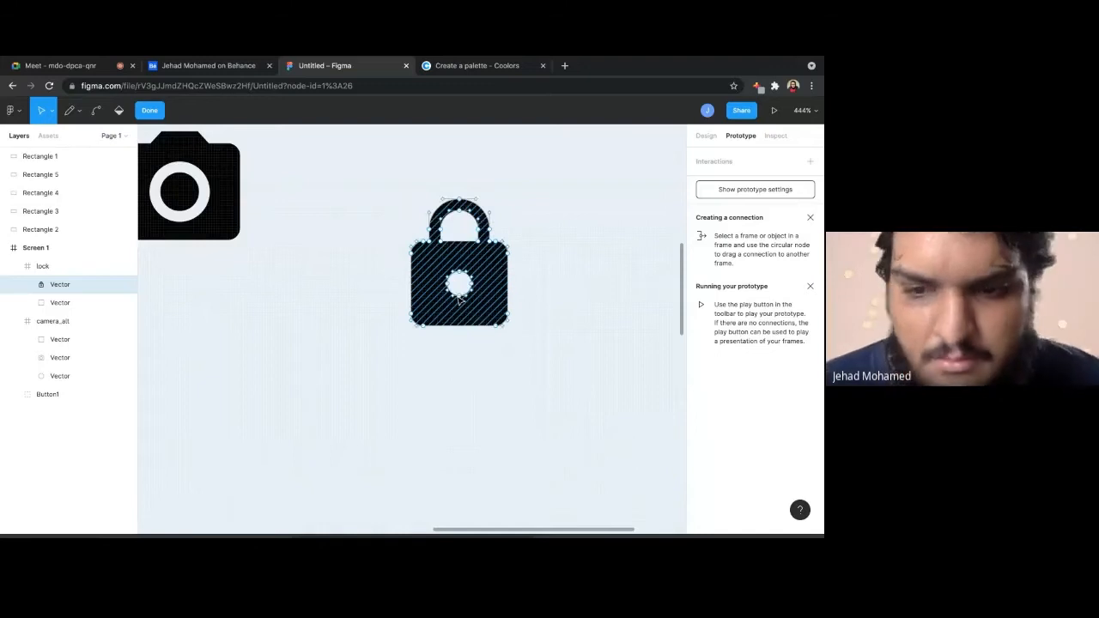
key(Delete)
key(ctrl+z)
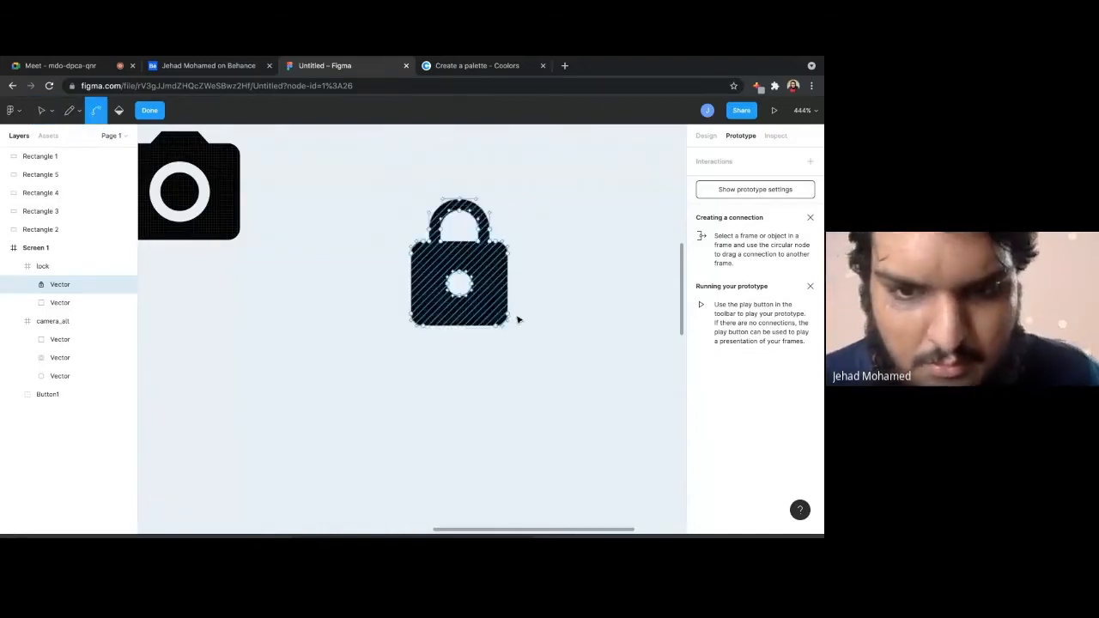
key(Escape)
Draw a rectangle about 129 × 65 over the body of the lock icon in Screen 1
scroll(498, 339, down, 5)
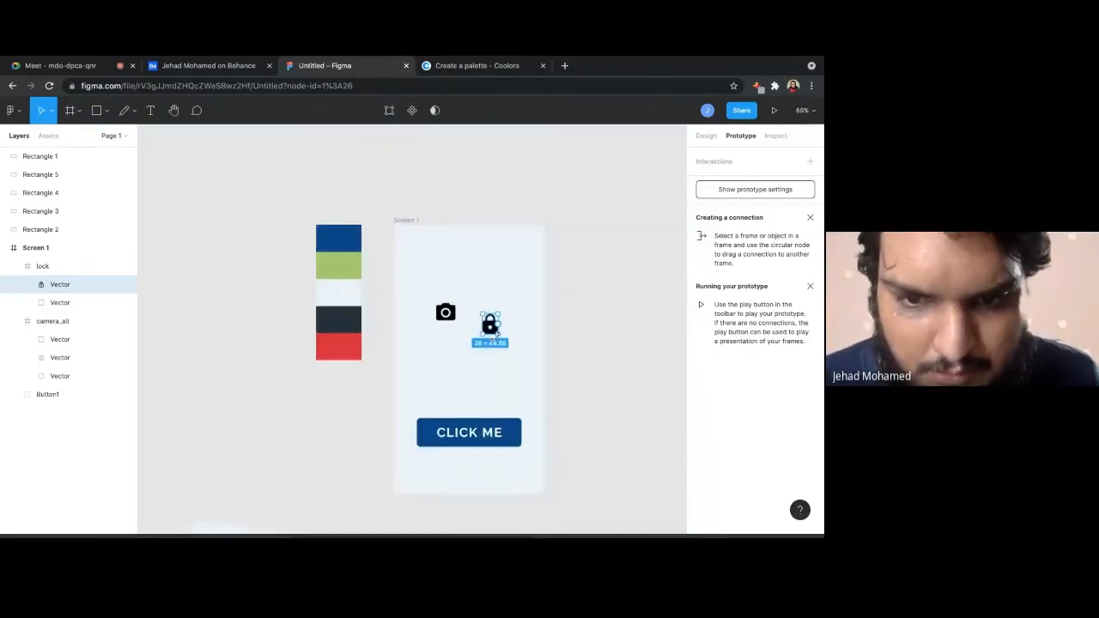
scroll(496, 335, up, 5)
scroll(490, 329, down, 3)
click(410, 370)
key(r)
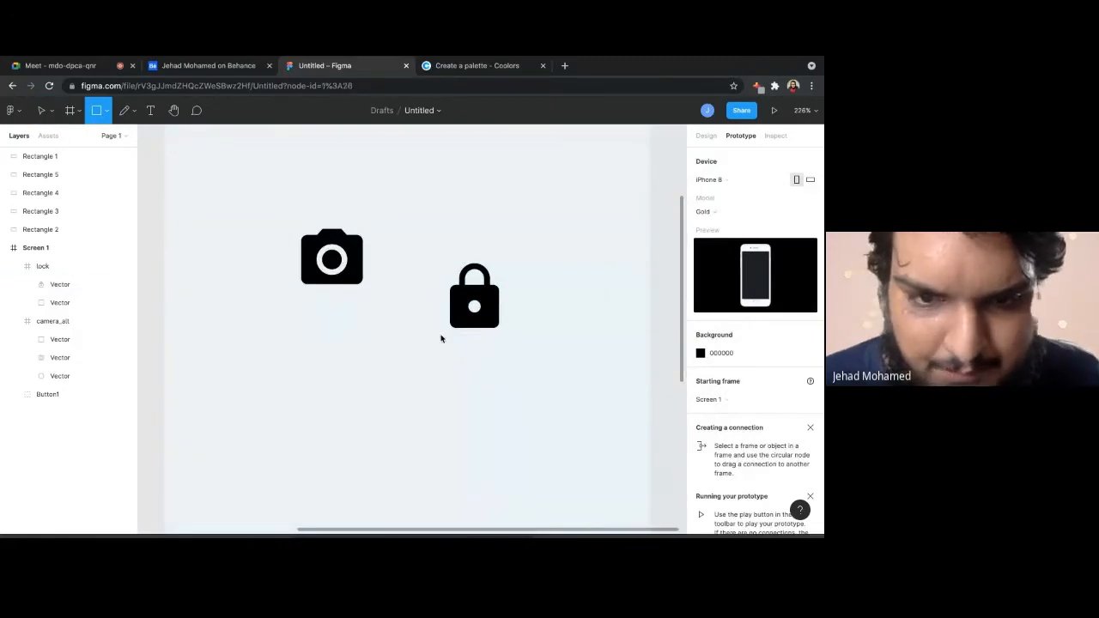
mouse_move(411, 281)
mouse_down()
mouse_move(480, 353)
mouse_move(579, 365)
mouse_up()
drag(490, 298, 489, 303)
drag(488, 303, 489, 299)
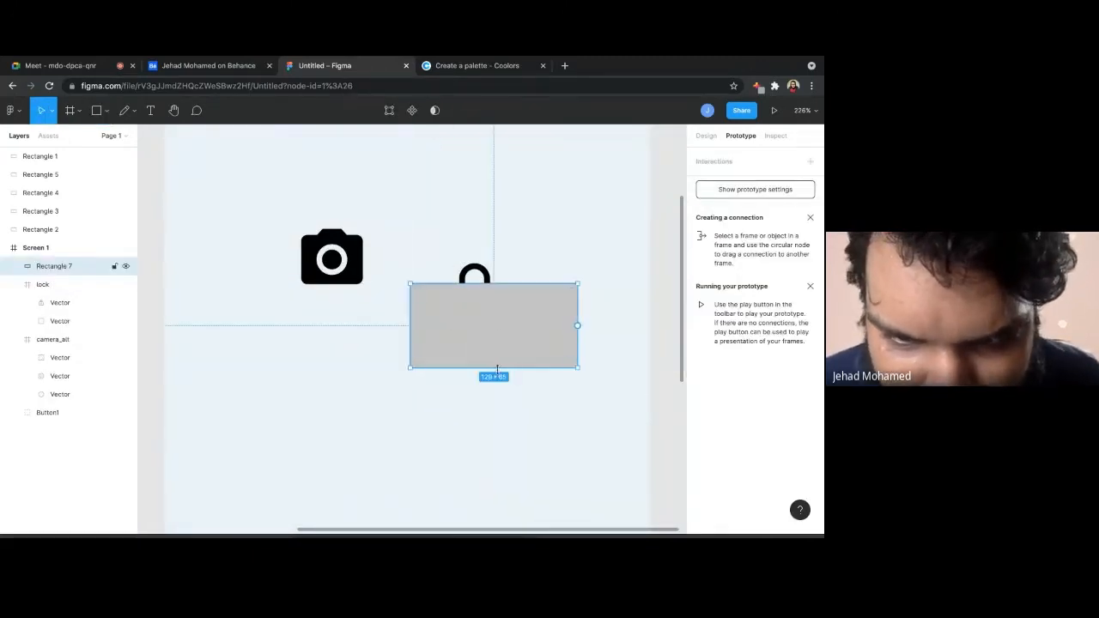
Resize the gray rectangle to 57 × 39 so it covers just the lock's body
drag(496, 368, 498, 333)
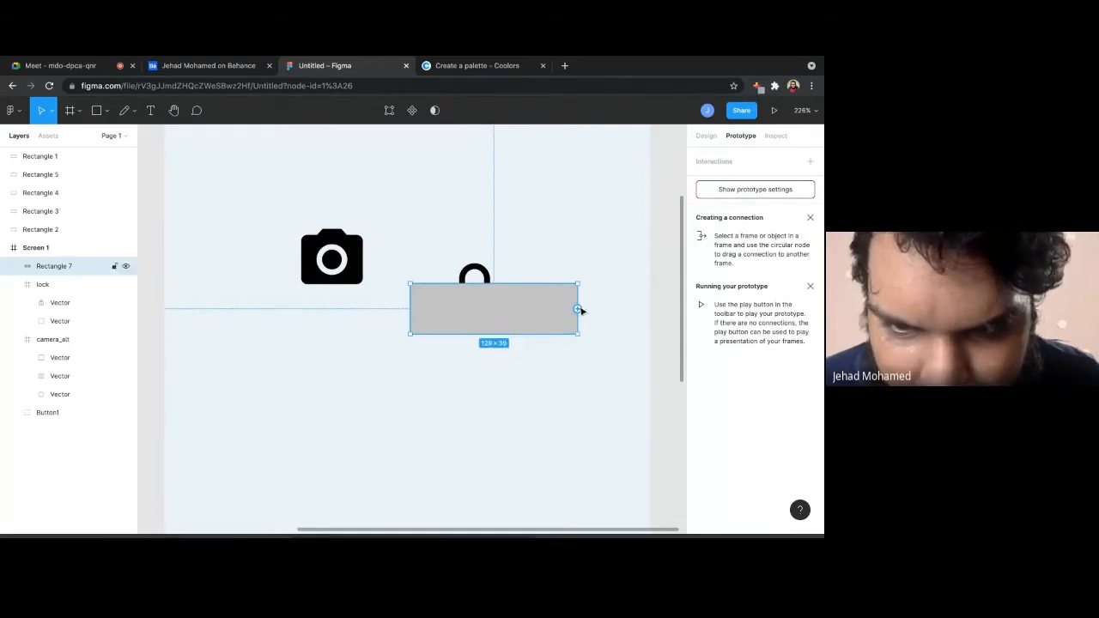
click(702, 137)
drag(575, 310, 511, 295)
drag(416, 307, 442, 306)
Ungroup the lock icon's frame so its vectors sit directly inside Screen 1
click(471, 269)
right_click(471, 269)
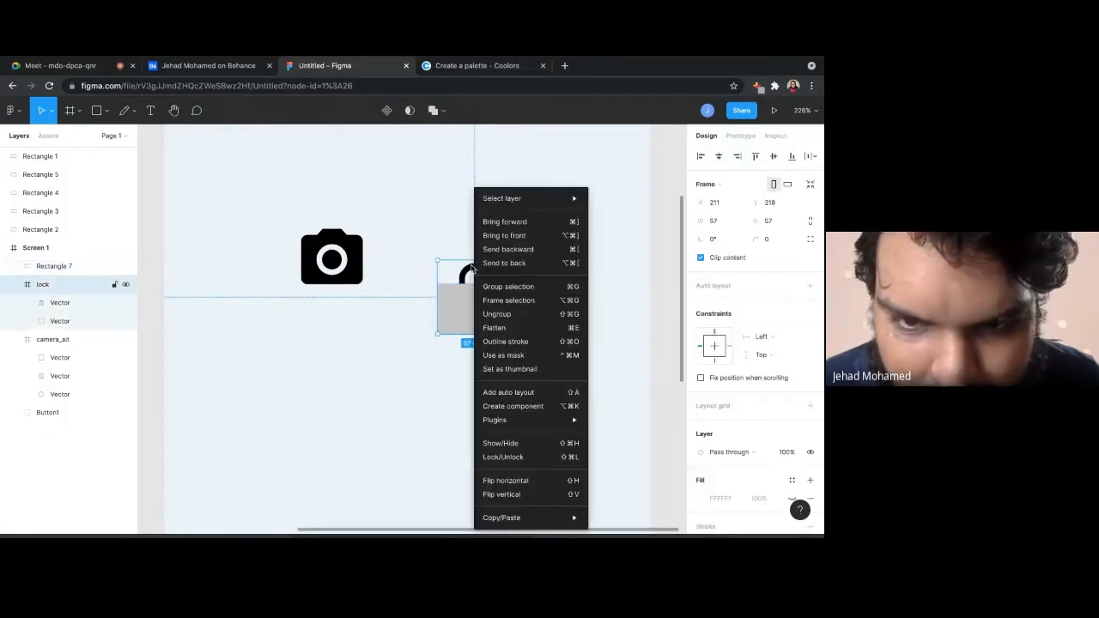
click(497, 315)
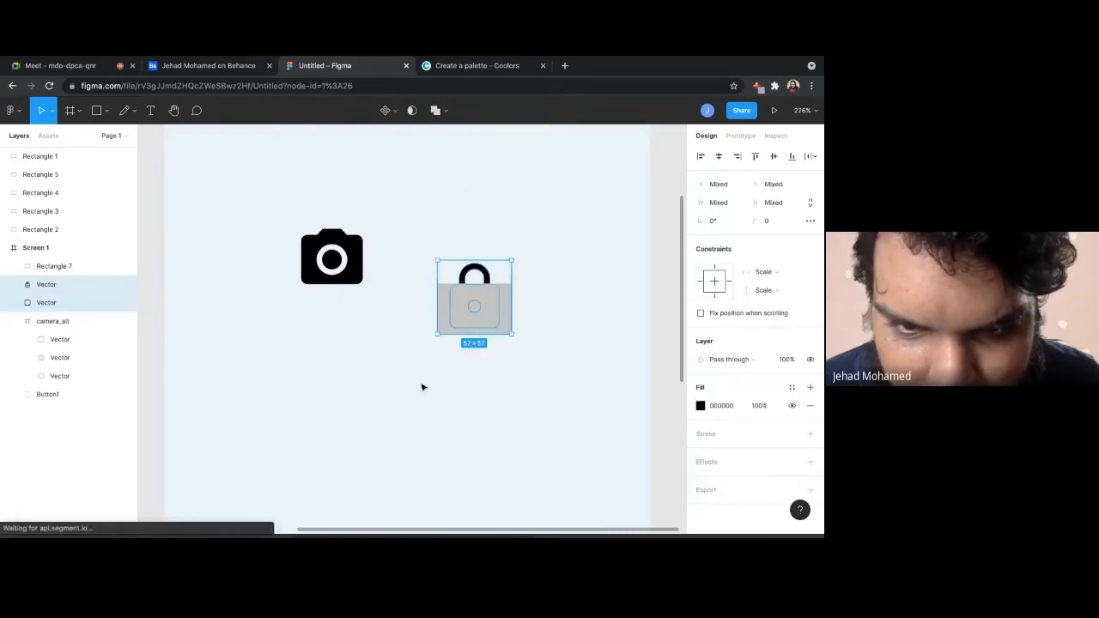
Identify the ungrouped lock's layers and delete the unfilled 57 × 57 bounding vector
drag(561, 371, 495, 328)
click(501, 304)
click(455, 251)
drag(555, 355, 449, 249)
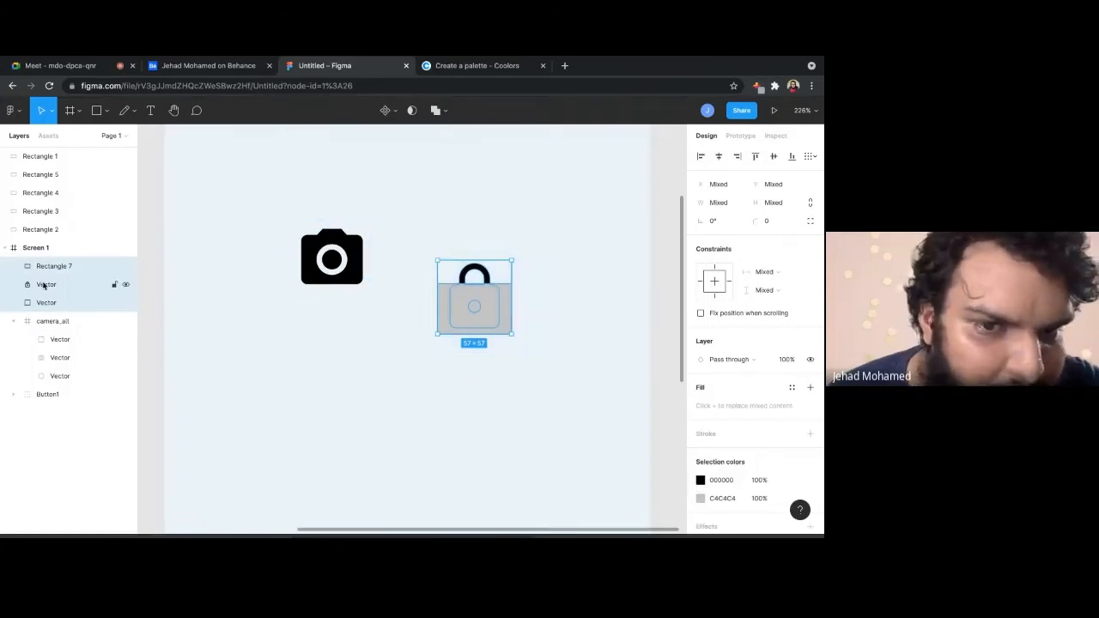
click(81, 265)
click(481, 392)
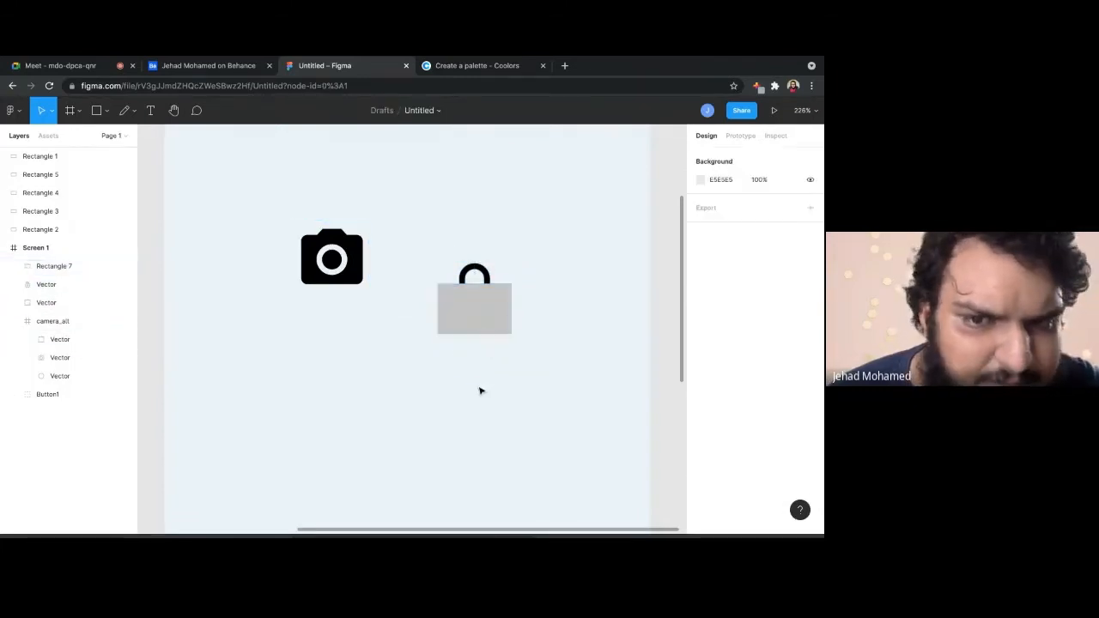
click(52, 284)
click(60, 303)
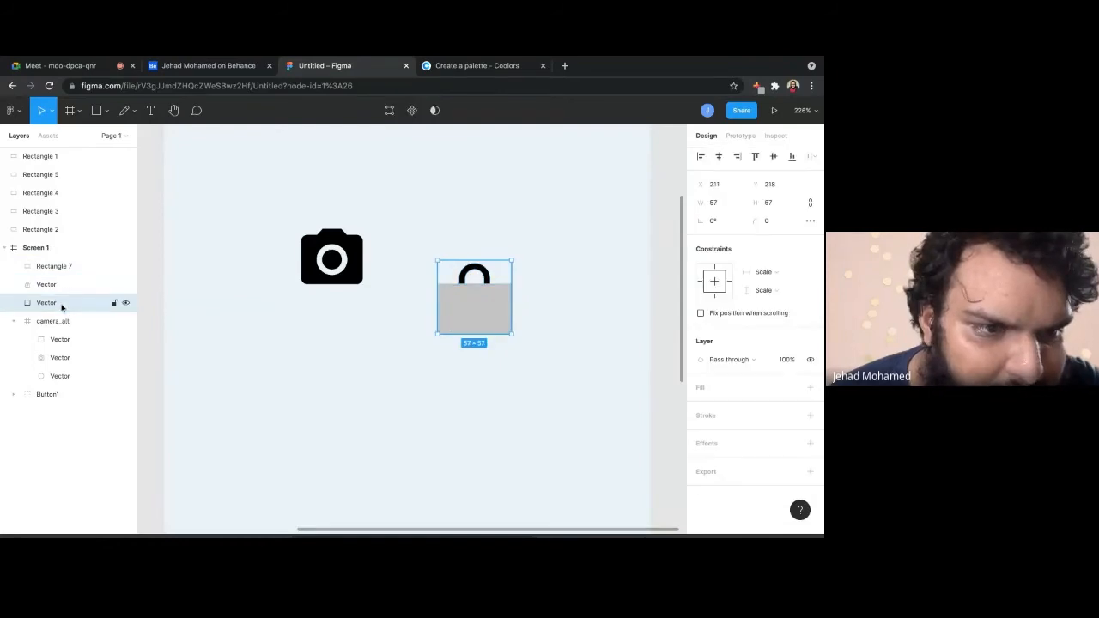
key(Escape)
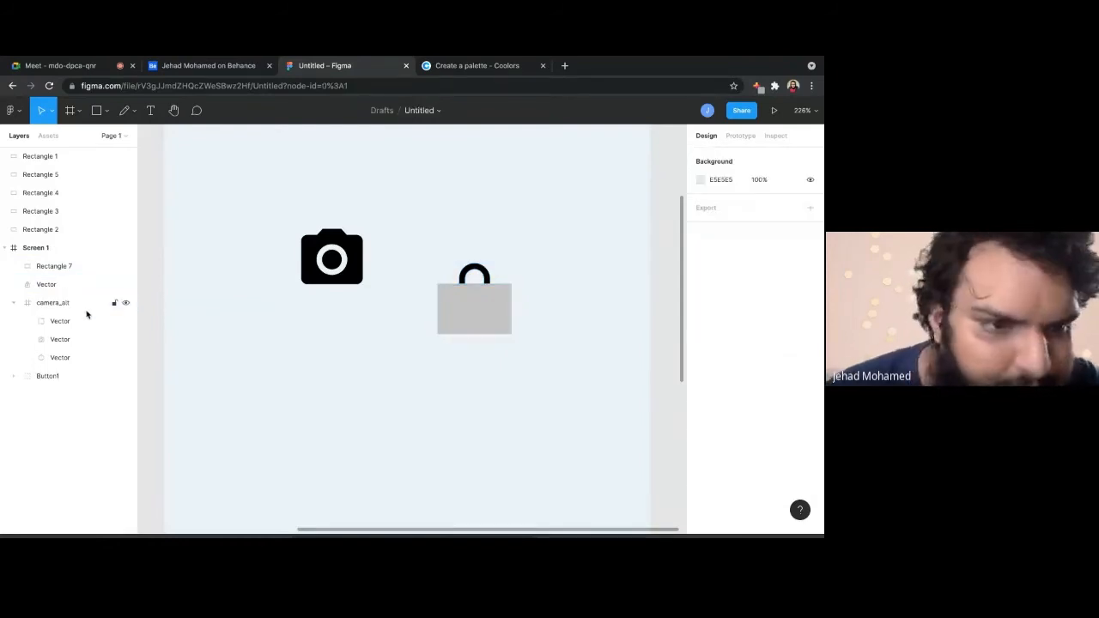
Try combining the gray rectangle and the lock vector with Union selection, and undo the combination
drag(515, 368, 498, 322)
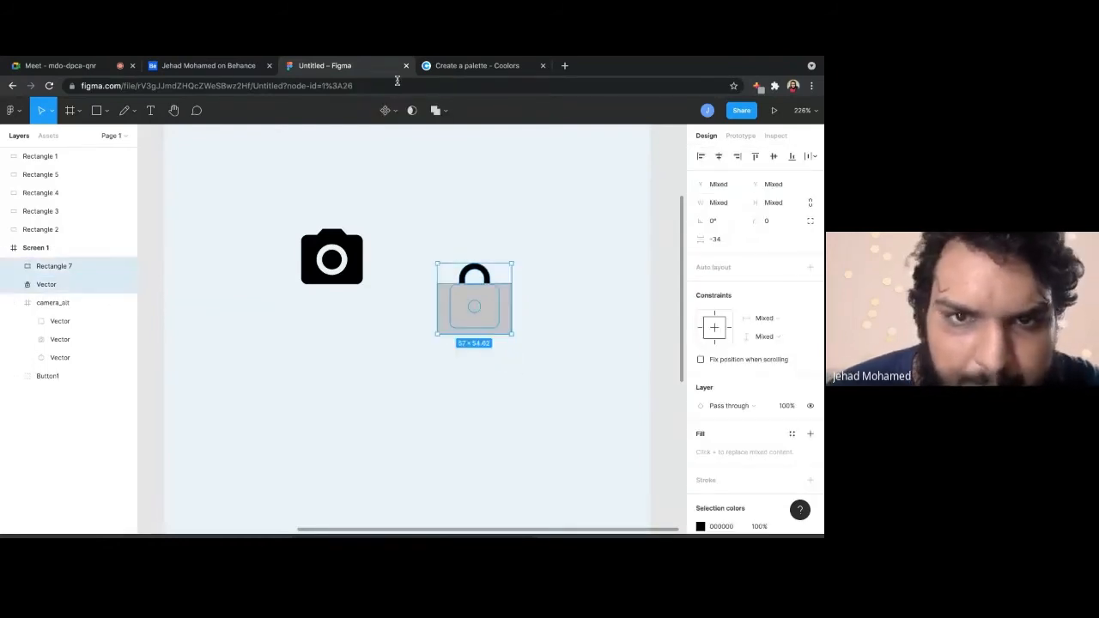
click(438, 110)
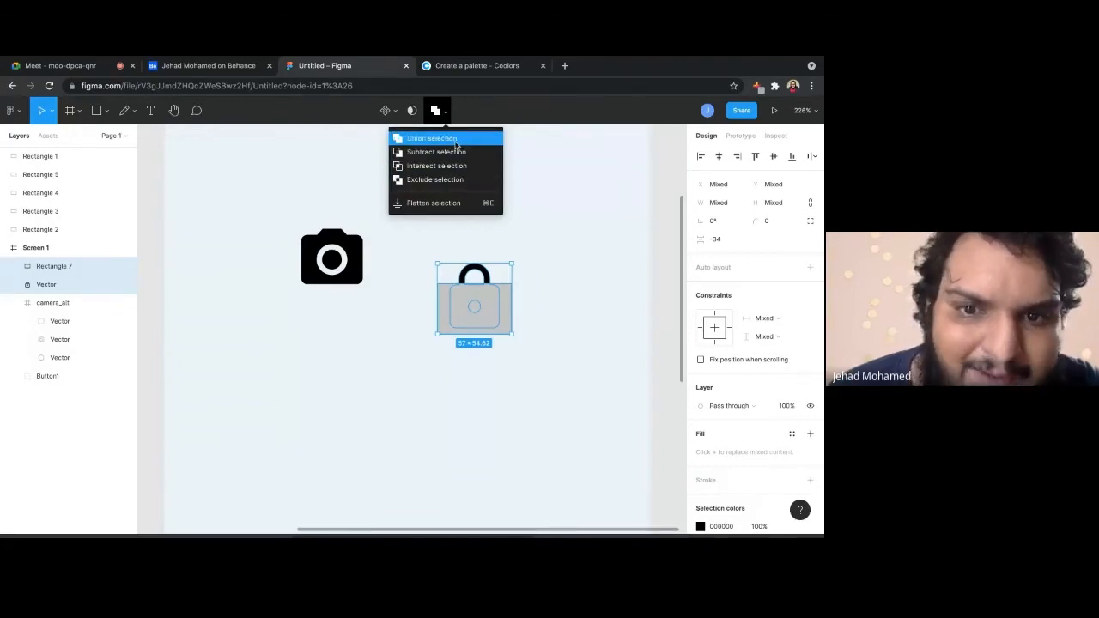
click(456, 138)
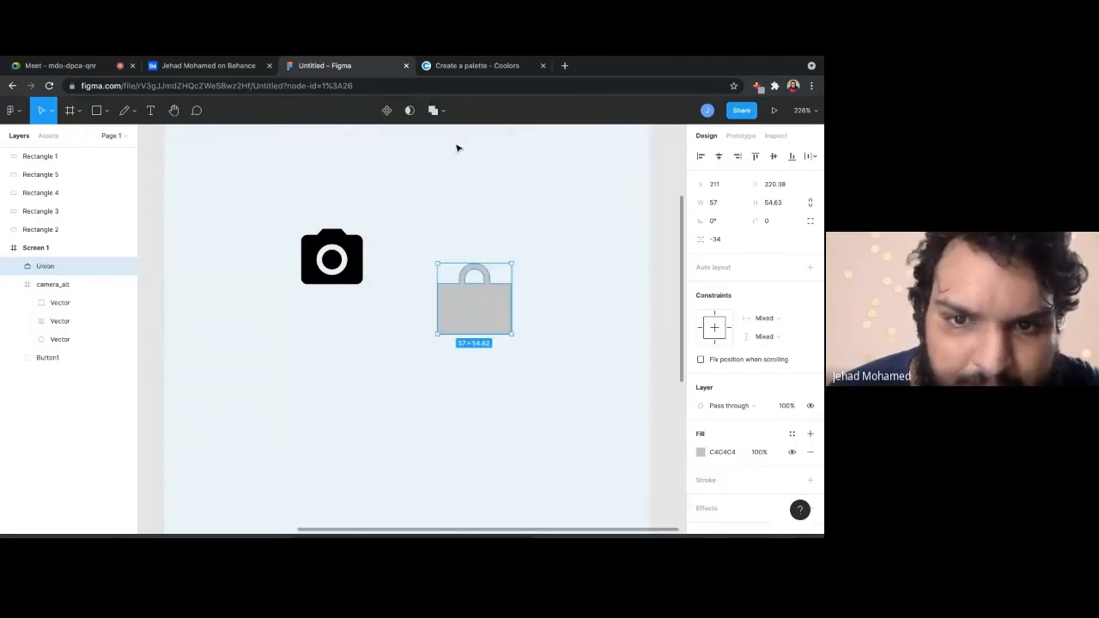
click(517, 353)
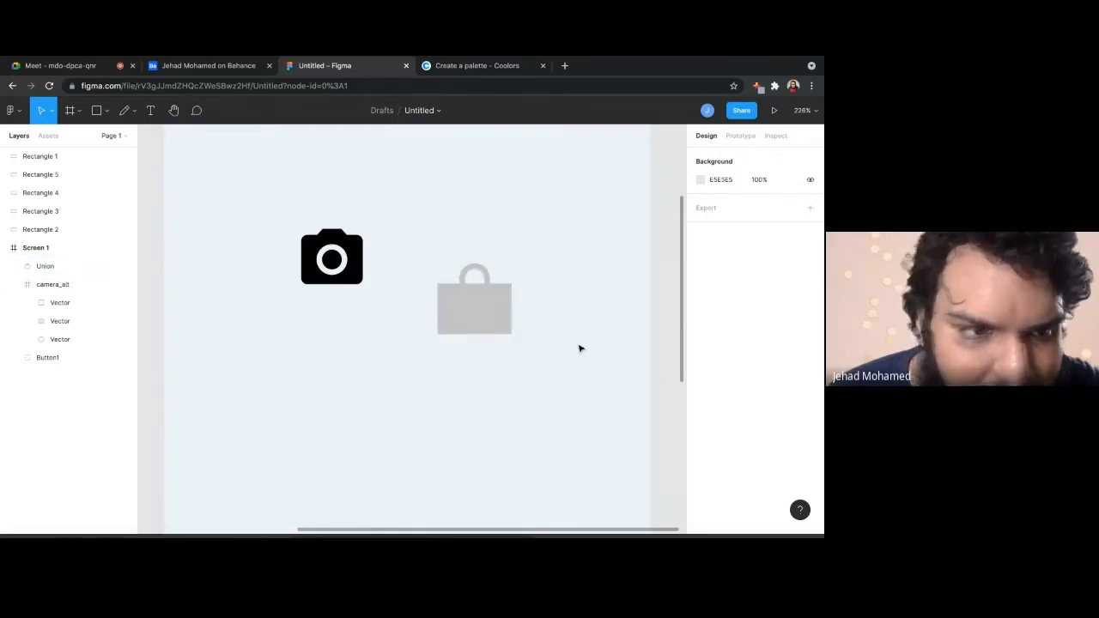
key(super+z)
key(super+z)
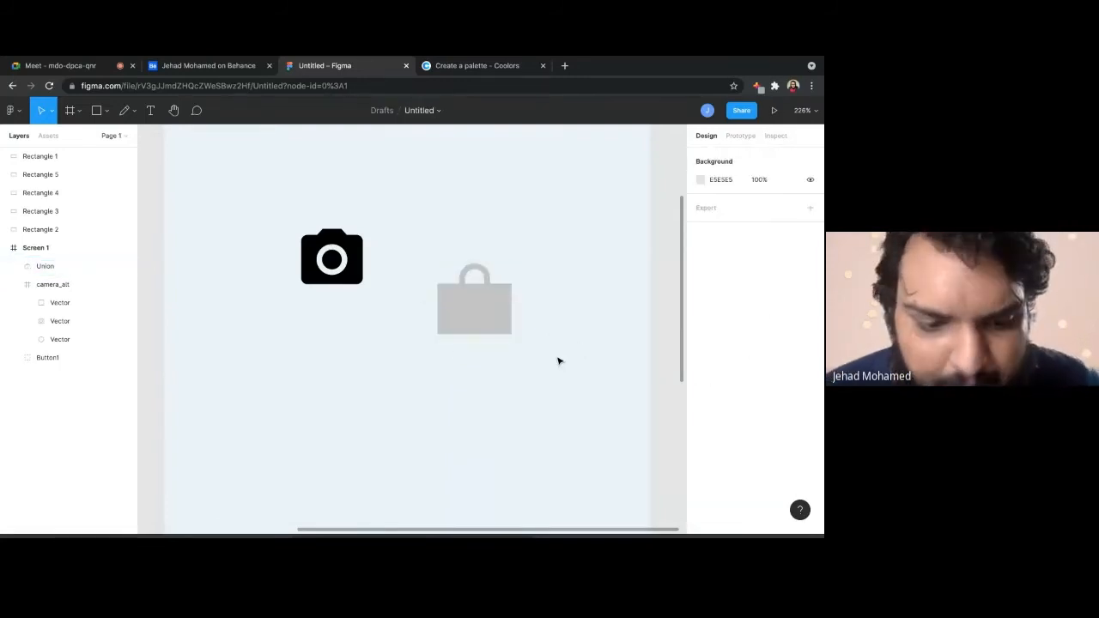
key(super+z)
key(super+z)
Combine the gray rectangle and the lock vector with a union once more, and revert it
click(542, 353)
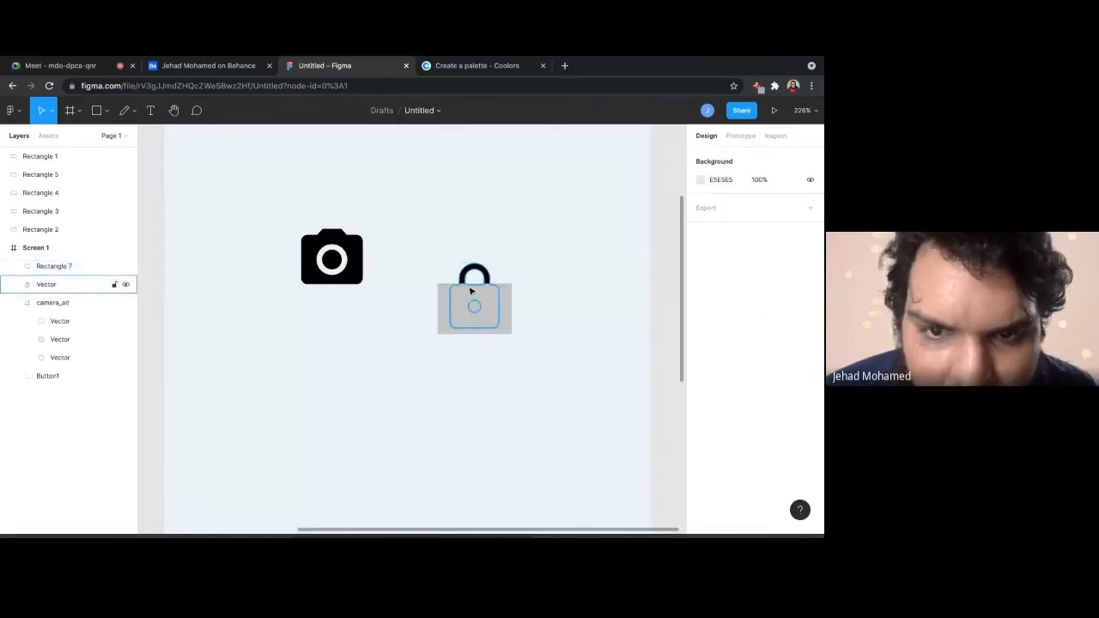
mouse_move(469, 291)
mouse_down()
mouse_move(537, 334)
mouse_move(456, 290)
mouse_move(469, 291)
mouse_up()
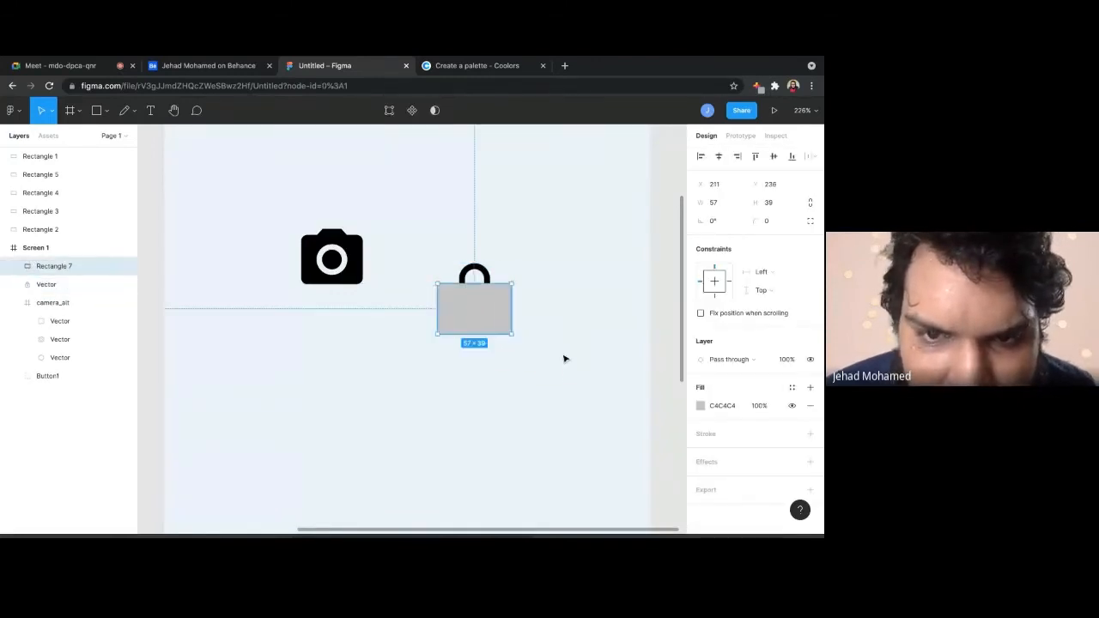
drag(593, 367, 431, 251)
click(433, 111)
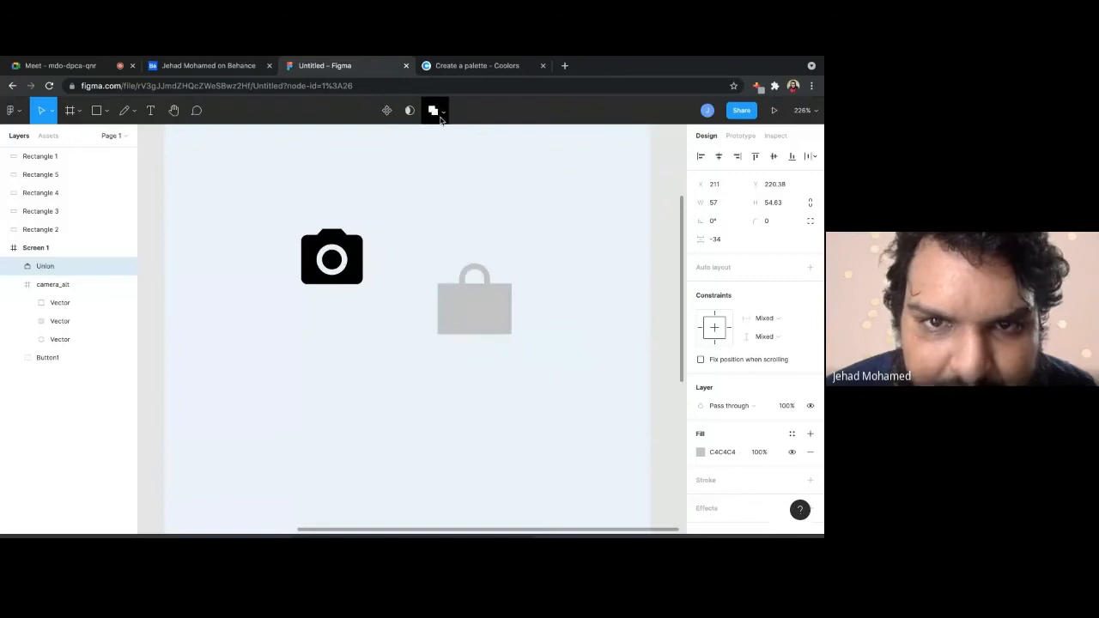
key(super+z)
Try Subtract selection to cut the gray rectangle out of the lock vector, and undo the subtraction
click(443, 113)
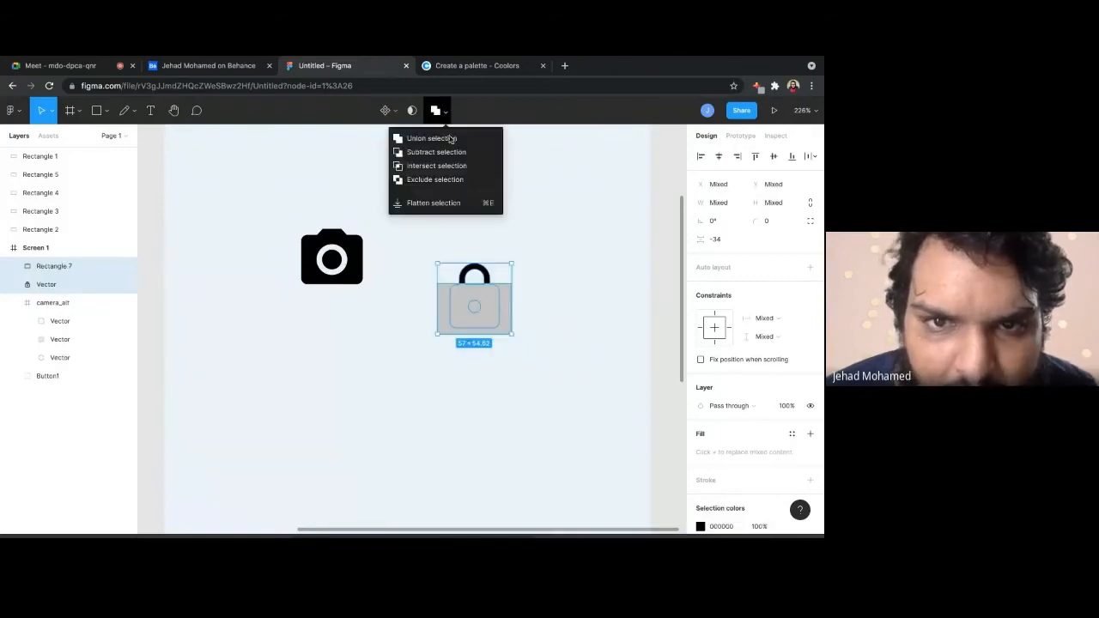
click(436, 152)
click(537, 304)
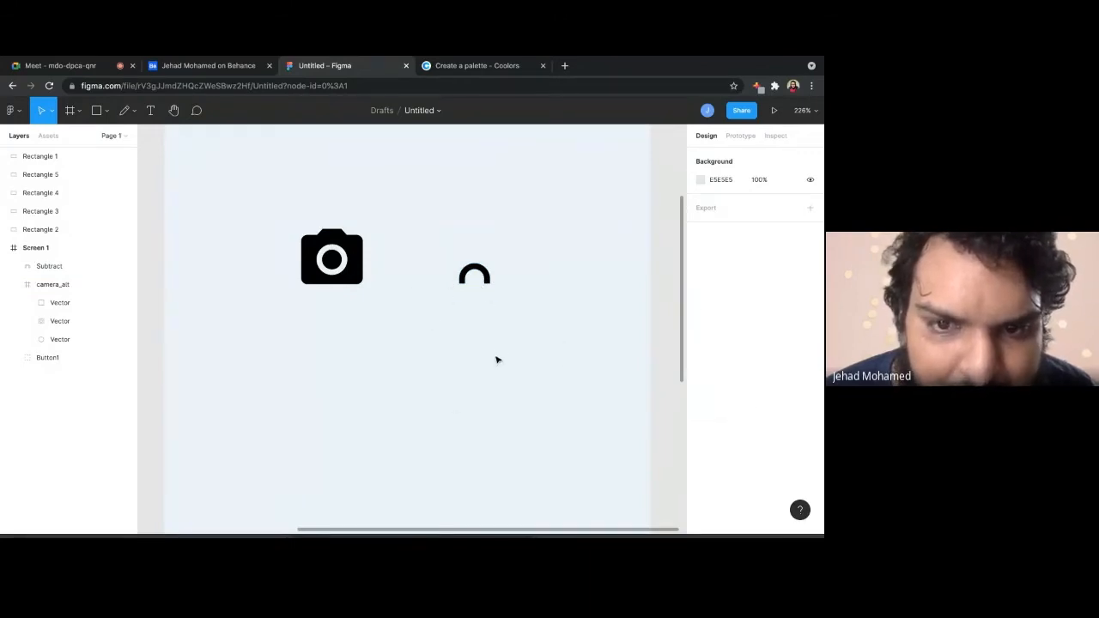
key(super+z)
key(super+z)
Try Intersect selection on the gray rectangle and the lock vector, and undo the intersection
click(545, 368)
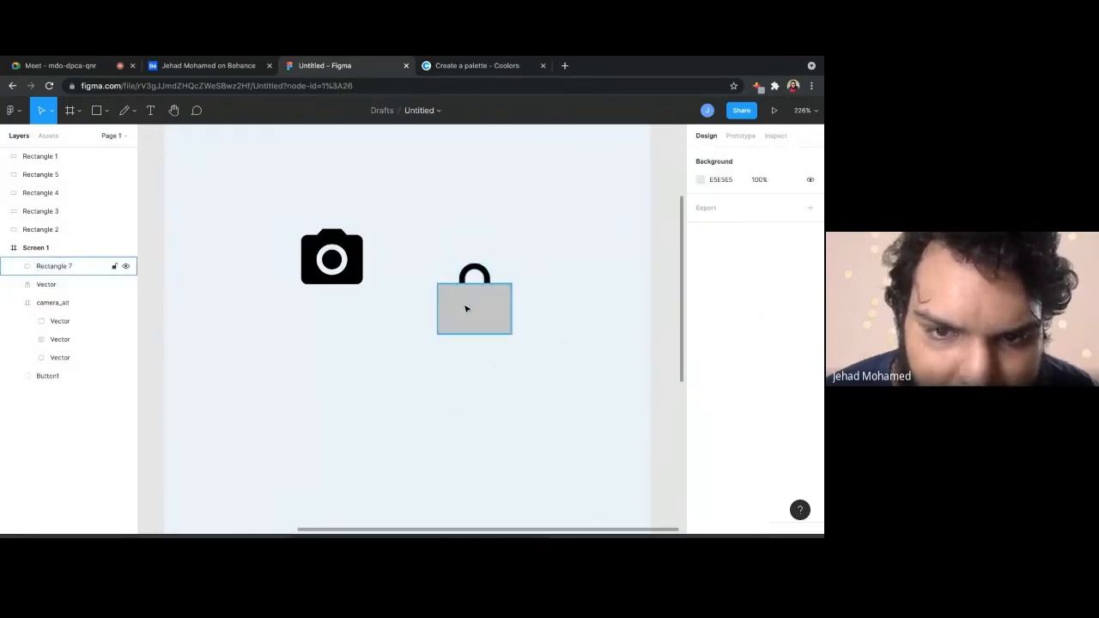
click(456, 305)
drag(456, 305, 465, 305)
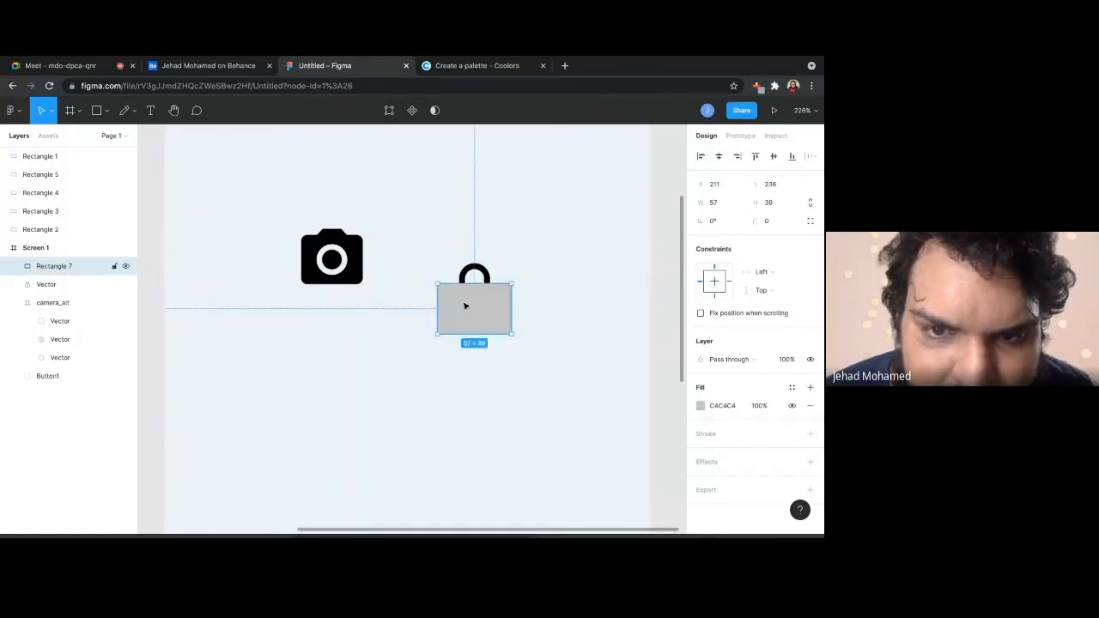
drag(562, 362, 475, 292)
click(438, 111)
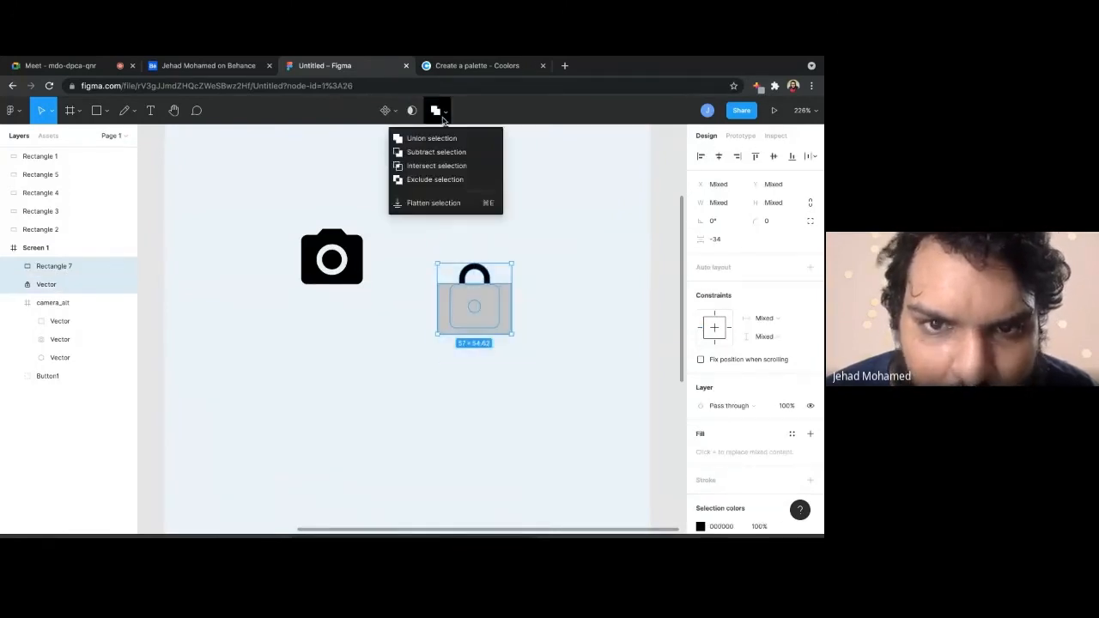
click(442, 167)
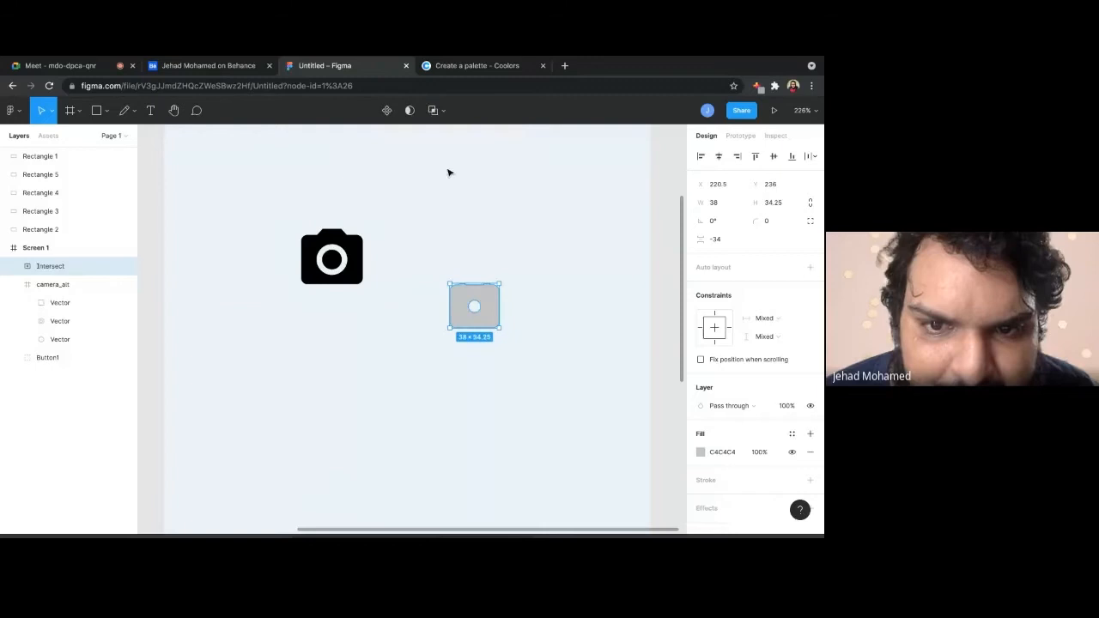
click(554, 358)
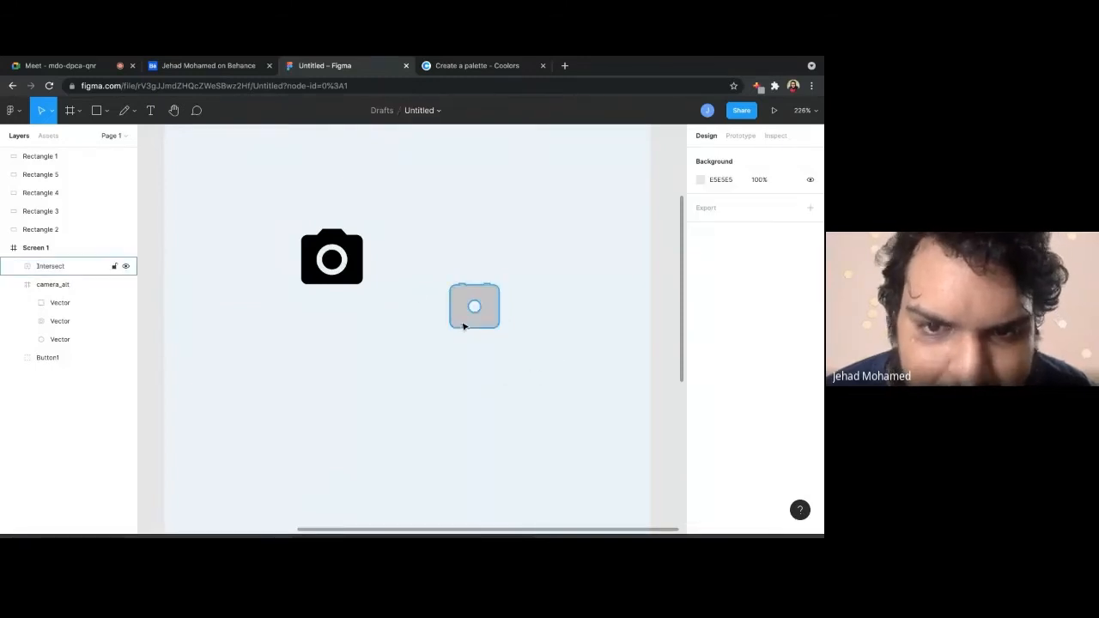
key(super+z)
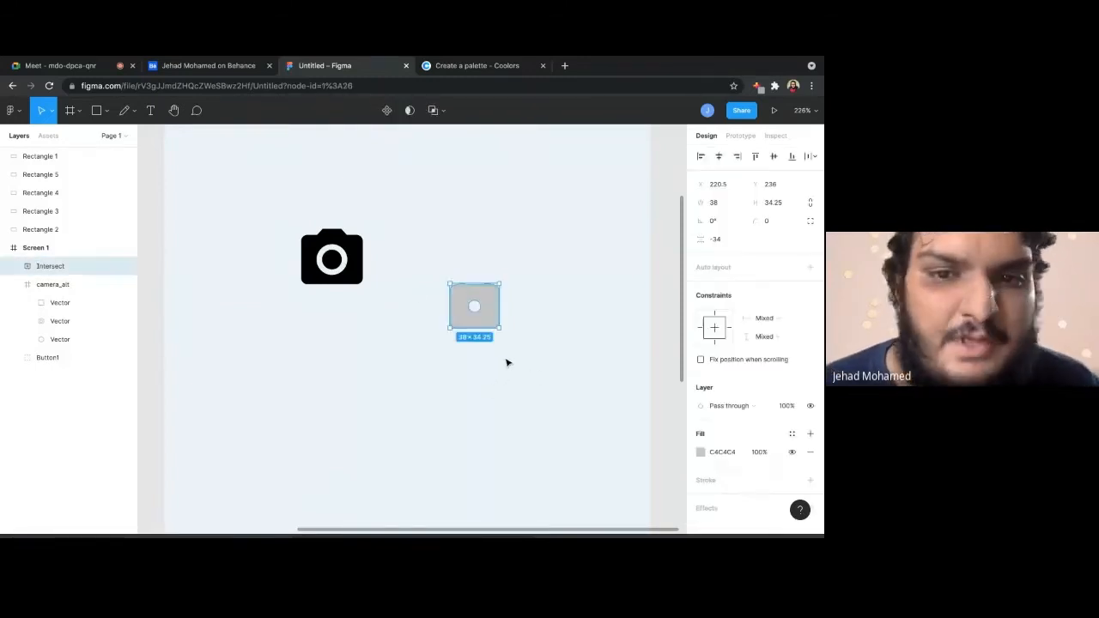
key(super+z)
key(super+z)
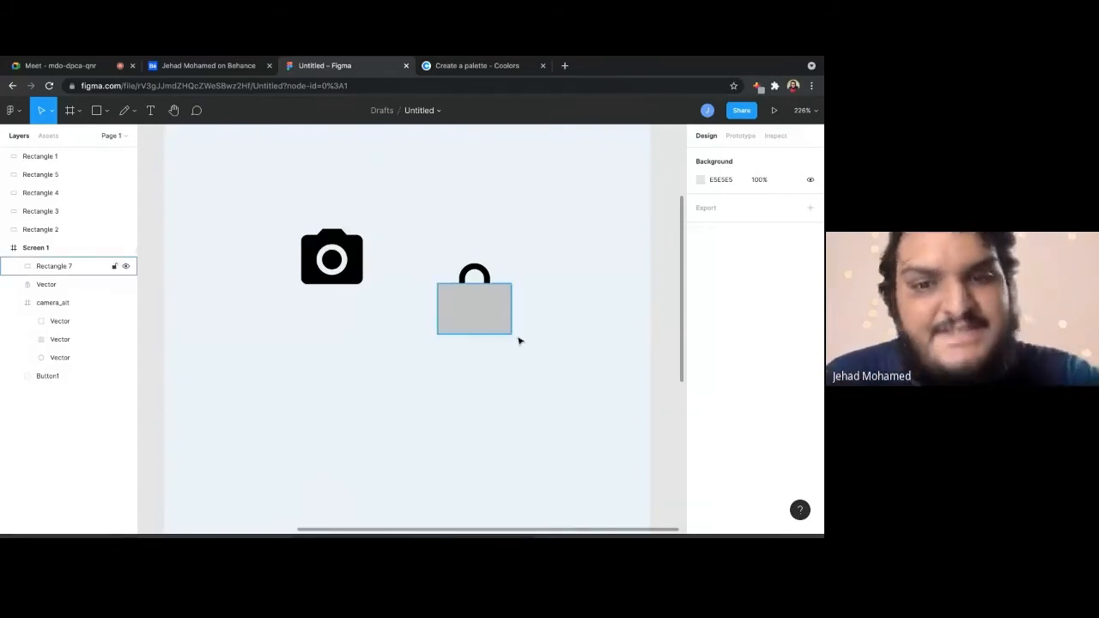
Try Exclude selection on the gray rectangle and the lock vector, and undo the exclusion
drag(545, 360, 436, 261)
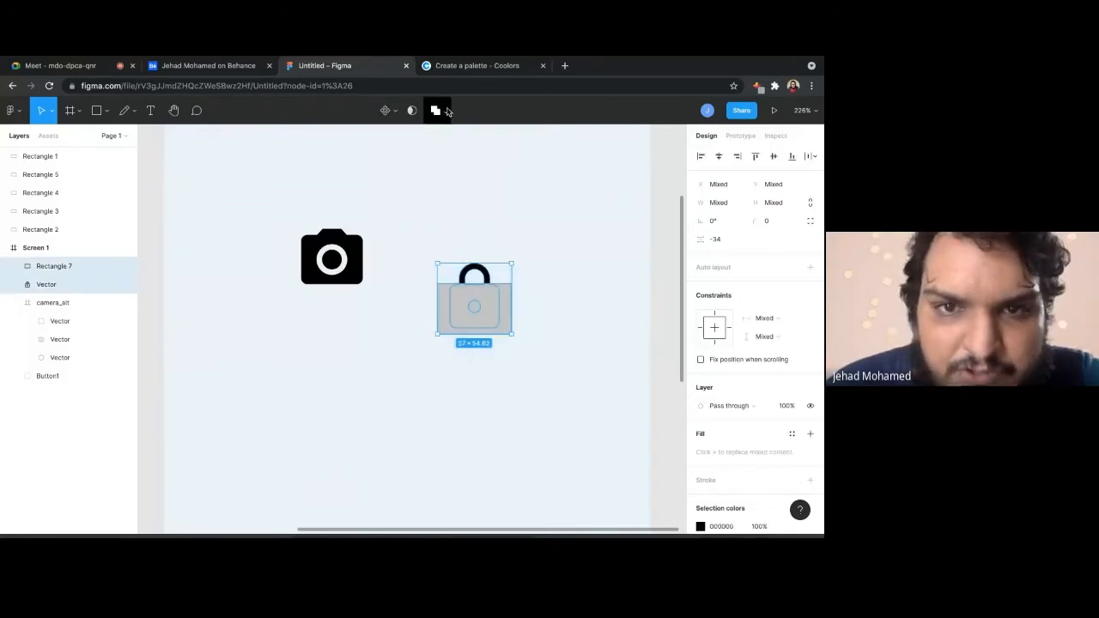
click(442, 111)
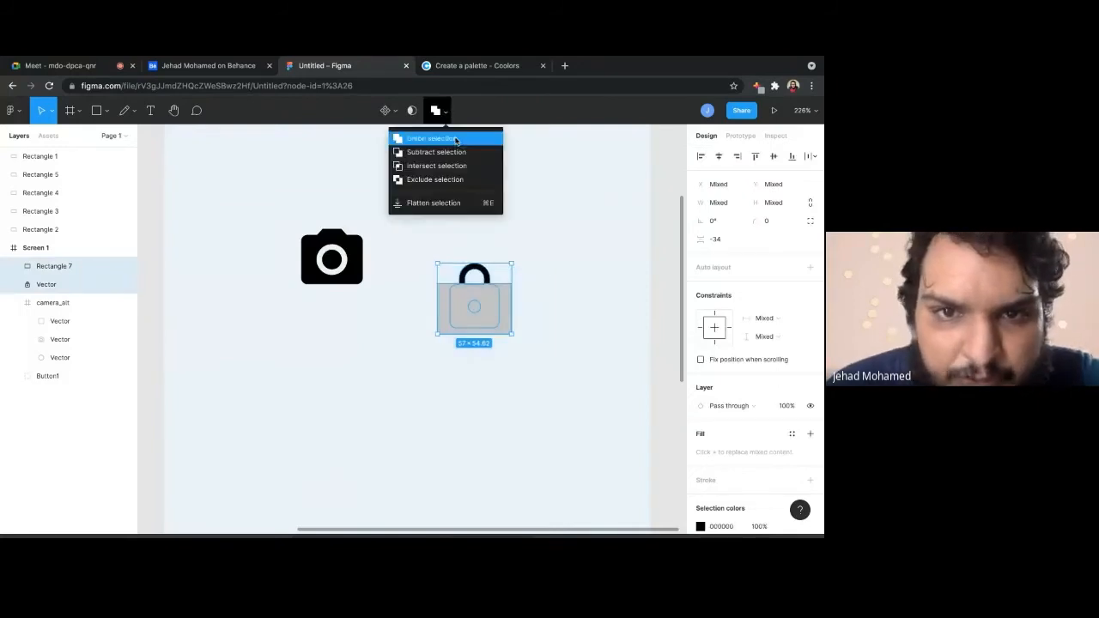
click(457, 186)
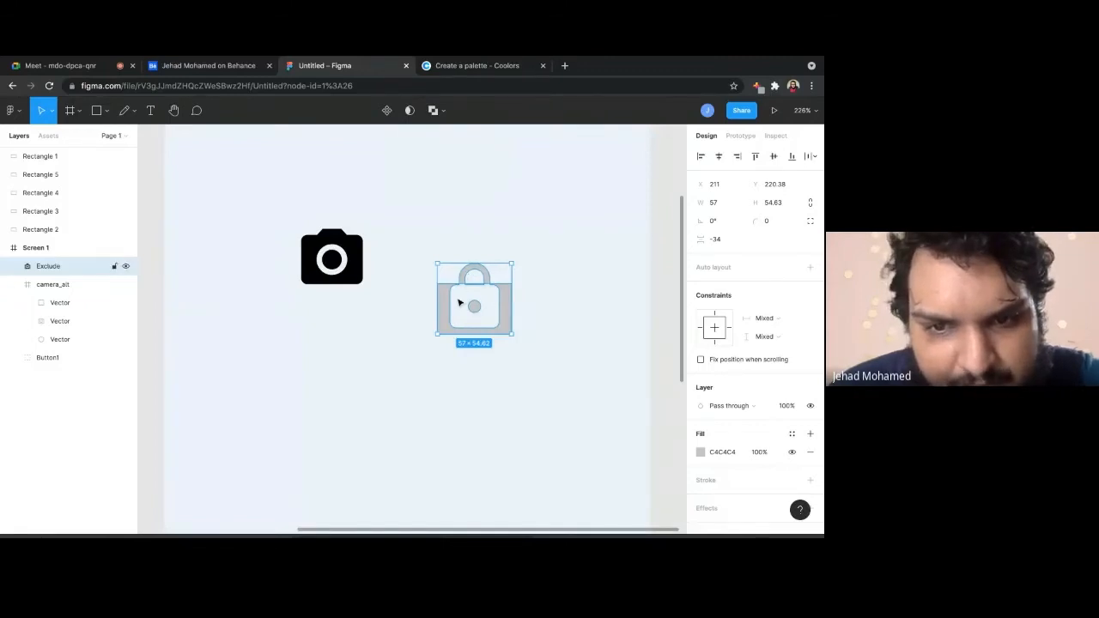
click(576, 312)
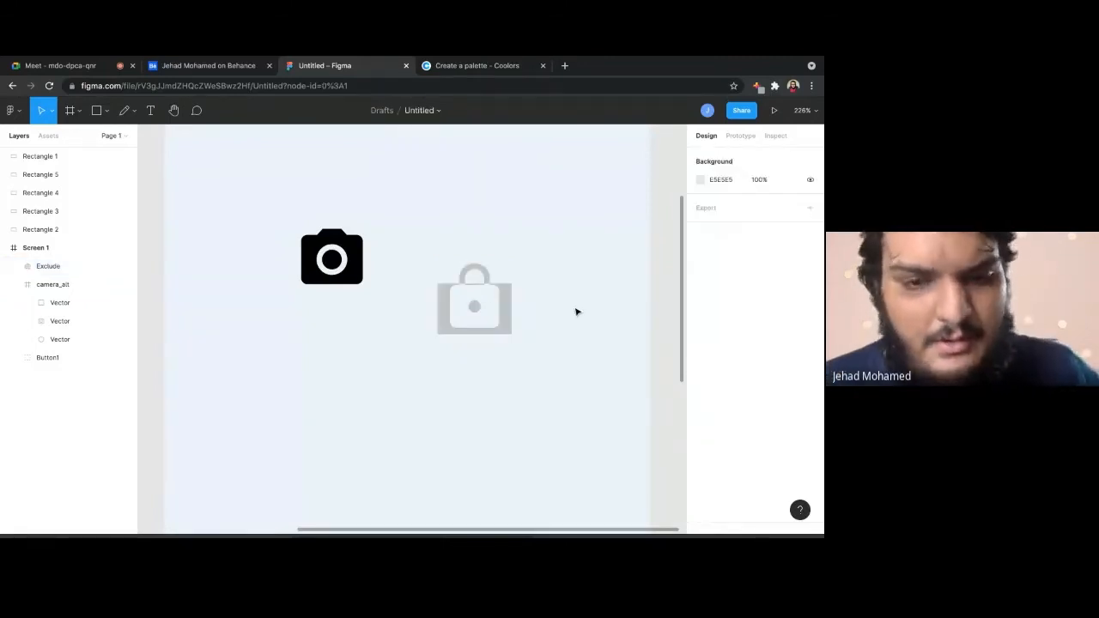
key(ctrl+z)
key(ctrl+z)
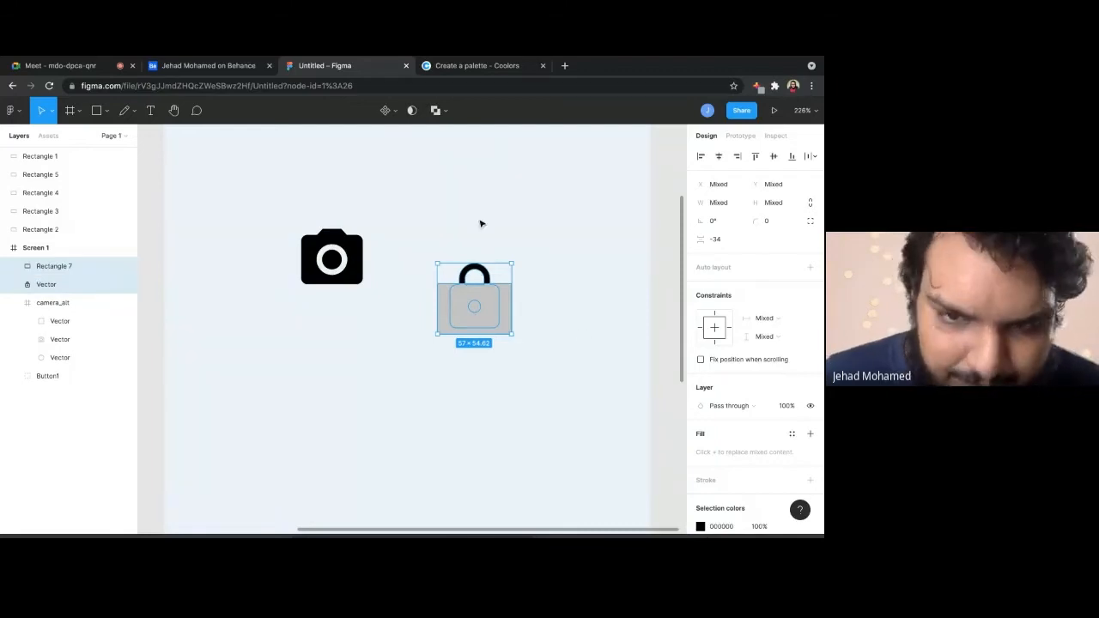
Subtract the gray rectangle from the lock vector, and move the remaining shackle arc up beside the camera icon
click(442, 110)
click(451, 152)
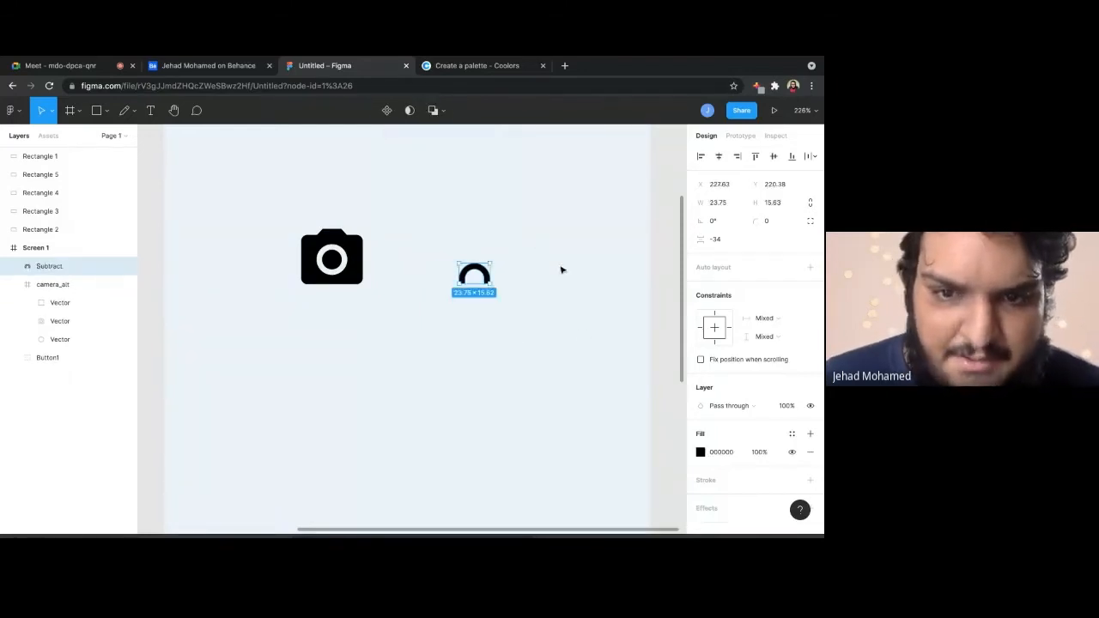
click(561, 269)
drag(490, 276, 439, 196)
Ungroup the camera_alt frame so its vectors sit directly inside Screen 1
click(324, 261)
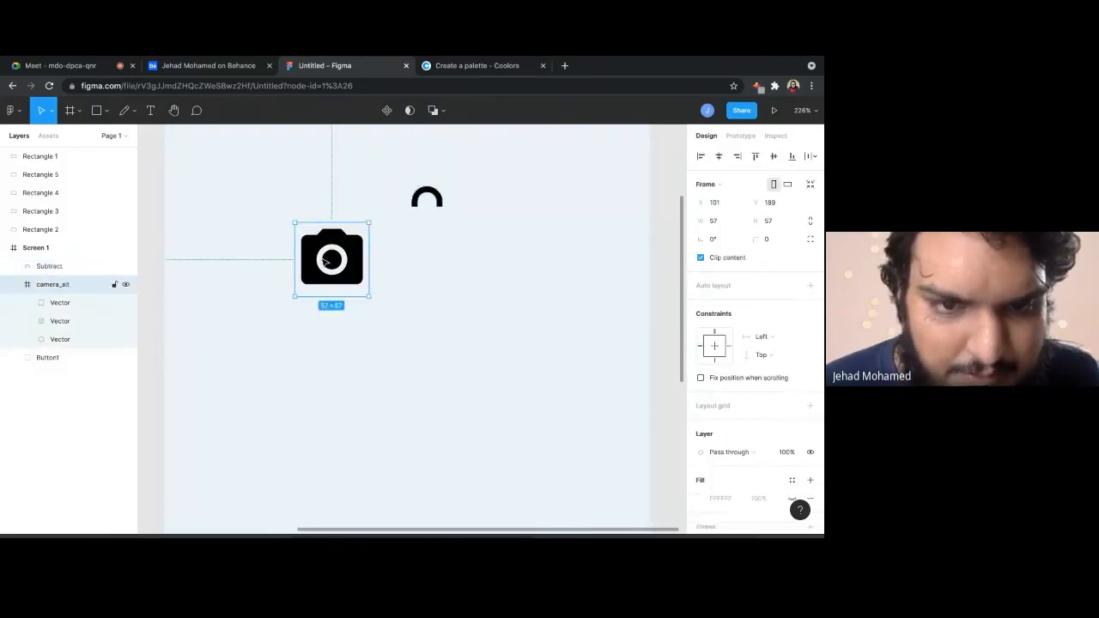
right_click(323, 261)
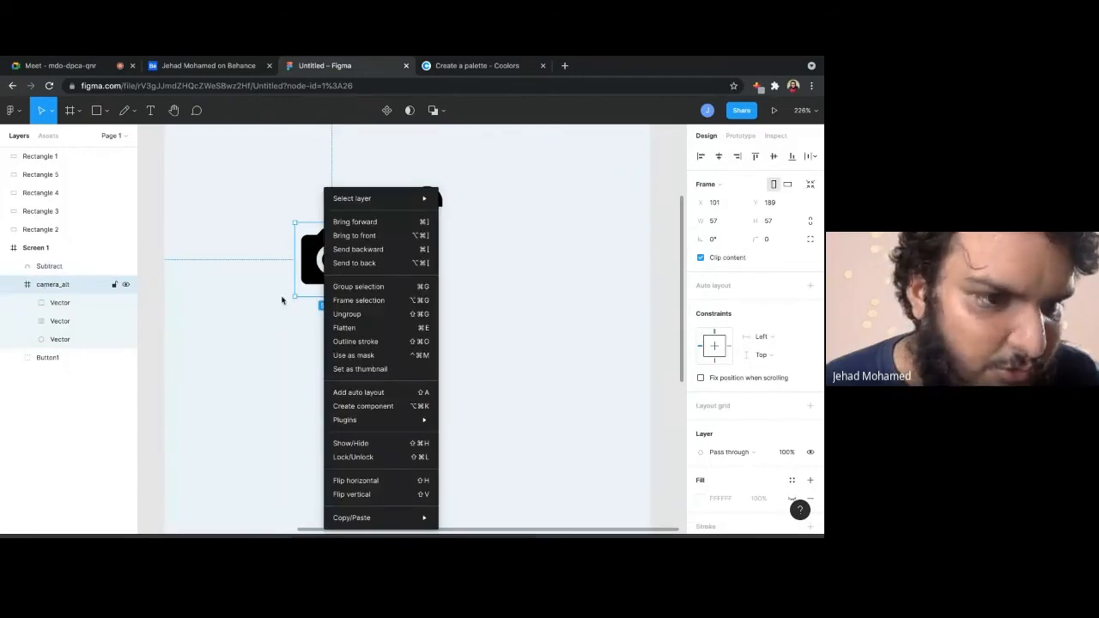
click(372, 314)
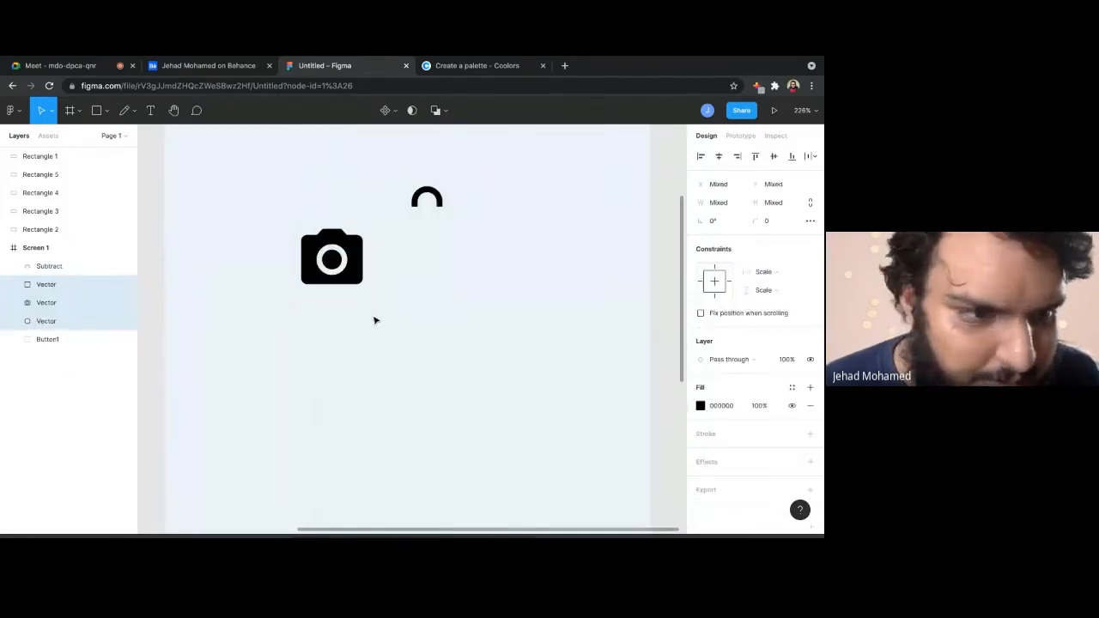
click(375, 319)
Delete the camera icon's square bounding vector and the Button1 layer from Screen 1
click(349, 271)
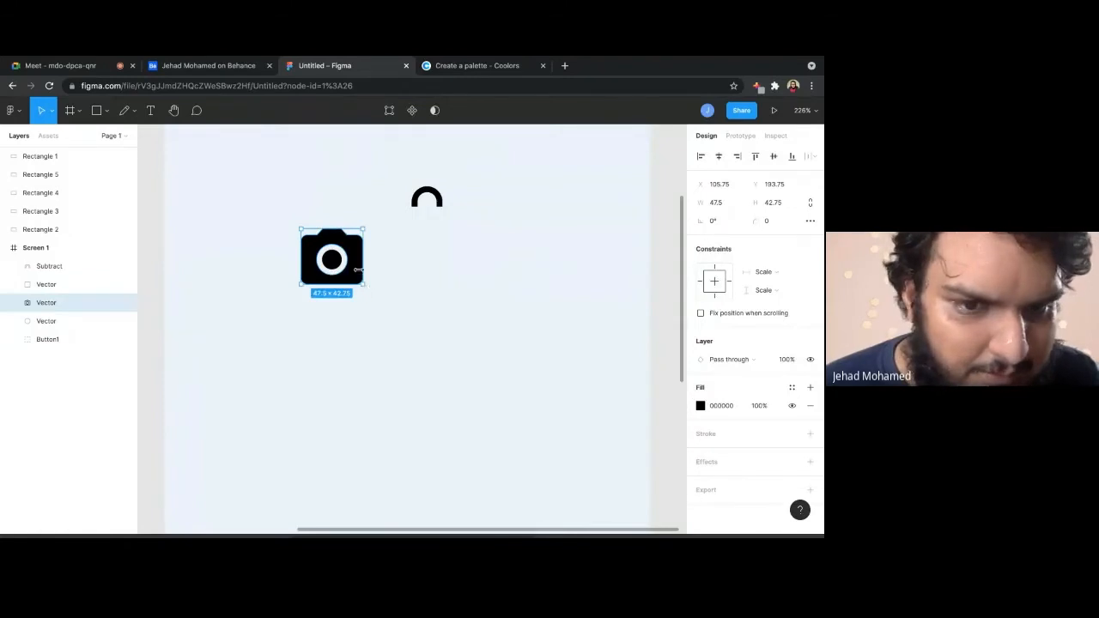
key(Escape)
click(43, 286)
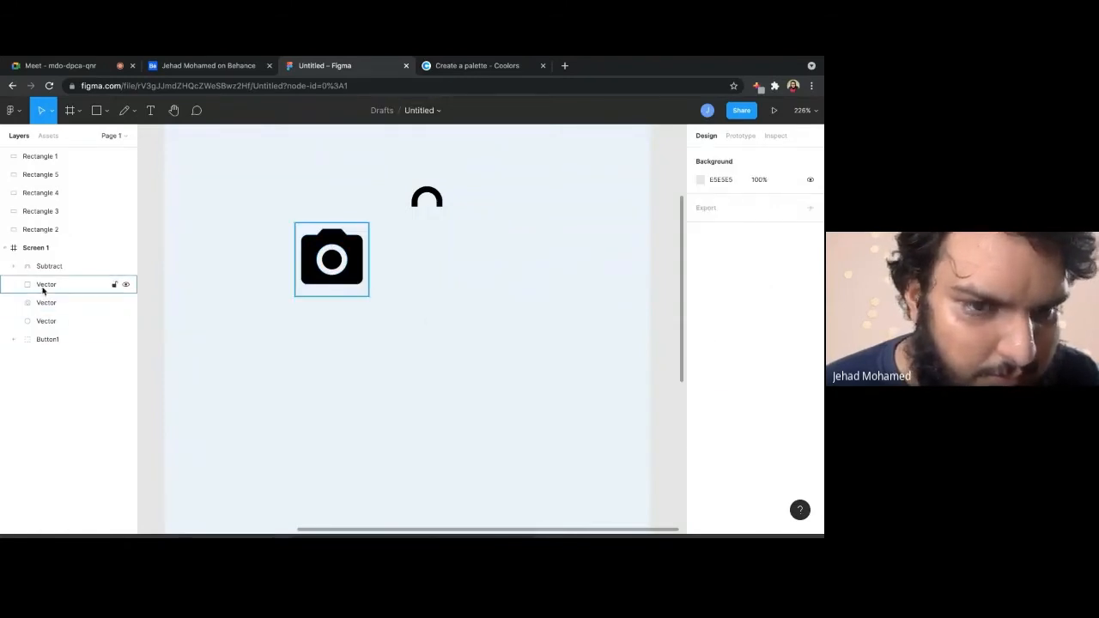
key(Delete)
click(52, 284)
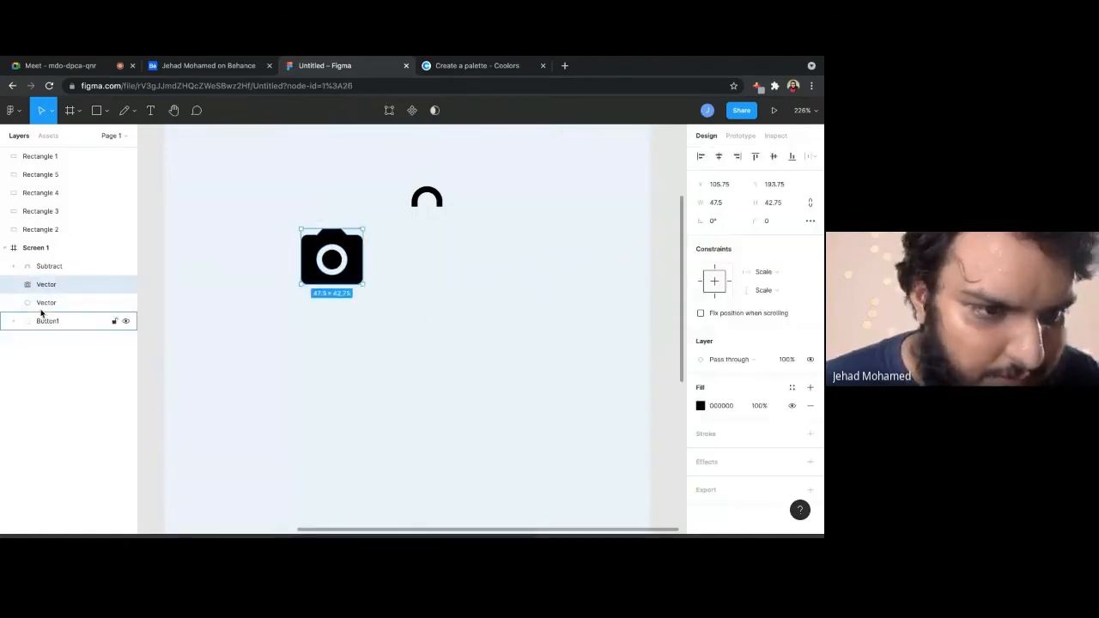
click(41, 313)
key(Delete)
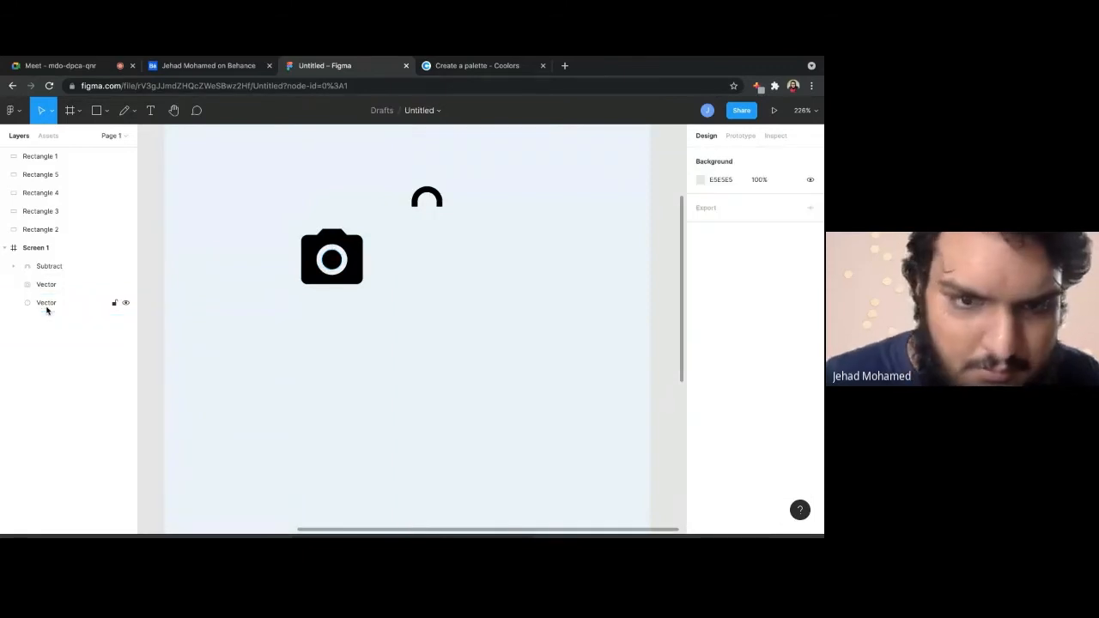
Try deleting the camera's inner lens circle, and undo the deletion
click(43, 306)
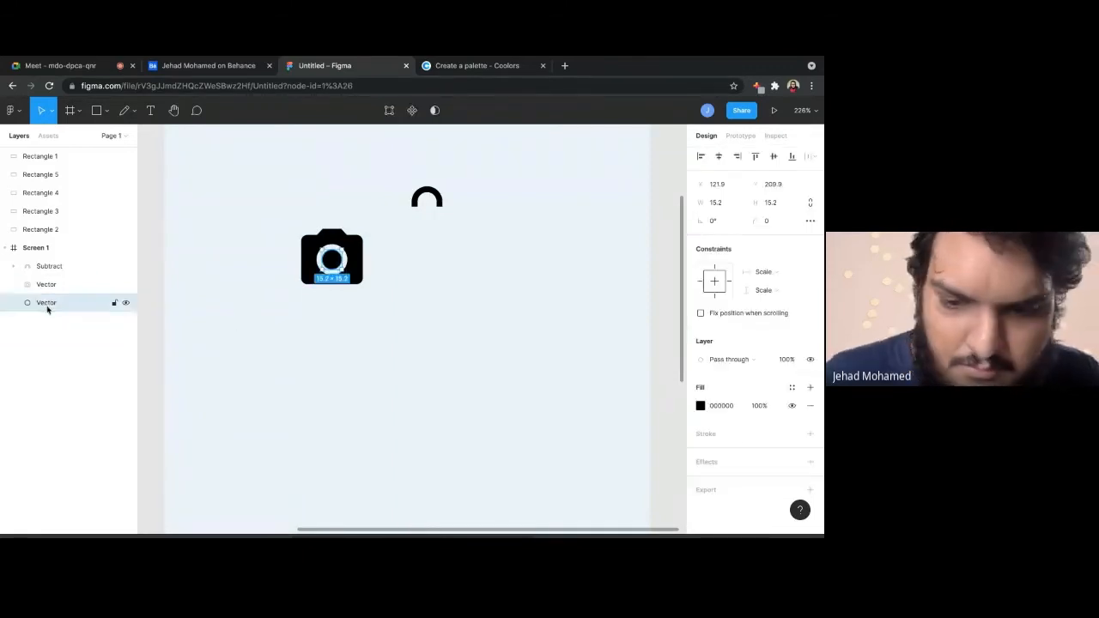
key(Delete)
key(ctrl+z)
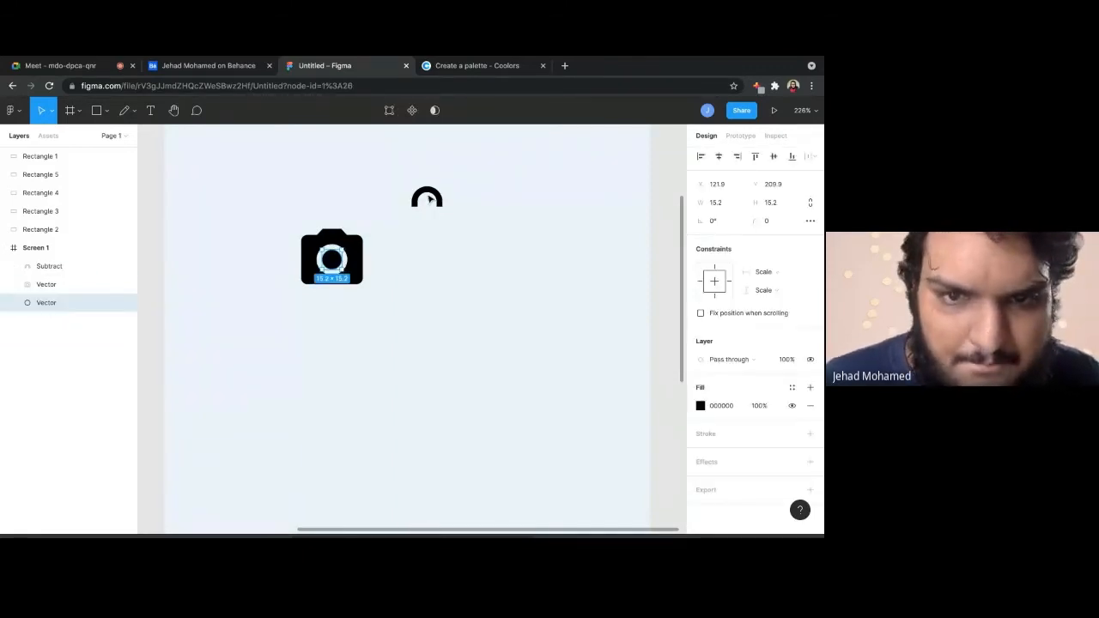
Enlarge the shackle arc to about 37 × 24 and center it on top of the camera body to form a lock
click(430, 199)
drag(410, 206, 340, 219)
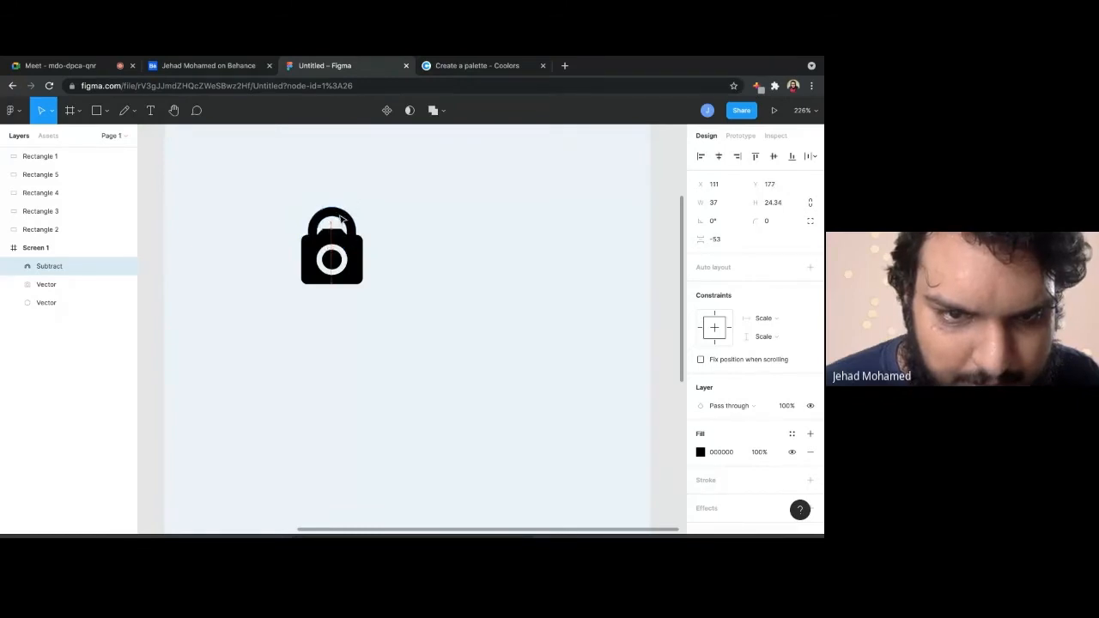
click(412, 225)
scroll(494, 242, down, 5)
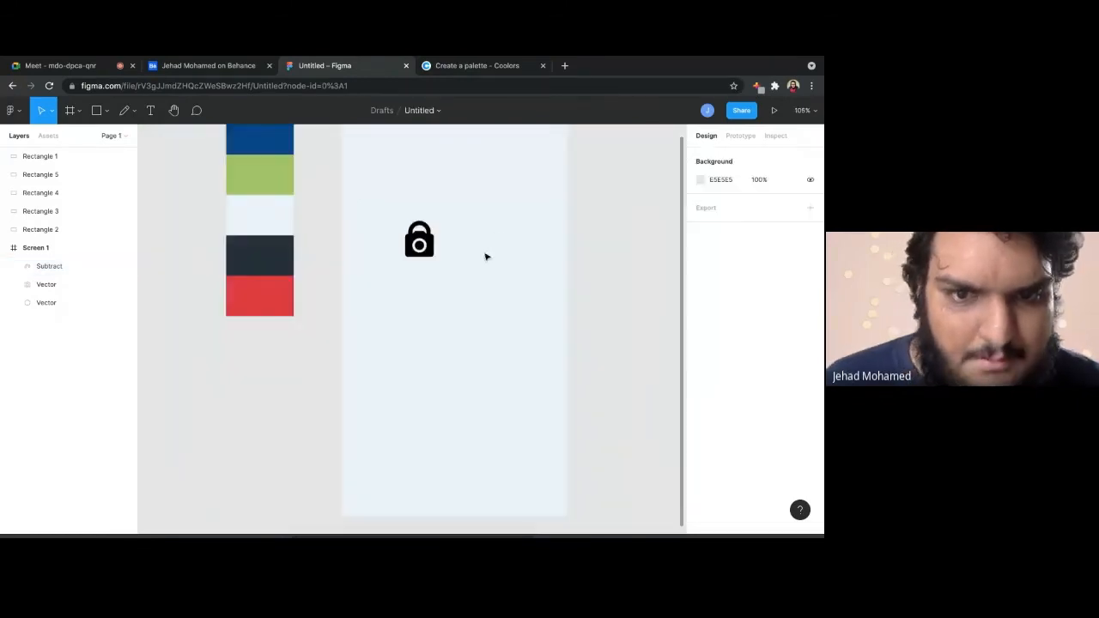
scroll(456, 267, up, 4)
scroll(440, 227, down, 4)
scroll(441, 228, up, 5)
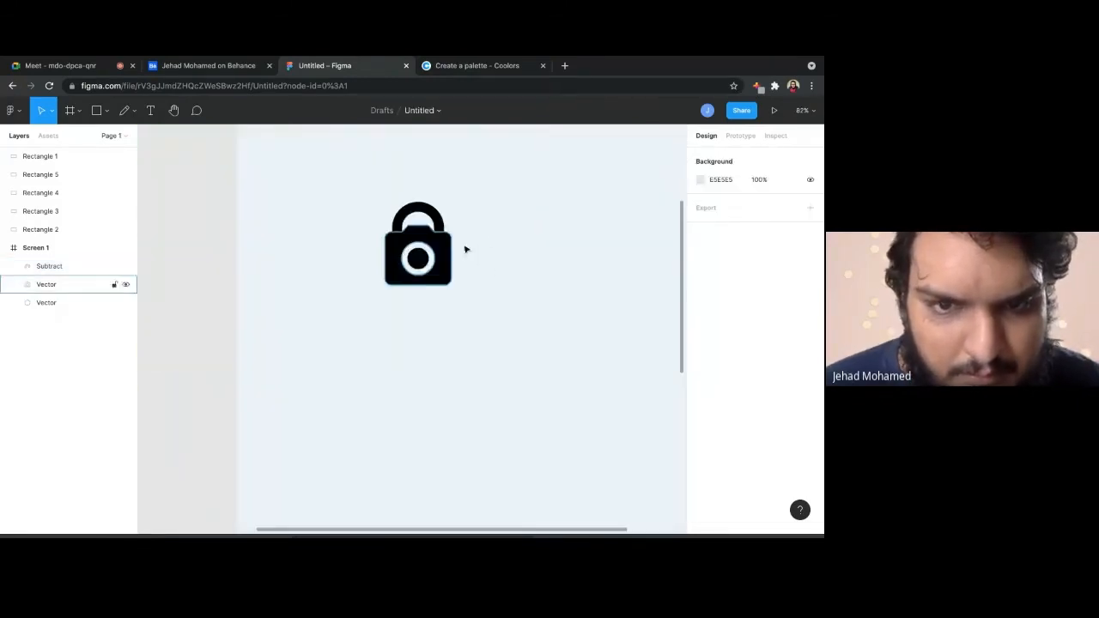
scroll(467, 248, down, 3)
scroll(493, 273, down, 5)
Select the shackle arc and both camera vectors, and combine them with Union selection
drag(397, 218, 506, 310)
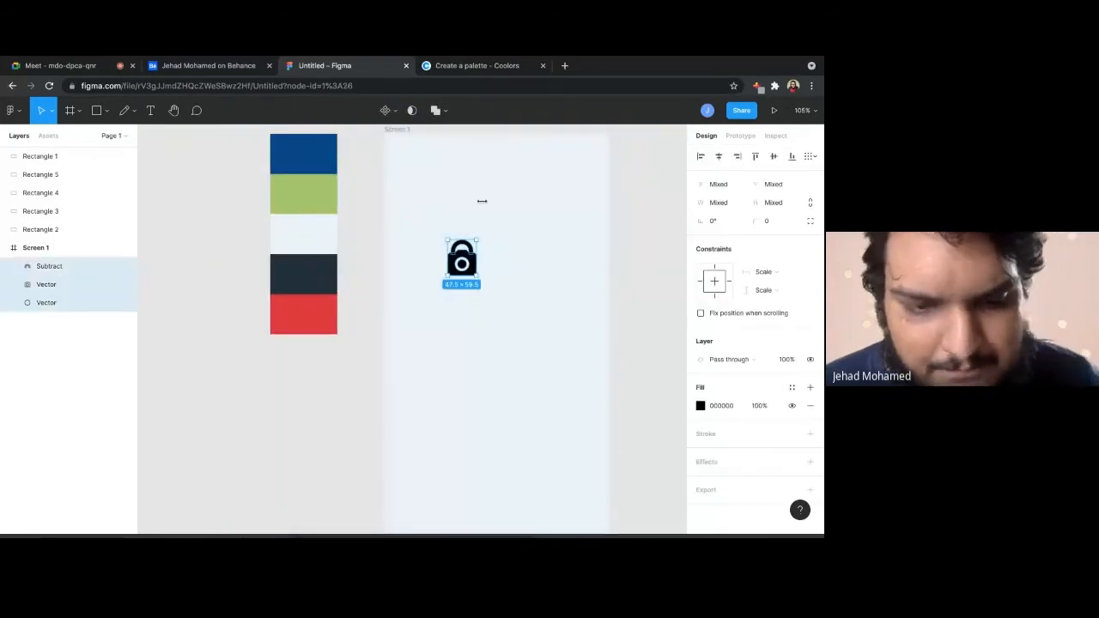
key(alt+shift+u)
click(434, 223)
click(466, 272)
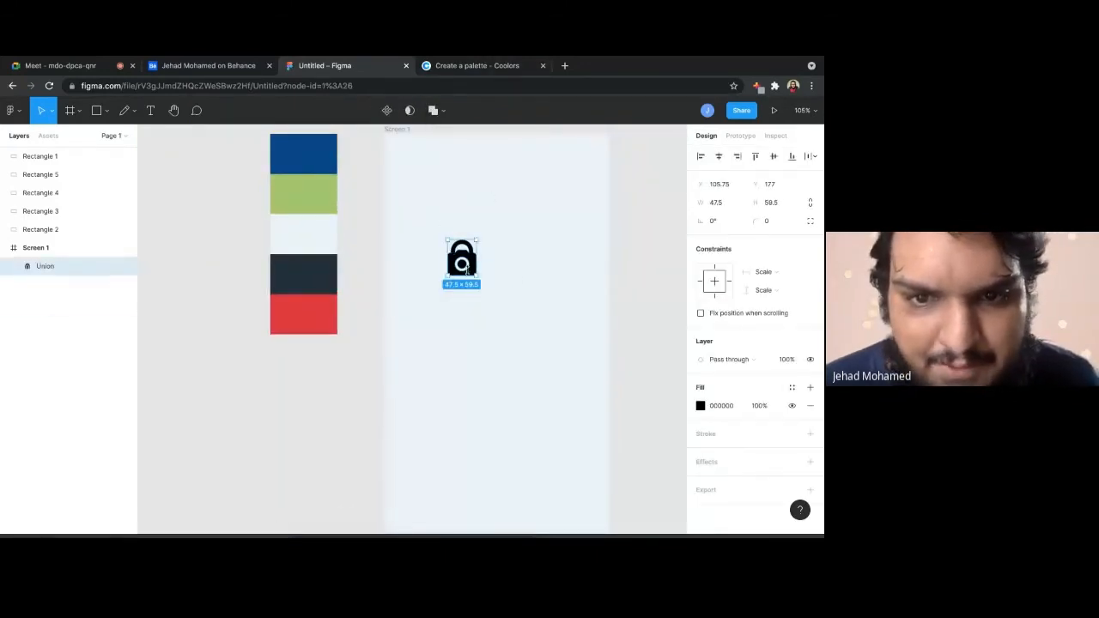
Enlarge the united camera-lock icon to about twice its size and center it horizontally in the upper part of Screen 1
drag(477, 279, 519, 268)
click(599, 355)
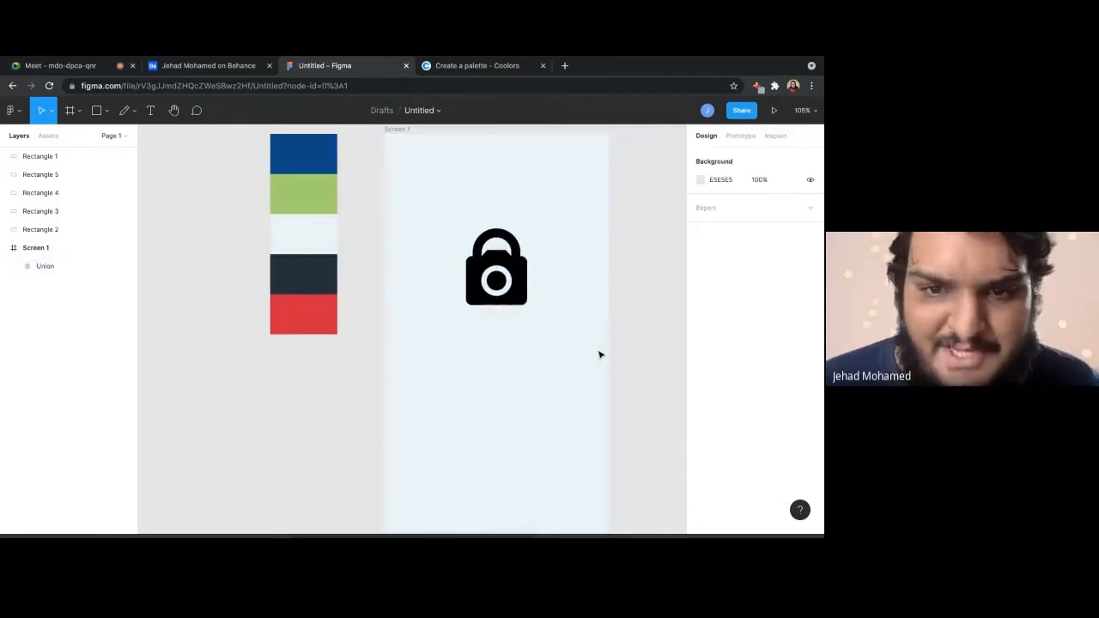
scroll(551, 324, down, 2)
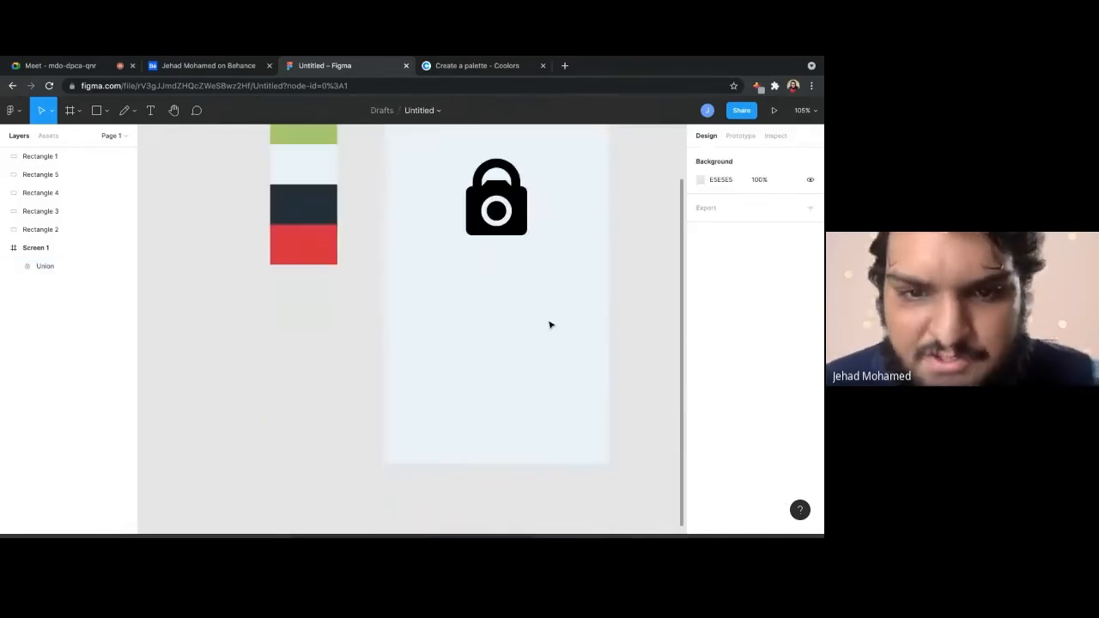
scroll(551, 325, up, 3)
scroll(534, 315, down, 5)
scroll(535, 314, up, 3)
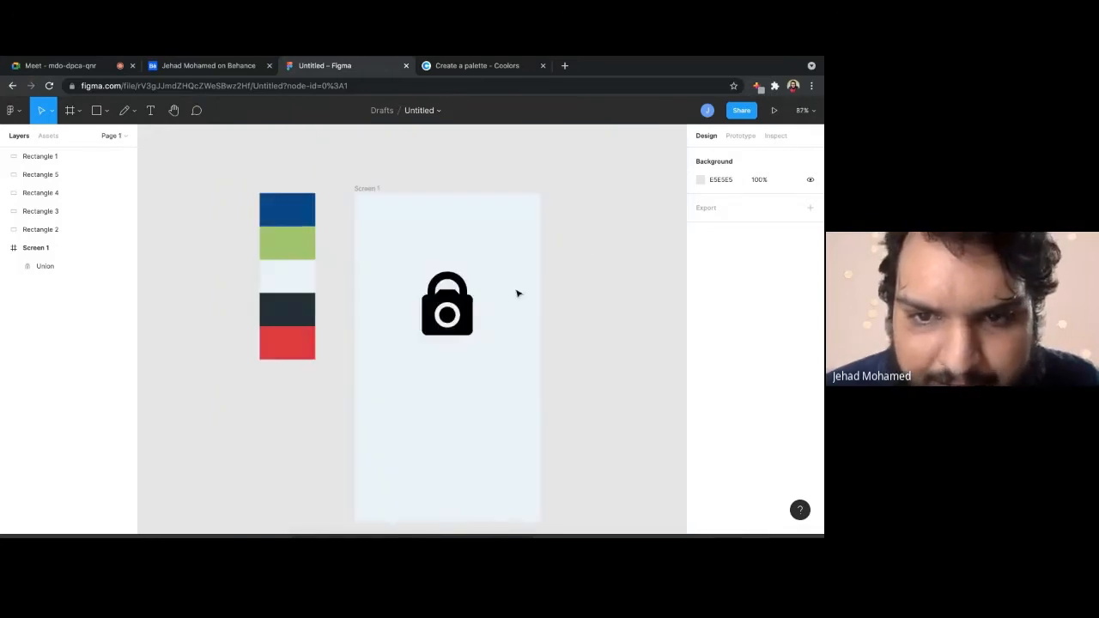
Shrink the united camera-lock icon proportionally around its center to about 90 × 113
scroll(518, 292, down, 1)
drag(505, 355, 426, 266)
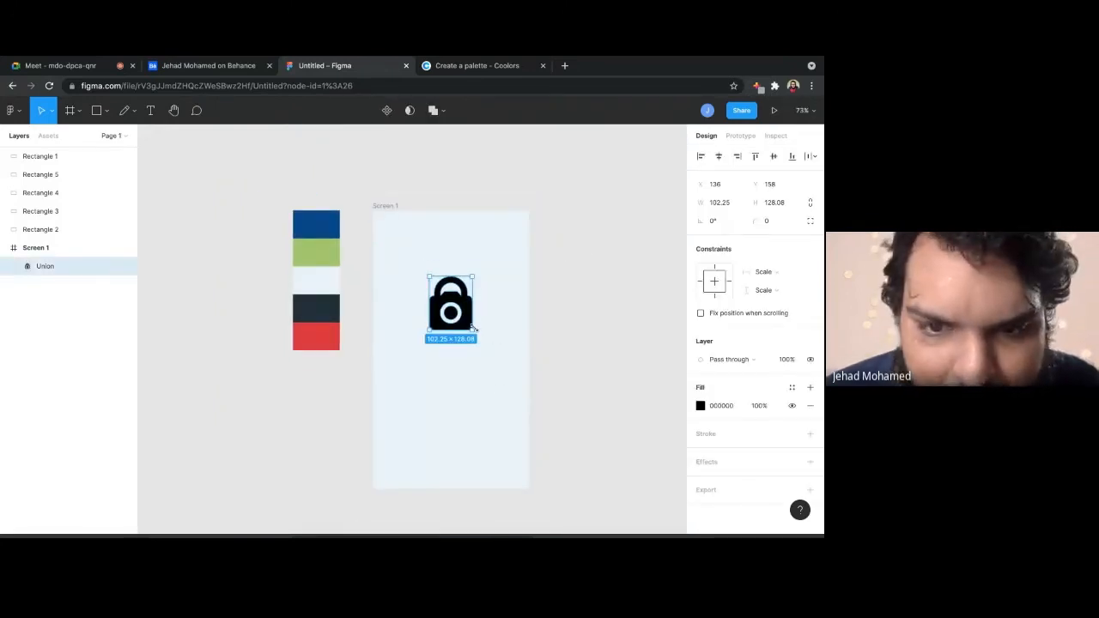
drag(473, 328, 472, 317)
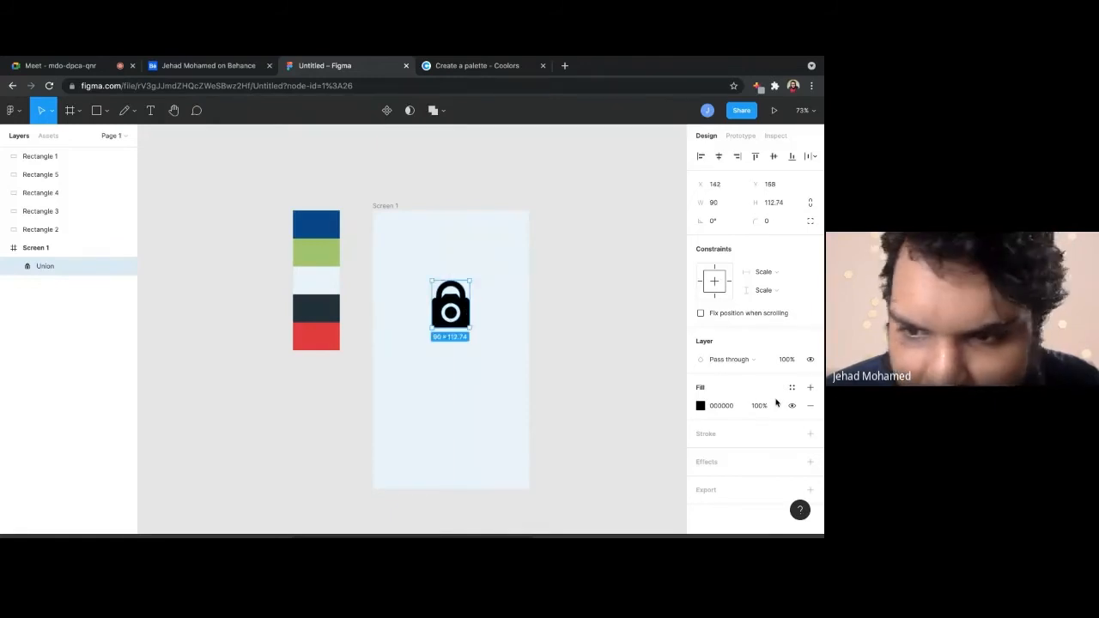
Fill the camera-lock icon with the dark blue 064789 sampled from the palette swatches
click(700, 407)
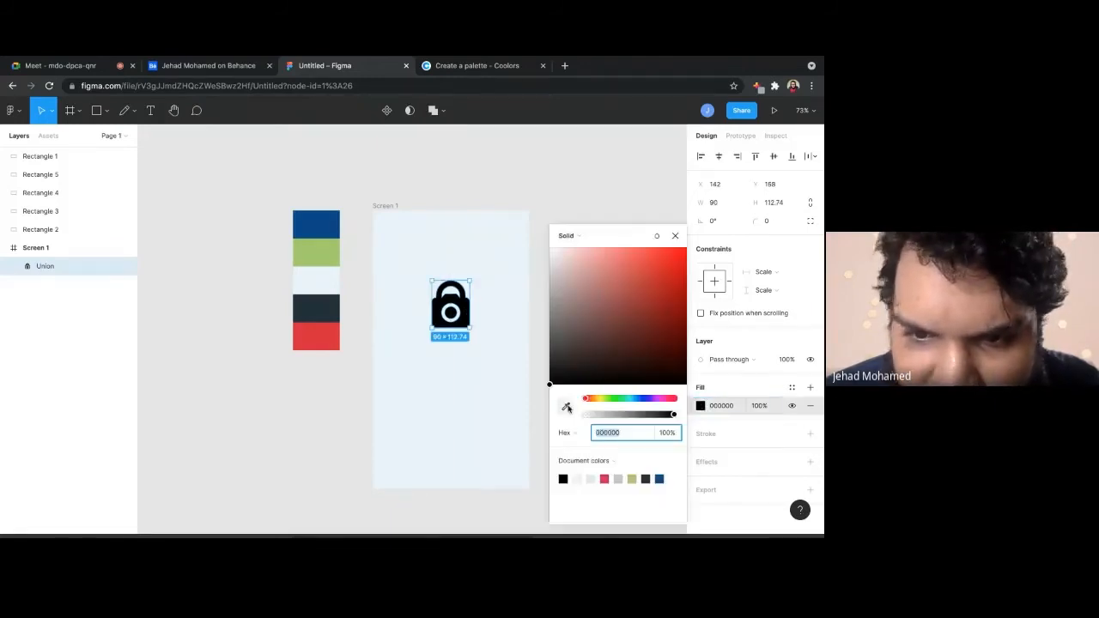
click(565, 406)
click(314, 222)
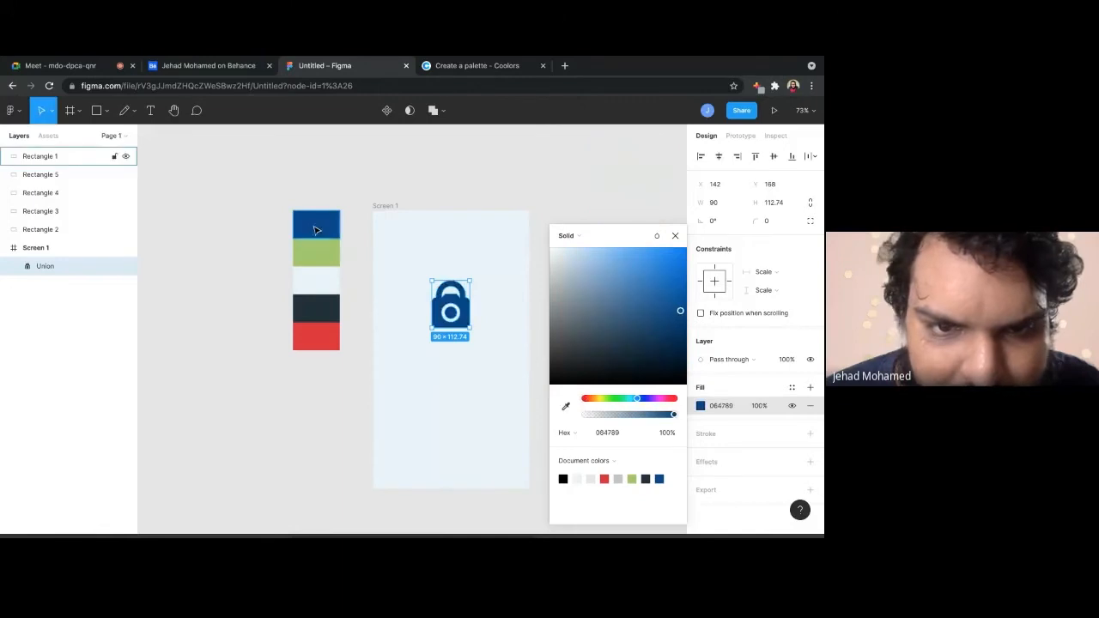
click(501, 386)
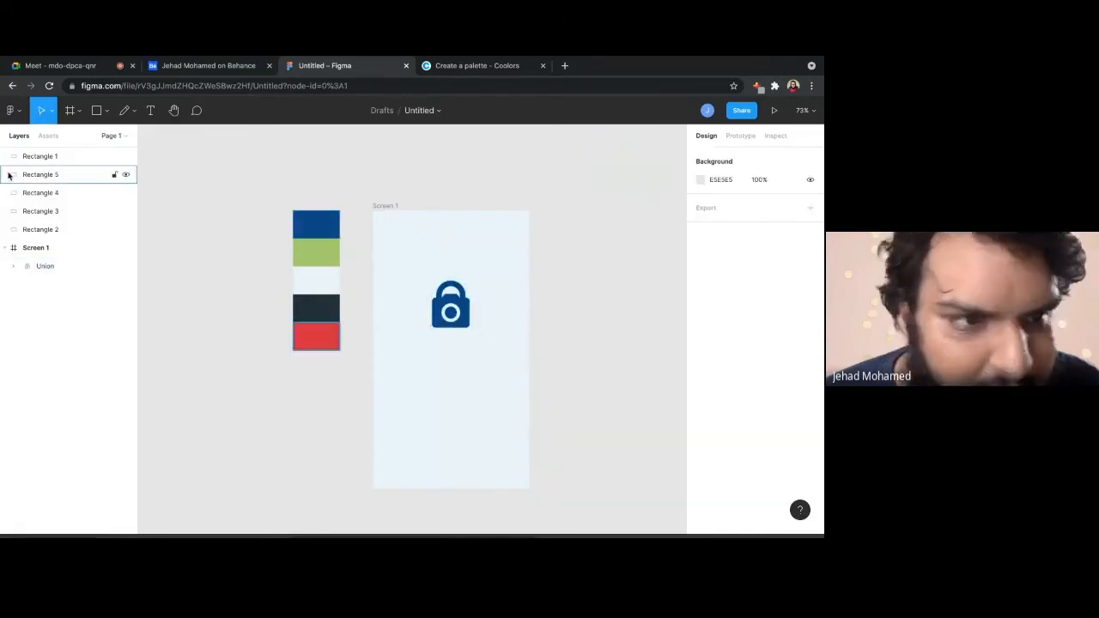
Add the title text "PhotoVault" to Screen 1 and center it horizontally above the camera-lock icon
click(158, 115)
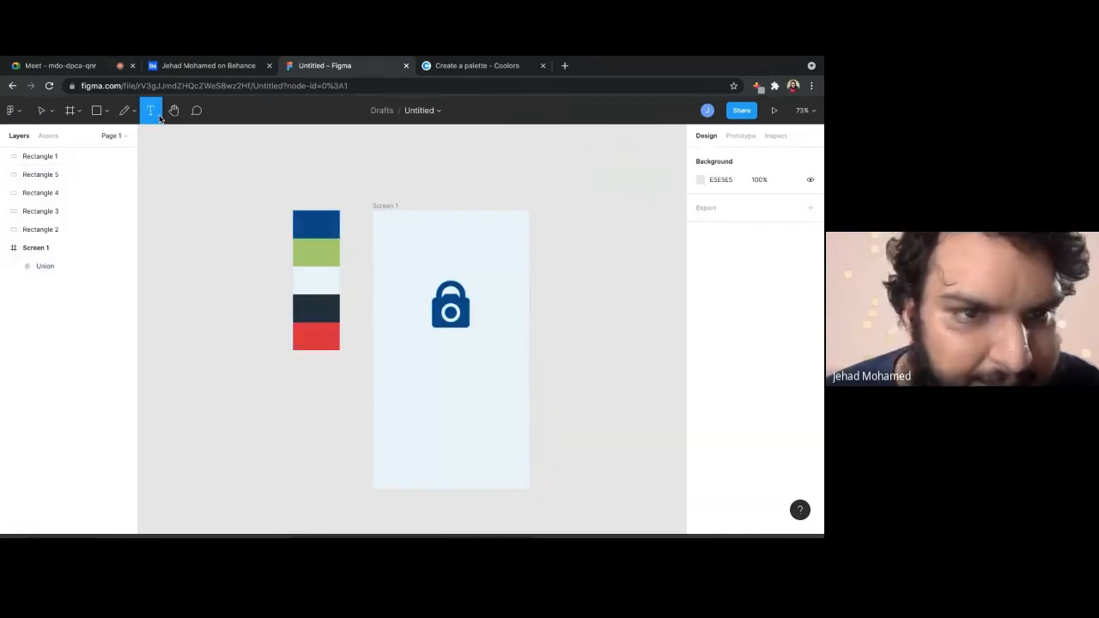
click(424, 255)
text(Phot)
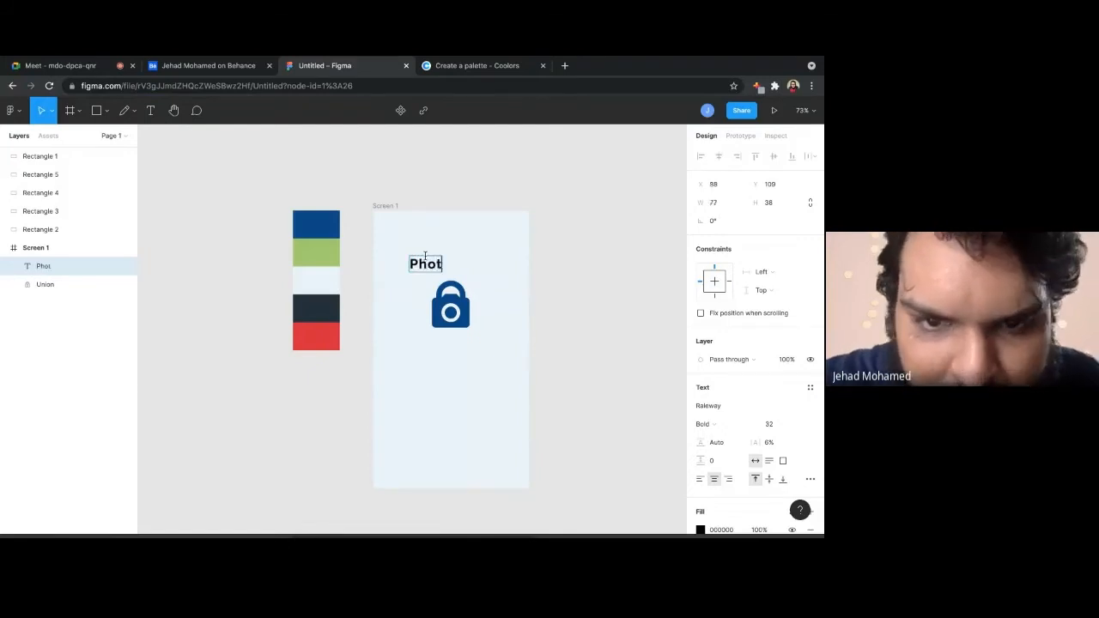
text(oV)
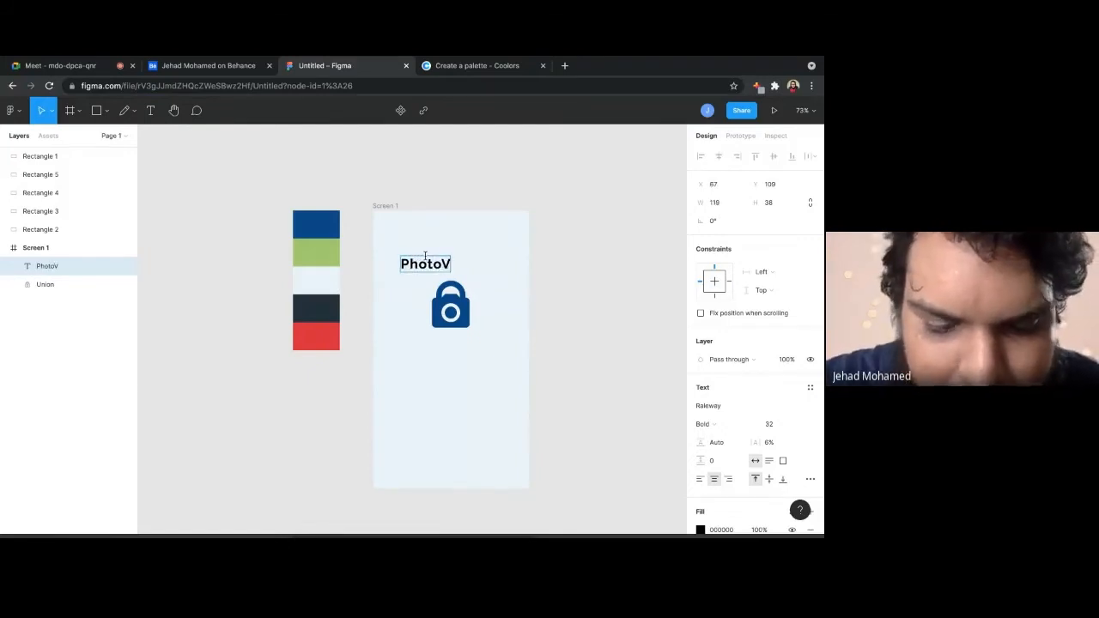
text(ault)
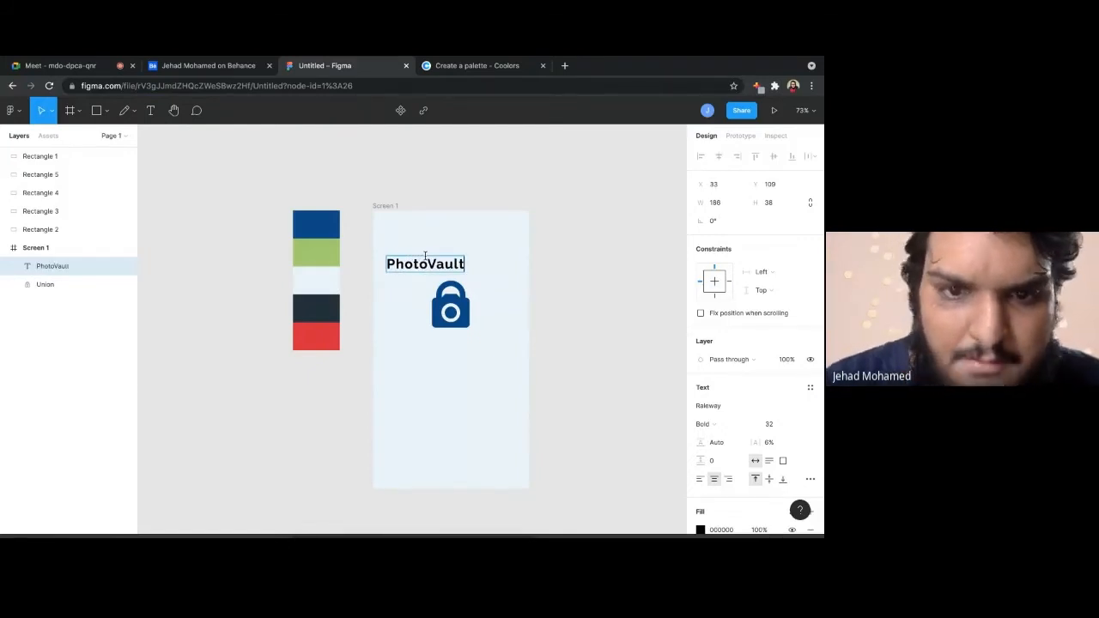
key(Escape)
drag(427, 267, 453, 257)
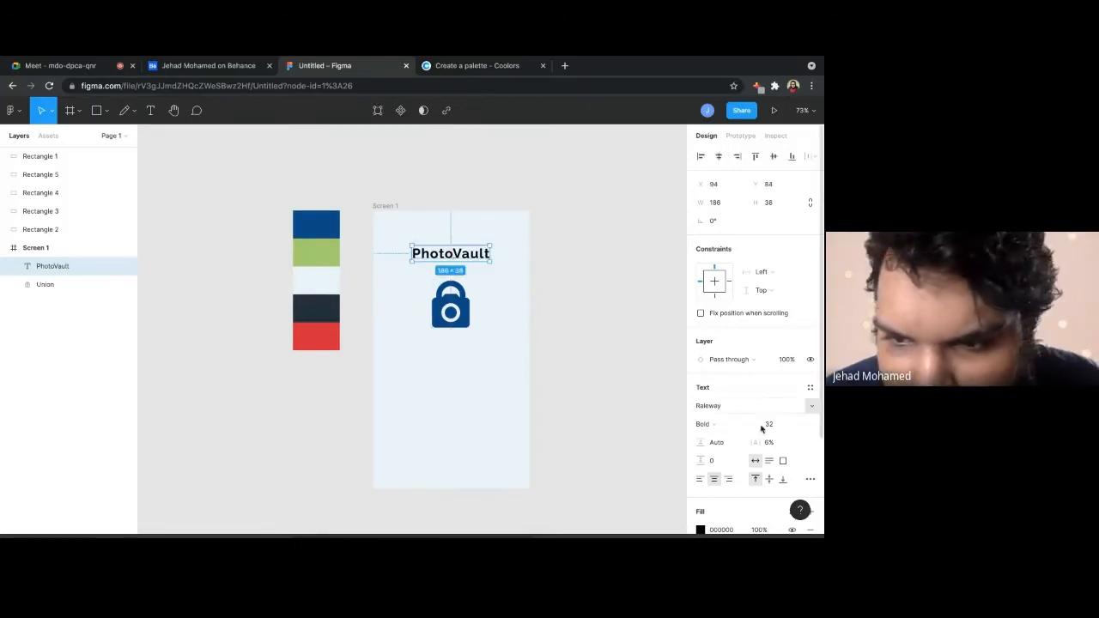
Change the PhotoVault title's font to Roboto
click(802, 404)
text(Roboto)
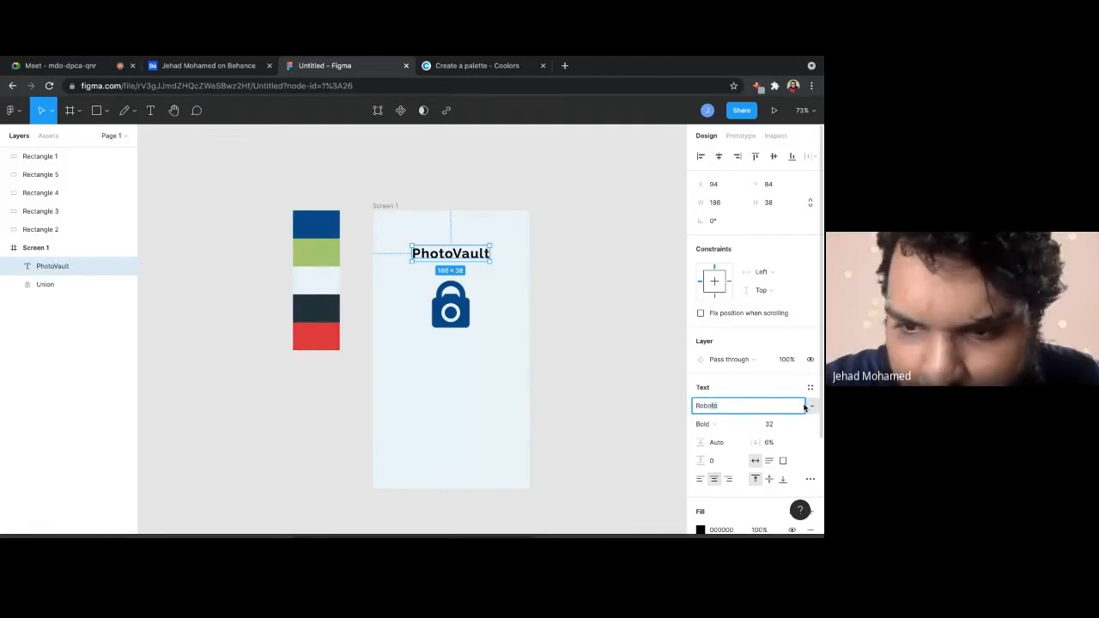
key(Return)
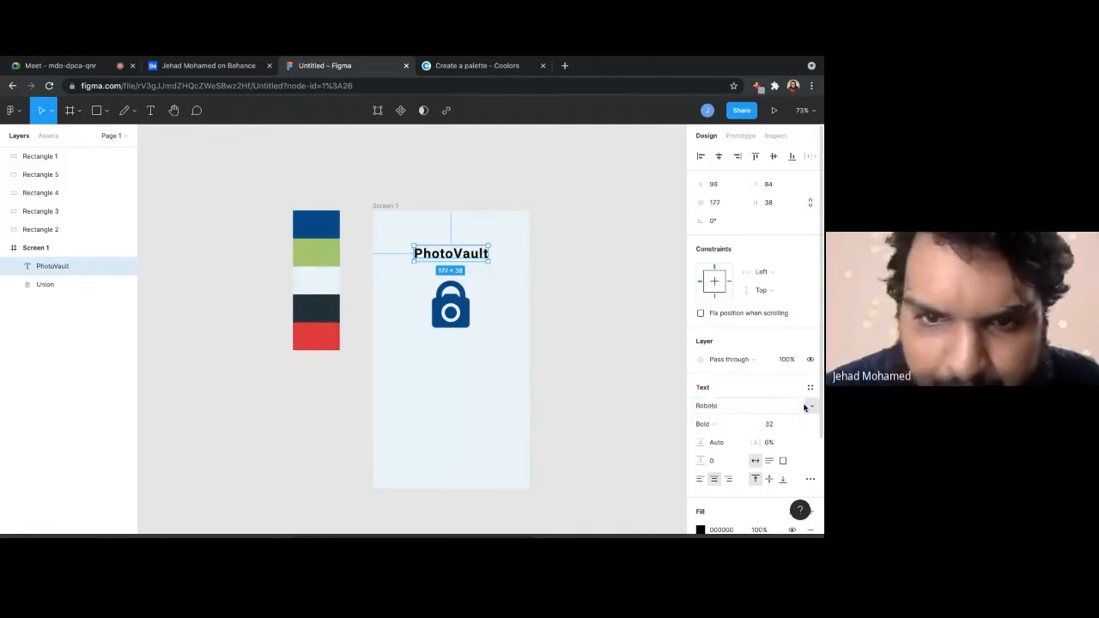
click(539, 284)
Set the PhotoVault title's fill to the dark document color 22303E
click(481, 261)
scroll(700, 515, down, 5)
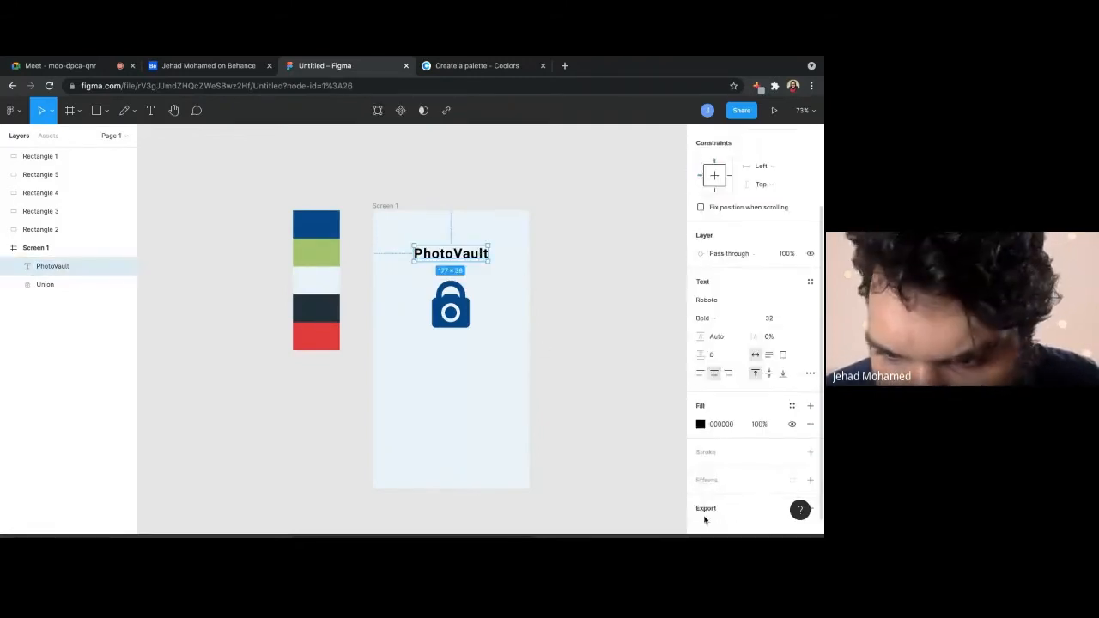
click(702, 416)
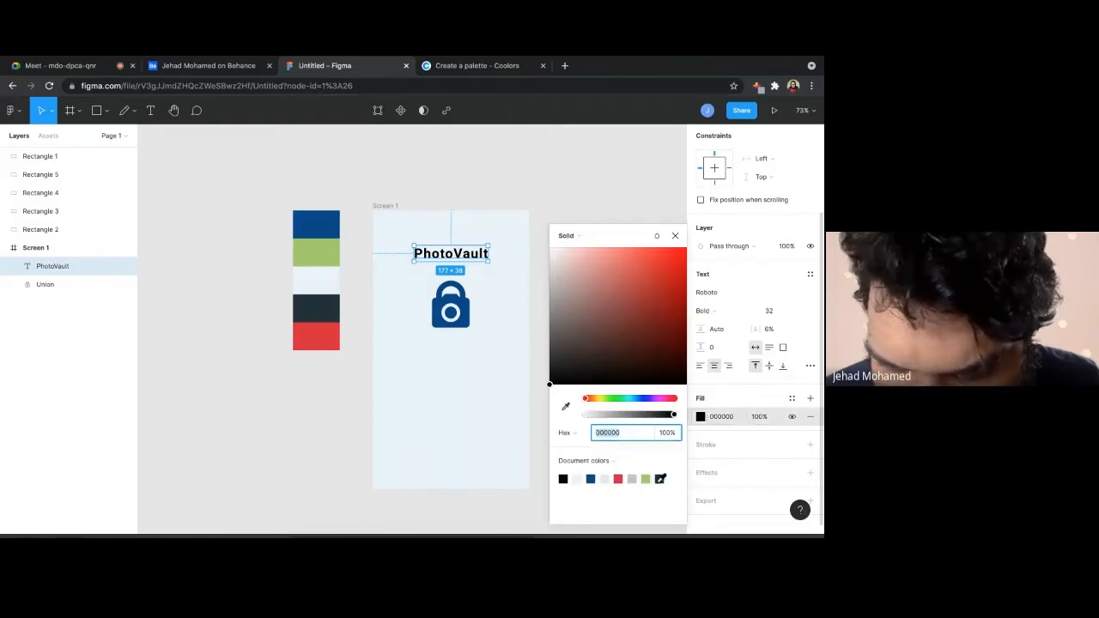
click(659, 478)
click(518, 448)
Move the PhotoVault title slightly up to Y 75, widening the gap above the camera-lock icon
scroll(498, 413, up, 5)
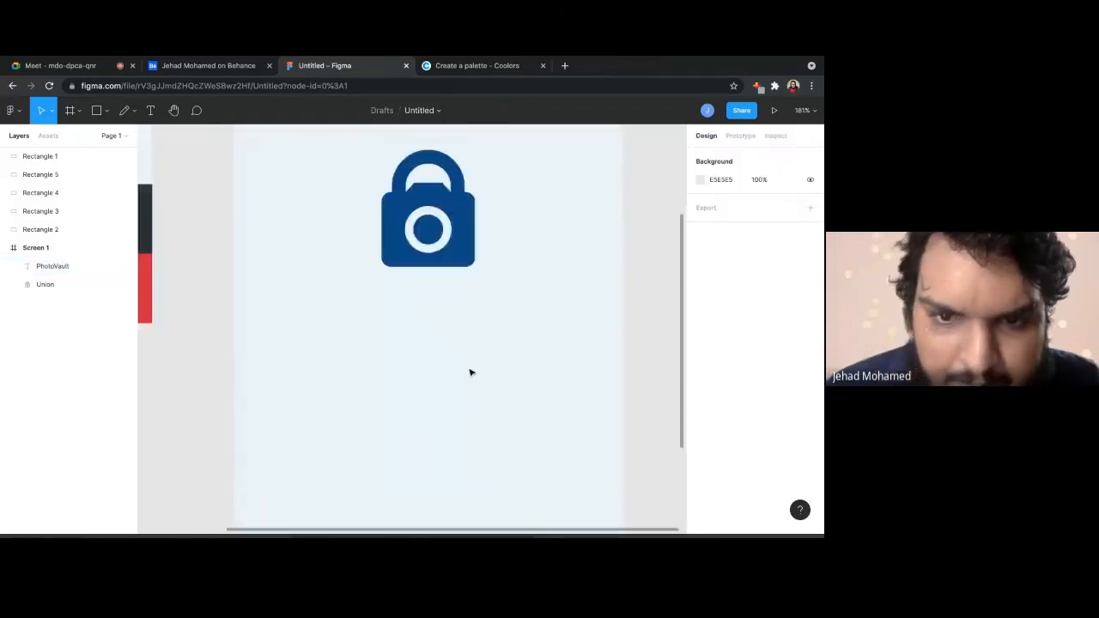
scroll(472, 371, down, 10)
scroll(472, 370, up, 4)
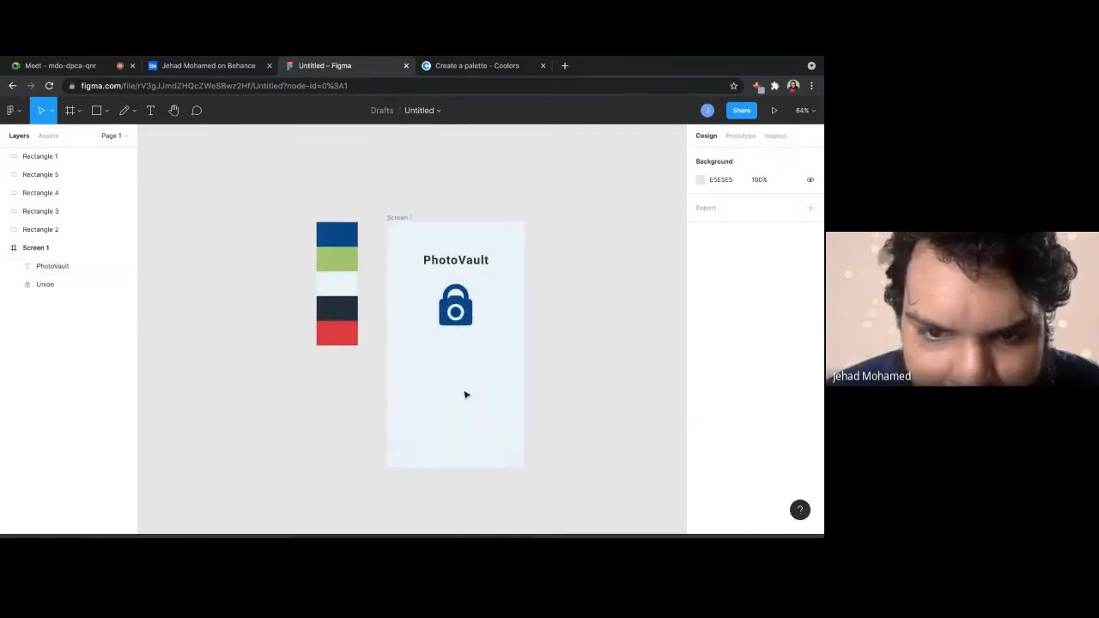
scroll(469, 393, up, 3)
scroll(469, 395, down, 5)
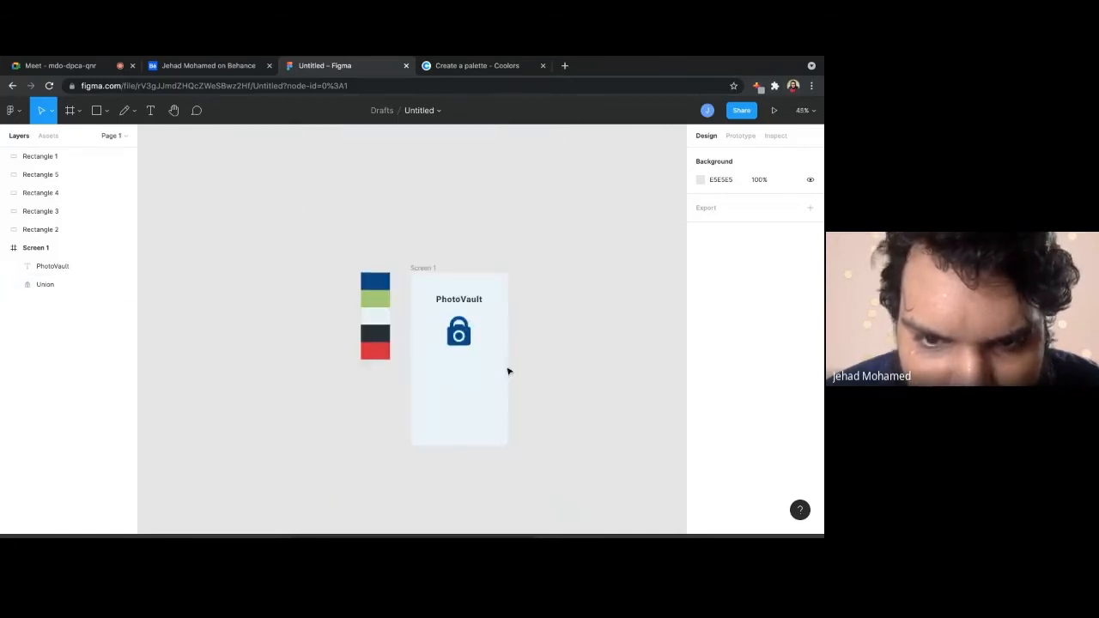
scroll(467, 387, up, 2)
drag(463, 282, 466, 276)
click(573, 425)
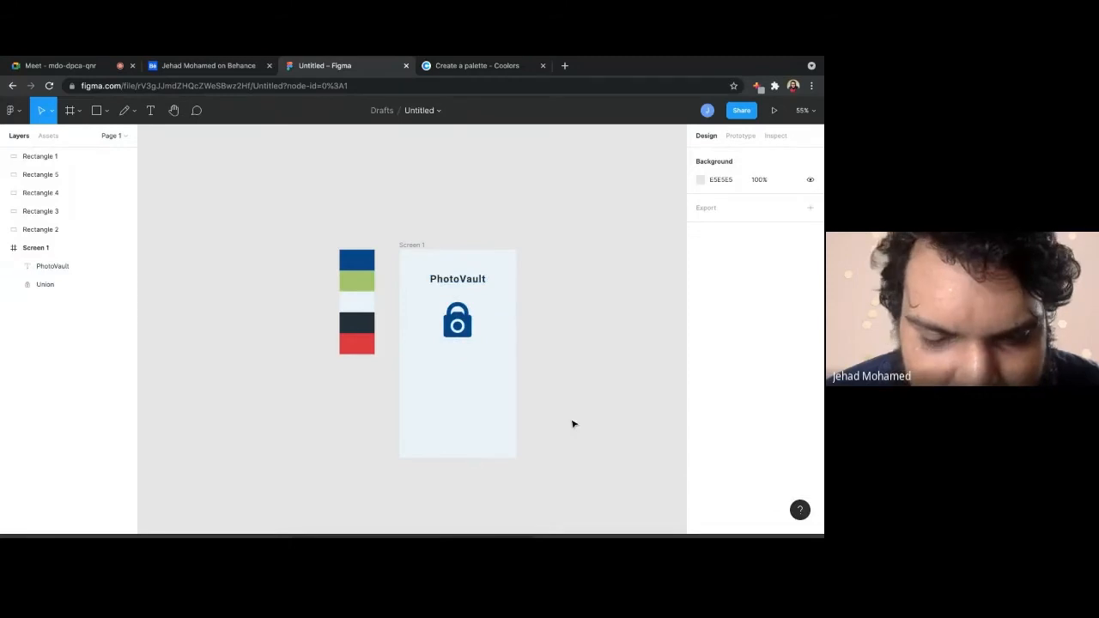
Compare blue 064789 and dark 22303E as Screen 1's background fill, and settle on blue 064789
scroll(464, 411, up, 1)
scroll(464, 411, down, 3)
scroll(464, 412, up, 6)
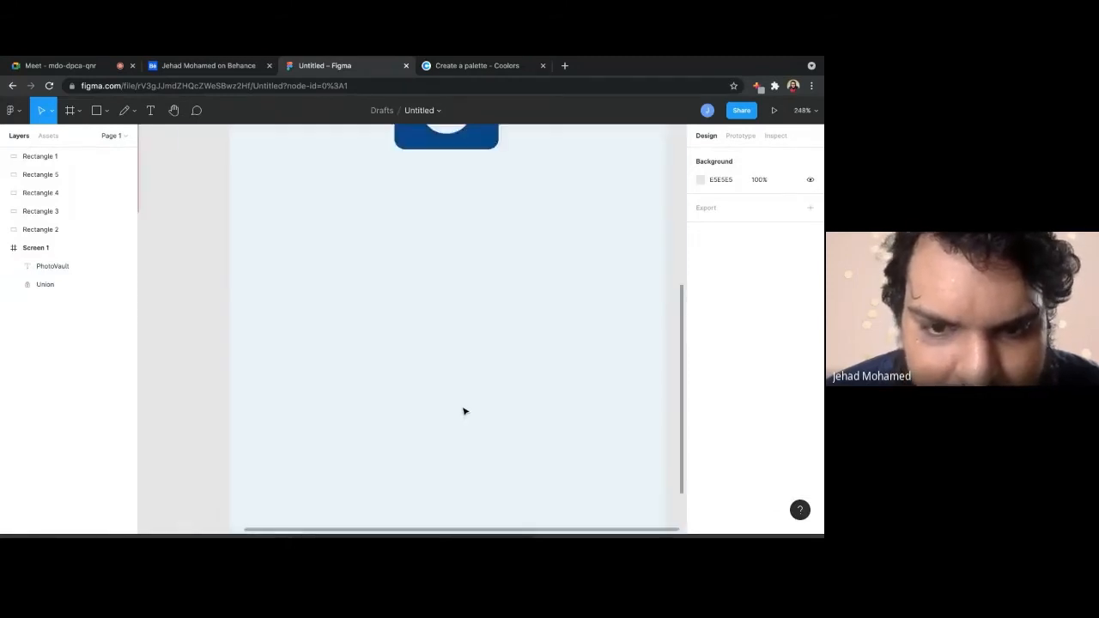
scroll(463, 411, down, 3)
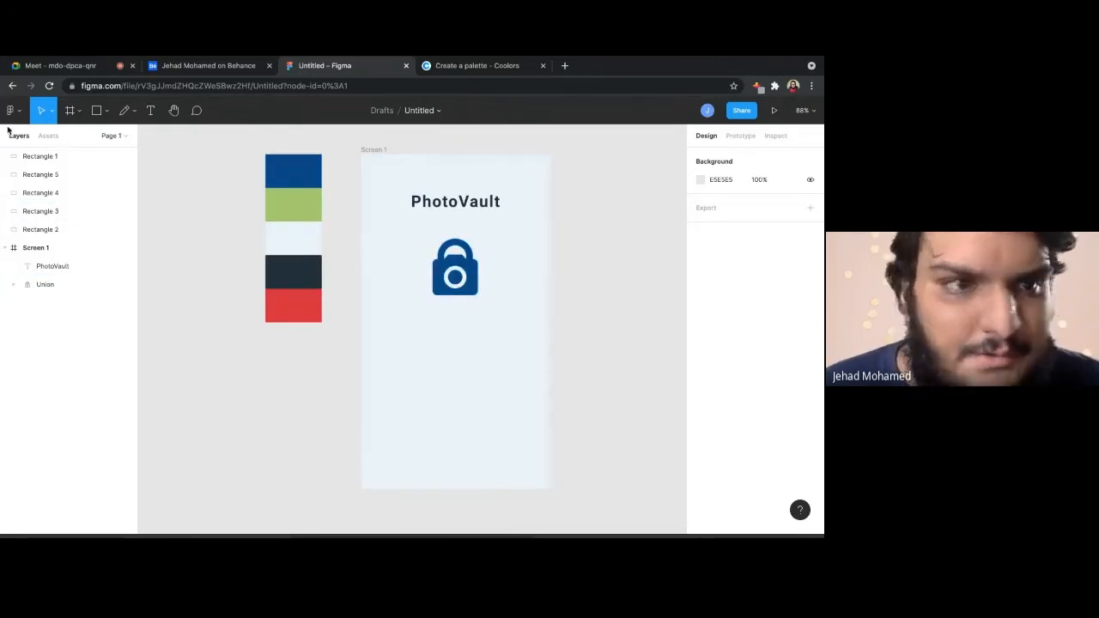
click(373, 151)
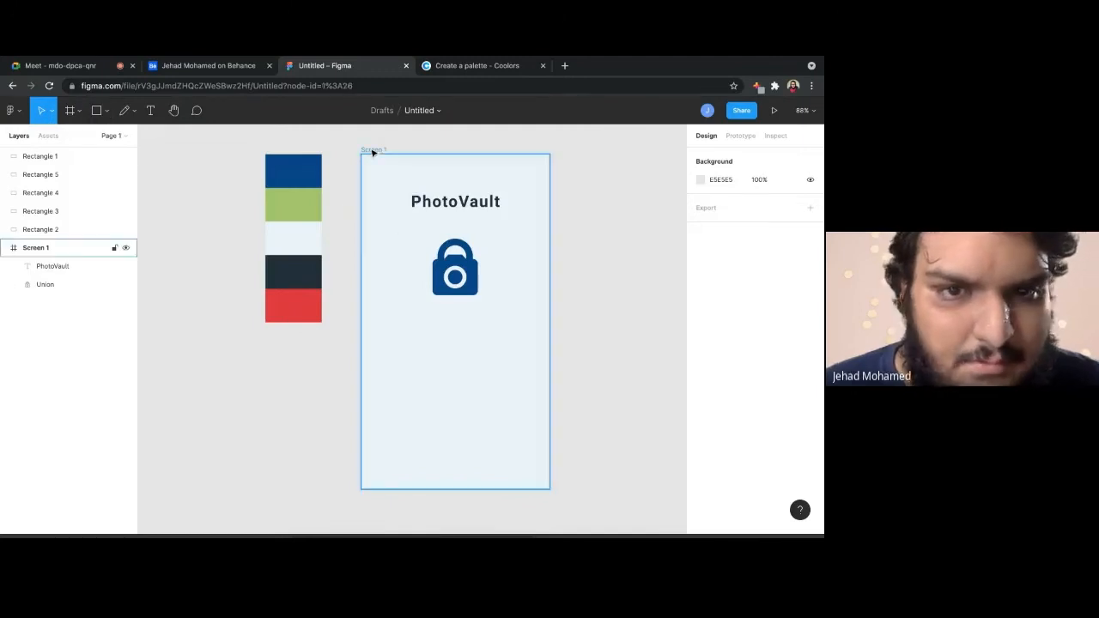
click(703, 426)
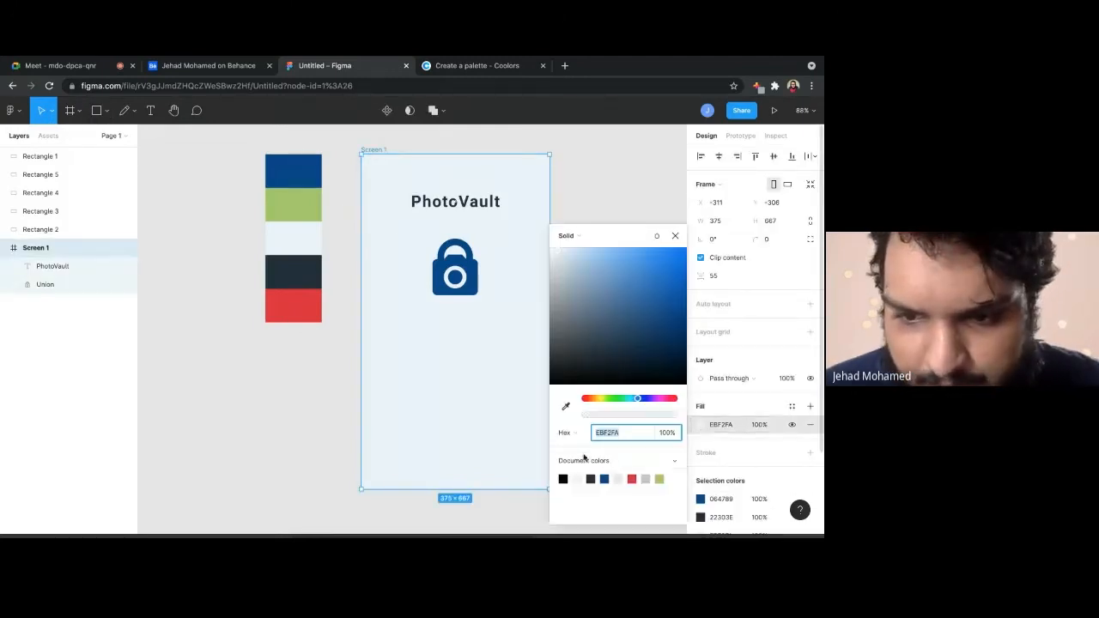
click(606, 480)
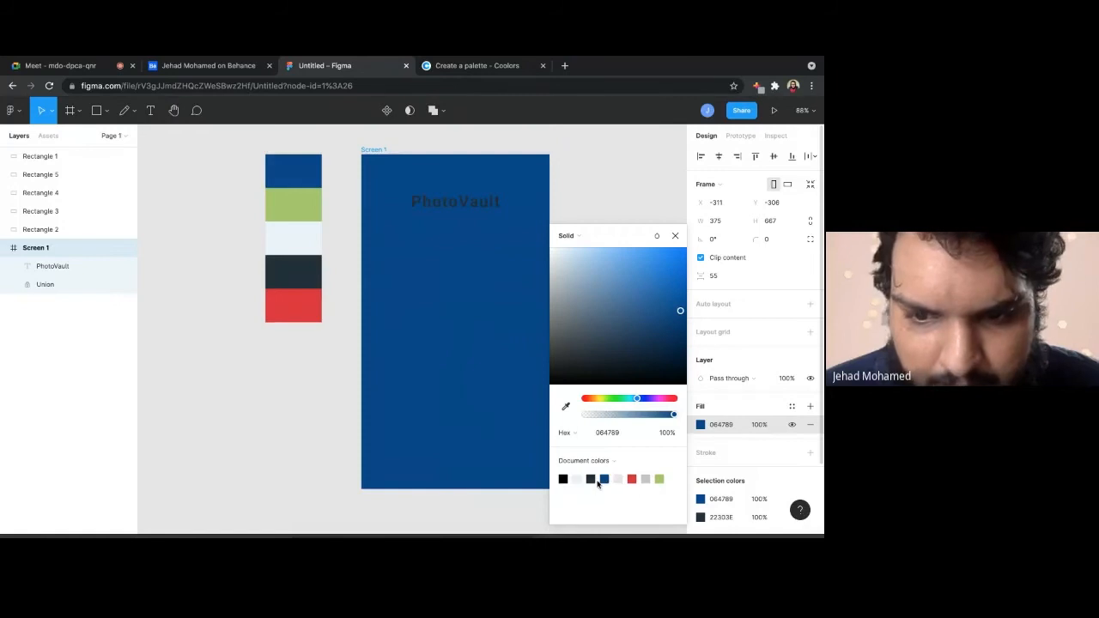
click(593, 478)
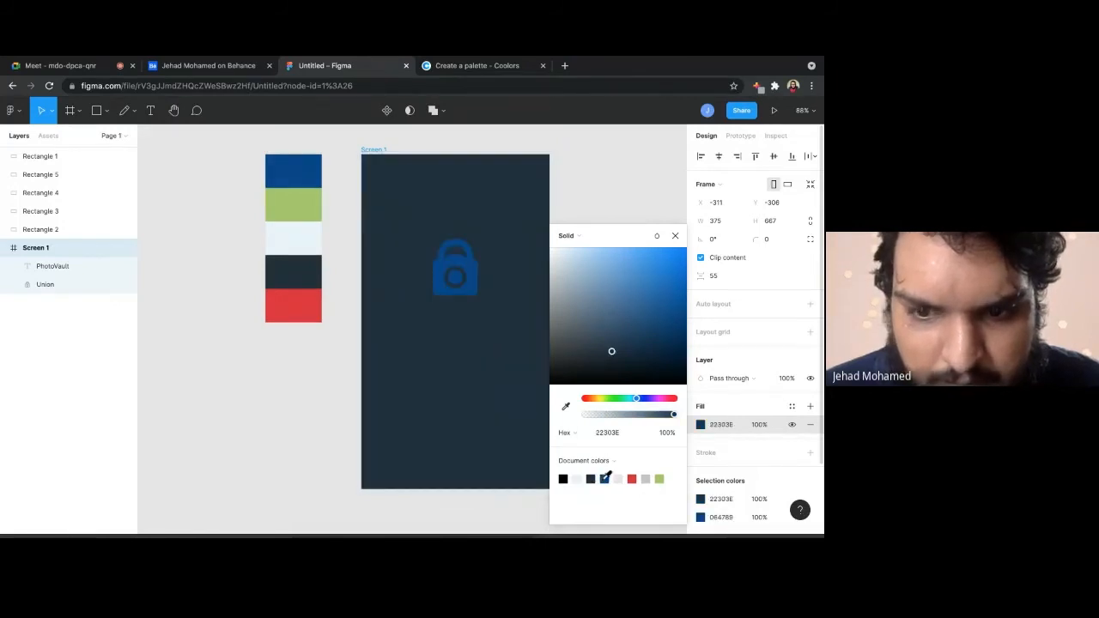
click(606, 478)
Recolor the PhotoVault title with the light document color EBF2FA
click(470, 212)
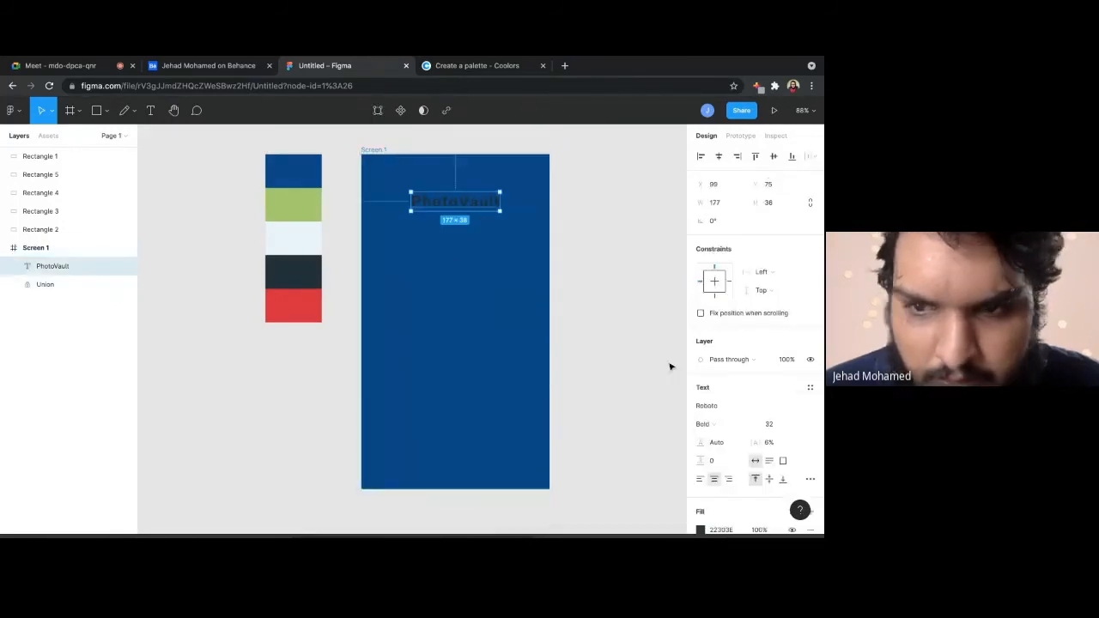
scroll(703, 507, down, 1)
scroll(702, 508, down, 1)
click(701, 463)
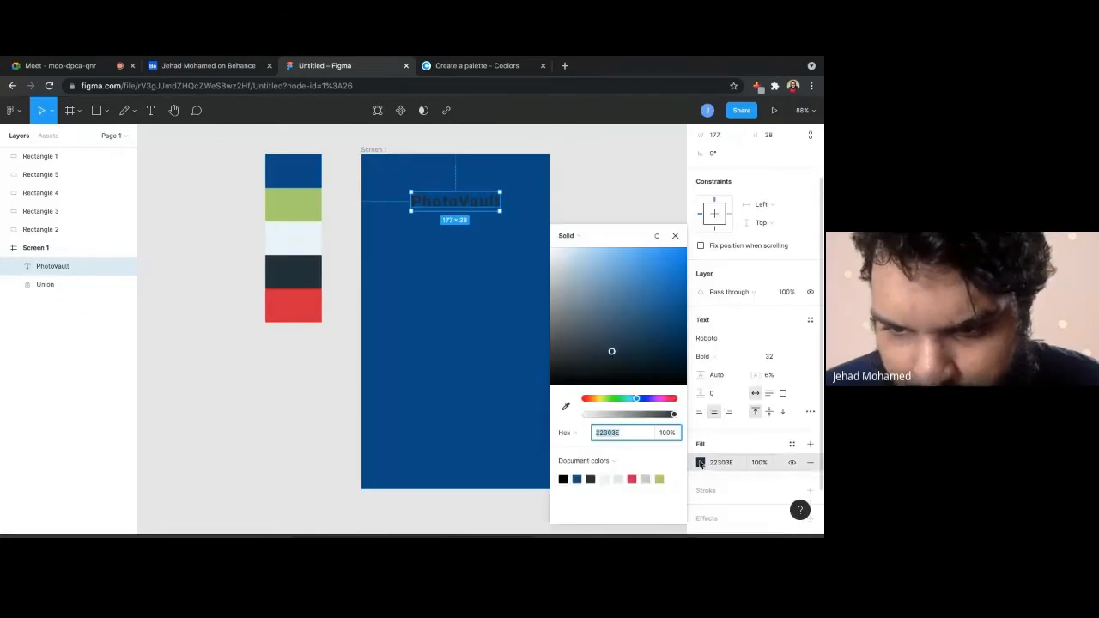
click(605, 478)
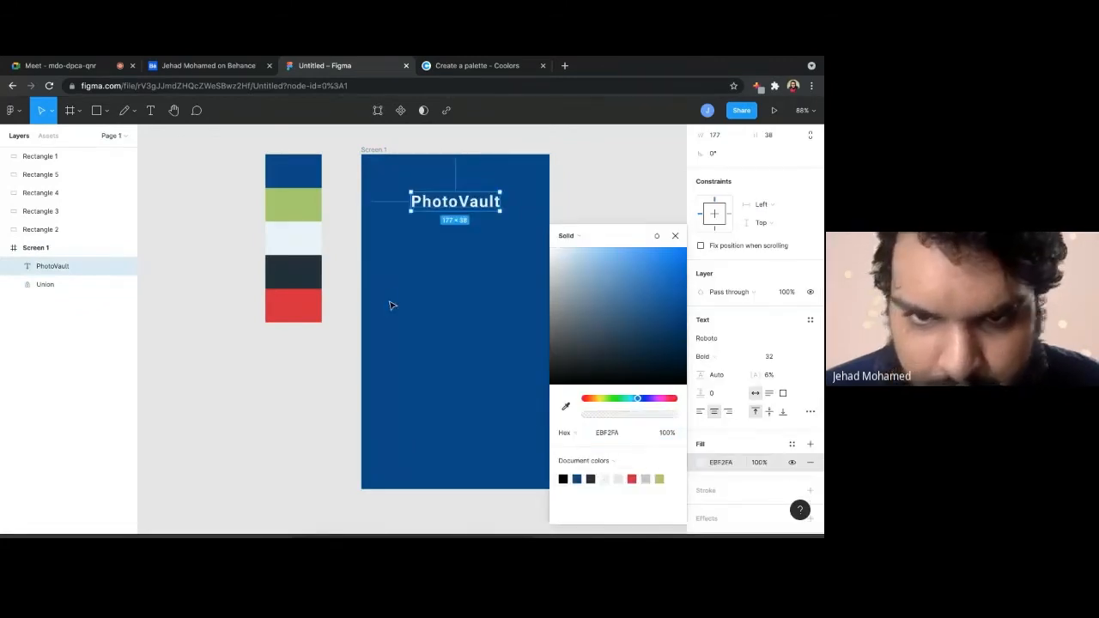
Select the Union icon layer and set its fill to the light document color EBF2FA
click(44, 285)
click(701, 405)
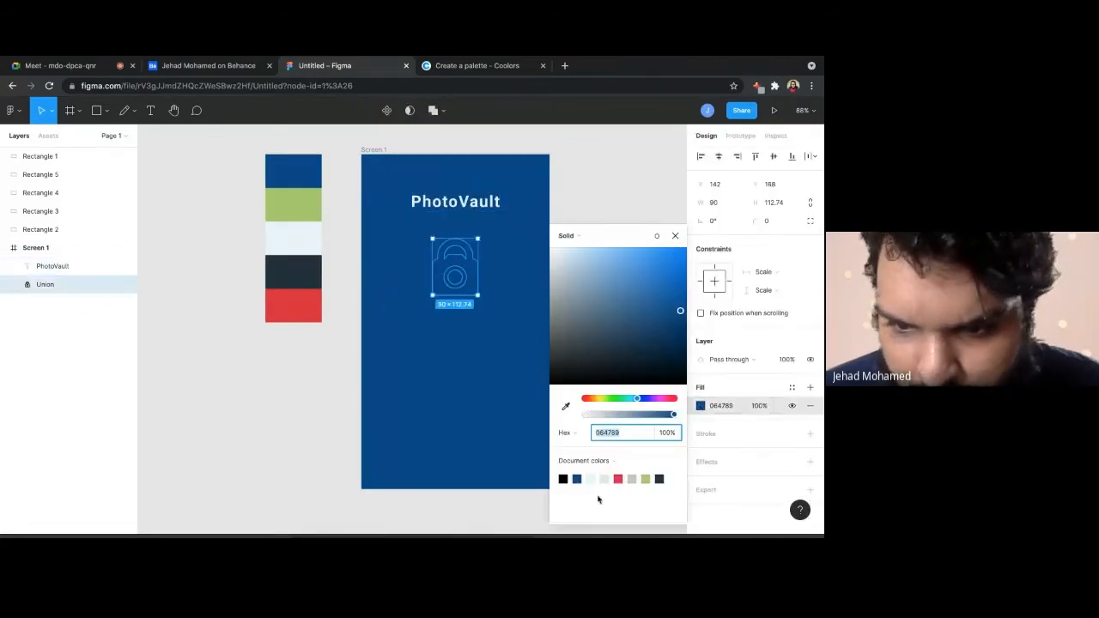
click(579, 477)
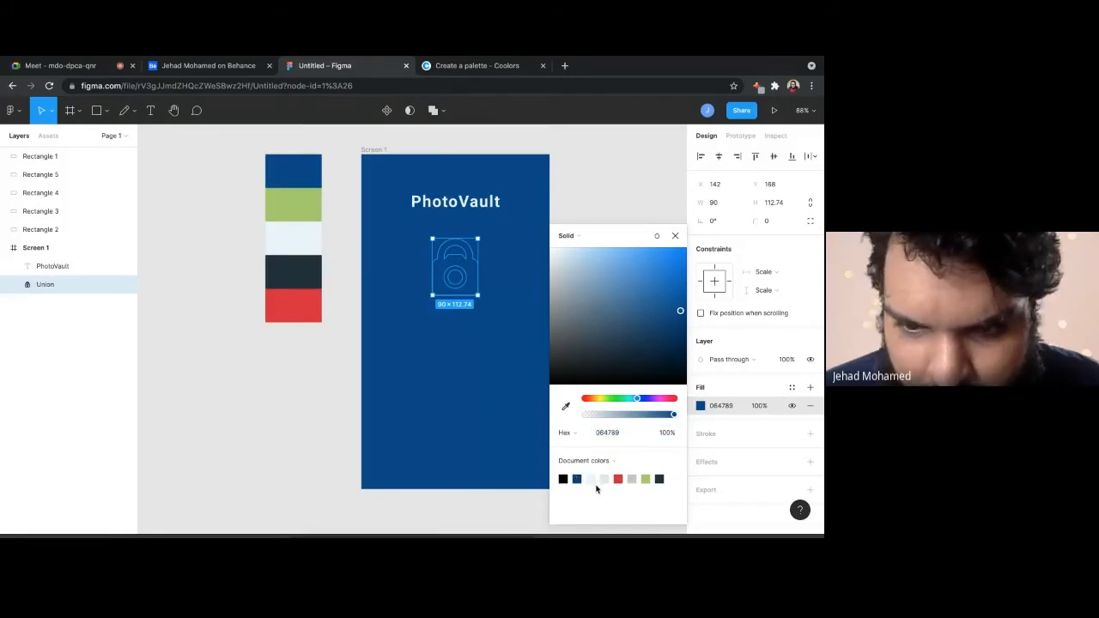
click(597, 479)
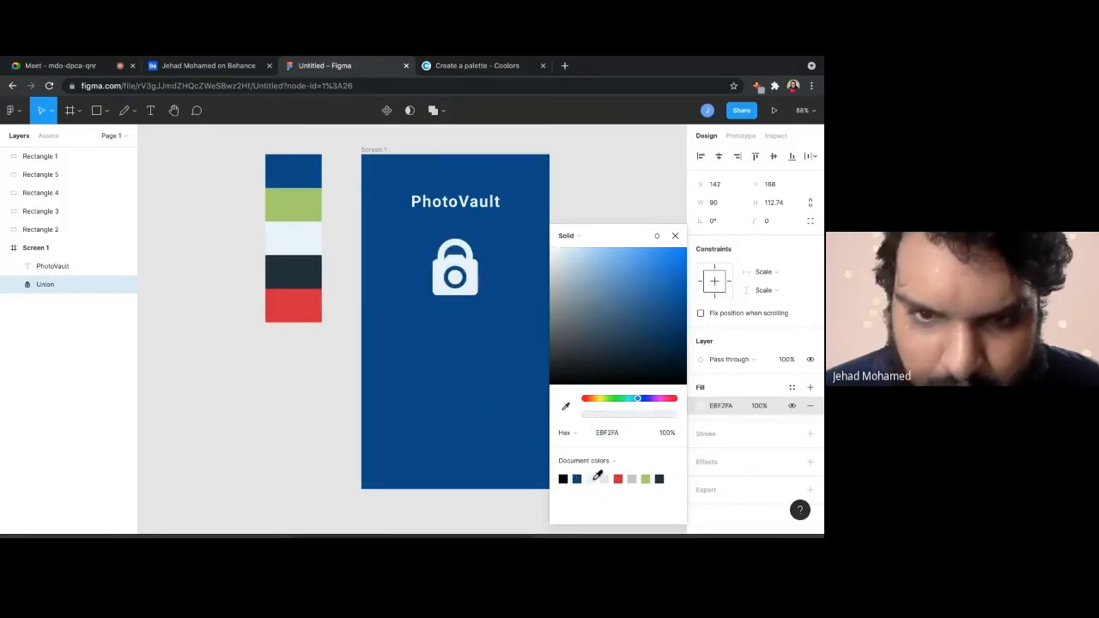
click(388, 319)
Draw a horizontally centered rectangle about 245 × 85 in the lower part of Screen 1 and round its corners to 7
scroll(437, 337, up, 3)
scroll(439, 339, down, 4)
scroll(439, 338, up, 1)
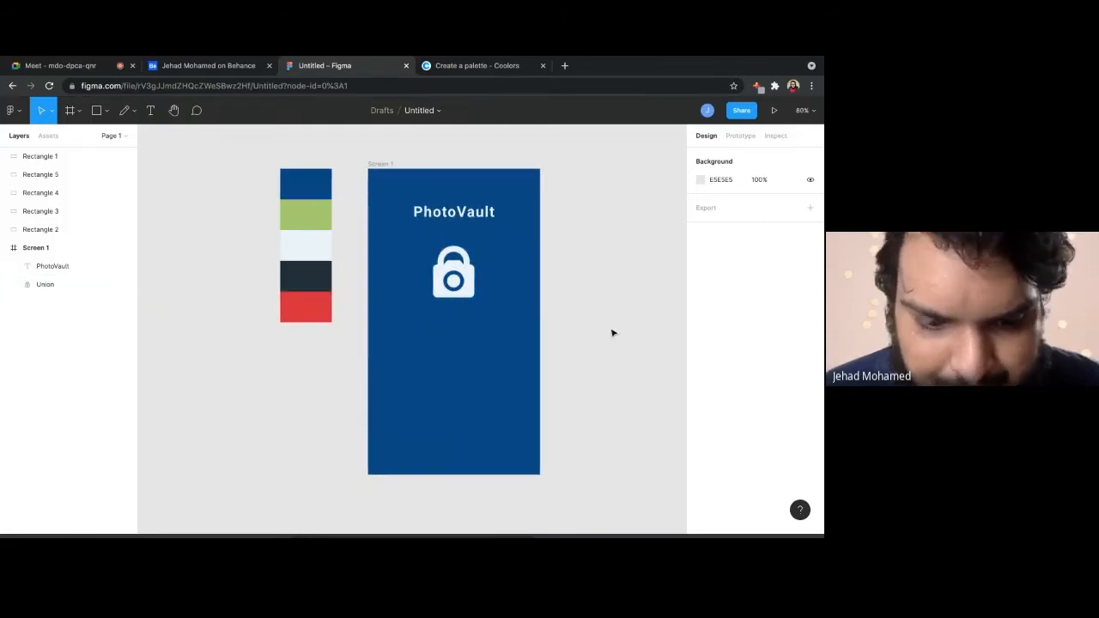
key(r)
drag(397, 392, 512, 430)
click(773, 223)
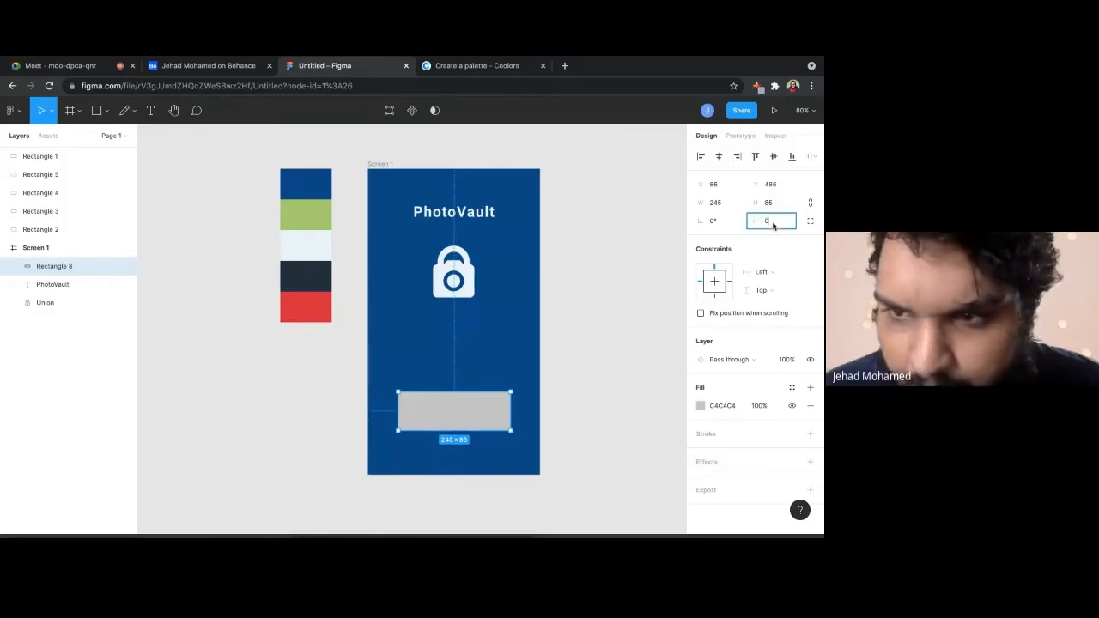
text(1)
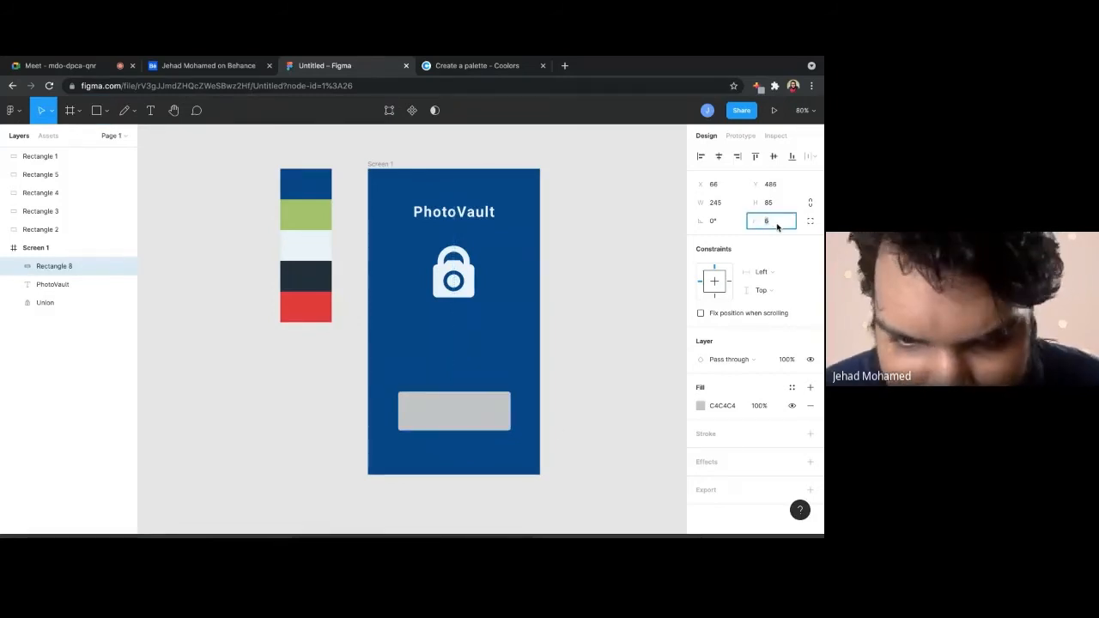
text(7)
key(Return)
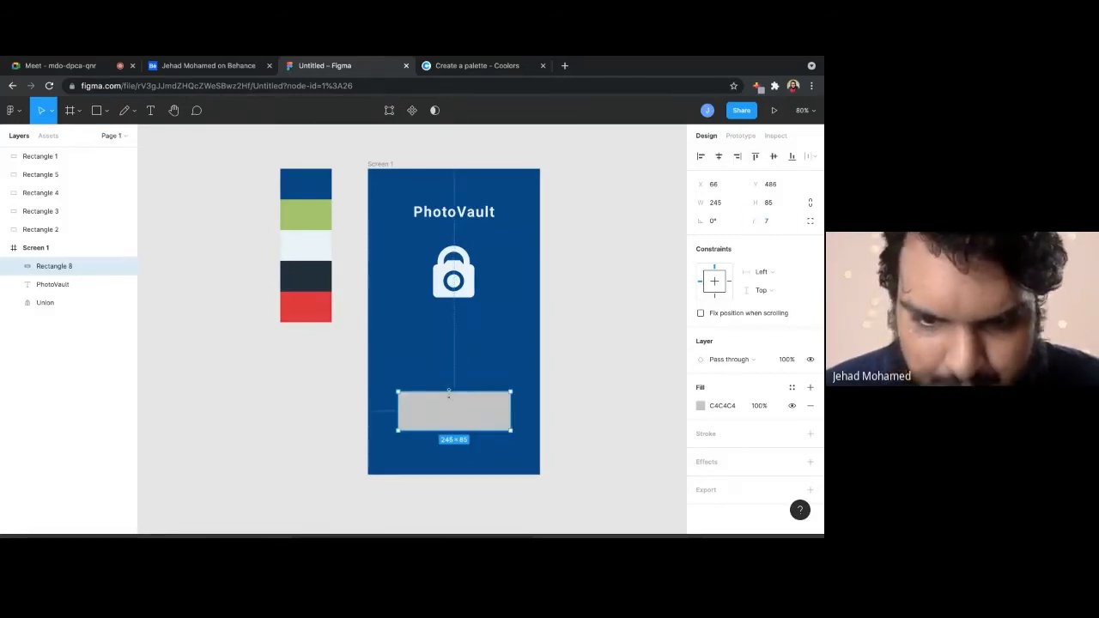
Reduce the button rectangle's height to about 78 and fill it with the green document color
drag(449, 392, 449, 393)
click(701, 405)
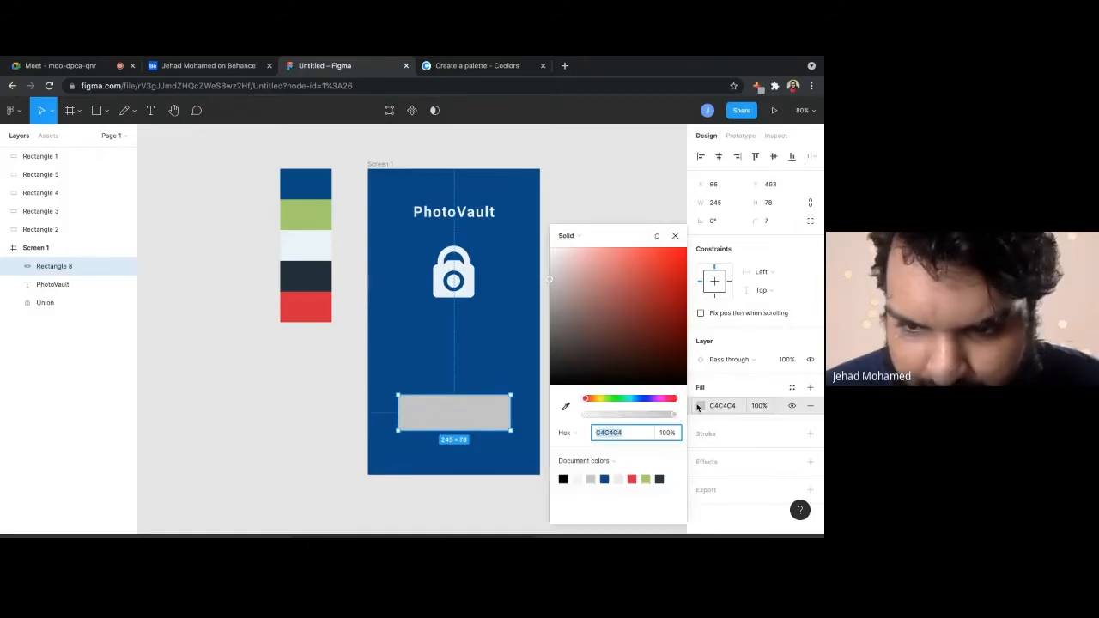
click(646, 478)
click(578, 178)
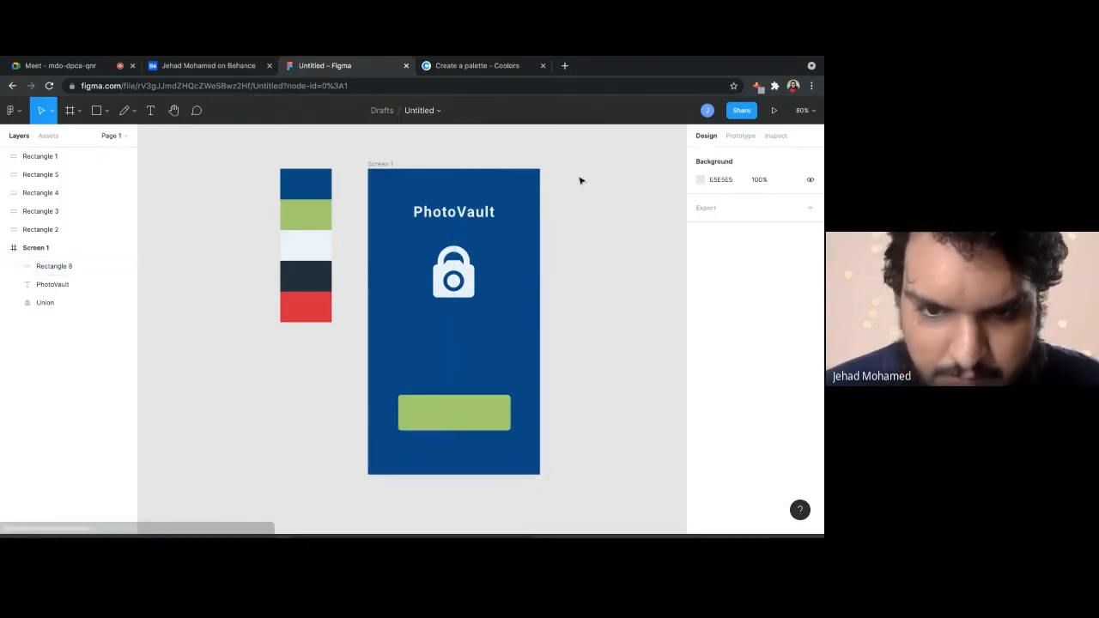
click(447, 417)
click(483, 431)
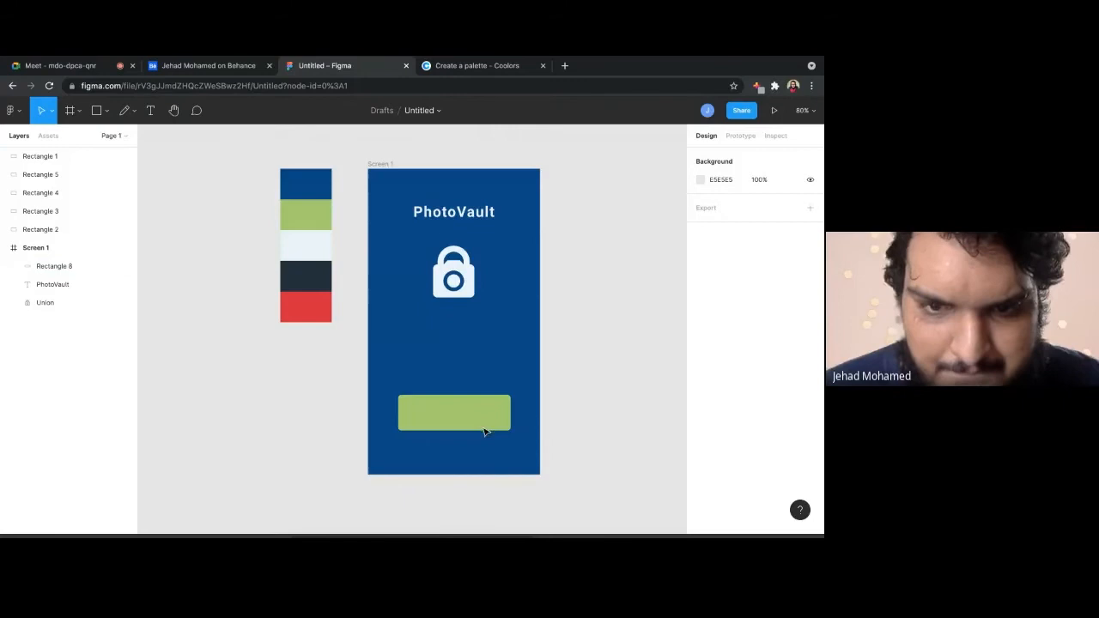
click(455, 279)
click(568, 299)
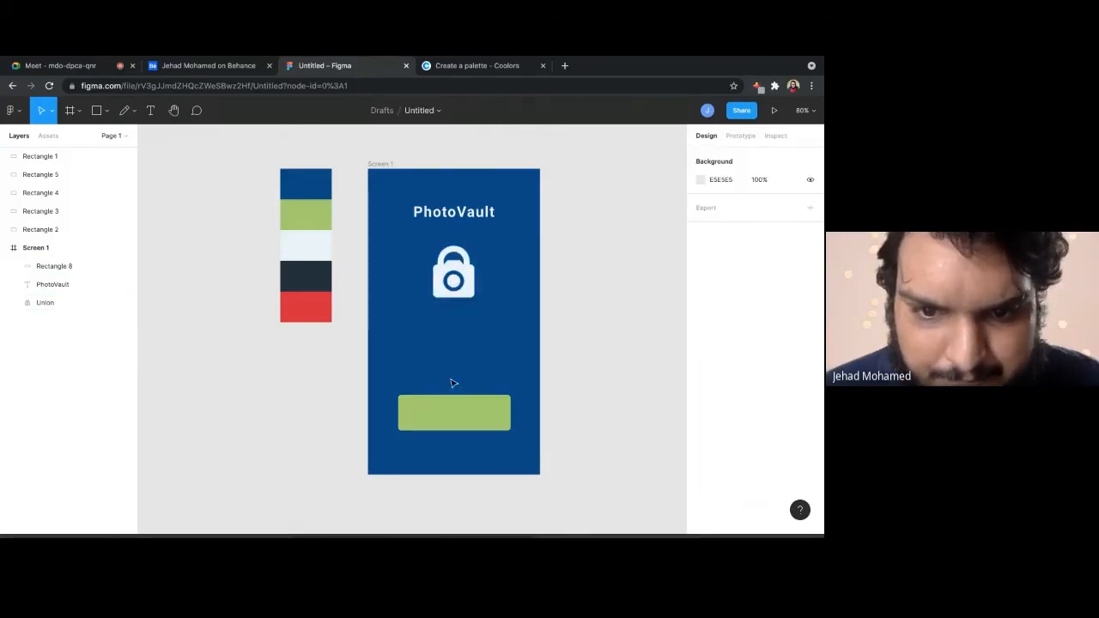
Resize the green button to about 268 × 67 and move it up, horizontally centered on Screen 1, to about X 53, Y 458
click(462, 408)
drag(399, 418, 386, 415)
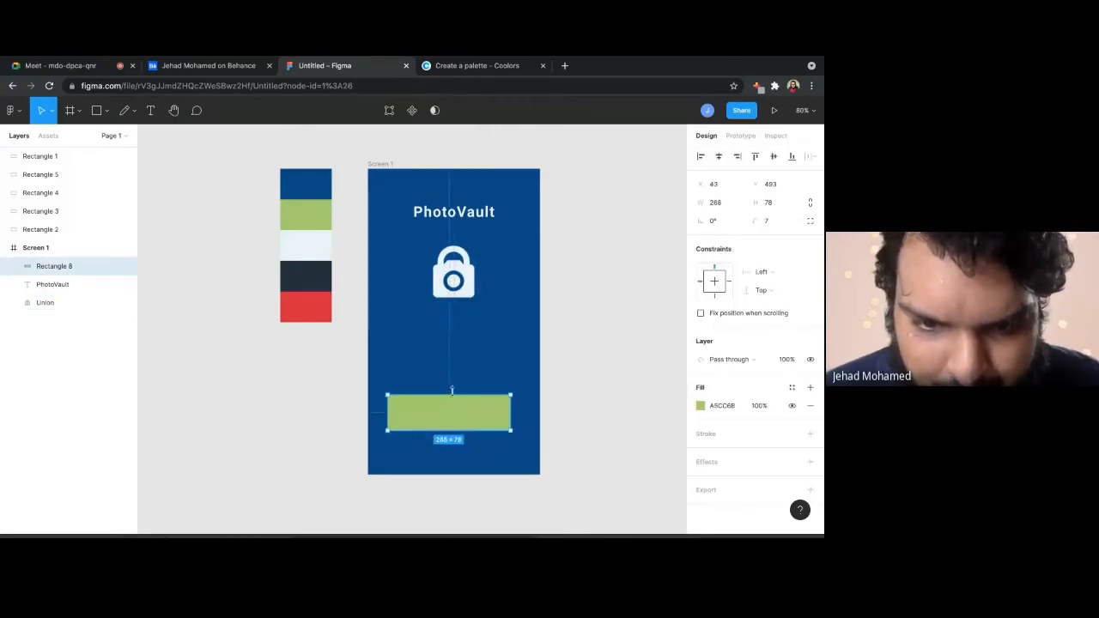
mouse_move(453, 394)
mouse_down()
mouse_move(447, 413)
mouse_move(464, 426)
mouse_move(465, 403)
mouse_up()
click(593, 362)
click(465, 417)
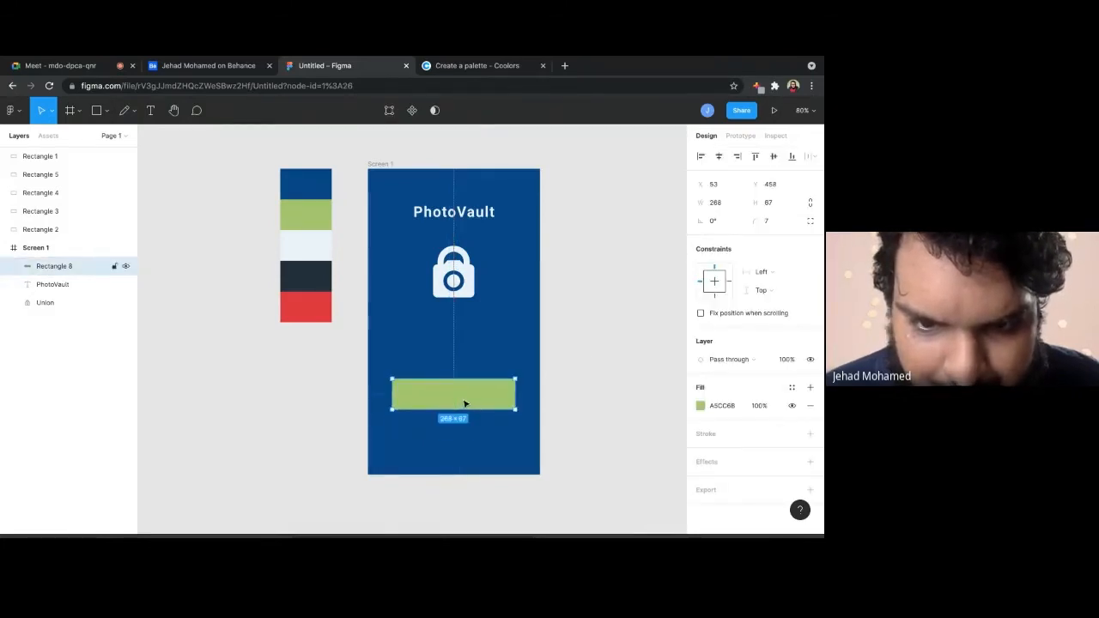
Duplicate the PhotoVault title, center the copy on the green button above the rectangle, and open its text for editing
click(460, 214)
key(ctrl+d)
drag(459, 214, 465, 401)
key(ctrl+])
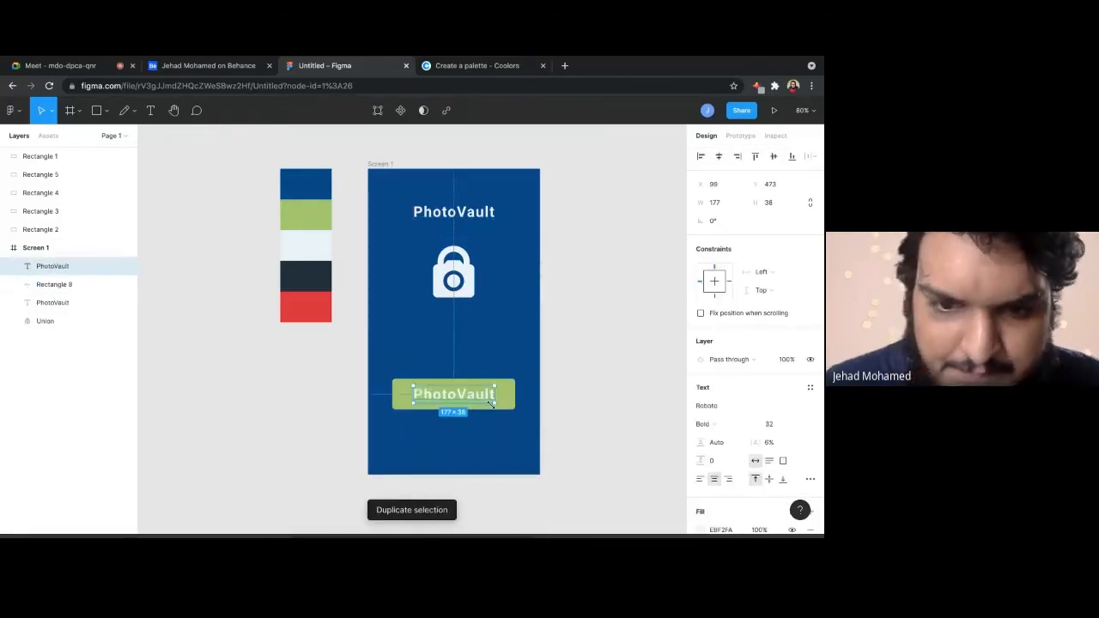
double_click(488, 397)
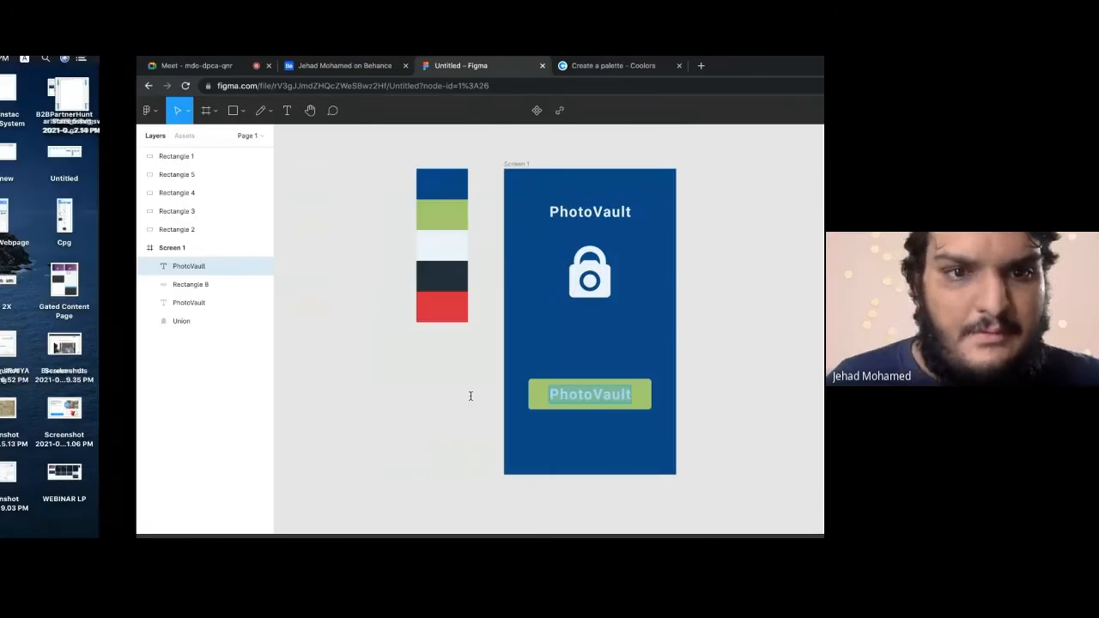
Open the Community page for browsing plugins and dismiss the announcement about comments
mouse_move(52, 290)
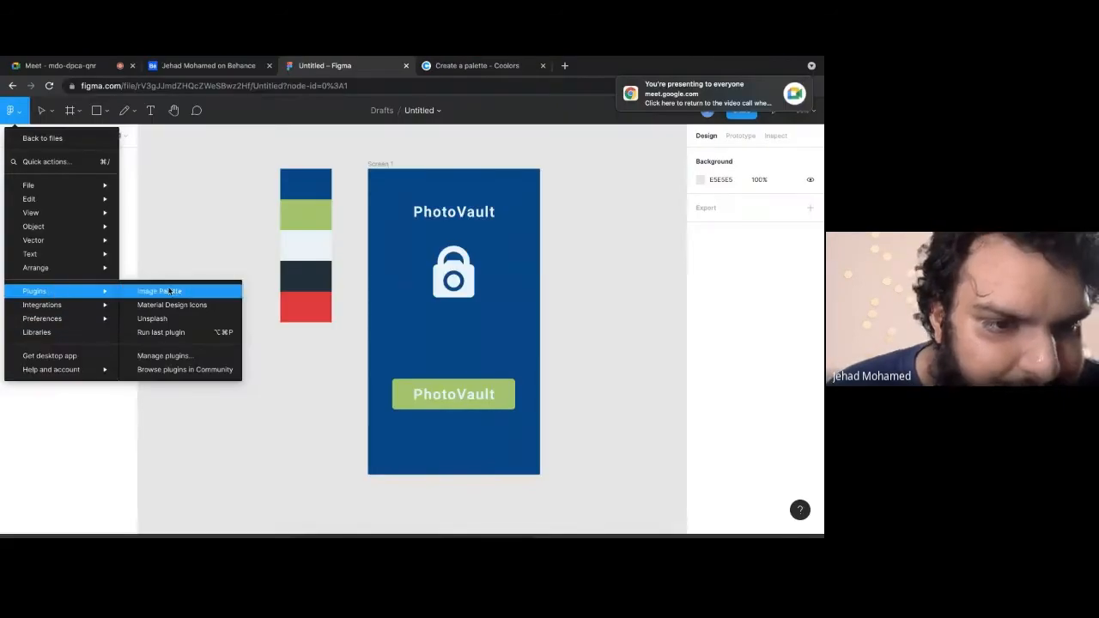
click(184, 370)
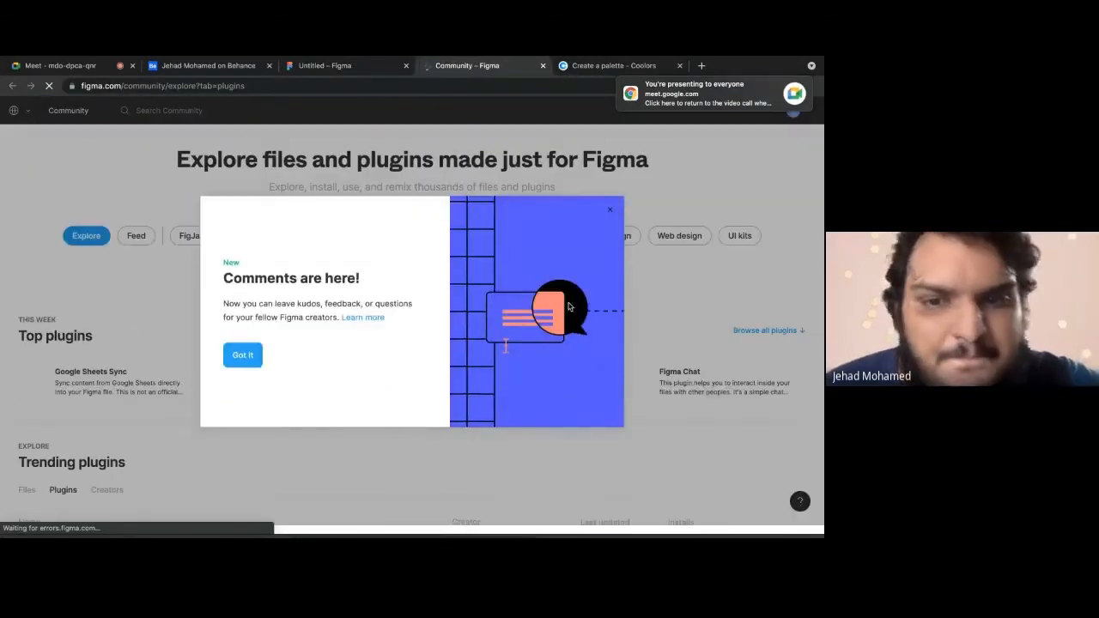
click(607, 213)
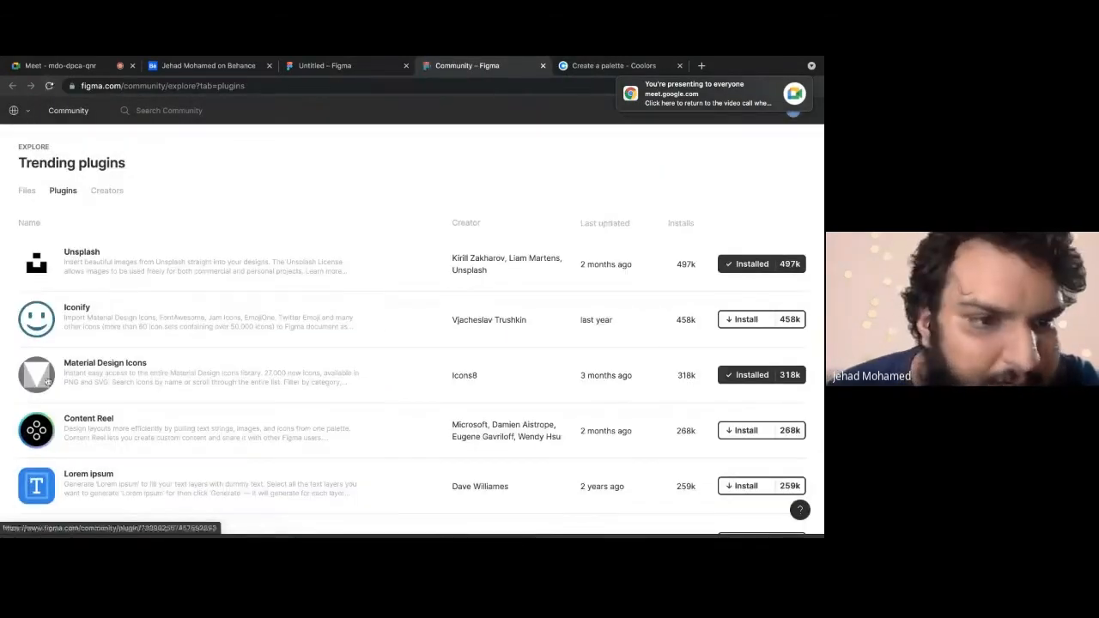
Look through the Community page's trending plugins, comparing the available plugins and which ones are already installed
scroll(78, 300, down, 3)
scroll(79, 299, up, 4)
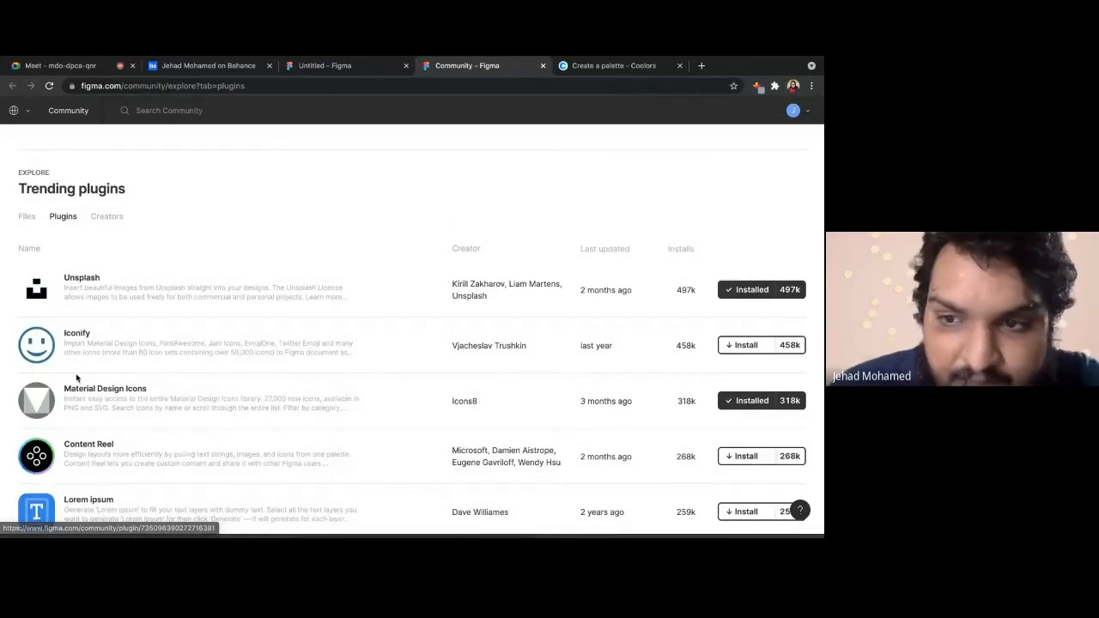
scroll(191, 315, down, 1)
scroll(60, 309, down, 1)
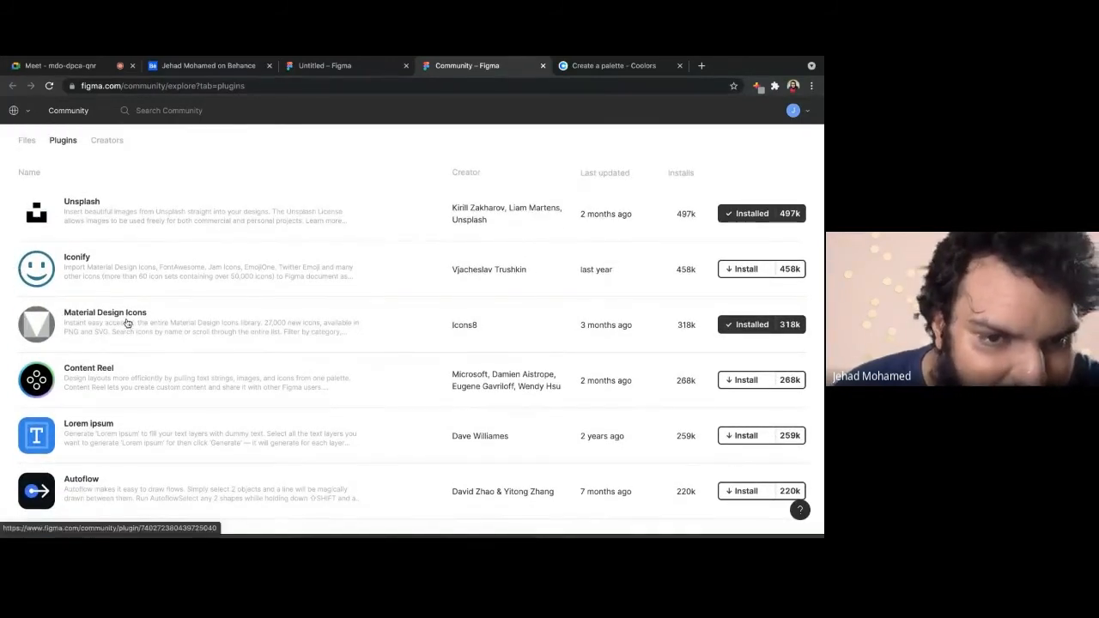
scroll(108, 392, down, 1)
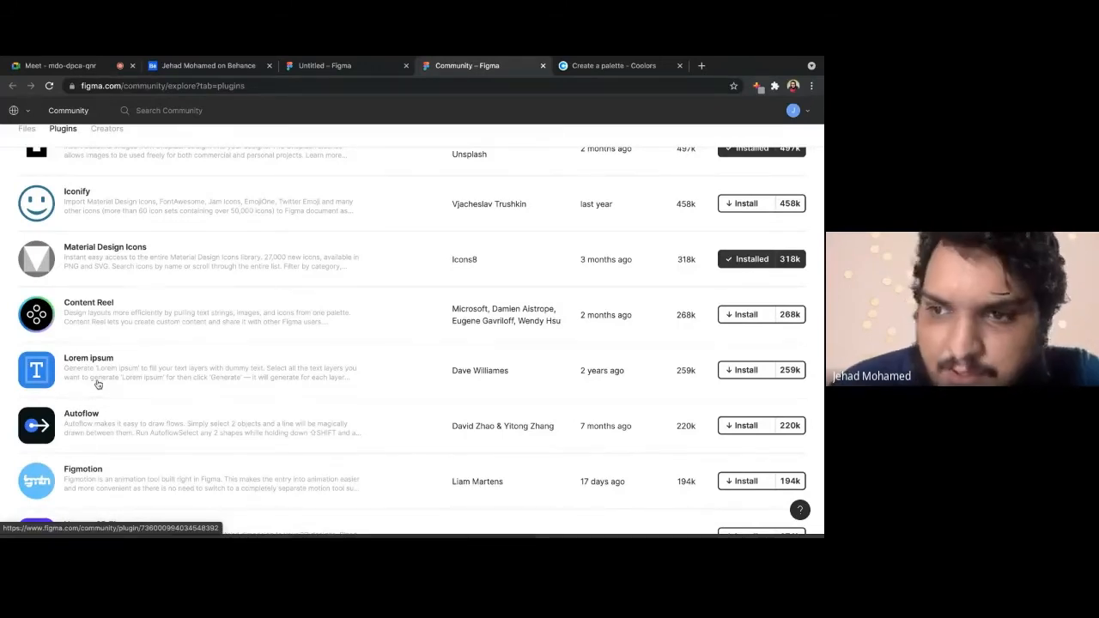
scroll(110, 381, down, 2)
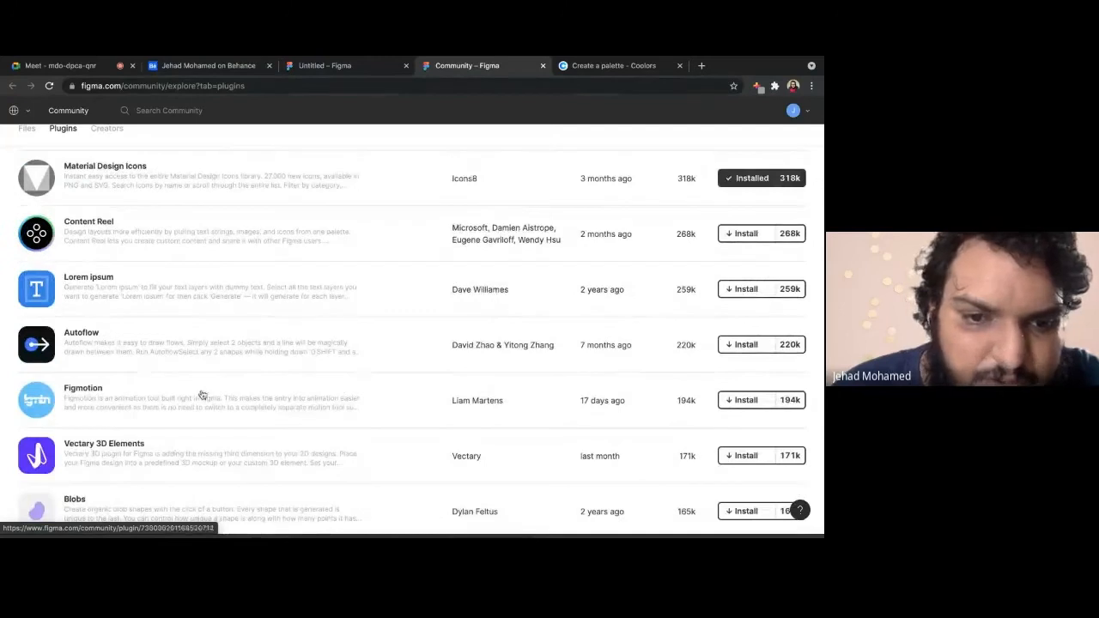
scroll(201, 392, down, 2)
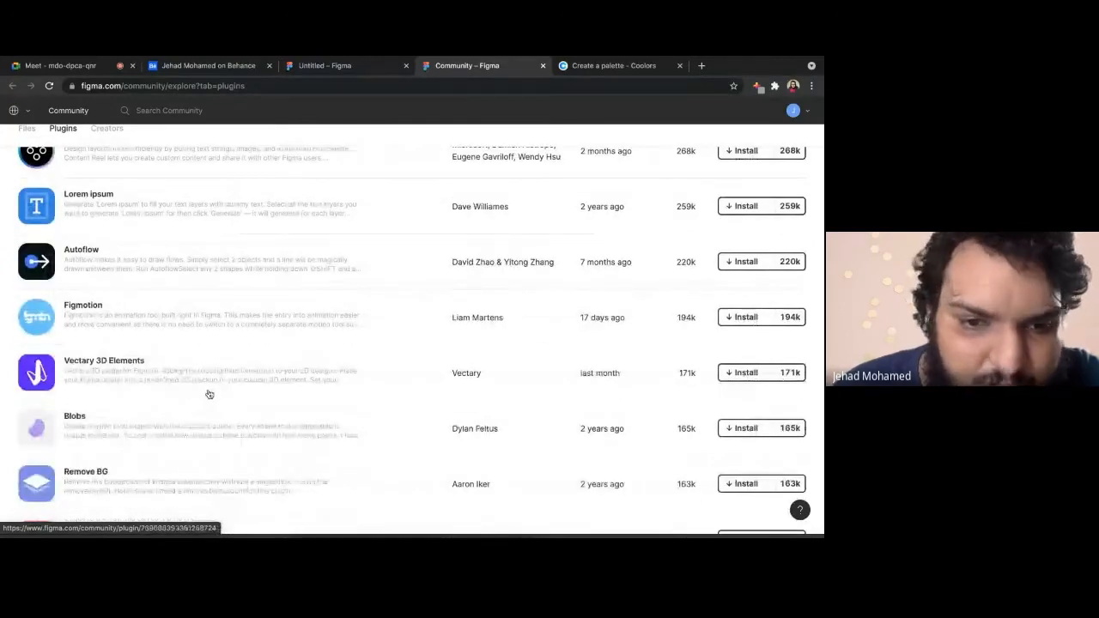
scroll(184, 383, down, 2)
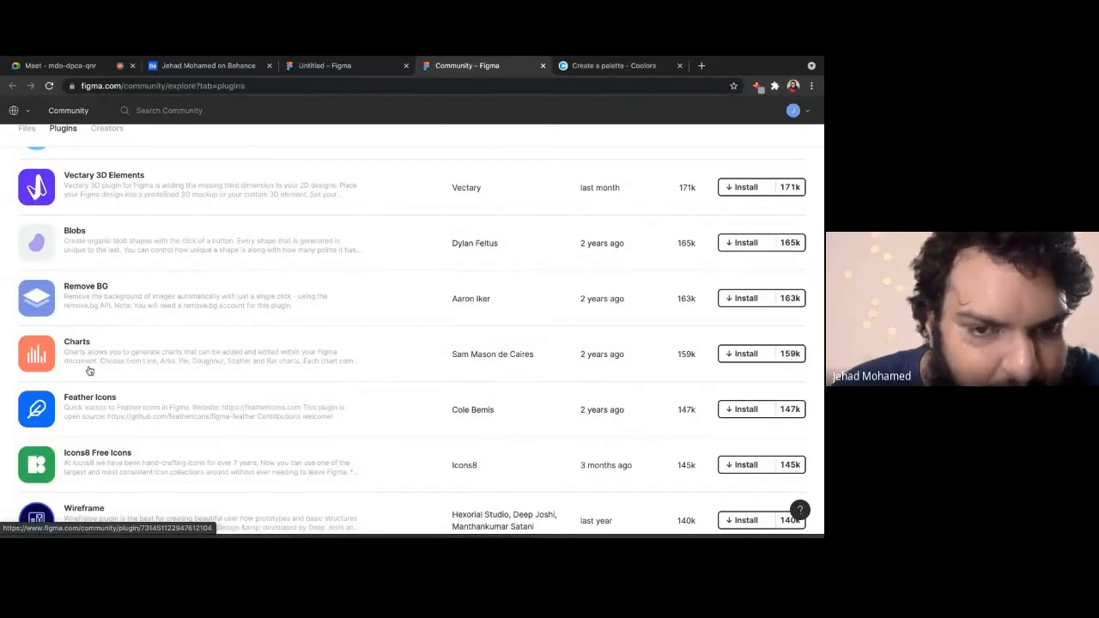
scroll(89, 369, down, 3)
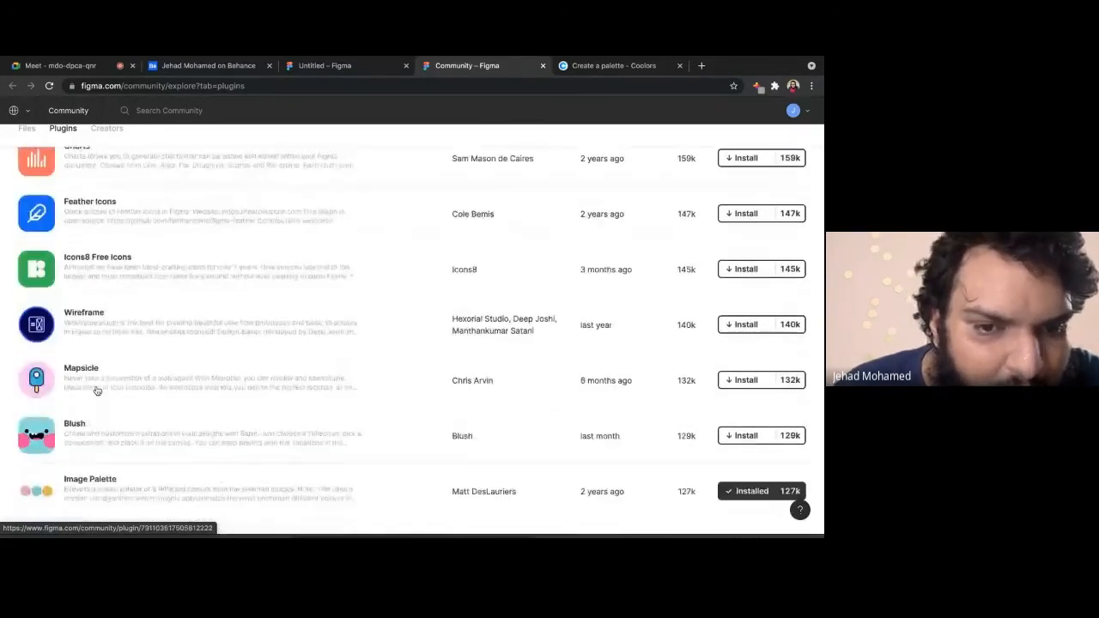
scroll(90, 429, down, 5)
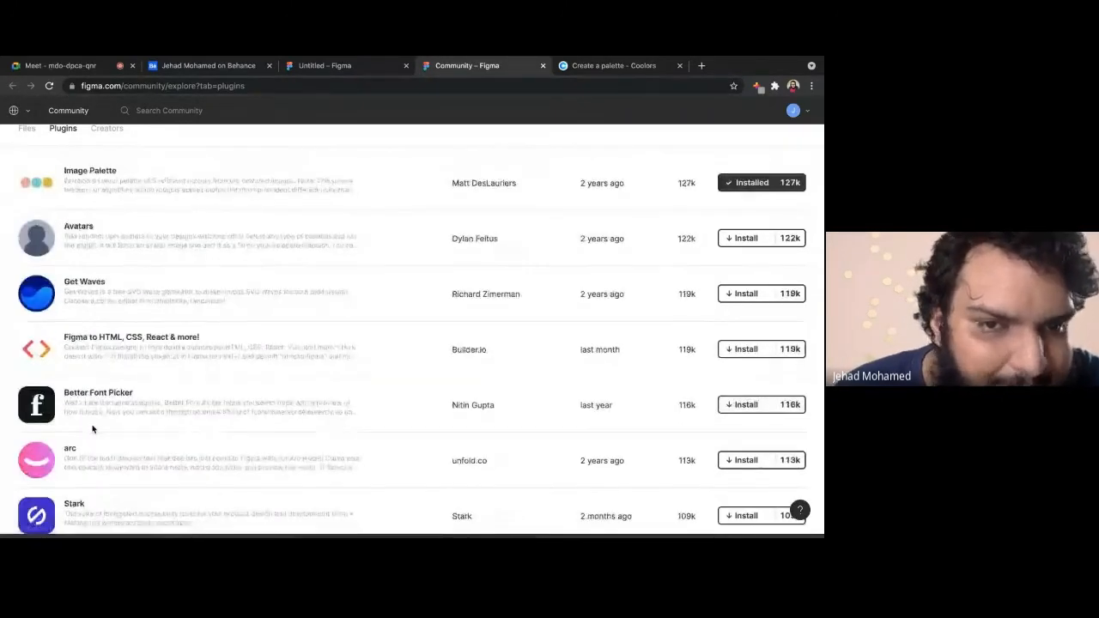
scroll(95, 426, down, 2)
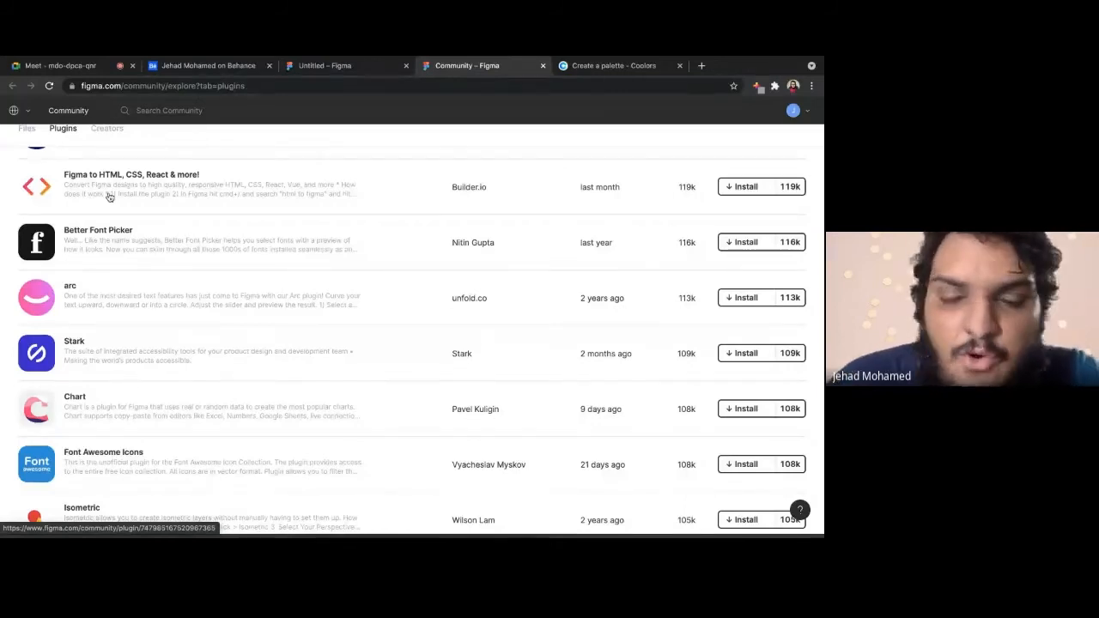
scroll(152, 351, down, 7)
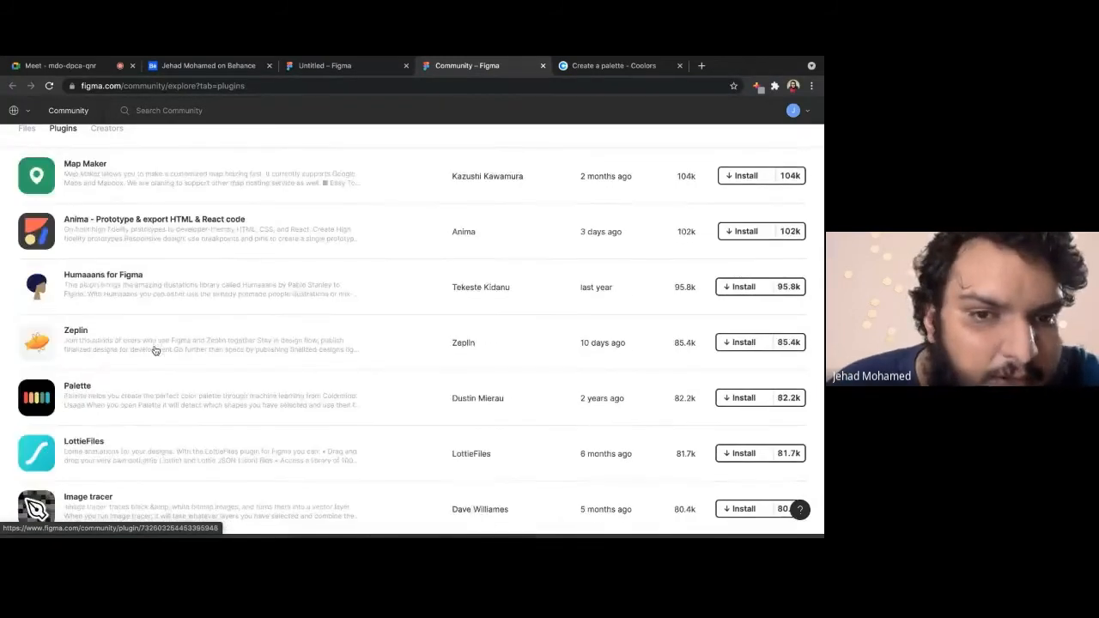
scroll(155, 351, up, 15)
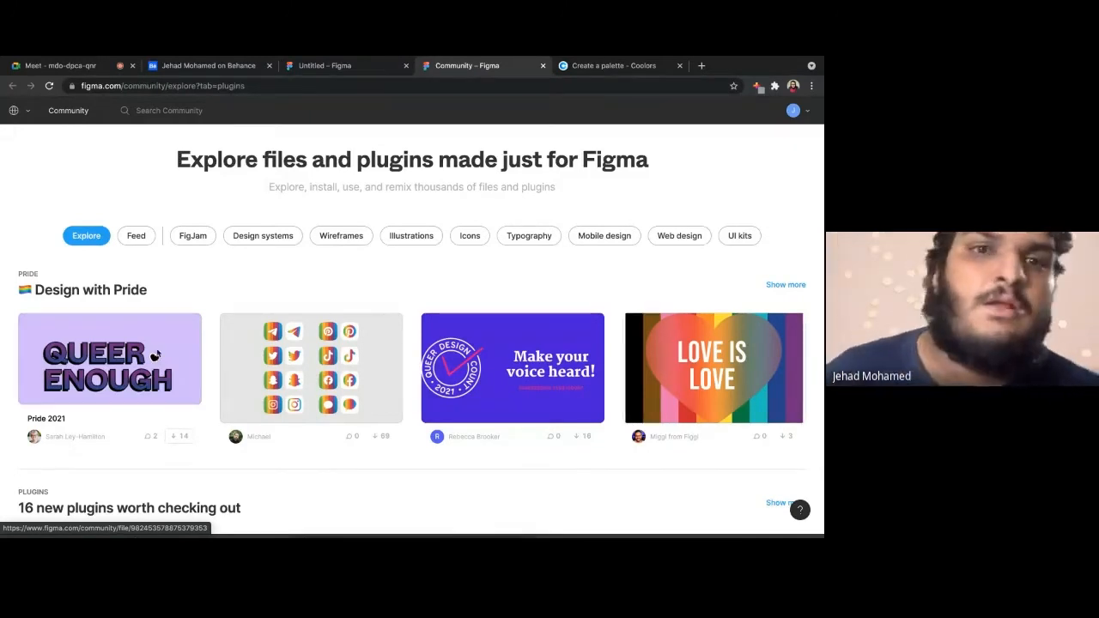
scroll(738, 266, down, 8)
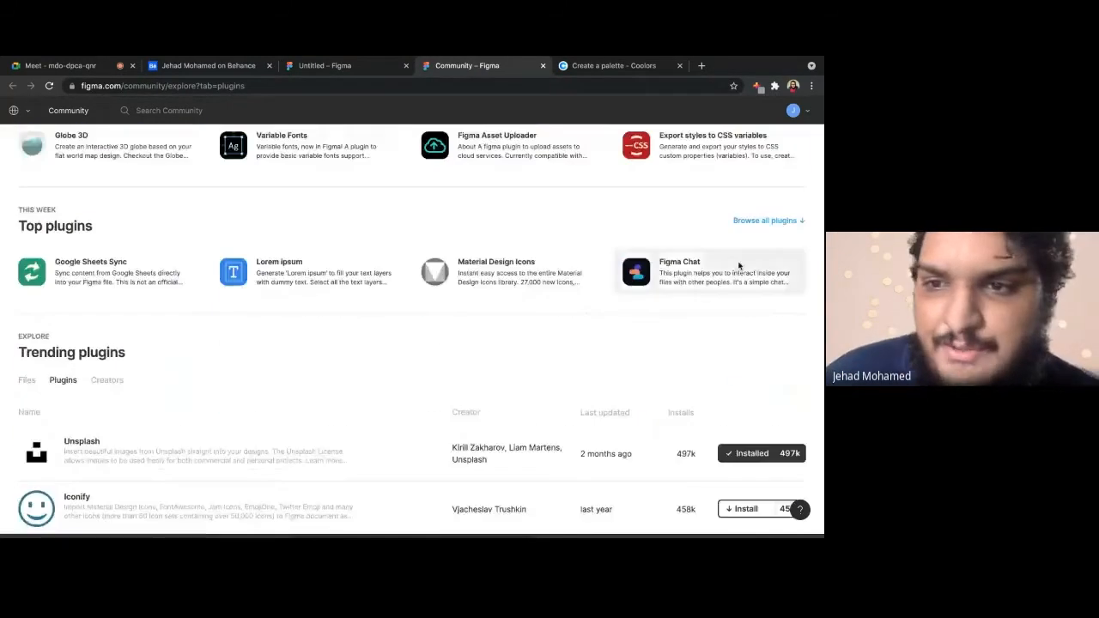
scroll(738, 266, down, 3)
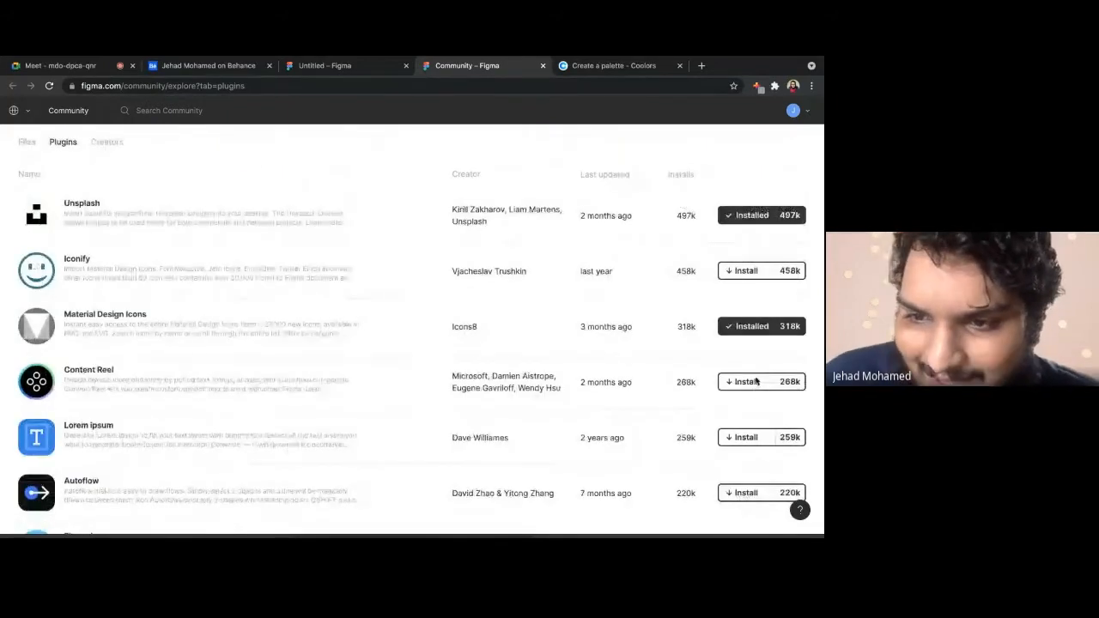
scroll(756, 352, down, 1)
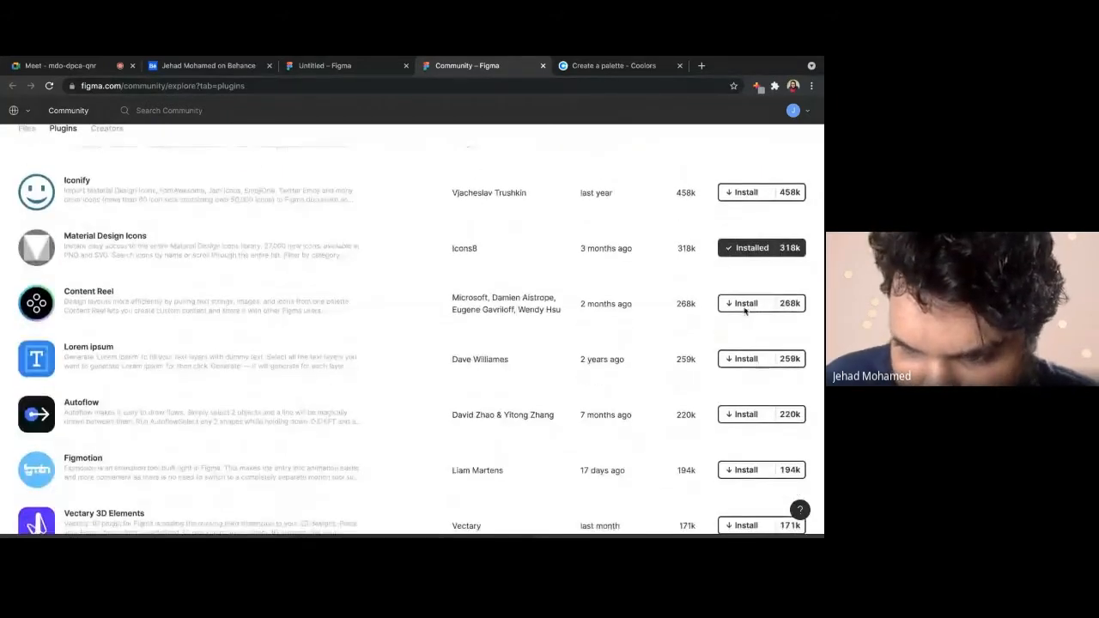
Return to the Untitled design file and run the Unsplash plugin
click(343, 66)
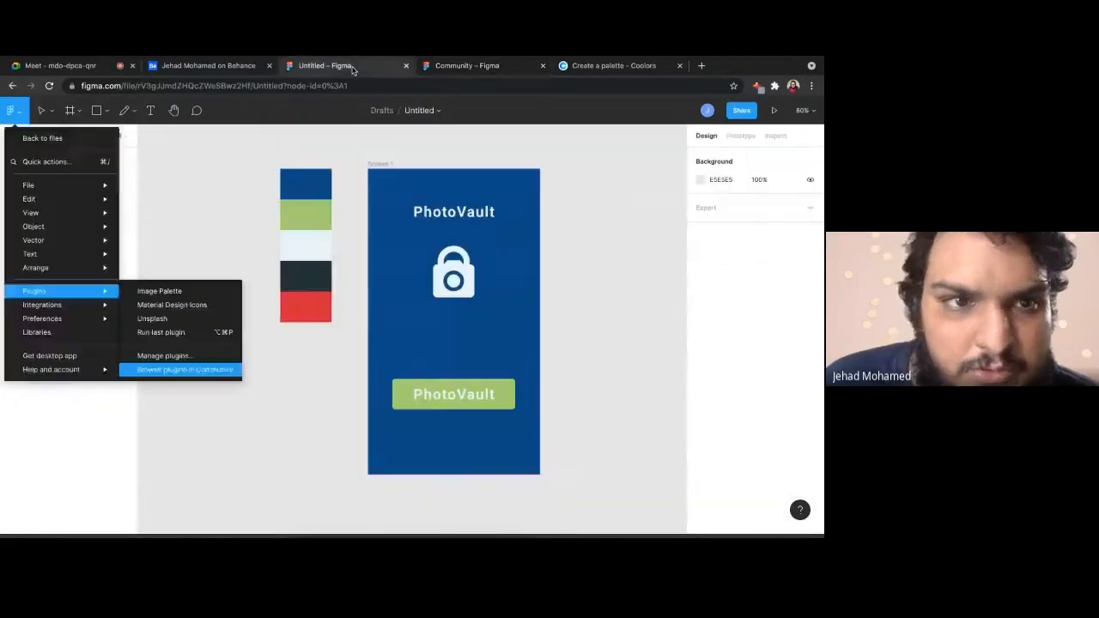
click(11, 111)
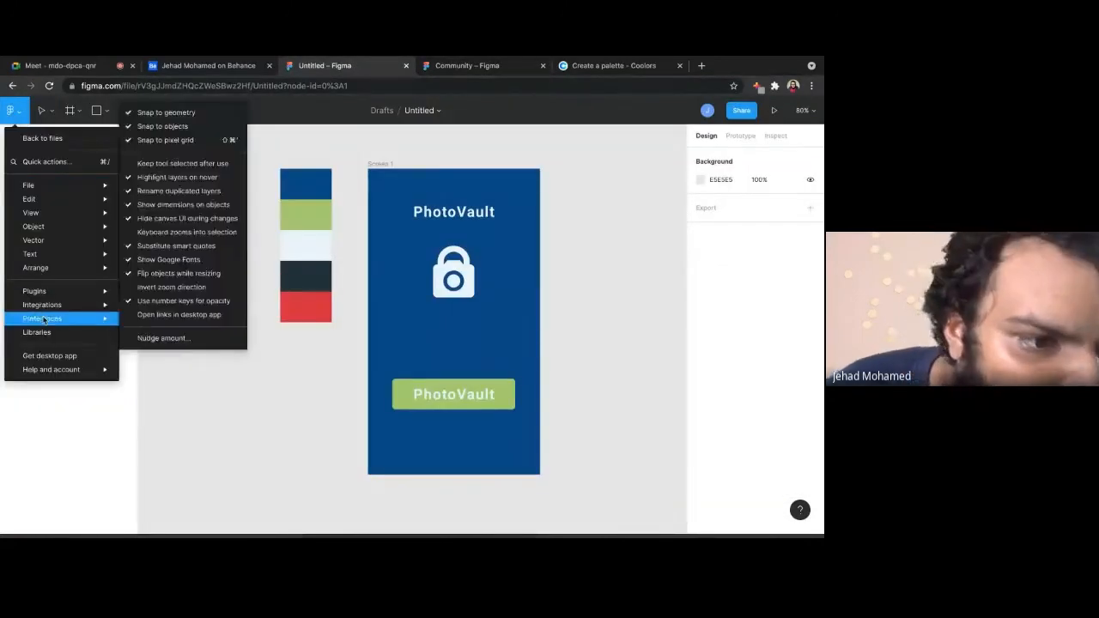
mouse_move(49, 291)
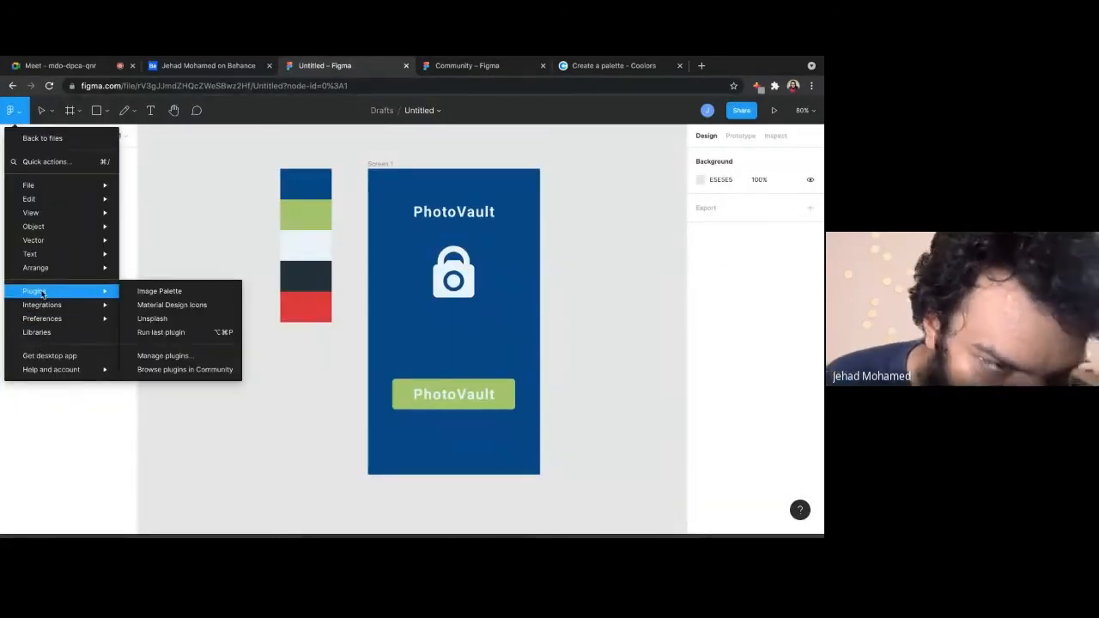
click(165, 320)
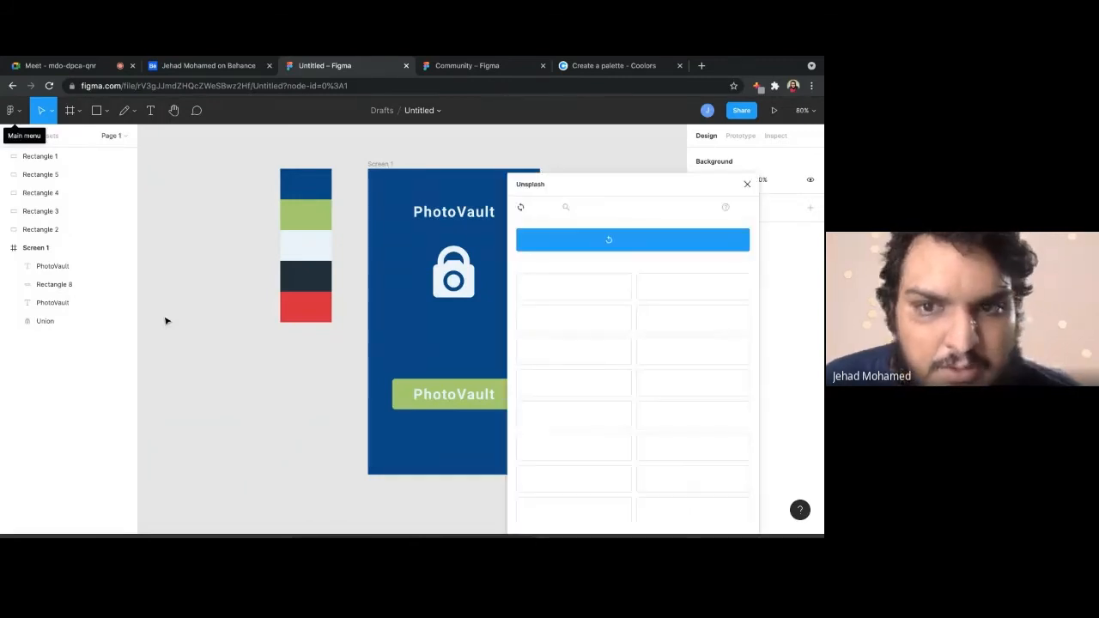
Search Unsplash for scenery photos
click(584, 209)
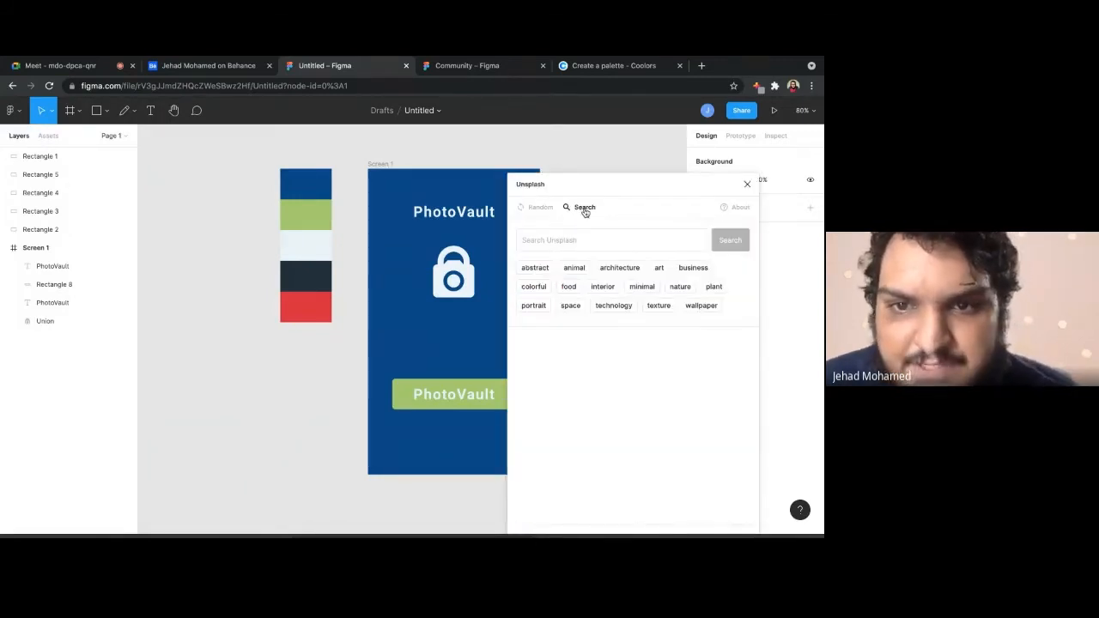
click(552, 234)
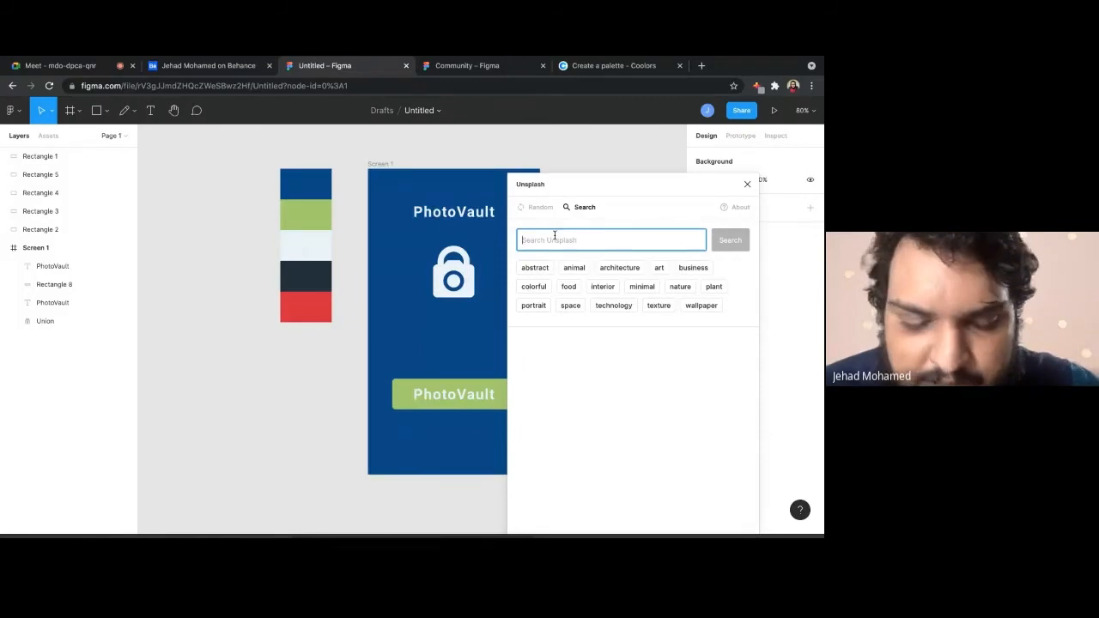
text(scener)
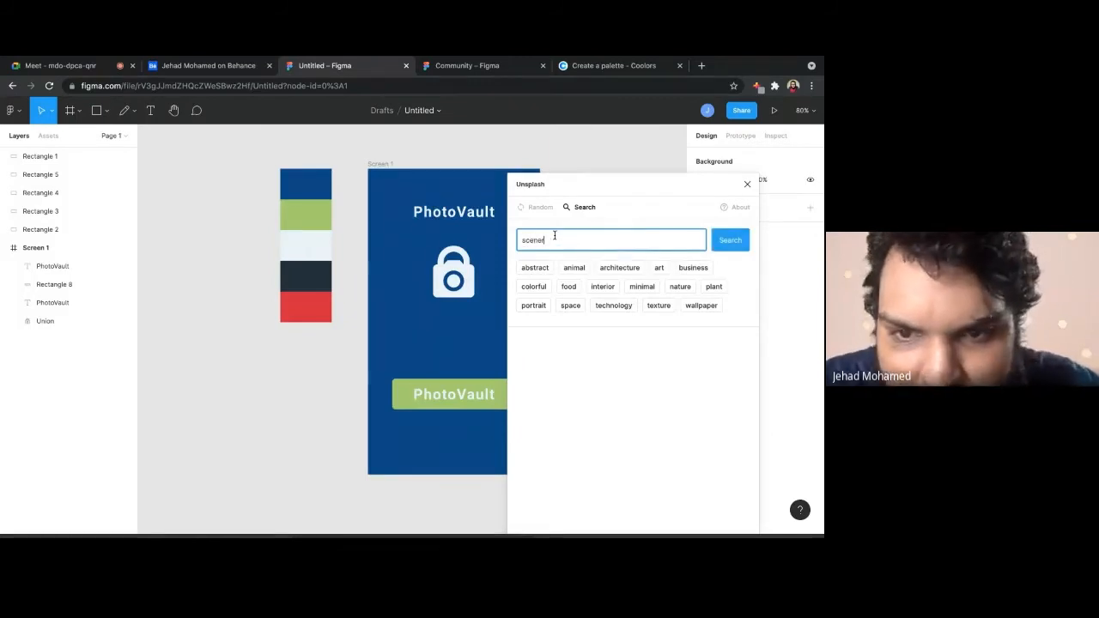
text(y)
key(Return)
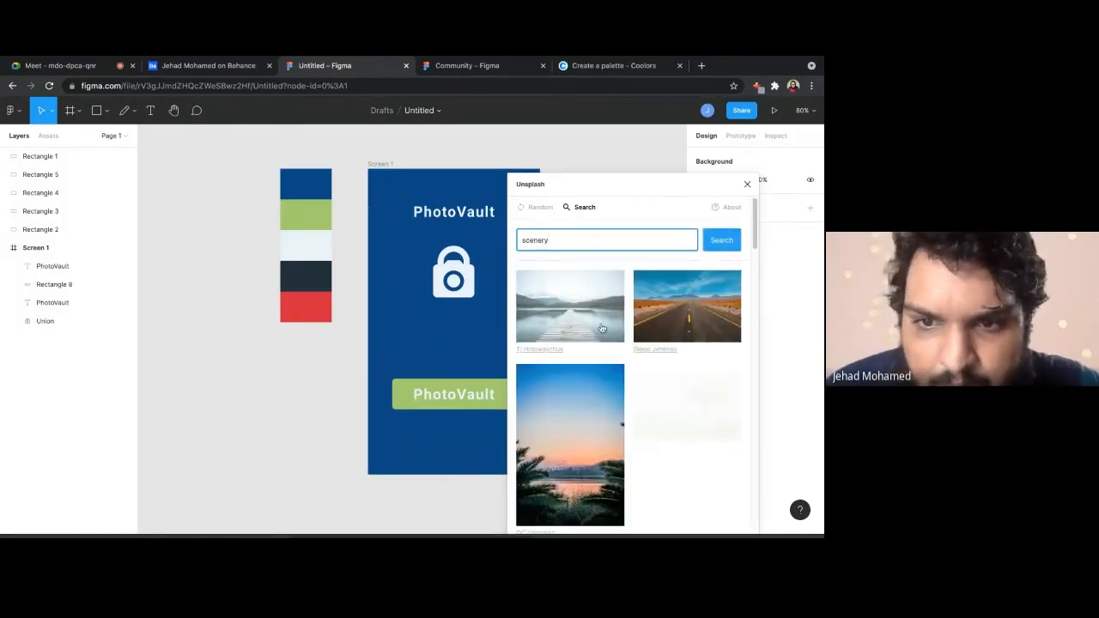
Insert the lake photo with the wooden pier onto the canvas, place it to the right of Screen 1, and close Unsplash
drag(567, 313, 448, 337)
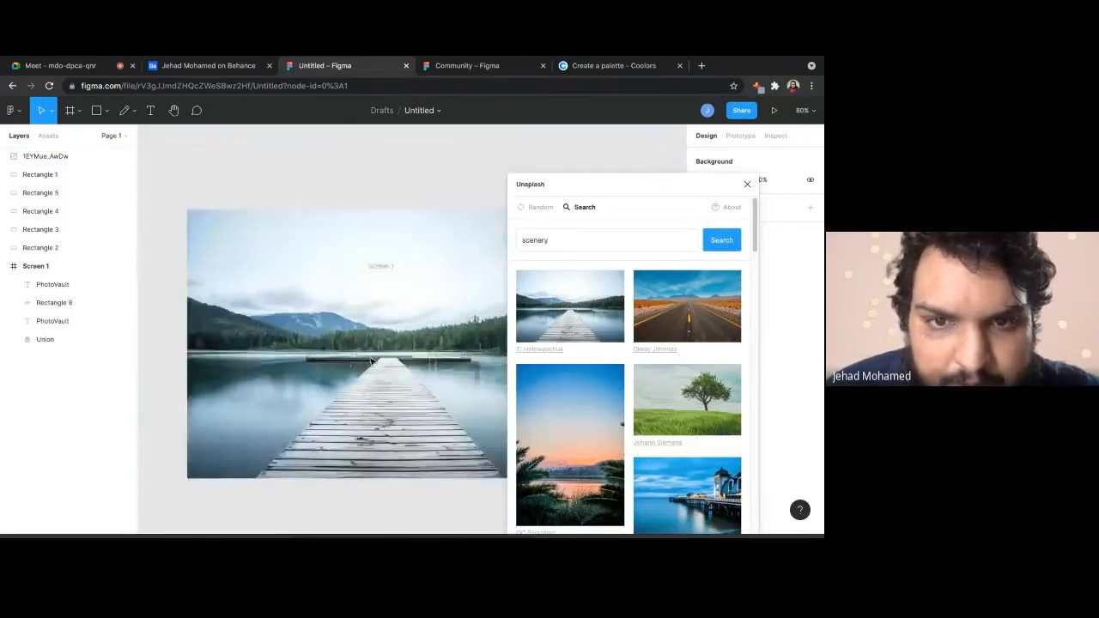
scroll(371, 362, down, 4)
drag(367, 372, 525, 391)
click(747, 185)
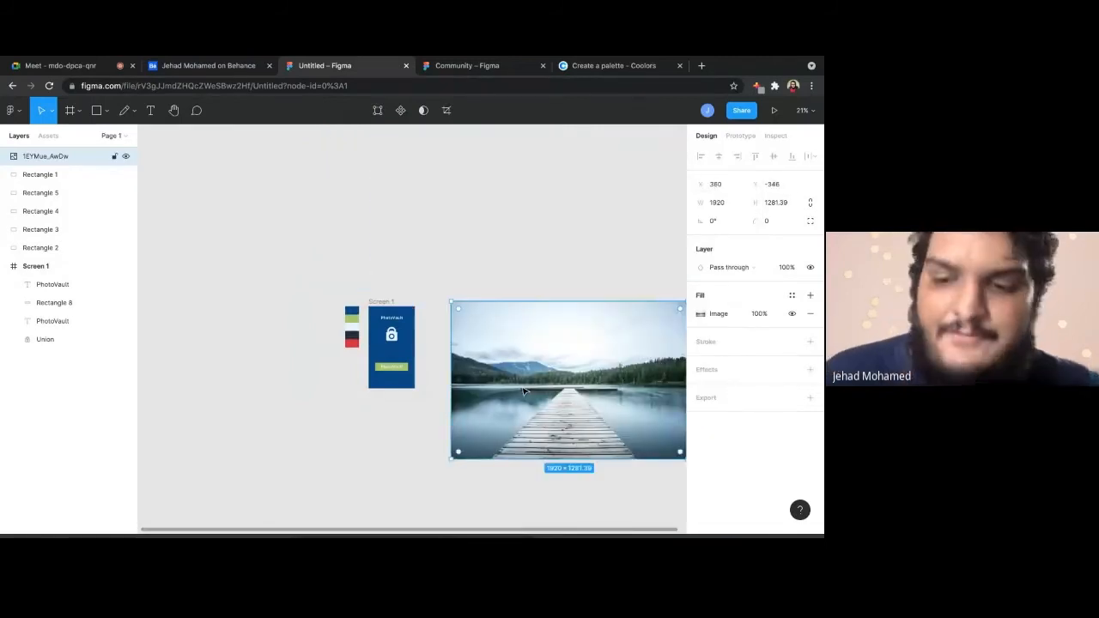
Delete the lake photo placed beside Screen 1
key(Delete)
scroll(435, 351, up, 10)
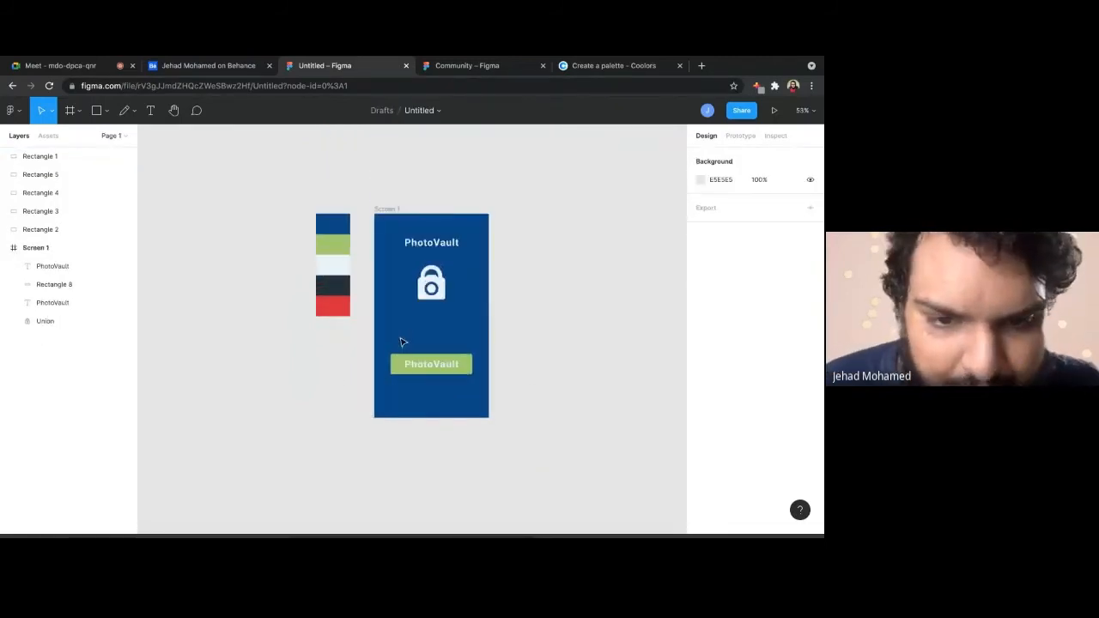
scroll(586, 385, down, 3)
scroll(570, 396, up, 4)
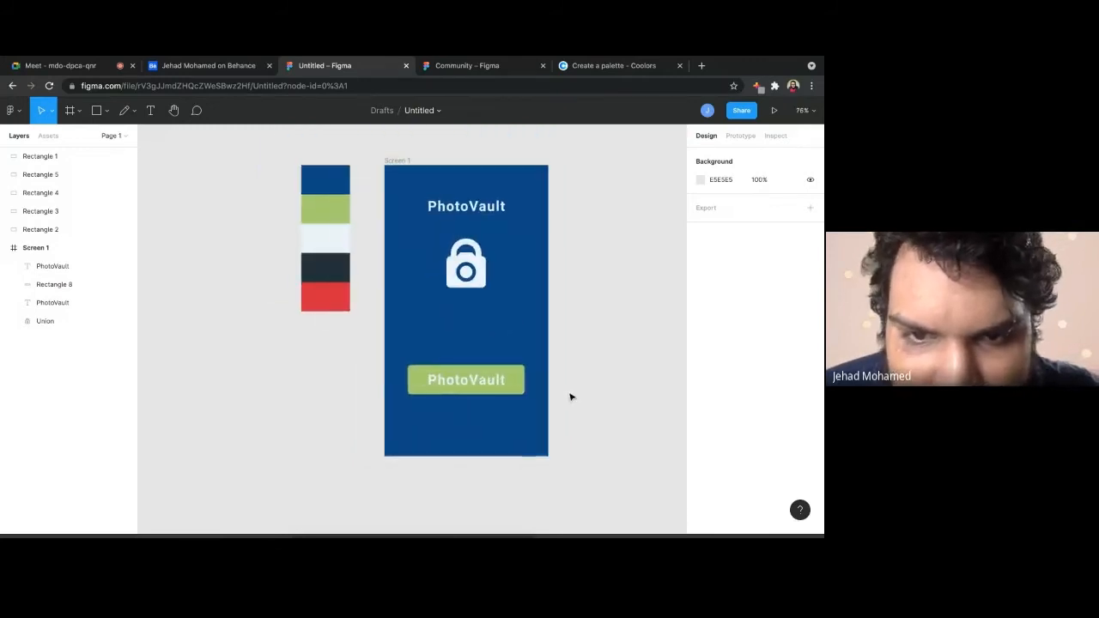
click(60, 67)
click(467, 66)
click(355, 67)
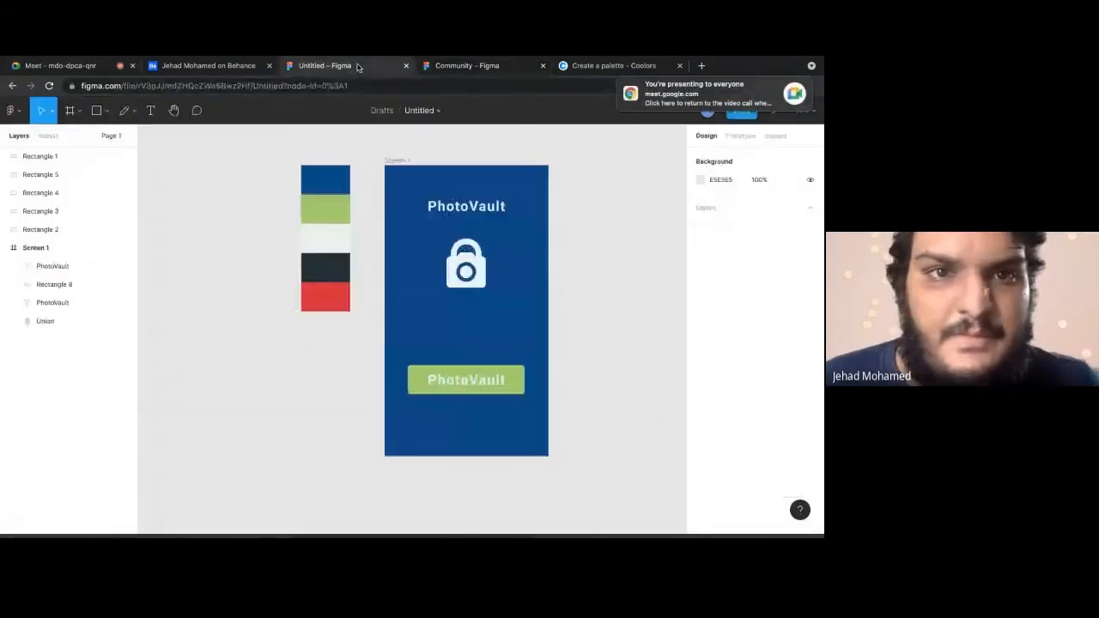
Change the fill of the PhotoVault text on the green button to the dark document color 22303E
click(465, 385)
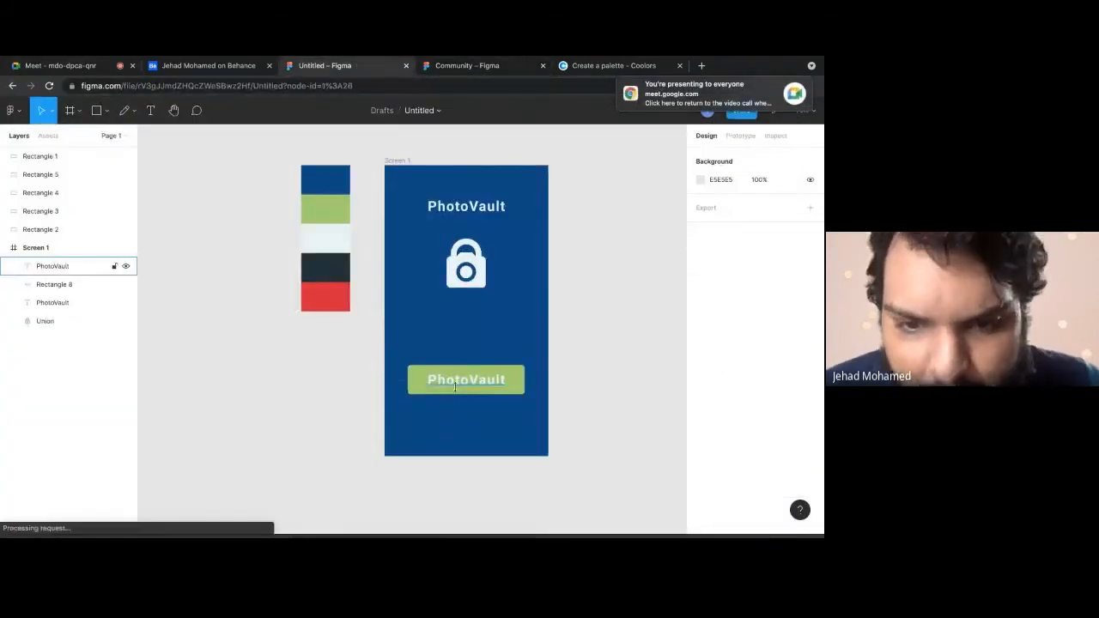
scroll(734, 460, down, 2)
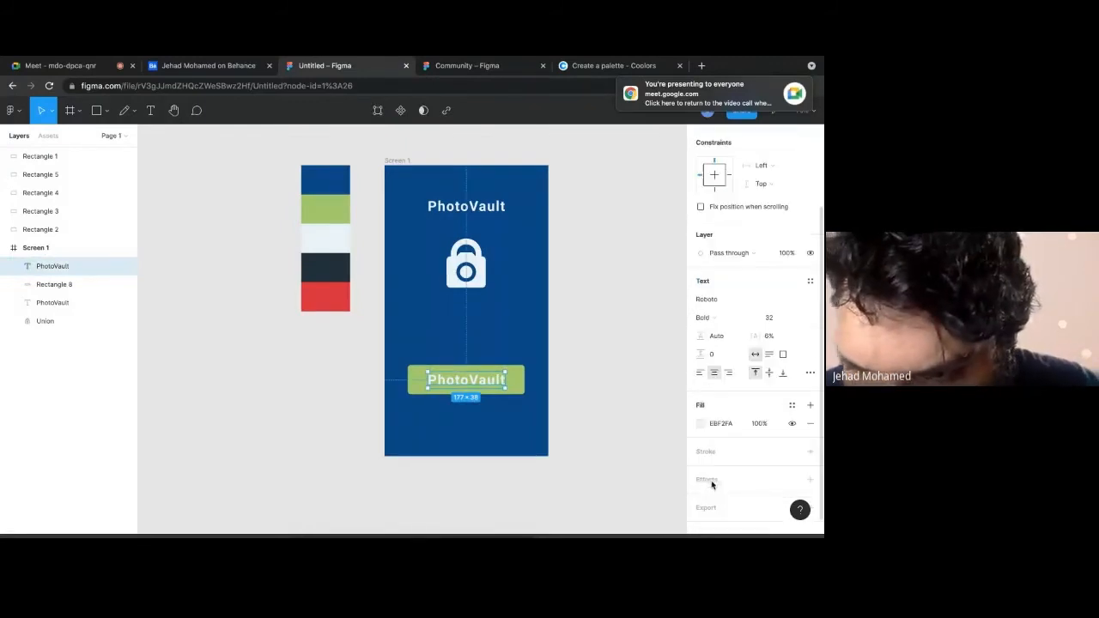
click(700, 424)
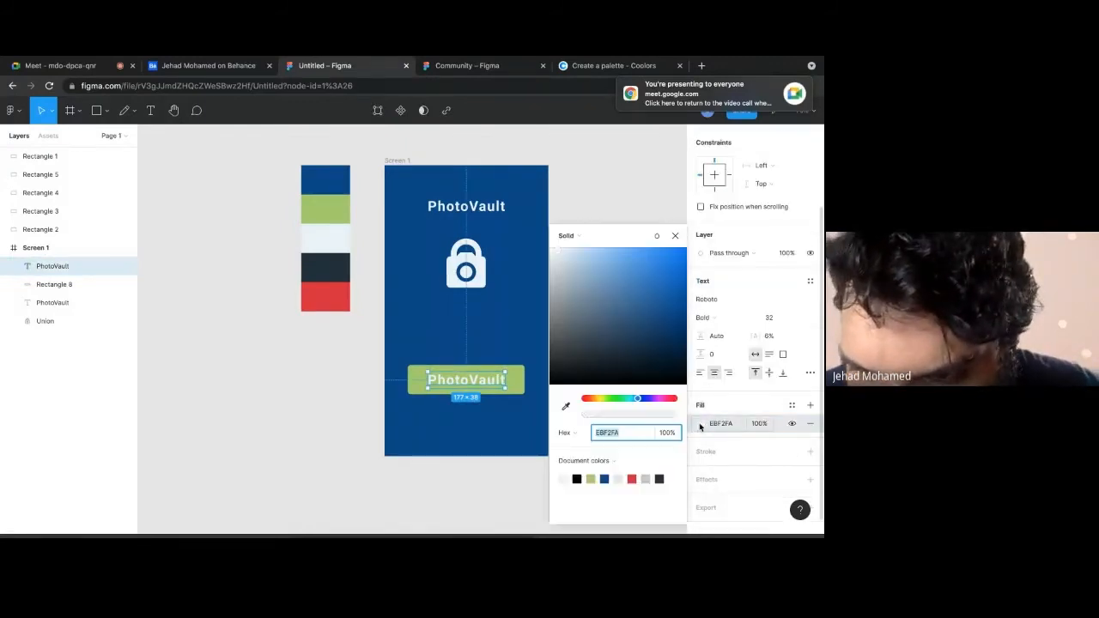
click(577, 478)
click(658, 479)
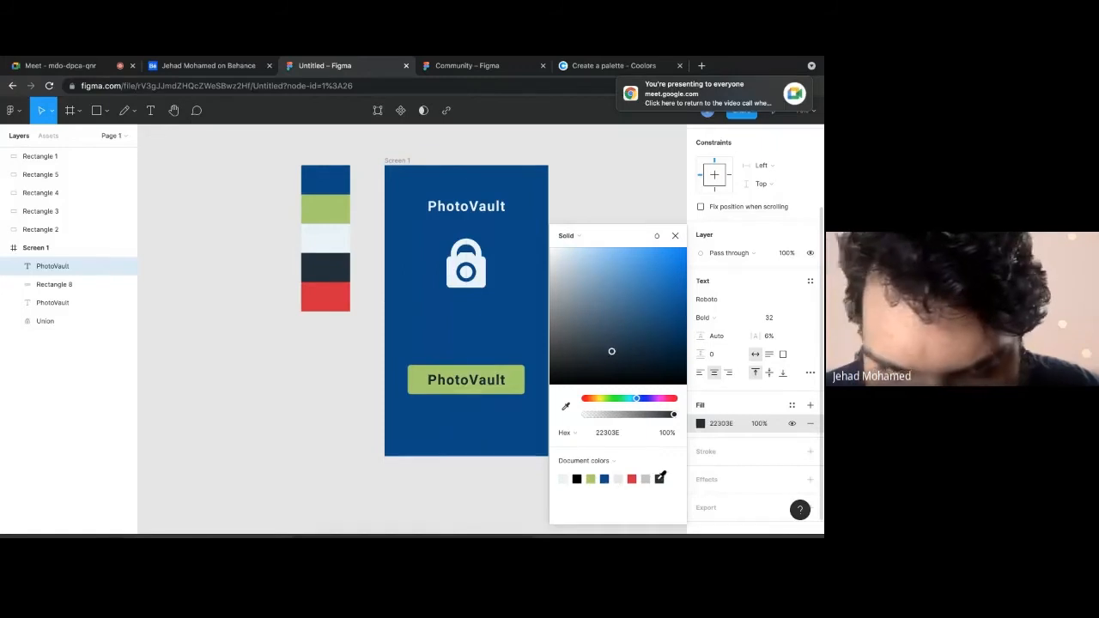
click(424, 481)
Replace the green button's label text with "Enter PIN"
scroll(431, 484, down, 1)
scroll(466, 386, up, 5)
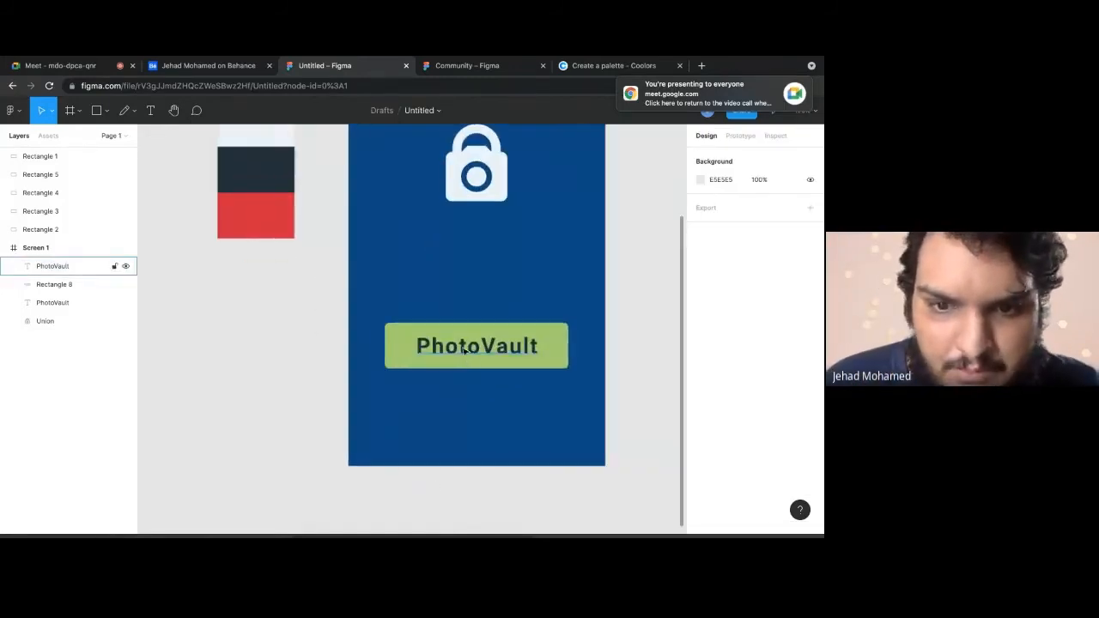
double_click(463, 348)
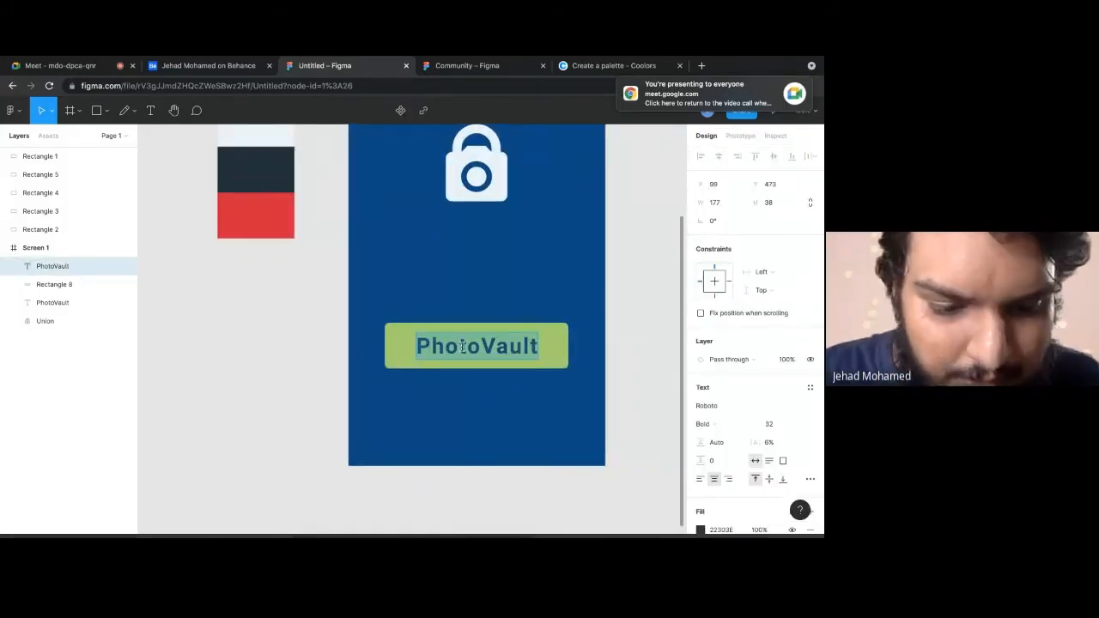
text(Enter)
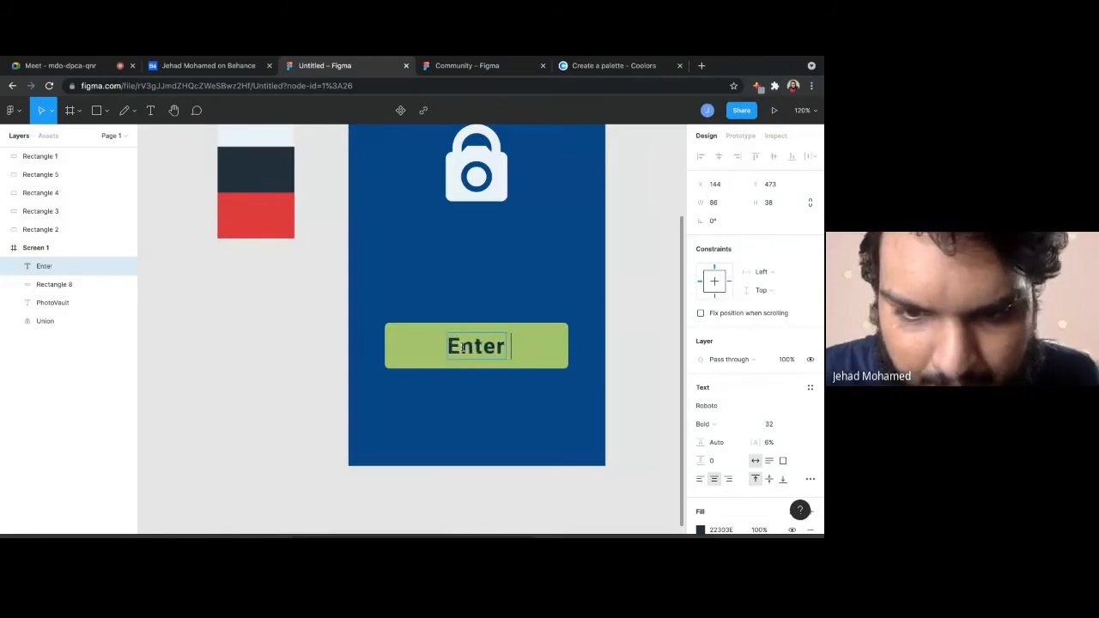
text( PIn)
key(BackSpace)
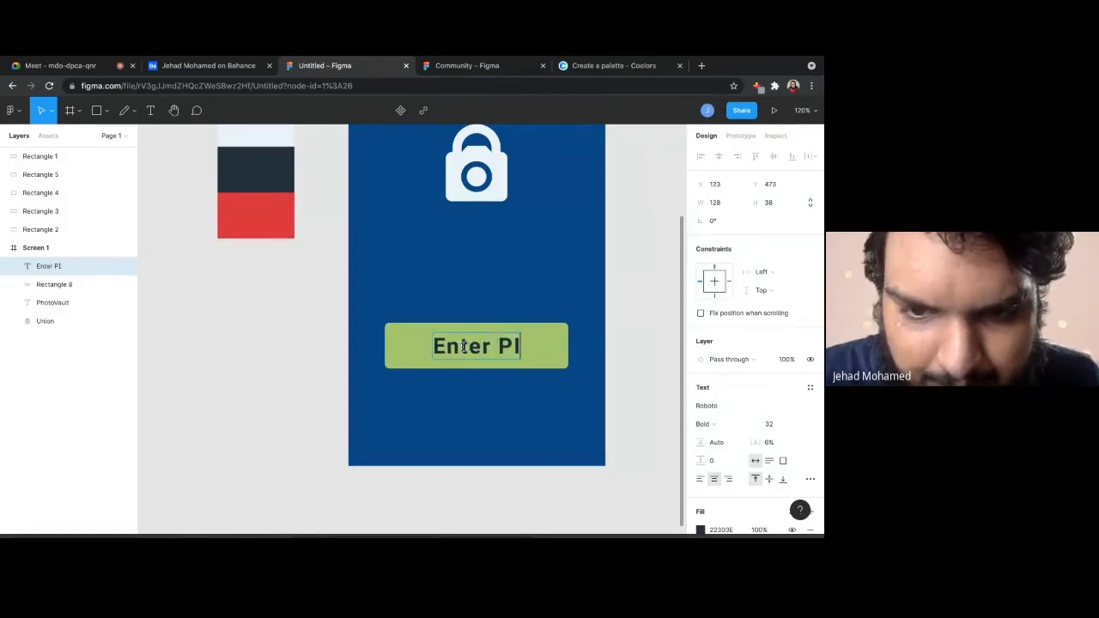
text(N)
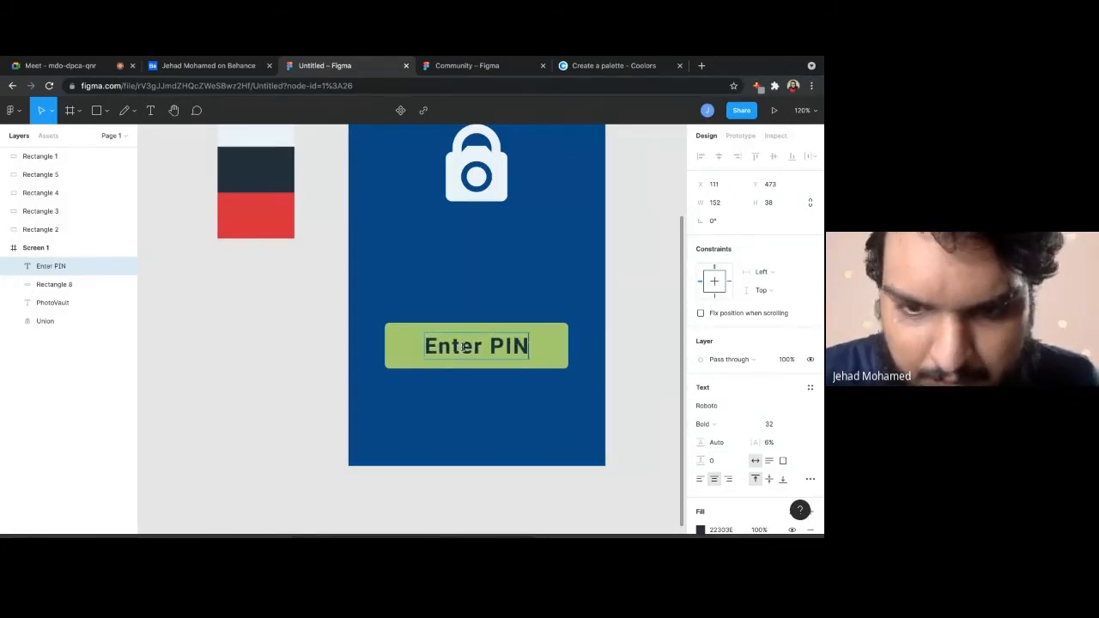
click(627, 309)
scroll(628, 309, down, 5)
scroll(629, 311, up, 5)
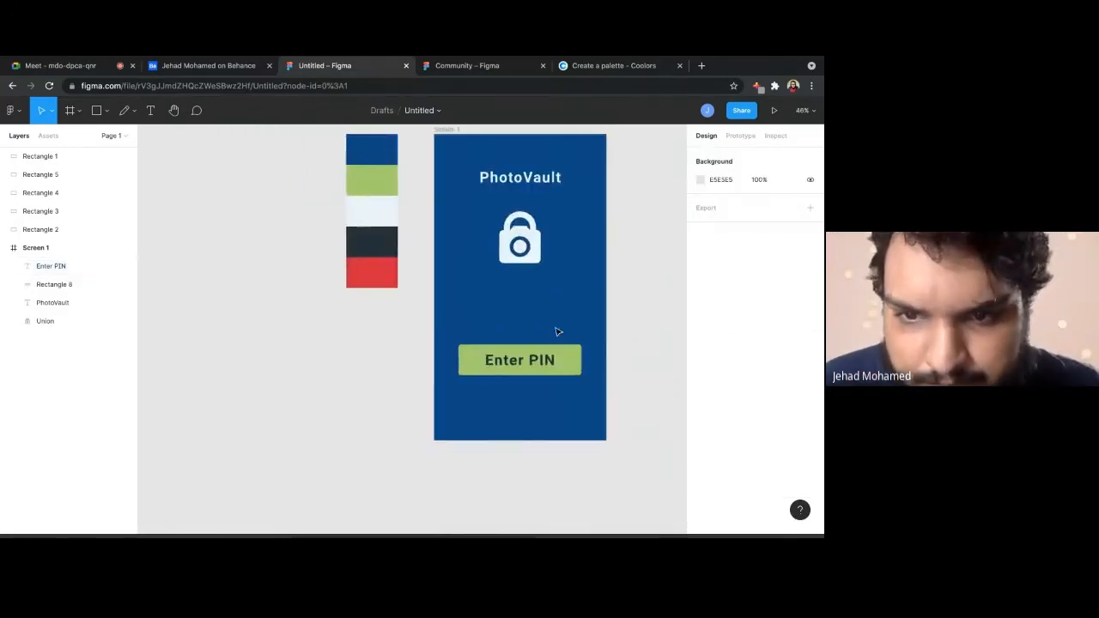
scroll(608, 316, up, 1)
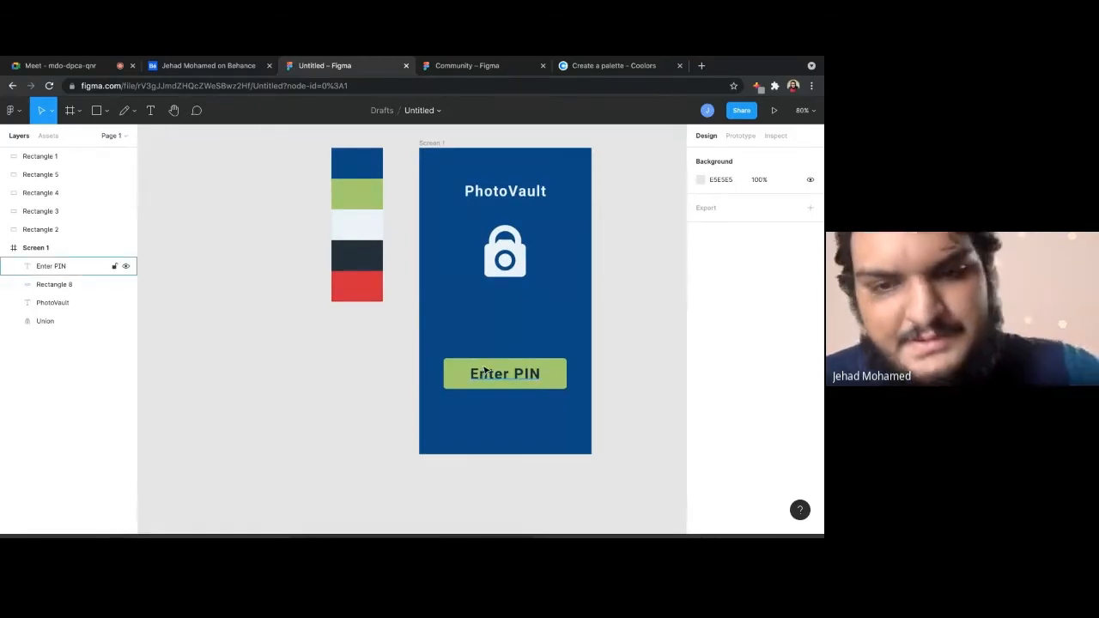
Draw a circle about 888 × 888 centred over the upper part of Screen 1
key(o)
drag(443, 275, 683, 526)
drag(406, 302, 372, 269)
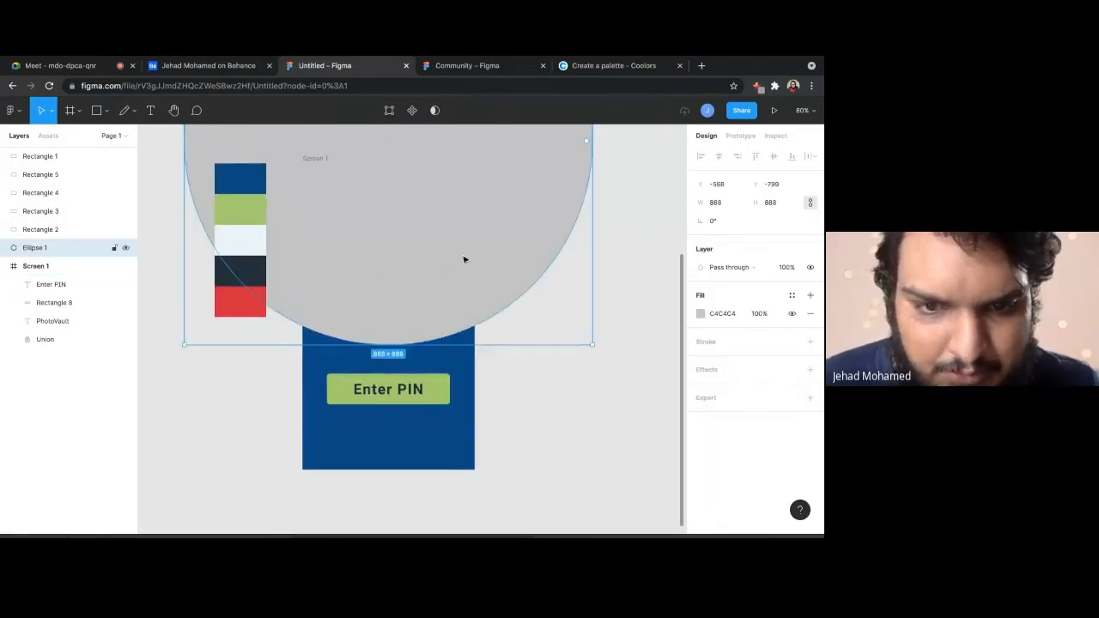
Nest the large circle inside the Screen 1 frame and send it behind the title, lock icon and button
key(ctrl+[)
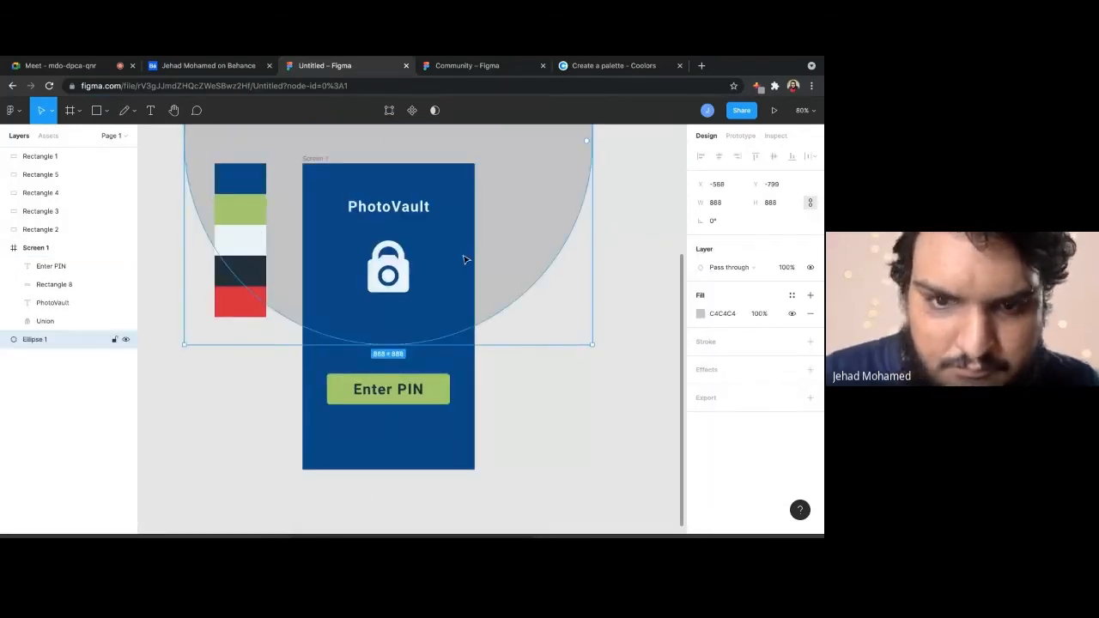
click(535, 392)
drag(508, 265, 481, 290)
drag(520, 259, 385, 343)
key(ctrl+bracketleft)
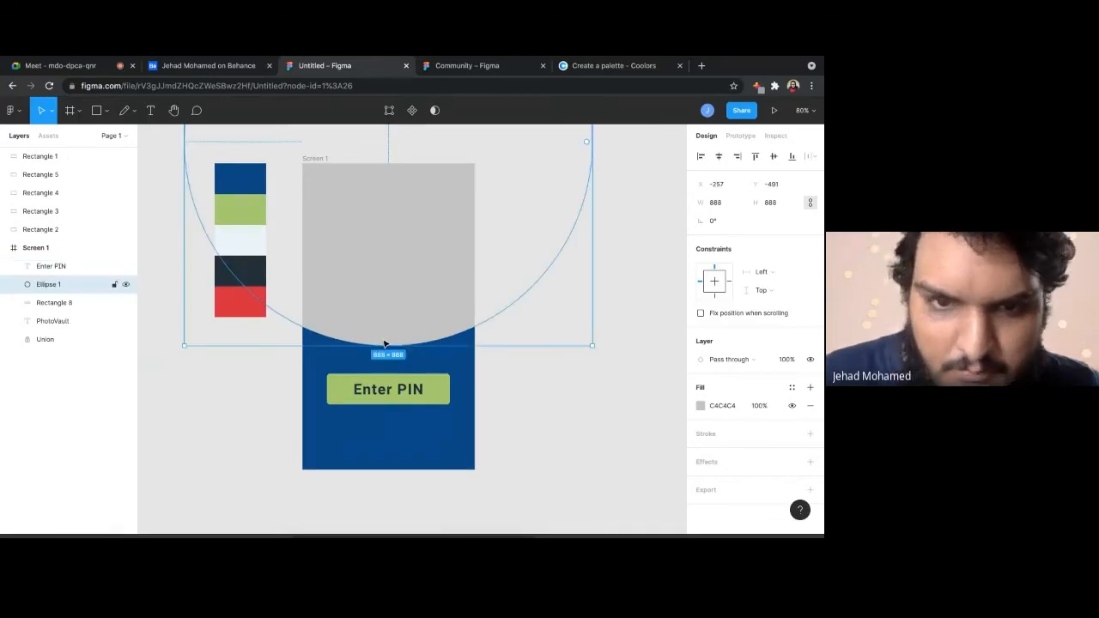
key(ctrl+bracketleft)
key(ctrl+bracketleft)
key(ctrl+bracketleft)
Fill the circle with dark colour 22303E at 47% opacity and move it up to Y -511
click(700, 405)
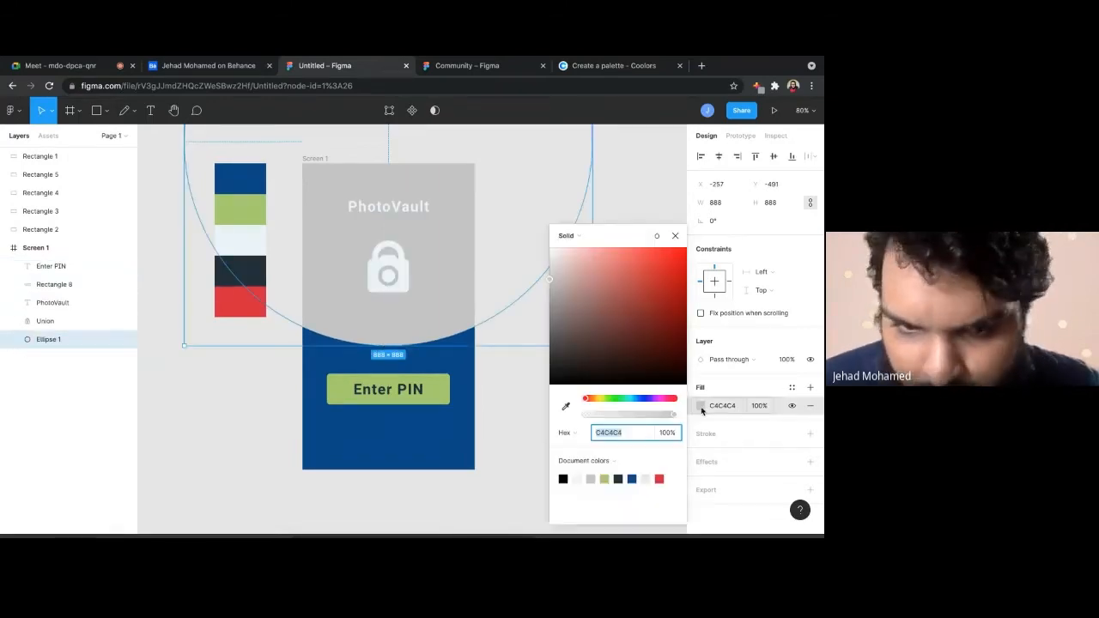
click(618, 478)
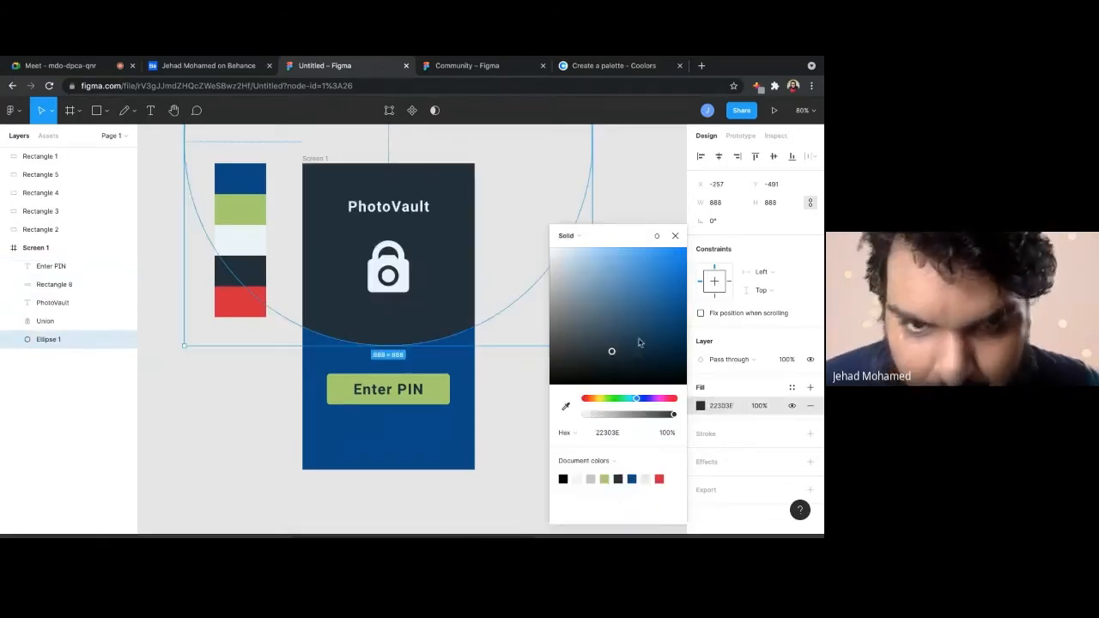
drag(673, 413, 627, 413)
click(530, 412)
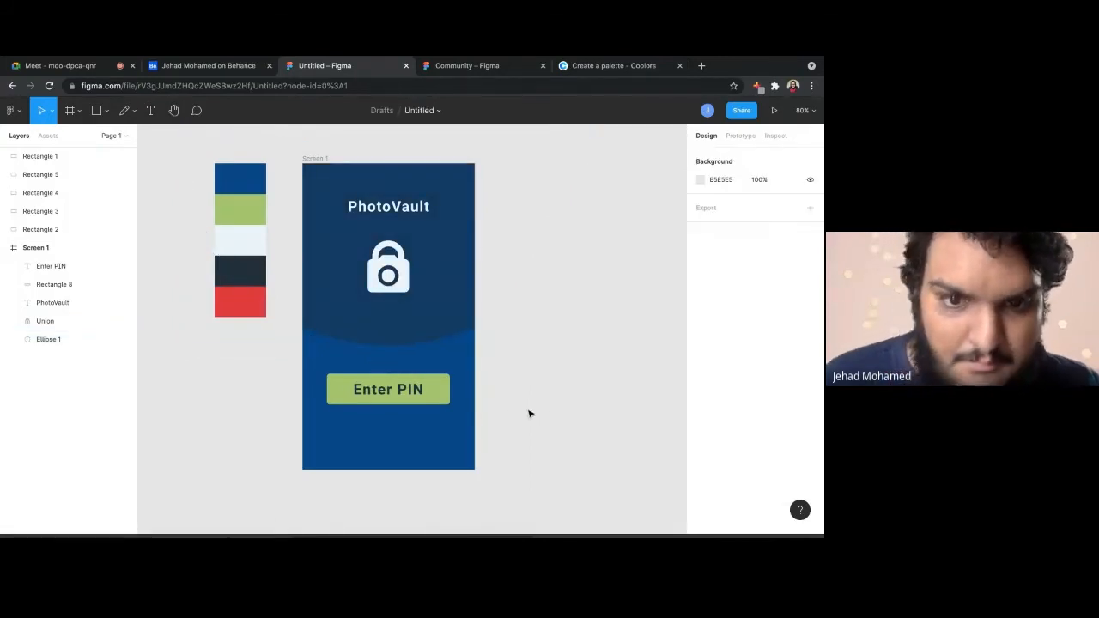
drag(414, 323, 412, 309)
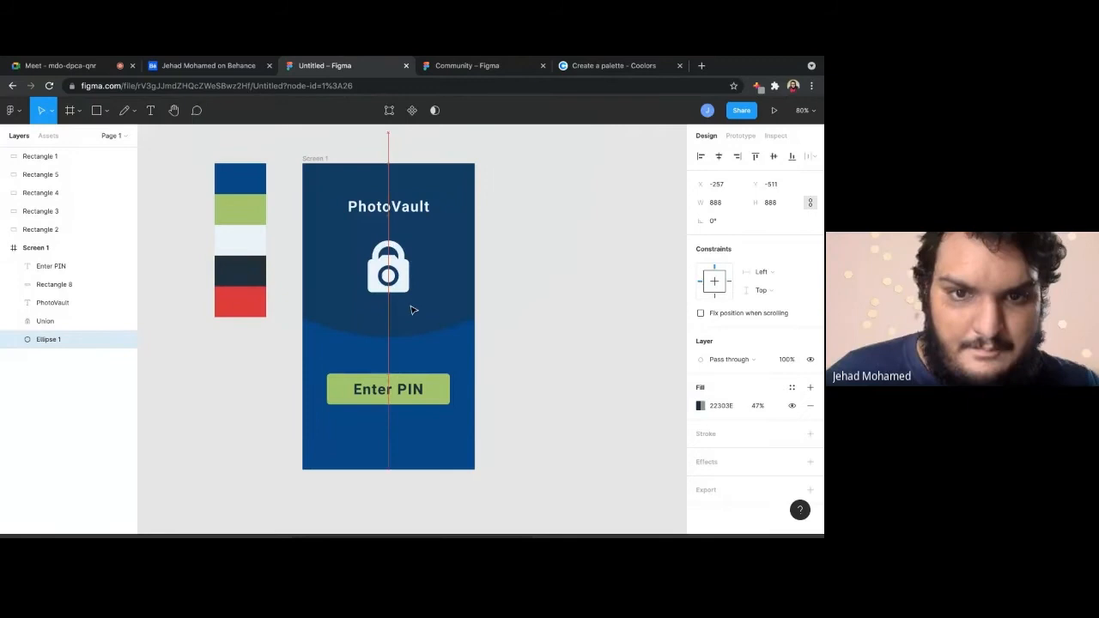
click(555, 380)
Try a green A5CC6B stroke on the lock icon and undo the colour change
click(389, 274)
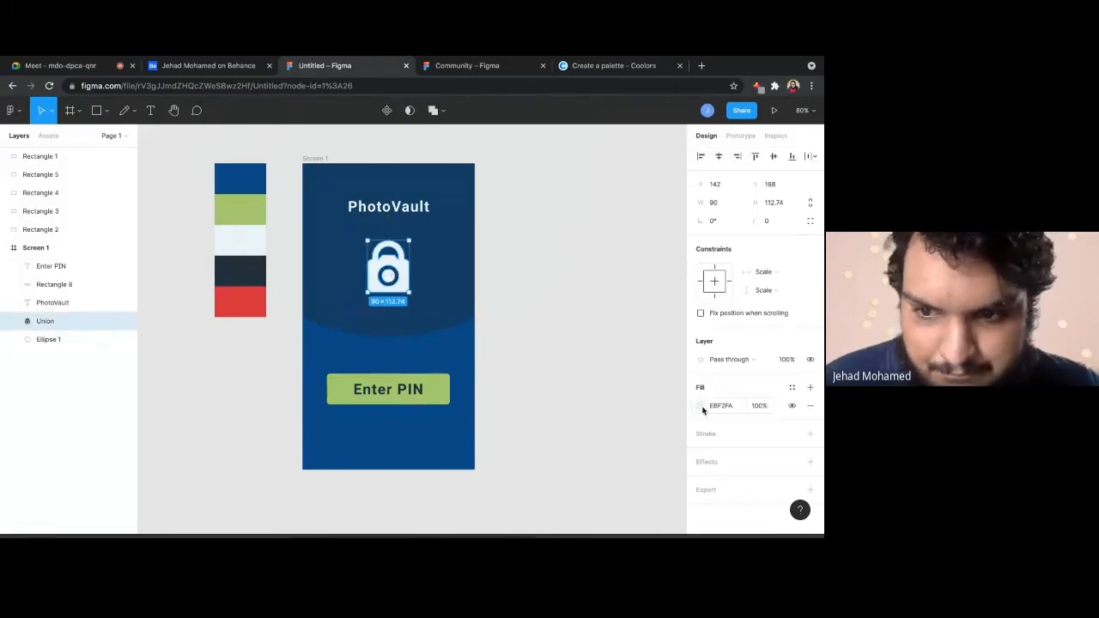
click(810, 434)
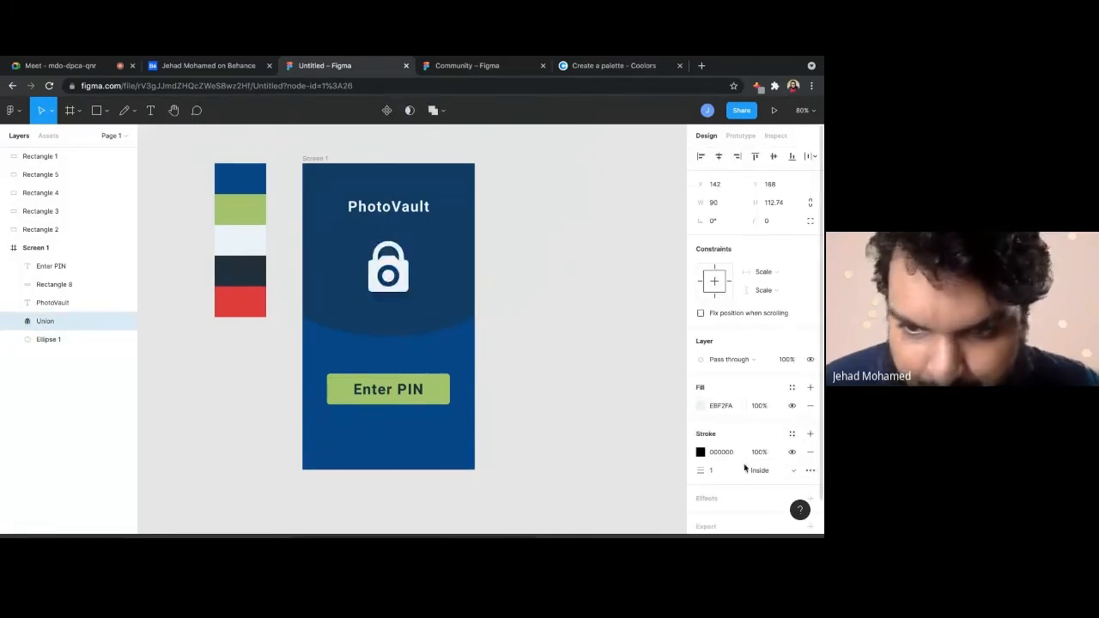
click(700, 452)
click(591, 479)
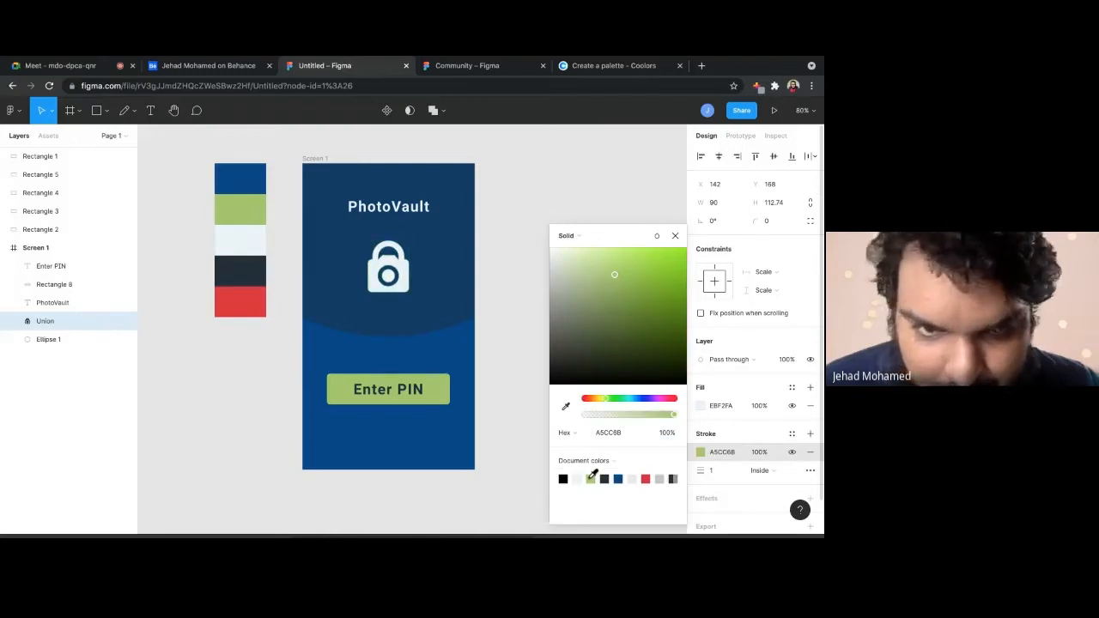
key(ctrl+z)
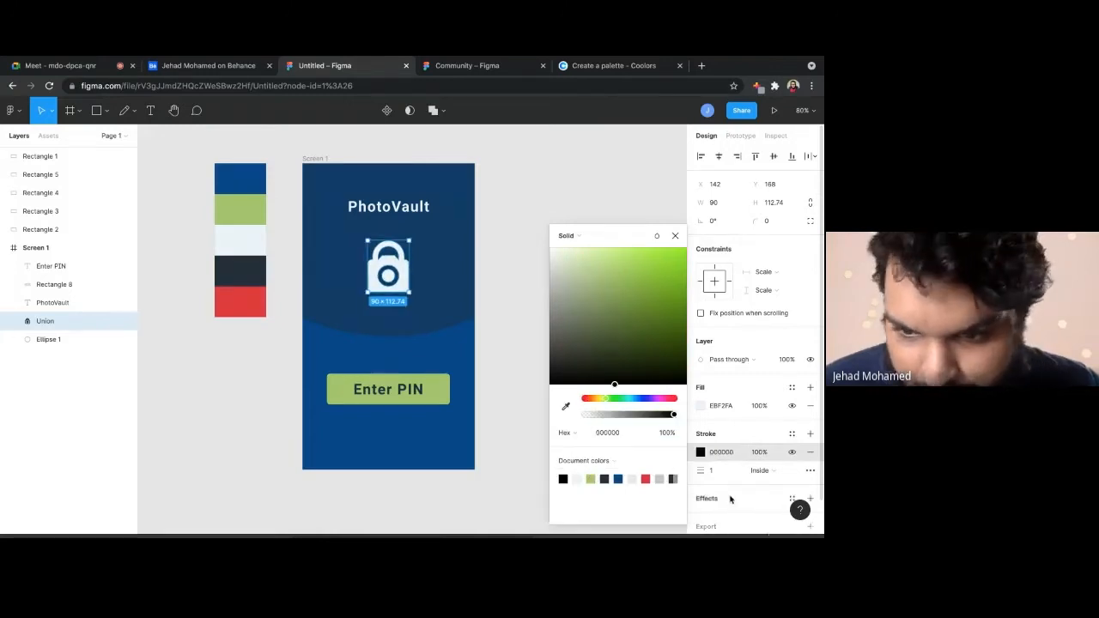
Add a drop shadow to the lock icon and remove its stroke
scroll(755, 481, down, 1)
click(810, 464)
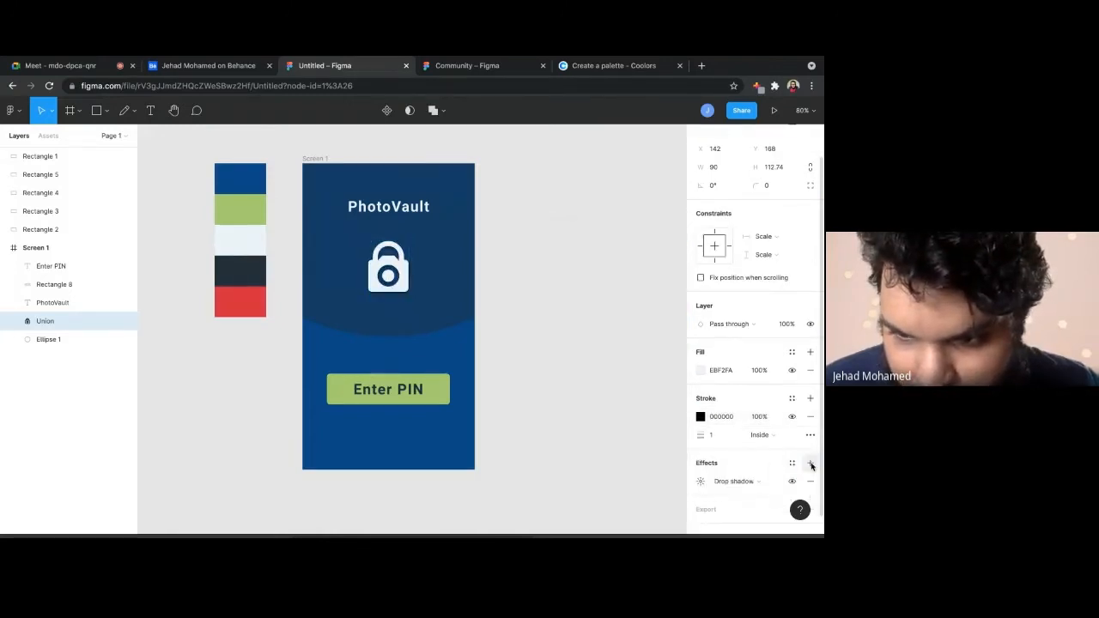
click(810, 416)
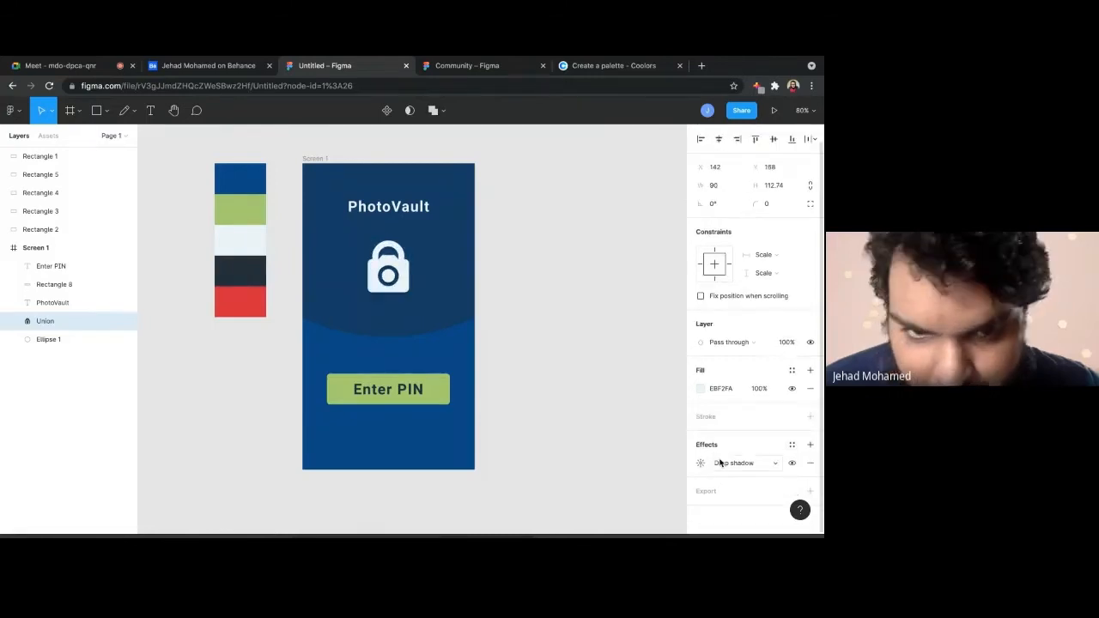
click(574, 420)
Try a corner radius of 20 on the green button behind the Enter PIN text
scroll(573, 420, down, 2)
scroll(574, 420, up, 2)
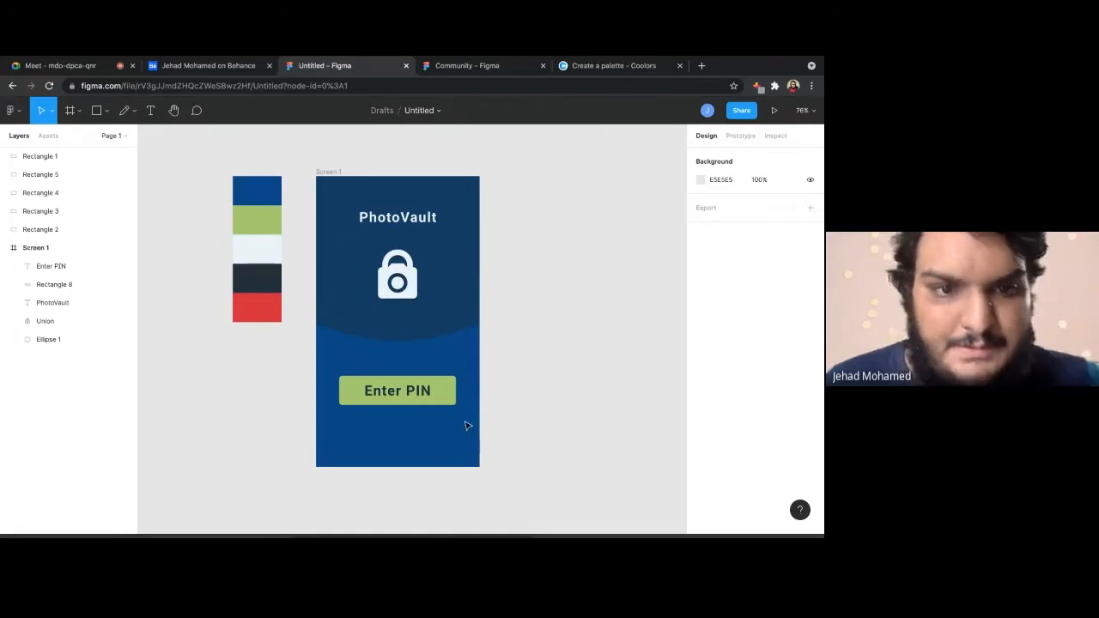
scroll(555, 394, down, 3)
scroll(526, 395, right, 1)
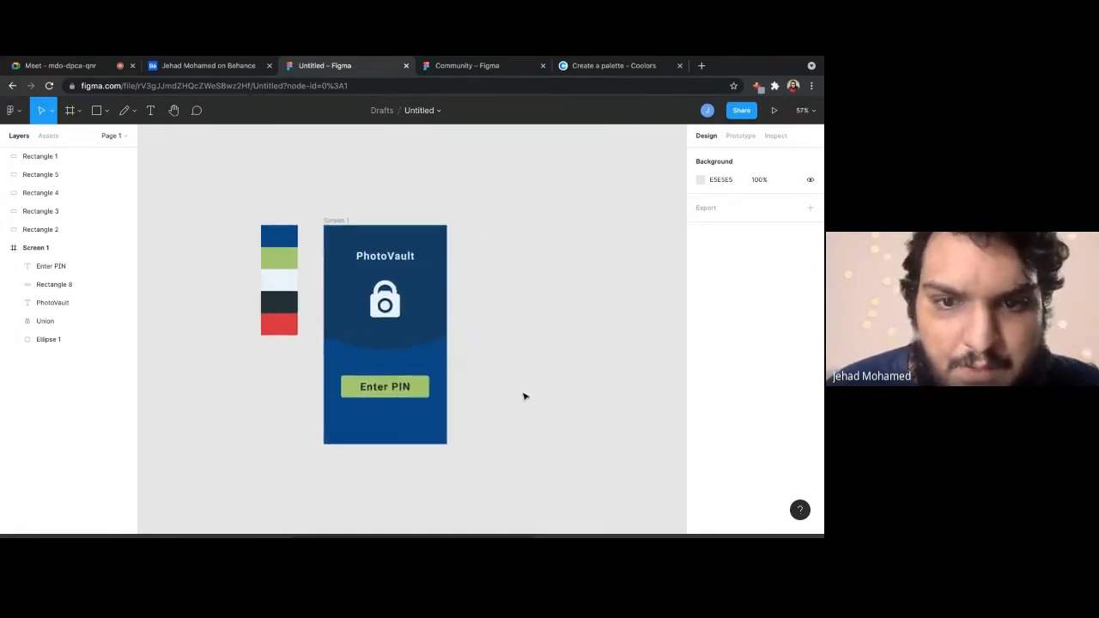
scroll(518, 398, down, 1)
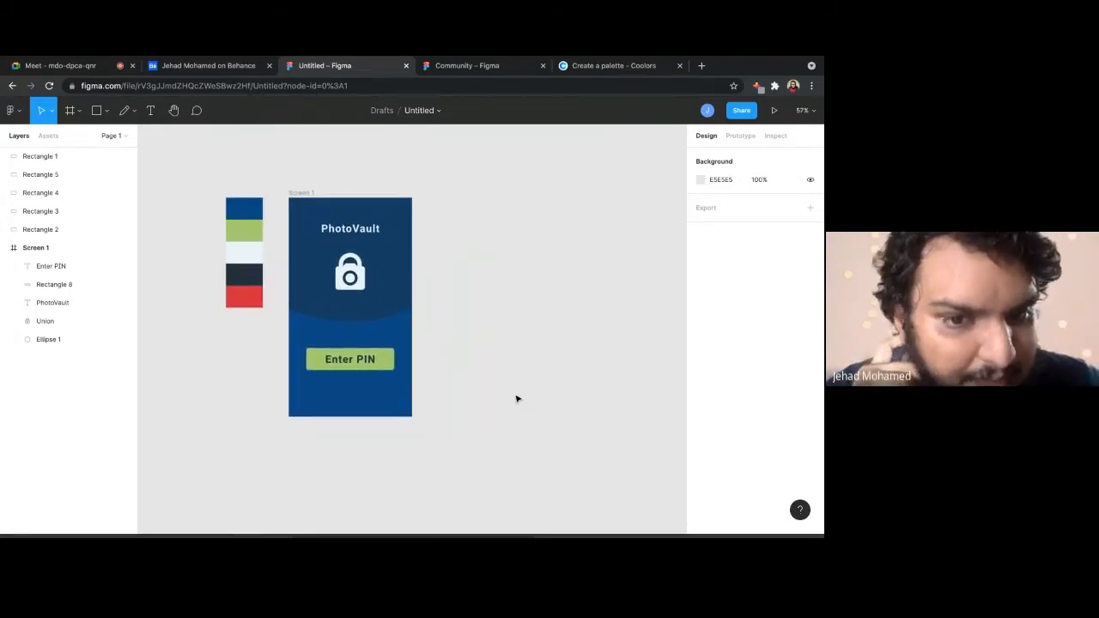
click(384, 364)
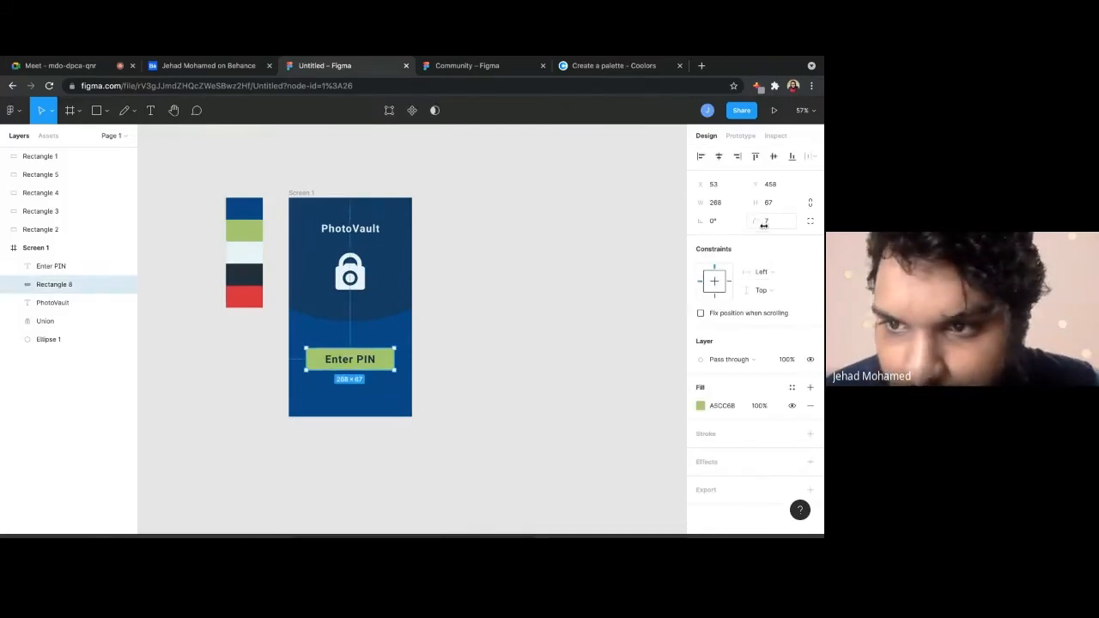
click(766, 223)
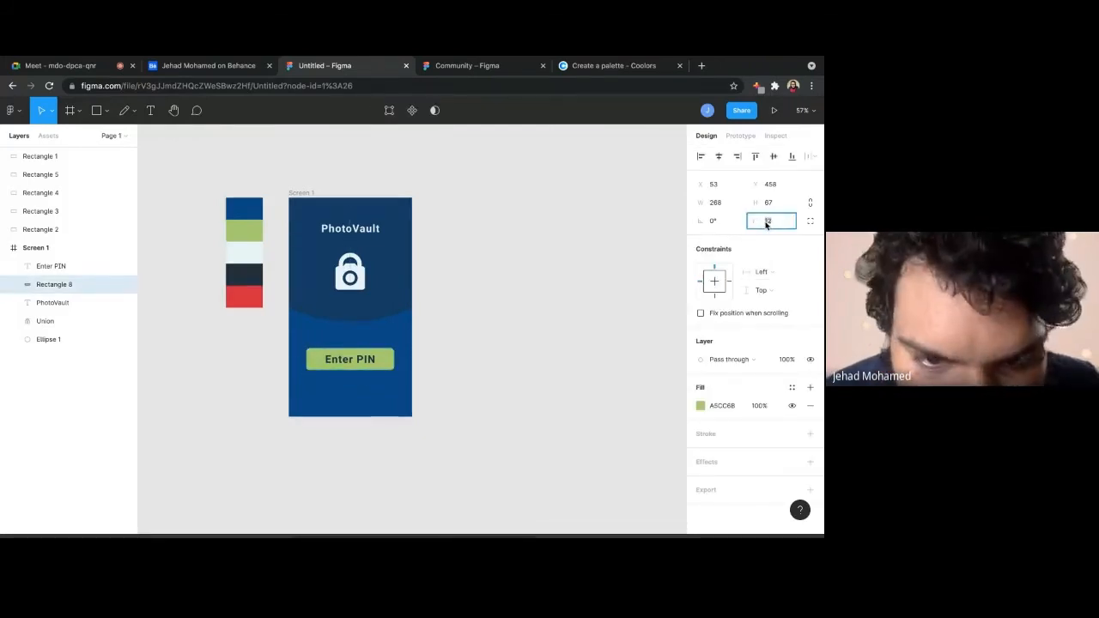
key(Up)
key(Up)
key(Up)
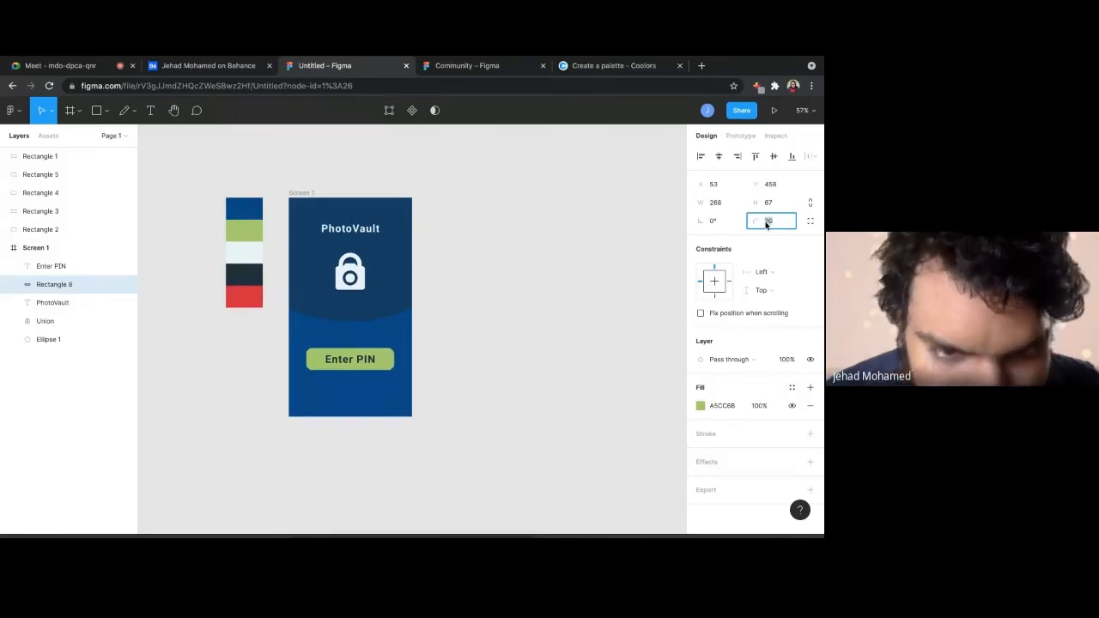
click(533, 403)
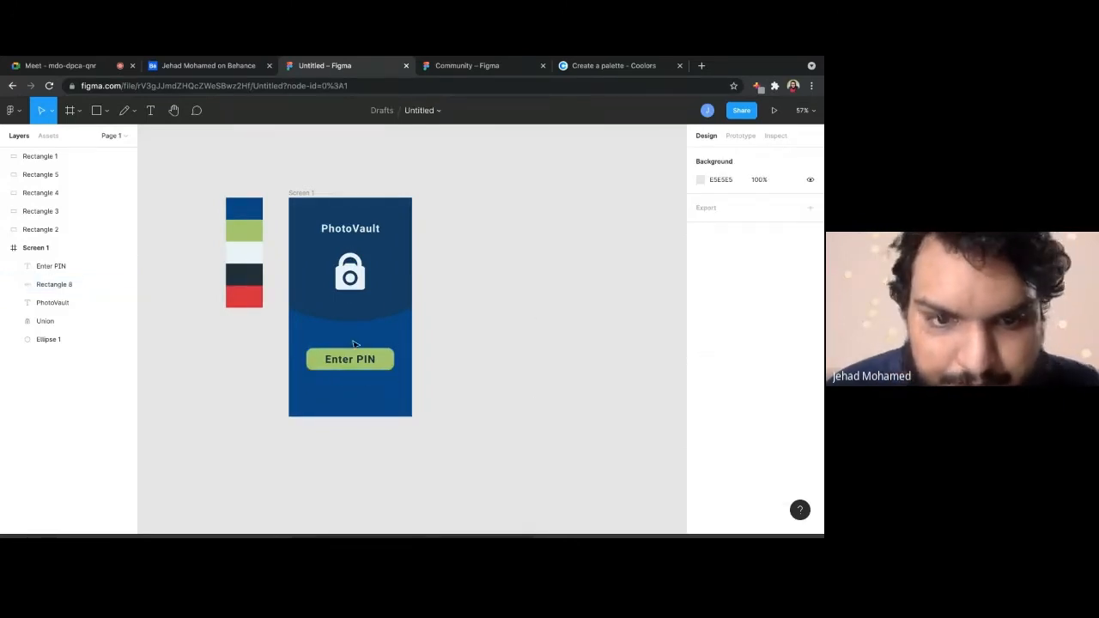
Set the corner radius of the green Enter PIN button to 9
click(377, 352)
click(770, 225)
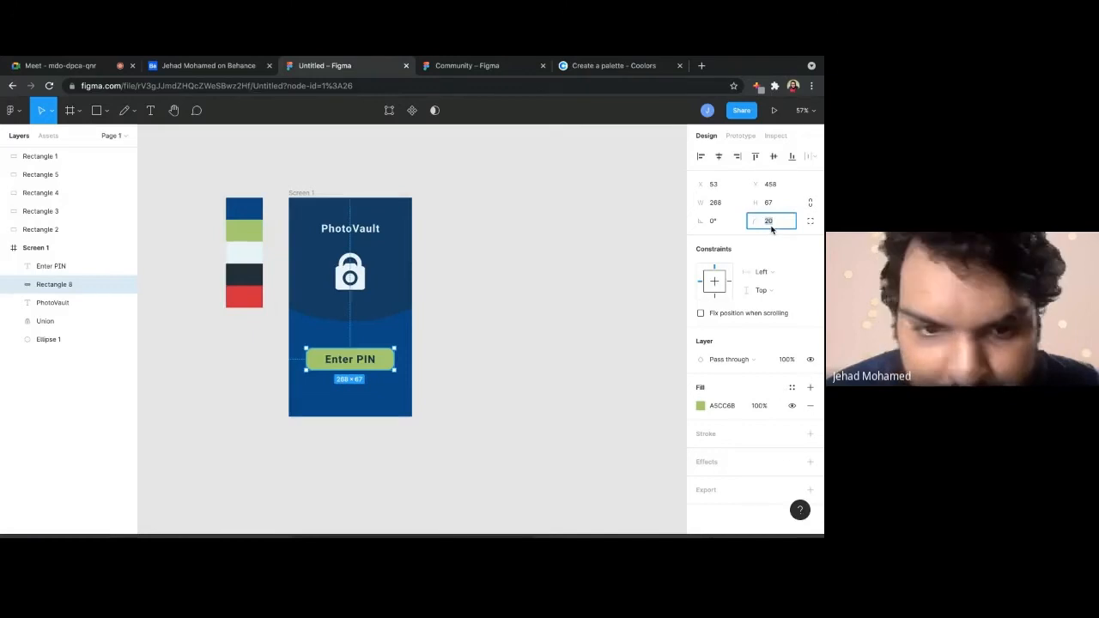
key(Down)
key(Down)
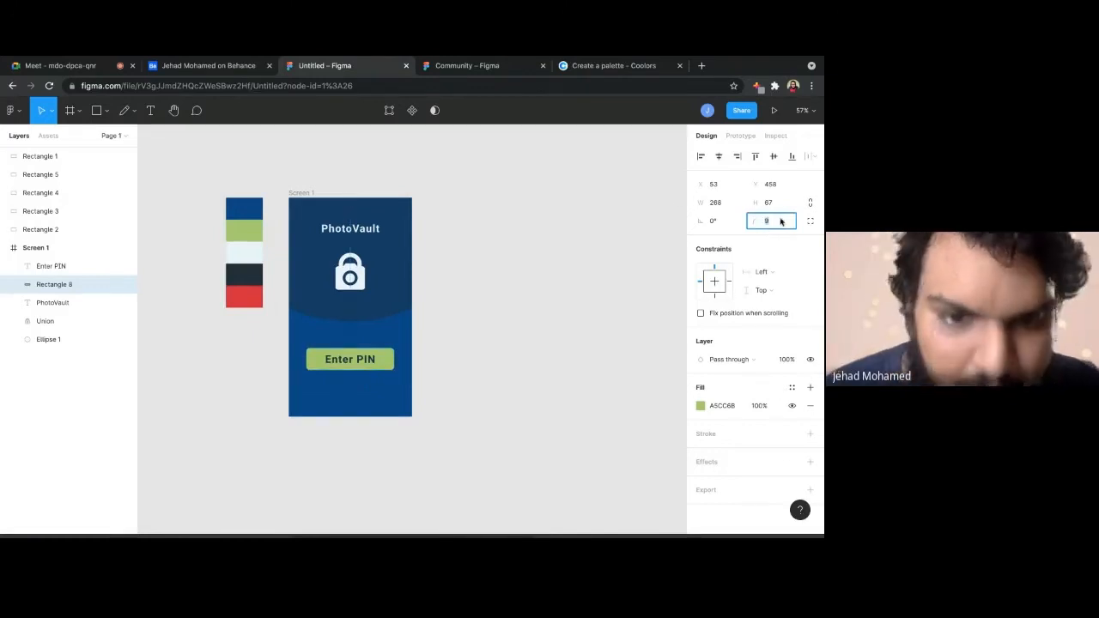
click(468, 286)
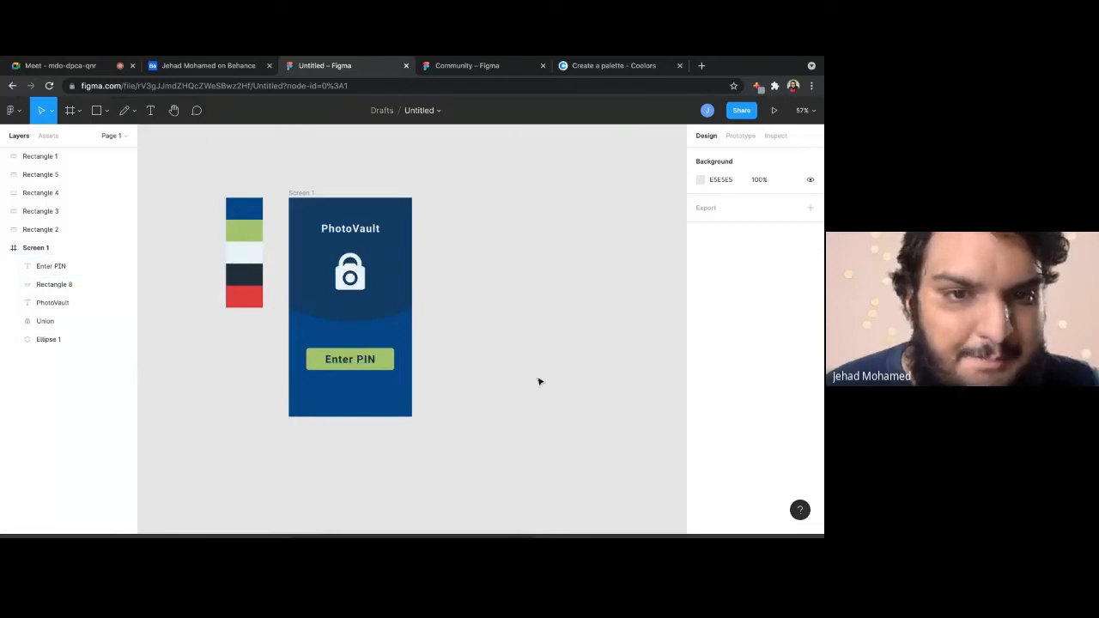
Duplicate the Screen 1 frame and delete the lock icon and the large circle from the copy
click(301, 193)
key(ctrl+d)
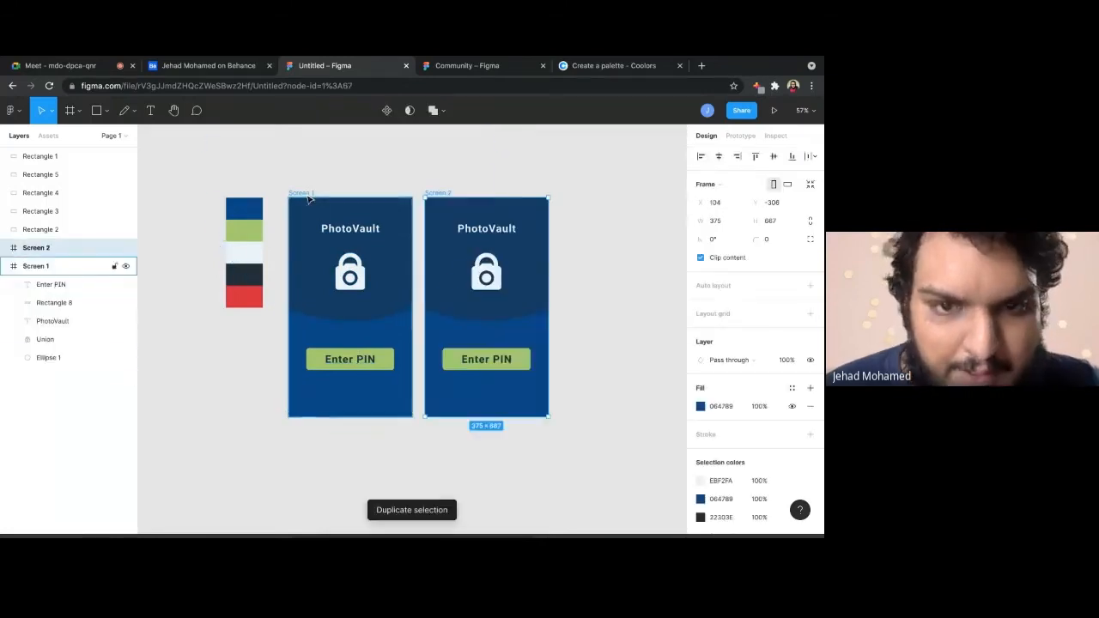
drag(599, 311, 471, 265)
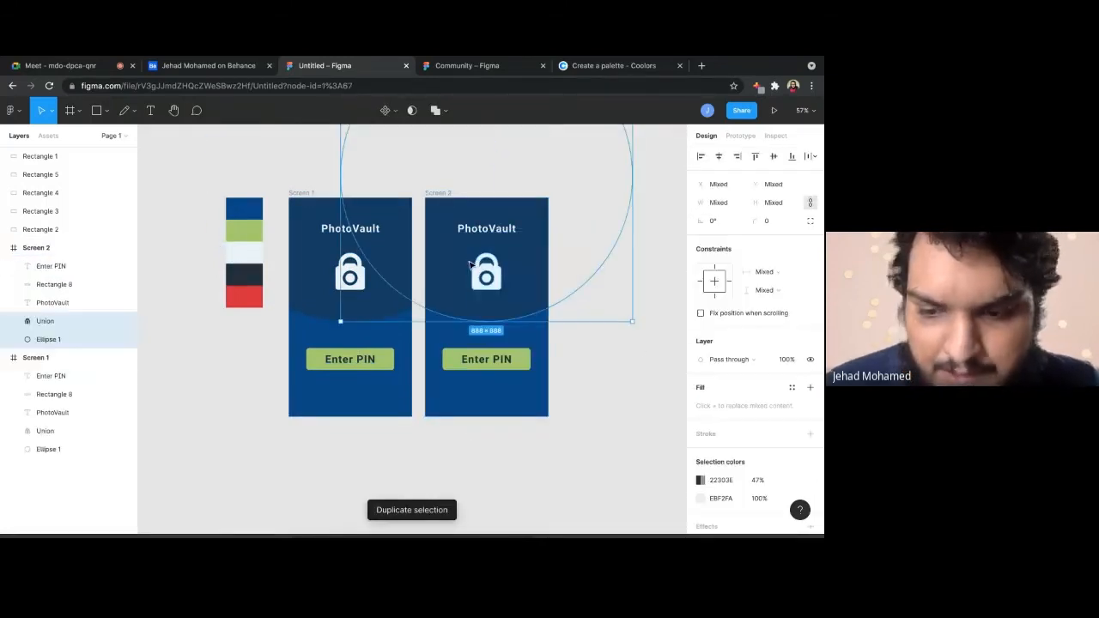
key(Delete)
Change the PhotoVault title on Screen 2 to "Enter your PIN"
click(493, 230)
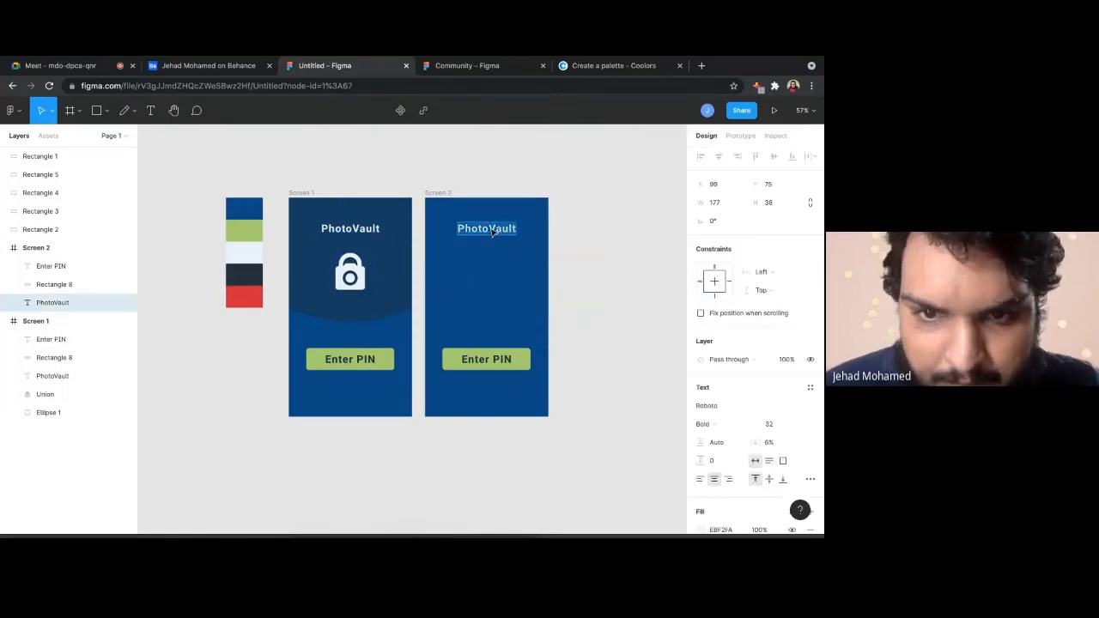
text(Enter)
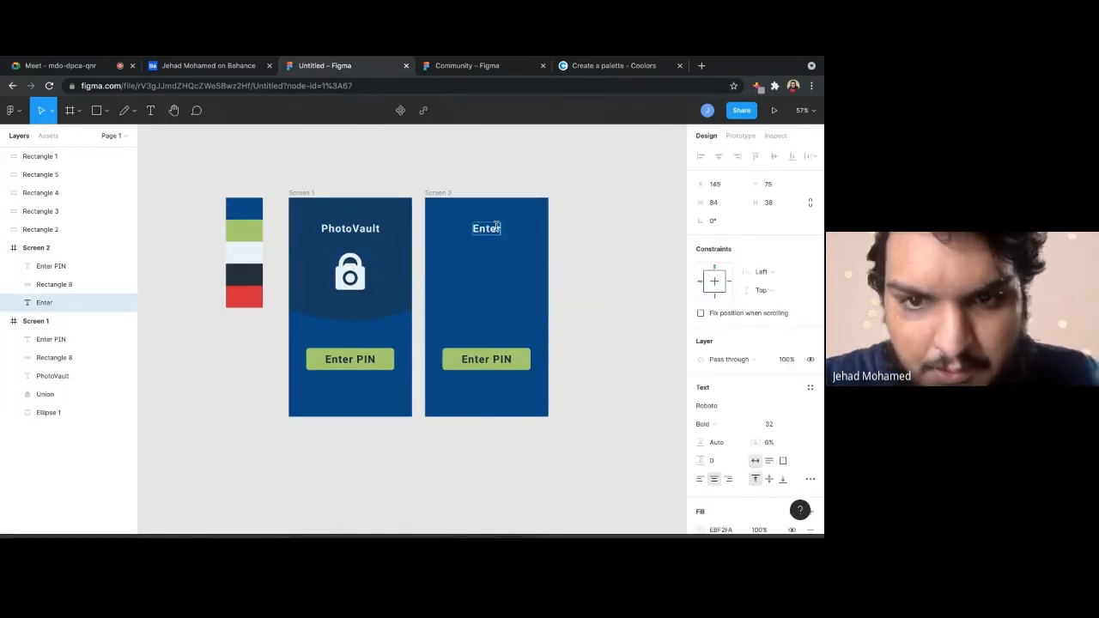
text( your)
text(PIN)
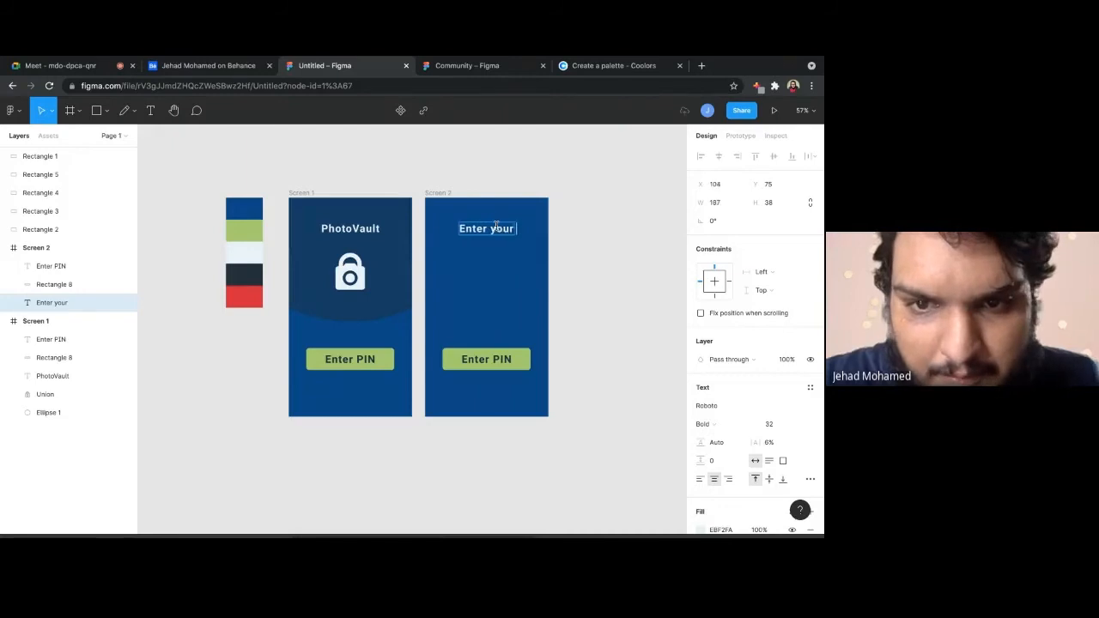
click(604, 249)
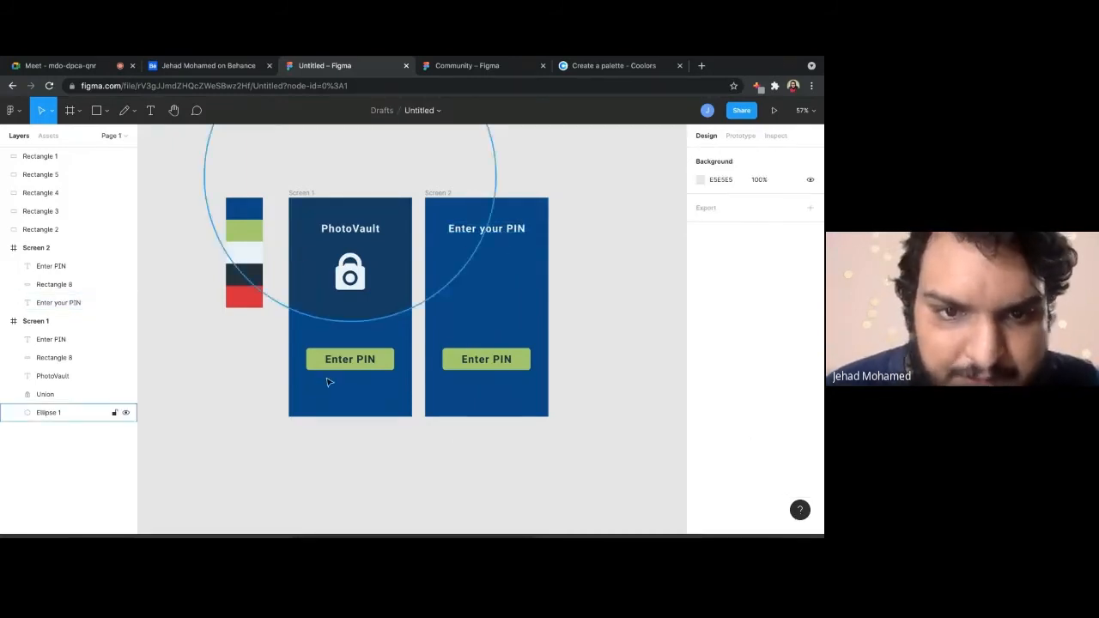
Duplicate the PhotoVault title on Screen 1 and place the copy below the Enter PIN button
scroll(288, 376, down, 3)
scroll(287, 376, up, 3)
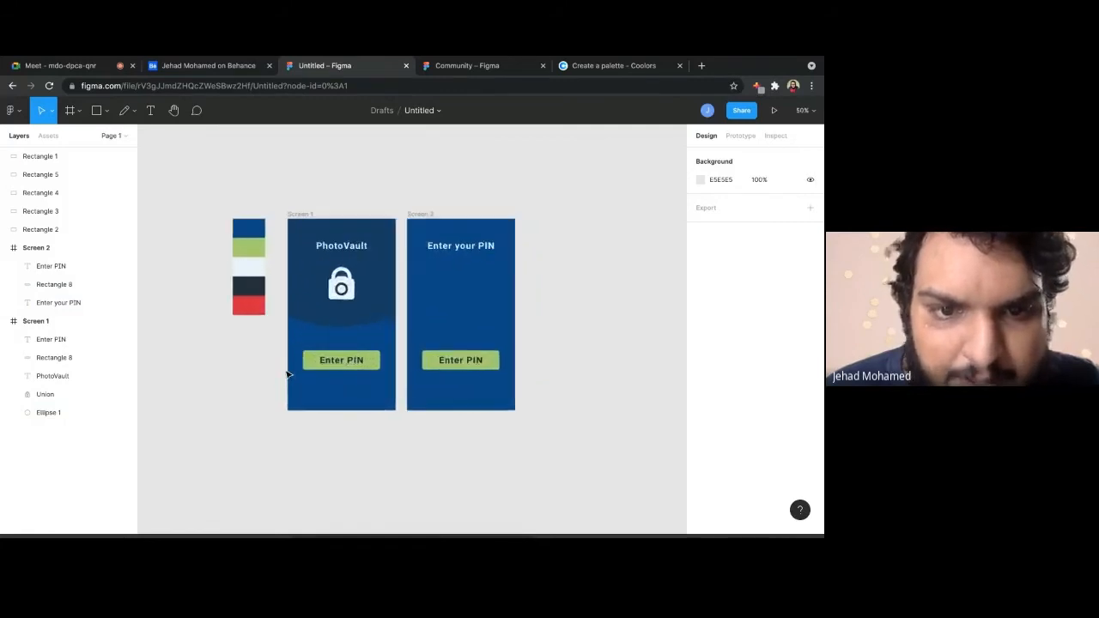
scroll(287, 376, down, 3)
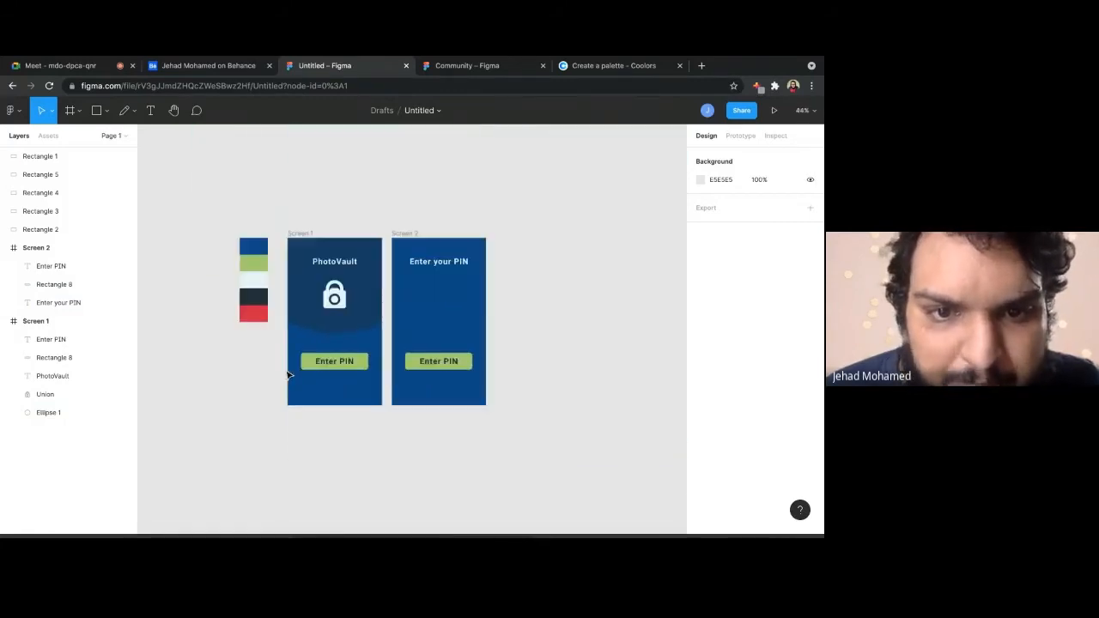
click(344, 262)
key(ctrl+d)
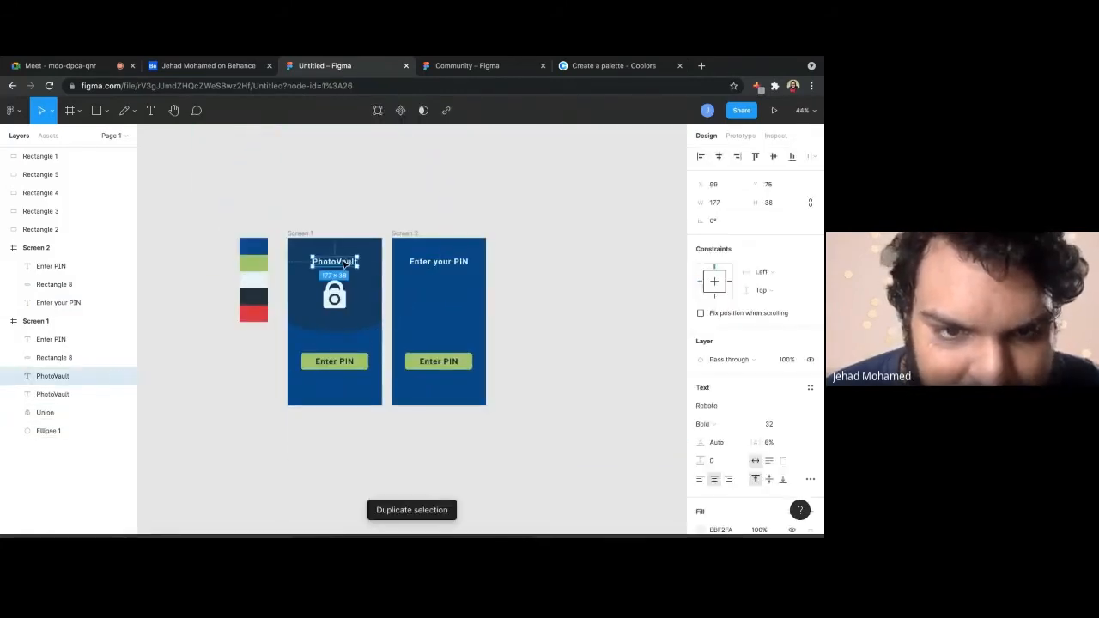
drag(346, 262, 348, 386)
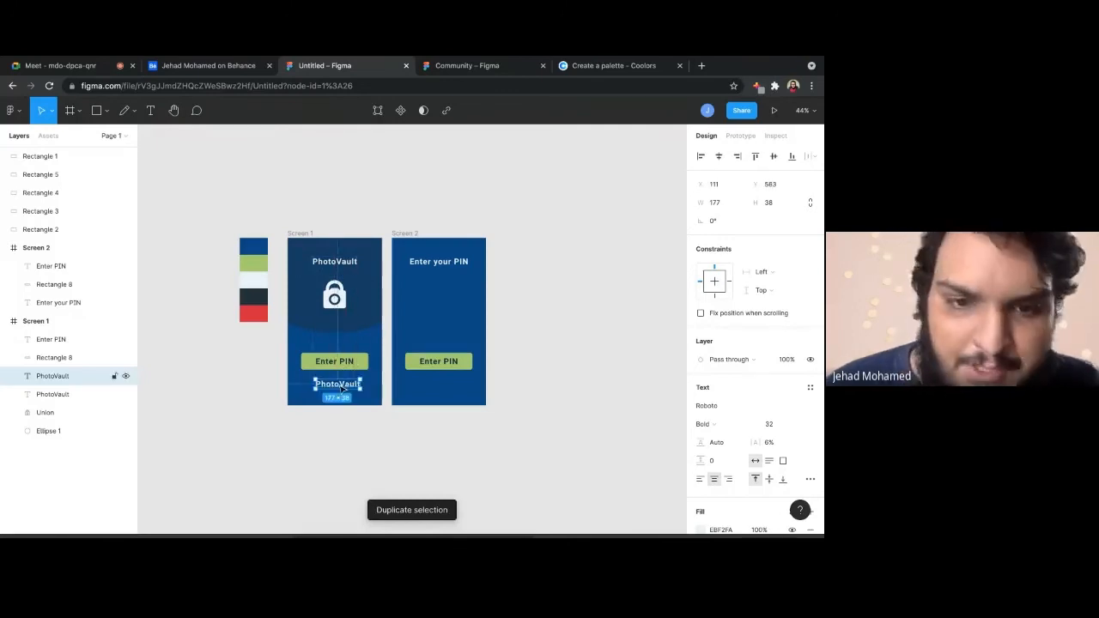
Change the copied PhotoVault text below the Enter PIN button on Screen 1 to "Forgot PIN?"
scroll(337, 384, down, 5)
scroll(338, 385, up, 10)
double_click(333, 384)
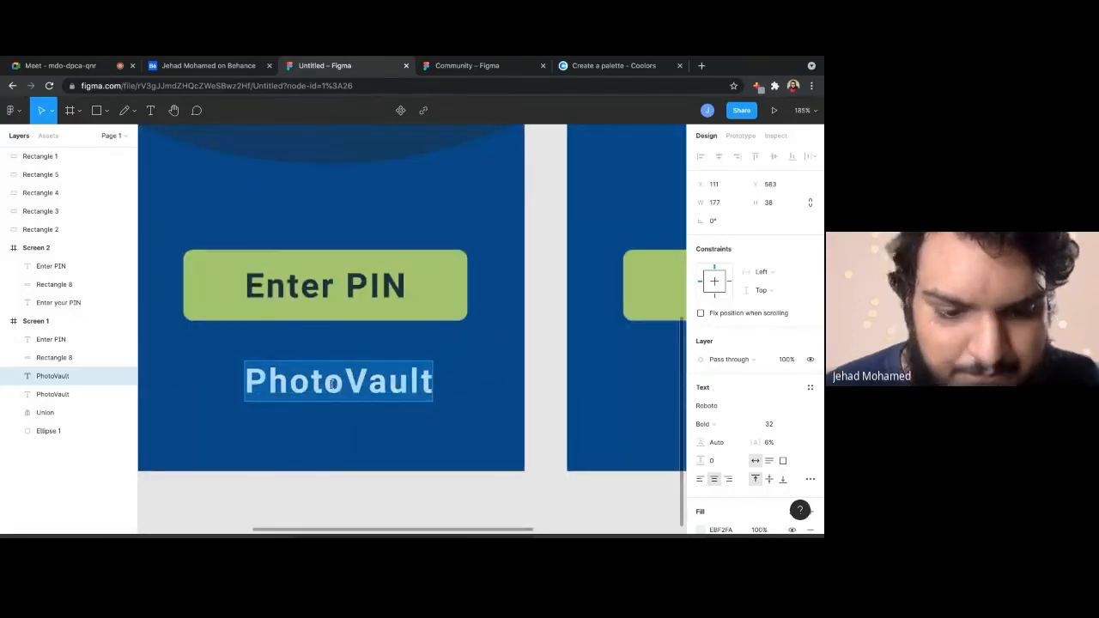
text(Forgot )
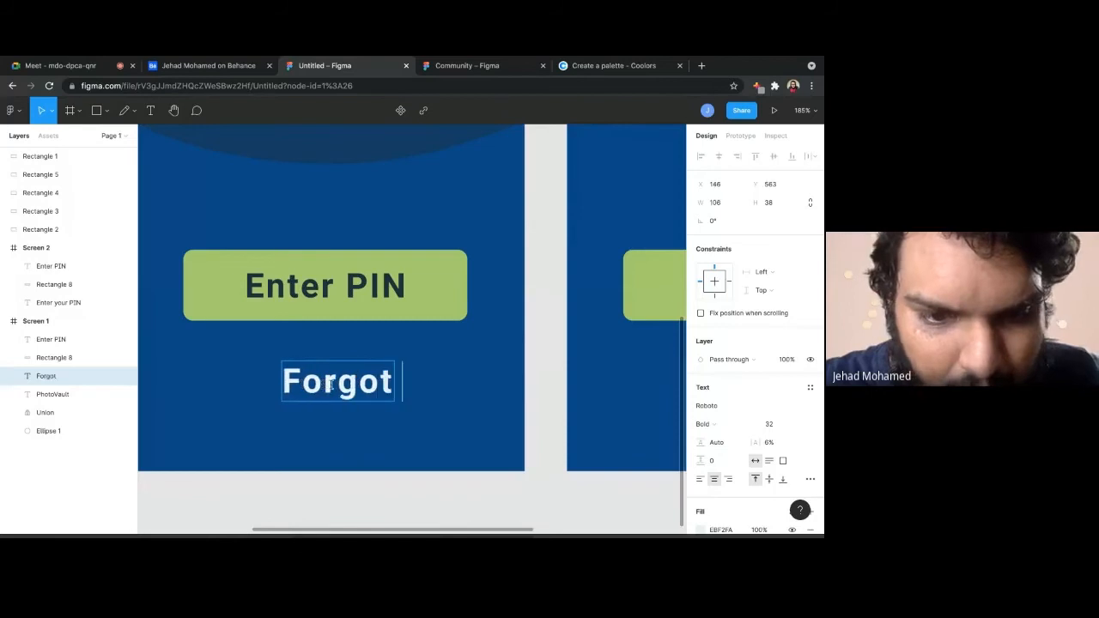
text(p)
key(BackSpace)
text(PIN)
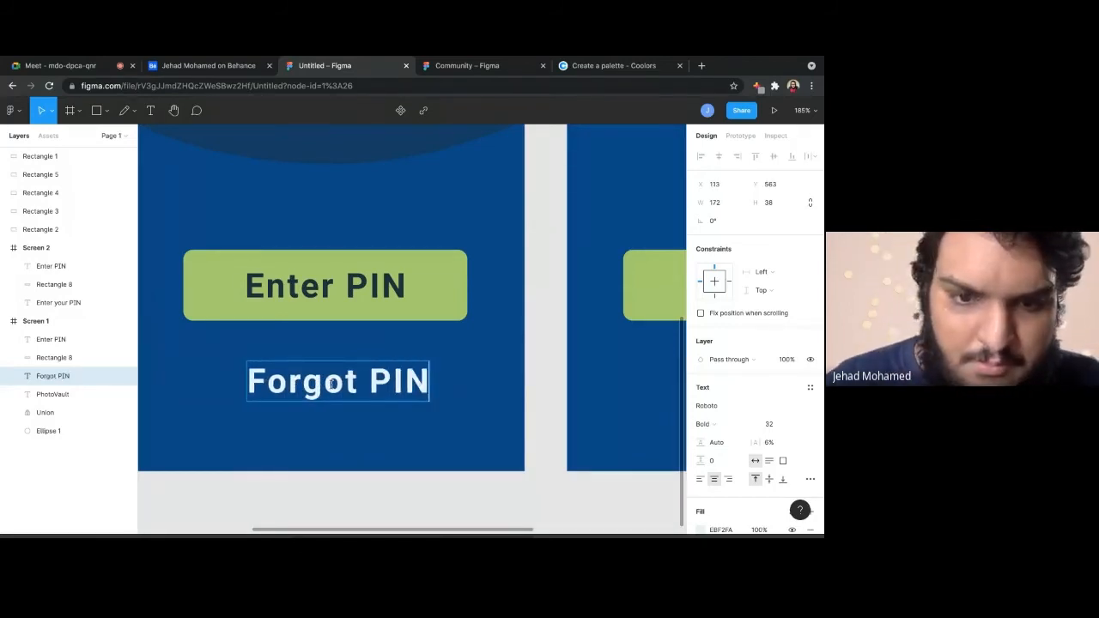
text(?)
key(Escape)
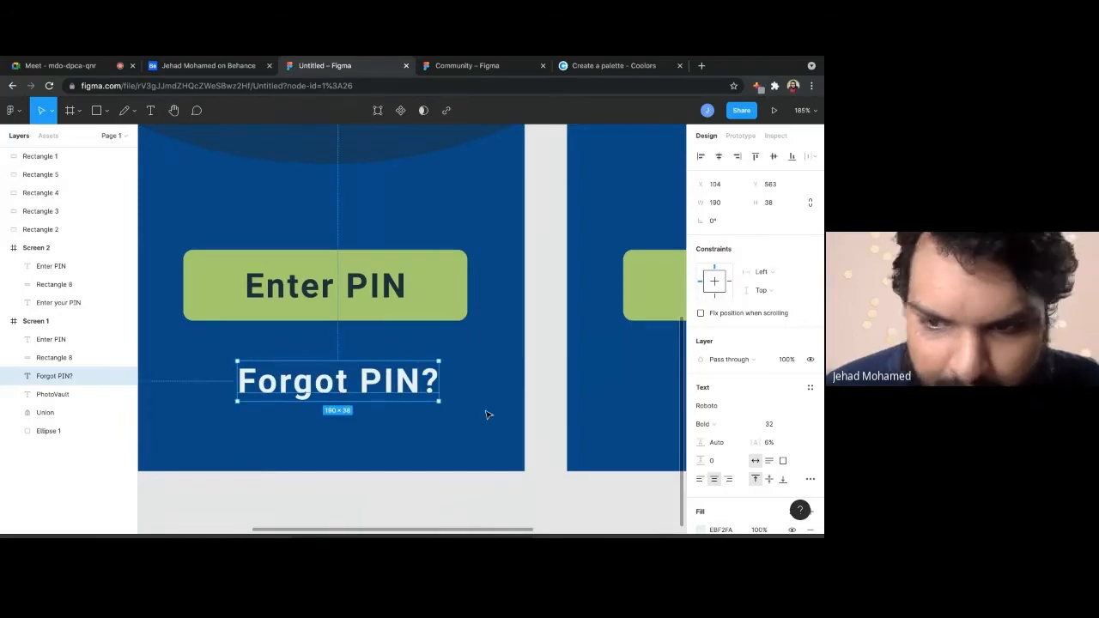
Set the Forgot PIN? text to Medium weight with 0% letter spacing
click(751, 424)
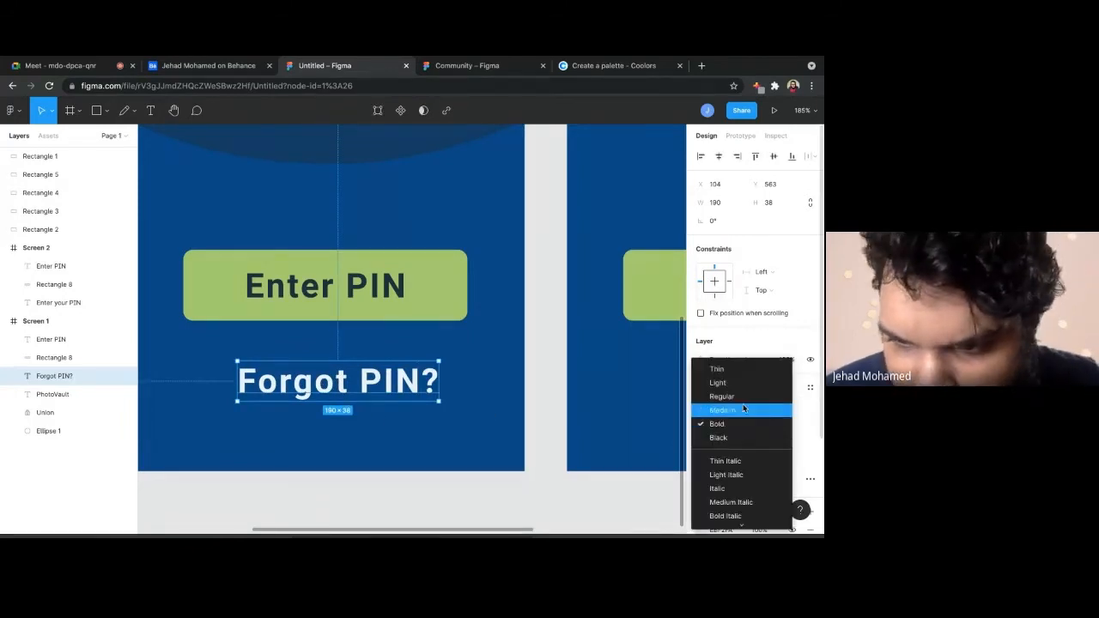
click(743, 410)
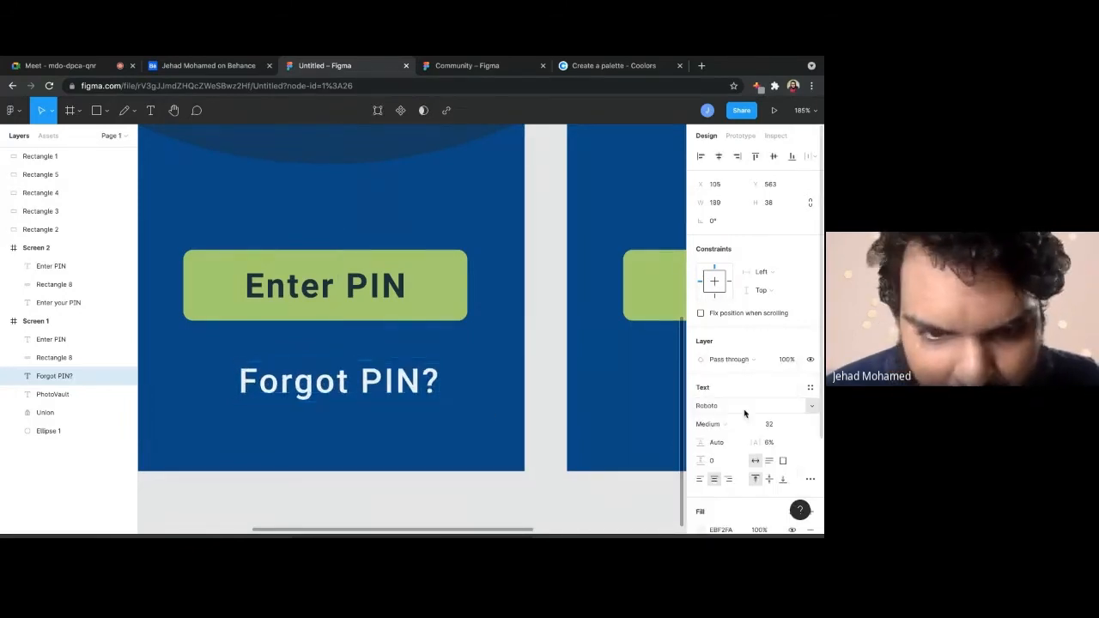
click(784, 446)
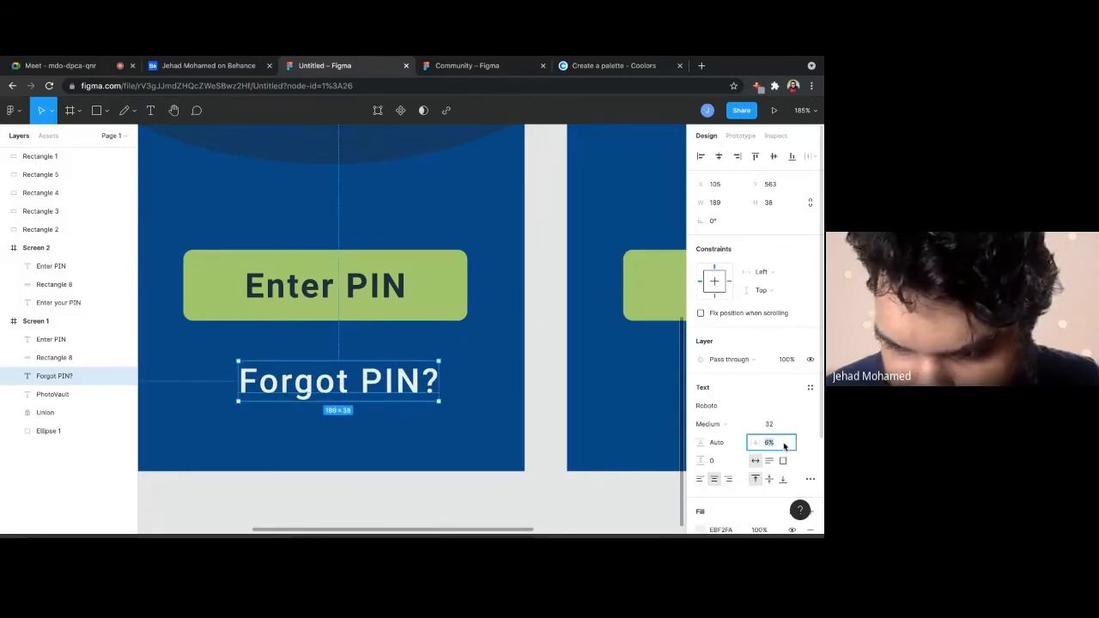
key(Return)
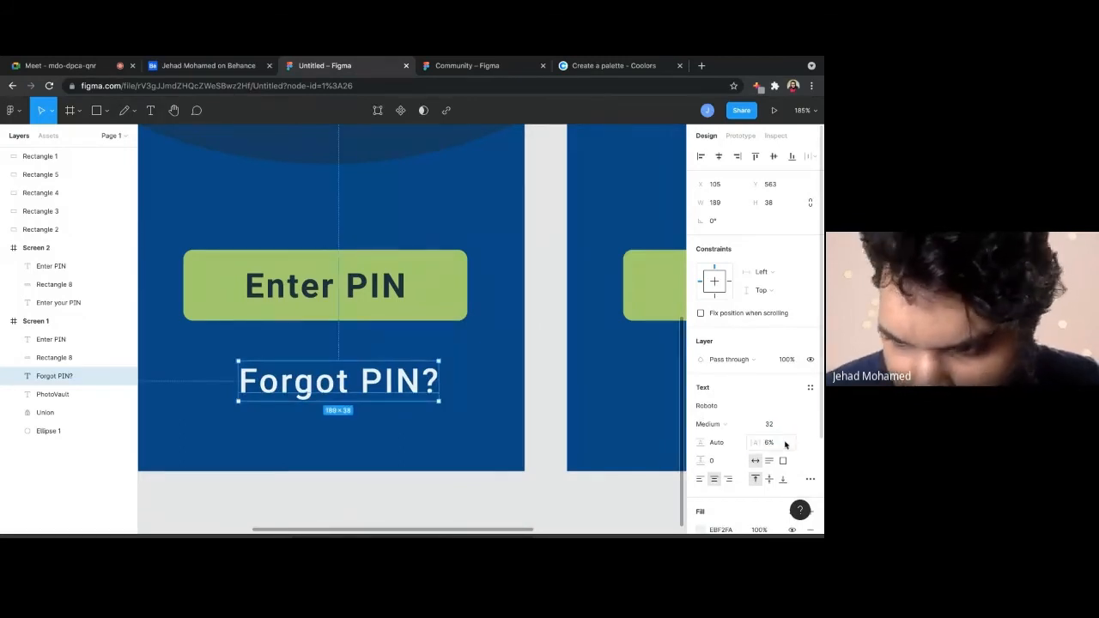
click(781, 444)
key(BackSpace)
key(Return)
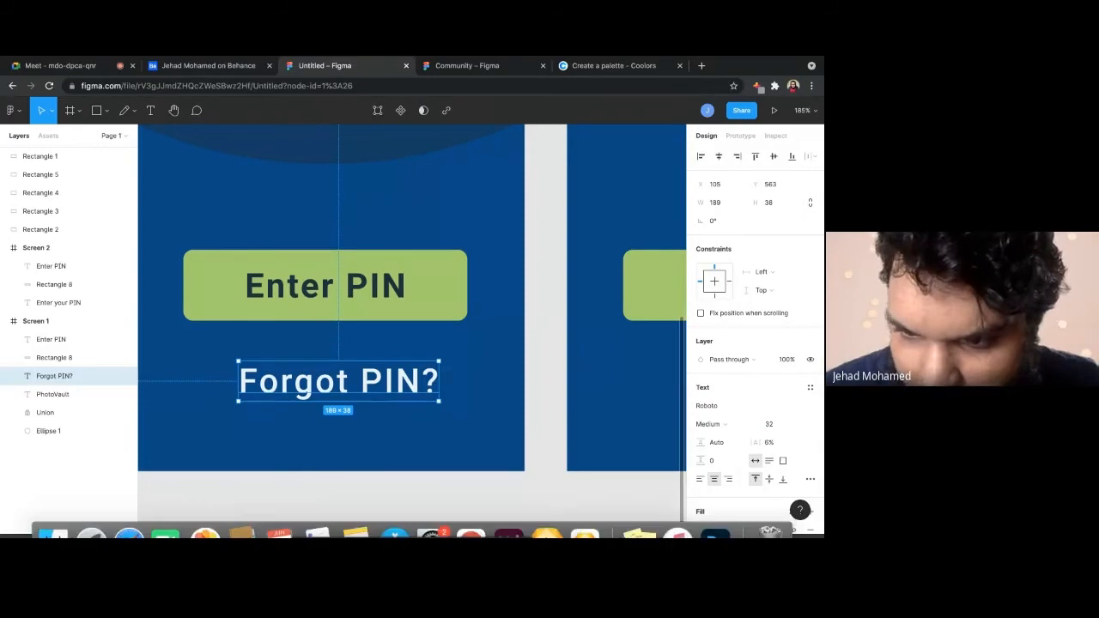
click(777, 448)
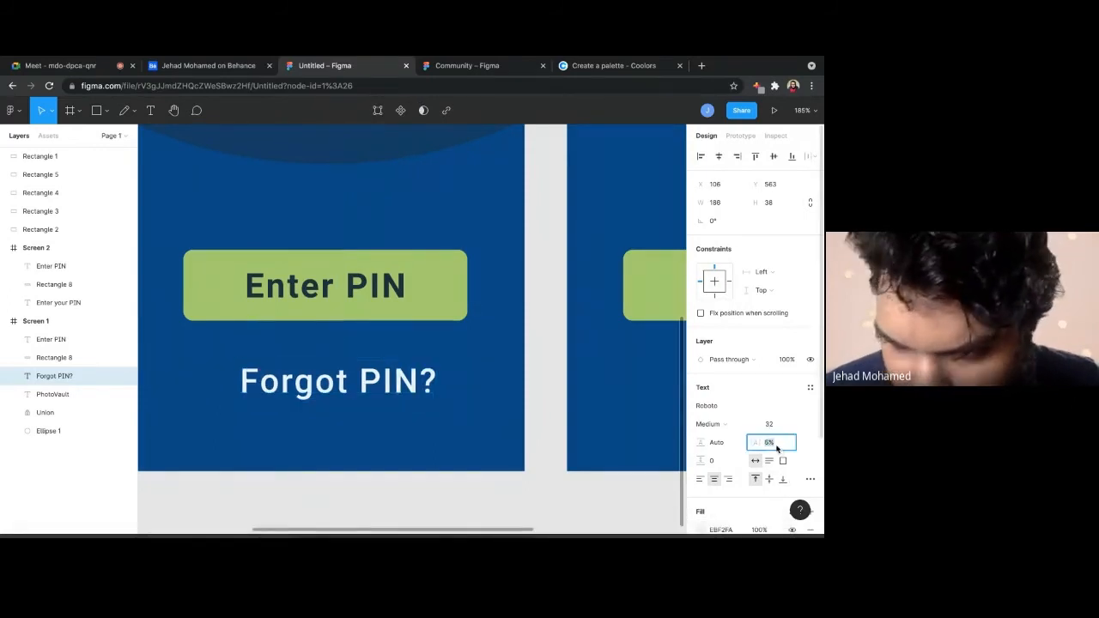
key(Down)
key(Down)
key(Down)
key(Down)
key(Down)
key(Down)
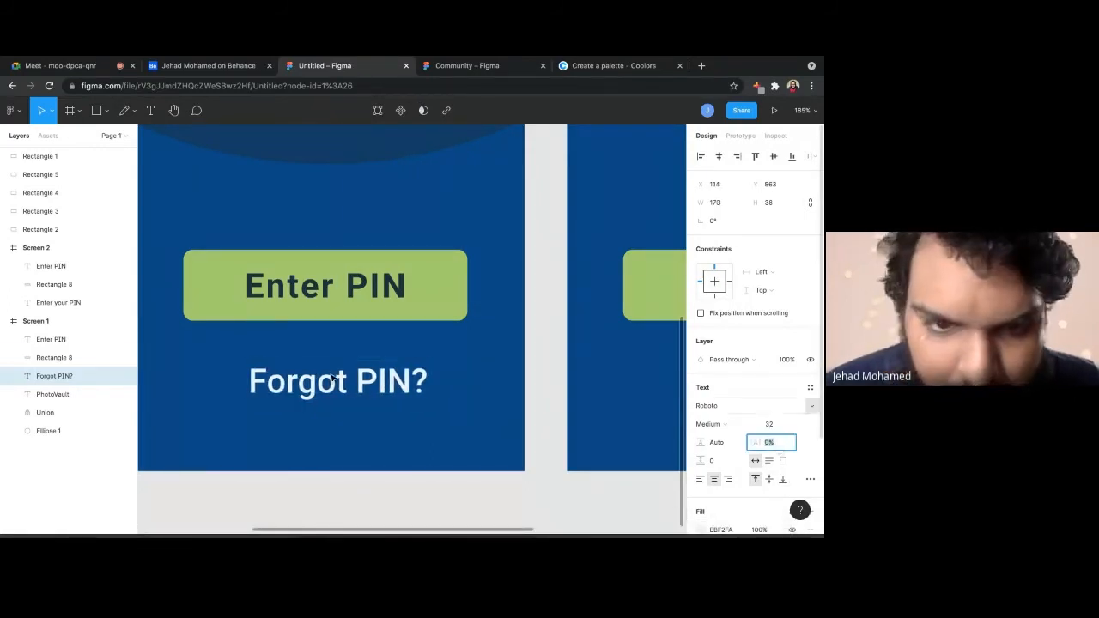
Set the font size of the Forgot PIN? text to 25
click(788, 425)
key(Down)
key(Down)
key(Down)
key(Down)
key(Down)
key(Down)
key(Down)
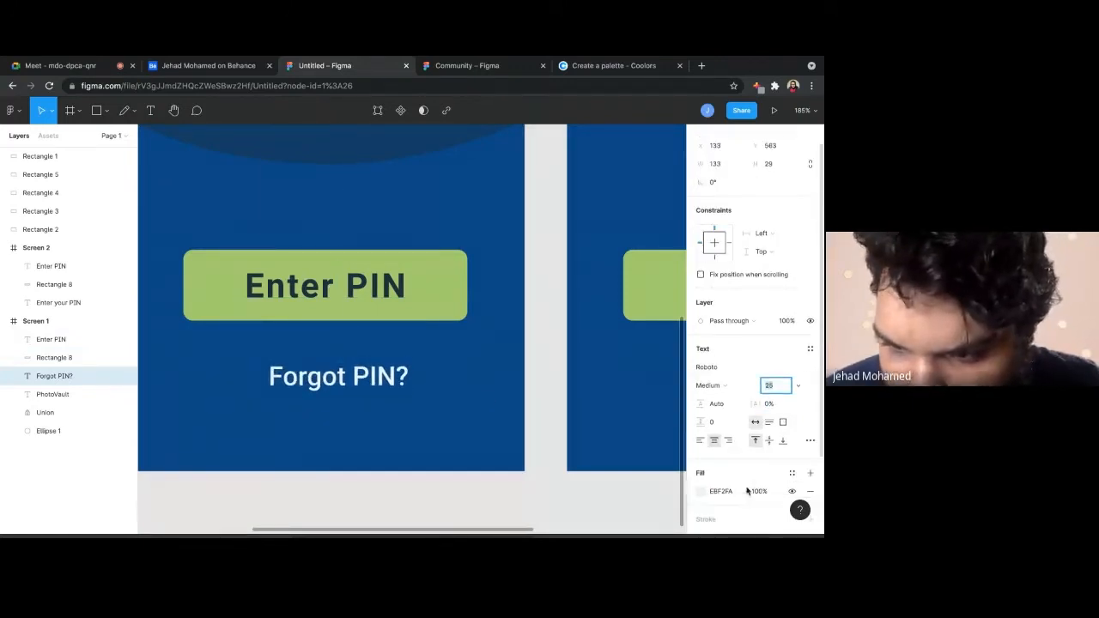
Underline the Forgot PIN? text using the type details
scroll(807, 416, down, 3)
click(809, 368)
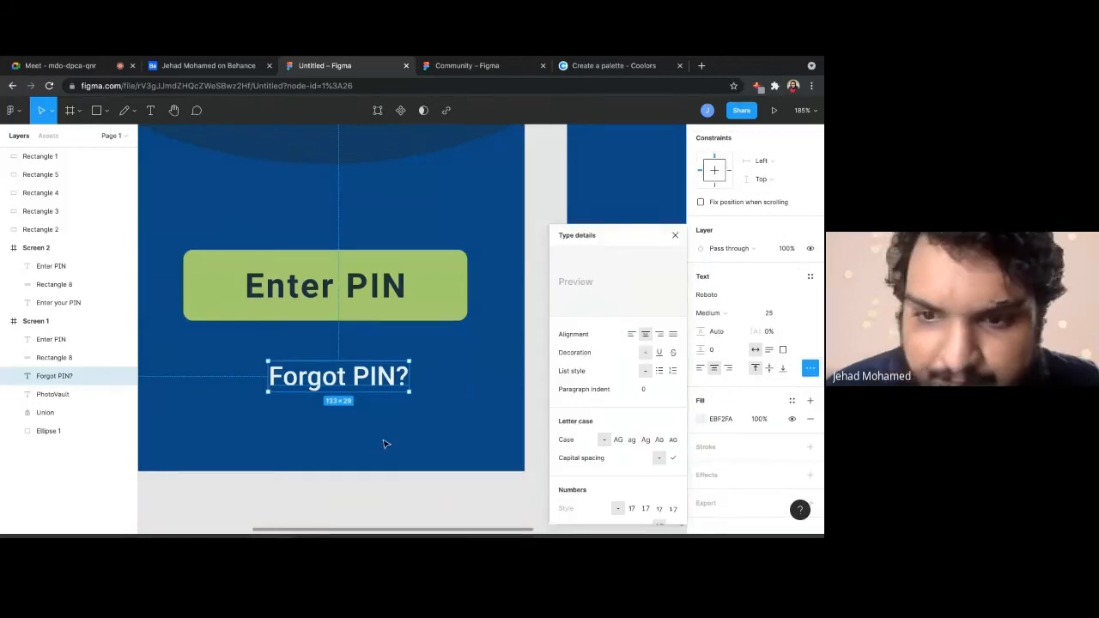
scroll(647, 456, up, 4)
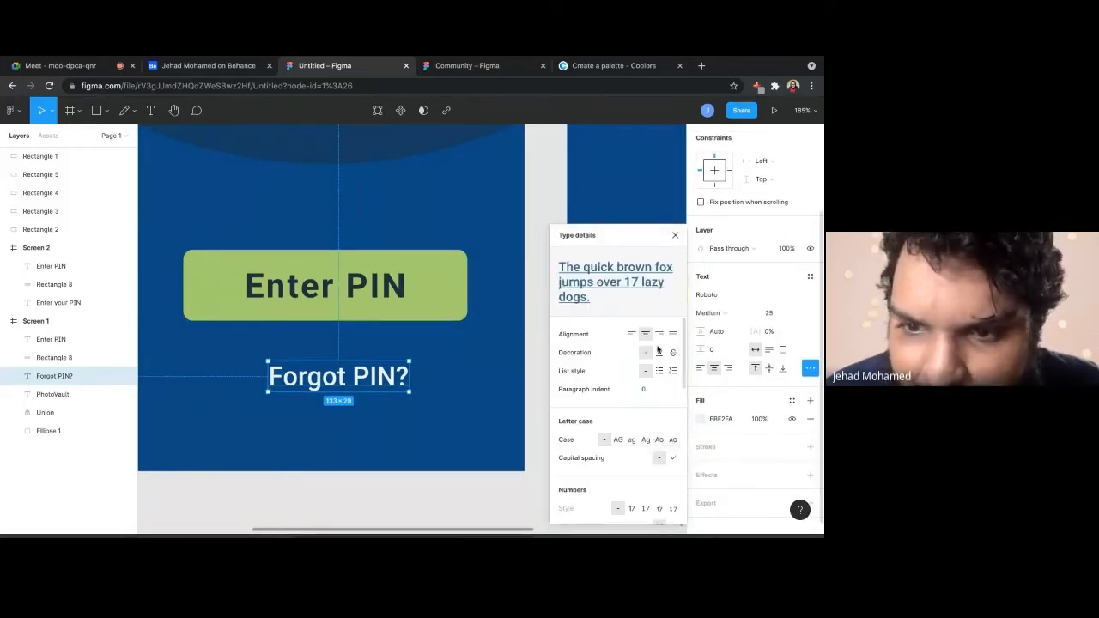
click(662, 352)
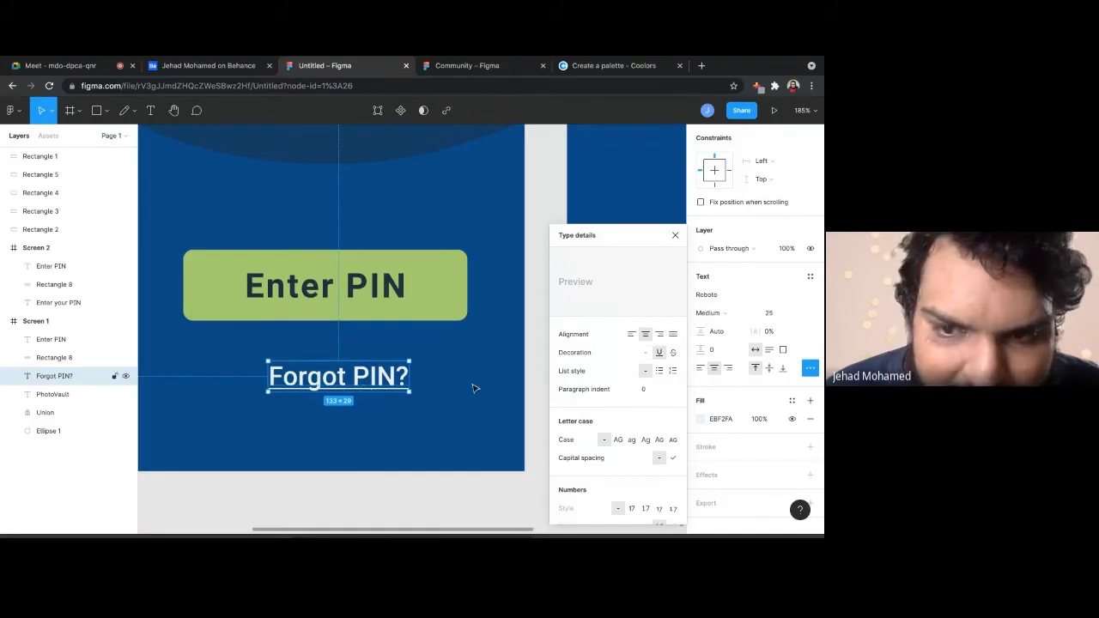
click(400, 456)
Try the Forgot PIN? text at 78% opacity and restore it to 100%
click(384, 384)
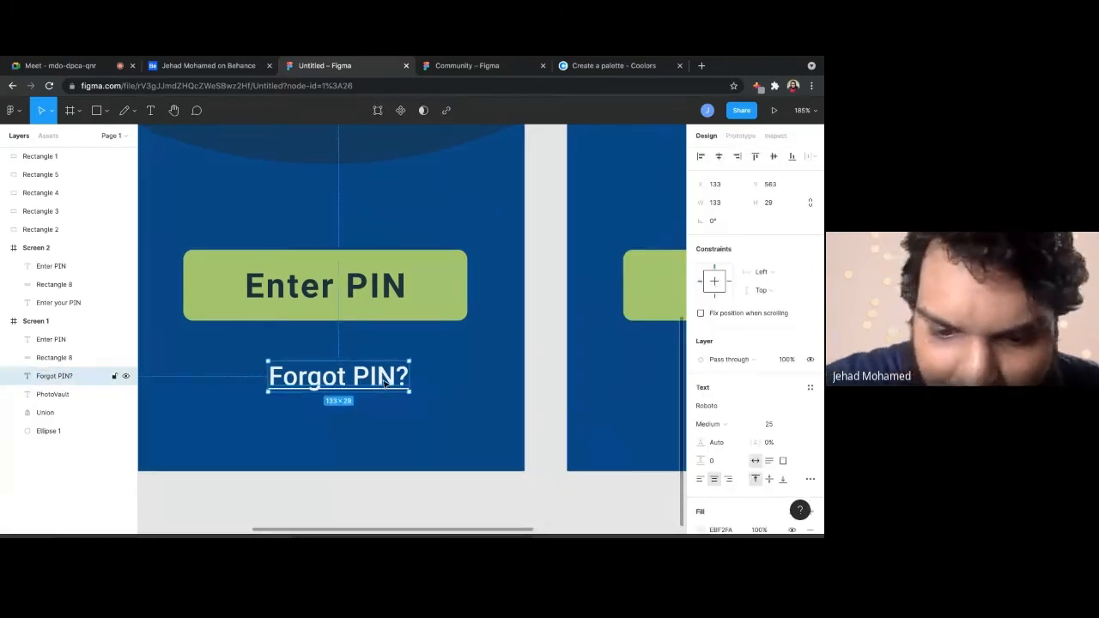
key(7)
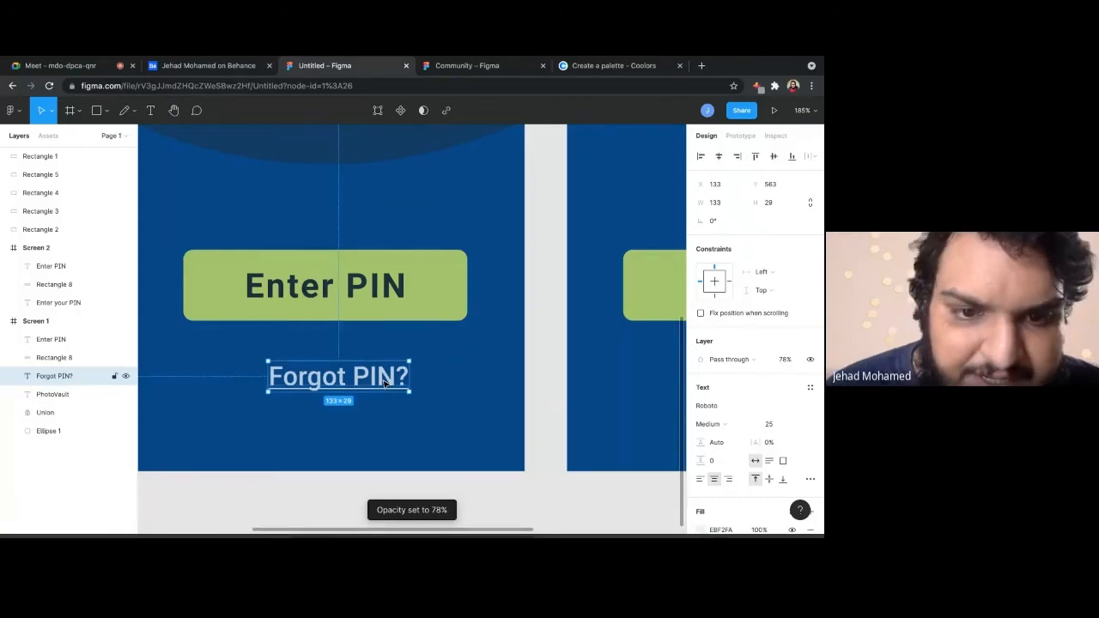
scroll(743, 429, down, 3)
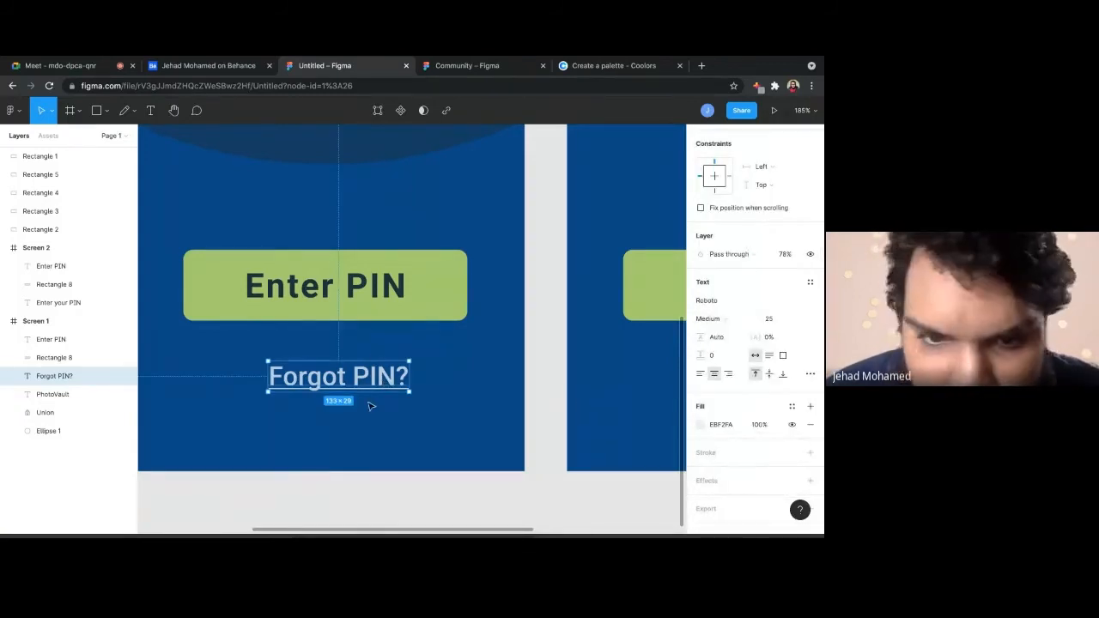
key(Escape)
click(343, 371)
key(0)
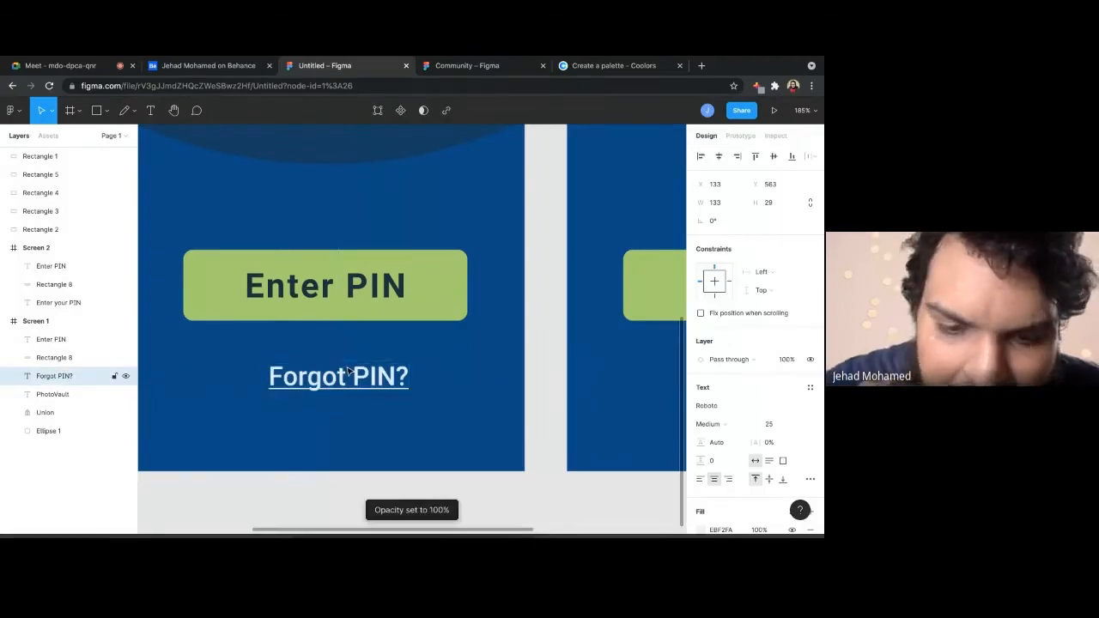
Set the opacity of the Forgot PIN? text to 90%
scroll(335, 421, down, 5)
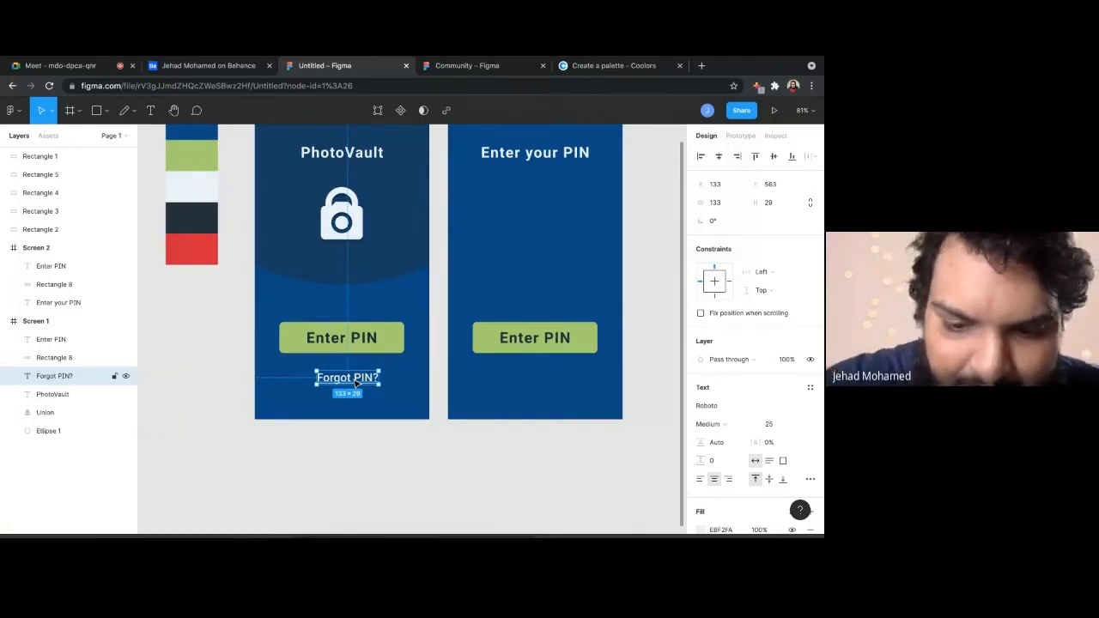
key(8)
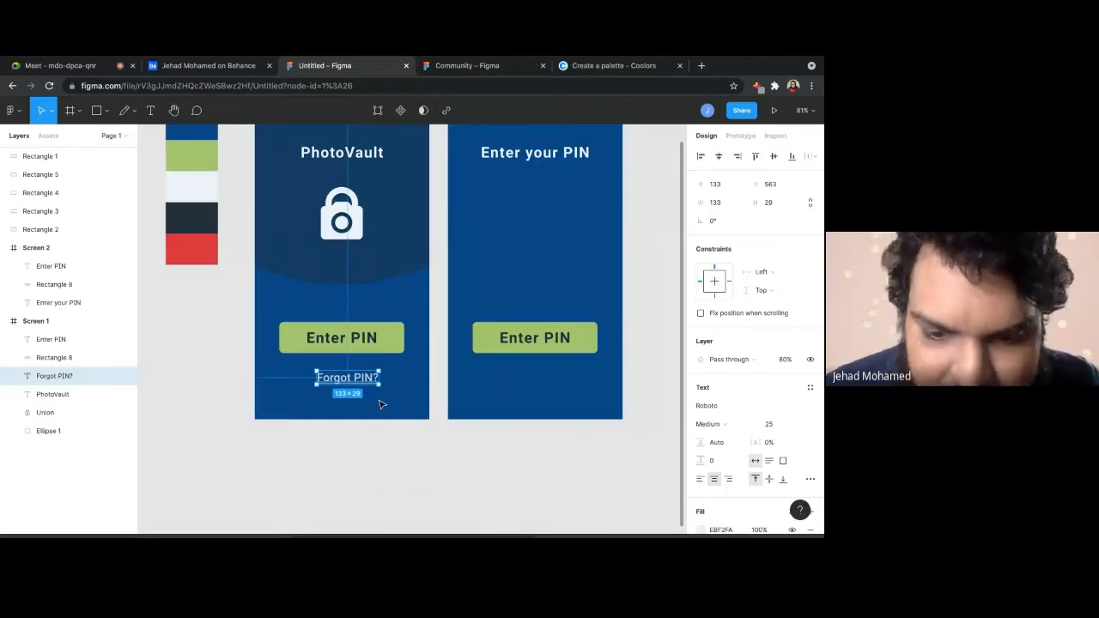
key(9)
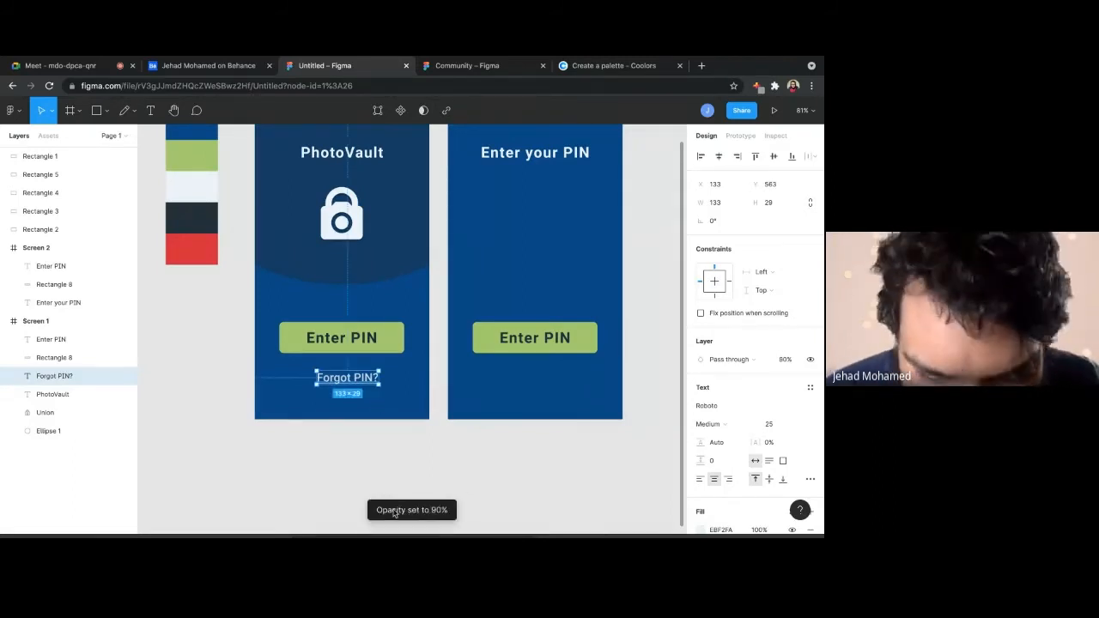
click(365, 421)
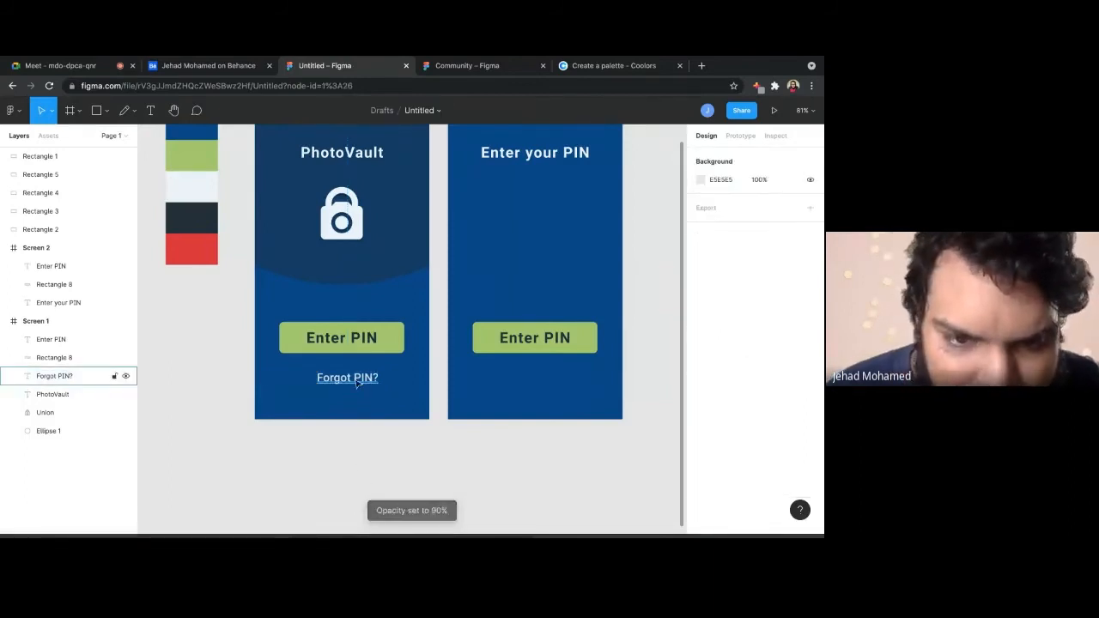
Reduce the font size of the Forgot PIN? text on Screen 1 by a few units
click(68, 376)
click(777, 424)
key(Down)
key(Down)
key(Down)
key(Down)
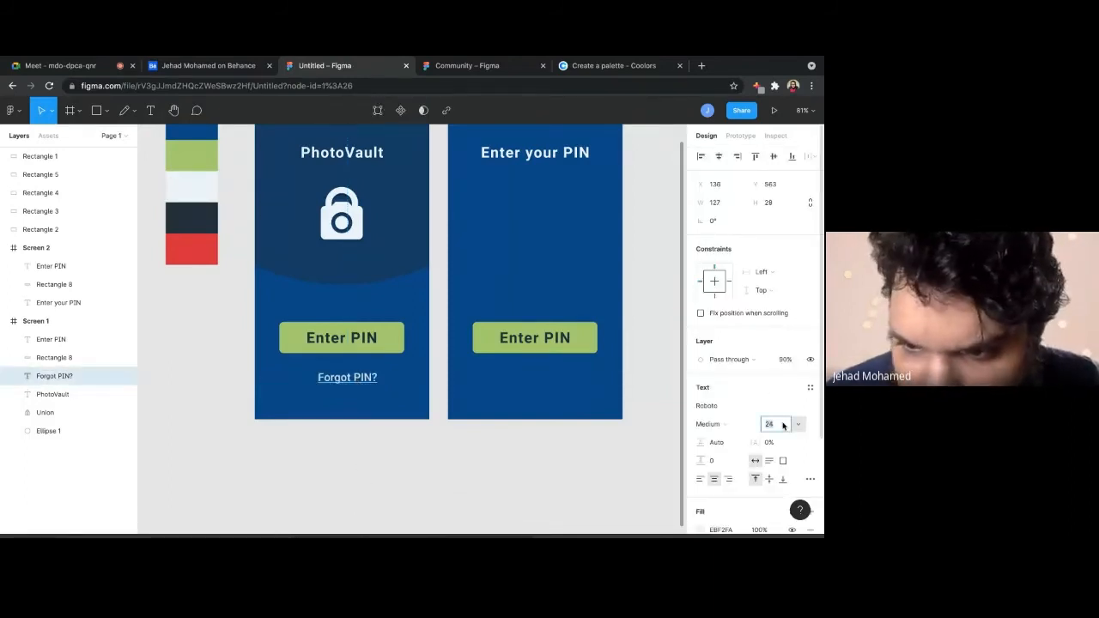
Move the Forgot PIN? text so it is centred beneath the green Enter PIN button on Screen 1
click(322, 435)
drag(347, 378, 375, 405)
click(422, 444)
scroll(421, 447, down, 3)
click(467, 461)
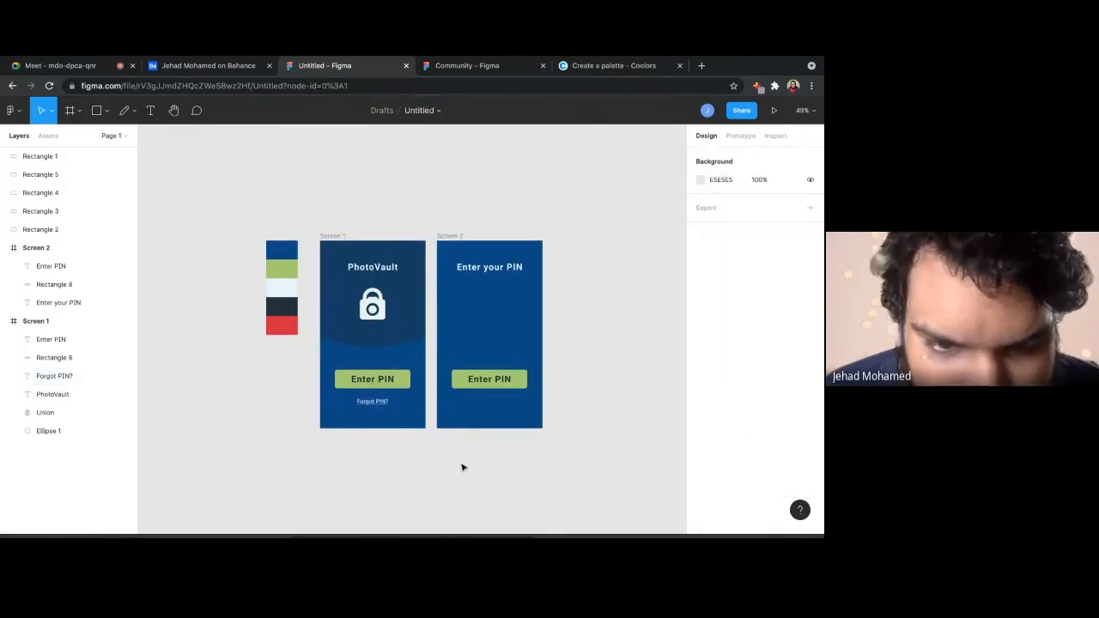
Delete the green Enter PIN button and its label from Screen 2
click(517, 385)
shift+click(487, 380)
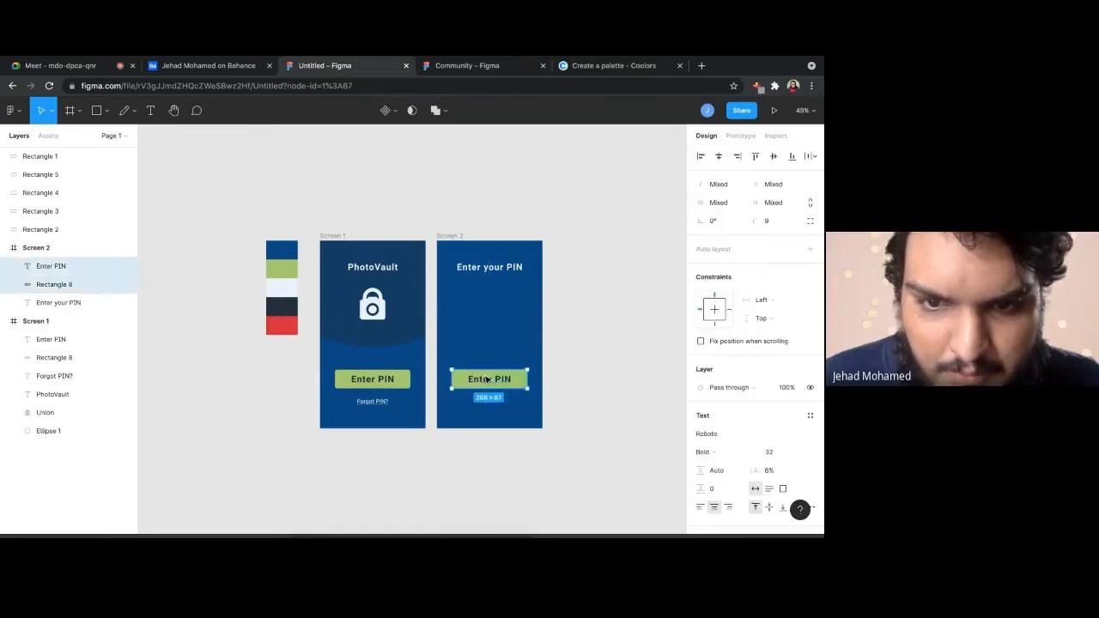
key(Delete)
Draw a horizontal line about 63 px long below the left part of the Enter your PIN title on Screen 2
scroll(535, 306, up, 3)
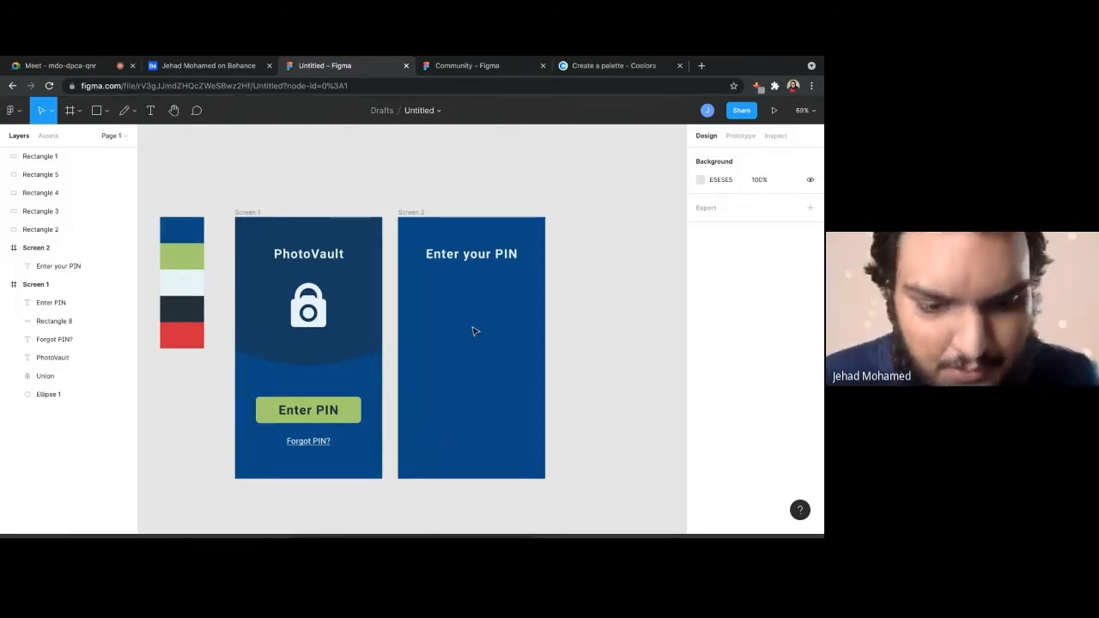
key(l)
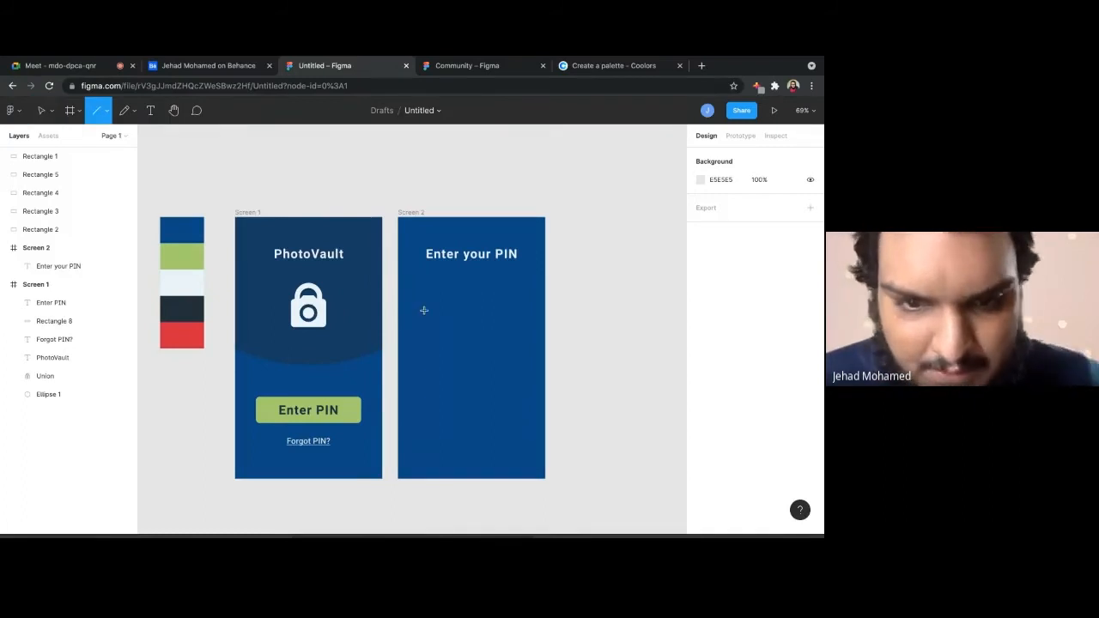
drag(417, 304, 442, 304)
click(464, 320)
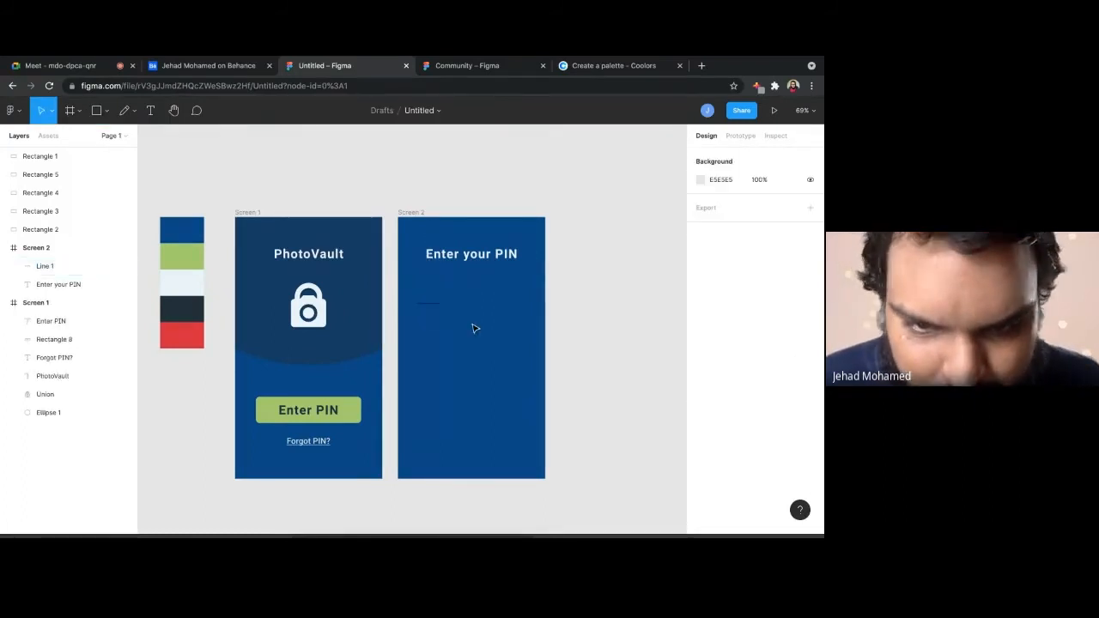
Set the stroke colour of the short line on Screen 2 to white (FFFFFF)
click(441, 305)
click(701, 434)
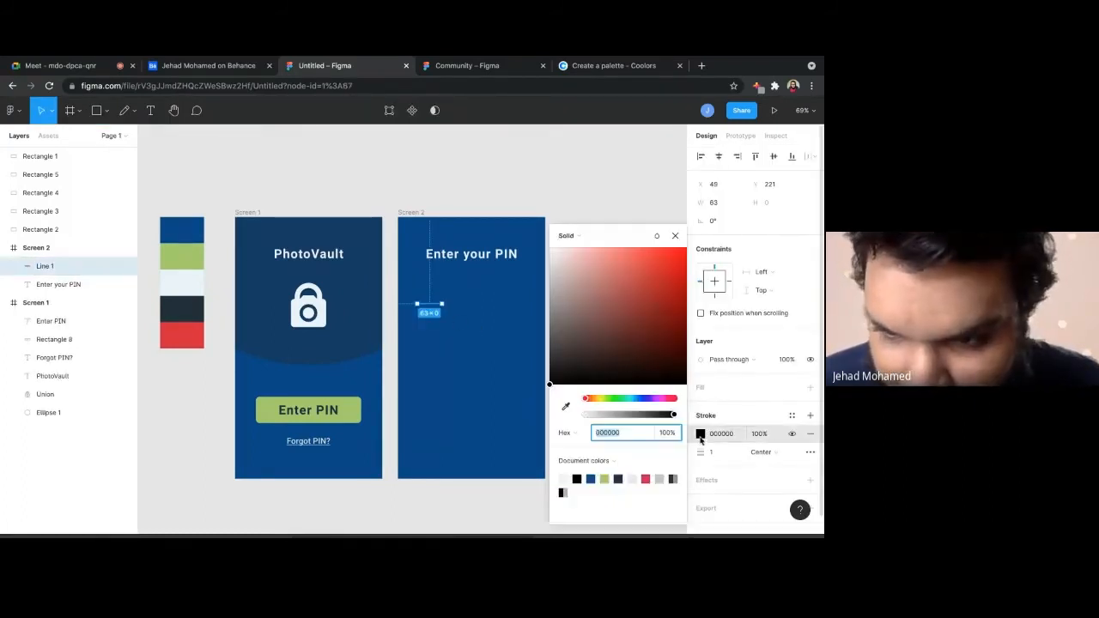
click(558, 257)
click(537, 206)
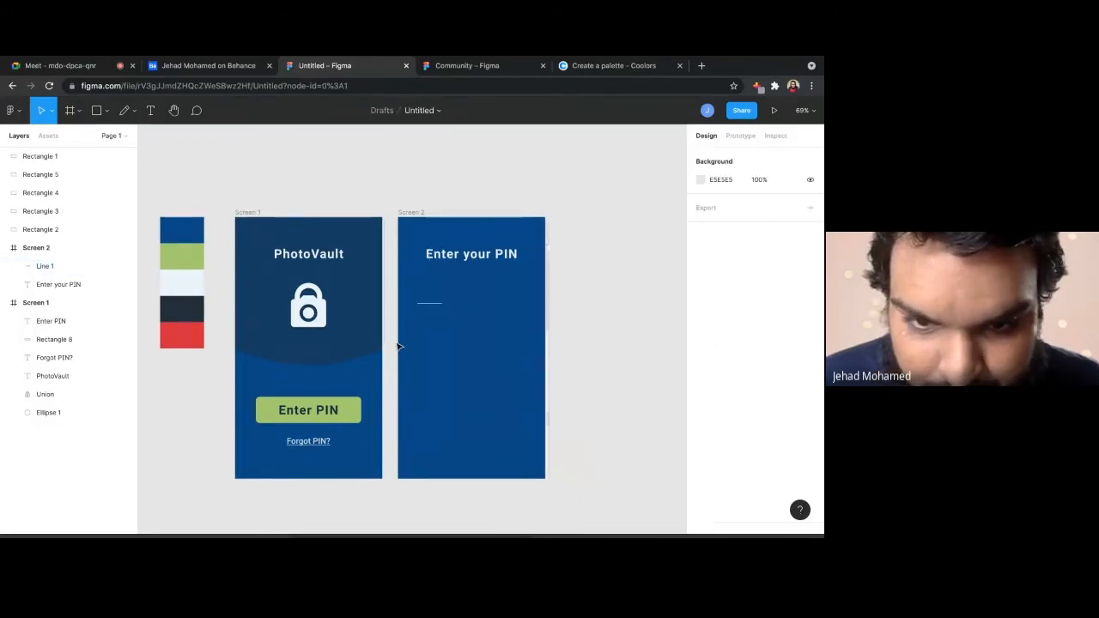
Try repeating the white line across Screen 2 with two duplicates and delete both copies
scroll(473, 310, down, 5)
scroll(470, 310, up, 6)
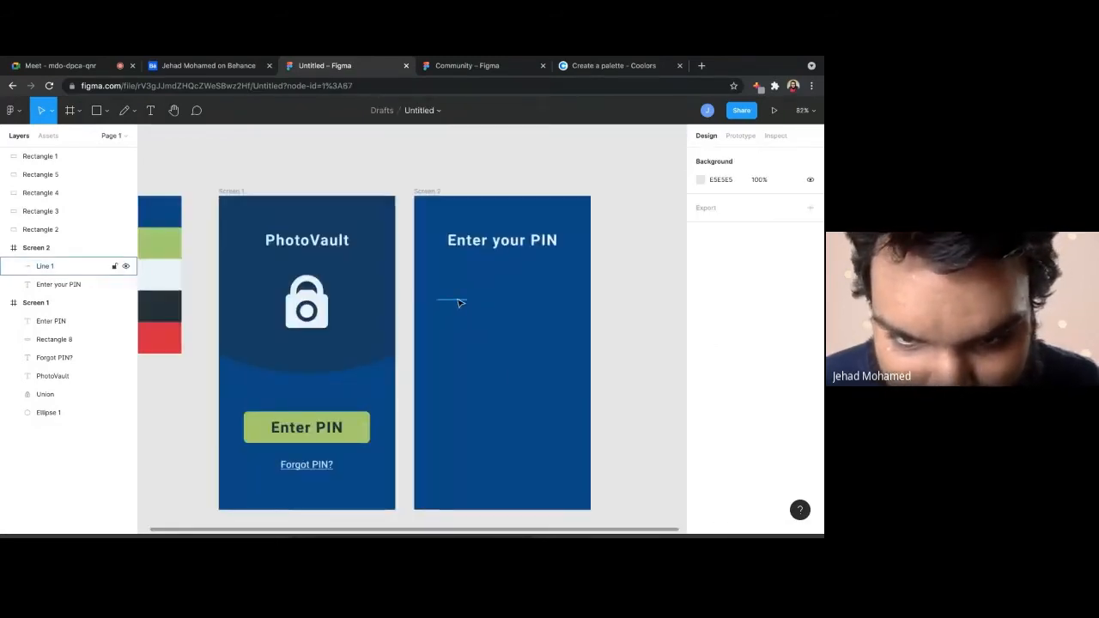
click(458, 301)
key(ctrl+d)
drag(458, 301, 506, 290)
key(ctrl+d)
click(579, 321)
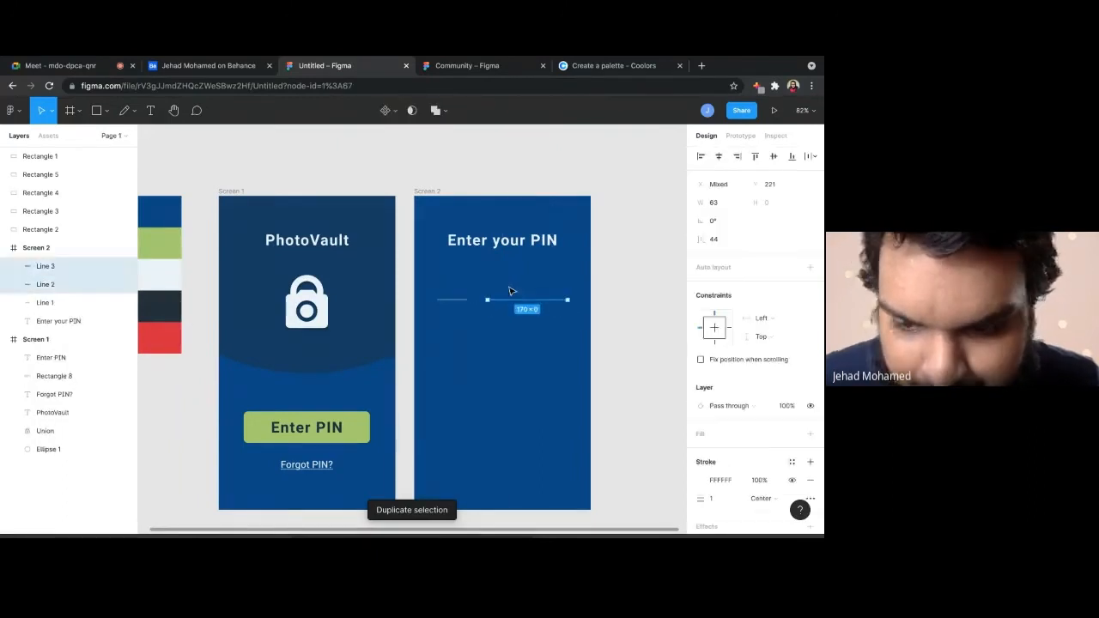
key(Delete)
Duplicate the white line and place the copy to its right at the same height, at about X 125
click(462, 300)
key(ctrl+d)
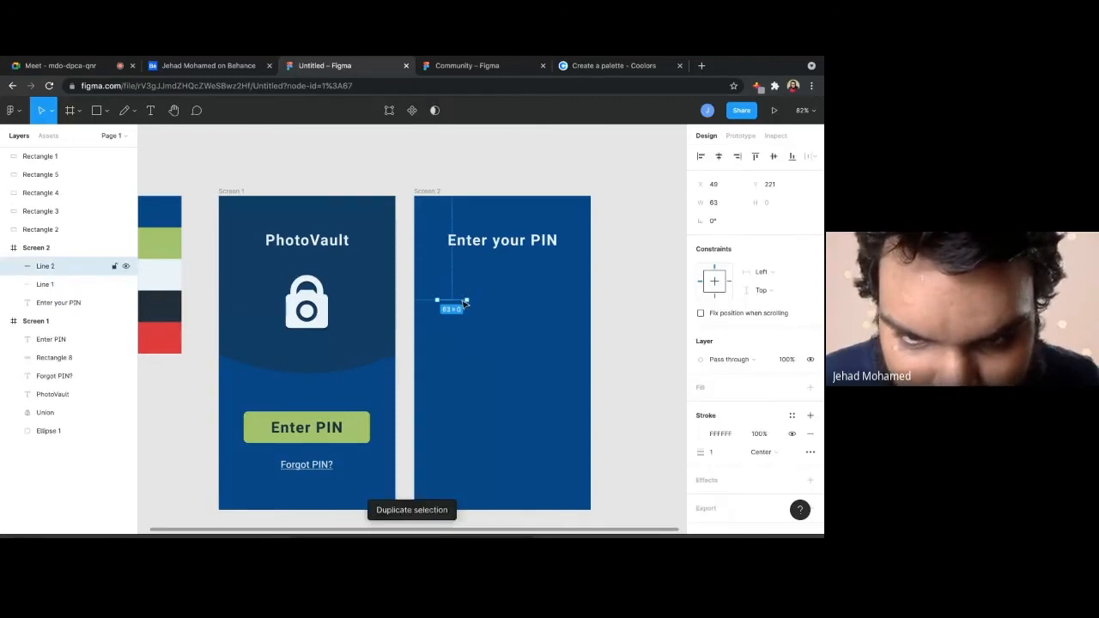
drag(464, 302, 498, 302)
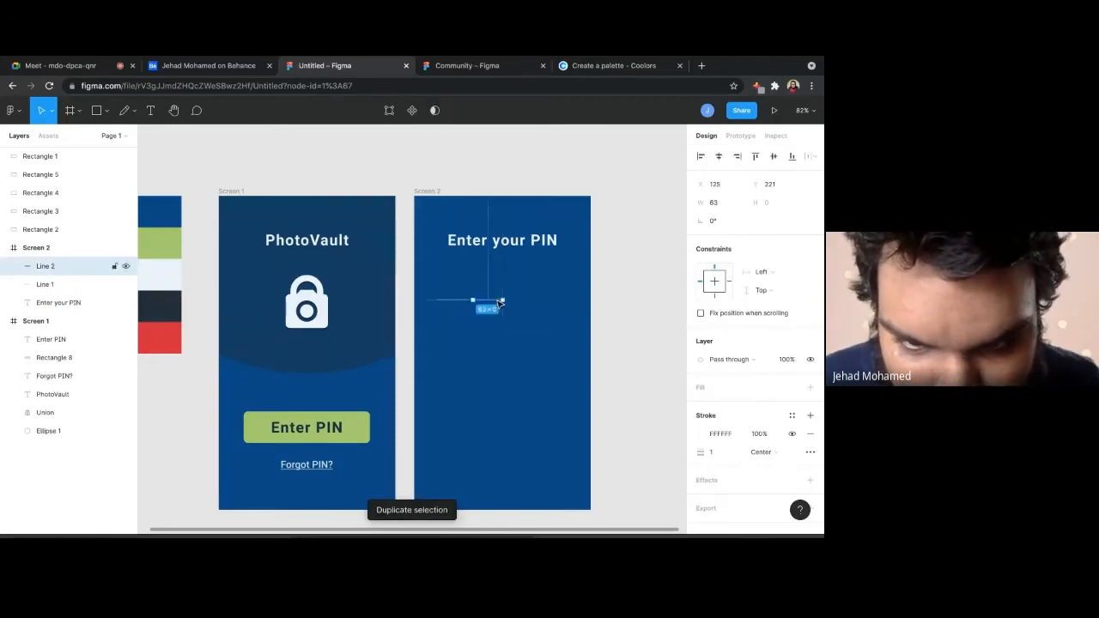
Duplicate the second white PIN line and place the copy beside it at the same height, at about X 203
click(542, 349)
click(494, 300)
key(ctrl+d)
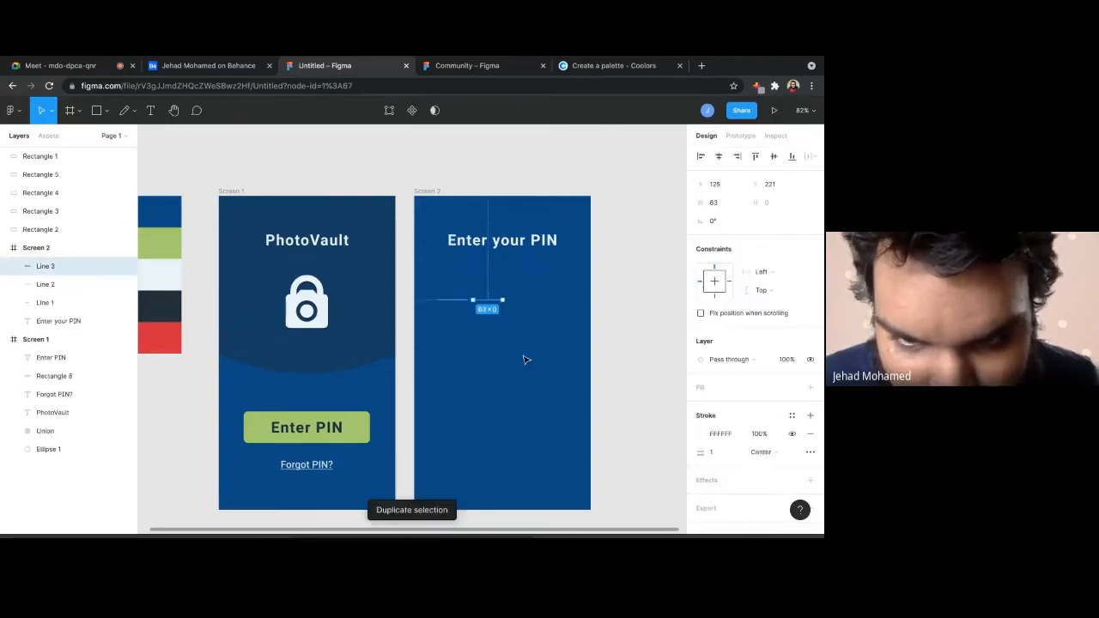
drag(479, 300, 533, 304)
click(528, 321)
scroll(512, 289, up, 5)
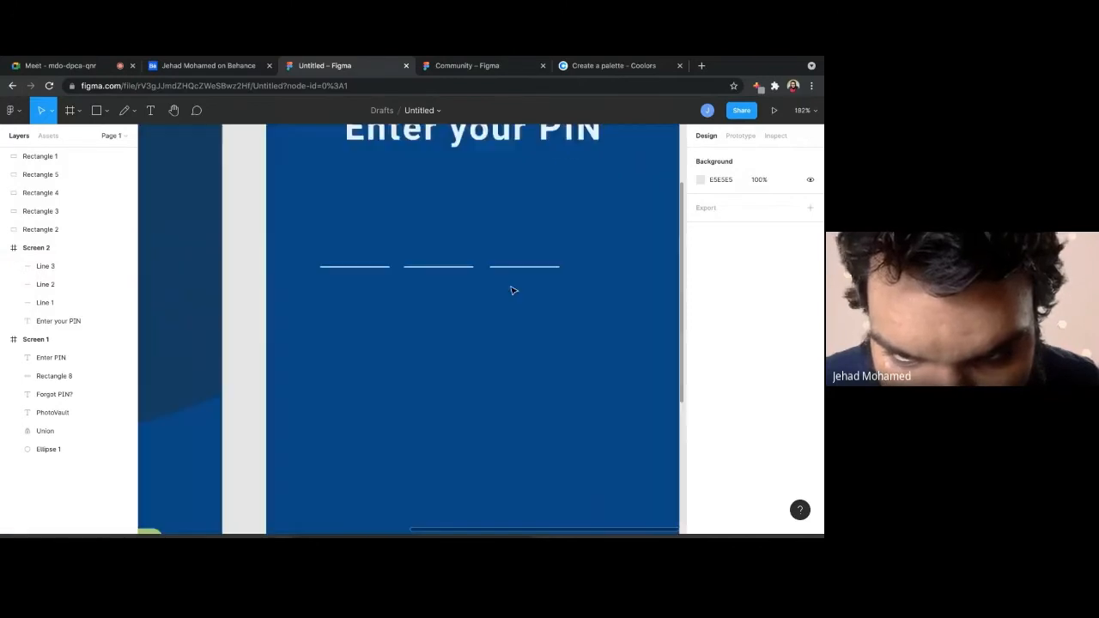
Duplicate the third PIN line and place the copy at the row's end at the same height, at about X 280
click(518, 270)
key(ctrl+d)
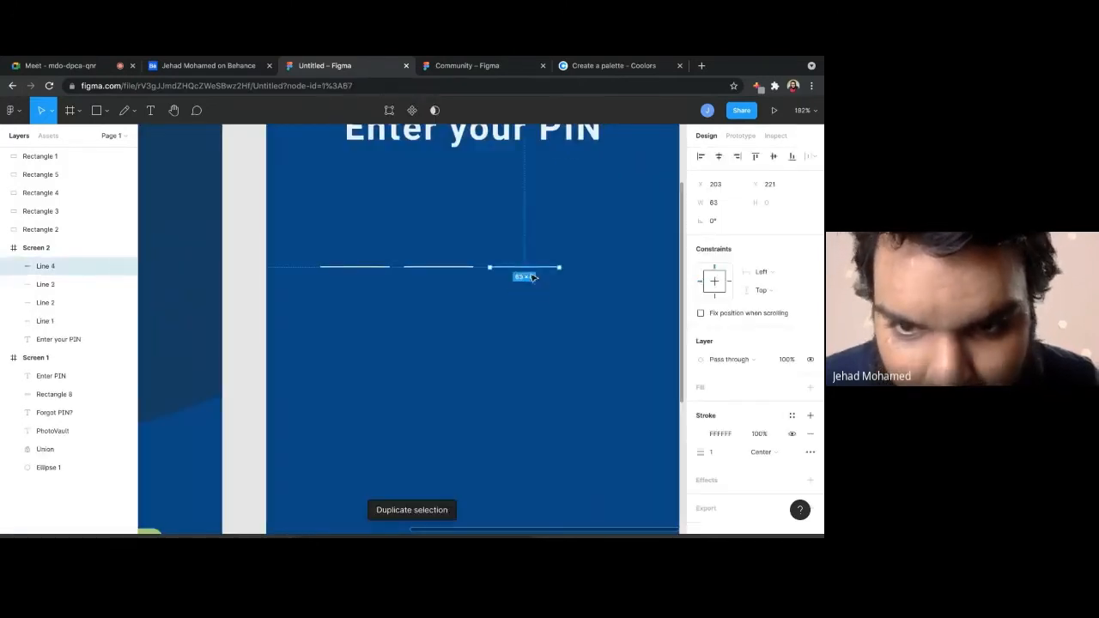
key(Return)
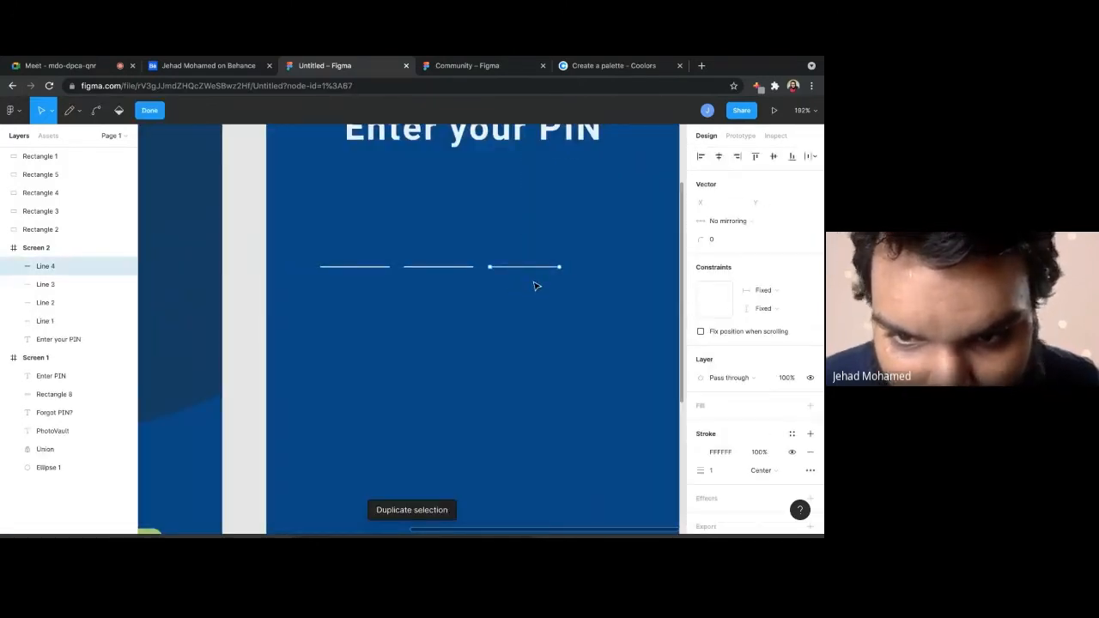
key(Escape)
drag(518, 273, 602, 272)
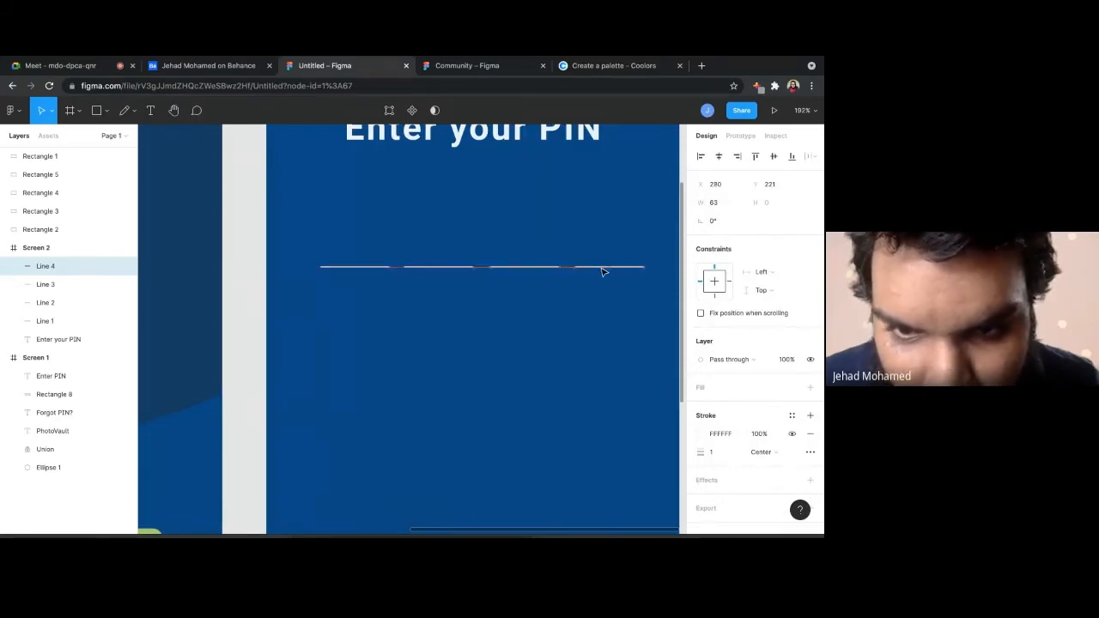
scroll(606, 272, down, 10)
click(650, 292)
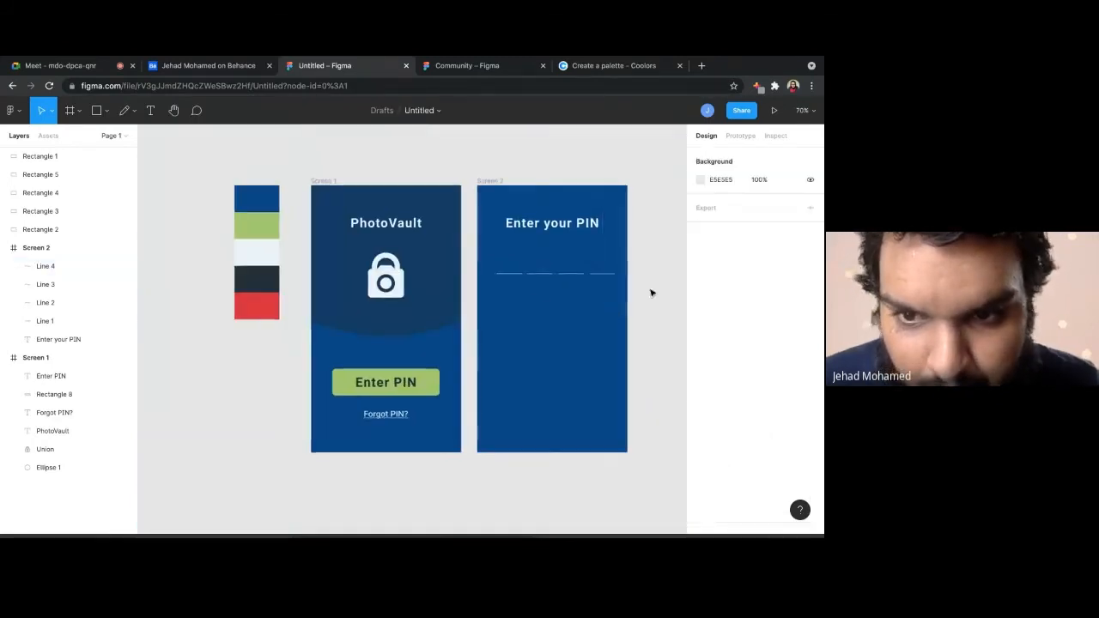
Narrow the row of four PIN lines to about 272 px overall, making each line about 58 px long
drag(659, 279, 489, 260)
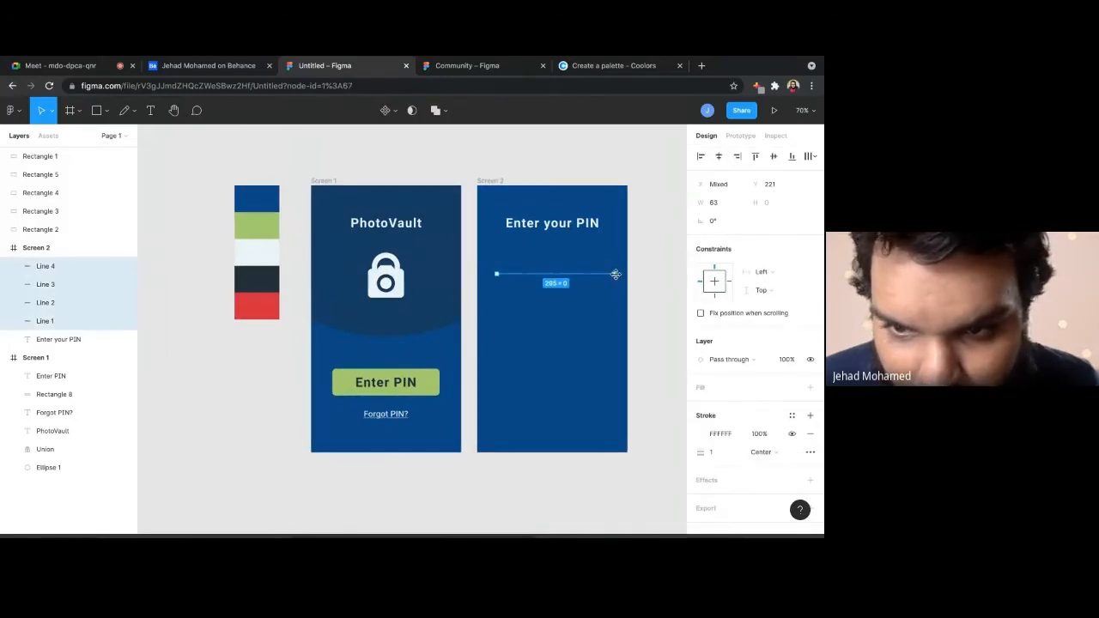
drag(616, 274, 606, 273)
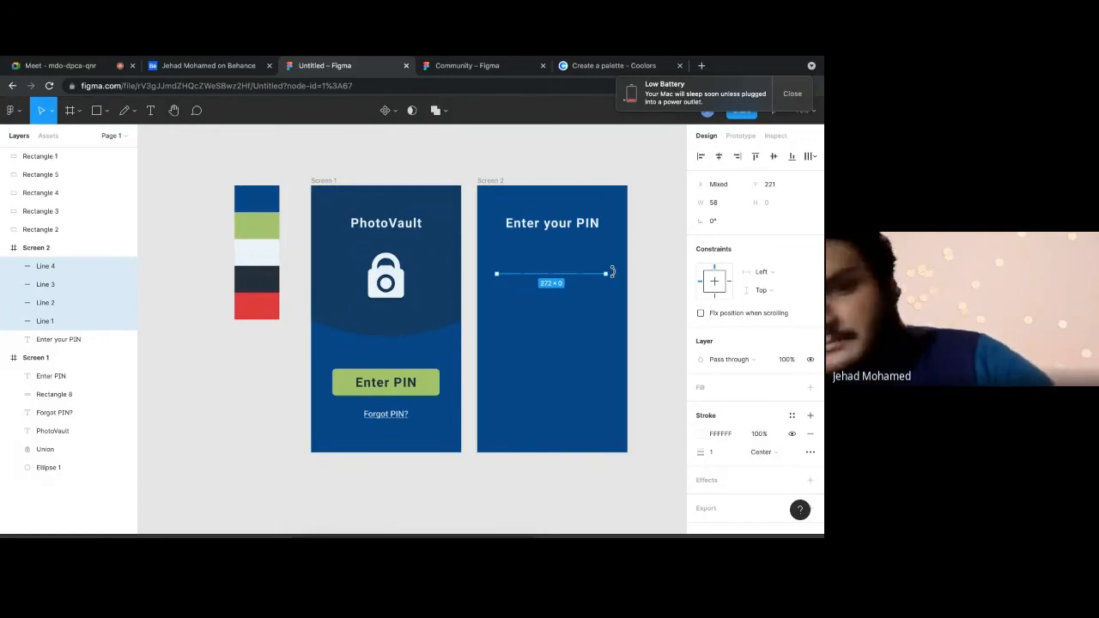
mouse_move(771, 58)
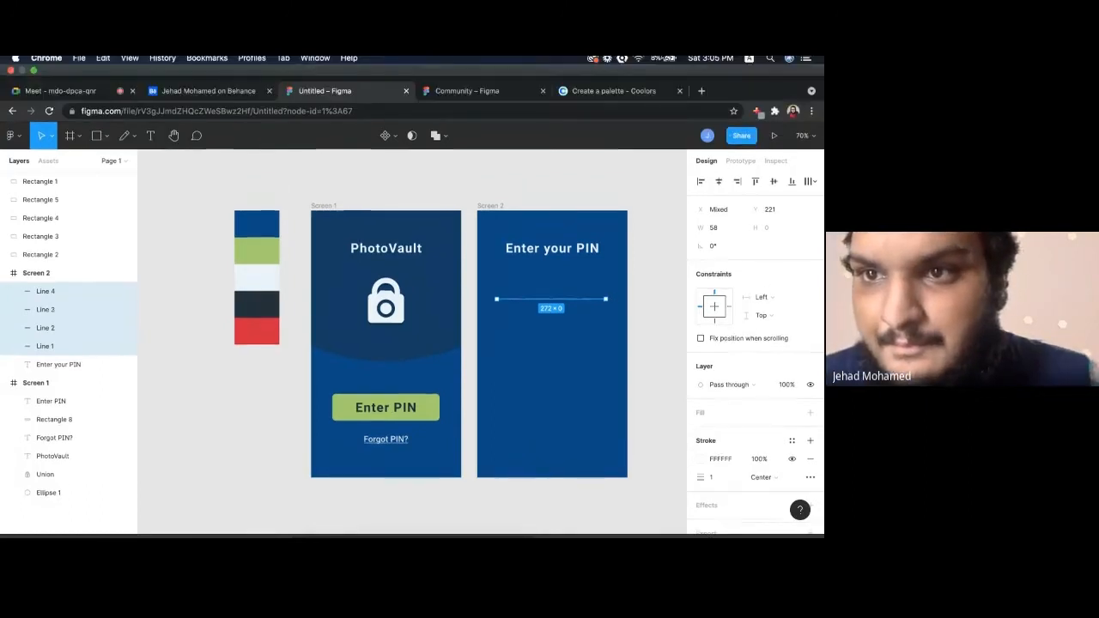
Set the stroke thickness of all four PIN lines on Screen 2 to 2
click(557, 319)
drag(606, 302, 503, 260)
click(736, 452)
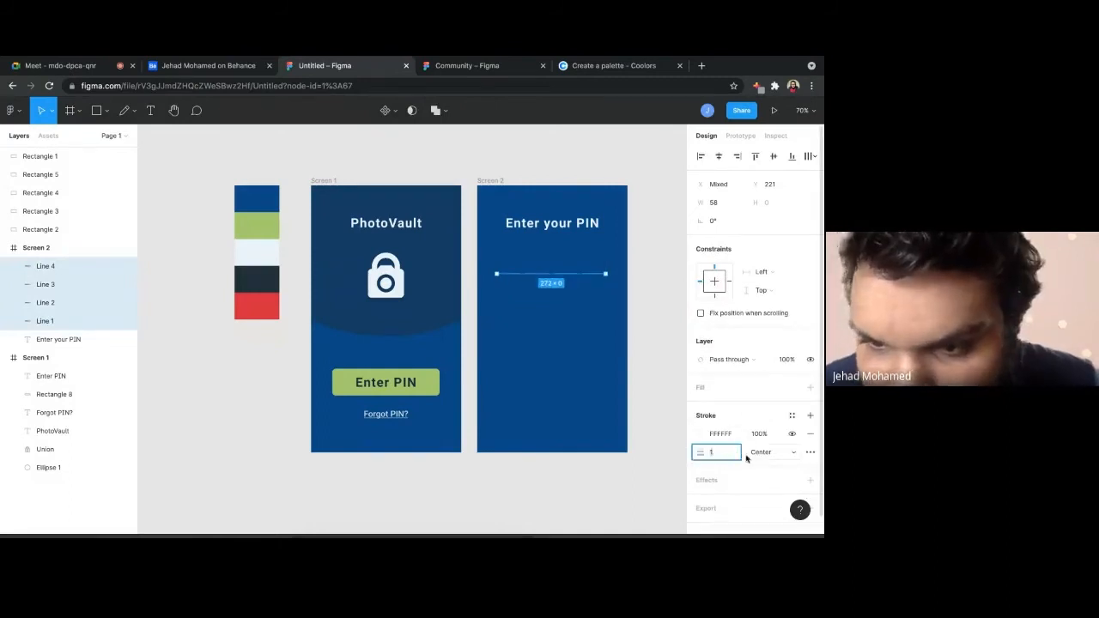
click(590, 373)
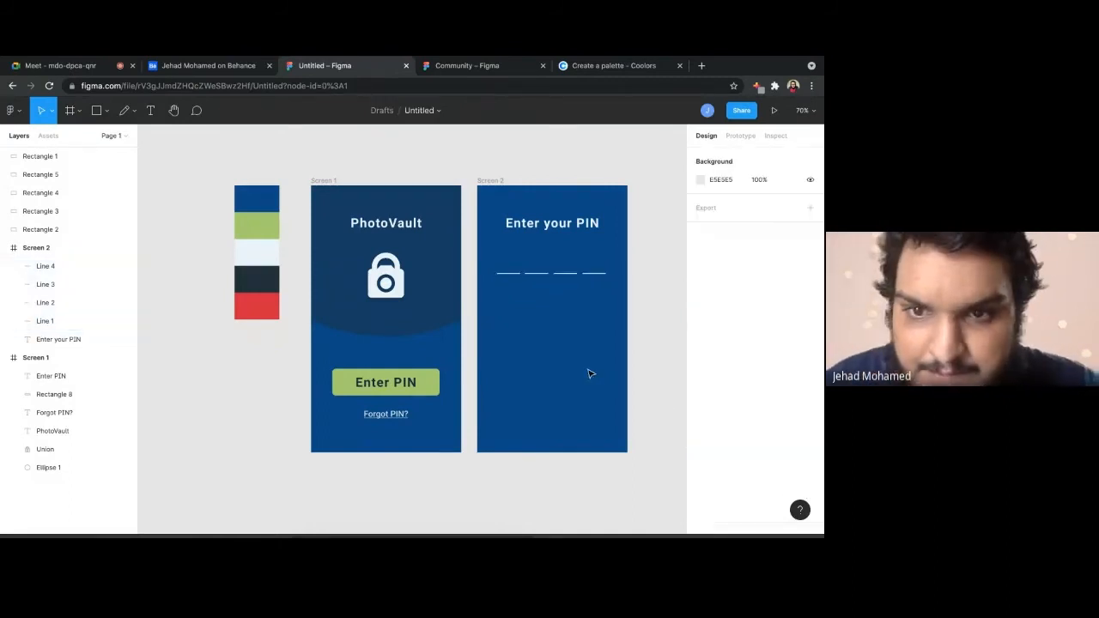
Set the layer opacity of the four PIN lines to 50%
drag(612, 306, 498, 254)
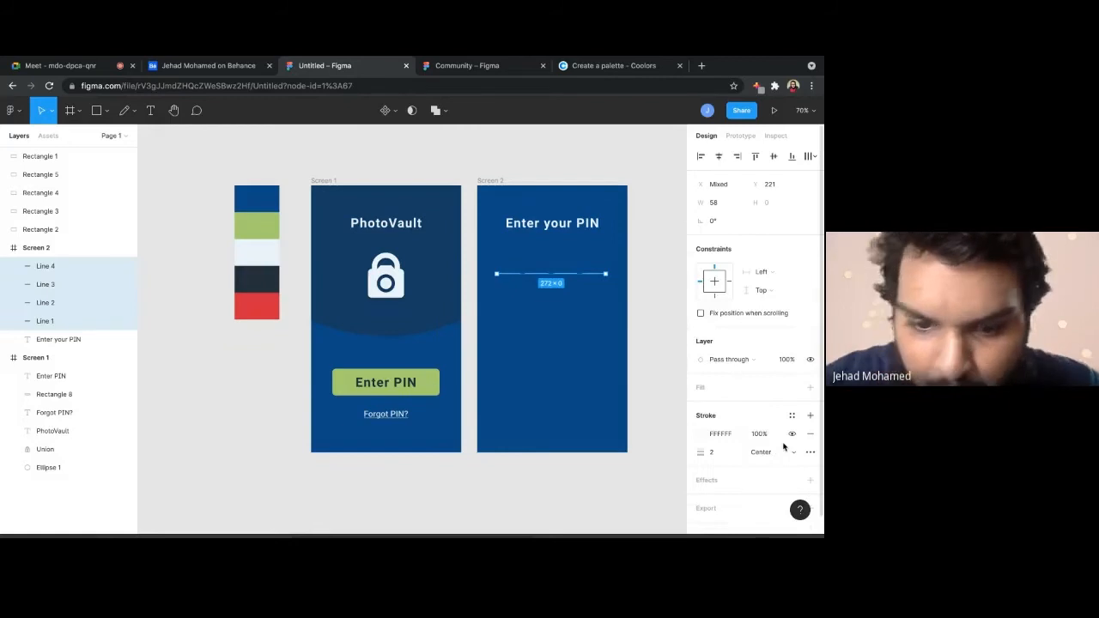
key(5)
click(585, 365)
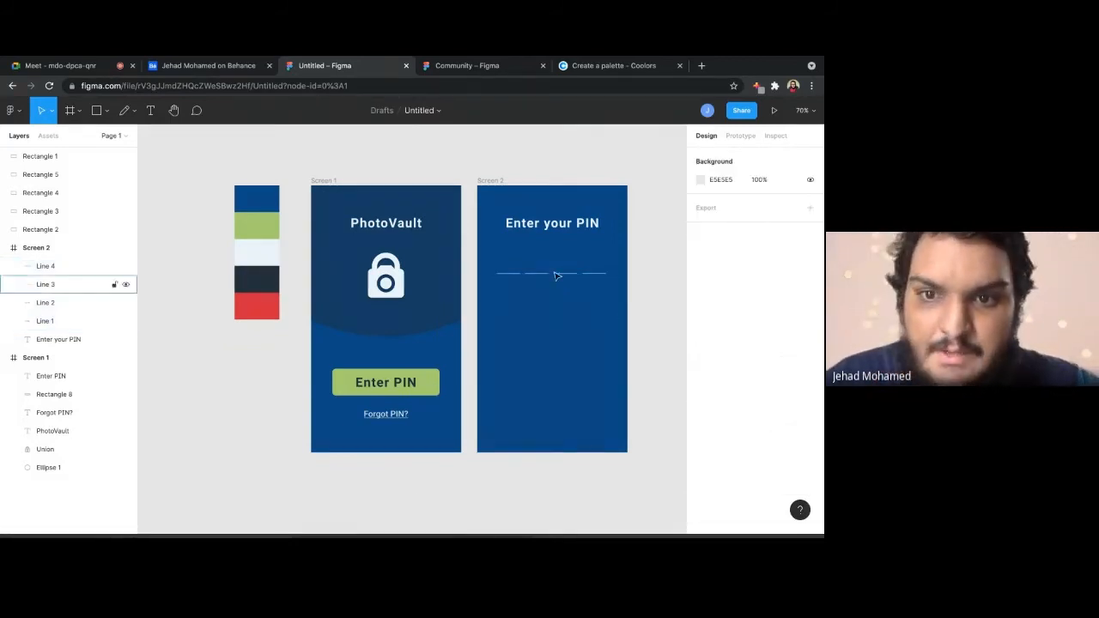
drag(608, 284, 502, 271)
click(587, 346)
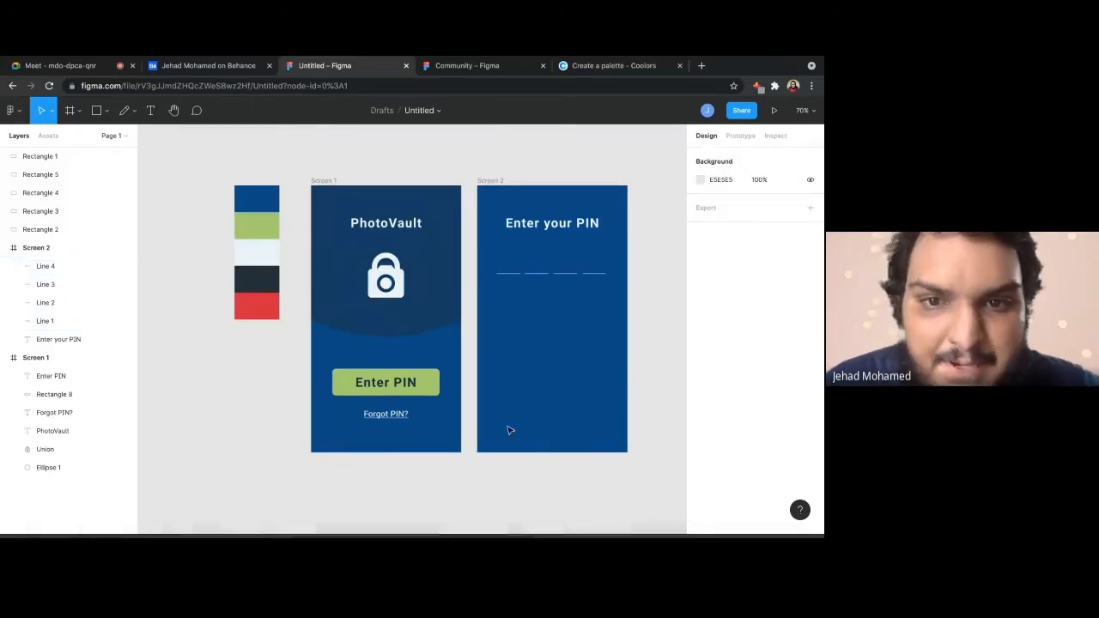
Move the Enter your PIN title on Screen 2 slightly down, closer to the PIN lines
drag(615, 305, 508, 192)
click(567, 345)
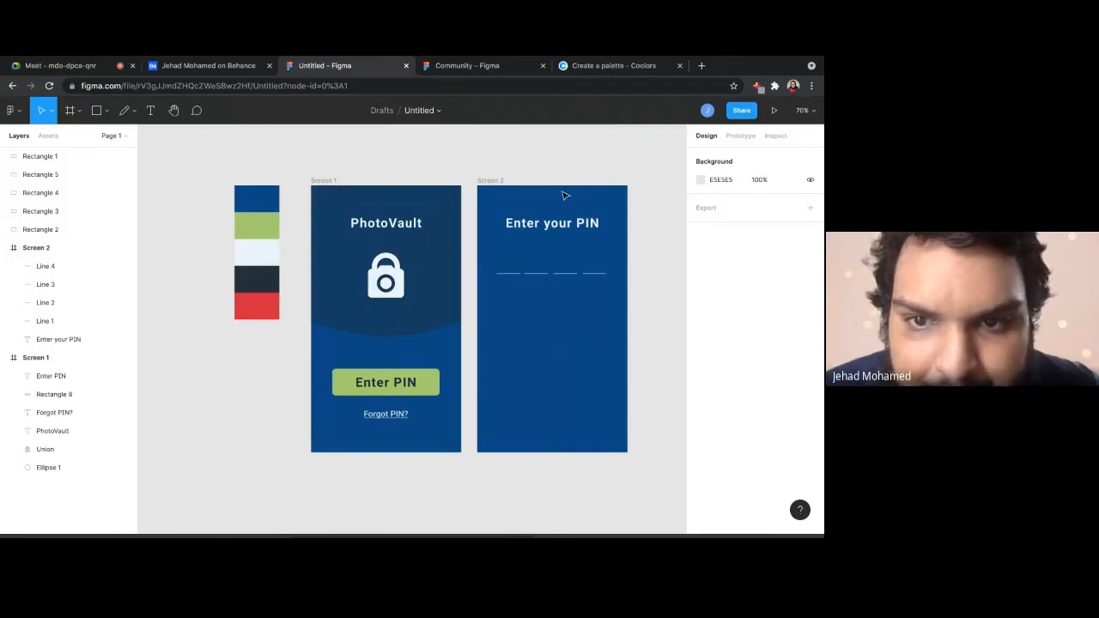
drag(566, 227, 559, 241)
click(683, 246)
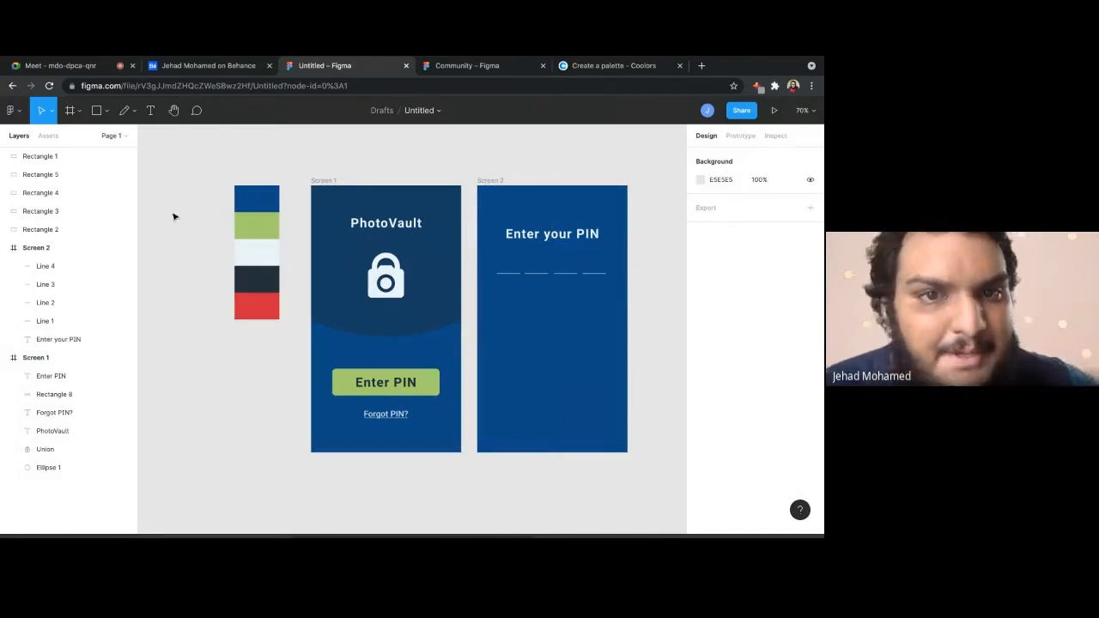
Open the Material Design Icons plugin
click(15, 112)
click(19, 114)
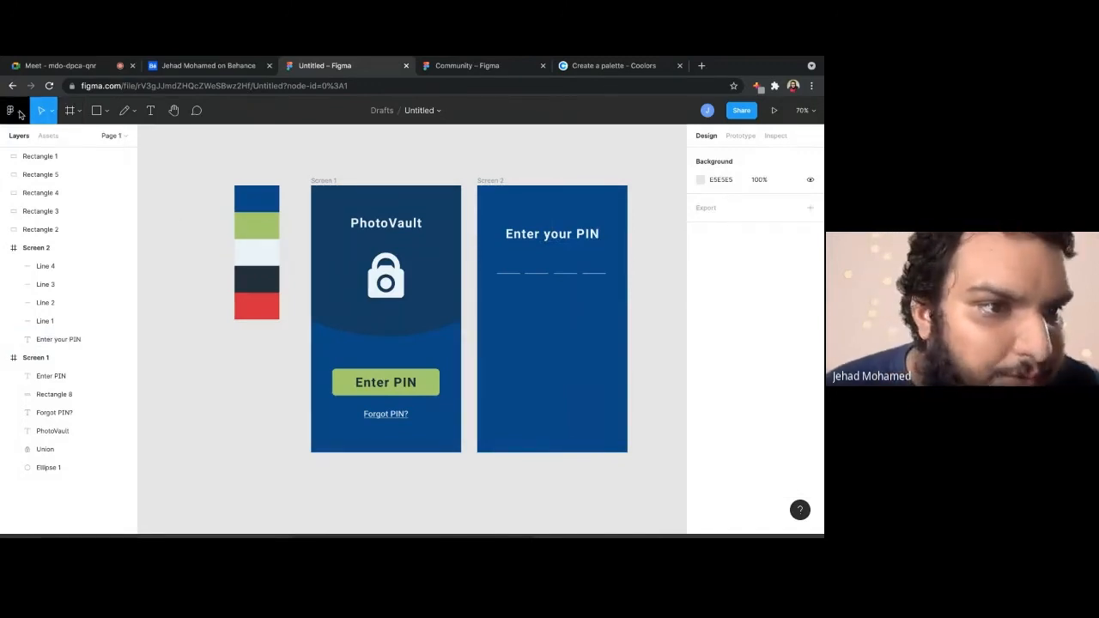
click(19, 113)
mouse_move(58, 292)
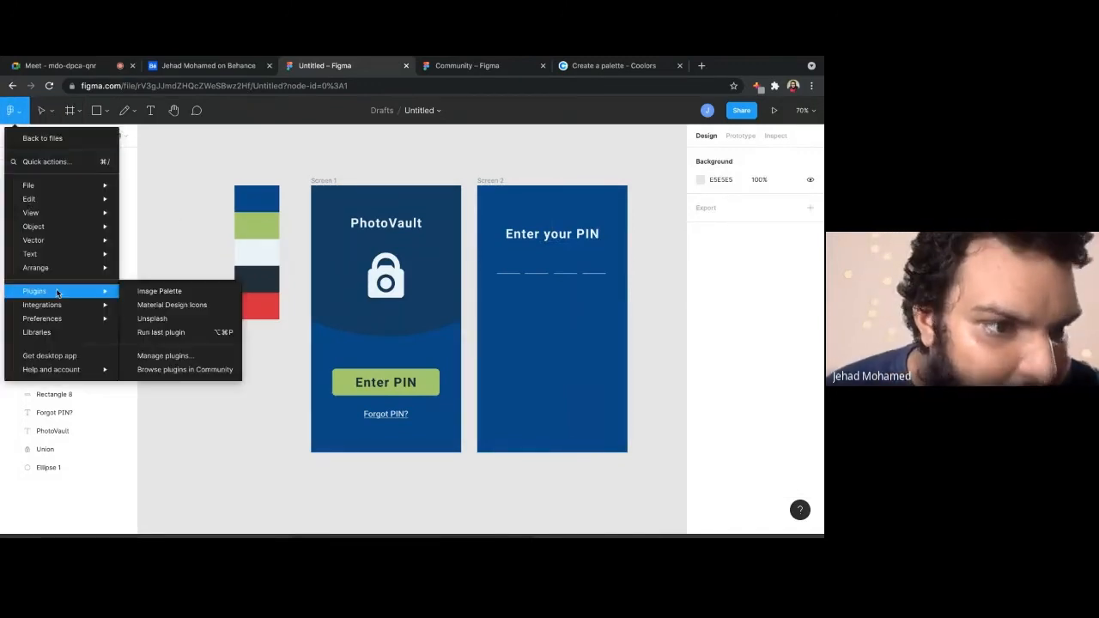
click(164, 307)
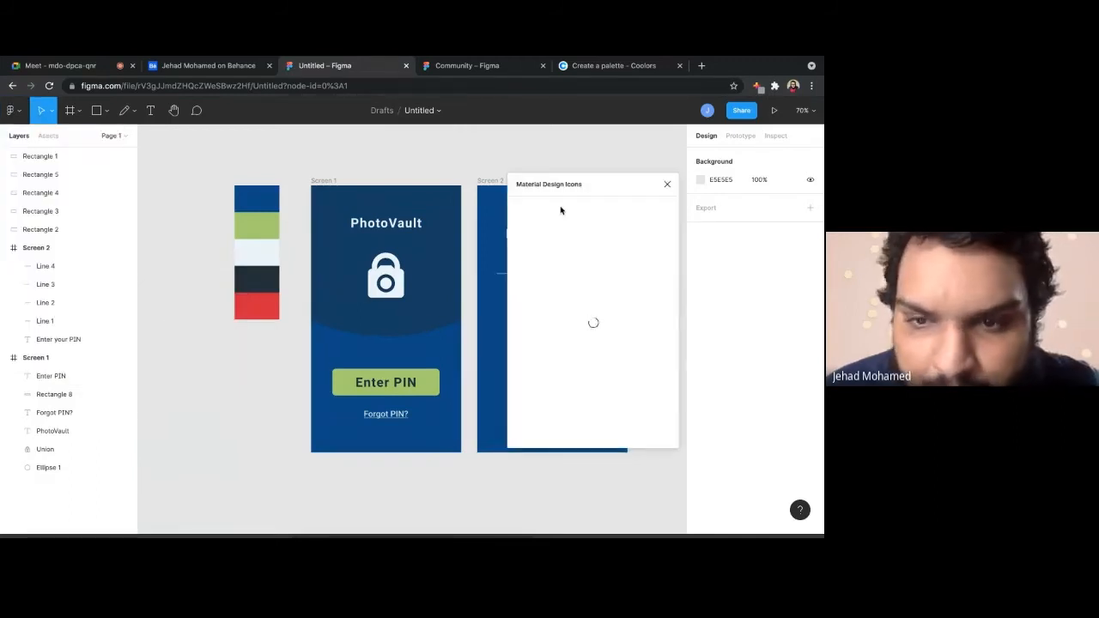
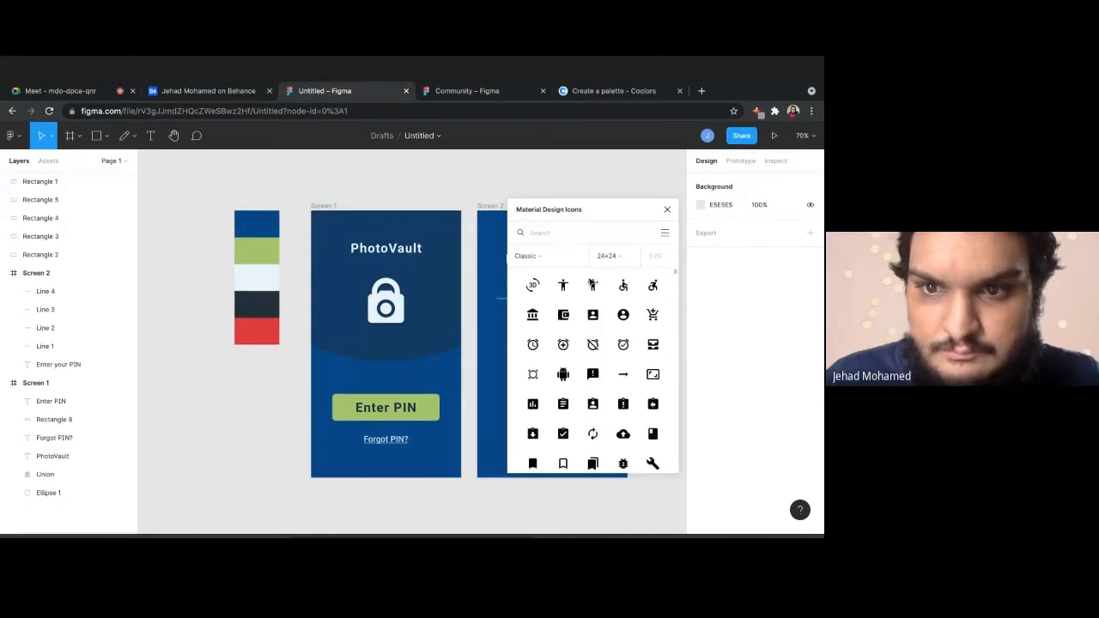
Search the icons for arrow, insert the arrow_back icon in Screen 2's upper-left corner and close the plugin
click(550, 207)
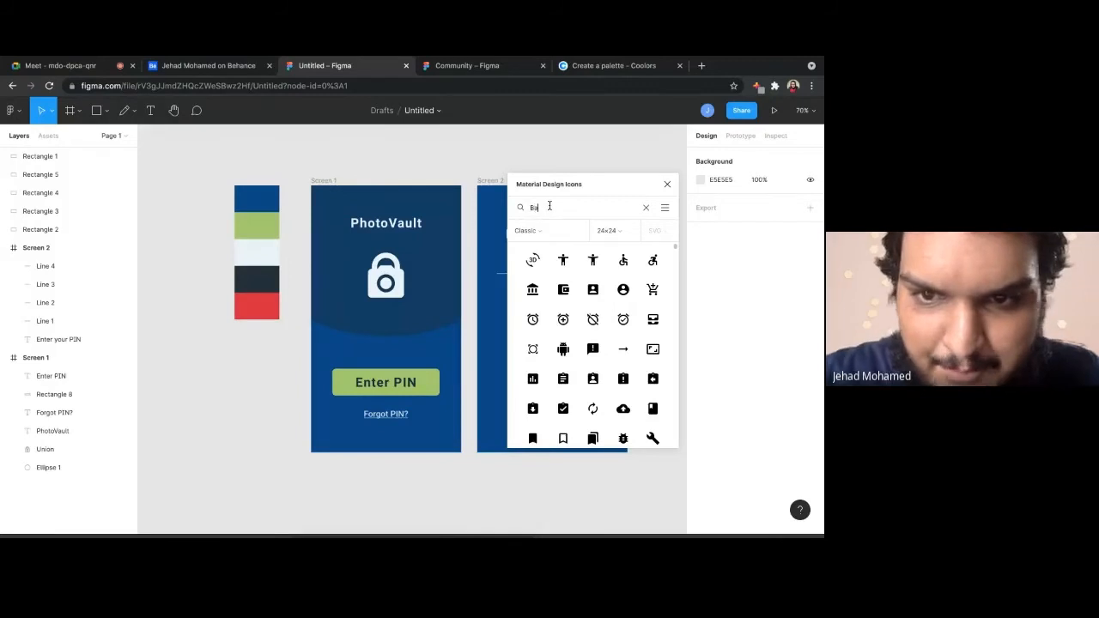
text(Back)
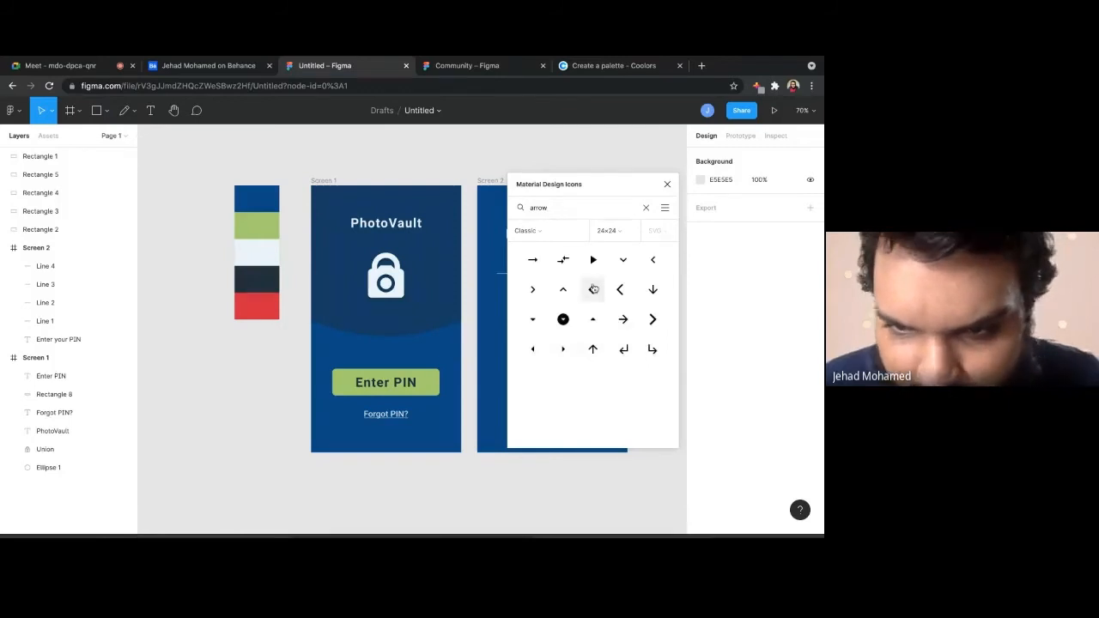
drag(592, 289, 494, 201)
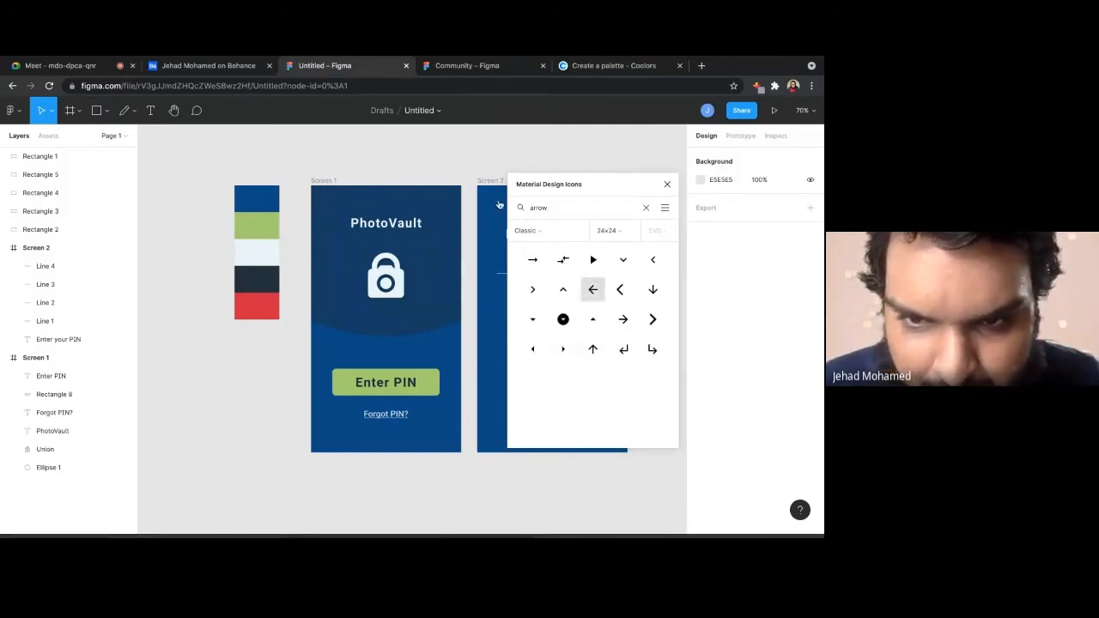
click(668, 184)
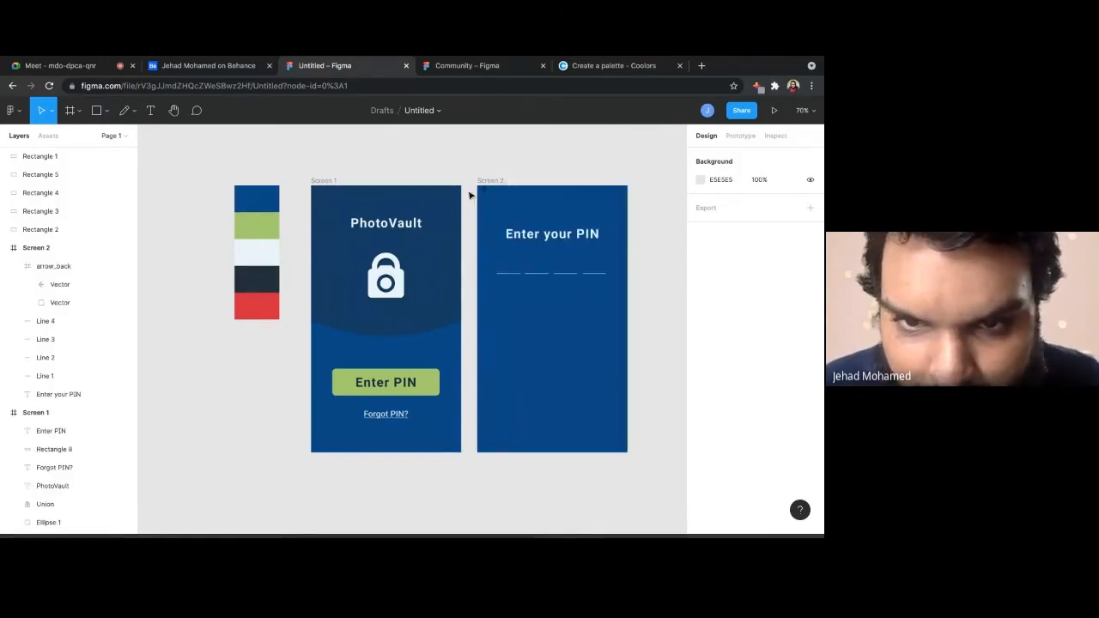
Enlarge the back arrow icon to about 37 × 37 px in Screen 2's upper-left corner
click(486, 192)
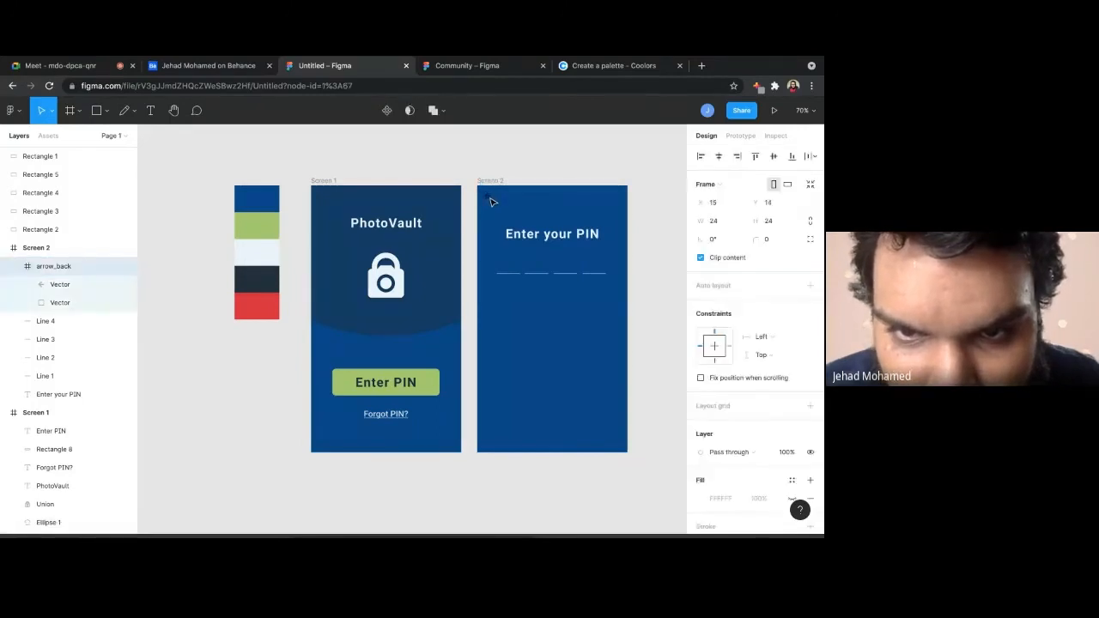
drag(492, 202, 491, 203)
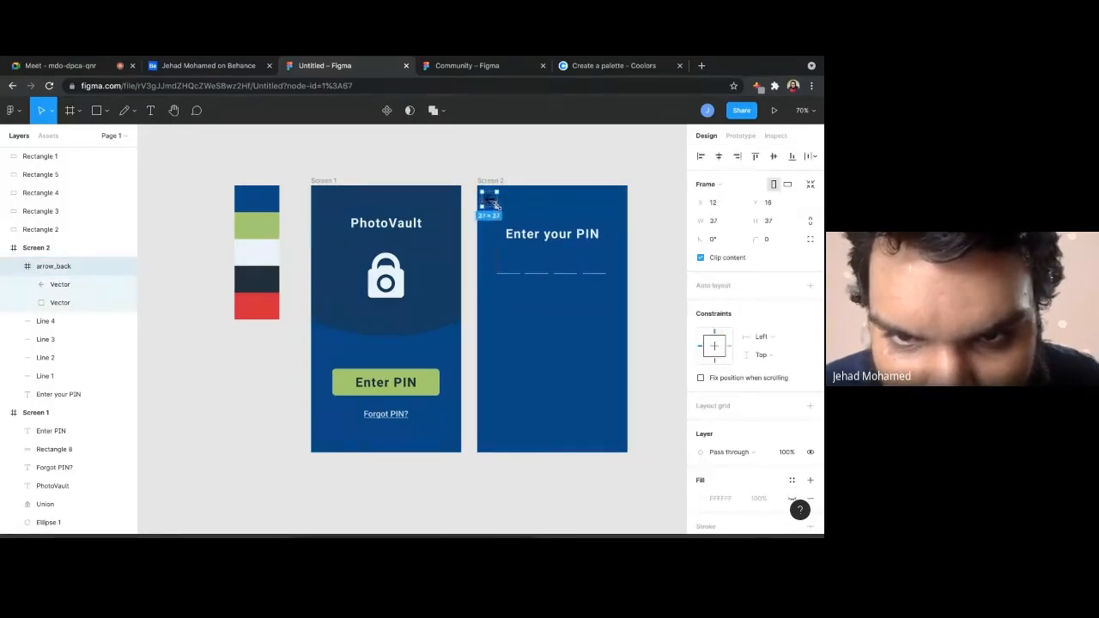
click(518, 203)
Change the back arrow icon's black colour to white
click(488, 199)
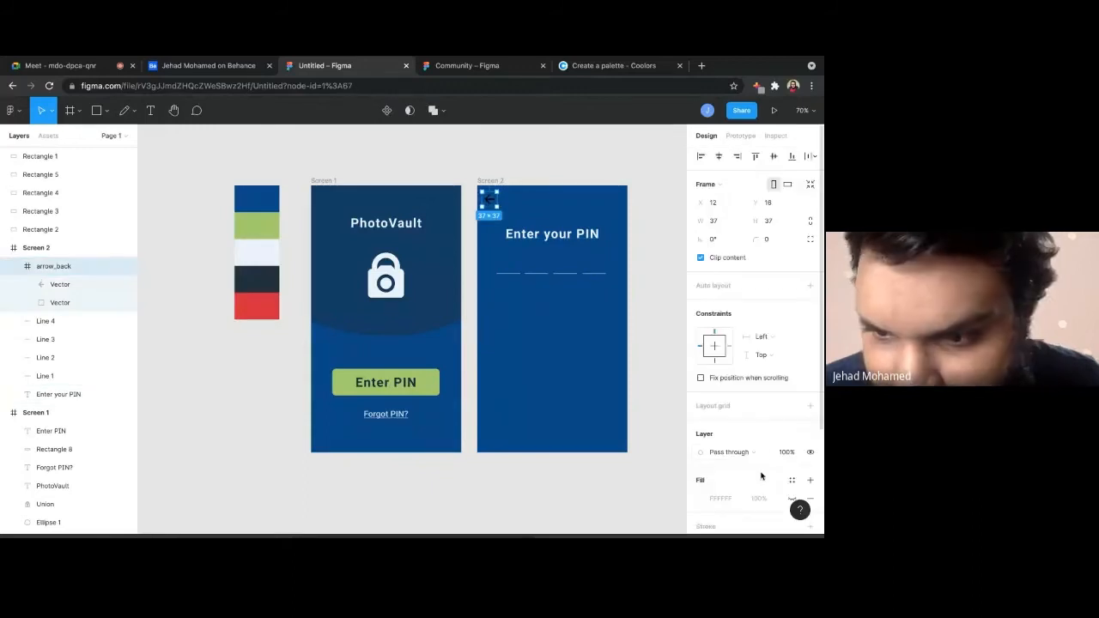
scroll(725, 446, down, 5)
click(701, 436)
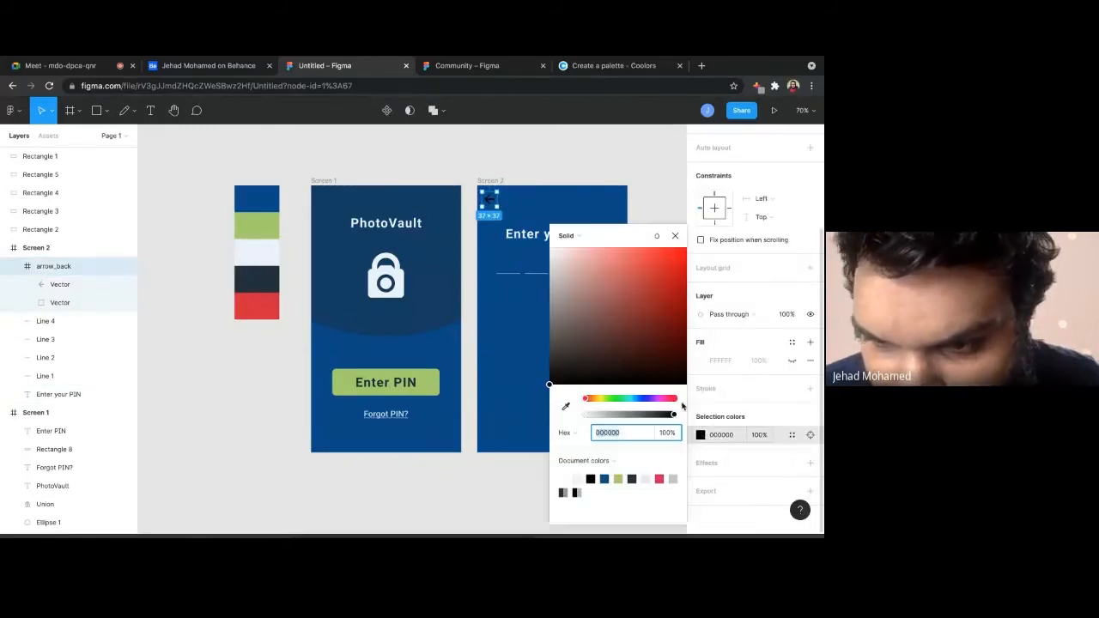
drag(640, 359, 414, 165)
click(412, 165)
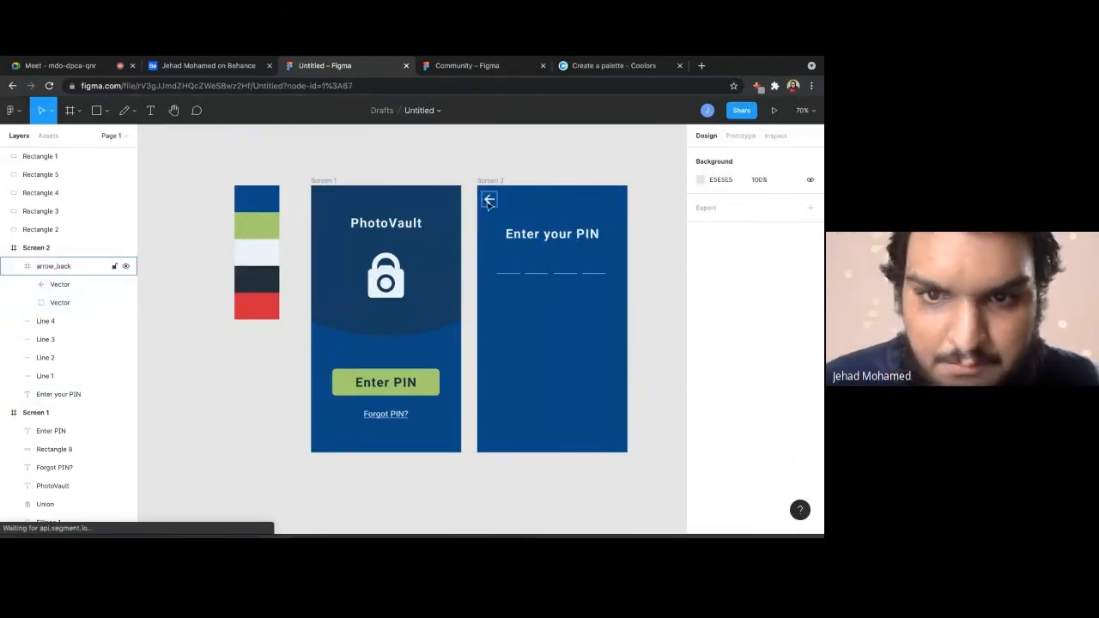
Shift the back arrow icon inward from the corner of Screen 2, to about X 22, Y 23
click(487, 201)
drag(486, 201, 488, 205)
key(shift+Right)
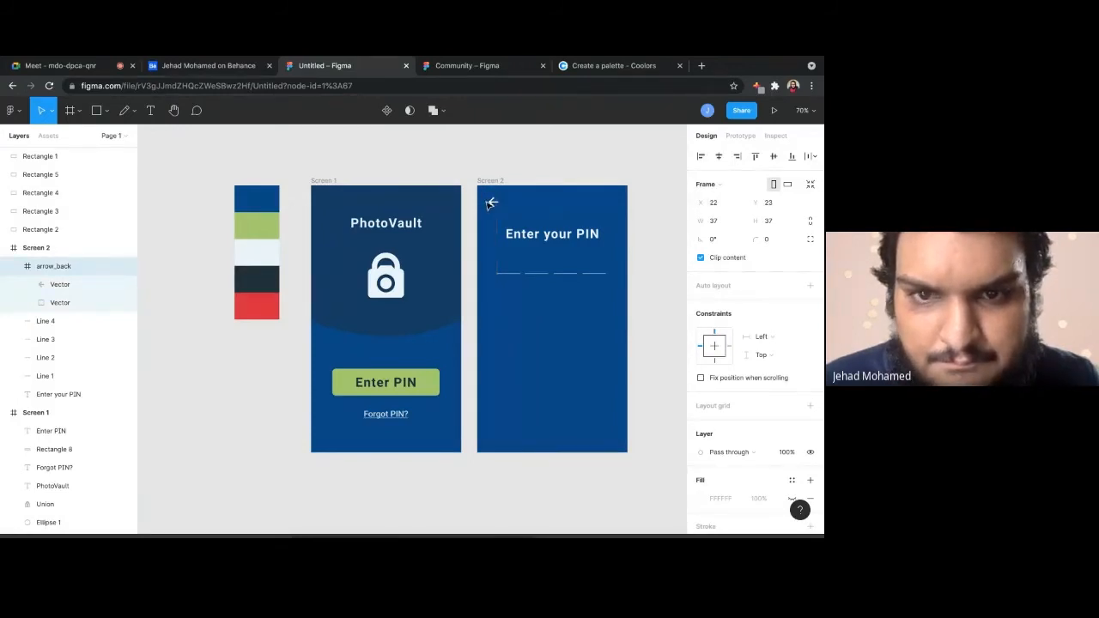
click(509, 175)
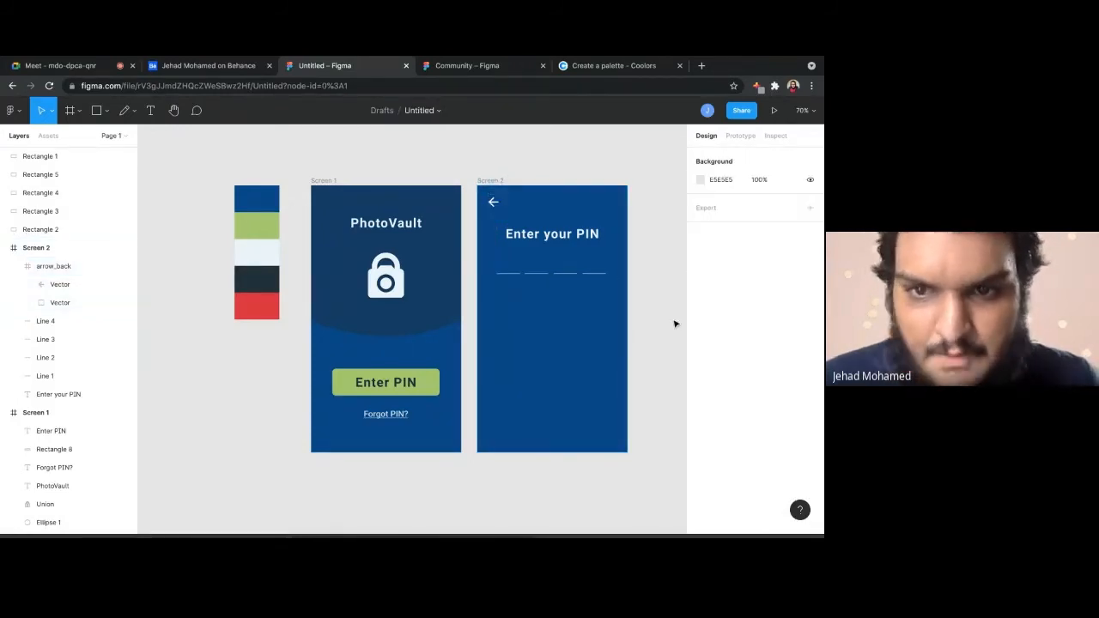
Move the Enter your PIN title and the row of four PIN lines slightly down on Screen 2
drag(546, 233, 549, 231)
click(641, 283)
drag(640, 285, 483, 259)
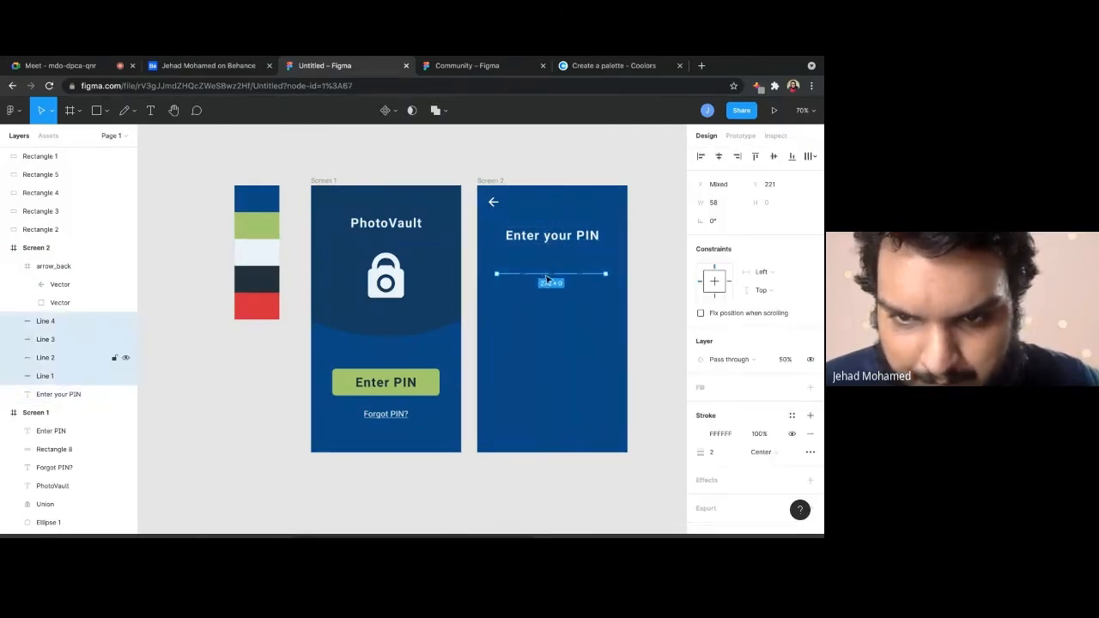
drag(546, 278, 550, 287)
click(595, 327)
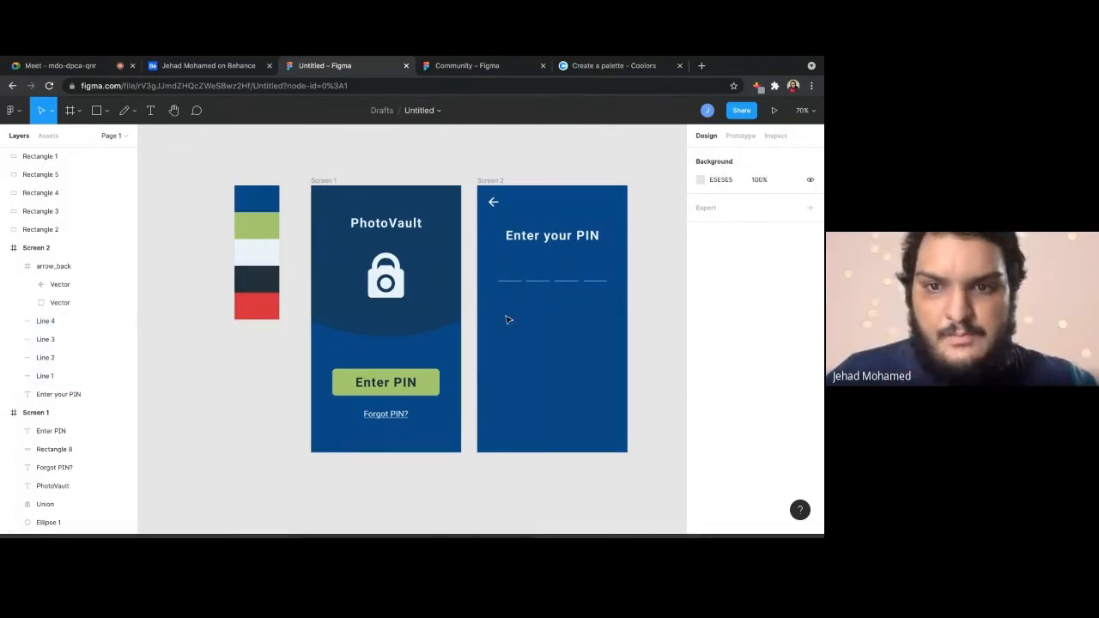
Move the Enter your PIN title down to Y 126 and the back arrow to X 25, Y 30 on Screen 2
drag(615, 305, 521, 239)
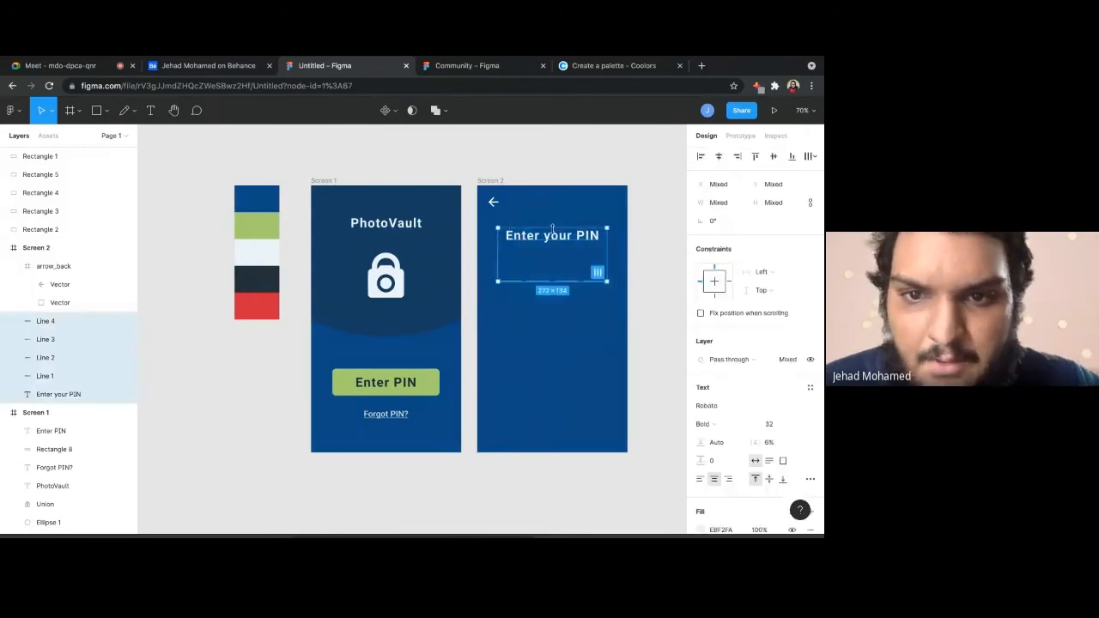
click(493, 202)
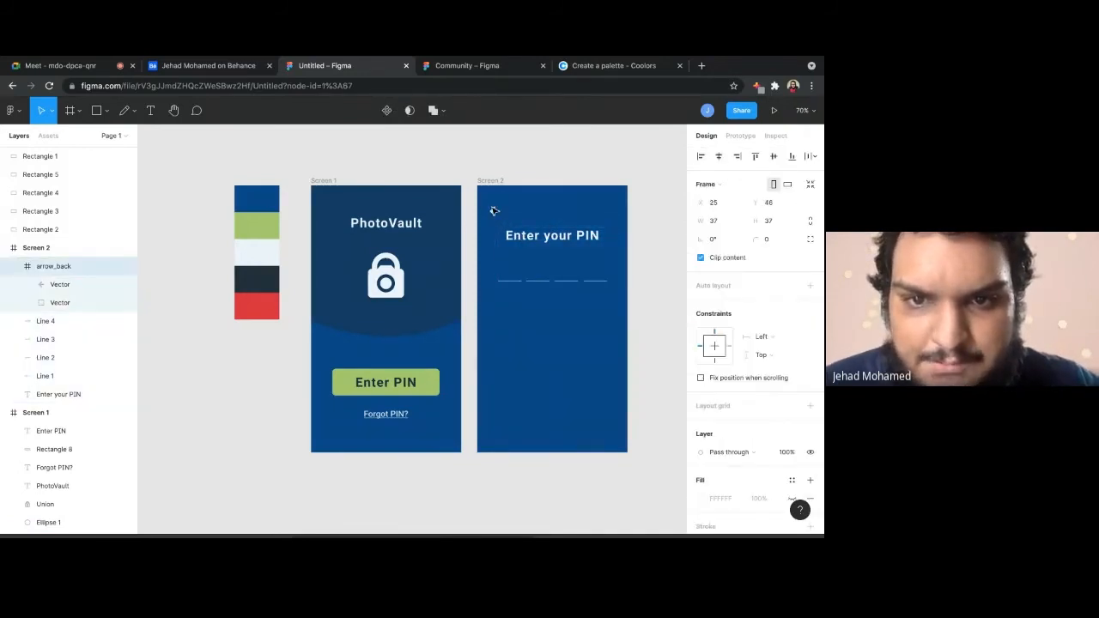
click(621, 335)
drag(551, 236, 551, 244)
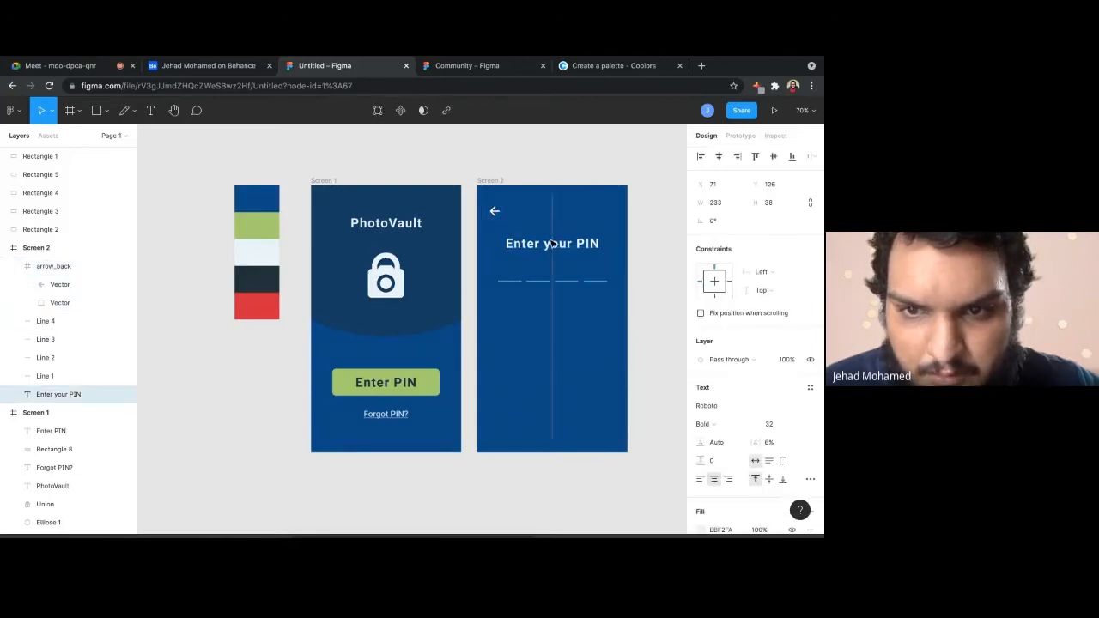
click(604, 333)
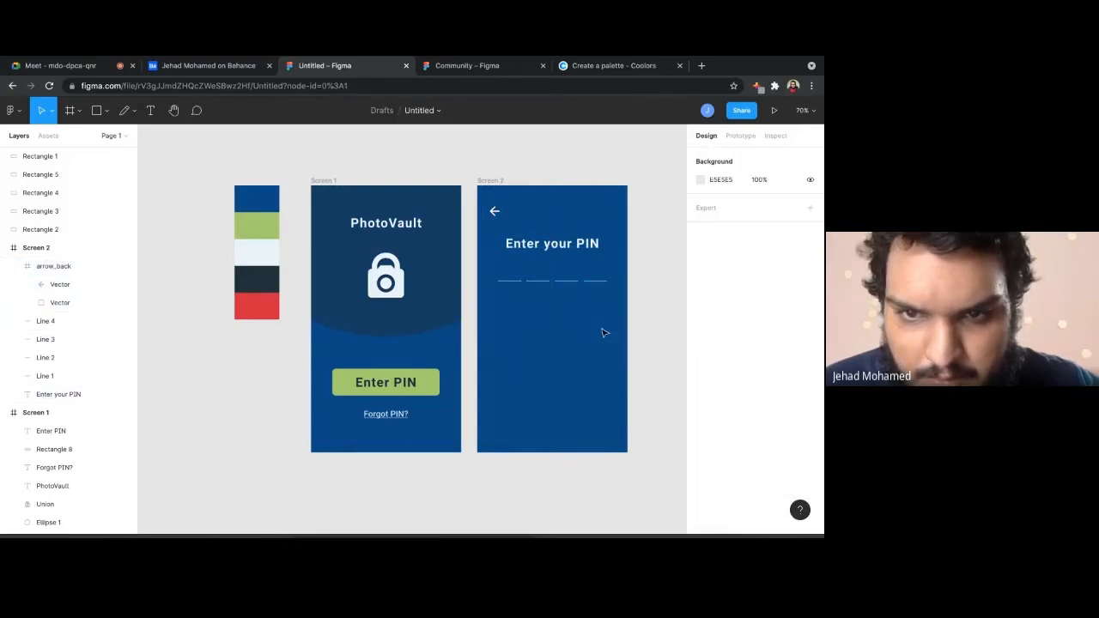
click(497, 207)
drag(498, 207, 496, 207)
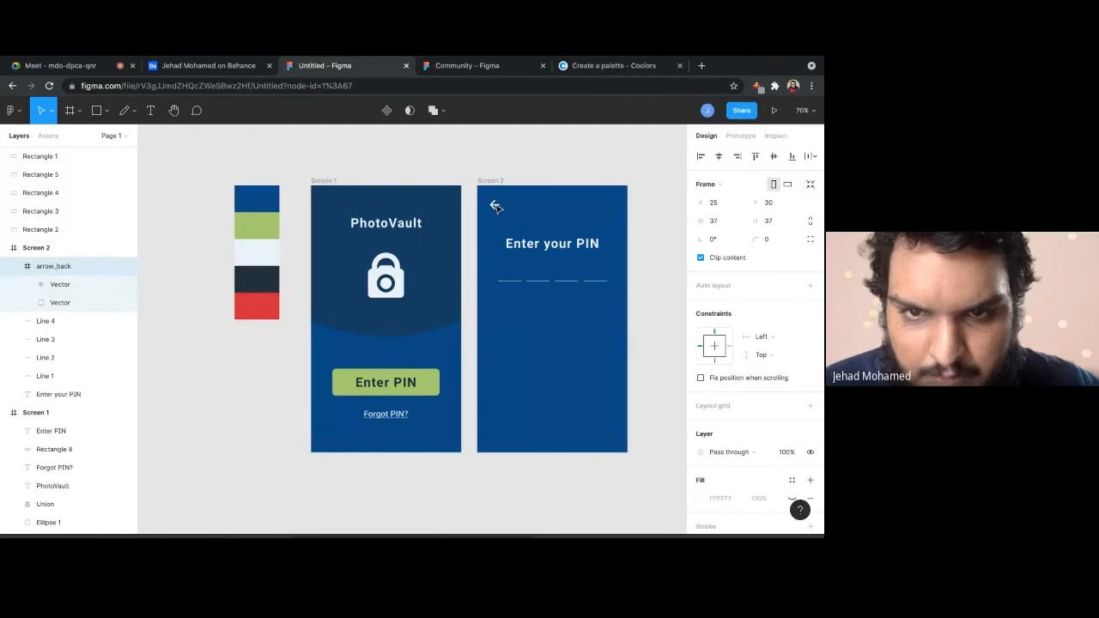
click(524, 210)
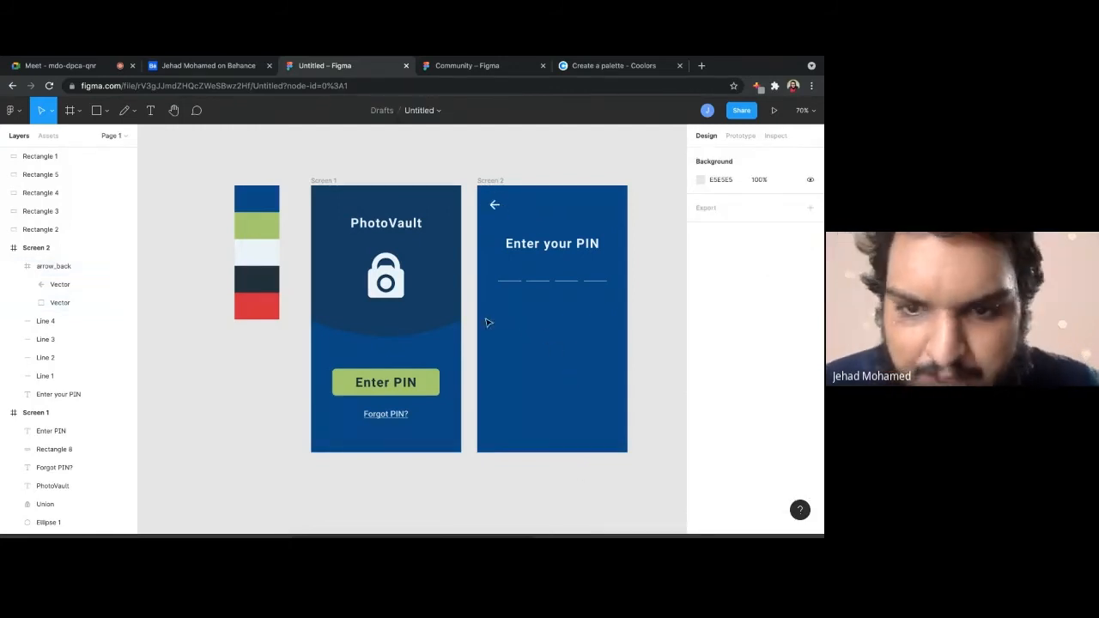
Draw an 81 × 53 rectangle below the PIN lines on Screen 2 and duplicate it into an evenly spaced row of three
key(r)
drag(495, 312, 546, 332)
key(ctrl+d)
key(ctrl+d)
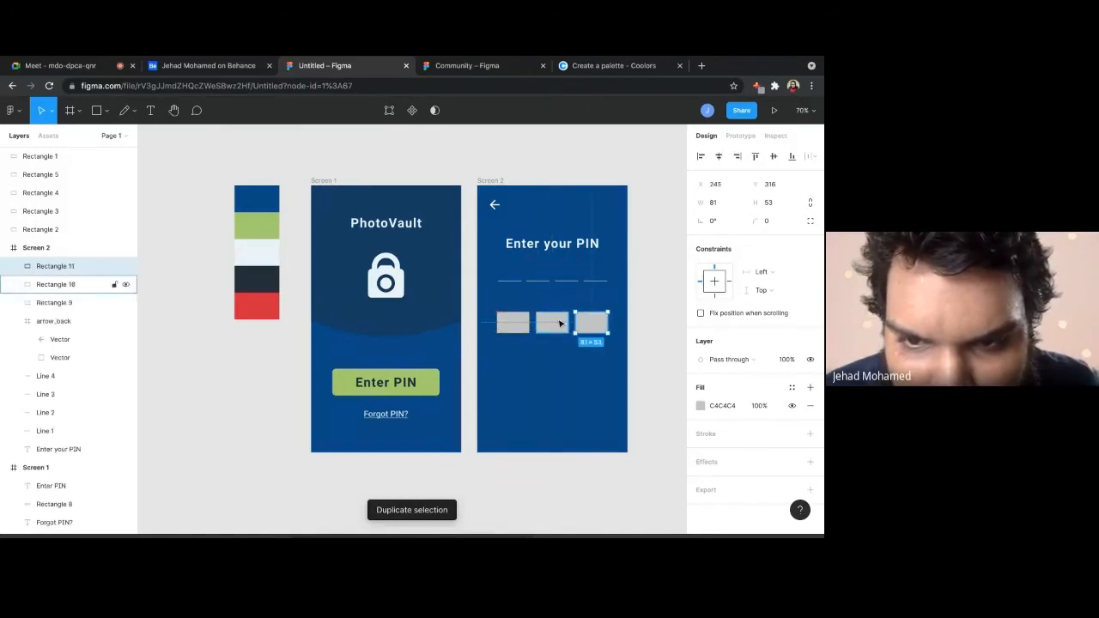
click(592, 363)
Round the corners of the three key rectangles to 19 and fill them with FFFFFF at 13% opacity
drag(605, 358, 512, 310)
drag(757, 222, 775, 223)
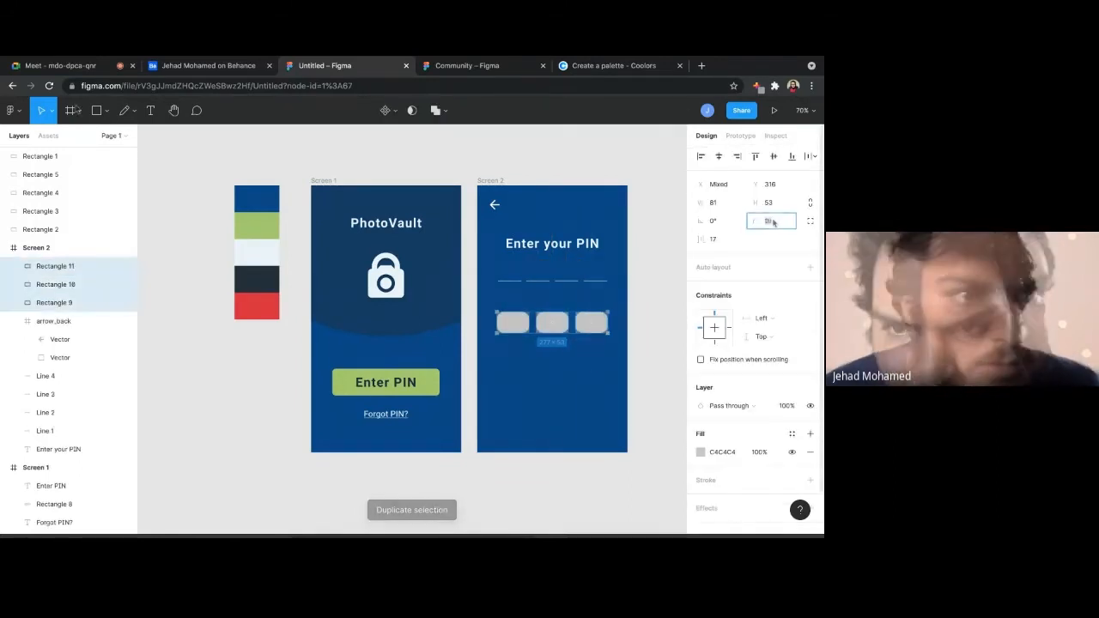
click(700, 451)
text(ffffff)
key(Return)
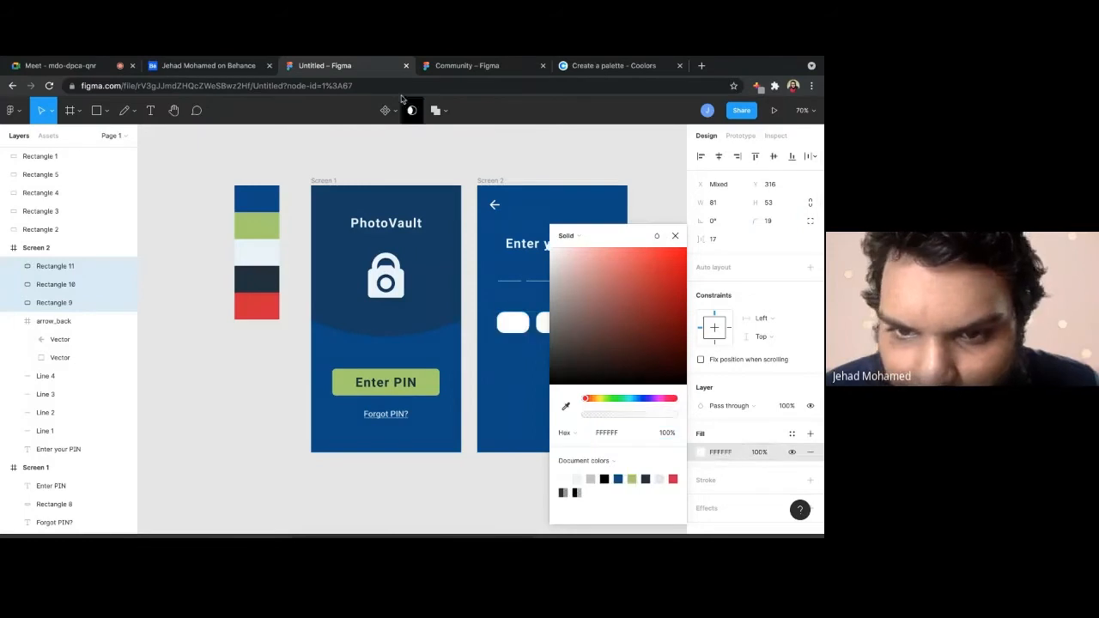
drag(666, 418, 598, 417)
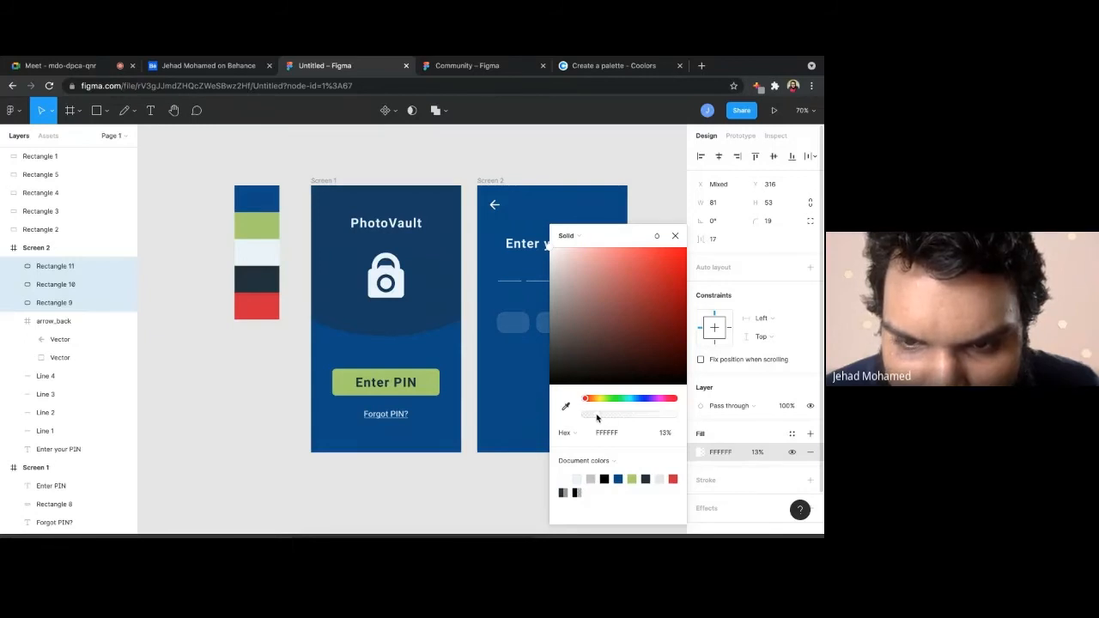
click(524, 474)
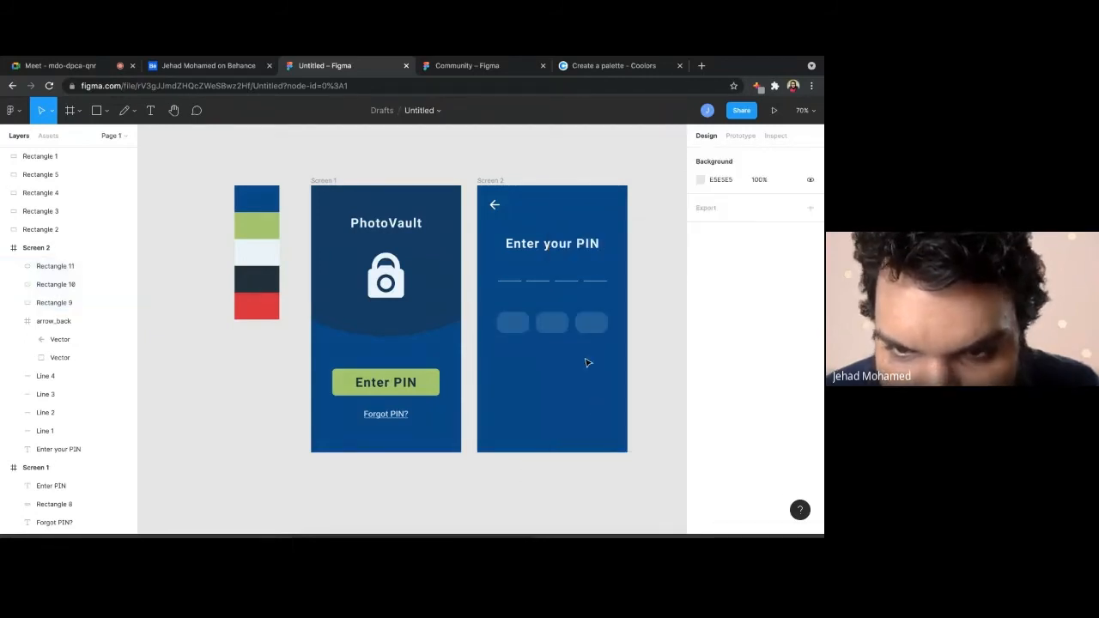
Duplicate the row of three keys twice downward at even spacing, forming a three-by-three keypad
drag(614, 352, 496, 311)
key(ctrl+d)
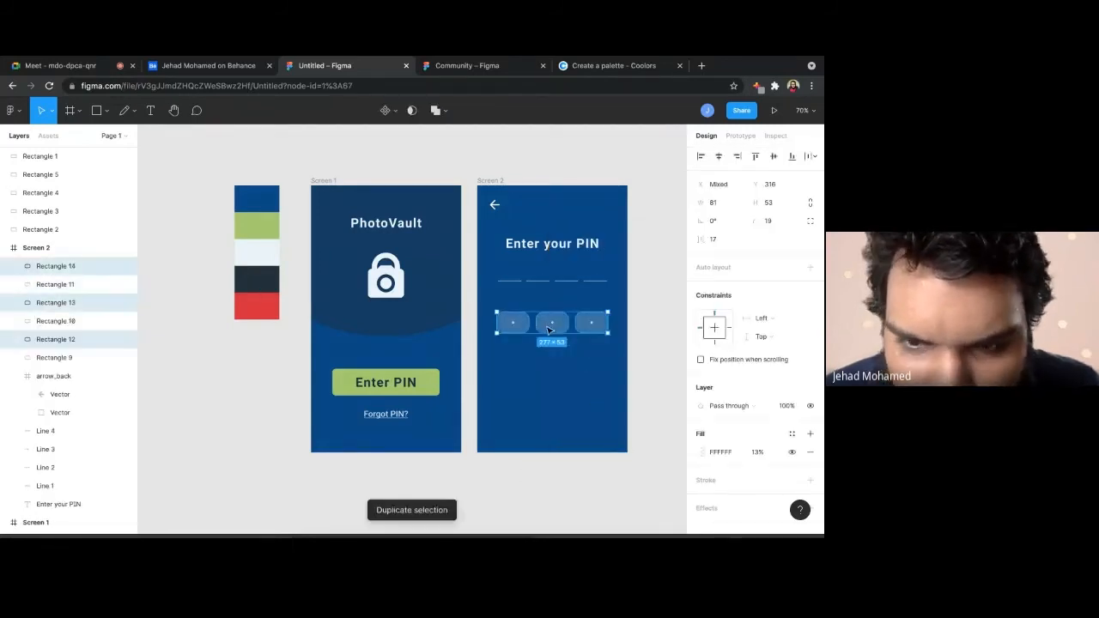
drag(560, 330, 559, 360)
key(ctrl+d)
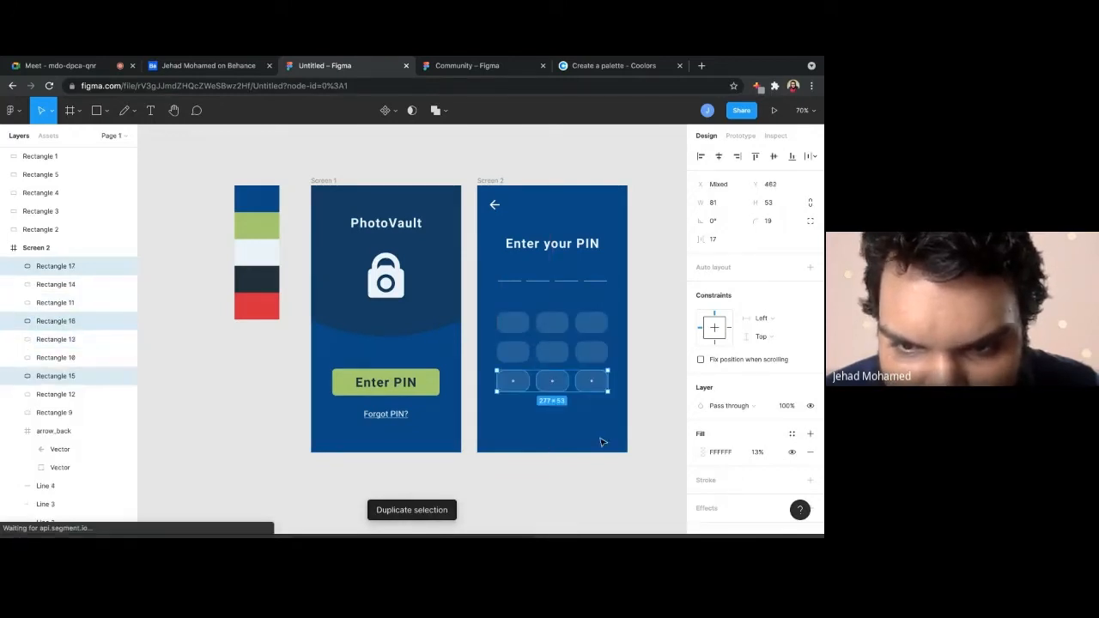
click(601, 442)
Duplicate the keypad's bottom row as a fourth row below it and delete that row's leftmost key
drag(612, 424, 502, 378)
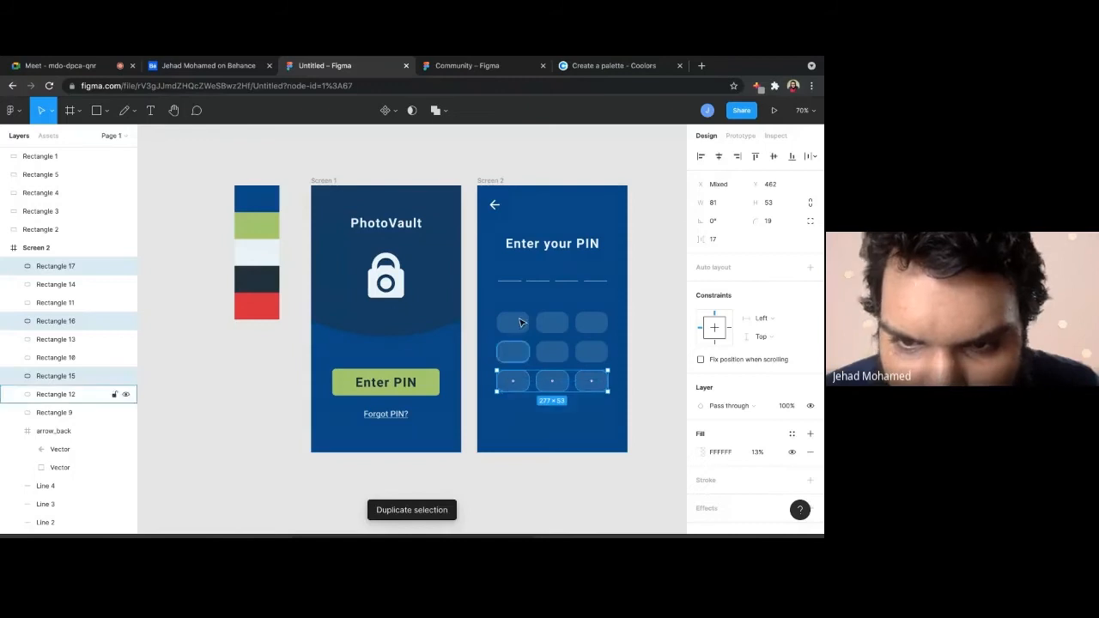
key(ctrl+d)
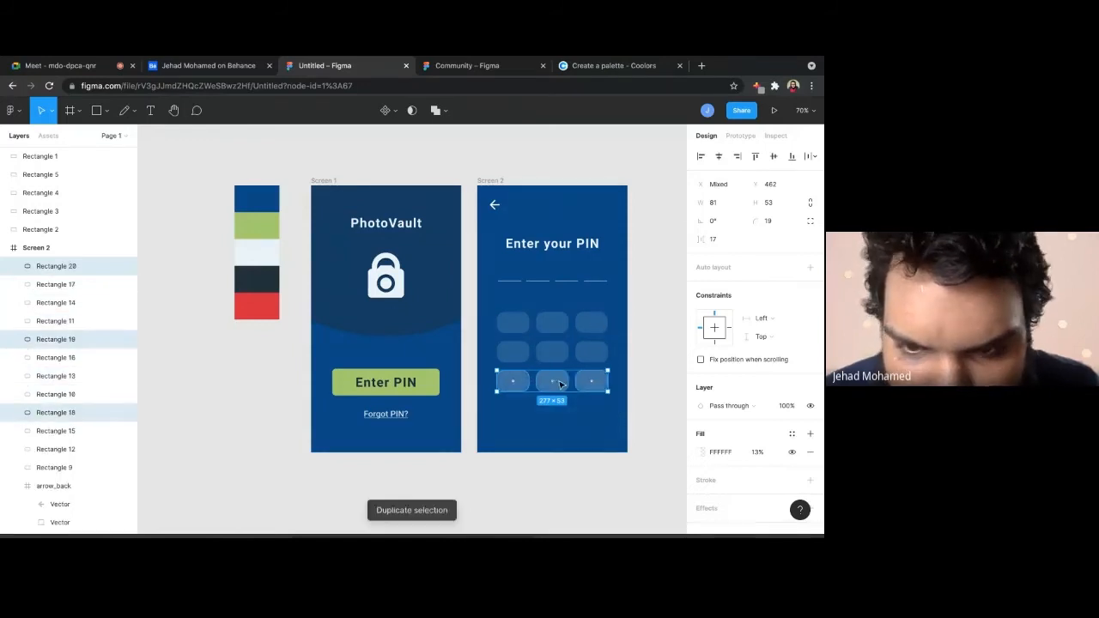
drag(564, 385, 564, 419)
key(Escape)
click(513, 411)
key(Delete)
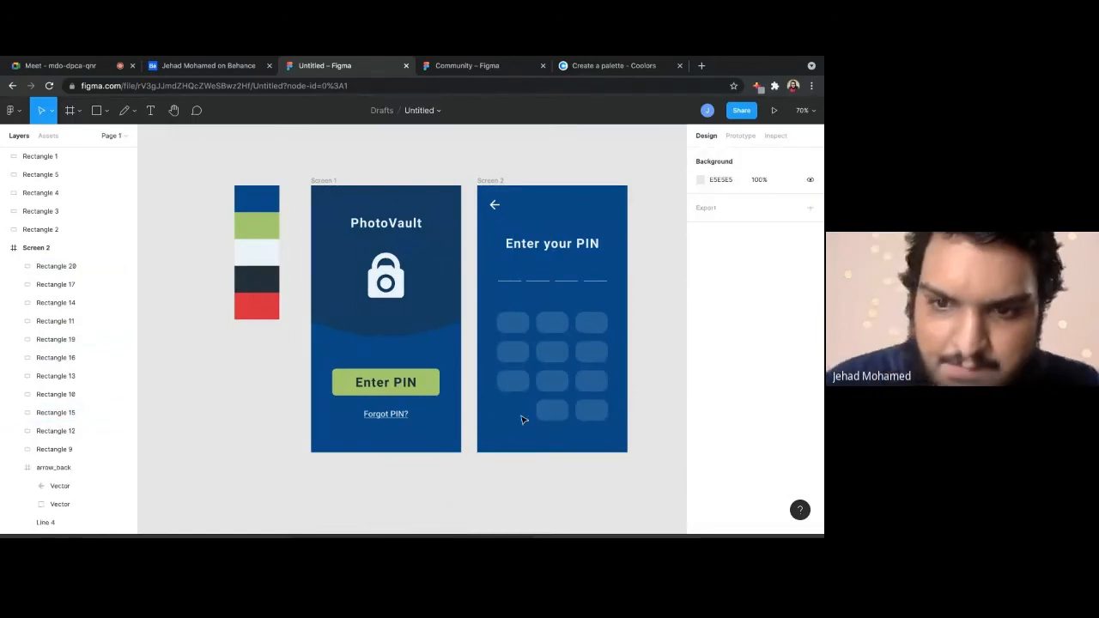
Duplicate the Enter your PIN title, move the copy onto the keypad's first row and change its text to 1
scroll(605, 365, up, 1)
scroll(621, 417, up, 3)
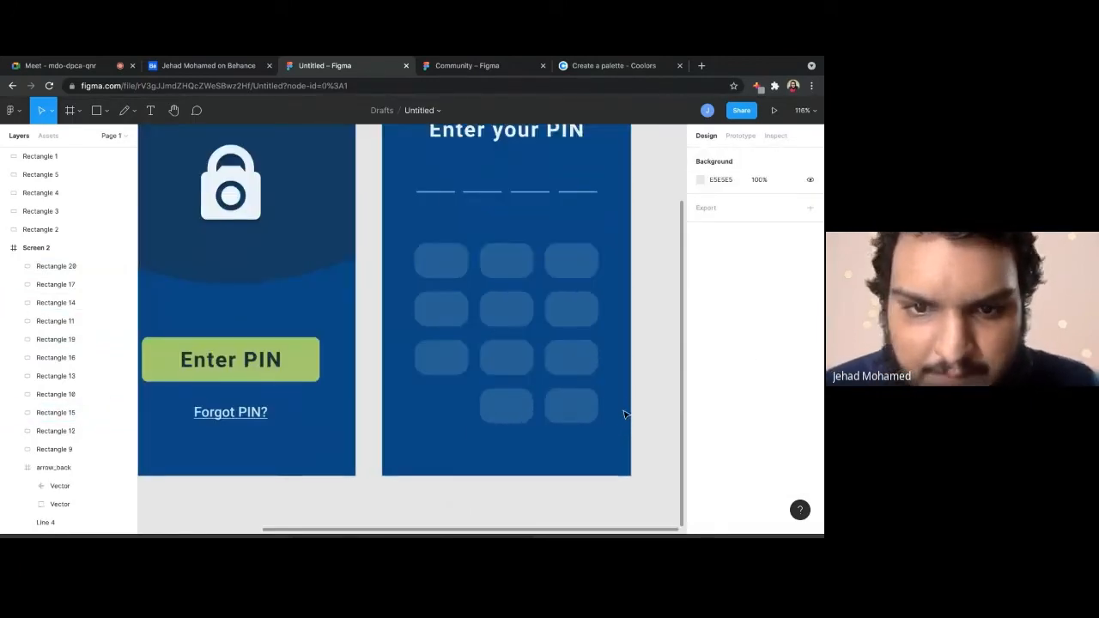
click(511, 134)
scroll(504, 153, up, 1)
key(ctrl+d)
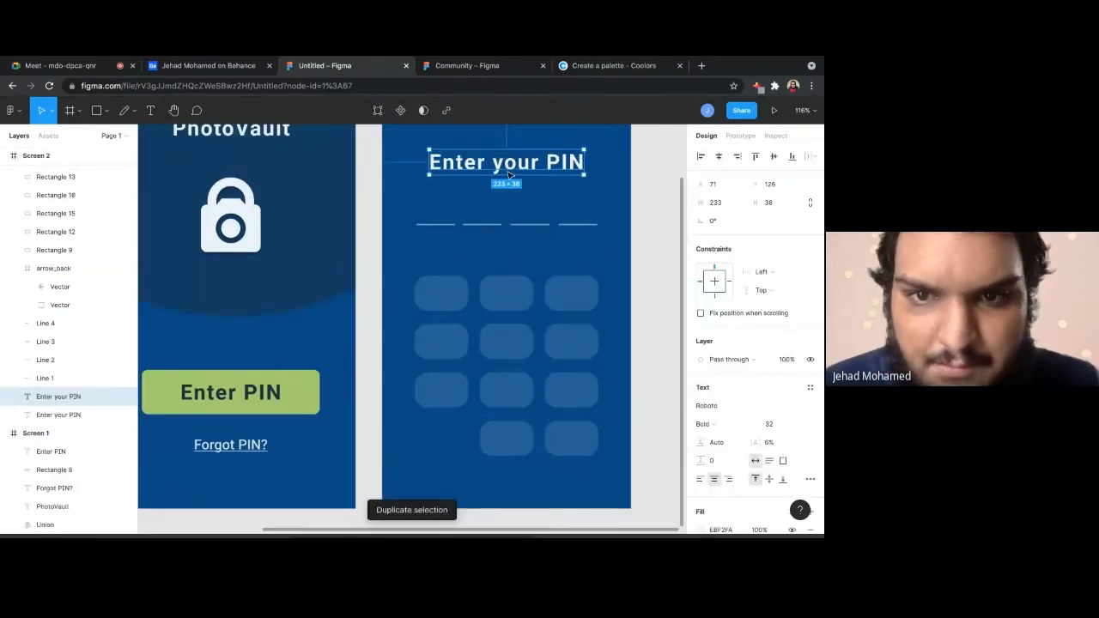
drag(509, 175, 504, 301)
double_click(504, 297)
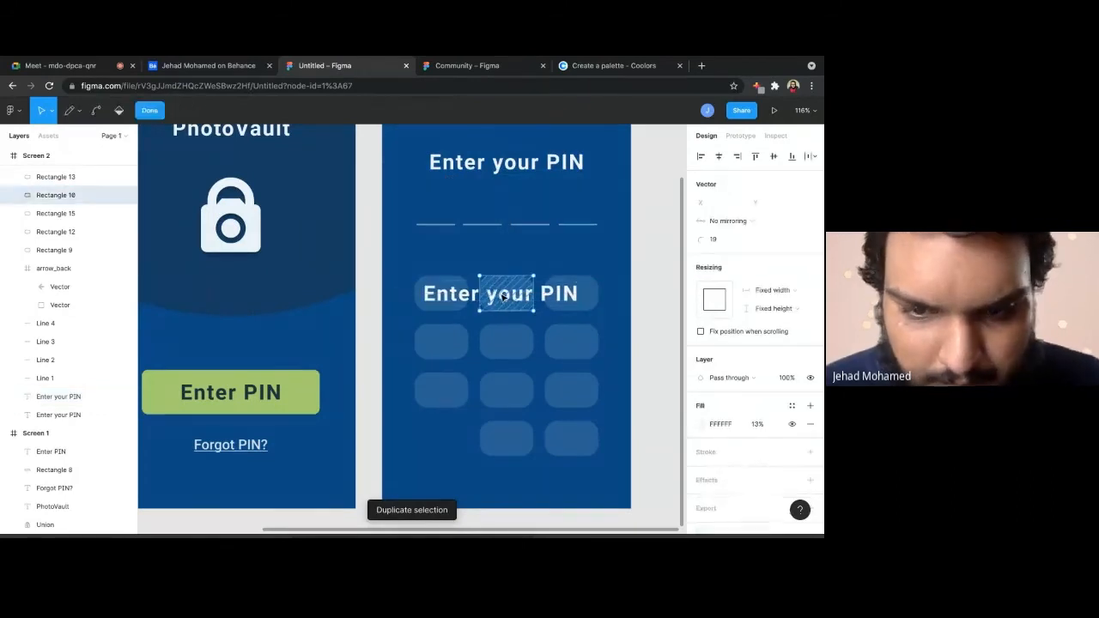
key(Escape)
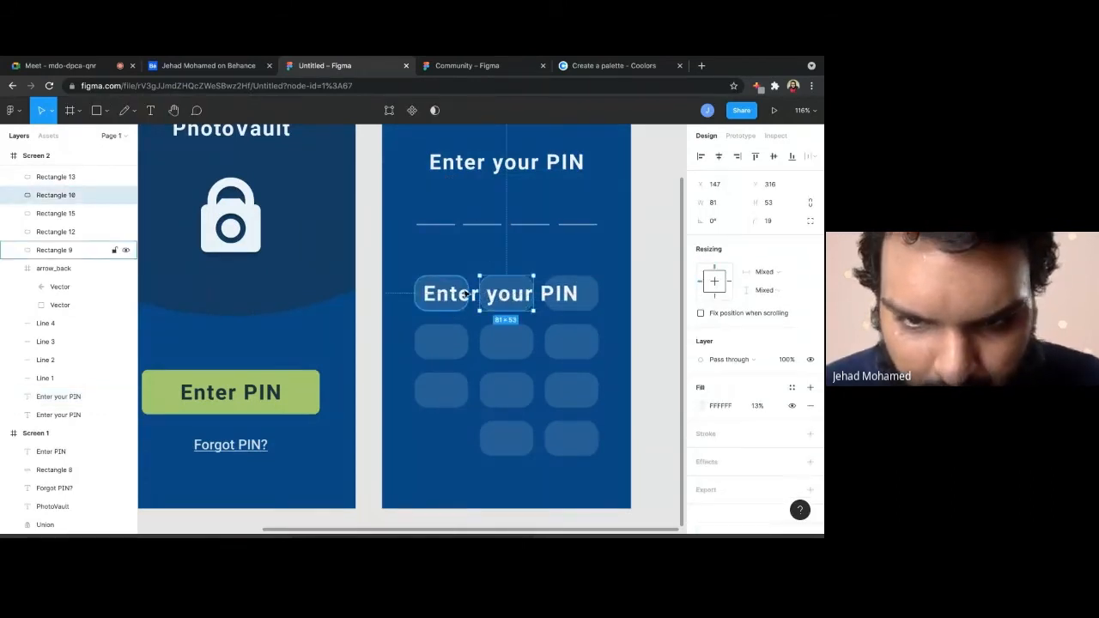
click(465, 295)
click(473, 295)
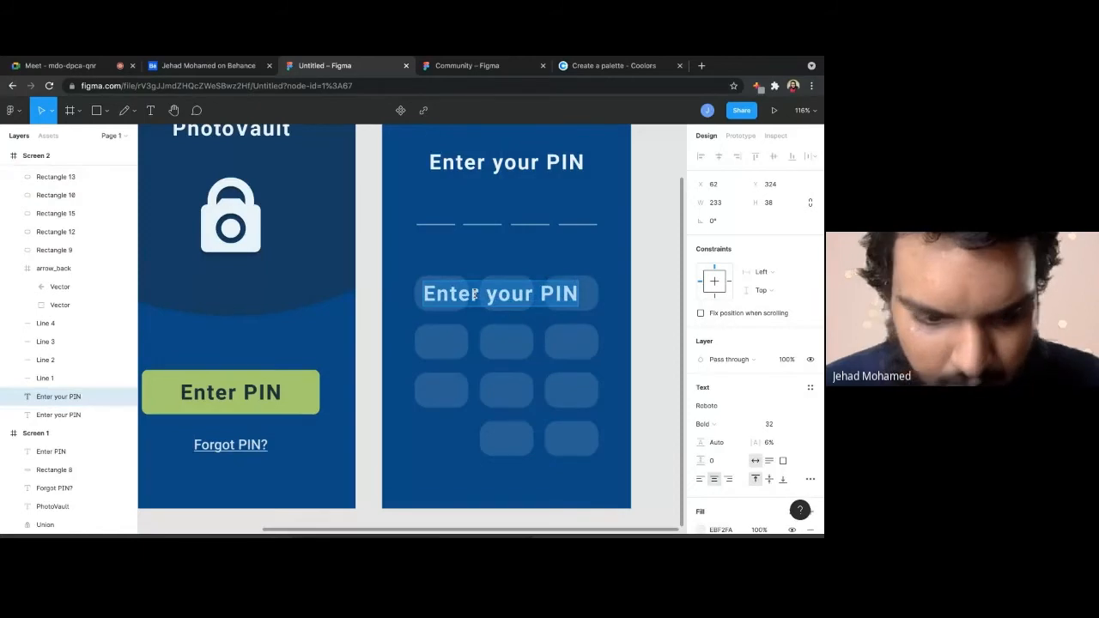
text(1)
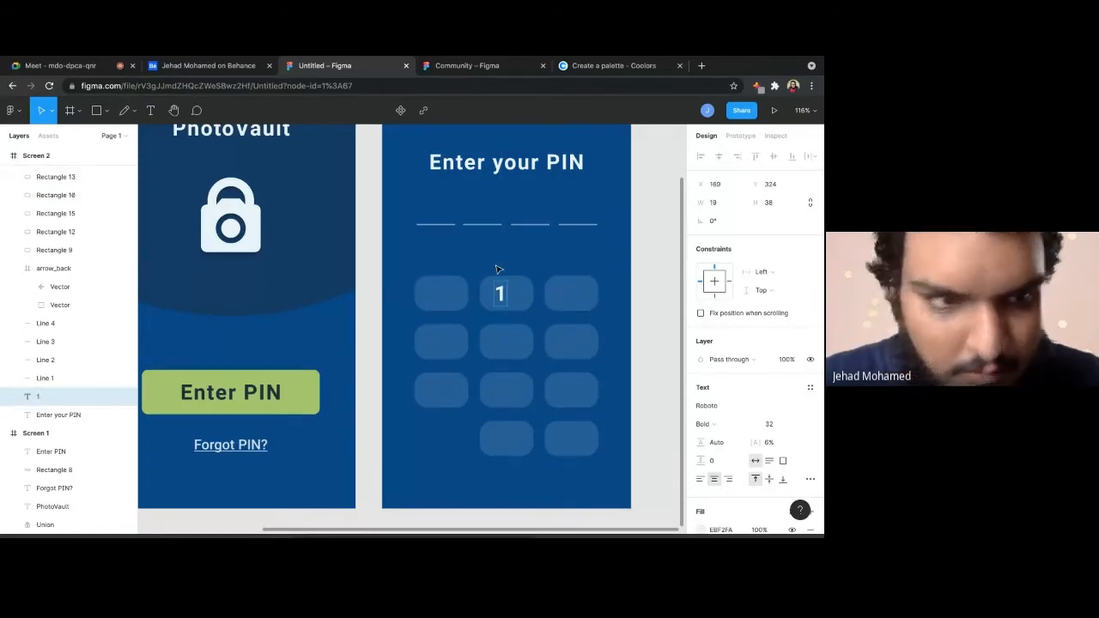
key(Escape)
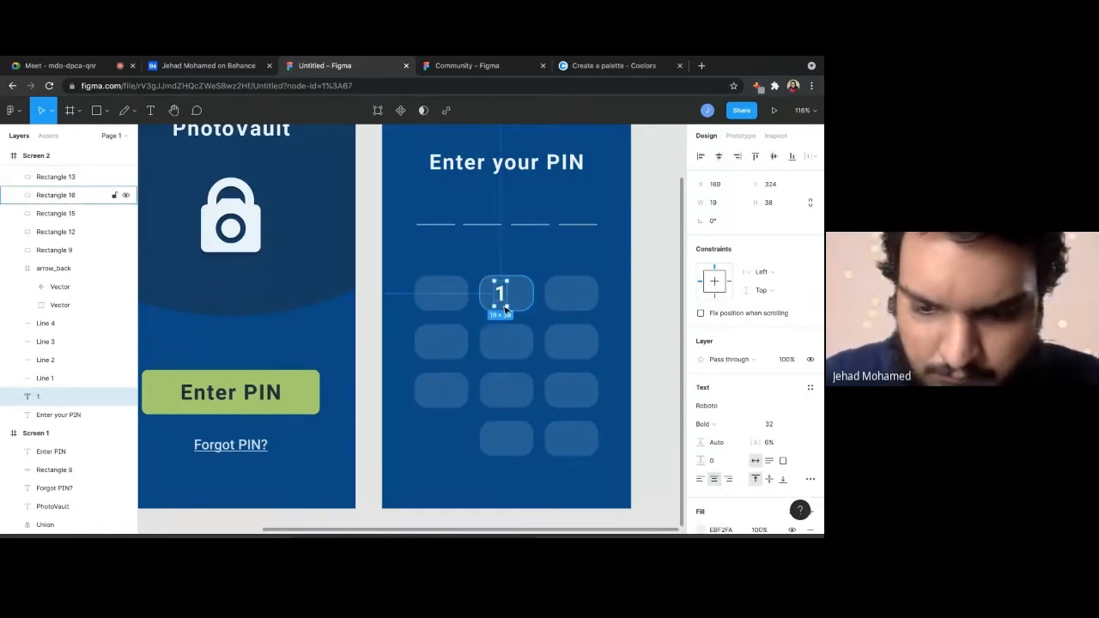
Bring the digit 1 forward in the layer order until it sits above the first row's middle key rectangle
key(ctrl+bracketright)
key(ctrl+bracketright)
key(ctrl+bracketright)
key(ctrl+bracketright)
key(ctrl+bracketright)
key(ctrl+bracketright)
key(ctrl+bracketright)
key(ctrl+bracketright)
key(ctrl+bracketright)
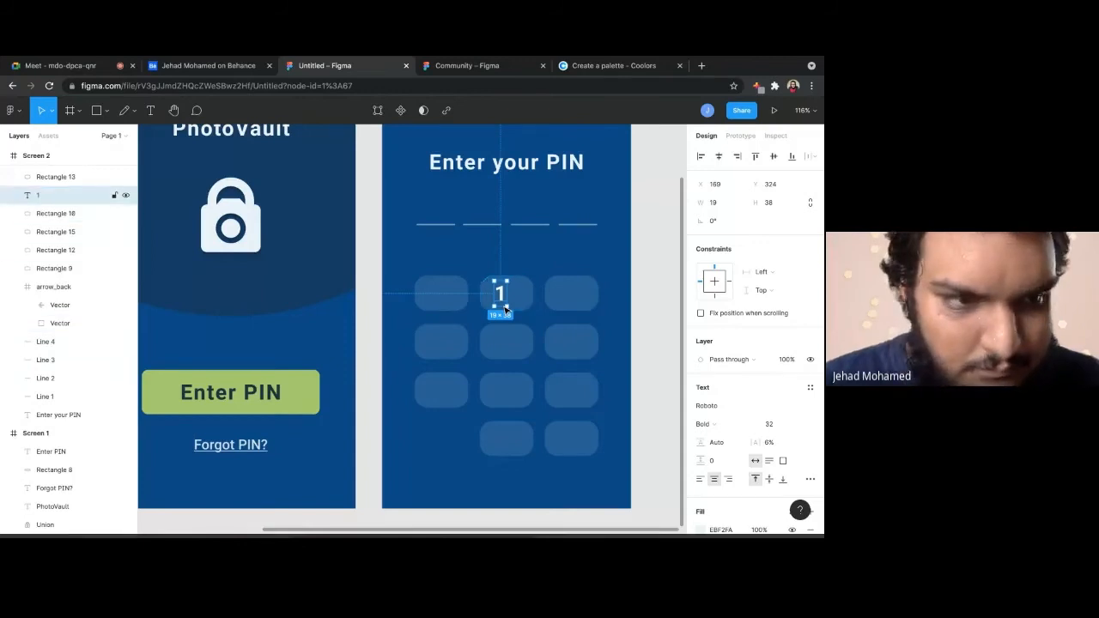
Centre the digit 1 on the first key and place a copy reading 2 on the second key
drag(504, 300, 572, 292)
key(ctrl+d)
double_click(506, 295)
text(2)
key(Escape)
Duplicate the digit 2 onto the first row's third key and send that key's rectangle backward in the layer order
key(ctrl+d)
double_click(571, 292)
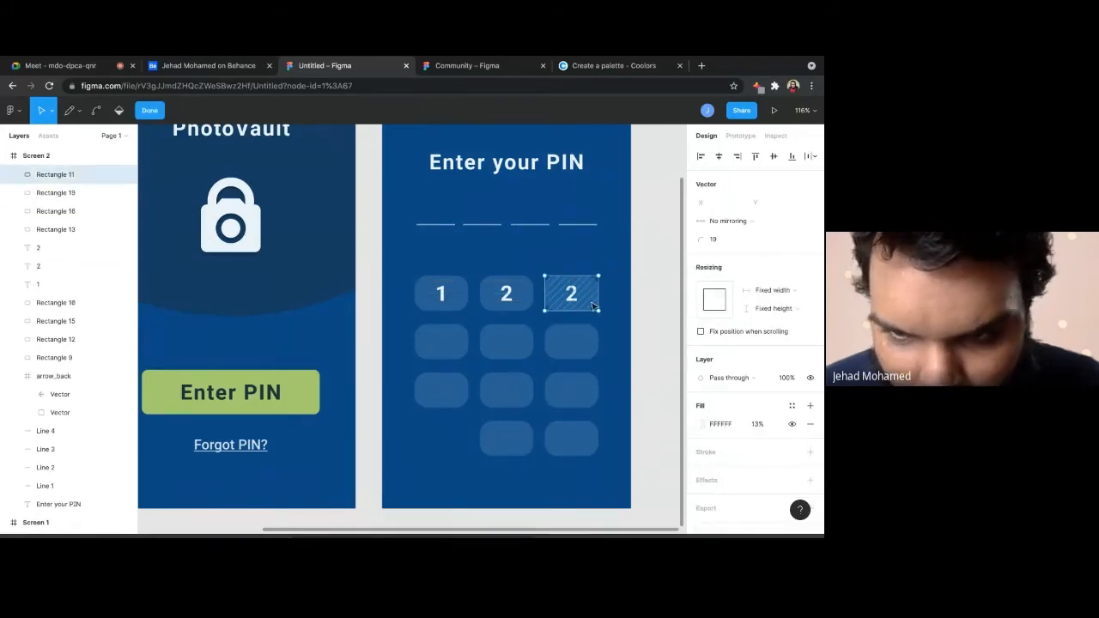
key(Escape)
key(ctrl+bracketleft)
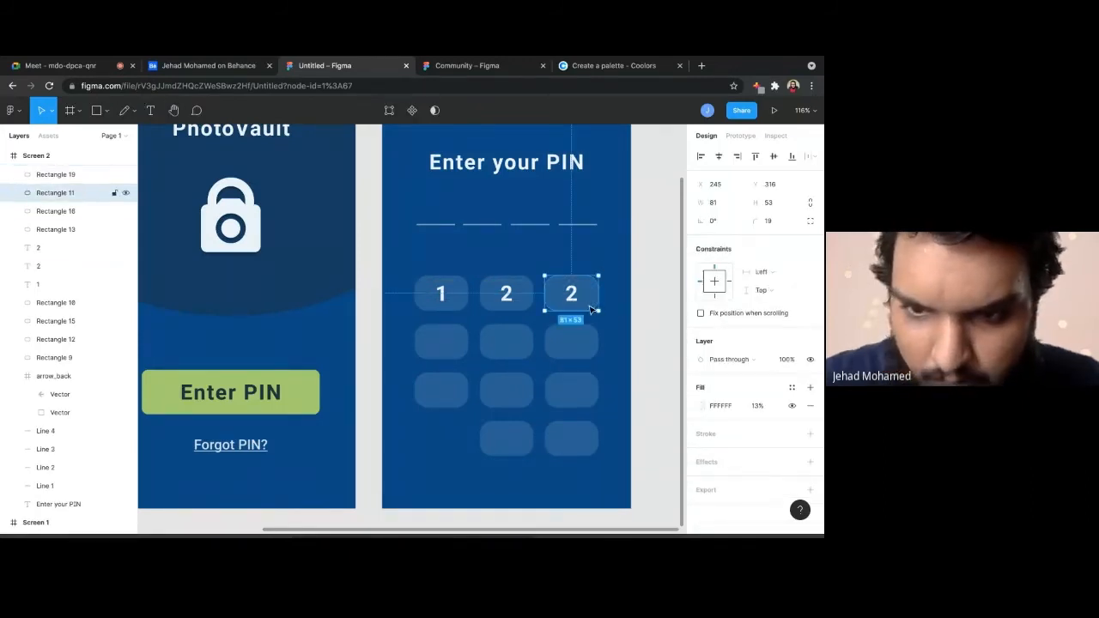
key(ctrl+bracketleft)
key(ctrl+bracketleft)
double_click(572, 297)
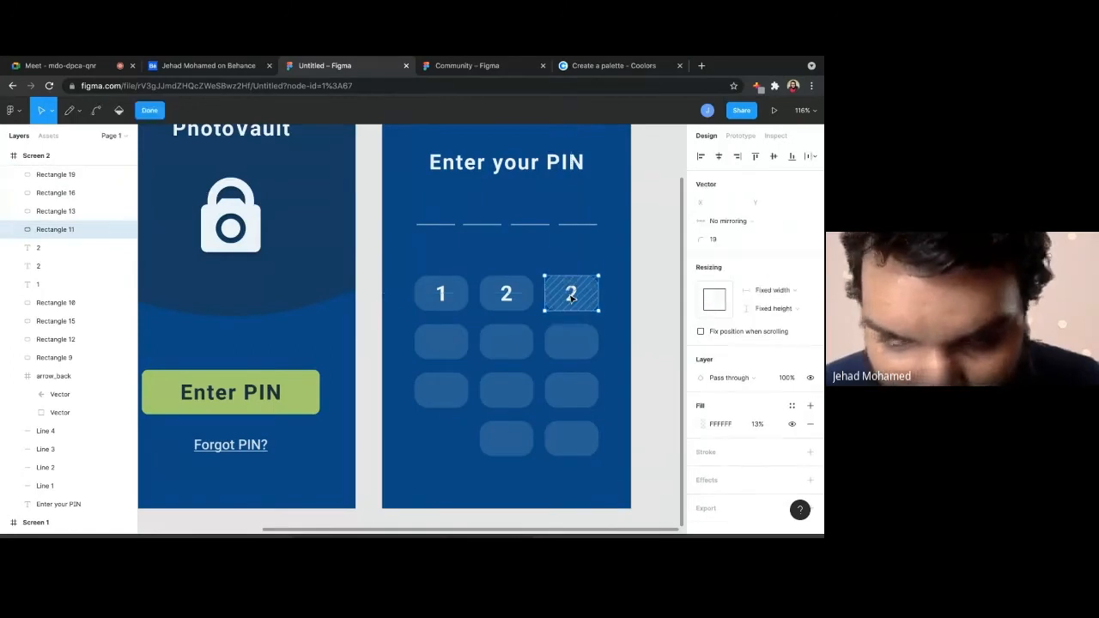
Rename the text layer of the third key's digit as 3
double_click(56, 248)
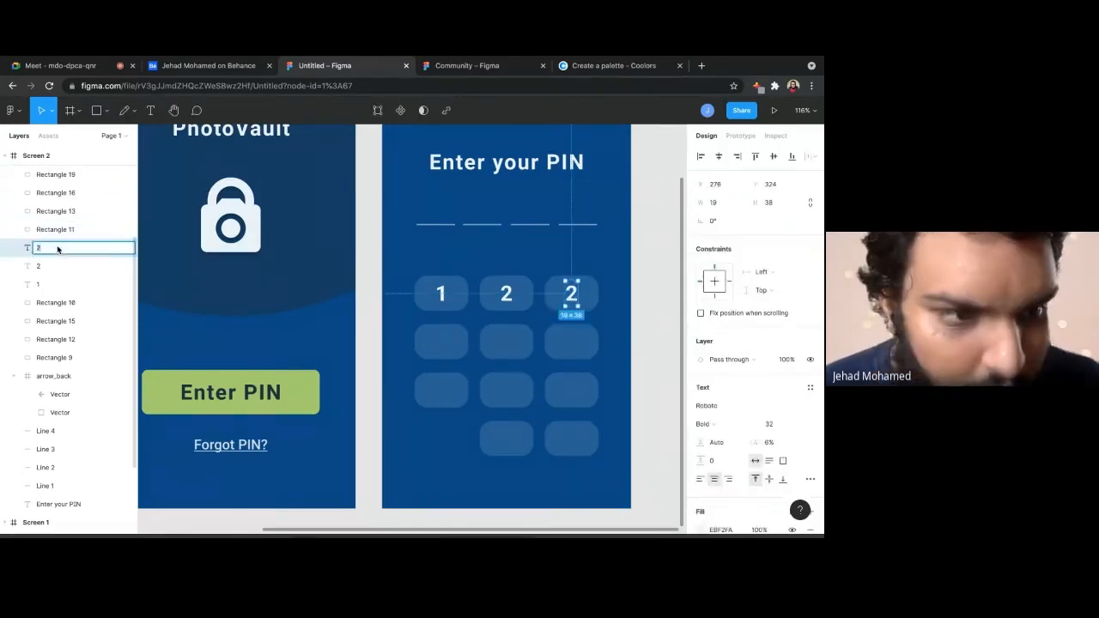
text(3)
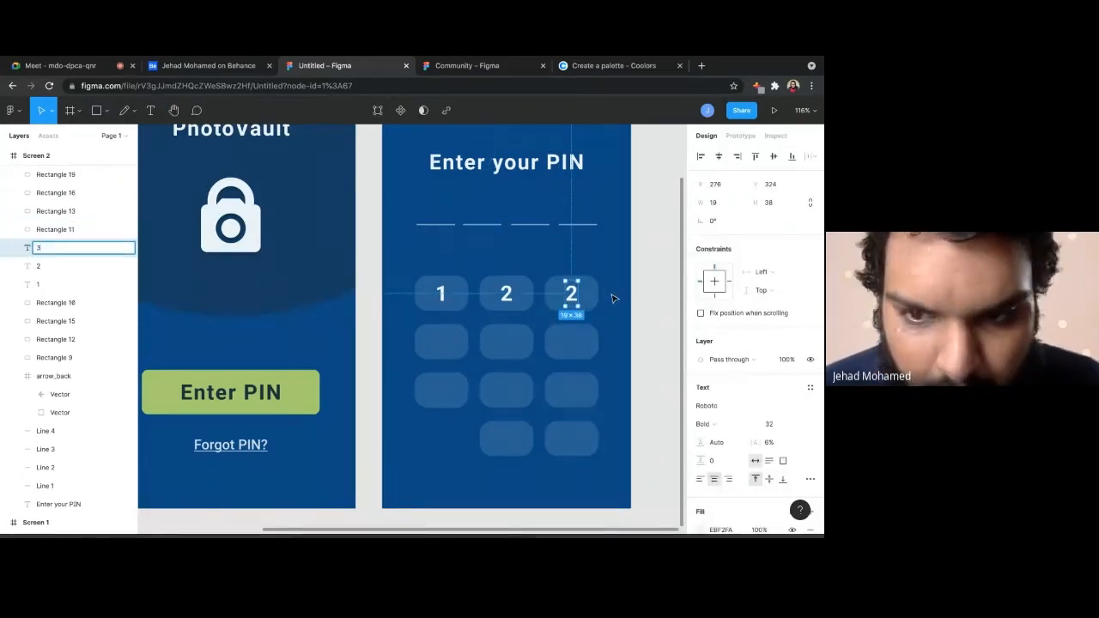
key(Return)
Send the third key's rectangle behind its digit in the layer order and change the digit's text to 3
click(573, 297)
key(ctrl+bracketleft)
key(ctrl+bracketleft)
key(ctrl+bracketleft)
key(ctrl+bracketleft)
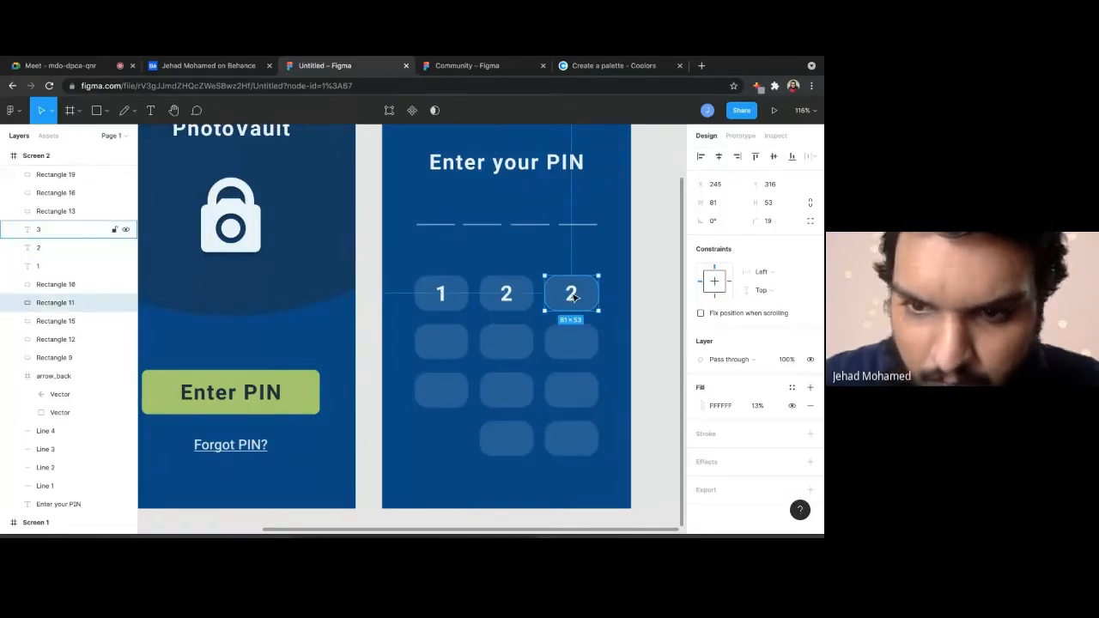
key(ctrl+bracketleft)
key(ctrl+bracketleft)
key(ctrl+bracketleft)
key(ctrl+bracketleft)
click(572, 296)
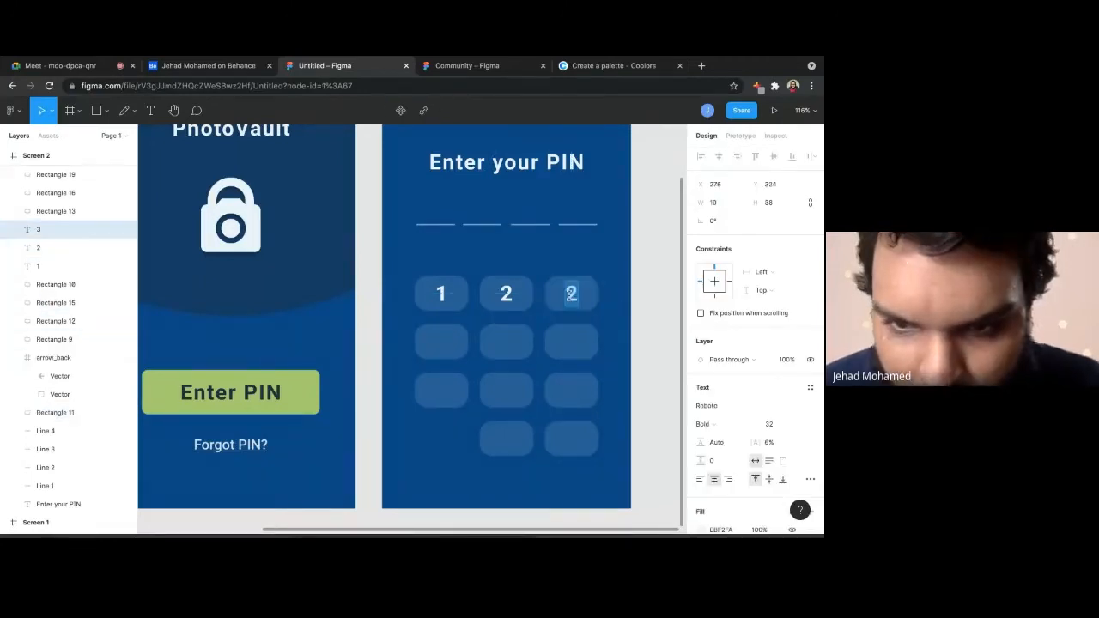
text(3)
key(Escape)
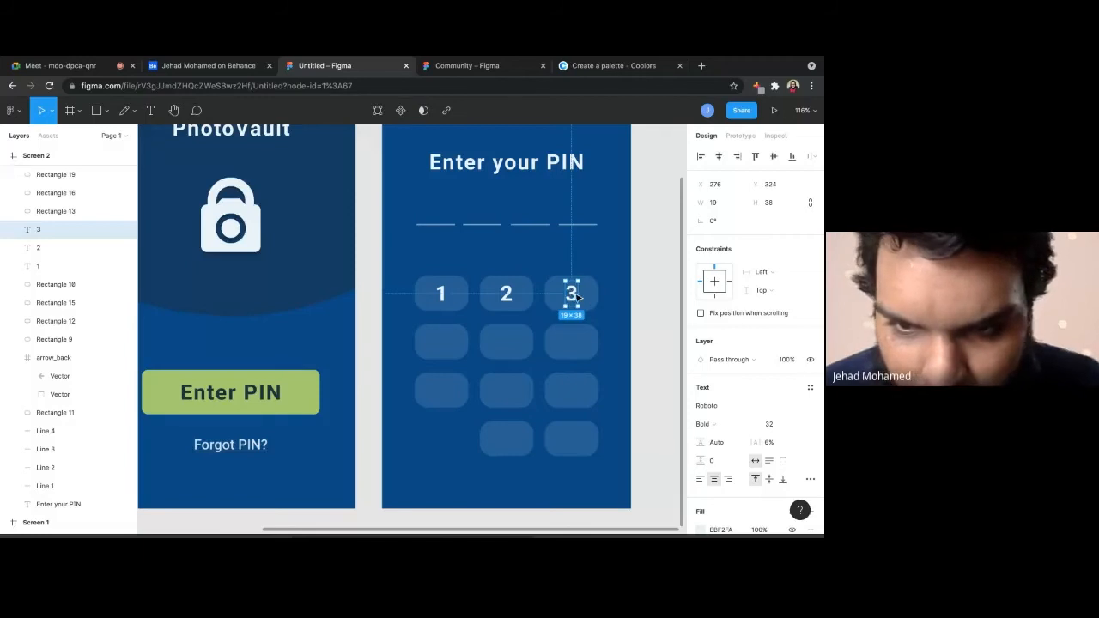
Duplicate the digit 3 and centre the copy on the key directly below, at about X 276, Y 397
key(ctrl+d)
drag(572, 292, 571, 345)
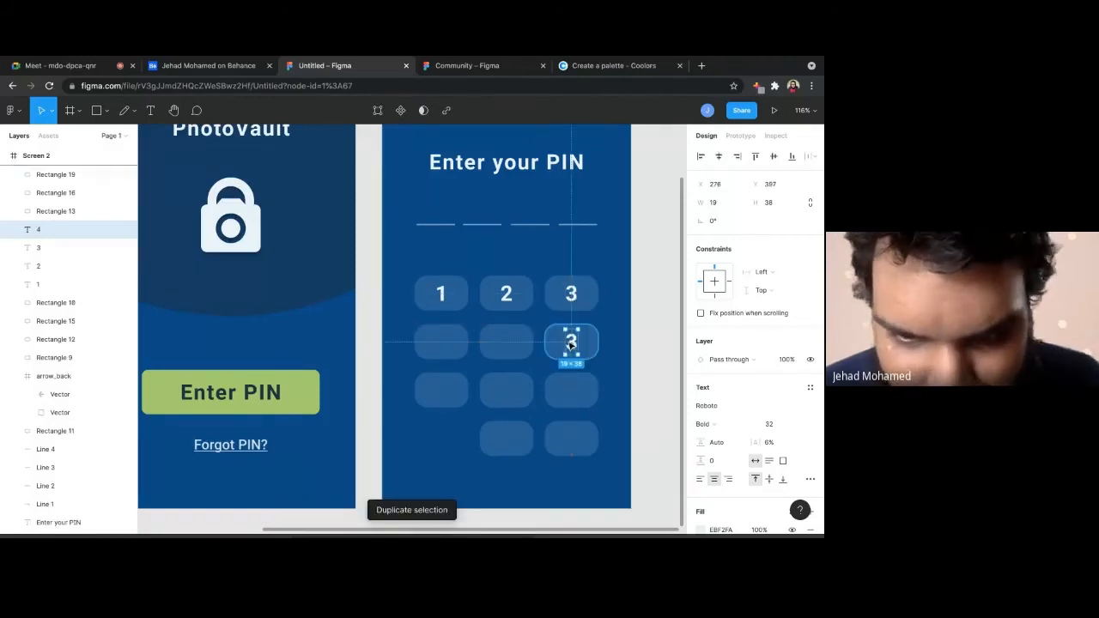
double_click(573, 345)
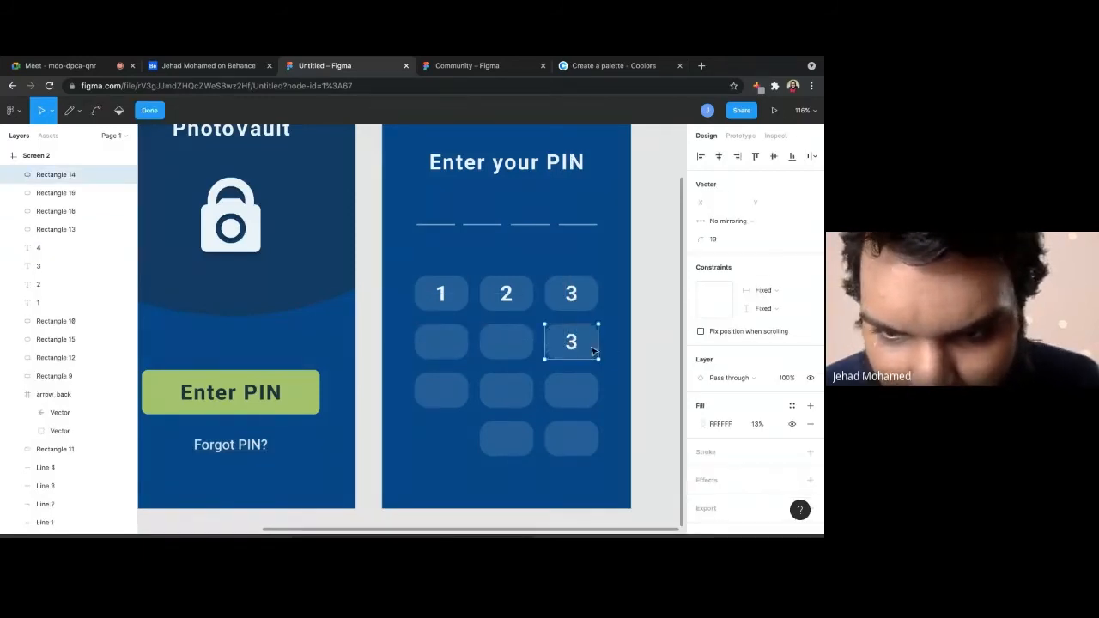
click(618, 430)
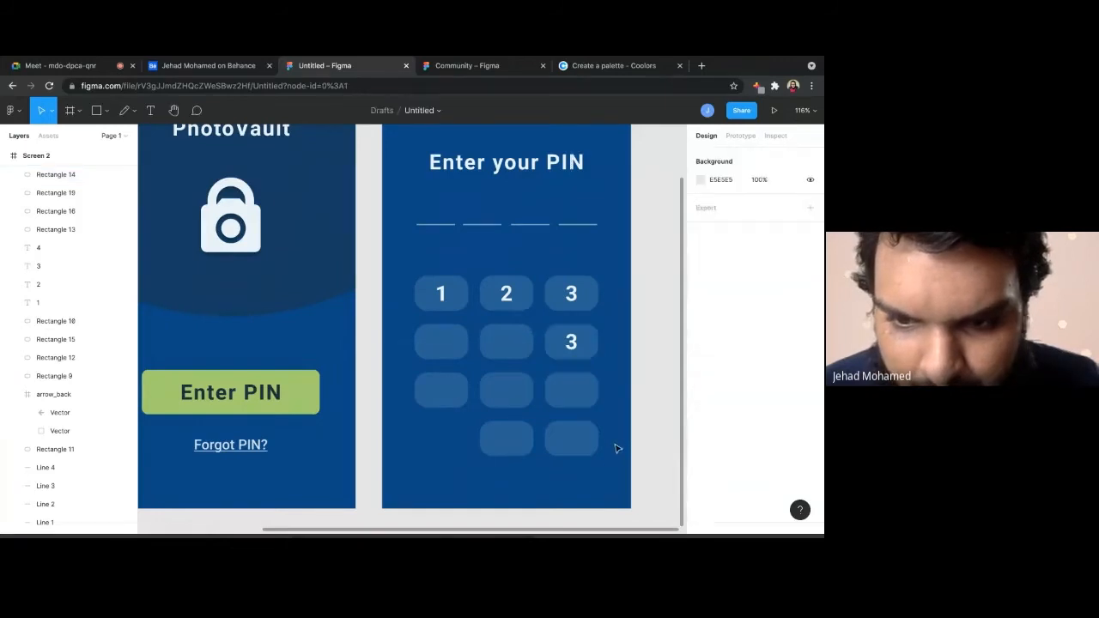
Send the five key rectangles of the keypad's third and fourth rows backward, below the digits in the layer order
drag(615, 453, 426, 367)
key(ctrl+bracketleft)
key(ctrl+bracketleft)
key(ctrl+bracketleft)
key(ctrl+bracketleft)
key(ctrl+bracketleft)
key(ctrl+bracketleft)
key(ctrl+bracketleft)
key(ctrl+bracketleft)
key(ctrl+bracketleft)
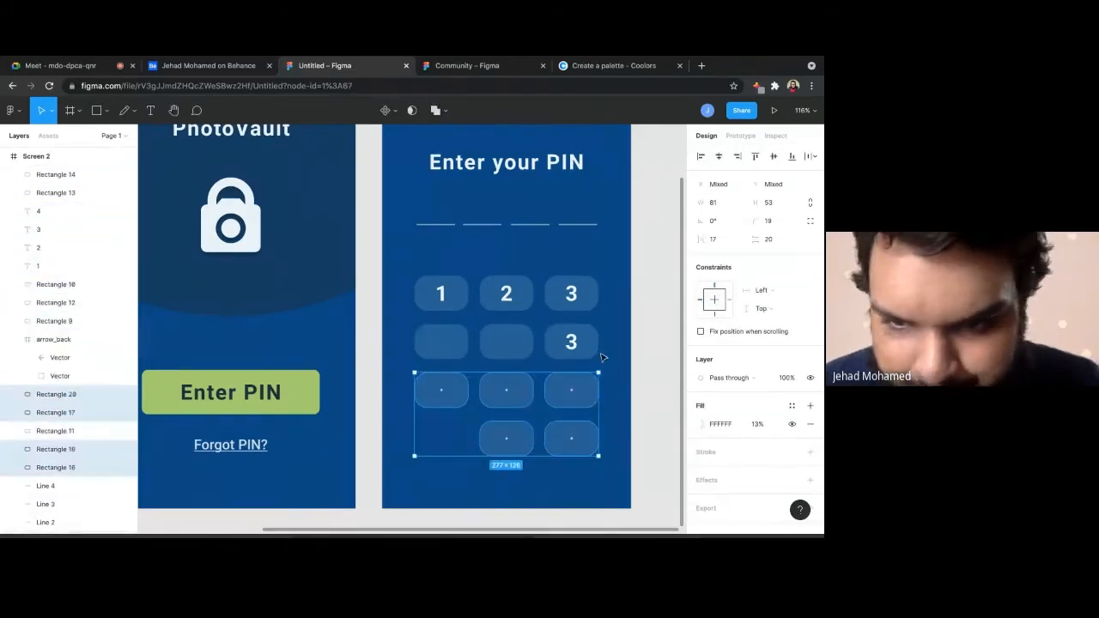
Send the three key rectangles of the keypad's second row backward, below the digits in the layer order
drag(591, 345, 597, 351)
key(ctrl+z)
click(571, 352)
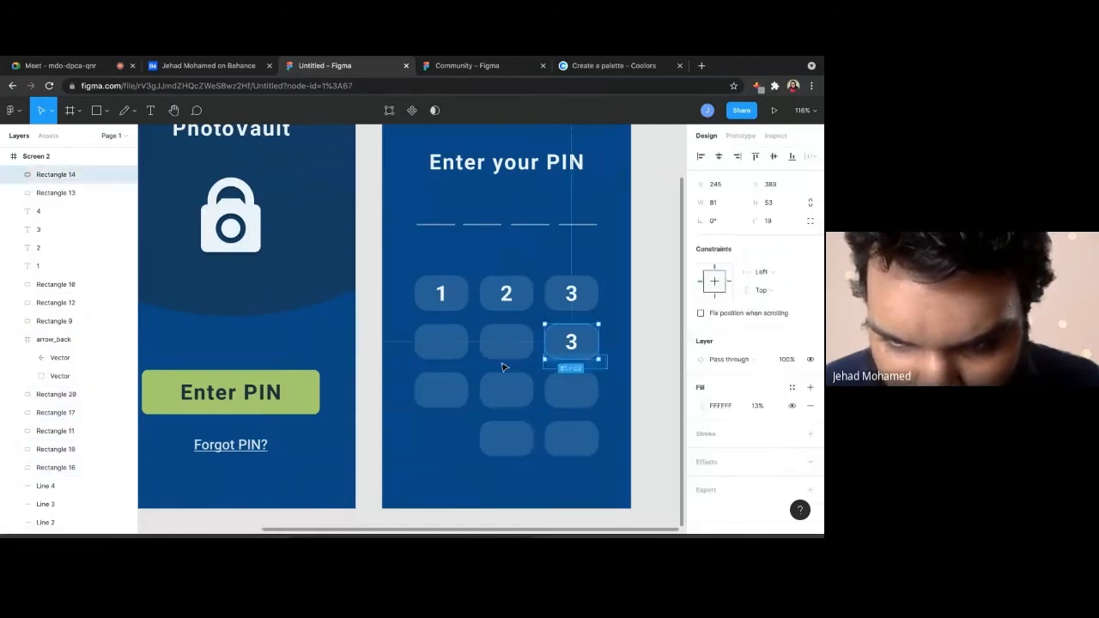
shift+click(506, 354)
shift+click(462, 357)
key(ctrl+bracketleft)
key(ctrl+bracketleft)
key(ctrl+bracketleft)
key(ctrl+bracketleft)
key(ctrl+bracketleft)
key(ctrl+bracketleft)
key(ctrl+bracketleft)
key(ctrl+bracketleft)
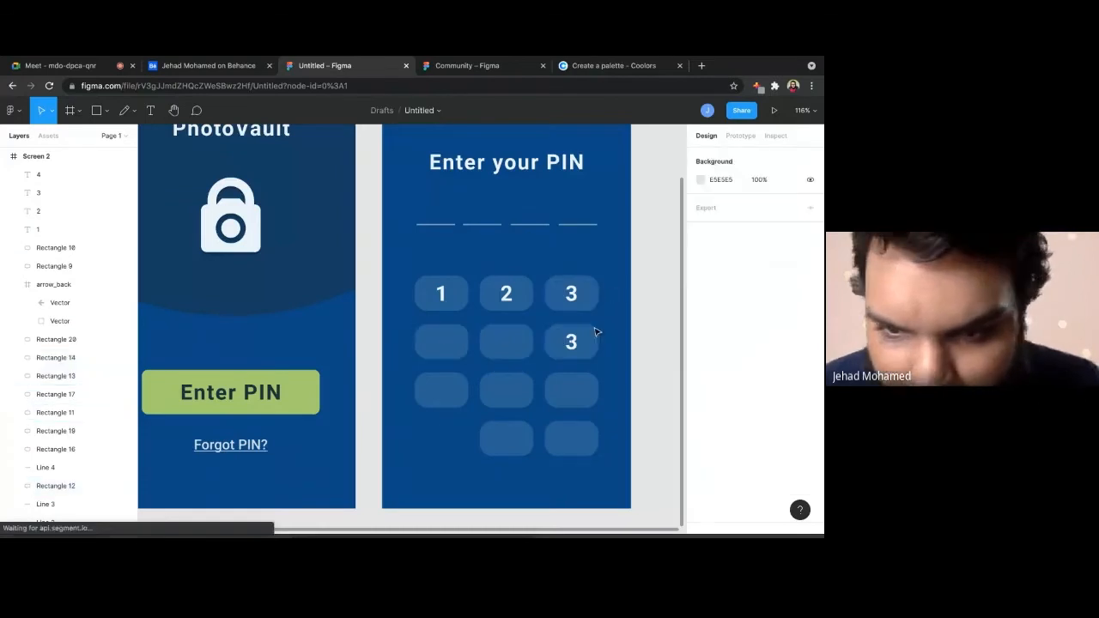
Change the digit on the second row's third key to 6
double_click(572, 343)
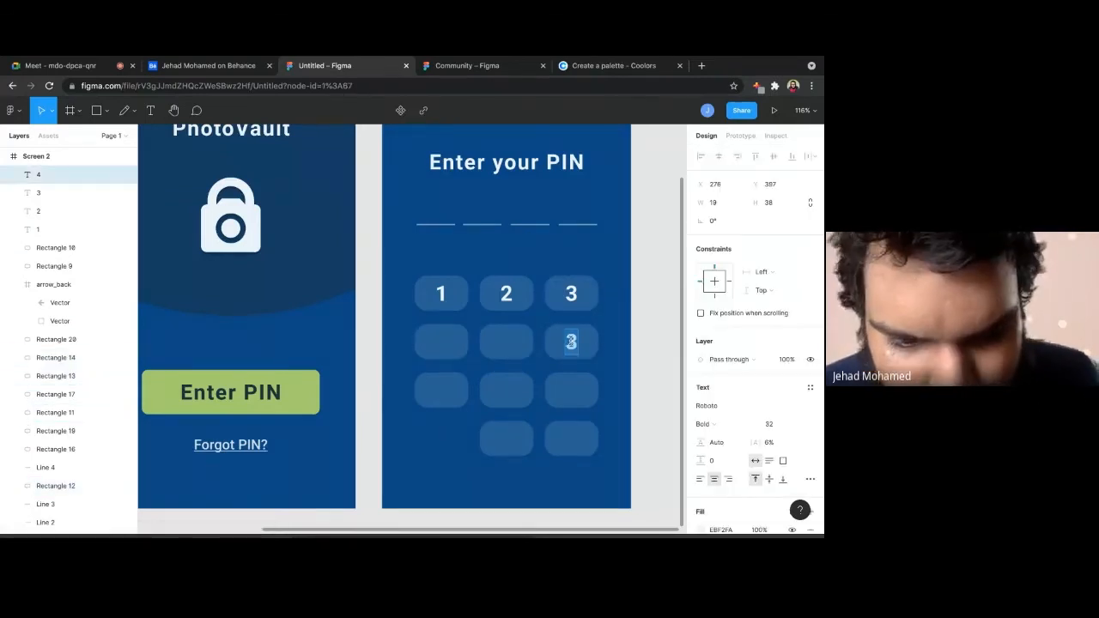
text(6)
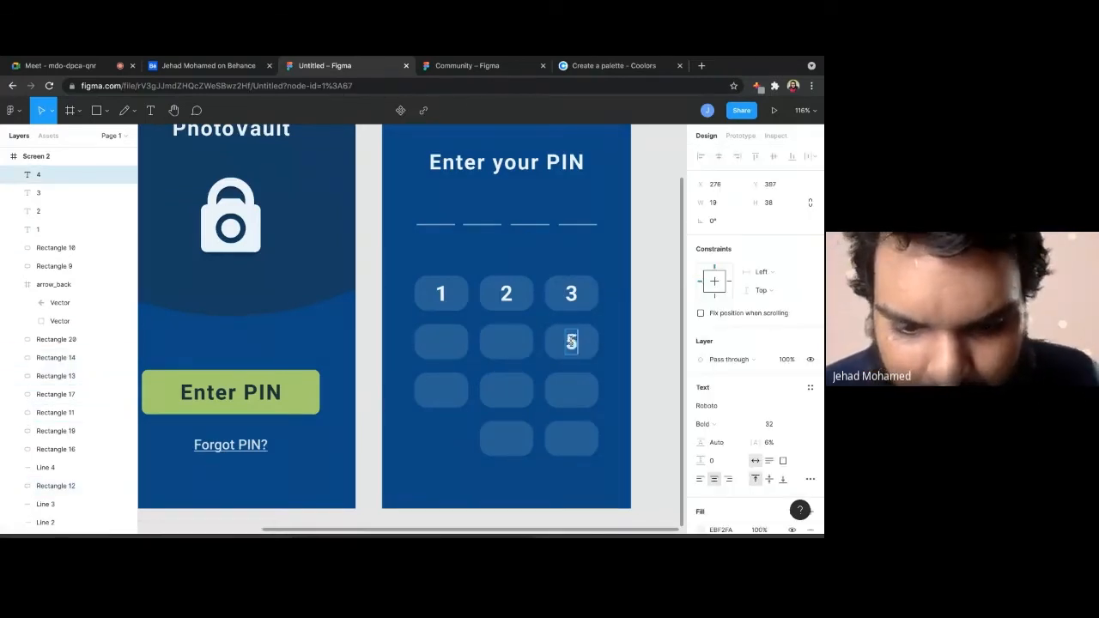
key(Escape)
key(Escape)
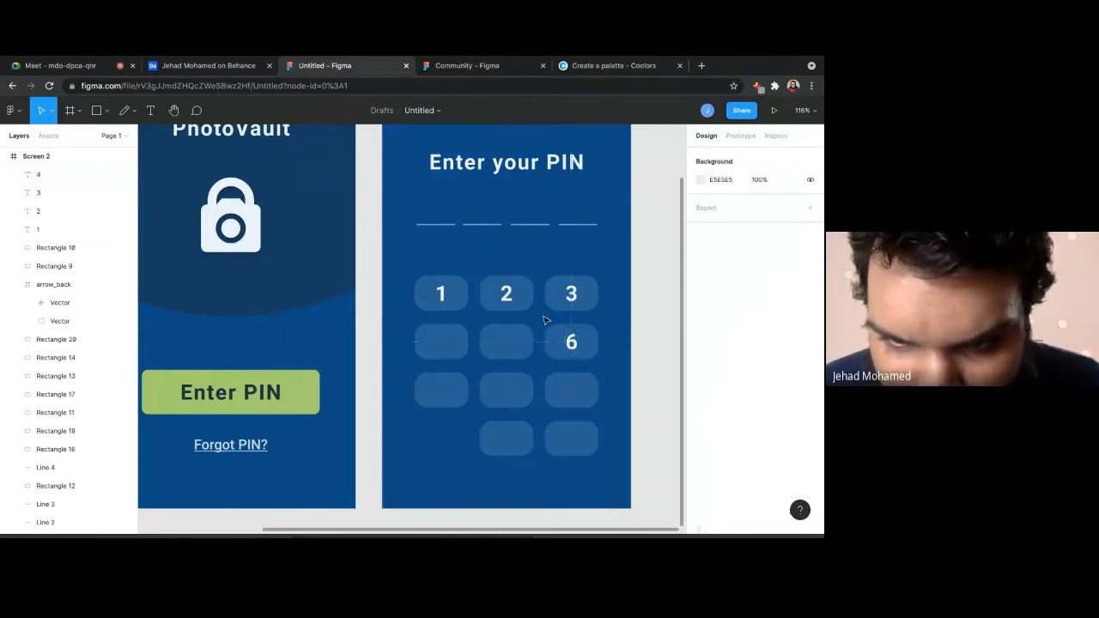
Duplicate the digit 1 onto the second row's first key, at about X 80, Y 397, and change the copy to 4
click(506, 297)
click(507, 297)
click(441, 294)
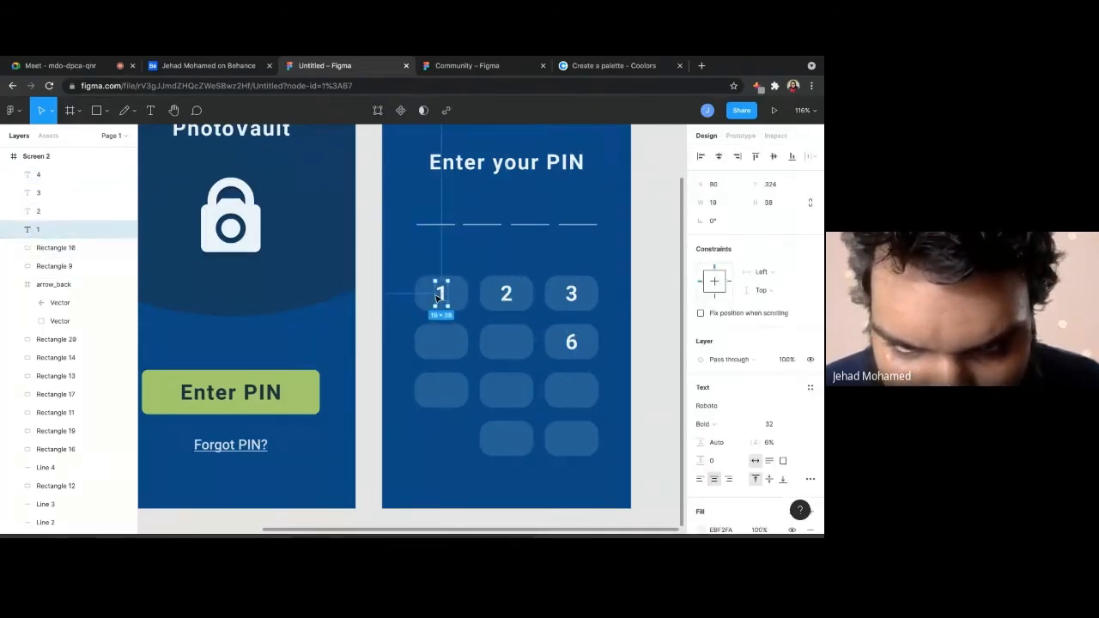
key(ctrl+d)
drag(441, 294, 443, 341)
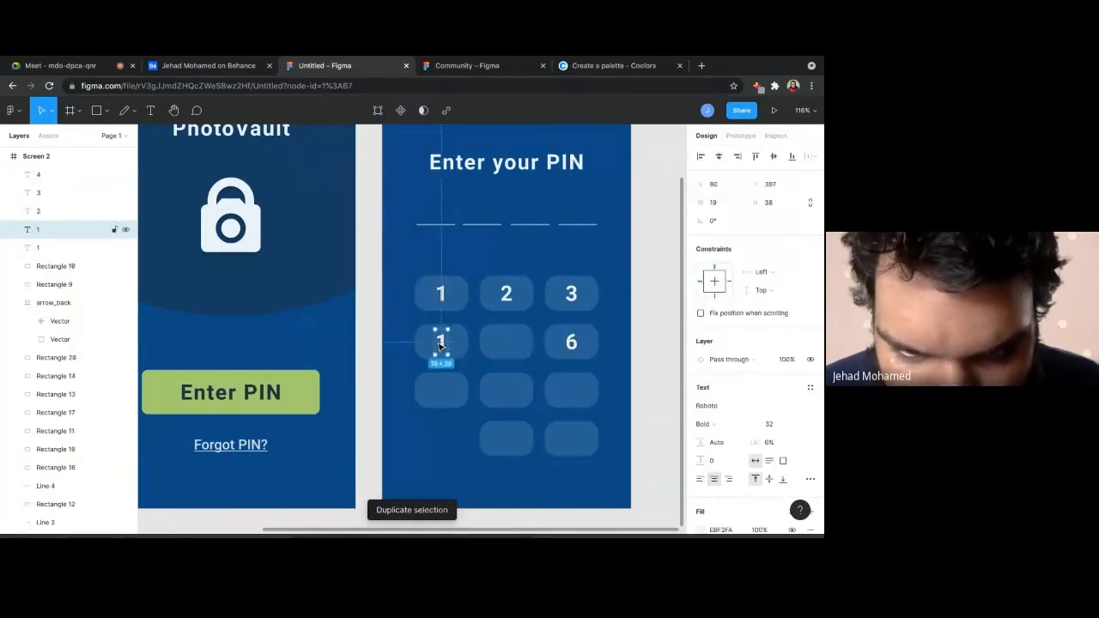
double_click(442, 342)
text(4)
key(Escape)
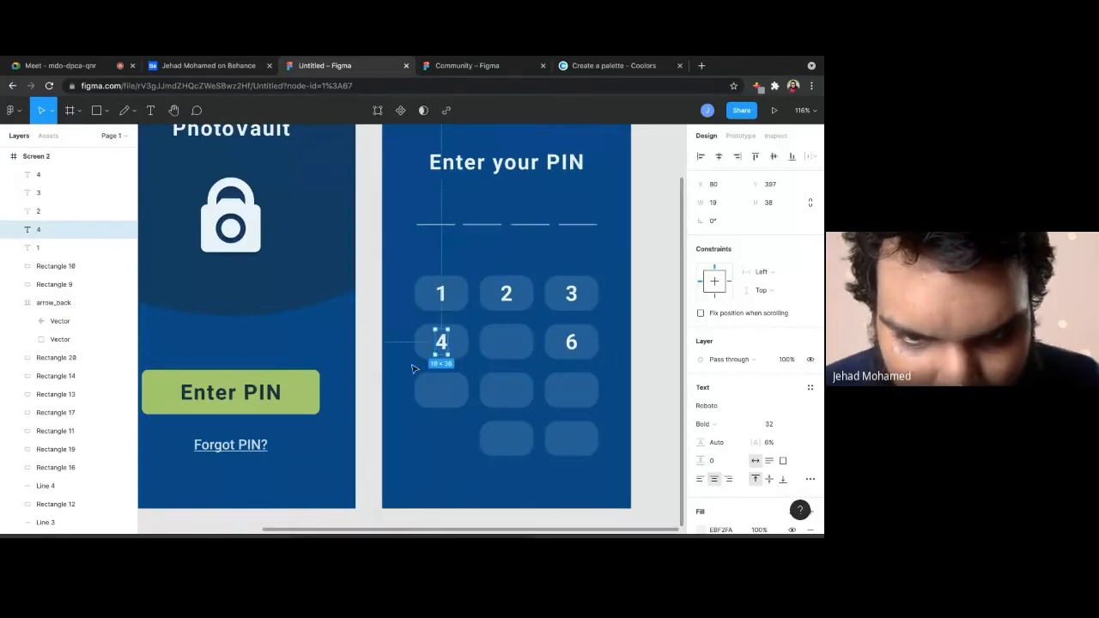
Duplicate the digit 4 onto the second row's middle key, at about X 178, Y 397, and change the copy to 5
key(ctrl+d)
drag(440, 343, 507, 342)
text(5)
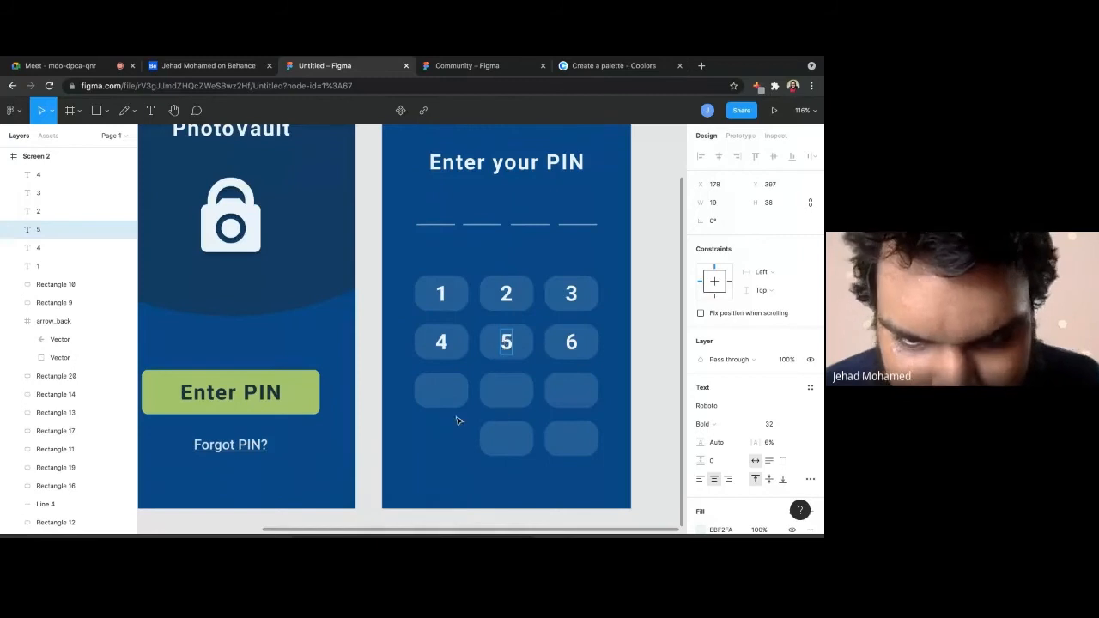
key(Escape)
Duplicate the digit 5 onto the third row's first key, at about X 80, Y 469, and change the copy to 7
drag(508, 347, 441, 393)
double_click(442, 391)
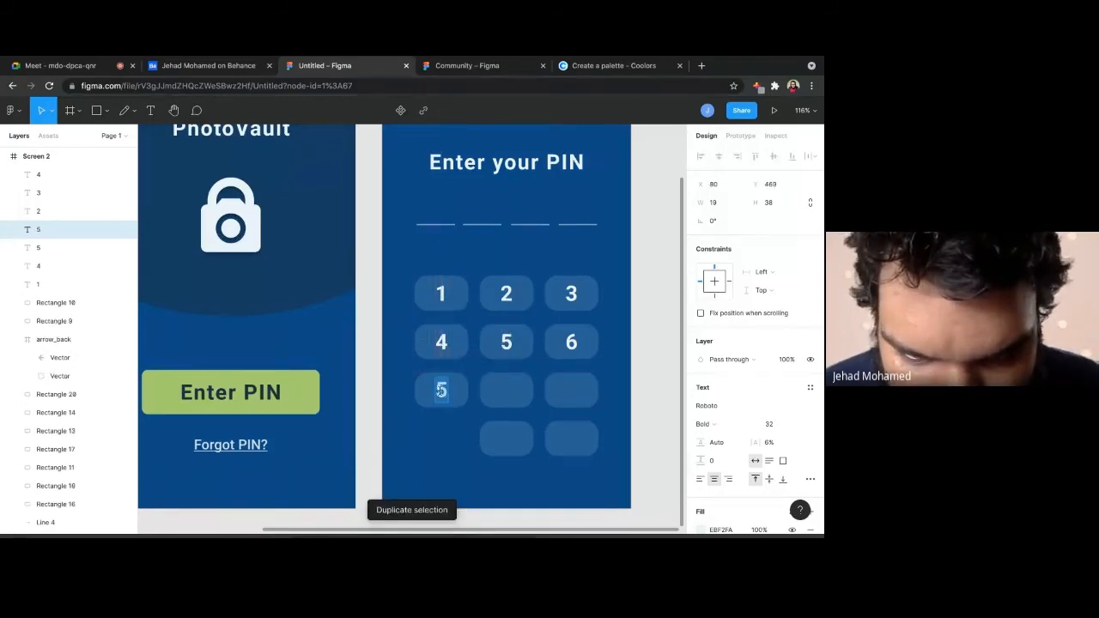
text(7)
key(Escape)
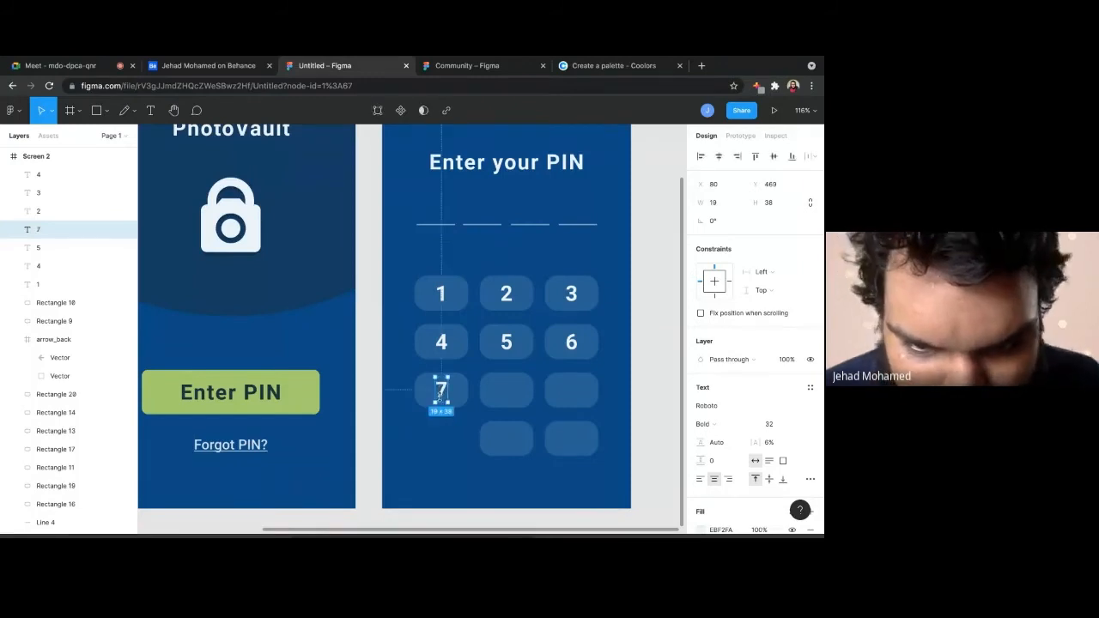
Duplicate the digit 7 onto the third row's middle key, at about X 178, Y 470, and change the copy to 8
key(ctrl+d)
drag(444, 392, 507, 394)
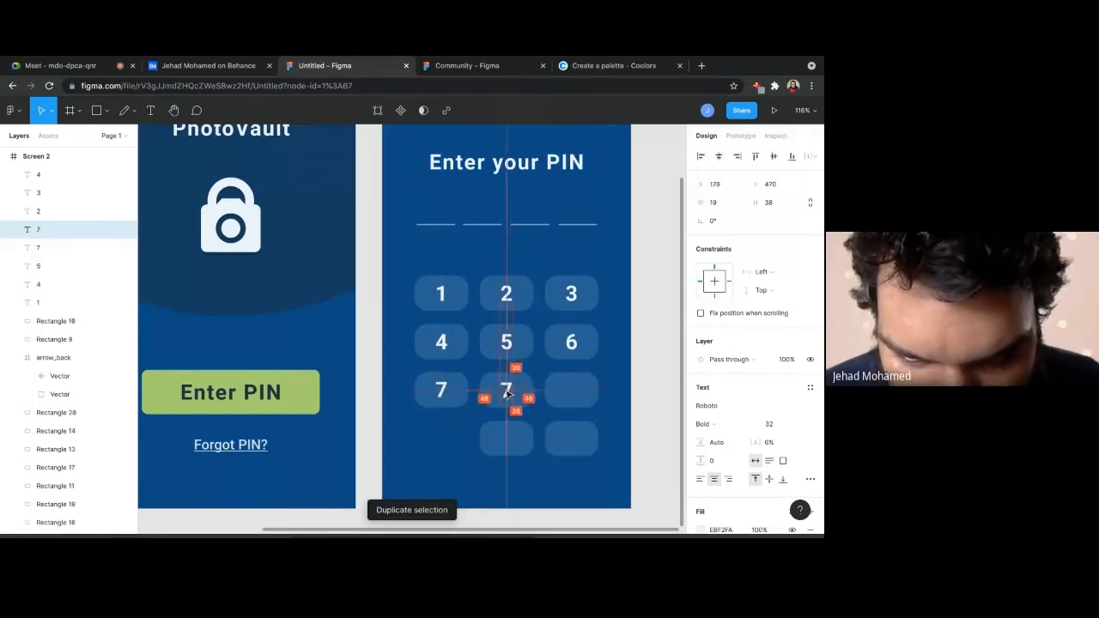
double_click(507, 390)
text(8)
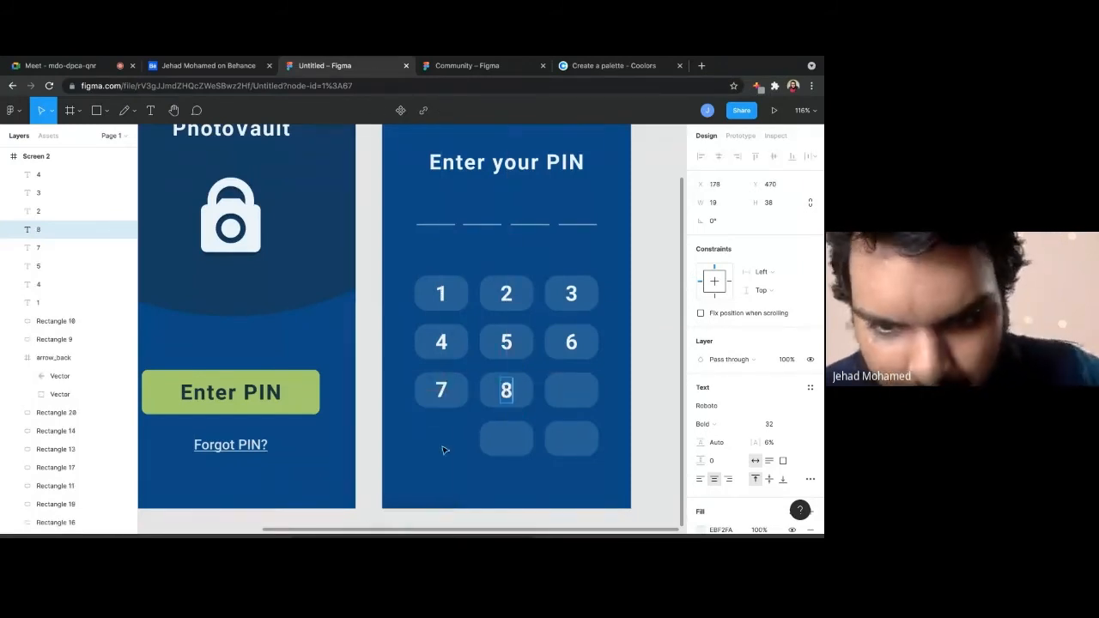
key(Escape)
Duplicate the digit 8 onto the third row's last key, at about X 276, Y 470, and change the copy to 9
drag(506, 400, 571, 393)
double_click(571, 392)
text(9)
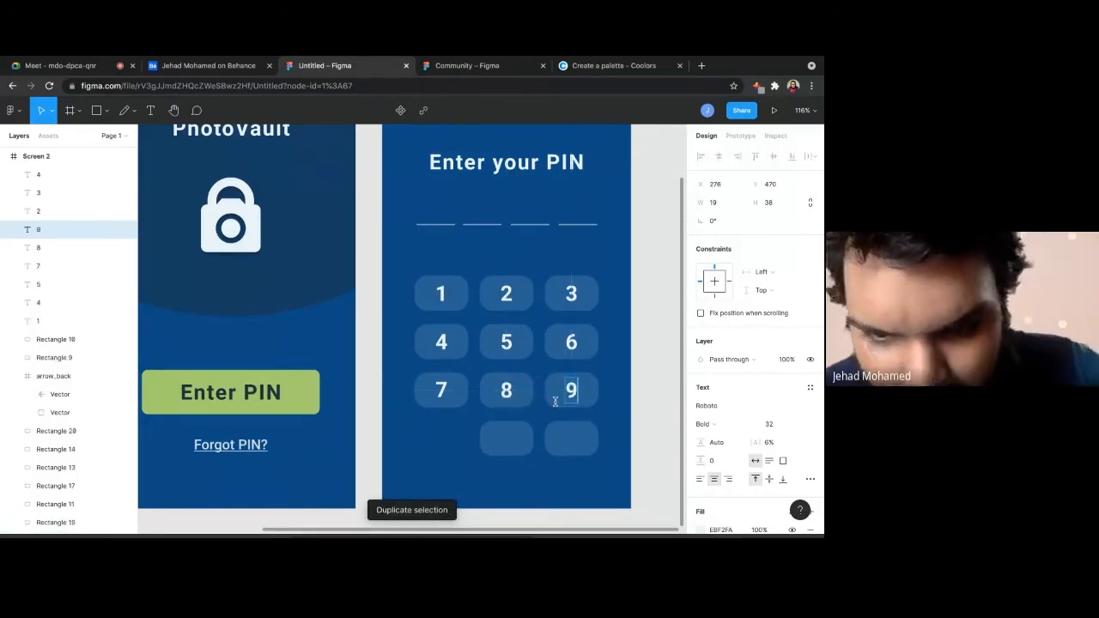
key(Escape)
Duplicate the digit 8 onto the fourth row's first key, at about X 178, Y 543, and change the copy to 0
click(506, 393)
key(ctrl+d)
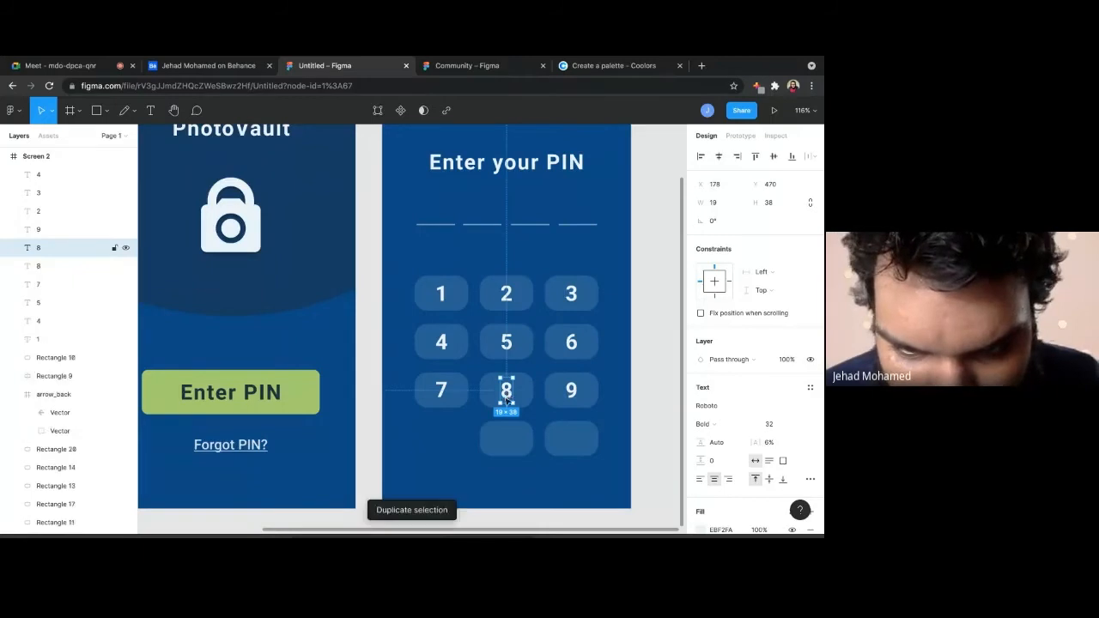
drag(507, 393, 507, 444)
double_click(507, 440)
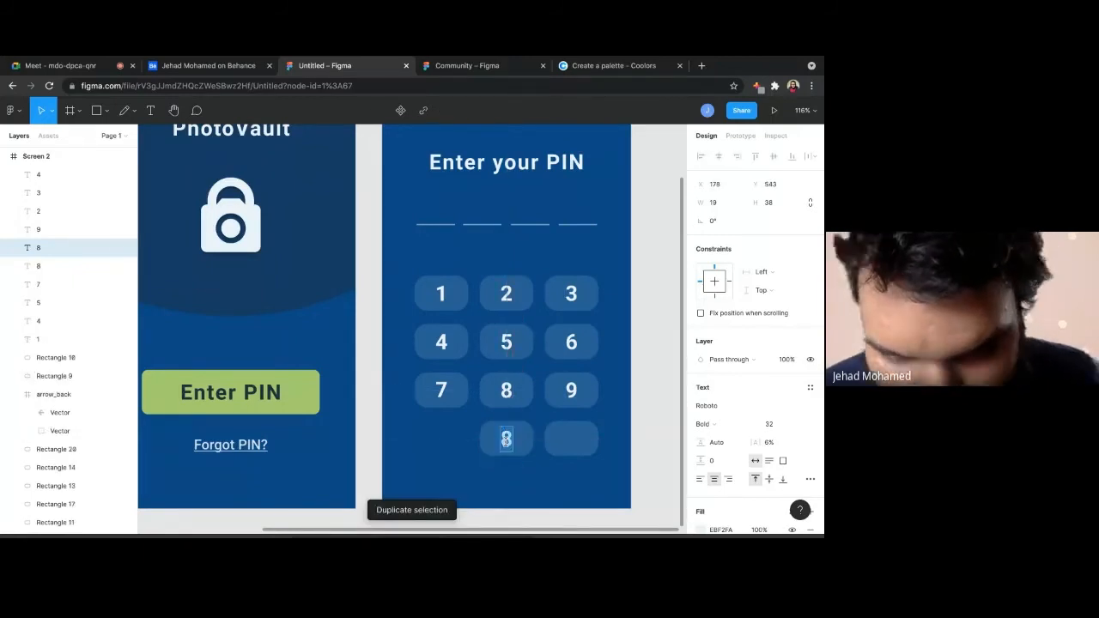
text(0)
key(Escape)
click(639, 431)
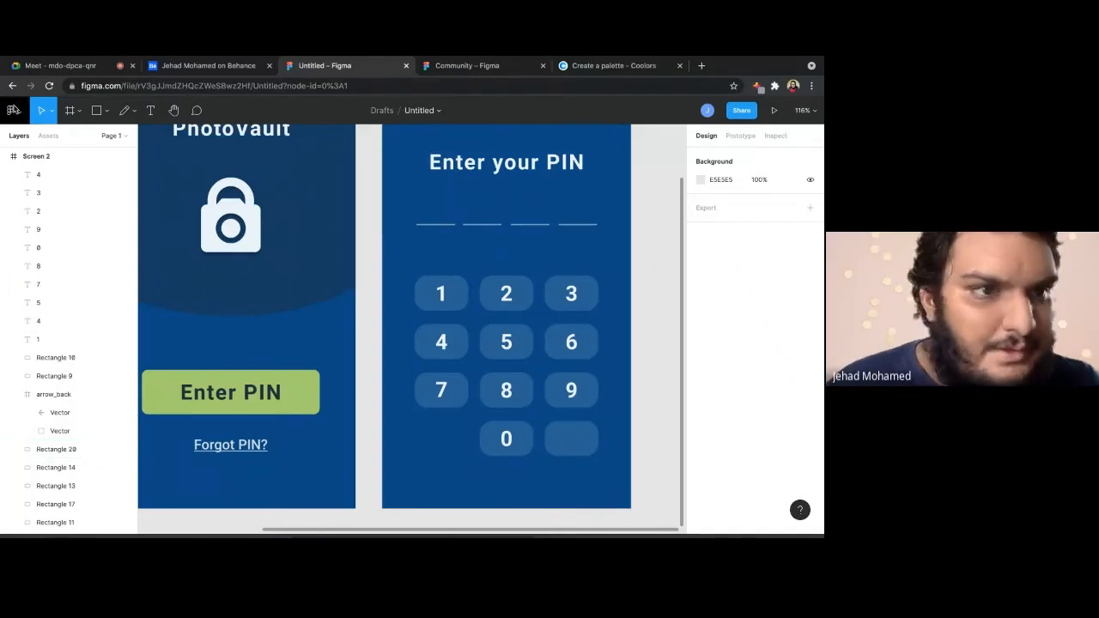
Search the Material Design Icons plugin for "back" and place the backspace icon in the empty spot beside the 0 key
click(12, 110)
mouse_move(61, 292)
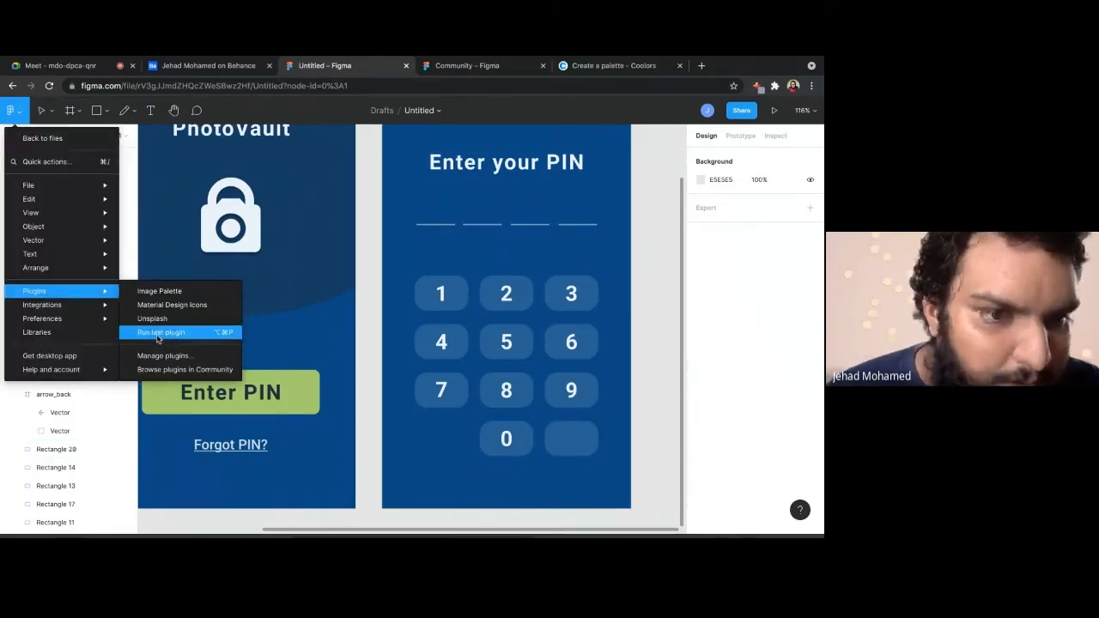
click(168, 305)
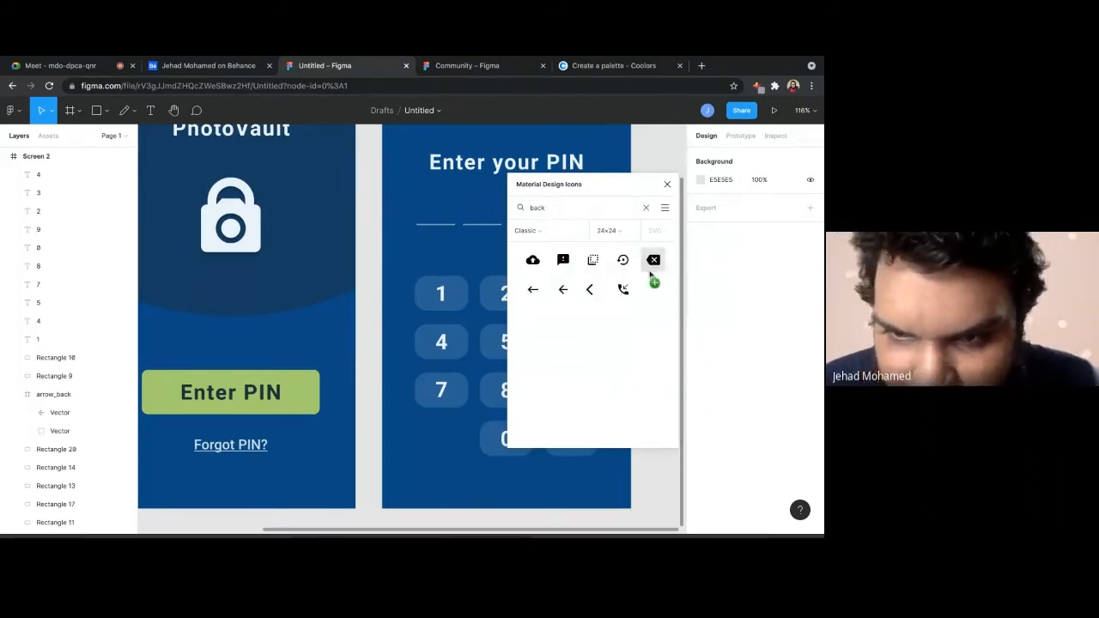
drag(653, 266, 436, 466)
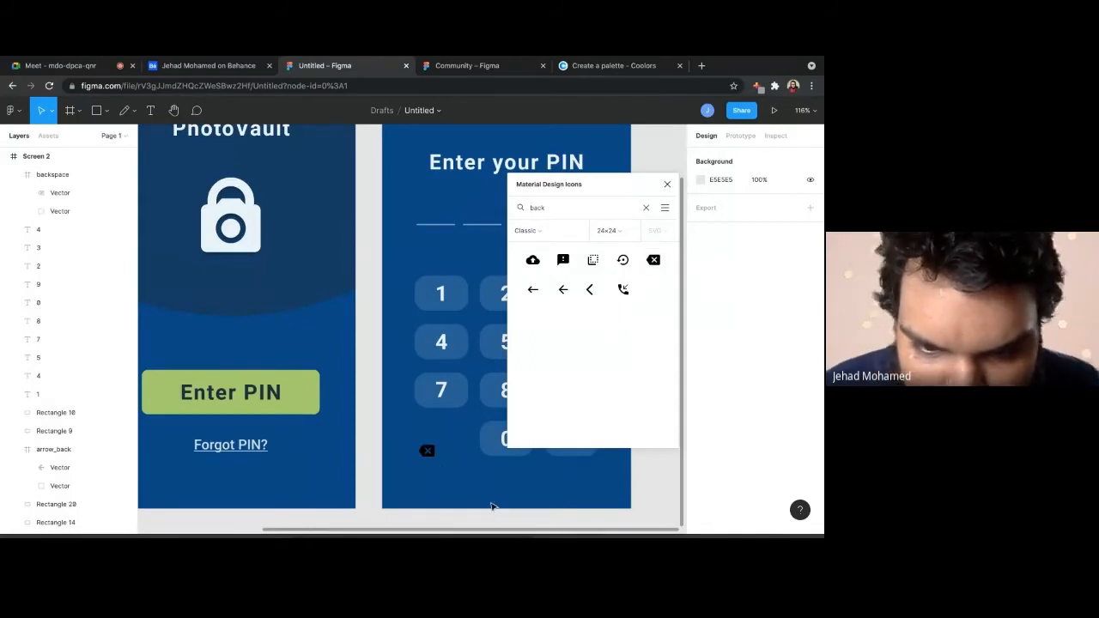
click(666, 184)
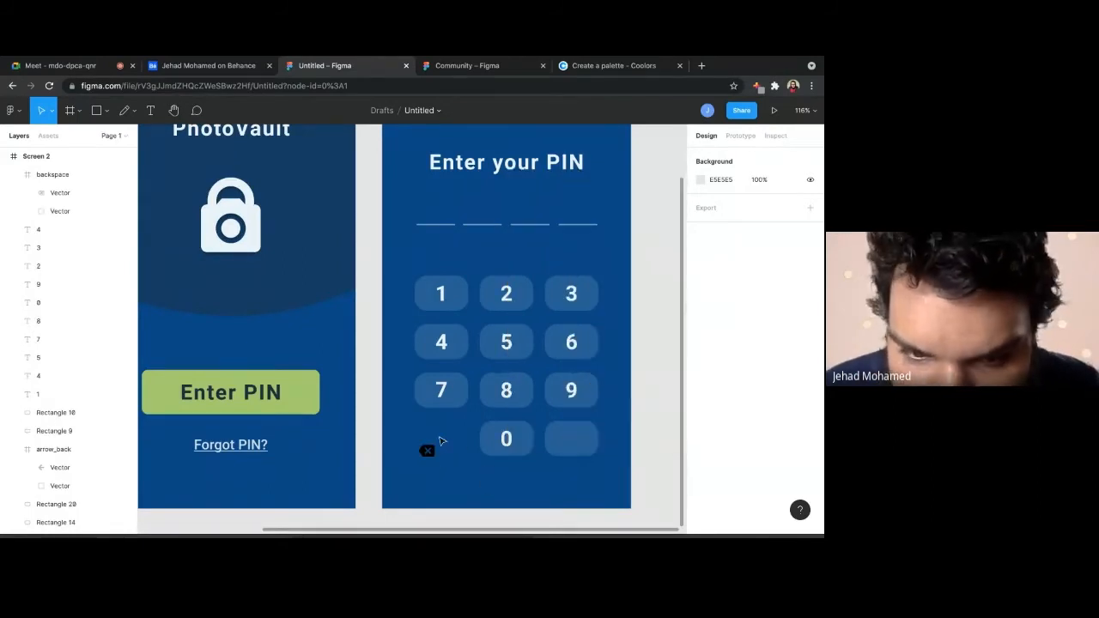
Recolour the backspace icon from black to white
click(429, 449)
scroll(756, 361, down, 3)
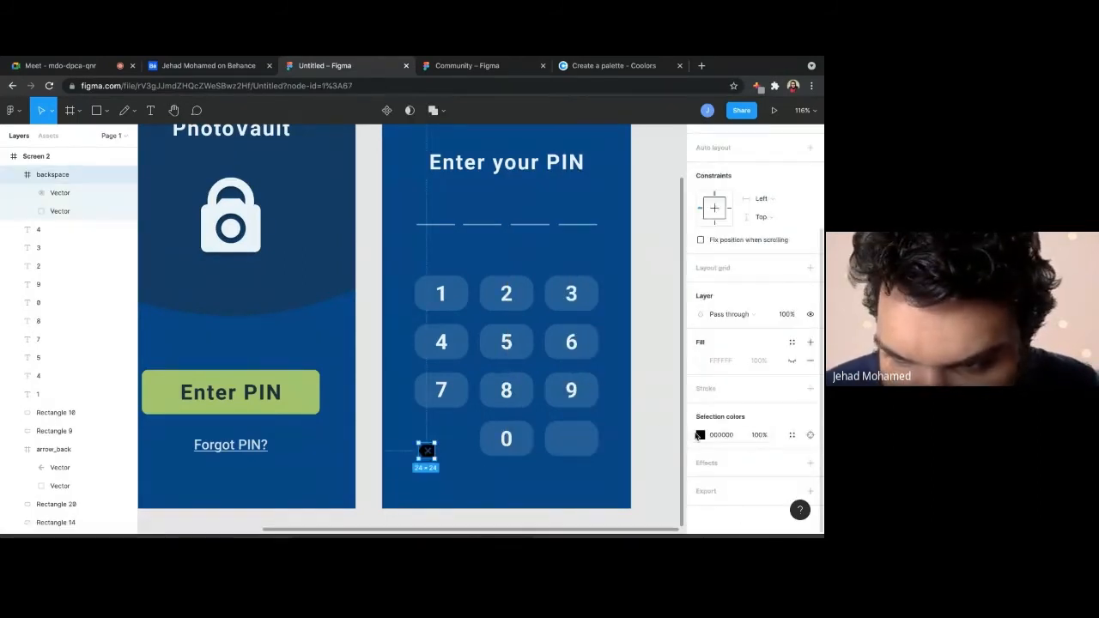
click(699, 436)
drag(611, 295, 397, 131)
click(469, 479)
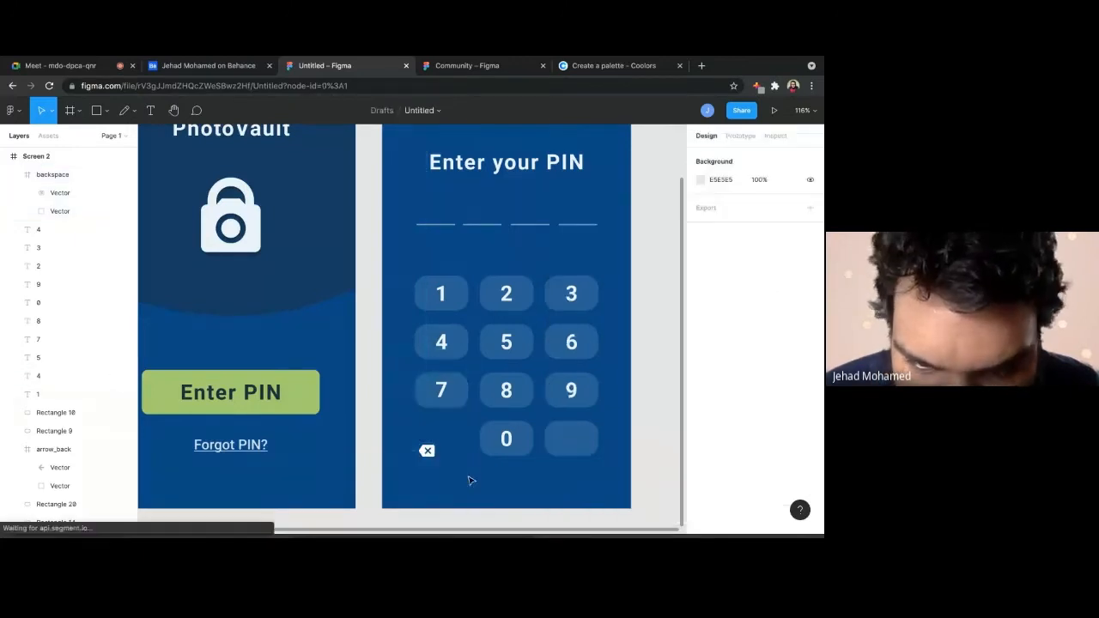
Move the backspace icon onto the centre of the empty key in the keypad's last row
drag(427, 451, 576, 442)
click(586, 476)
scroll(586, 477, down, 1)
scroll(586, 477, down, 3)
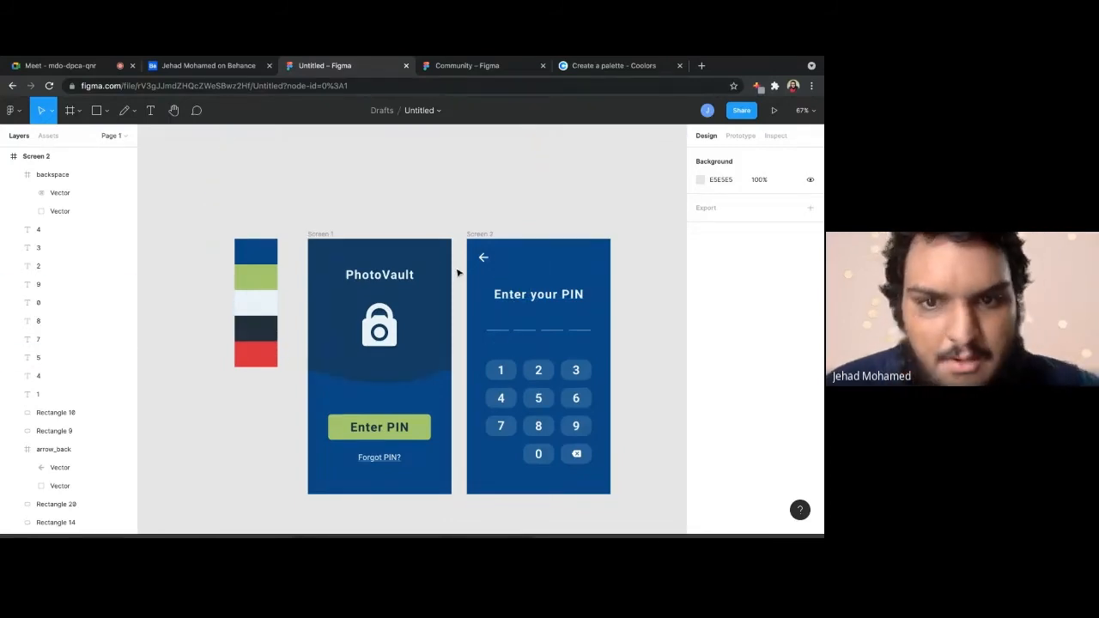
Group the Enter PIN label on Screen 1 with its green button rectangle
scroll(459, 273, down, 2)
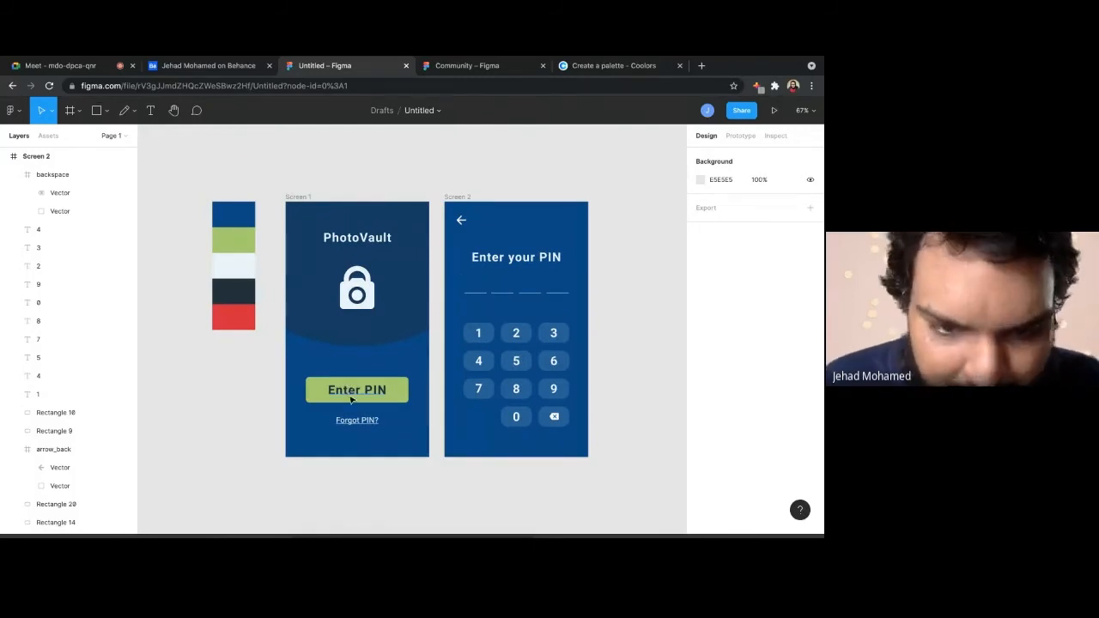
drag(308, 391, 369, 393)
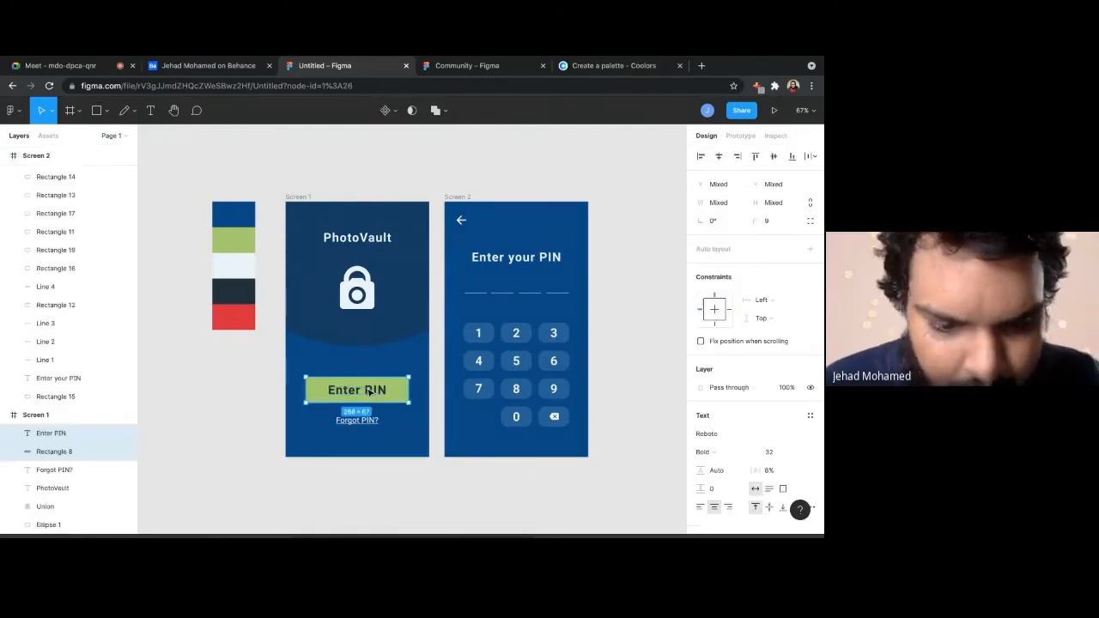
key(ctrl+g)
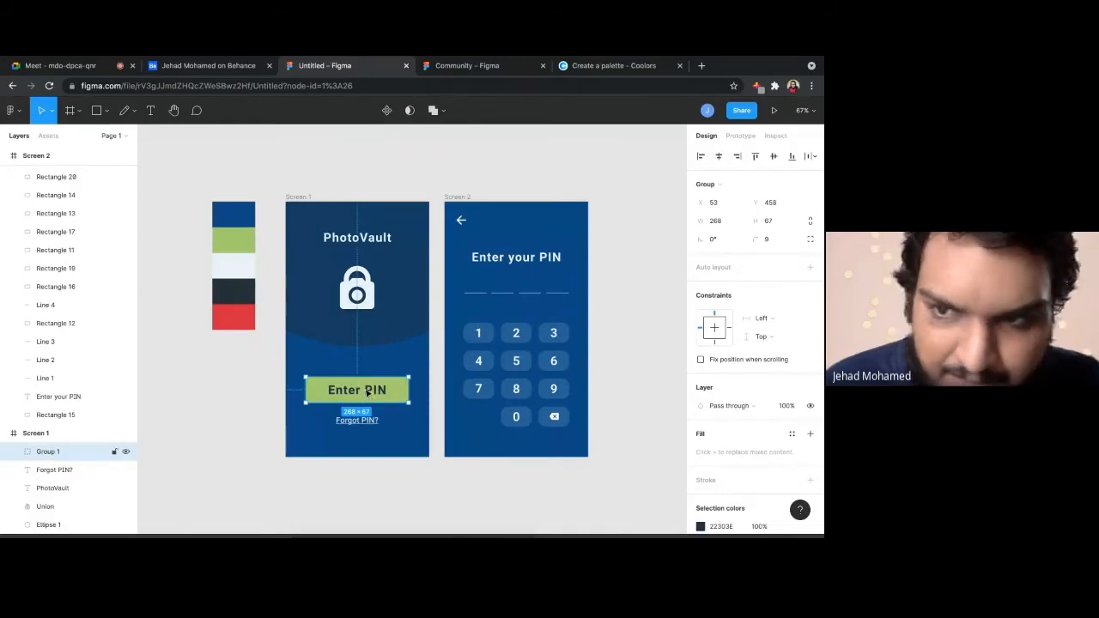
Add a prototype interaction to the Enter PIN button group that navigates to Screen 2 on tap
click(740, 136)
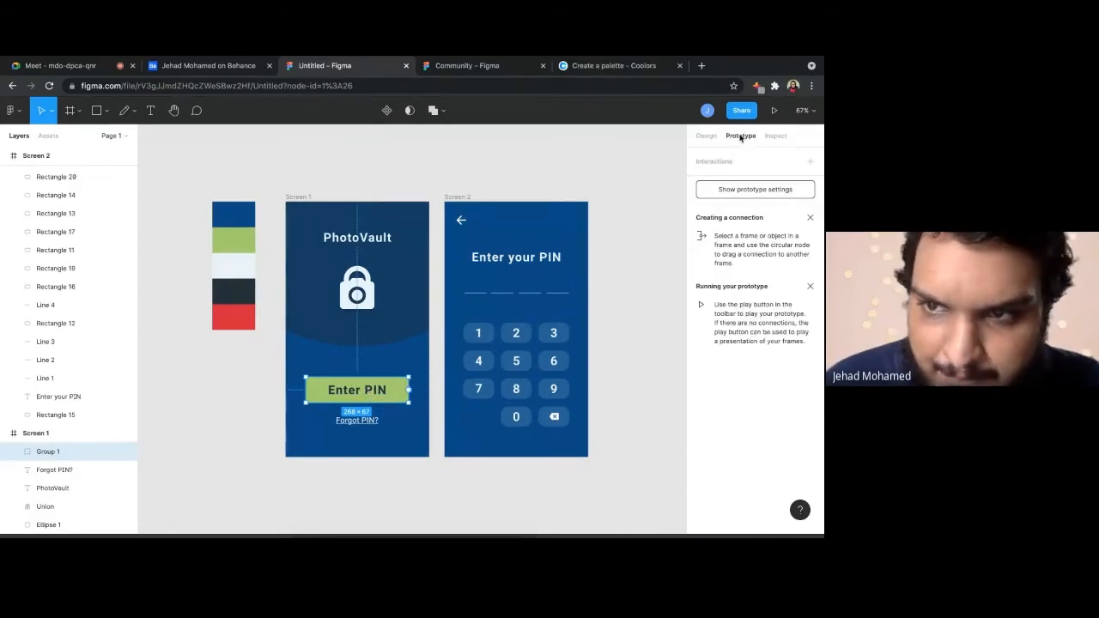
click(810, 161)
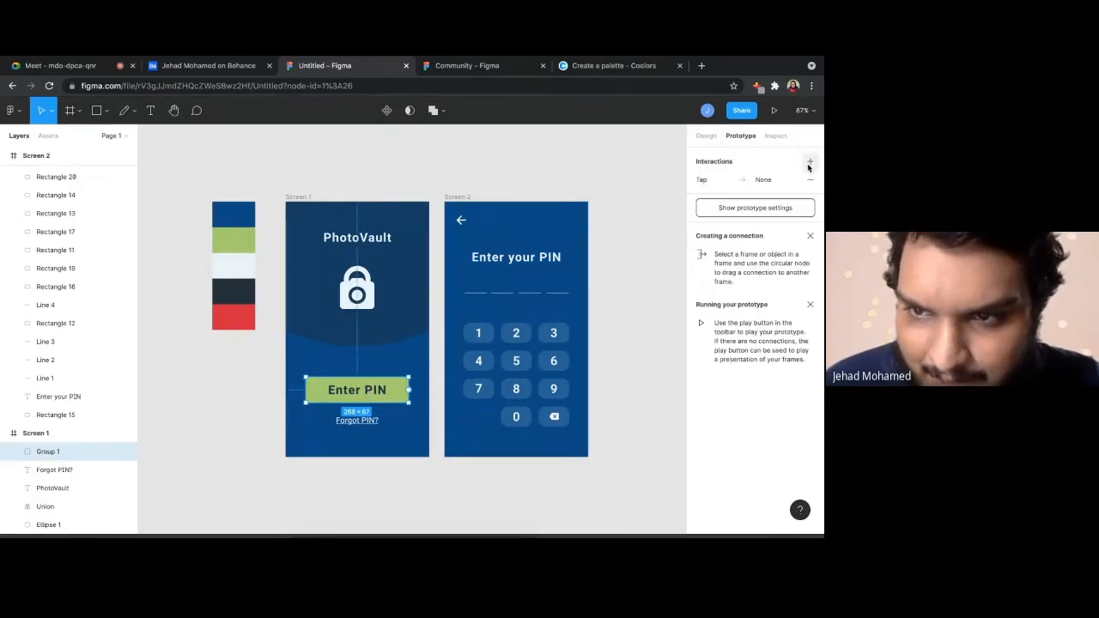
click(719, 181)
click(583, 226)
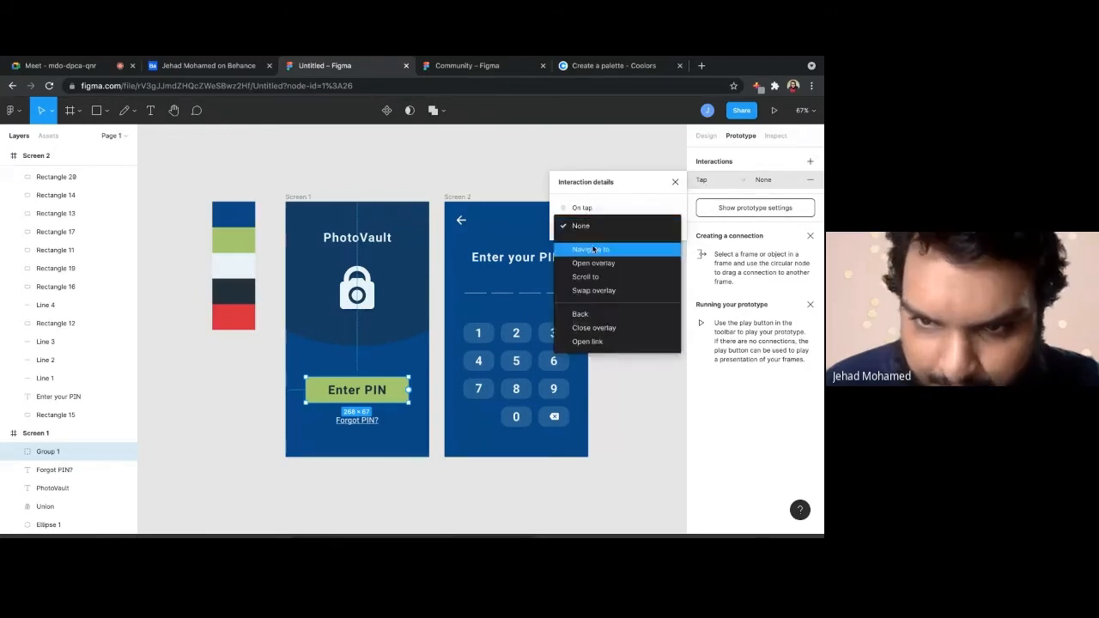
click(592, 248)
click(640, 226)
click(656, 229)
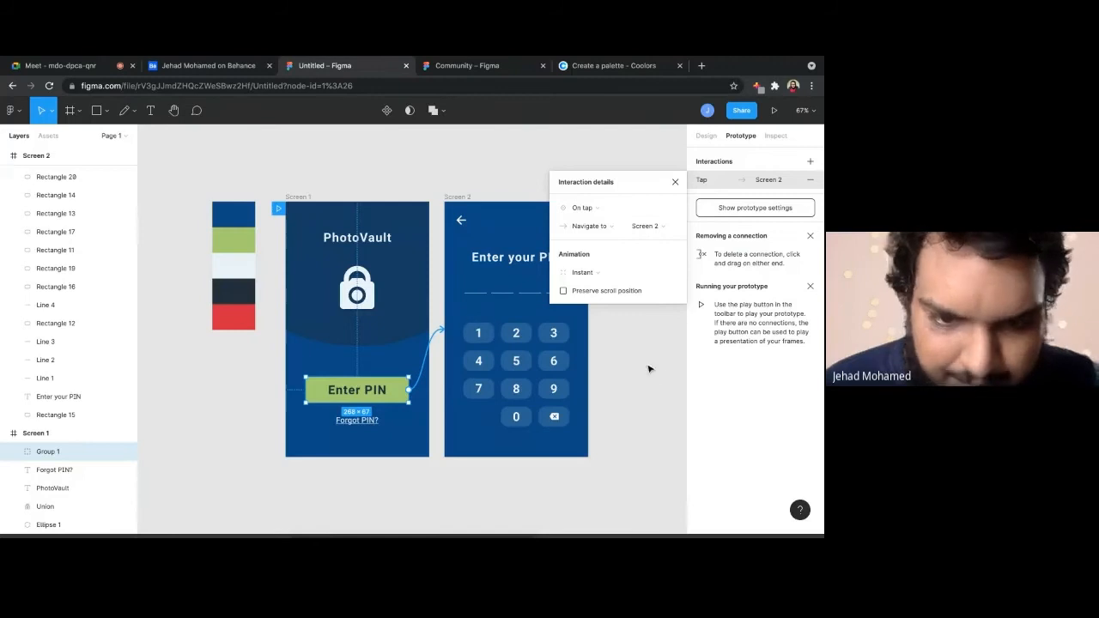
click(660, 375)
Add a prototype interaction to the back arrow on Screen 2 that navigates to Screen 1 on tap
click(461, 220)
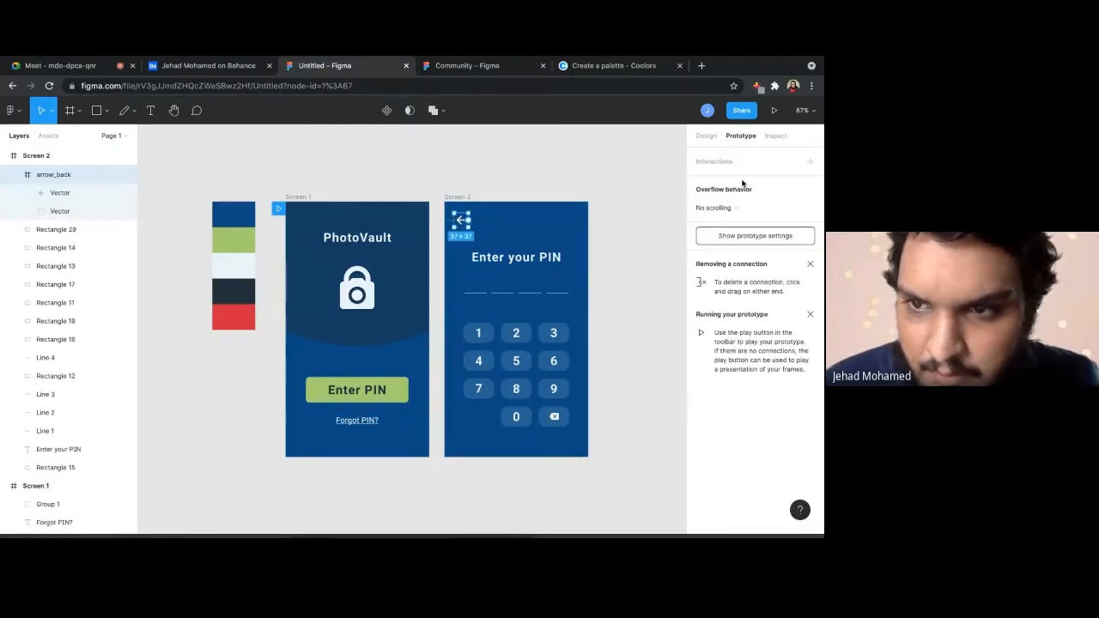
click(810, 161)
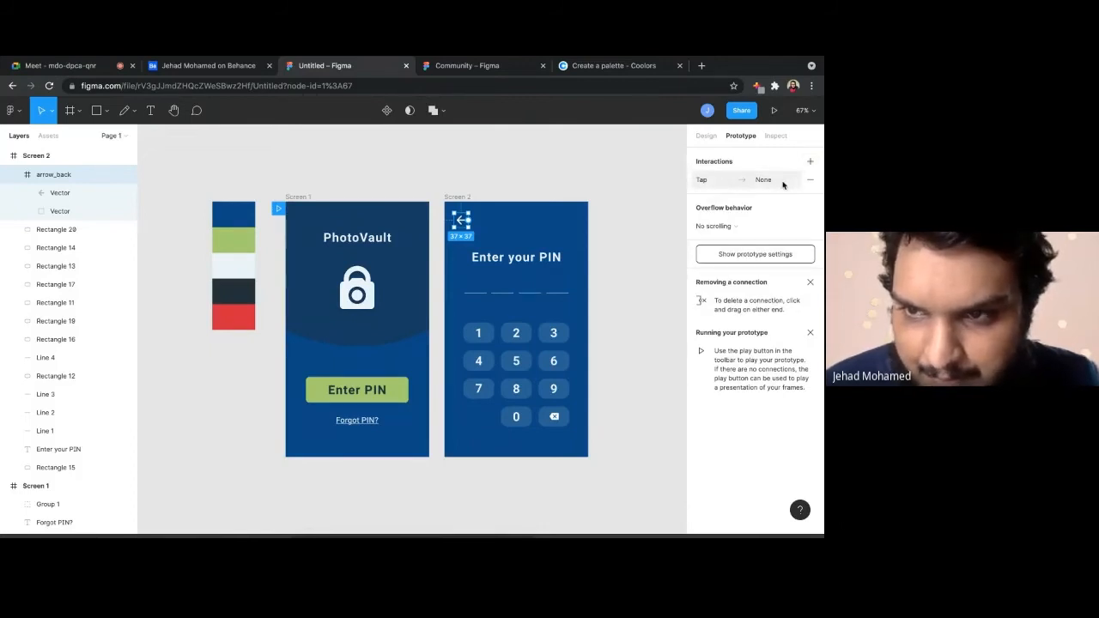
click(783, 182)
click(593, 225)
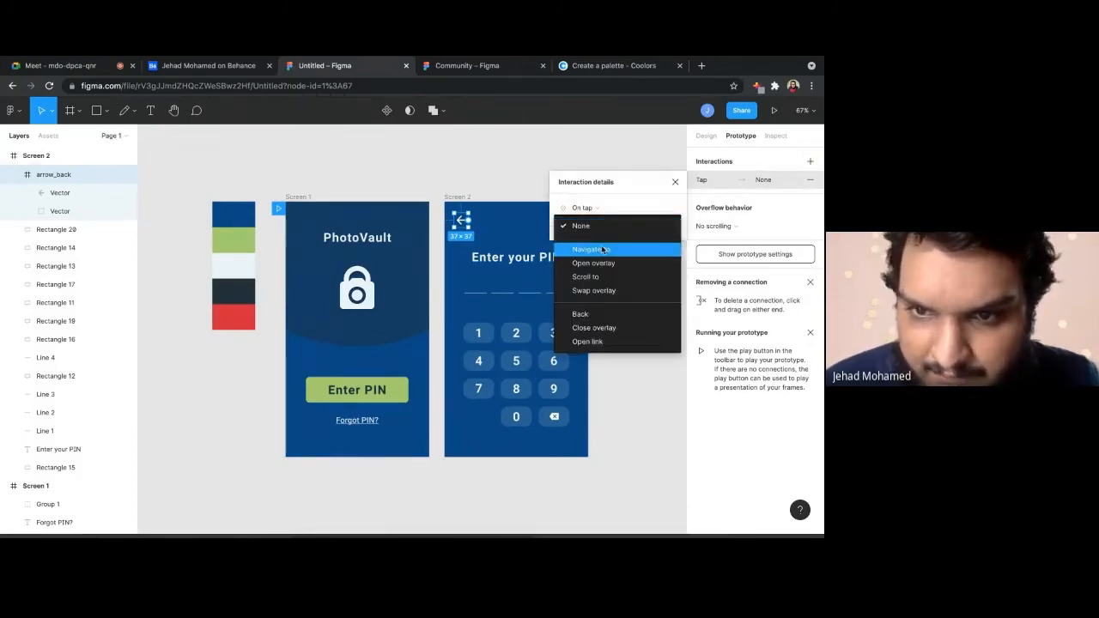
click(602, 249)
click(659, 226)
click(661, 228)
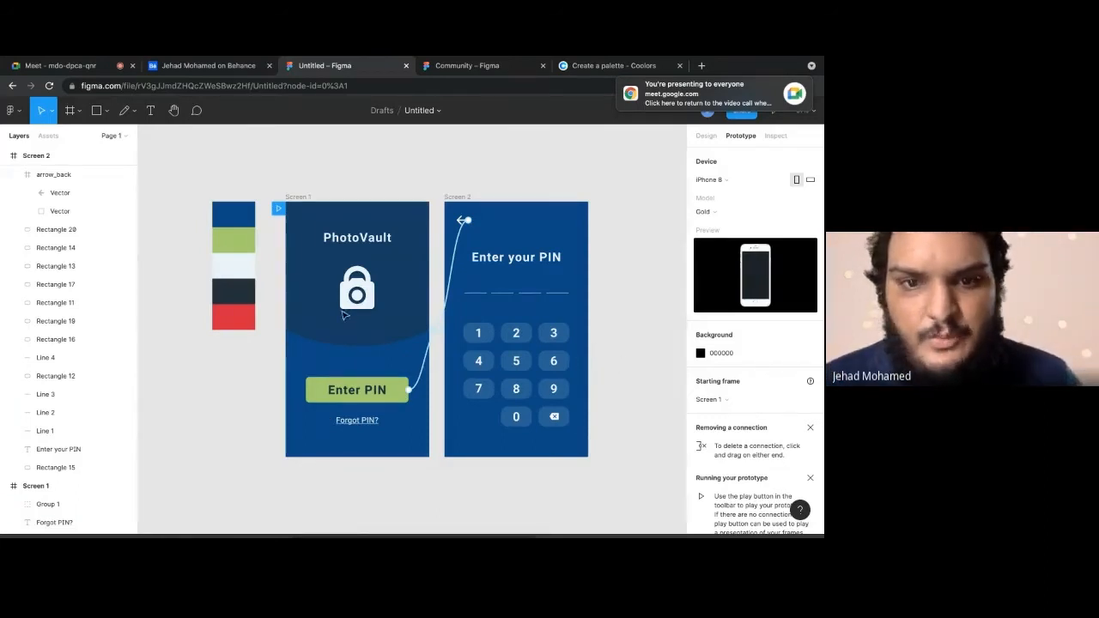
Duplicate the Screen 2 frame with its keypad to make a third screen beside it
click(357, 422)
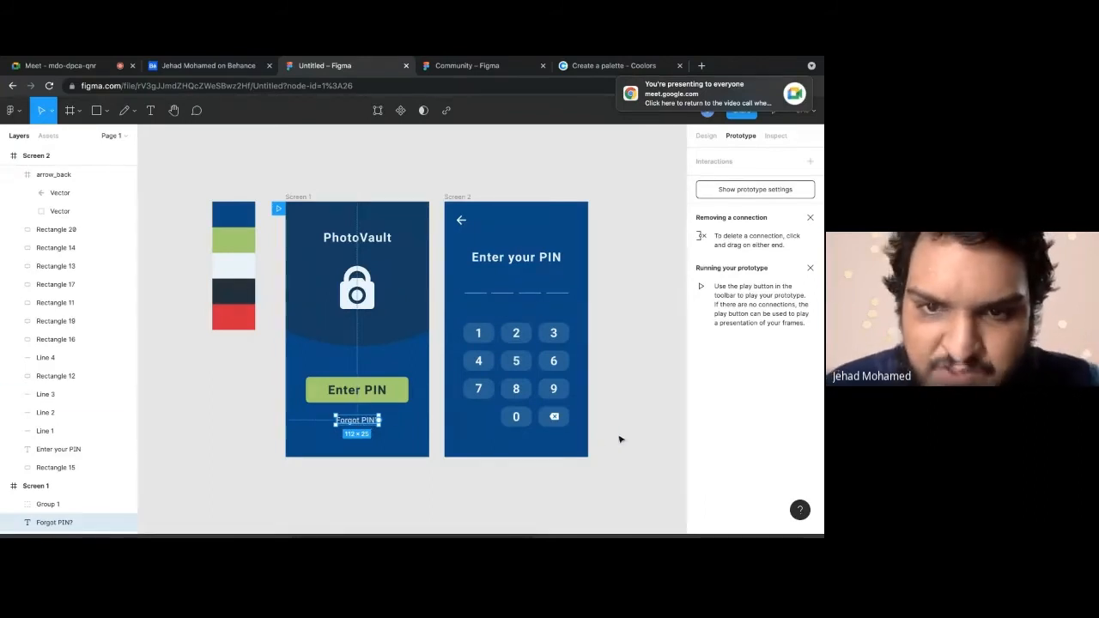
click(464, 197)
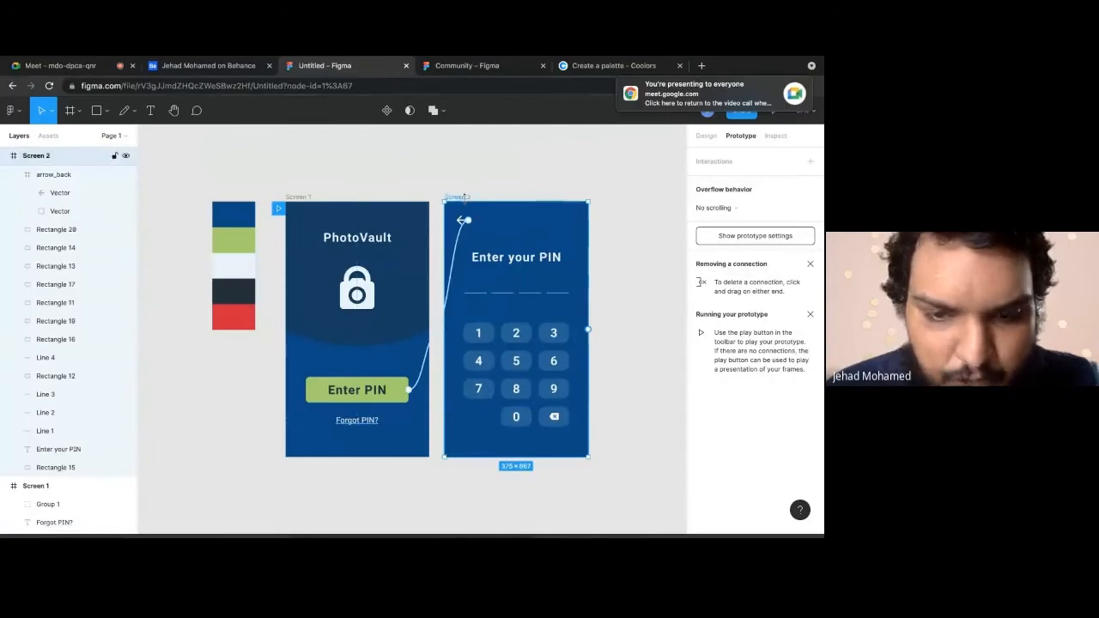
key(ctrl+d)
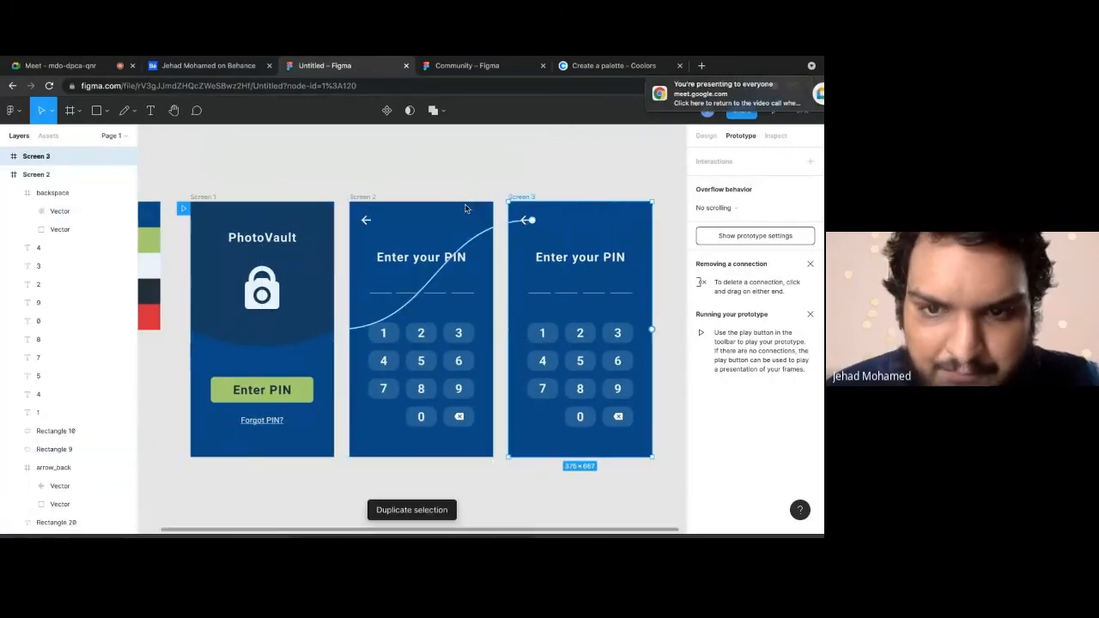
click(510, 180)
scroll(289, 205, right, 3)
scroll(289, 205, down, 1)
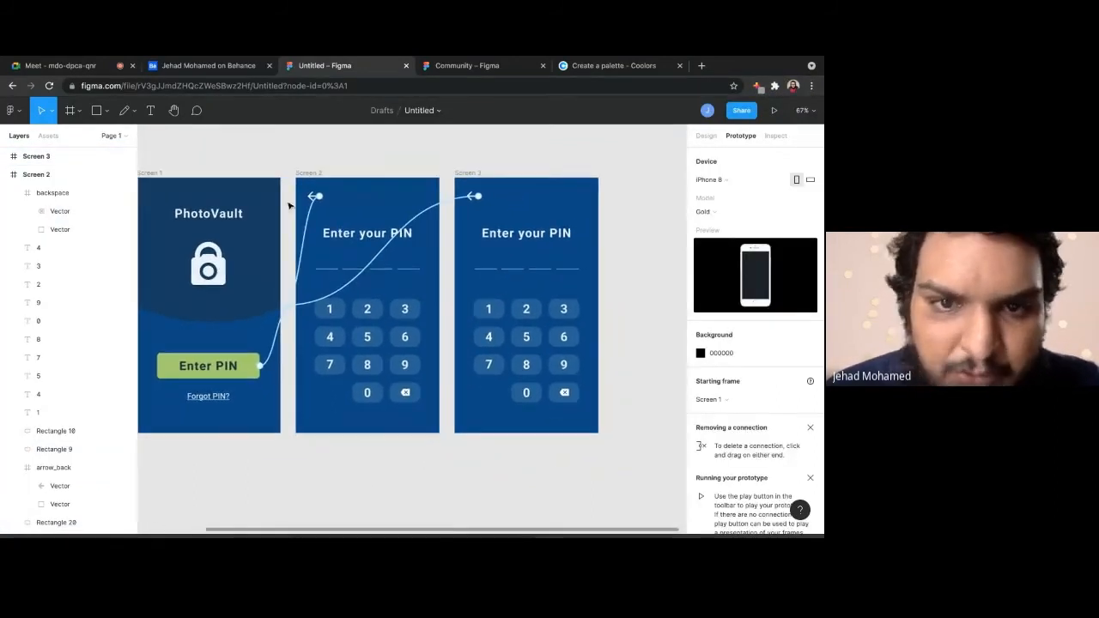
Compare the prototype connections of the back arrows on Screen 2 and Screen 3
click(332, 175)
click(486, 172)
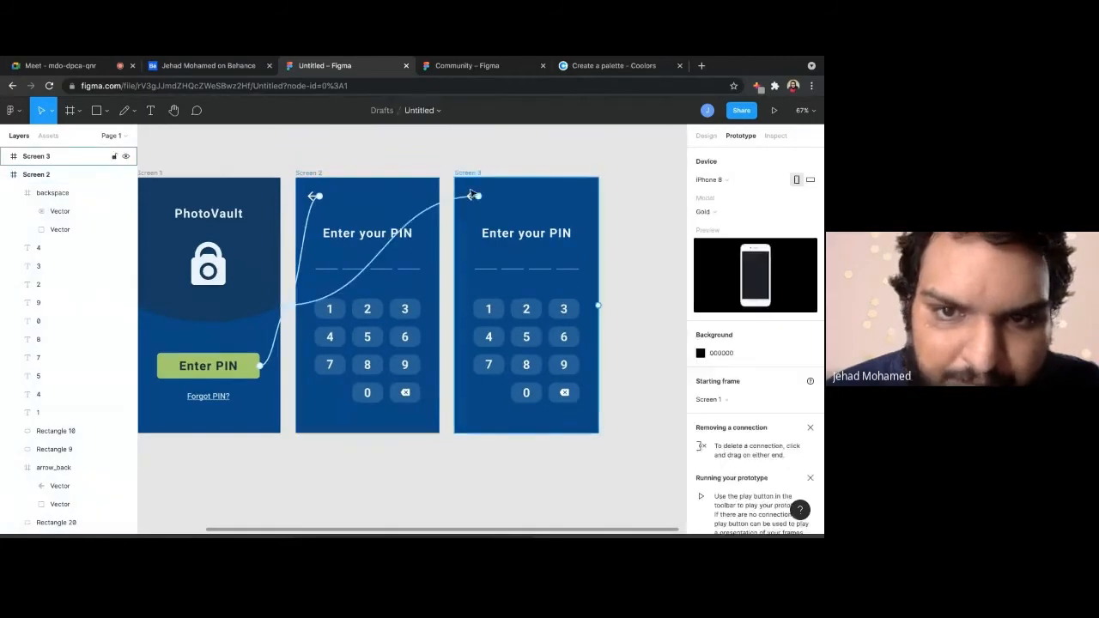
click(470, 194)
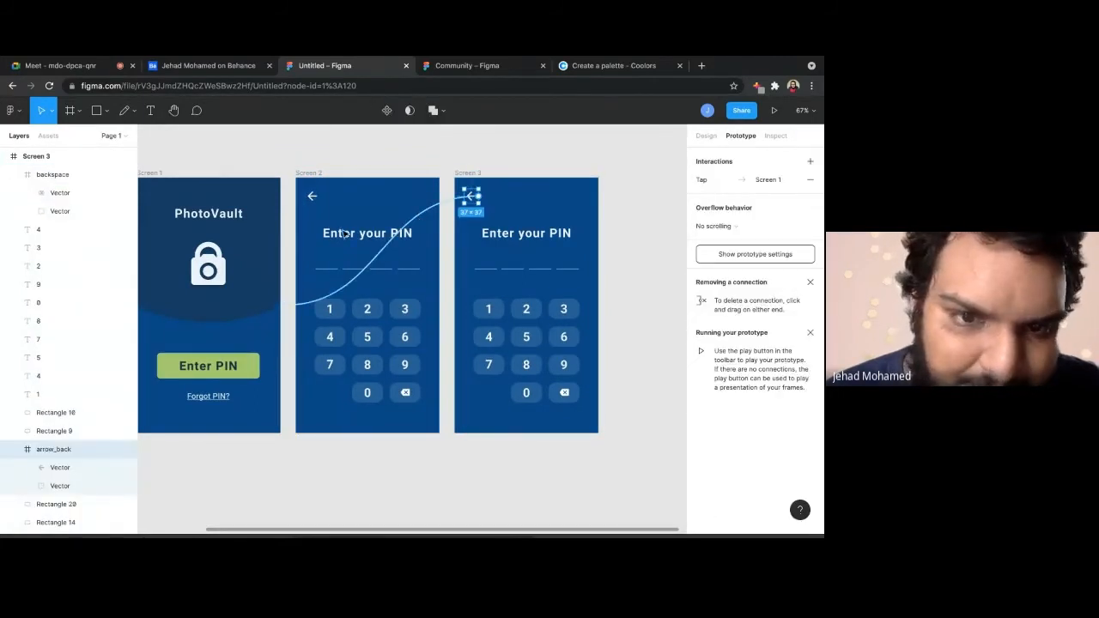
click(313, 196)
click(469, 197)
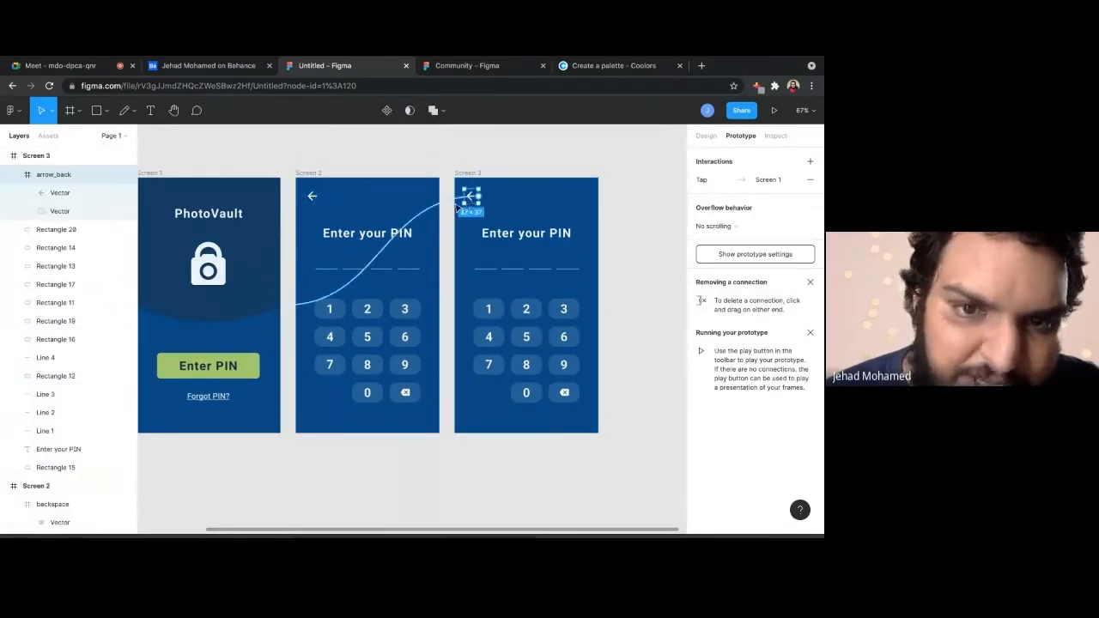
click(662, 319)
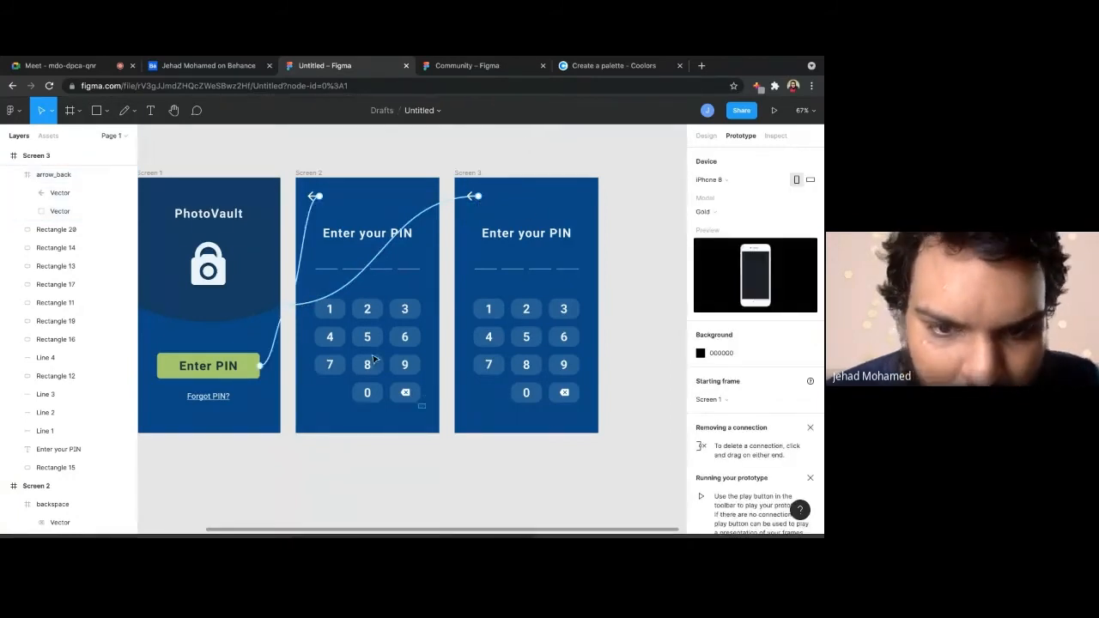
drag(424, 405, 328, 306)
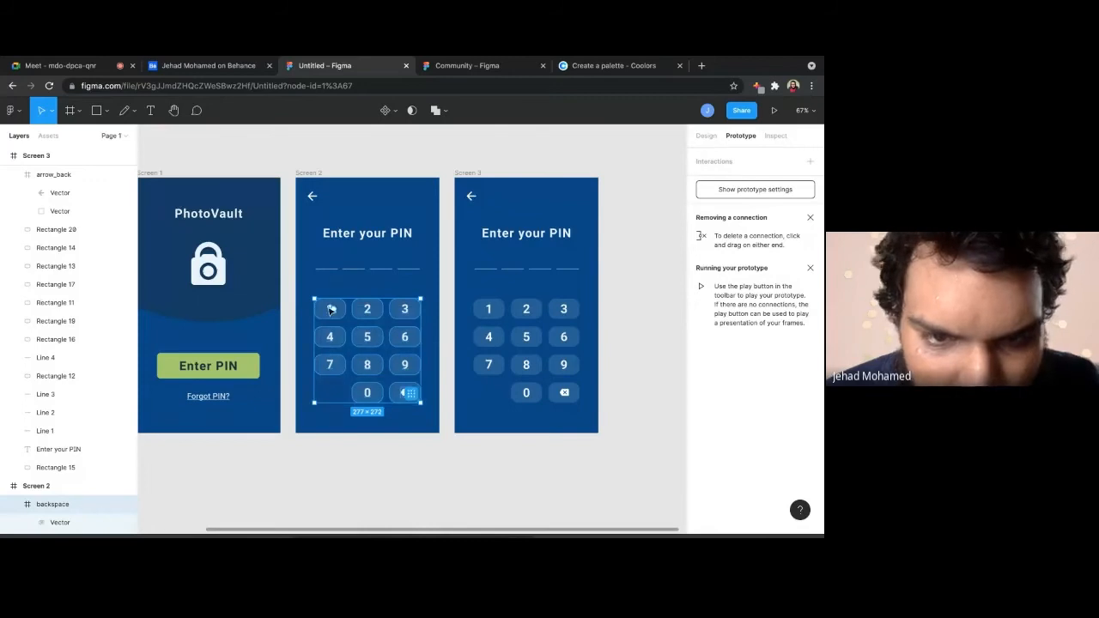
click(435, 321)
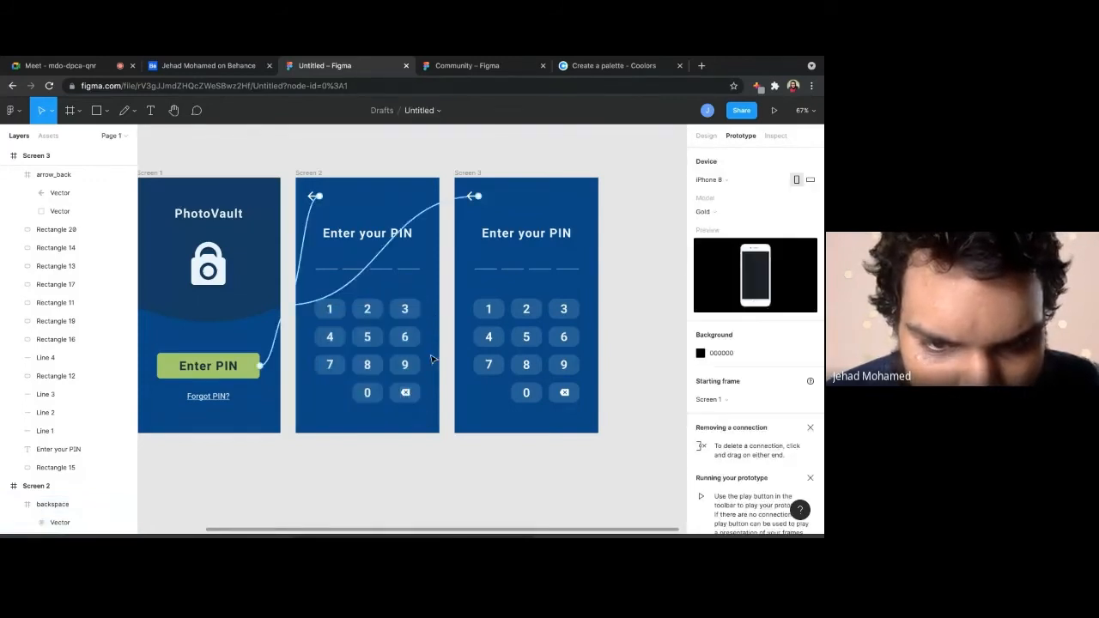
drag(429, 373, 326, 315)
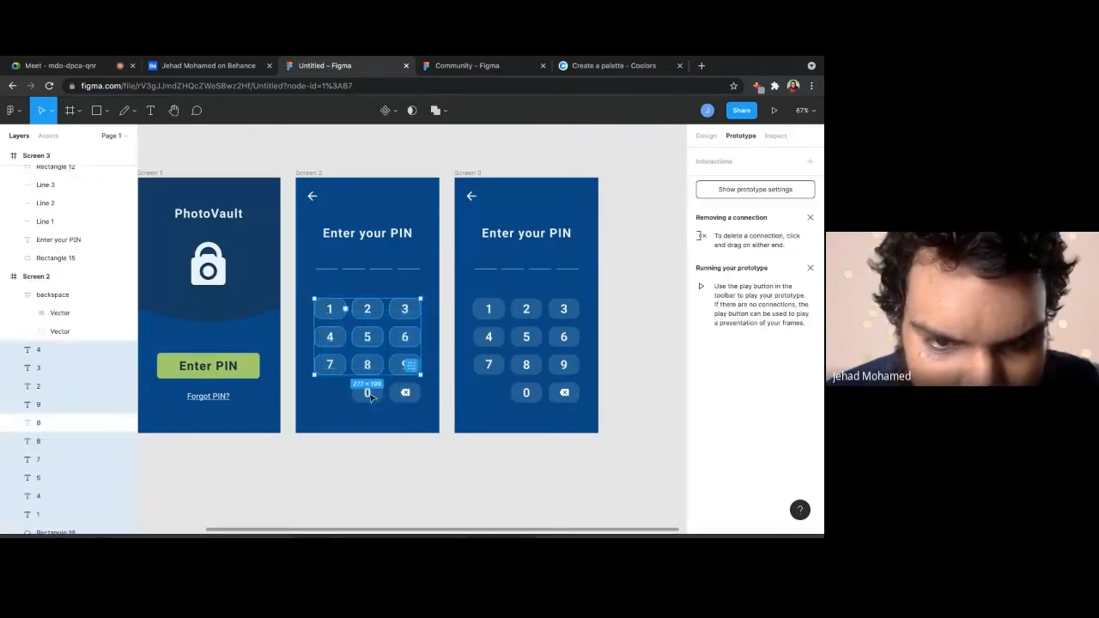
click(383, 414)
drag(383, 415, 324, 303)
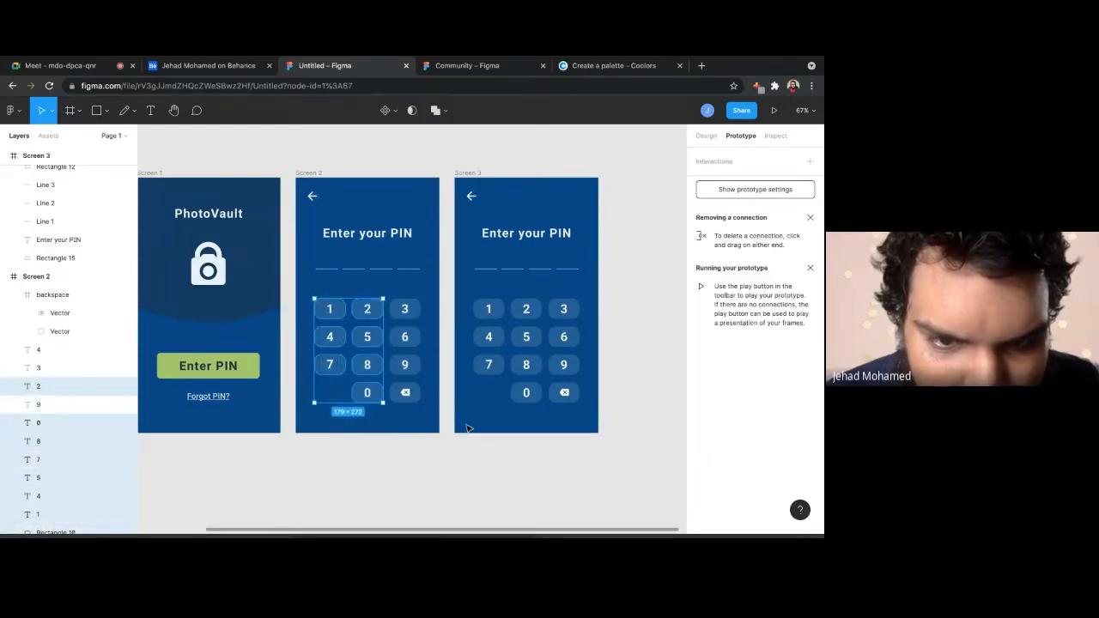
click(436, 427)
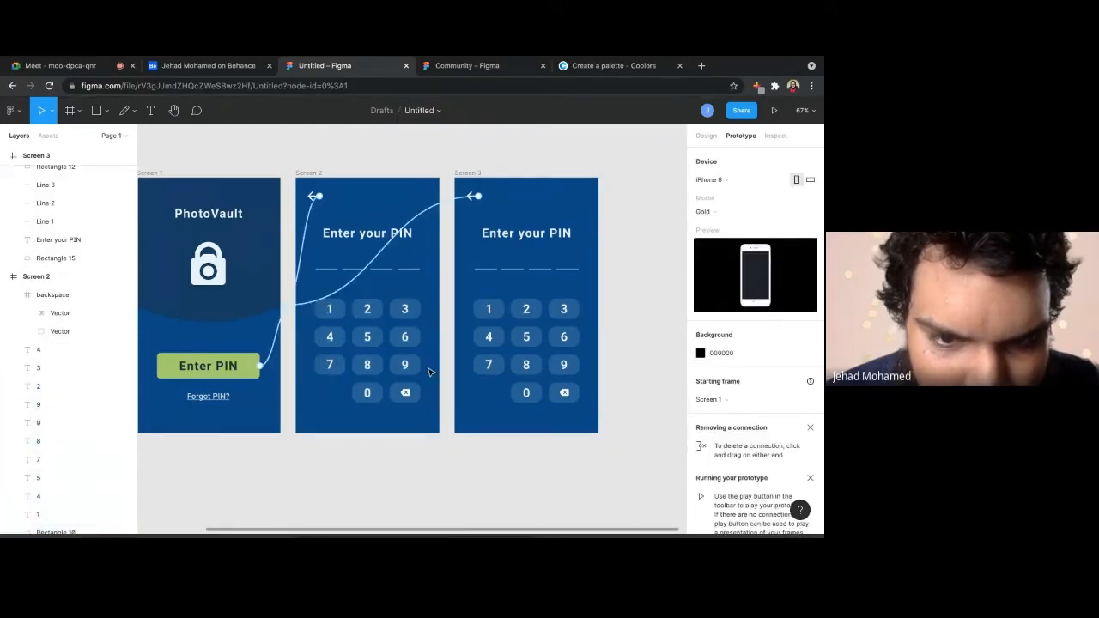
Group the keypad keys 1 to 9 with their rectangles on Screen 2
drag(430, 374, 316, 304)
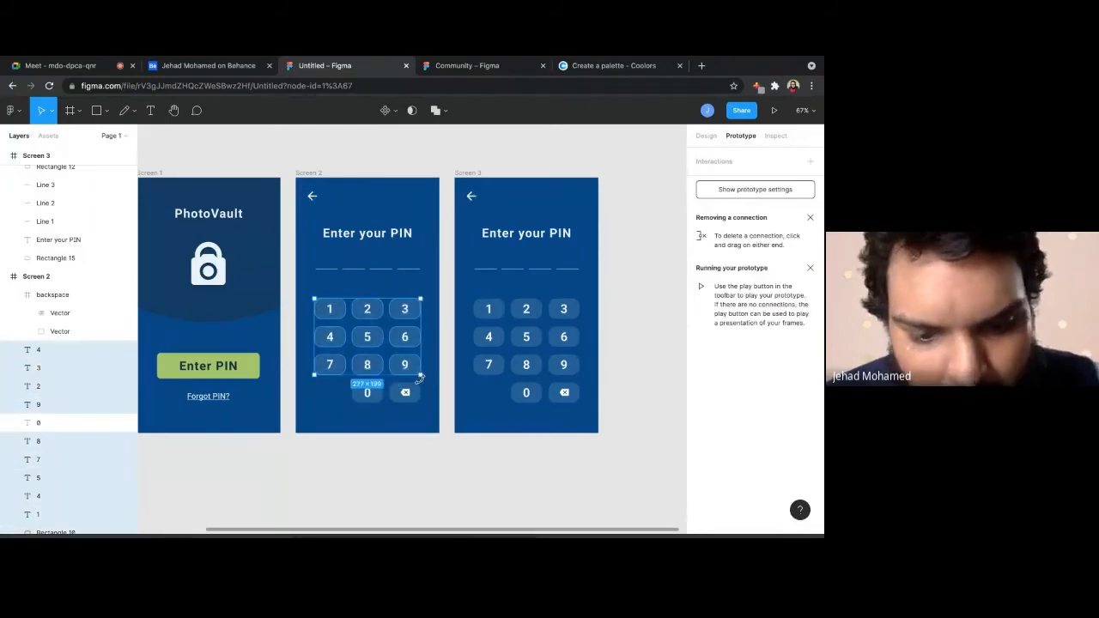
key(ctrl+g)
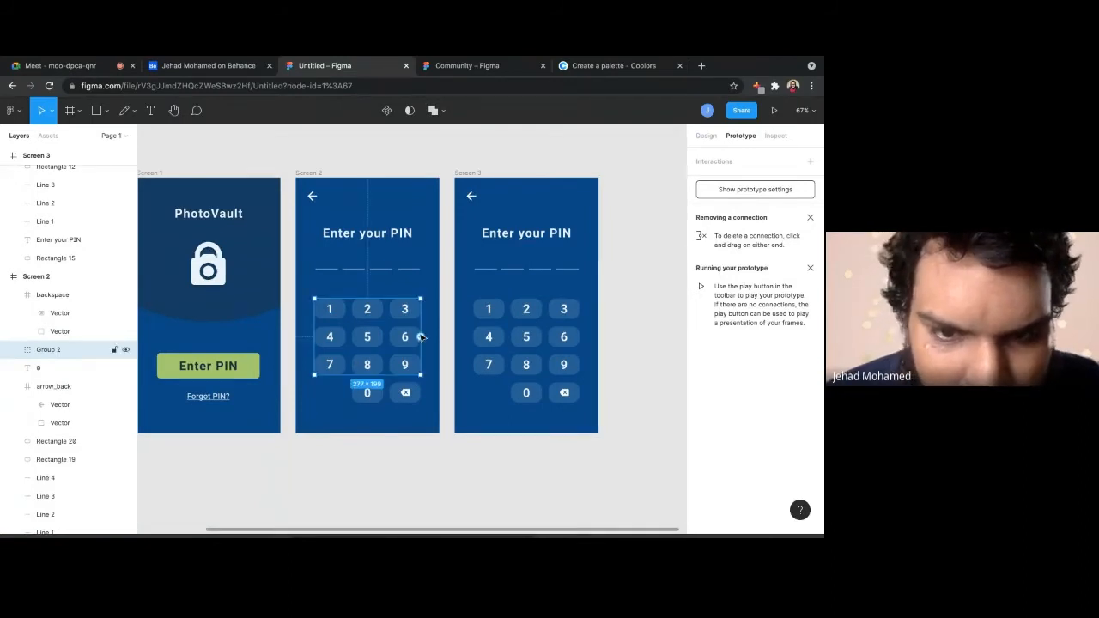
mouse_move(421, 337)
mouse_down()
mouse_move(462, 332)
mouse_move(421, 340)
mouse_up()
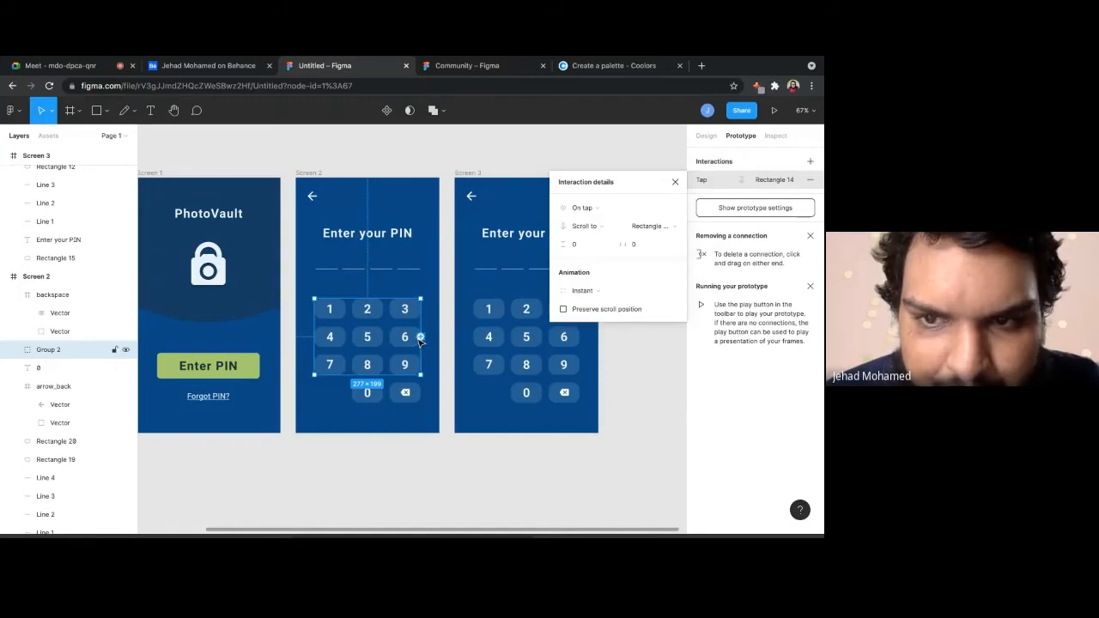
key(super+z)
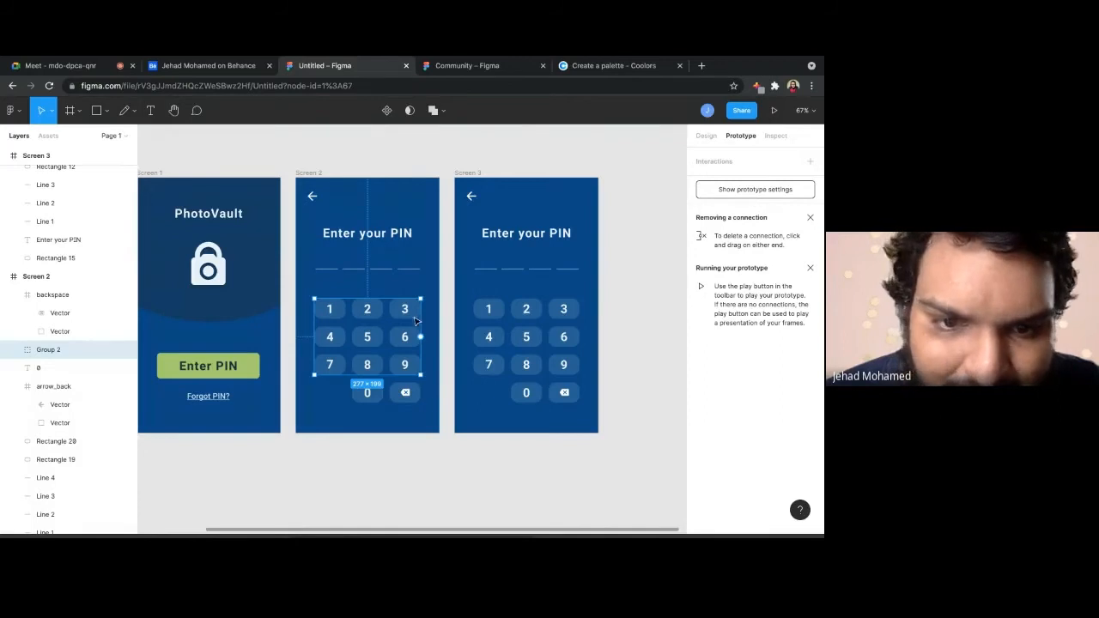
Add a prototype interaction to the grouped number keys that navigates to Screen 3 on tap
click(810, 161)
click(730, 184)
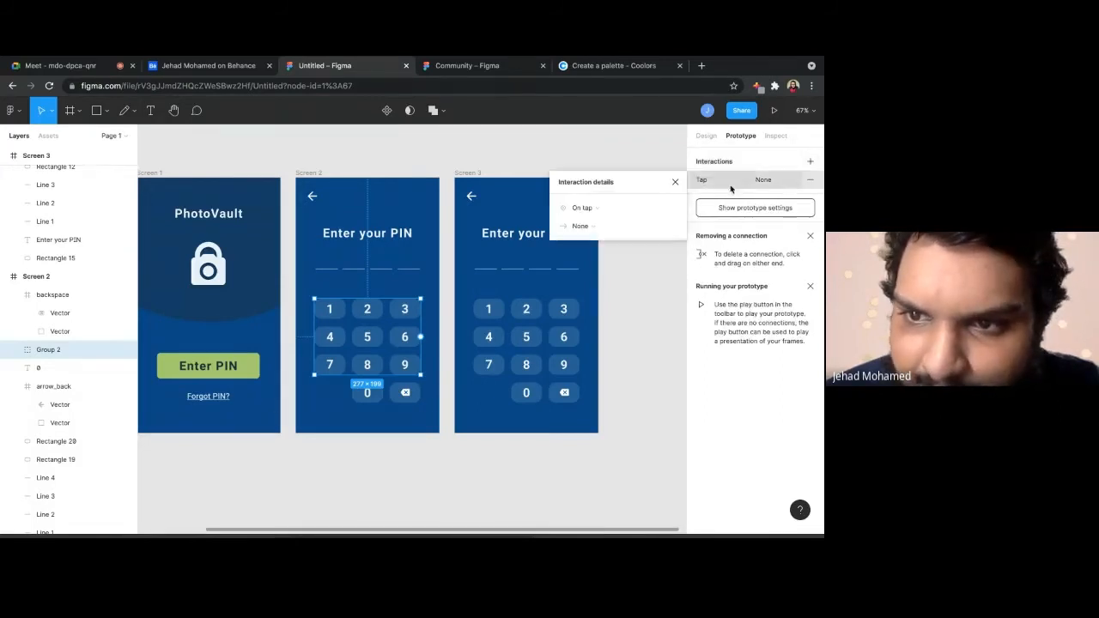
click(581, 226)
click(607, 250)
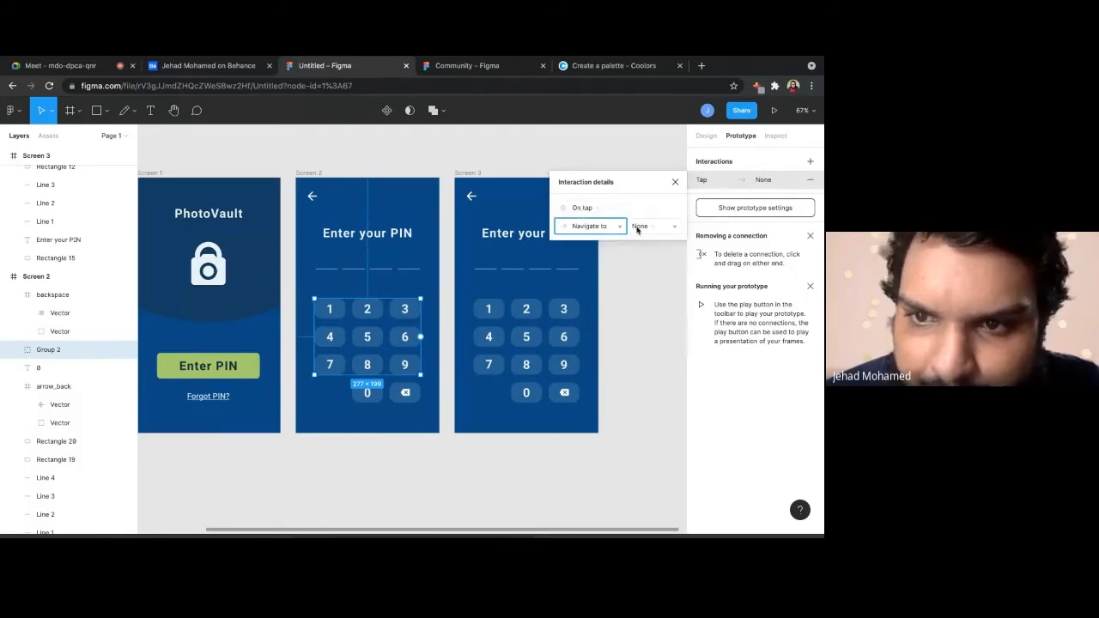
click(640, 227)
click(655, 244)
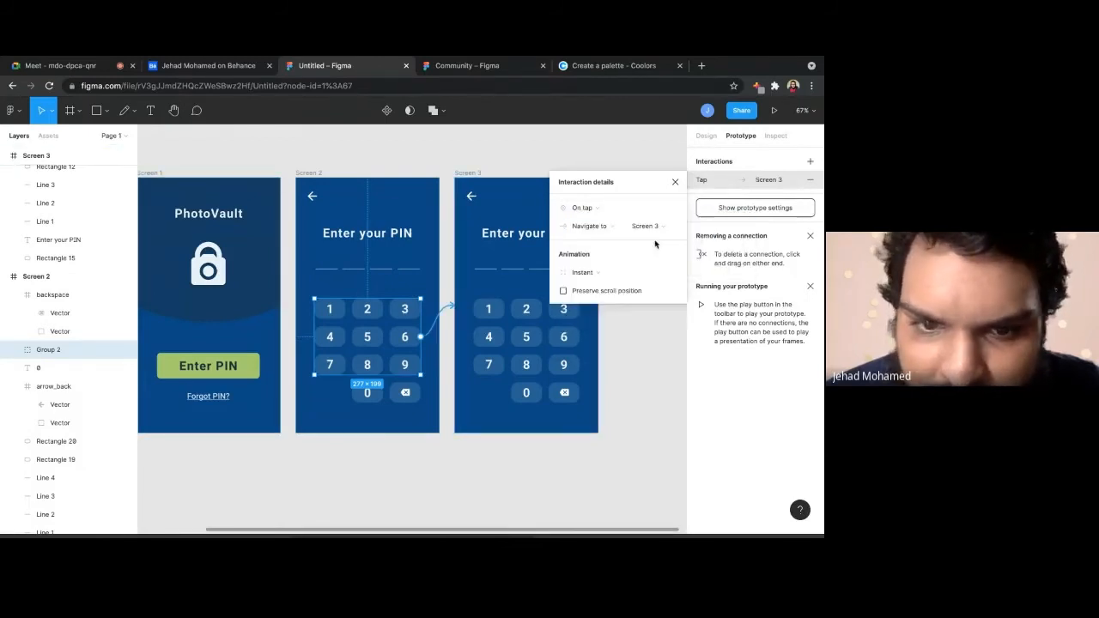
click(544, 477)
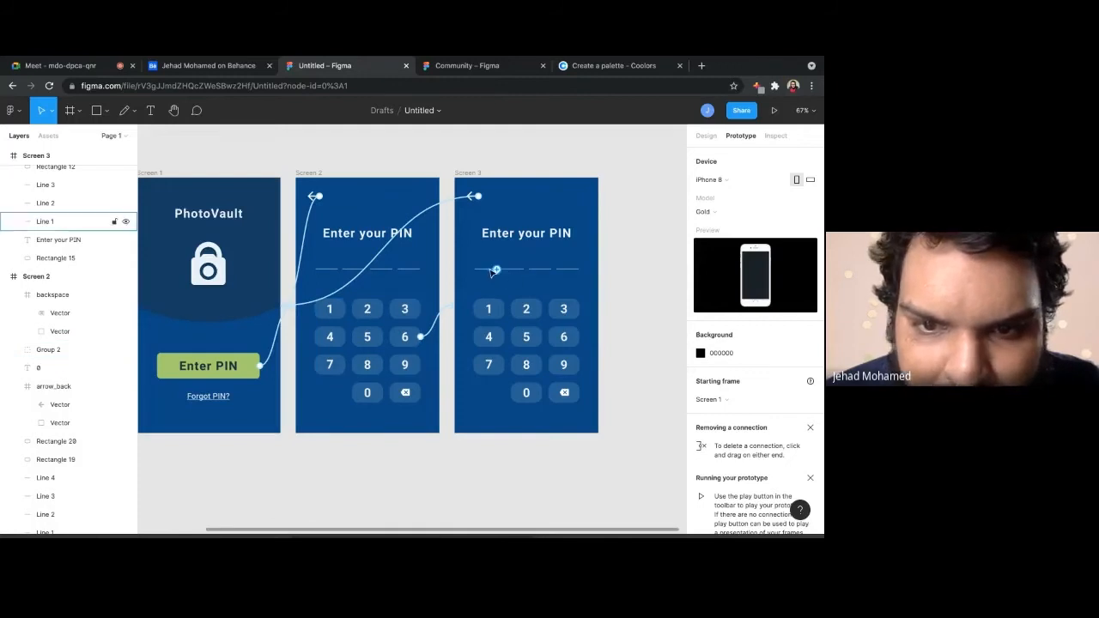
Duplicate a keypad digit on Screen 3 and place copies above the first and second PIN lines
click(491, 309)
key(ctrl+d)
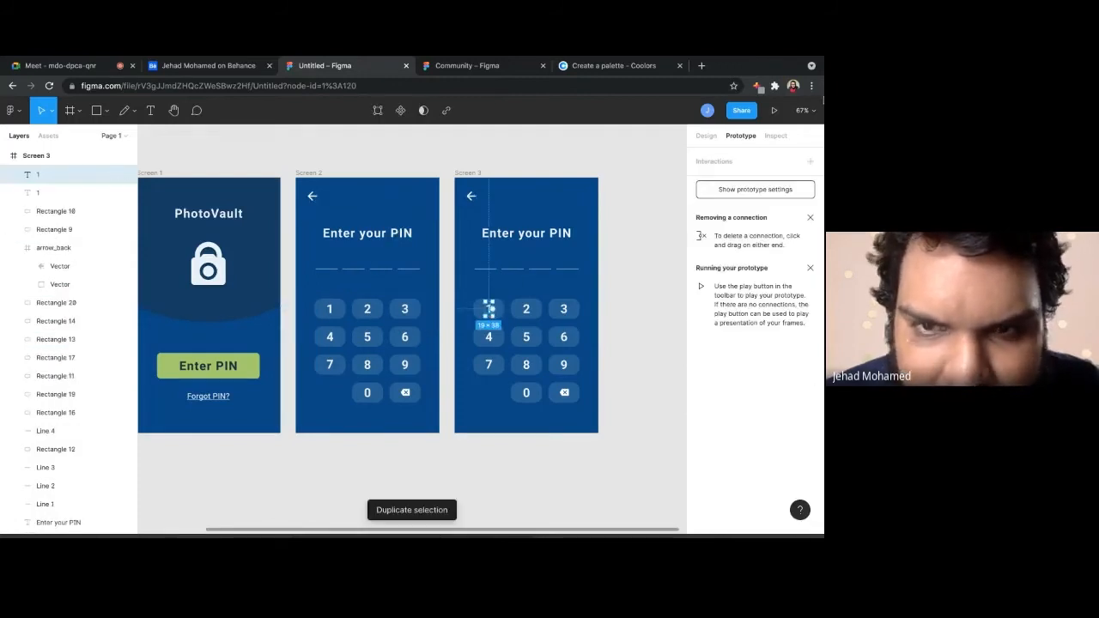
click(706, 135)
click(650, 283)
click(487, 312)
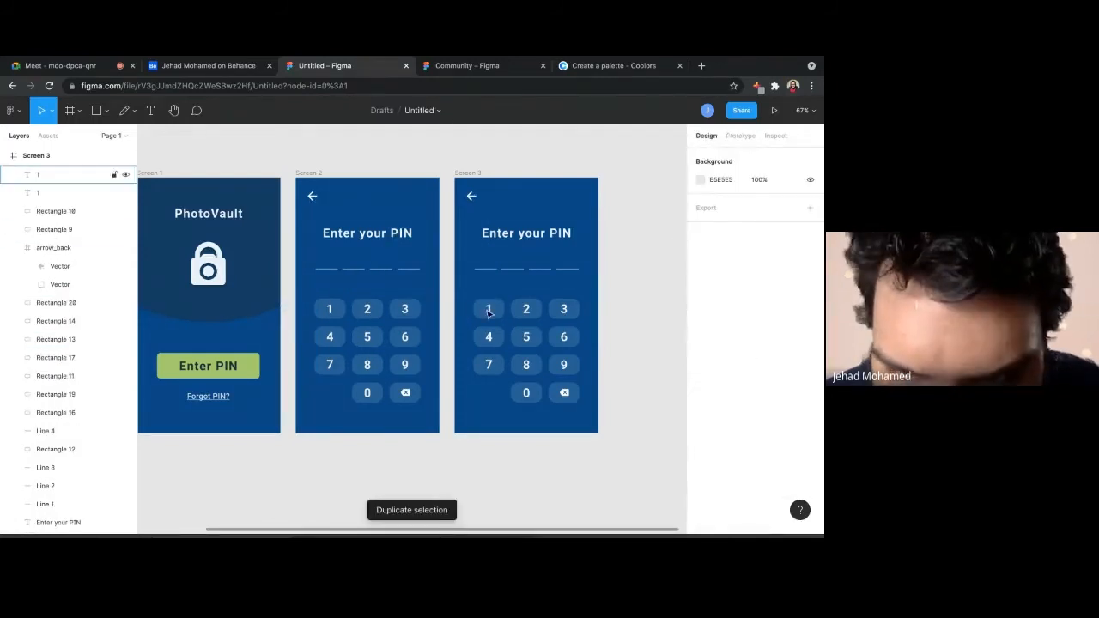
drag(488, 313, 513, 261)
key(ctrl+d)
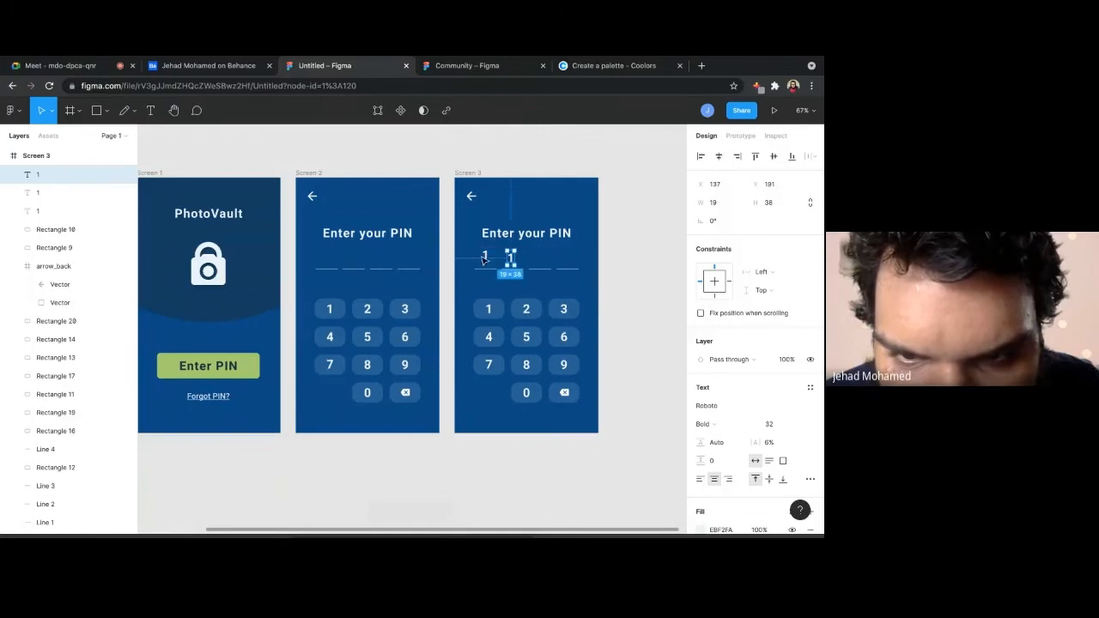
Place another digit copy above the third PIN line on Screen 3 and enter the third PIN digit
click(485, 258)
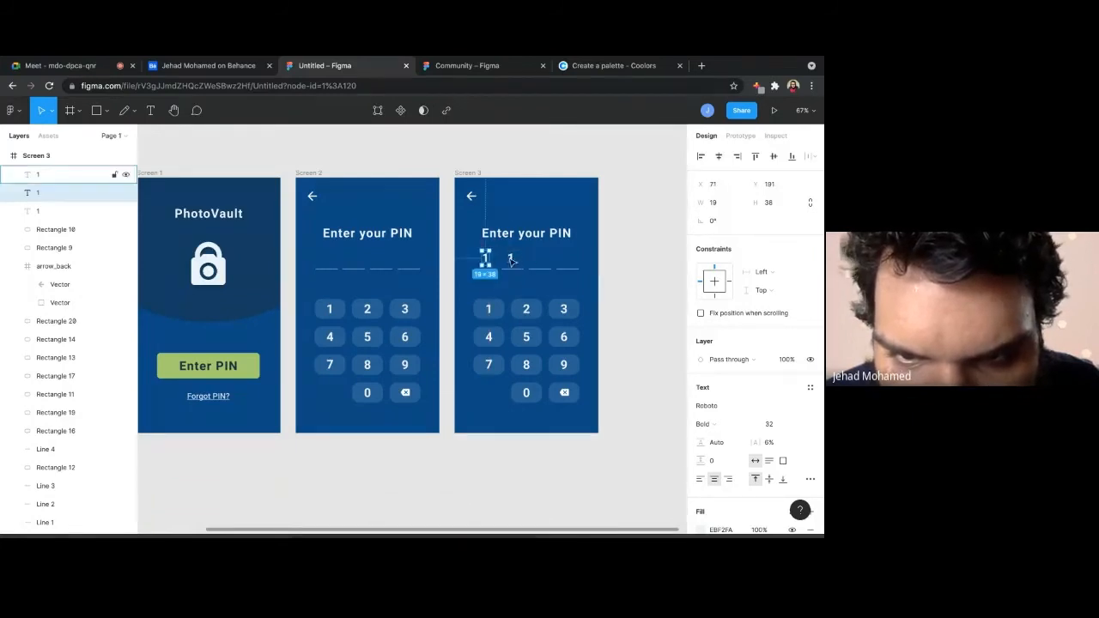
key(ctrl+d)
drag(485, 258, 540, 261)
double_click(540, 261)
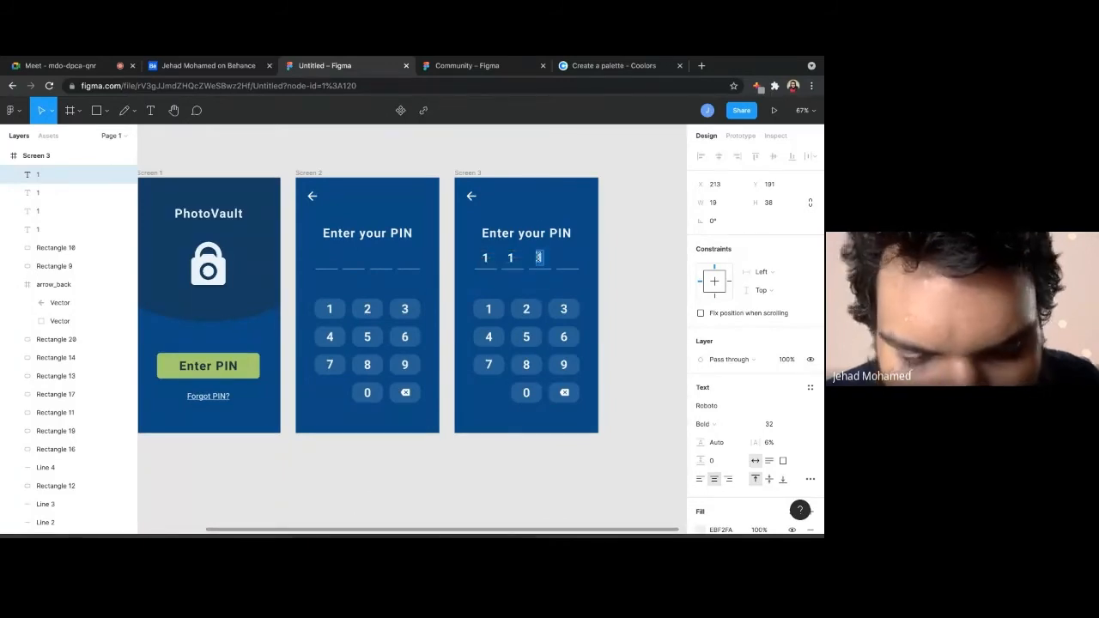
text(4)
key(Escape)
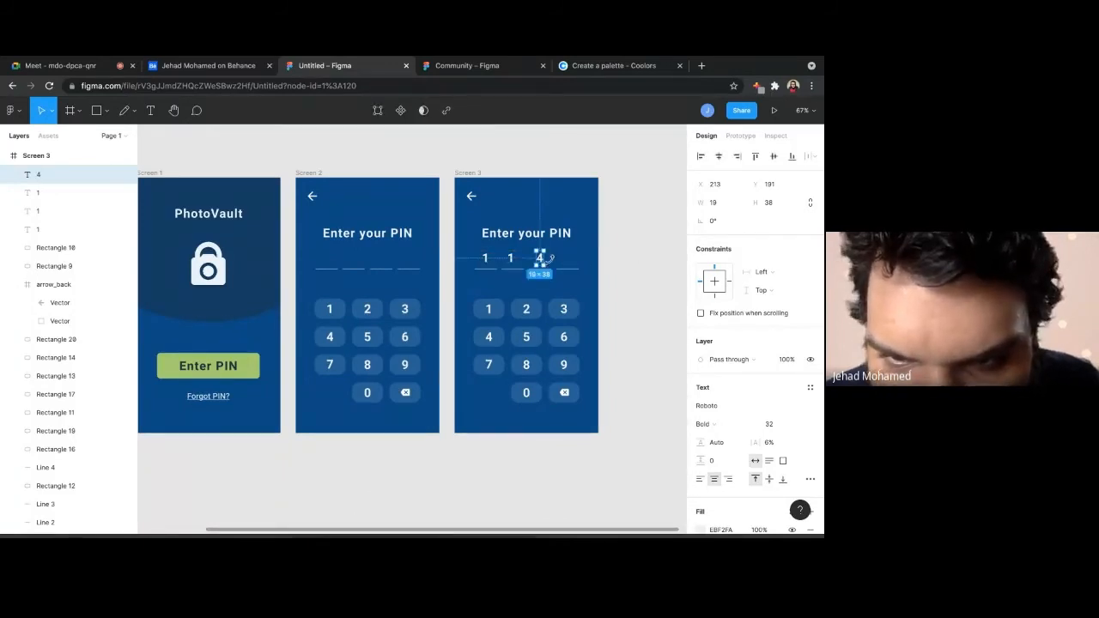
Place a digit copy above the last PIN line, enter the fourth PIN digit, and centre the second digit over its line
key(ctrl+d)
drag(543, 260, 569, 261)
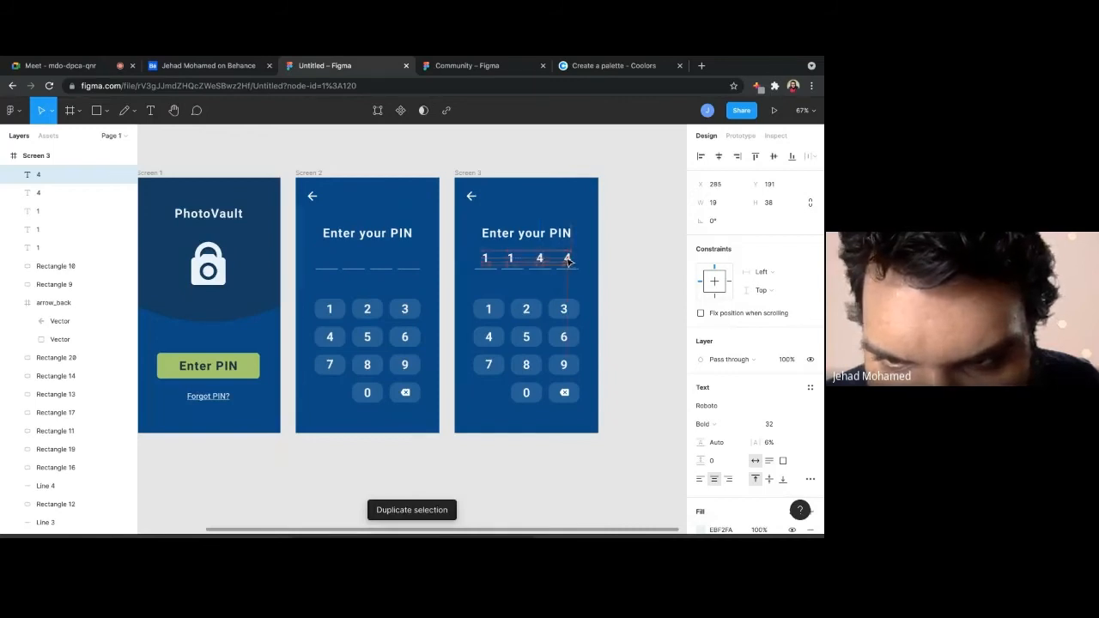
double_click(569, 261)
text(5)
key(Escape)
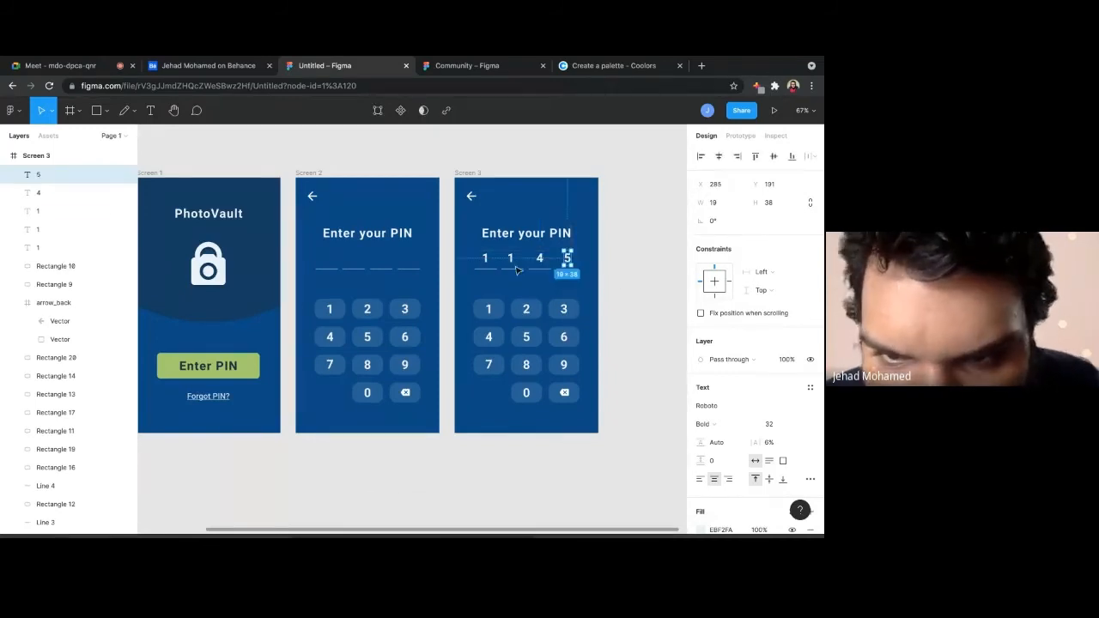
click(603, 265)
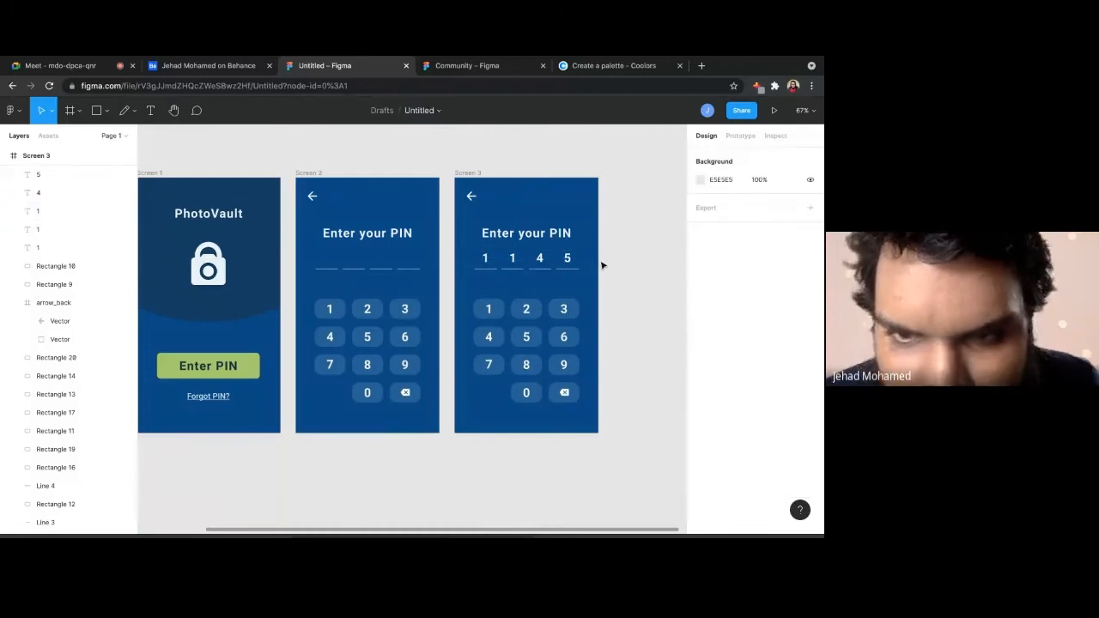
Set the layer opacity of the four PIN lines on Screen 3 to 100%
drag(599, 277, 549, 272)
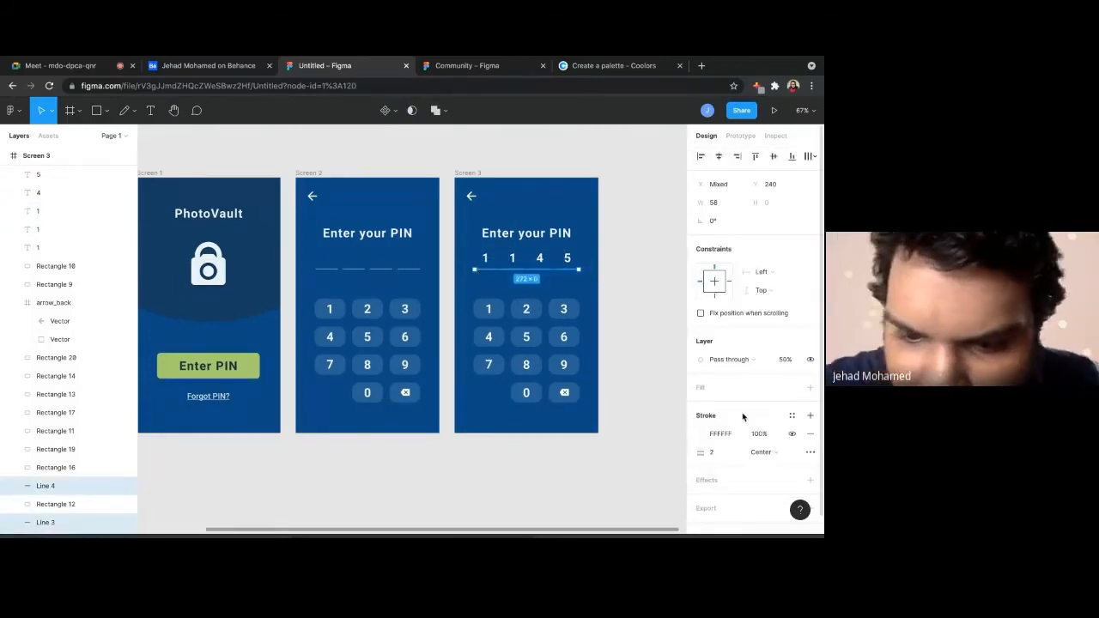
key(0)
click(651, 339)
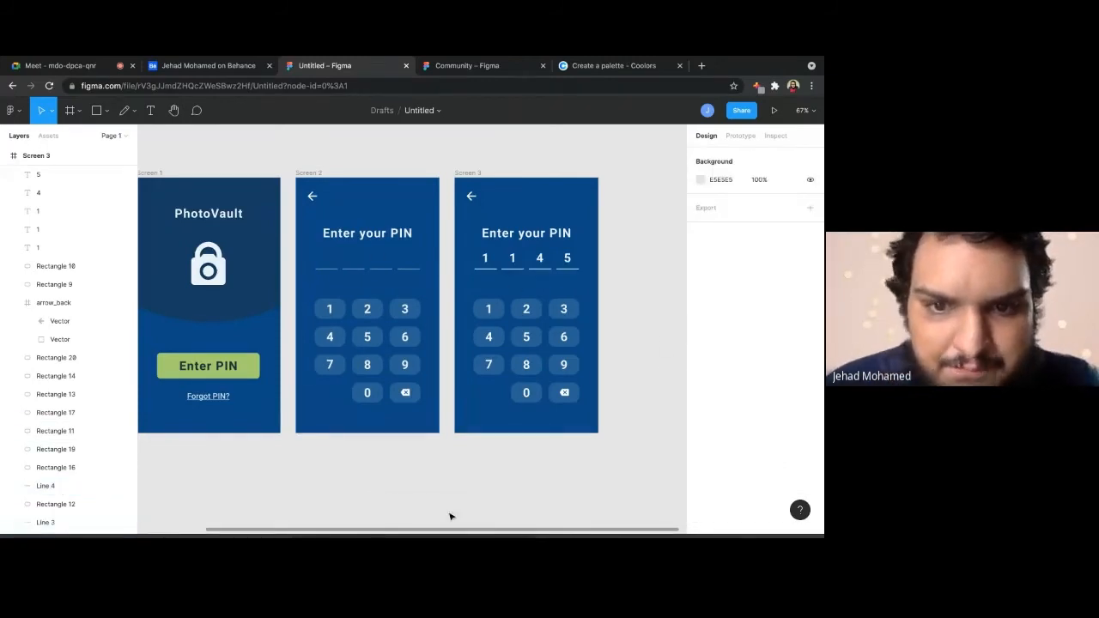
Add a prototype interaction to the backspace key on Screen 3 that navigates to Screen 2 on tap
click(564, 396)
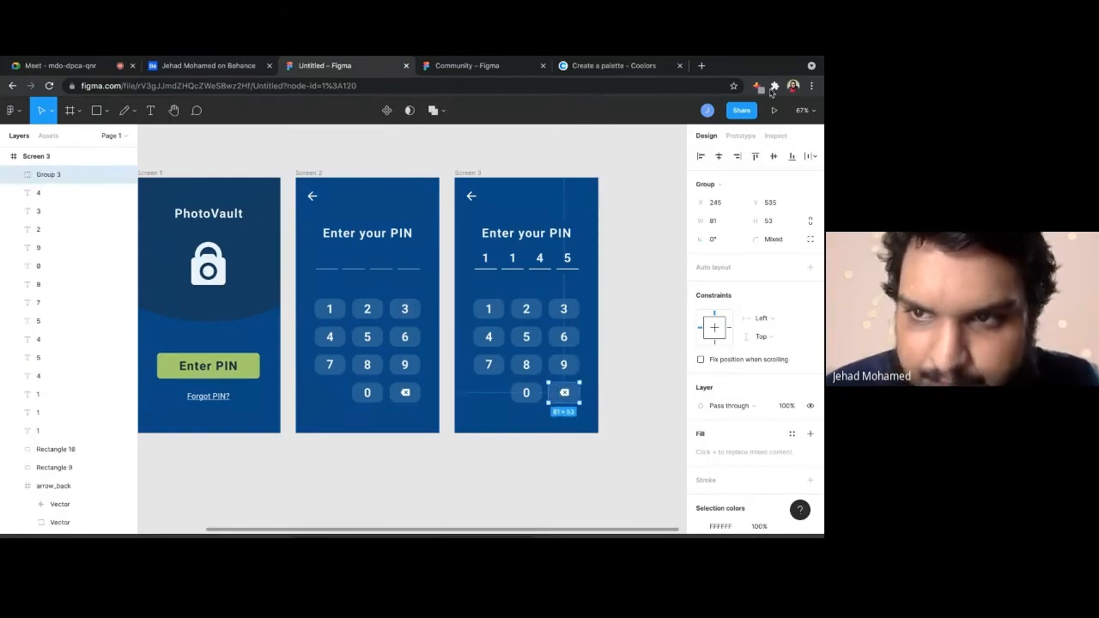
click(740, 135)
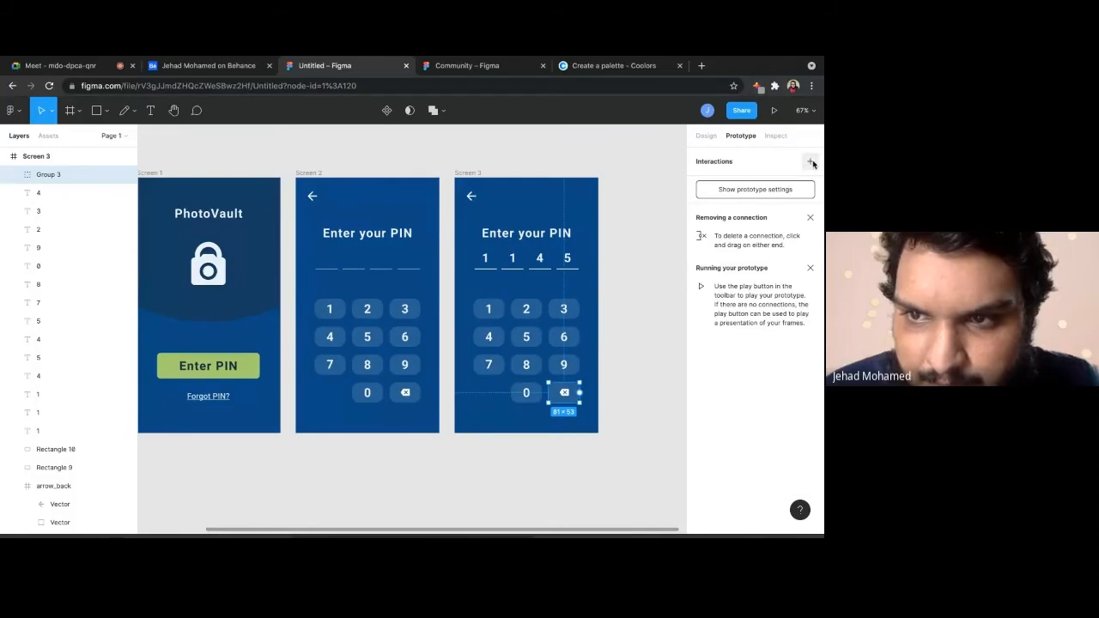
click(810, 161)
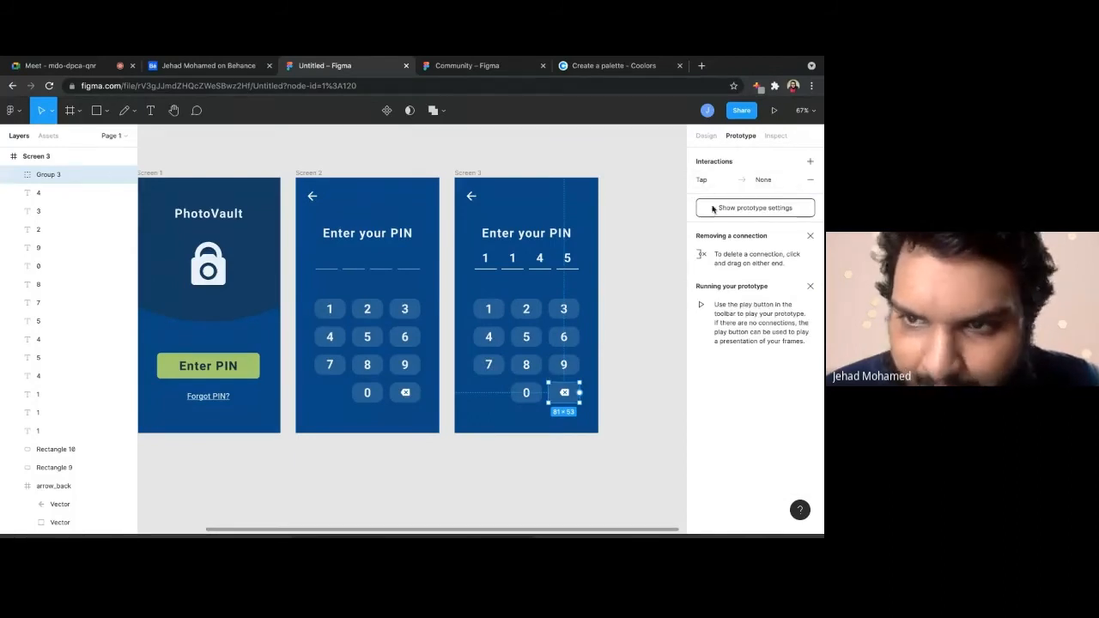
click(704, 179)
click(589, 229)
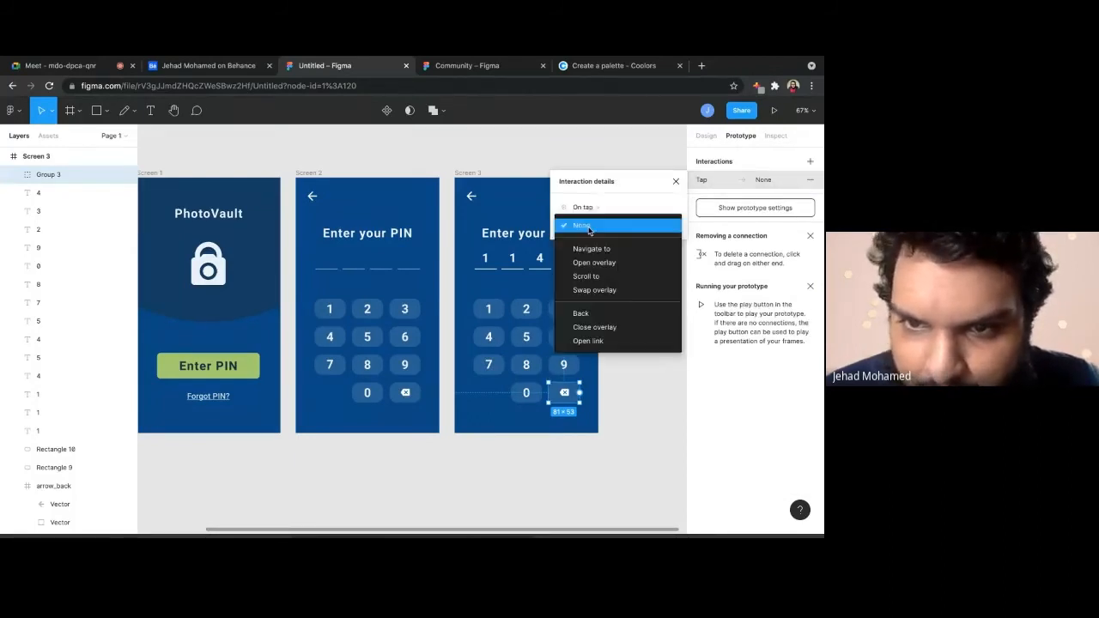
click(591, 248)
click(635, 225)
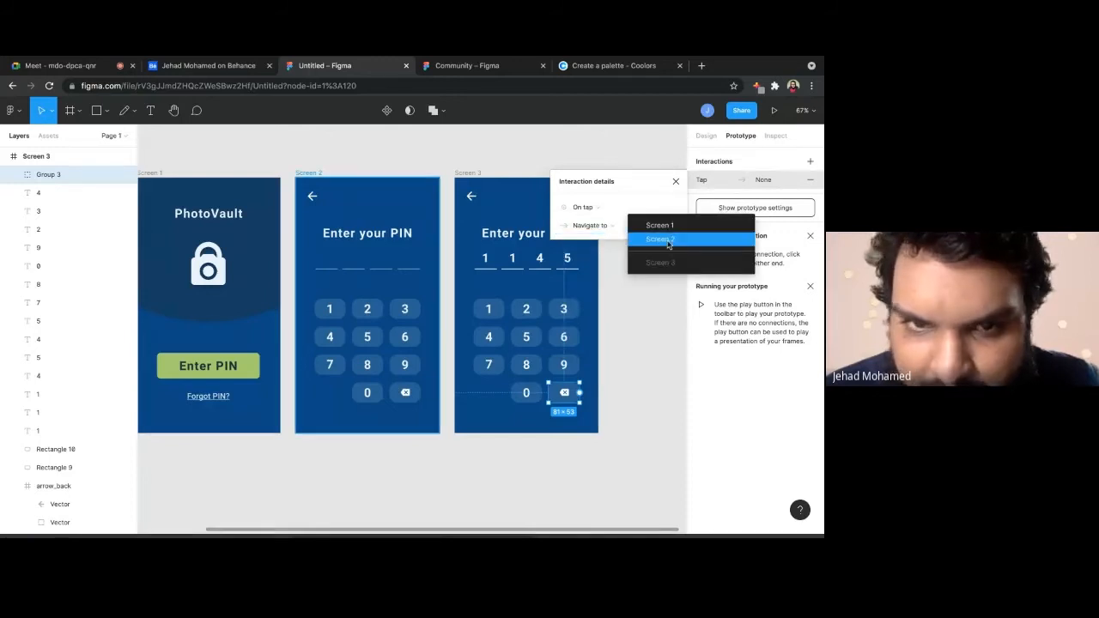
click(668, 240)
click(616, 433)
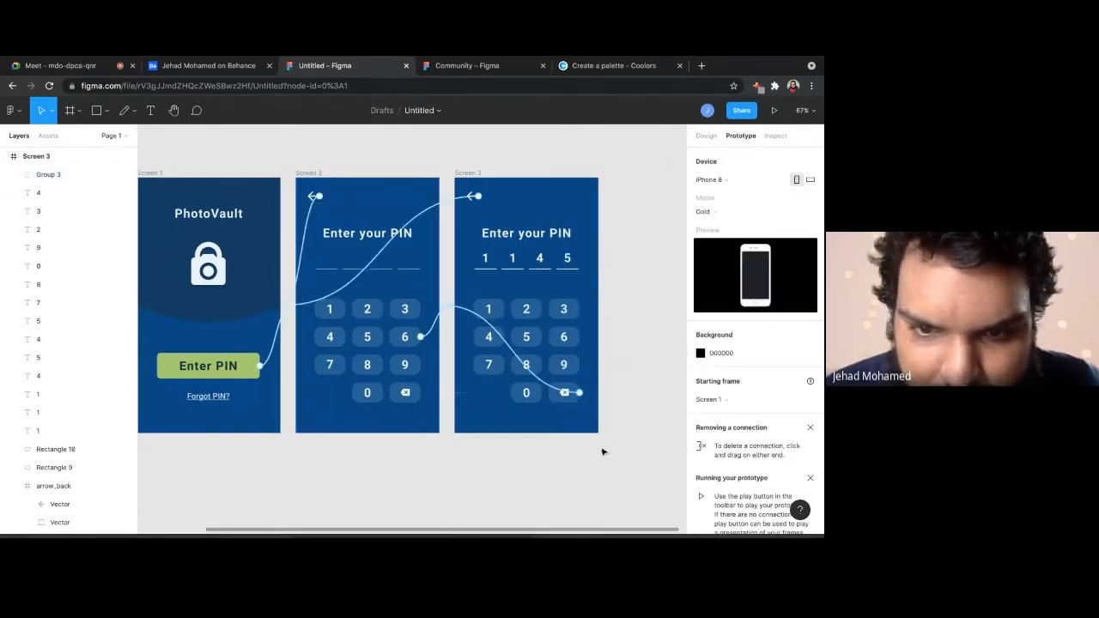
Check the prototype connections of the grouped number keys on Screen 2 and the backspace key on Screen 3
click(366, 336)
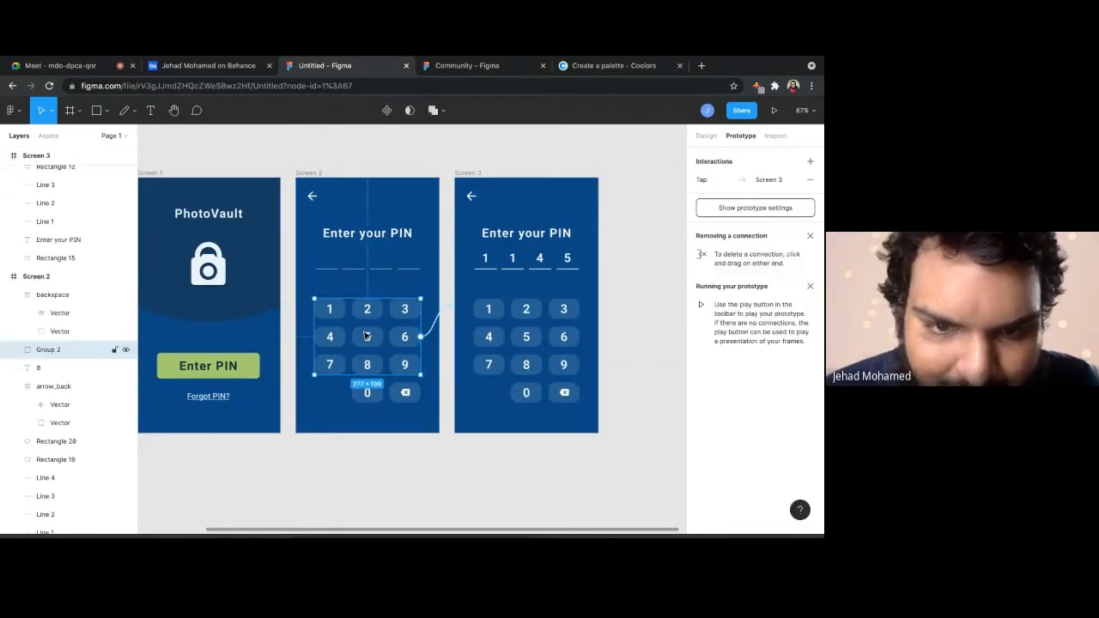
key(Escape)
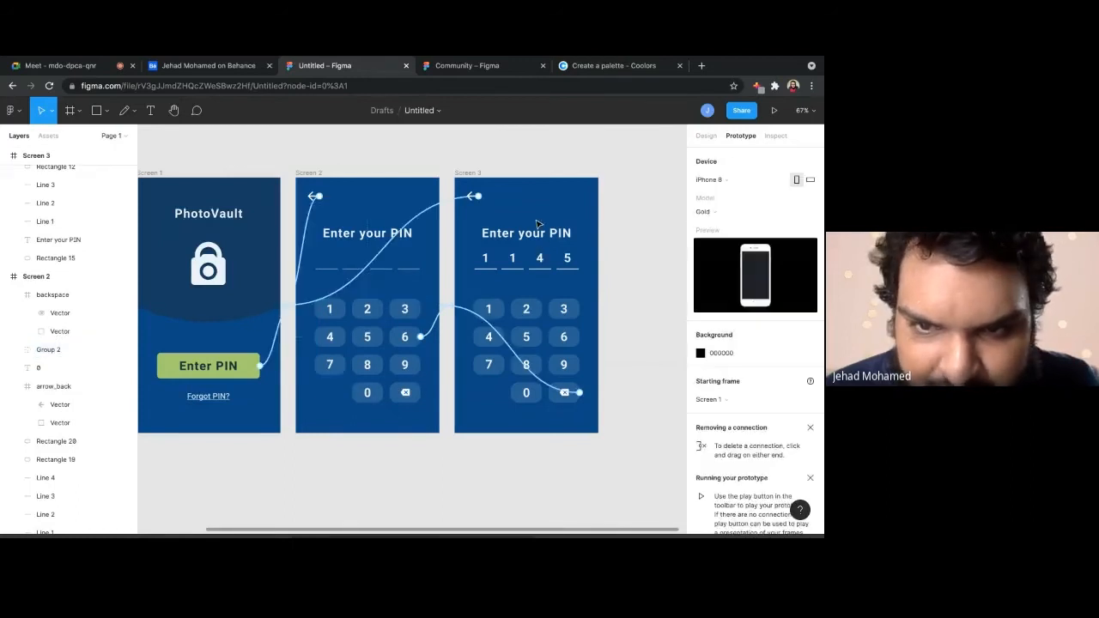
click(572, 401)
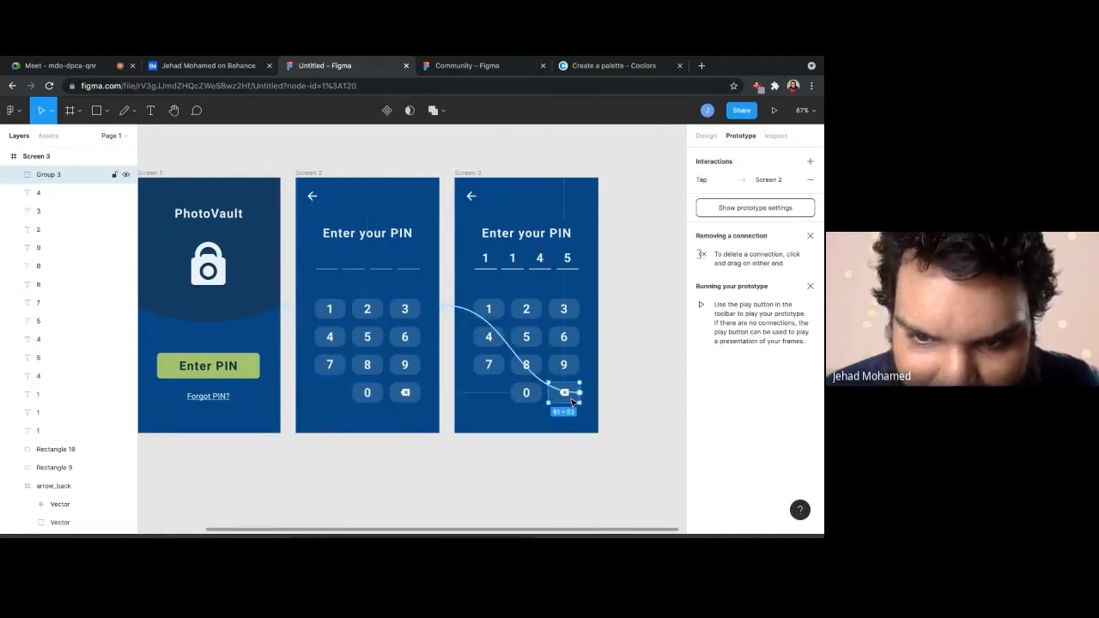
click(362, 315)
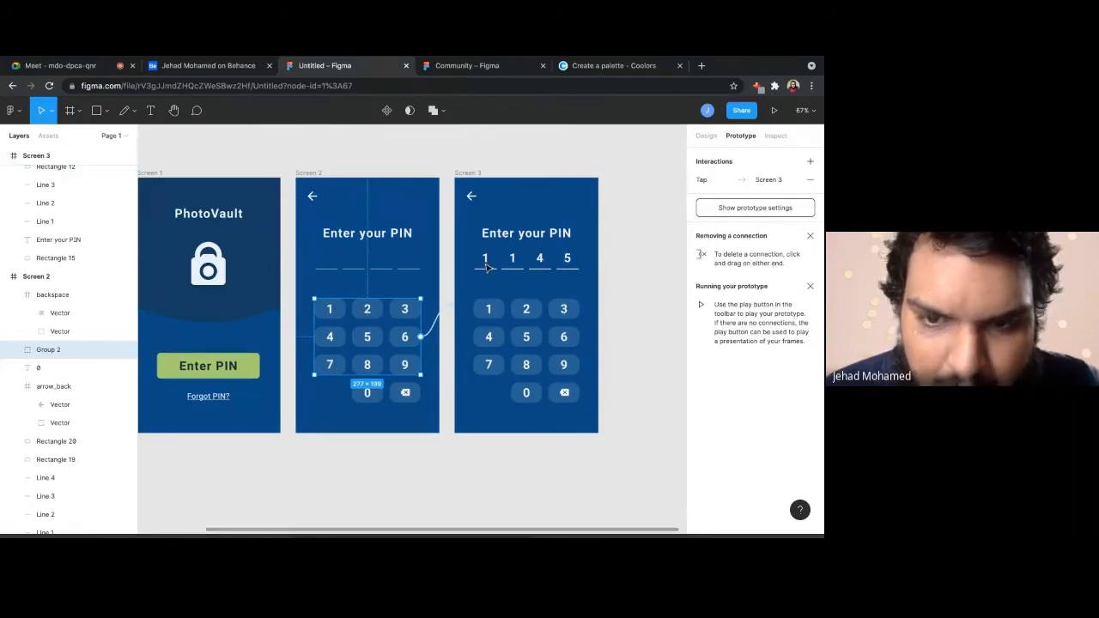
key(Escape)
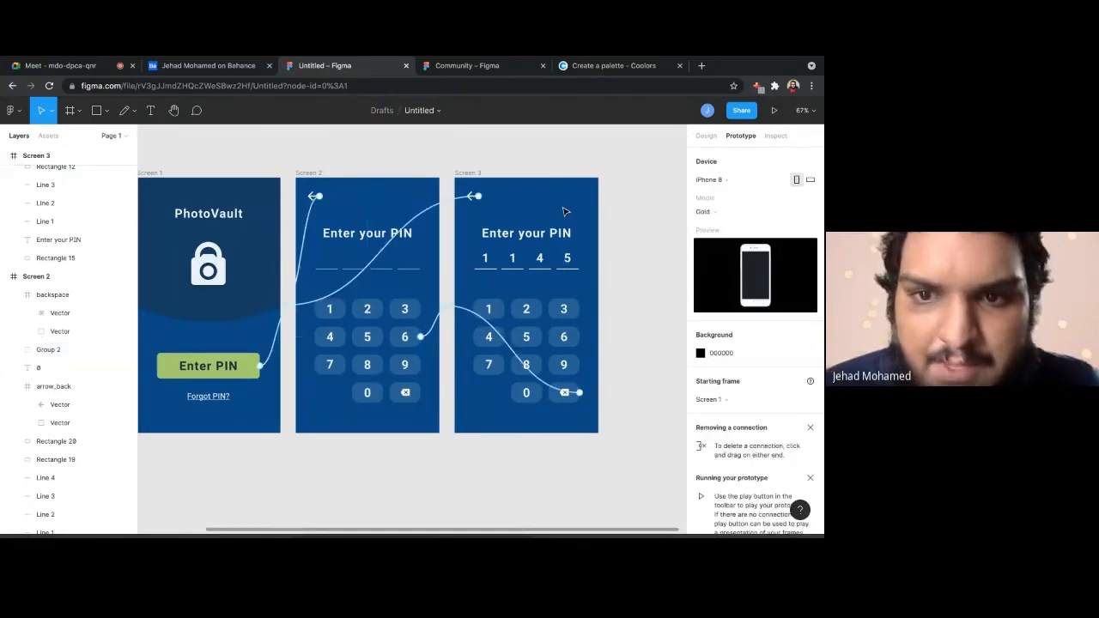
Delete the fourth PIN digit on Screen 3, leaving its line empty
click(568, 260)
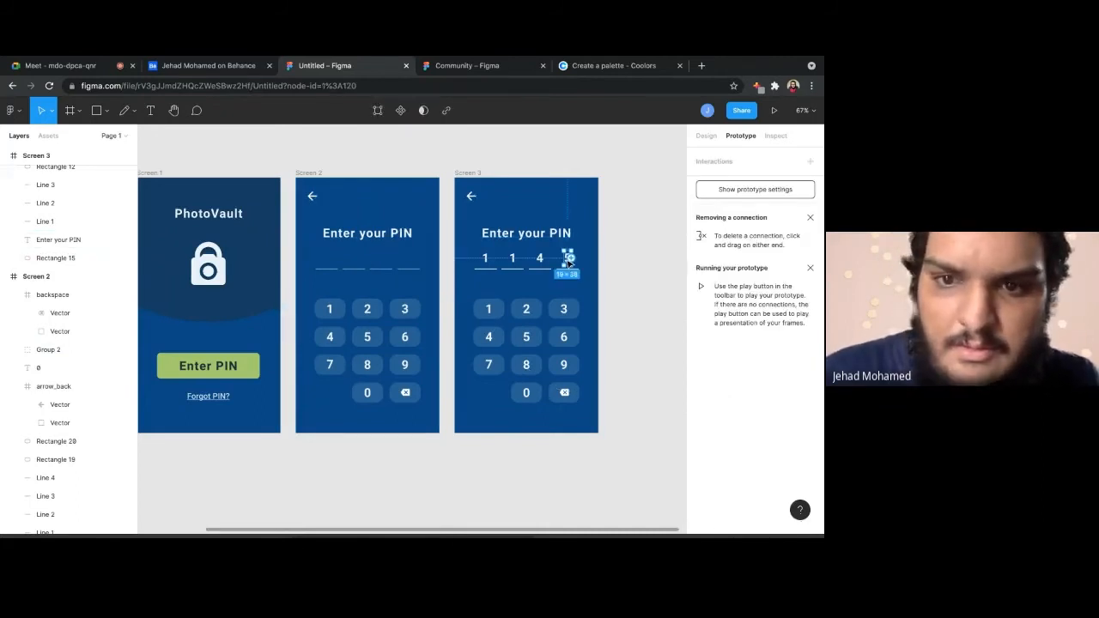
key(Escape)
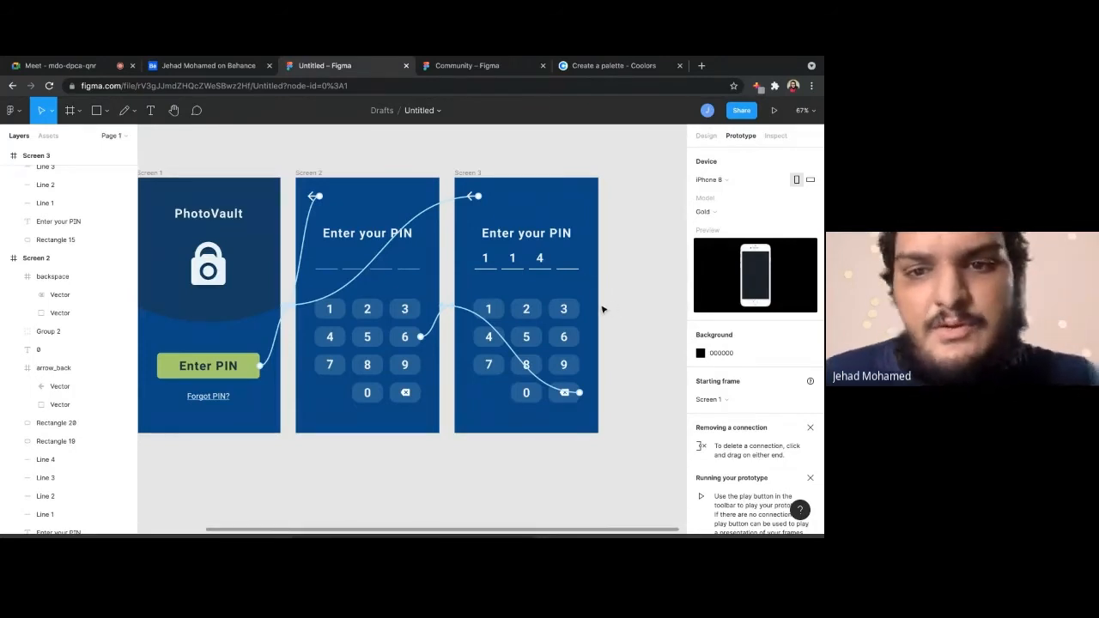
mouse_move(580, 310)
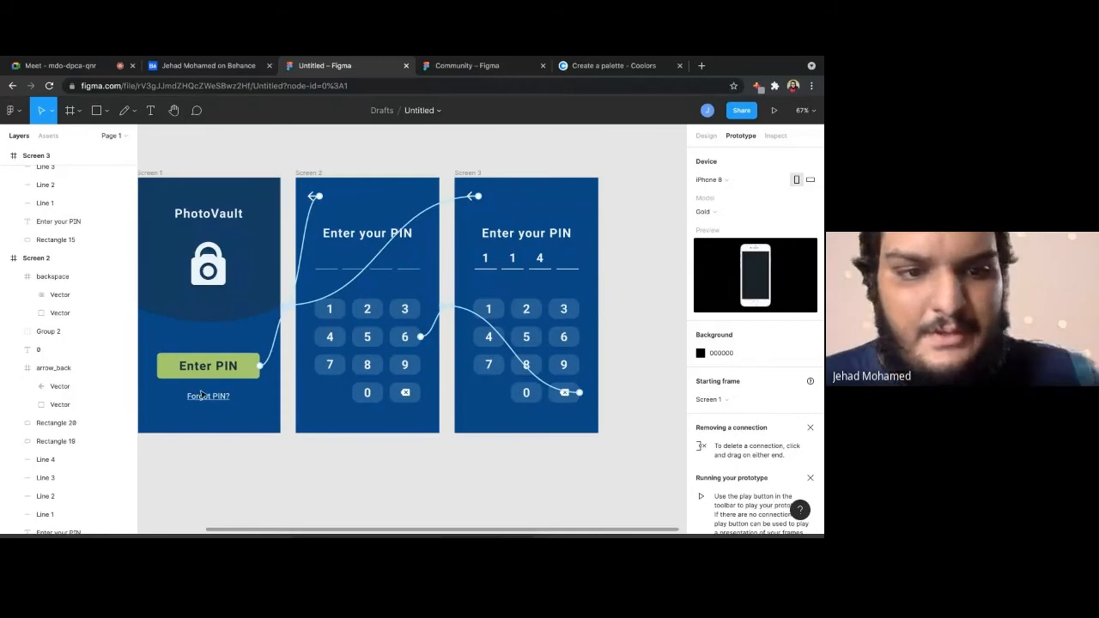
Run the prototype preview and go back to its first screen
scroll(533, 329, down, 1)
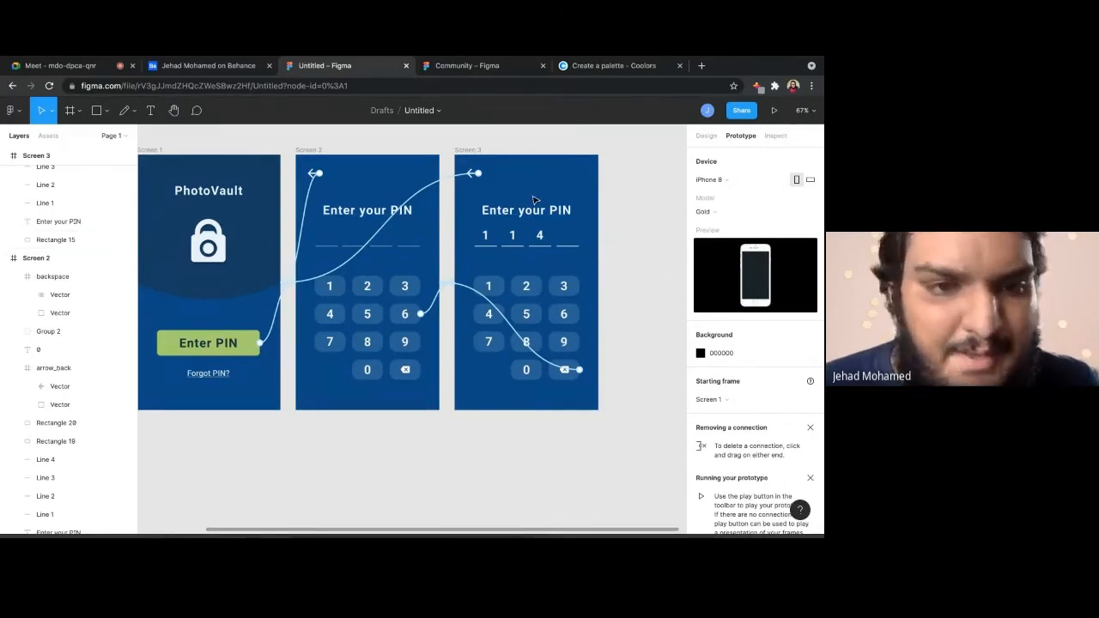
scroll(458, 306, up, 2)
scroll(458, 306, down, 3)
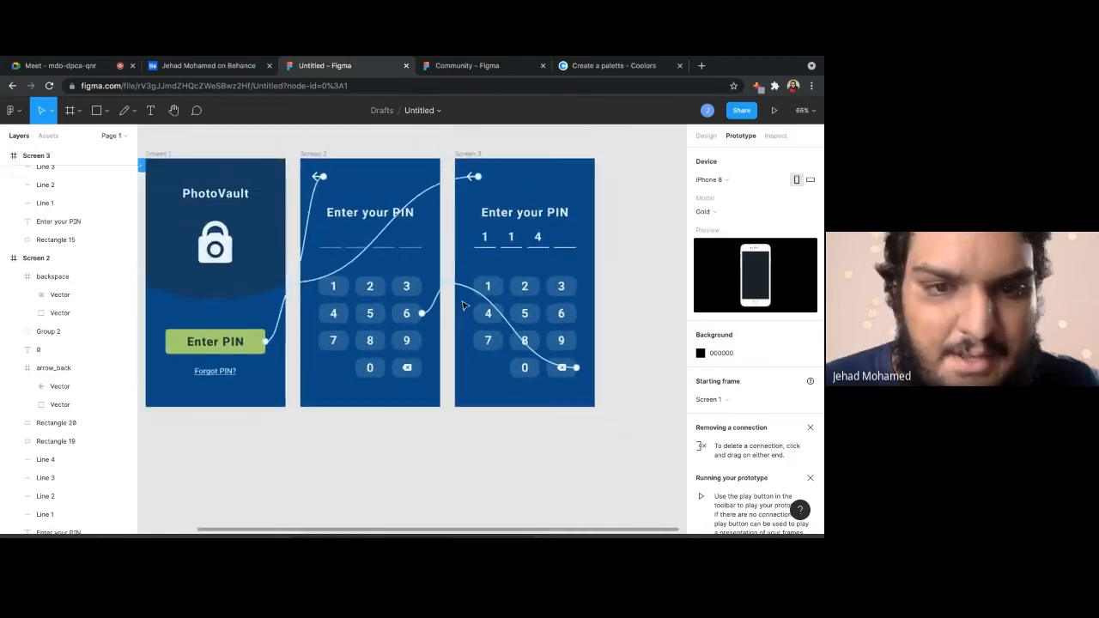
click(410, 316)
click(410, 317)
key(super+e)
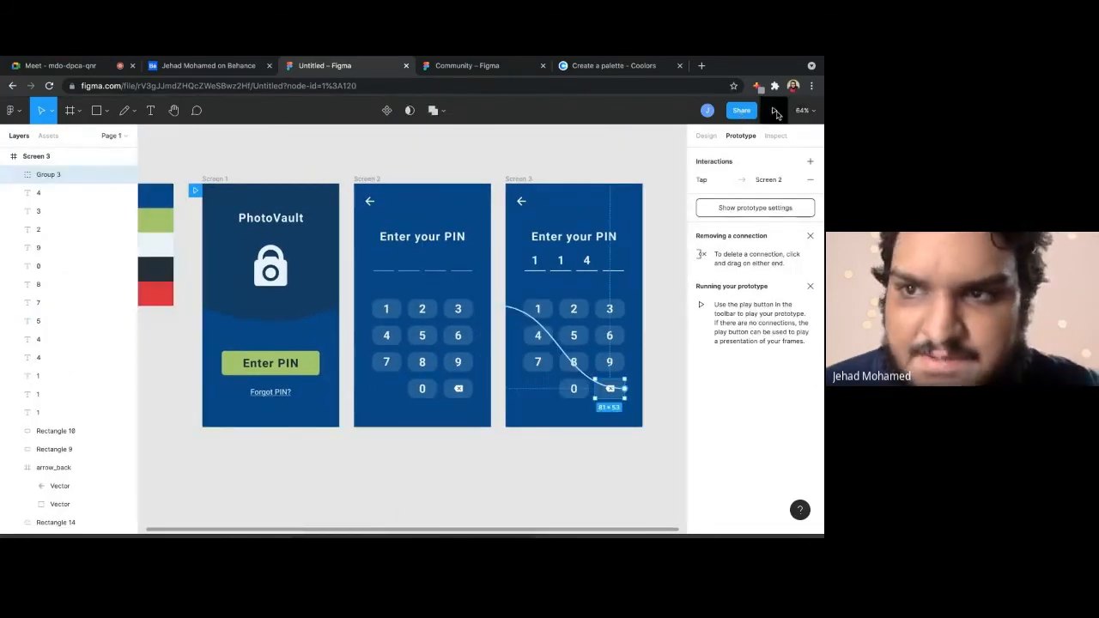
click(775, 112)
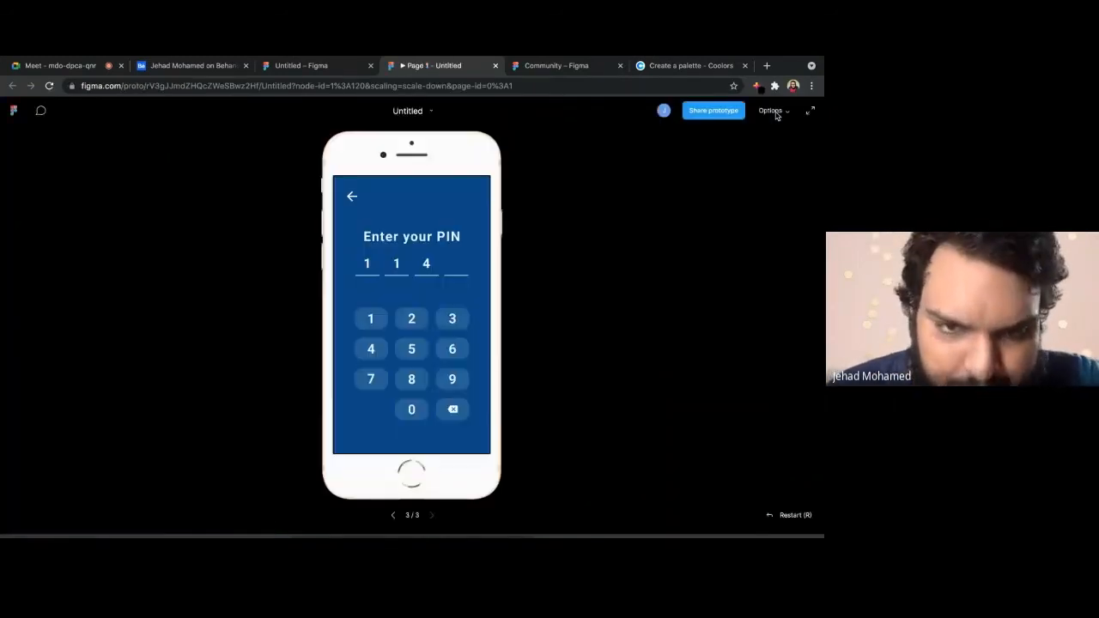
key(Left)
key(Left)
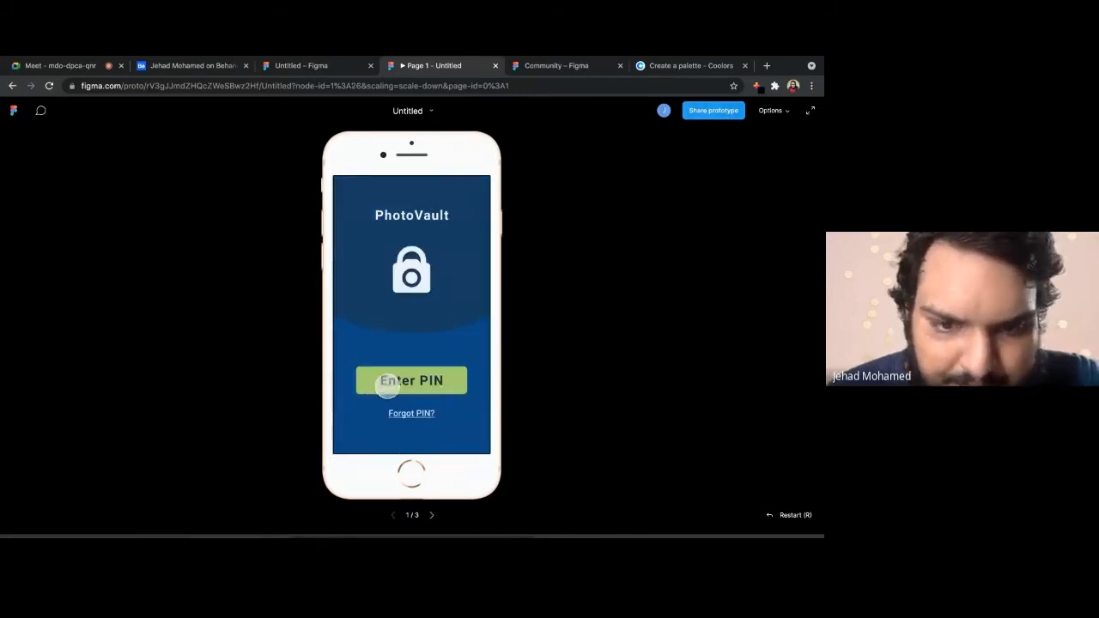
Test the Enter PIN button, back arrow, number keys and backspace key in the prototype, and close the preview
click(387, 387)
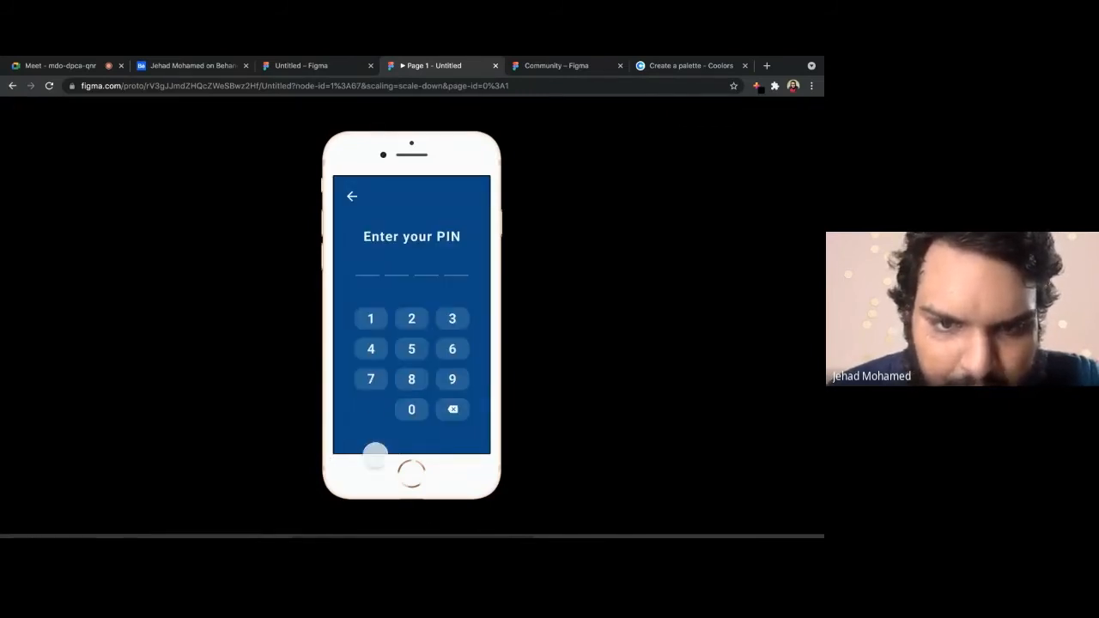
click(353, 197)
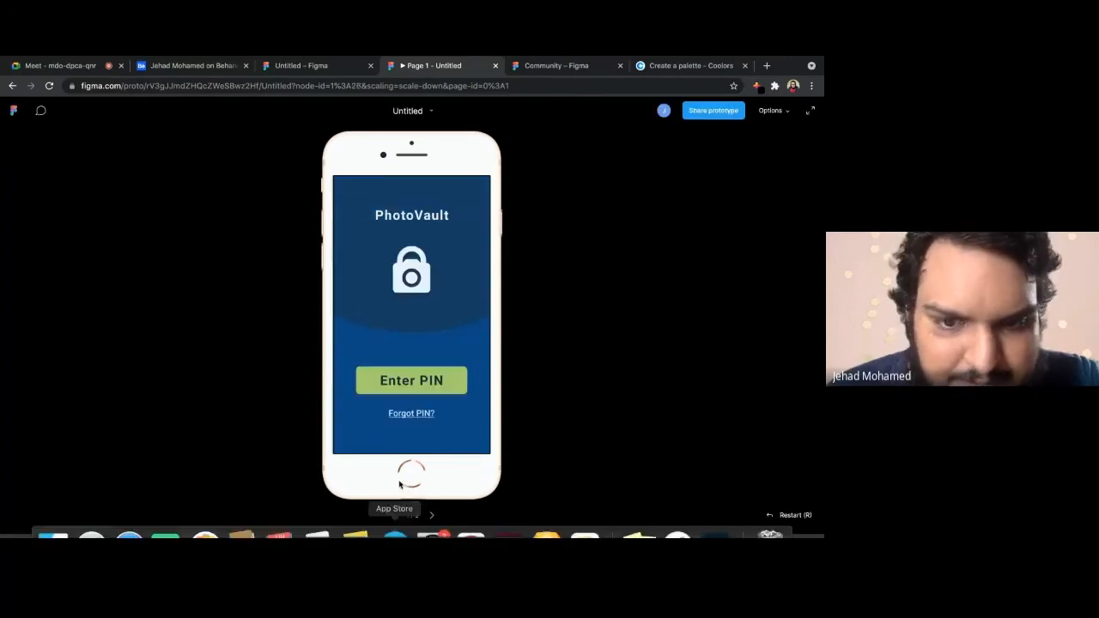
click(394, 383)
click(354, 190)
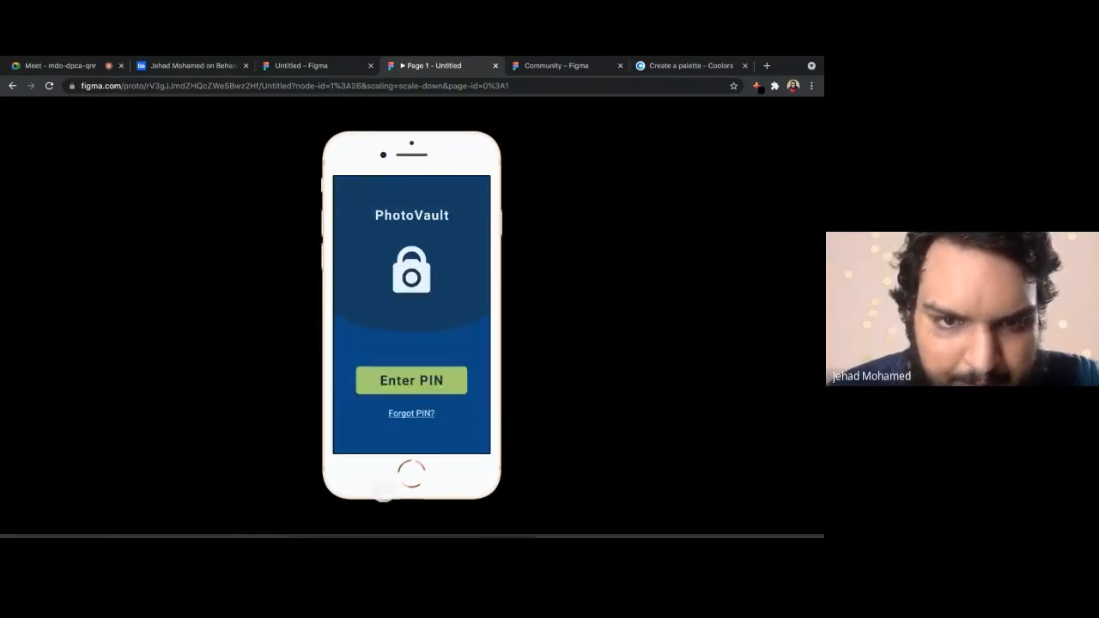
click(403, 385)
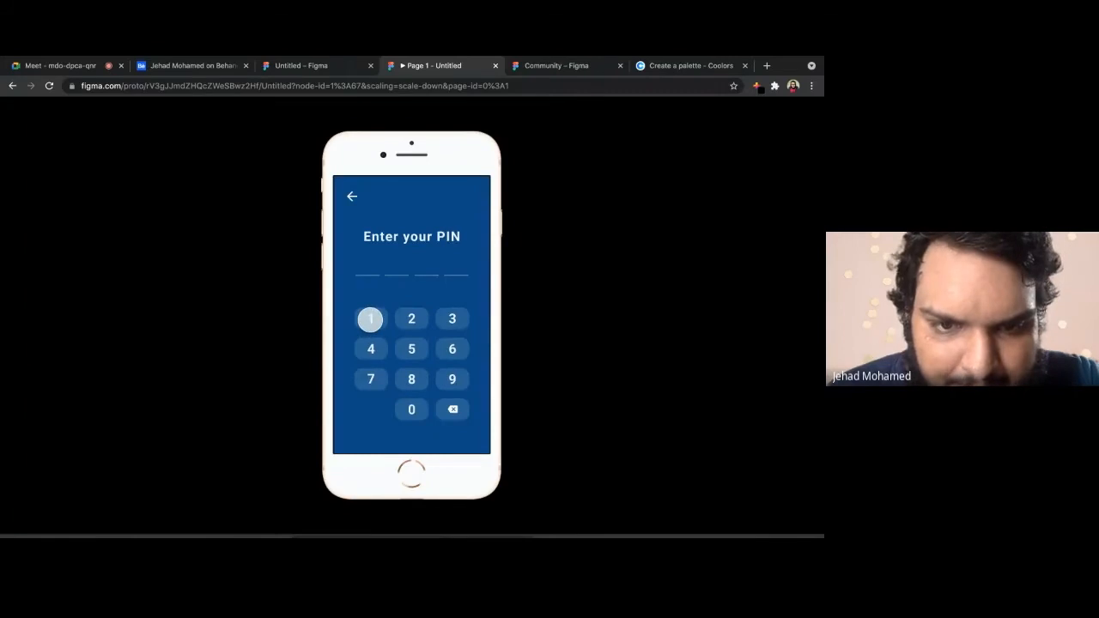
click(370, 319)
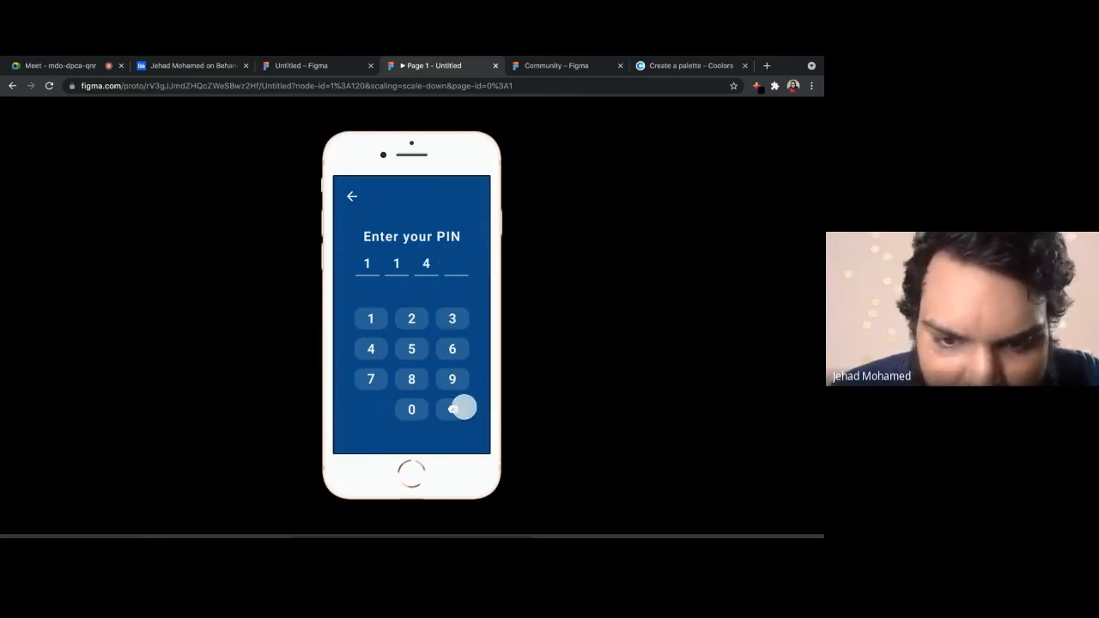
click(452, 410)
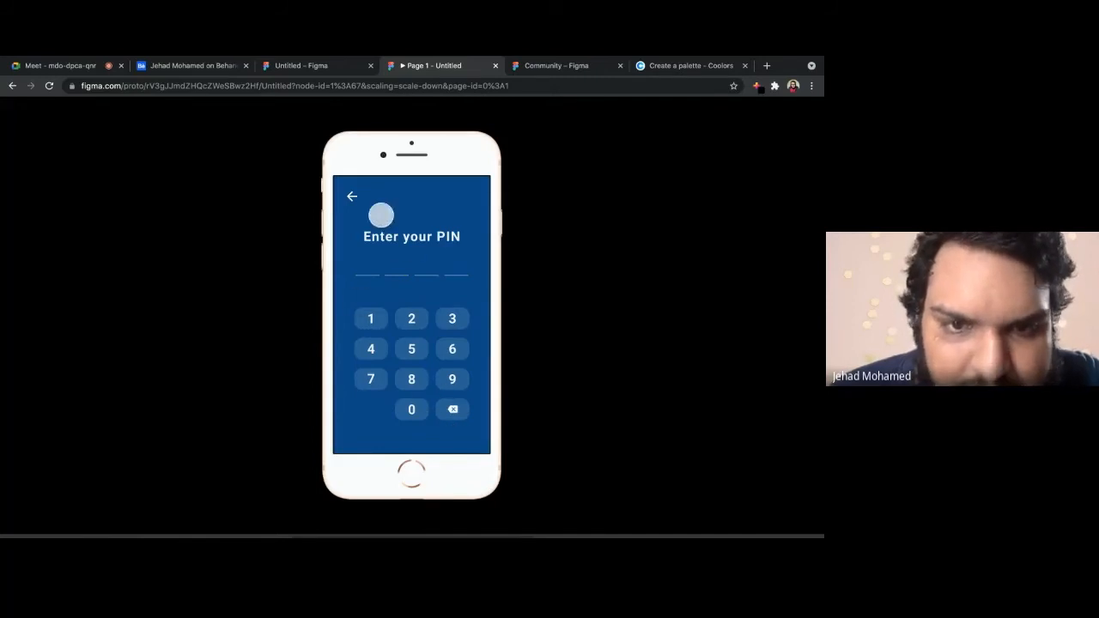
click(353, 195)
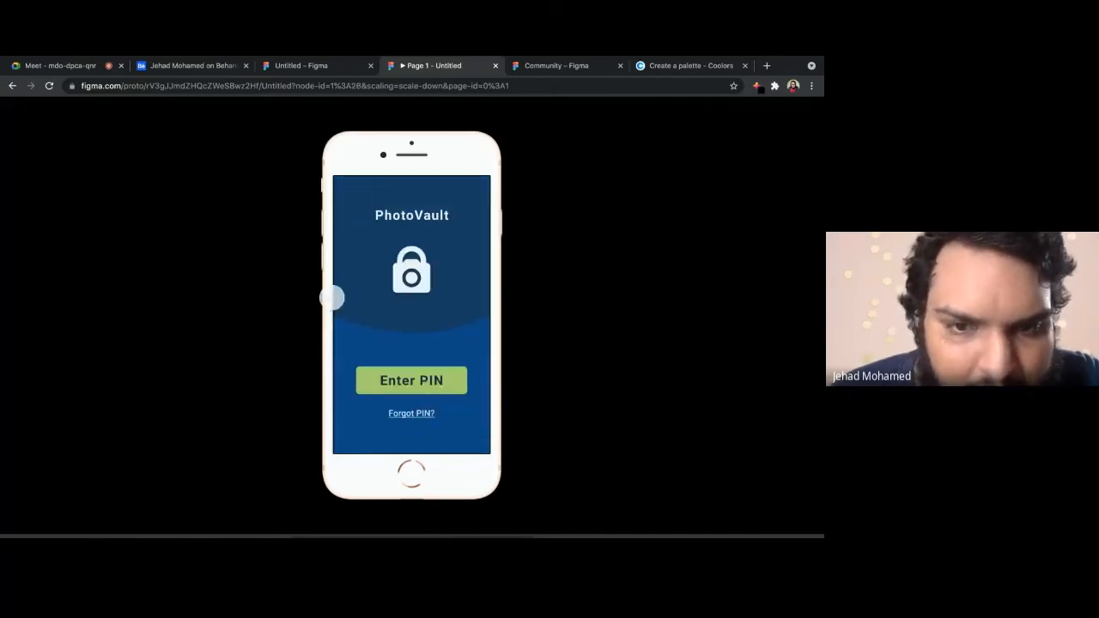
key(ctrl+w)
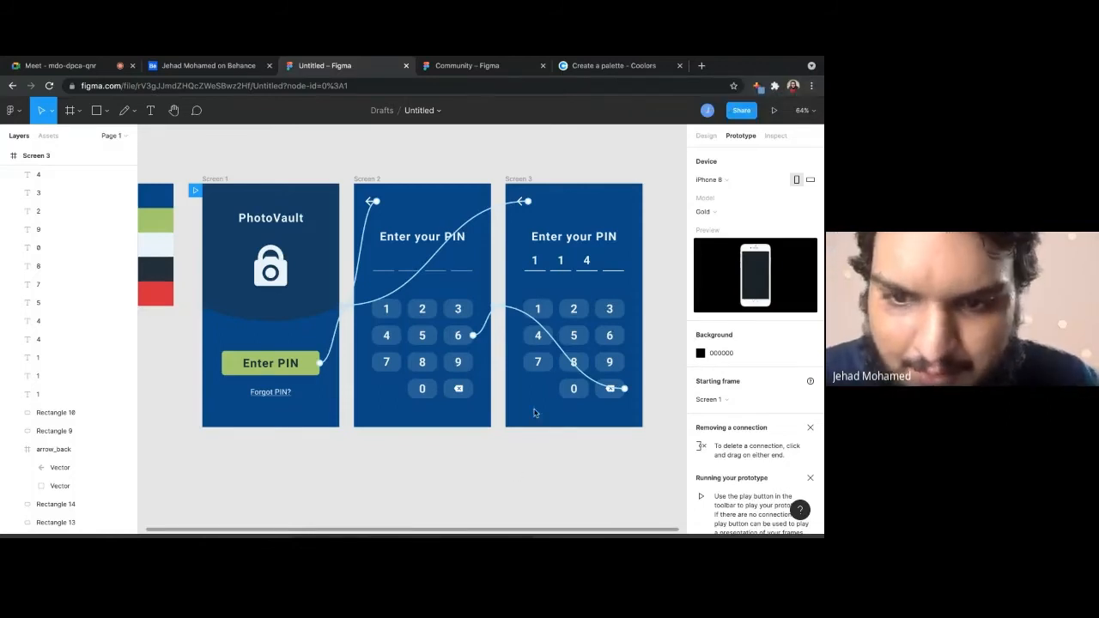
Duplicate the Screen 3 frame beside the original
scroll(553, 414, down, 5)
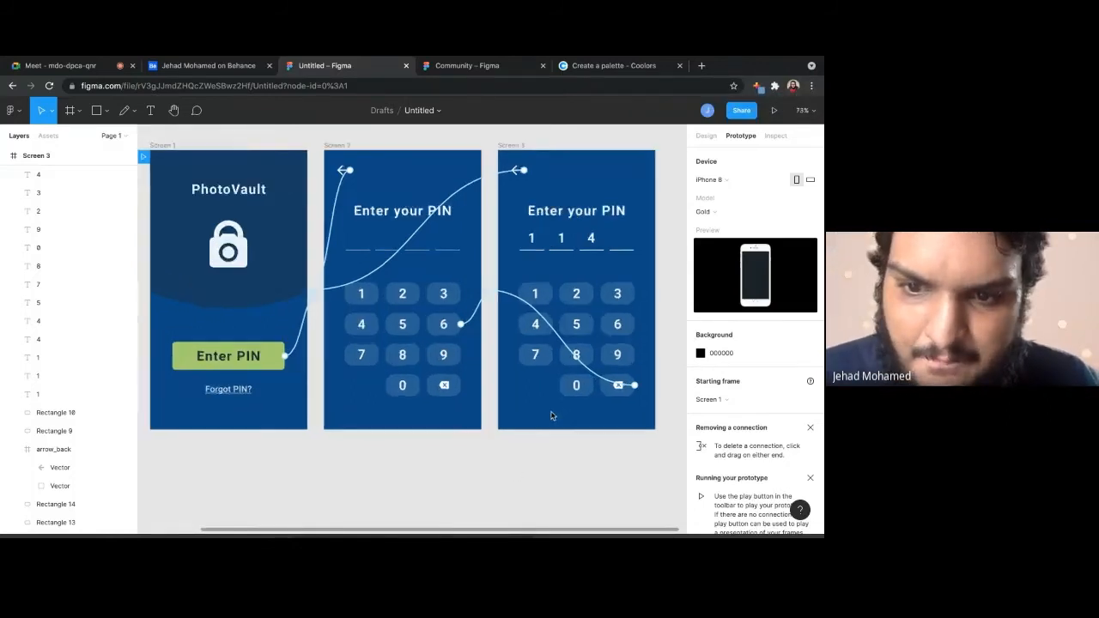
scroll(604, 369, right, 3)
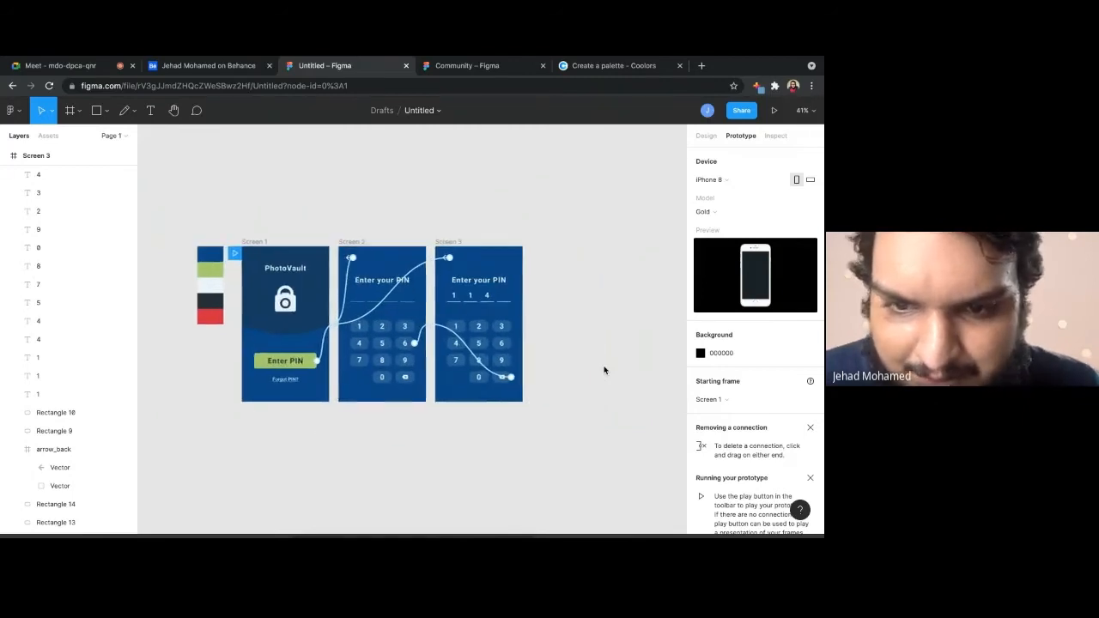
scroll(519, 318, up, 5)
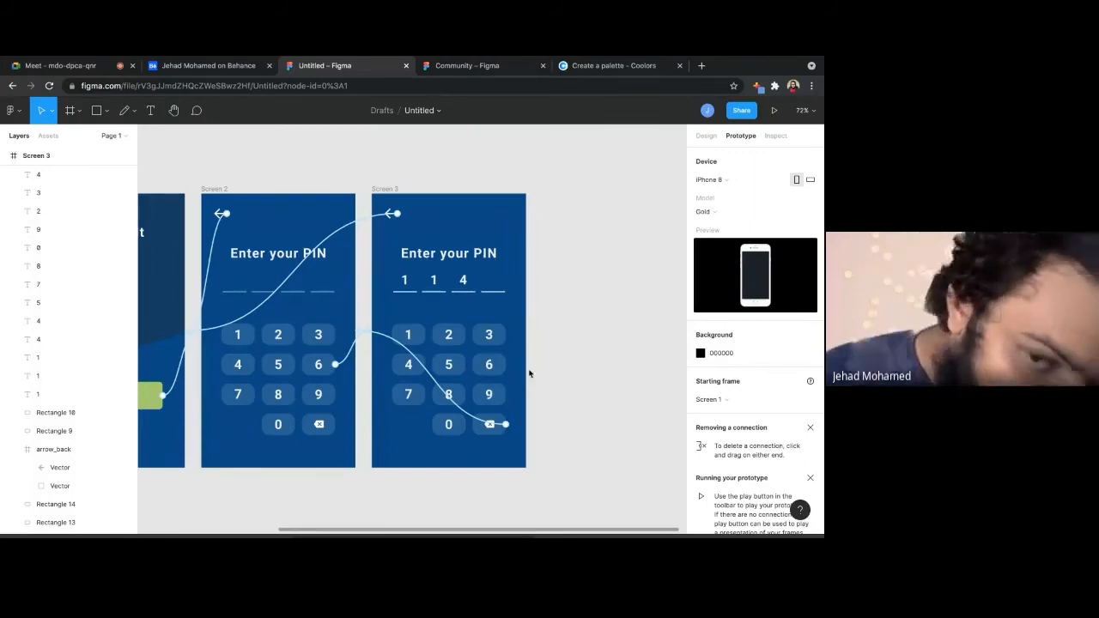
click(385, 191)
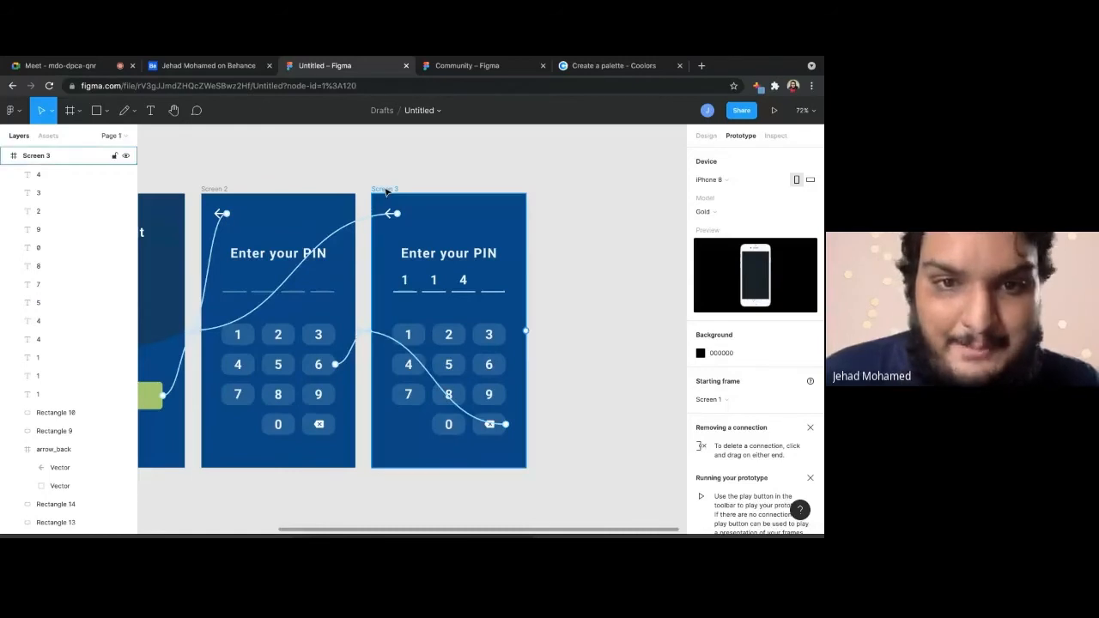
click(386, 190)
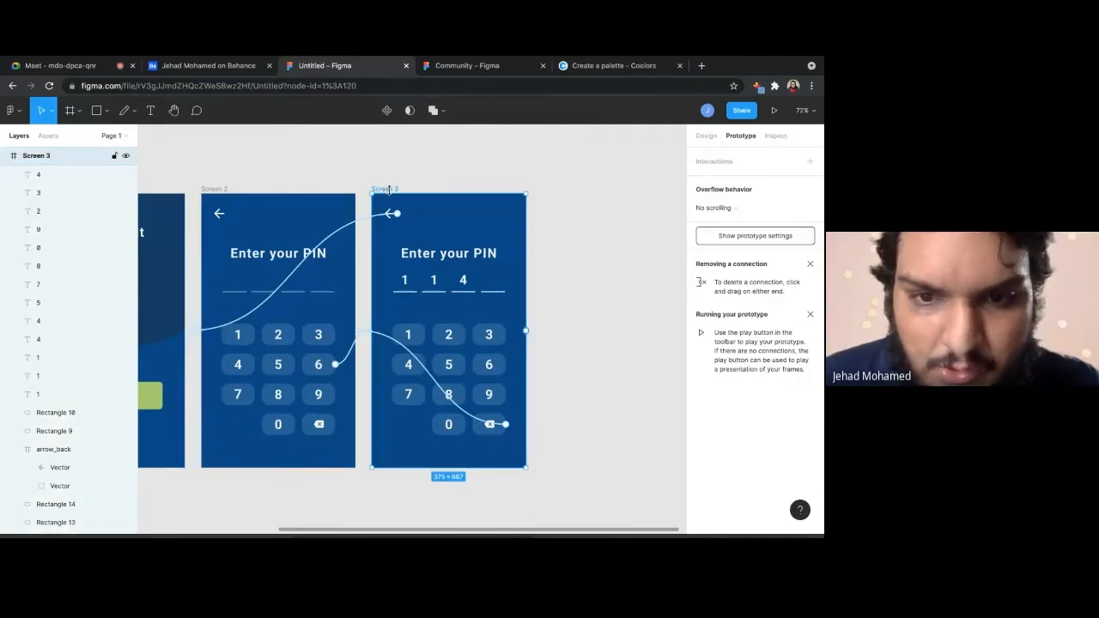
key(ctrl+d)
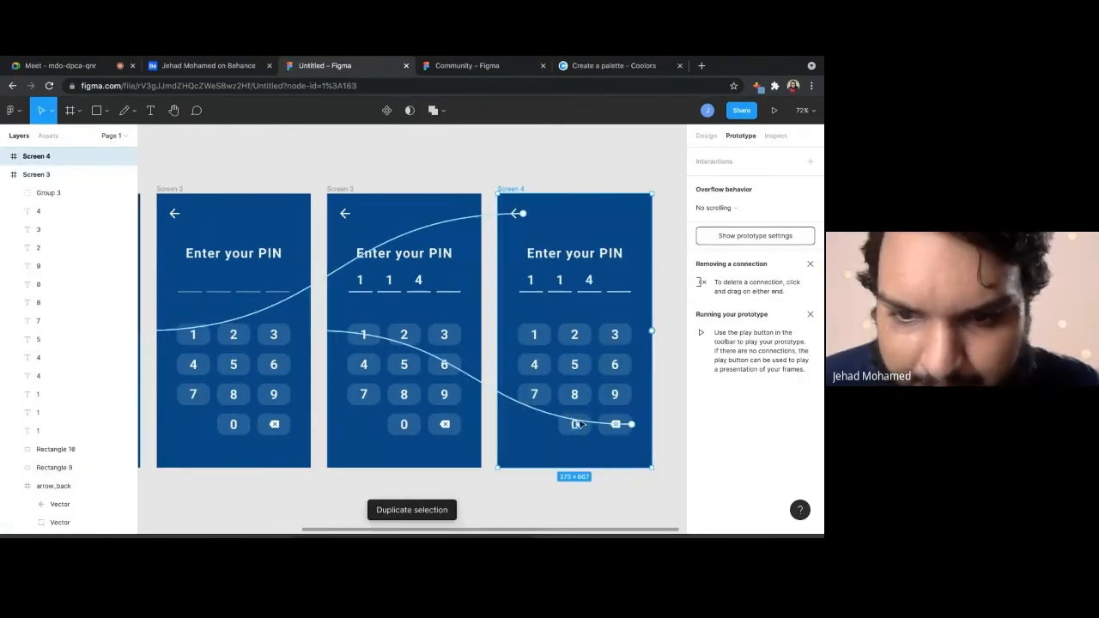
Delete the three entered PIN digits above the lines on Screen 4
key(Escape)
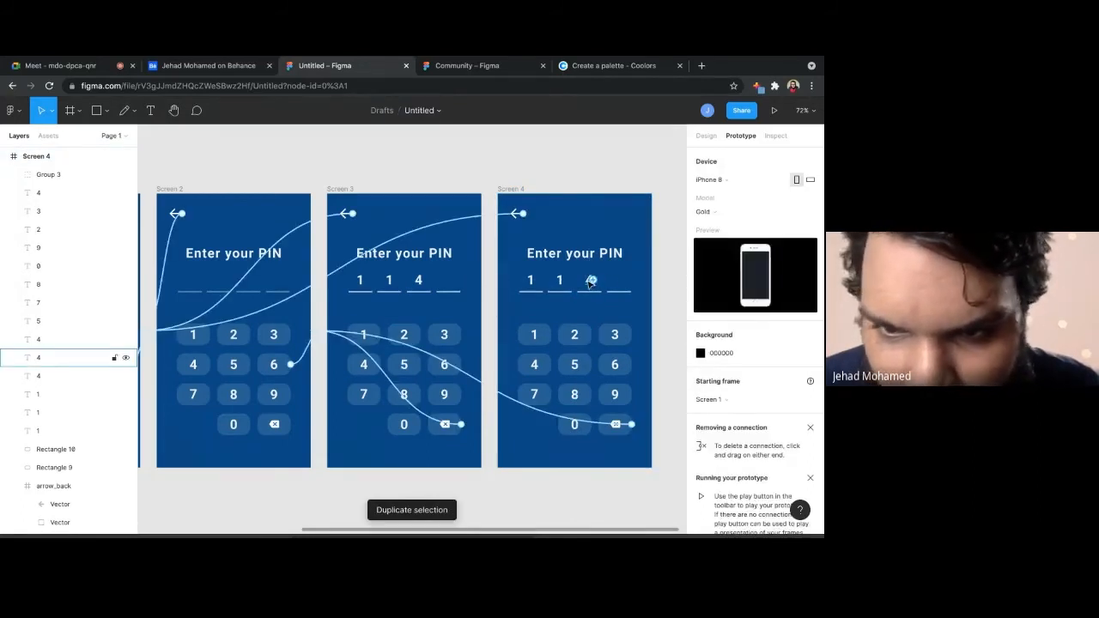
click(590, 281)
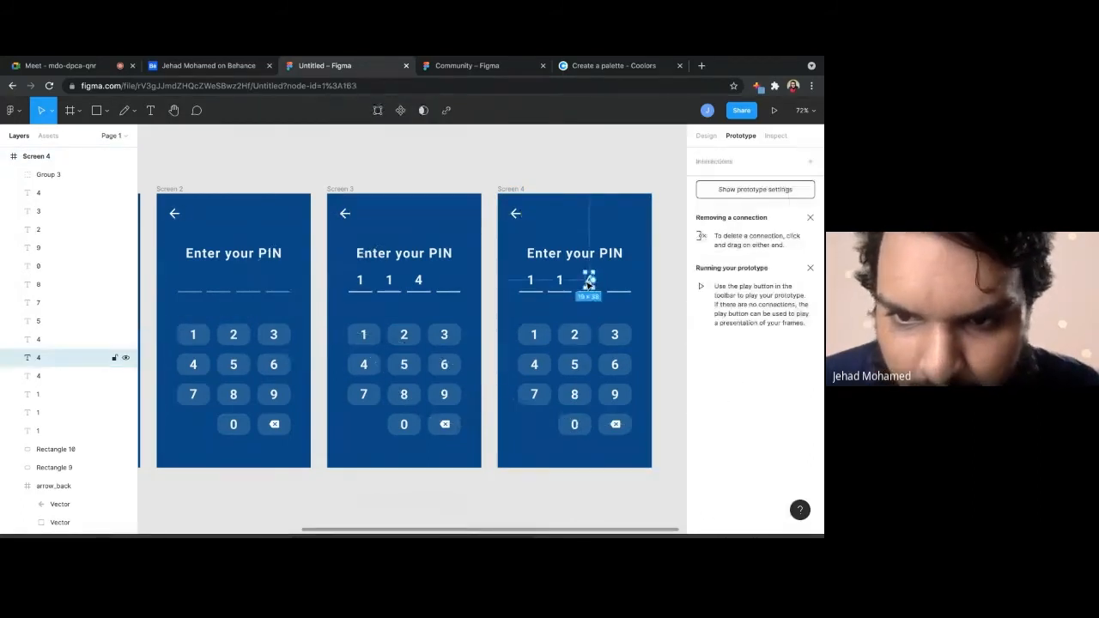
click(665, 283)
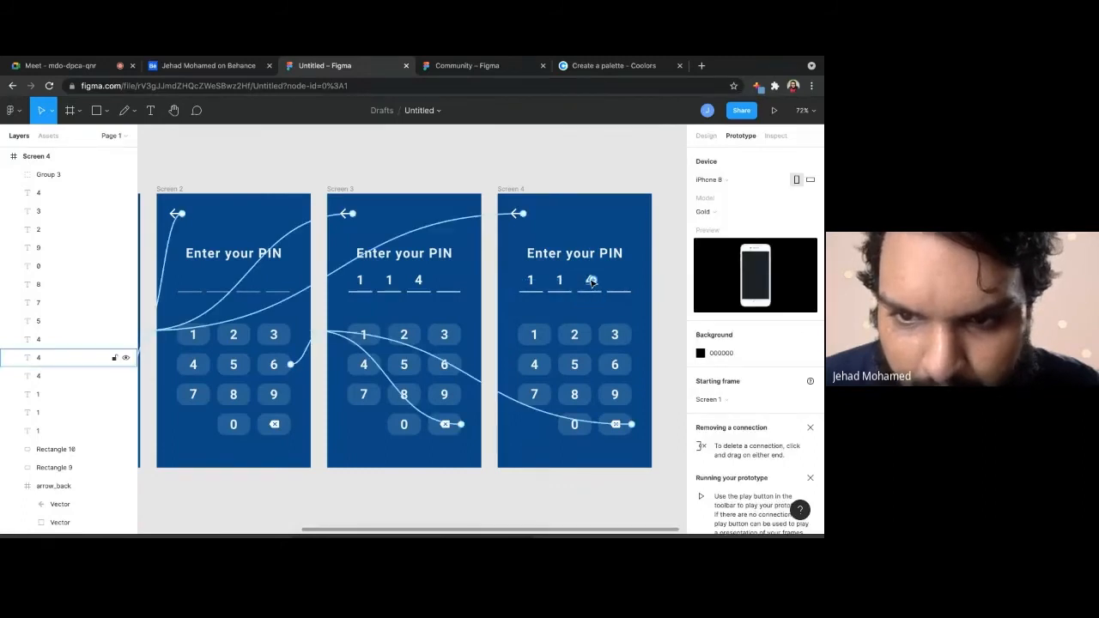
drag(638, 281, 498, 276)
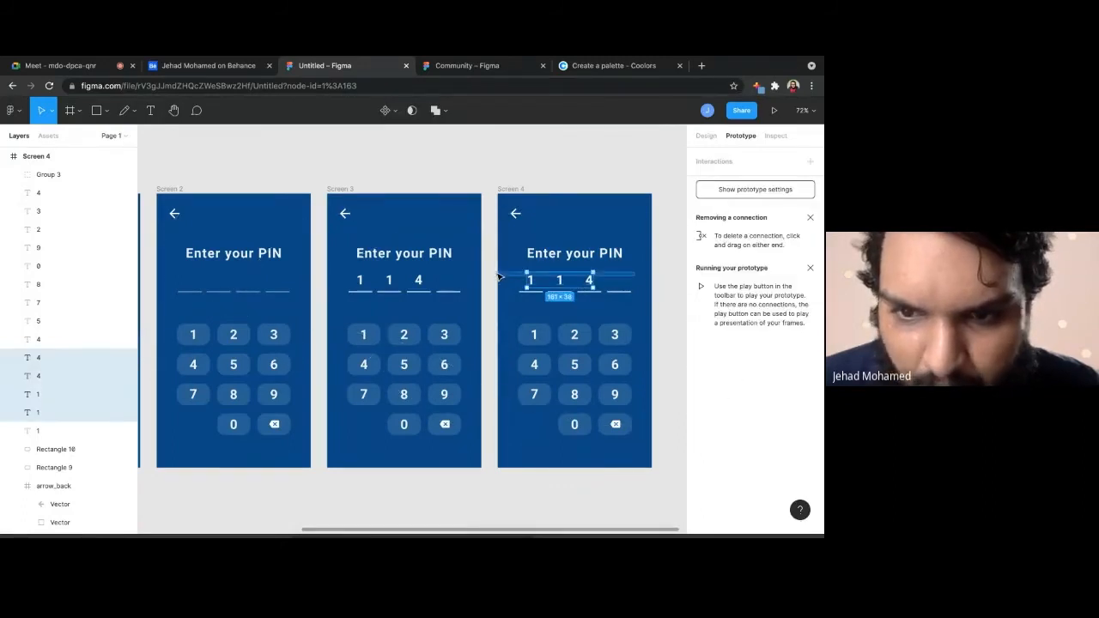
key(Delete)
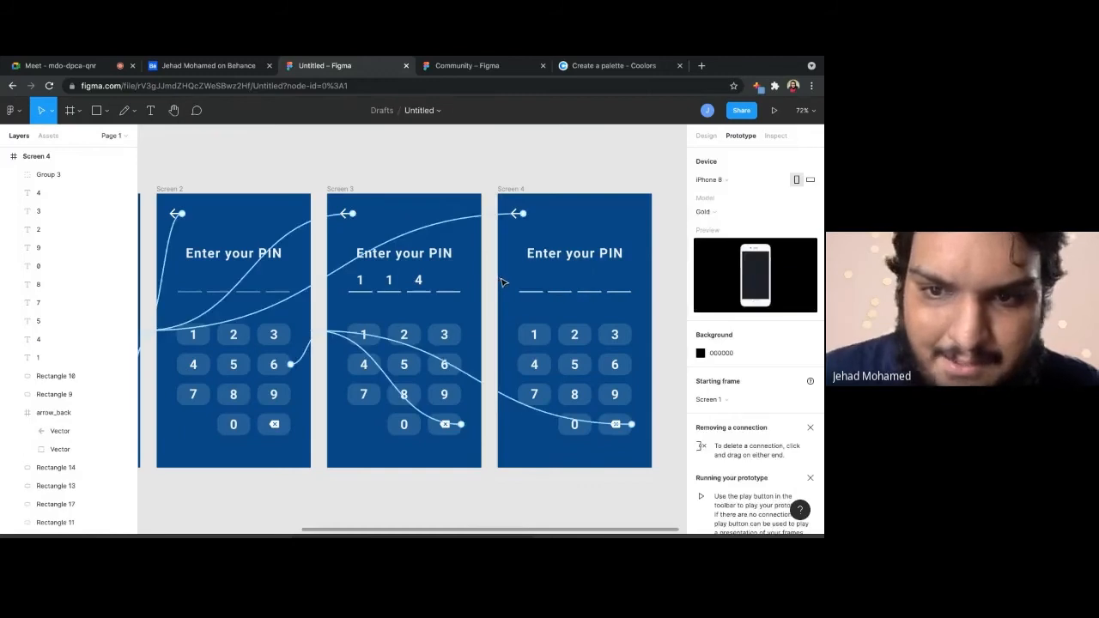
Set the opacity of the four PIN lines on Screen 4 to 50%, matching the lines on Screen 2
click(273, 296)
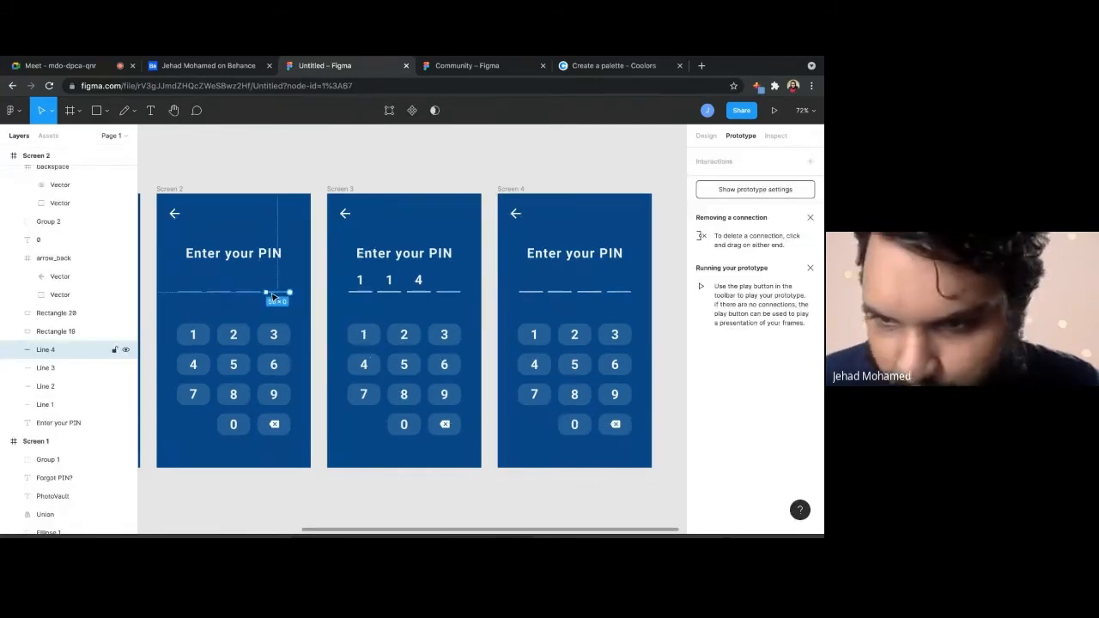
click(705, 138)
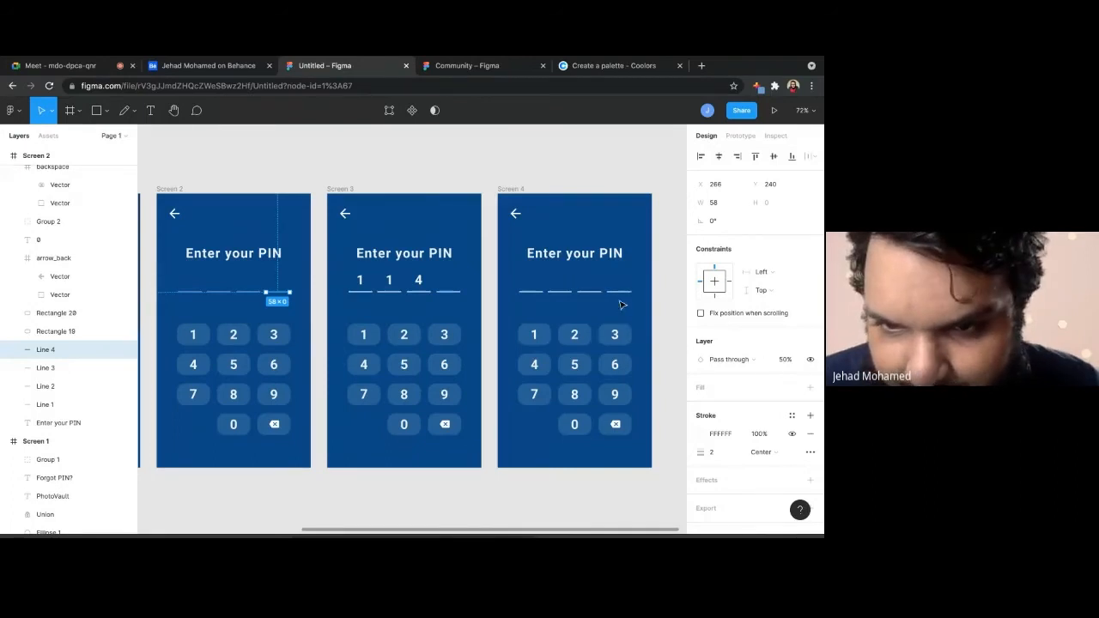
drag(622, 304, 521, 286)
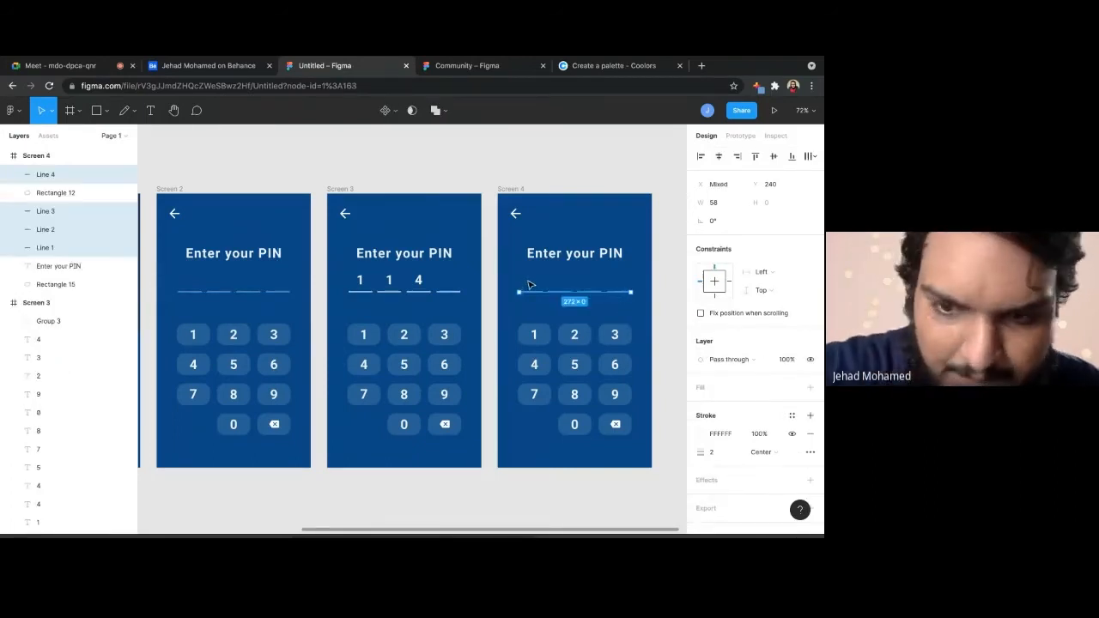
key(5)
click(639, 246)
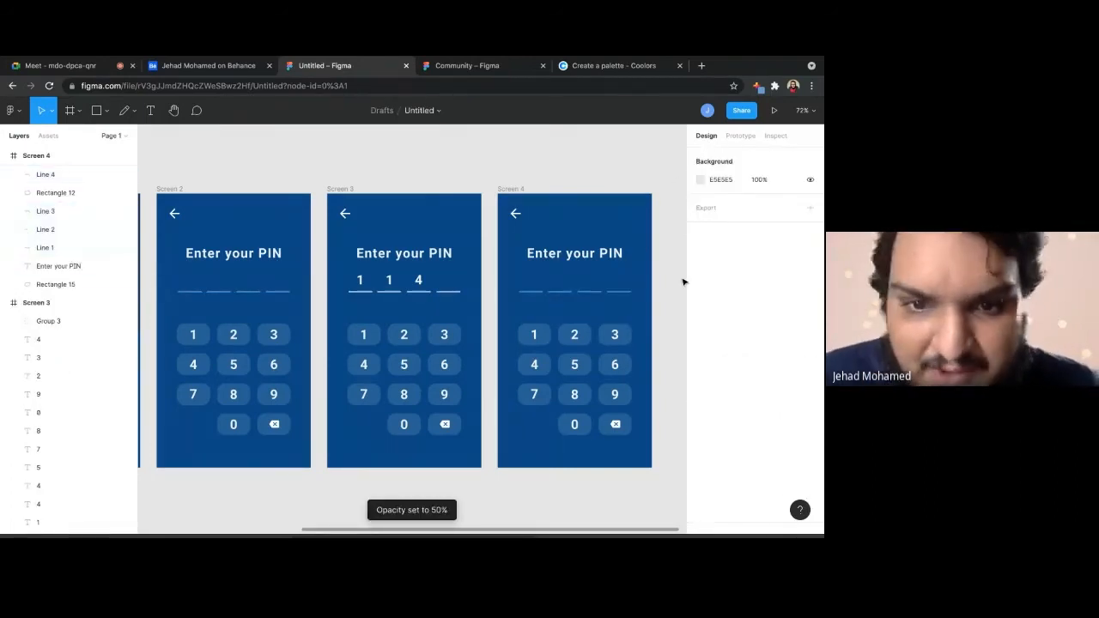
Change the heading text on Screen 4 to "Wrong PIN!"
scroll(612, 359, down, 3)
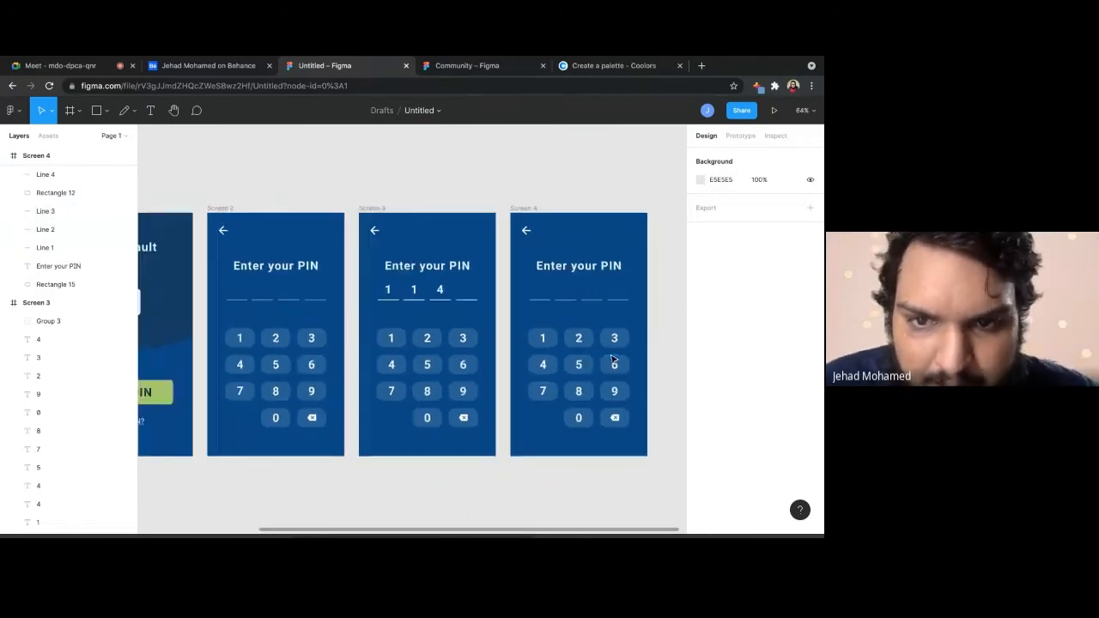
scroll(670, 299, right, 2)
click(533, 249)
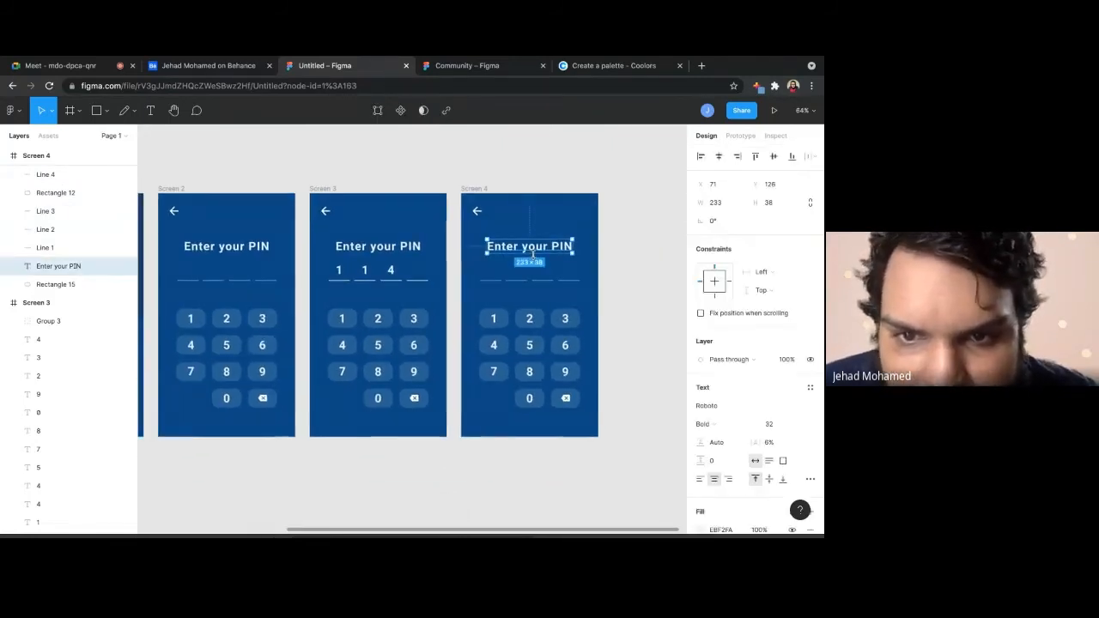
double_click(532, 249)
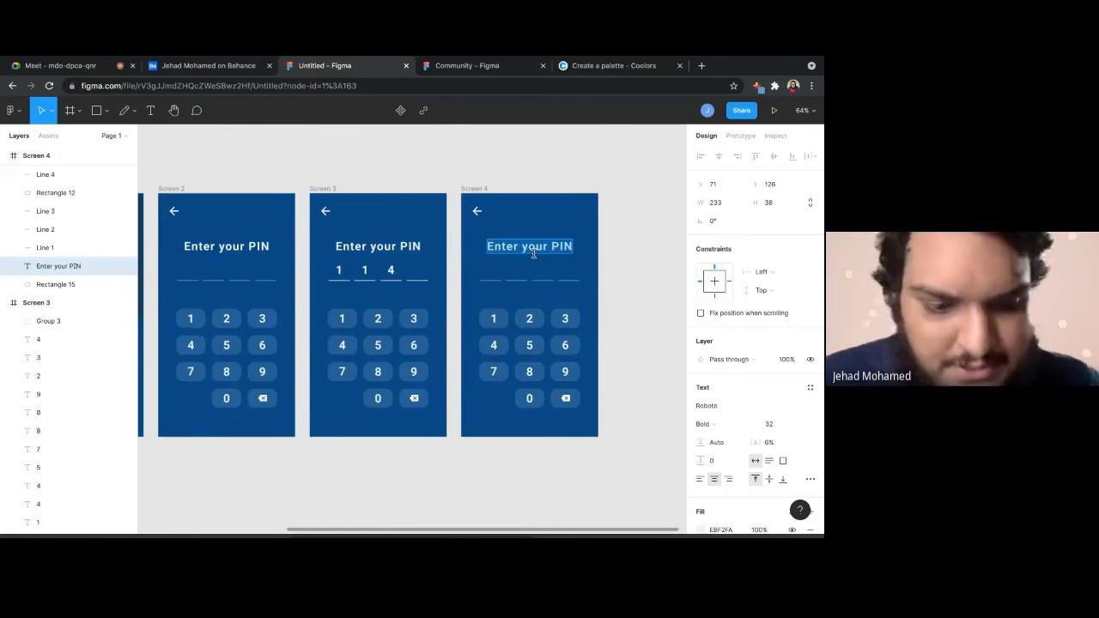
text(Wrong)
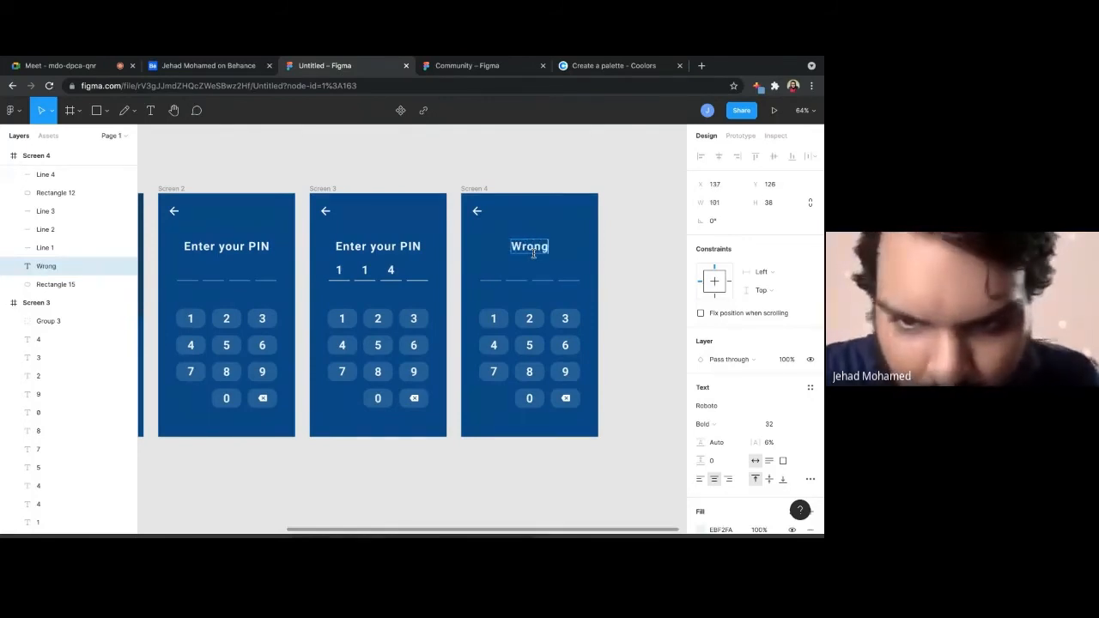
text( PIN)
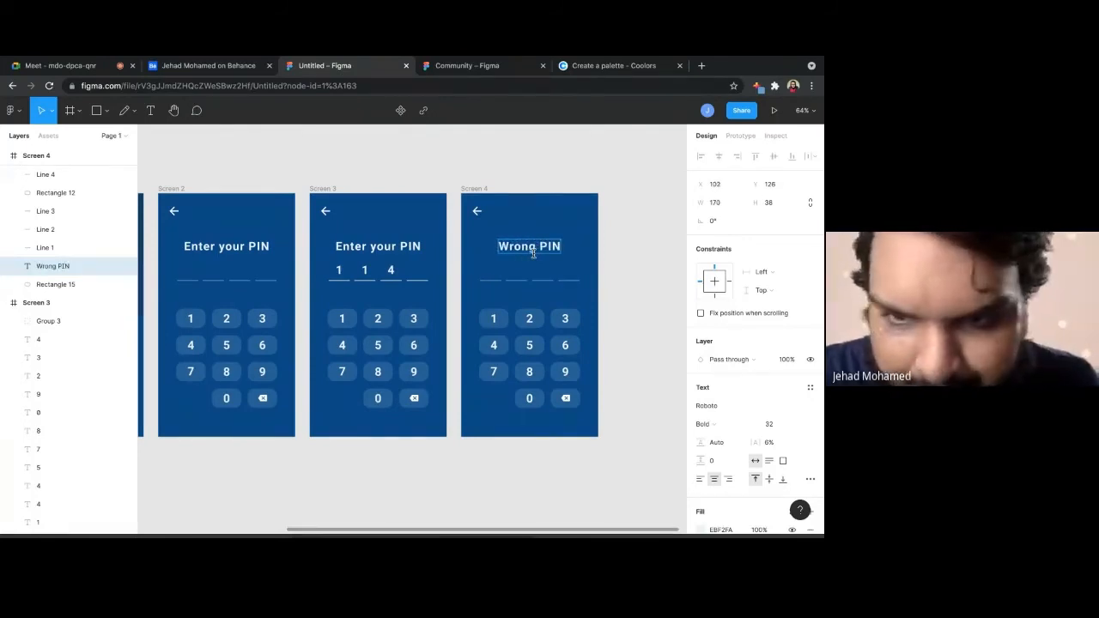
text(!)
click(622, 281)
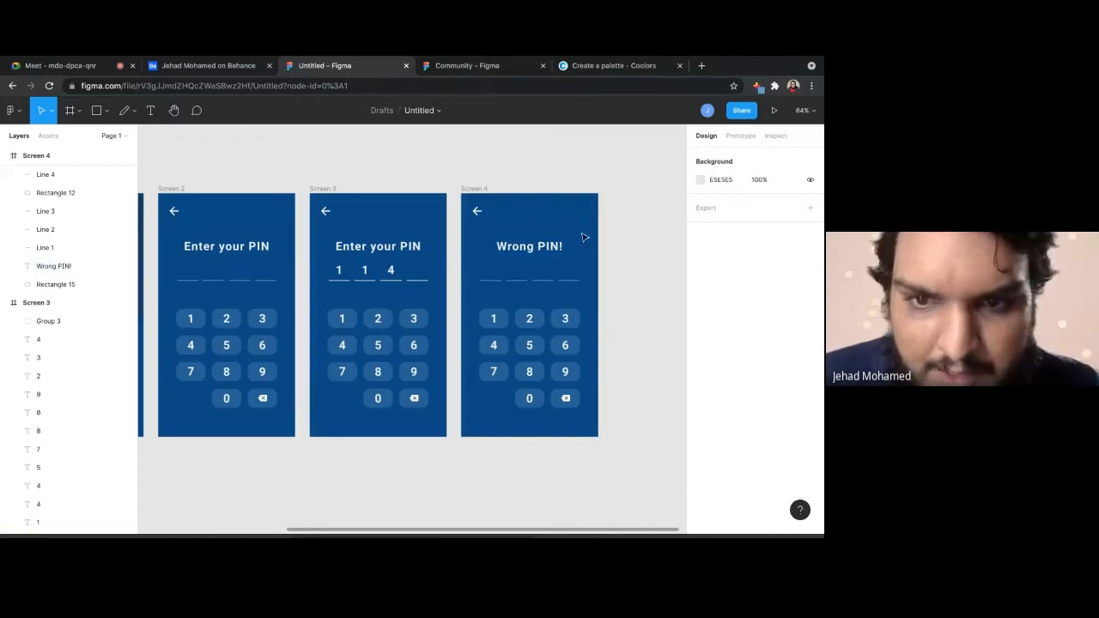
Draw a rectangle about 294 × 74 over the Screen 4 heading and centre it horizontally in the frame
scroll(555, 254, up, 5)
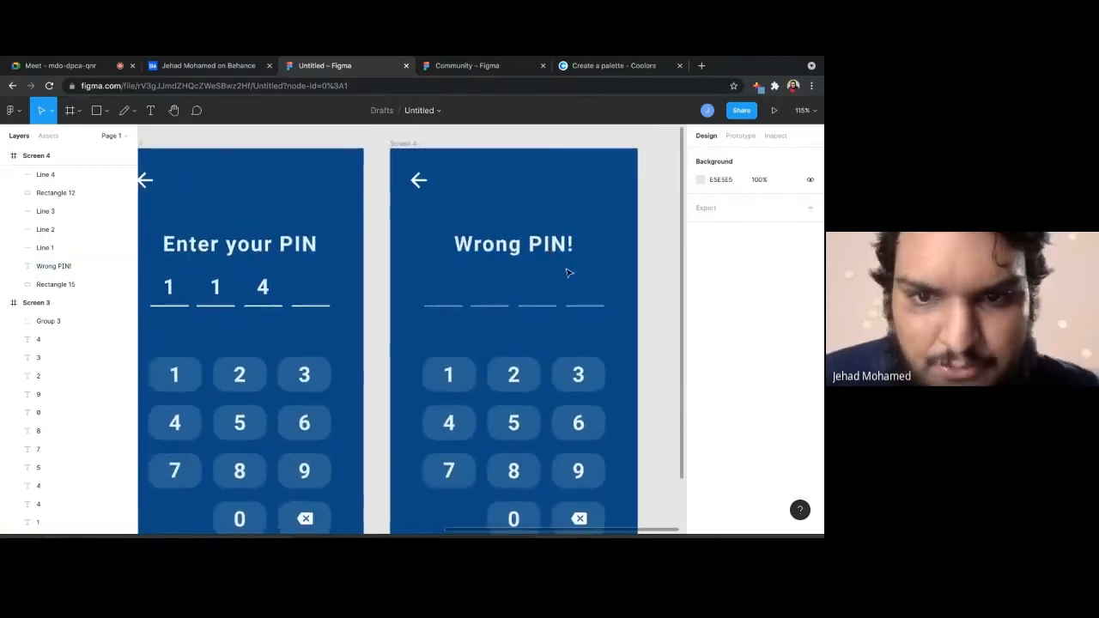
scroll(567, 273, down, 2)
key(r)
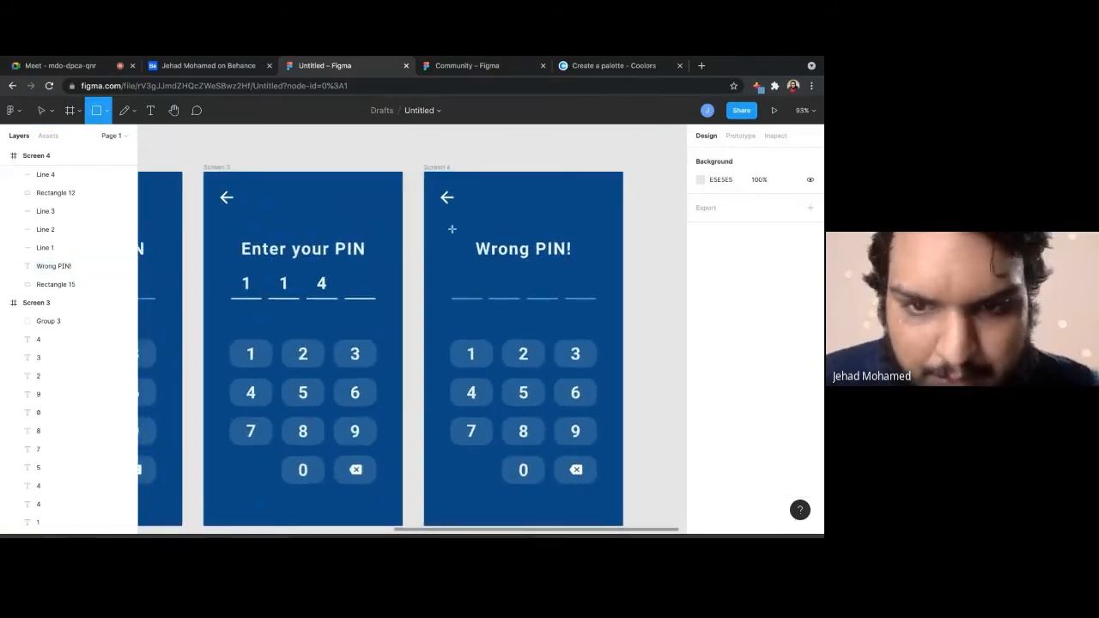
drag(441, 230, 601, 271)
drag(538, 256, 549, 255)
Send the new rectangle backward through the Screen 4 layers until it sits behind the "Wrong PIN!" heading
key(ctrl+bracketleft)
key(ctrl+bracketleft)
key(ctrl+bracketleft)
key(ctrl+bracketleft)
key(ctrl+bracketleft)
key(ctrl+bracketleft)
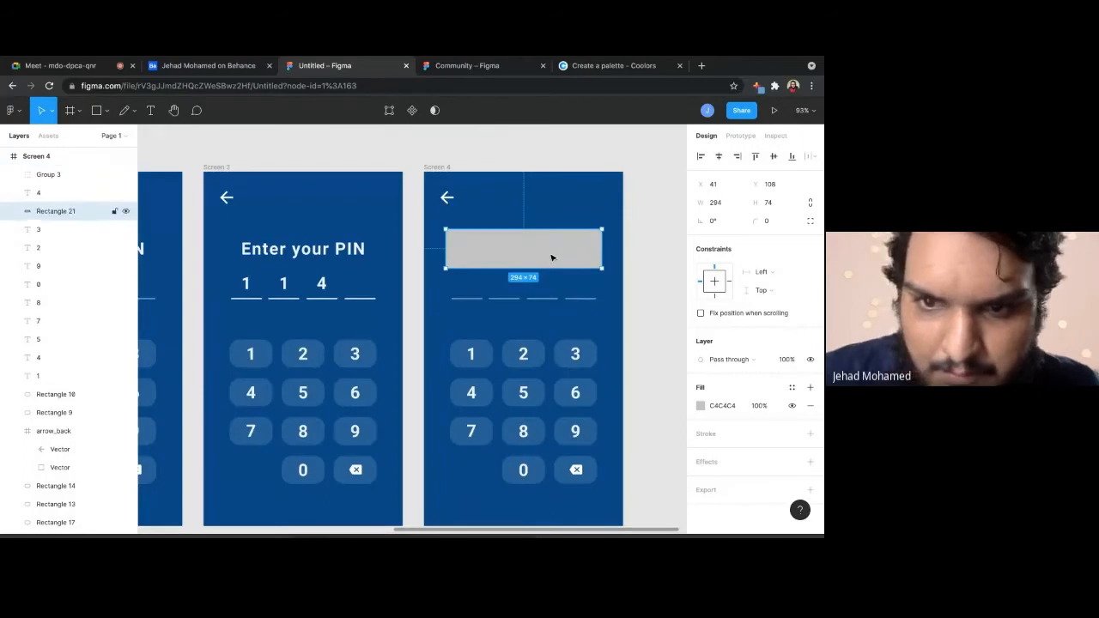
key(ctrl+bracketleft)
key(ctrl+bracketleft)
key(ctrl+bracketleft)
key(ctrl+bracketleft)
key(ctrl+bracketleft)
key(ctrl+bracketleft)
key(ctrl+bracketleft)
key(ctrl+bracketleft)
key(ctrl+bracketleft)
key(ctrl+bracketleft)
key(ctrl+bracketleft)
key(ctrl+bracketleft)
key(ctrl+bracketleft)
key(ctrl+bracketleft)
key(ctrl+bracketleft)
key(ctrl+bracketleft)
key(ctrl+bracketleft)
key(ctrl+bracketleft)
key(ctrl+bracketleft)
key(ctrl+bracketleft)
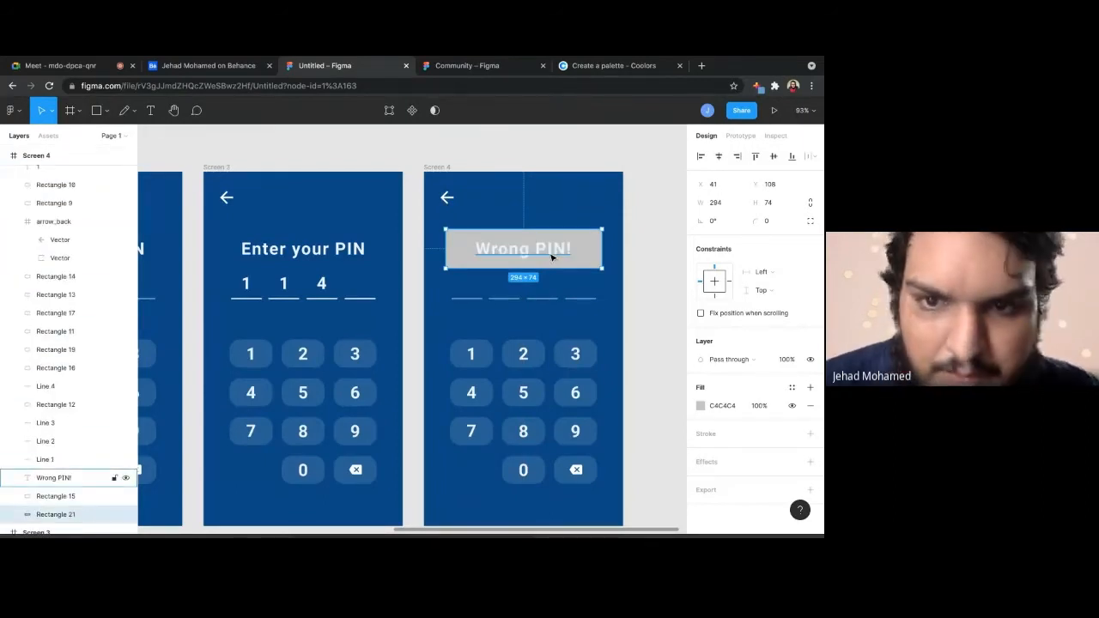
Fill the rectangle behind the "Wrong PIN!" heading with the document's red, D7263D
scroll(638, 300, down, 3)
scroll(637, 300, up, 2)
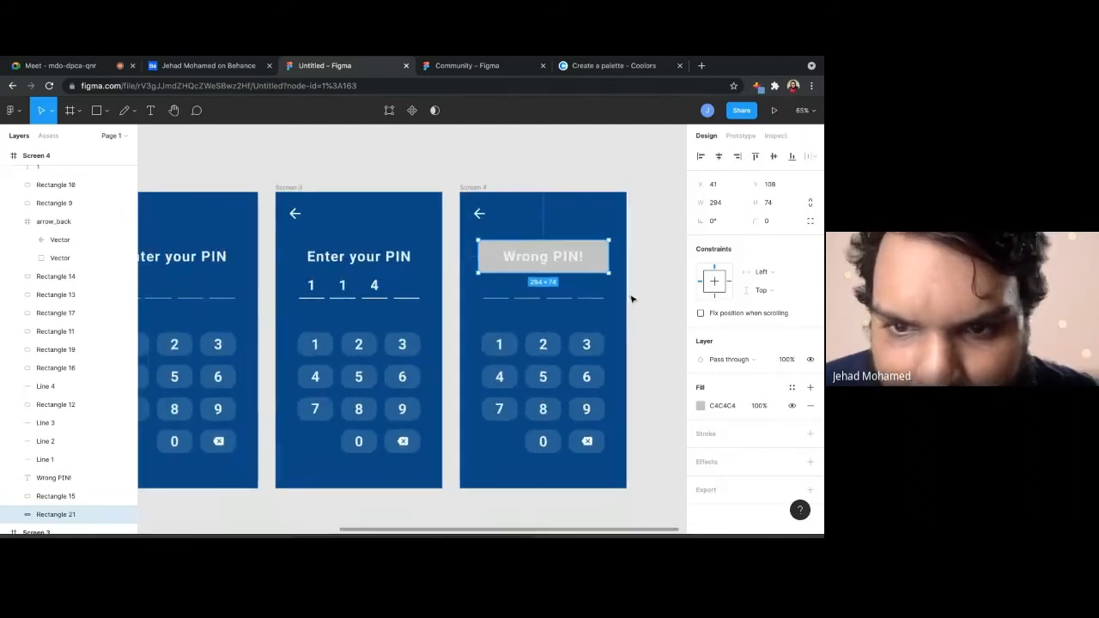
click(701, 405)
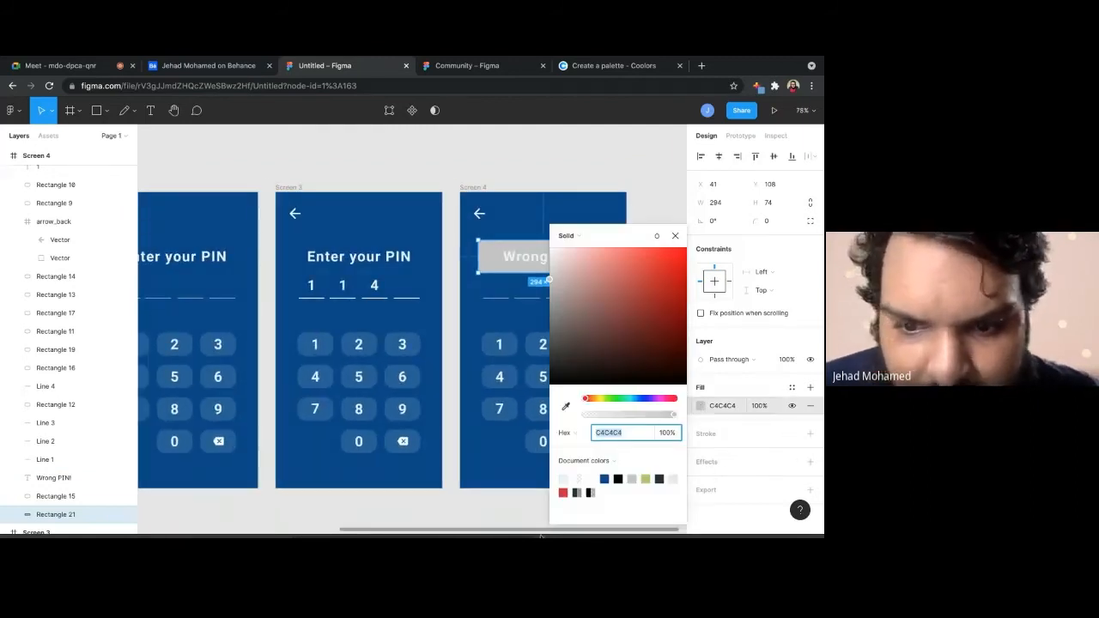
click(563, 495)
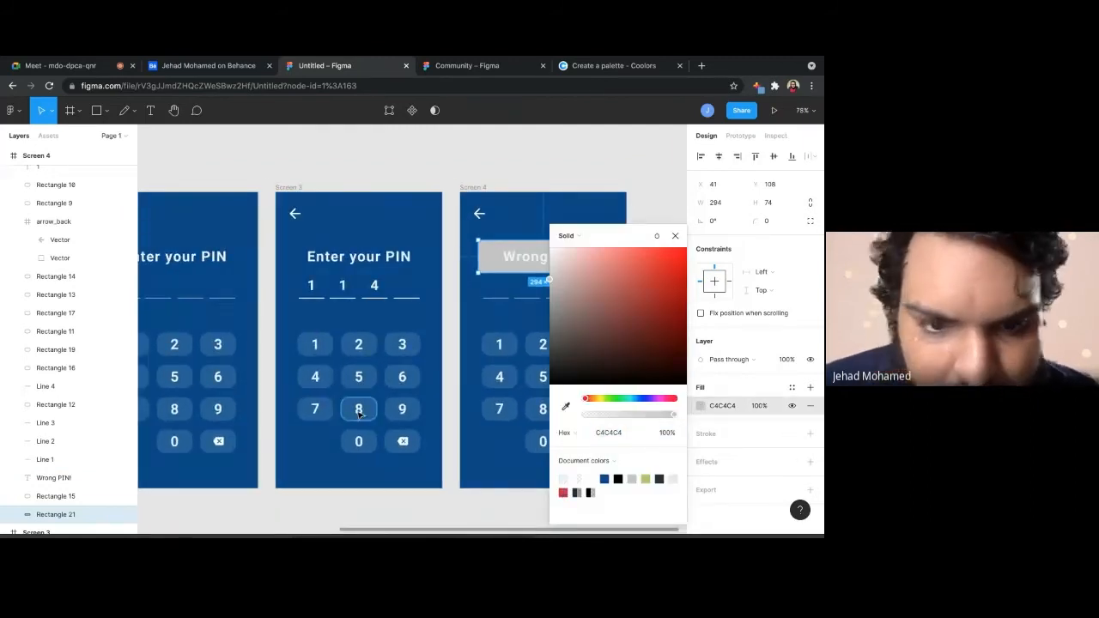
click(564, 492)
click(493, 506)
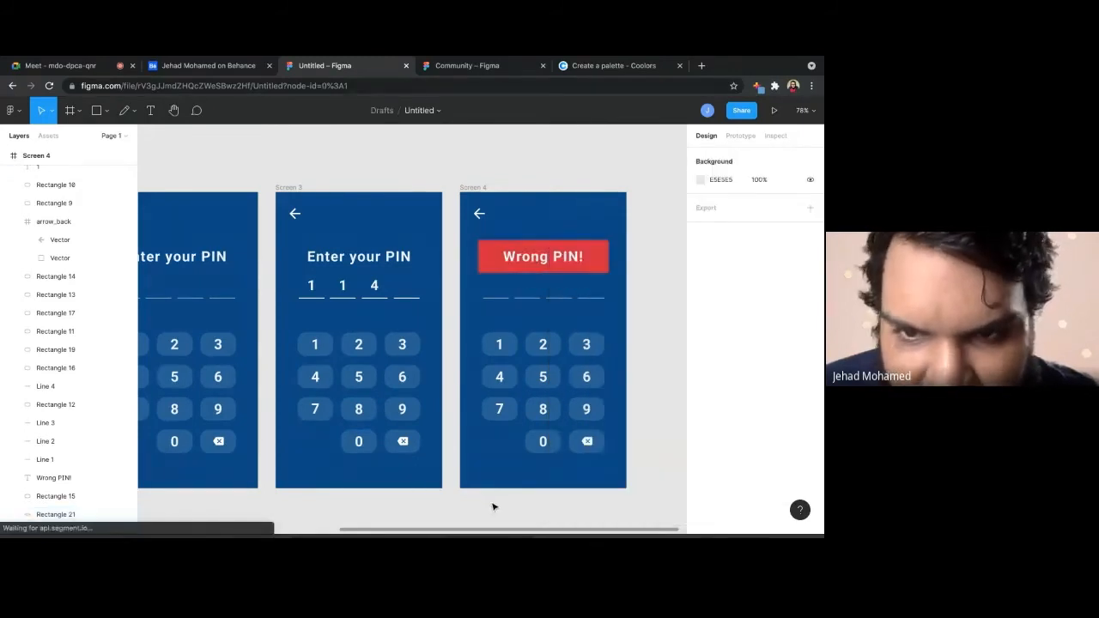
Add a stroke to the "Wrong PIN!" rectangle in the document's red, D7263D
scroll(493, 506, down, 5)
scroll(361, 429, left, 3)
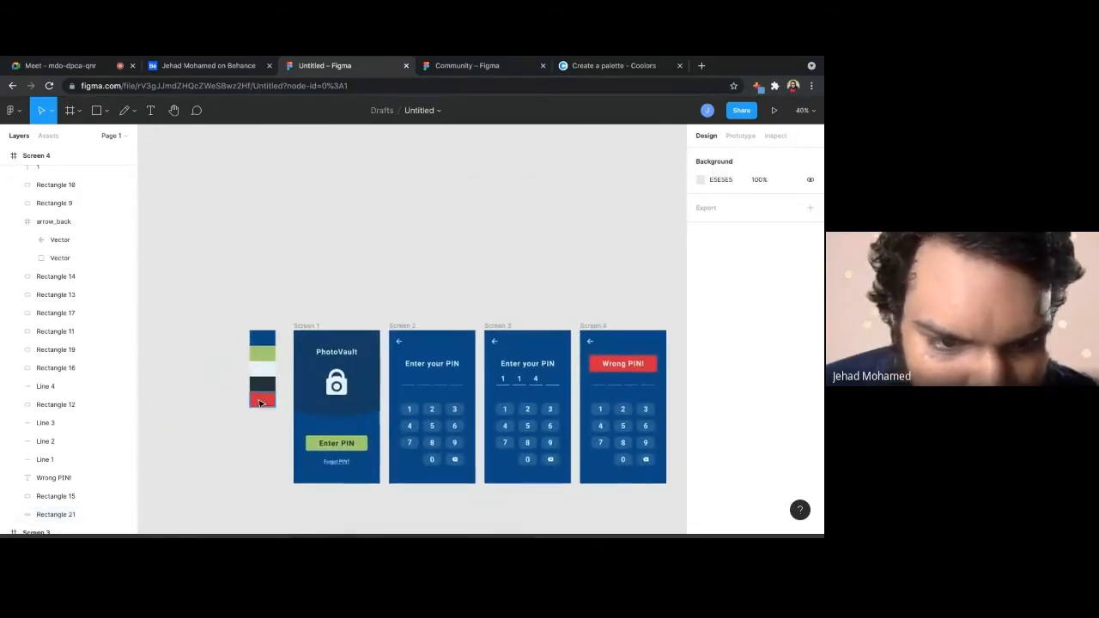
scroll(632, 386, up, 5)
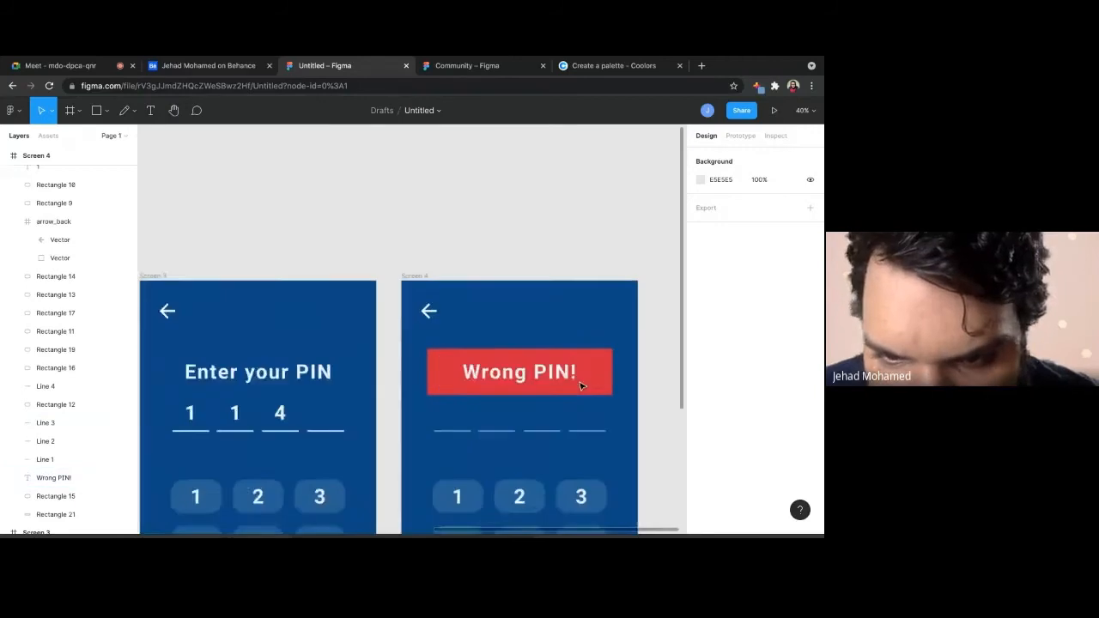
scroll(581, 386, up, 2)
click(618, 385)
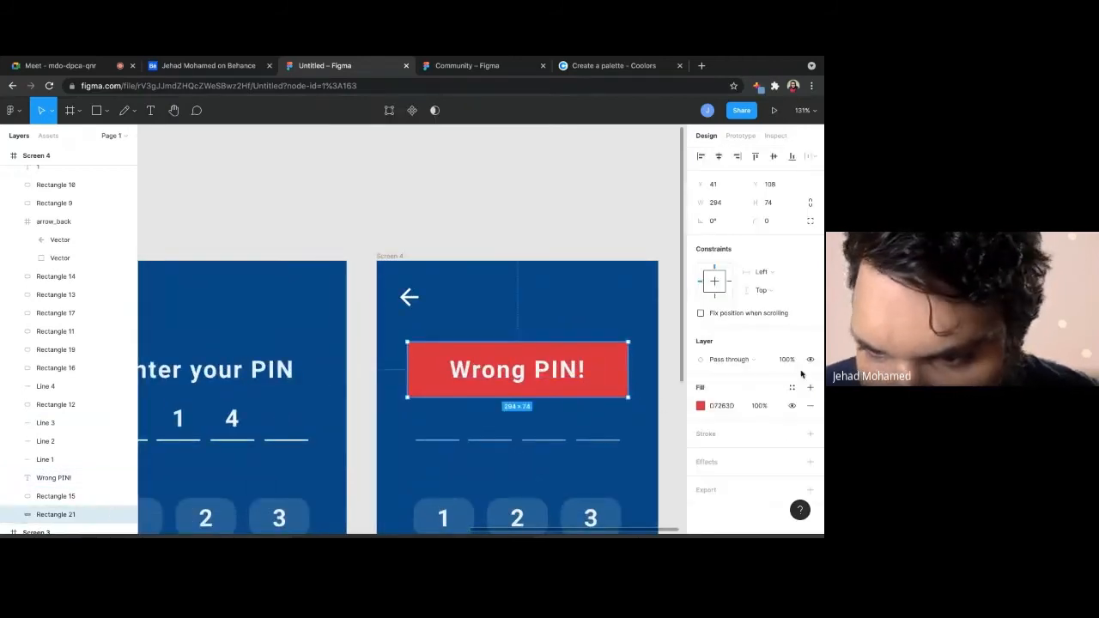
click(811, 436)
click(701, 451)
click(630, 480)
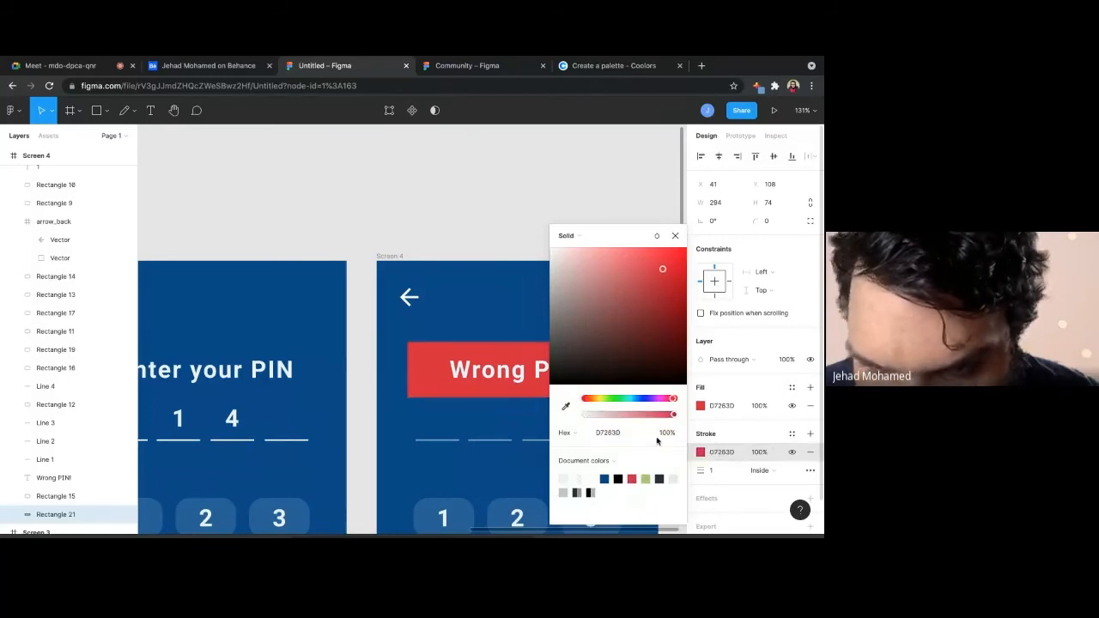
Lower the rectangle's fill opacity to 29% and set its corner radius to 8
click(701, 405)
click(700, 405)
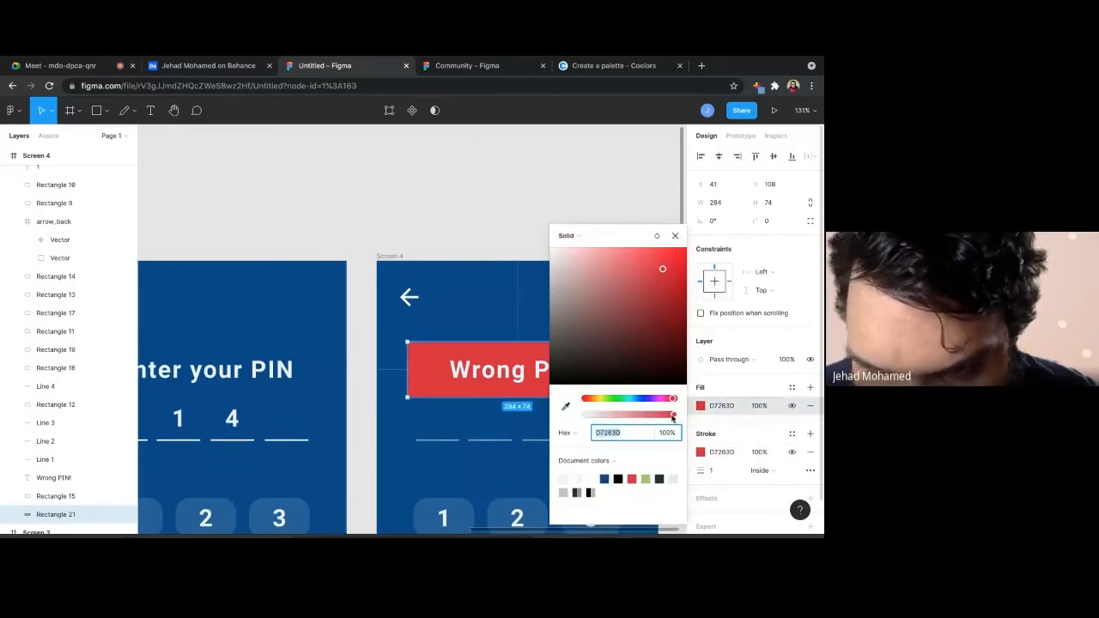
drag(673, 417, 612, 418)
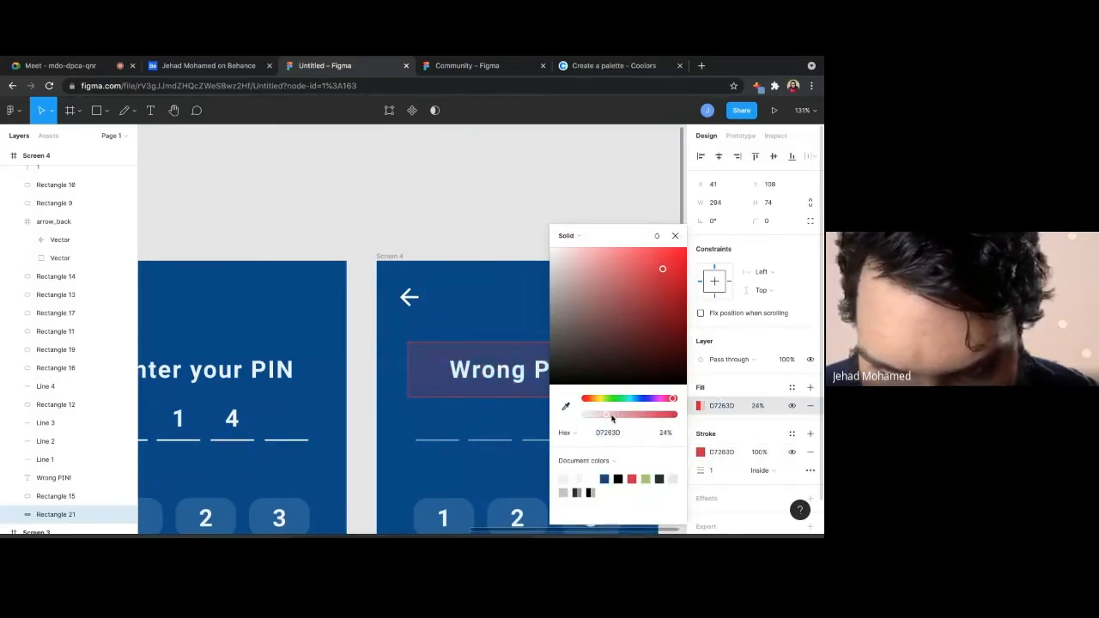
click(777, 222)
key(Up)
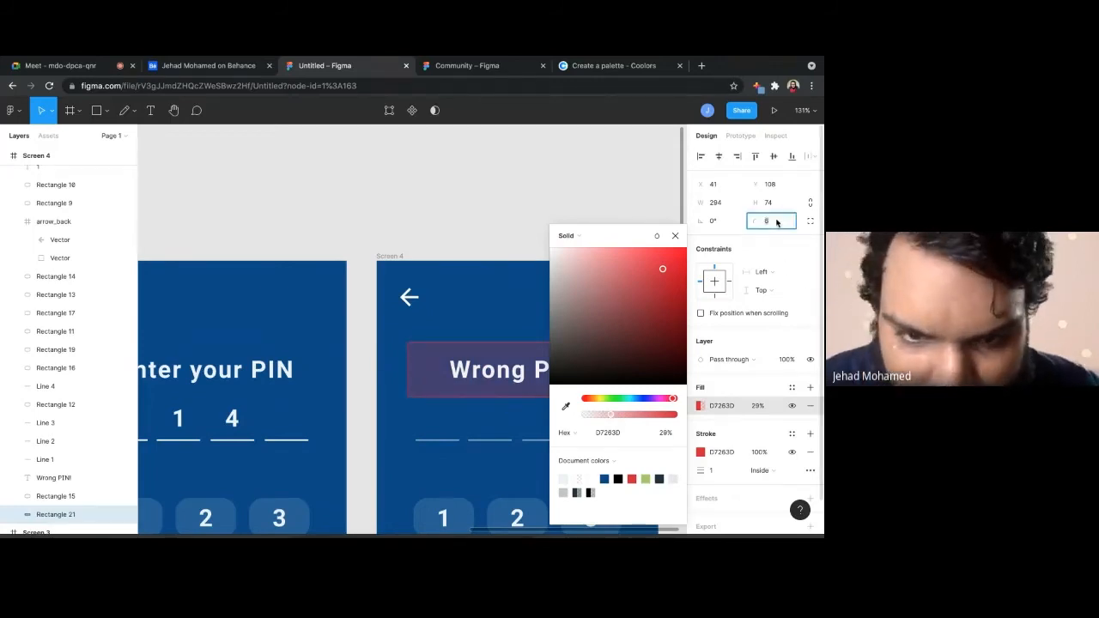
Set the stroke thickness of the "Wrong PIN!" rectangle to 2
click(720, 470)
text(3)
key(Down)
key(Down)
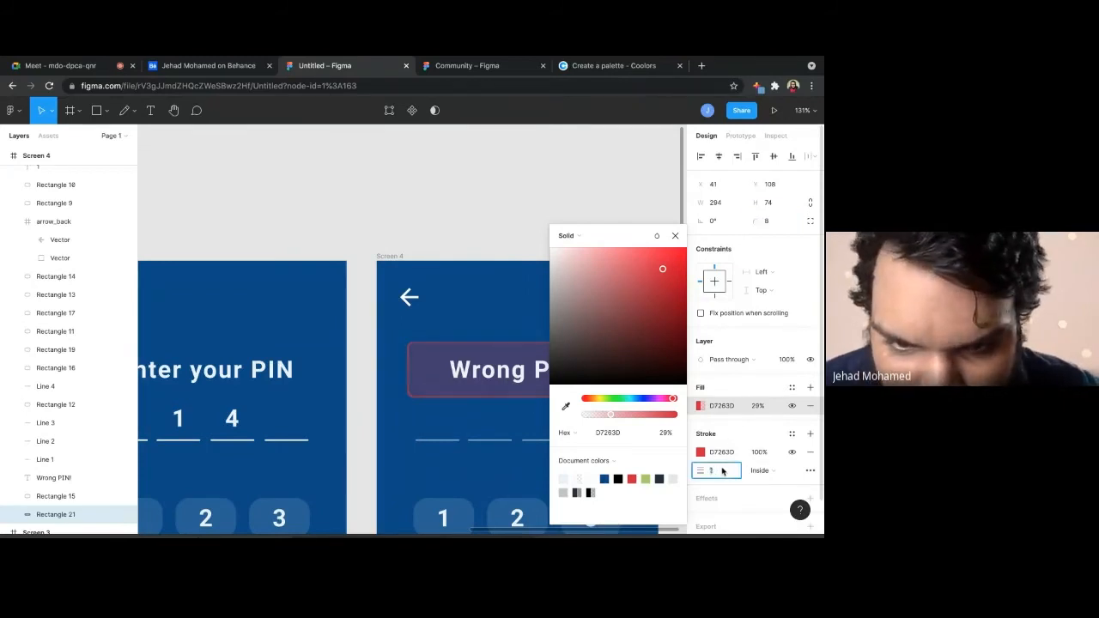
key(Up)
click(447, 246)
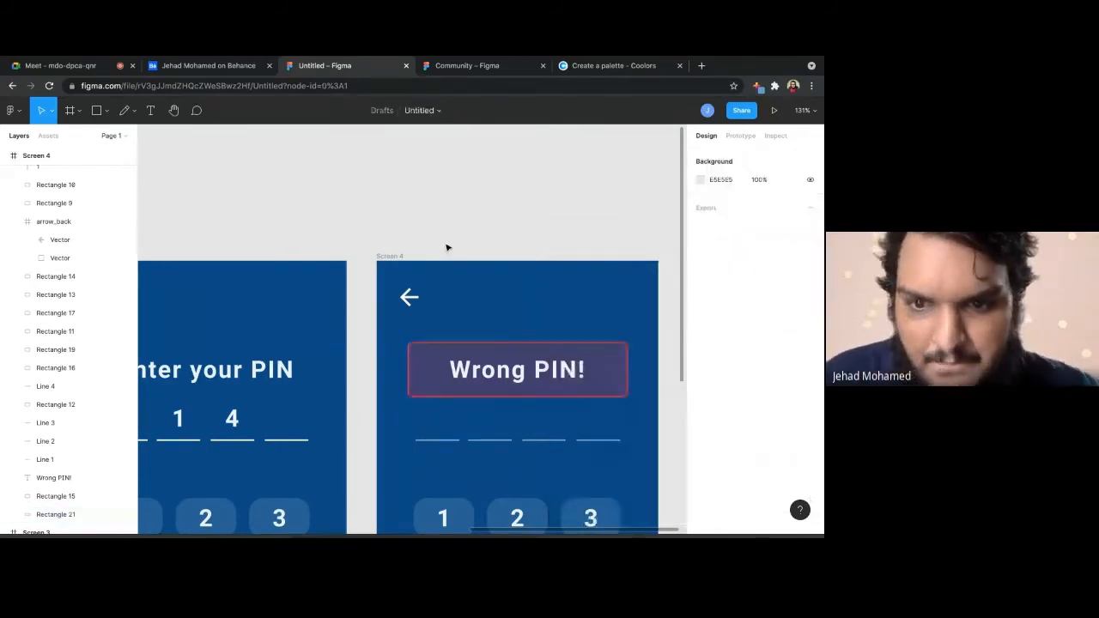
Examine the fill and stroke colour settings of the rectangle behind the "Wrong PIN!" heading on Screen 4
scroll(447, 245, down, 5)
scroll(590, 325, up, 3)
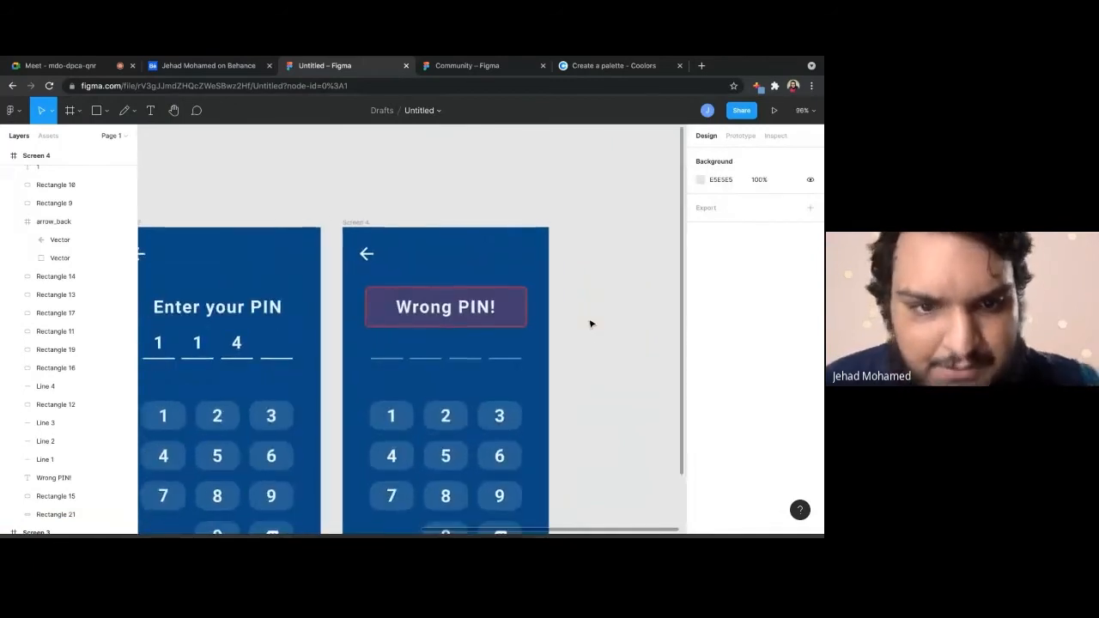
click(499, 318)
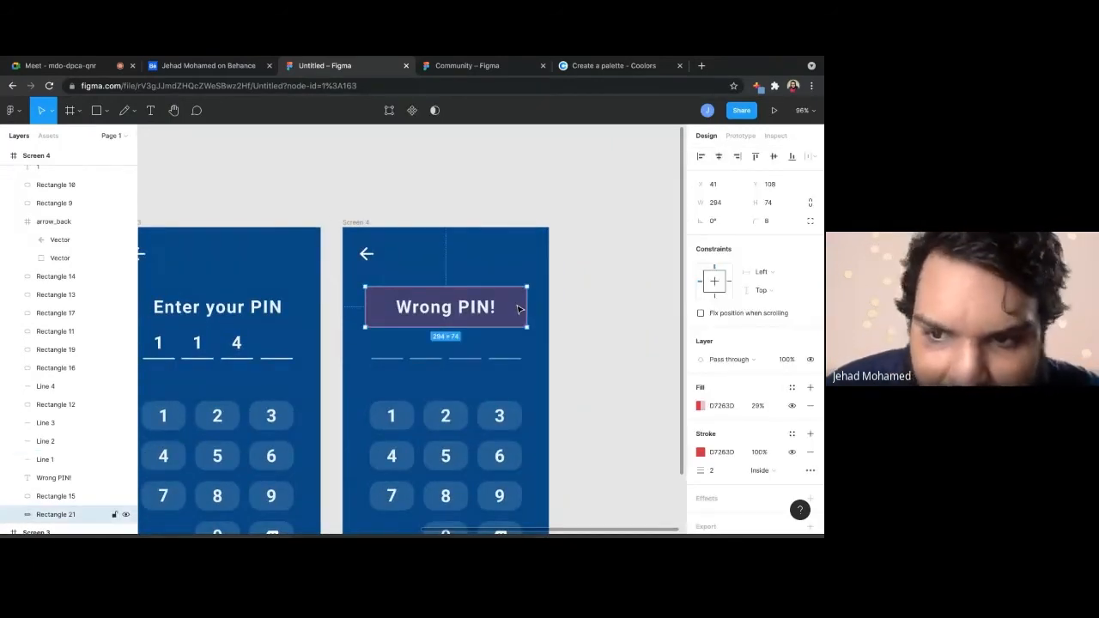
click(699, 408)
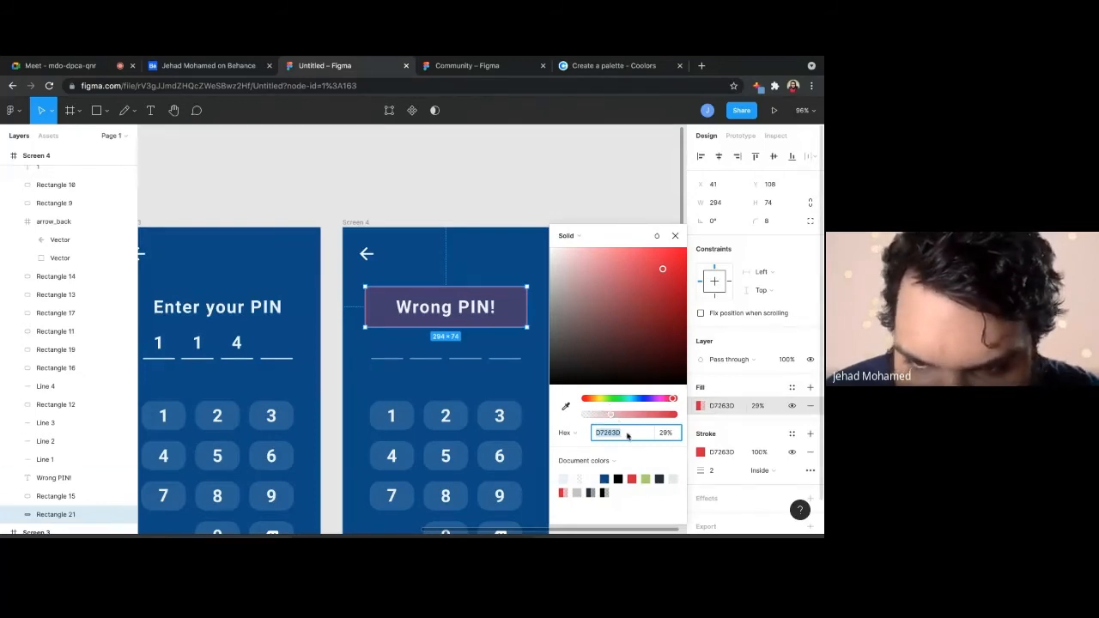
click(740, 435)
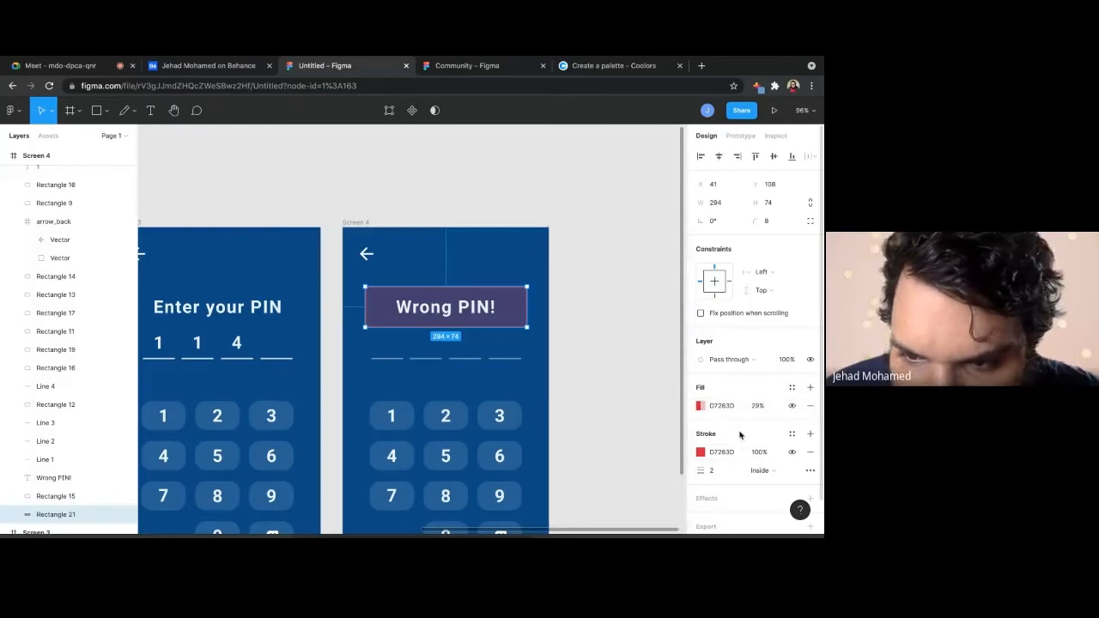
click(701, 453)
click(716, 476)
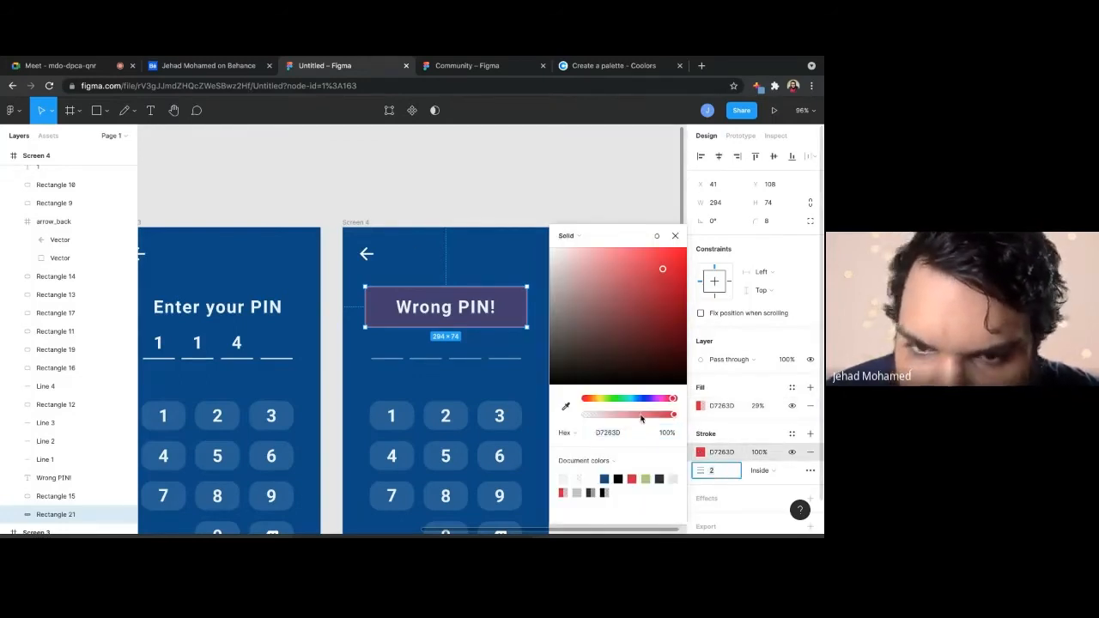
click(435, 144)
scroll(586, 362, down, 5)
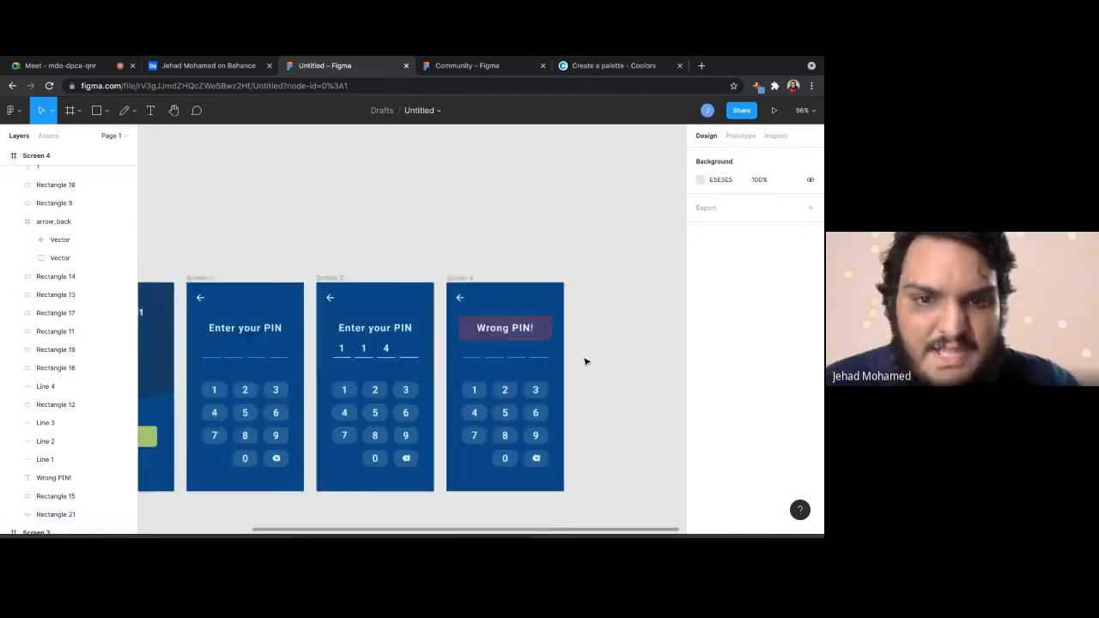
Narrow the "Wrong PIN!" rectangle from both sides to a width of about 272, in line with the PIN lines below
scroll(587, 361, down, 2)
scroll(550, 329, up, 5)
click(551, 329)
drag(571, 321, 563, 320)
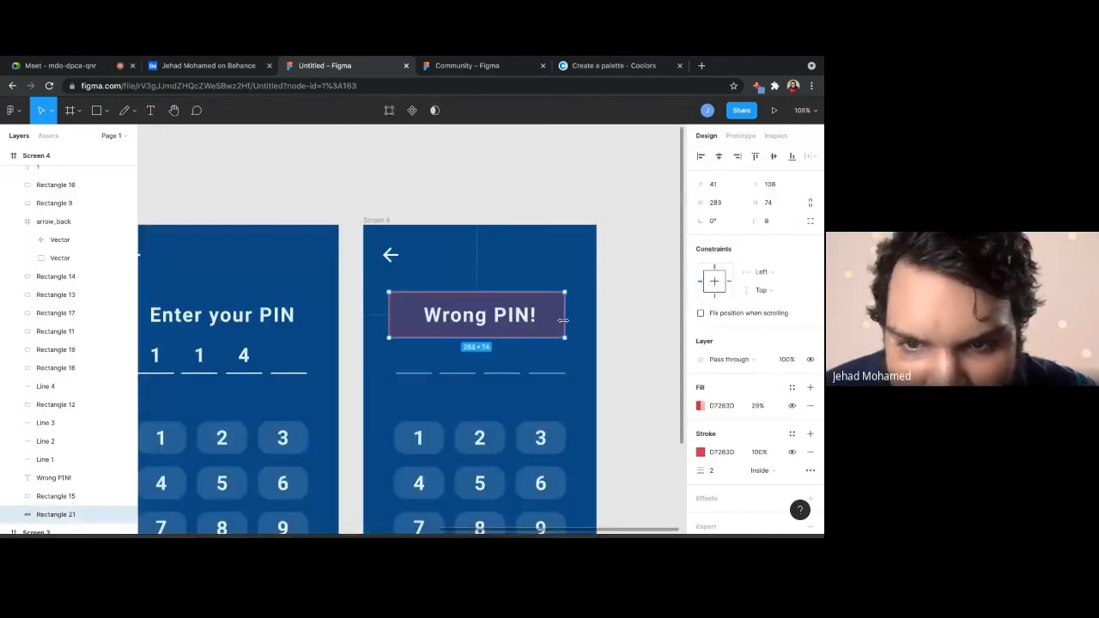
drag(387, 313, 396, 313)
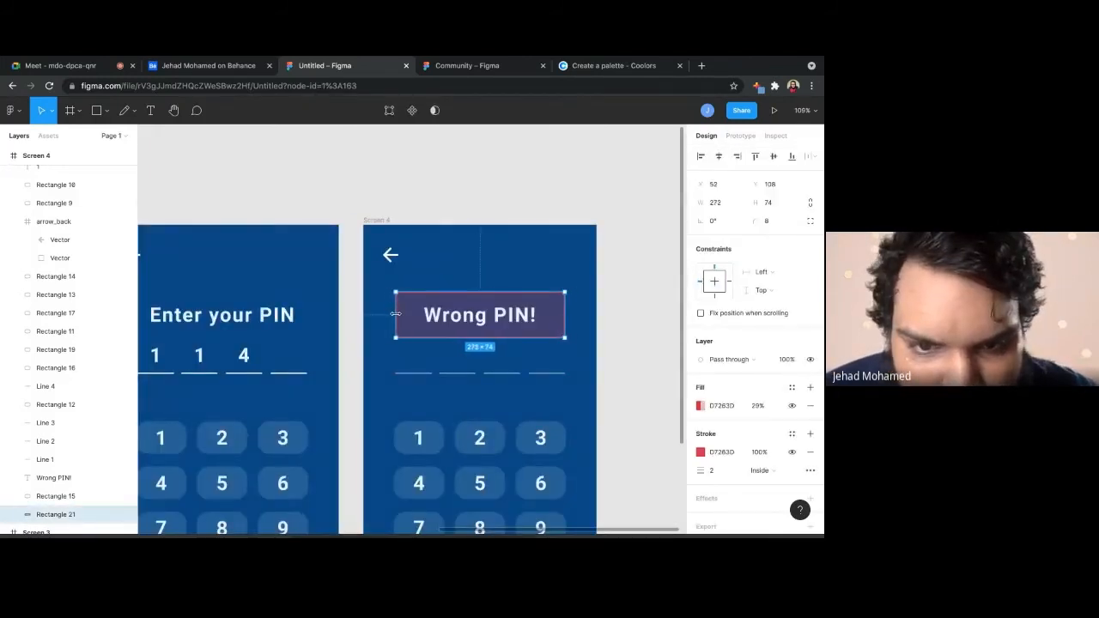
click(475, 211)
scroll(476, 211, down, 5)
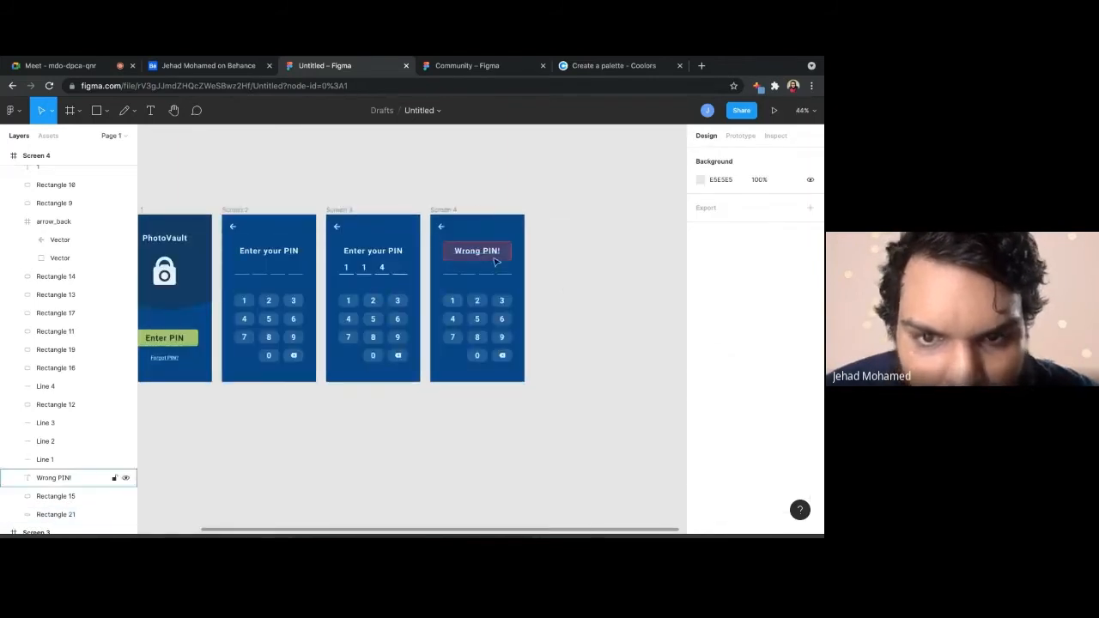
Group the digit and background of Screen 3's 0 key and add a tap prototype interaction to the group
scroll(388, 311, up, 5)
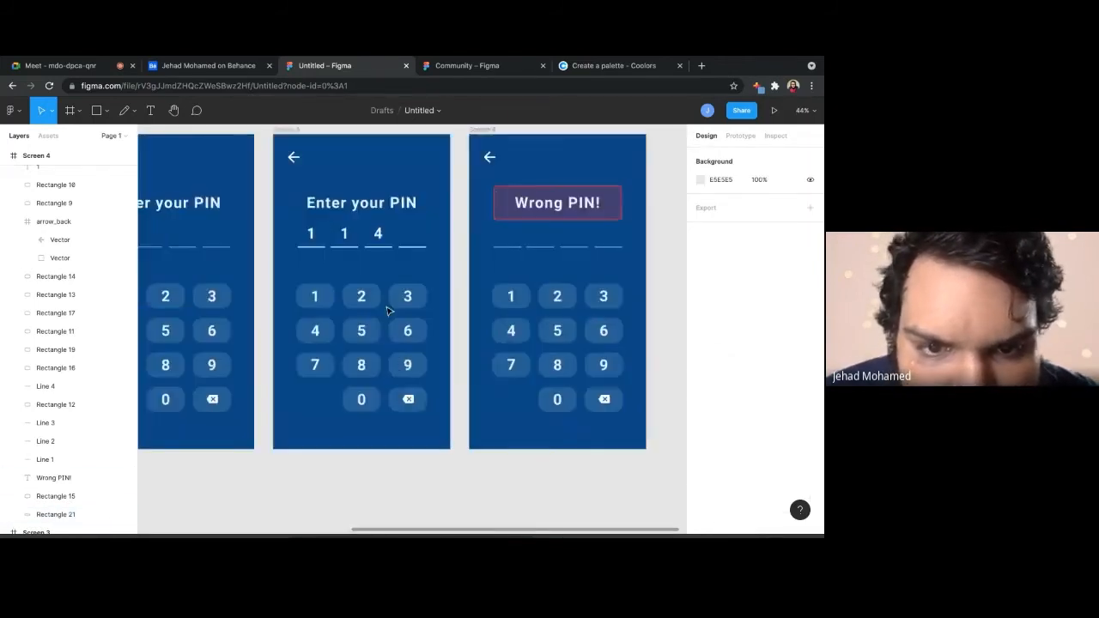
click(365, 400)
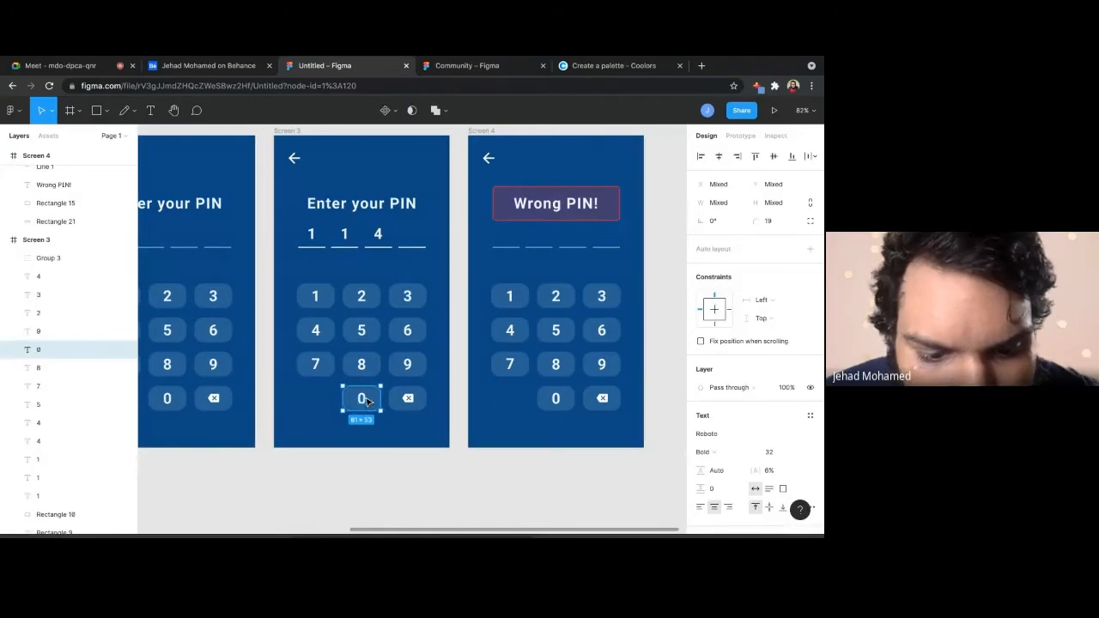
key(ctrl+g)
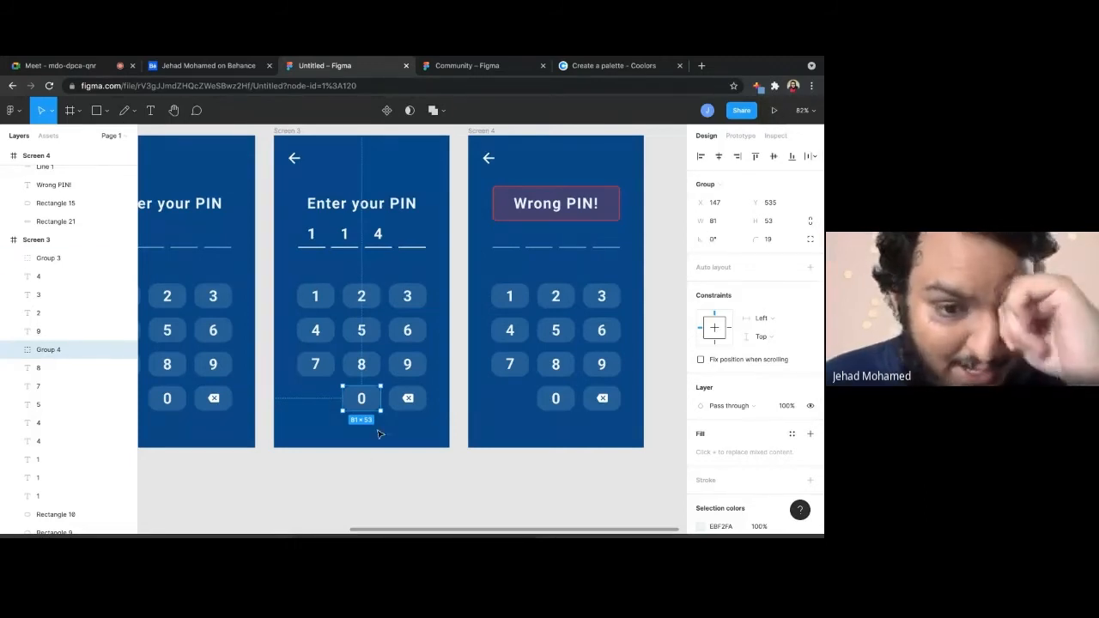
click(738, 135)
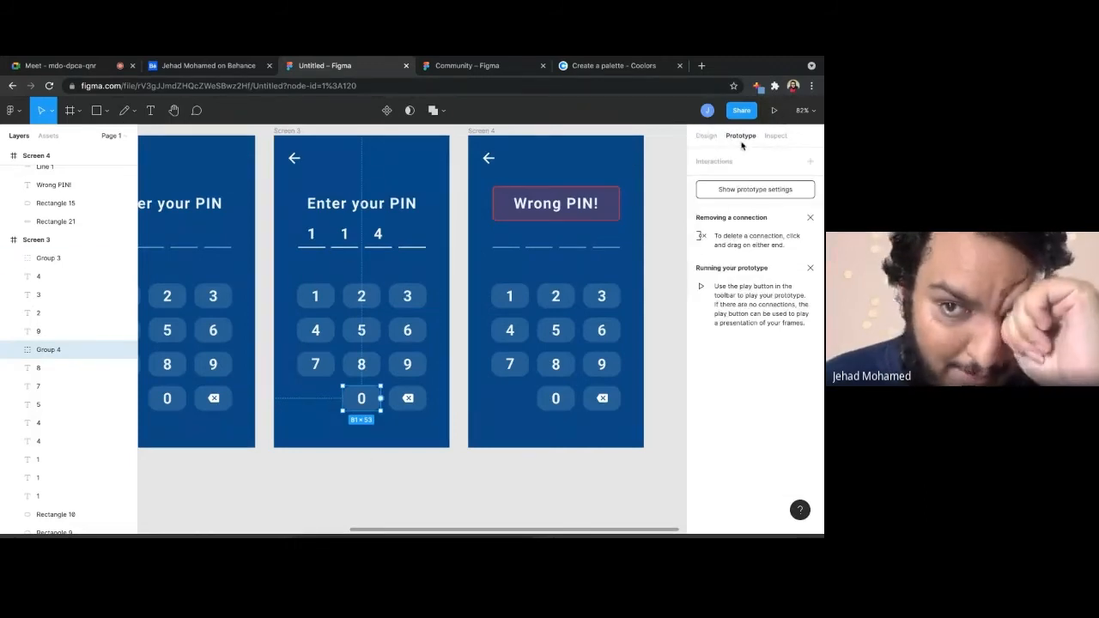
click(809, 160)
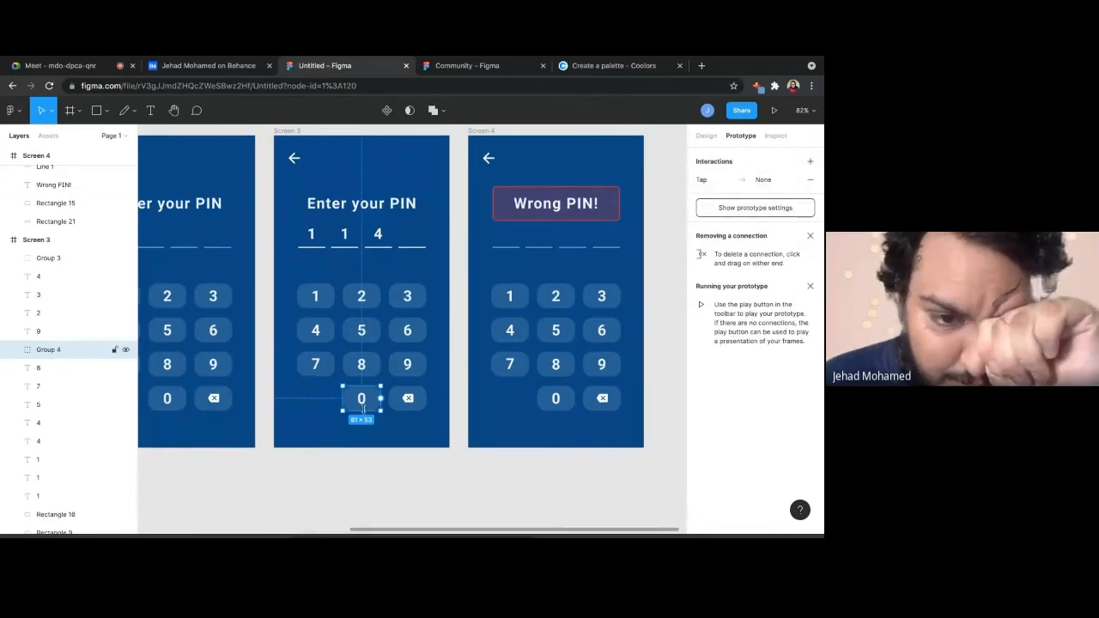
drag(380, 398, 481, 344)
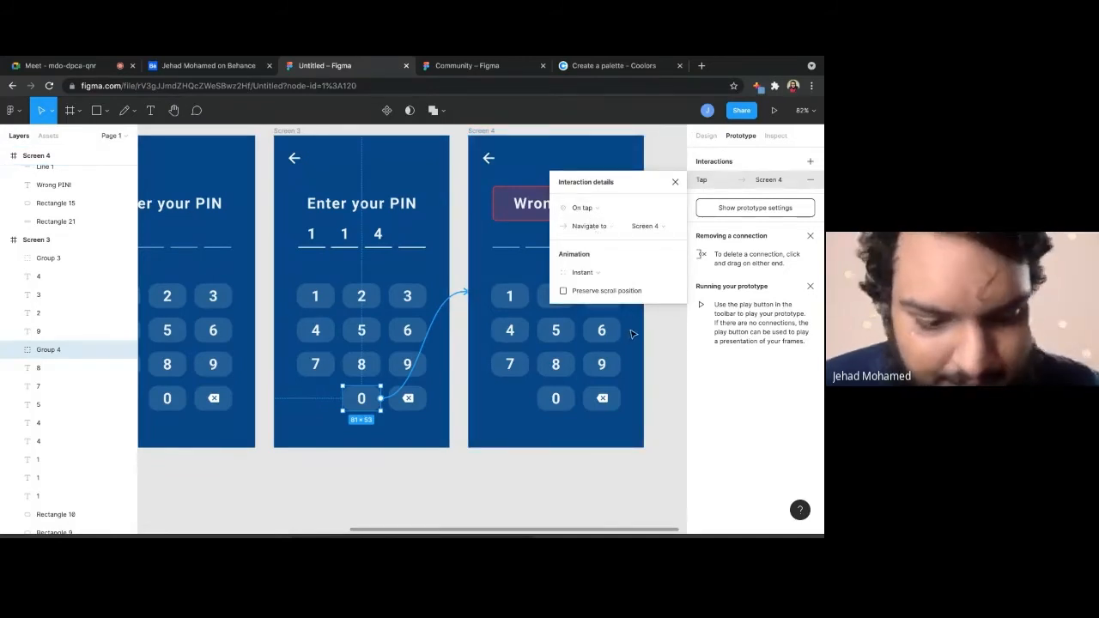
drag(391, 397, 401, 400)
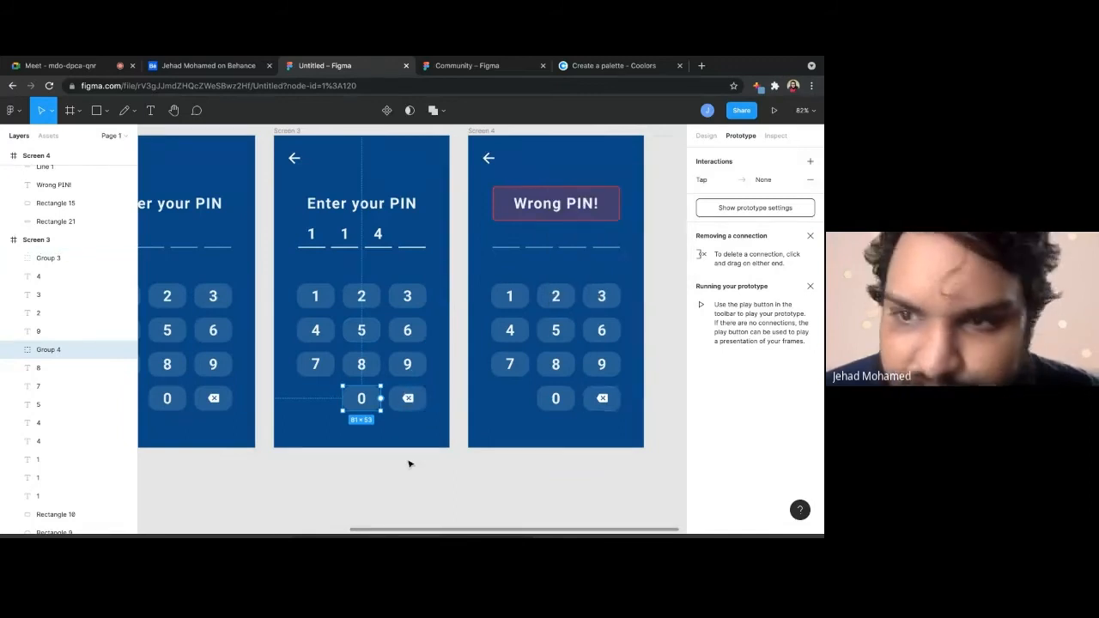
click(750, 180)
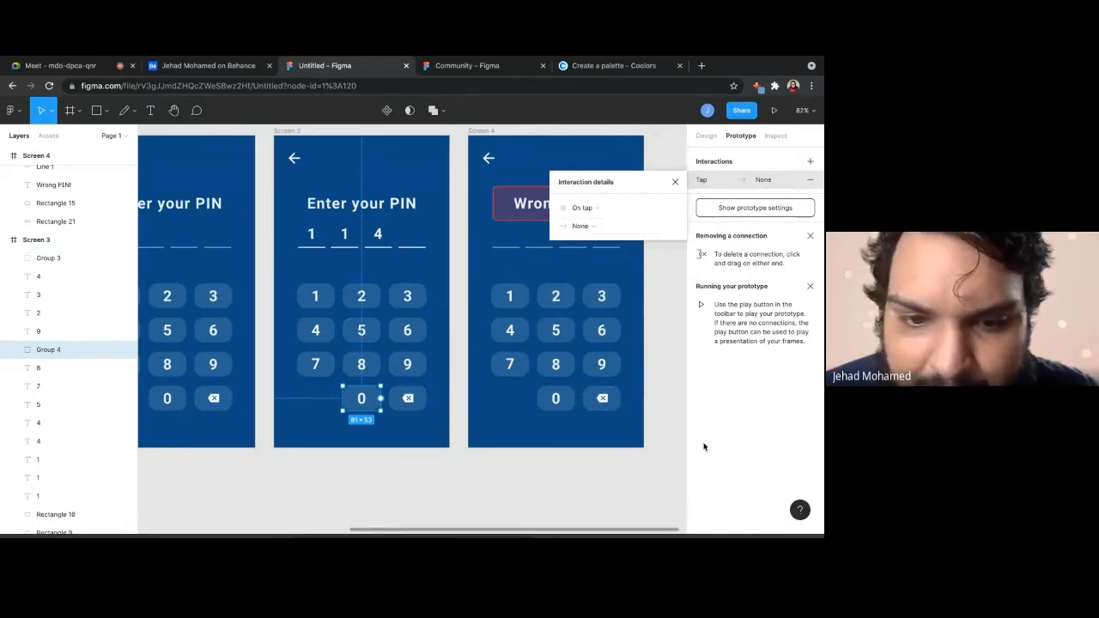
click(680, 461)
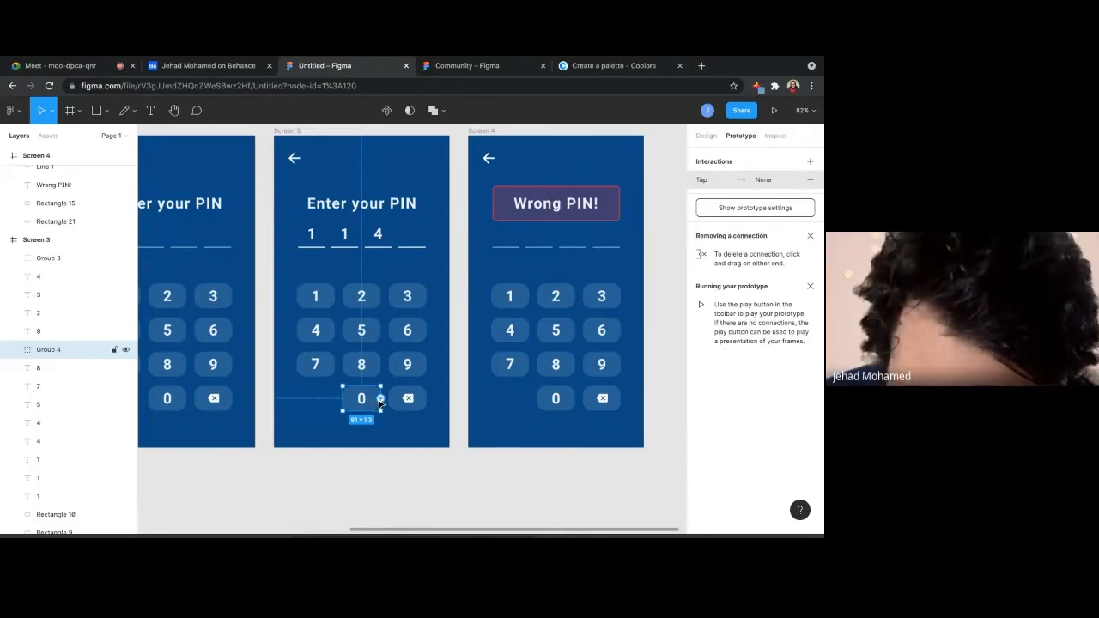
click(707, 136)
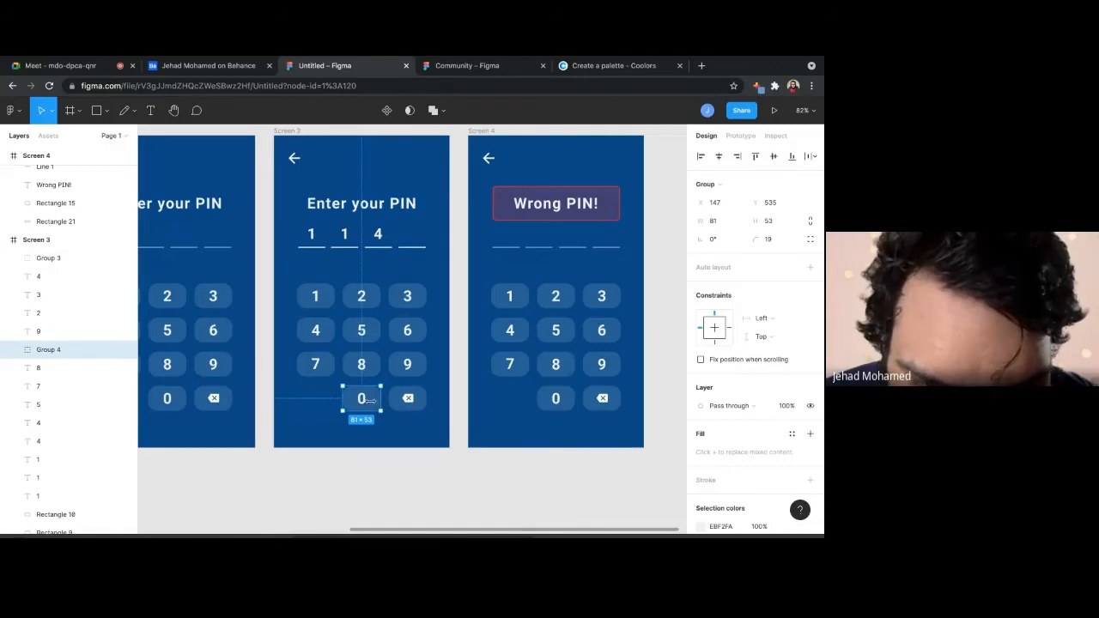
click(738, 137)
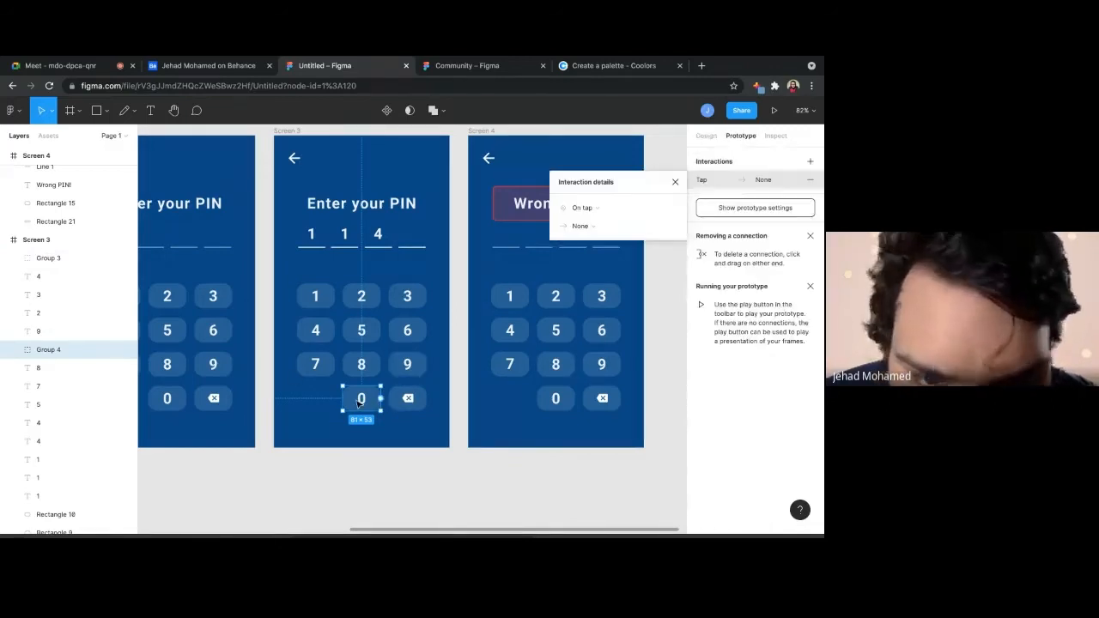
Connect Screen 3's 0 key to Screen 4 with an on-tap Navigate to interaction and Instant animation
scroll(445, 305, up, 5)
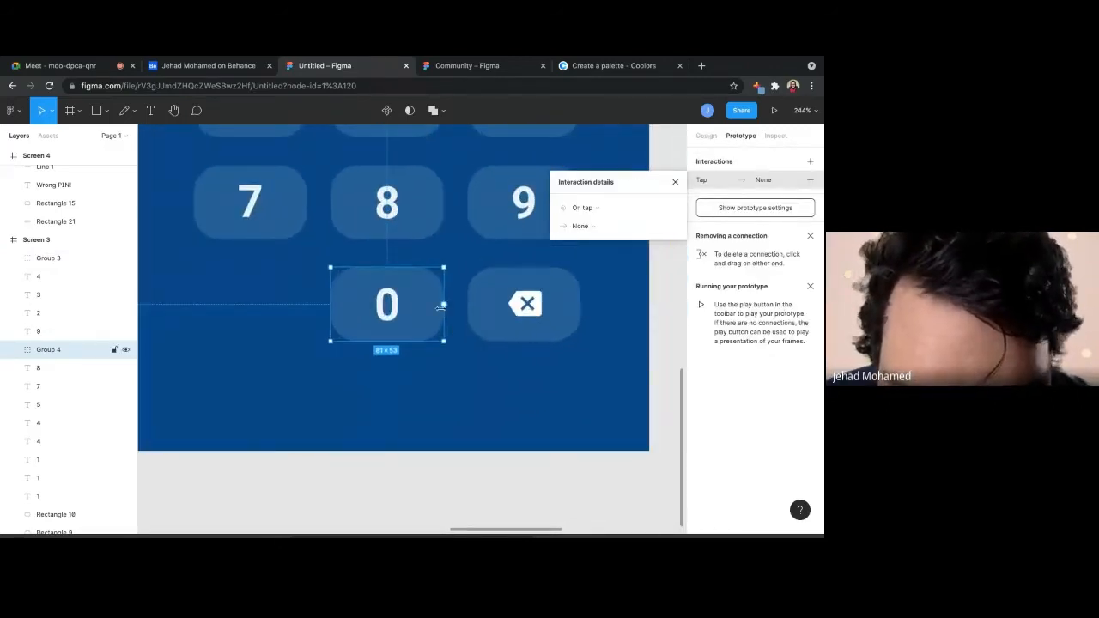
scroll(445, 305, down, 10)
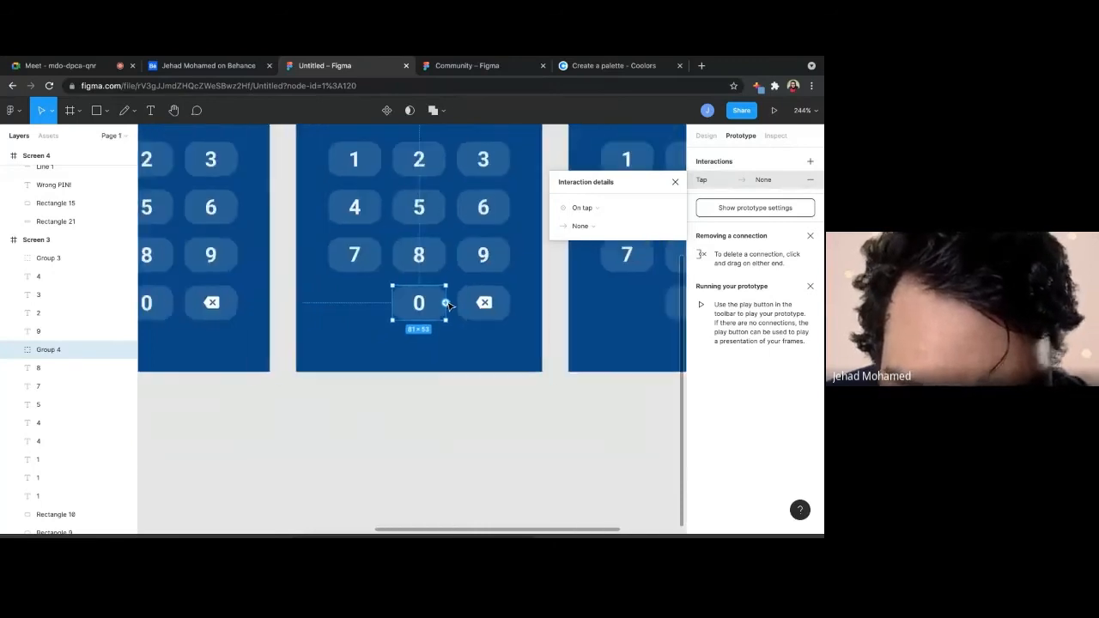
drag(429, 352, 498, 245)
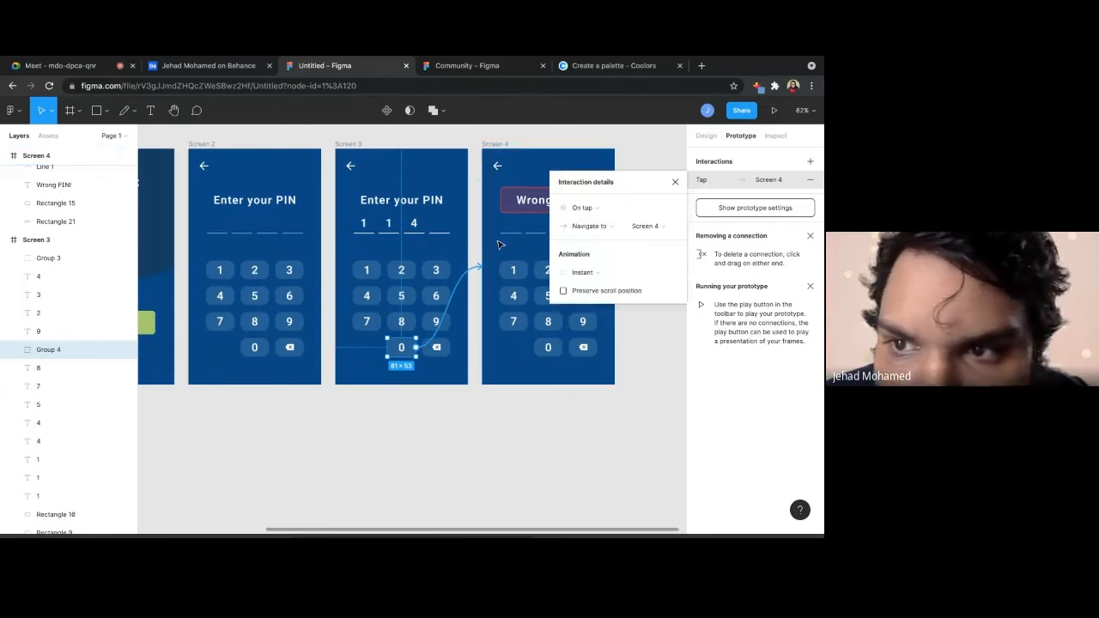
click(654, 334)
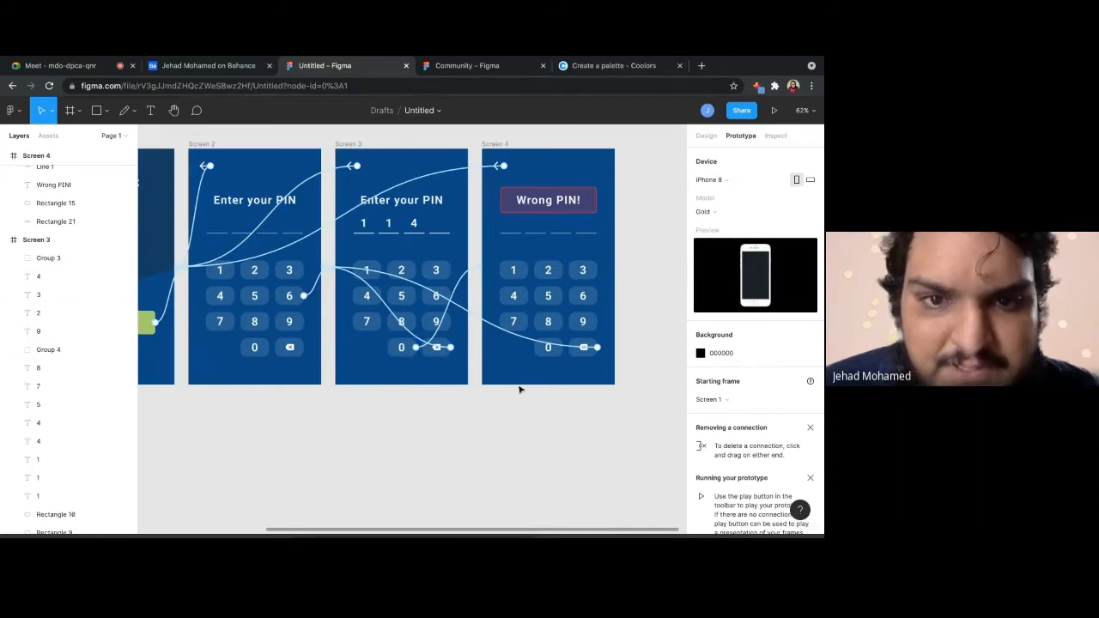
Preview the prototype from Screen 1 and test the path through both PIN-entry screens to the wrong-PIN screen
scroll(518, 390, down, 3)
scroll(520, 386, left, 2)
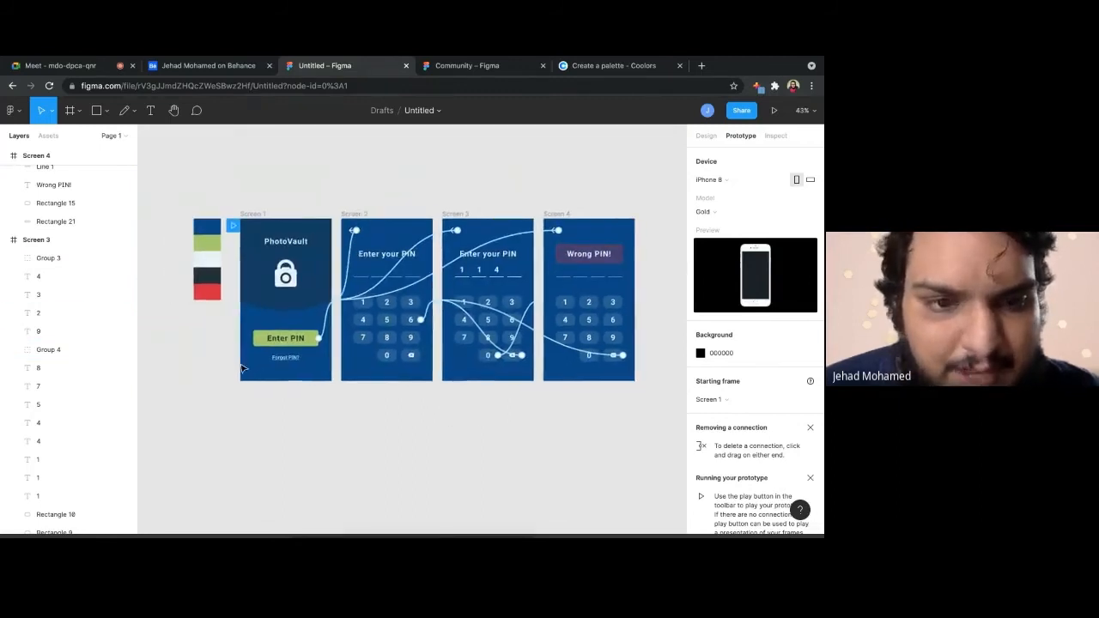
click(252, 216)
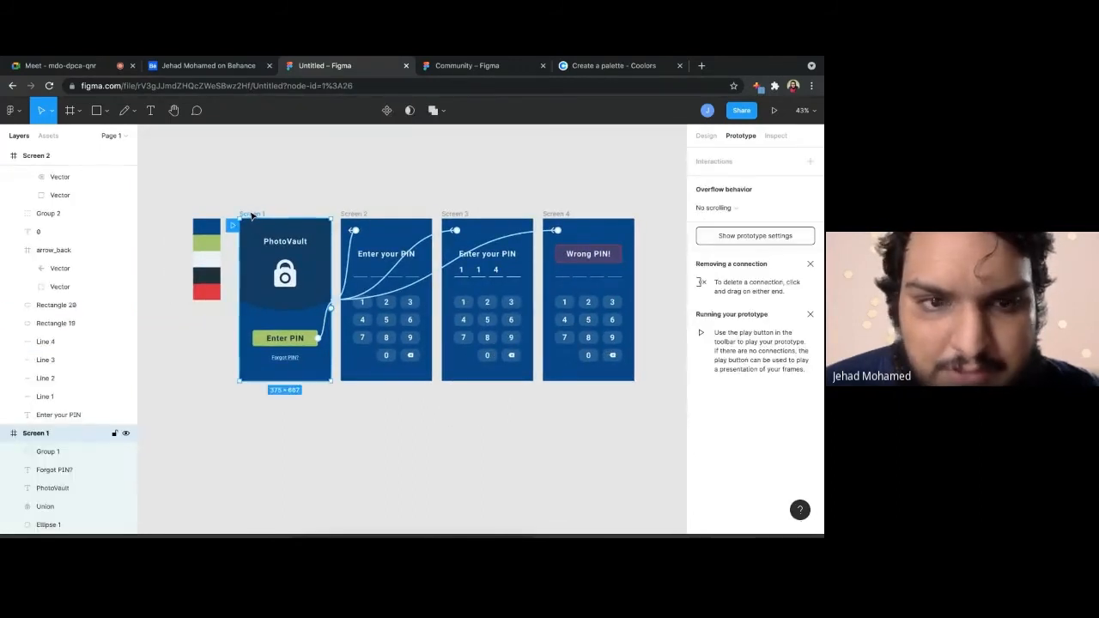
click(772, 111)
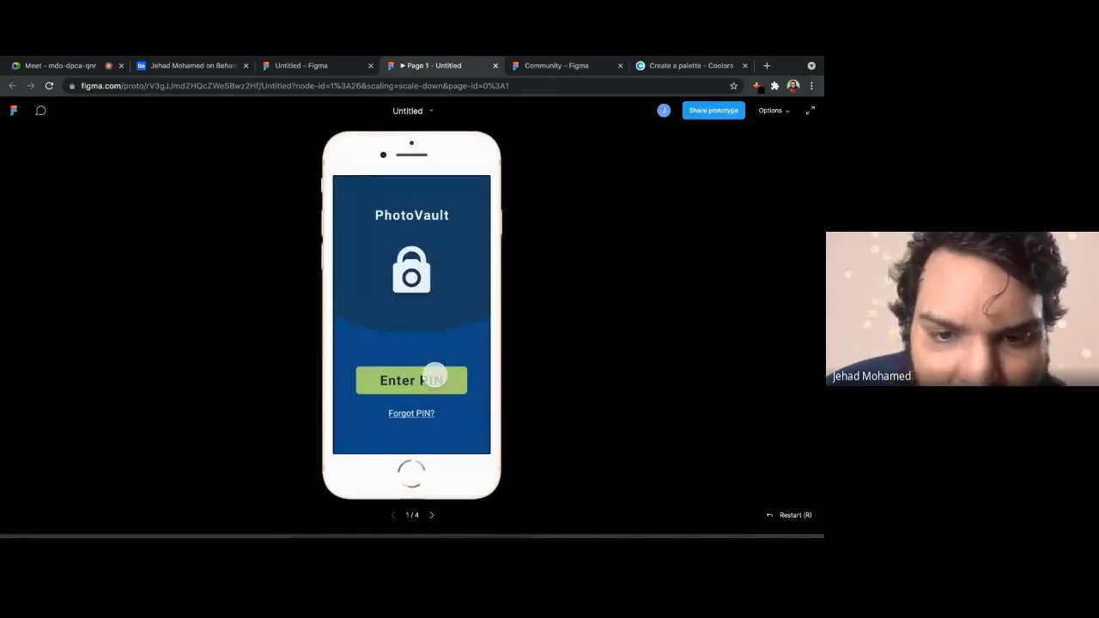
click(434, 376)
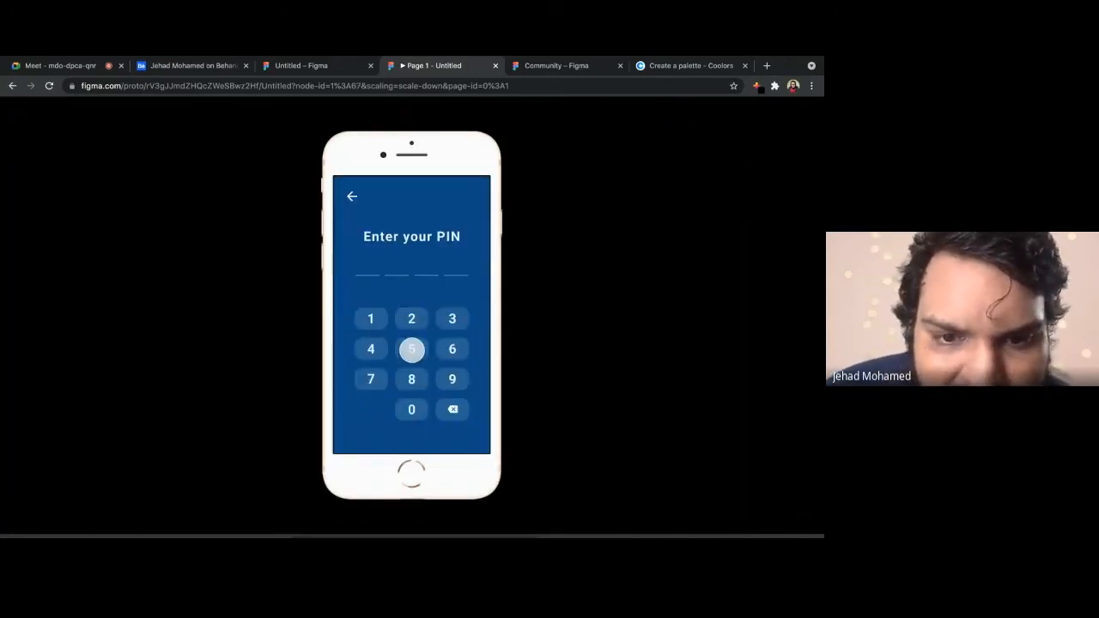
click(411, 350)
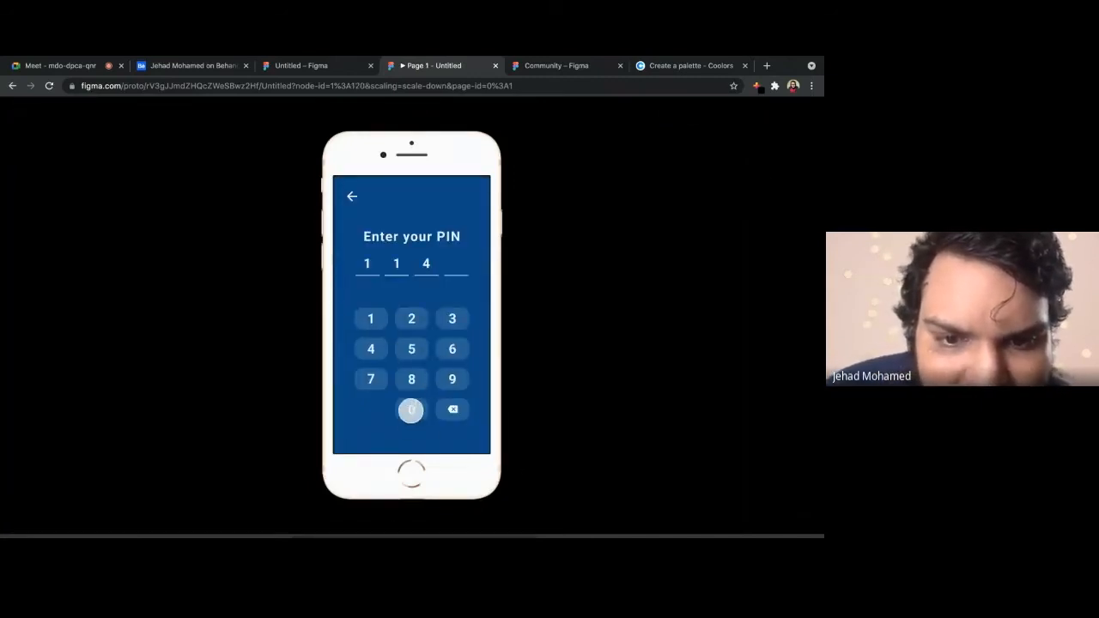
click(412, 410)
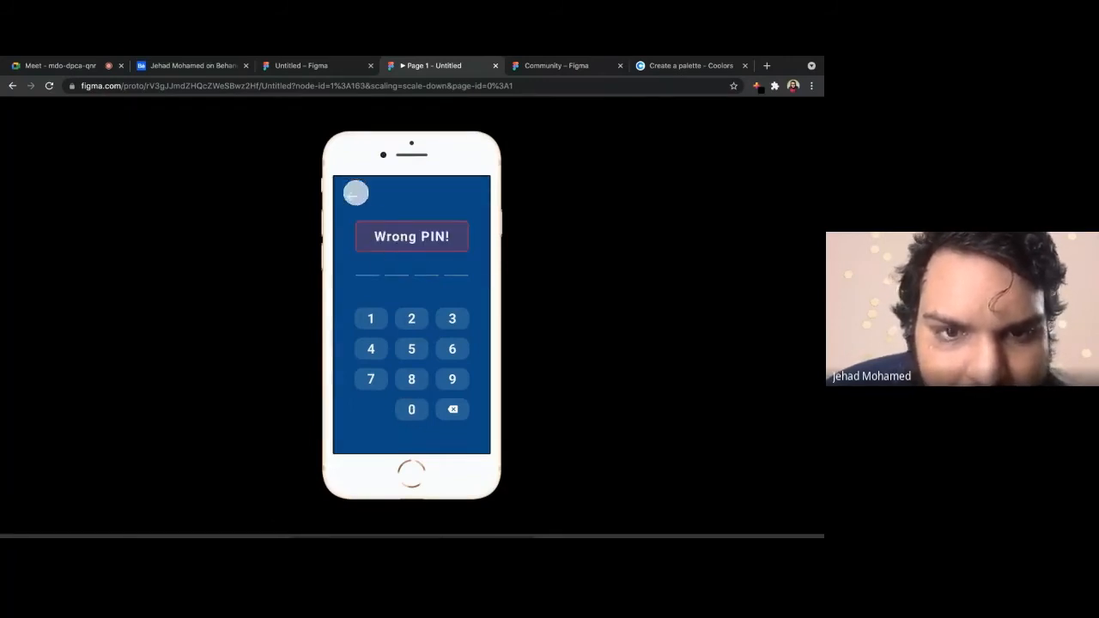
Test the back arrow, backspace key and repeated PIN-entry path in the prototype preview, and close the preview
click(352, 196)
click(429, 375)
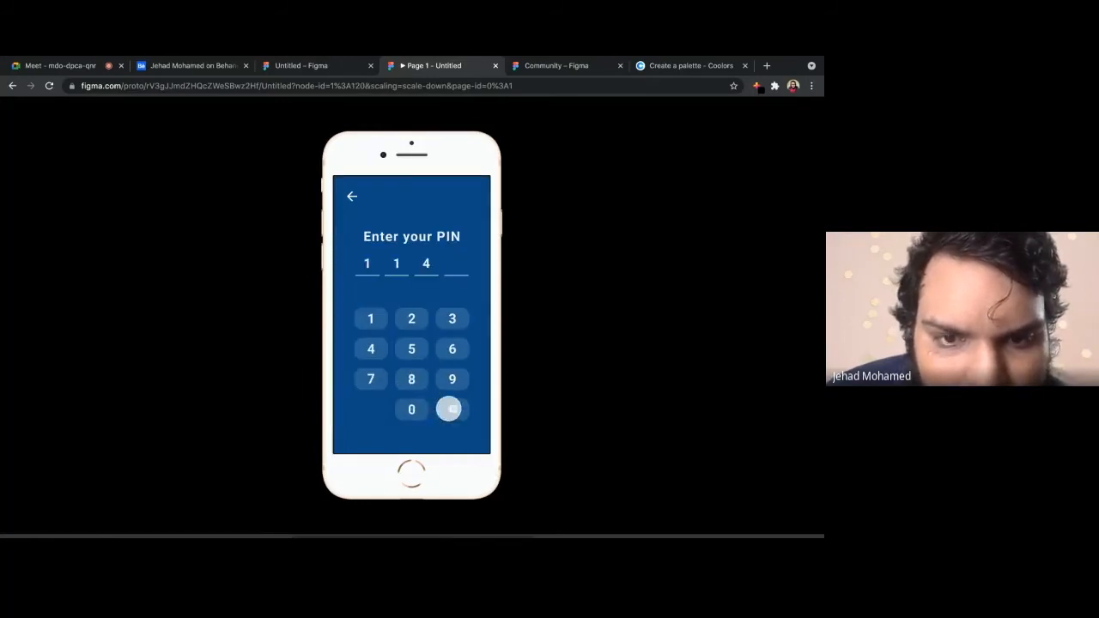
click(448, 409)
click(408, 357)
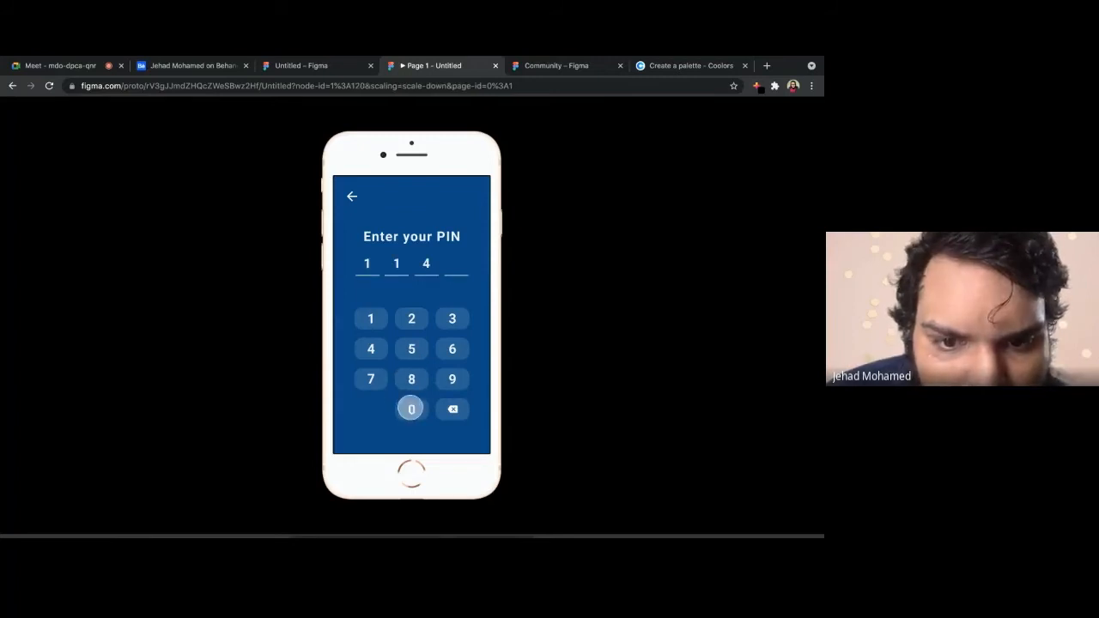
click(411, 409)
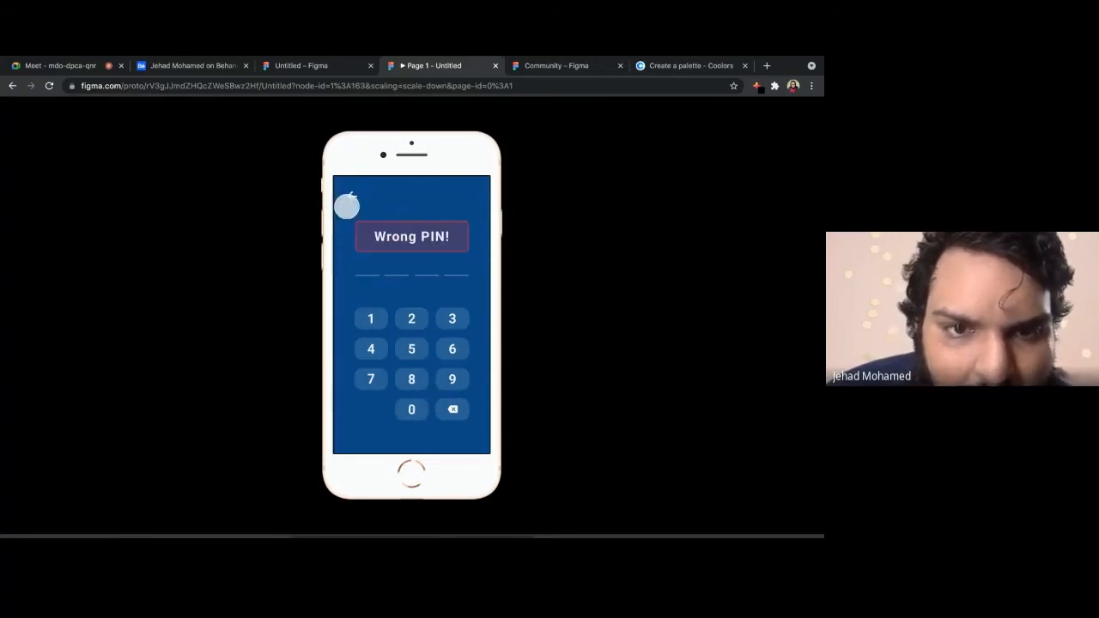
click(348, 194)
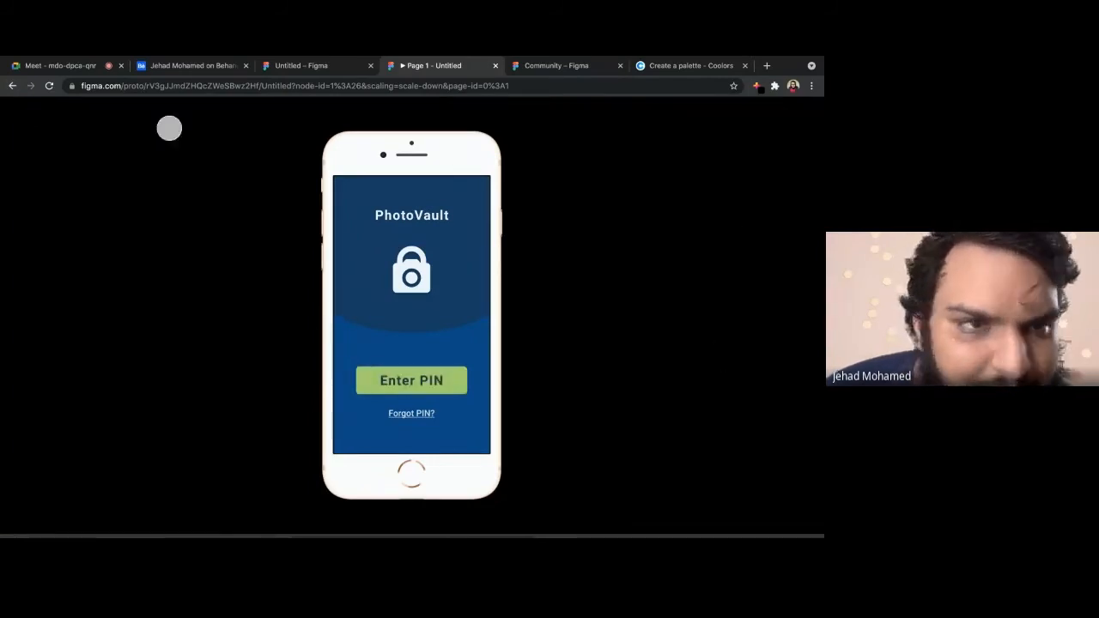
click(494, 66)
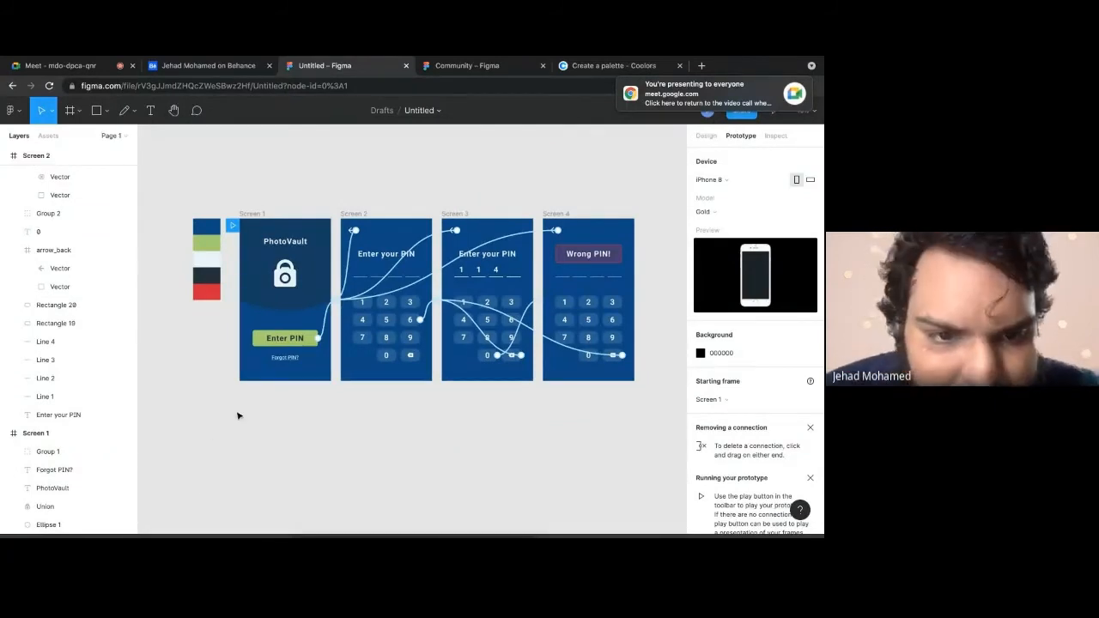
Duplicate the Screen 4 frame beside the original and delete everything inside the copy, leaving a blank blue screen
scroll(243, 410, up, 5)
scroll(243, 411, down, 6)
scroll(243, 411, left, 3)
scroll(243, 411, down, 2)
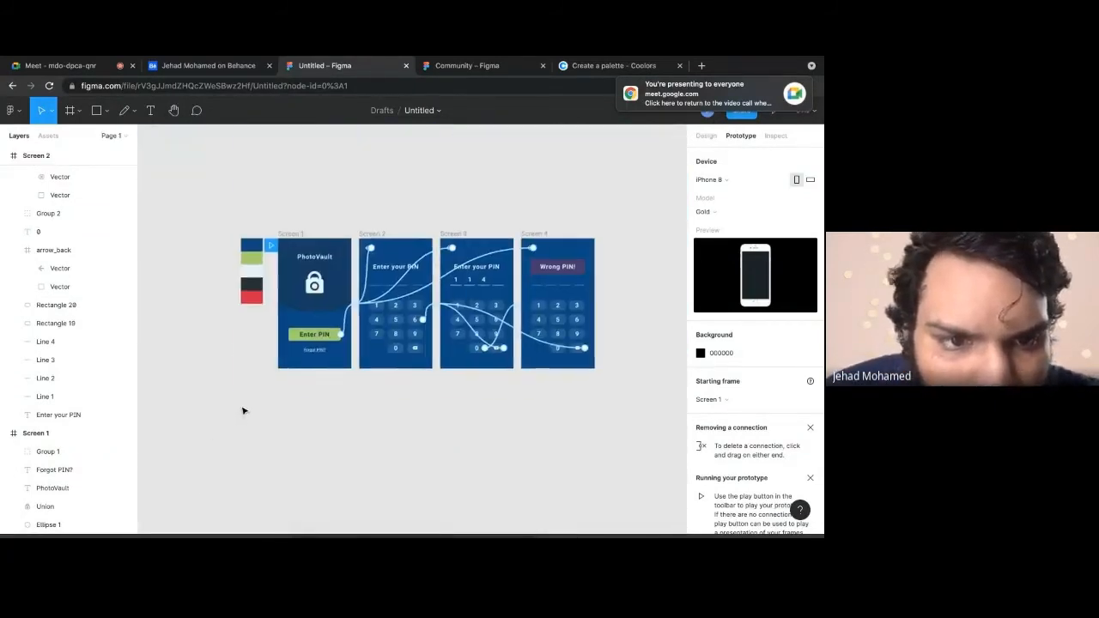
scroll(567, 327, right, 5)
scroll(566, 326, up, 1)
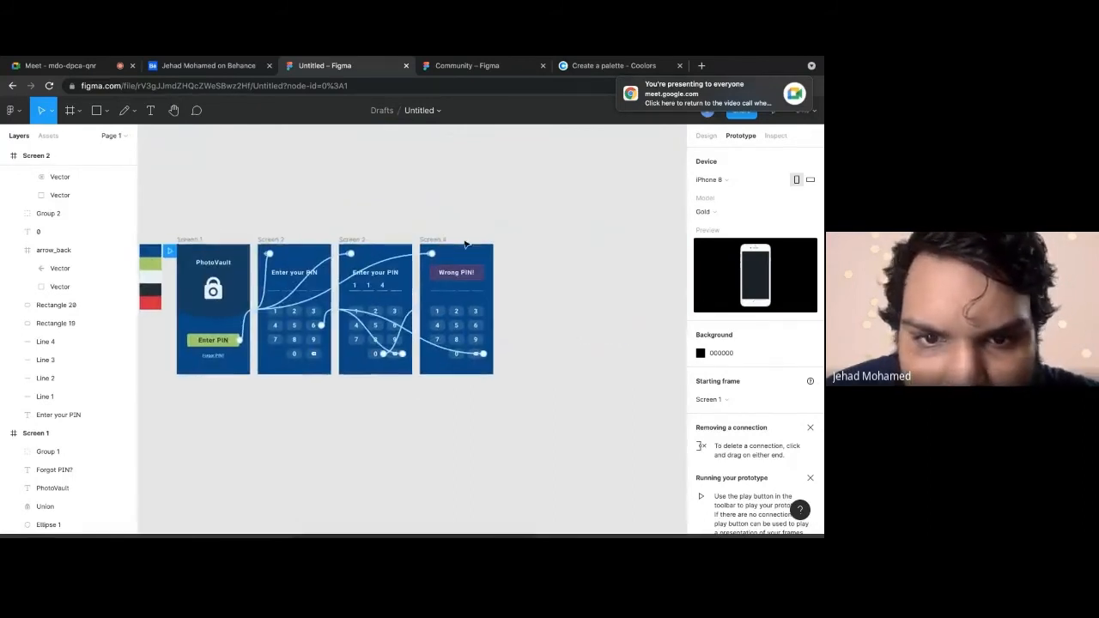
click(438, 240)
key(ctrl+d)
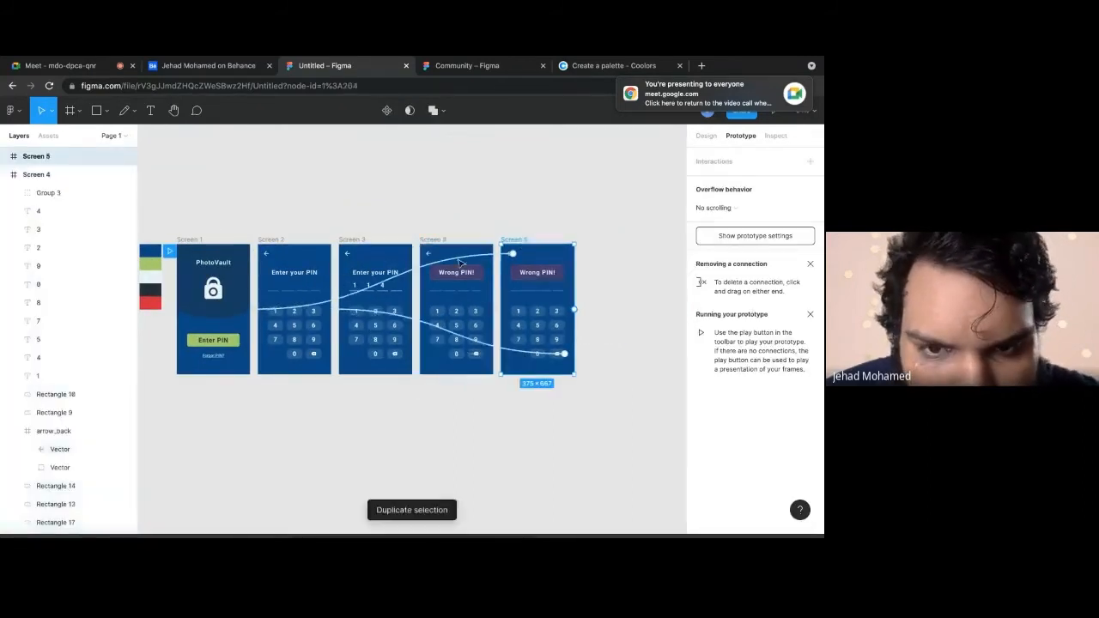
drag(616, 385, 509, 248)
key(Delete)
click(606, 321)
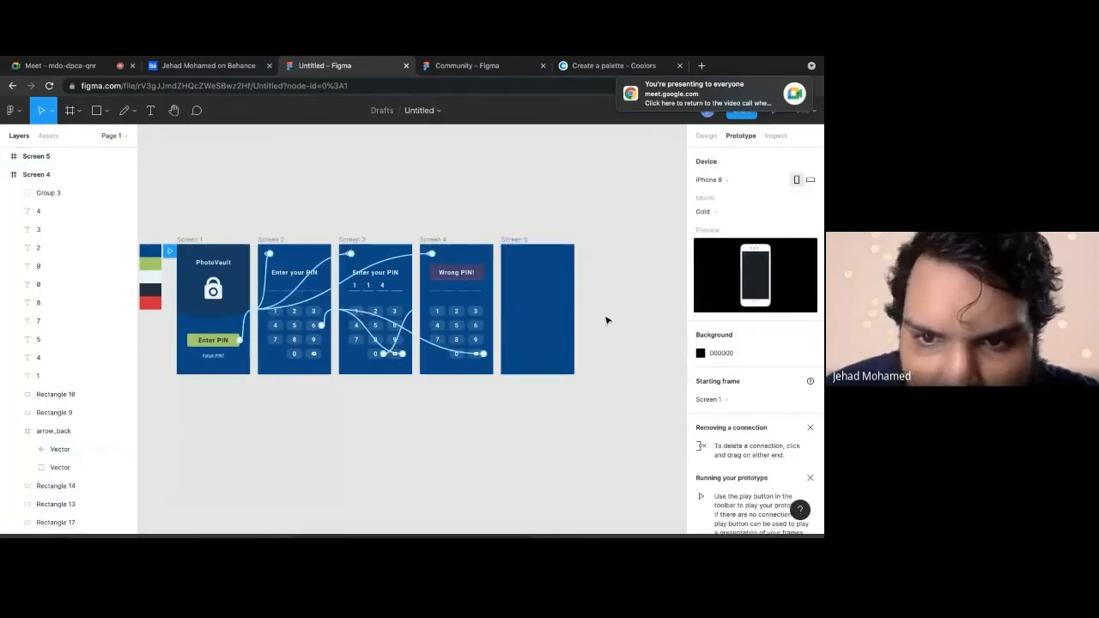
Copy the PhotoVault title from Screen 1 into the empty Screen 5 frame
scroll(606, 321, up, 4)
scroll(606, 321, down, 2)
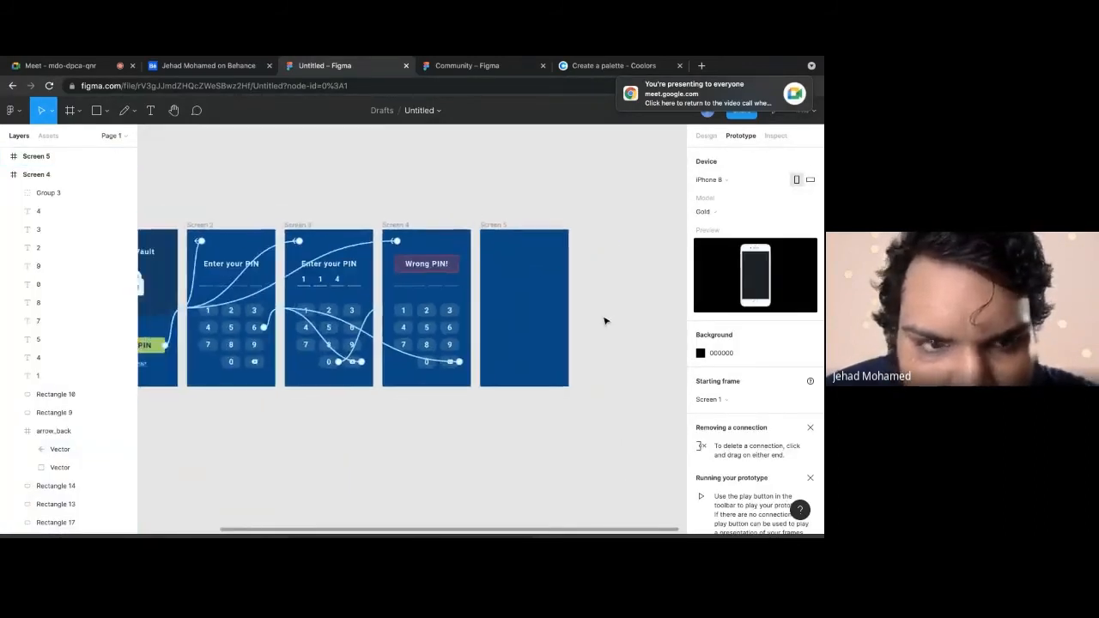
scroll(607, 321, left, 2)
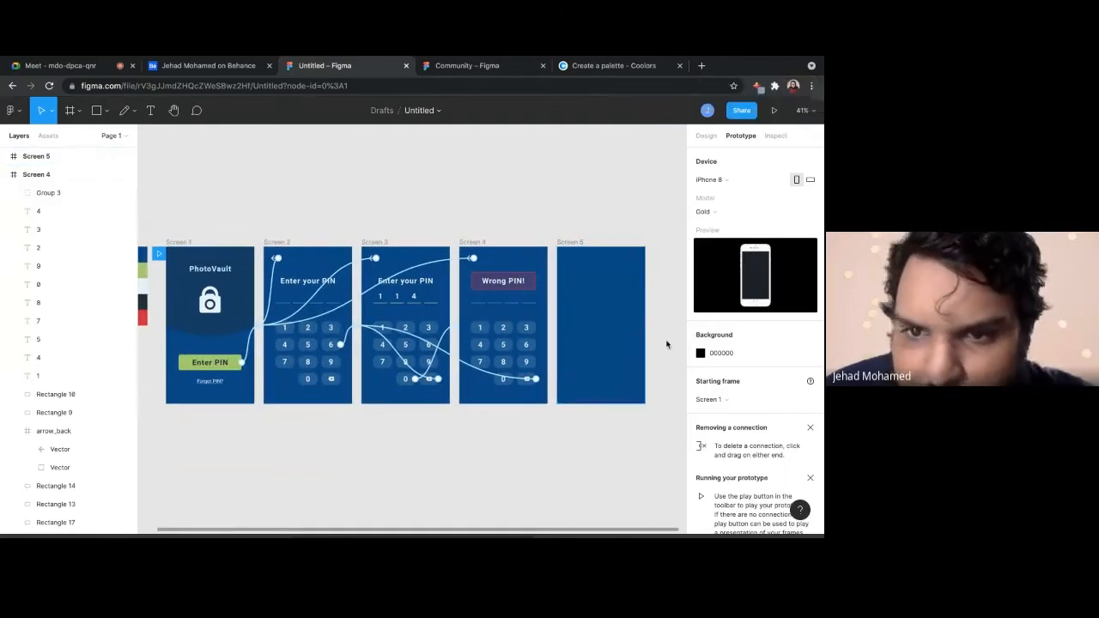
scroll(666, 344, right, 2)
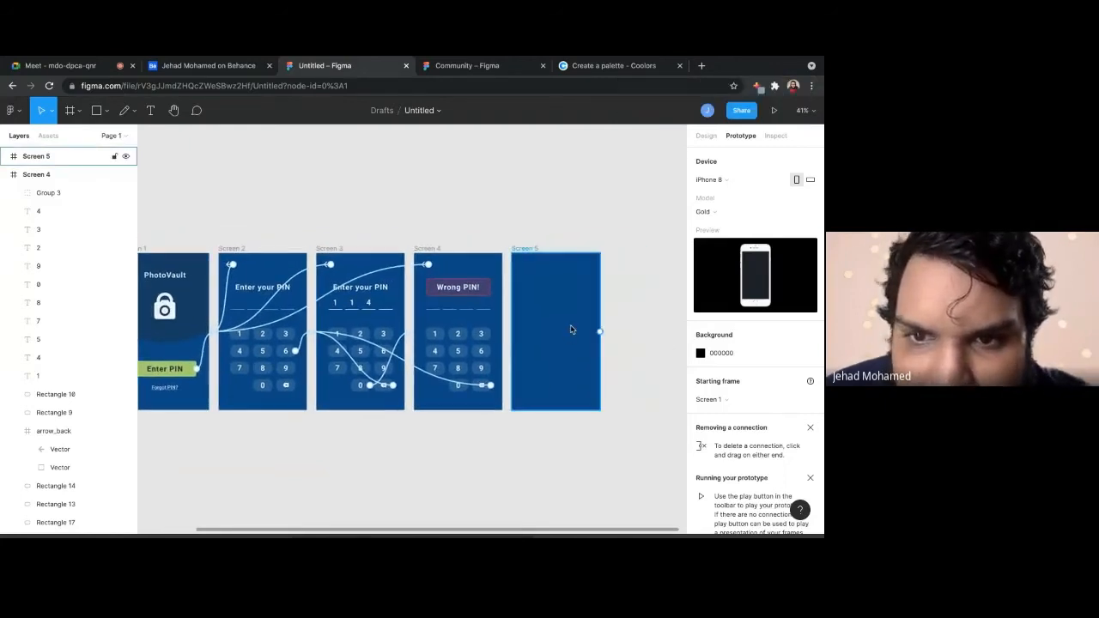
scroll(569, 326, up, 2)
scroll(515, 314, left, 3)
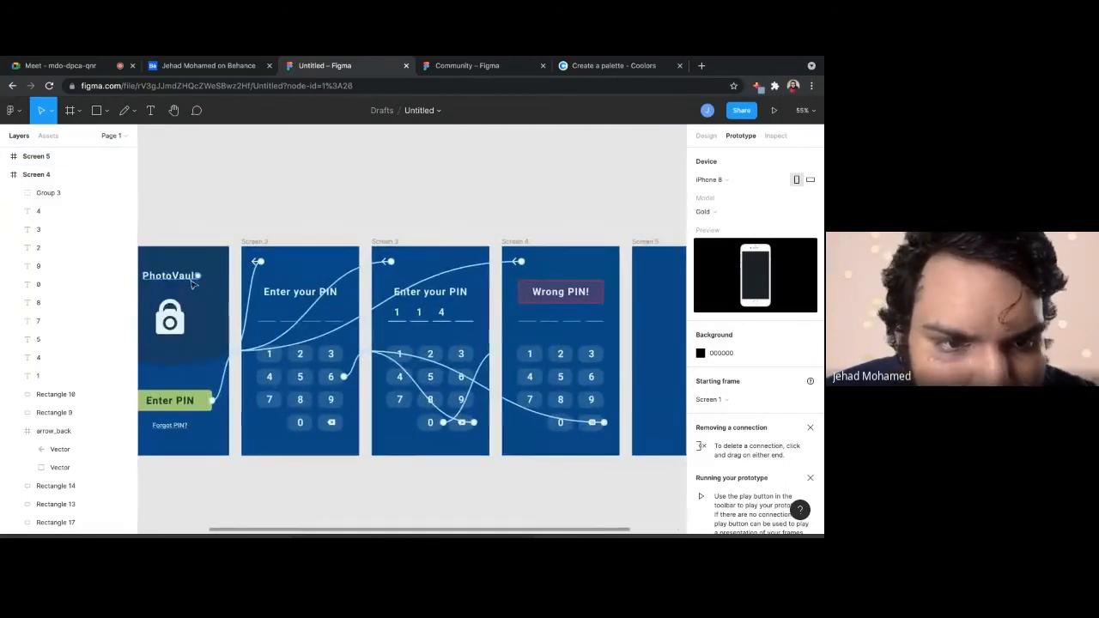
click(196, 287)
scroll(488, 316, right, 3)
click(488, 316)
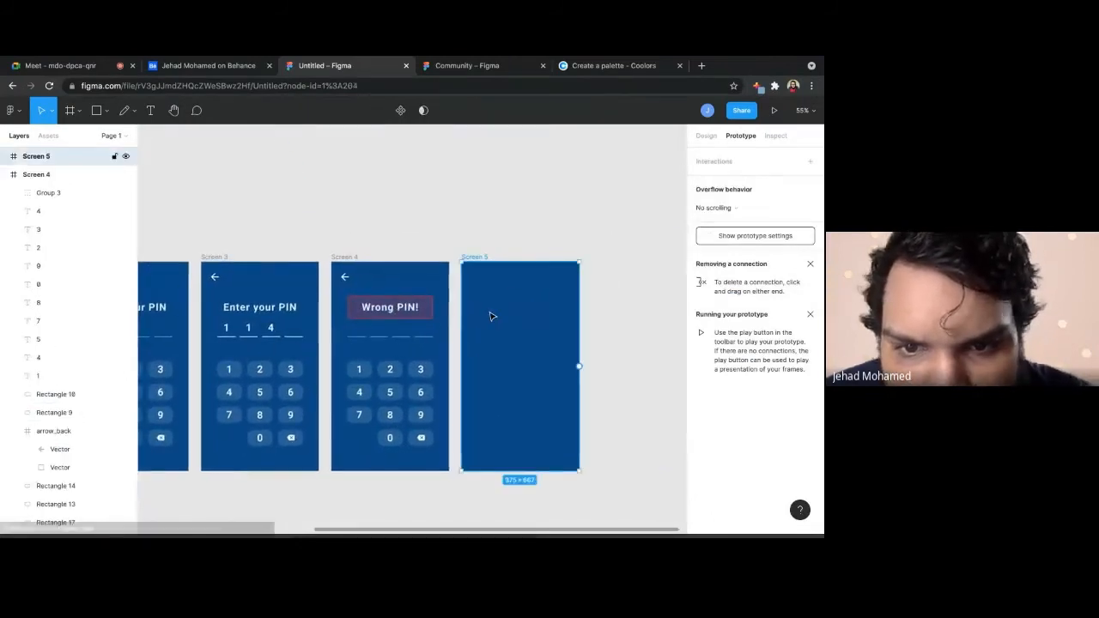
key(ctrl+v)
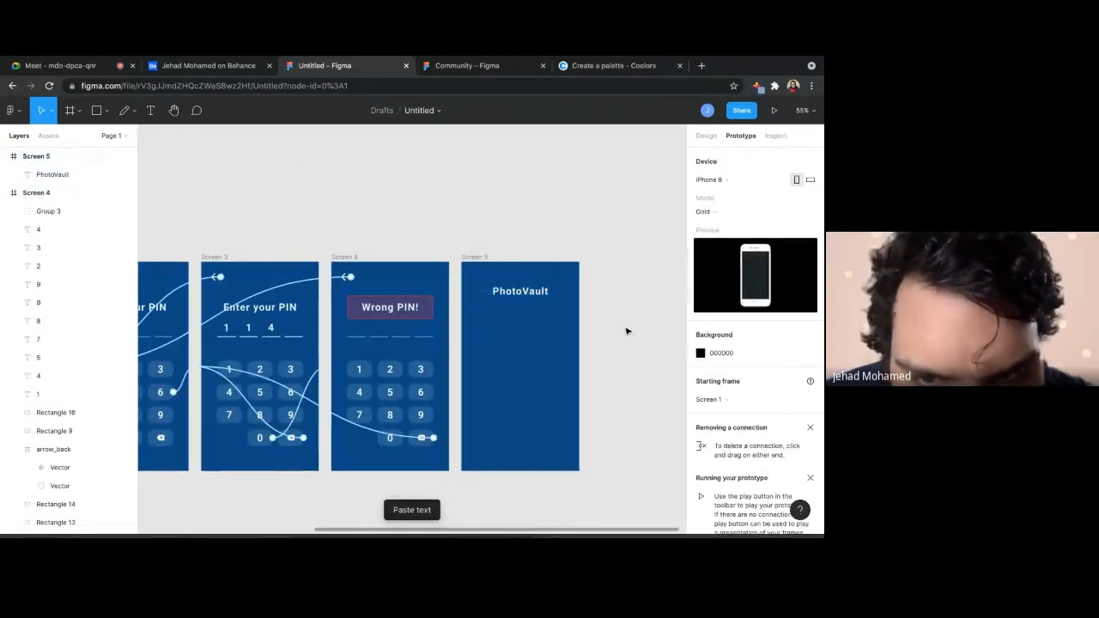
Duplicate Screen 5's PhotoVault title, place the copy just below it and change its text to "23 Photos"
scroll(507, 308, up, 5)
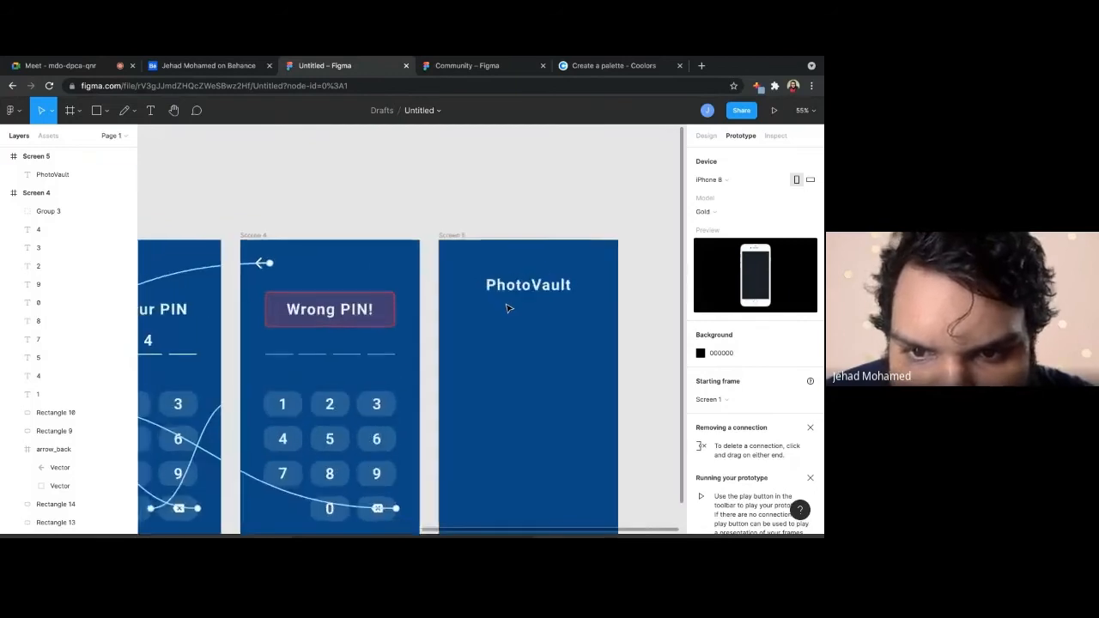
click(528, 290)
double_click(533, 283)
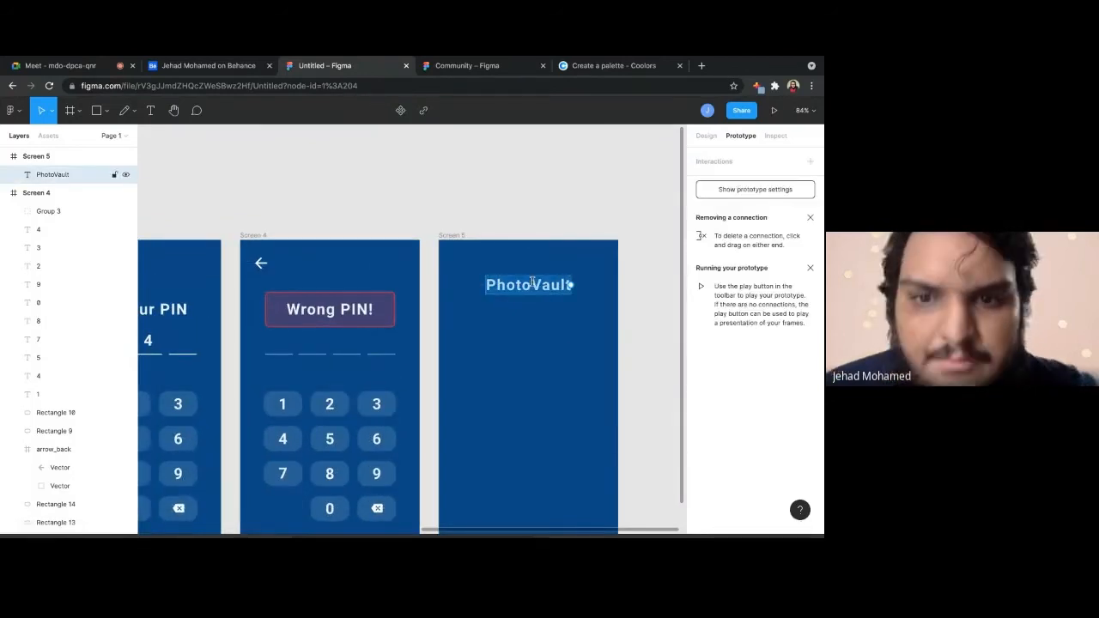
key(Escape)
key(Escape)
click(532, 291)
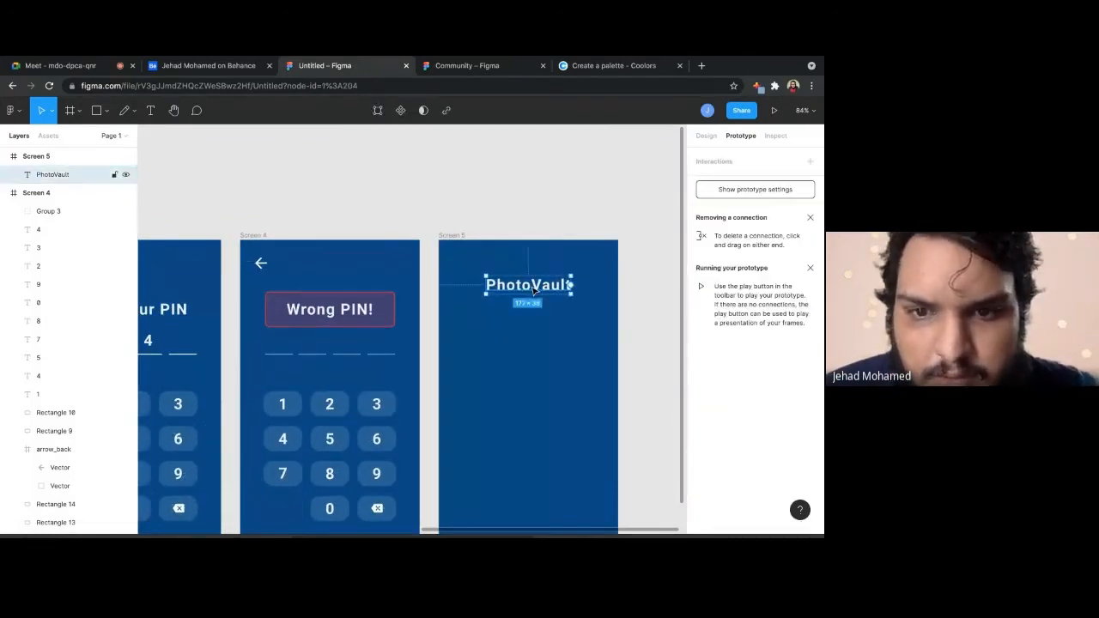
key(ctrl+d)
drag(533, 290, 531, 318)
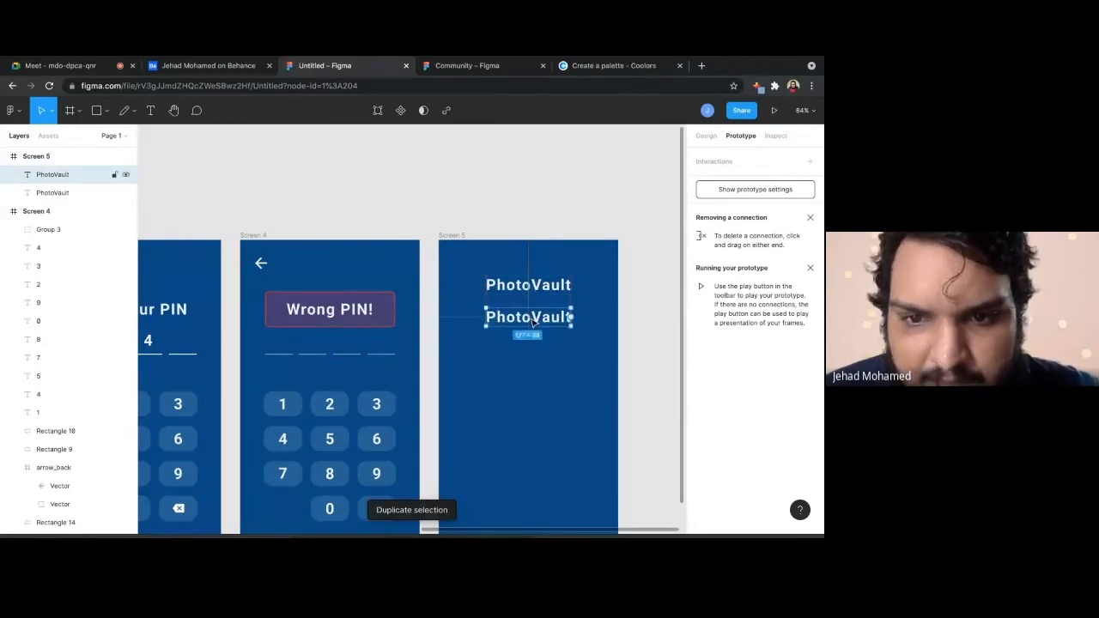
text(13)
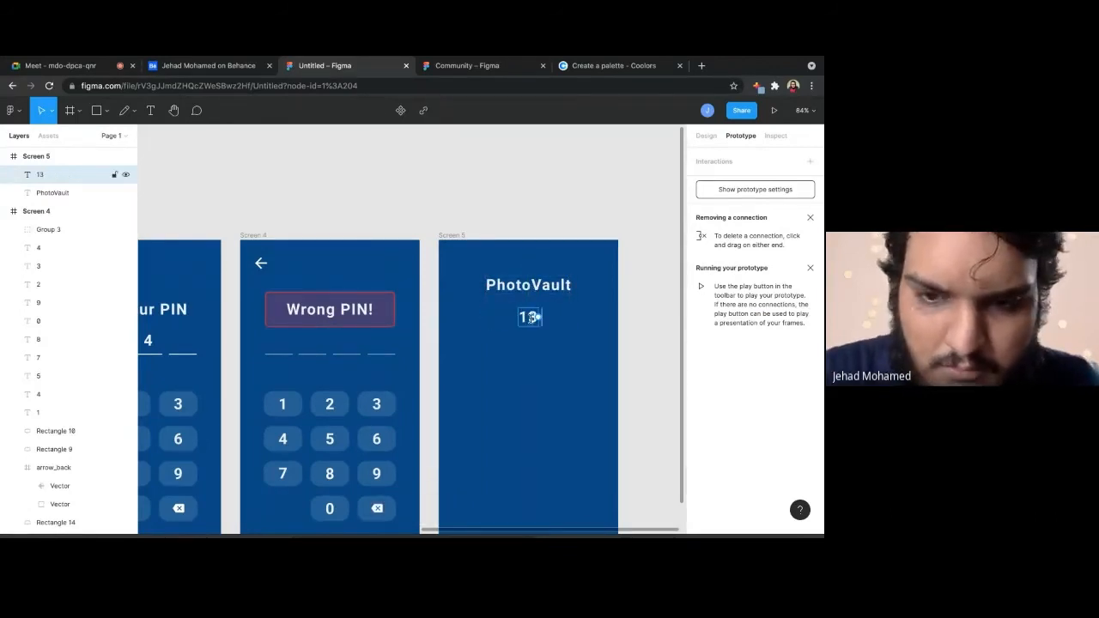
key(BackSpace)
key(BackSpace)
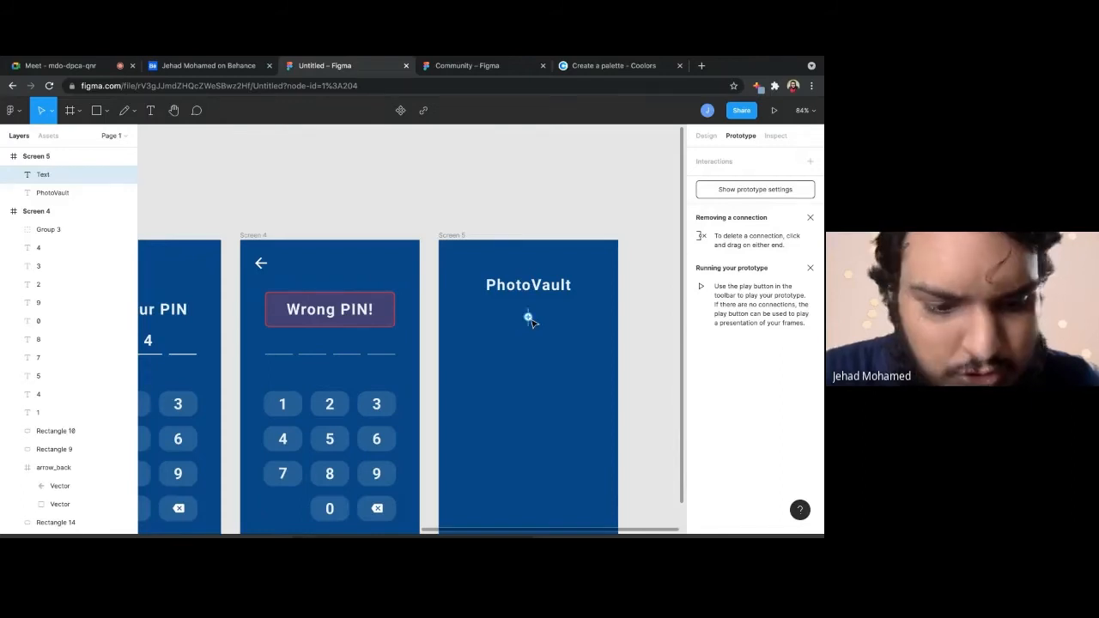
text(23)
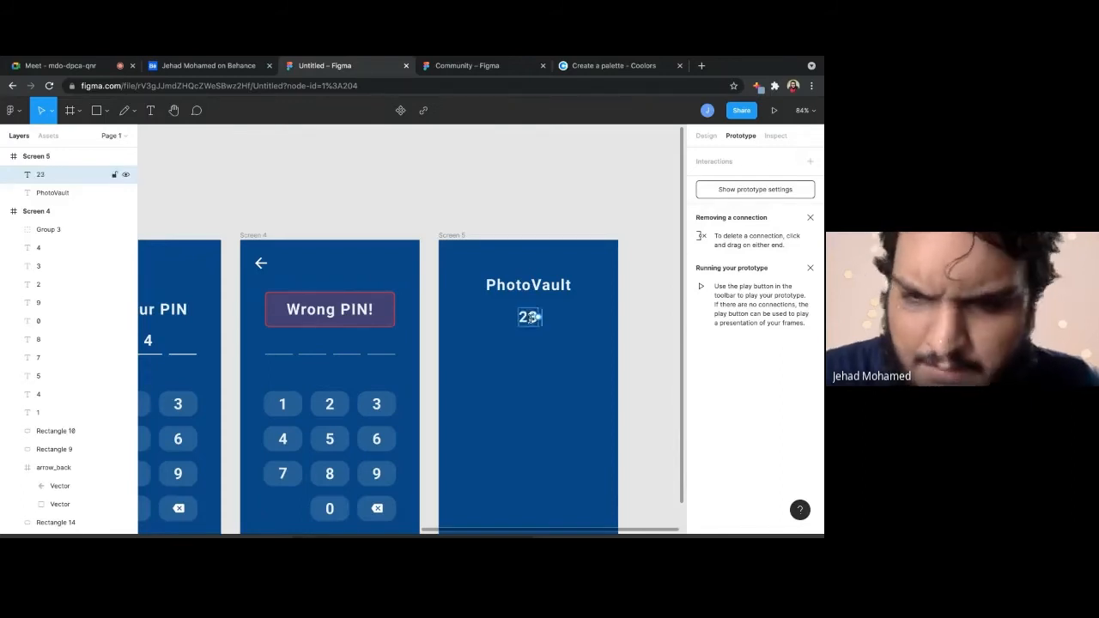
text( Photos)
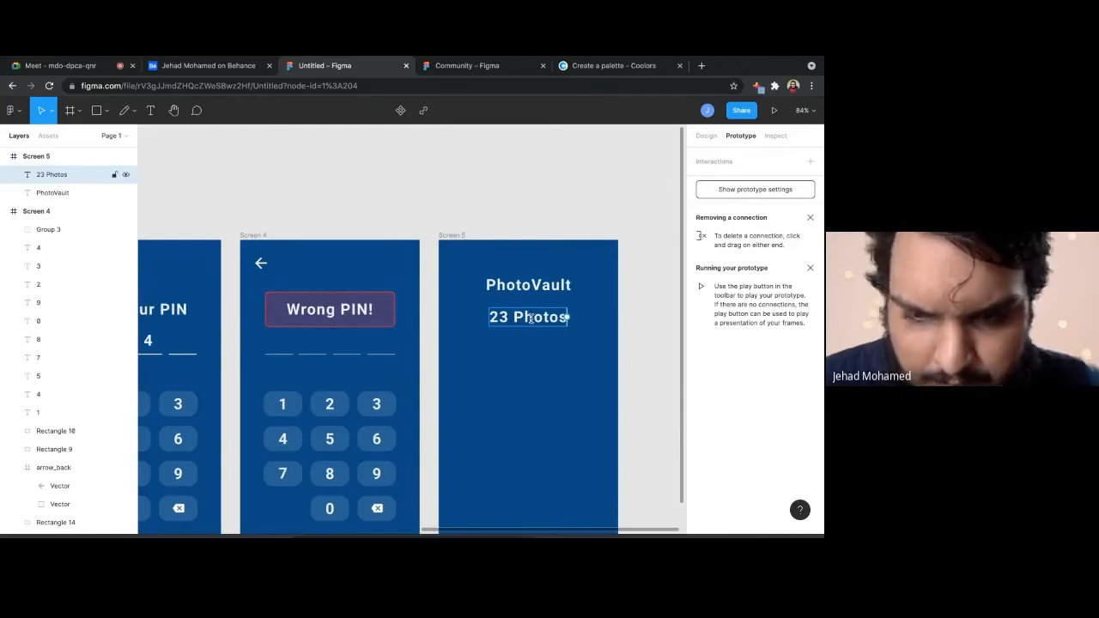
key(Escape)
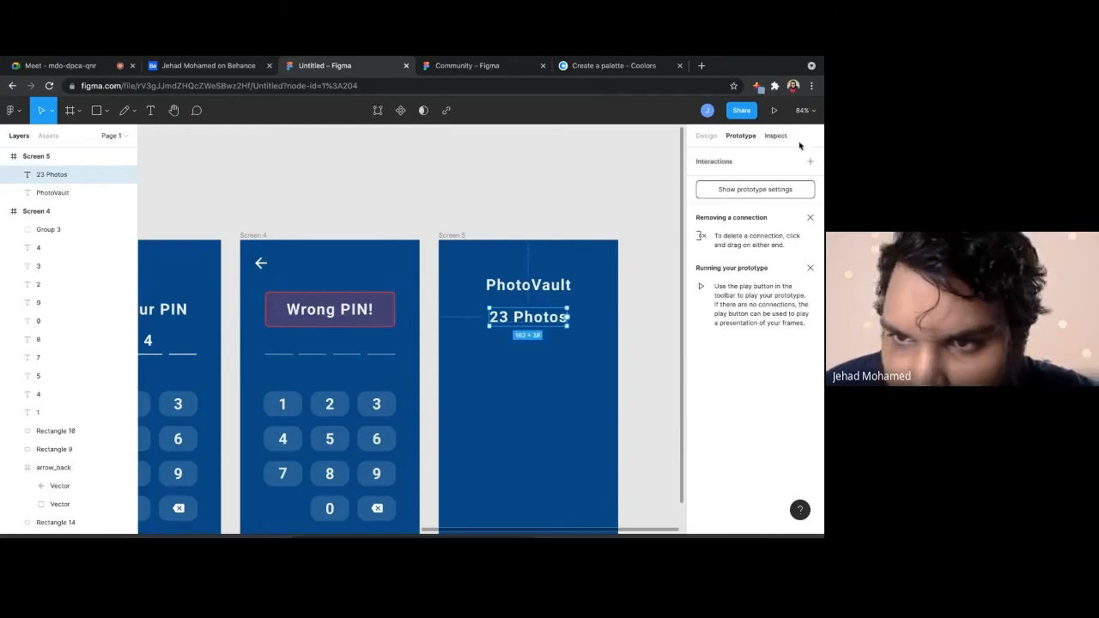
Set the "23 Photos" text to Regular weight and font size 23
click(706, 135)
scroll(743, 443, down, 1)
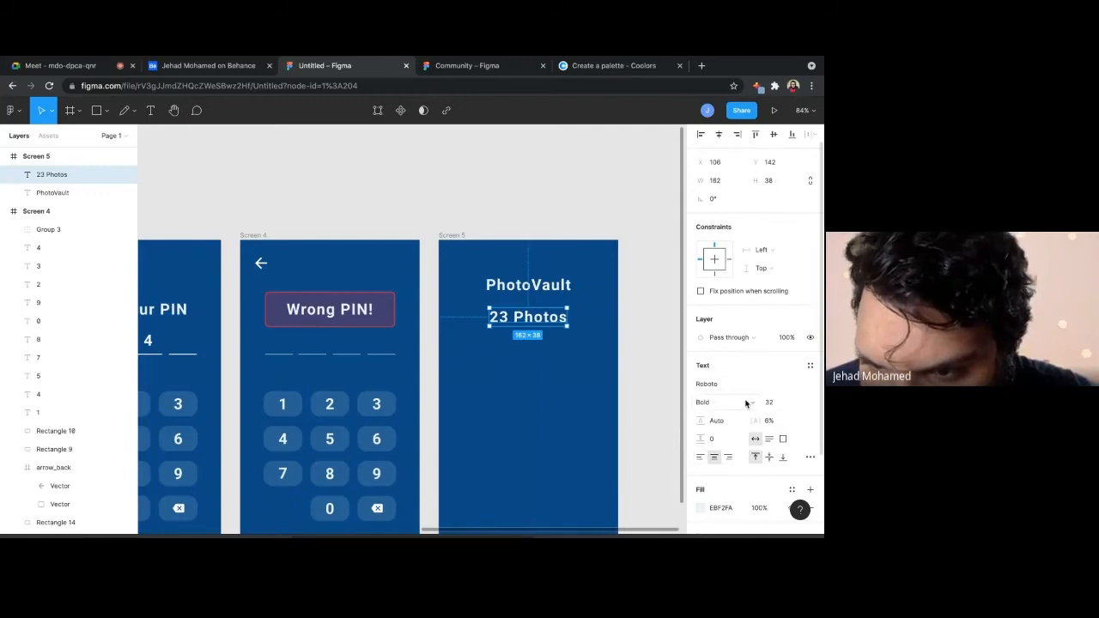
click(746, 403)
click(740, 373)
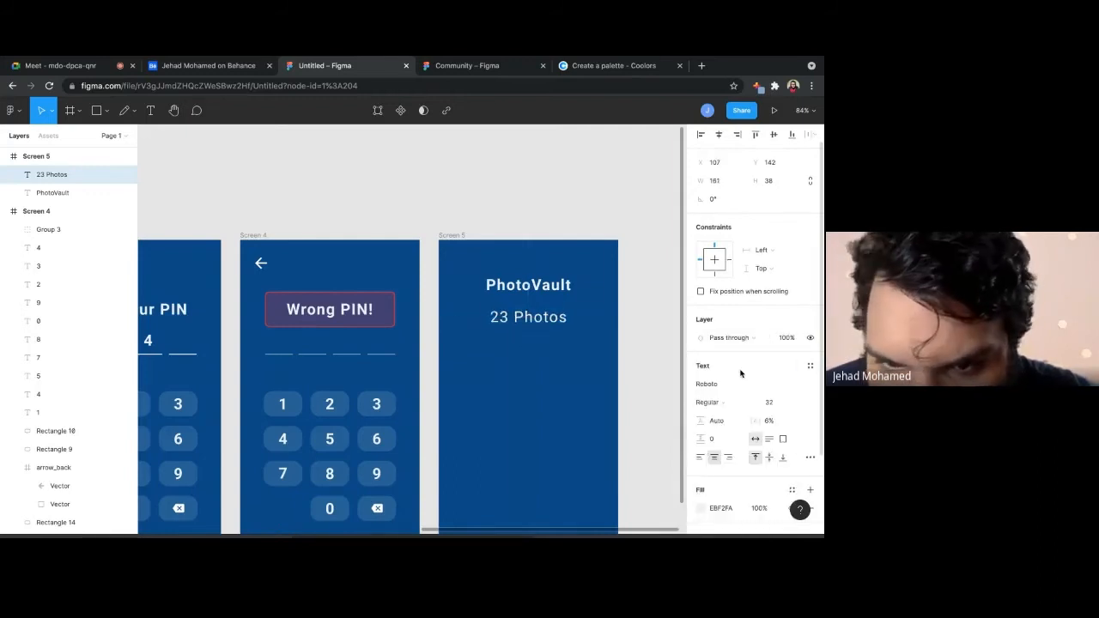
click(790, 406)
text(22)
key(Return)
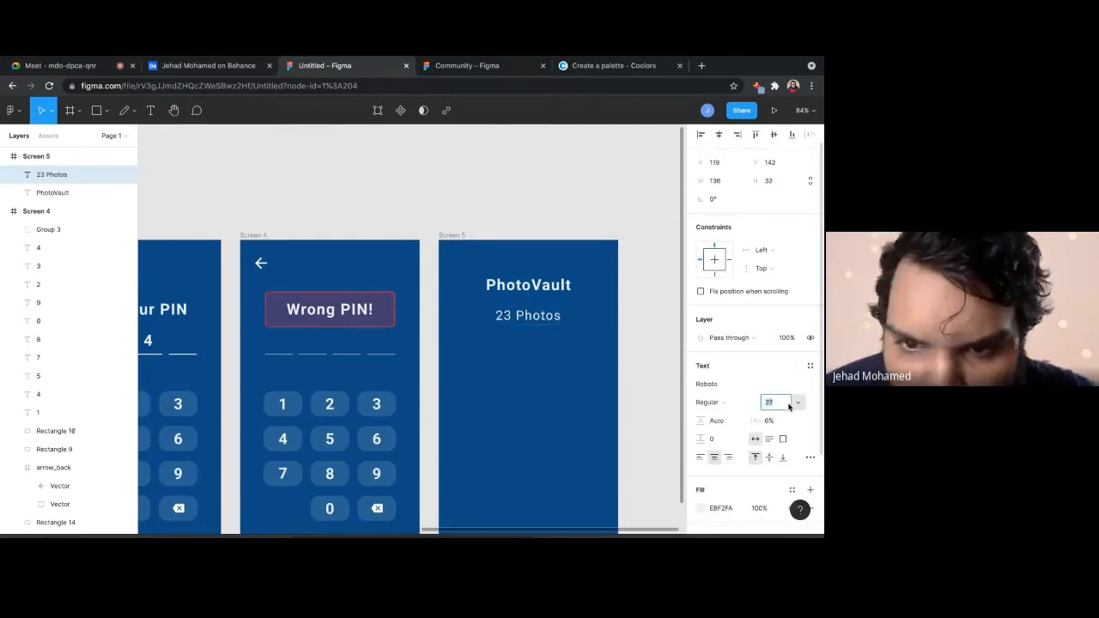
key(Up)
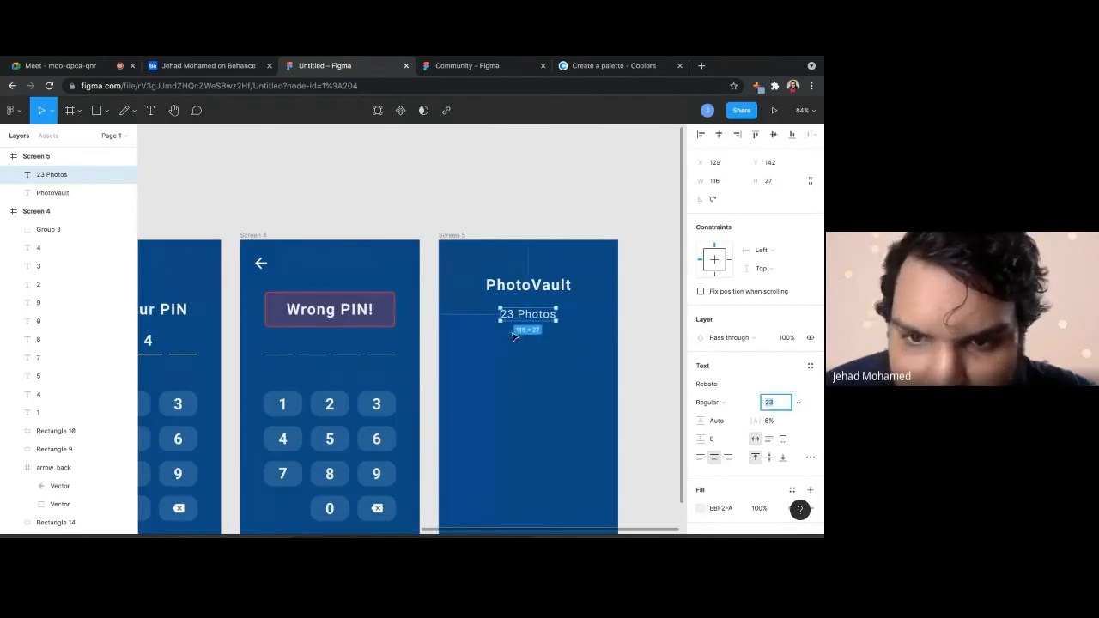
Move "23 Photos" closer beneath the PhotoVault title and shift both texts up toward Screen 5's upper edge, keeping them centred
drag(524, 319, 525, 311)
click(558, 371)
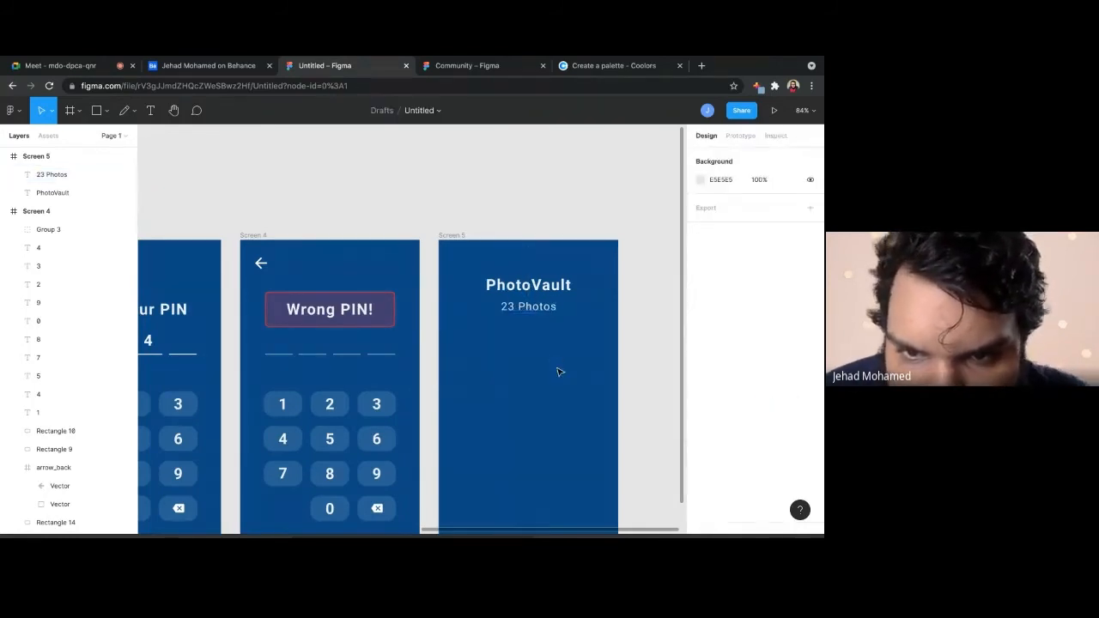
drag(568, 342, 524, 284)
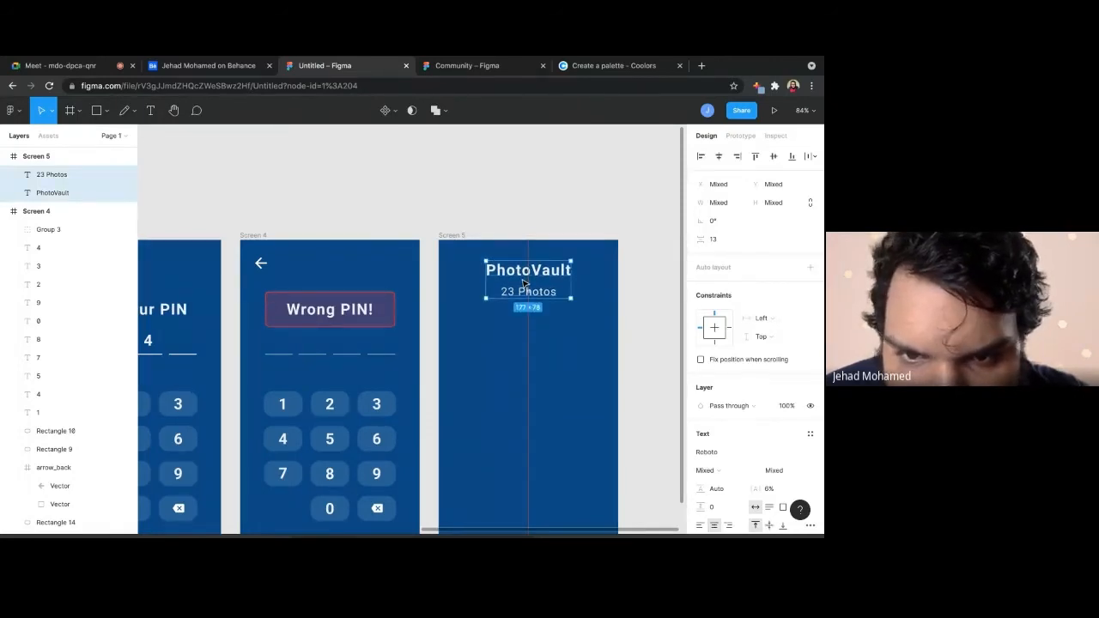
click(572, 342)
Draw a rectangle about 83 × 74 below "23 Photos" on Screen 5 and duplicate it into an evenly spaced row of three
scroll(571, 345, down, 3)
scroll(550, 301, down, 1)
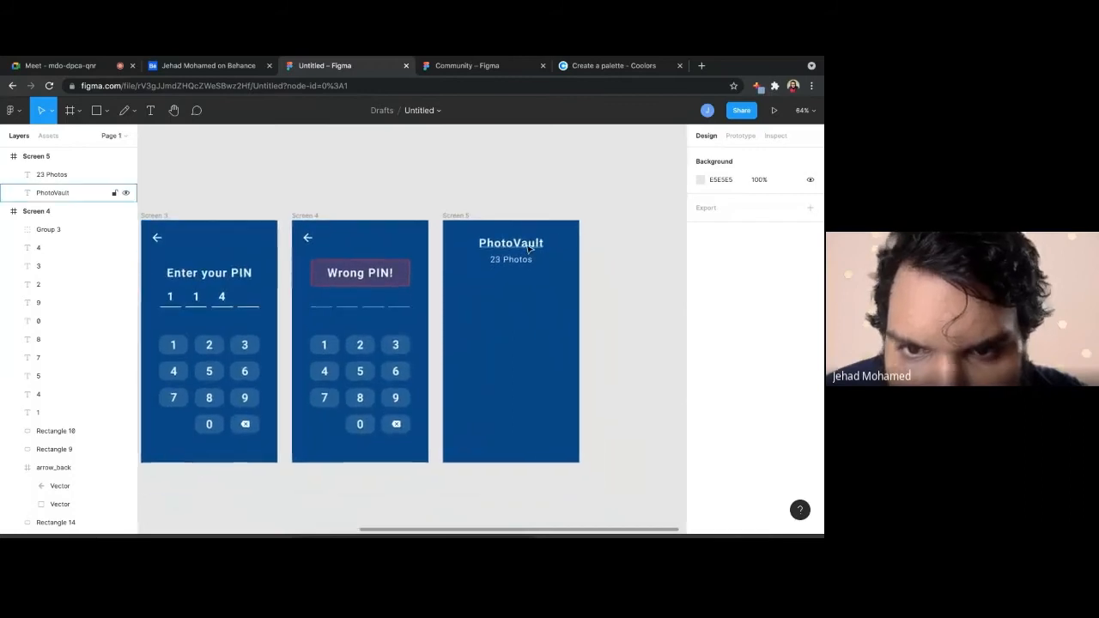
scroll(528, 296, up, 2)
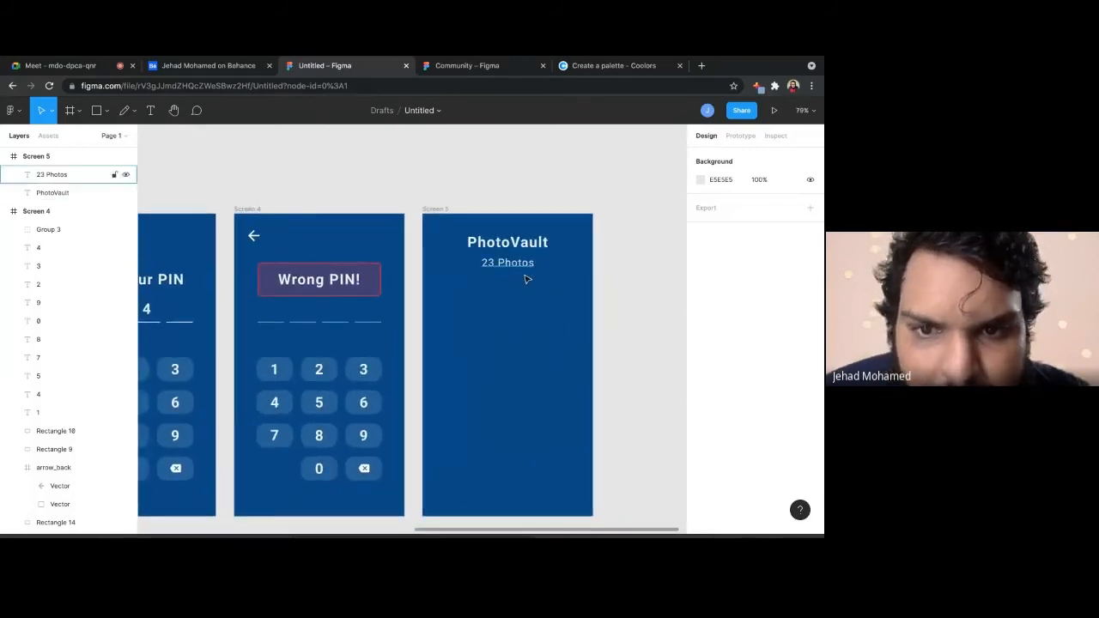
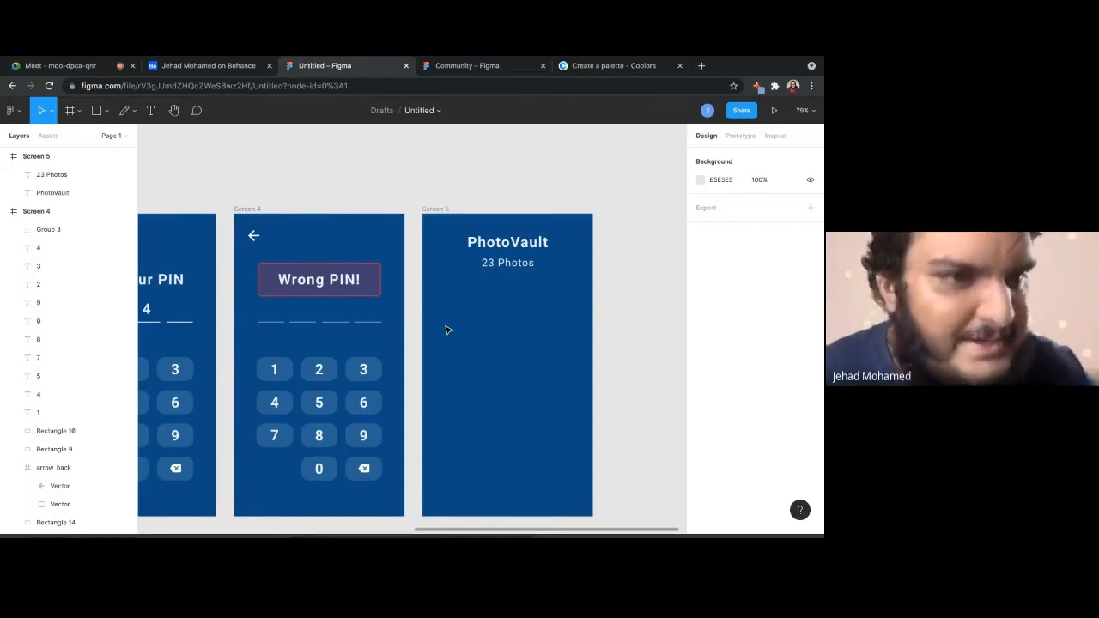
click(105, 110)
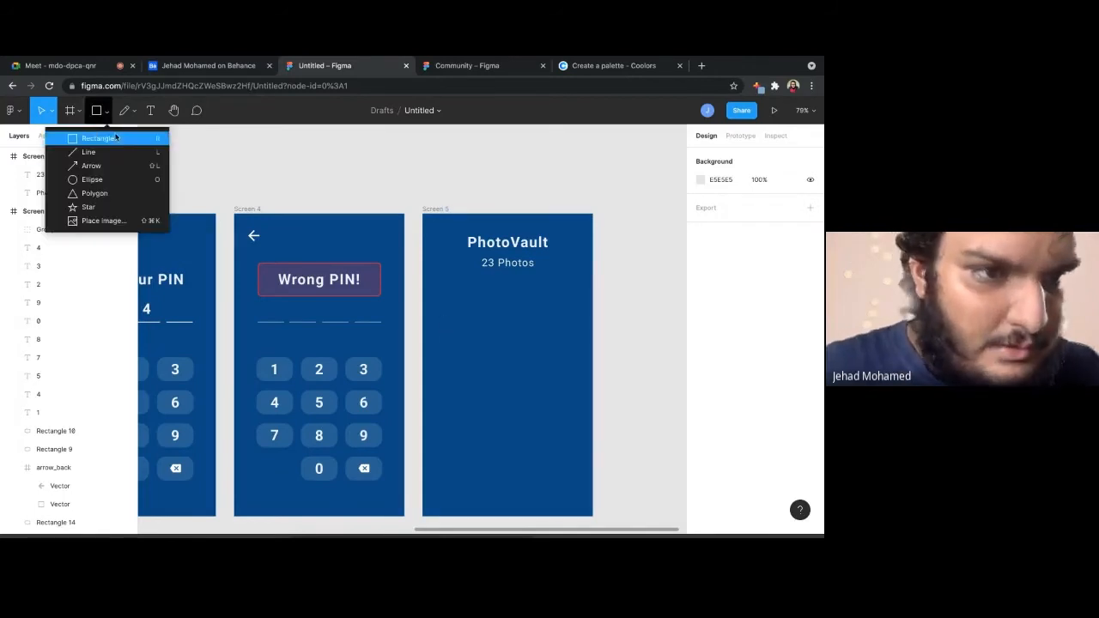
click(114, 139)
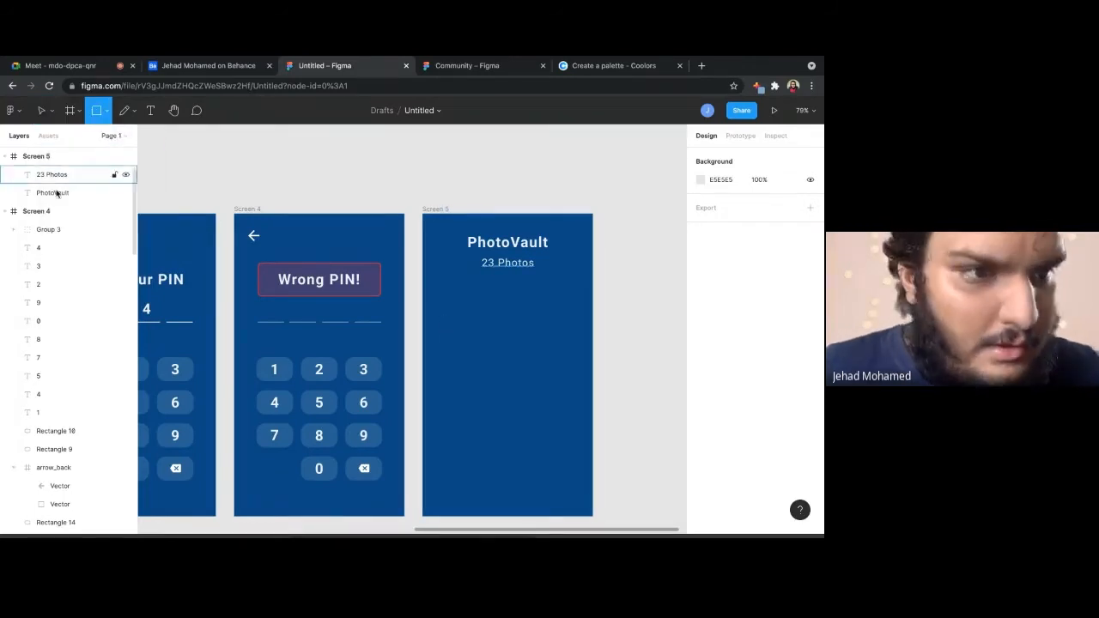
mouse_move(447, 312)
mouse_down()
mouse_move(485, 345)
mouse_move(454, 319)
mouse_move(498, 319)
mouse_up()
key(super+d)
key(super+d)
click(569, 370)
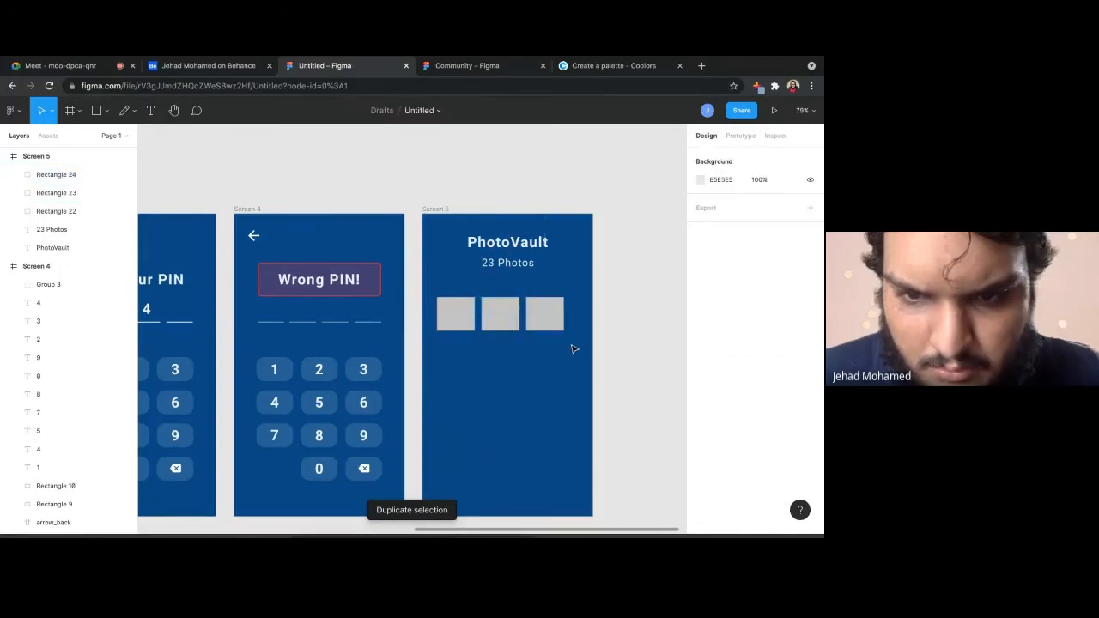
Enlarge Screen 5's three photo placeholders together to 91 × 91 squares, widening the row to 307
drag(569, 334, 444, 311)
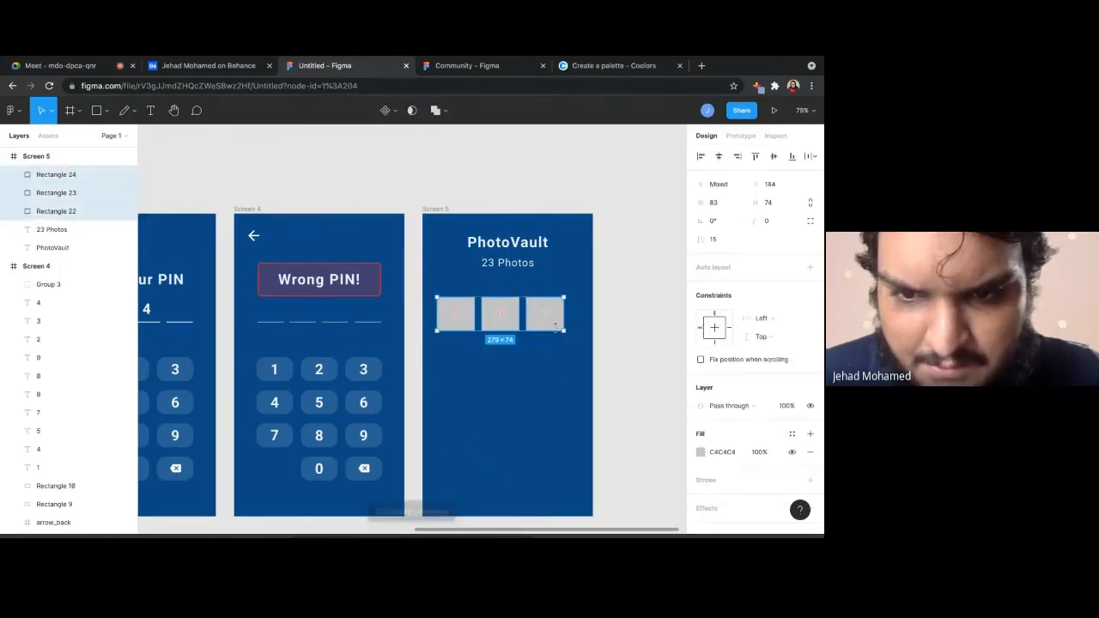
drag(564, 332, 576, 335)
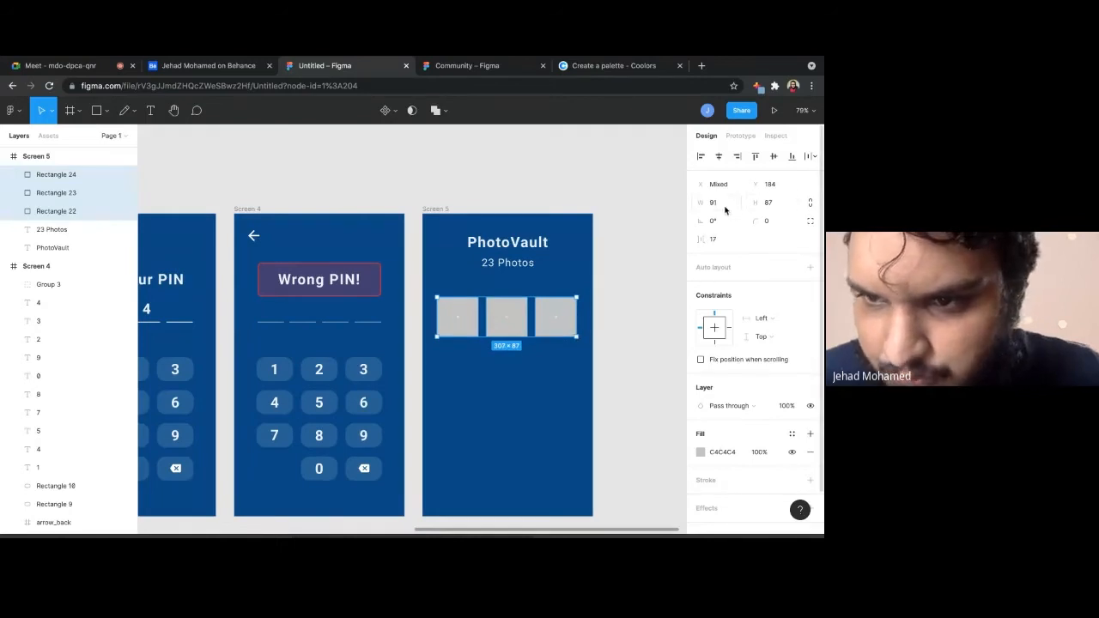
click(780, 205)
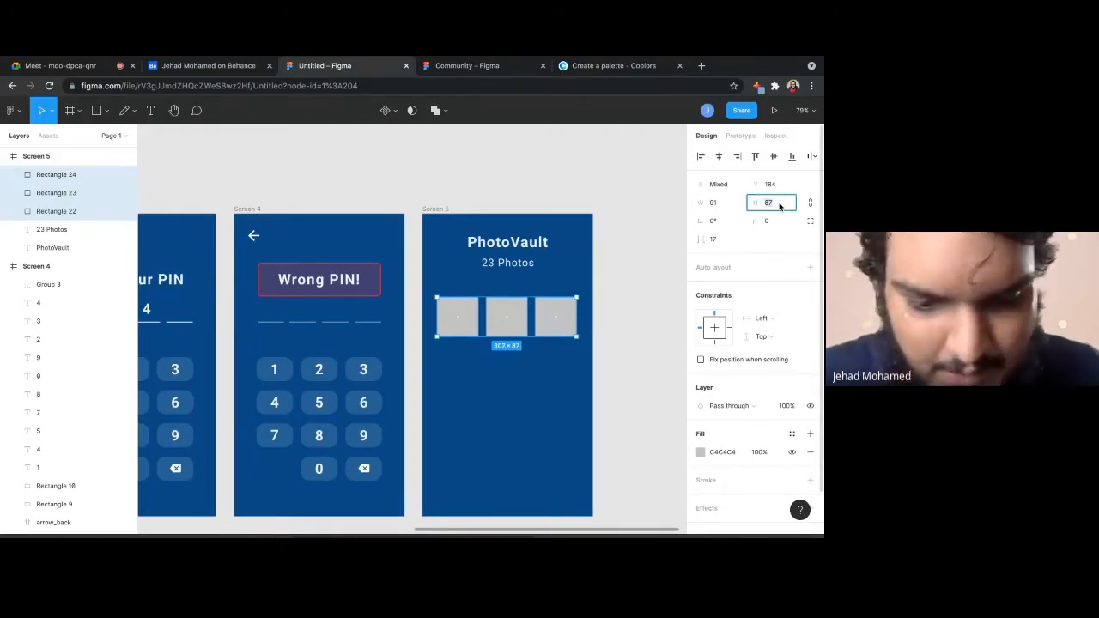
key(Return)
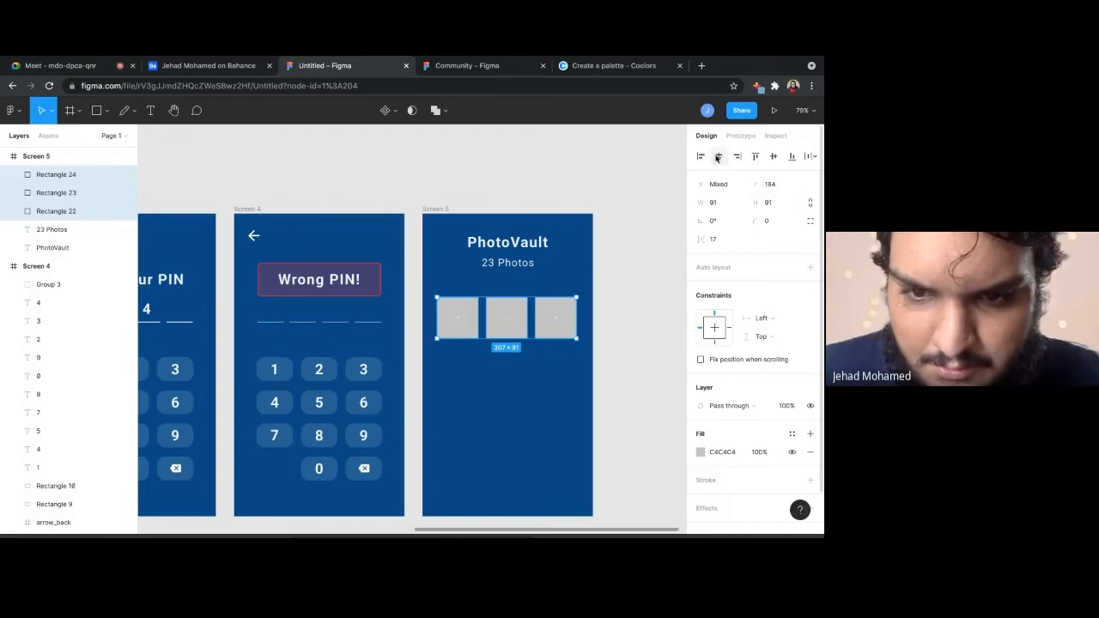
Duplicate Screen 5's row of three photo placeholders and place the copy directly beneath it, at Y 291
click(631, 311)
scroll(559, 295, down, 3)
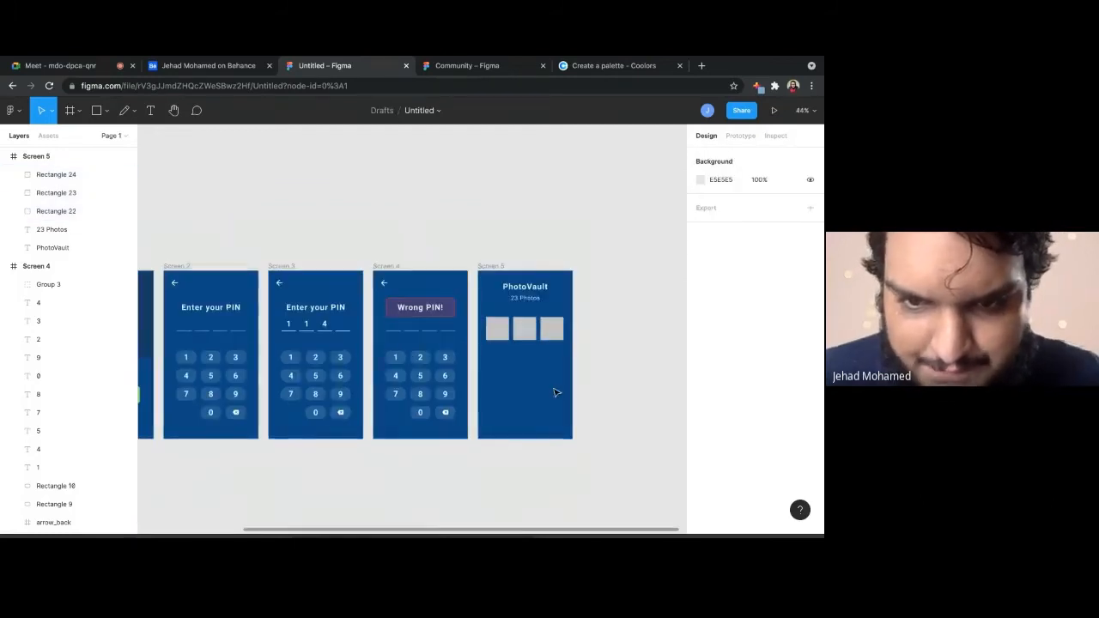
scroll(558, 370, up, 5)
drag(564, 347, 418, 276)
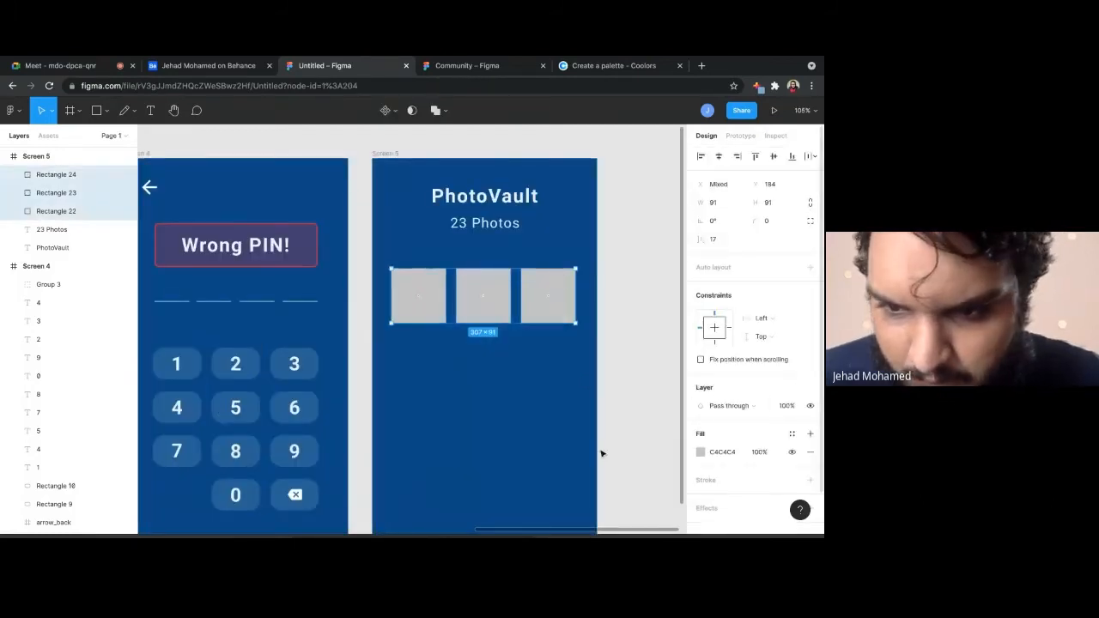
scroll(496, 342, down, 1)
scroll(497, 340, up, 1)
scroll(497, 340, down, 2)
key(ctrl+d)
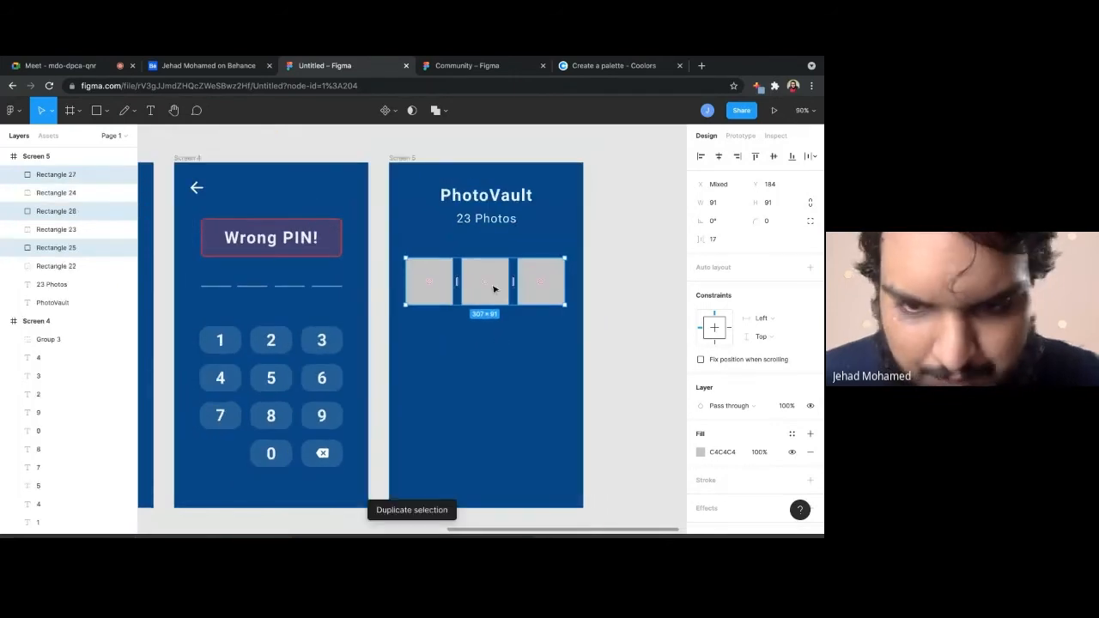
drag(493, 287, 497, 344)
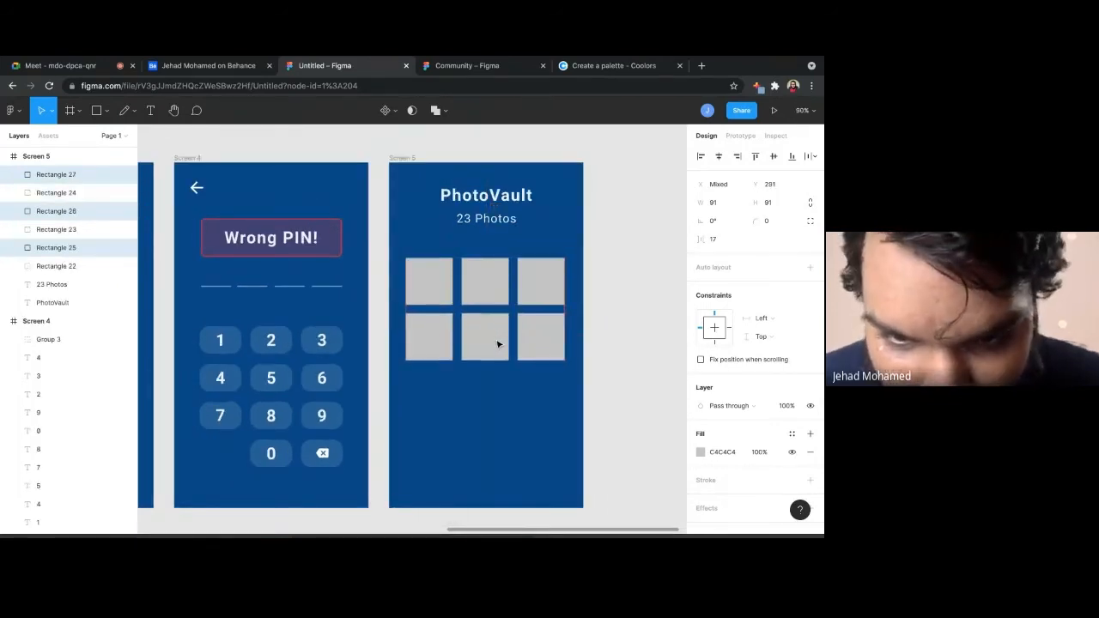
Repeat the row duplication downward at the same spacing until Screen 5 has six rows of photo placeholders, the last at Y 719
key(ctrl+d)
key(ctrl+d)
key(ctrl+d)
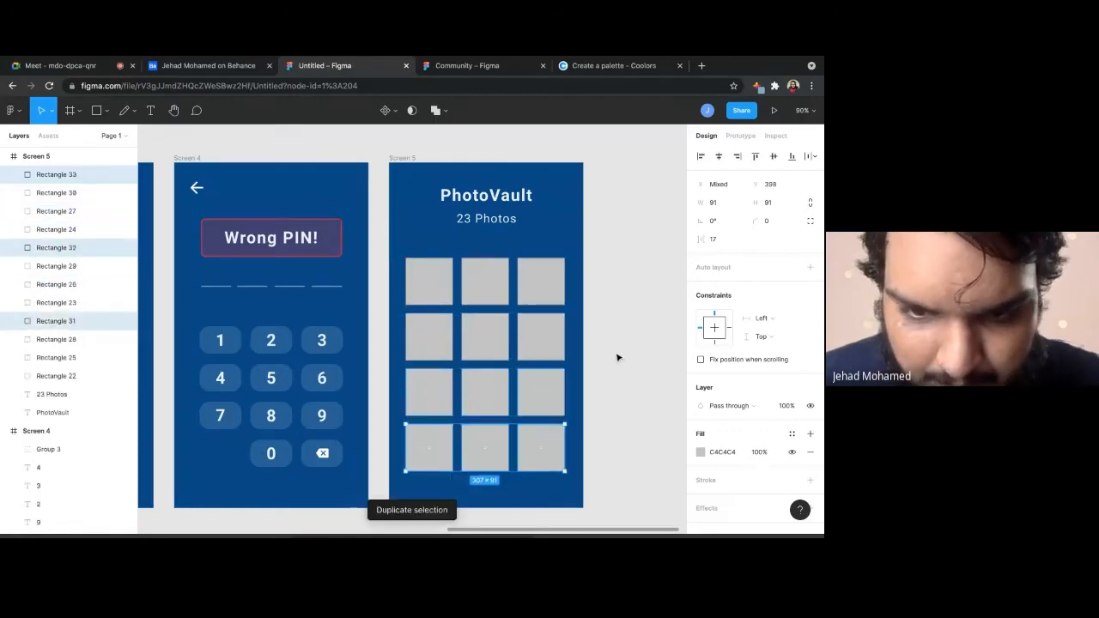
scroll(616, 357, down, 1)
key(ctrl+d)
scroll(617, 357, down, 2)
scroll(616, 357, down, 5)
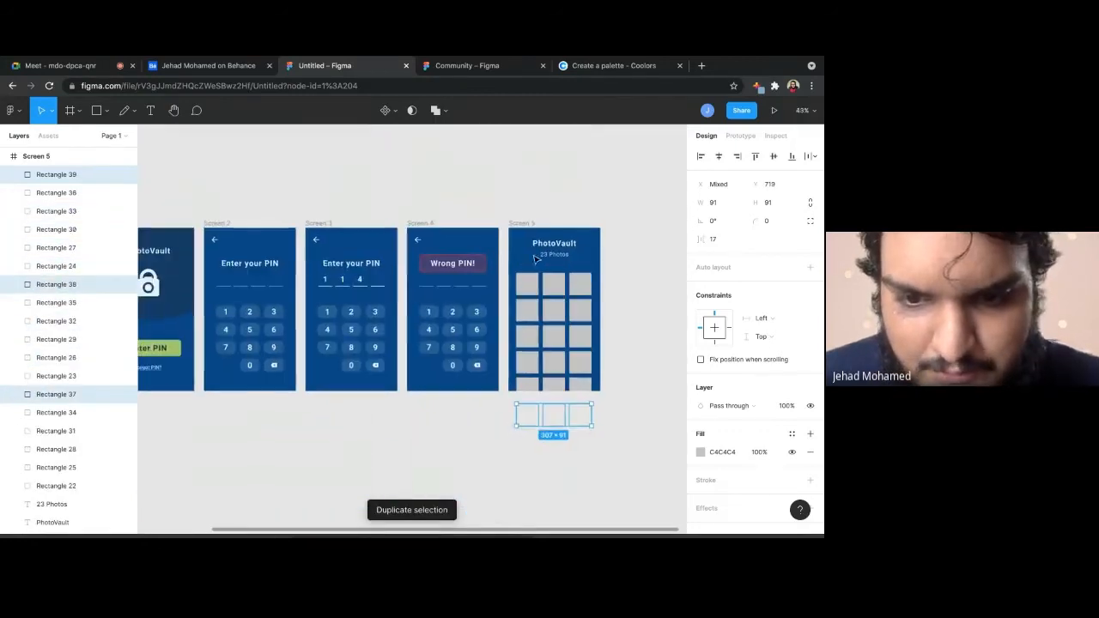
Extend the Screen 5 frame downward to a height of 1186, keeping its width of 375
click(521, 223)
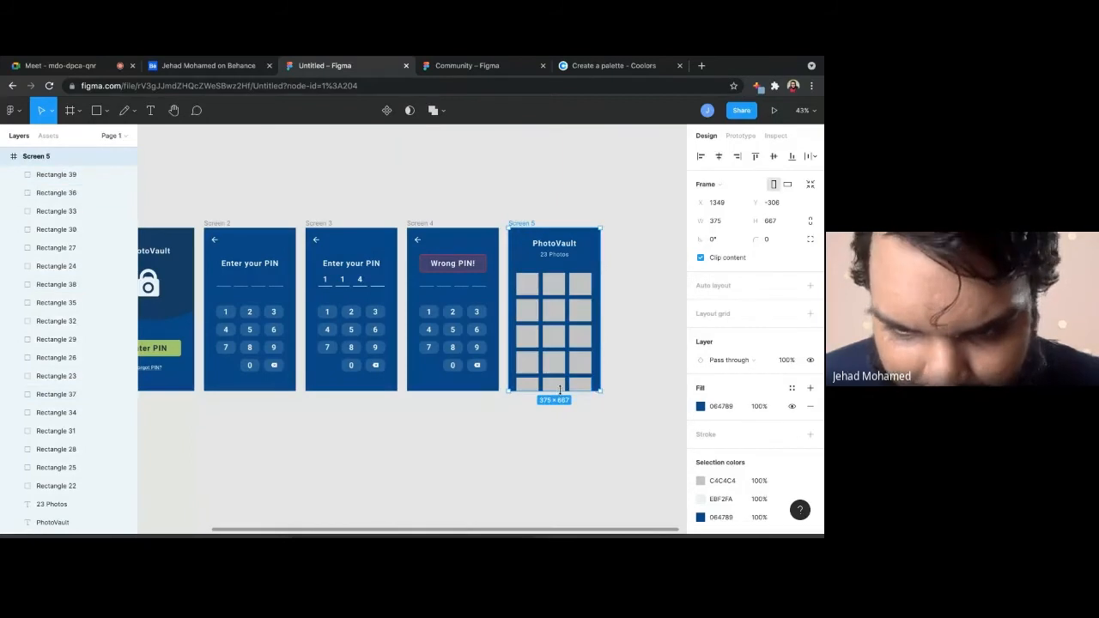
drag(555, 391, 554, 518)
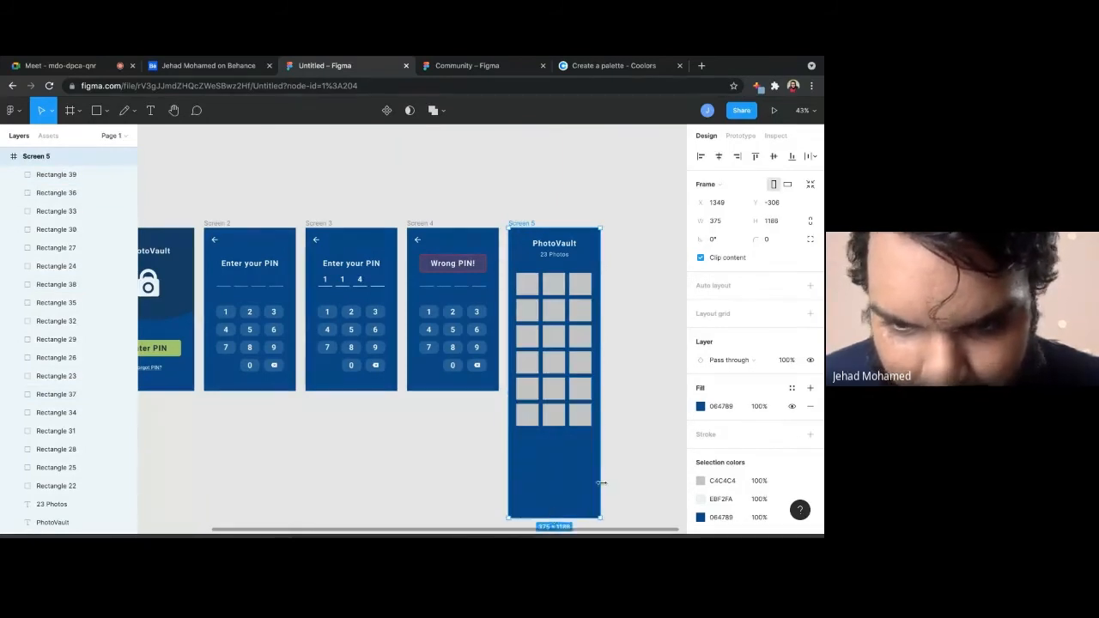
scroll(584, 327, down, 2)
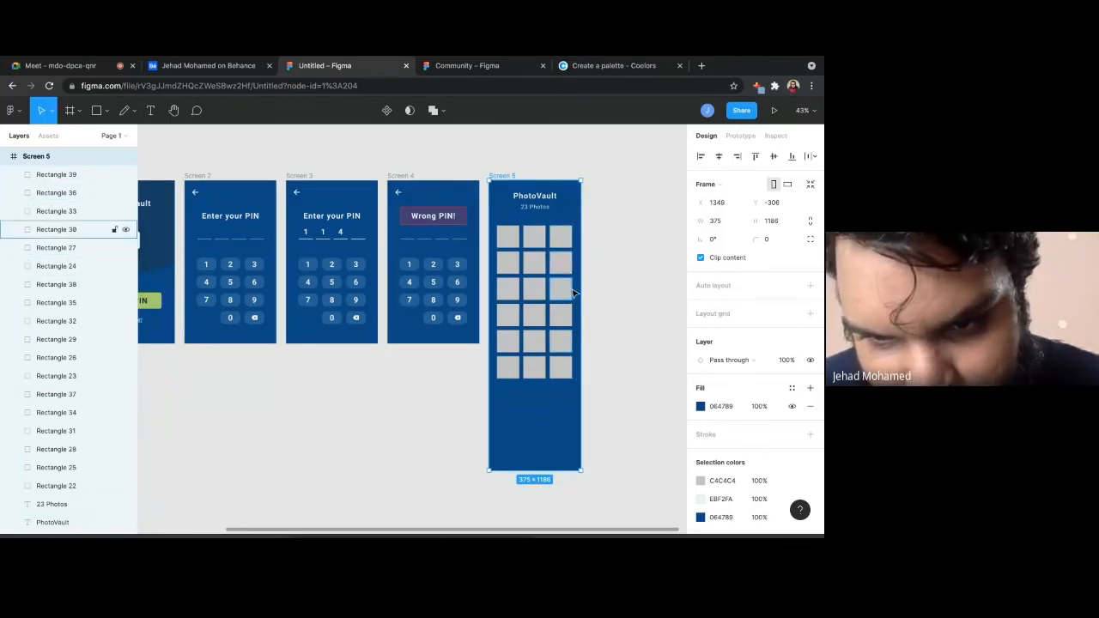
Add a full seventh row and an eighth row of only two photo placeholders to Screen 5, making 23 in all
drag(589, 387, 510, 434)
key(ctrl+d)
click(557, 442)
key(ctrl+d)
click(593, 433)
scroll(614, 329, up, 1)
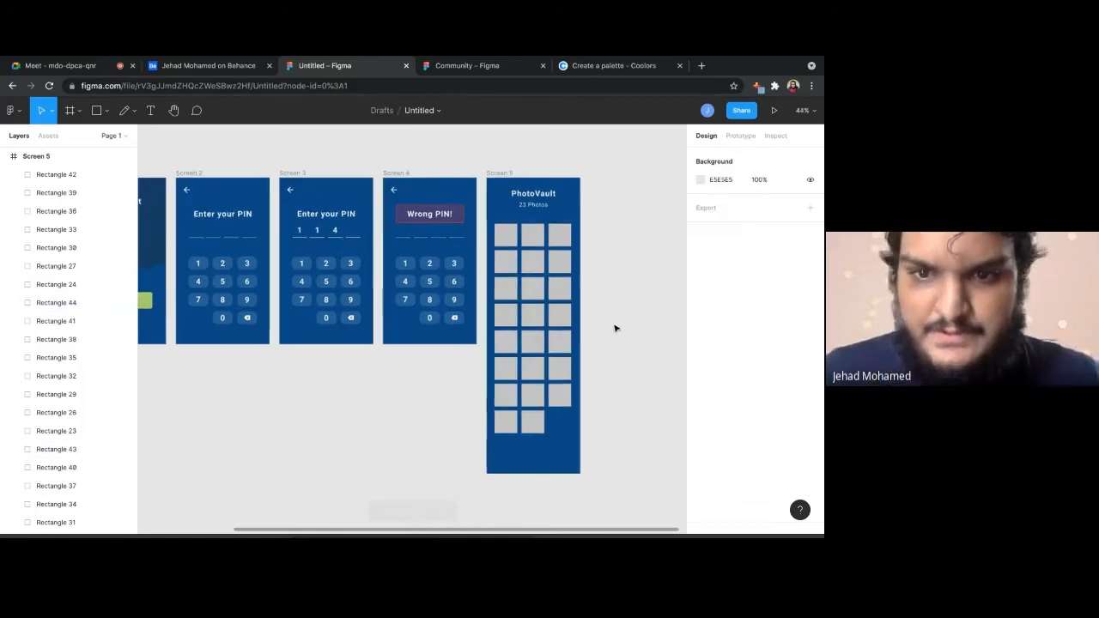
Shorten the Screen 5 frame slightly from below to reduce the empty space under the last photo row
click(509, 177)
mouse_move(539, 472)
mouse_down()
mouse_move(539, 447)
mouse_move(539, 461)
mouse_up()
click(647, 417)
Select all 23 photo placeholders on Screen 5 together
drag(627, 438, 491, 237)
click(640, 370)
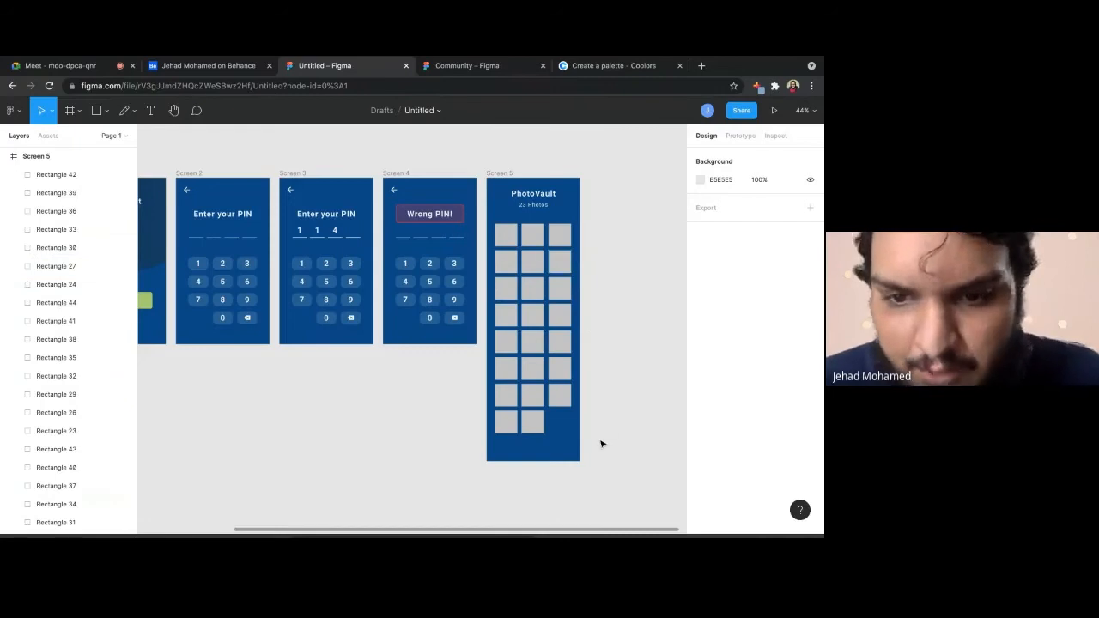
drag(601, 443, 502, 228)
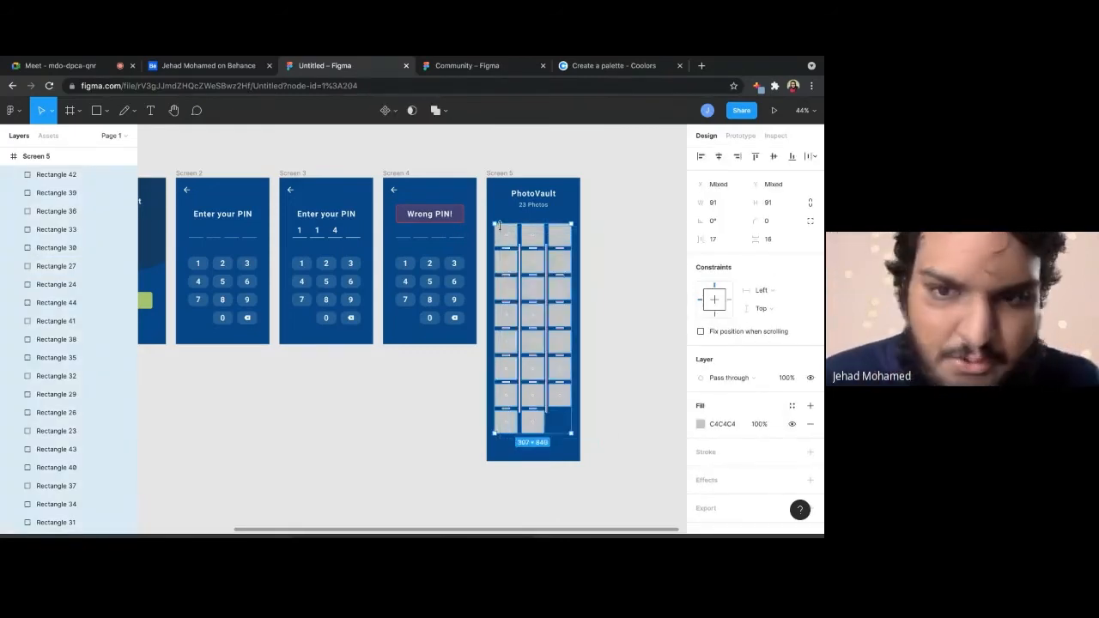
Fill the selected placeholder rectangles on Screen 5 with random photos using the Unsplash plugin
click(12, 111)
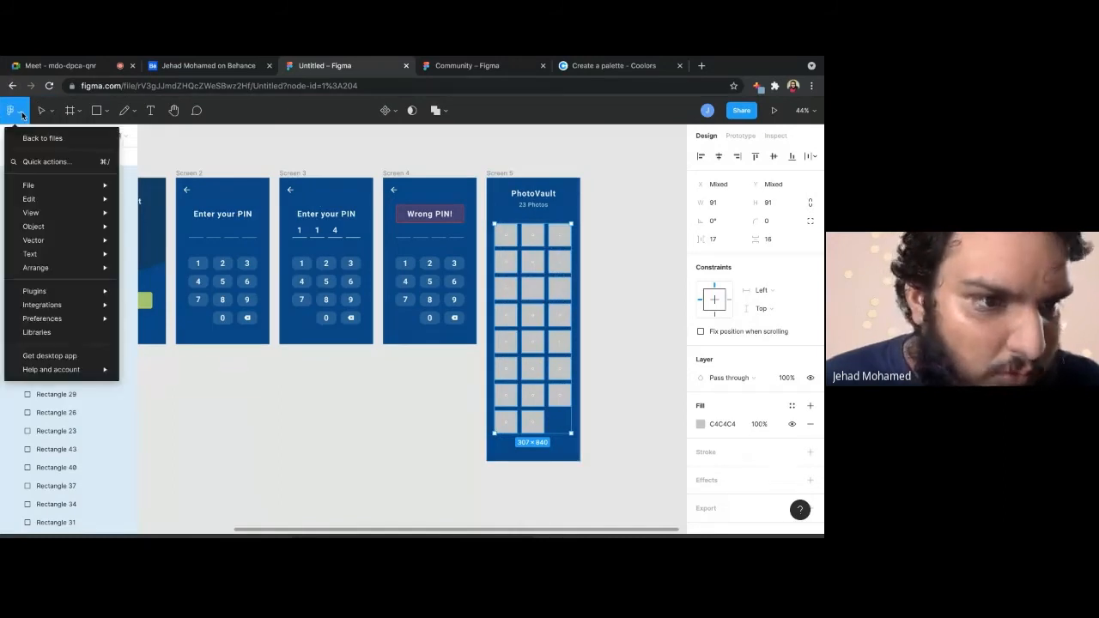
mouse_move(51, 291)
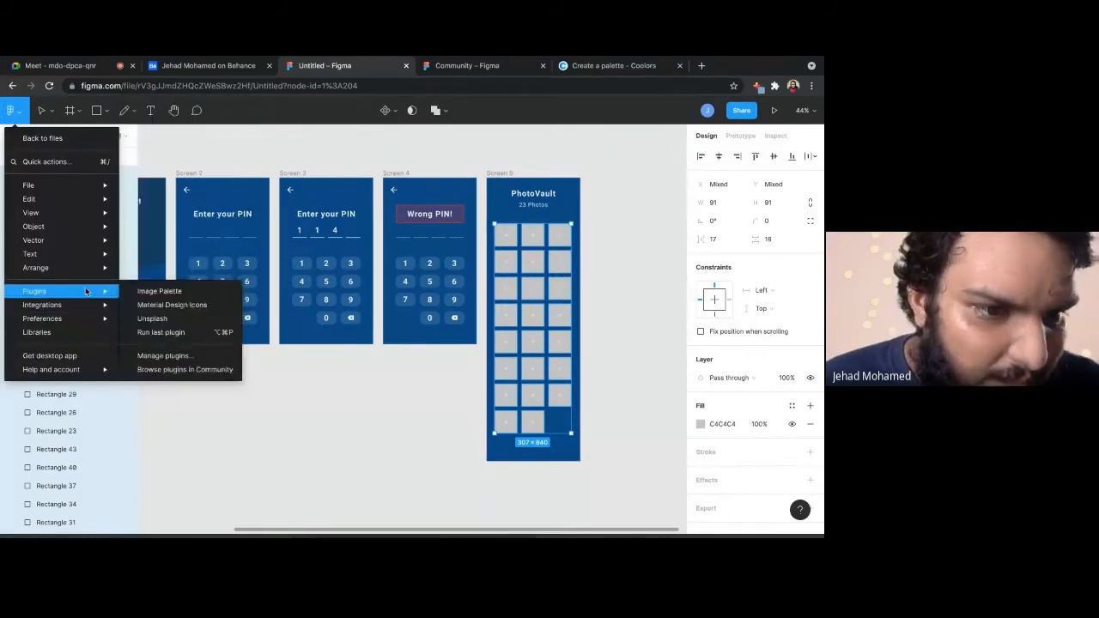
click(155, 318)
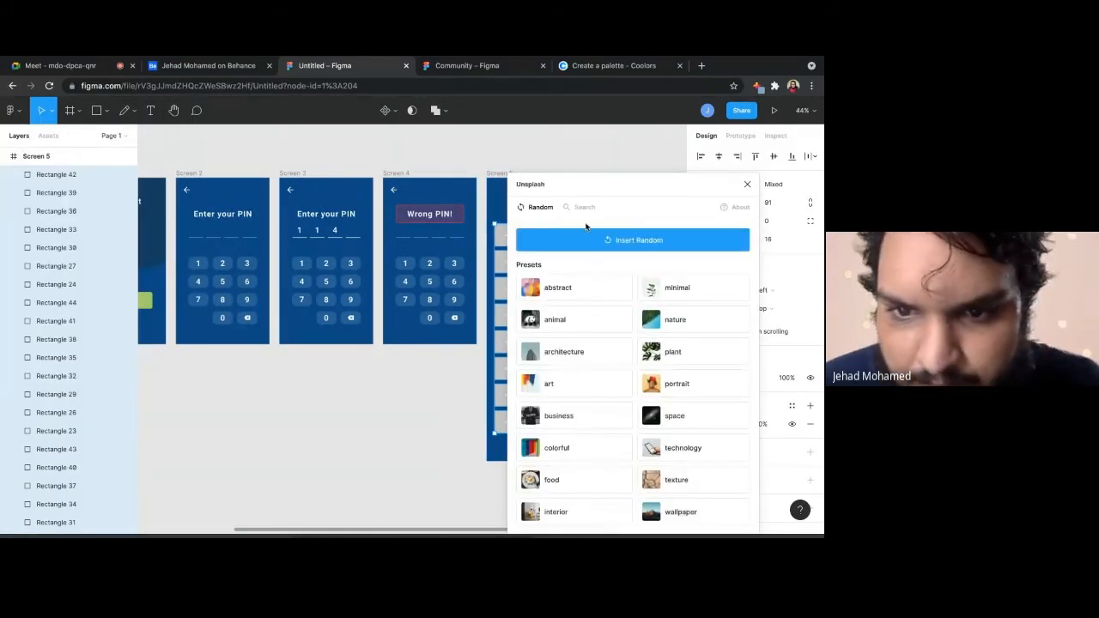
click(599, 241)
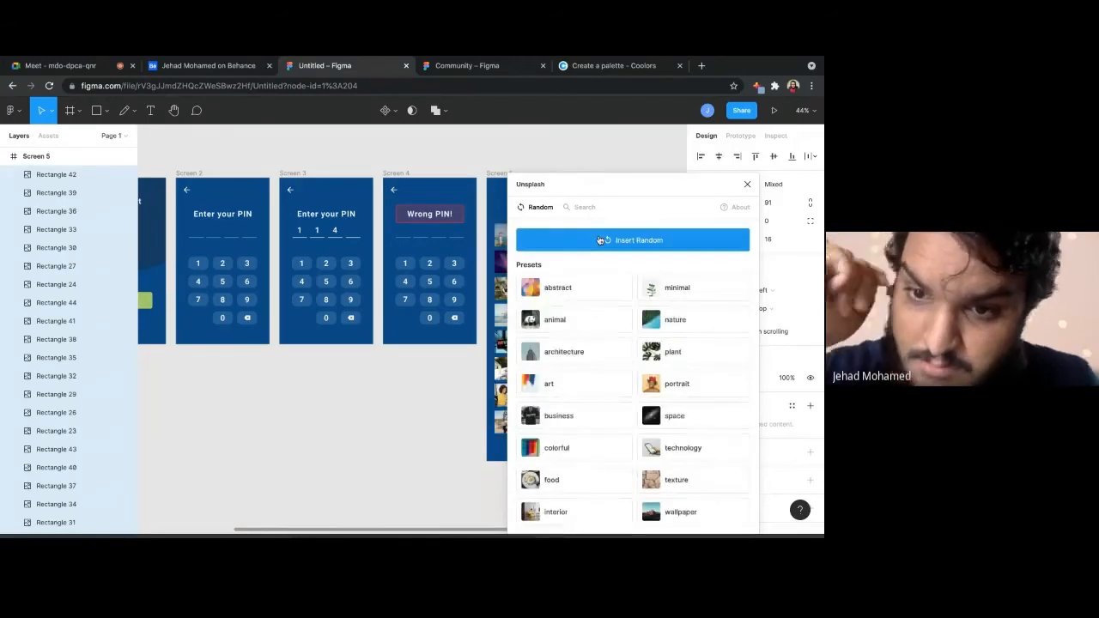
click(399, 417)
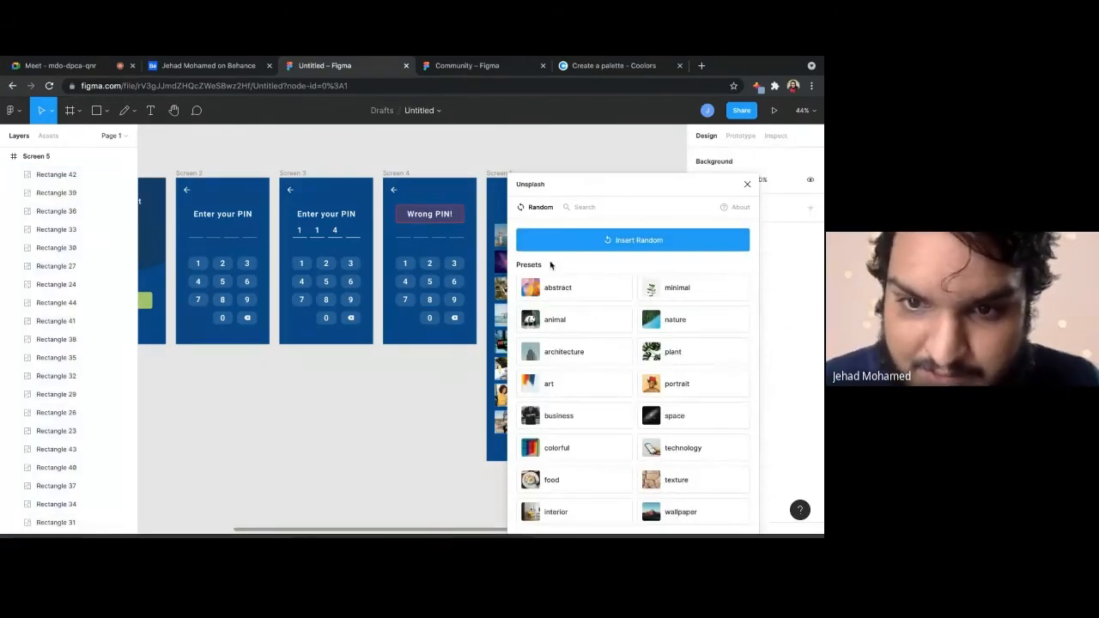
click(747, 184)
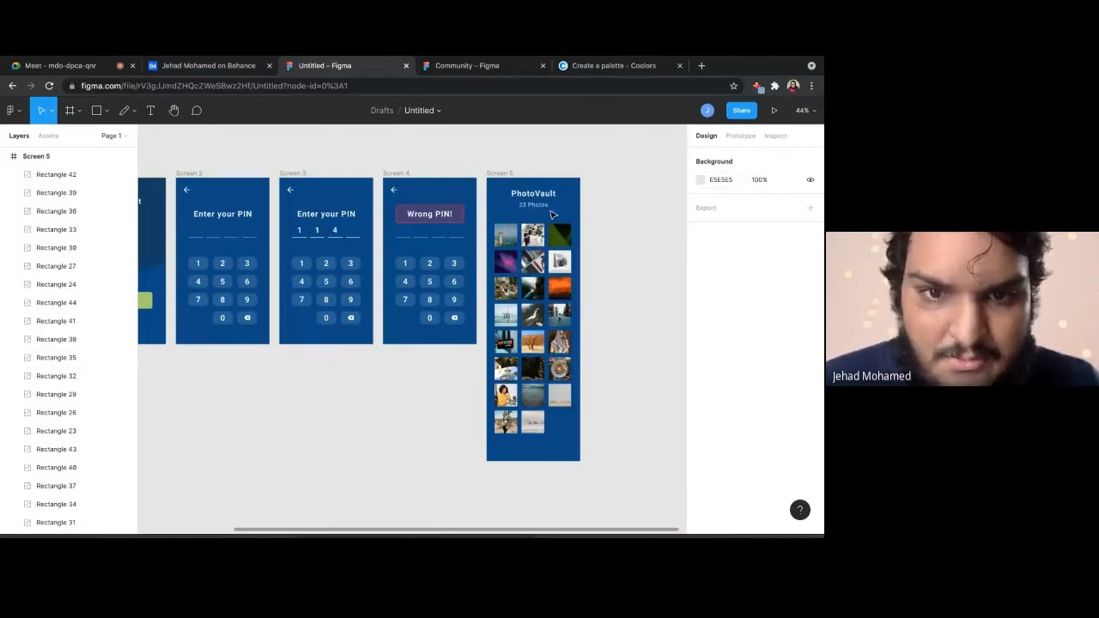
Extend the bottom edge of the Screen 5 frame to a height of 1168
click(498, 173)
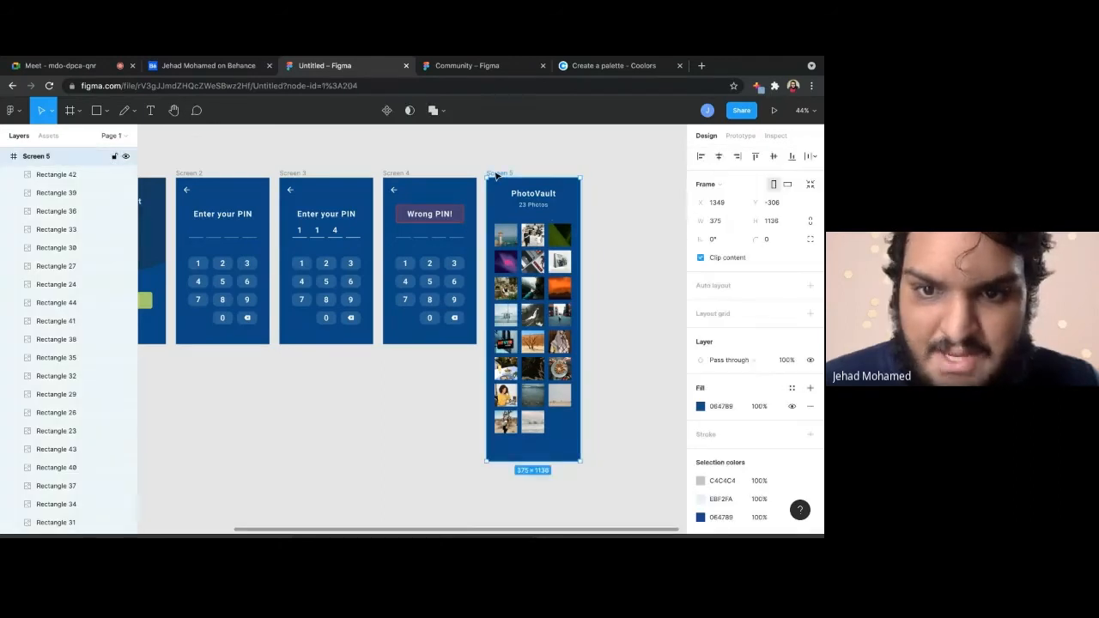
click(536, 470)
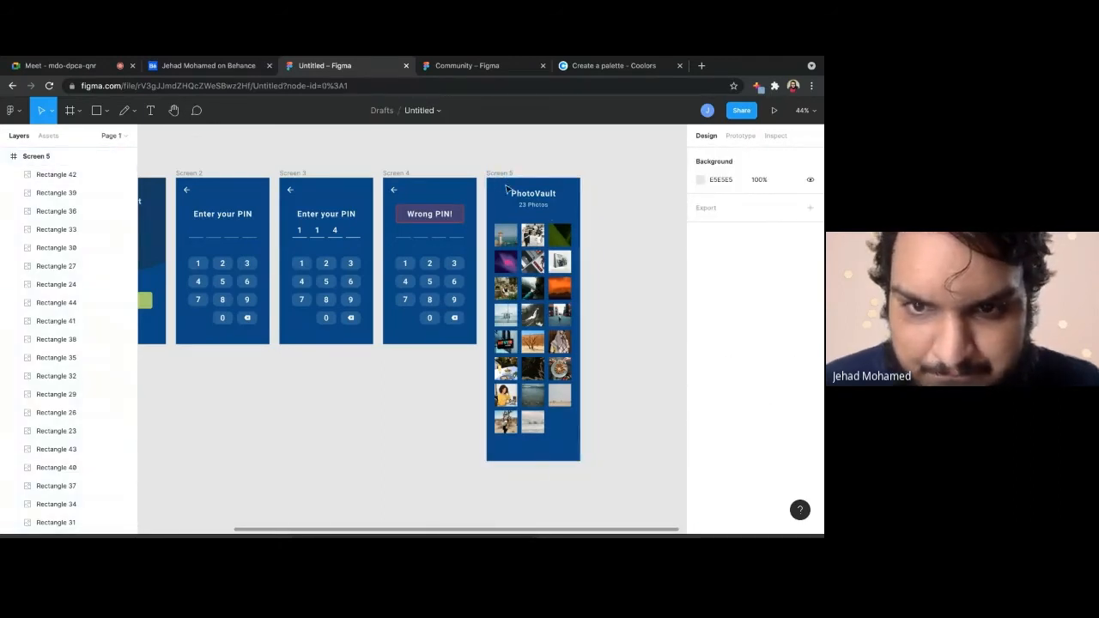
click(535, 459)
drag(535, 461, 535, 469)
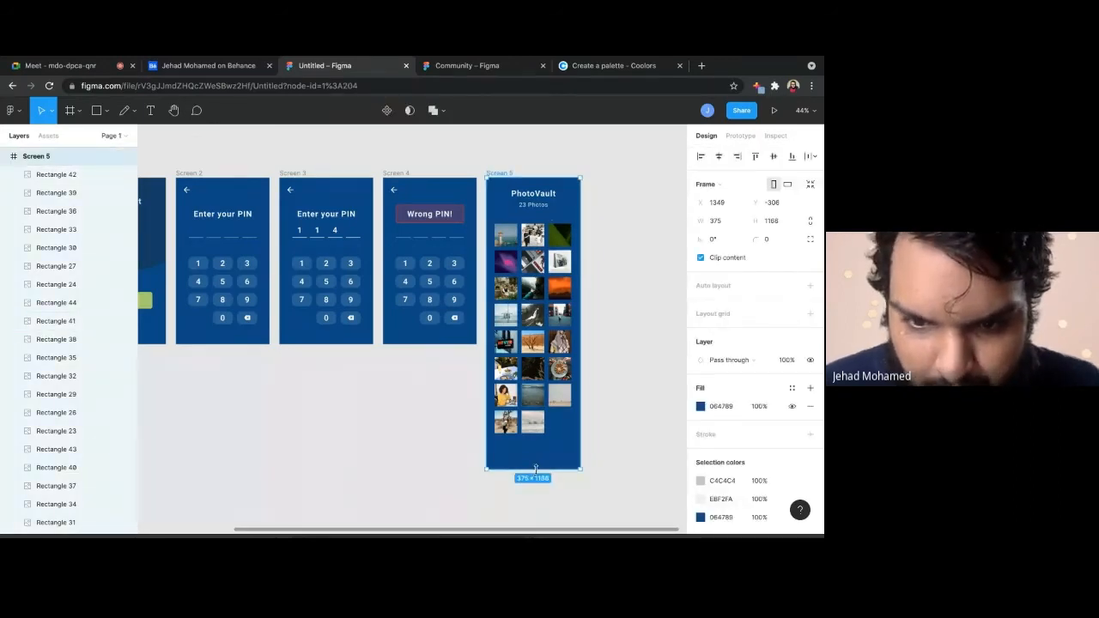
click(626, 320)
scroll(528, 253, up, 5)
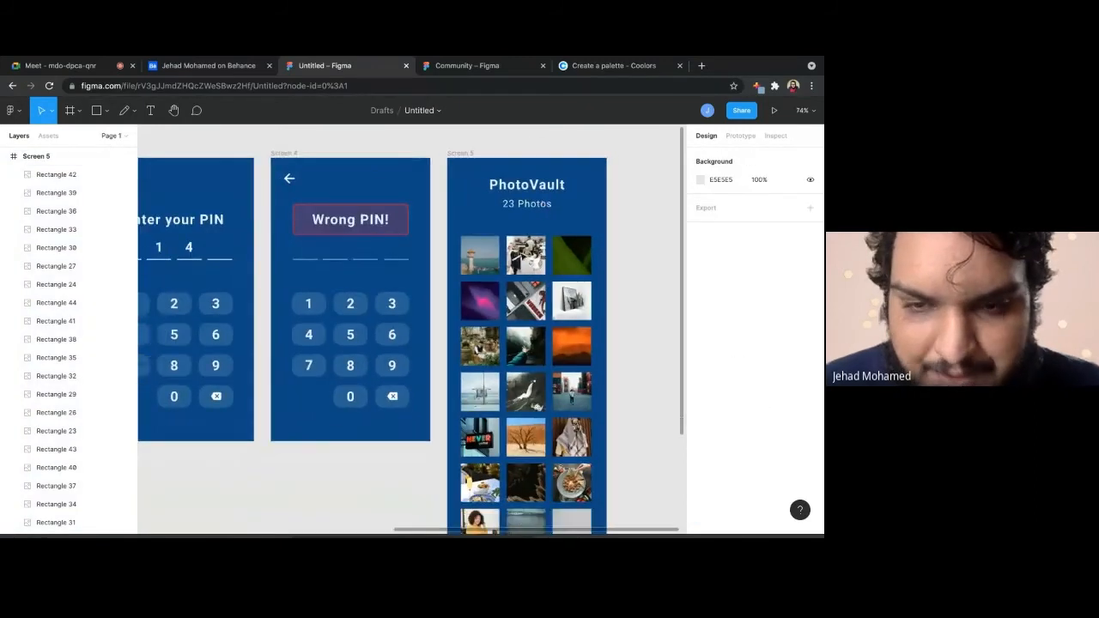
scroll(528, 253, down, 5)
scroll(524, 206, up, 2)
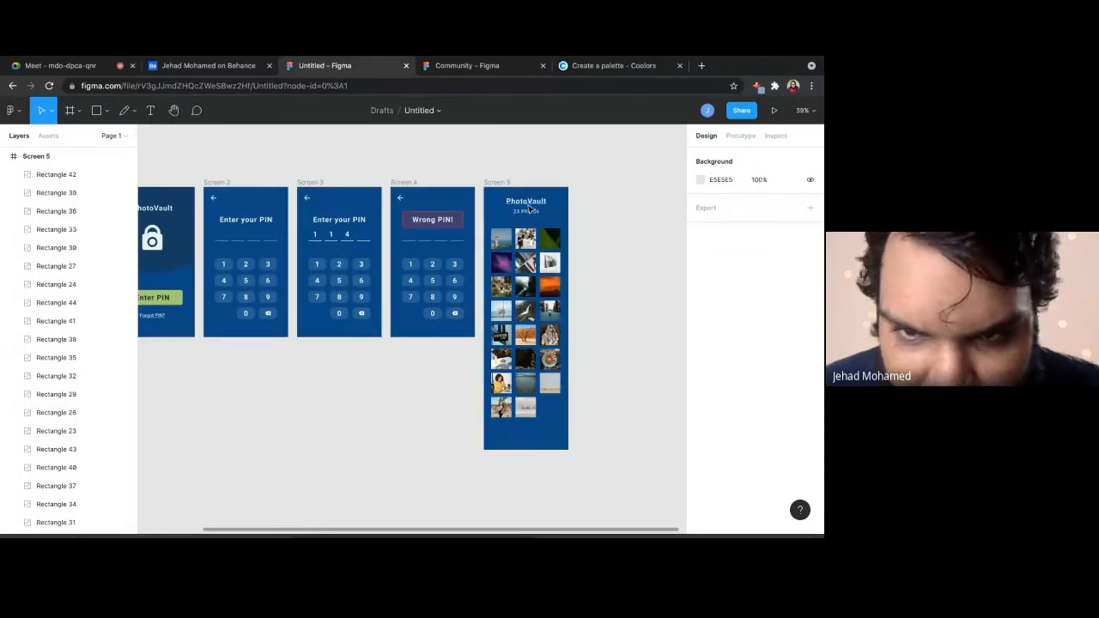
Preview the prototype starting from Screen 5, and close the preview
click(498, 184)
click(773, 110)
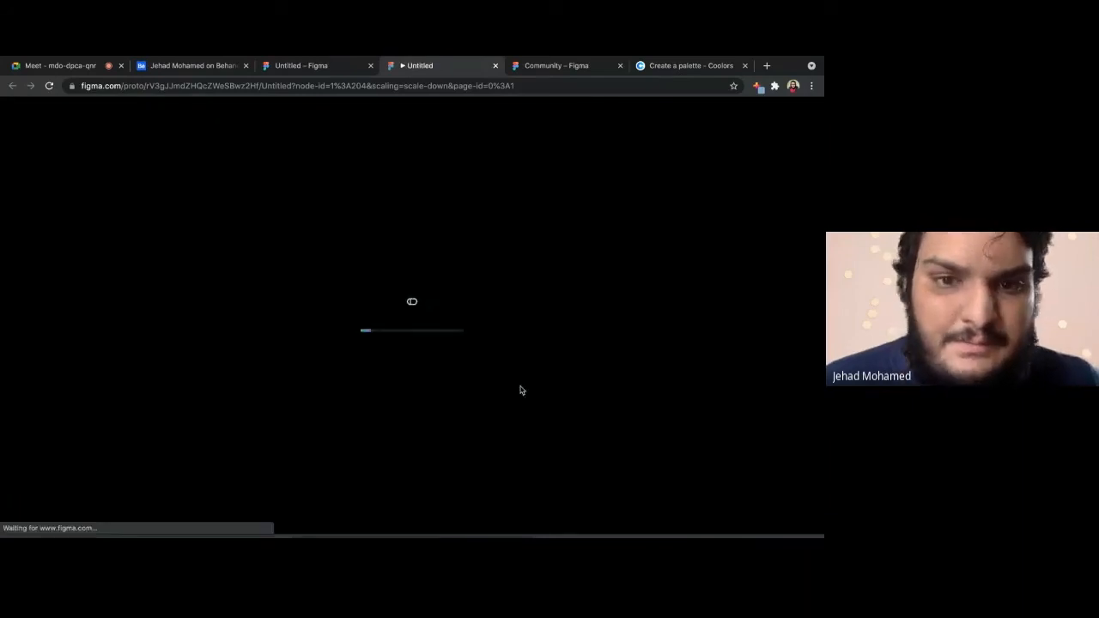
click(421, 379)
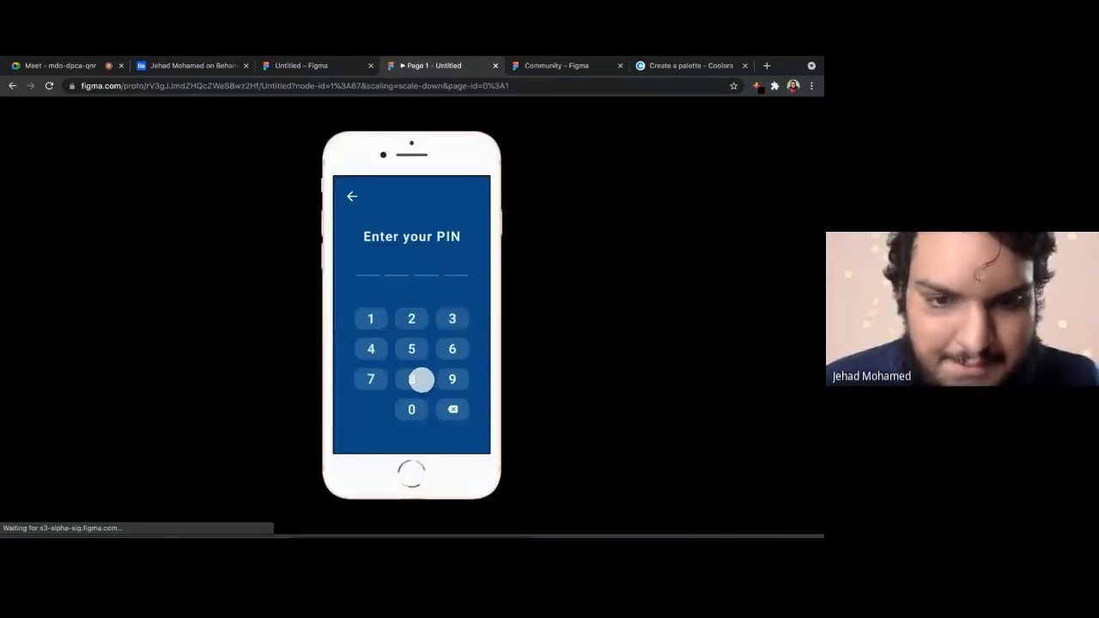
click(495, 66)
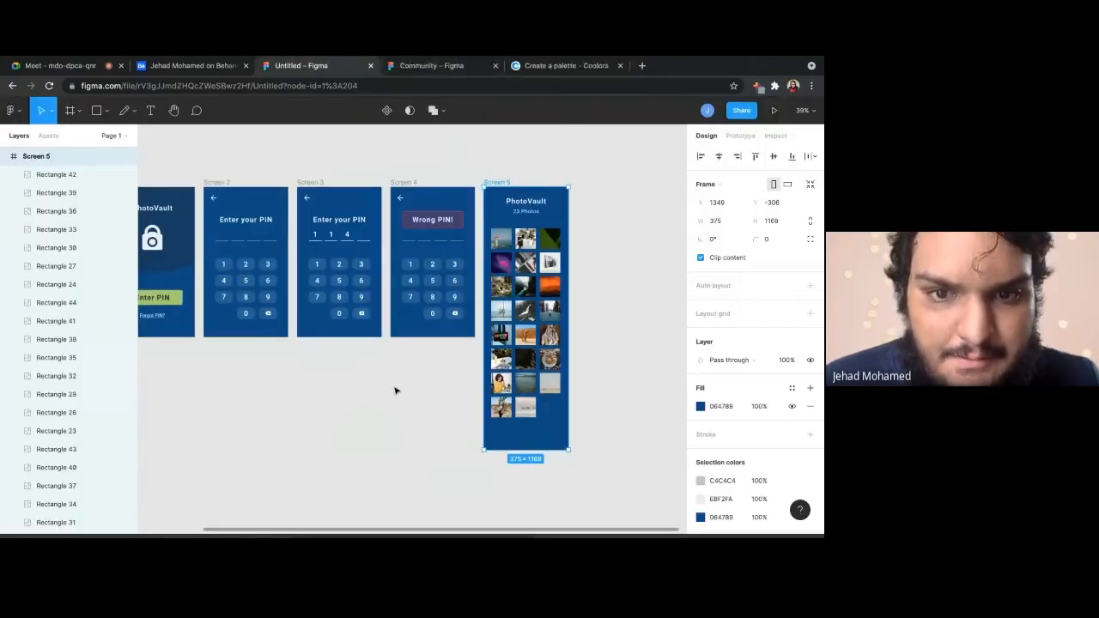
click(314, 182)
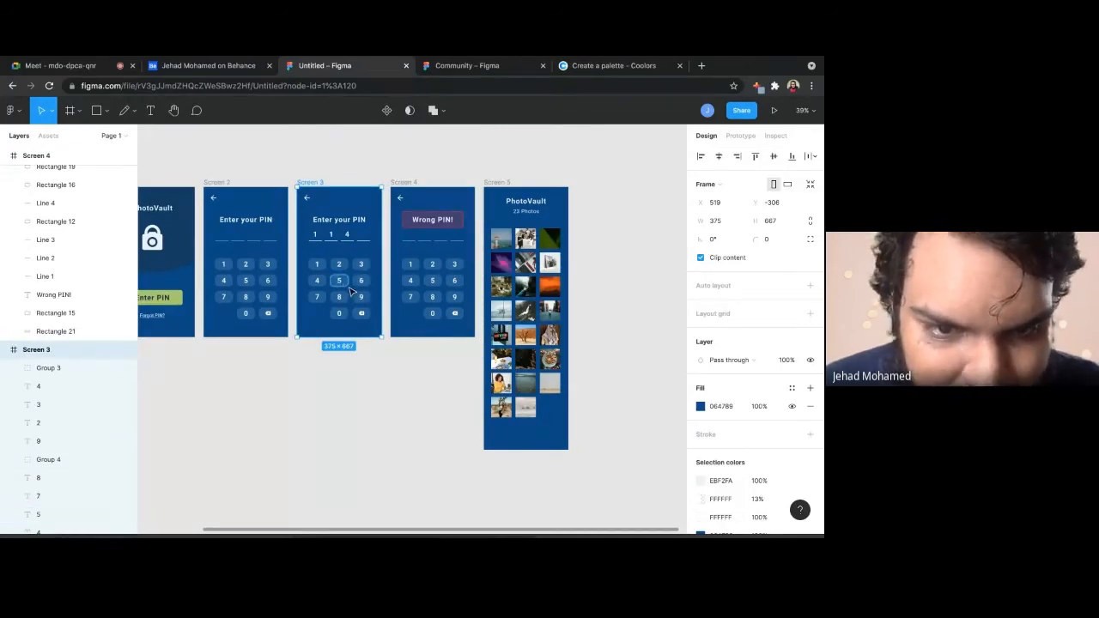
drag(350, 289, 341, 282)
key(ctrl+z)
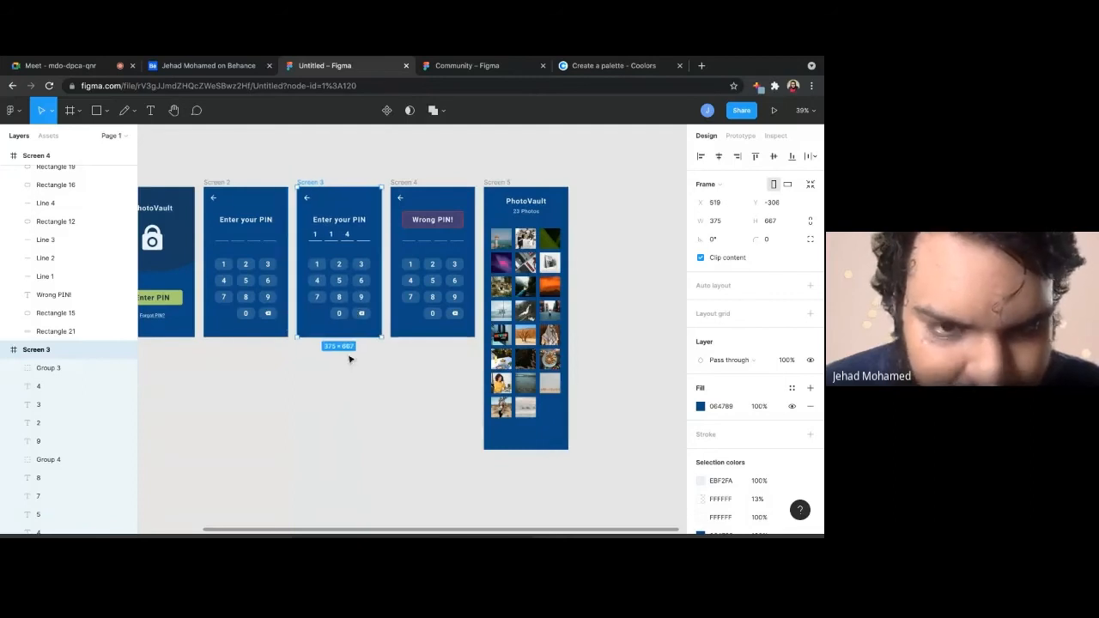
scroll(343, 343, up, 5)
scroll(361, 326, down, 1)
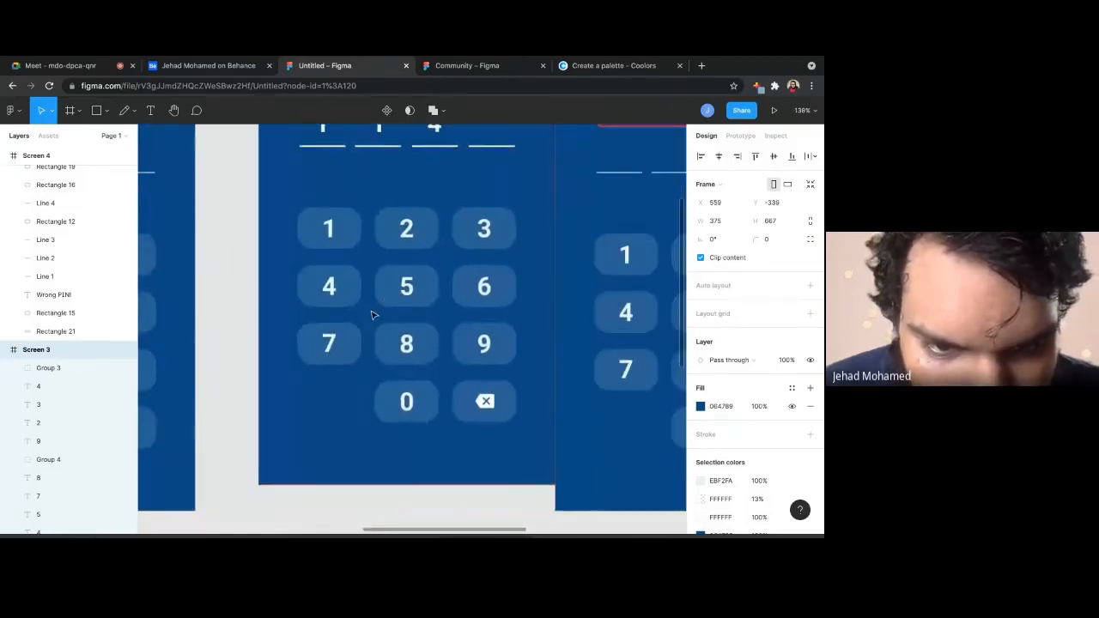
scroll(386, 361, down, 3)
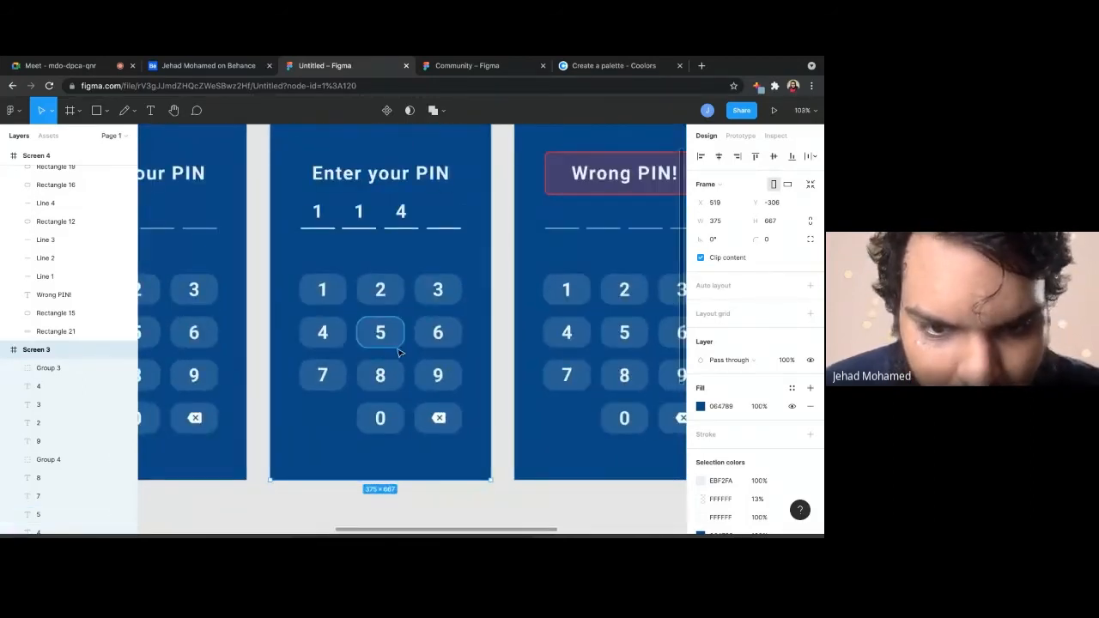
drag(402, 349, 387, 336)
key(ctrl+z)
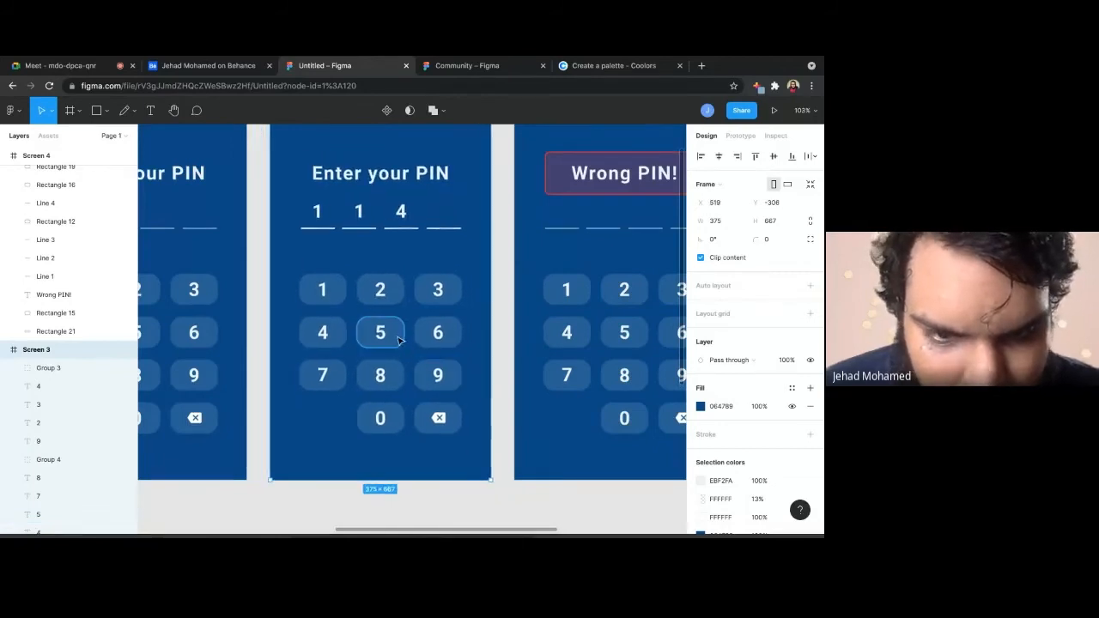
Add a prototype connection from the 5 key on Screen 3 that navigates to Screen 5 on tap with an Instant animation
click(383, 335)
scroll(386, 335, down, 5)
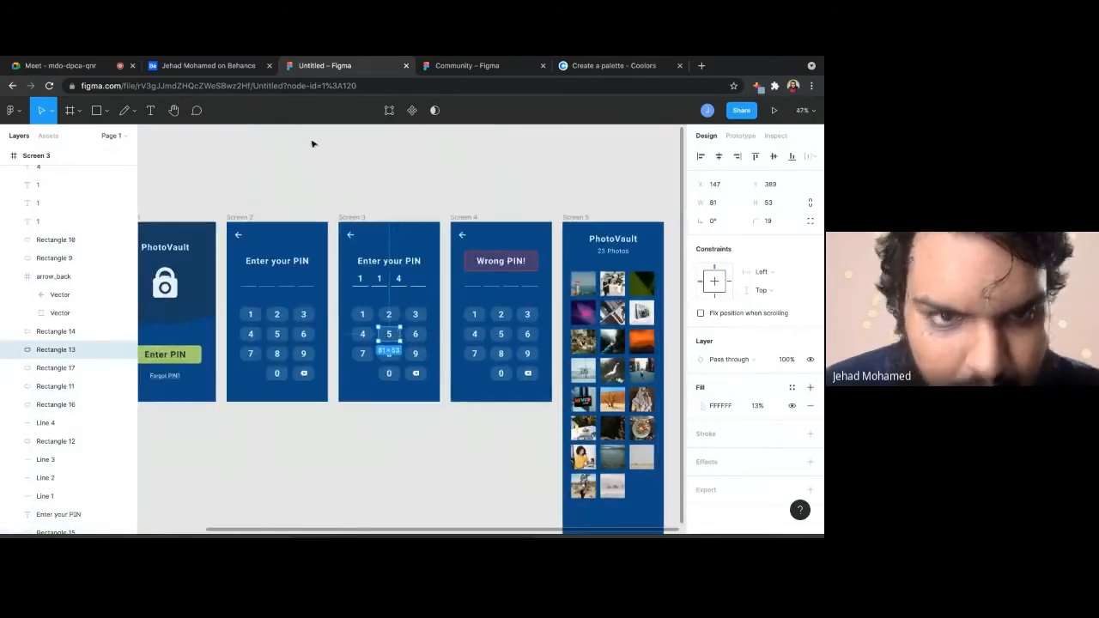
click(738, 138)
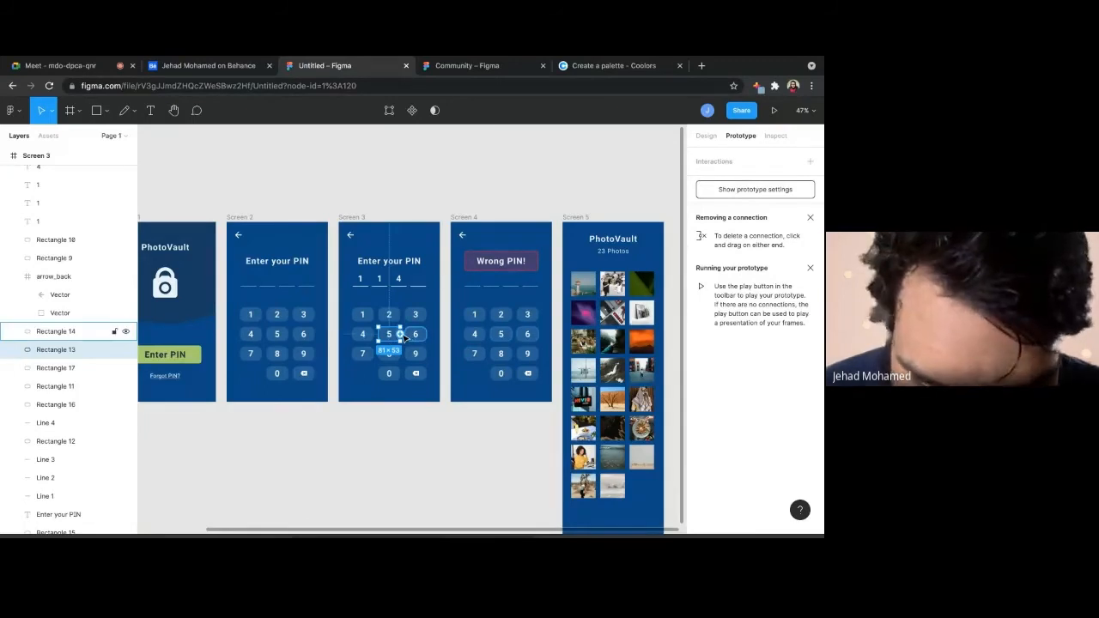
drag(400, 334, 558, 377)
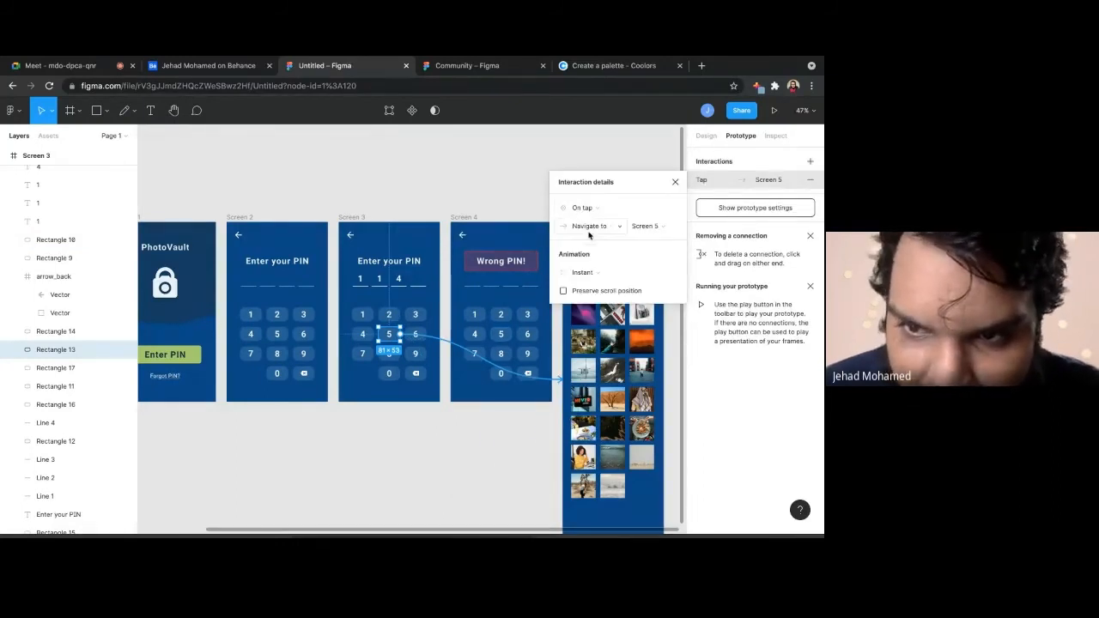
click(466, 182)
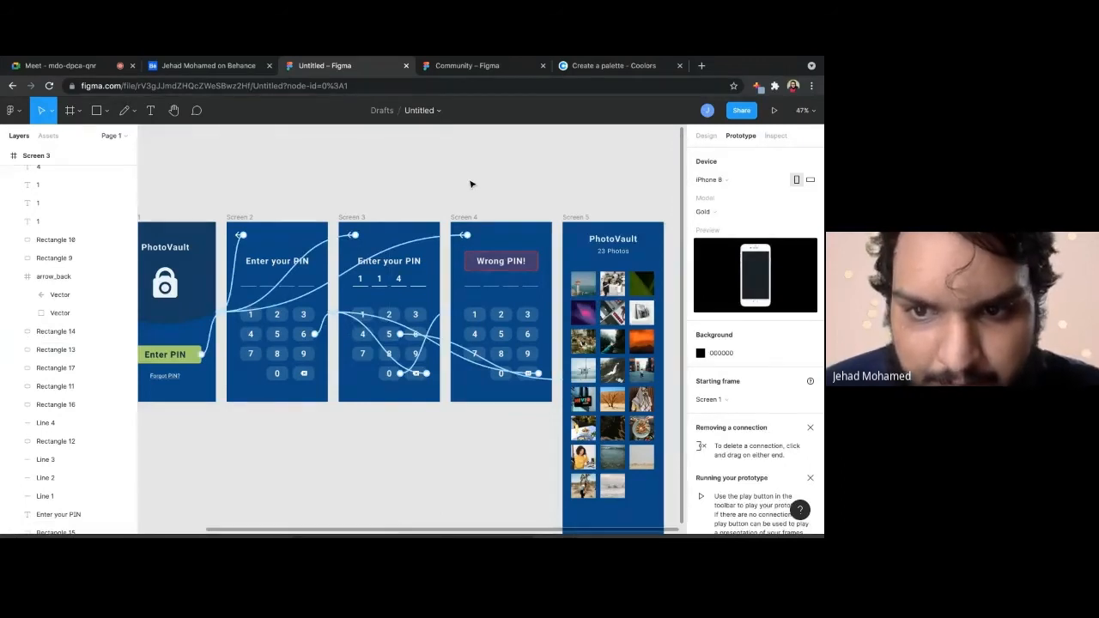
Run the prototype and enter a wrong and a correct PIN on the keypad to test both paths
scroll(470, 184, right, 1)
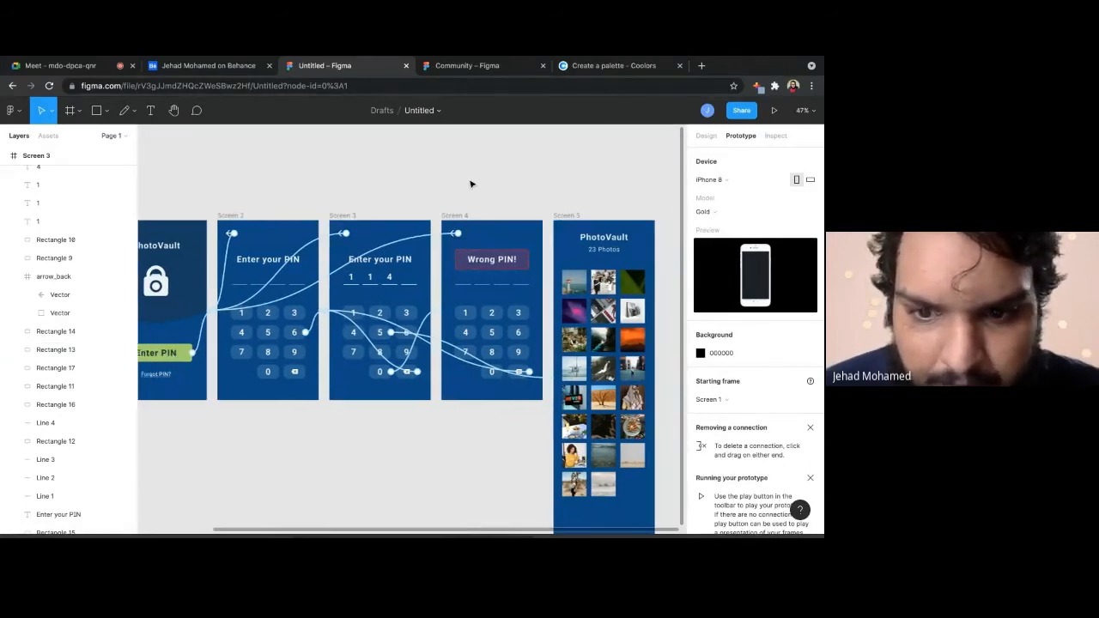
scroll(471, 184, down, 3)
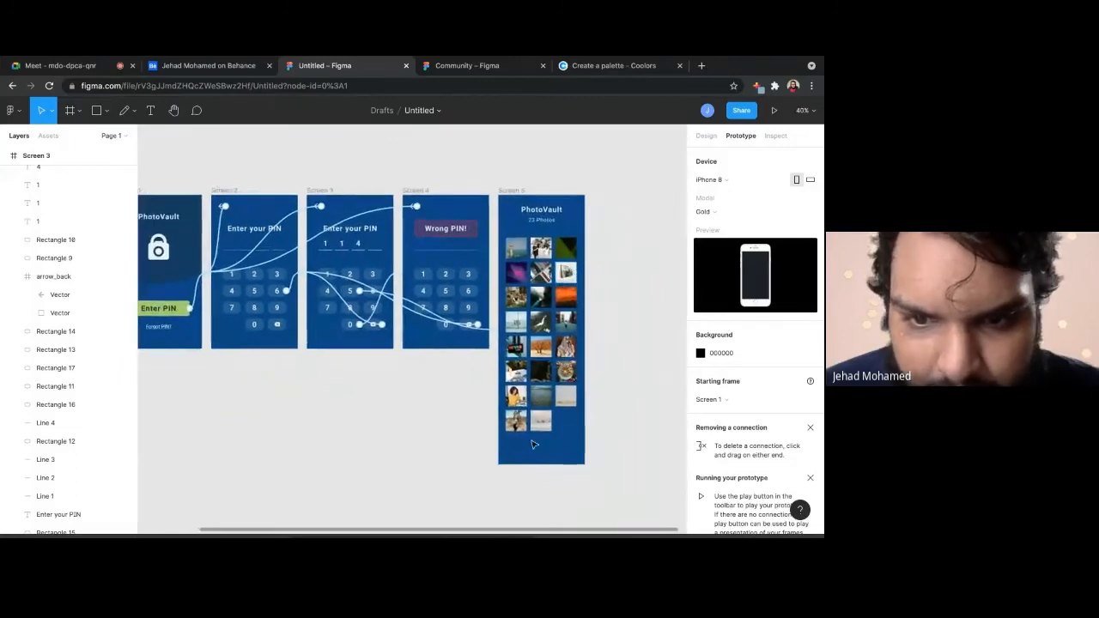
click(774, 113)
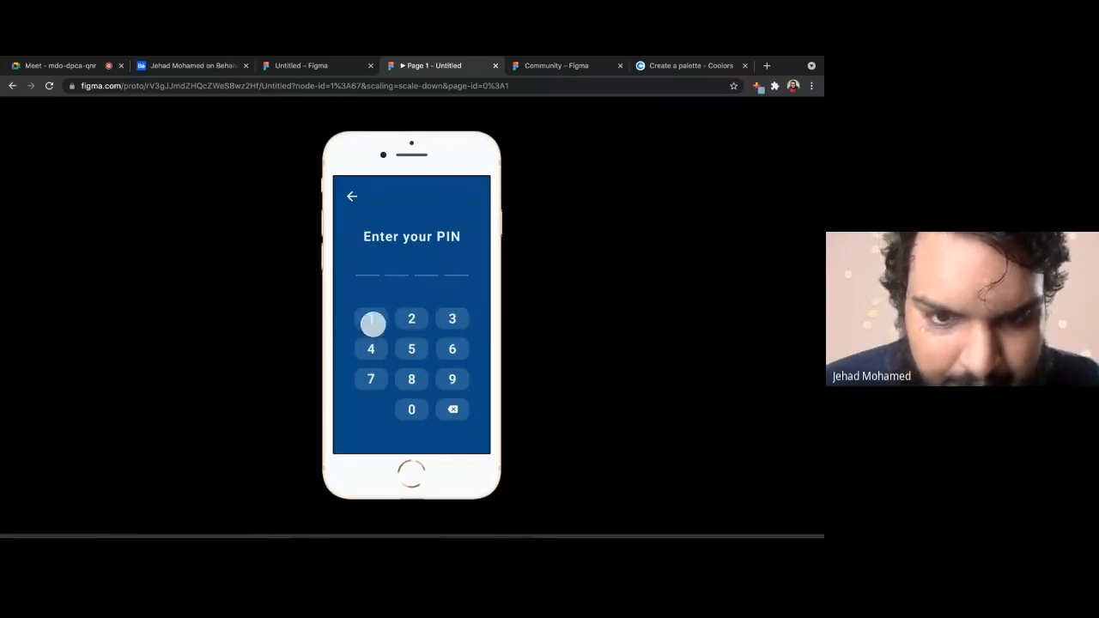
click(370, 319)
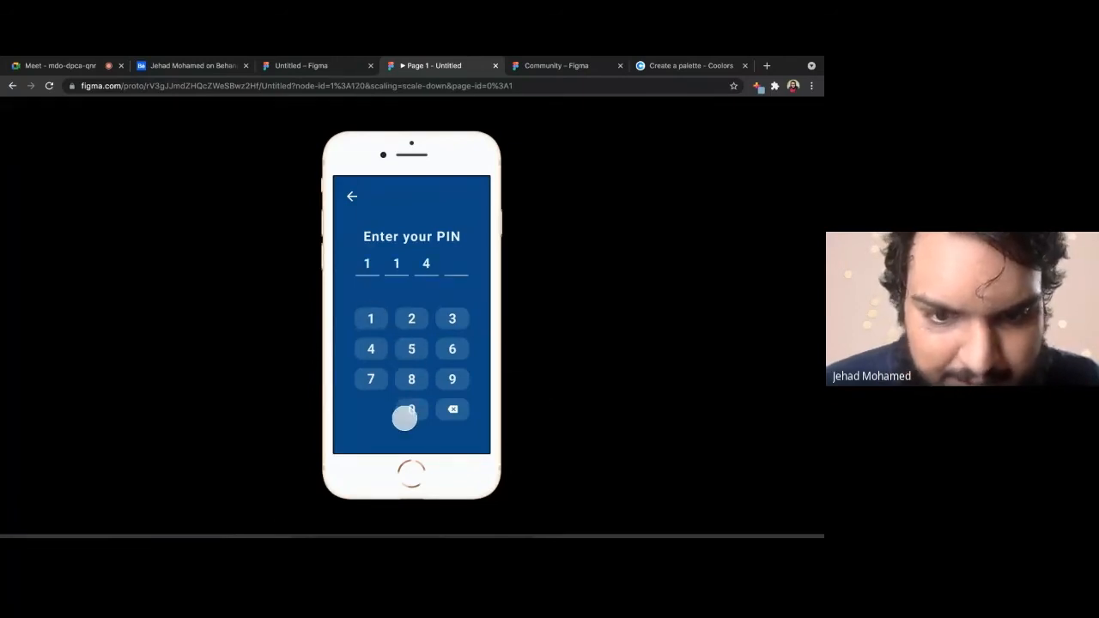
click(409, 409)
click(455, 413)
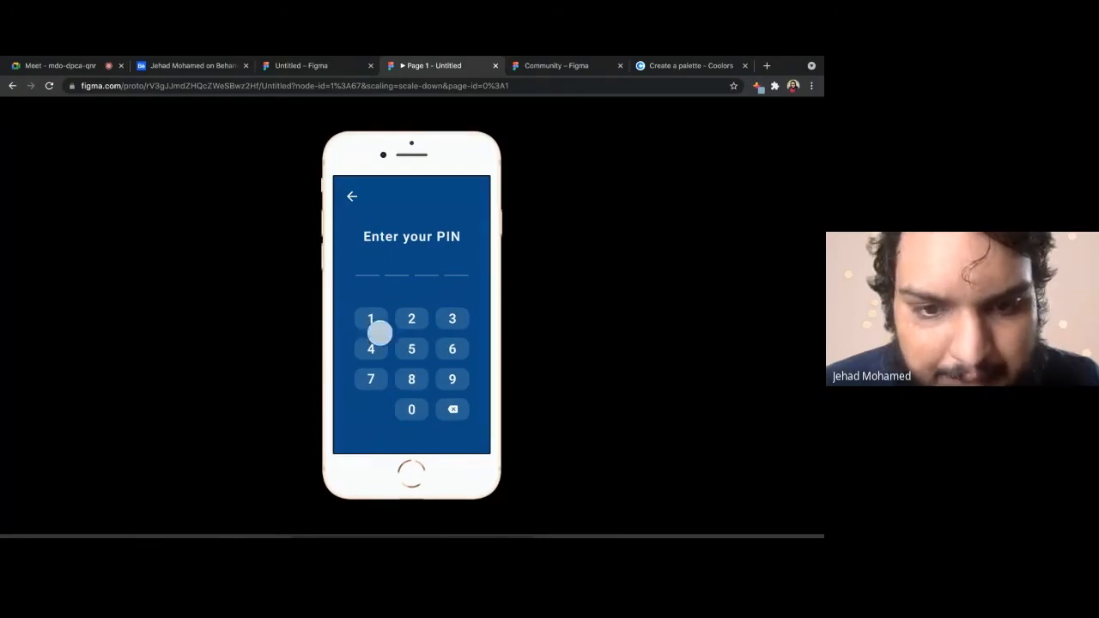
click(372, 320)
click(406, 347)
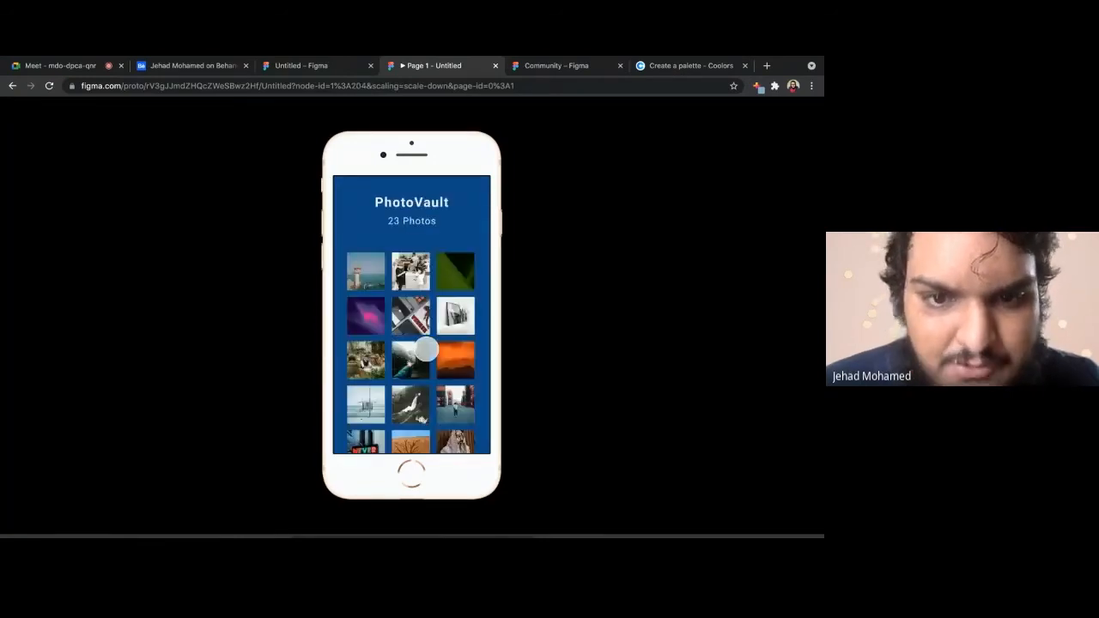
Check the vertical scrolling of the PhotoVault gallery in the prototype preview, and return to the heading of Screen 5 in the design
scroll(423, 349, down, 5)
scroll(426, 349, up, 5)
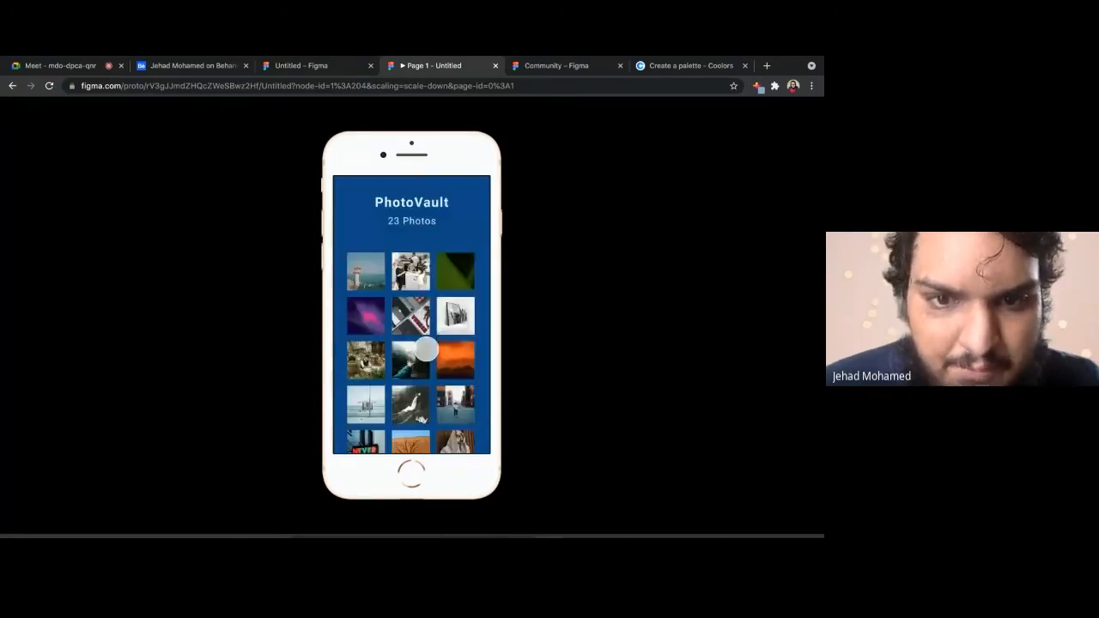
scroll(426, 349, down, 5)
scroll(426, 349, up, 5)
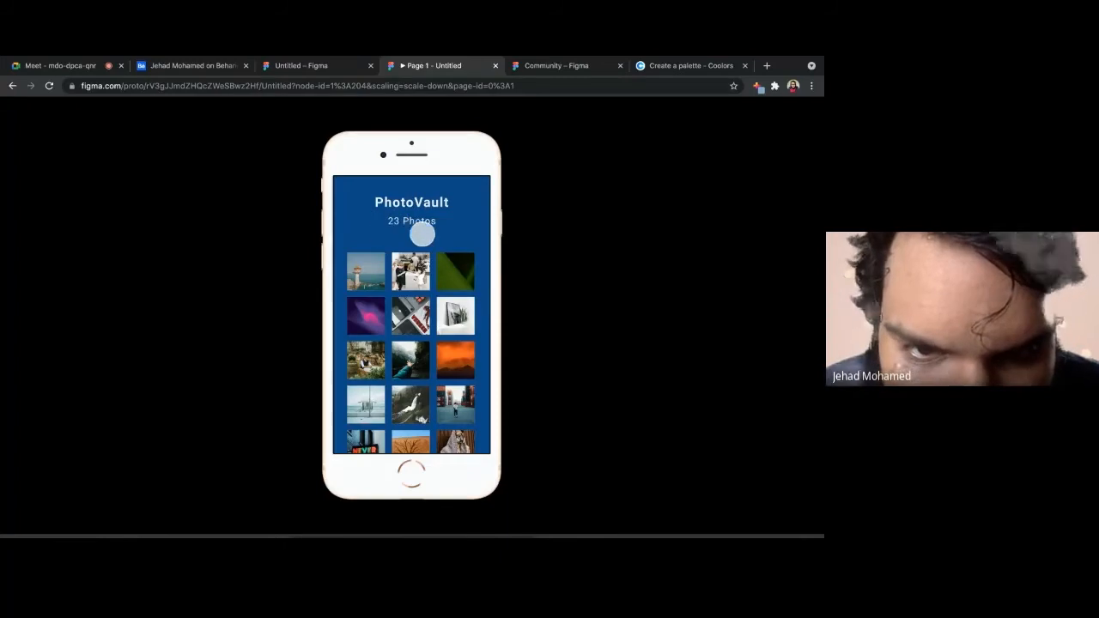
scroll(452, 316, down, 5)
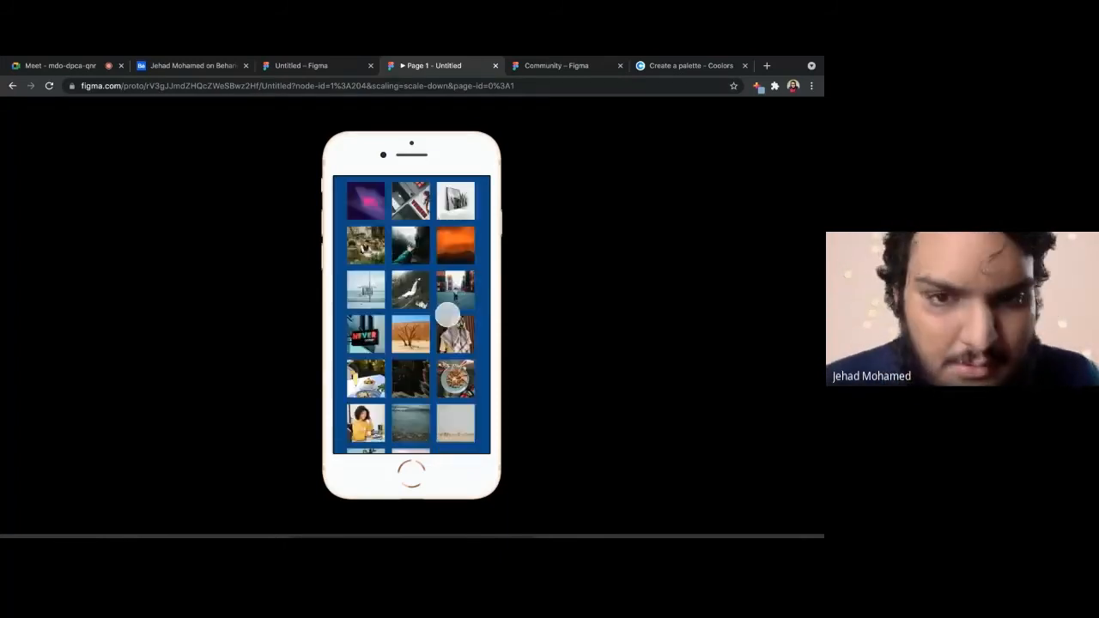
scroll(447, 316, up, 5)
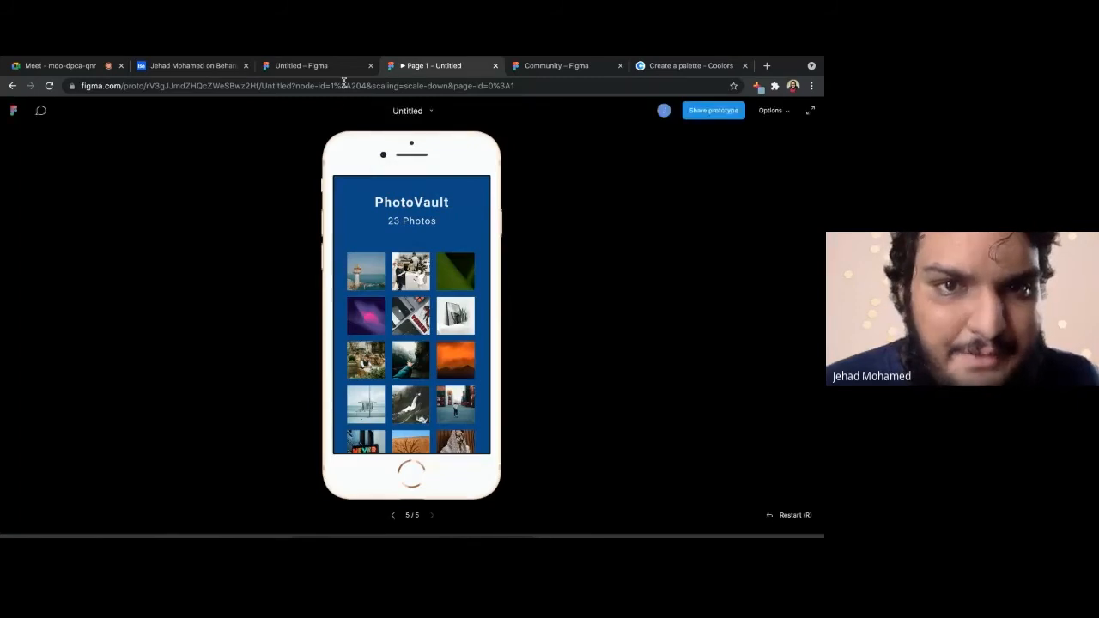
click(495, 66)
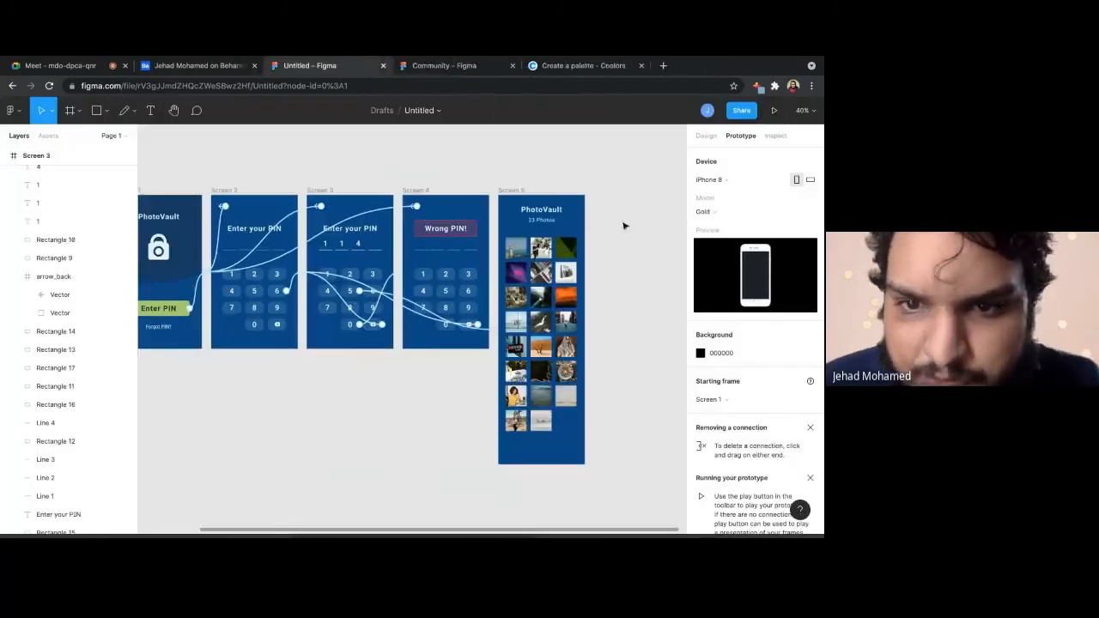
scroll(563, 213, up, 5)
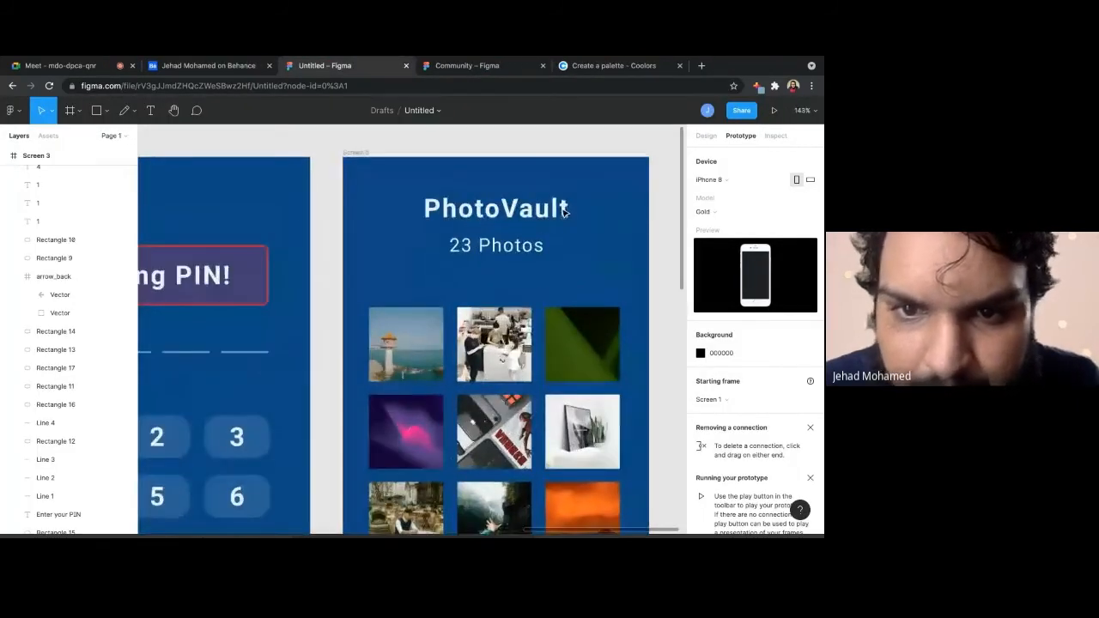
Move the PhotoVault heading to the photo grid's left edge and align the 23 Photos text beside it at the grid's right edge
drag(568, 261, 453, 208)
click(618, 258)
click(496, 245)
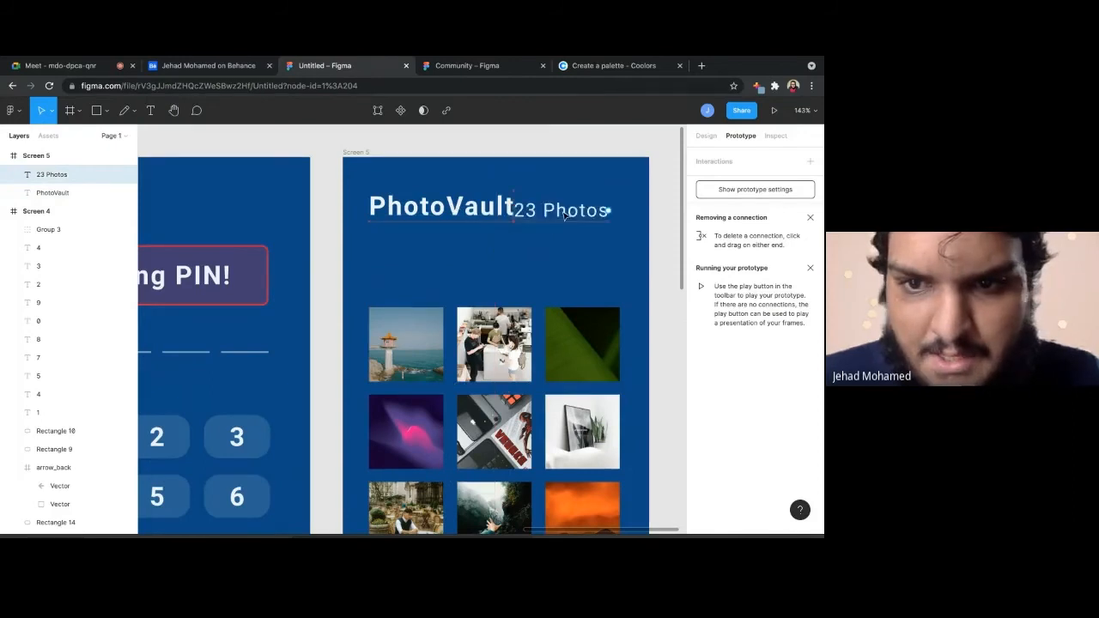
drag(496, 246, 575, 212)
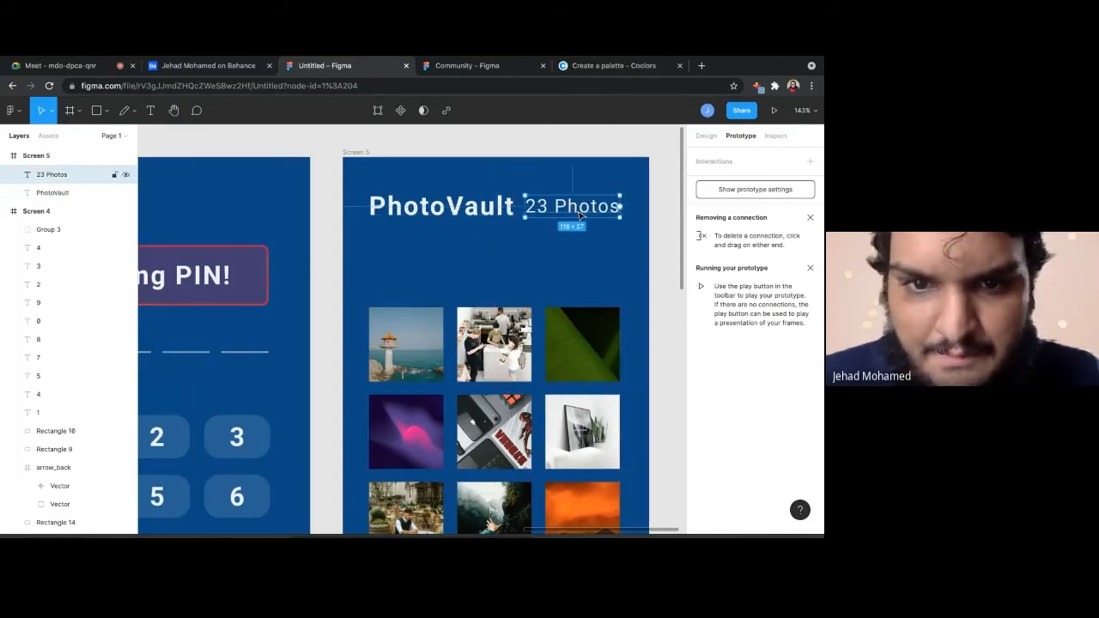
click(585, 258)
scroll(584, 259, down, 2)
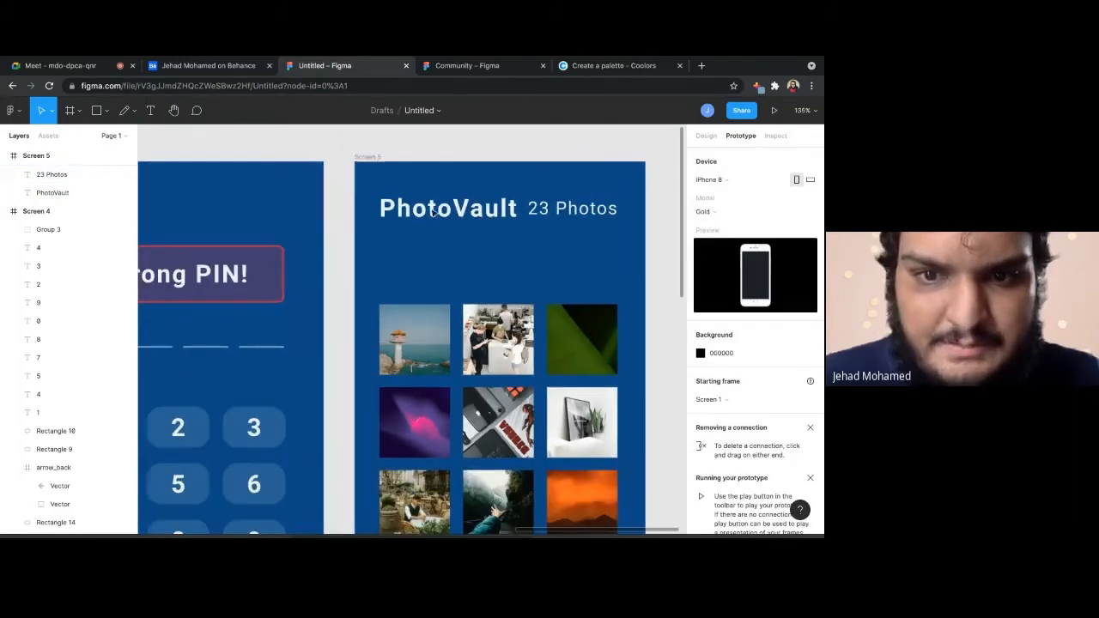
Set the PhotoVault heading's font size to 23 and align it on one line with the 23 Photos text at the grid margins
click(572, 215)
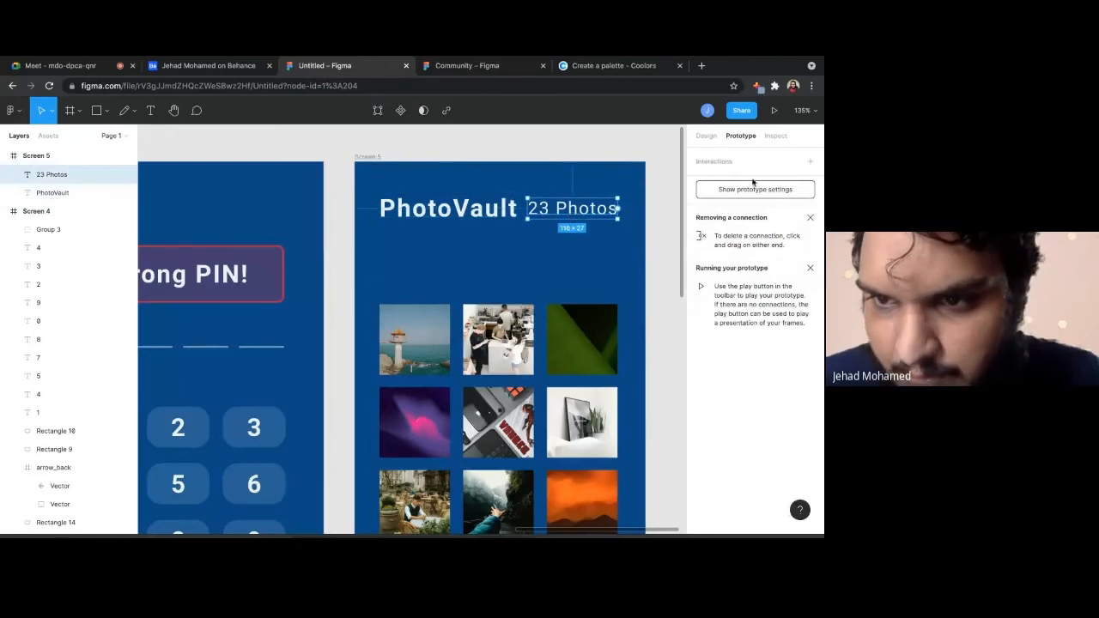
click(705, 136)
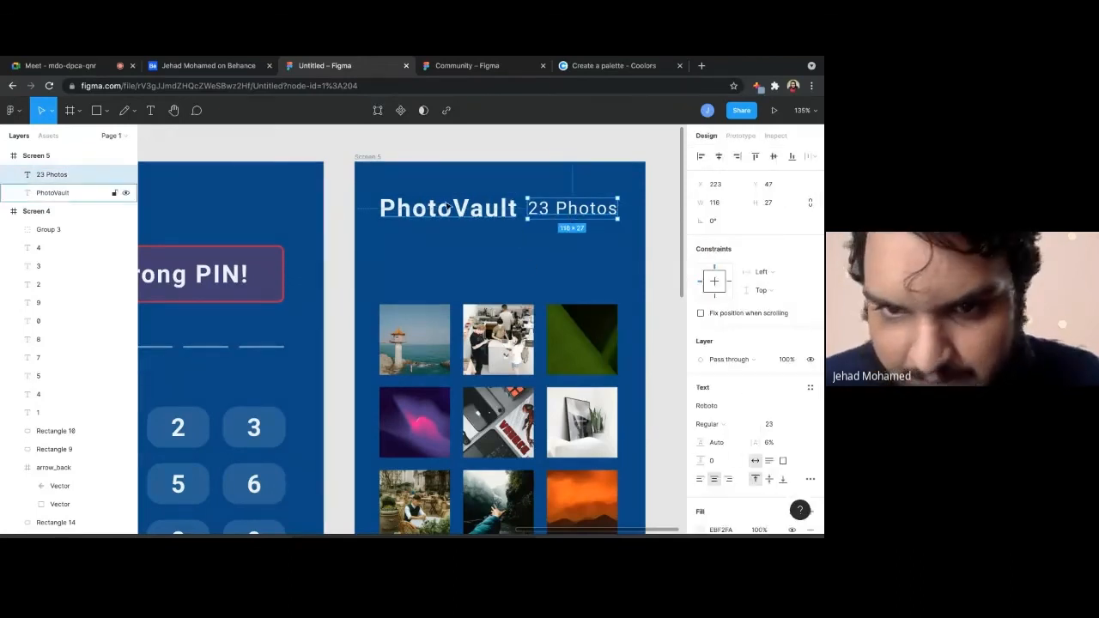
key(Tab)
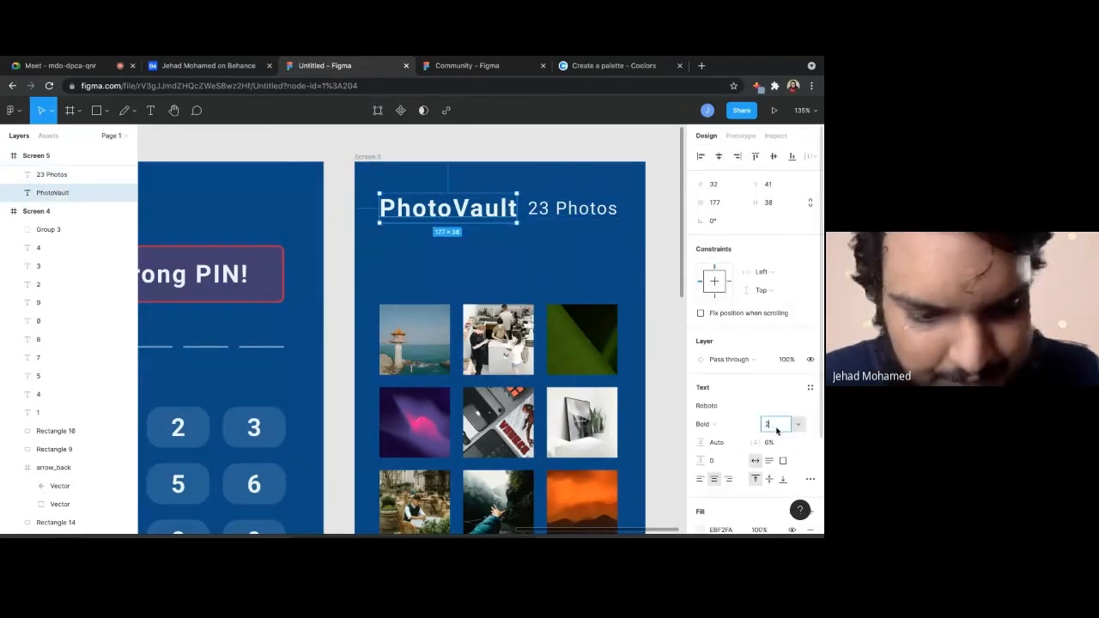
key(Return)
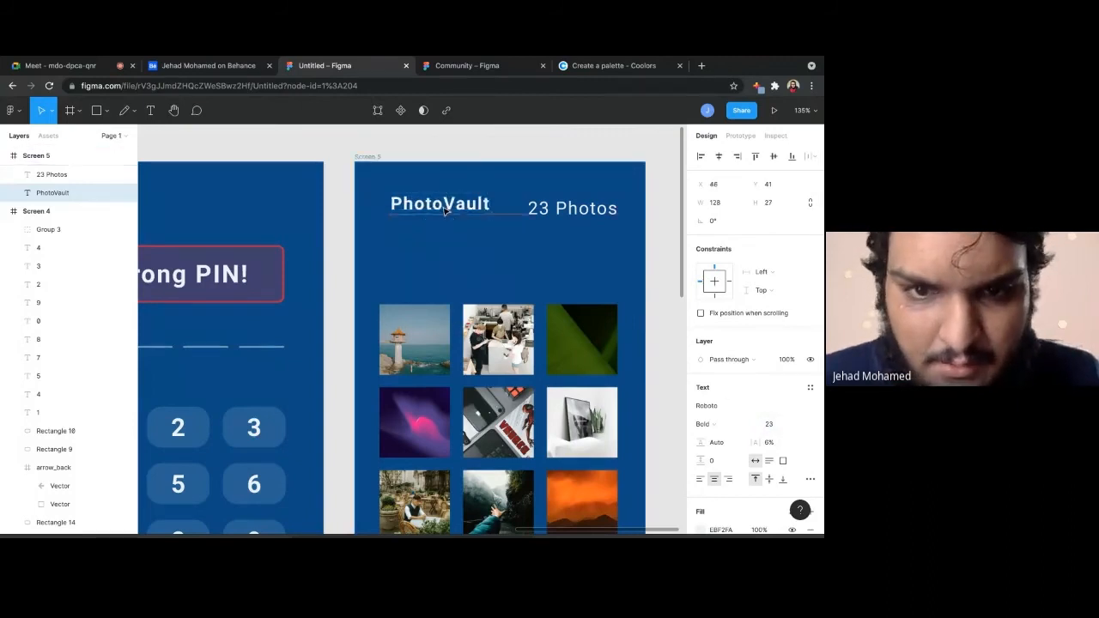
drag(587, 209, 591, 206)
click(567, 281)
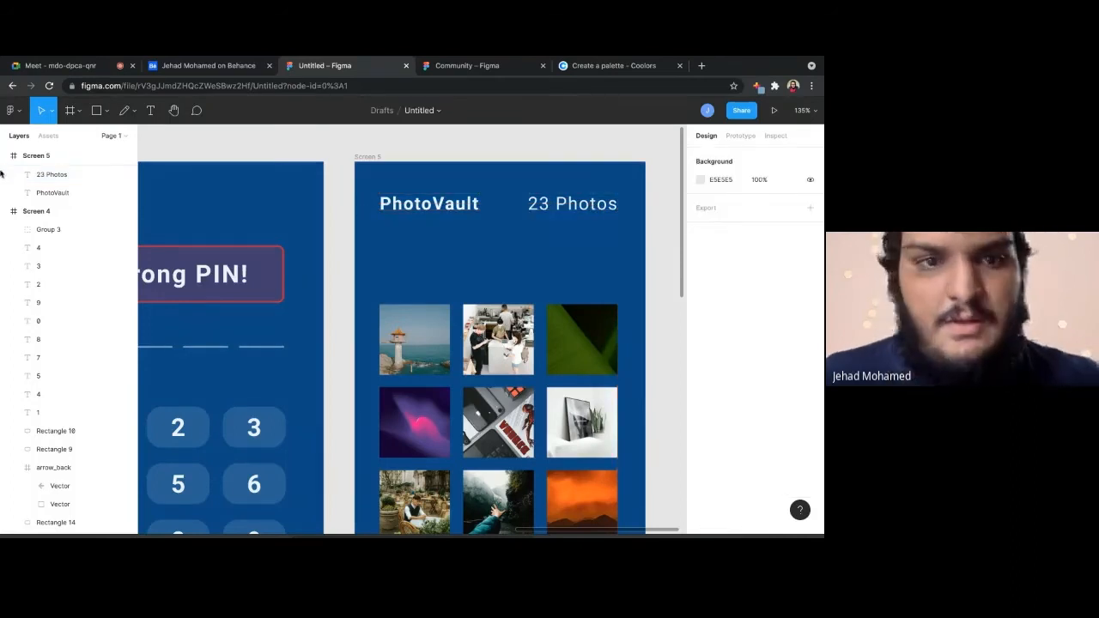
Draw a 375 × 100 rectangle across the top of Screen 5 and send it behind the heading texts
key(r)
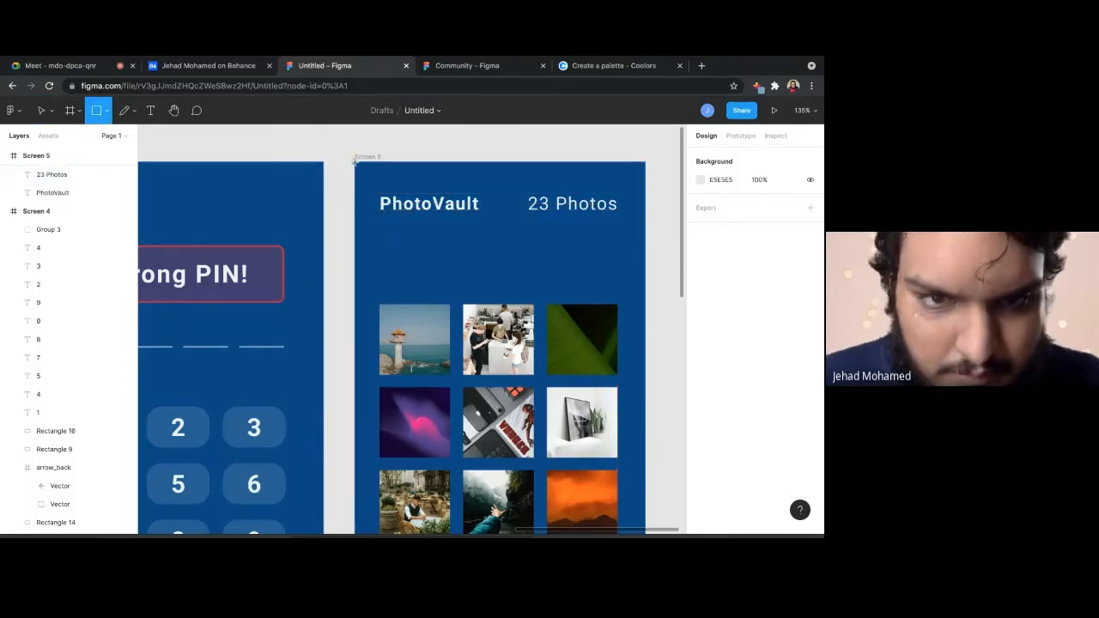
drag(354, 161, 645, 243)
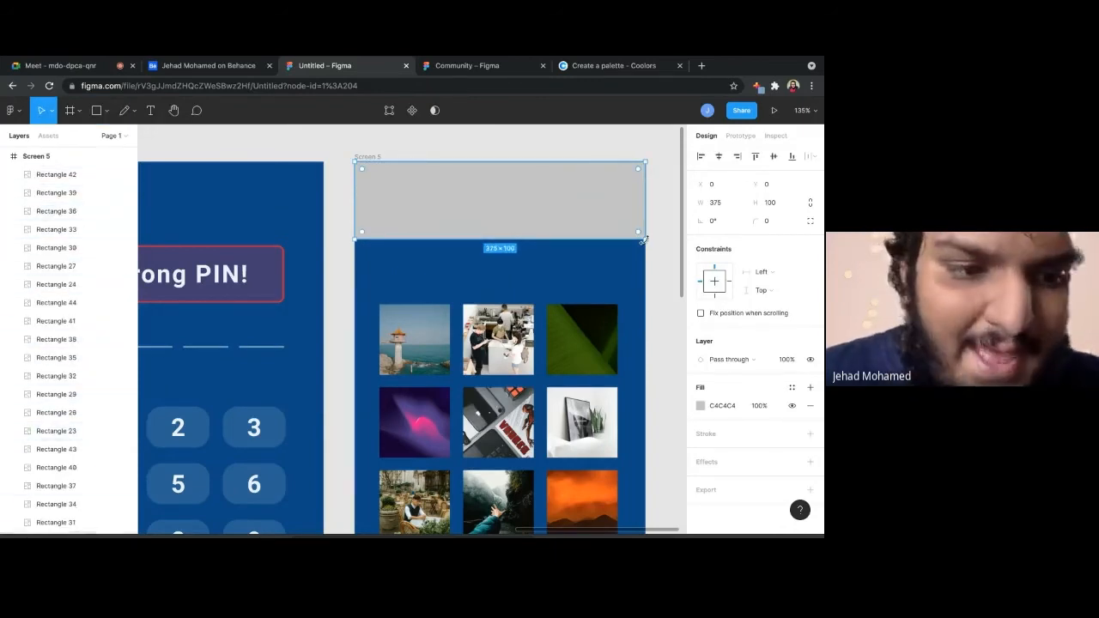
key(ctrl+shift+bracketleft)
Fill the header rectangle with the dark blue 133C66 sampled from the curved shape on Screen 1
scroll(644, 240, down, 5)
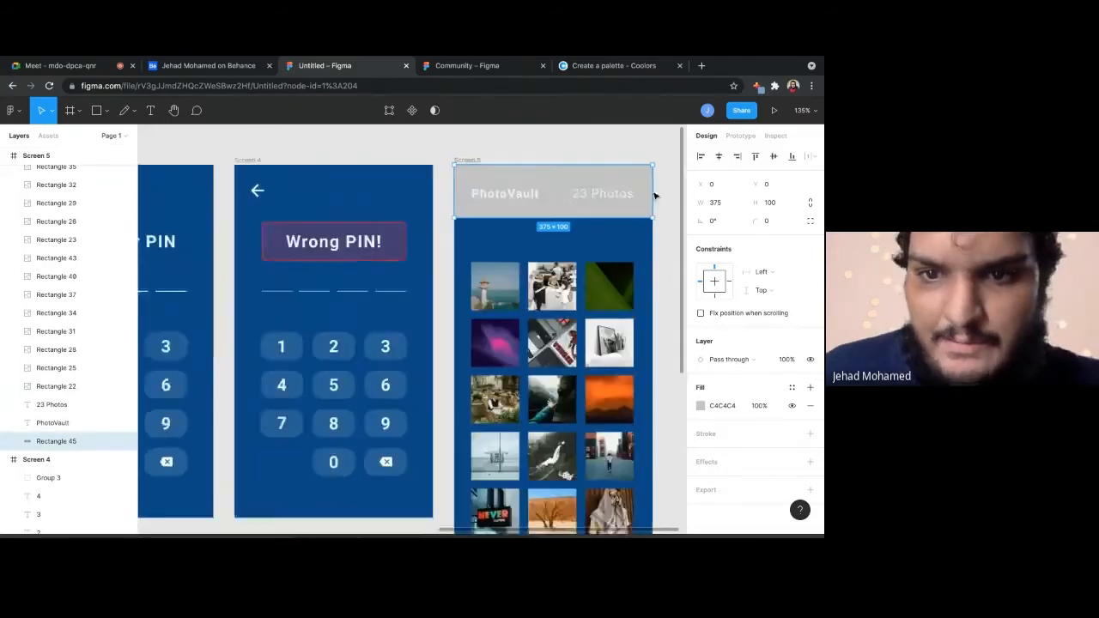
click(701, 407)
click(565, 408)
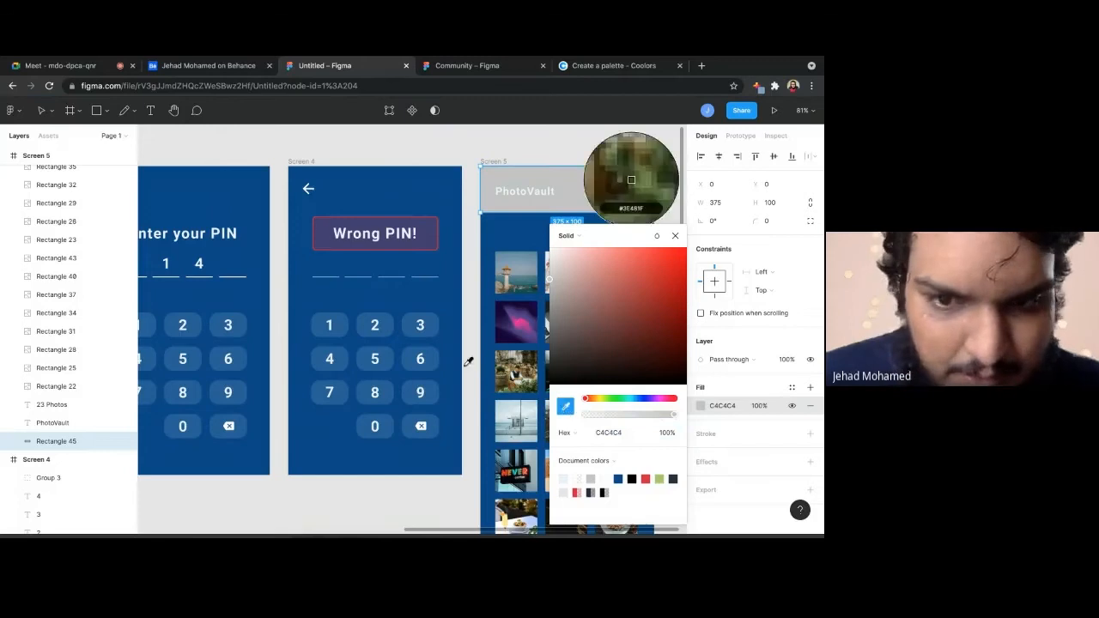
scroll(631, 179, left, 5)
scroll(632, 179, left, 5)
click(631, 180)
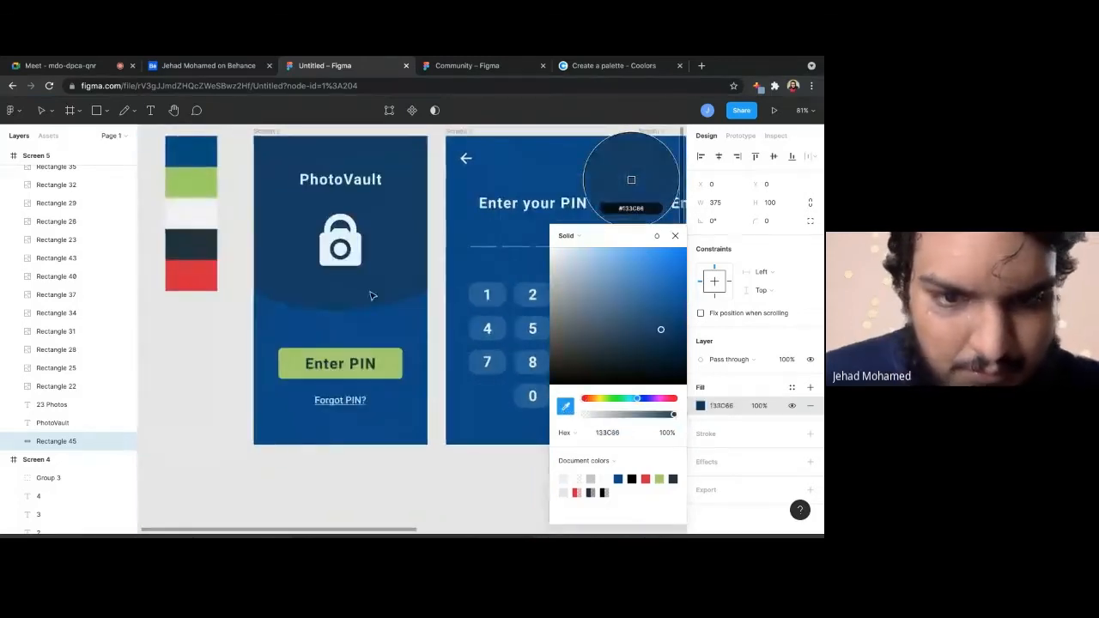
scroll(371, 361, down, 5)
scroll(508, 314, right, 3)
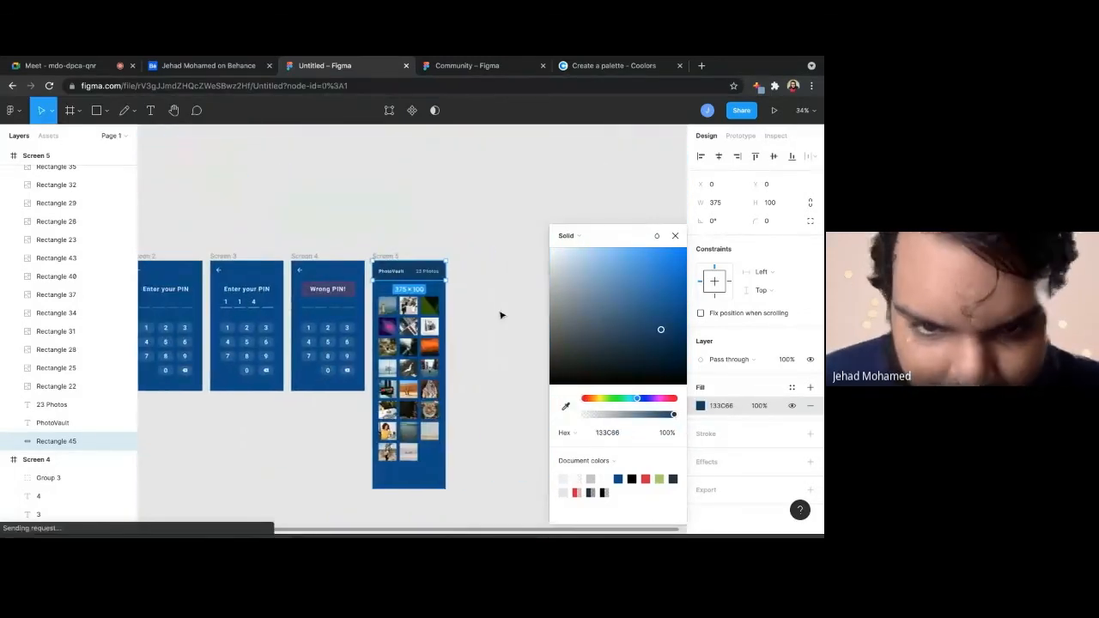
click(508, 314)
Move the header texts and rectangle up 10 px and trim the rectangle to 90 px high at the frame's top edge
scroll(390, 283, up, 3)
scroll(390, 284, up, 5)
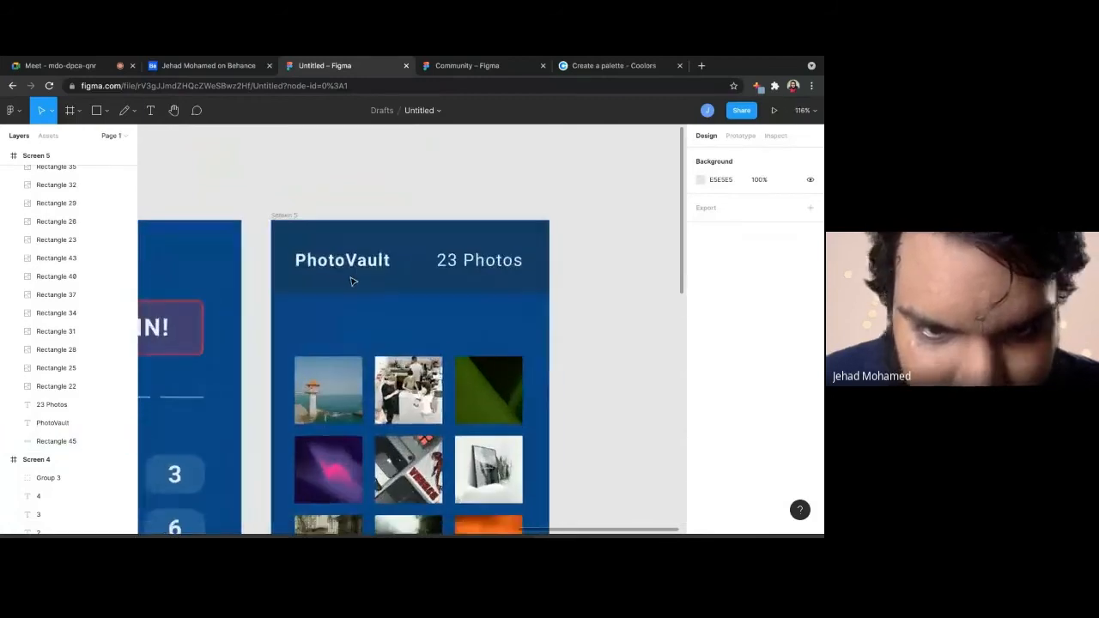
drag(544, 307, 339, 251)
click(404, 250)
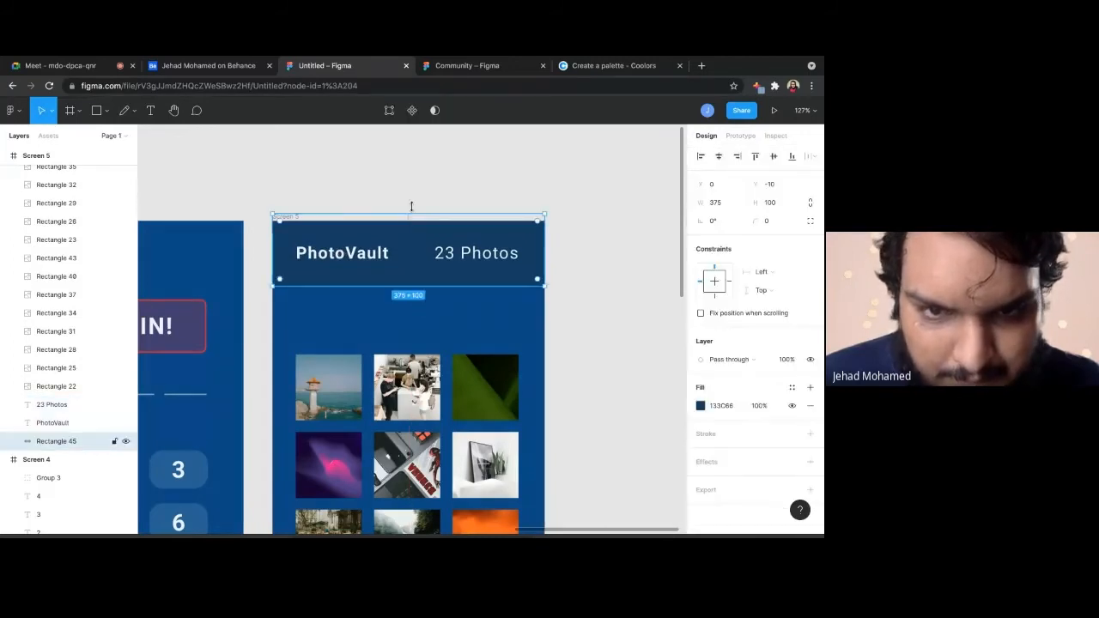
drag(408, 212, 406, 219)
click(506, 346)
Move the whole photo grid on Screen 5 up, closer to the header bar
scroll(506, 346, down, 5)
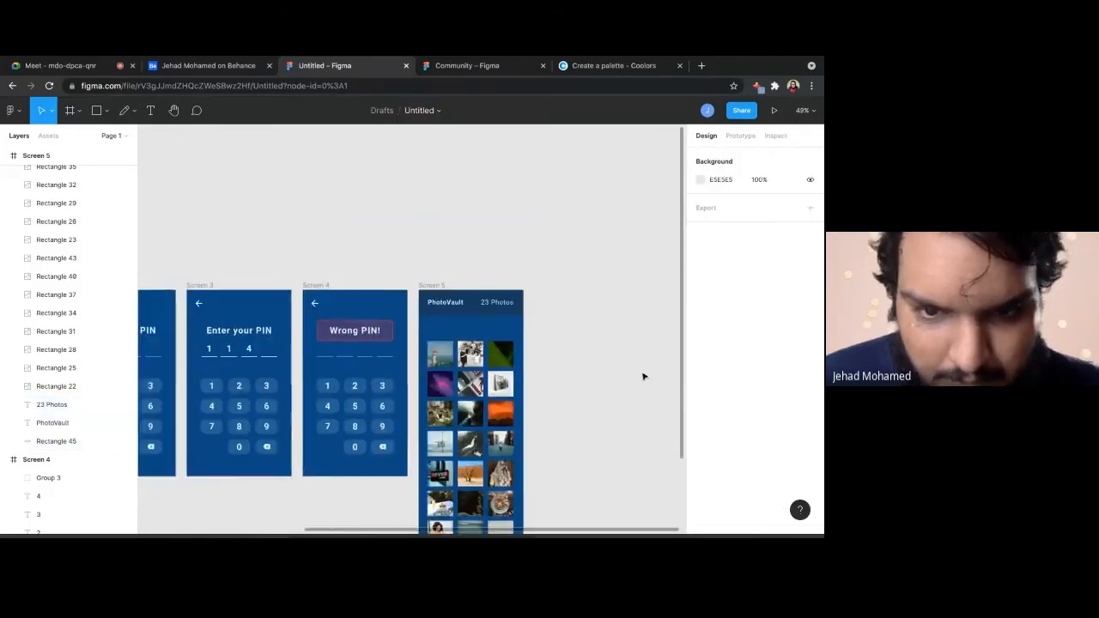
scroll(642, 379, down, 2)
drag(561, 462, 454, 290)
drag(521, 359, 465, 218)
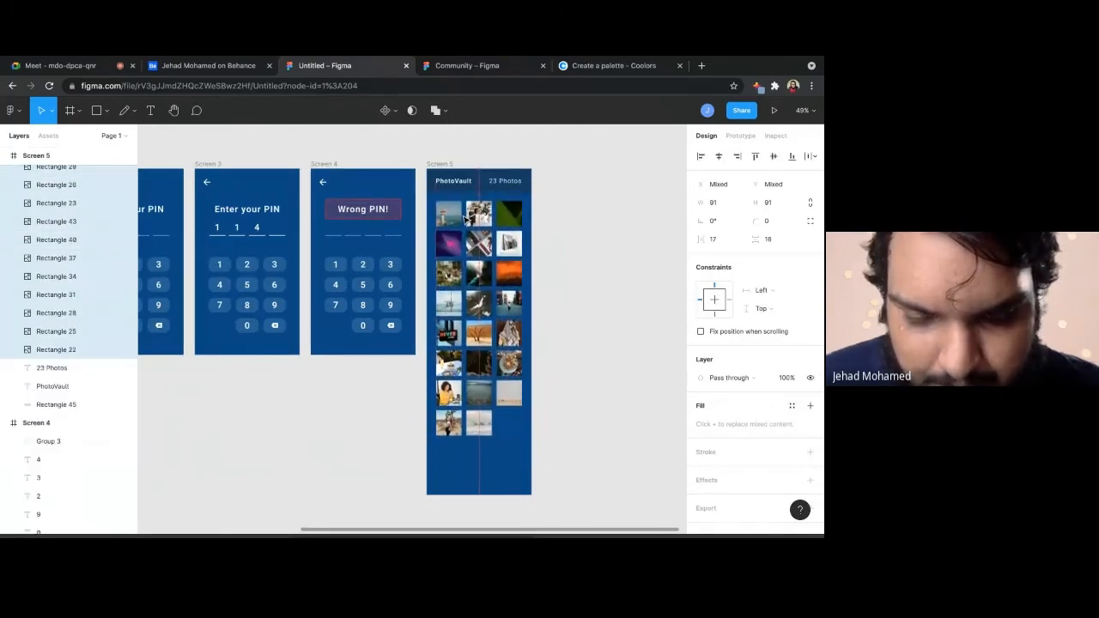
click(576, 257)
Shorten the Screen 5 frame to a height of 1003 and delete the PhotoVault heading from its header
click(440, 164)
drag(472, 492, 466, 447)
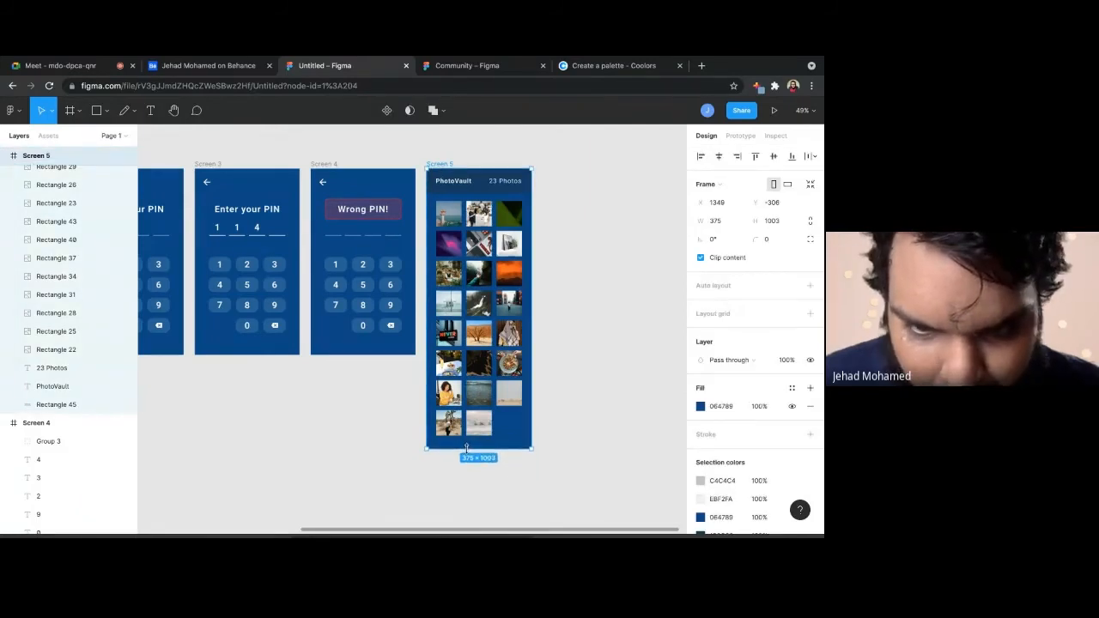
click(445, 182)
key(Delete)
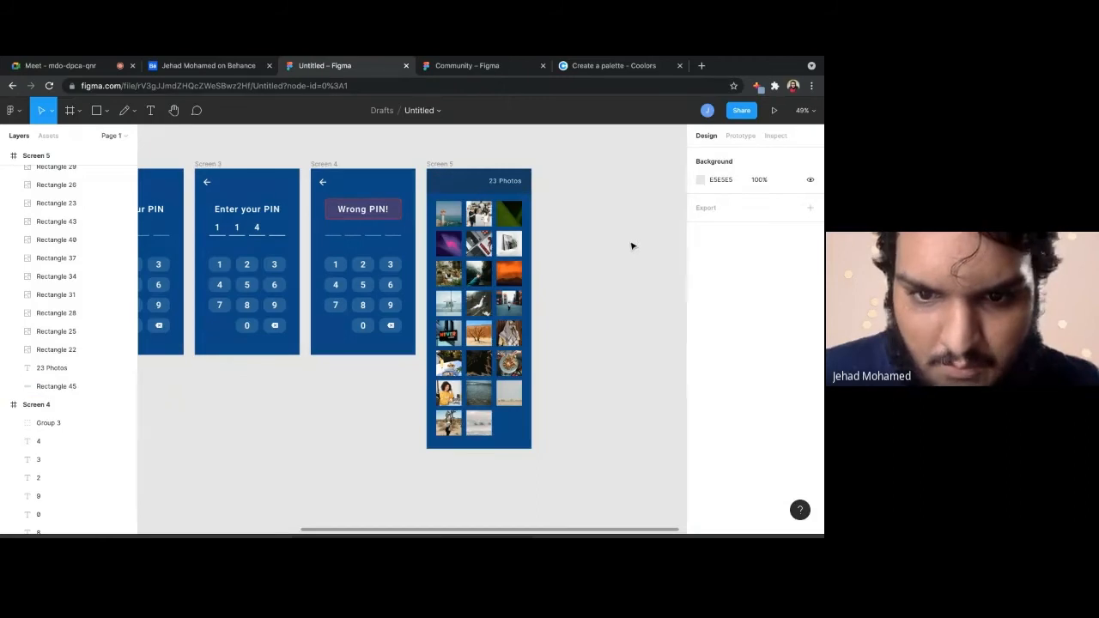
Fix the position of the header rectangle and the 23 Photos text on Screen 5 when scrolling
click(503, 191)
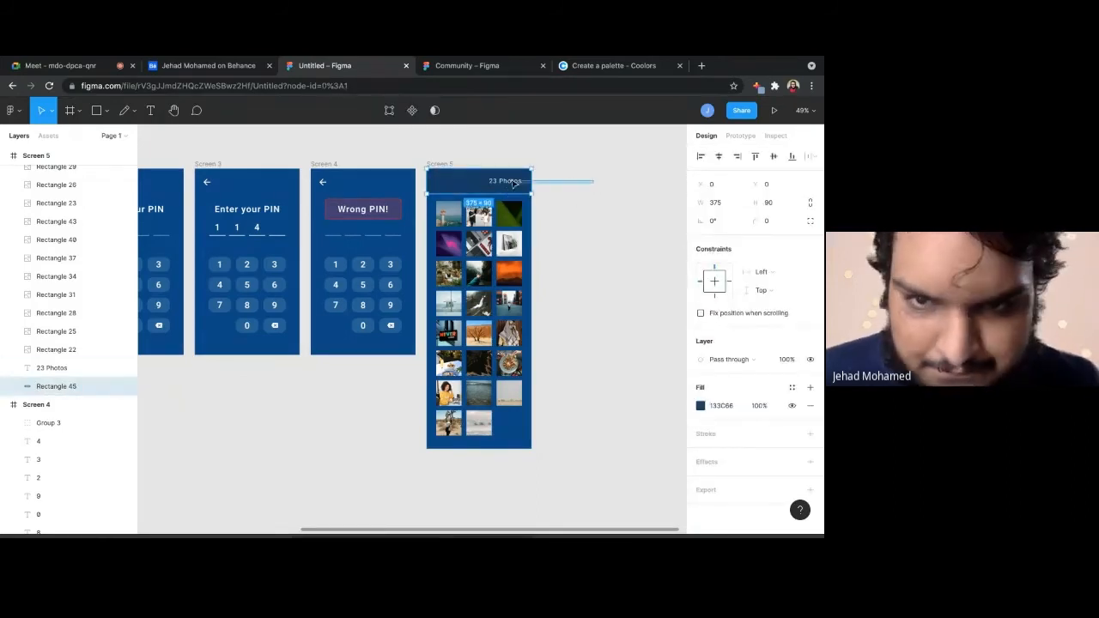
shift+click(504, 181)
click(585, 204)
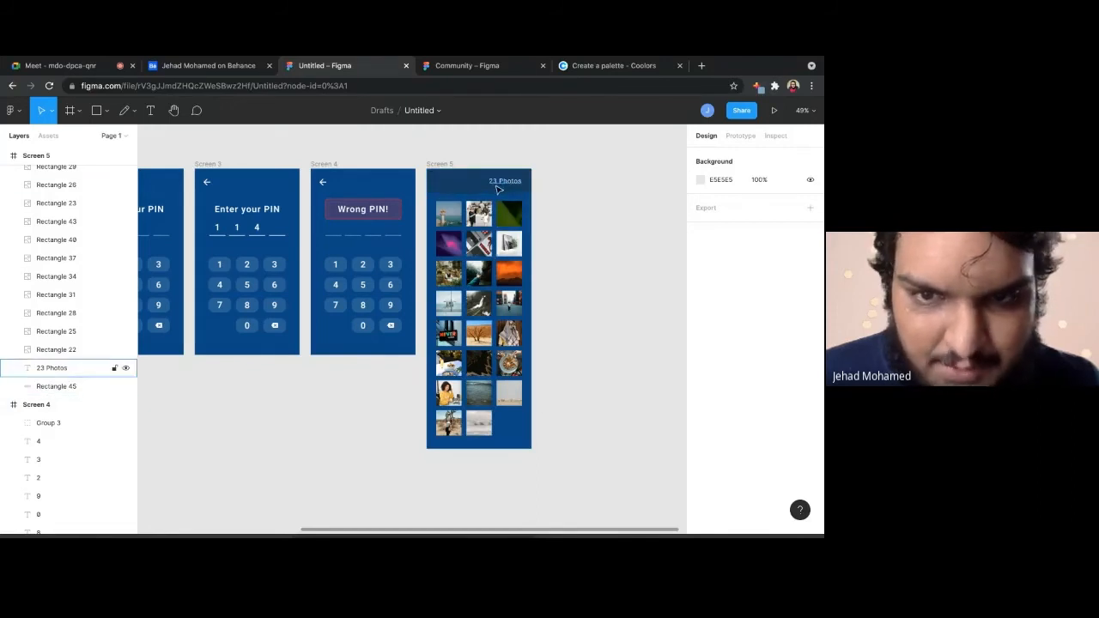
drag(564, 195, 507, 184)
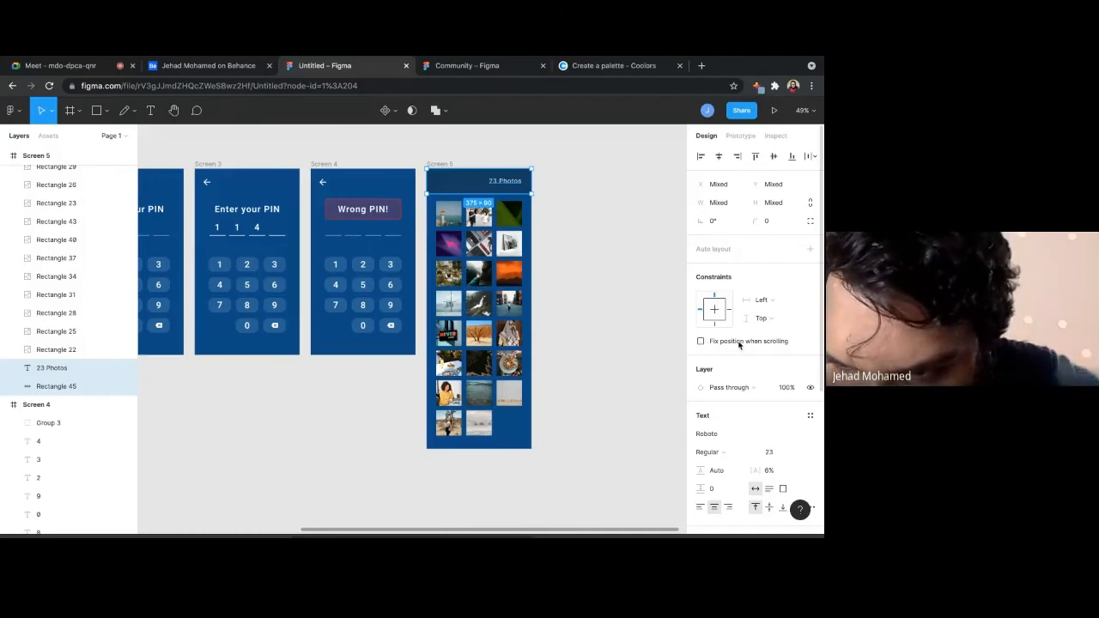
mouse_move(771, 345)
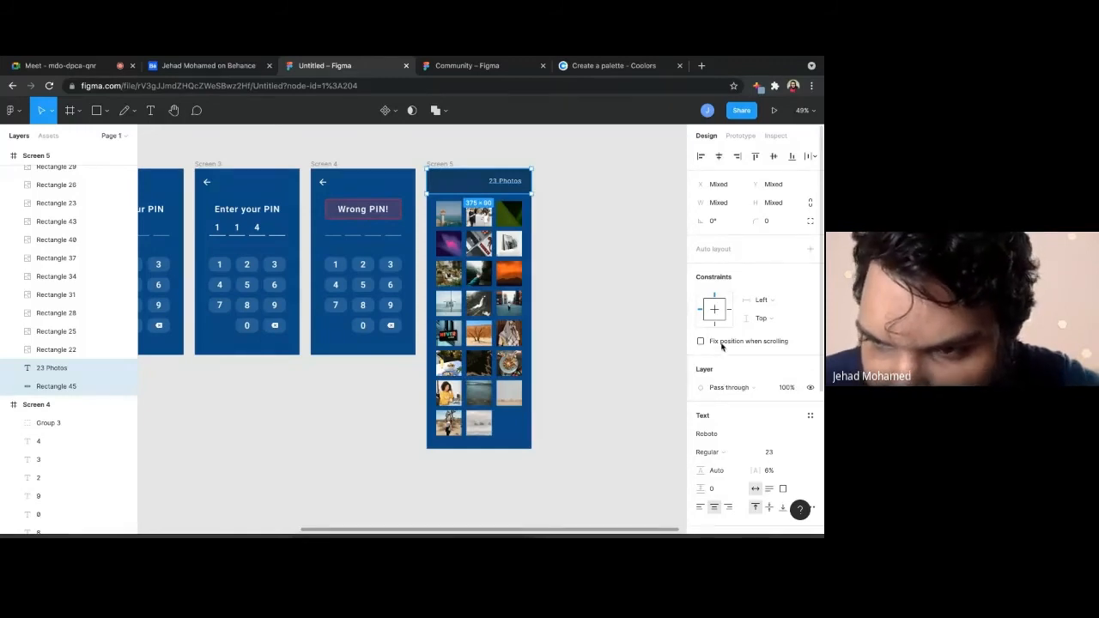
mouse_move(721, 346)
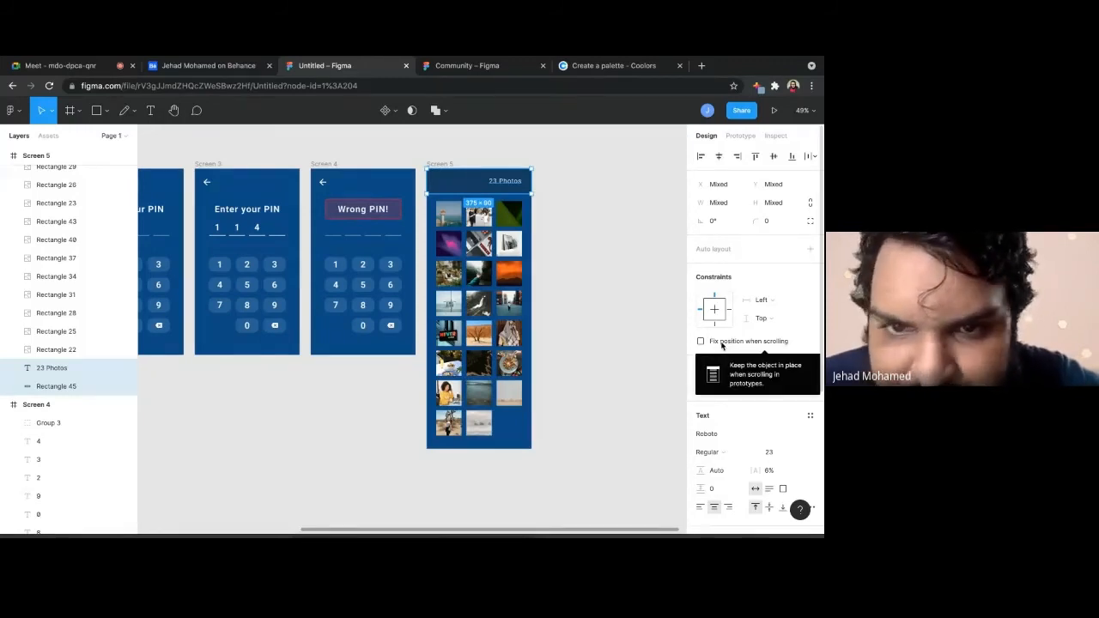
click(721, 344)
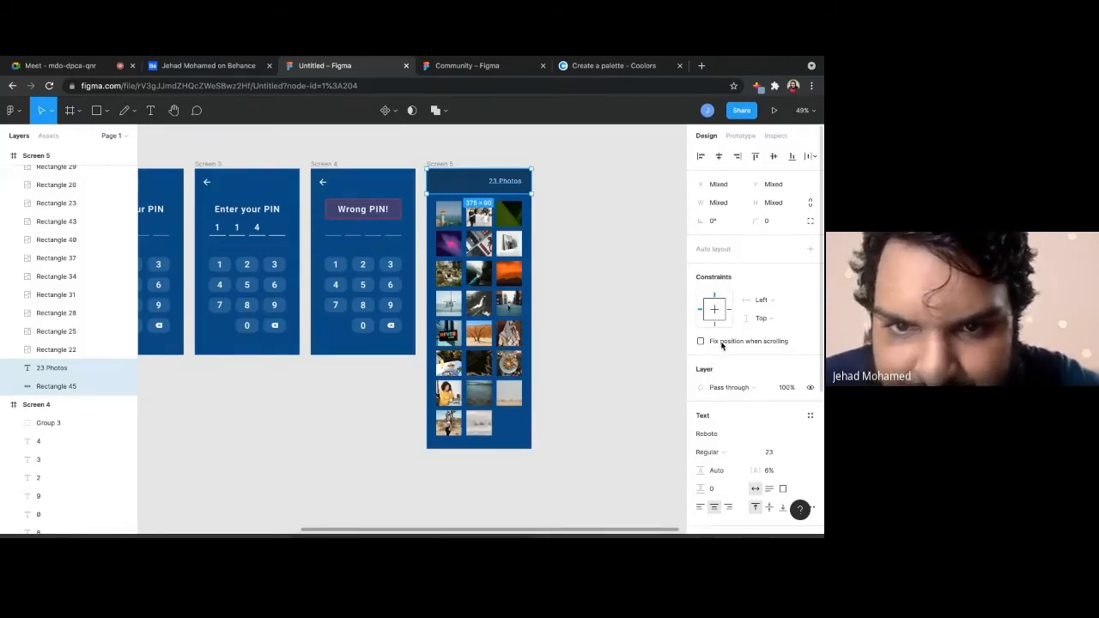
click(609, 350)
Examine which Screen 5 layers are listed as fixed or scrolling, and check the header rectangle's fixed-position setting
scroll(515, 300, up, 1)
click(470, 204)
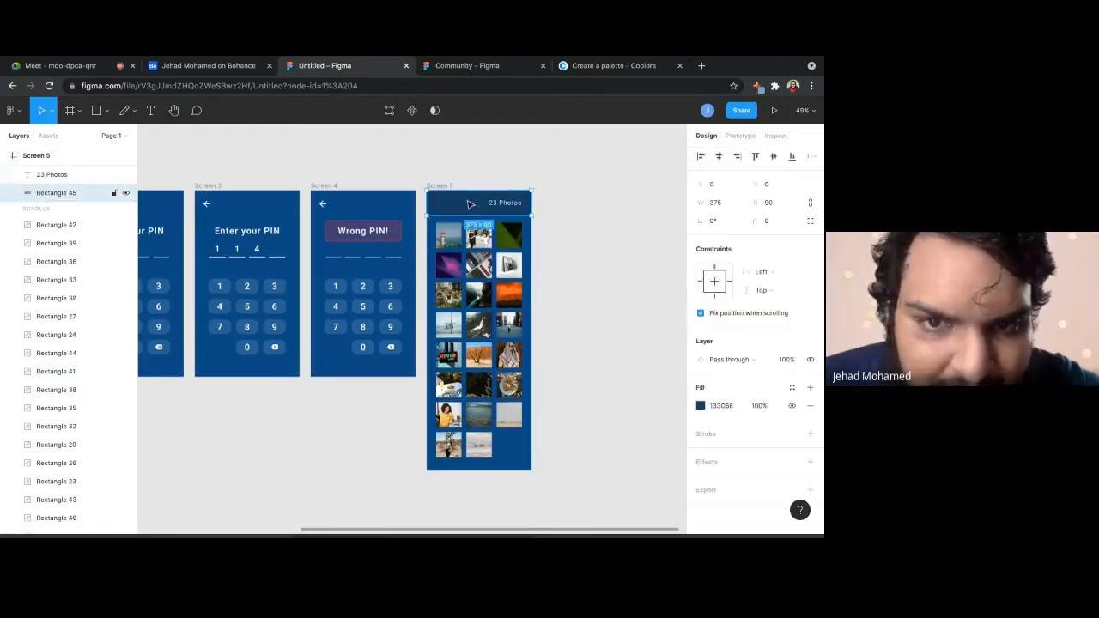
scroll(10, 341, up, 2)
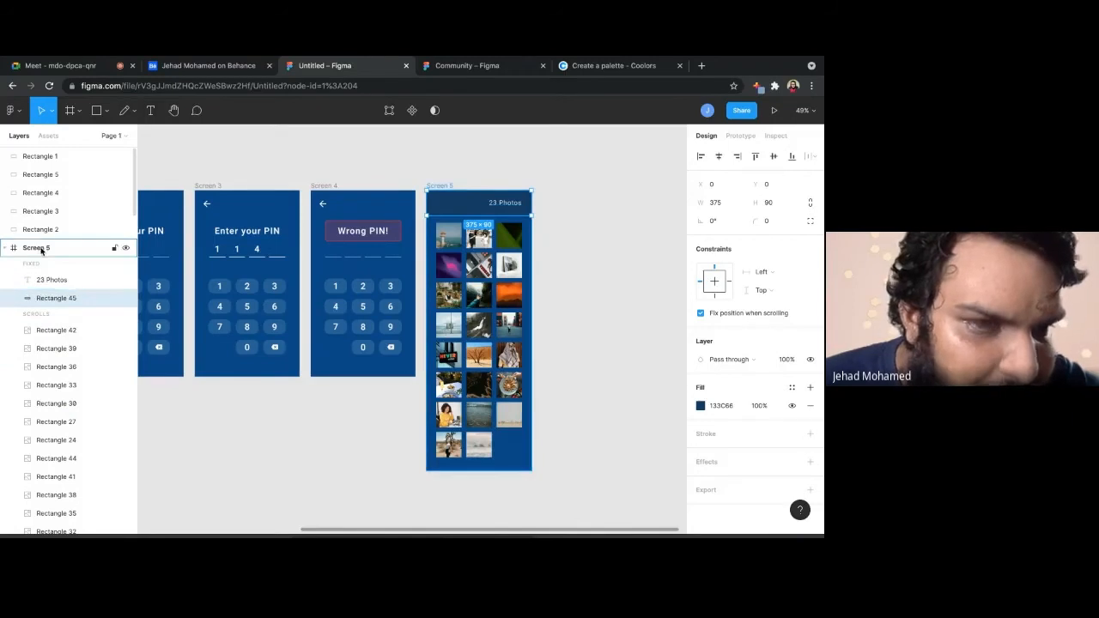
click(589, 202)
click(499, 214)
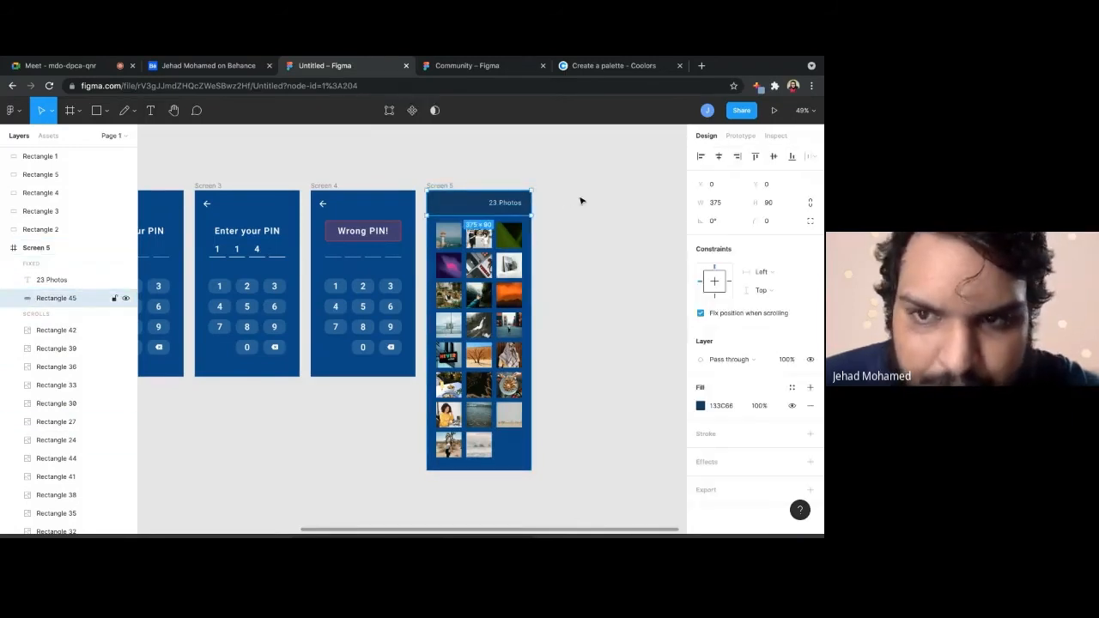
click(581, 201)
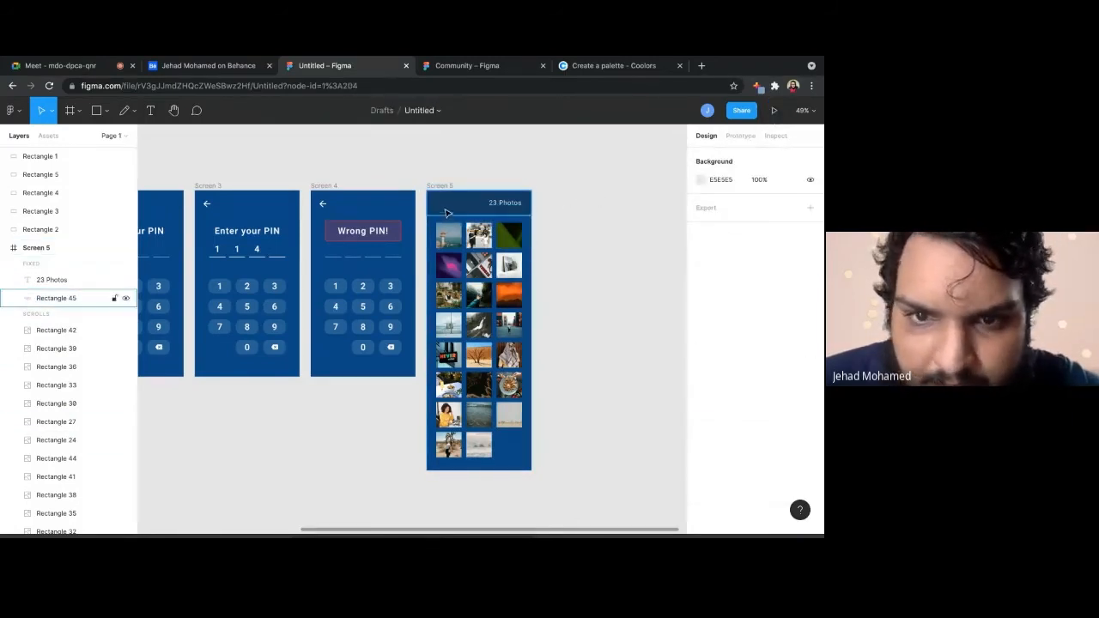
click(446, 213)
click(545, 289)
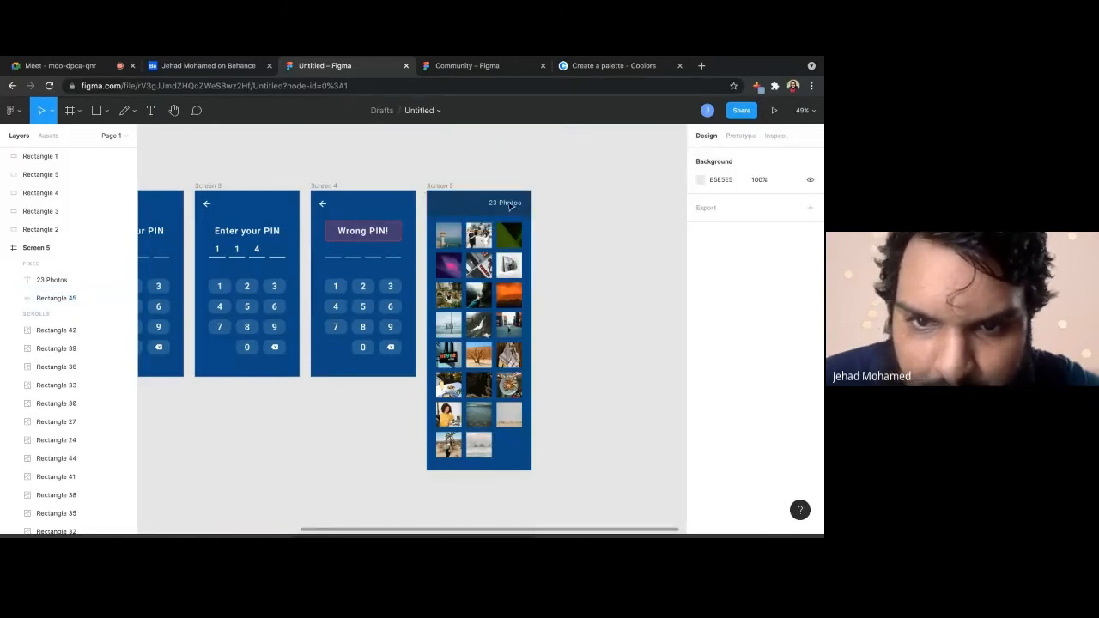
click(56, 298)
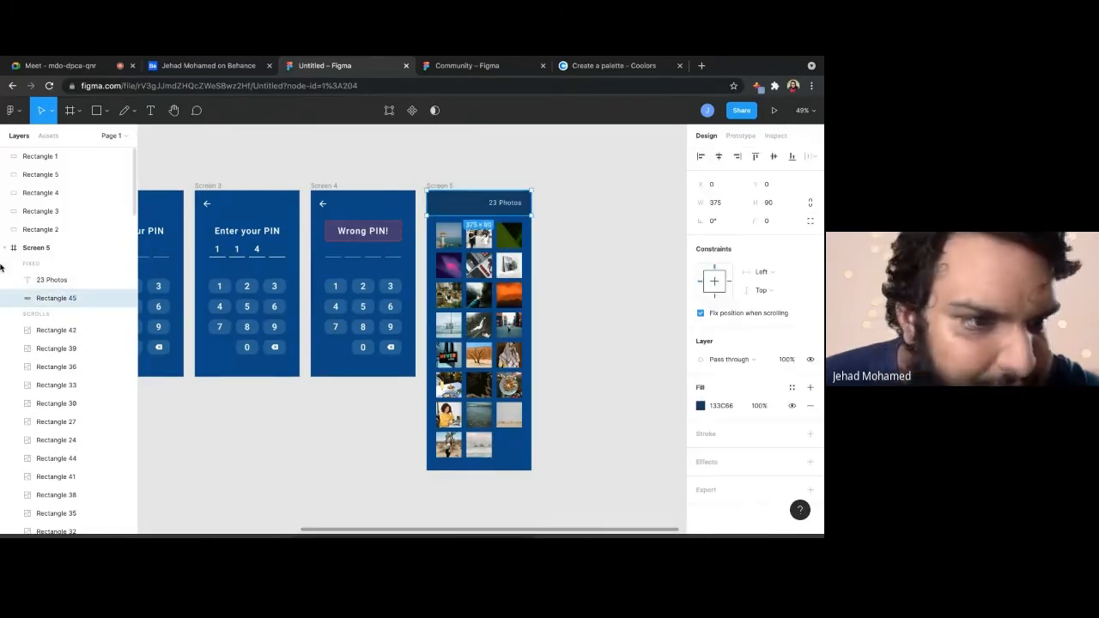
click(51, 281)
click(36, 297)
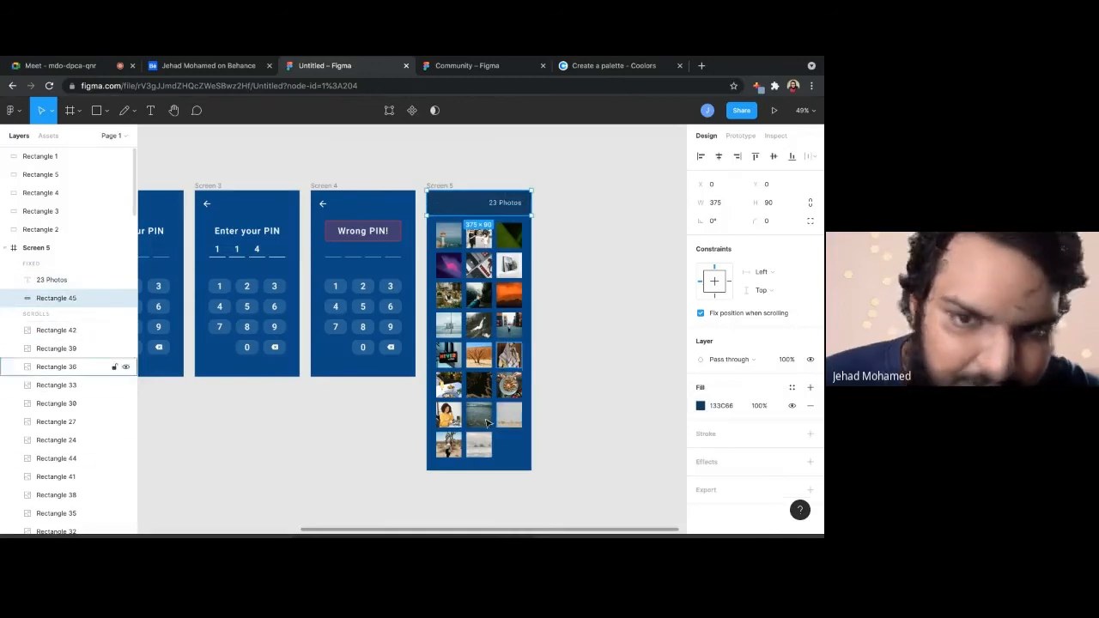
click(647, 300)
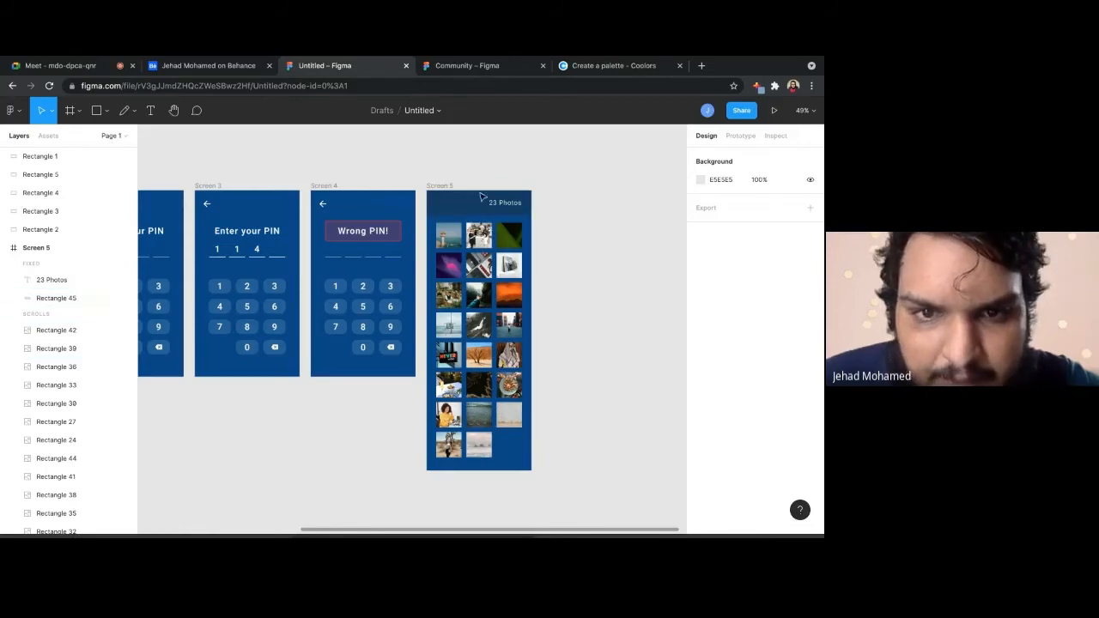
scroll(547, 188, left, 5)
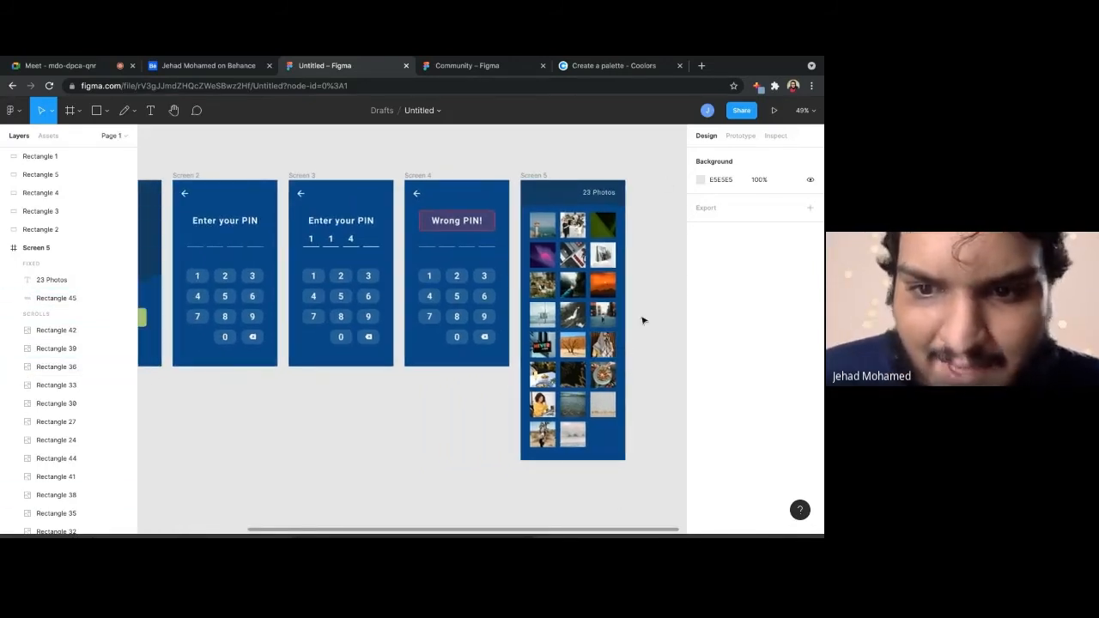
Preview the prototype from Screen 1 and go through the PIN entry screens to the photo gallery
scroll(621, 345, down, 5)
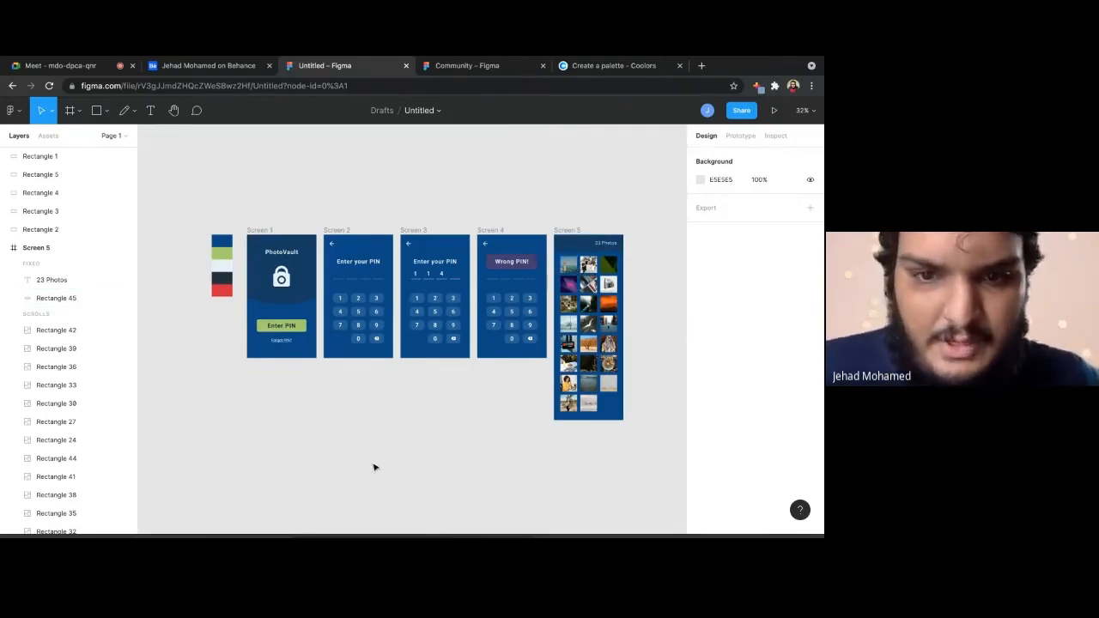
click(775, 111)
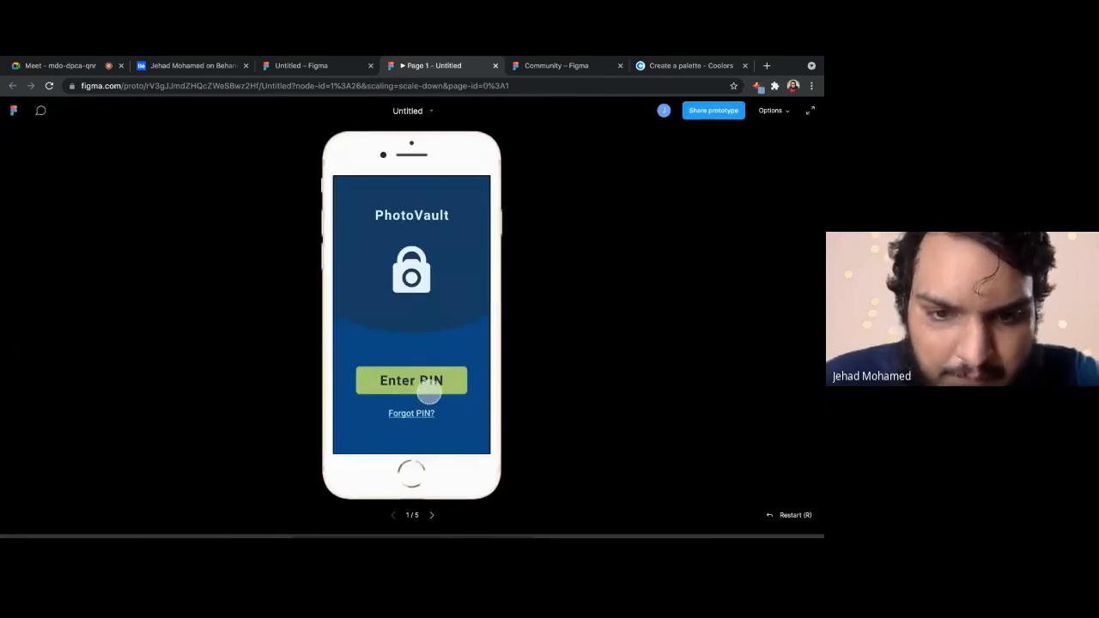
click(430, 393)
click(404, 316)
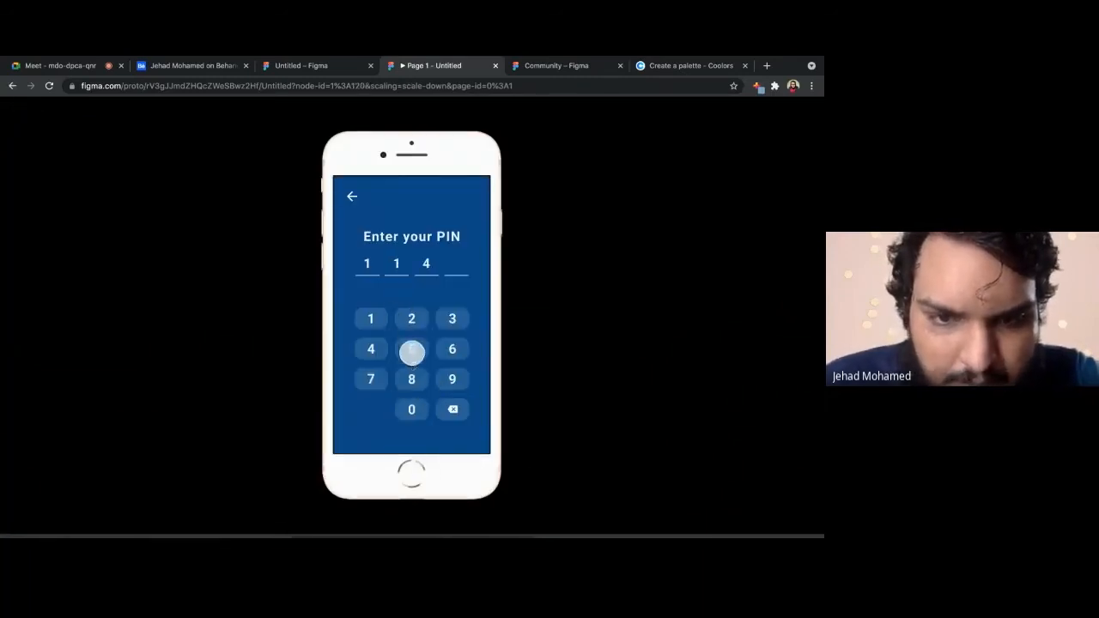
click(411, 352)
Check that the gallery scrolls beneath the fixed header in the prototype, and close the preview
scroll(408, 347, down, 3)
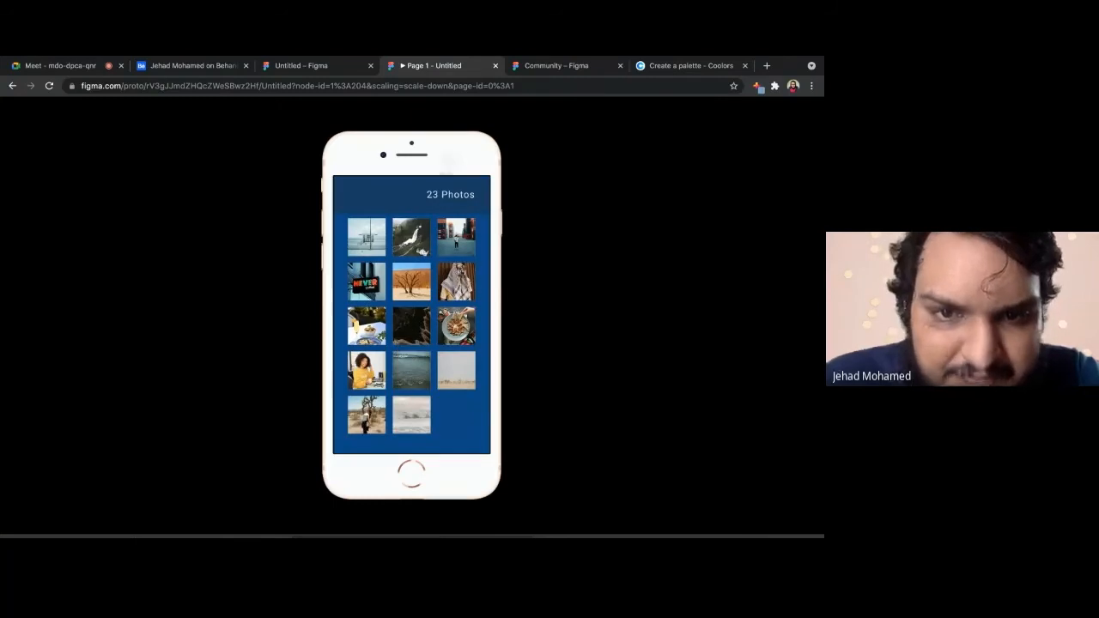
scroll(430, 254, up, 3)
scroll(429, 254, down, 3)
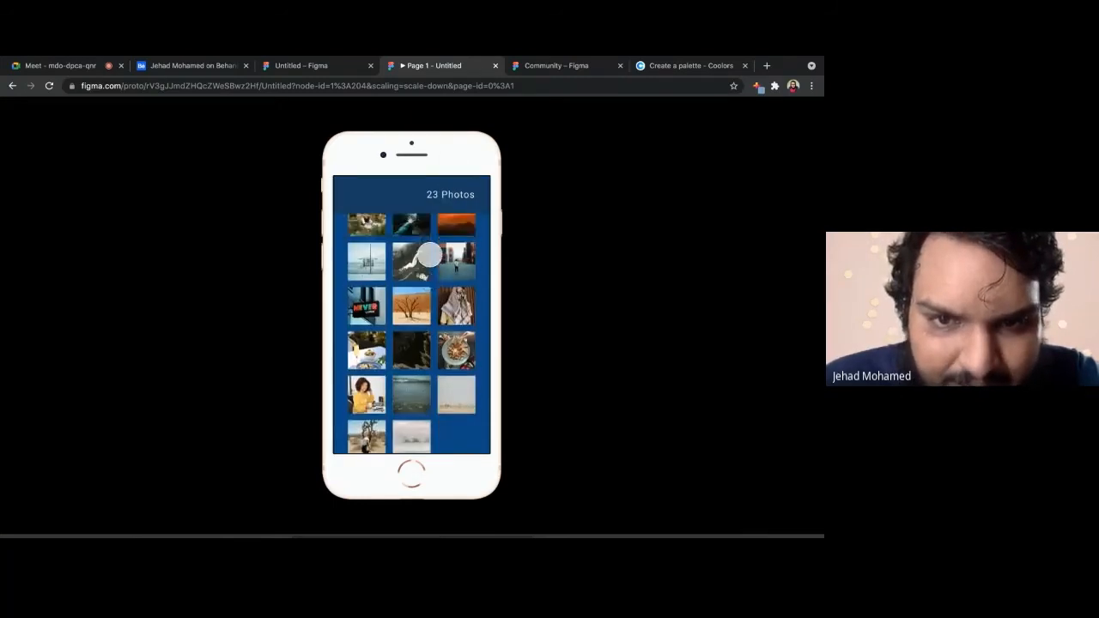
scroll(429, 253, up, 3)
scroll(430, 253, down, 3)
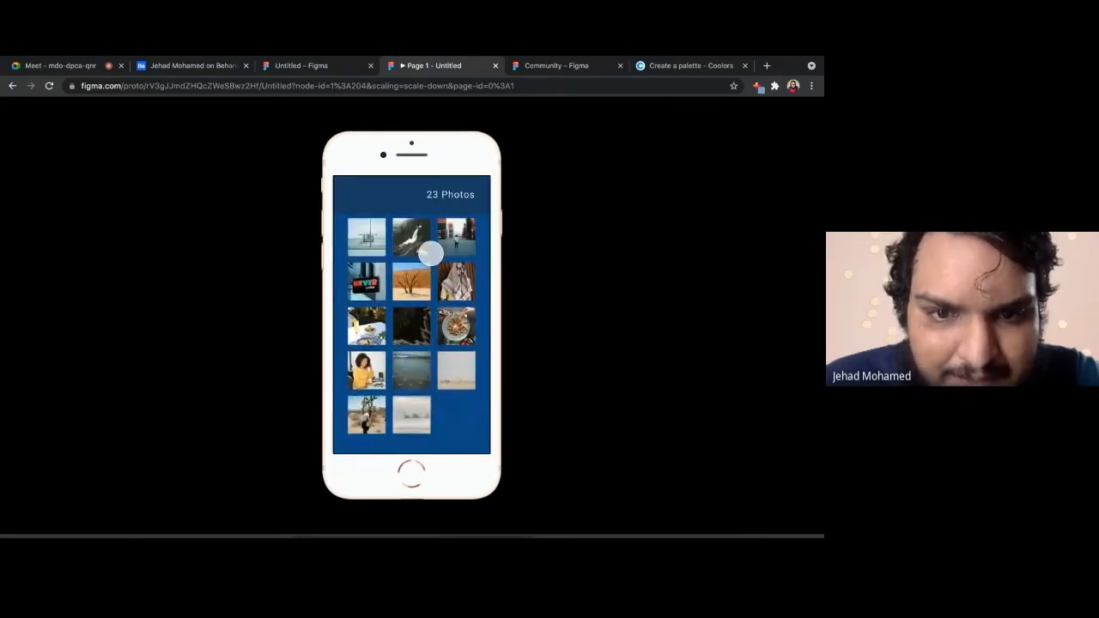
scroll(431, 253, up, 3)
scroll(376, 399, down, 3)
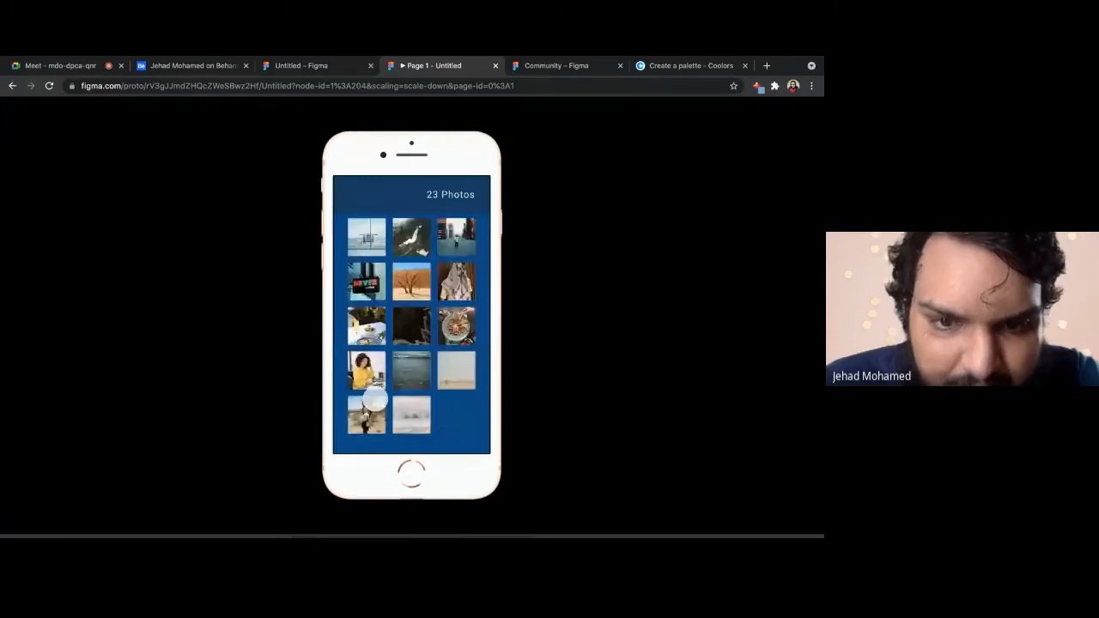
scroll(375, 399, up, 3)
scroll(375, 399, down, 3)
scroll(376, 399, up, 3)
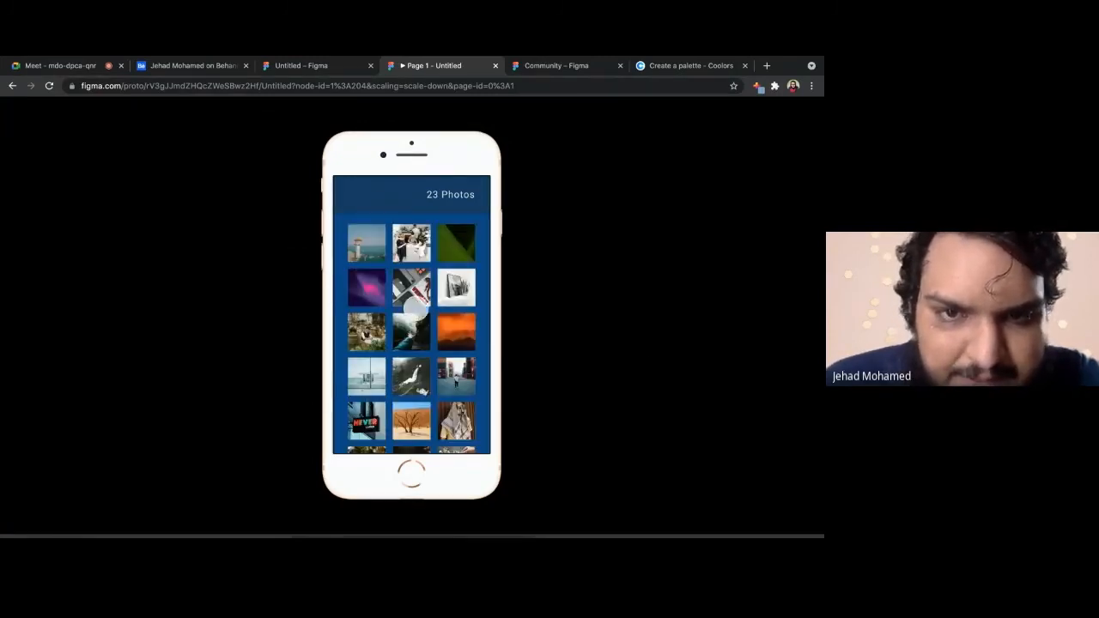
click(495, 66)
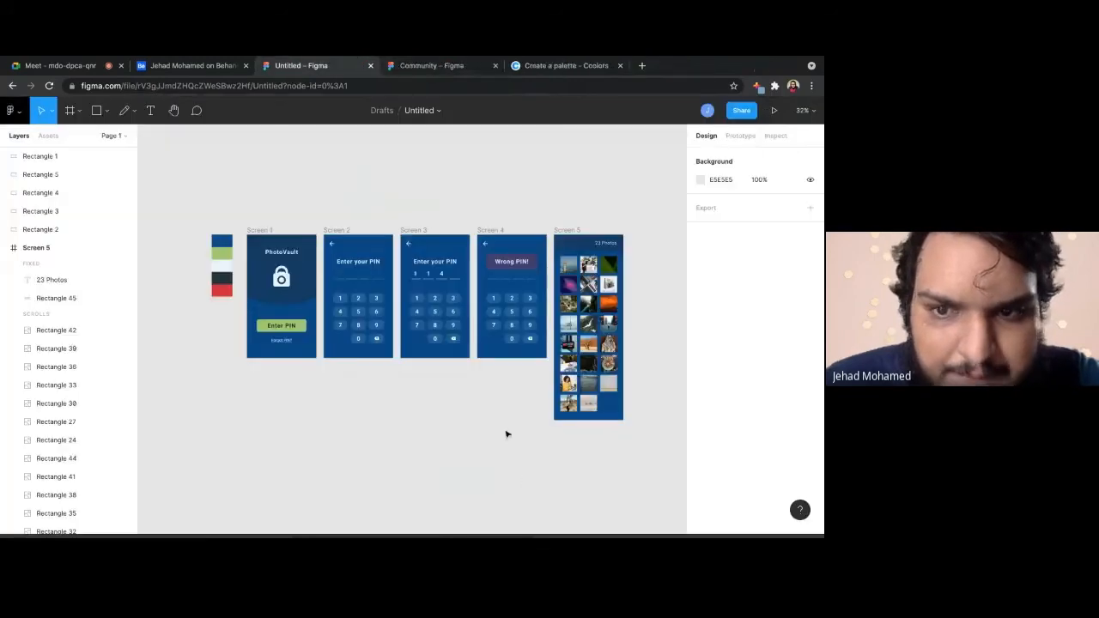
Examine the Screen 5 header bar and its layout next to the PIN screens
scroll(637, 252, up, 3)
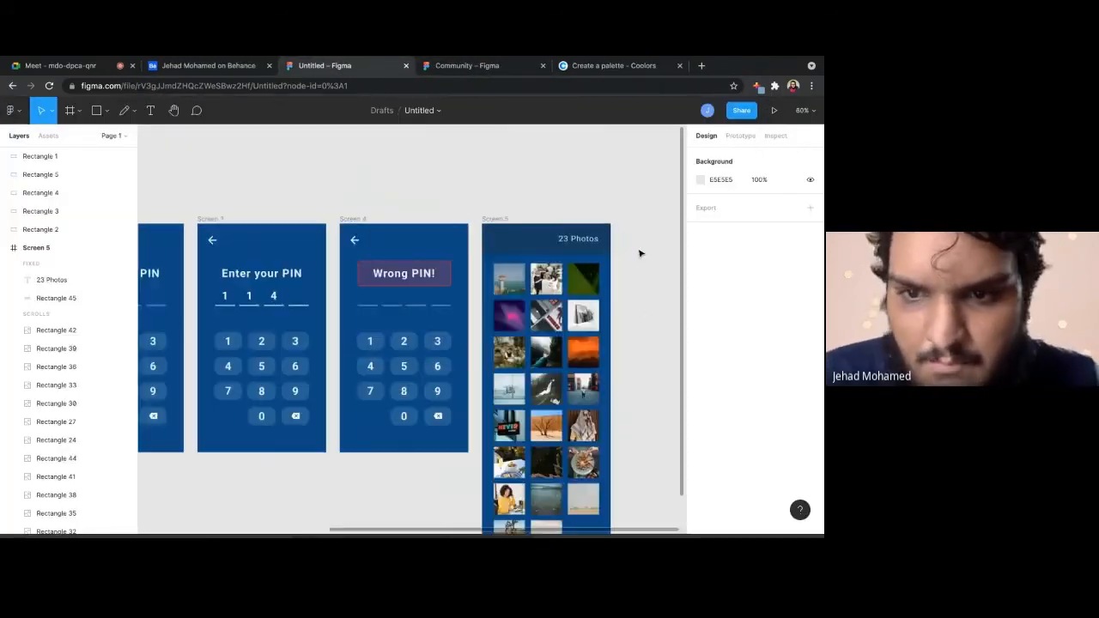
scroll(639, 253, down, 5)
scroll(651, 335, right, 3)
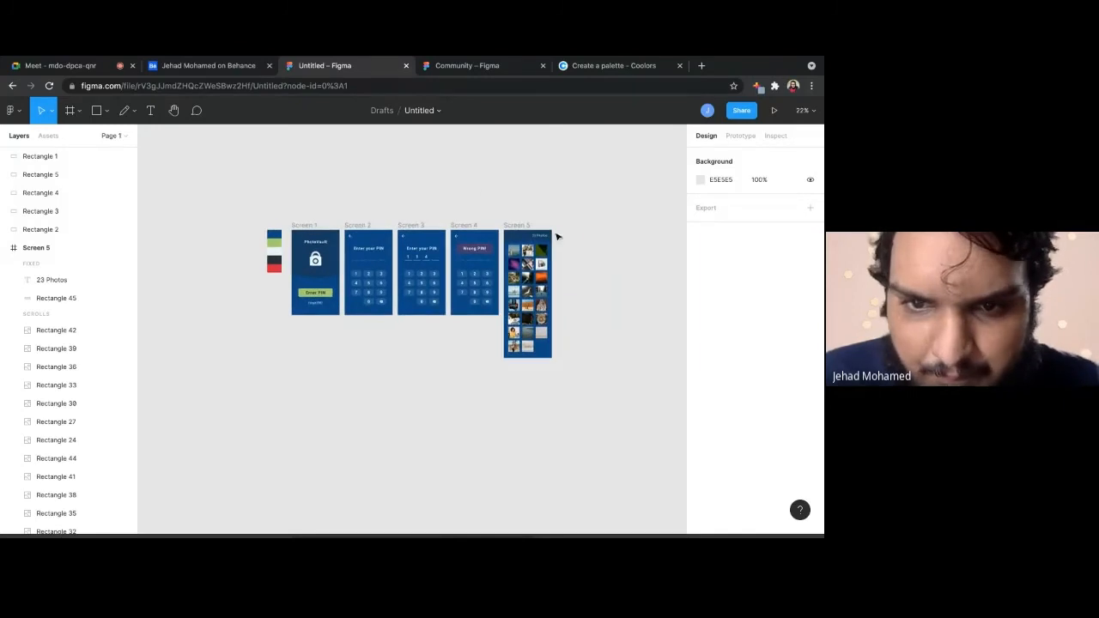
scroll(565, 267, up, 3)
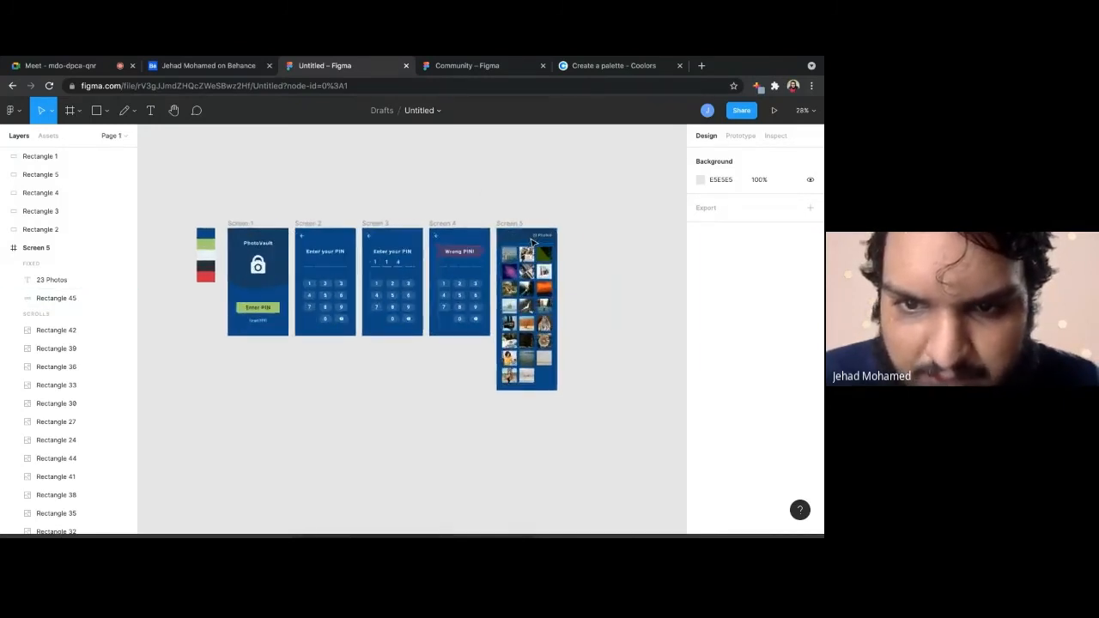
scroll(618, 341, up, 4)
scroll(619, 341, down, 2)
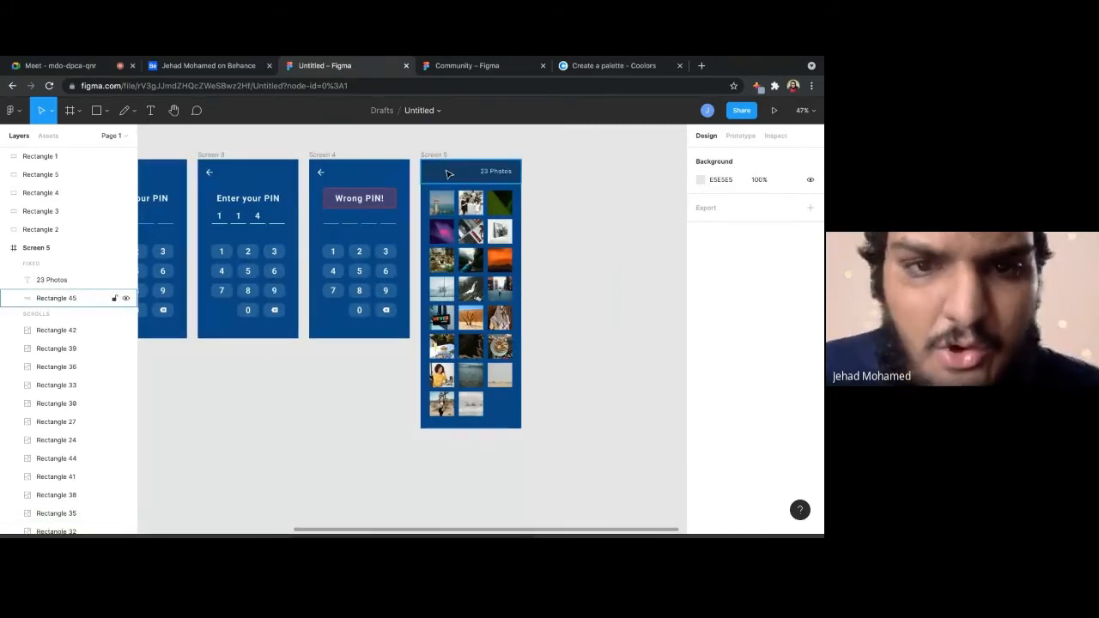
scroll(448, 174, left, 2)
scroll(581, 180, right, 1)
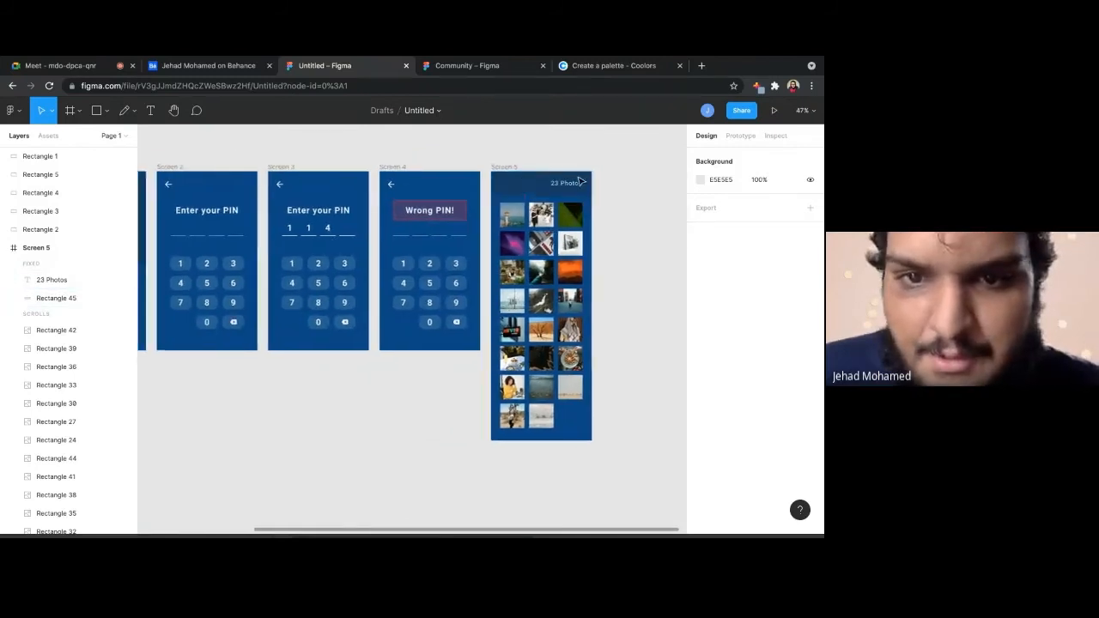
scroll(581, 179, right, 1)
scroll(582, 179, up, 1)
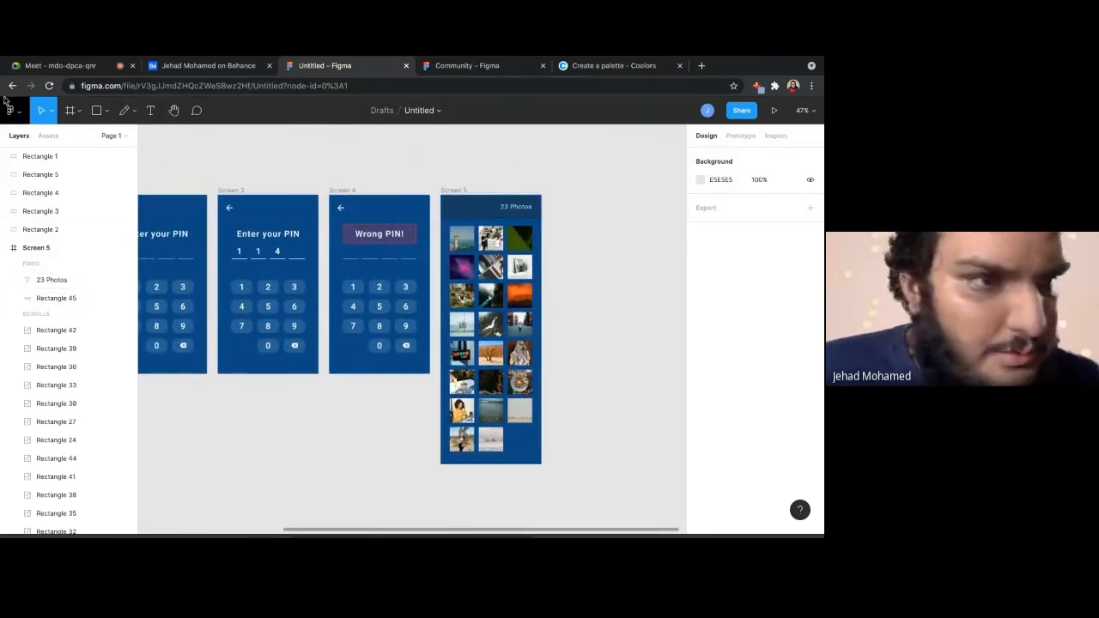
Open the Material Design Icons plugin and search it for "log out"
click(11, 110)
mouse_move(86, 292)
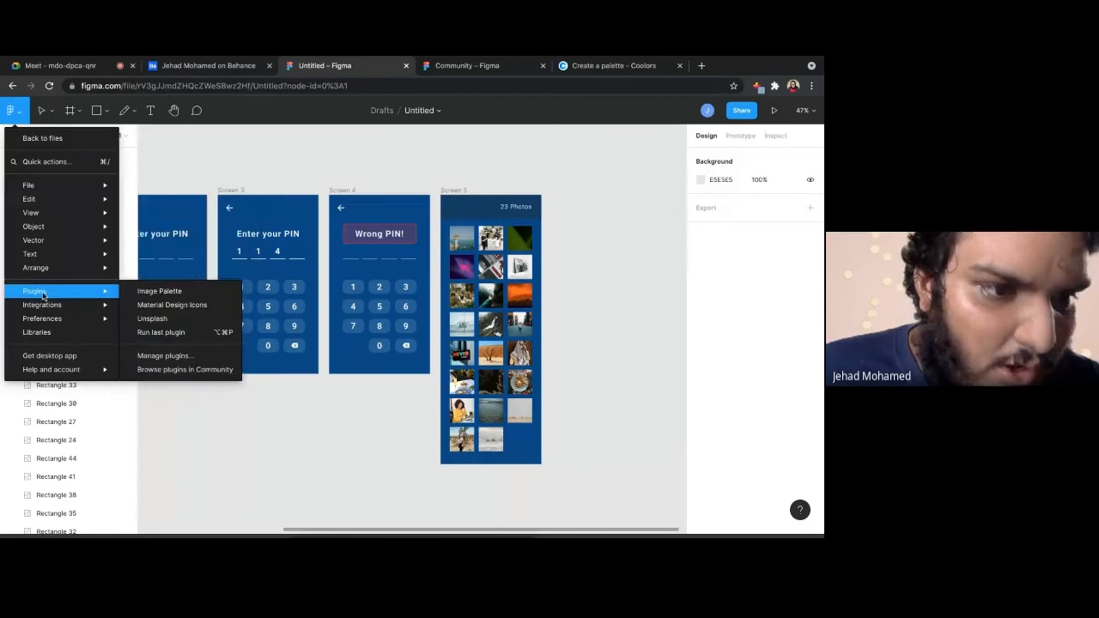
click(140, 305)
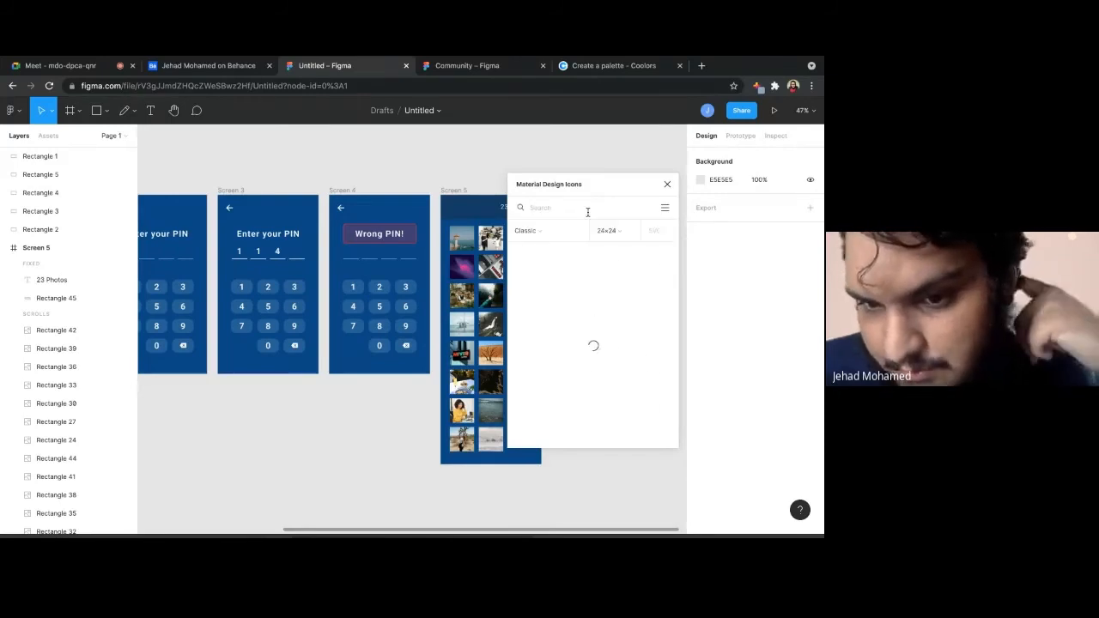
text(g)
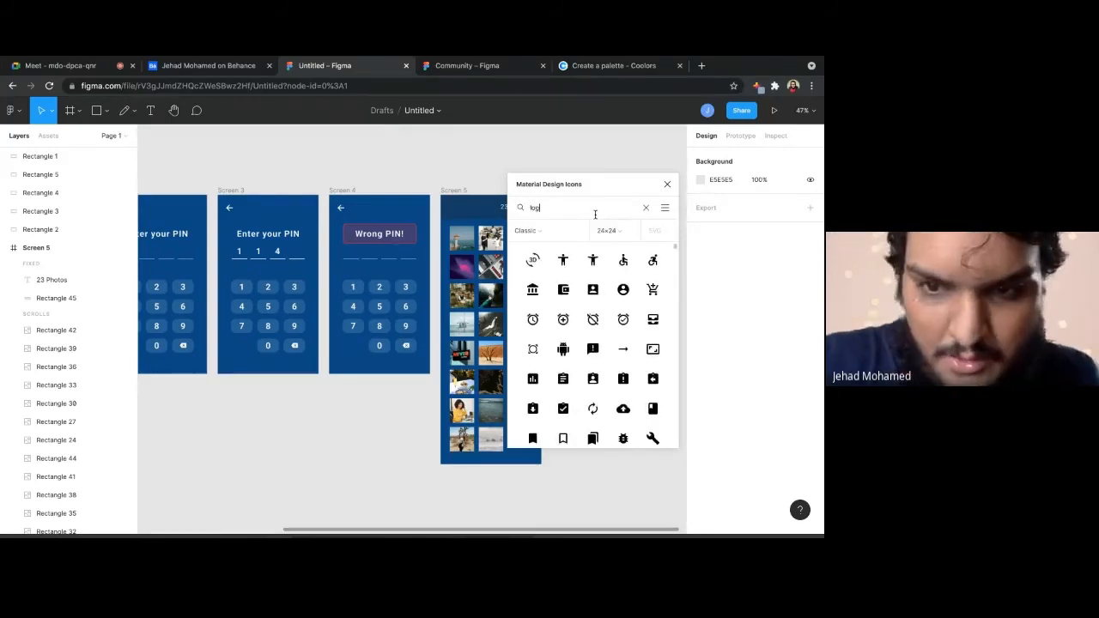
text(ou)
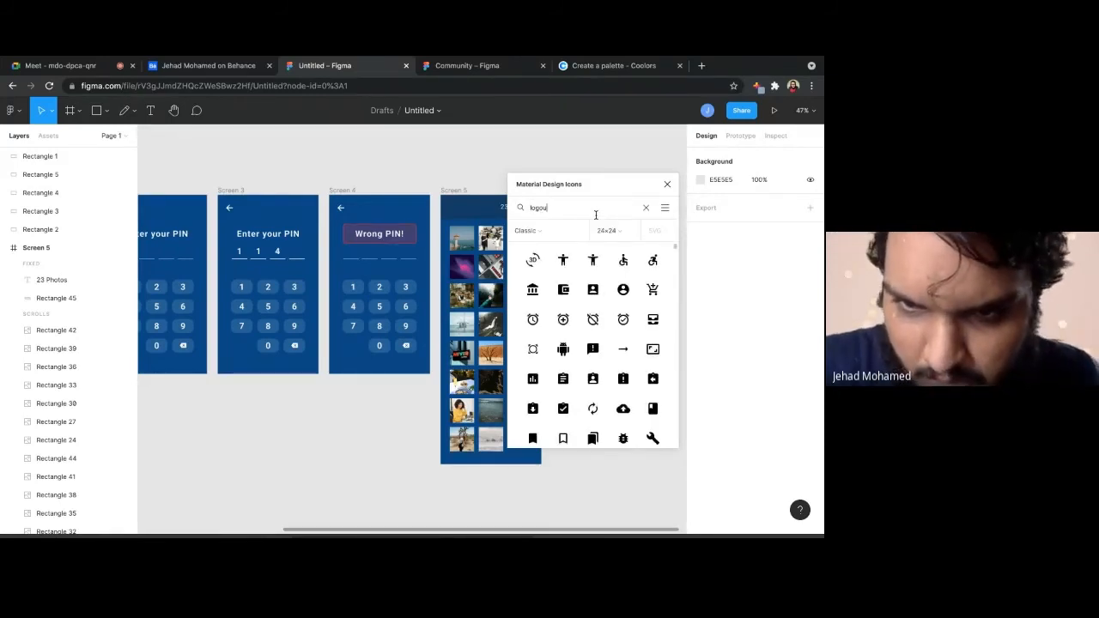
text(t)
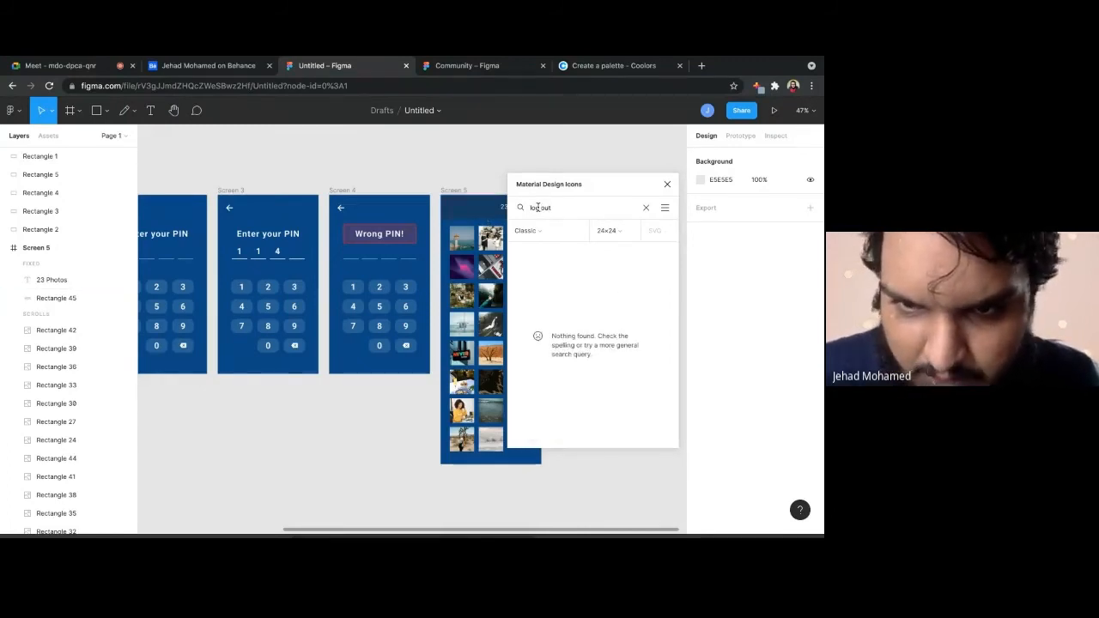
Search the Material Design Icons plugin for "sign out" and "arrow", and close it without inserting an icon
key(super+a)
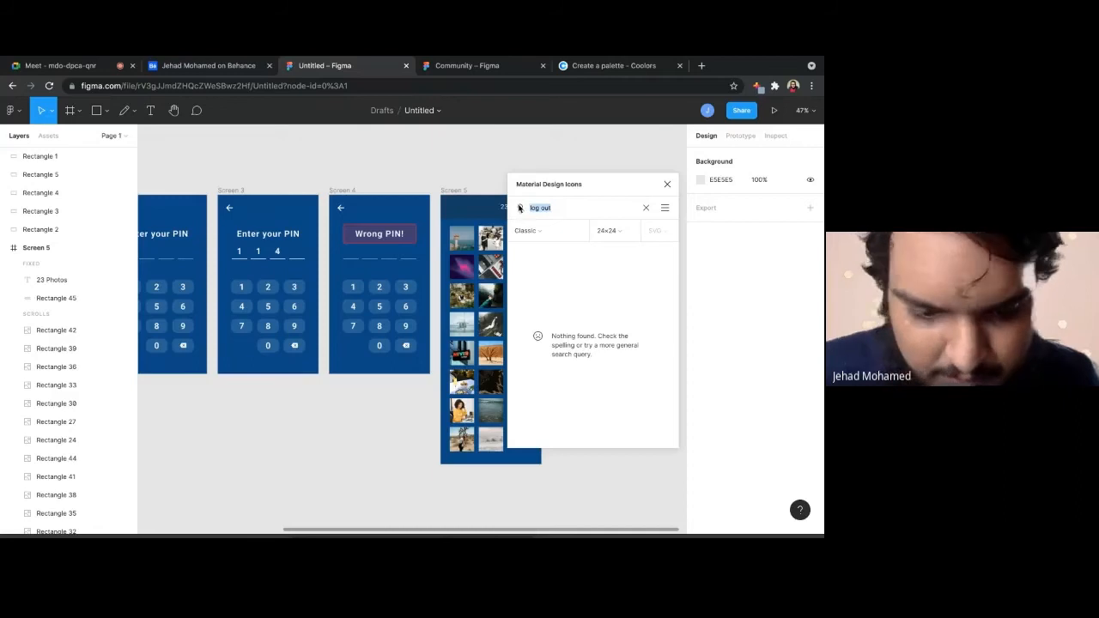
text(sign)
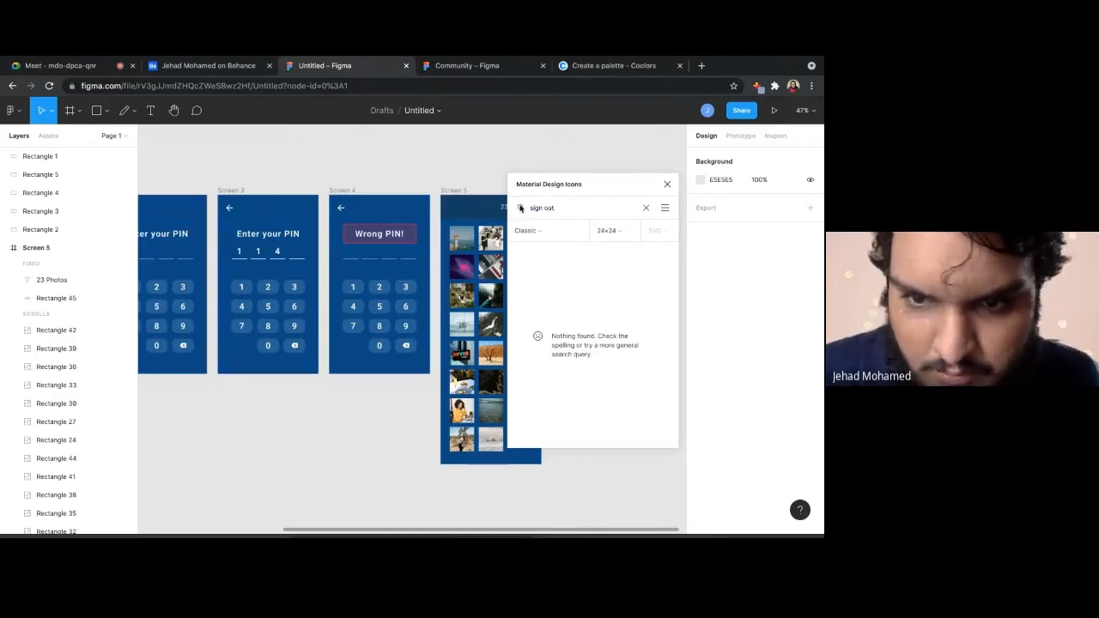
click(565, 212)
key(ctrl+a)
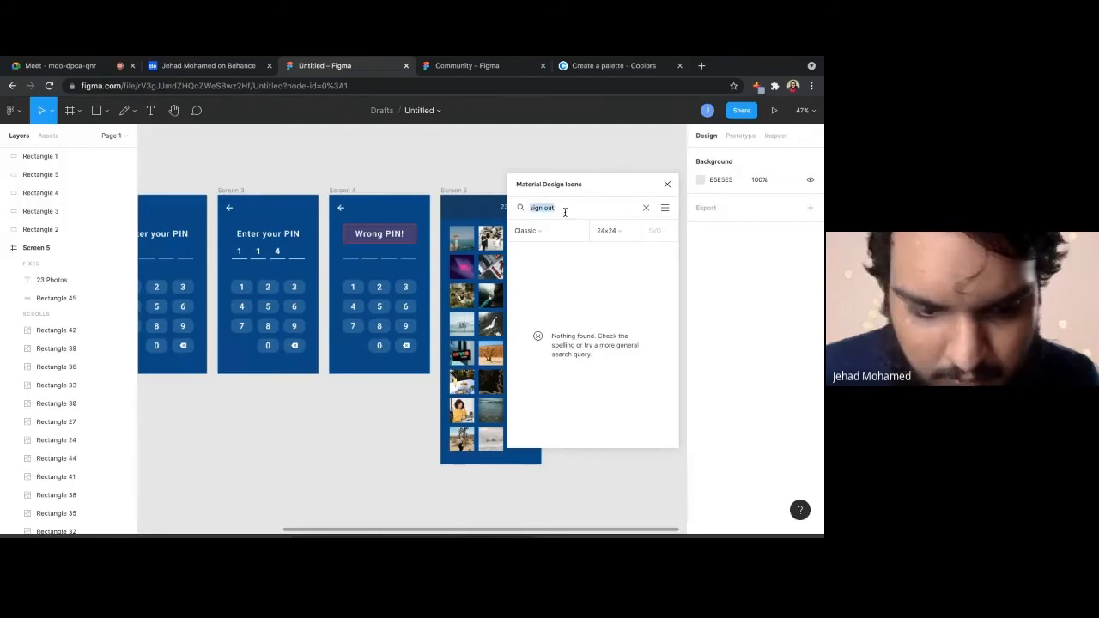
key(BackSpace)
text(arrow)
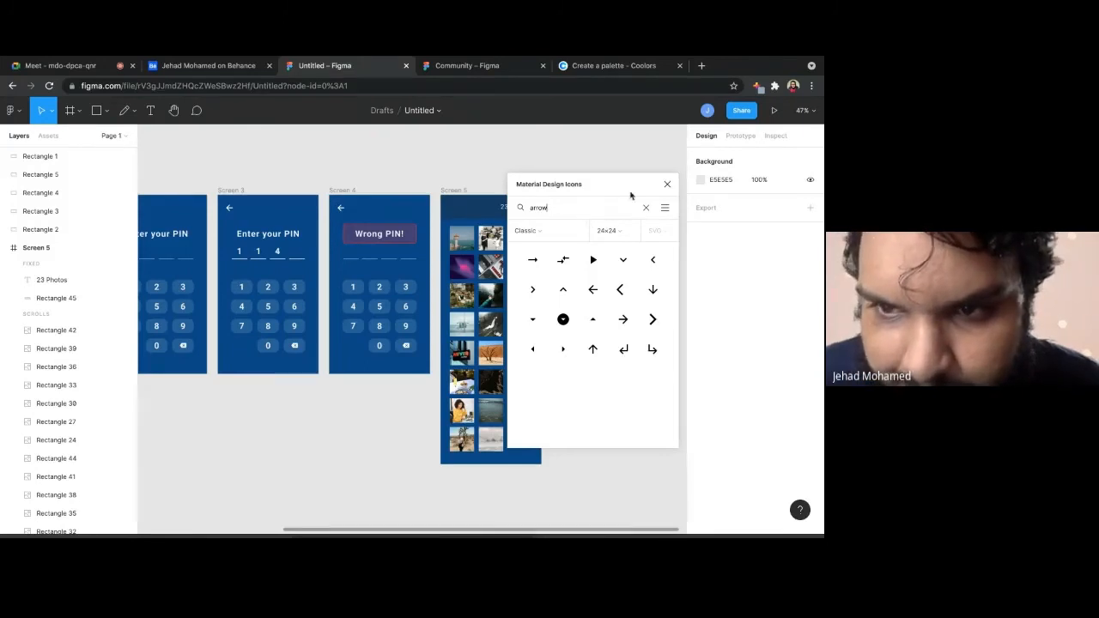
click(669, 183)
Draw an open left-pointing chevron about 14 × 21.5 with the Pen tool in the Screen 5 header, opposite the 23 Photos text
scroll(478, 206, up, 5)
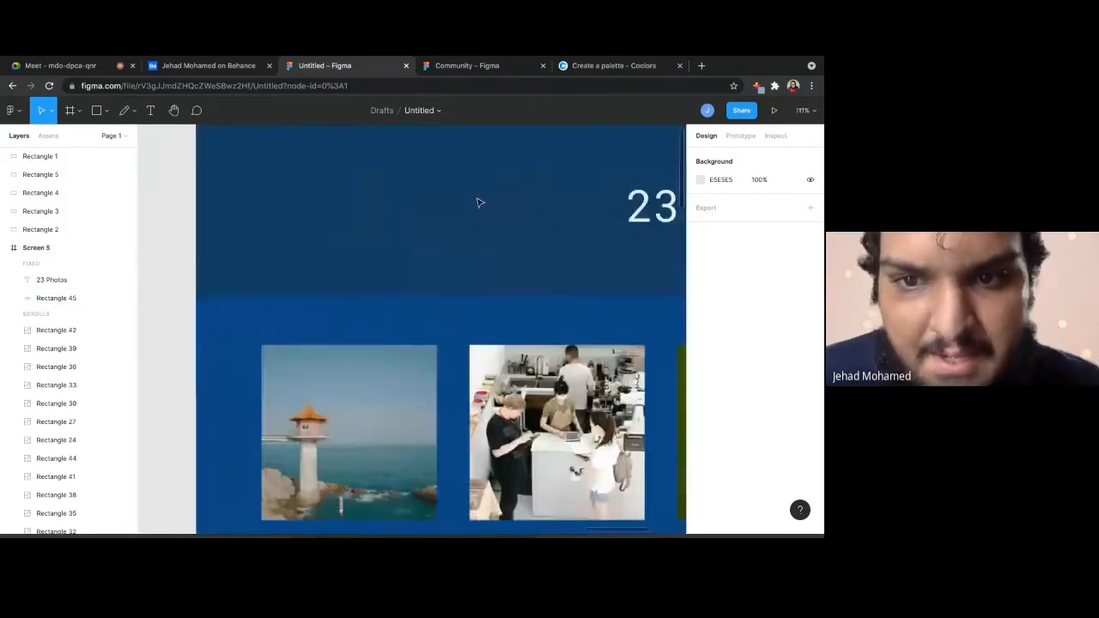
click(149, 113)
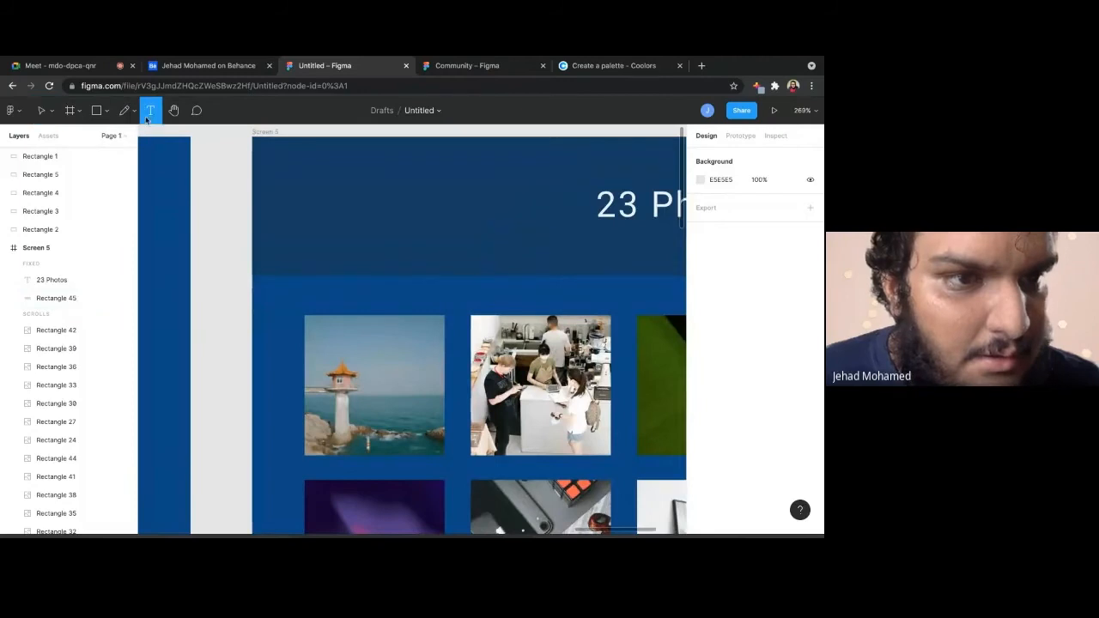
click(78, 110)
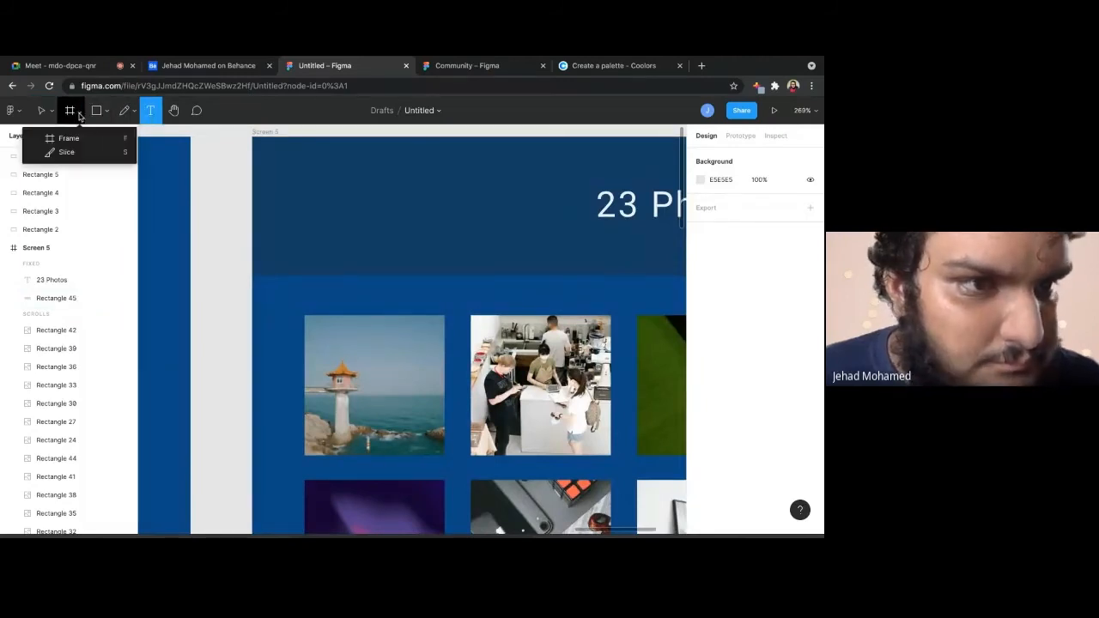
click(133, 111)
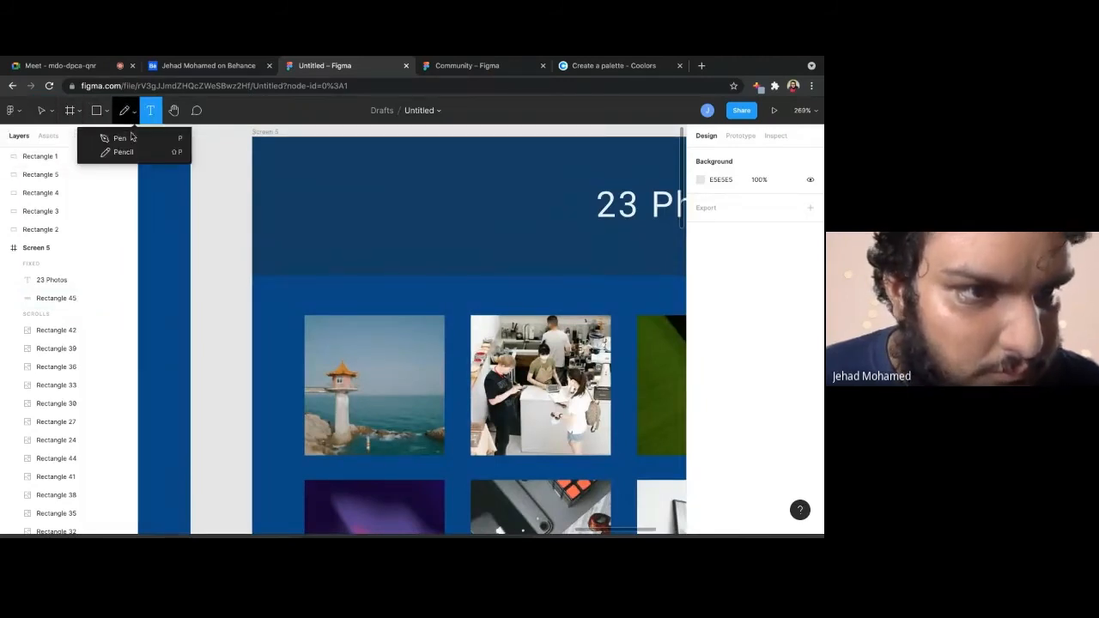
click(107, 138)
click(323, 194)
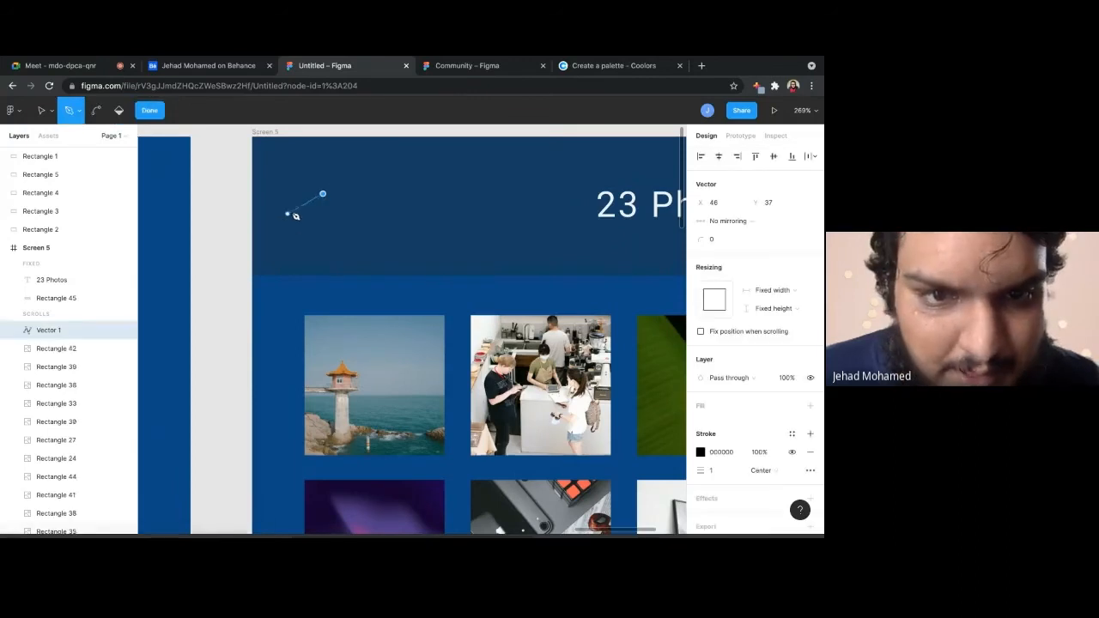
click(301, 210)
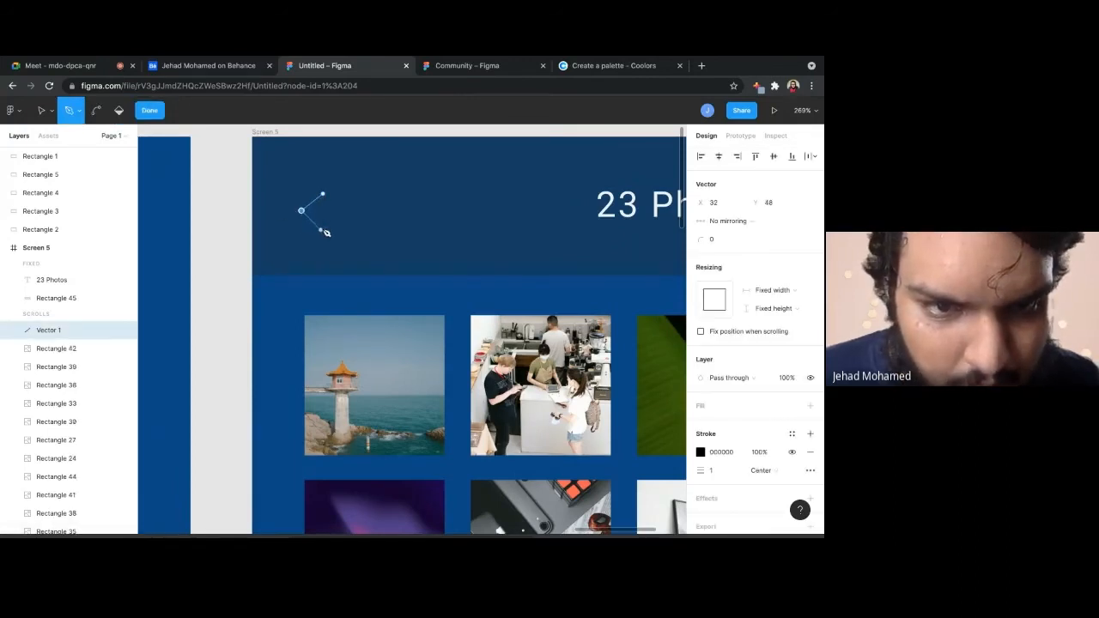
click(323, 225)
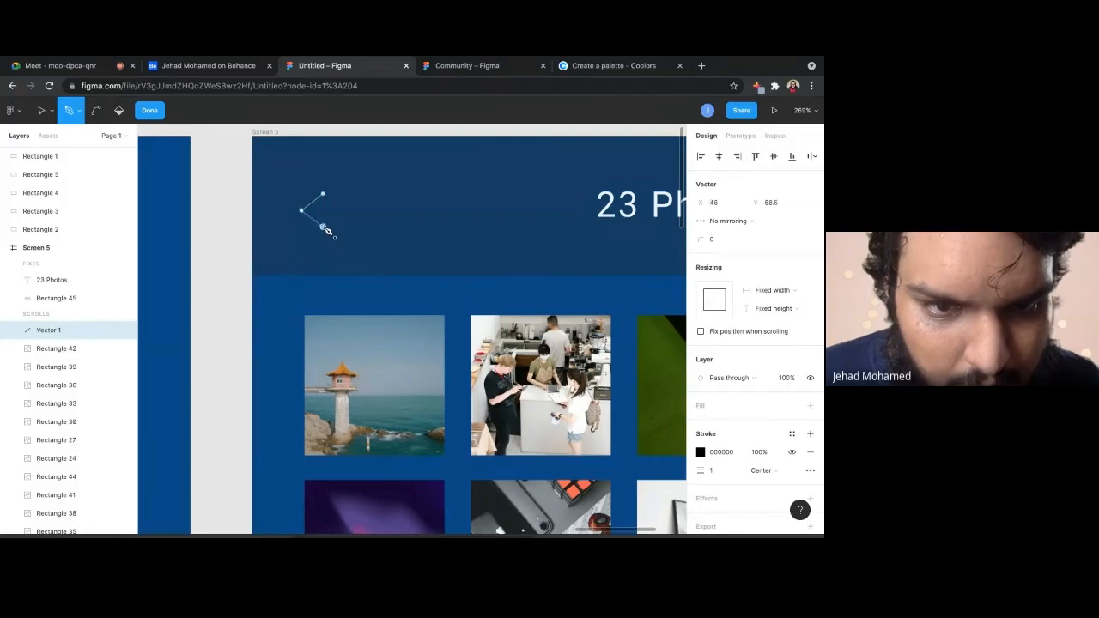
click(41, 112)
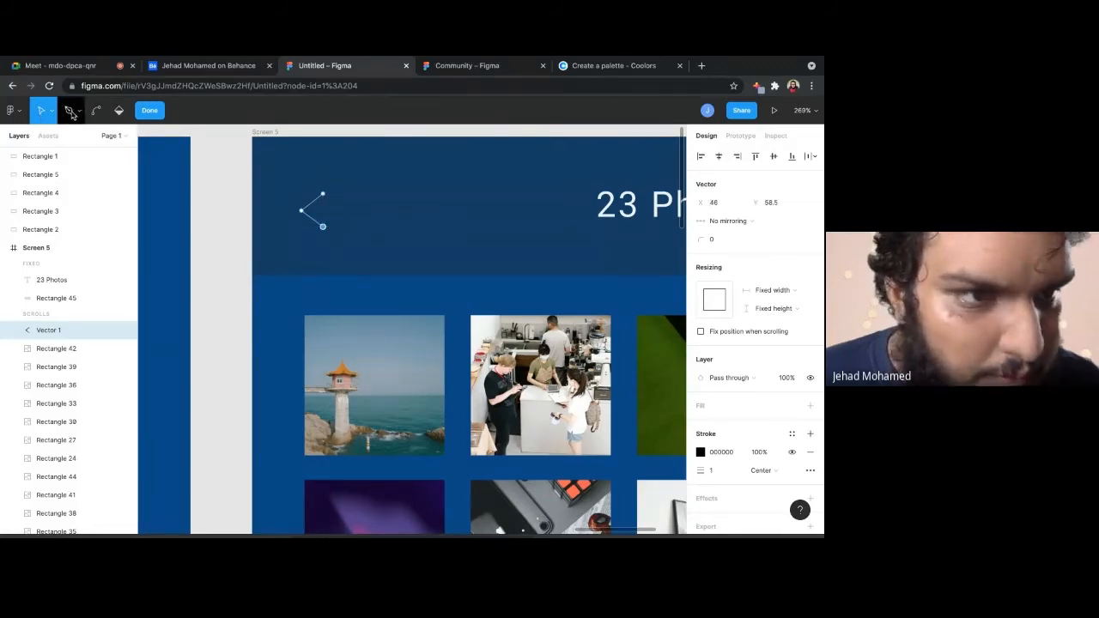
click(72, 114)
click(80, 113)
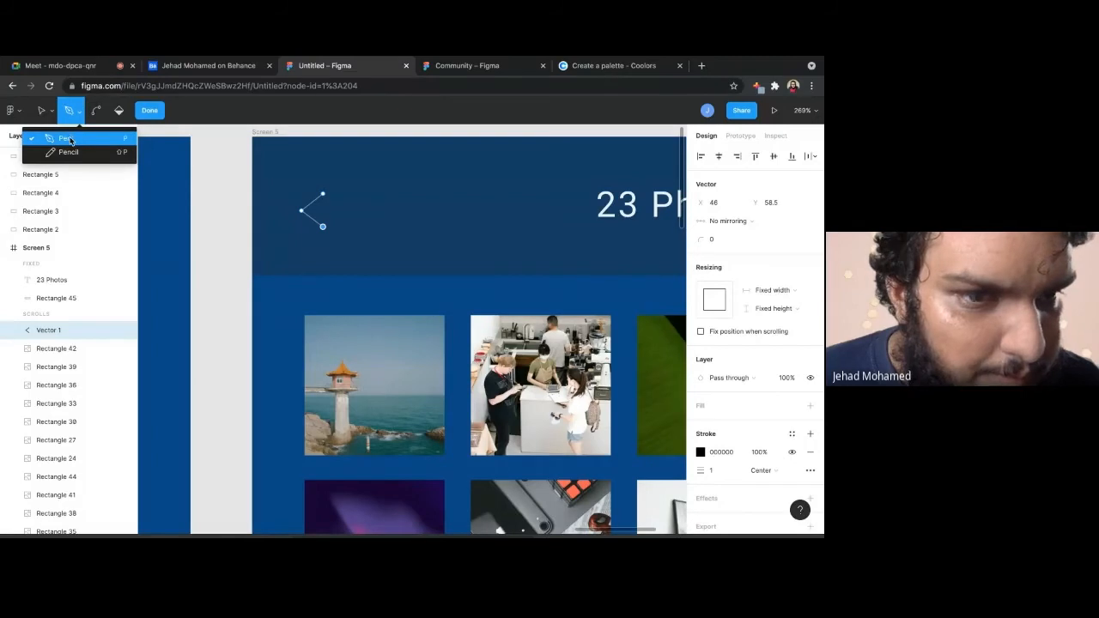
click(70, 139)
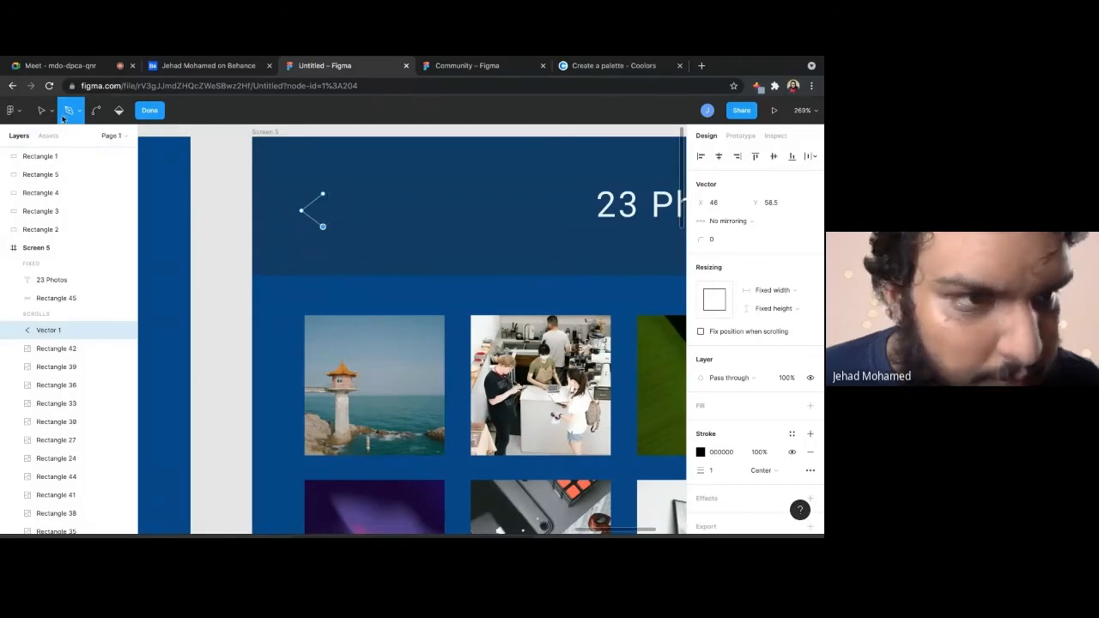
click(150, 110)
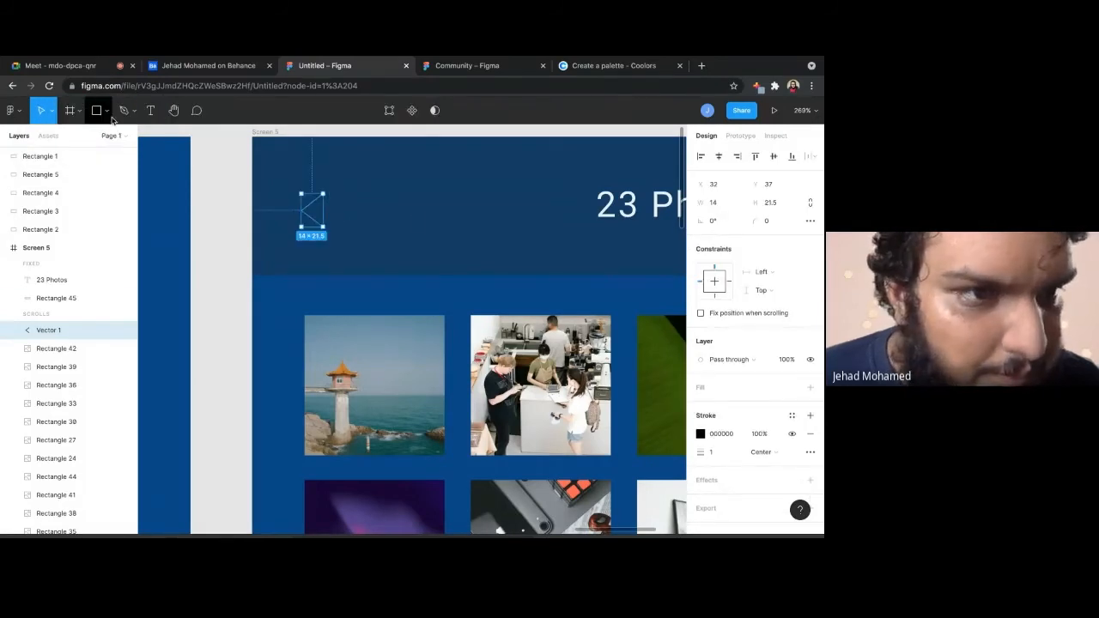
Draw an open square bracket about 11 × 22.5 with the Pen tool in the header, facing the chevron's open side
click(124, 111)
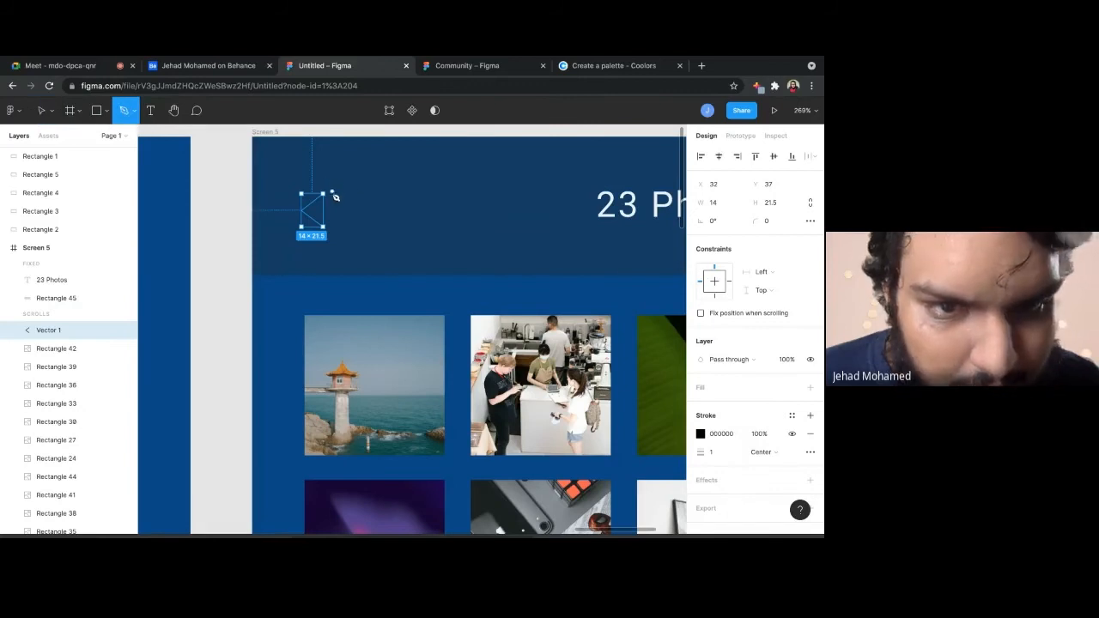
click(332, 195)
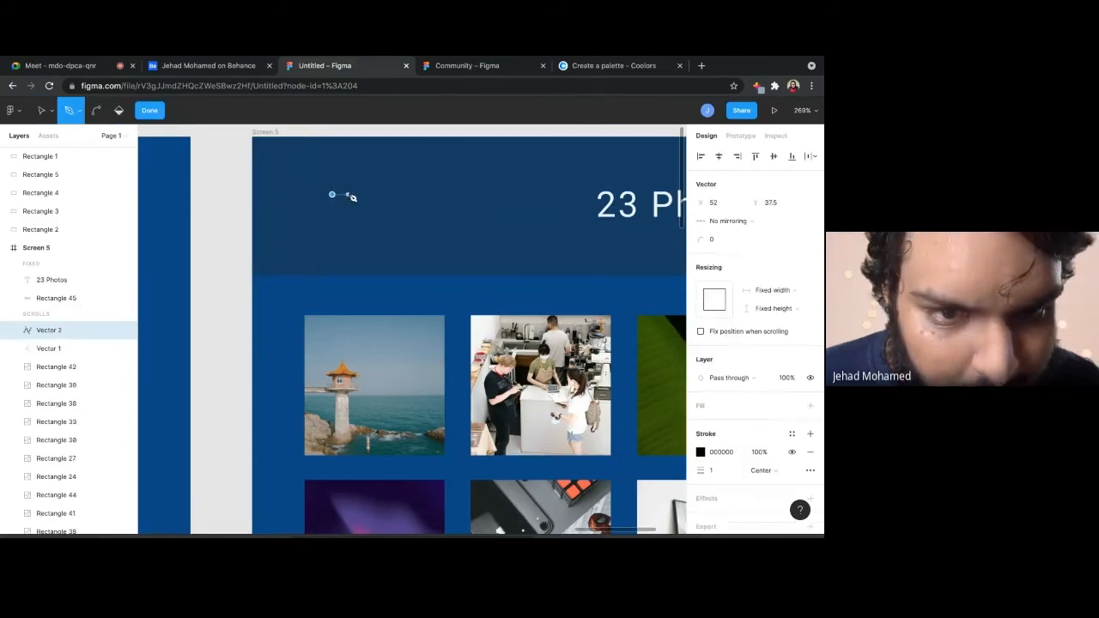
click(349, 195)
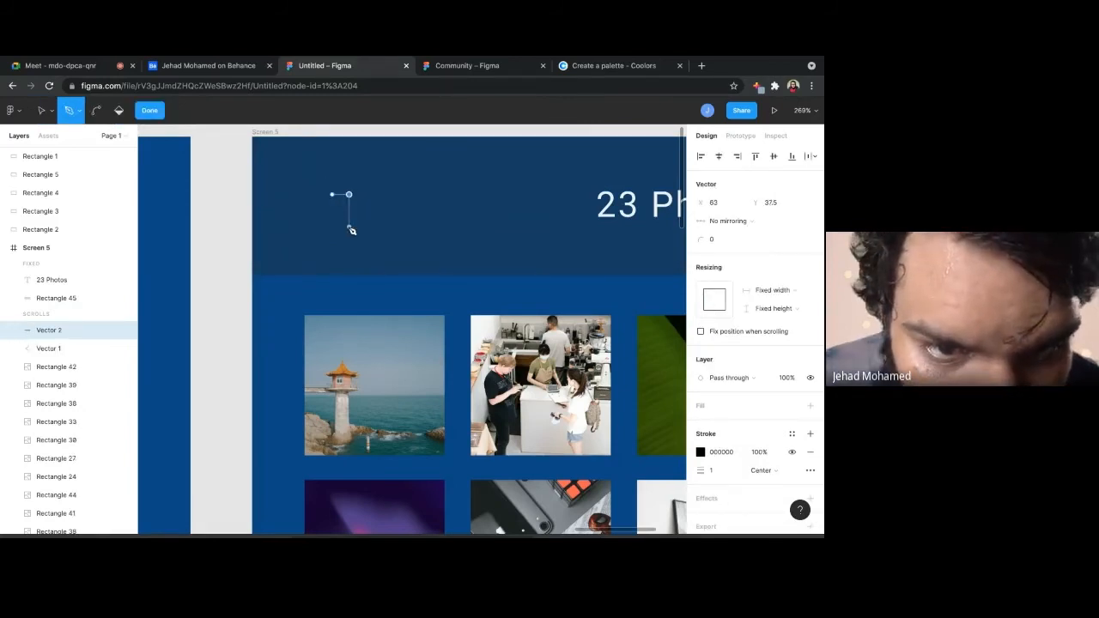
click(349, 228)
click(332, 229)
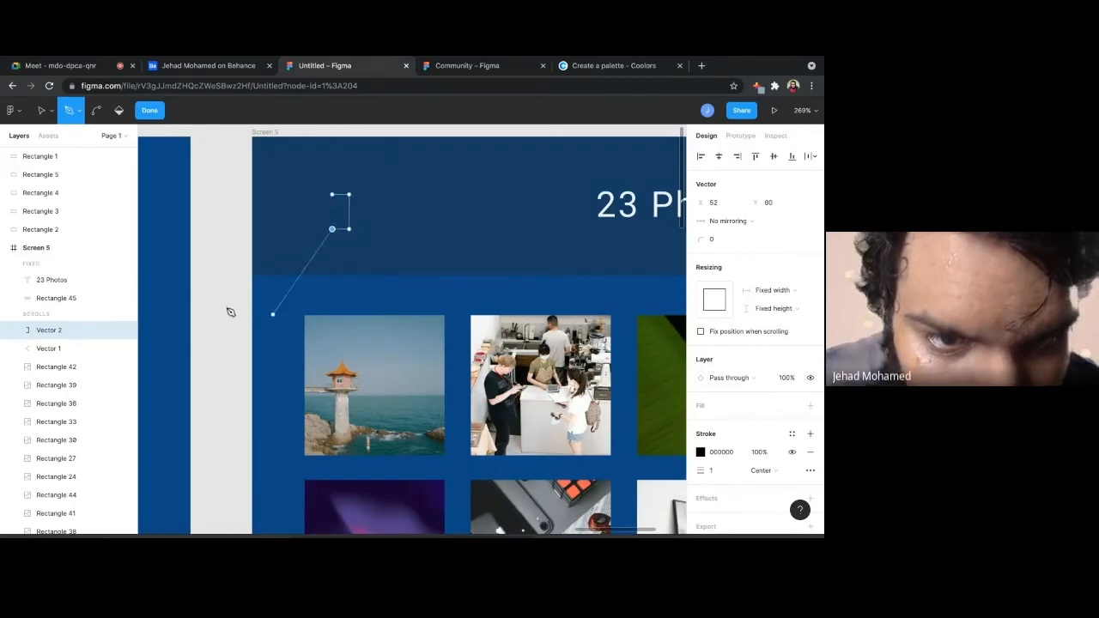
click(150, 111)
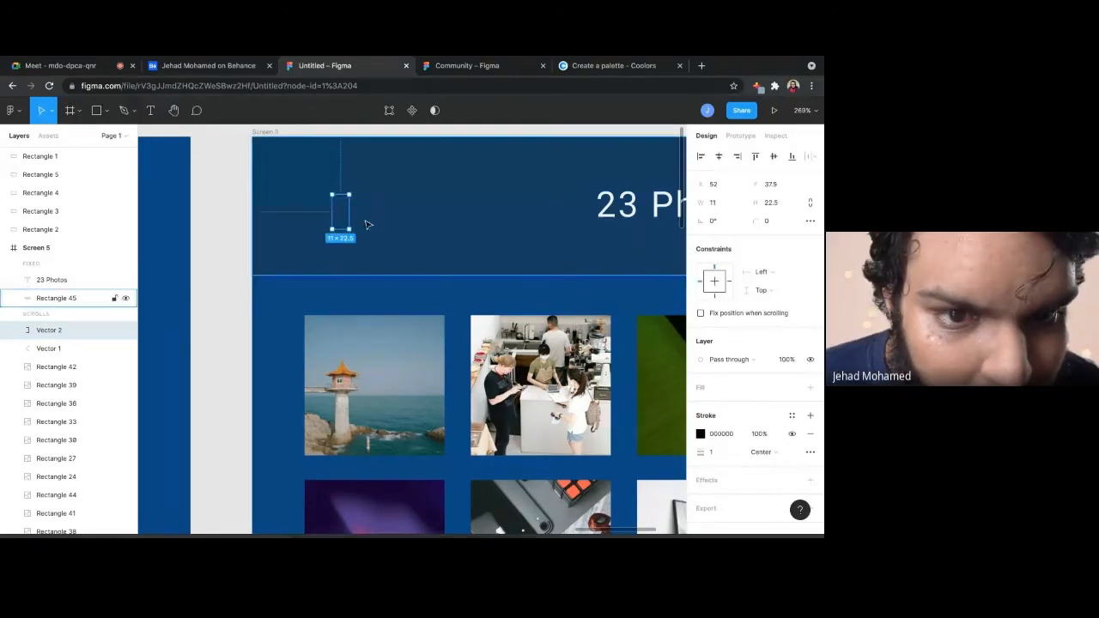
Fix the chevron and bracket in position when scrolling, and move the header rectangle behind both shapes
click(315, 221)
click(334, 294)
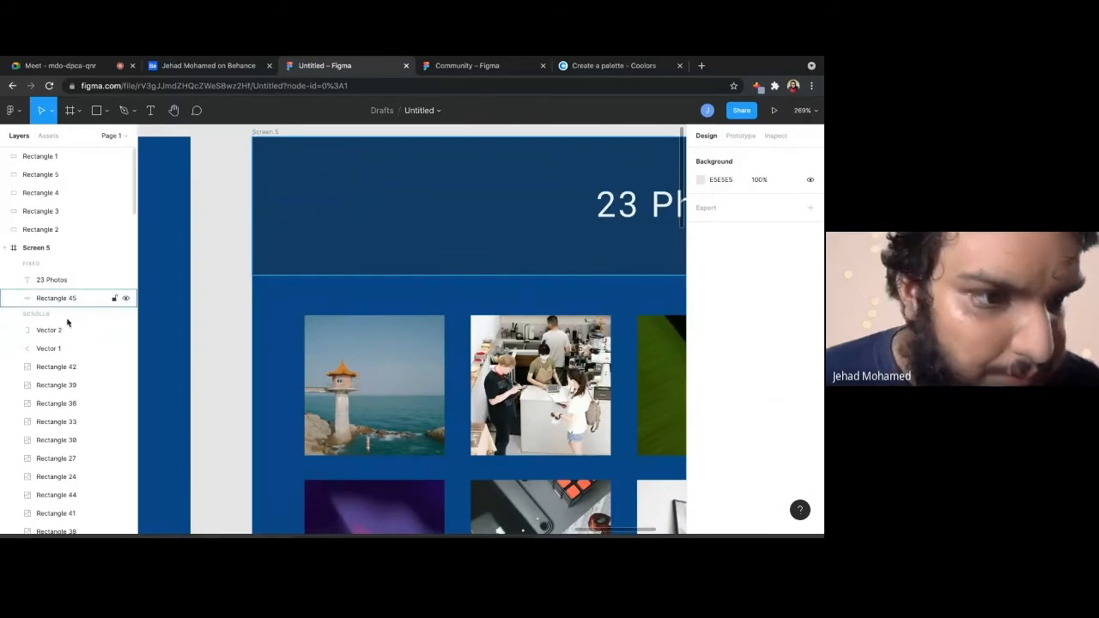
drag(356, 286, 286, 176)
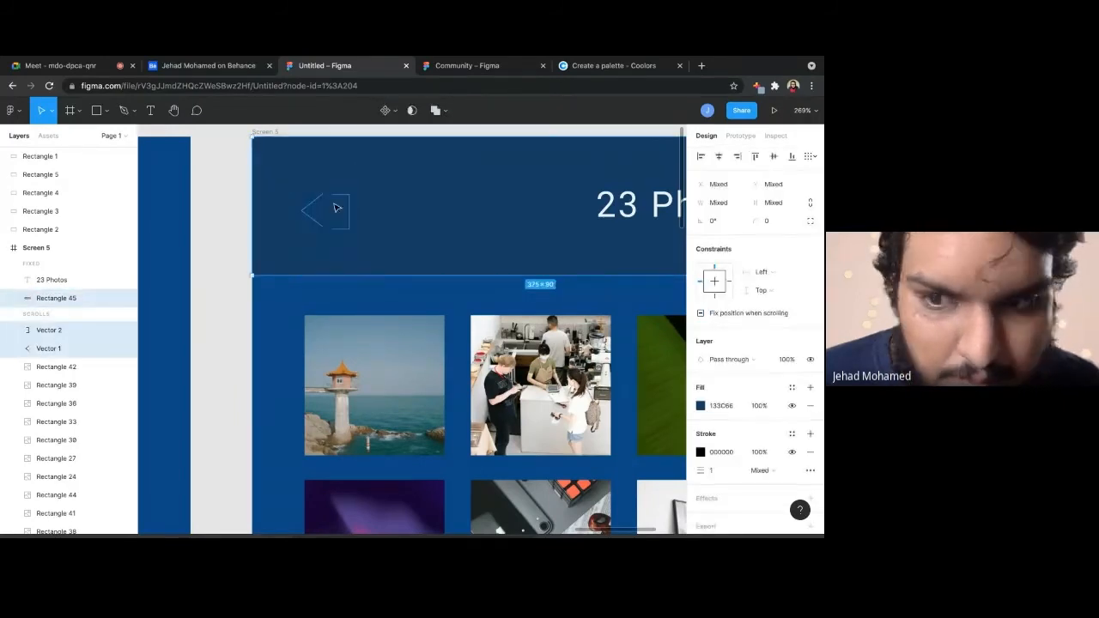
click(702, 314)
click(376, 264)
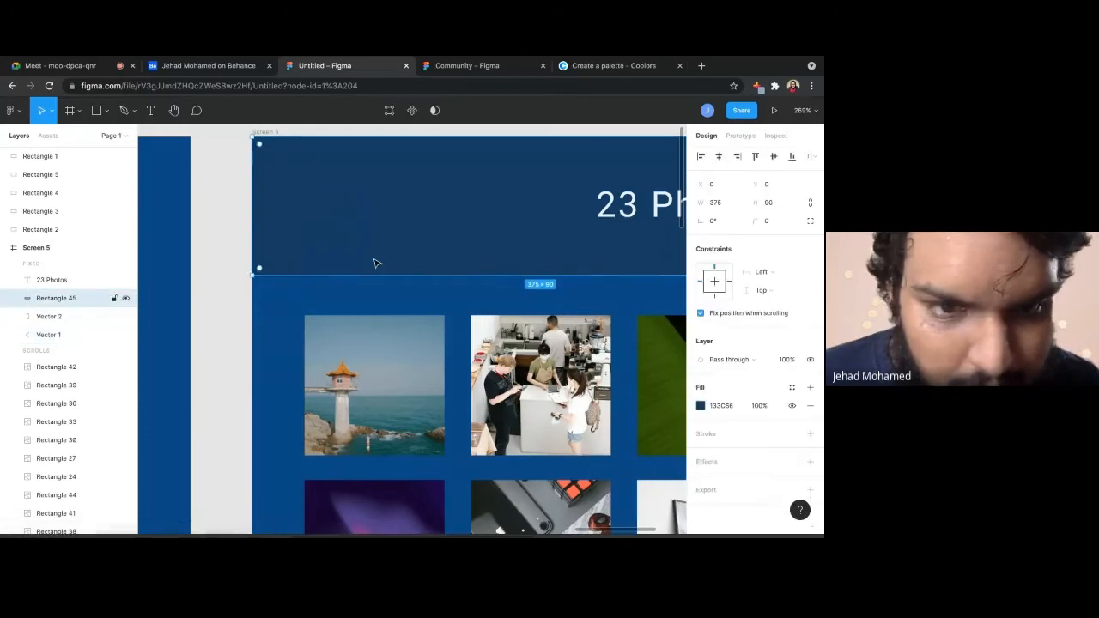
key(ctrl+bracketleft)
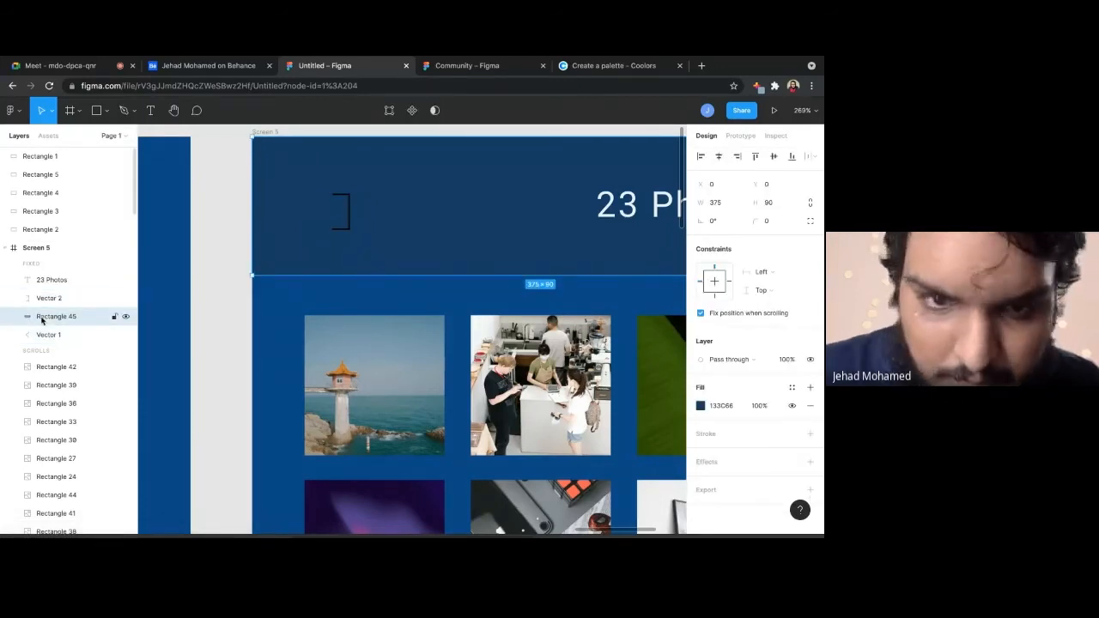
key(ctrl+bracketleft)
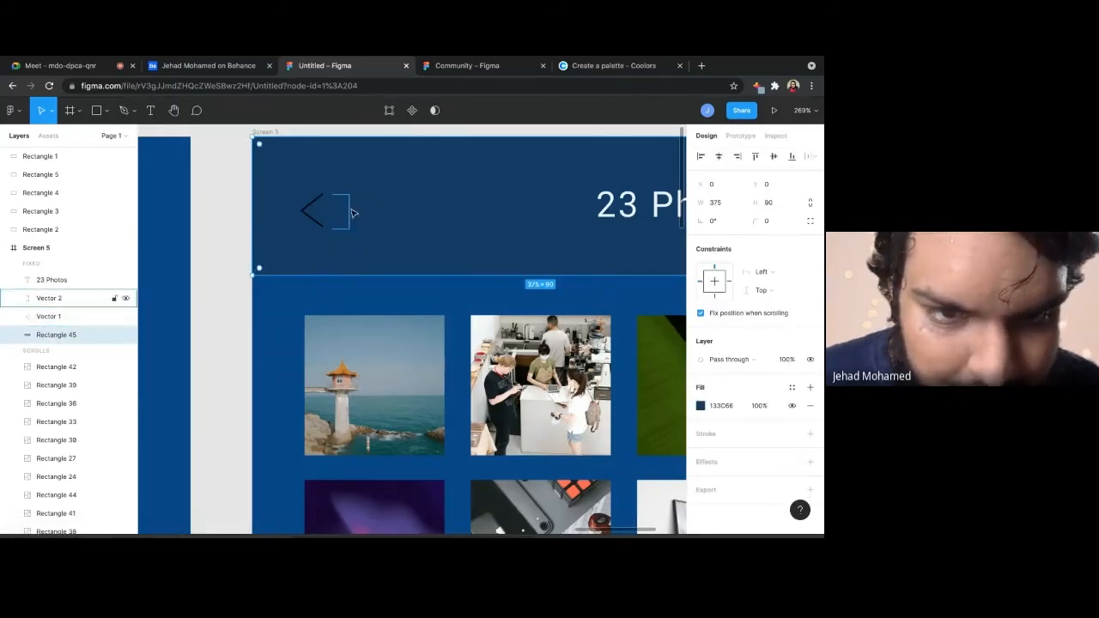
key(Up)
click(233, 247)
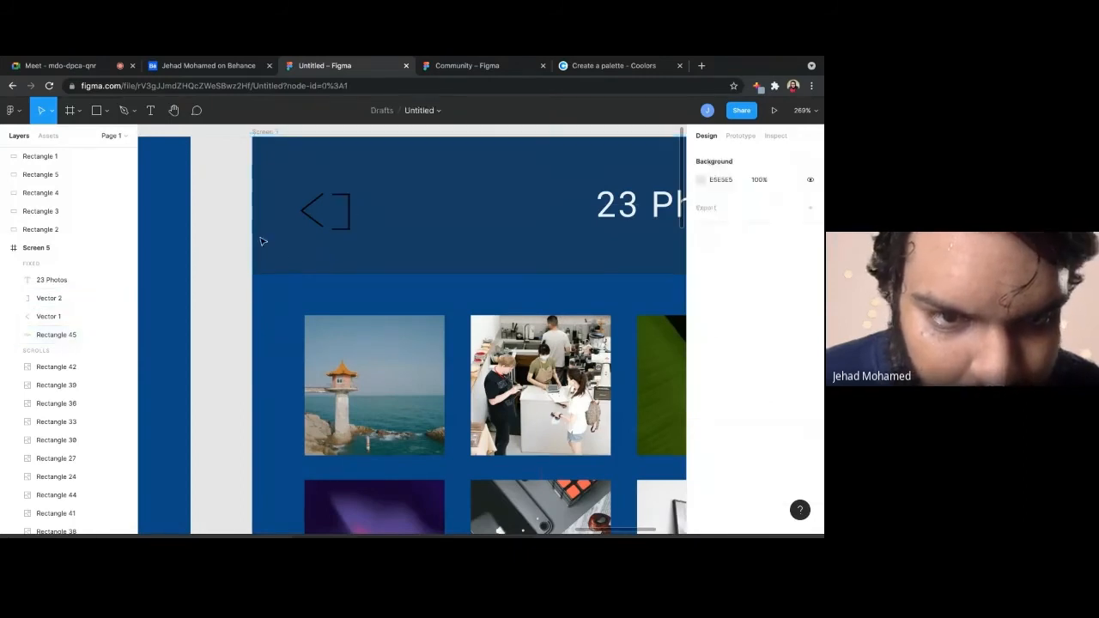
Set the bracket at Y 37 and shrink the chevron to about 10 × 15 beside it
click(350, 213)
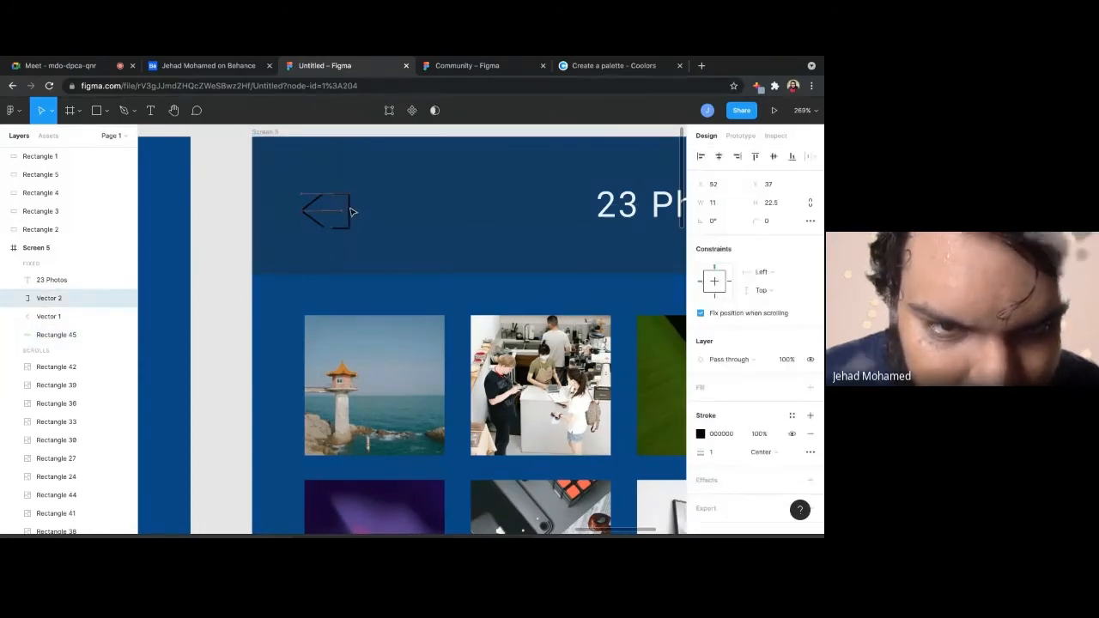
click(306, 211)
drag(300, 227, 312, 212)
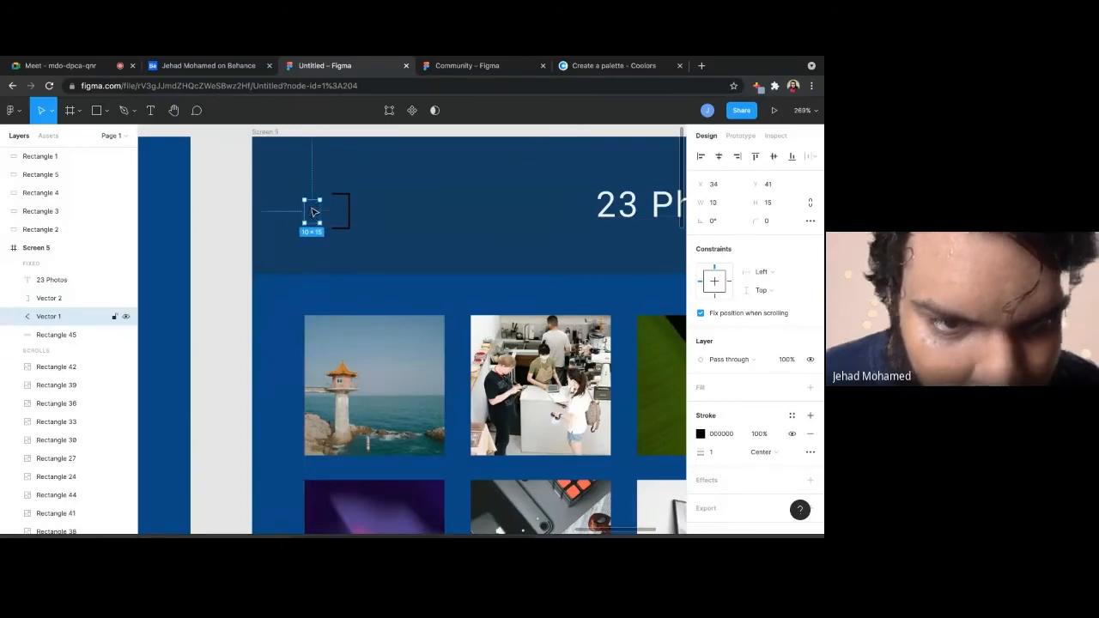
click(124, 110)
click(244, 252)
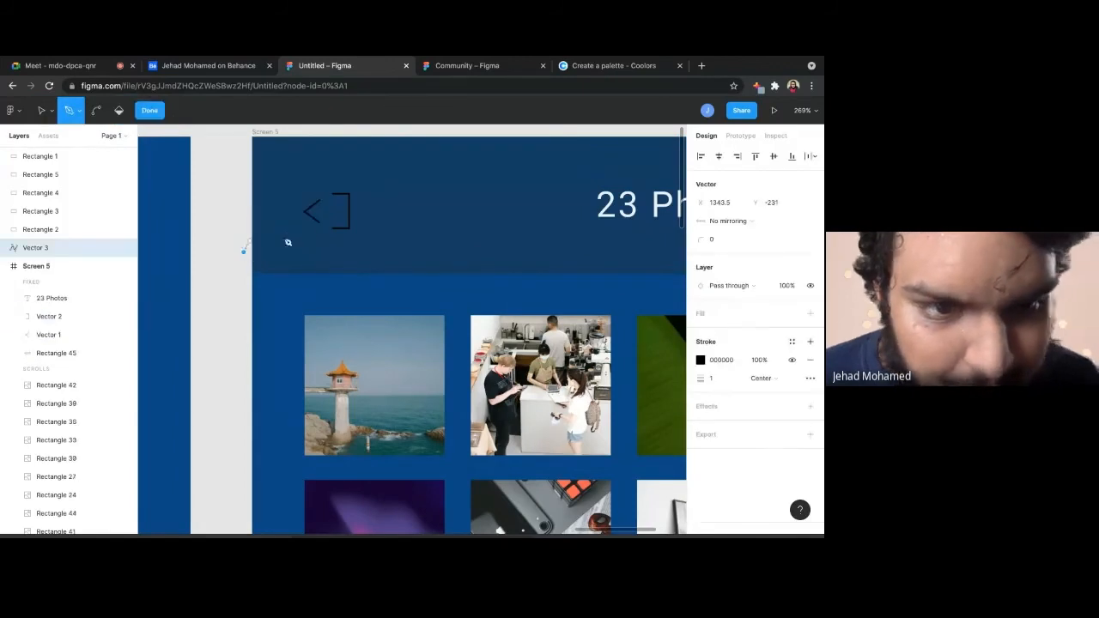
key(super+z)
Draw a horizontal line about 28 long from the chevron's tip to the bracket's vertical edge
key(l)
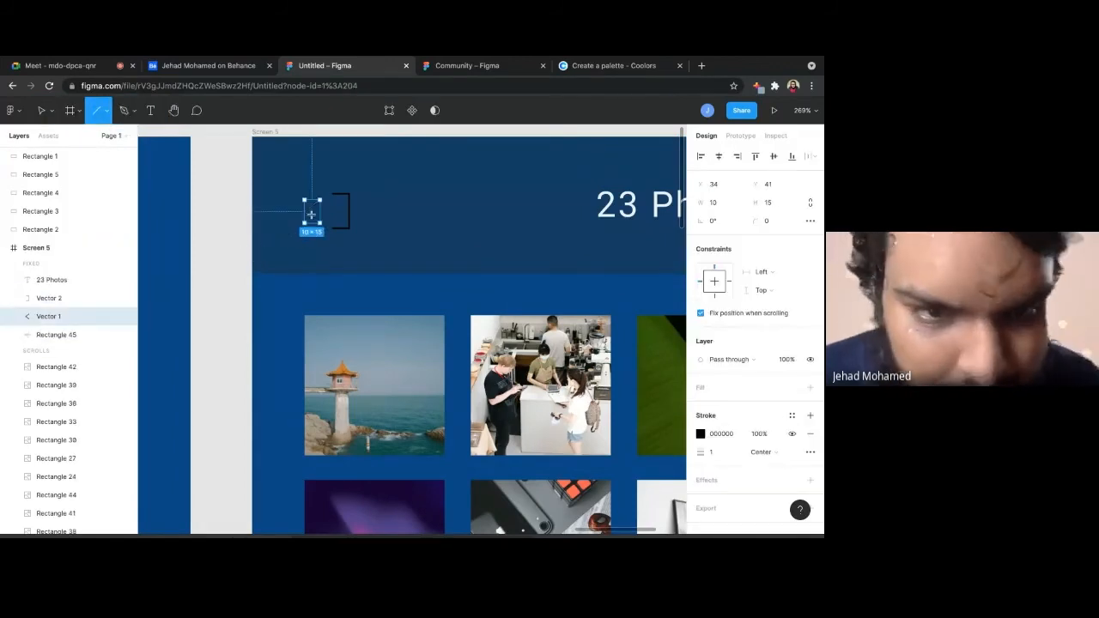
drag(306, 210, 324, 212)
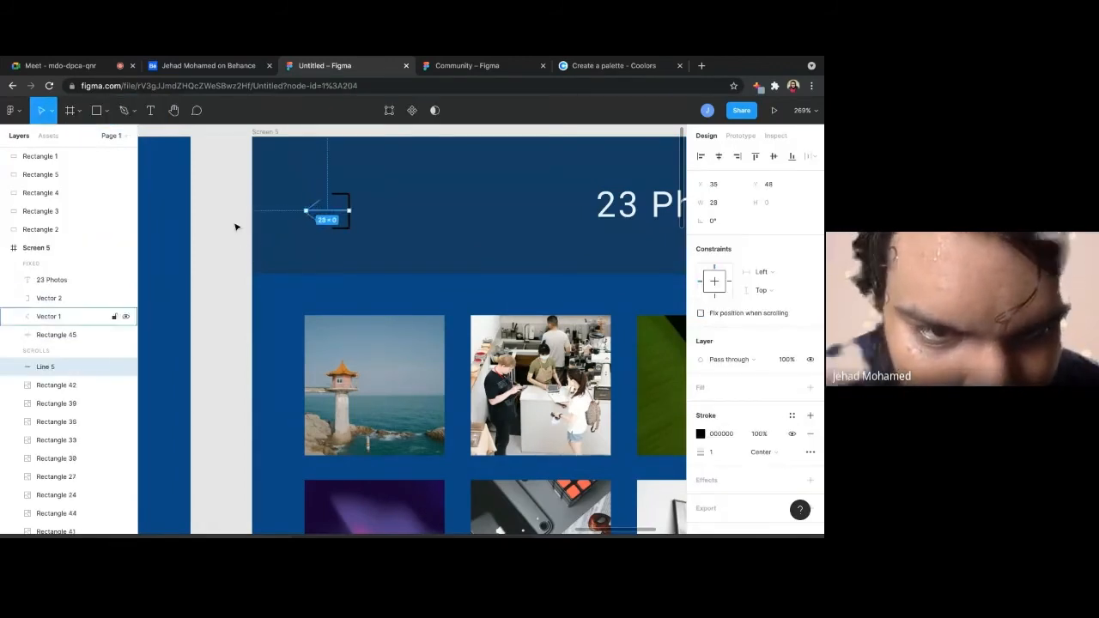
click(234, 227)
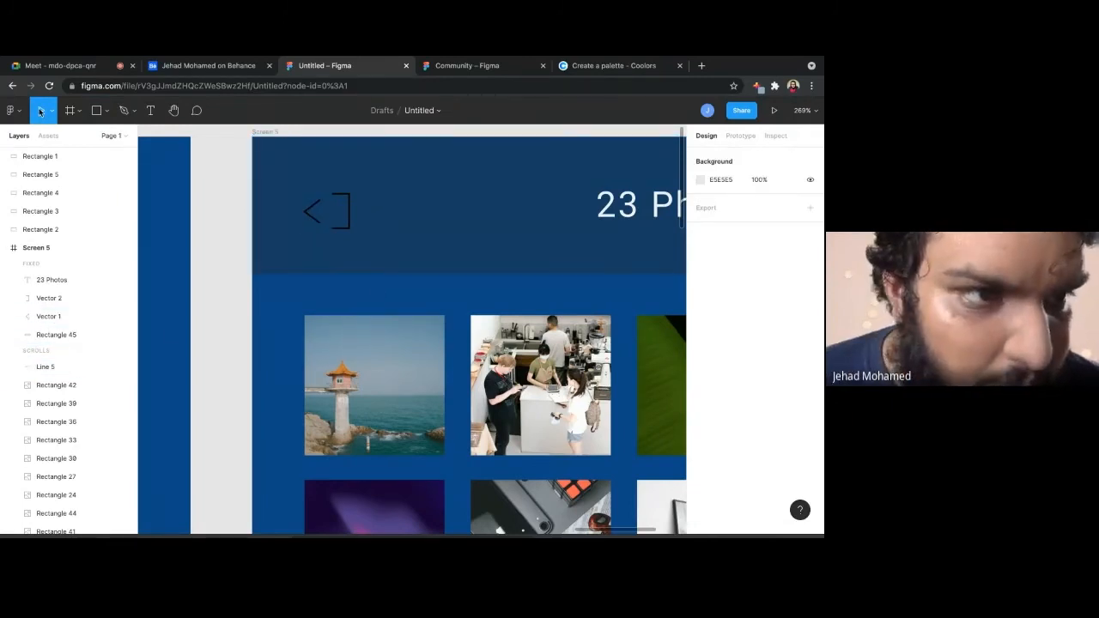
Fix the horizontal line in position when scrolling and layer it above the header rectangle
drag(304, 157, 517, 245)
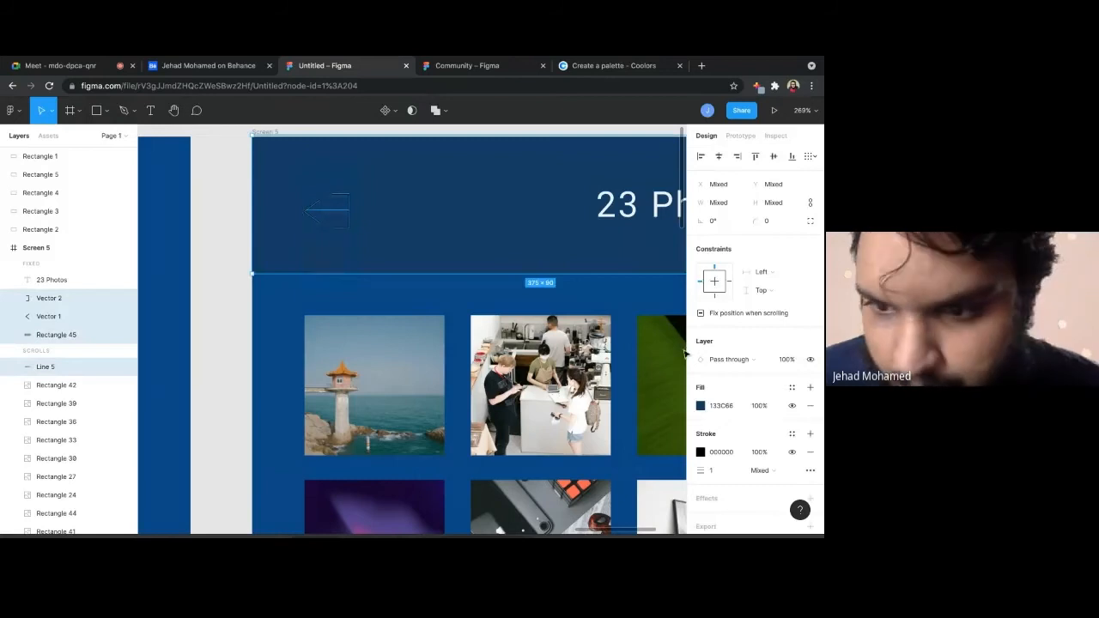
click(700, 313)
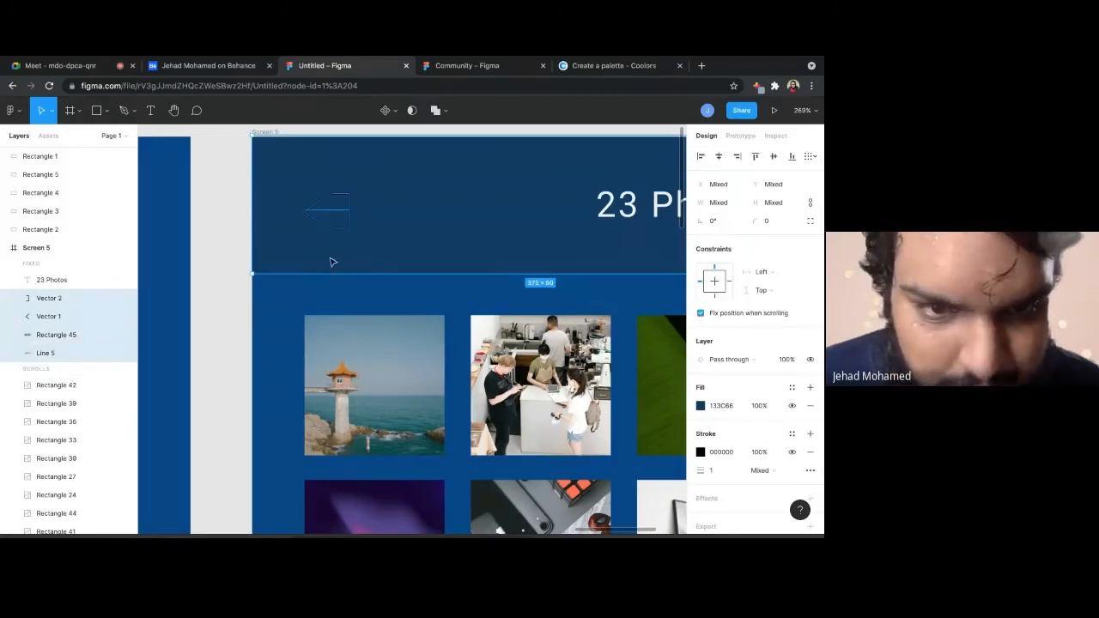
click(314, 304)
click(309, 265)
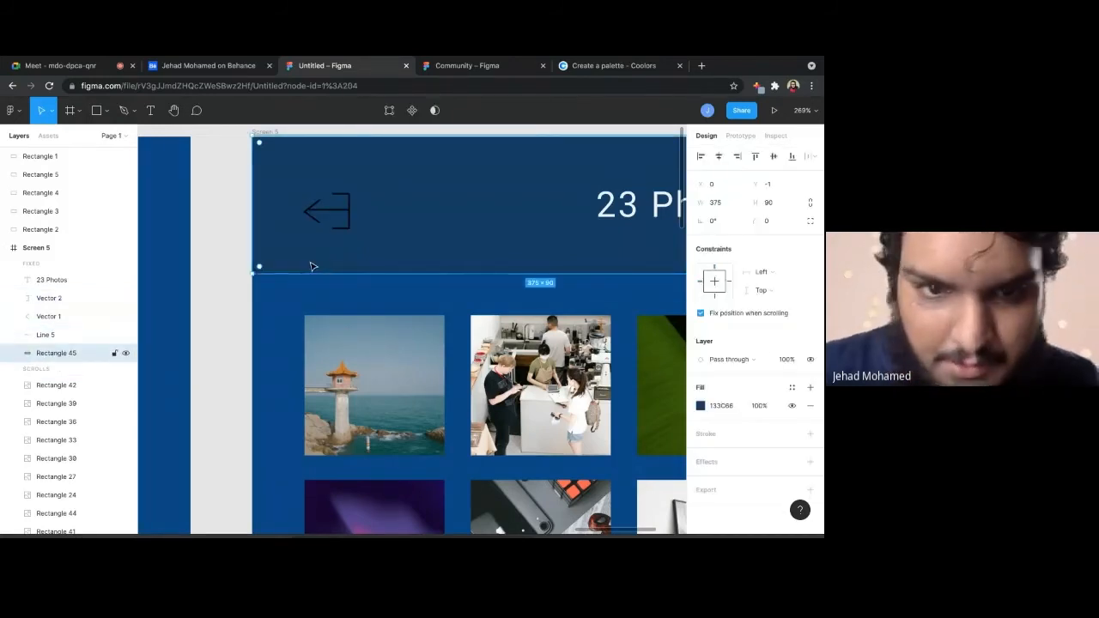
Move the chevron up to Y 40 so its tip meets the end of the horizontal line
double_click(335, 213)
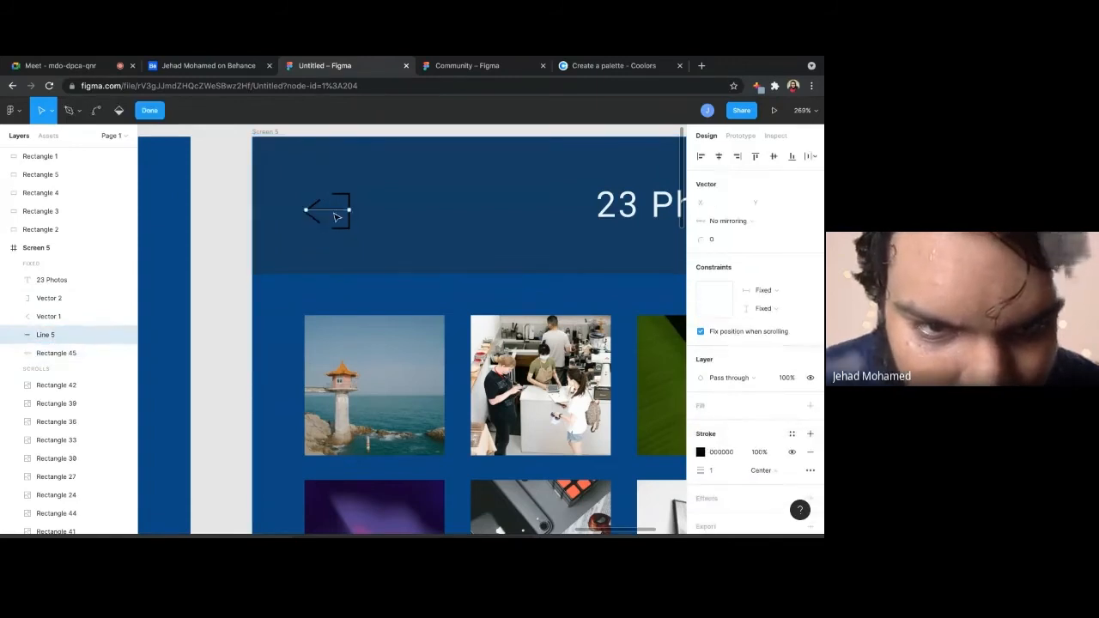
click(294, 298)
click(299, 192)
scroll(299, 194, up, 5)
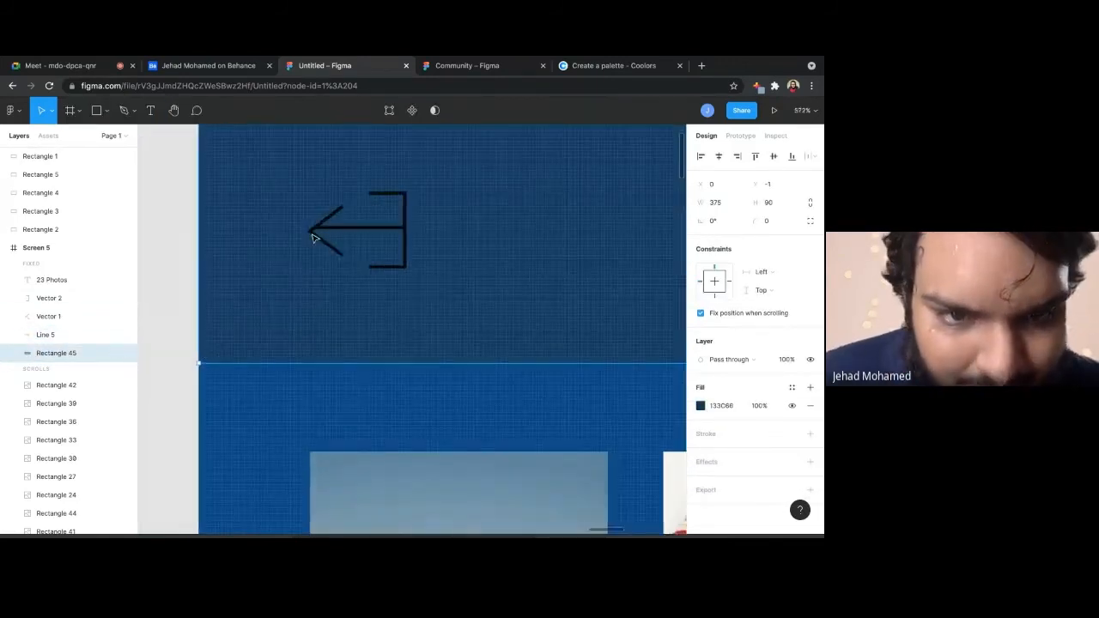
drag(311, 234, 315, 229)
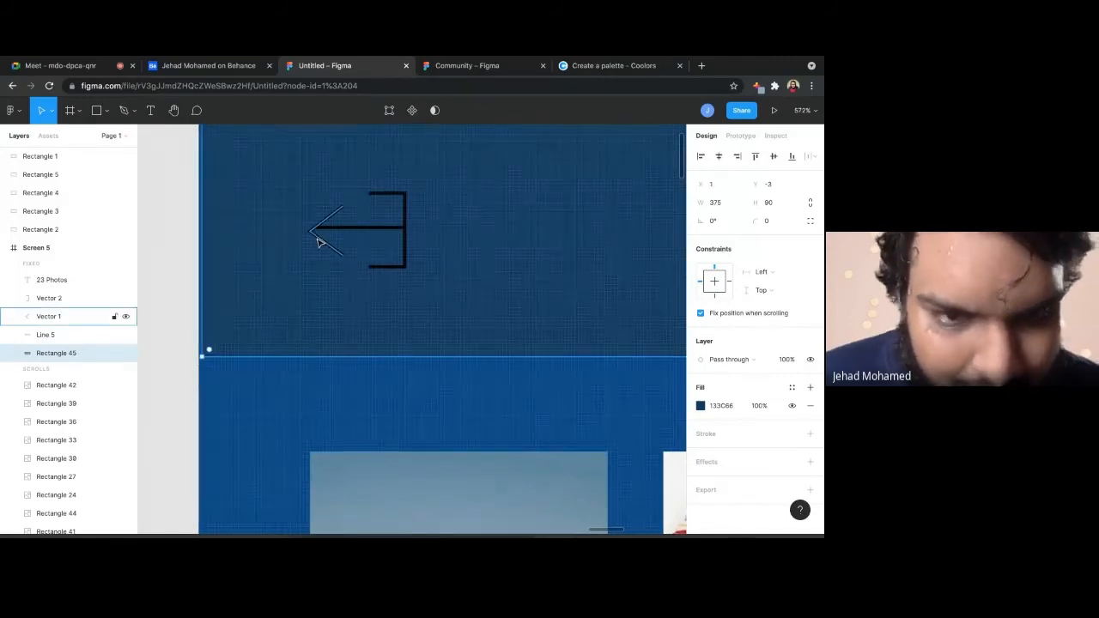
key(Escape)
click(328, 219)
drag(327, 219, 328, 222)
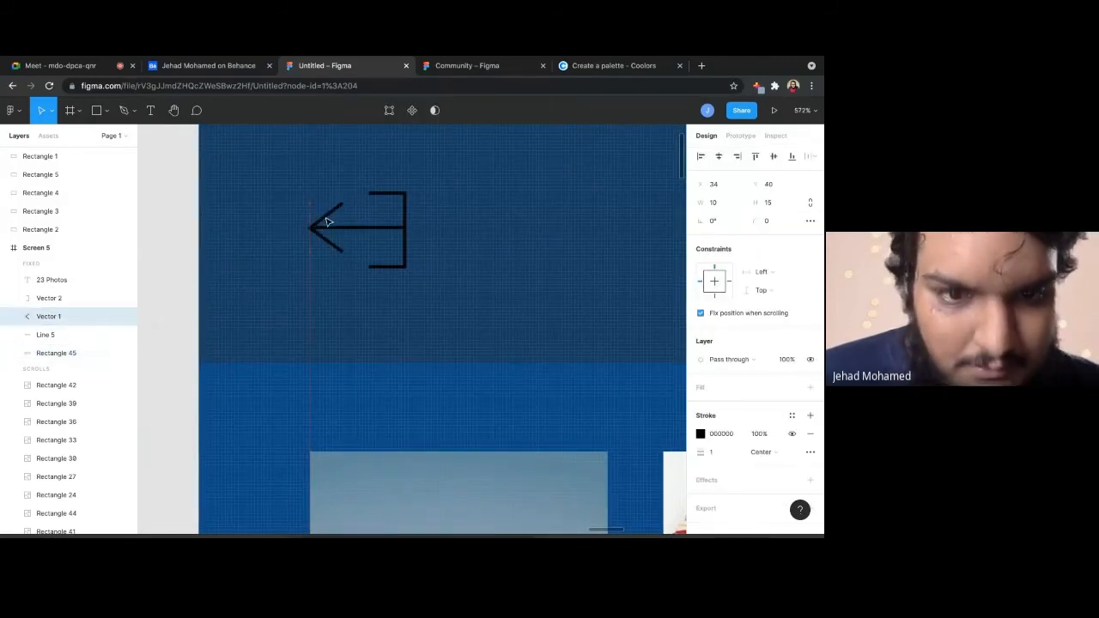
click(424, 330)
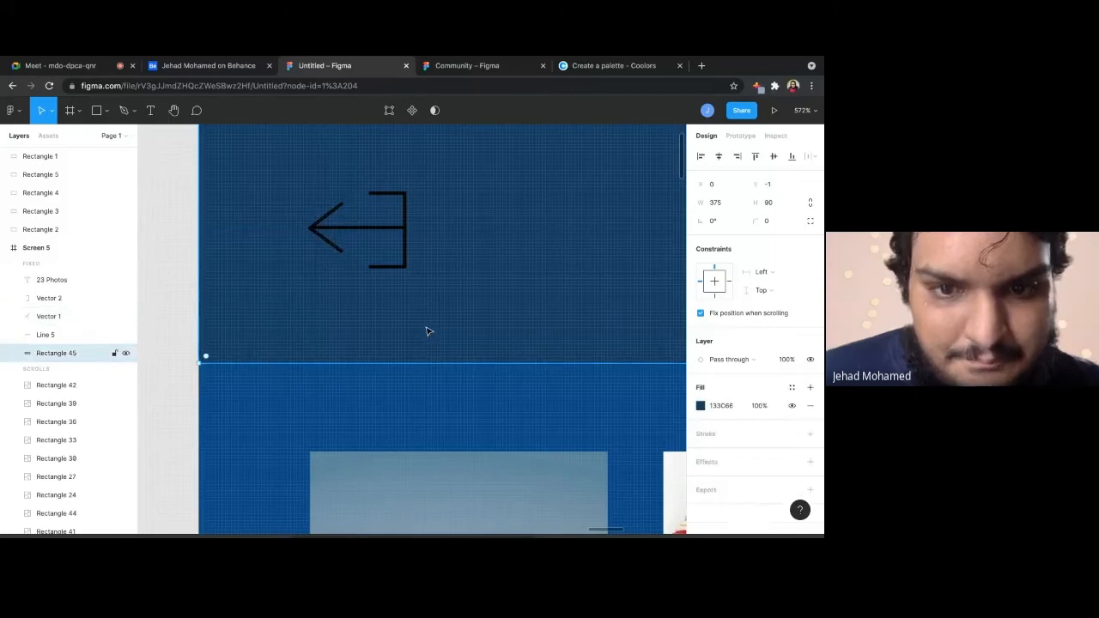
Lock the header background rectangle on Screen 5
scroll(428, 332, down, 5)
right_click(425, 329)
click(371, 352)
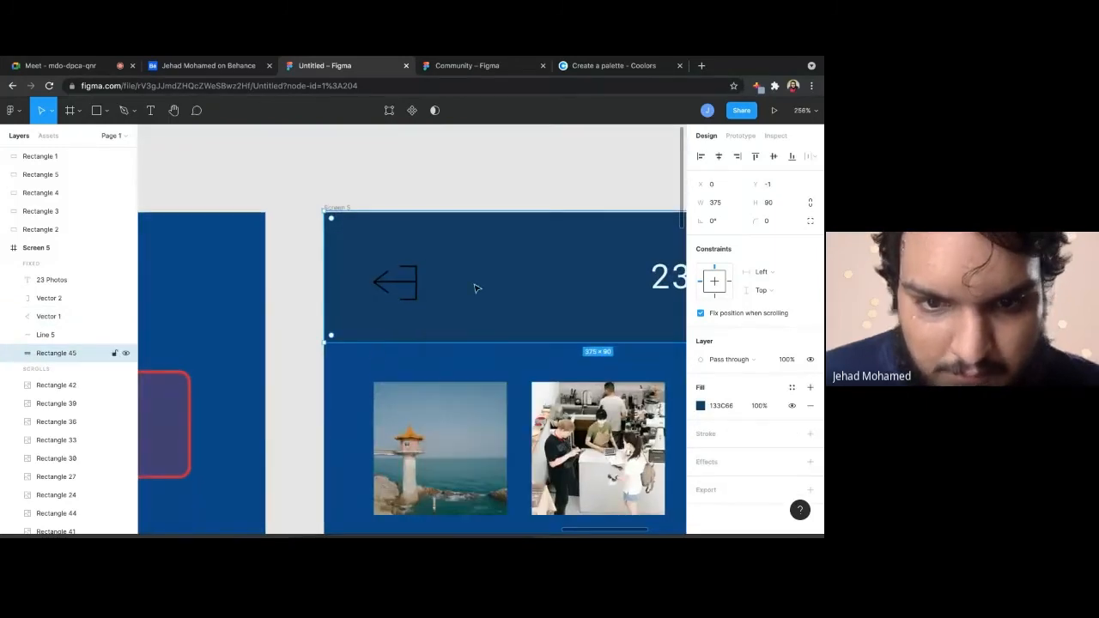
right_click(472, 287)
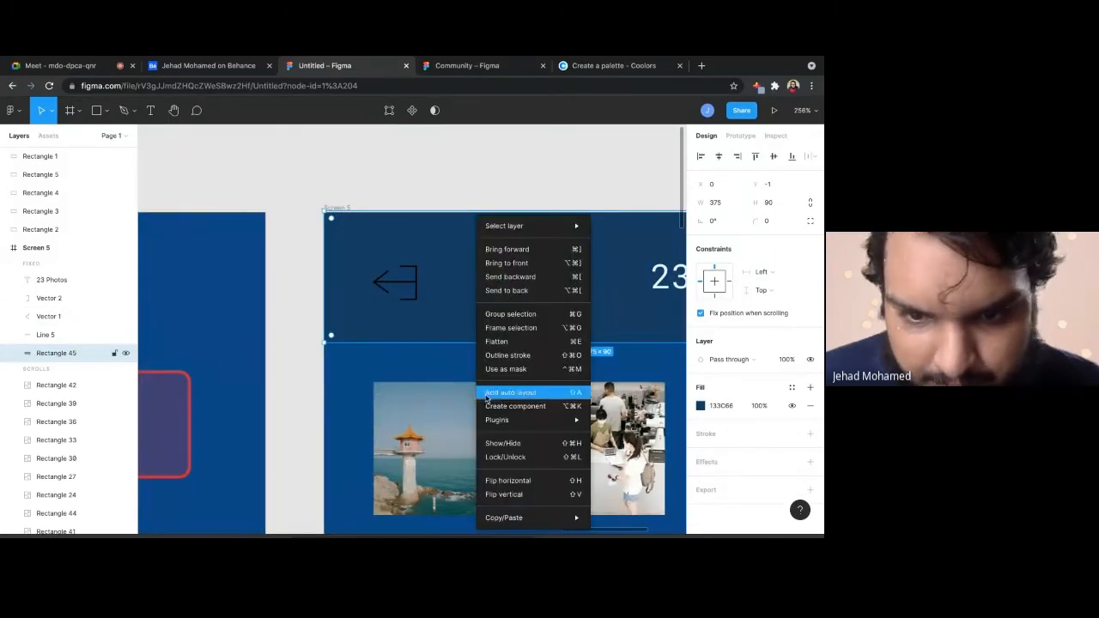
click(498, 453)
Set the stroke of the chevron, bracket and line to white FFFFFF with a weight of 2
drag(431, 361, 372, 240)
click(702, 434)
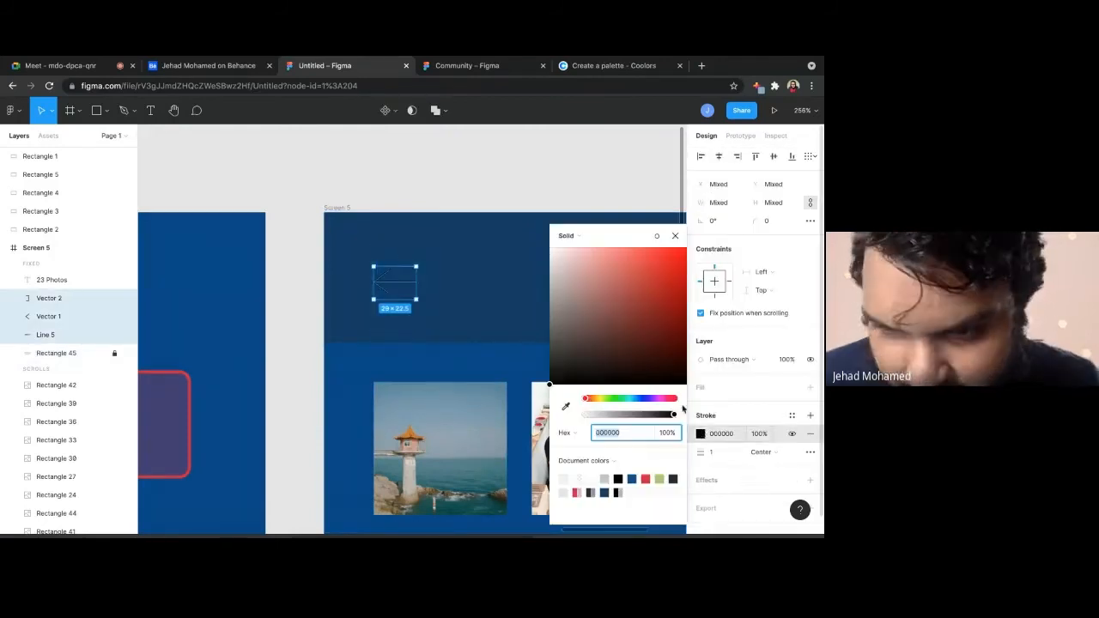
drag(629, 314, 427, 183)
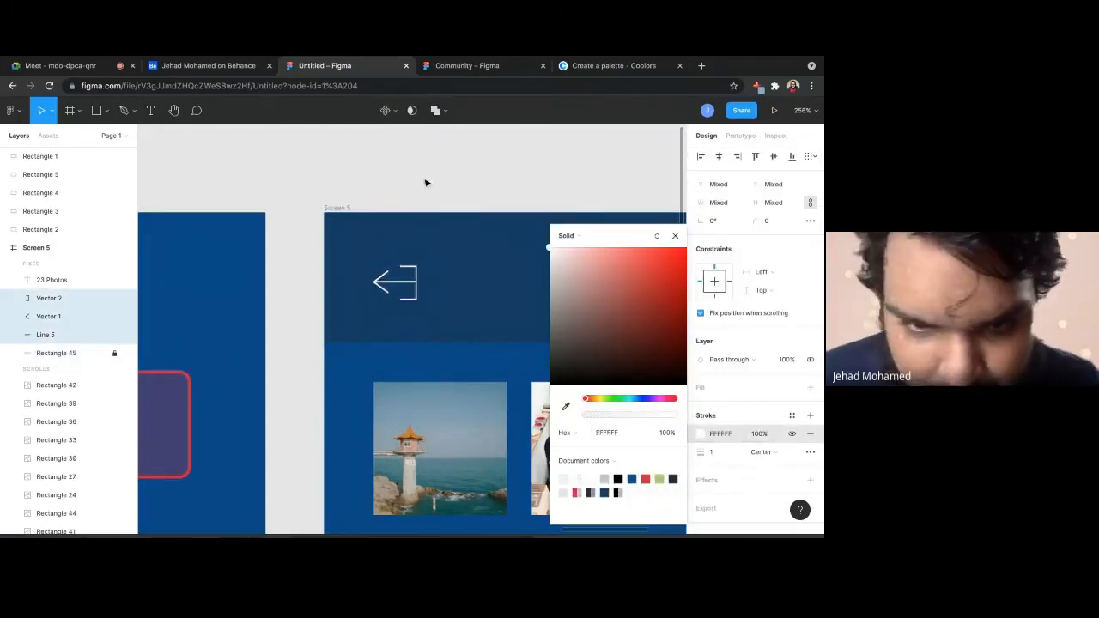
click(730, 456)
text(2)
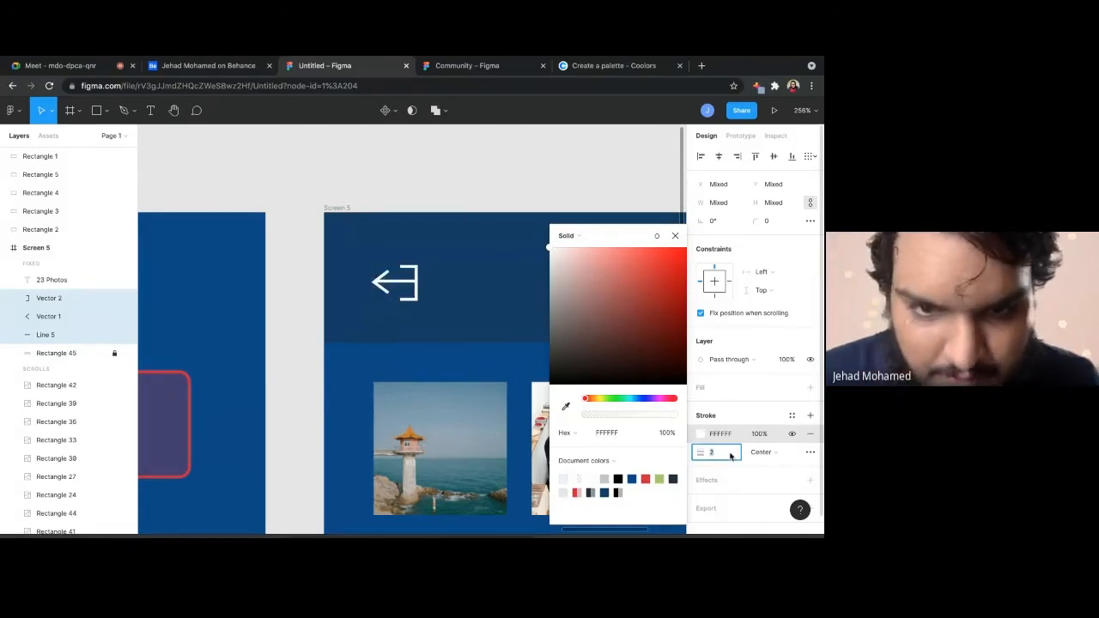
Set the stroke join of the three icon shapes to round
click(811, 453)
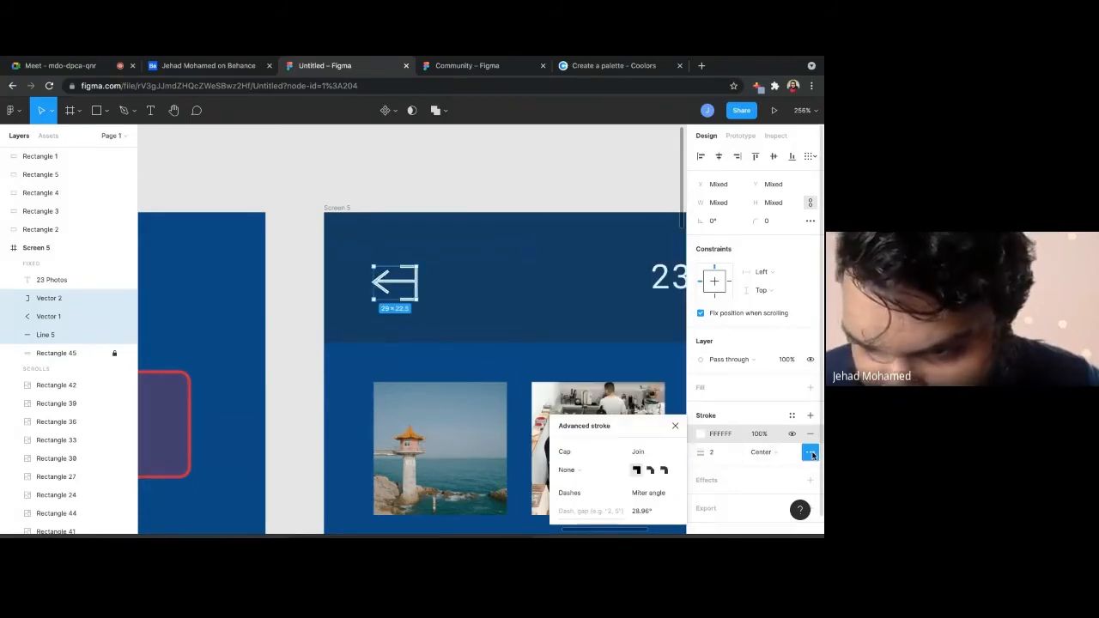
click(664, 471)
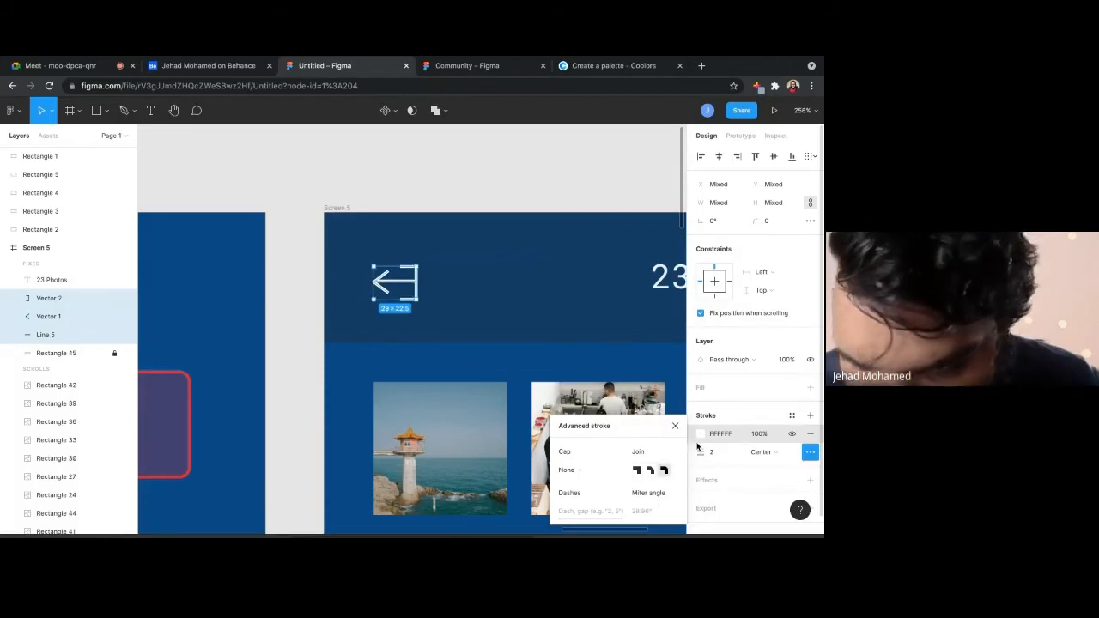
click(360, 353)
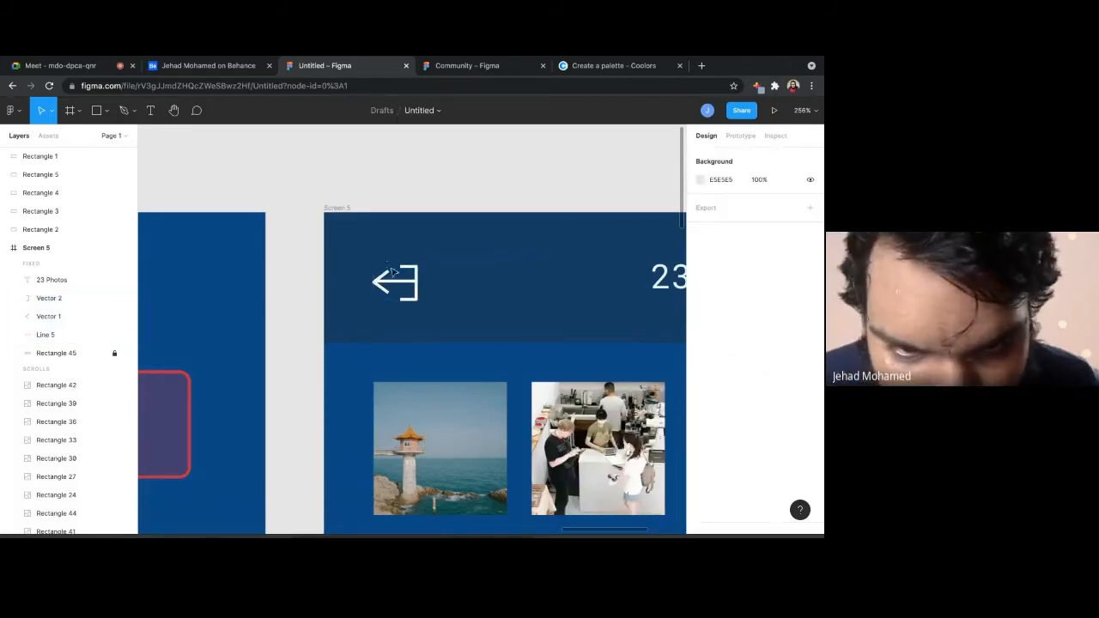
Set the stroke cap of the log-out icon's chevron to Round
click(51, 316)
click(810, 452)
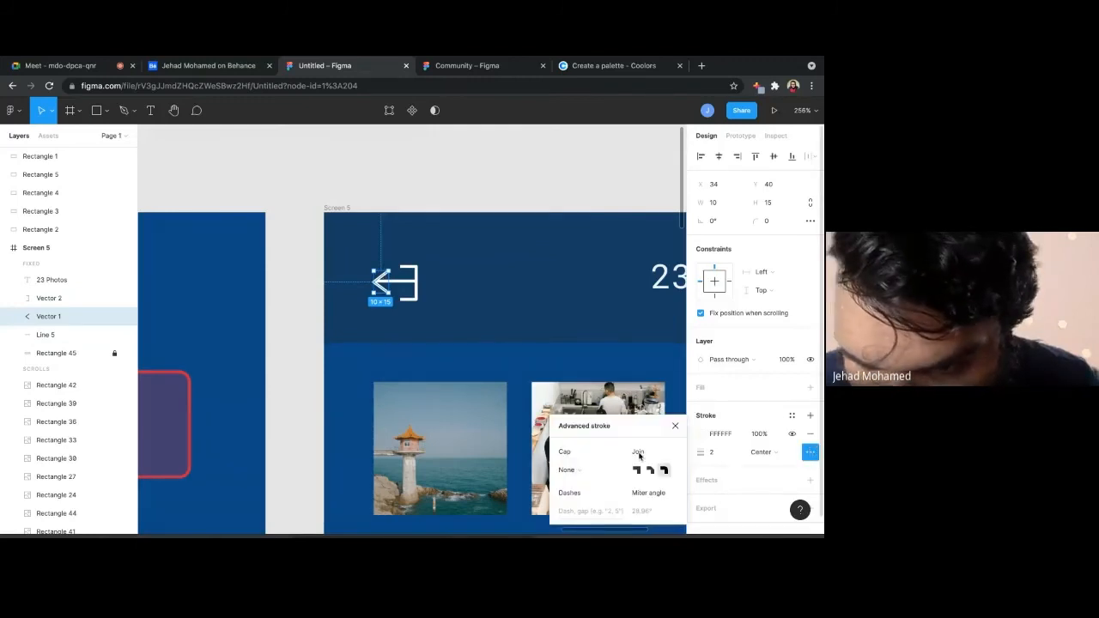
click(577, 469)
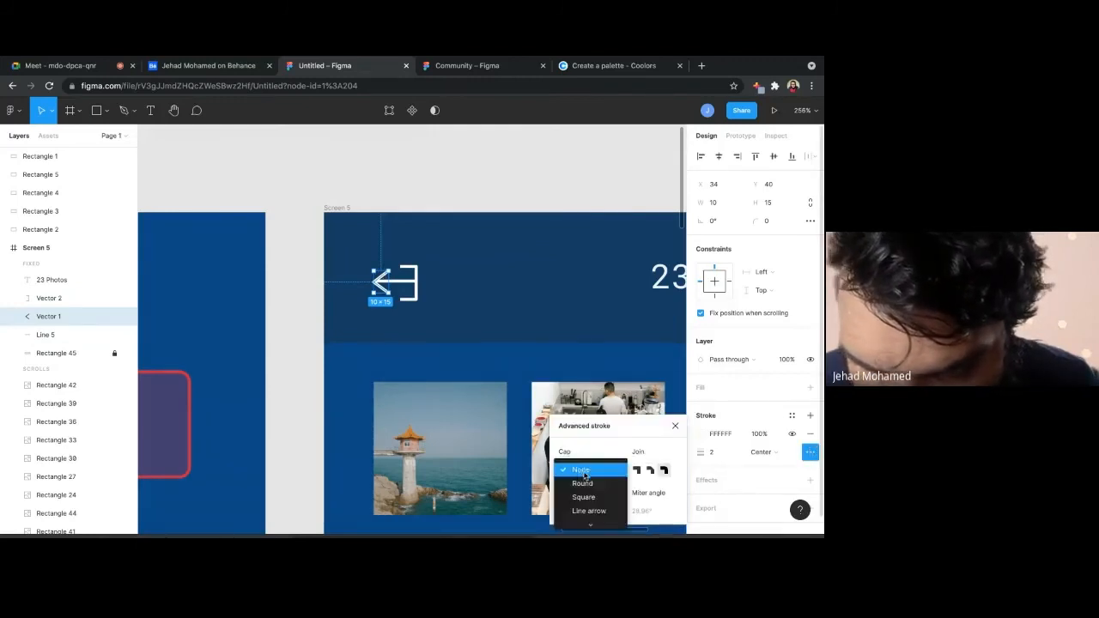
click(598, 484)
click(460, 376)
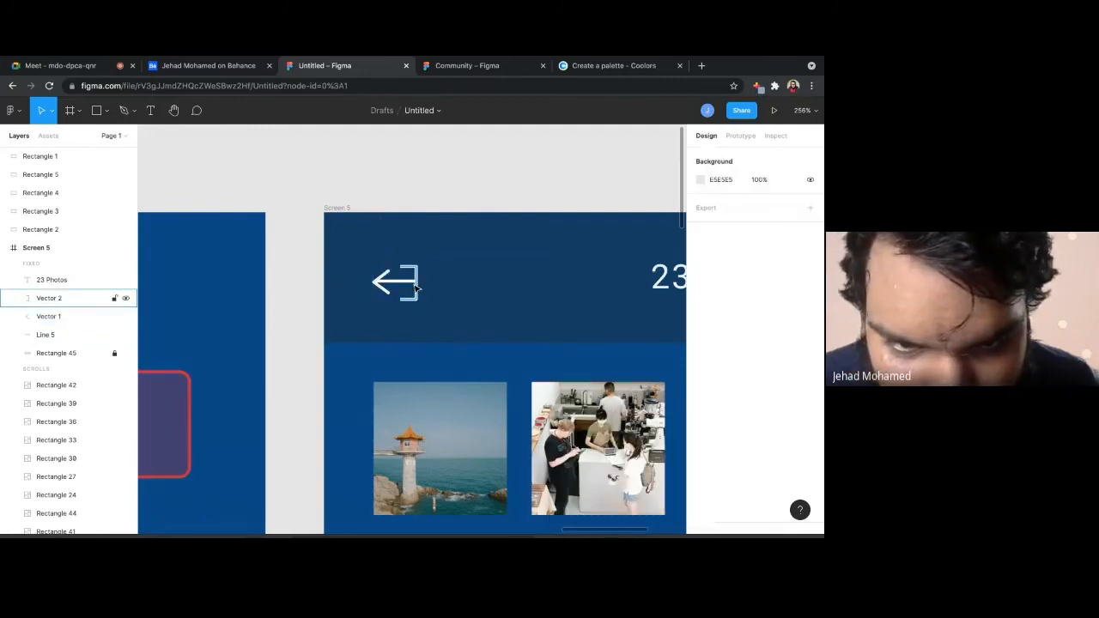
Set the stroke cap of the log-out icon's bracket to Round
click(85, 298)
click(808, 452)
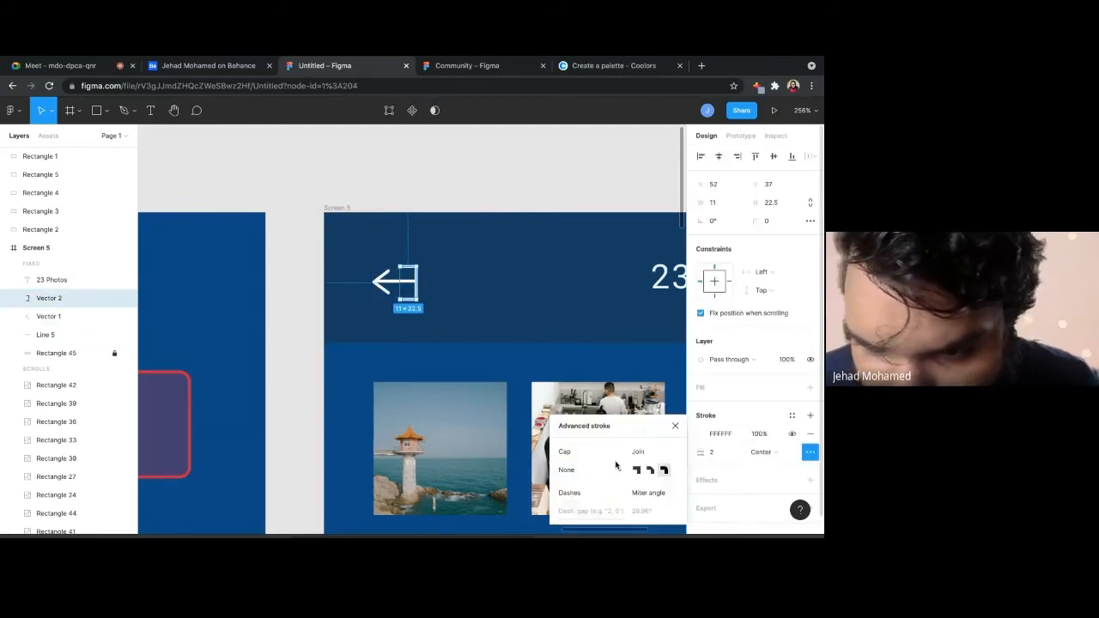
click(377, 205)
scroll(375, 243, up, 10)
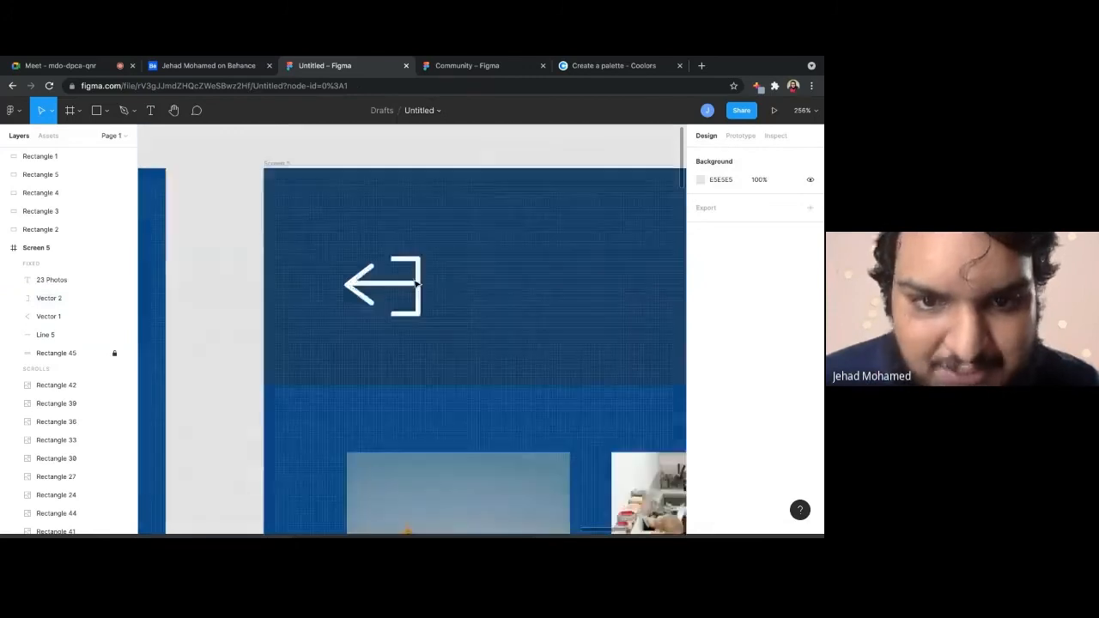
scroll(378, 241, left, 3)
scroll(378, 241, down, 2)
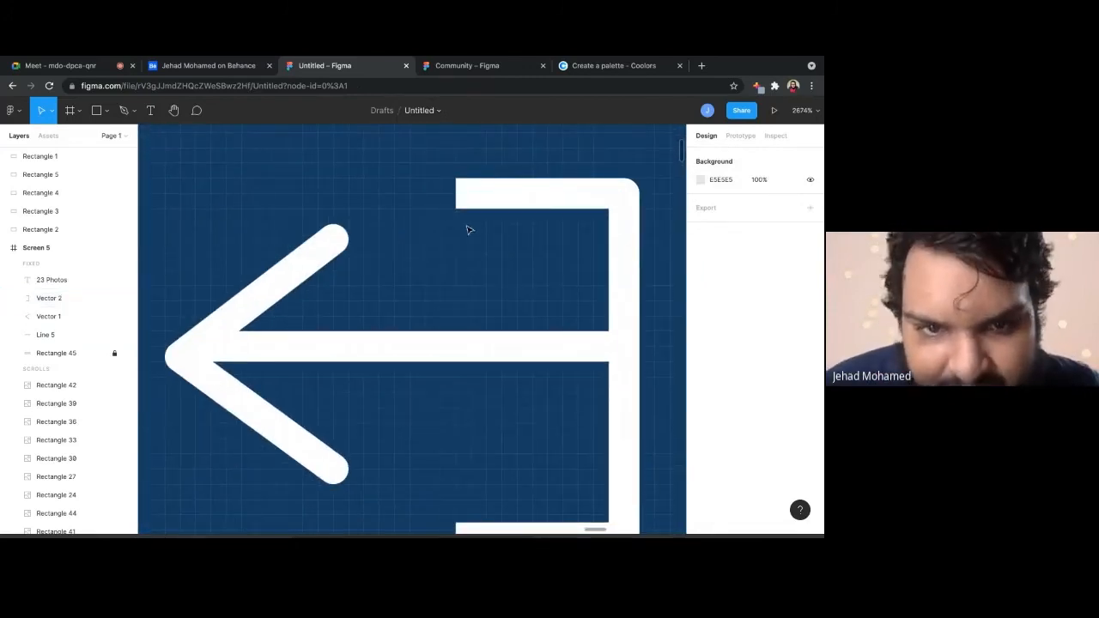
click(526, 189)
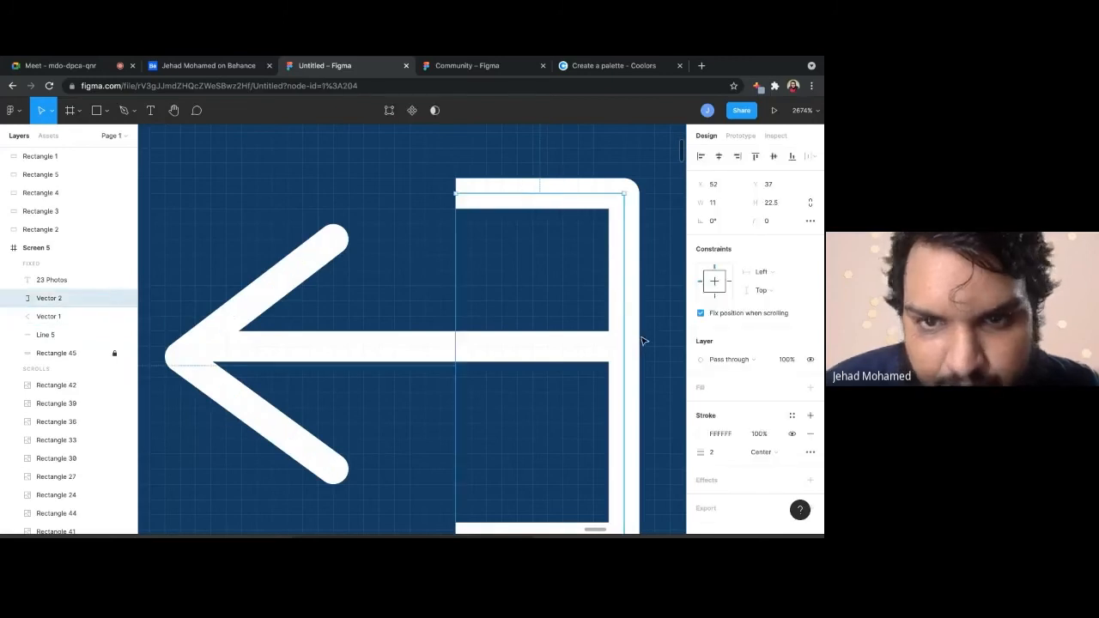
click(810, 452)
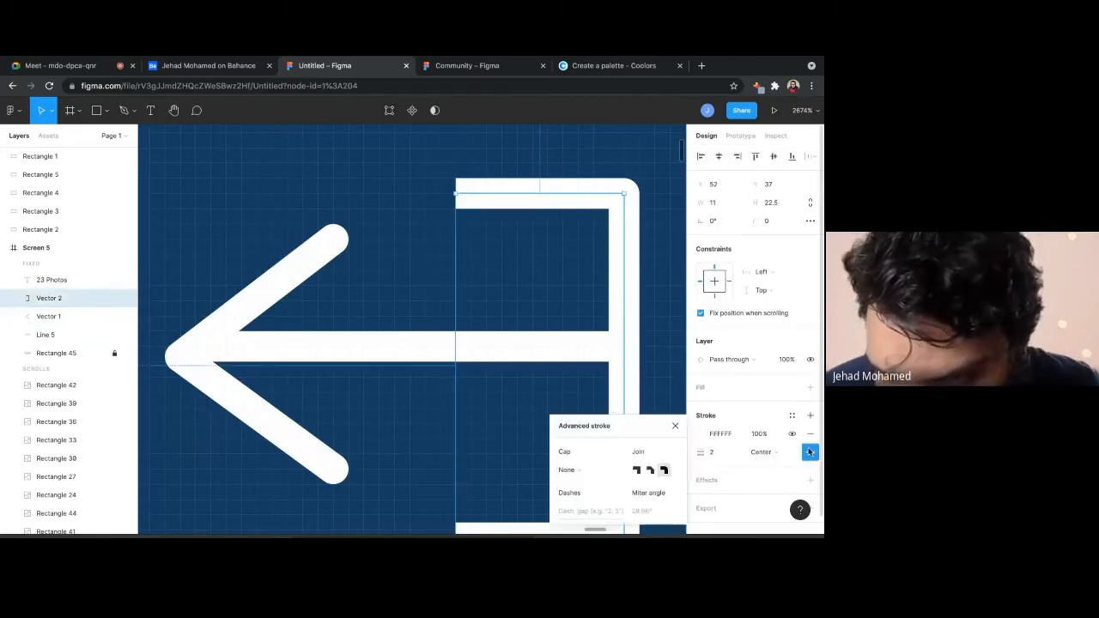
click(575, 470)
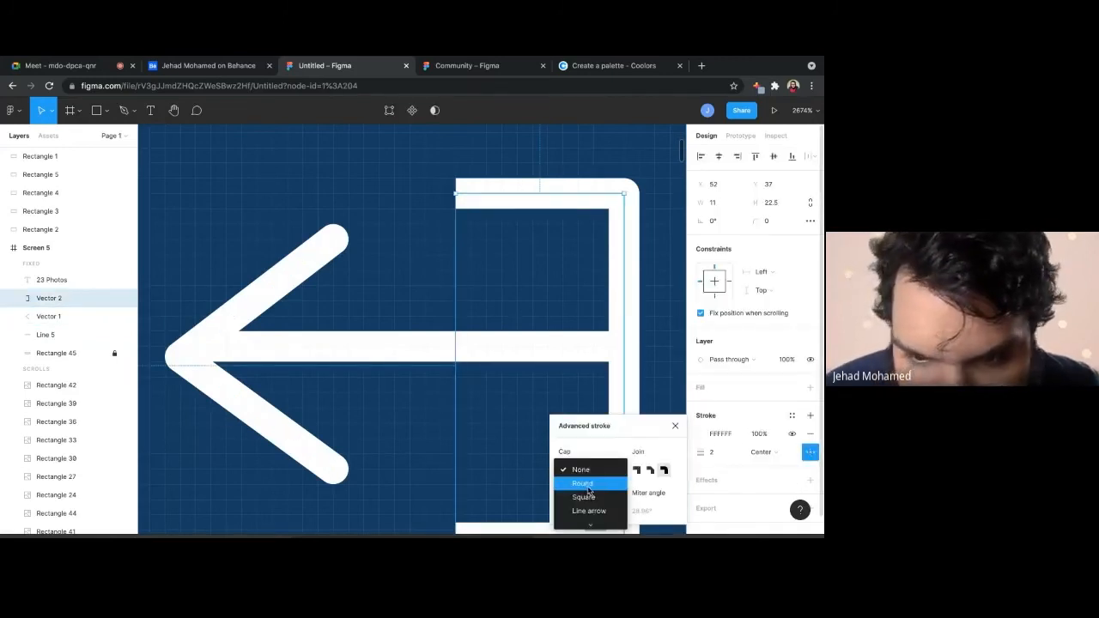
click(587, 485)
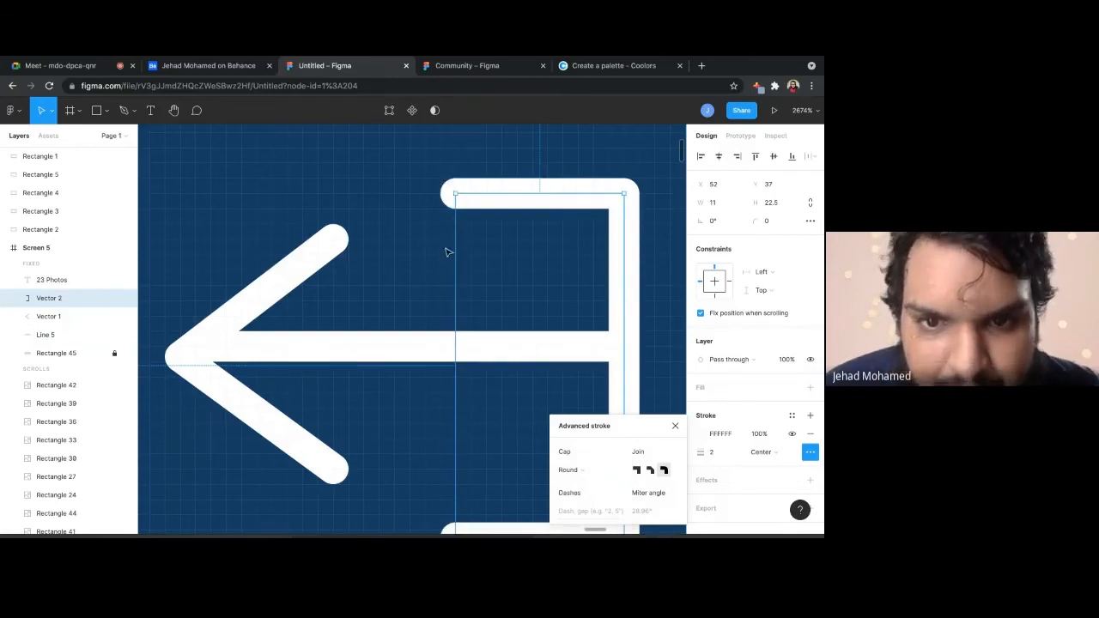
scroll(444, 250, down, 5)
scroll(432, 373, down, 5)
key(Escape)
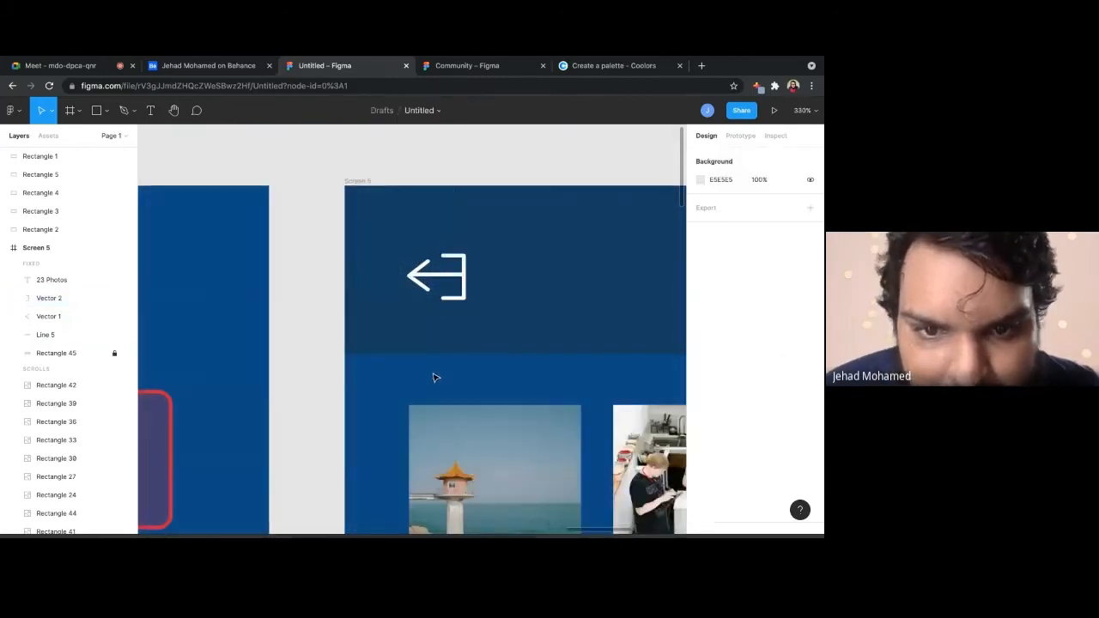
Shorten the icon's horizontal line from its bracket end to a width of 23
scroll(435, 374, up, 10)
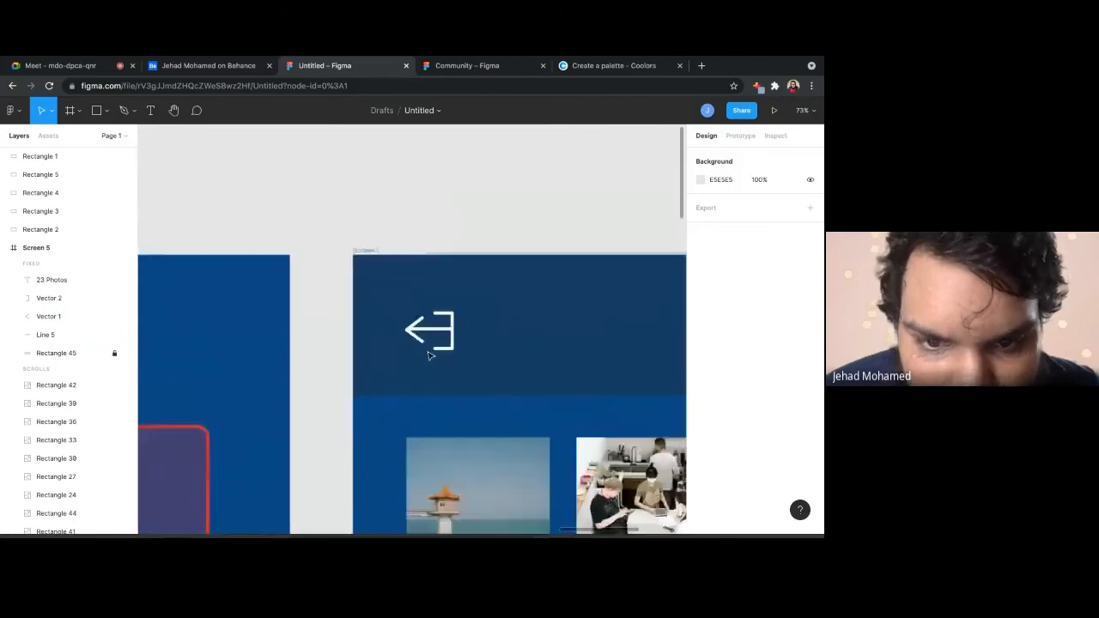
click(441, 319)
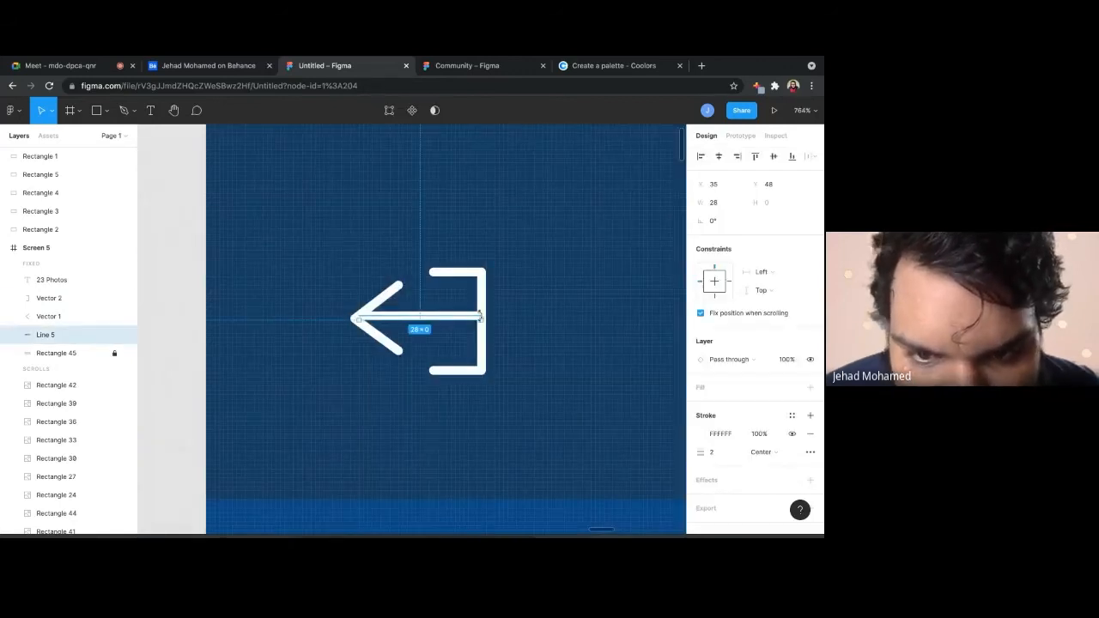
drag(480, 318, 461, 318)
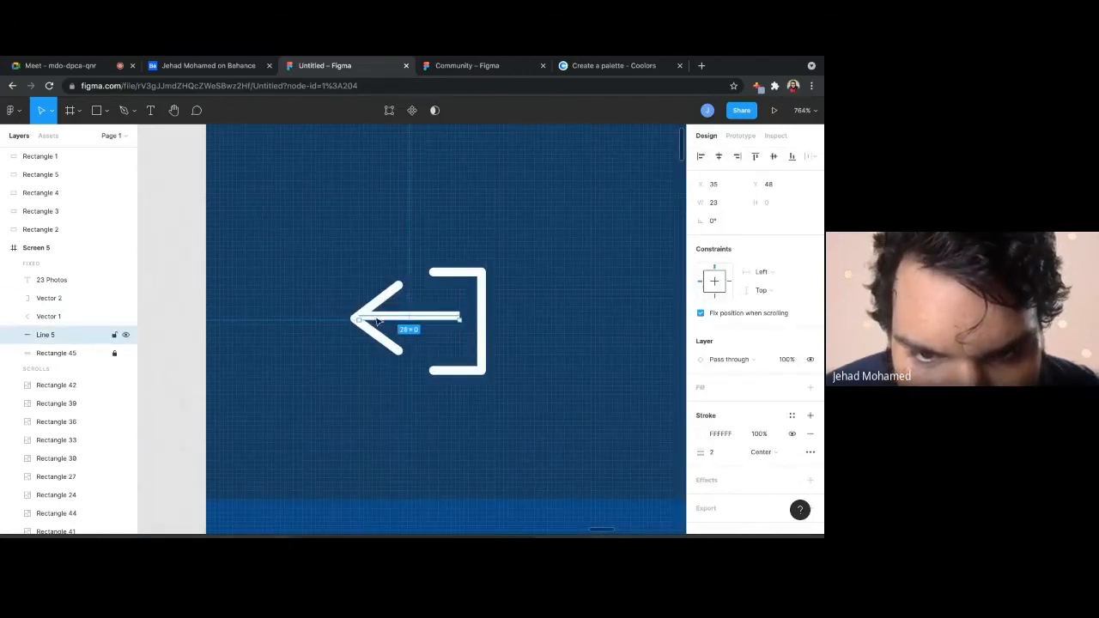
Shift the arrow's chevron and line closer to the bracket, with the line placed at X 37, Y 50
drag(377, 319, 436, 325)
click(437, 321)
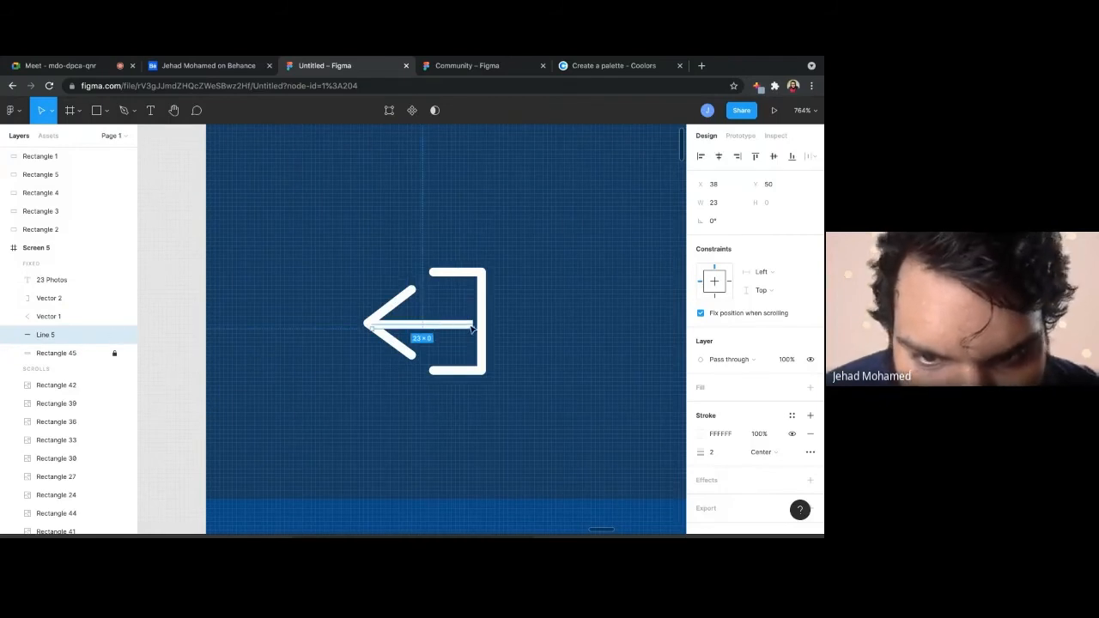
key(Left)
key(Left)
key(Right)
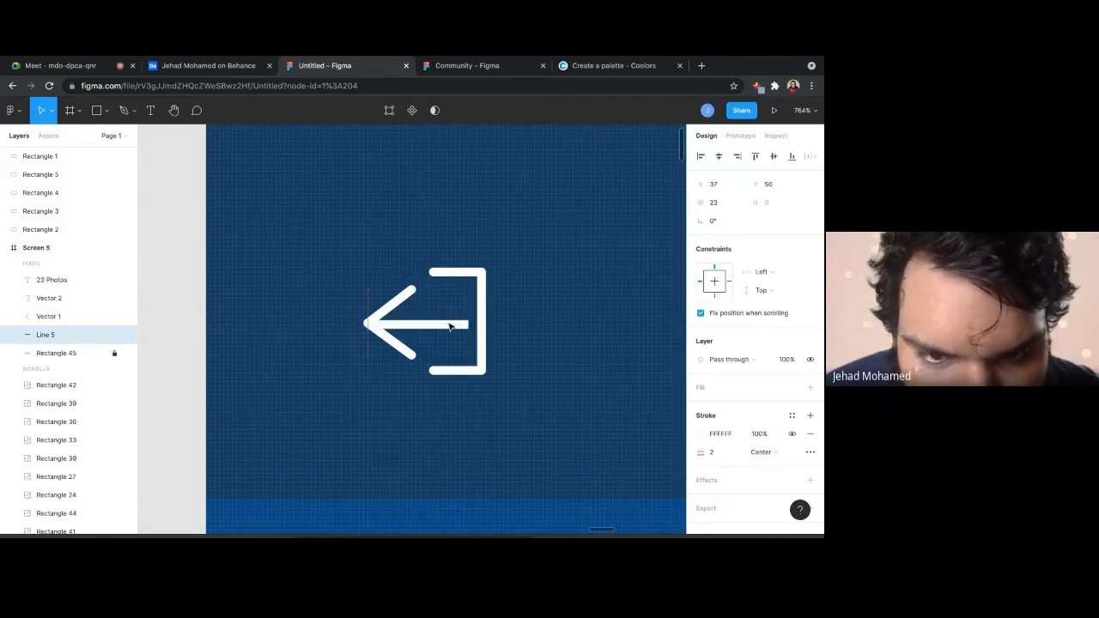
Shorten the arrow's horizontal line further to a width of 21, keeping it level
scroll(450, 325, down, 3)
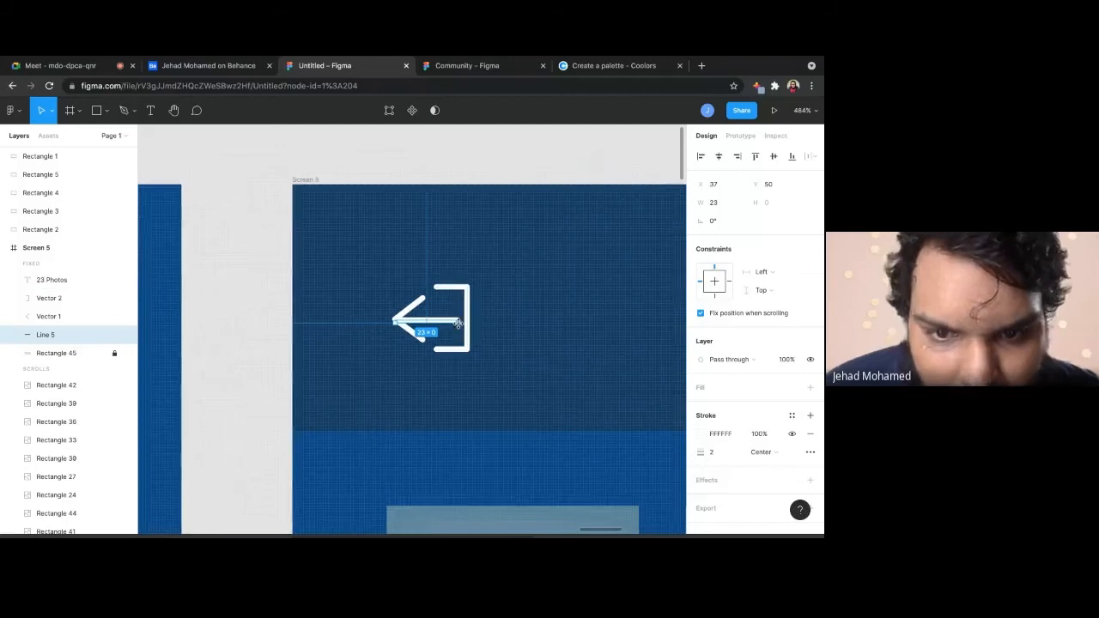
drag(461, 325, 455, 325)
scroll(438, 348, down, 3)
scroll(438, 348, down, 5)
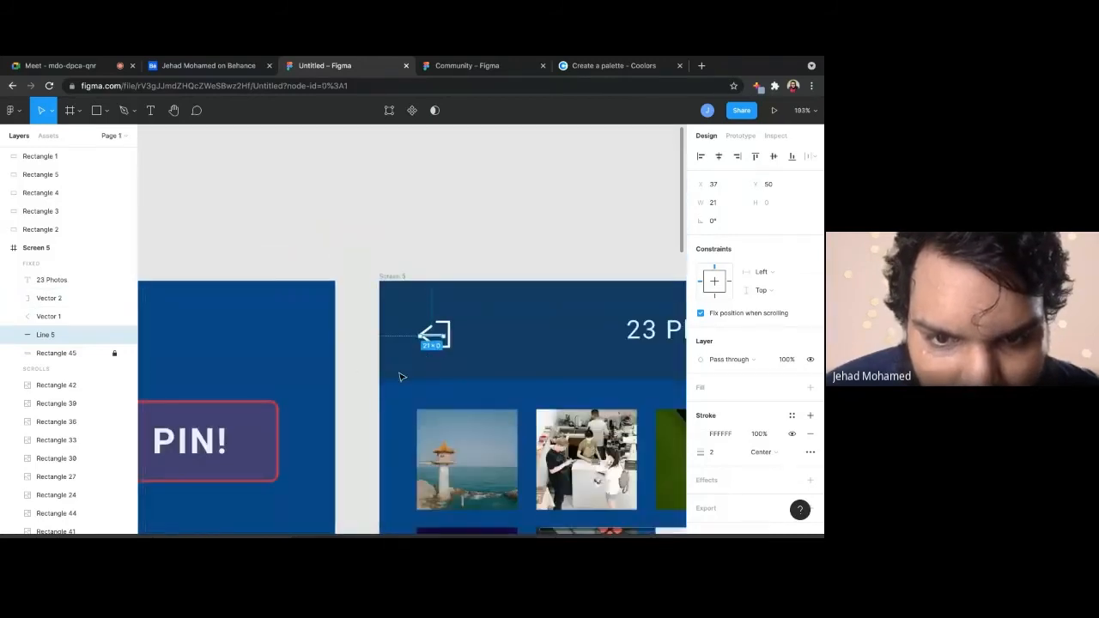
key(Escape)
scroll(422, 398, down, 2)
scroll(422, 343, down, 2)
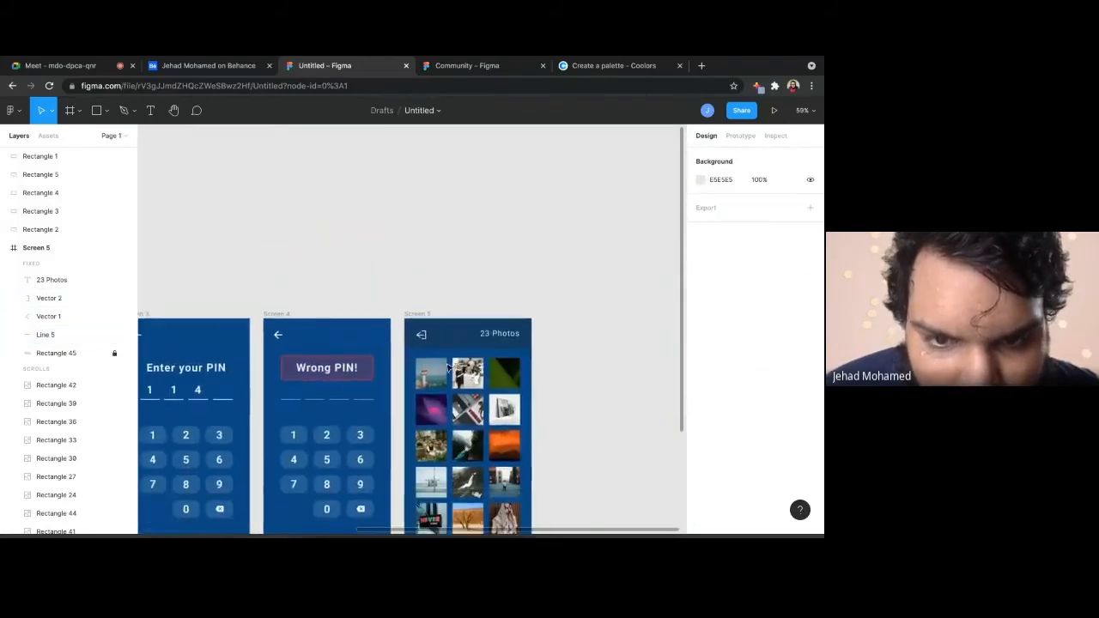
Narrow the arrow's chevron from its tip side to a width of 8 at X 39
scroll(422, 339, up, 3)
scroll(423, 339, up, 6)
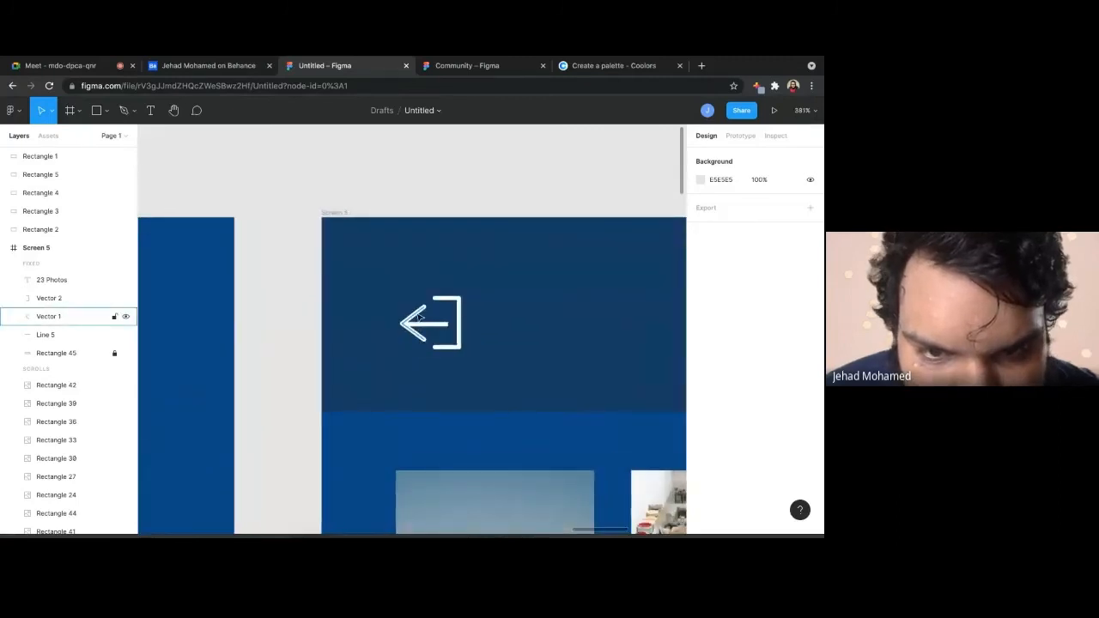
click(402, 316)
drag(399, 306, 404, 306)
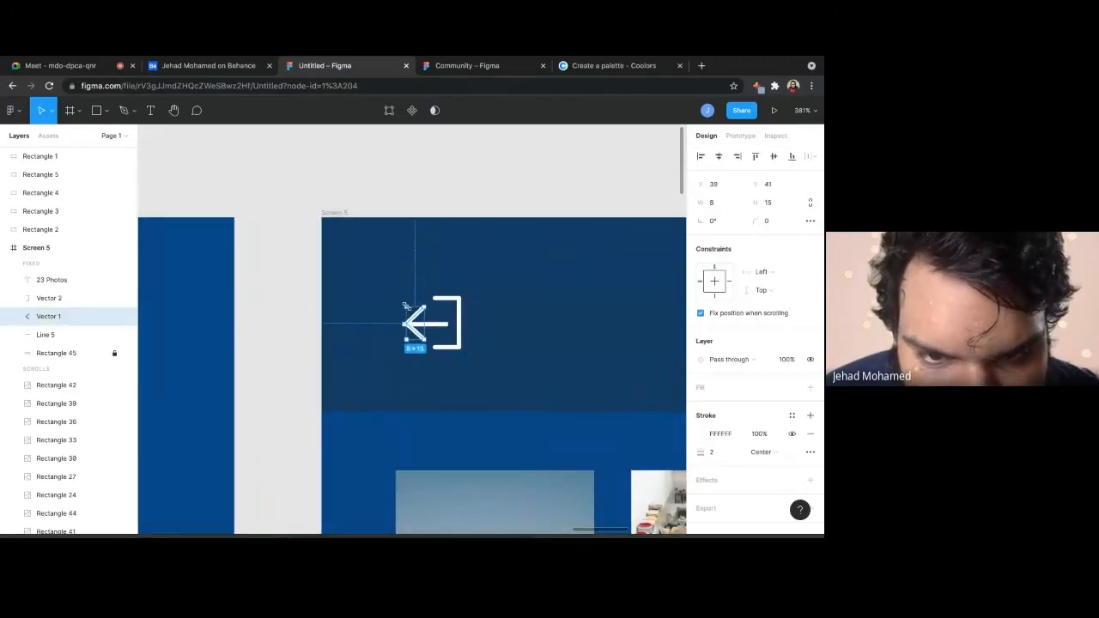
key(Escape)
Align the arrow's horizontal line with the chevron tip at X 39 and shorten it to about 16 wide
click(52, 335)
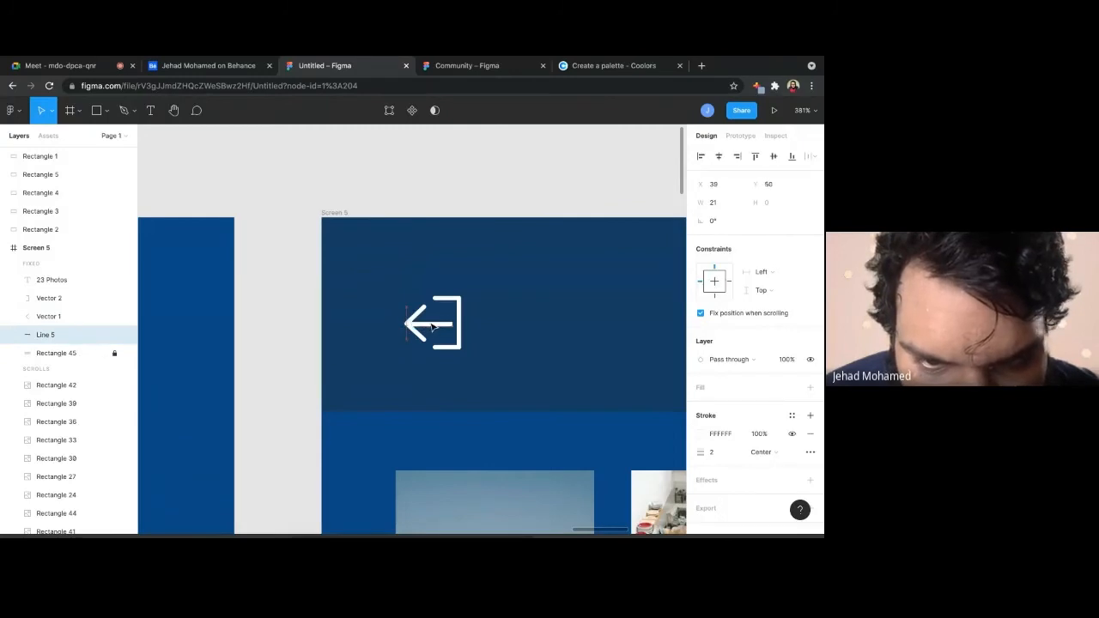
key(Left)
key(Left)
key(Left)
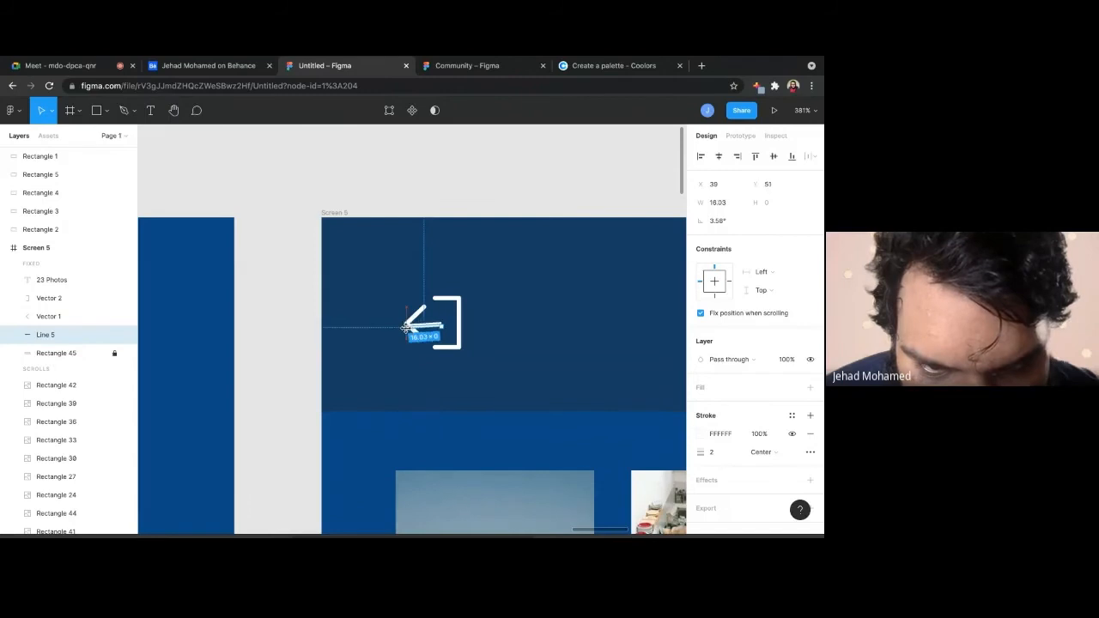
click(409, 200)
scroll(411, 210, down, 5)
scroll(414, 243, up, 5)
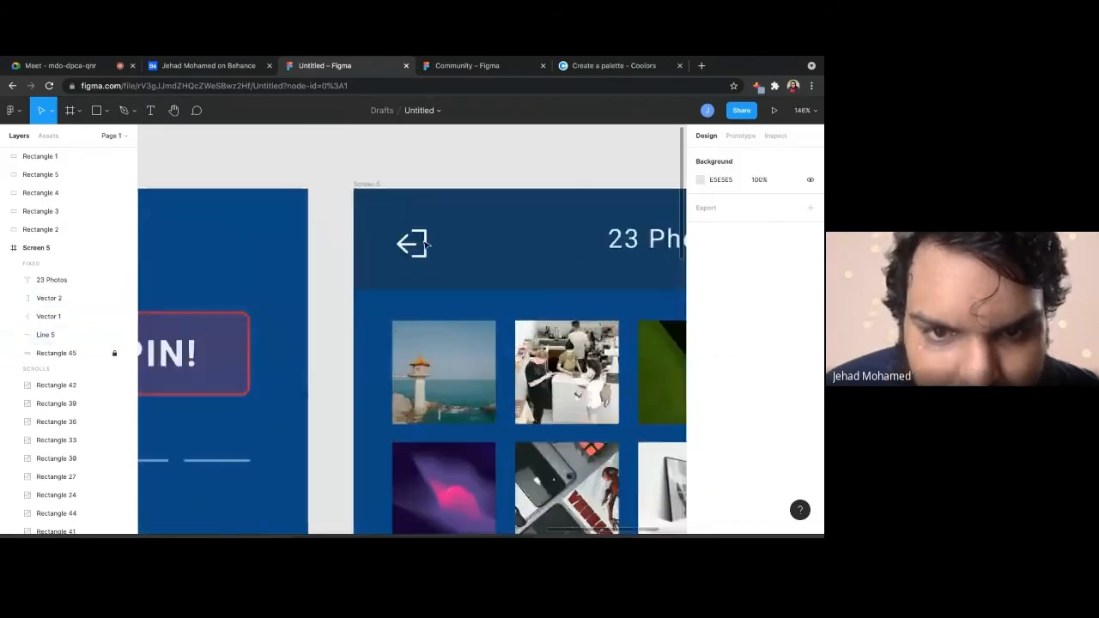
Move the chevron and line together away from the bracket to X 37
click(388, 251)
shift+click(385, 249)
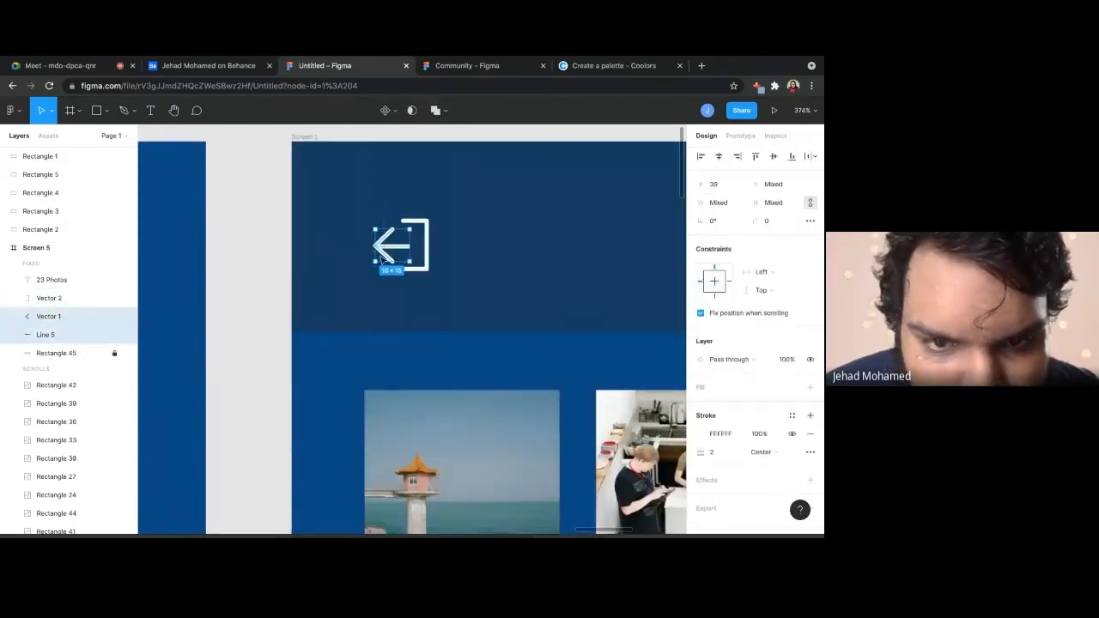
mouse_move(373, 259)
mouse_down()
mouse_move(374, 245)
mouse_move(391, 251)
mouse_up()
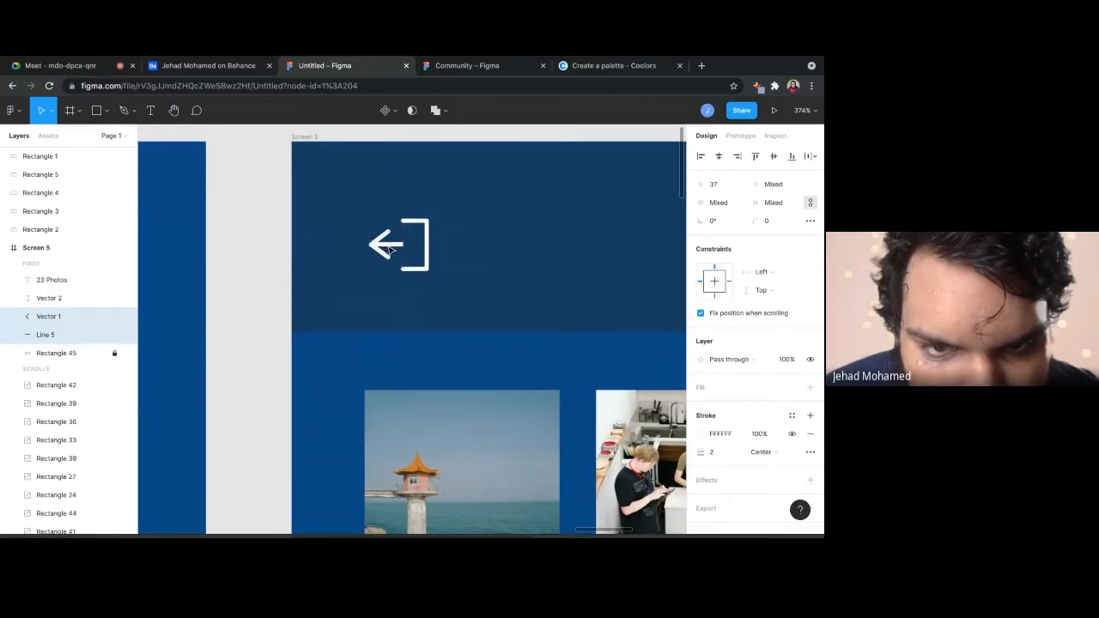
Group the chevron, line and bracket into one log-out icon placed at X 34, Y 33
scroll(354, 247, down, 5)
click(378, 199)
scroll(435, 269, down, 4)
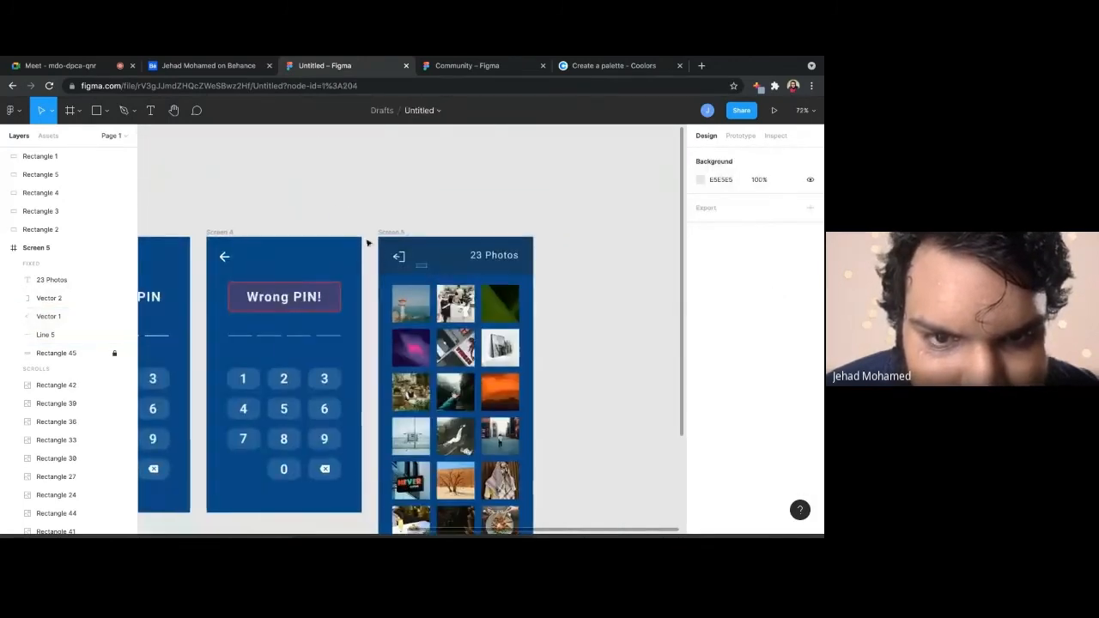
drag(368, 243, 411, 268)
key(ctrl+g)
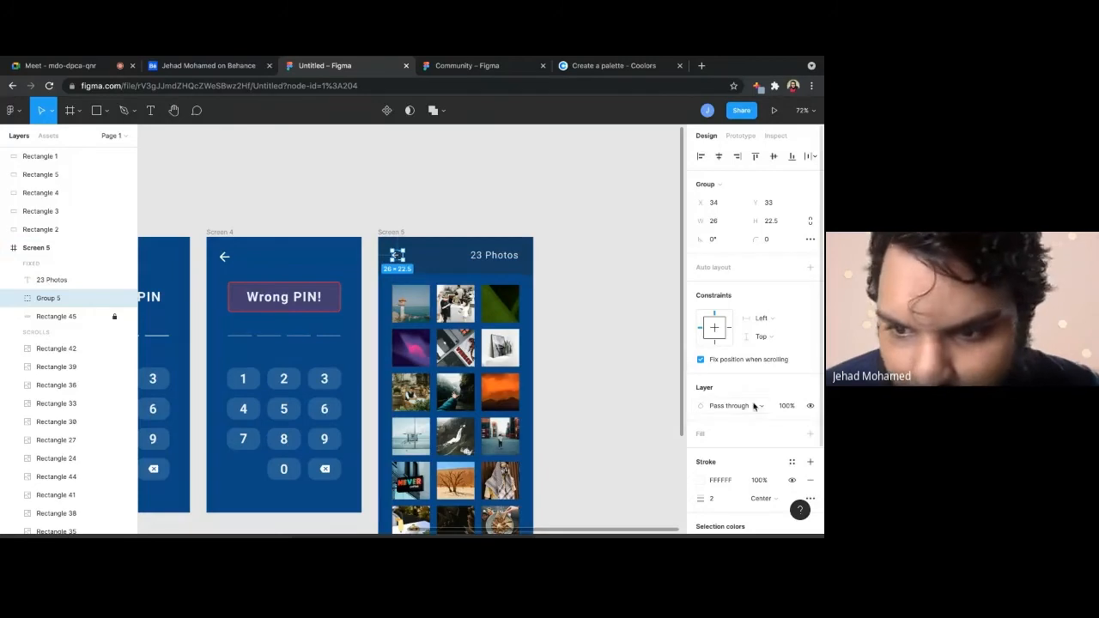
Add an on-tap prototype interaction to the log-out icon group that navigates to Screen 1 with an Instant animation
click(740, 136)
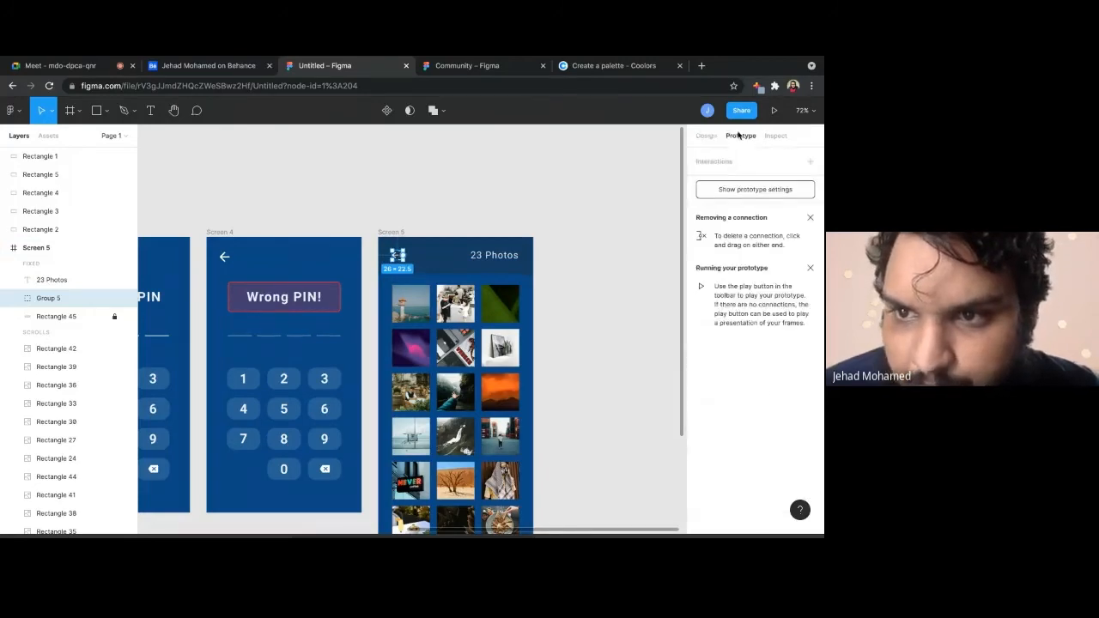
click(810, 162)
scroll(676, 199, down, 1)
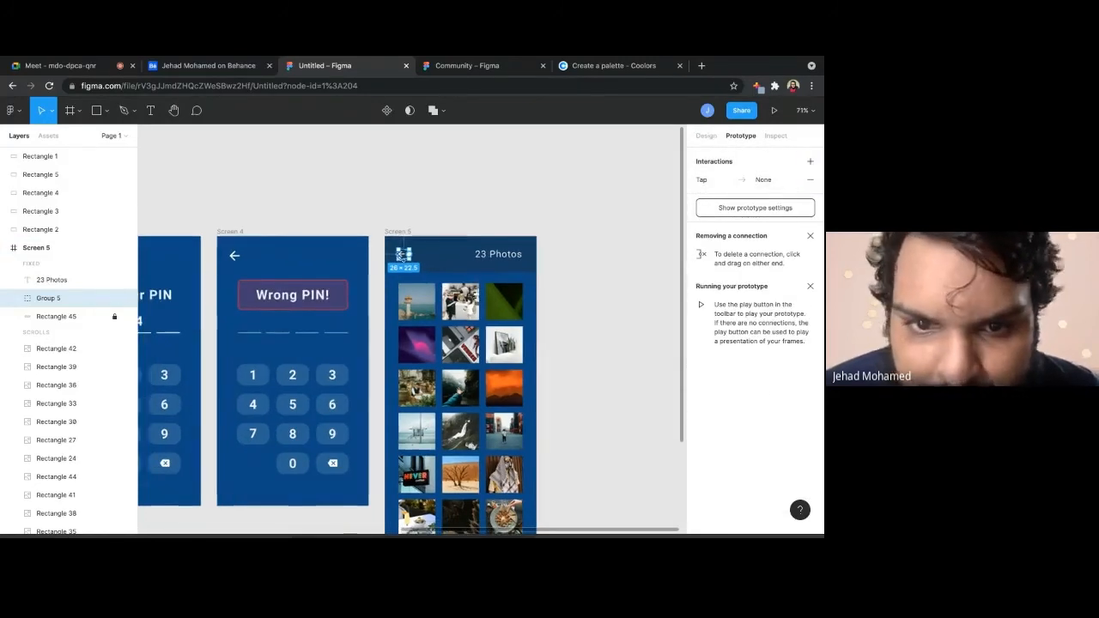
drag(404, 255, 265, 327)
scroll(266, 325, down, 5)
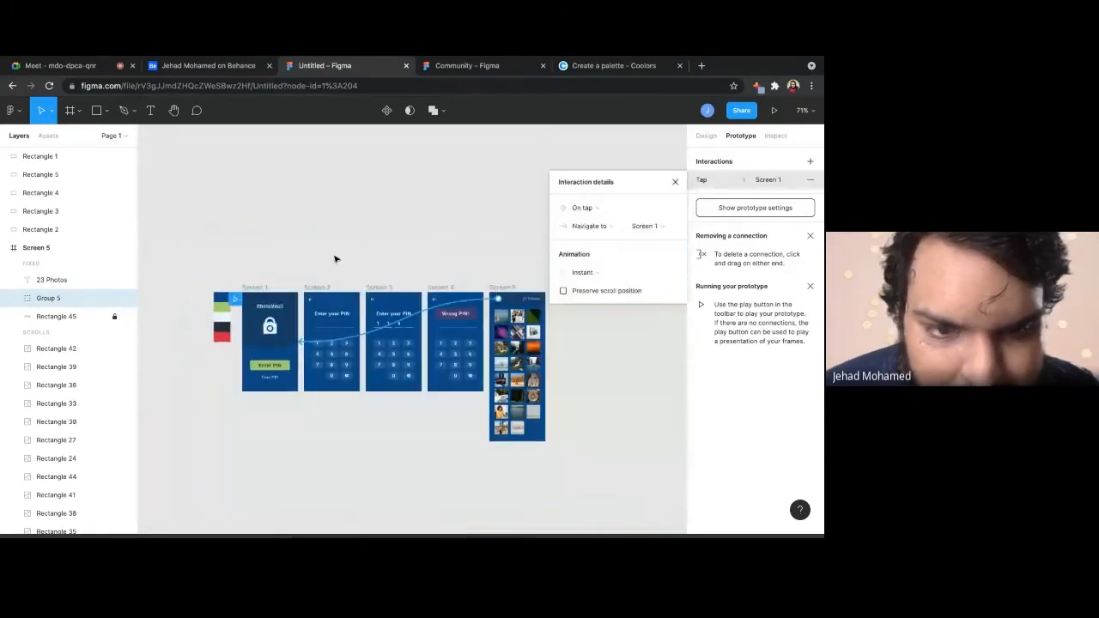
click(362, 242)
Review the prototype connections running between the PhotoVault screens, from Screen 1 to Screen 5
scroll(510, 272, up, 5)
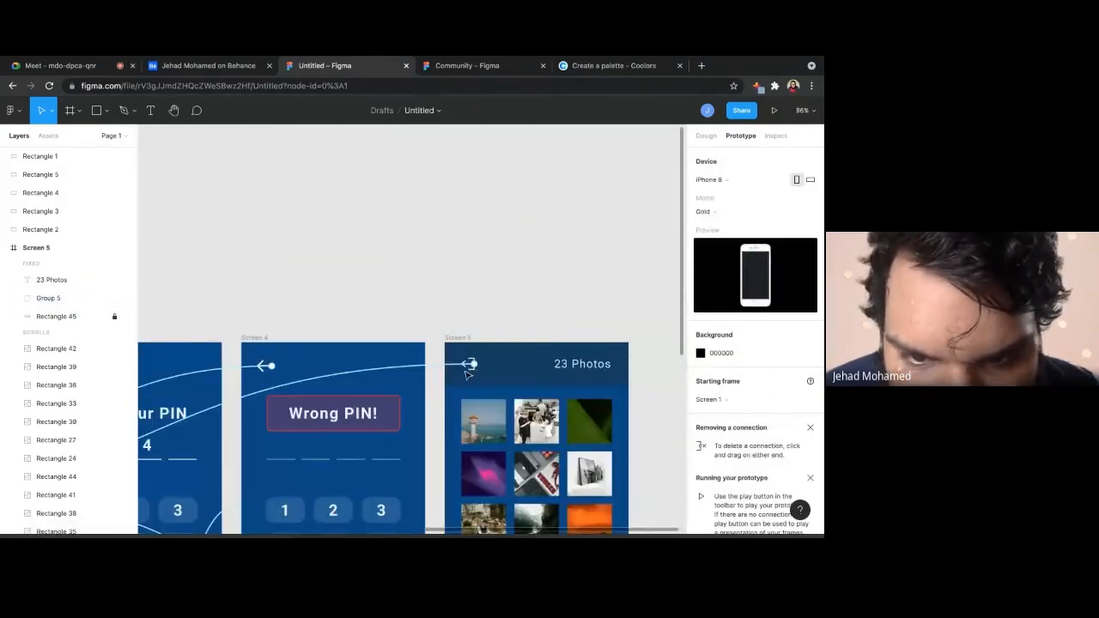
scroll(468, 374, left, 3)
scroll(337, 452, down, 2)
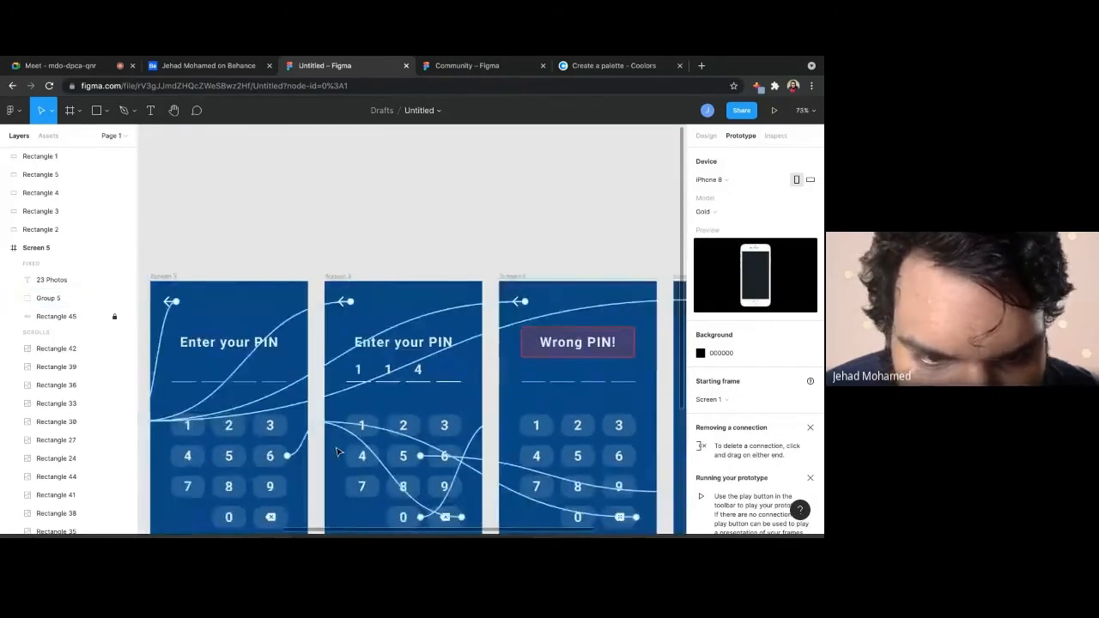
scroll(337, 453, left, 3)
scroll(415, 385, down, 4)
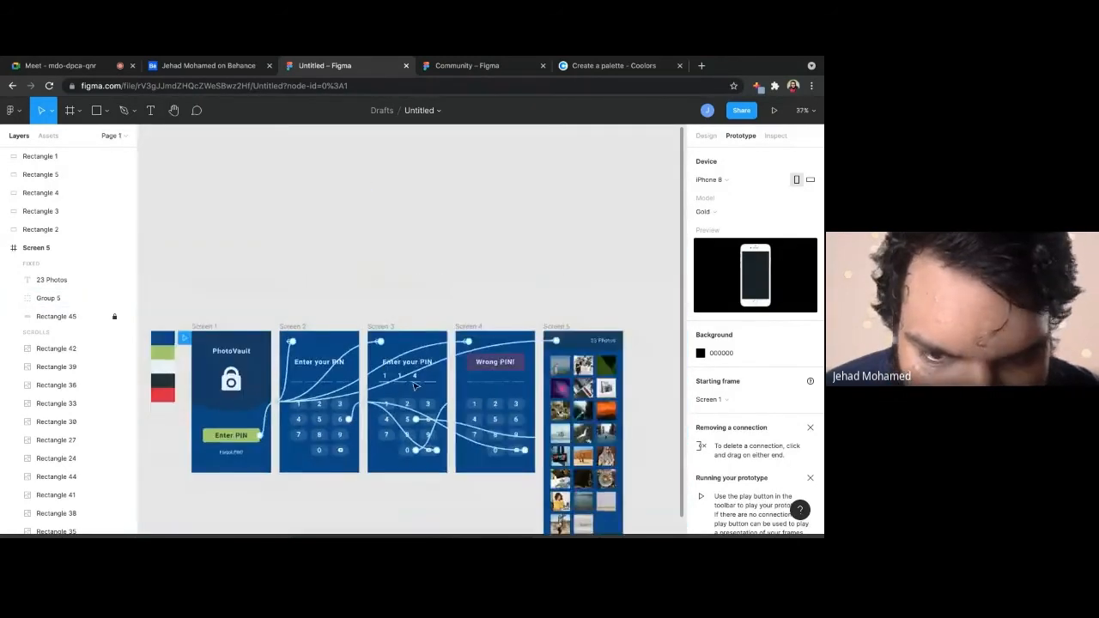
scroll(415, 385, right, 2)
click(538, 355)
click(581, 346)
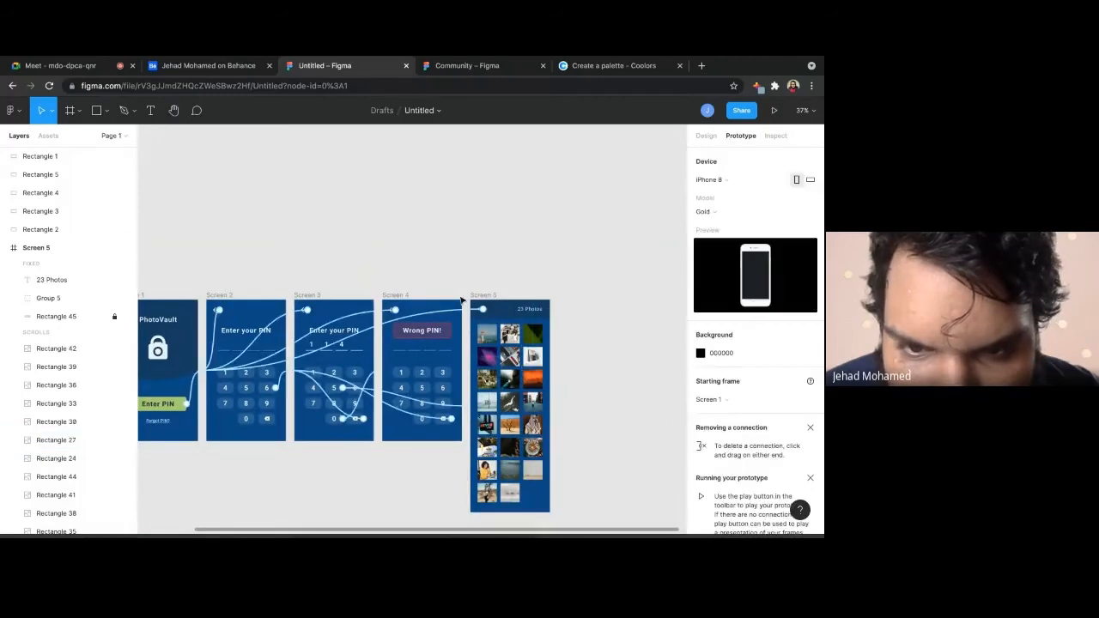
Inspect the prototype connections attached to the Screen 5 gallery and those of the neighbouring PIN screens
click(486, 295)
click(283, 245)
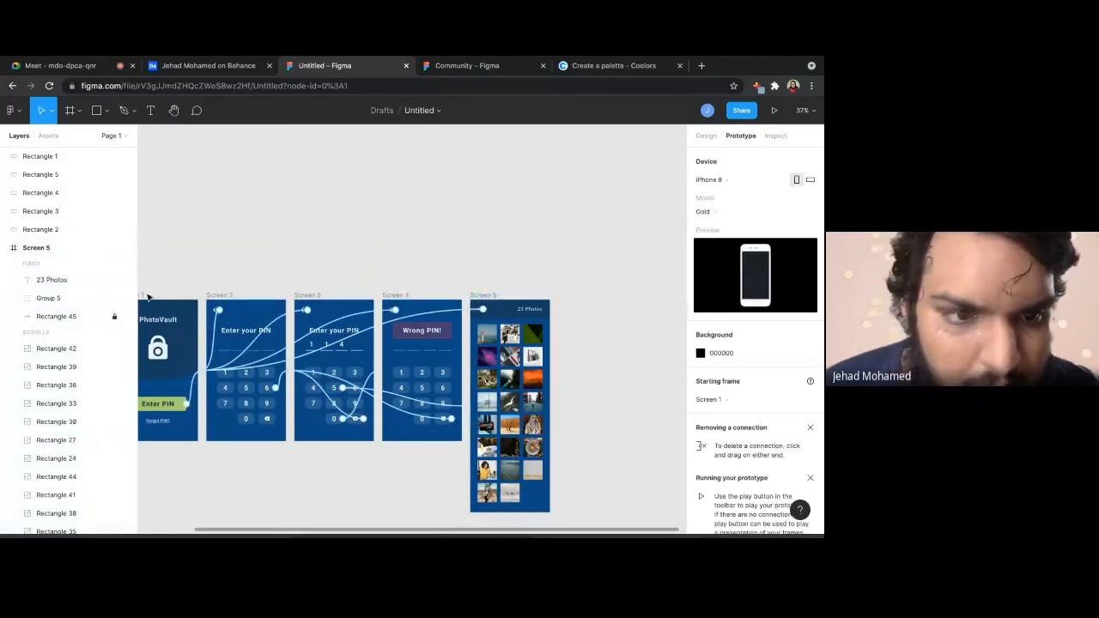
click(485, 296)
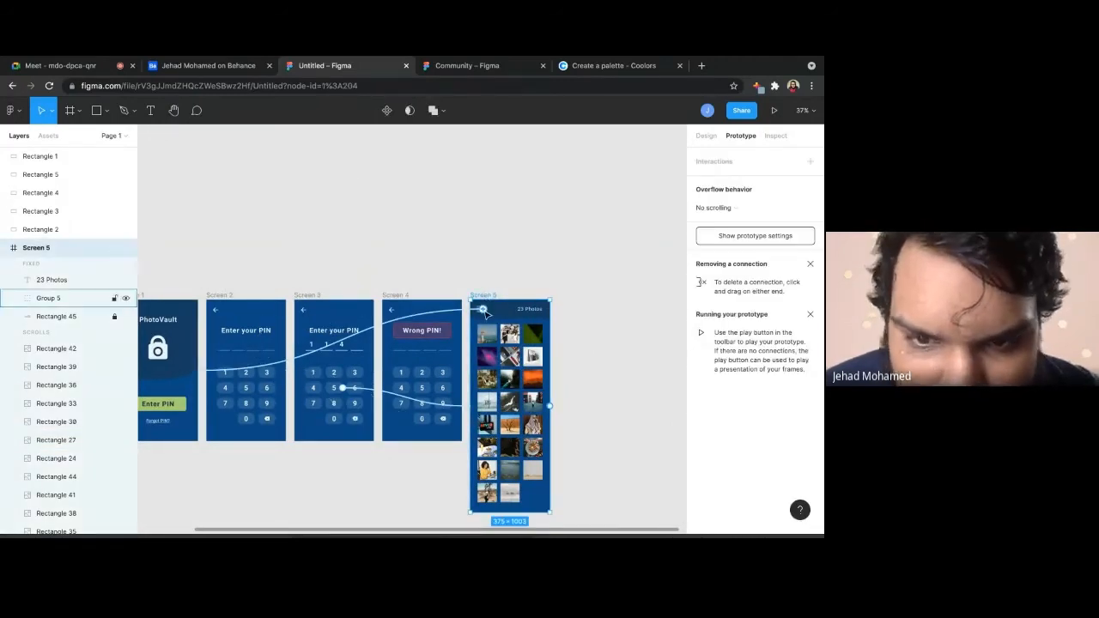
scroll(485, 312, up, 4)
scroll(492, 313, up, 5)
scroll(488, 313, down, 5)
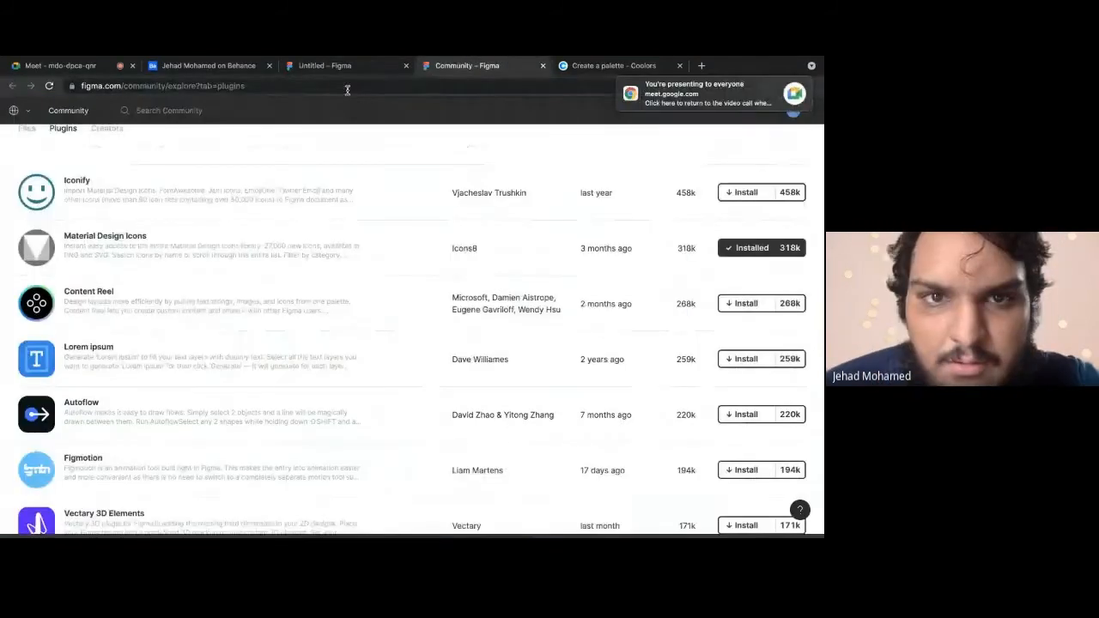
click(348, 69)
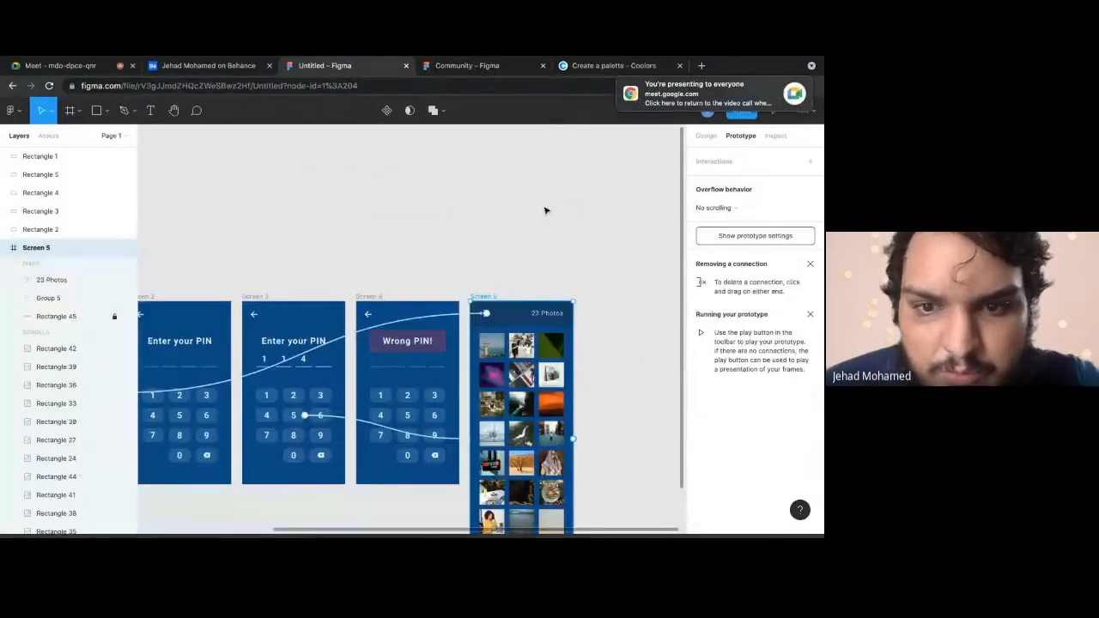
scroll(544, 211, down, 3)
click(400, 392)
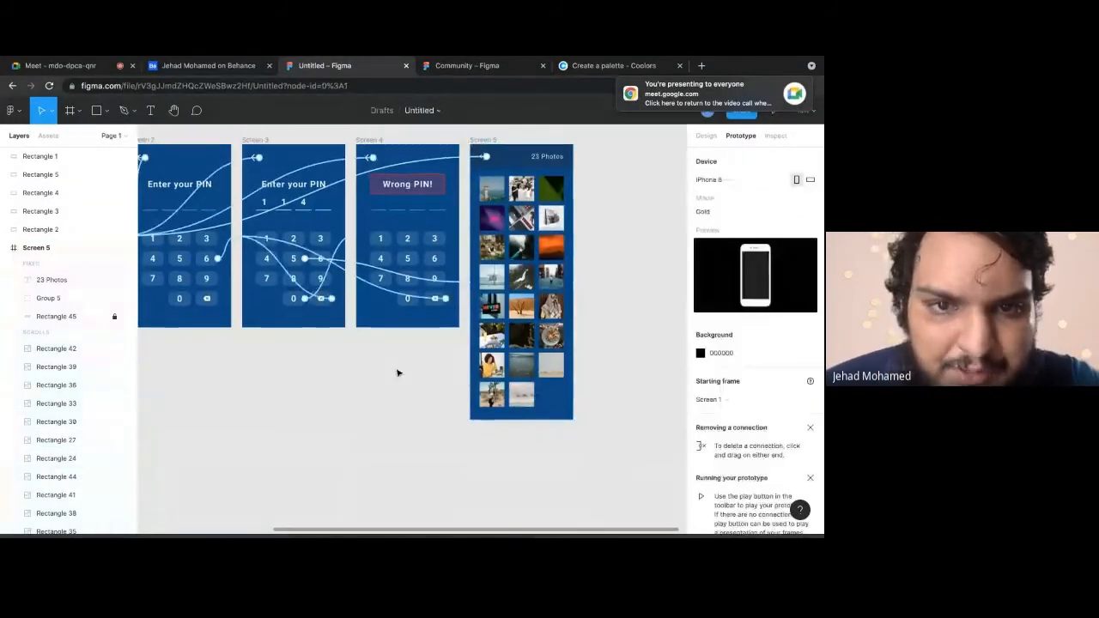
click(366, 141)
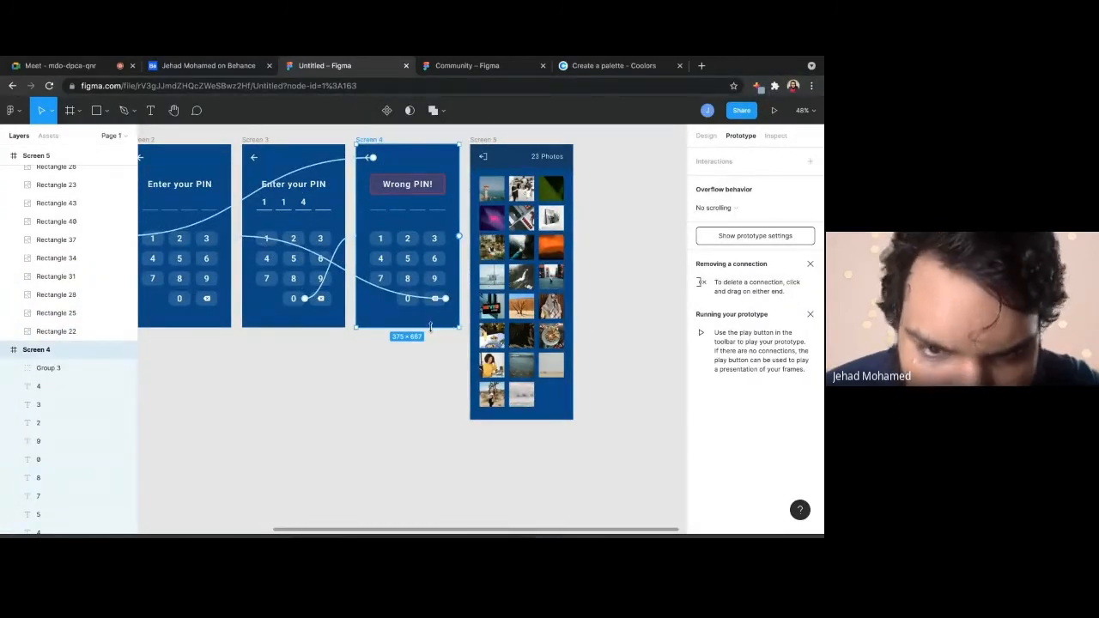
drag(430, 326, 441, 361)
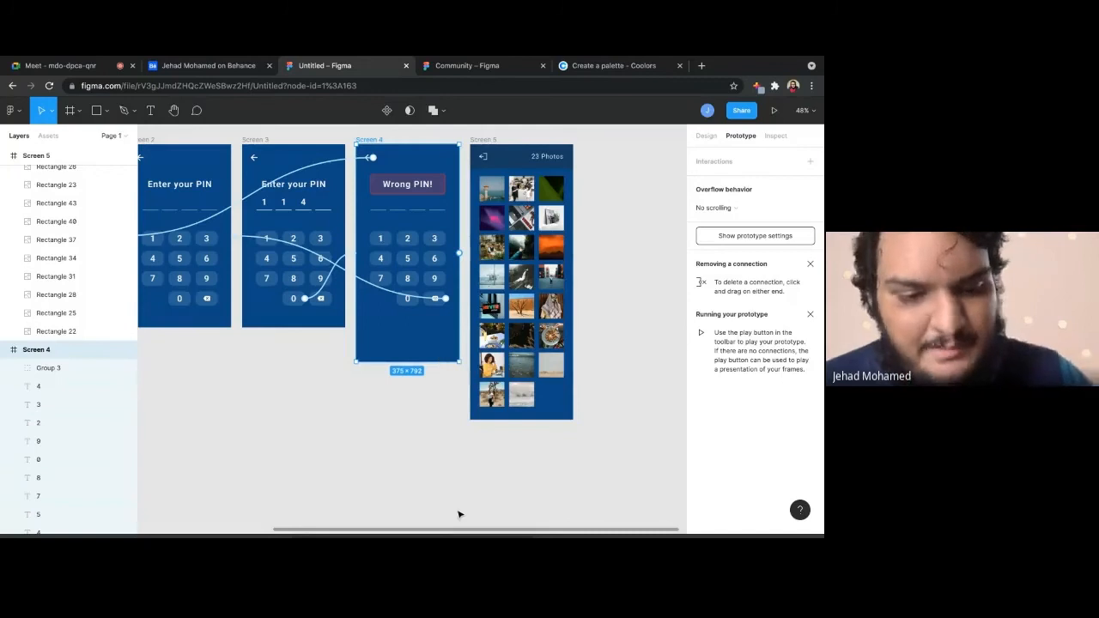
key(ctrl+z)
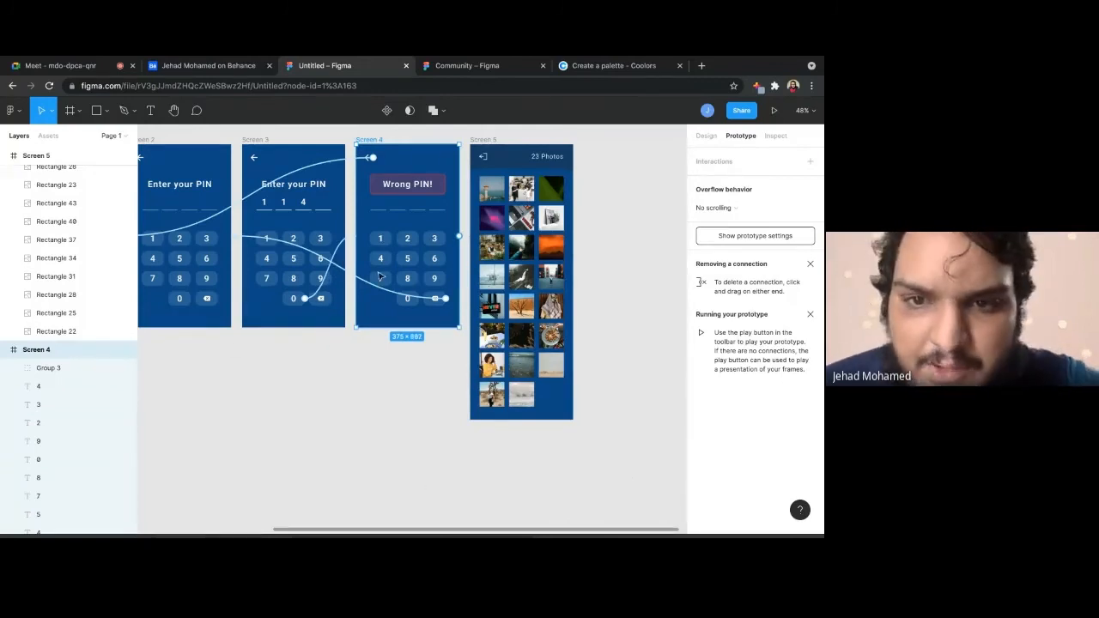
click(600, 323)
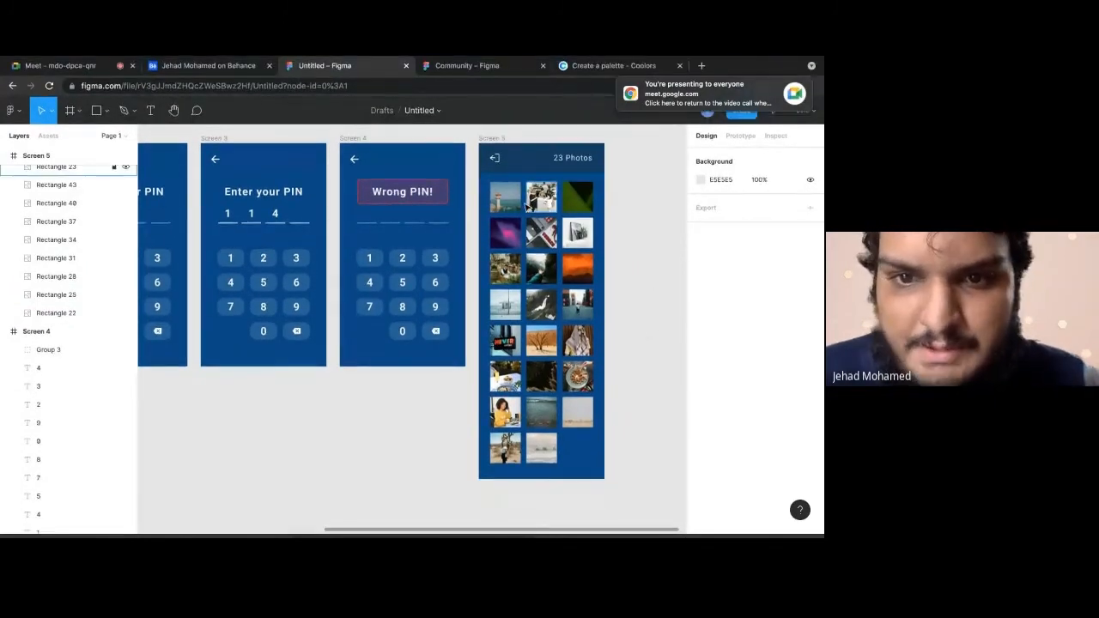
Duplicate Screen 4 to the right of the gallery and delete everything from the copy except its back arrow
click(509, 199)
click(630, 219)
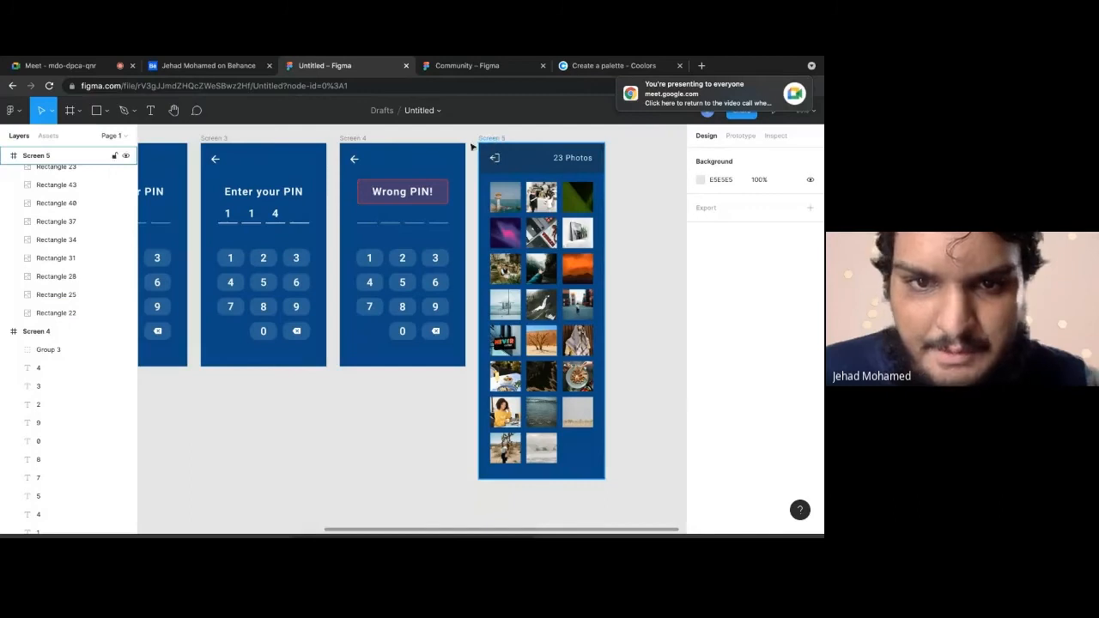
click(361, 139)
key(ctrl+d)
scroll(603, 410, right, 3)
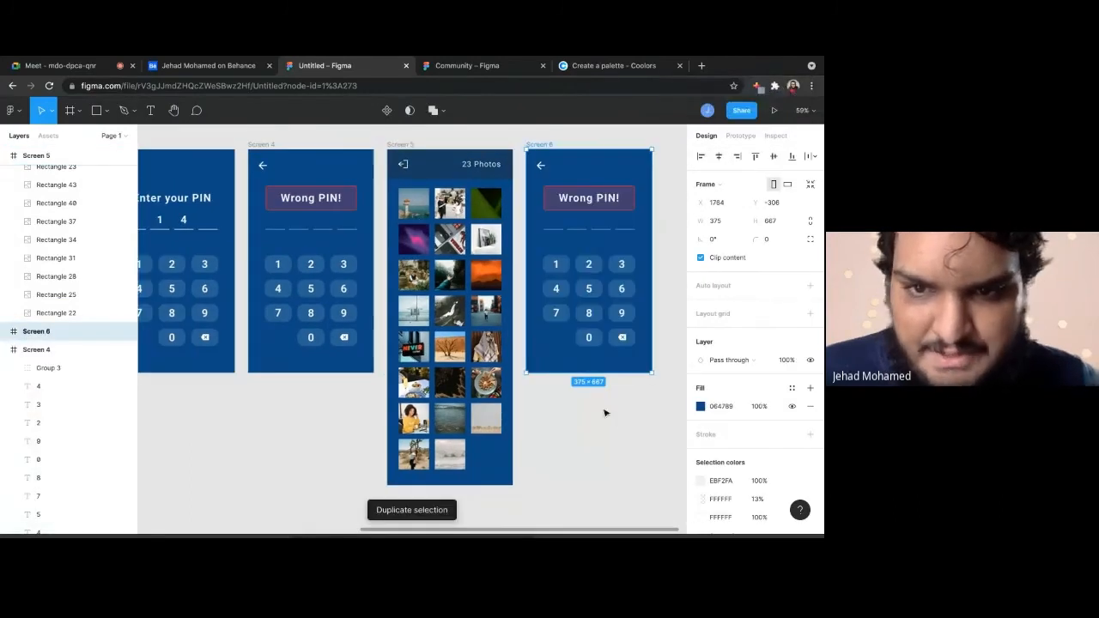
click(617, 421)
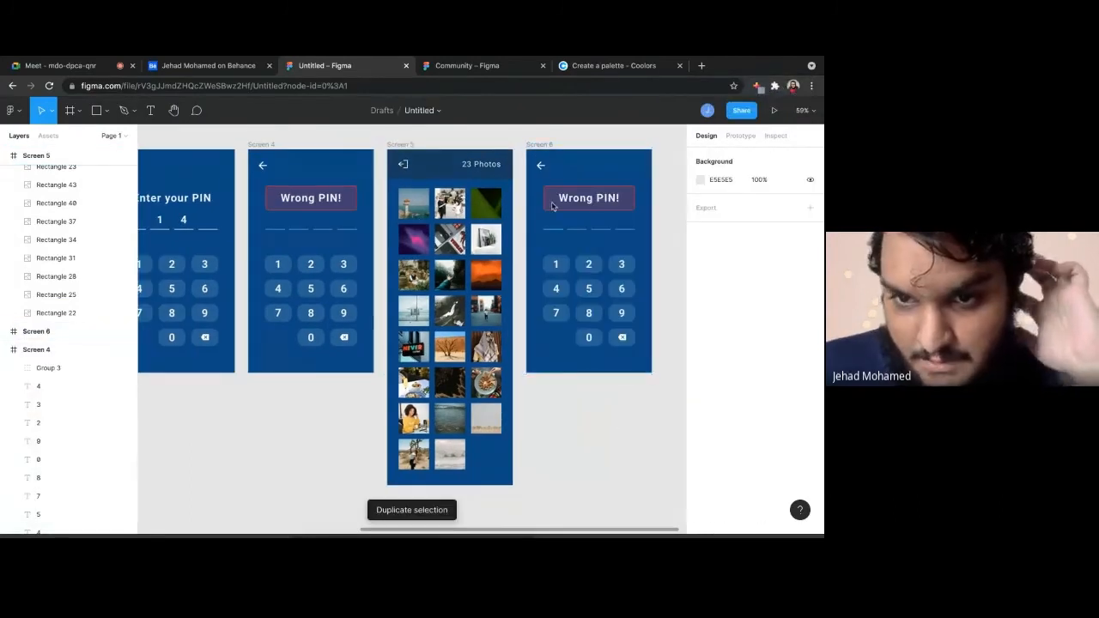
drag(663, 358, 538, 184)
key(Delete)
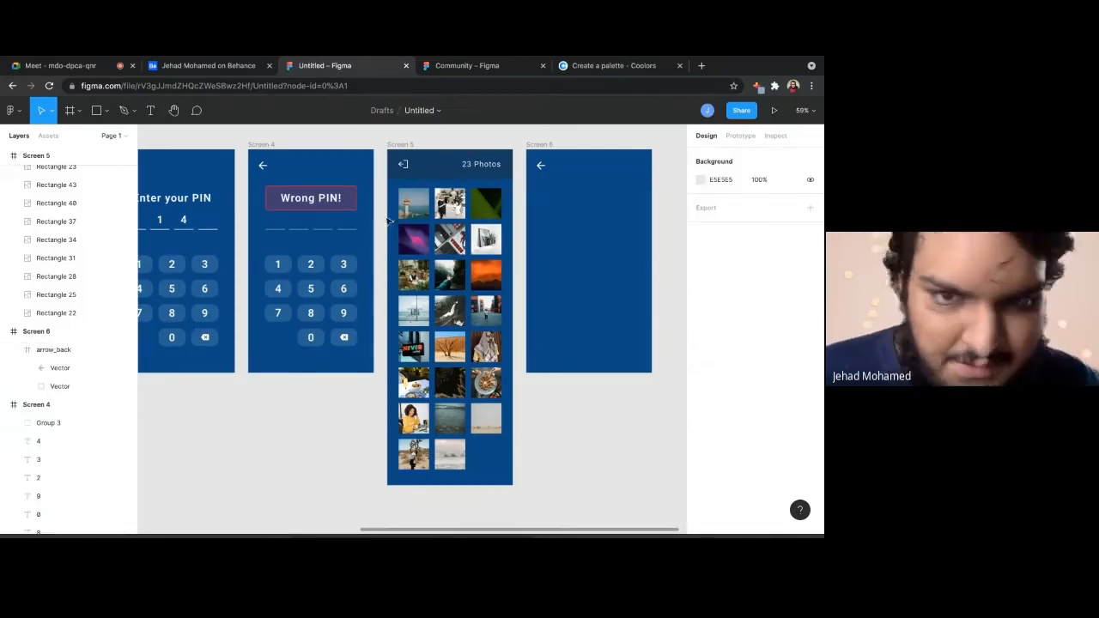
Unlock the gallery's dark header bar and copy it with the "23 Photos" text into Screen 6
right_click(447, 161)
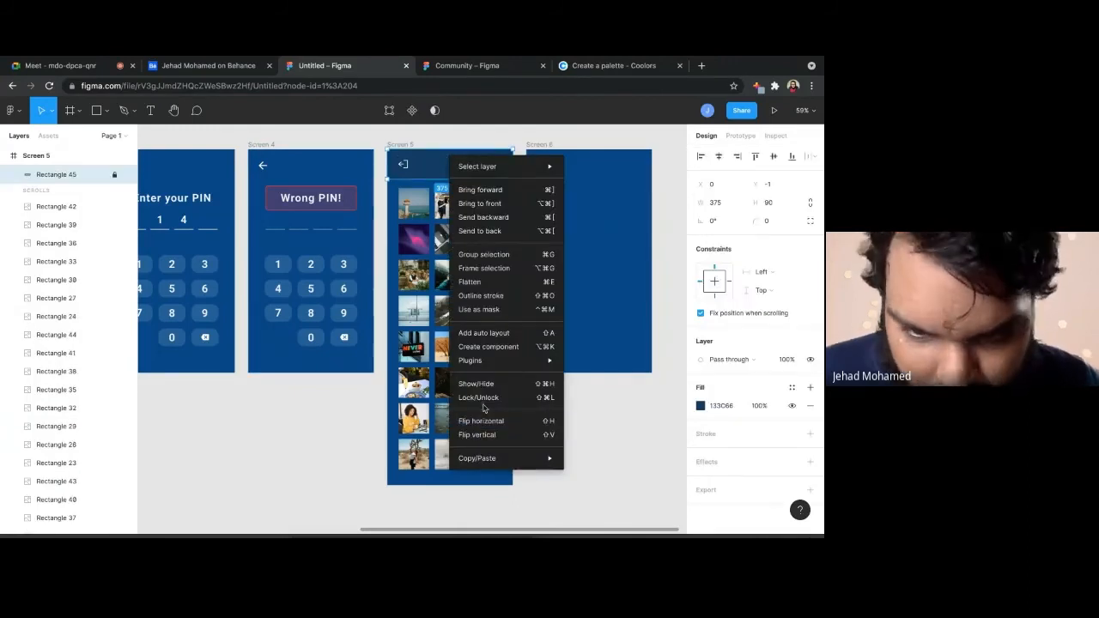
click(481, 397)
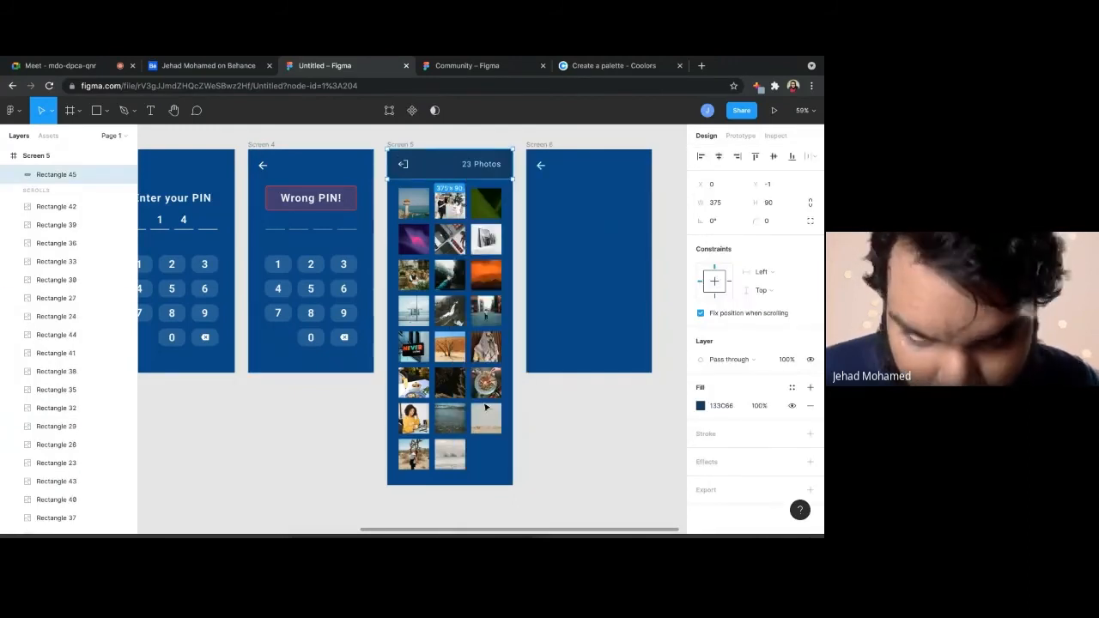
click(522, 170)
drag(518, 167, 420, 157)
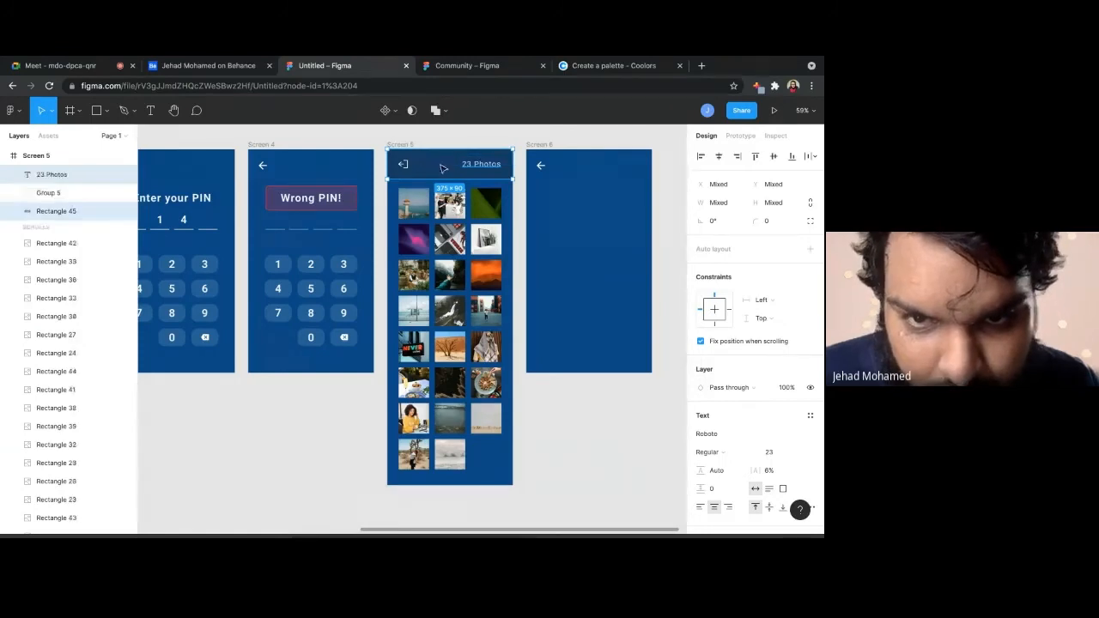
key(ctrl+c)
key(ctrl+v)
click(582, 189)
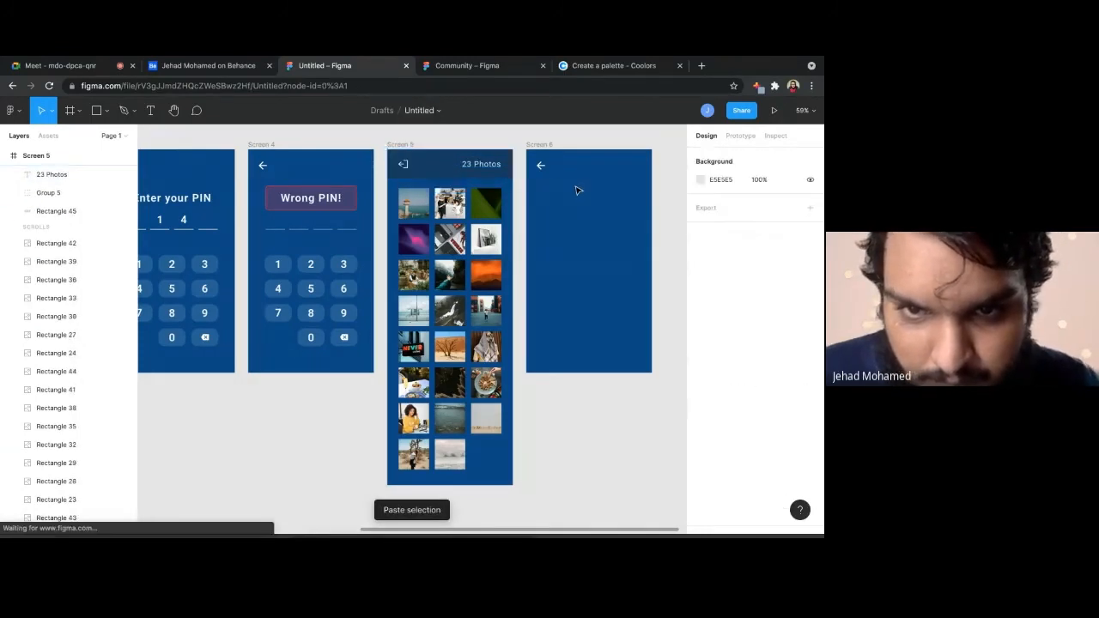
click(531, 145)
key(ctrl+v)
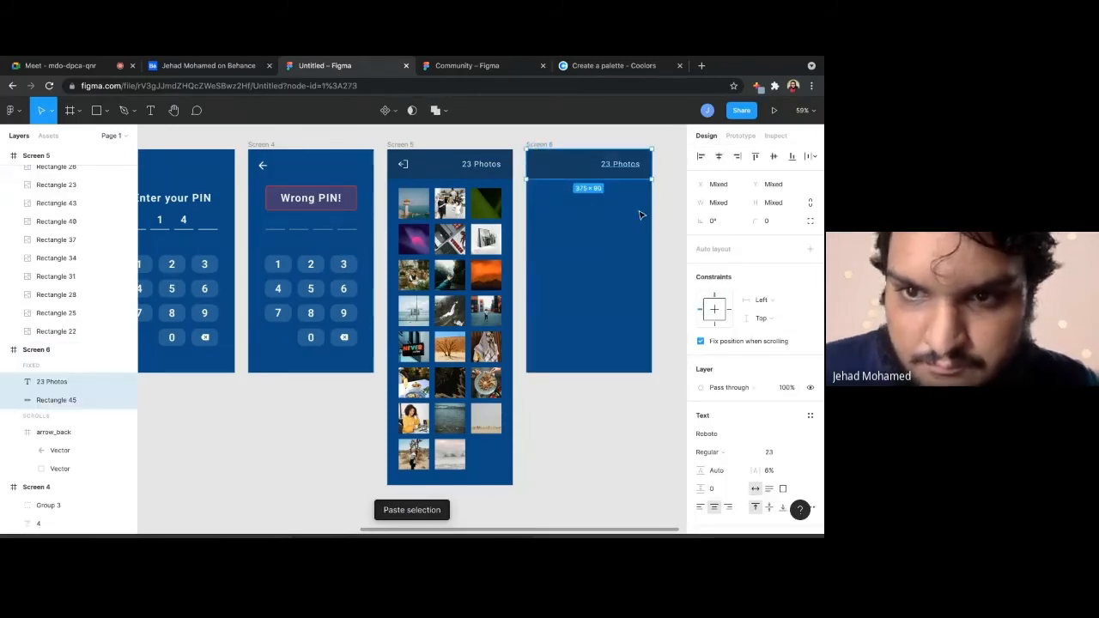
Turn off fixed position when scrolling for Screen 6's header bar and send it behind the back arrow
click(636, 215)
click(603, 173)
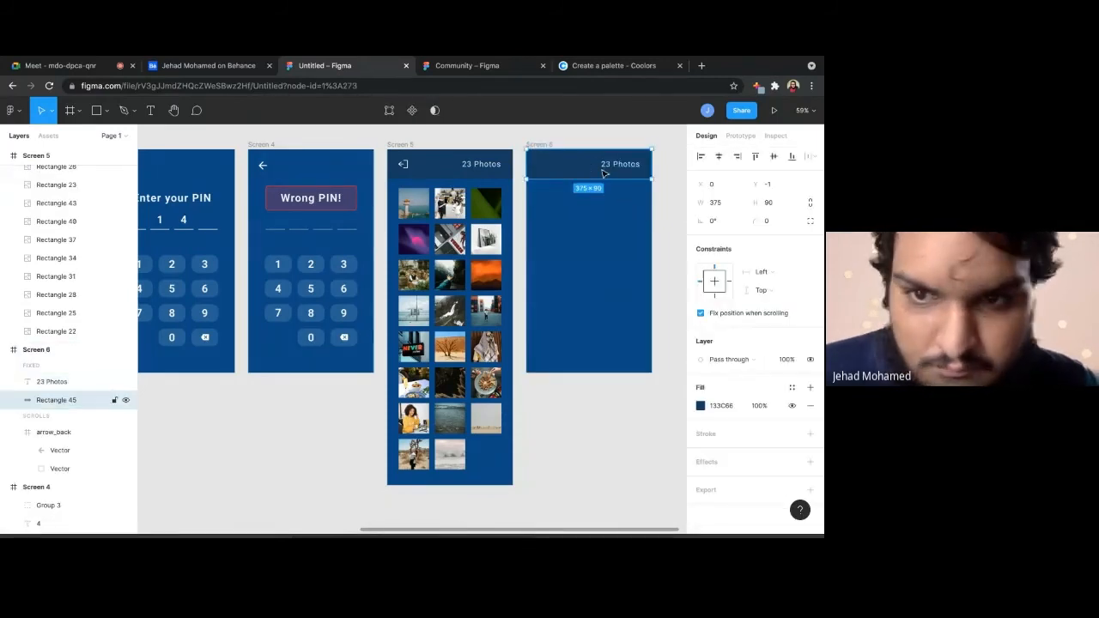
click(700, 315)
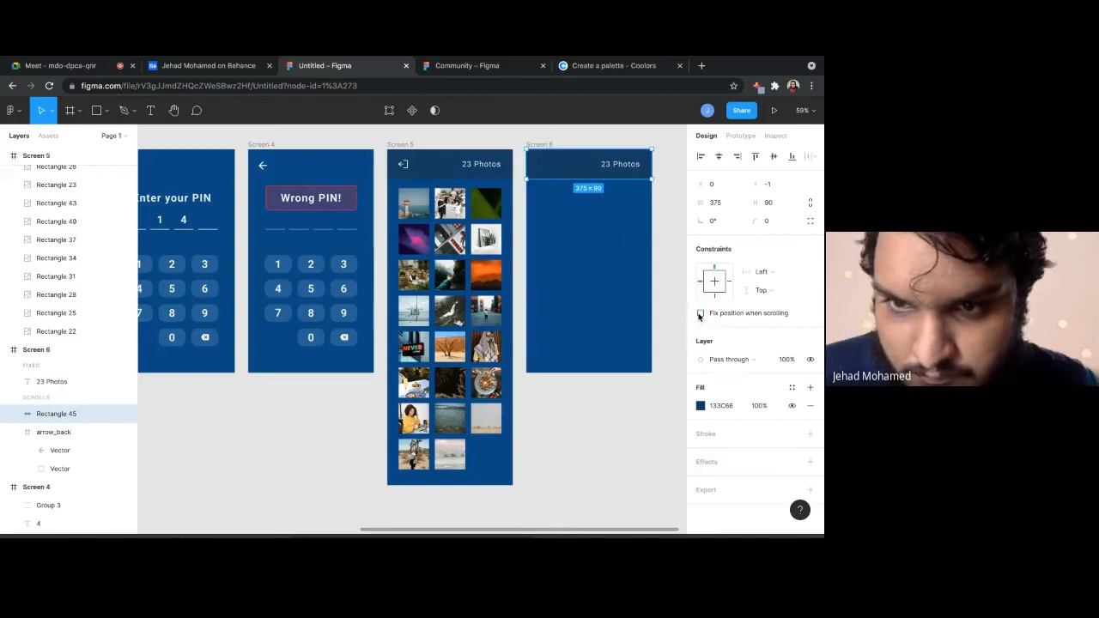
click(609, 216)
click(573, 171)
key(ctrl+[)
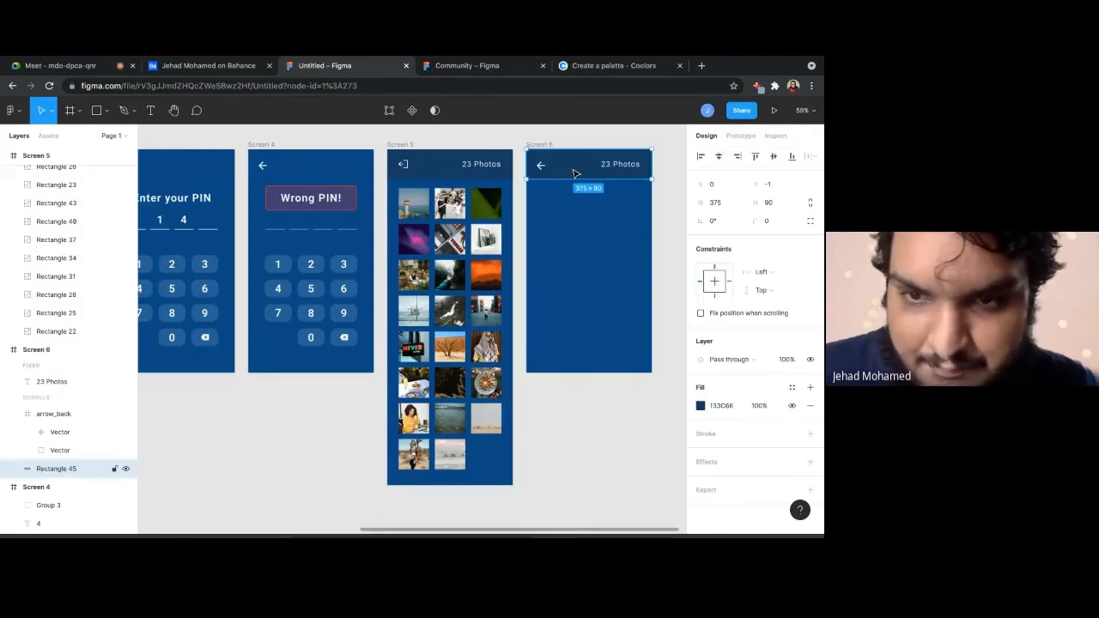
Nudge the "23 Photos" text in Screen 6 down to Y 34, level with the back arrow
click(653, 232)
click(620, 164)
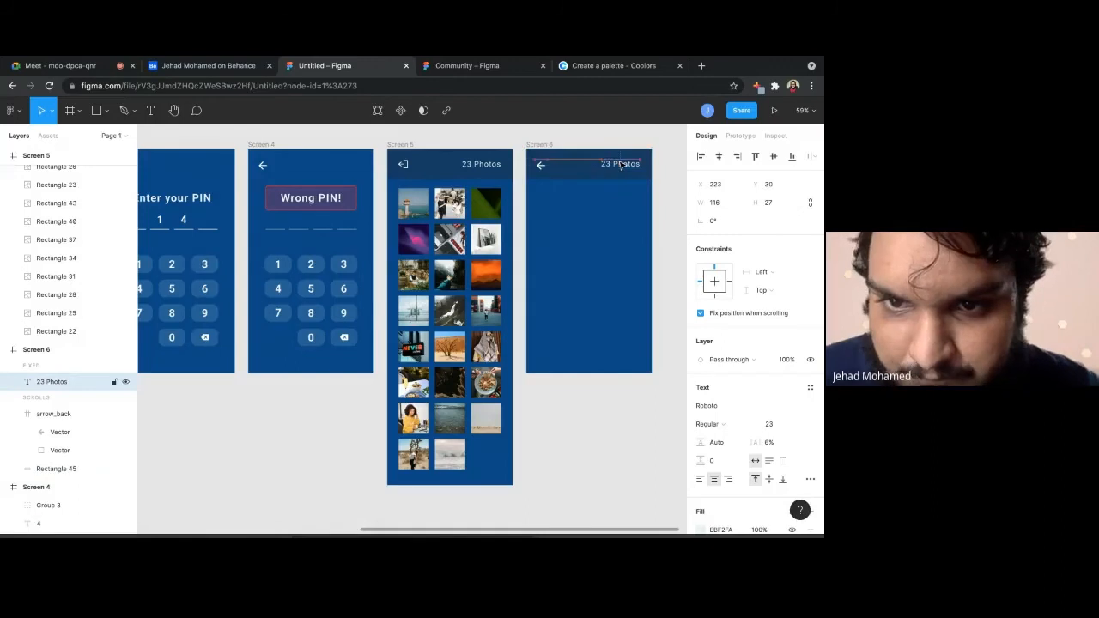
key(Down)
key(Down)
key(Down)
key(Down)
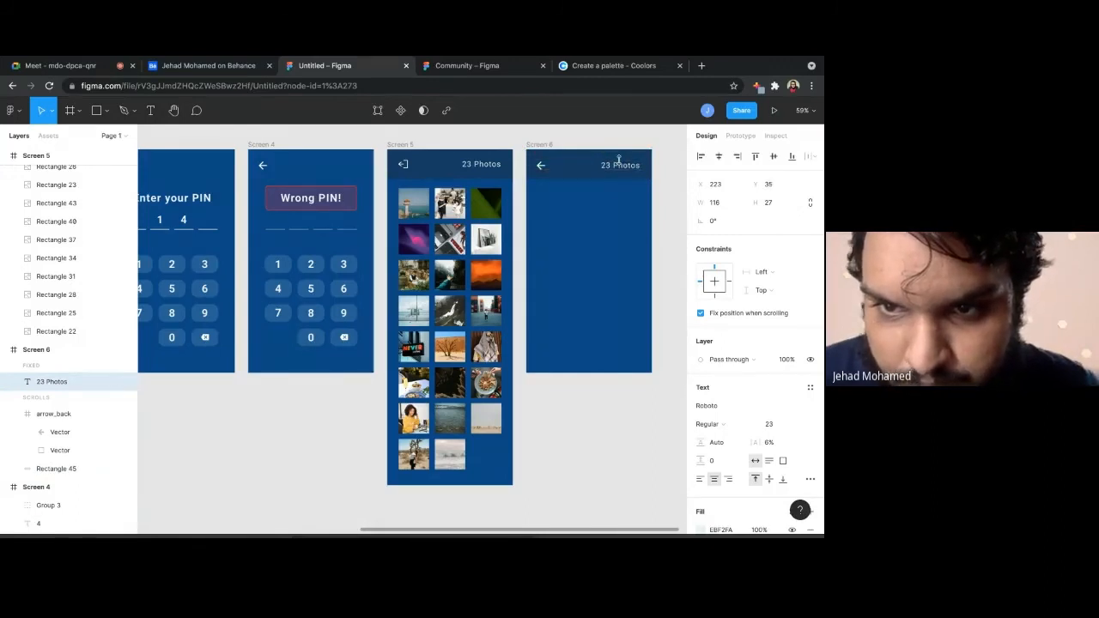
Change Screen 6's header text to "lighthouse.png" and shift it left, away from the screen's right edge
double_click(628, 167)
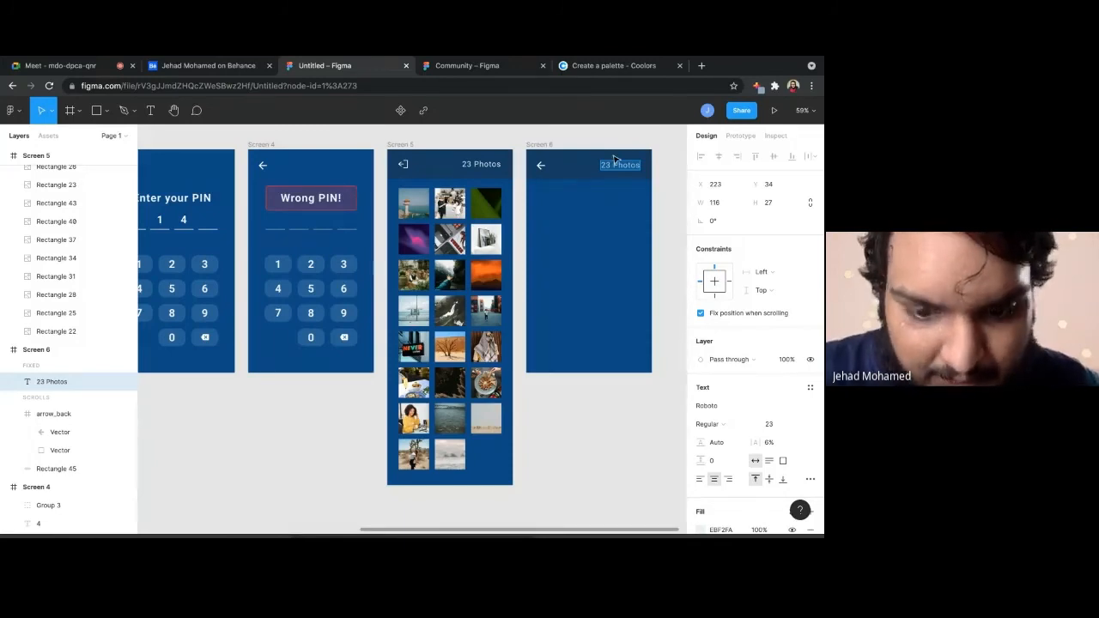
text(1)
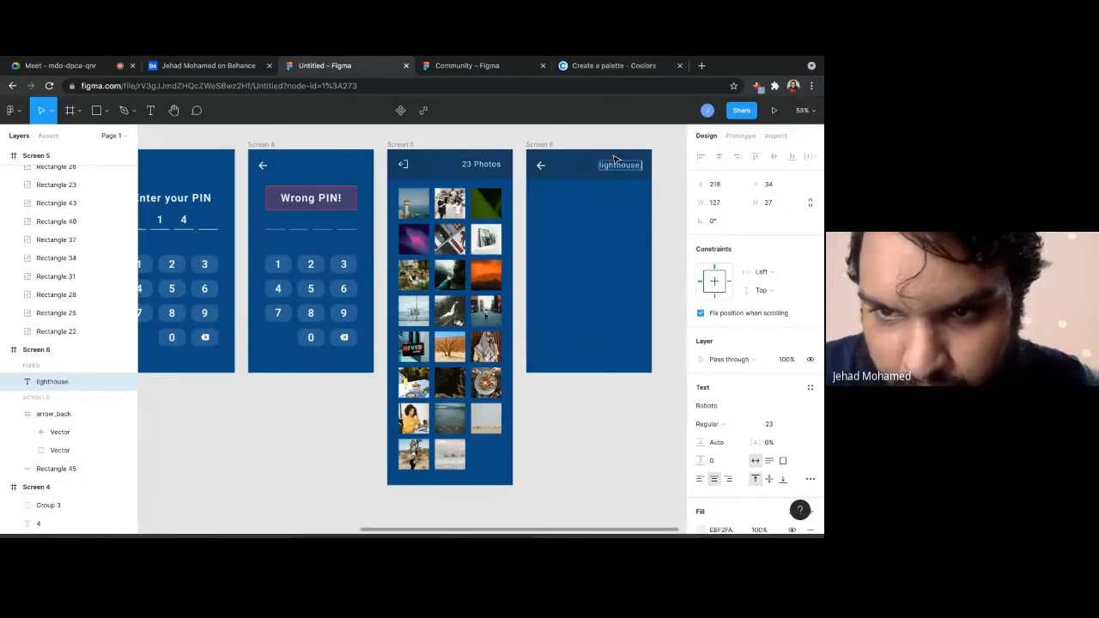
text(nh)
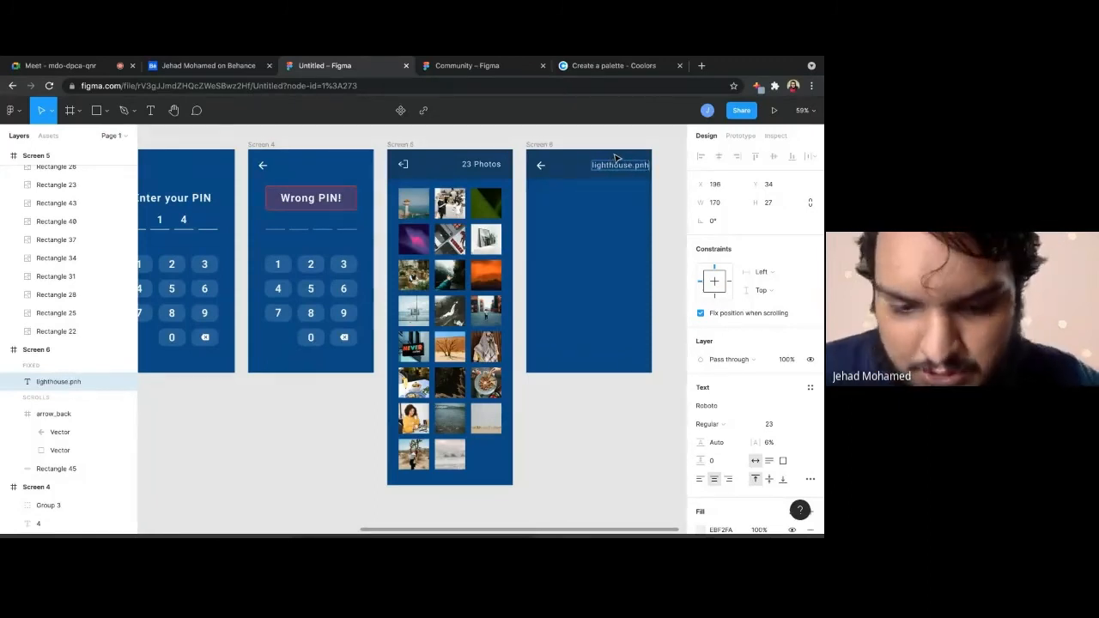
key(BackSpace)
text(g)
key(Escape)
key(Escape)
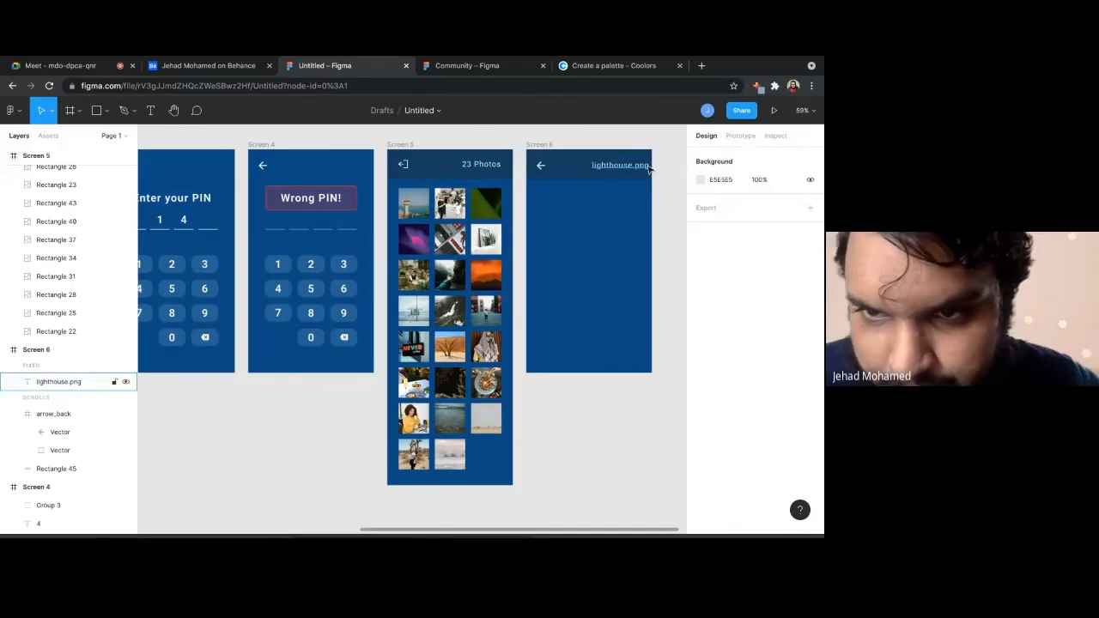
drag(648, 166, 640, 168)
Copy the gallery's lighthouse photo into Screen 6 and enlarge it to 375 × 578 at X 0, Y 89, filling the area below the header
click(414, 206)
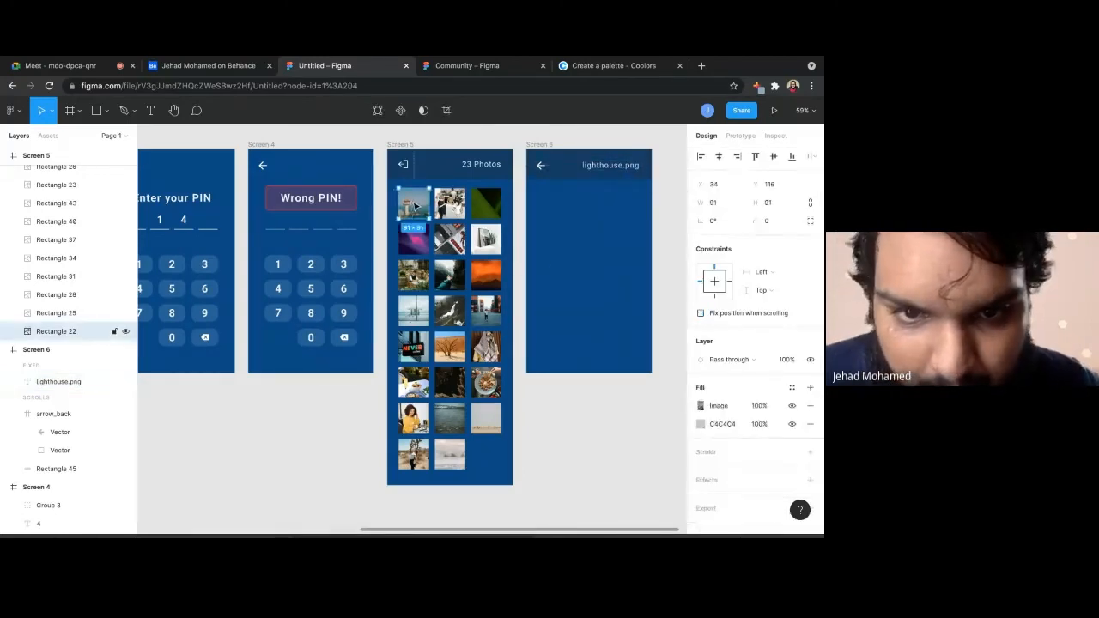
click(558, 262)
key(ctrl+v)
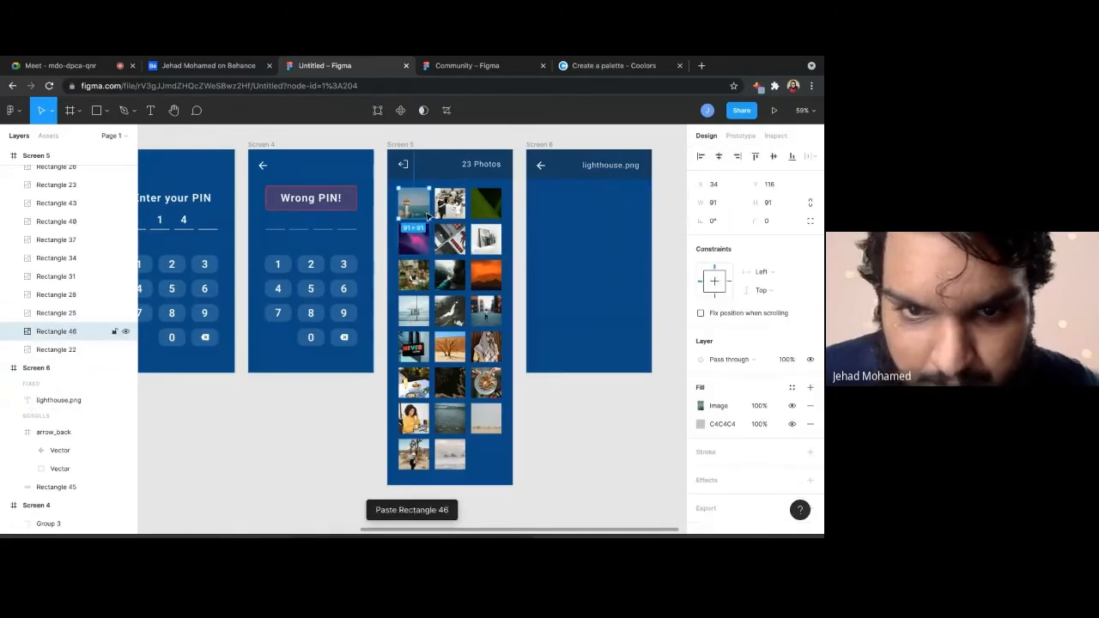
drag(416, 215, 653, 373)
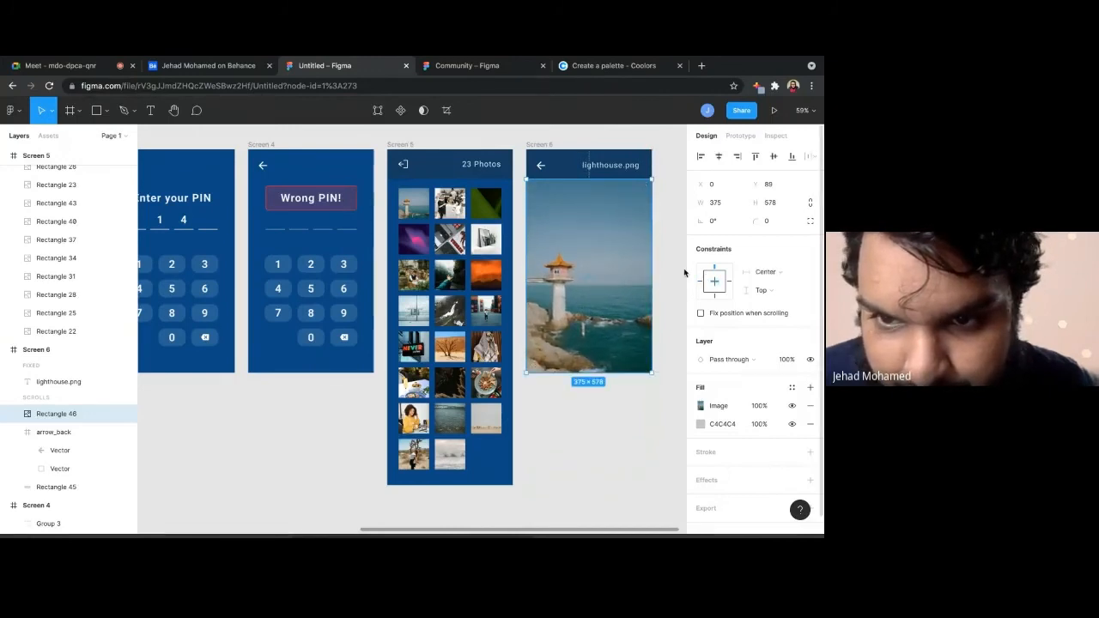
click(656, 405)
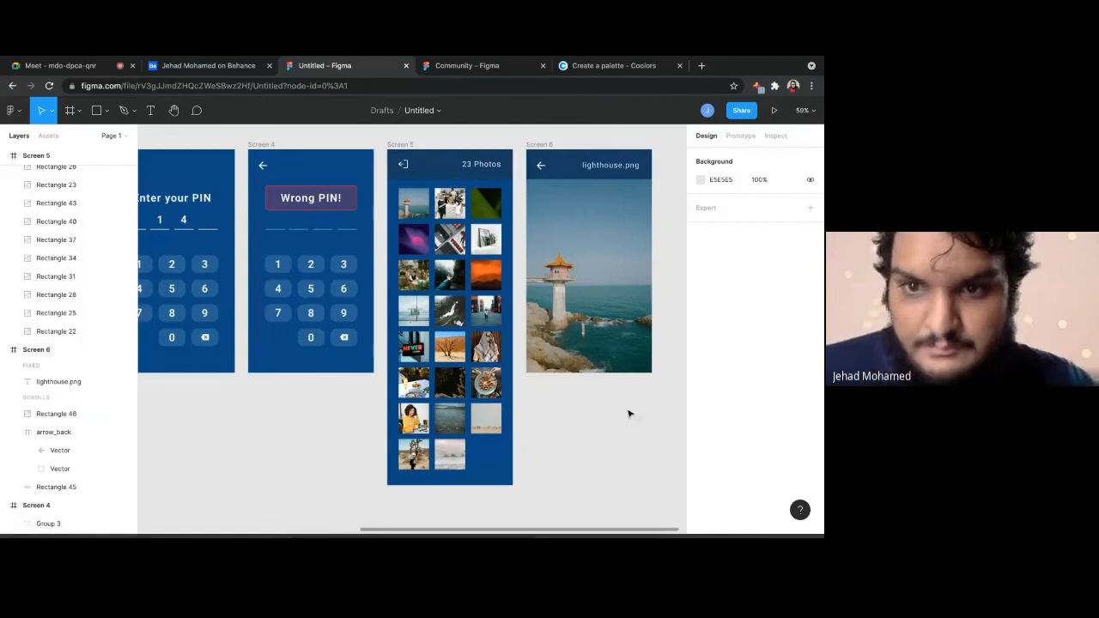
Add an on-tap prototype interaction to the gallery's lighthouse thumbnail that navigates to Screen 6 with an Instant animation
click(415, 211)
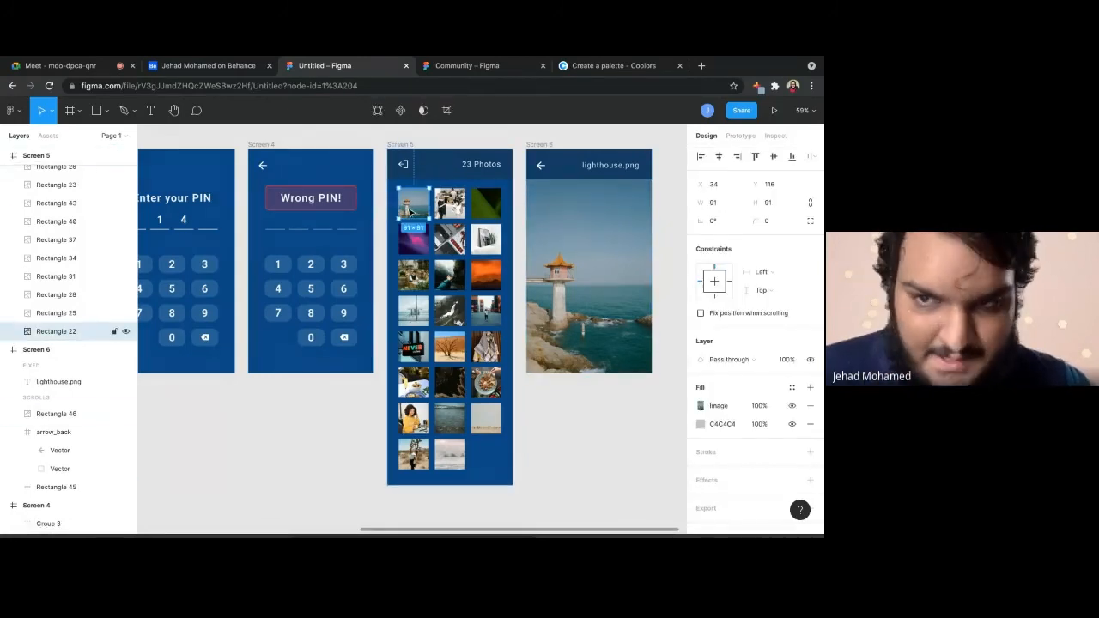
key(shift+e)
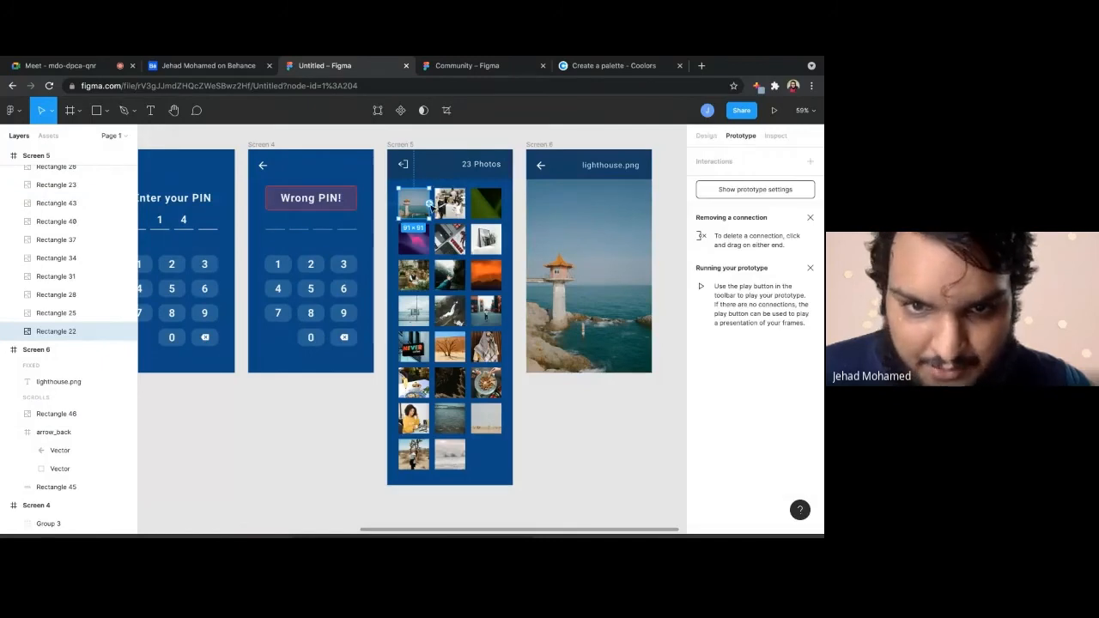
drag(429, 203, 549, 252)
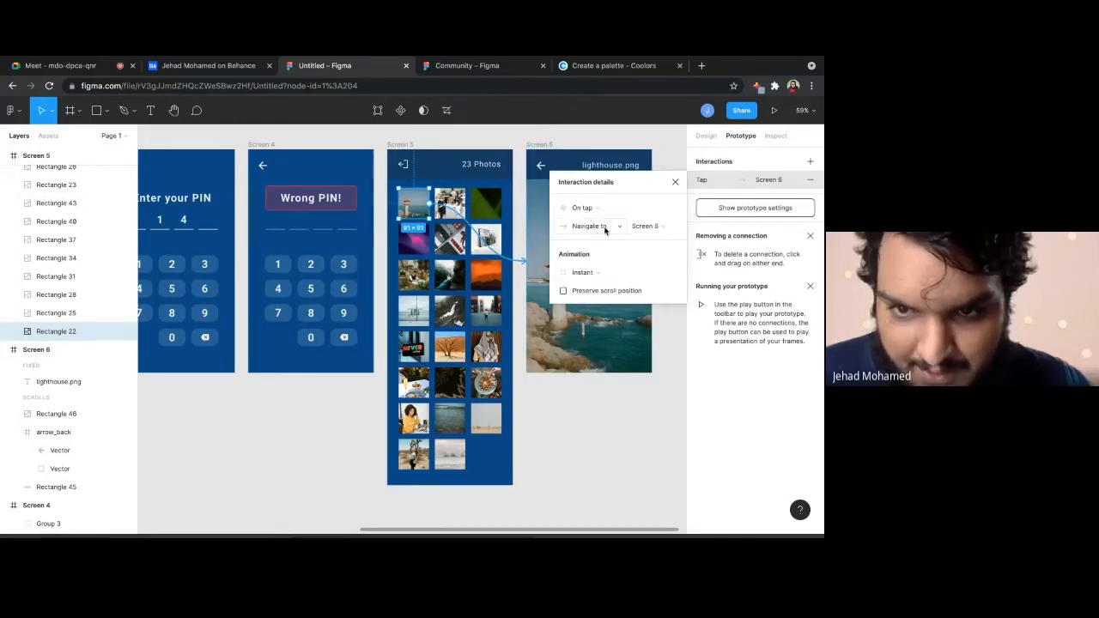
click(565, 251)
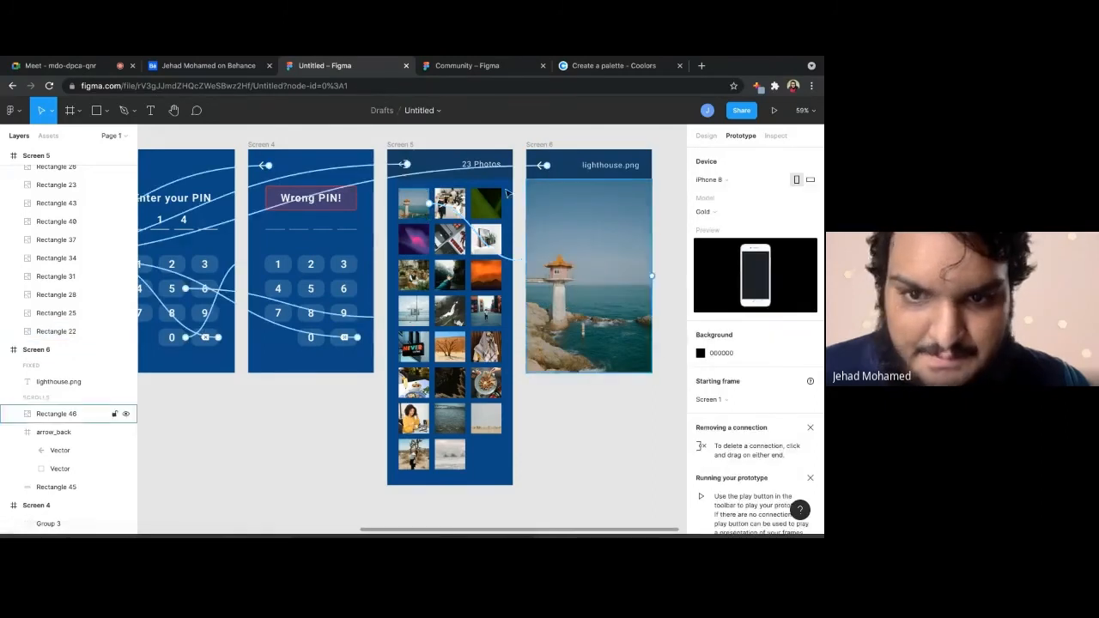
Redirect the on-tap interaction of Screen 6's back arrow so it navigates to Screen 5 with an Instant animation
click(541, 165)
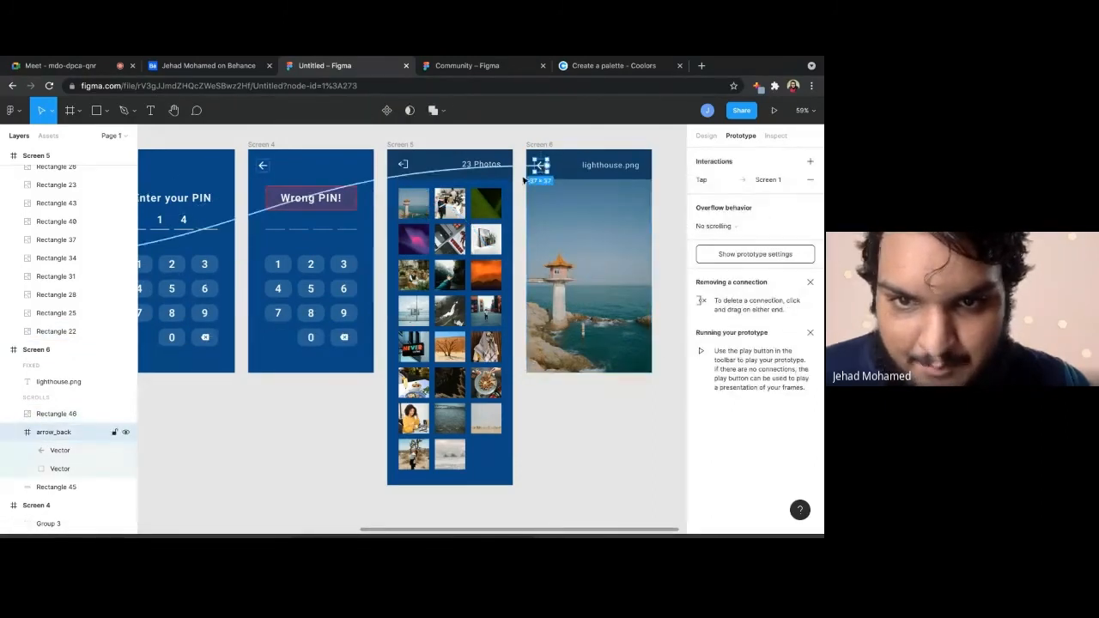
scroll(382, 240, left, 8)
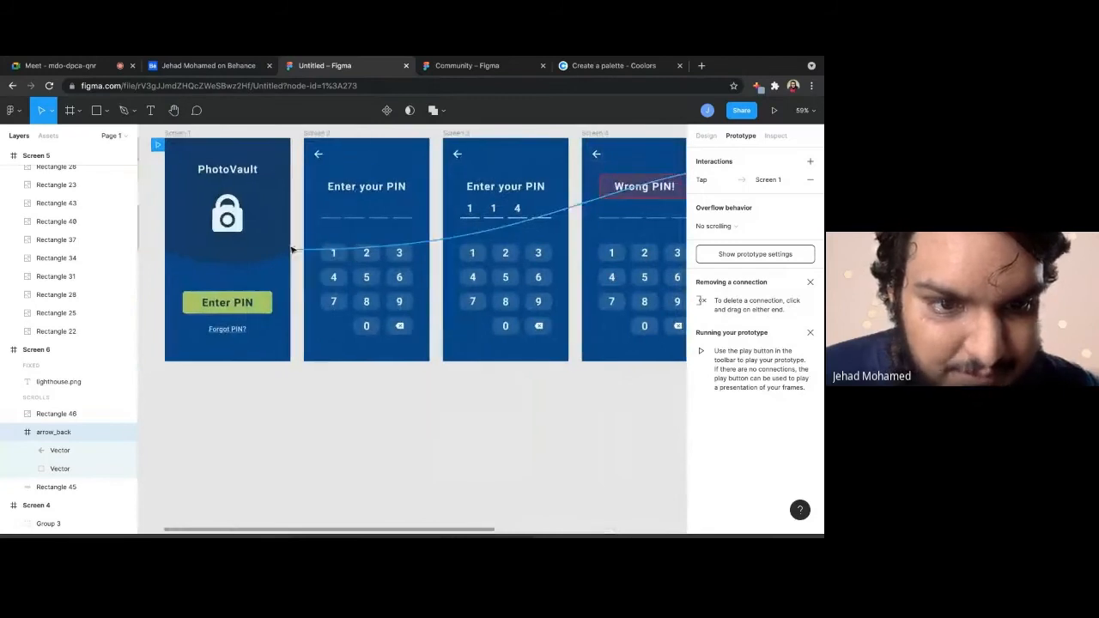
drag(293, 250, 317, 260)
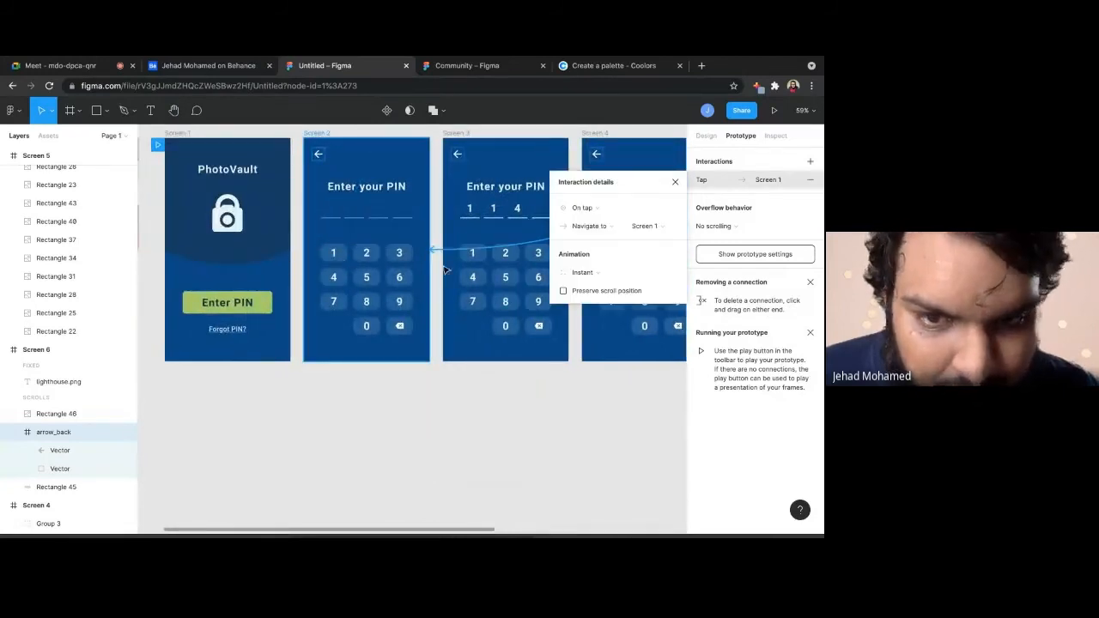
scroll(464, 273, right, 3)
drag(445, 270, 507, 283)
scroll(596, 385, right, 4)
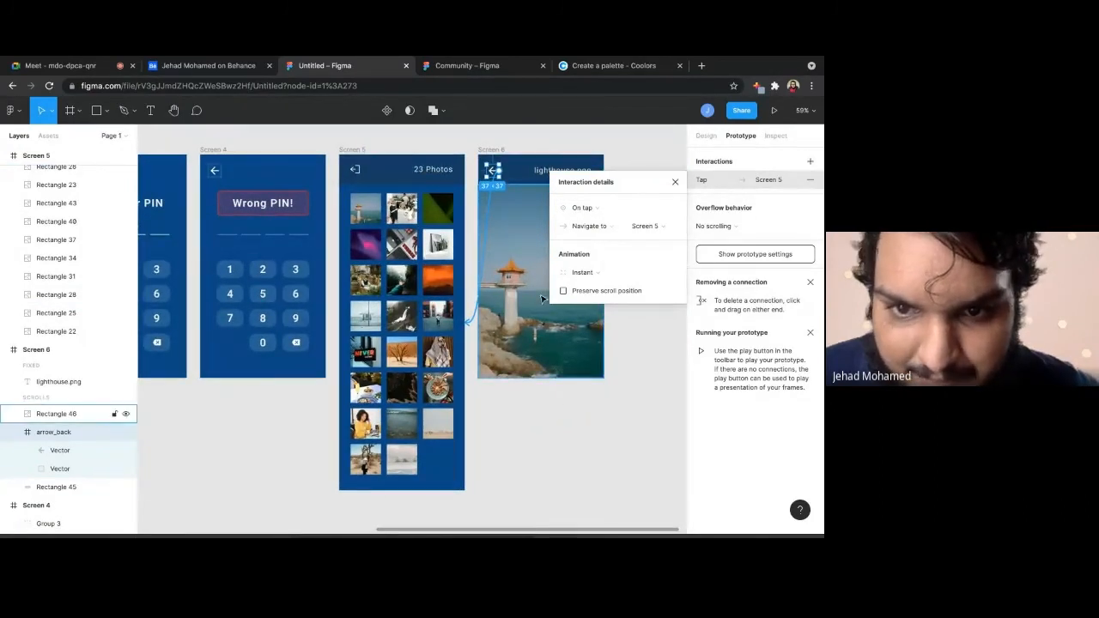
click(638, 389)
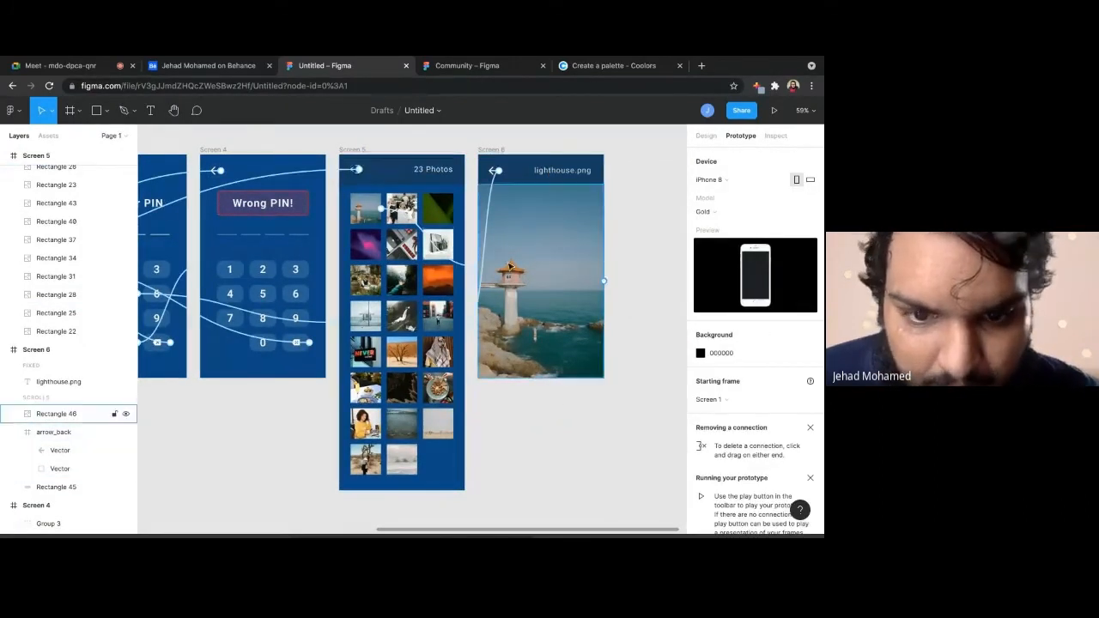
Play the prototype from Screen 1 and go from its start screen to the PIN entry screen
scroll(508, 269, down, 5)
scroll(508, 268, left, 3)
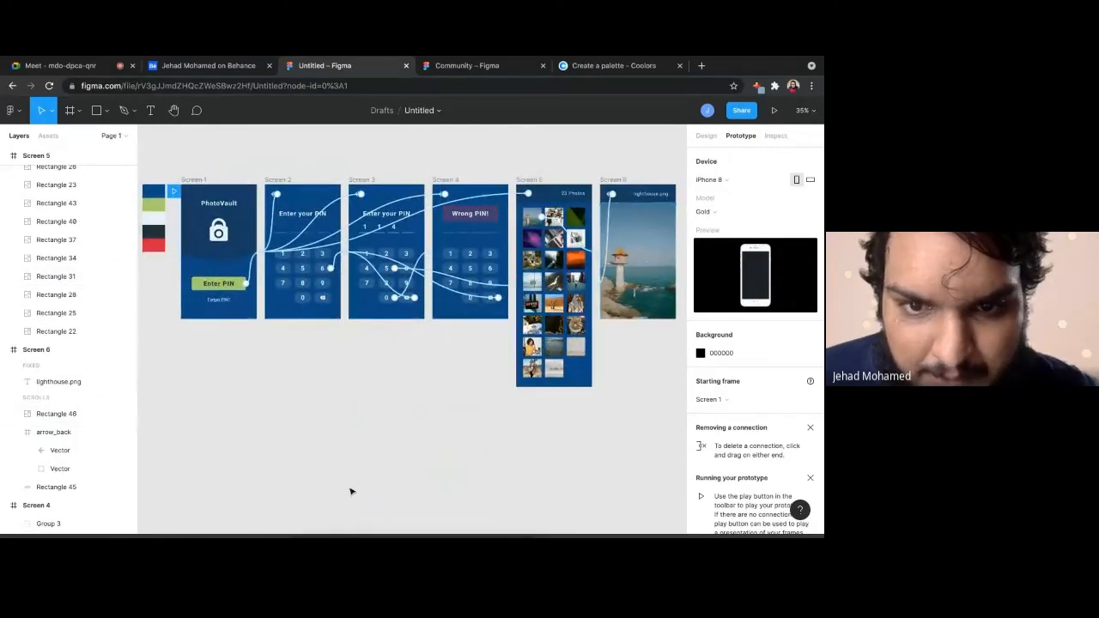
scroll(206, 319, down, 3)
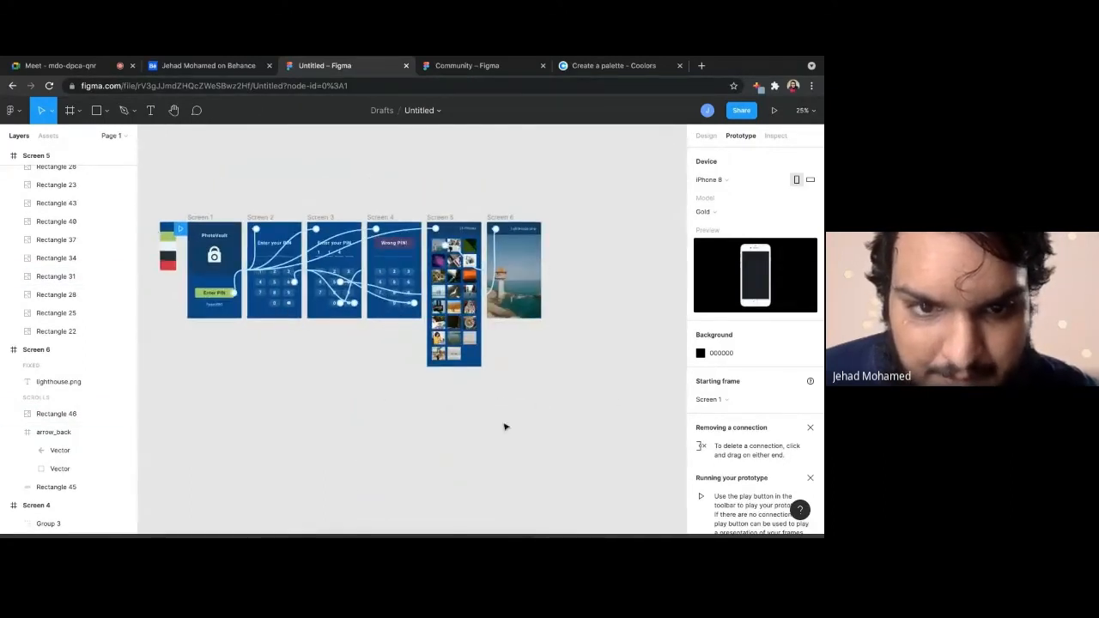
scroll(316, 347, left, 2)
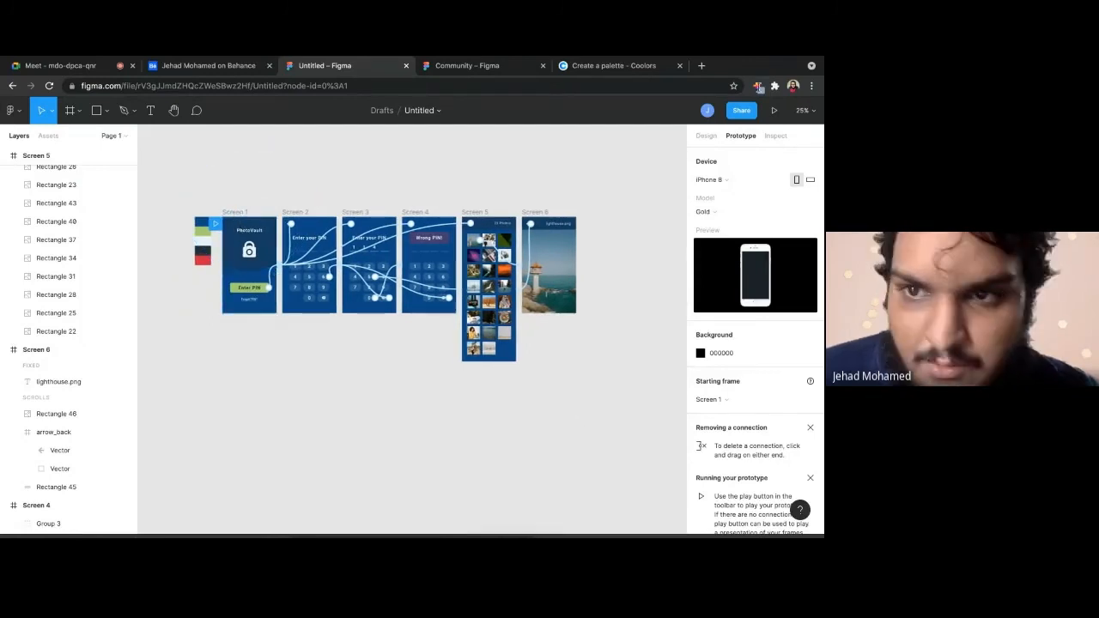
click(774, 110)
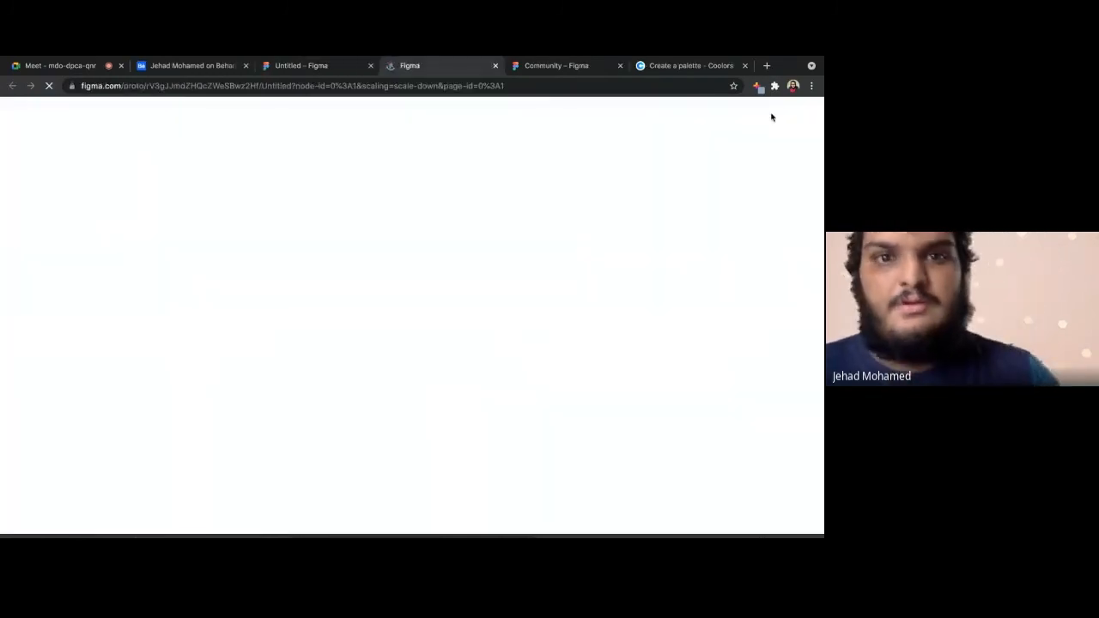
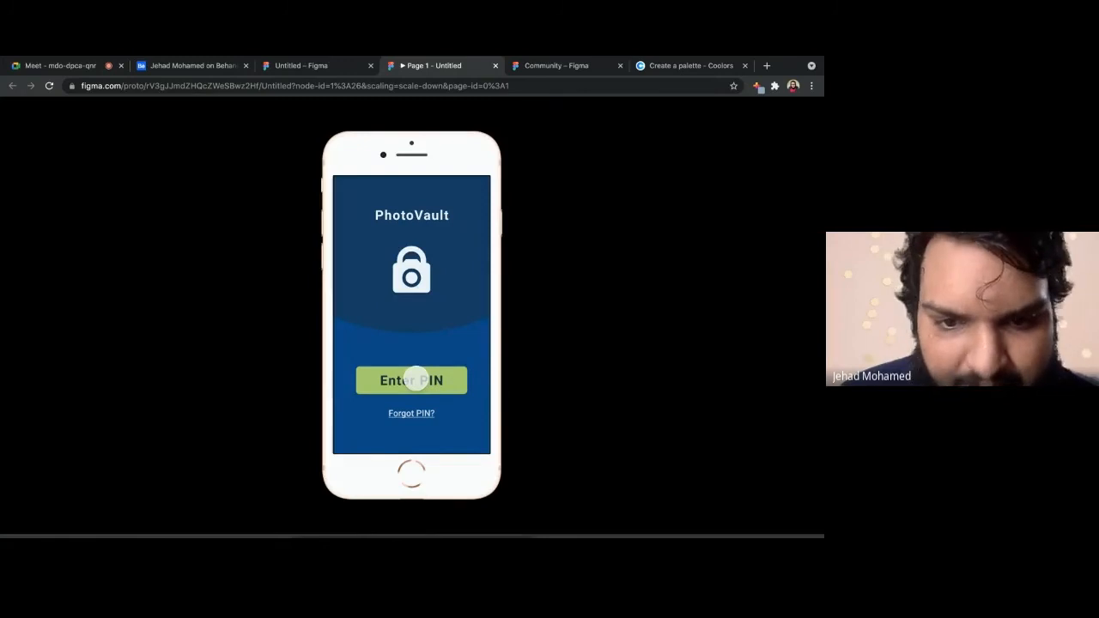
click(415, 379)
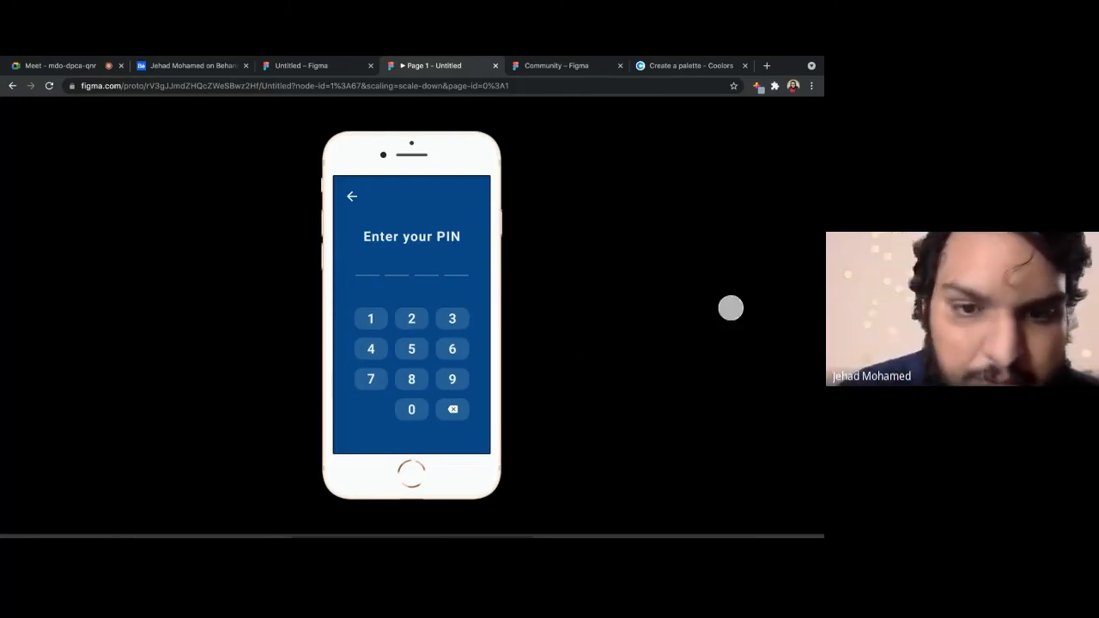
Test the prototype's PIN screen by repeatedly entering PIN digits and deleting them again
click(422, 346)
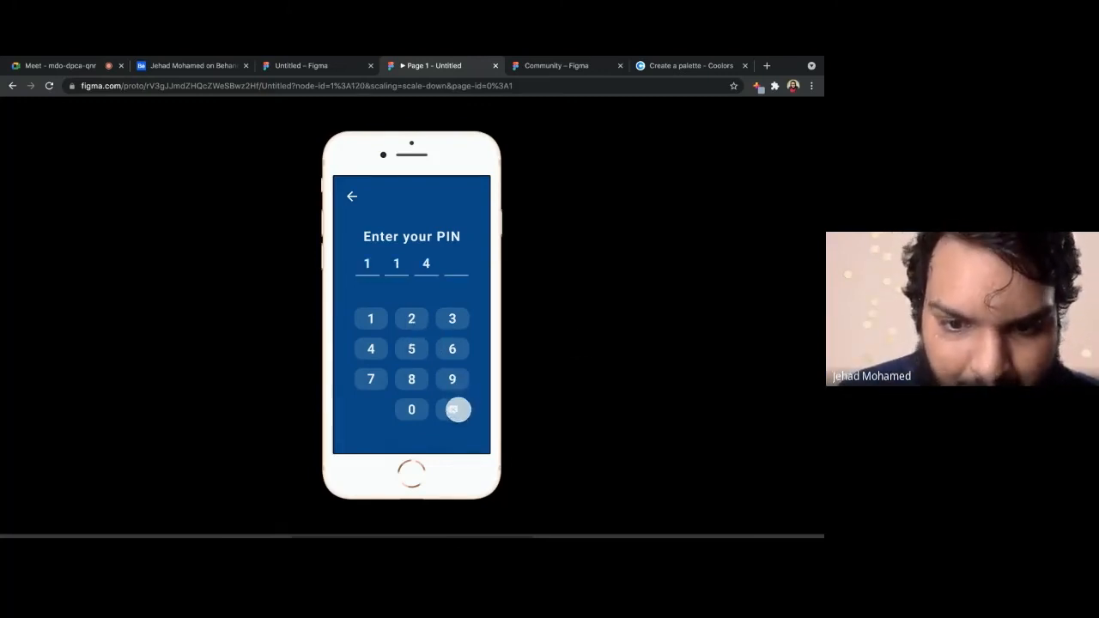
click(458, 409)
click(441, 339)
click(452, 407)
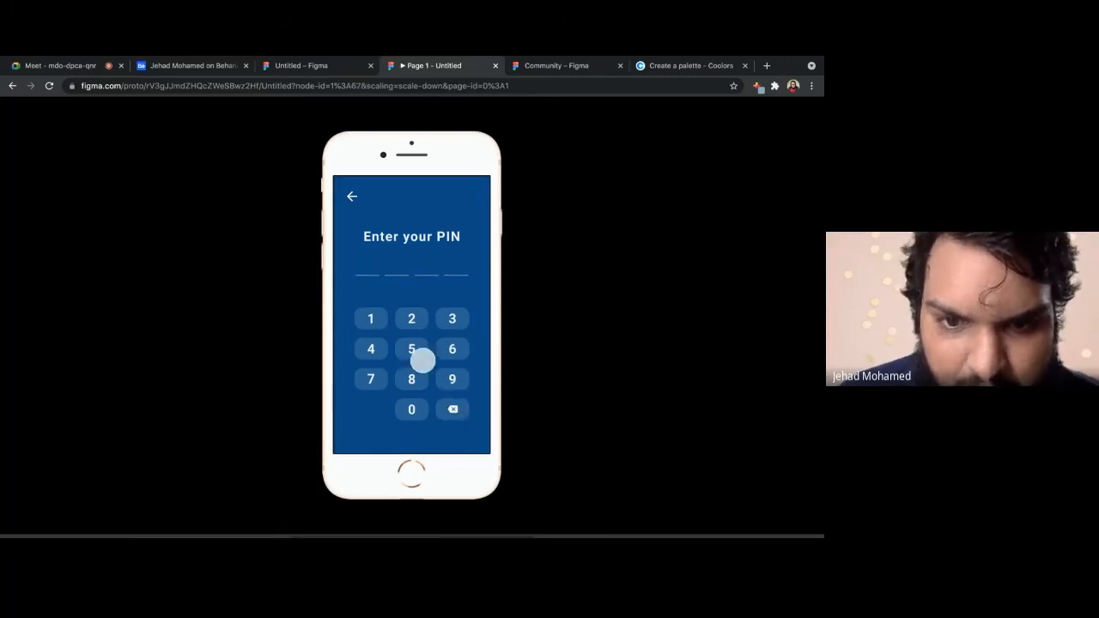
click(421, 359)
click(450, 410)
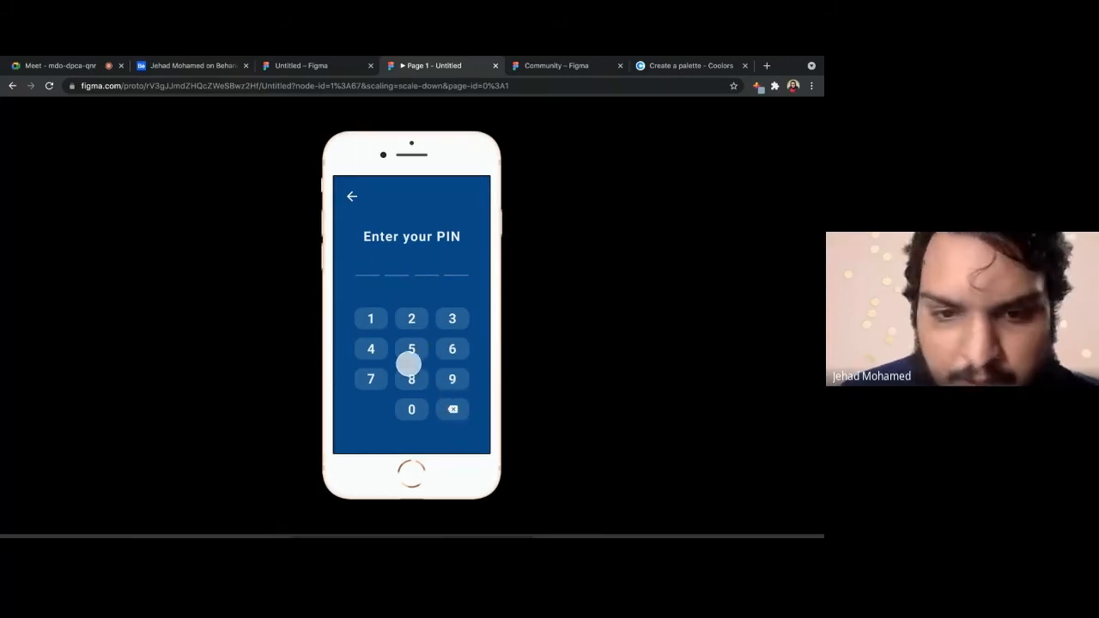
Test the wrong-PIN path in the prototype and return from the error screen to the empty PIN screen
click(376, 351)
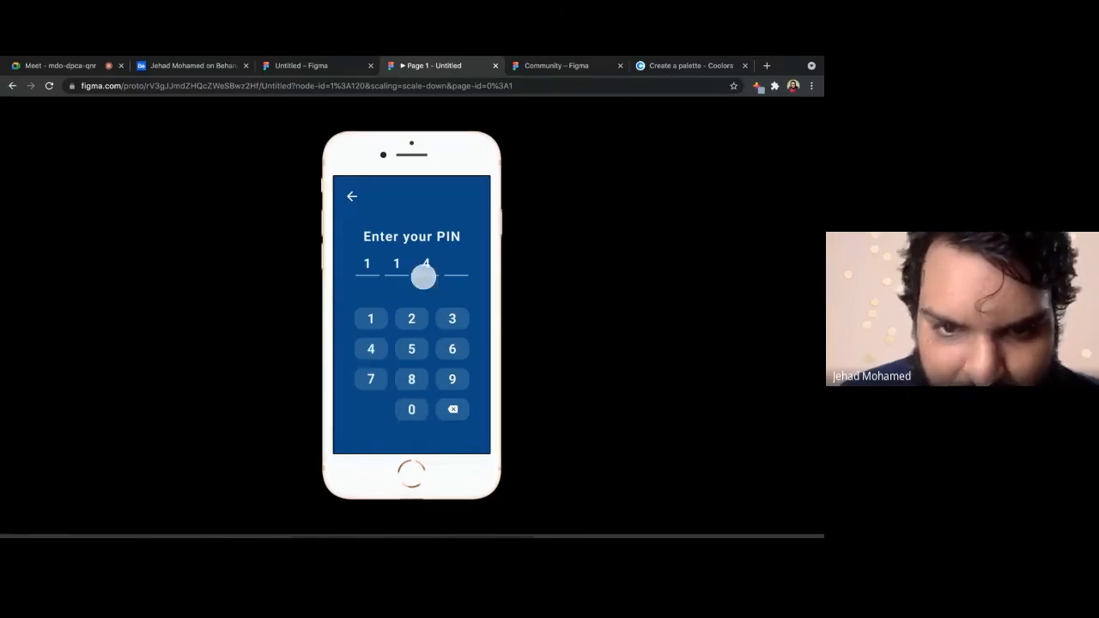
click(408, 407)
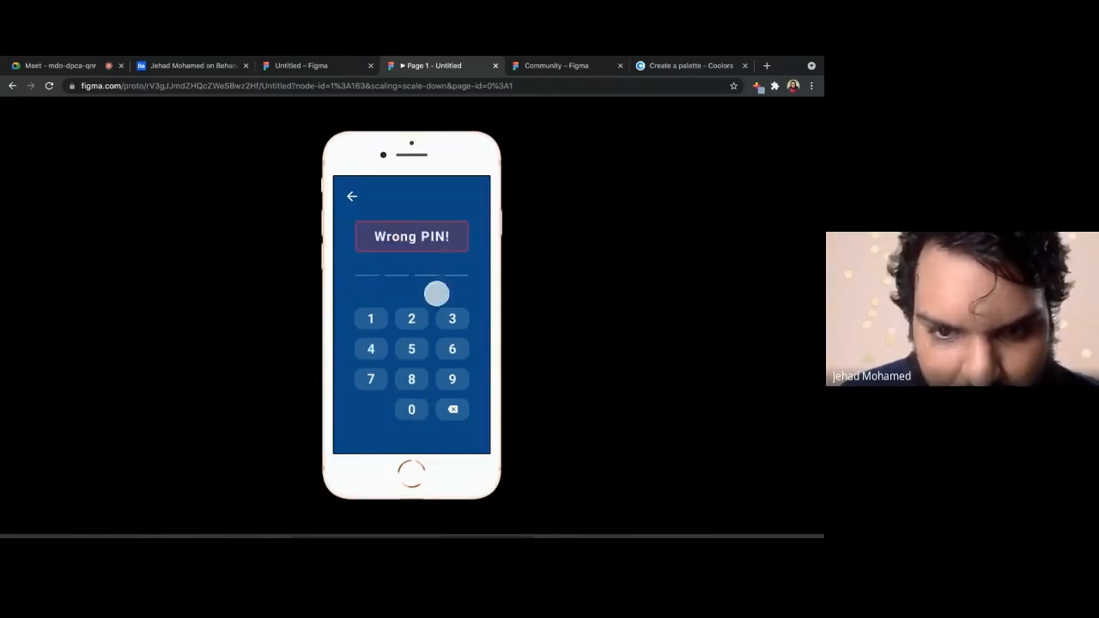
click(452, 408)
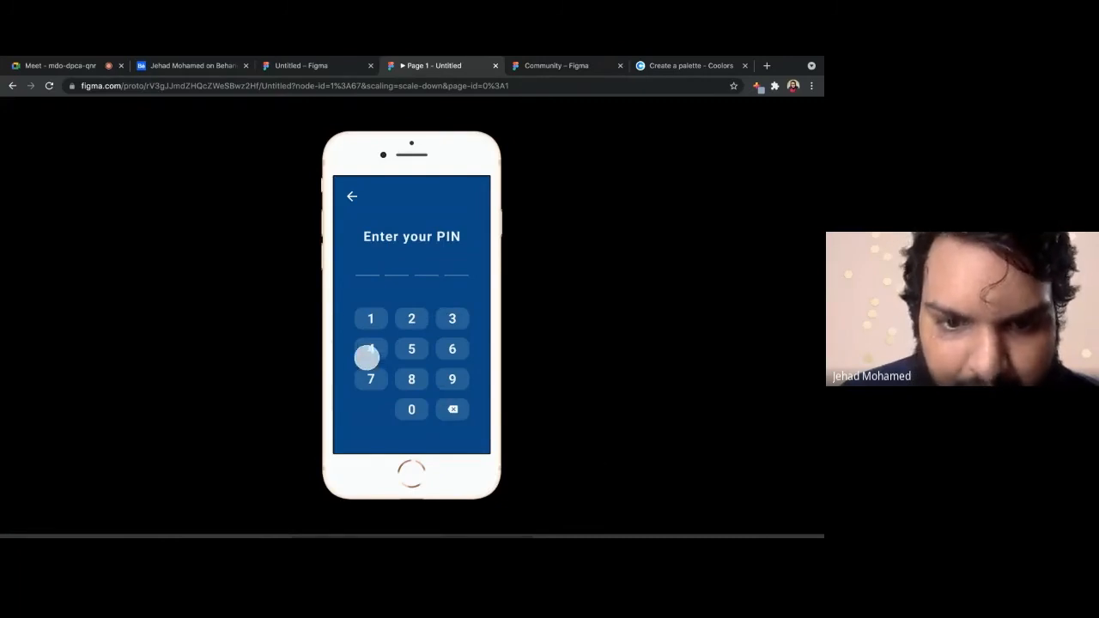
Unlock the prototype with the correct PIN and test scrolling the photo gallery down and back up
click(369, 356)
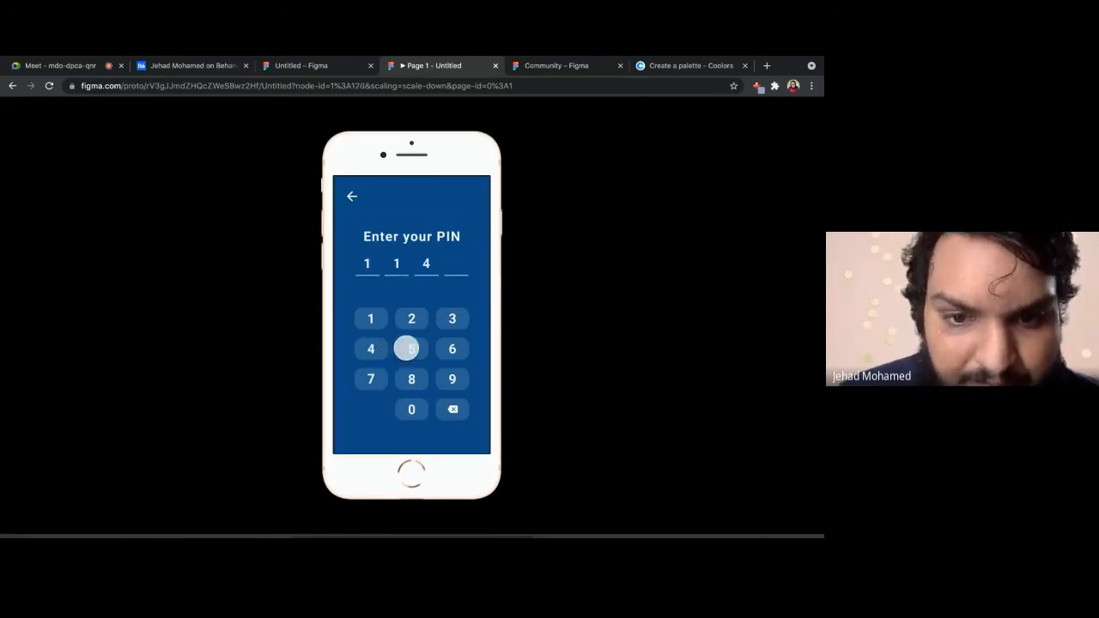
click(407, 347)
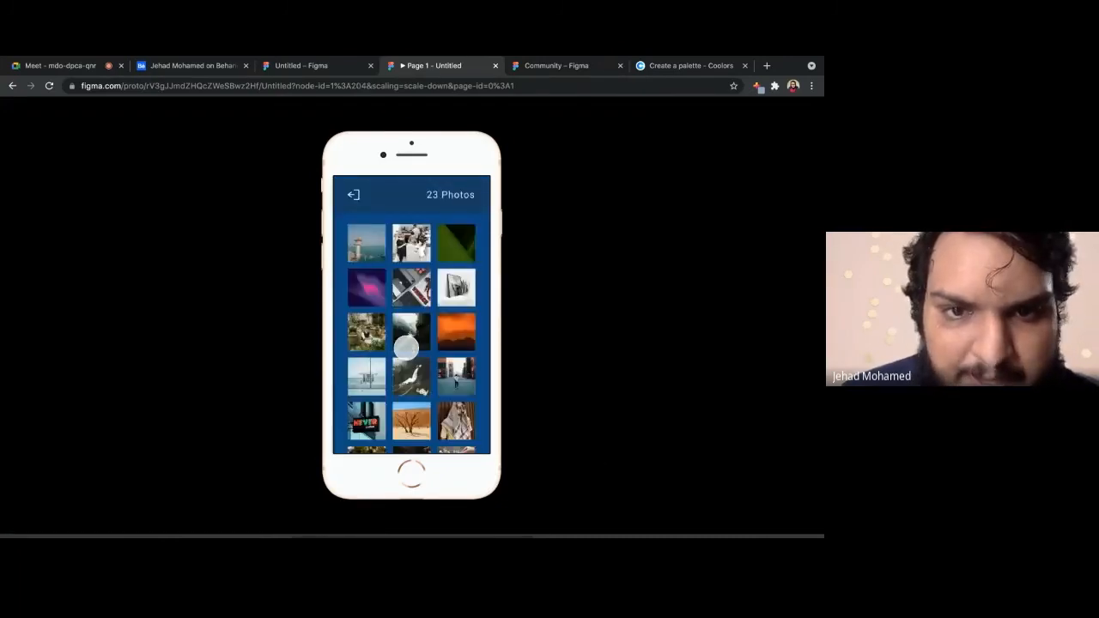
scroll(407, 348, down, 2)
scroll(405, 353, up, 2)
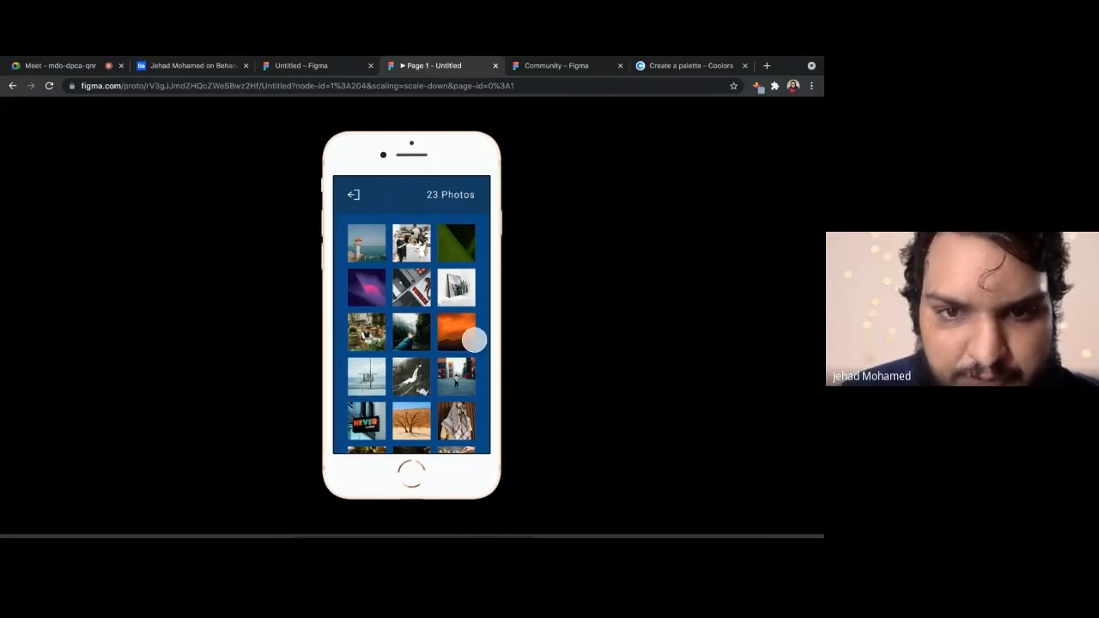
scroll(474, 340, down, 3)
scroll(474, 340, up, 3)
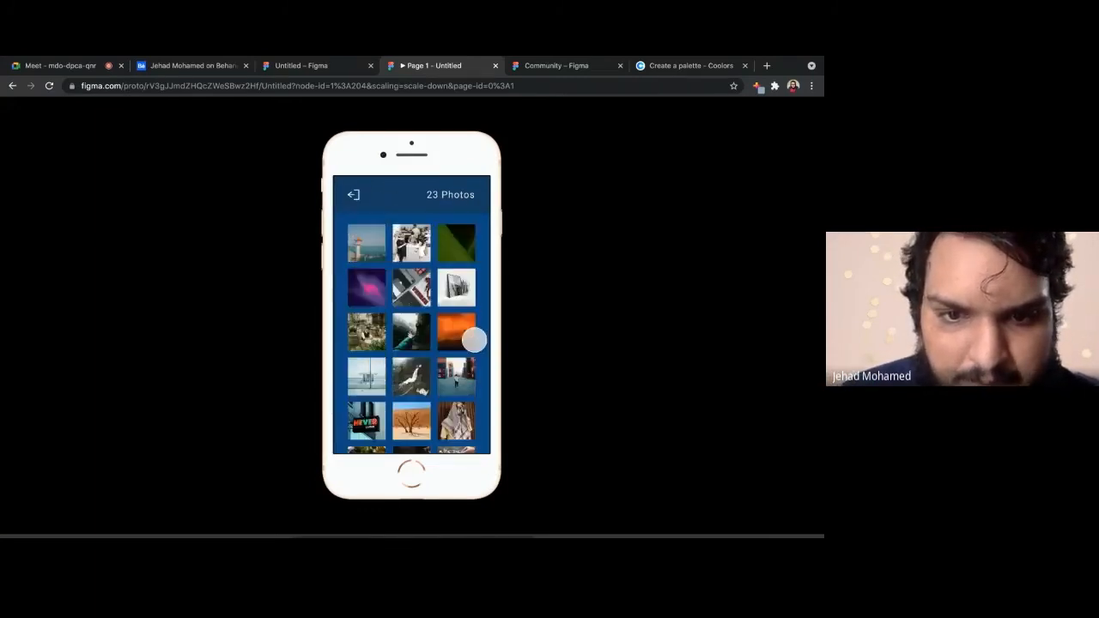
Test opening the lighthouse photo from the gallery, going back to the gallery, and logging out to the start screen
click(373, 225)
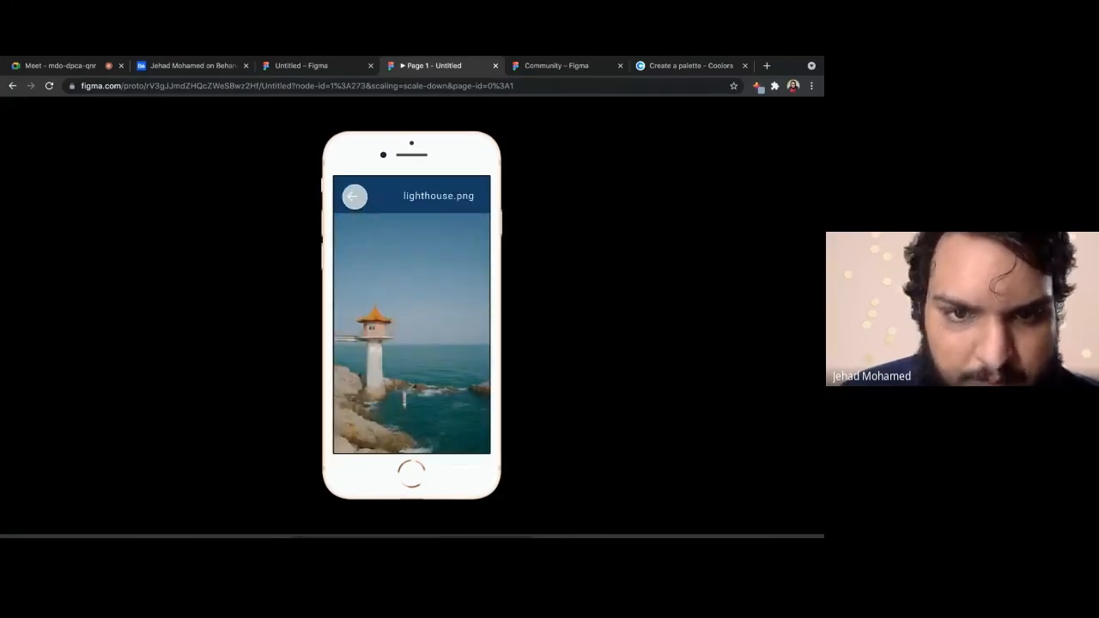
click(351, 196)
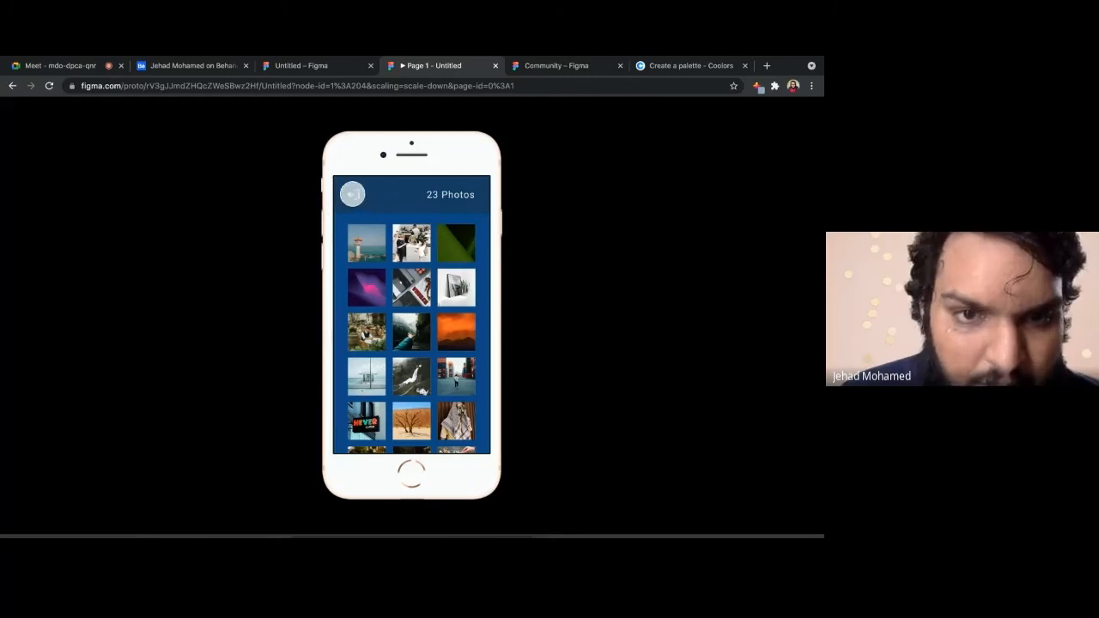
click(352, 194)
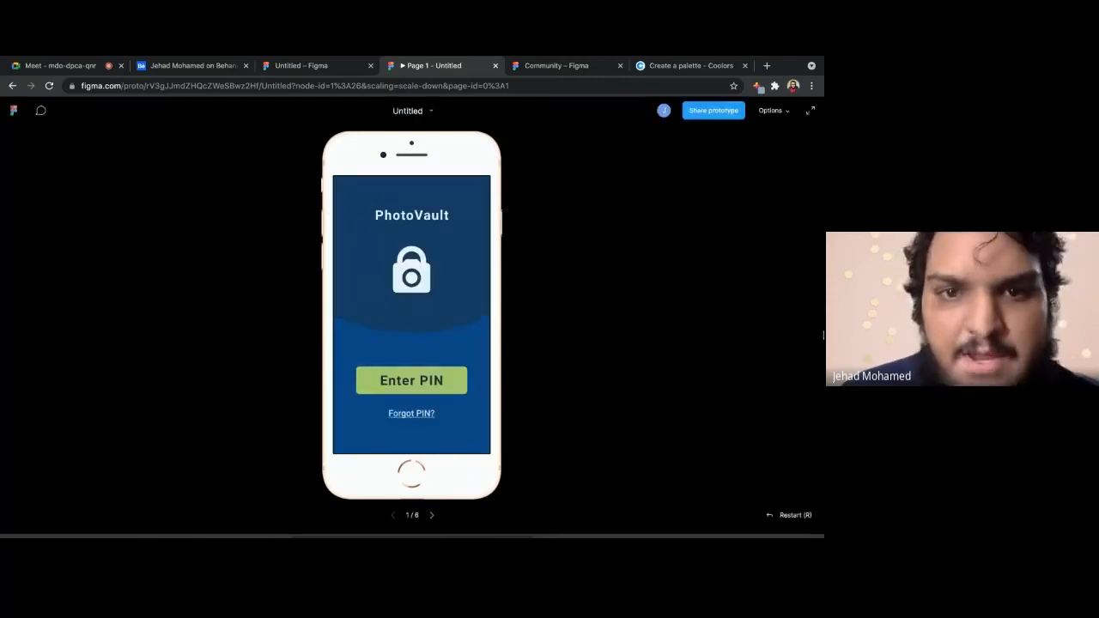
click(311, 66)
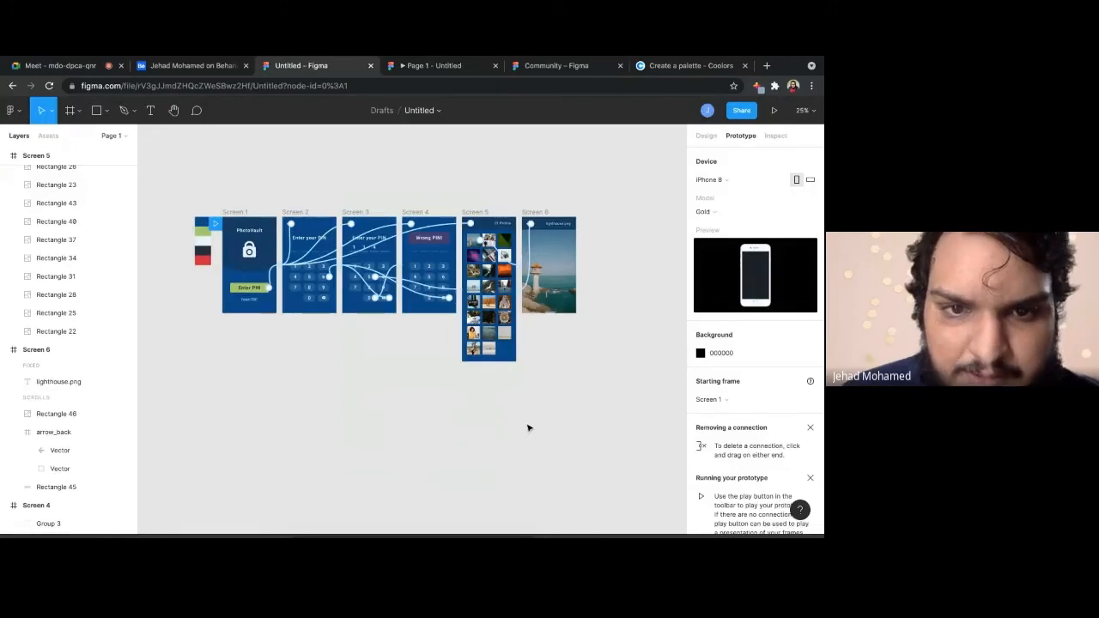
scroll(529, 428, up, 1)
scroll(528, 428, down, 1)
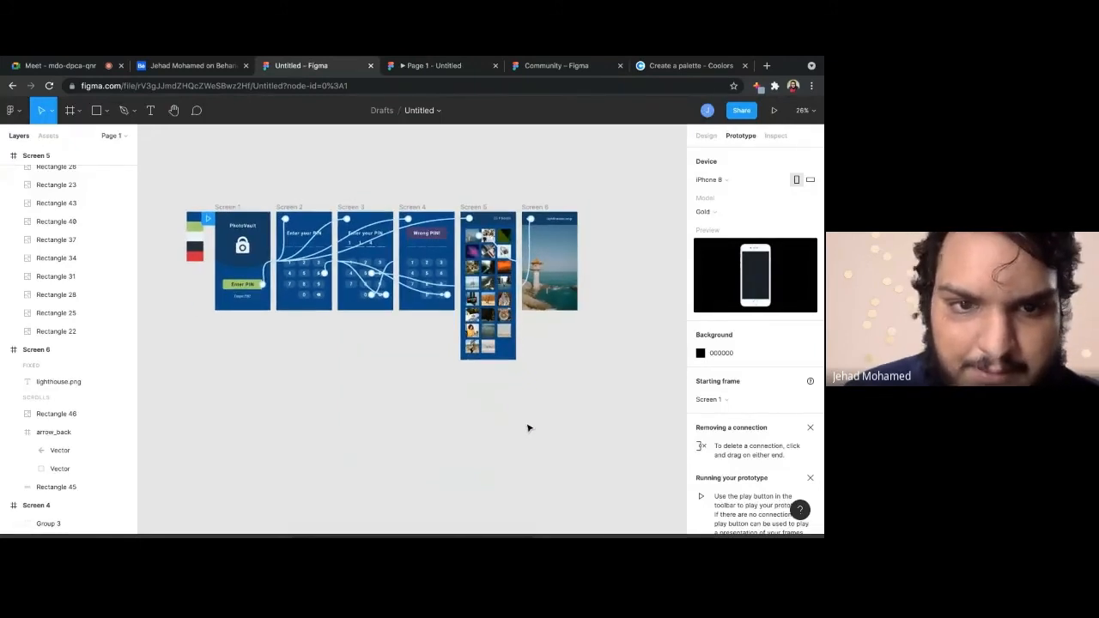
scroll(529, 427, left, 1)
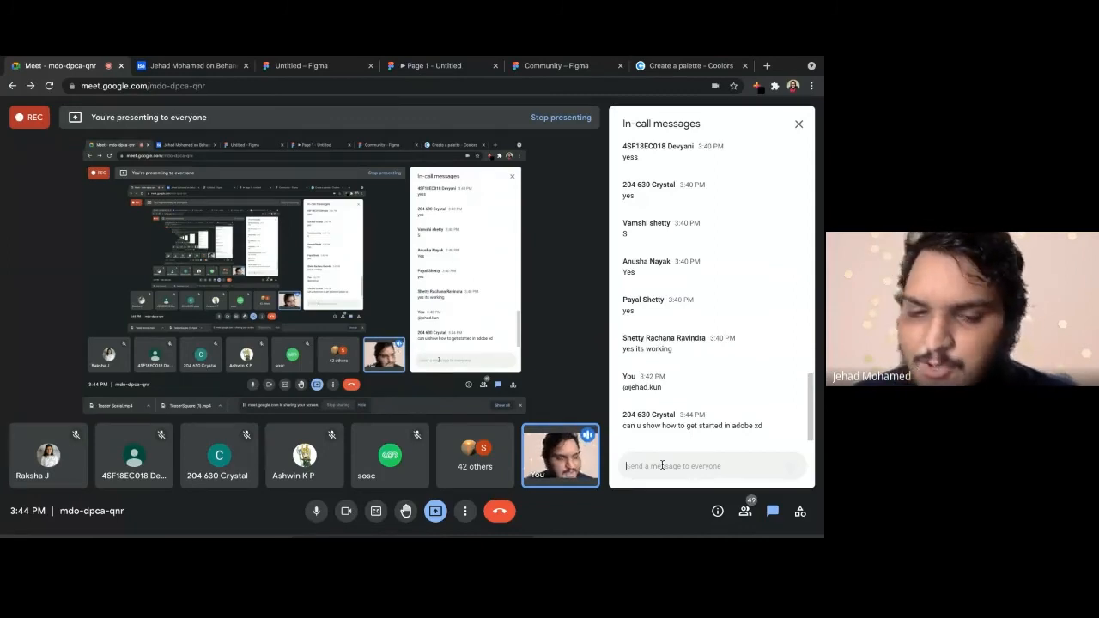
click(662, 466)
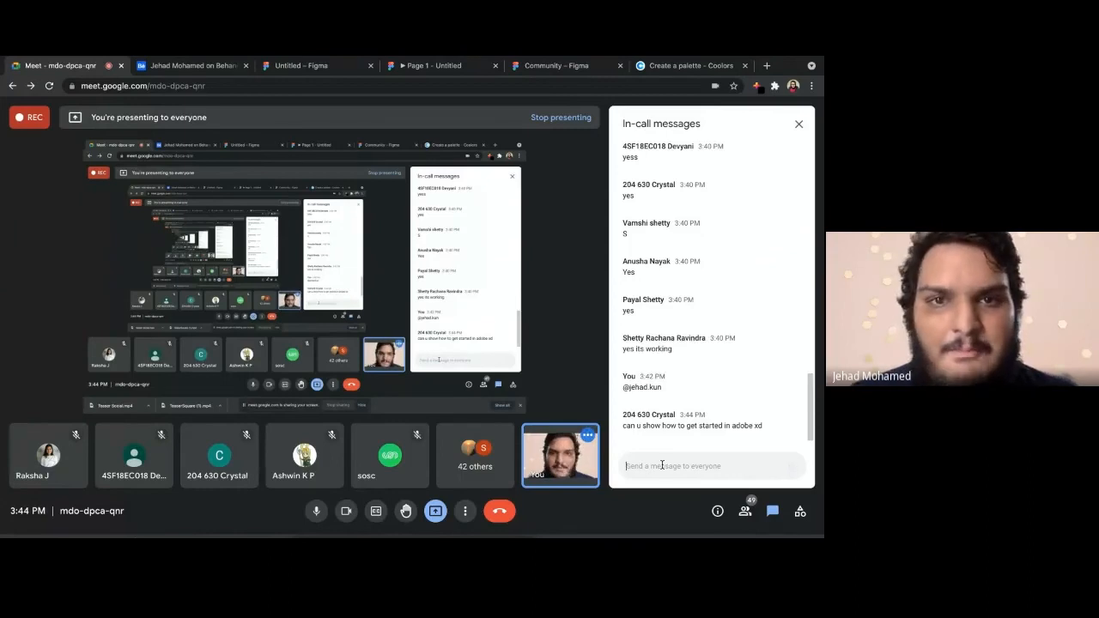
click(302, 66)
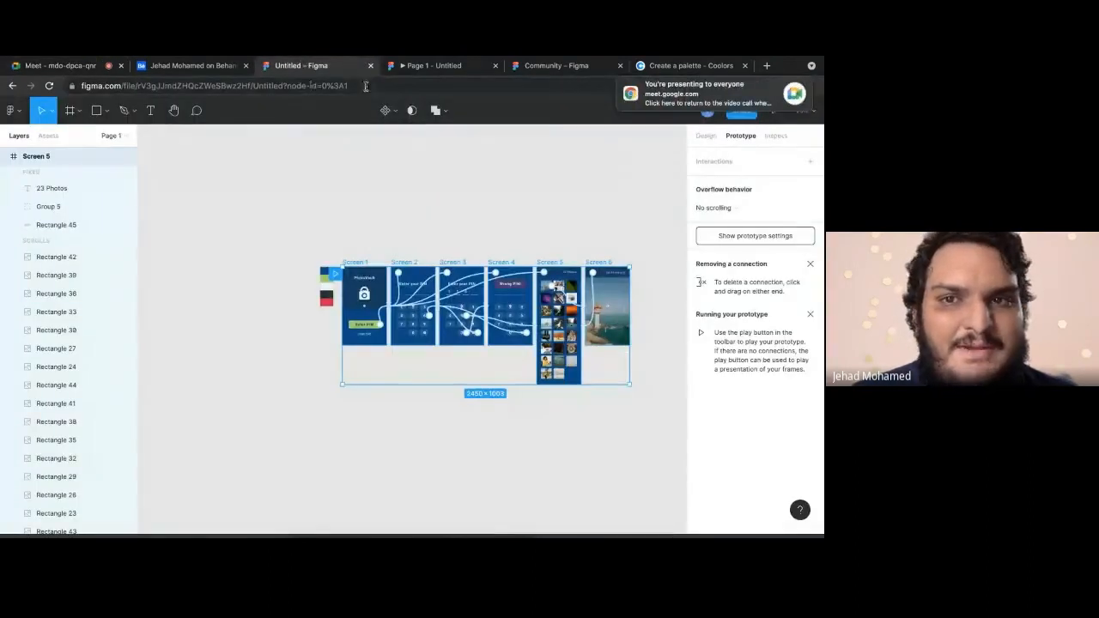
Search the web for "adobe xd creative challenge" in place of the open Figma Community page
click(421, 57)
click(584, 66)
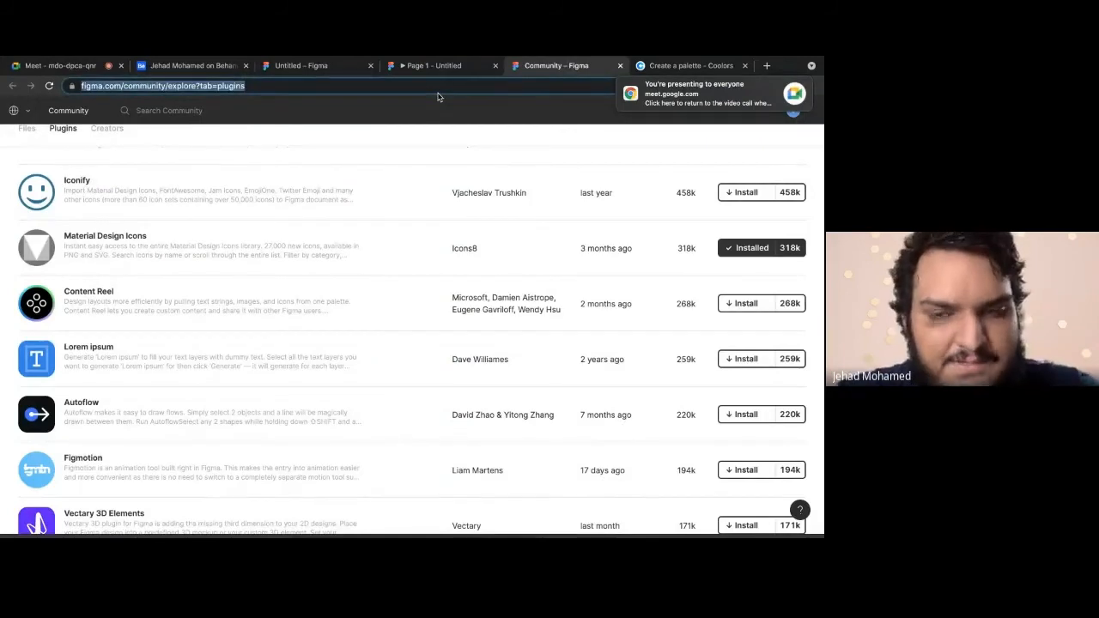
text(l)
key(BackSpace)
text(l)
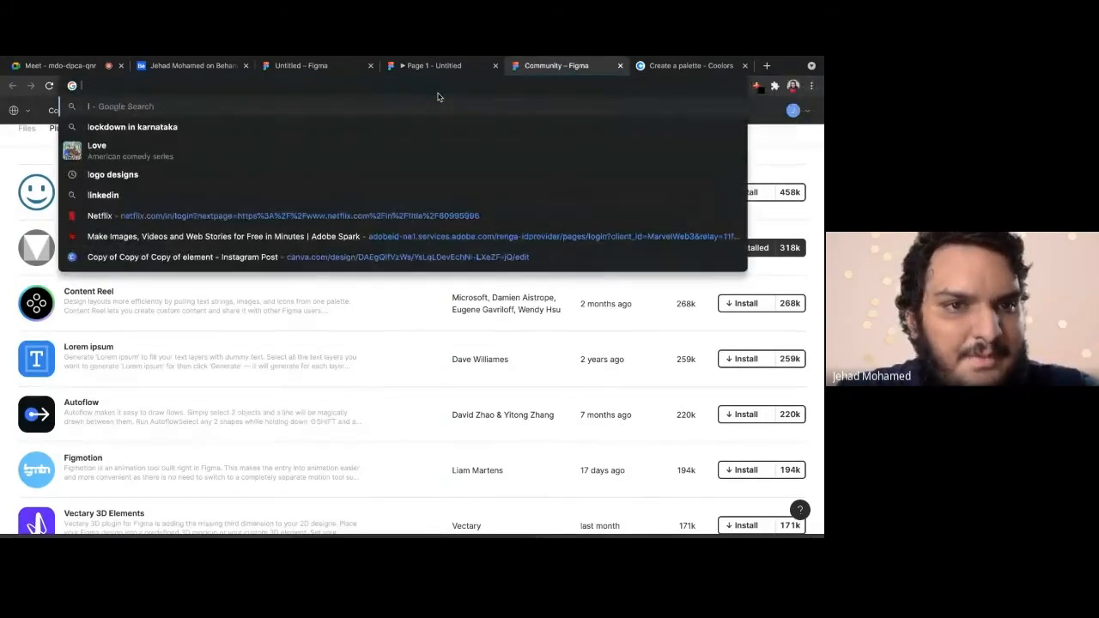
key(BackSpace)
text(adpb)
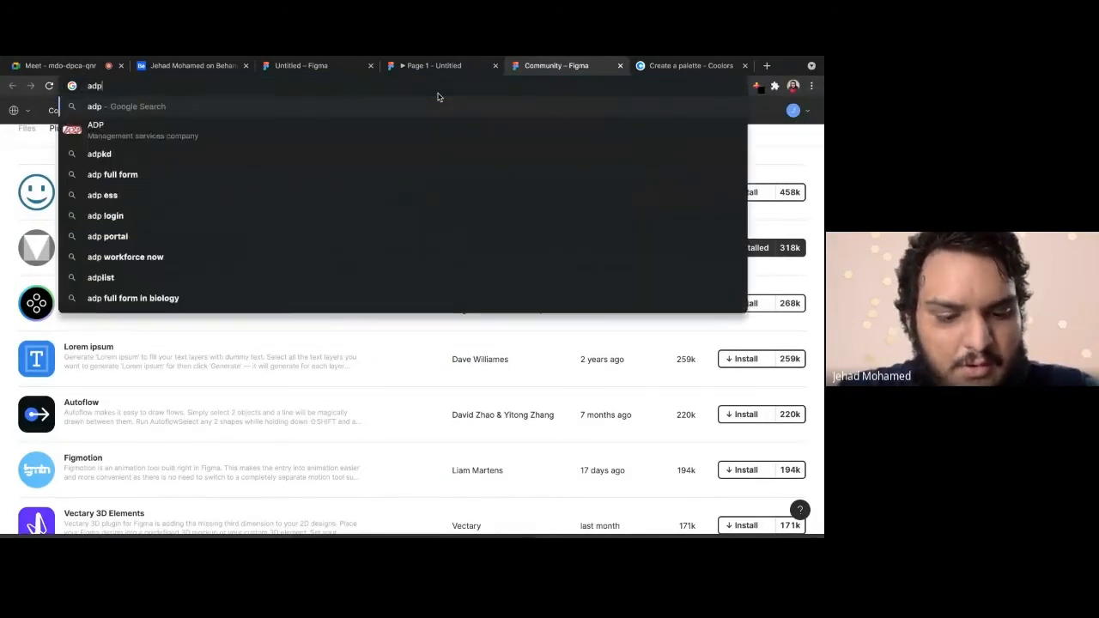
key(BackSpace)
key(BackSpace)
text(obe xd)
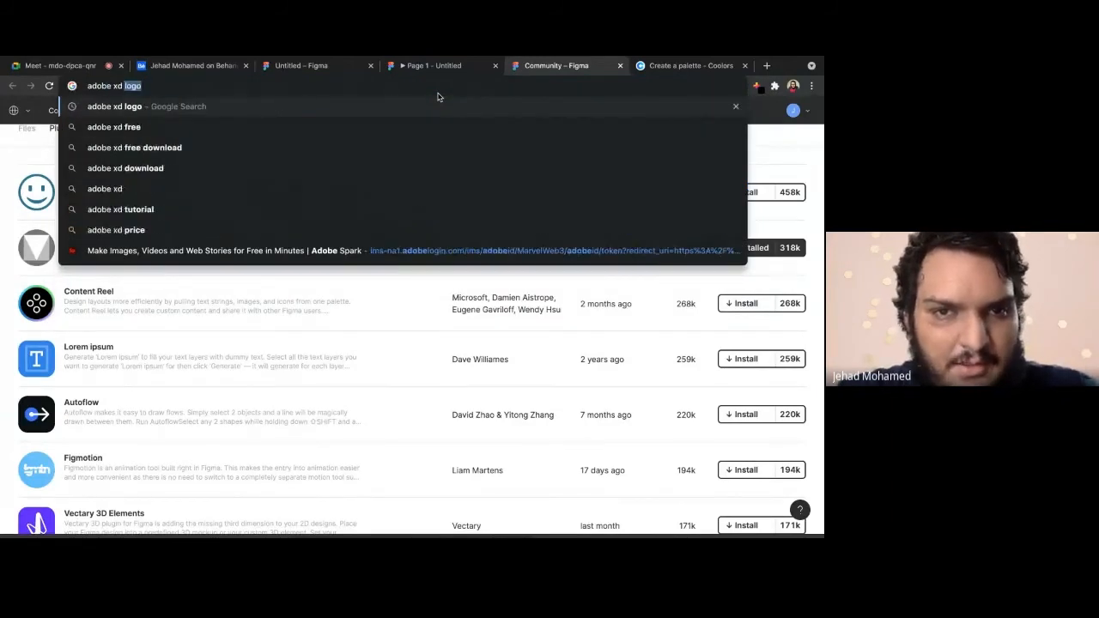
key(BackSpace)
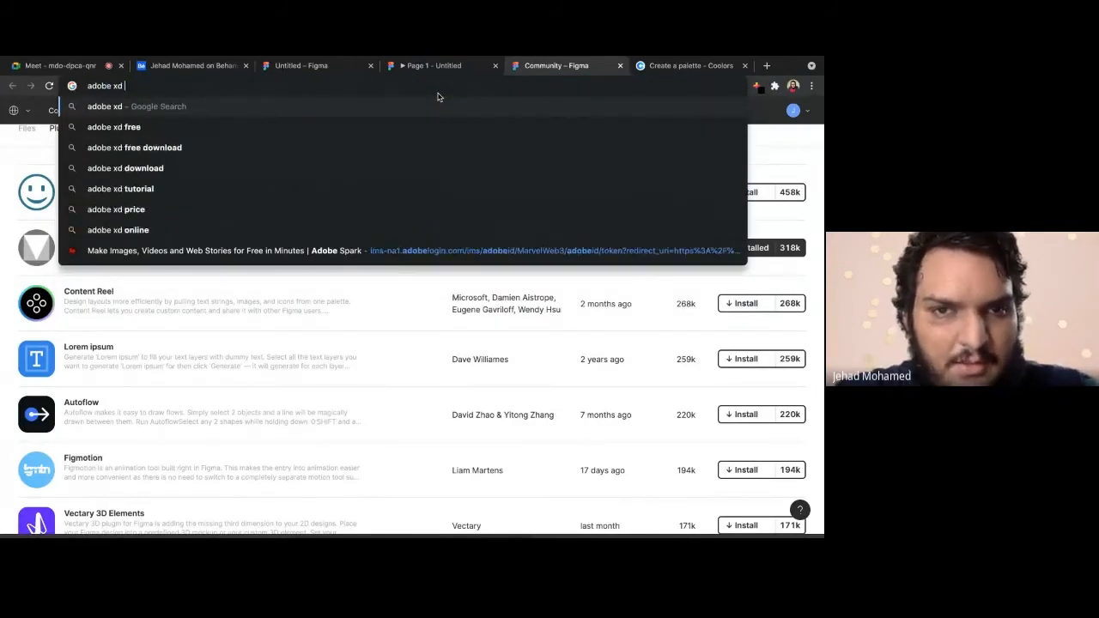
text(crea)
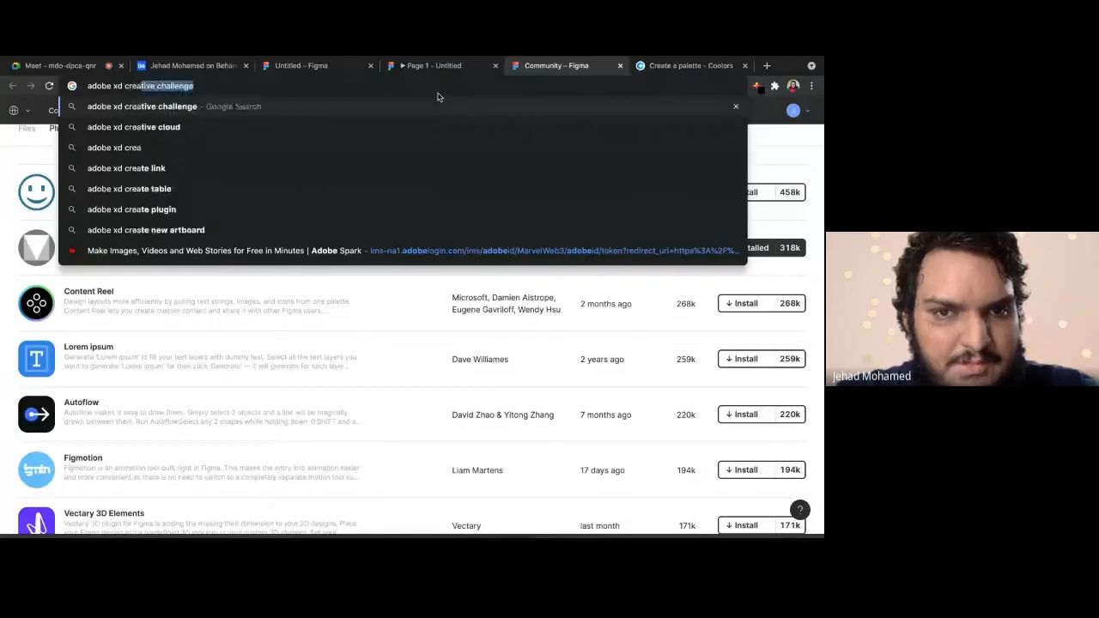
key(Return)
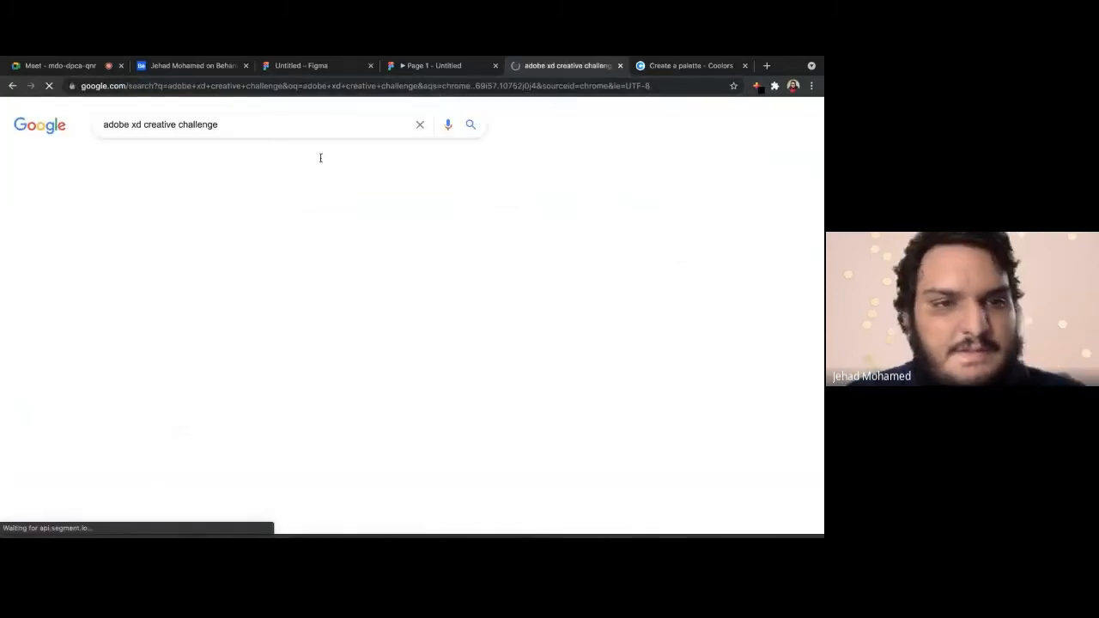
Open Behance's XD Creative Challenge page from the search results and copy its web address
click(222, 220)
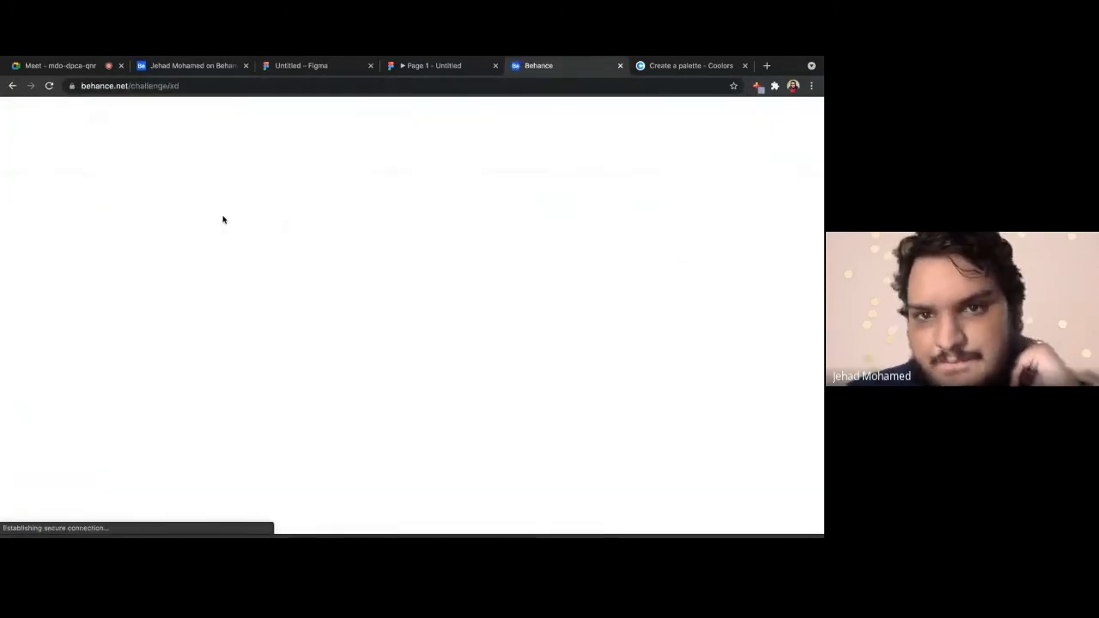
click(226, 83)
key(ctrl+c)
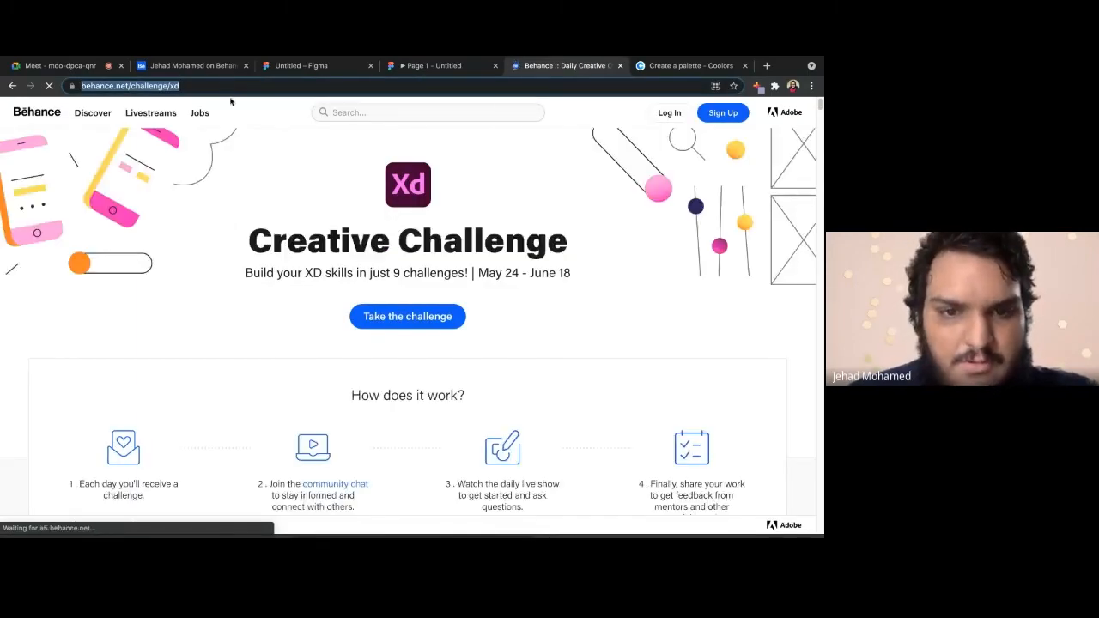
Browse the challenge cards, switch to the Google Meet call and send the copied challenge link to everyone in the chat
scroll(334, 316, down, 5)
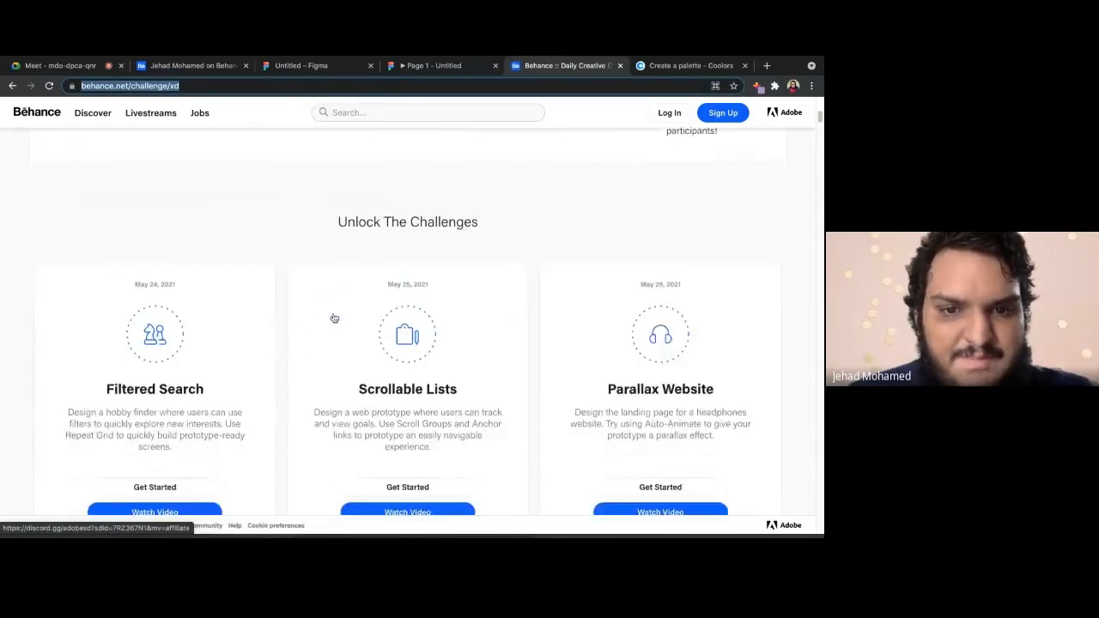
scroll(334, 318, up, 1)
scroll(334, 318, down, 8)
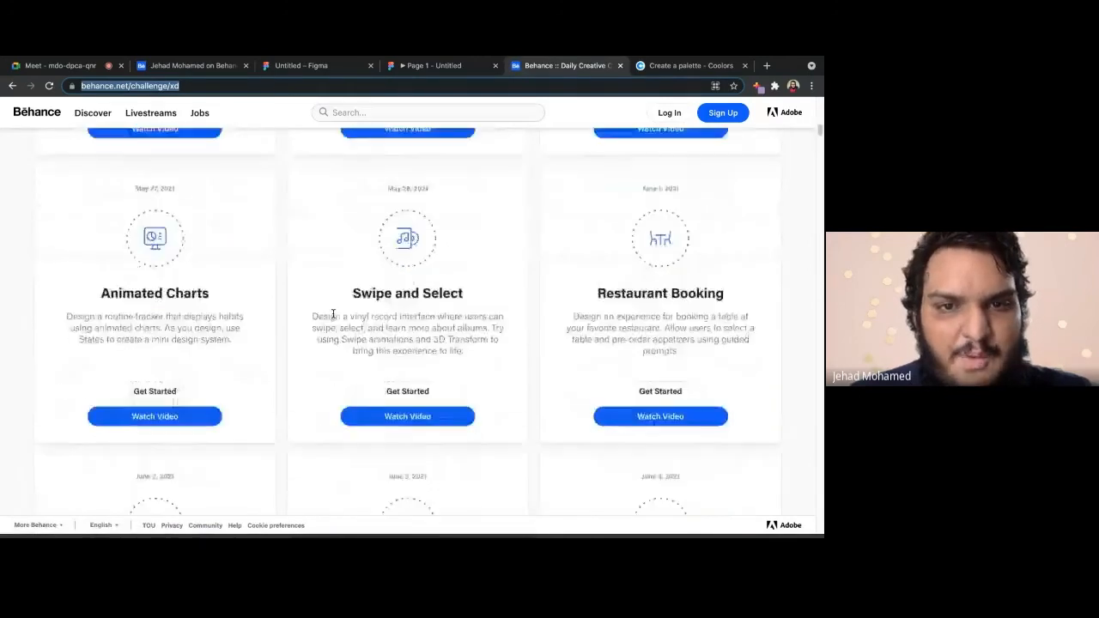
scroll(331, 315, up, 12)
scroll(334, 314, down, 5)
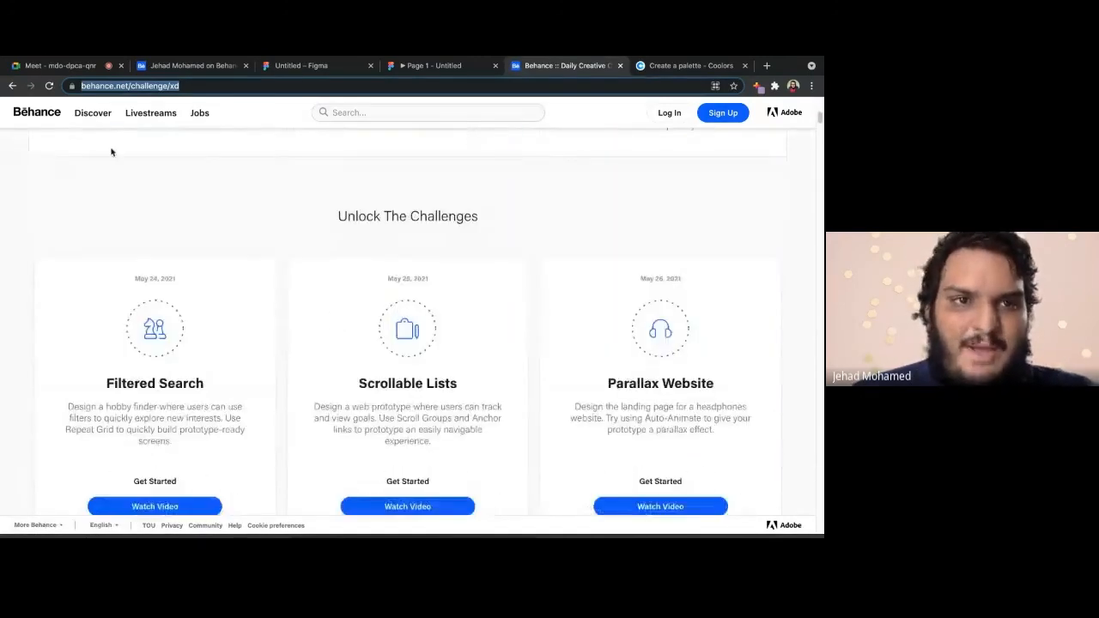
click(57, 65)
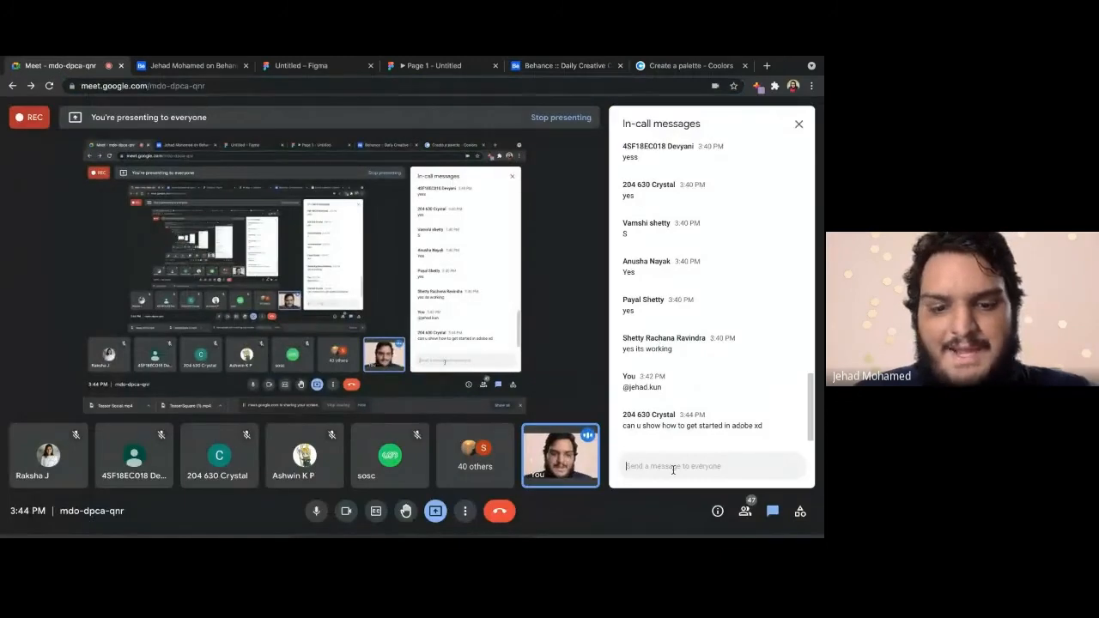
click(673, 468)
key(ctrl+v)
key(Return)
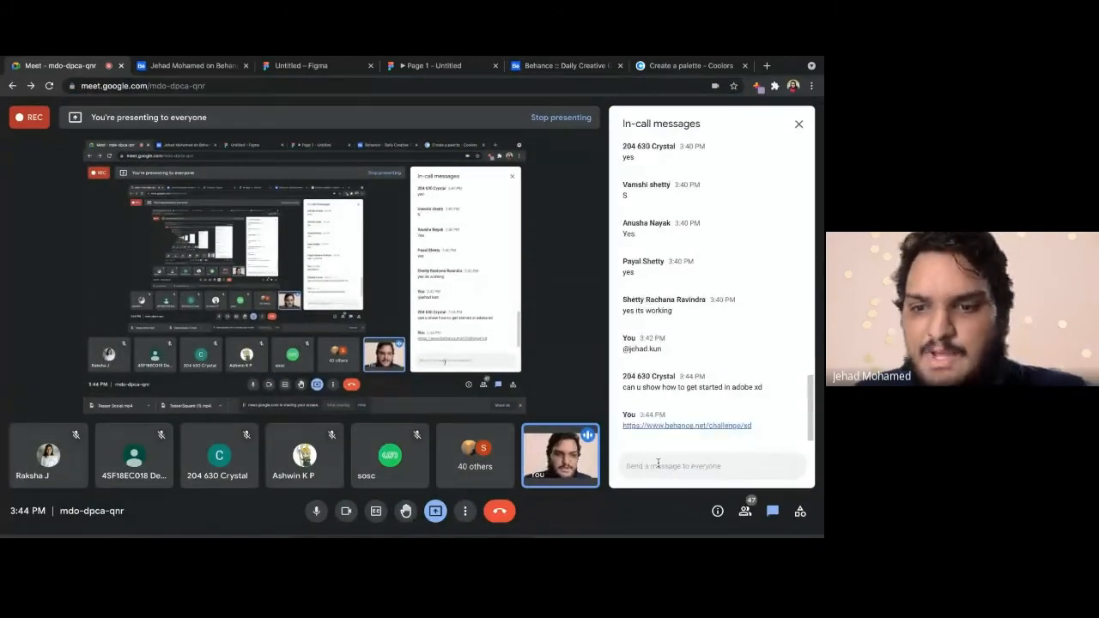
Return to the Behance challenge page and look over its sections down to Explore Past Challenges
click(447, 67)
click(536, 67)
scroll(486, 300, down, 10)
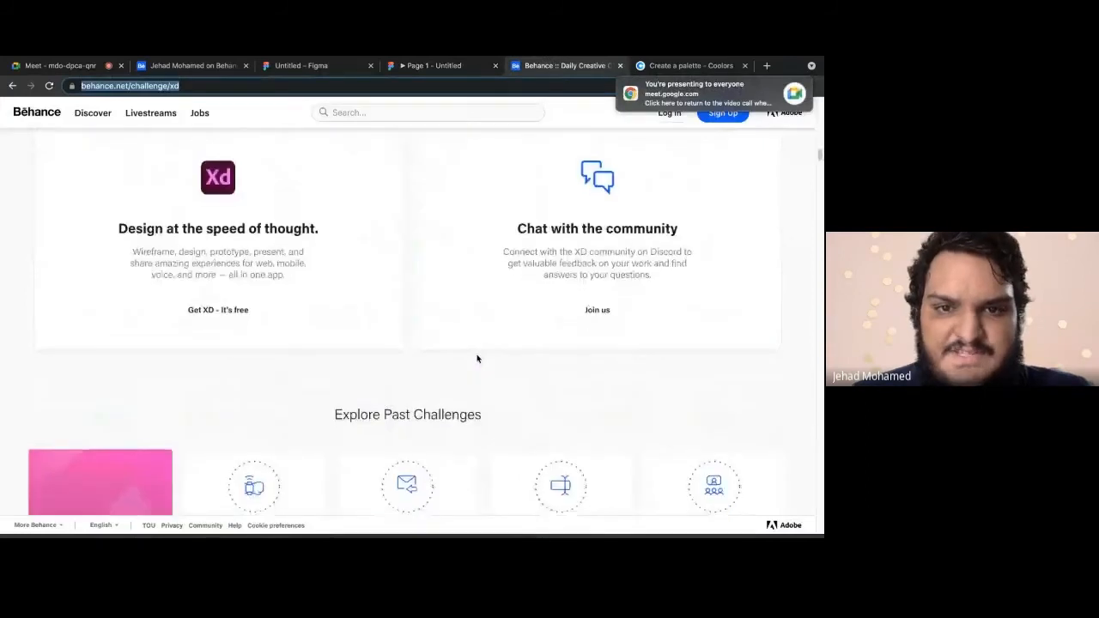
scroll(478, 359, up, 6)
scroll(478, 359, up, 10)
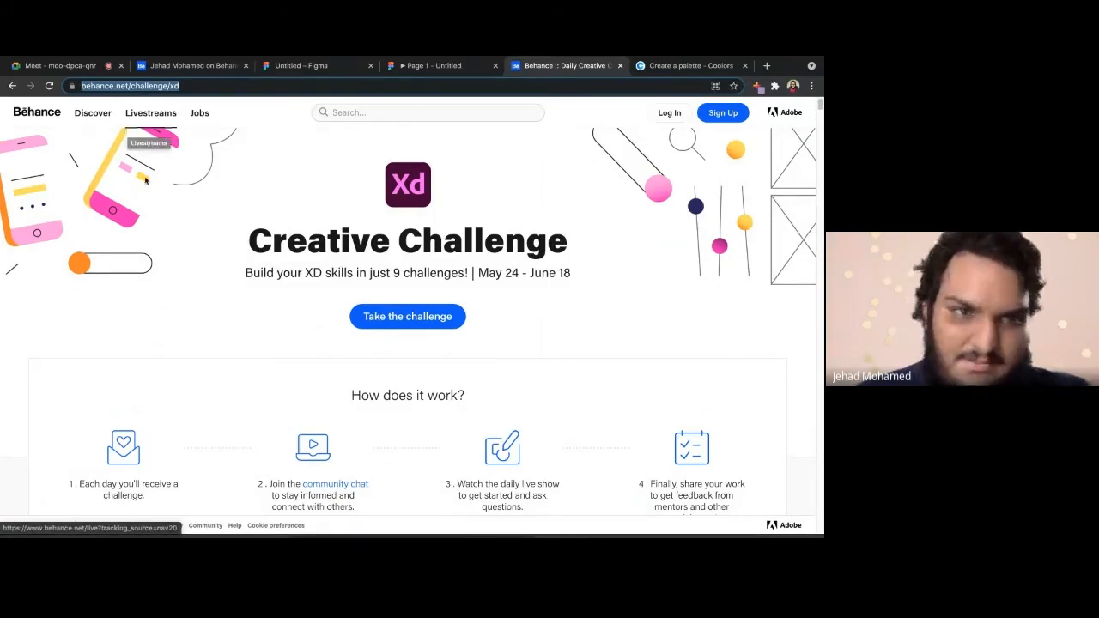
Check the meeting chat, switch to the Behance portfolio profile and open its Adobe Creative Challenge Movie App project
click(74, 69)
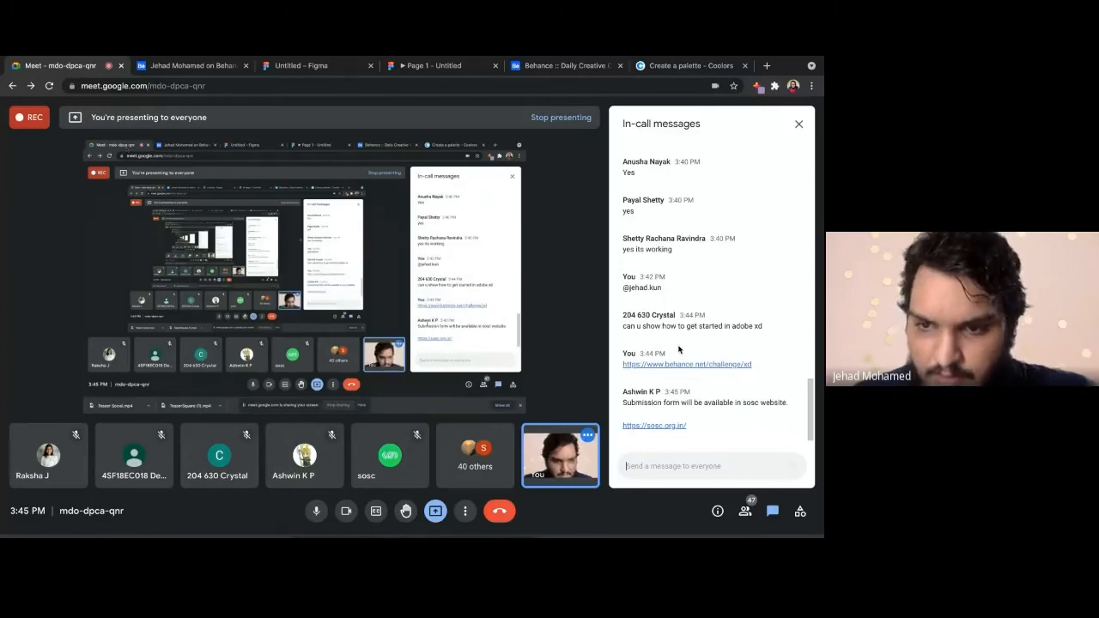
click(434, 65)
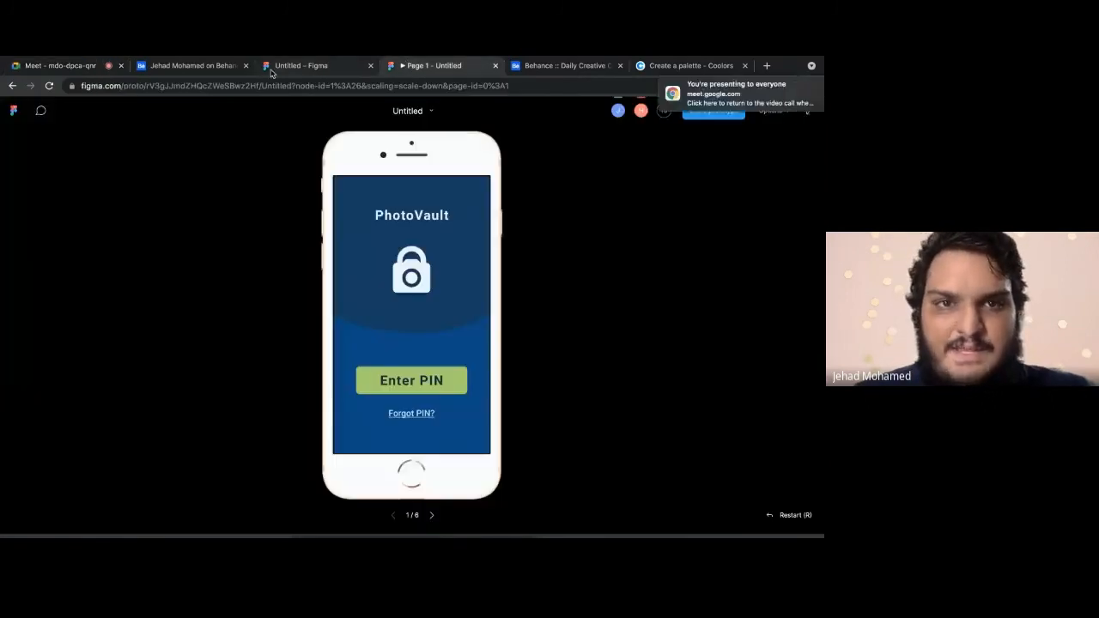
click(271, 69)
click(222, 69)
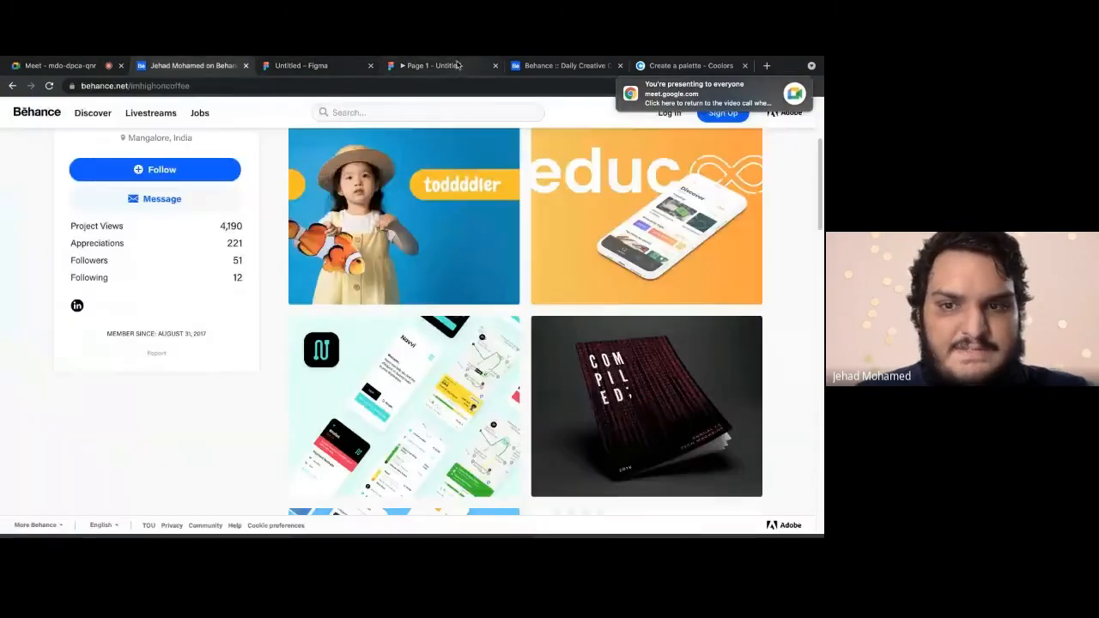
scroll(425, 279, down, 10)
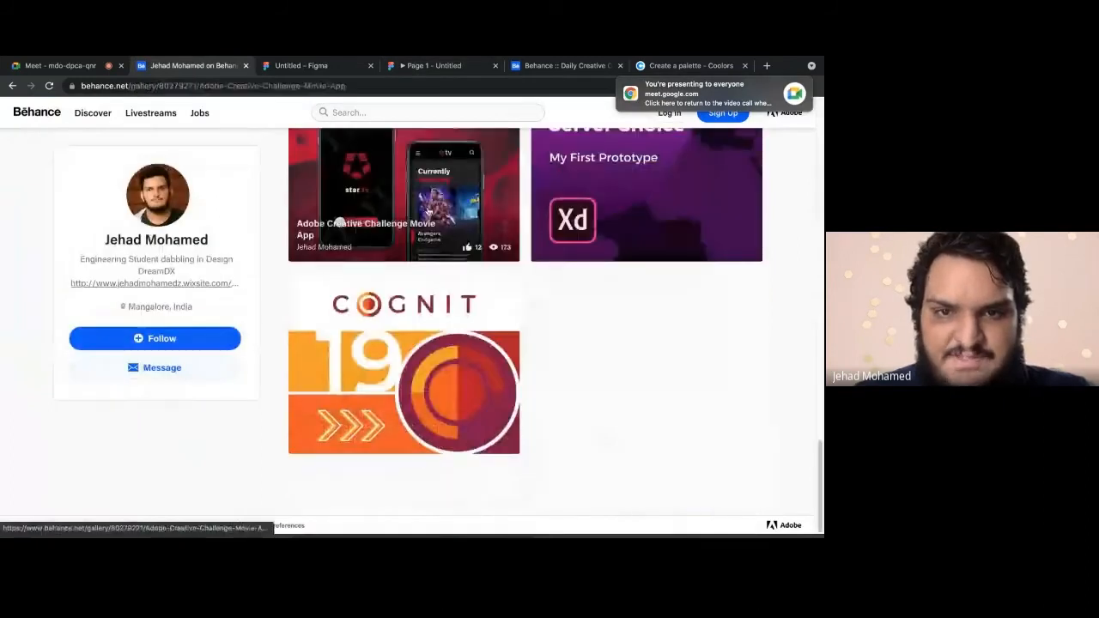
click(427, 206)
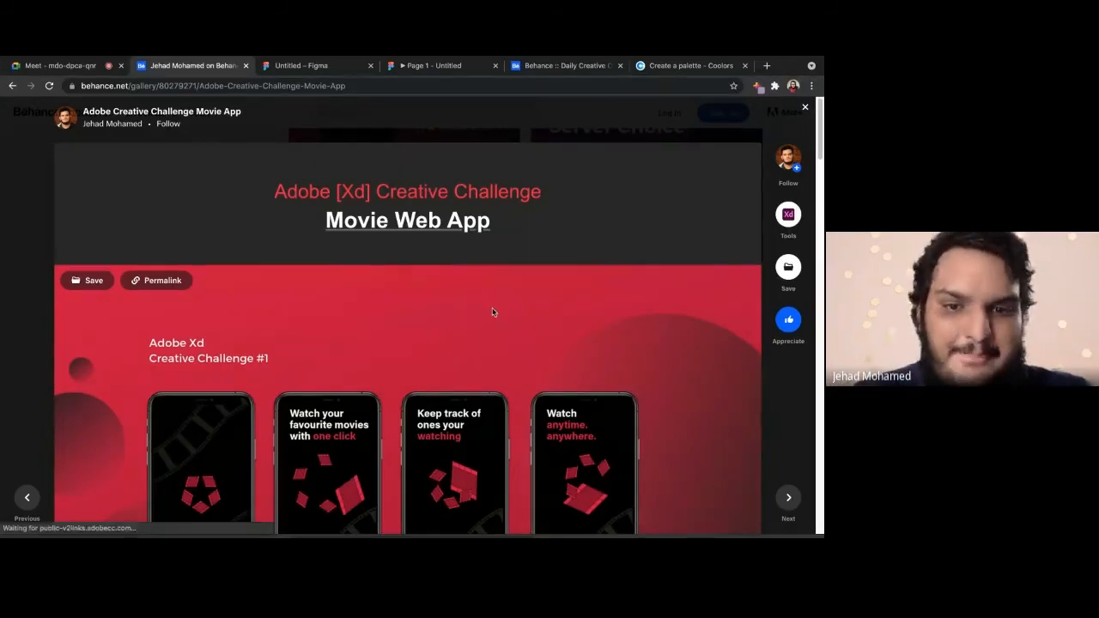
Examine the movie app screens made for Adobe Xd Creative Challenges #1 to #4 in the project
scroll(489, 309, down, 3)
scroll(635, 368, down, 3)
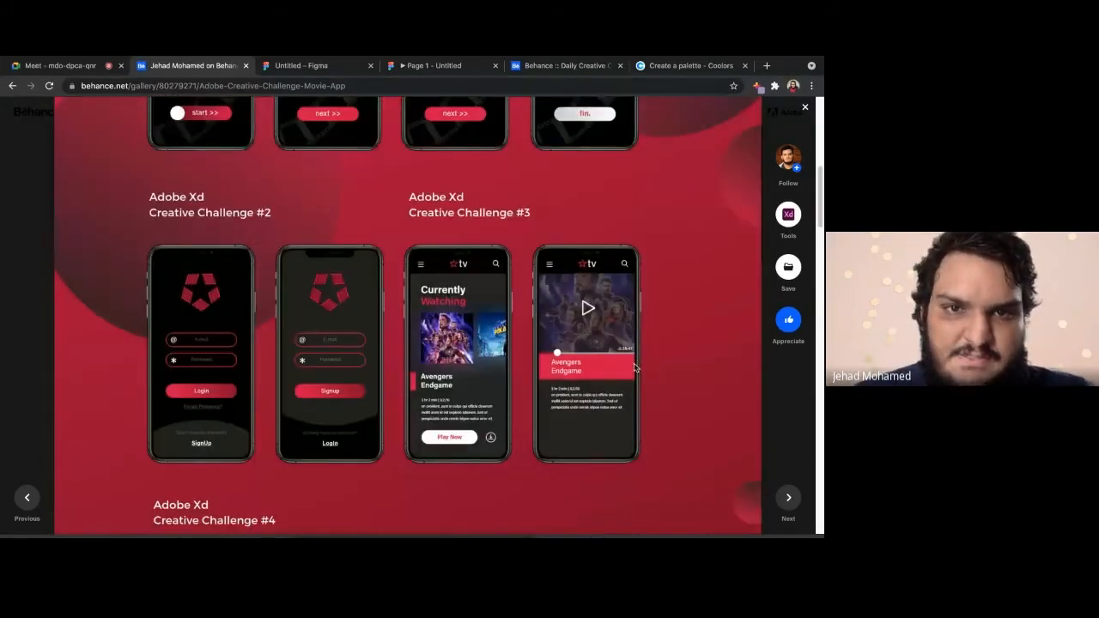
scroll(634, 368, down, 5)
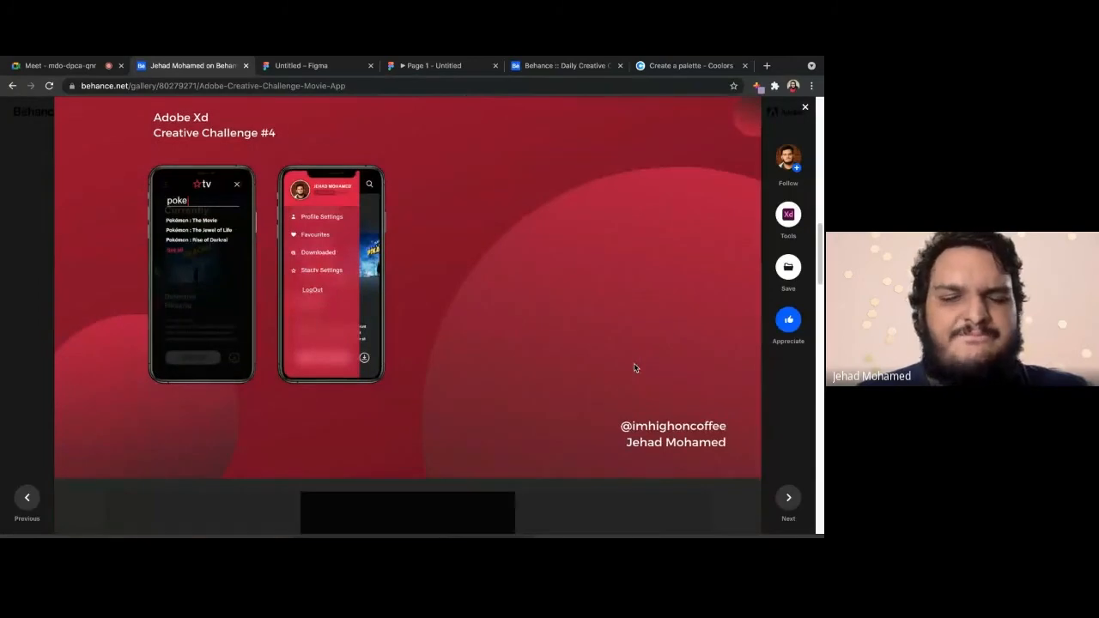
scroll(634, 368, up, 15)
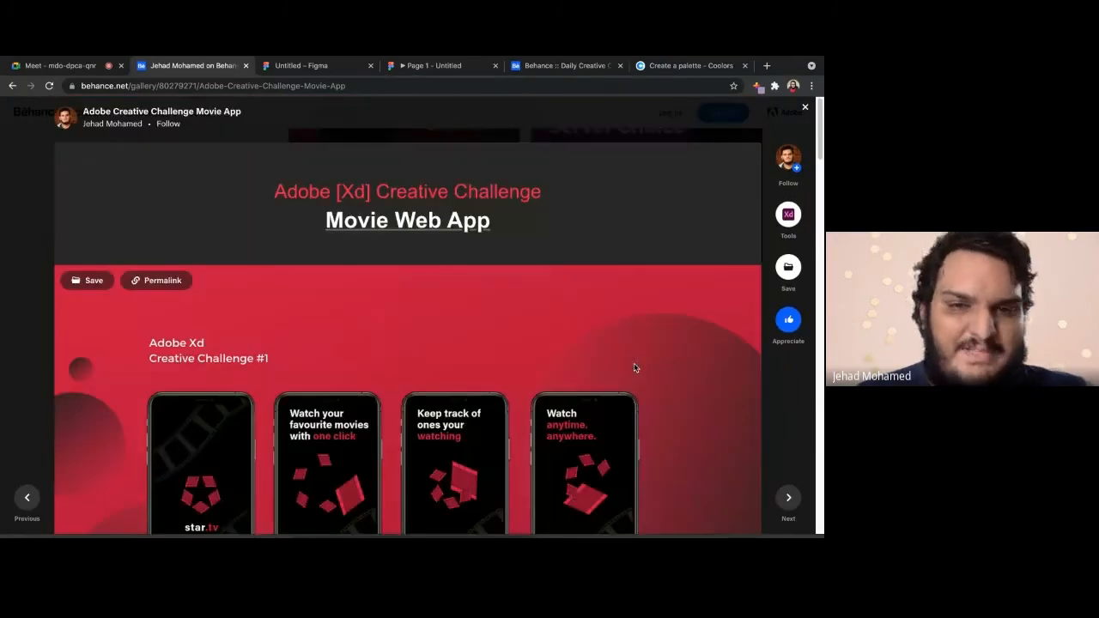
scroll(635, 368, down, 10)
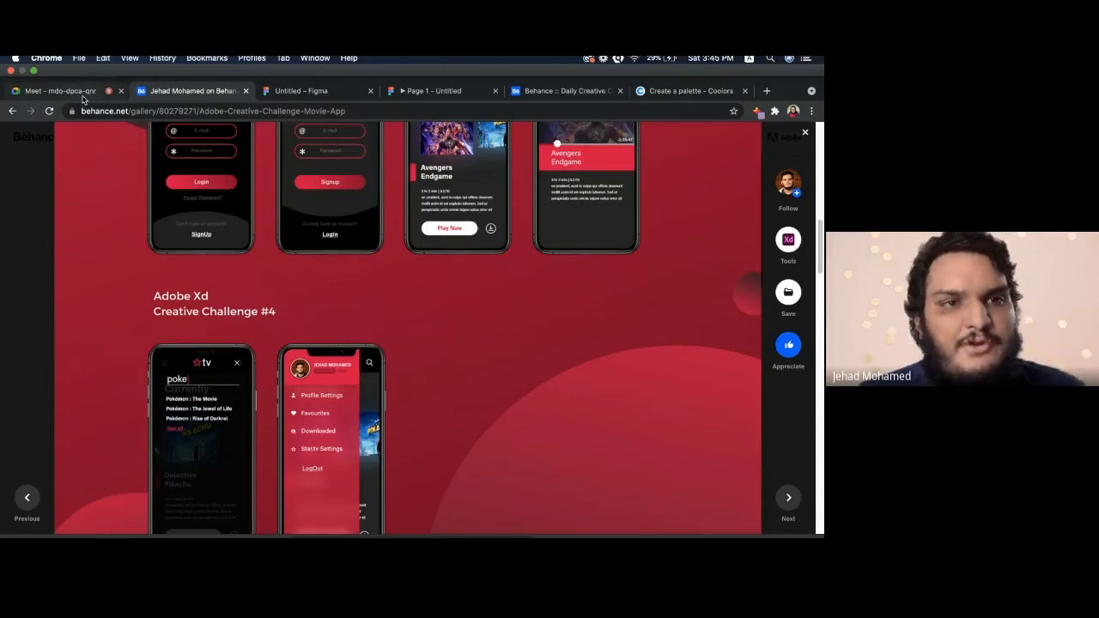
Check the meeting chat, switch to the Coolors palette generator and unlock all the palette's colours
click(82, 95)
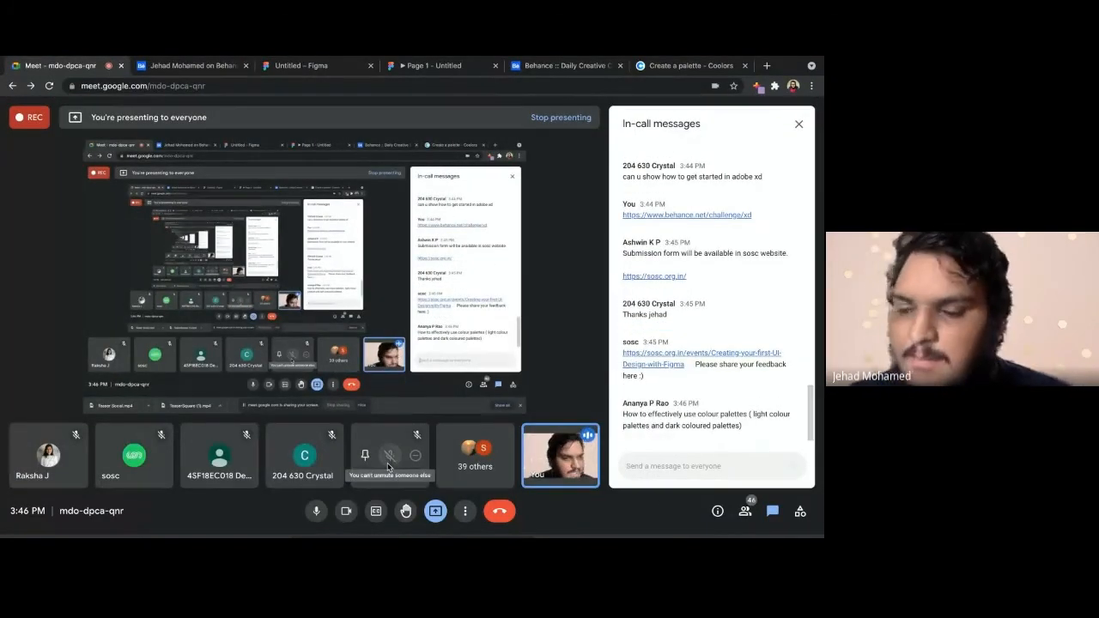
click(691, 65)
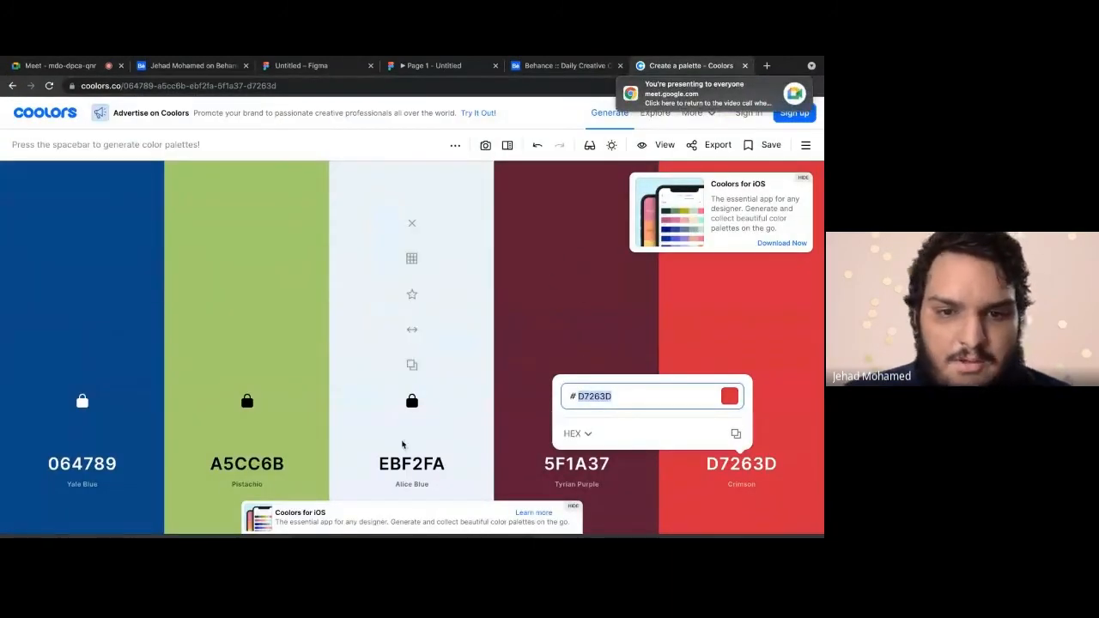
click(412, 401)
click(83, 401)
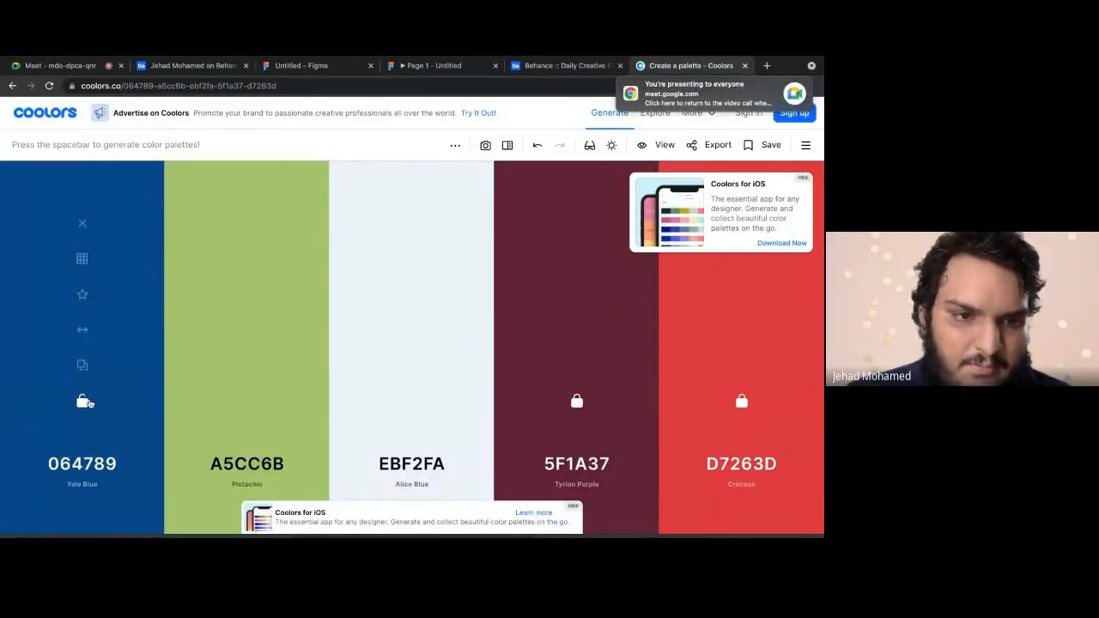
click(577, 401)
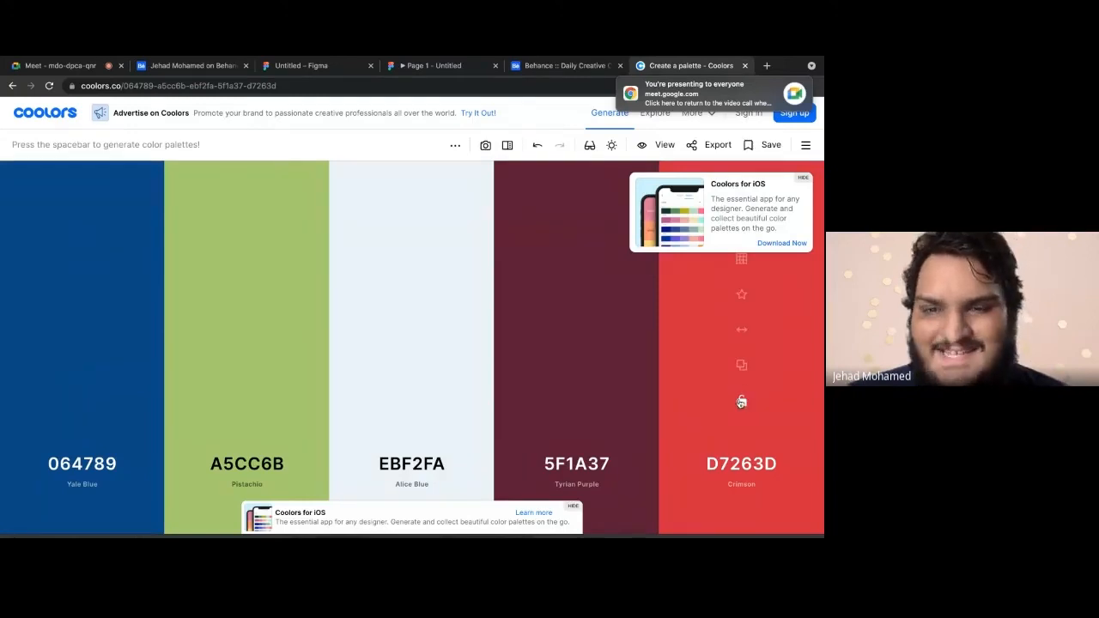
click(742, 403)
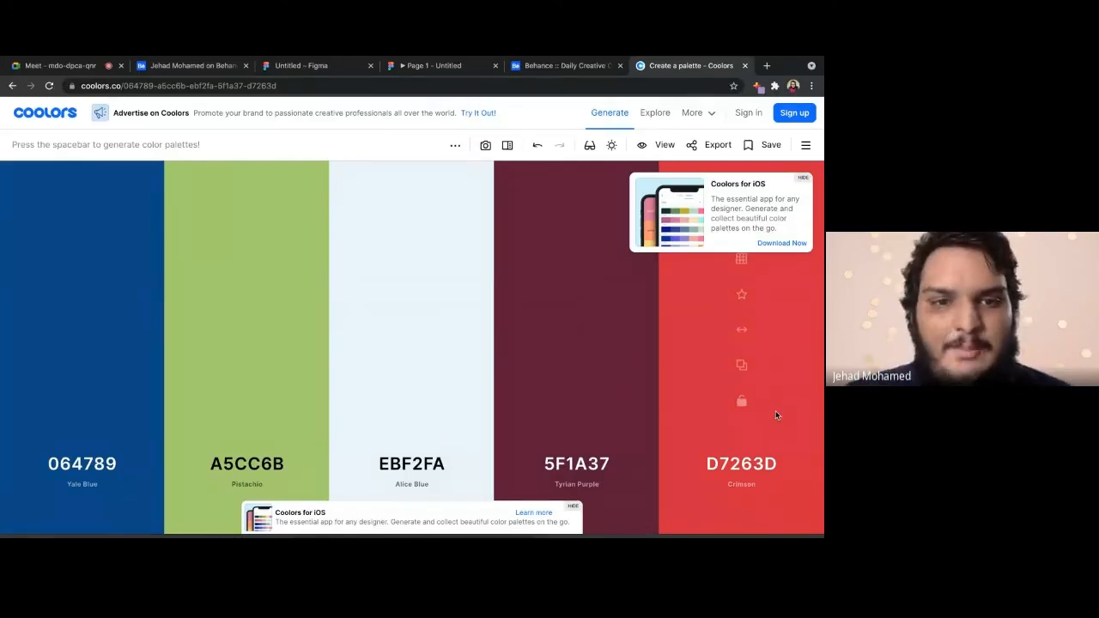
Generate new random palettes until one starts with the dark colour 170312, and lock that colour
key(space)
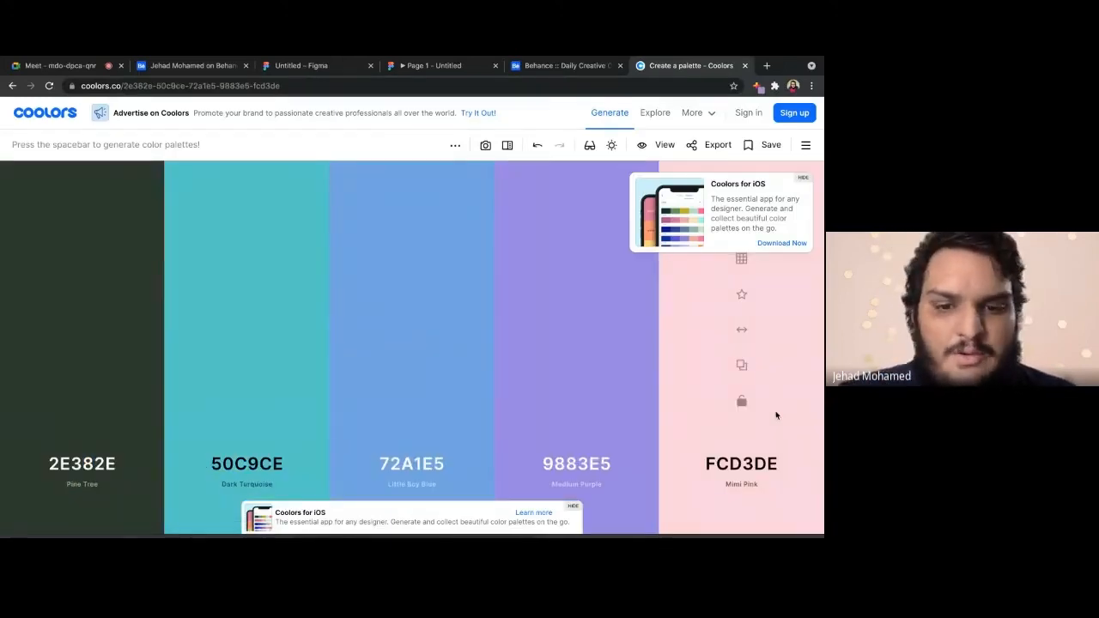
key(space)
key(space)
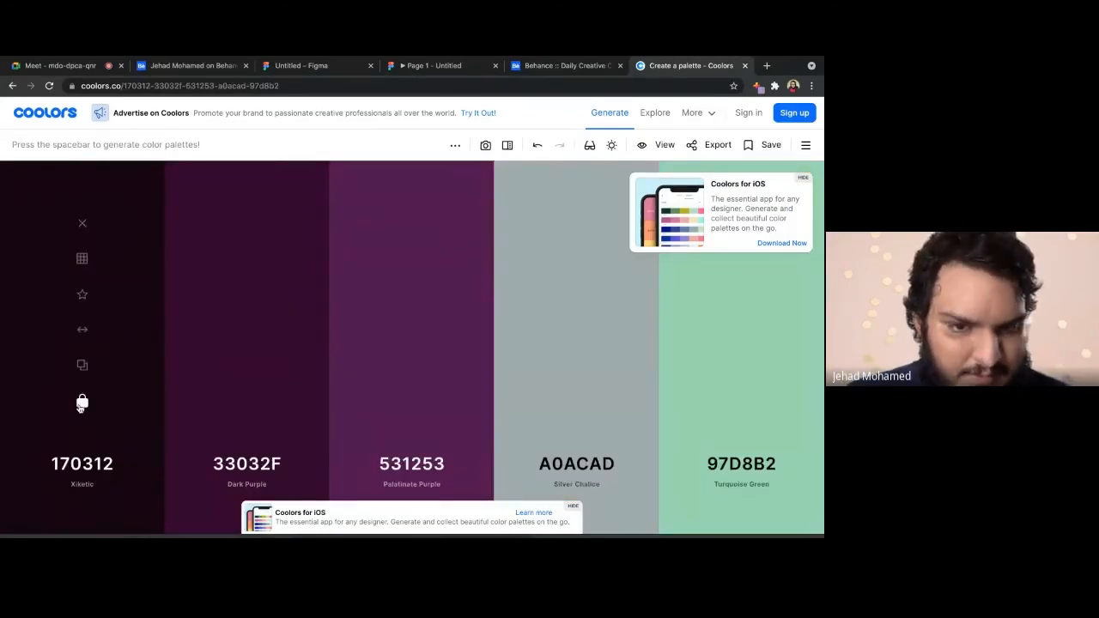
Regenerate the other four colours around the locked 170312 until the palette shows 256EFF, 3DDC97, FCFCFC and FF495C
key(space)
key(space)
key(space)
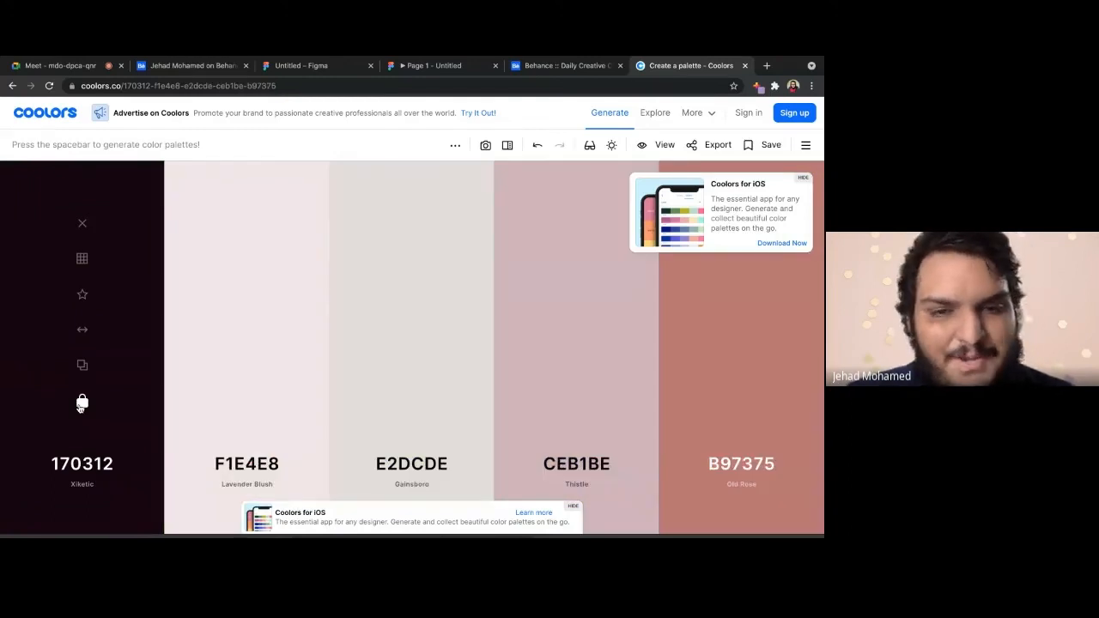
key(space)
key(space)
key(space)
key(space)
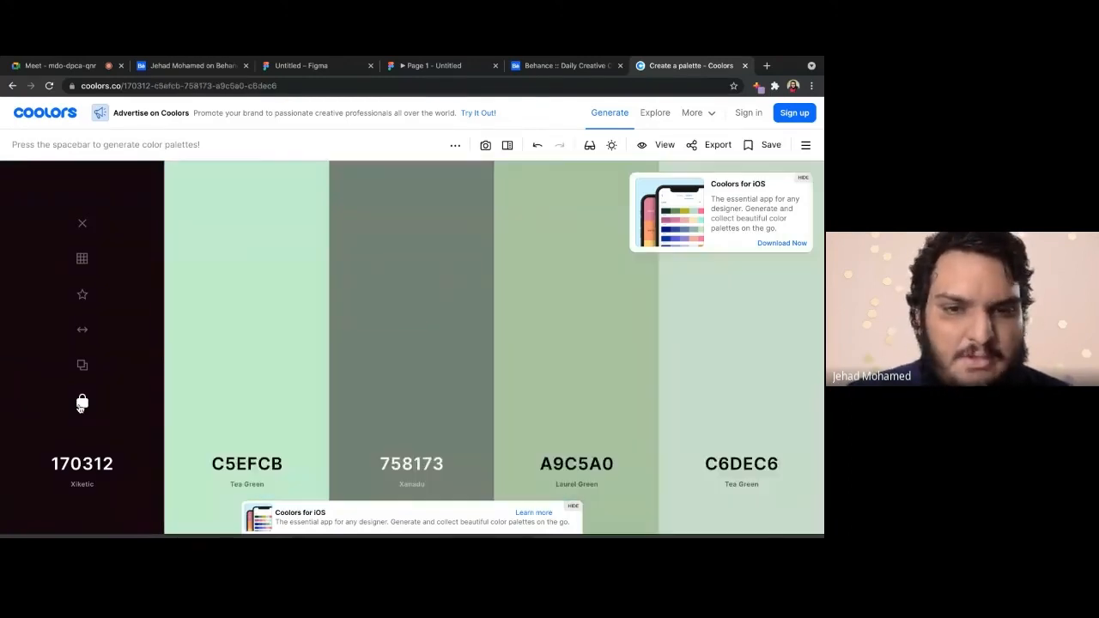
key(space)
key(space)
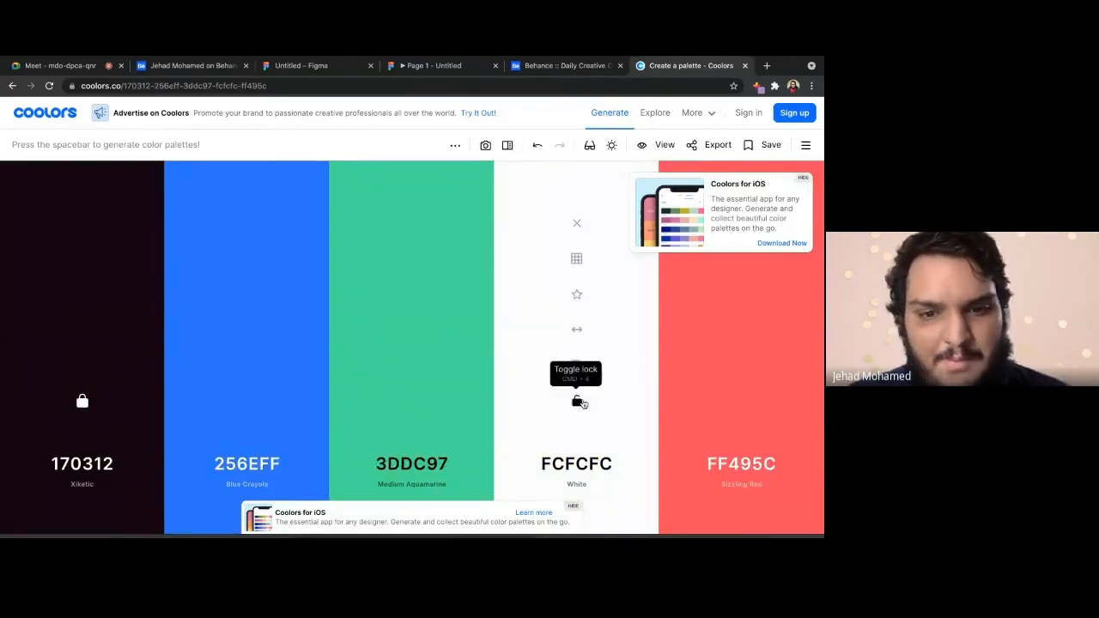
Lock the FCFCFC, 256EFF and 3DDC97 colours in the palette
click(578, 402)
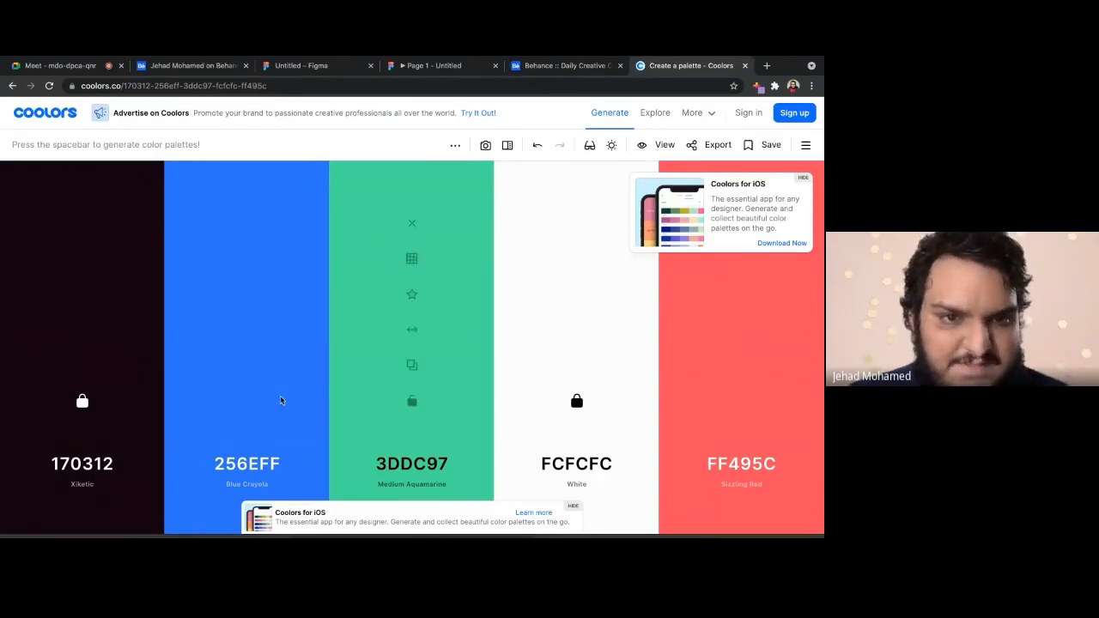
click(241, 404)
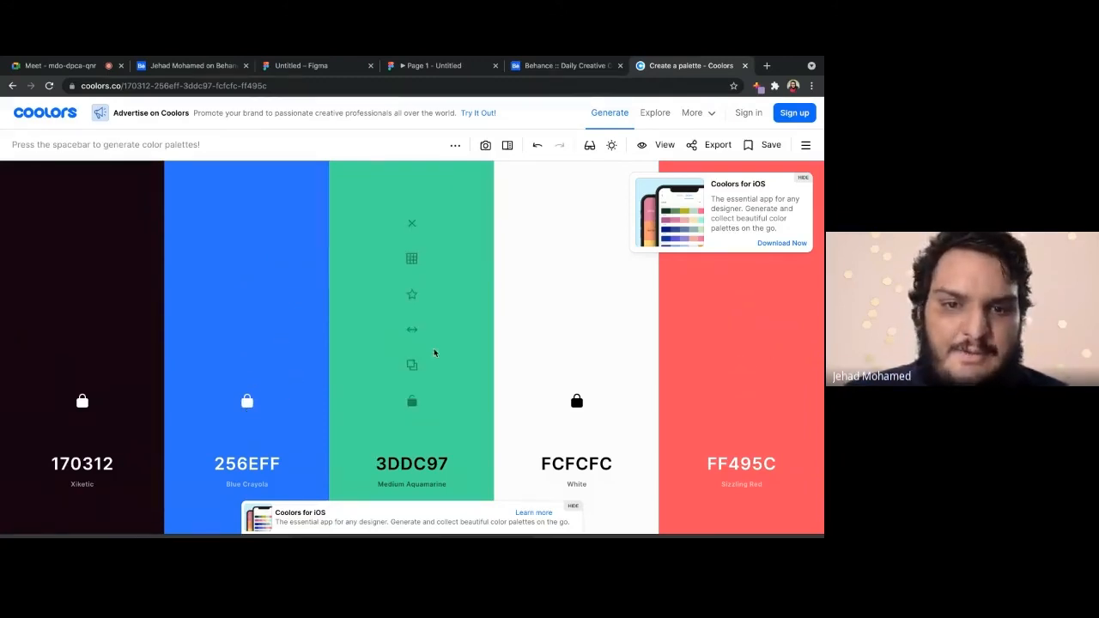
click(418, 404)
Regenerate the one unlocked colour beside the four locked ones until it becomes the light pink FFB7C3
key(space)
key(space)
key(space)
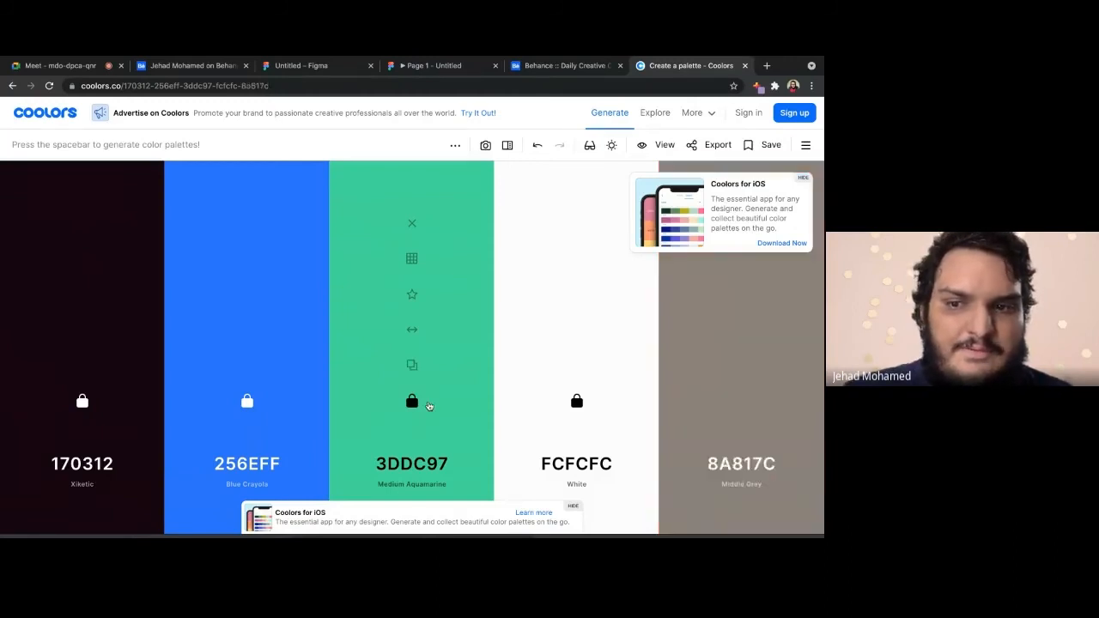
key(space)
key(space)
key(space)
key(space)
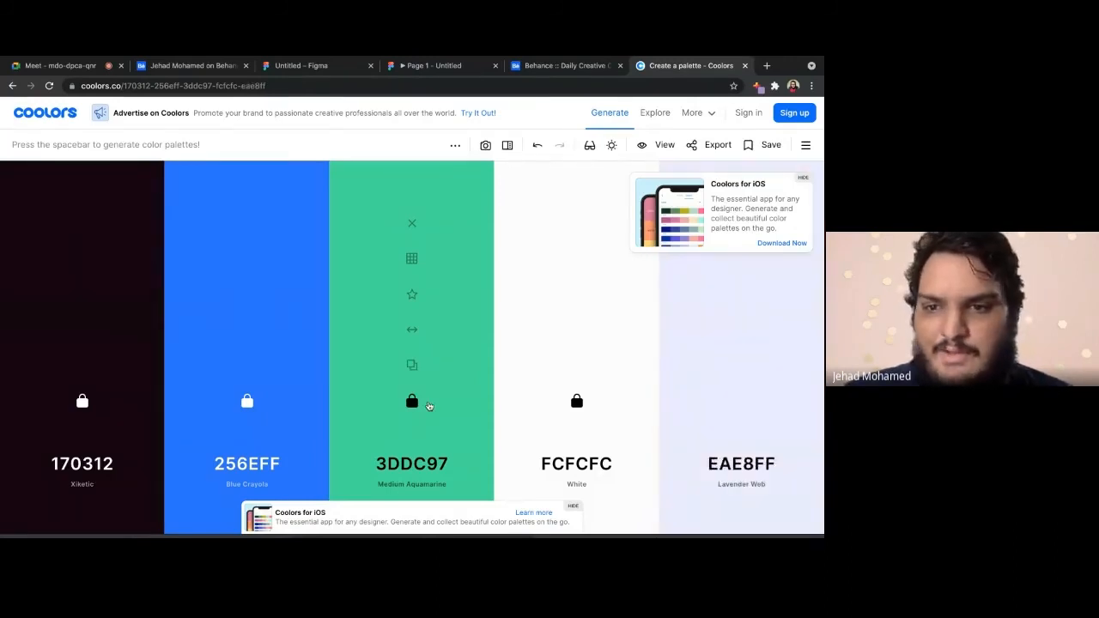
key(space)
key(space)
key(space)
key(space)
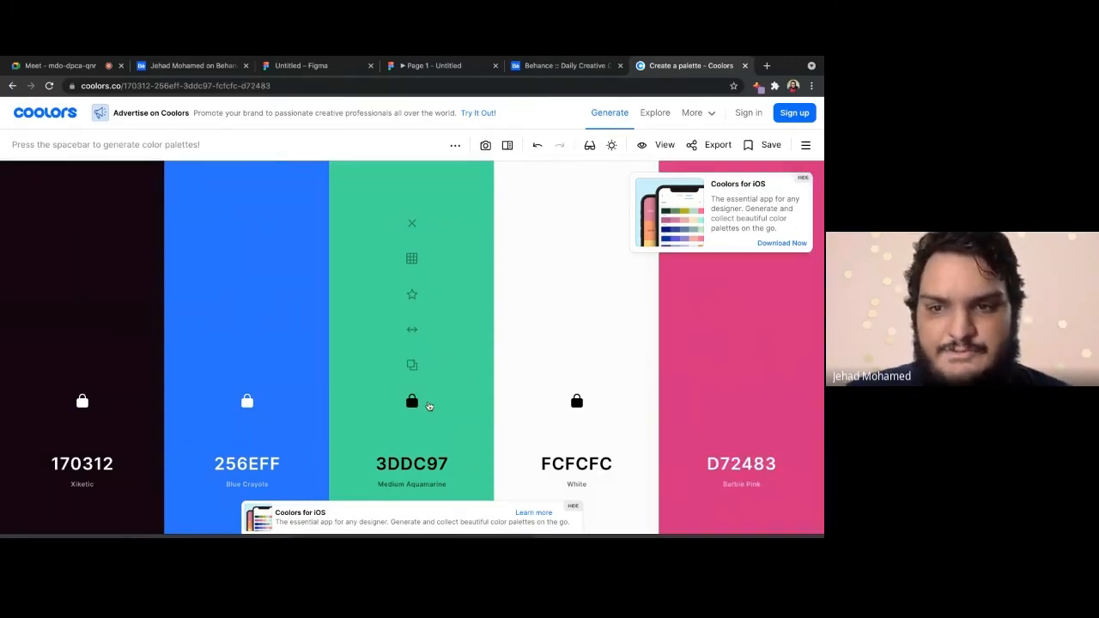
key(space)
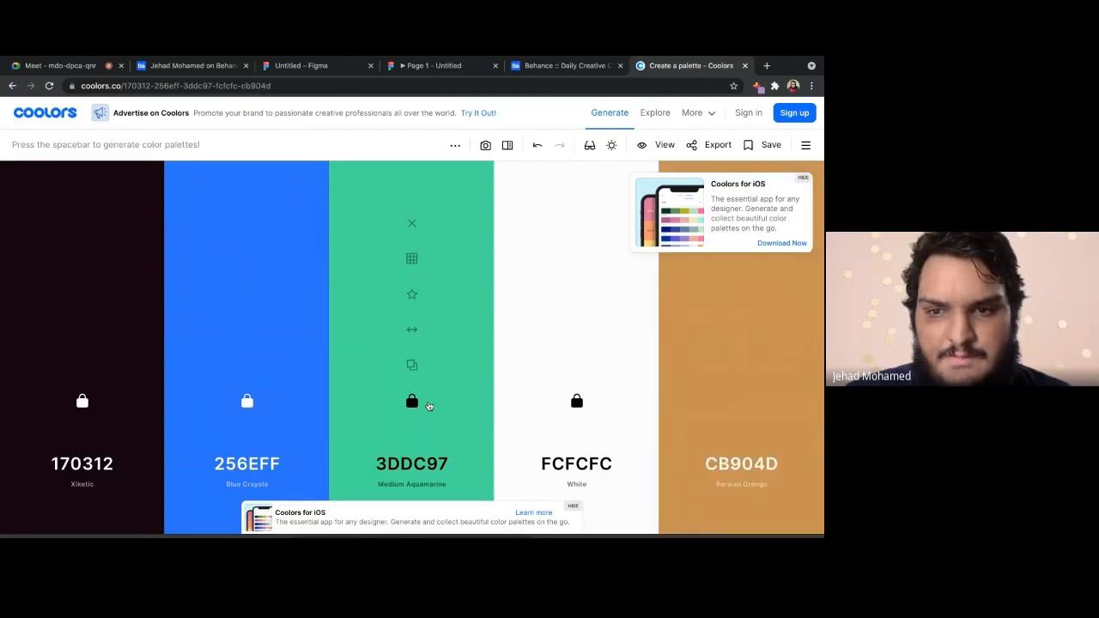
key(space)
key(space)
key(space)
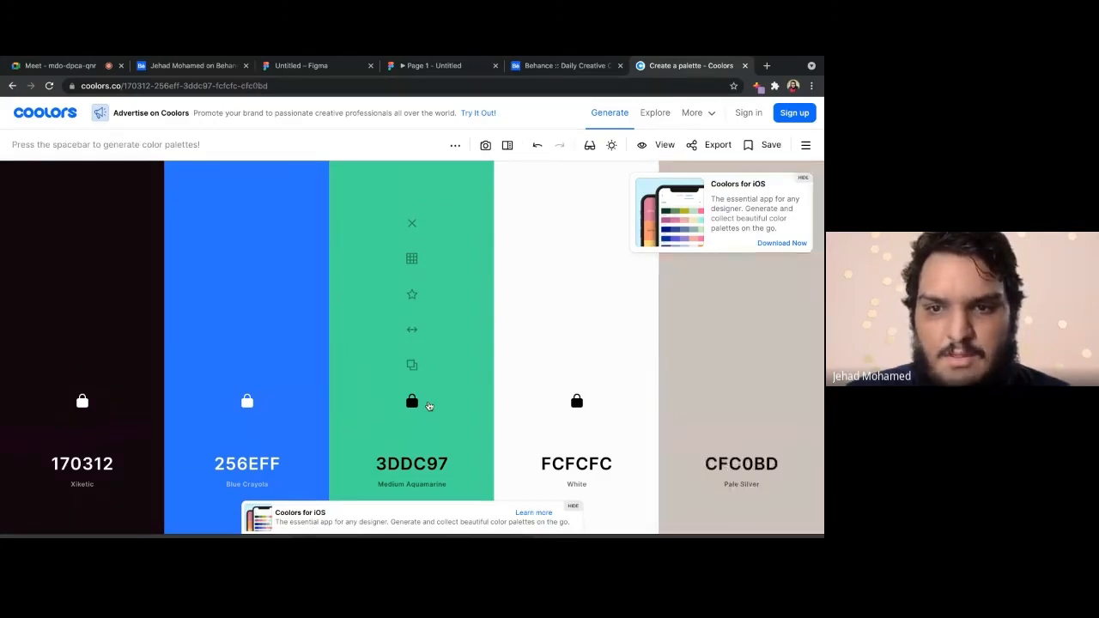
key(space)
key(space)
key(space)
key(space)
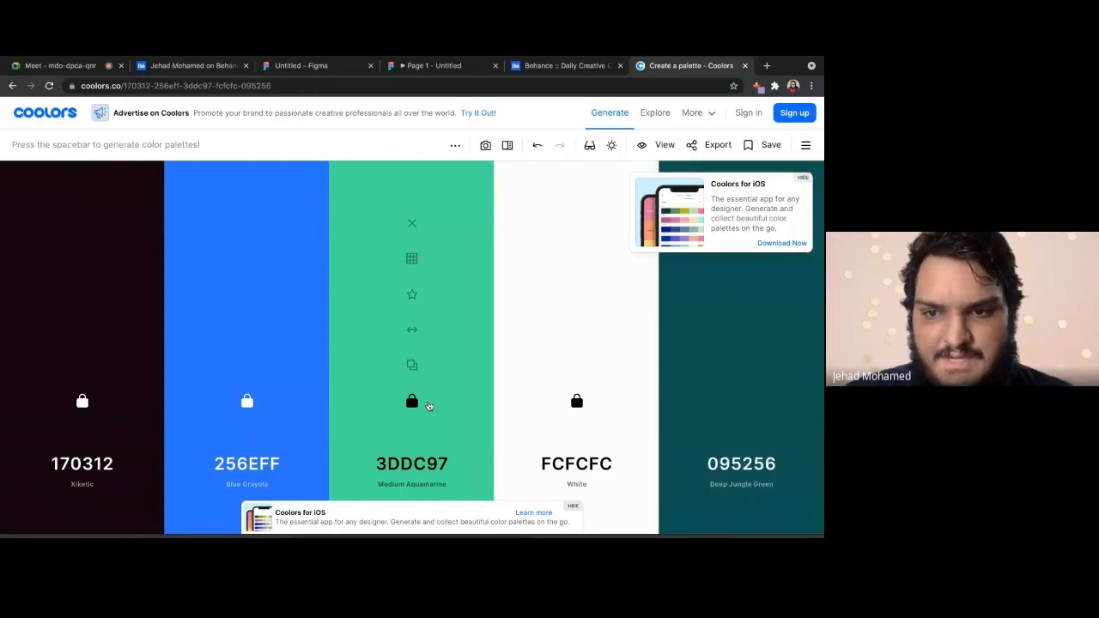
key(space)
key(space)
key(space)
key(space)
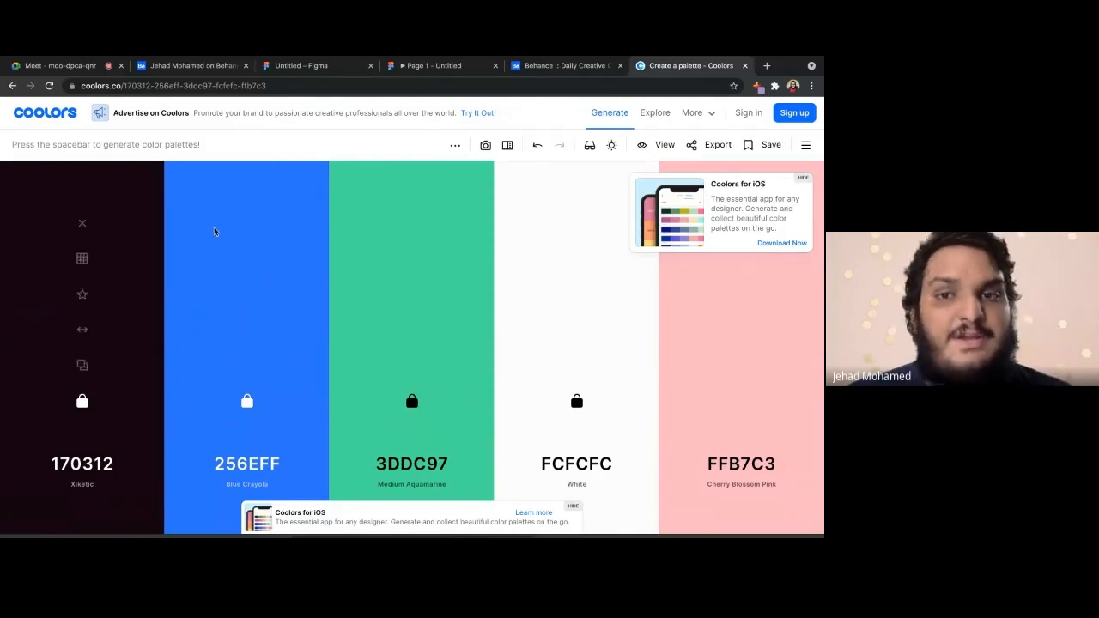
Return to the Google Meet call and read the attendees' questions in the in-call messages
click(571, 66)
click(425, 66)
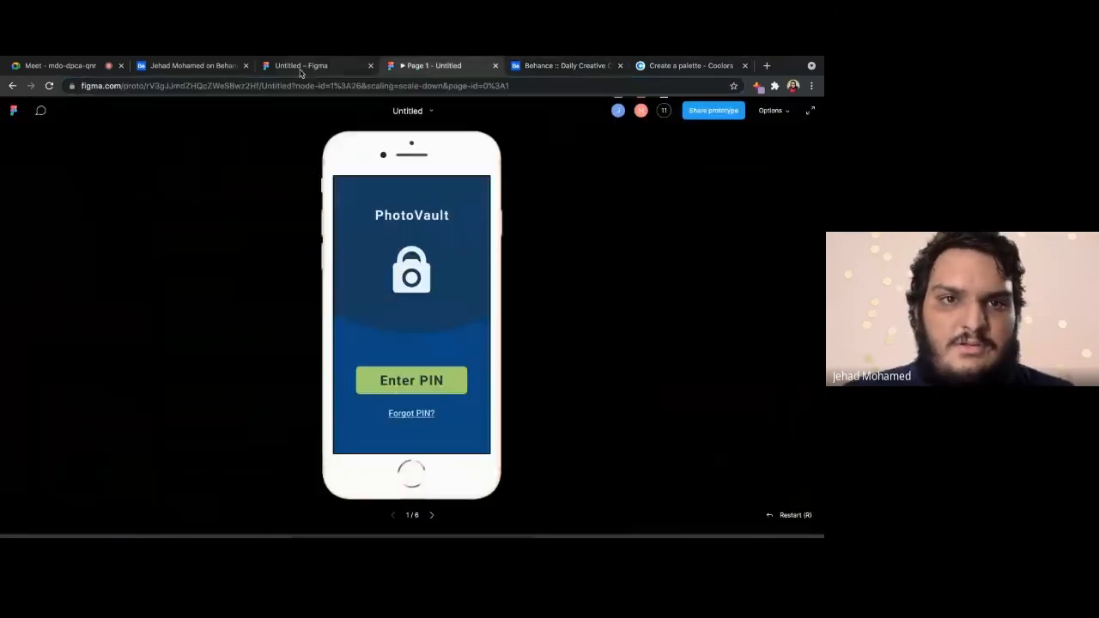
click(296, 67)
click(189, 67)
click(100, 67)
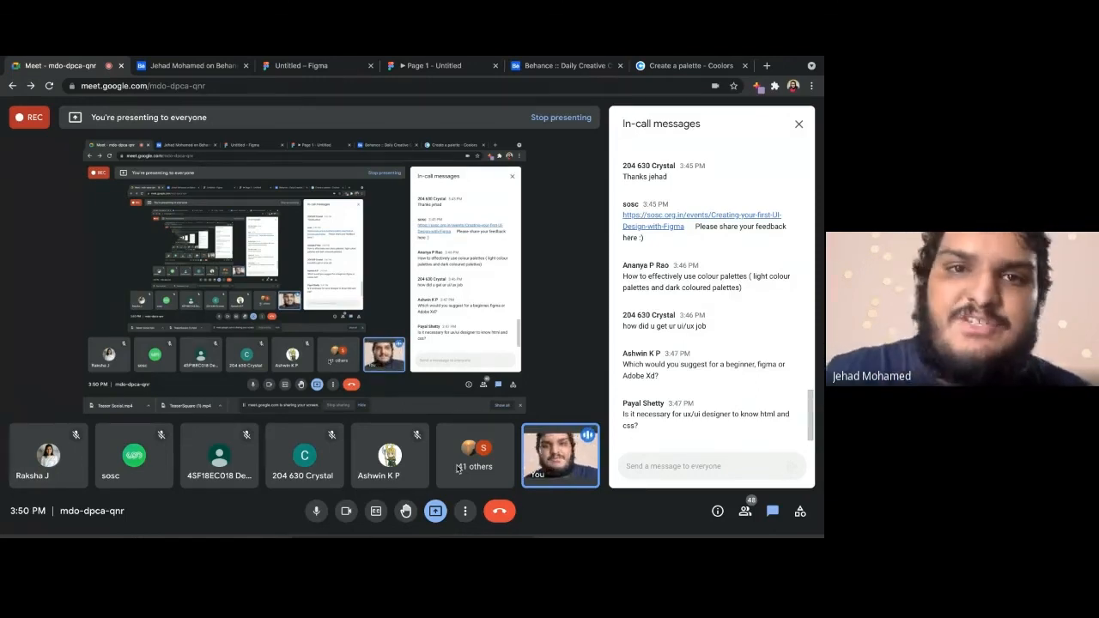
Show the Behance Xd Creative Challenge page as a beginner resource and return to the meeting chat for further questions
click(574, 68)
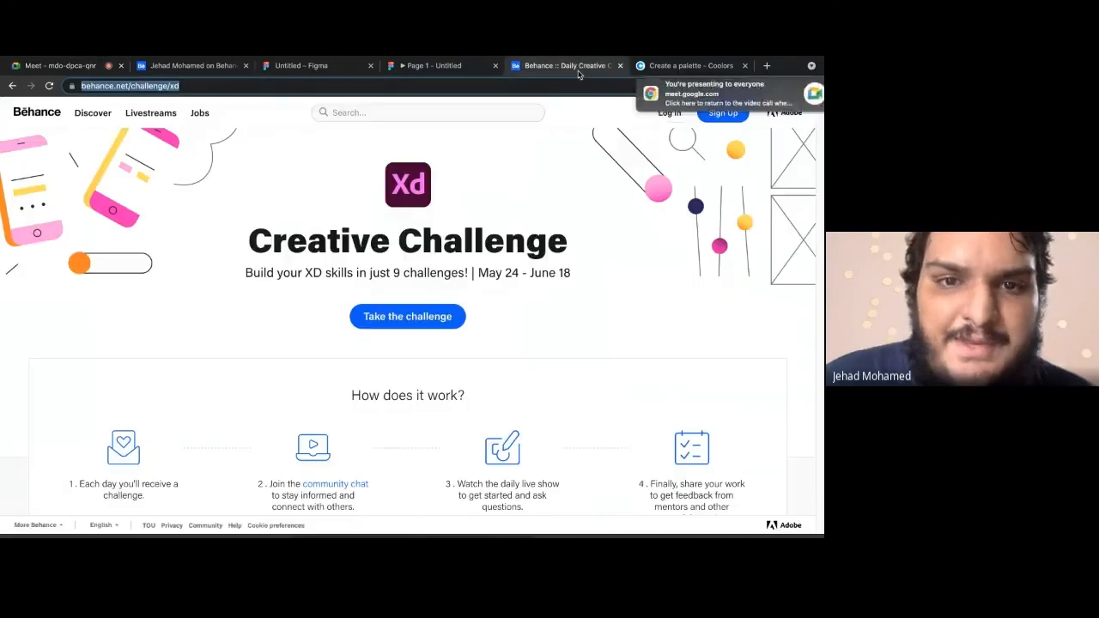
click(90, 68)
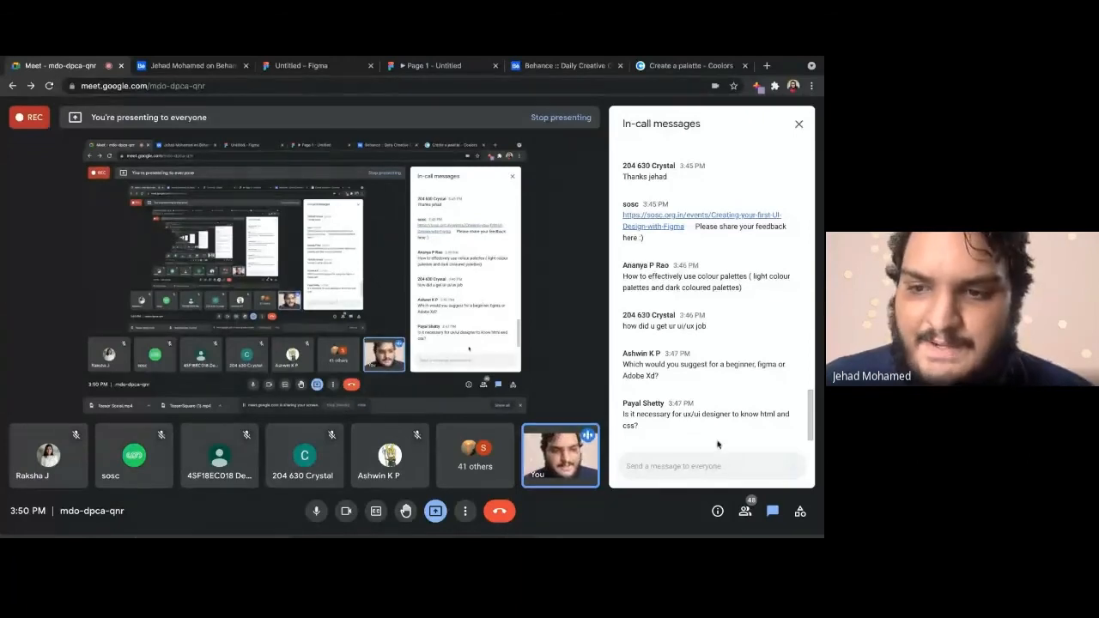
click(685, 463)
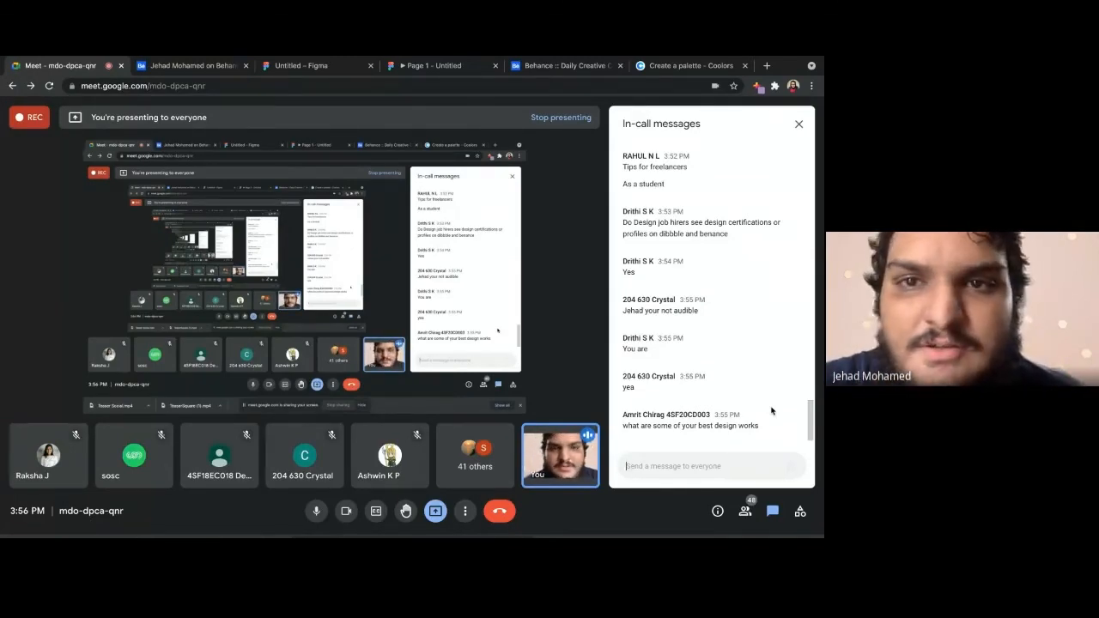
Close the Movie App project on Behance, look through the portfolio's work and return to the meeting
click(549, 66)
click(193, 65)
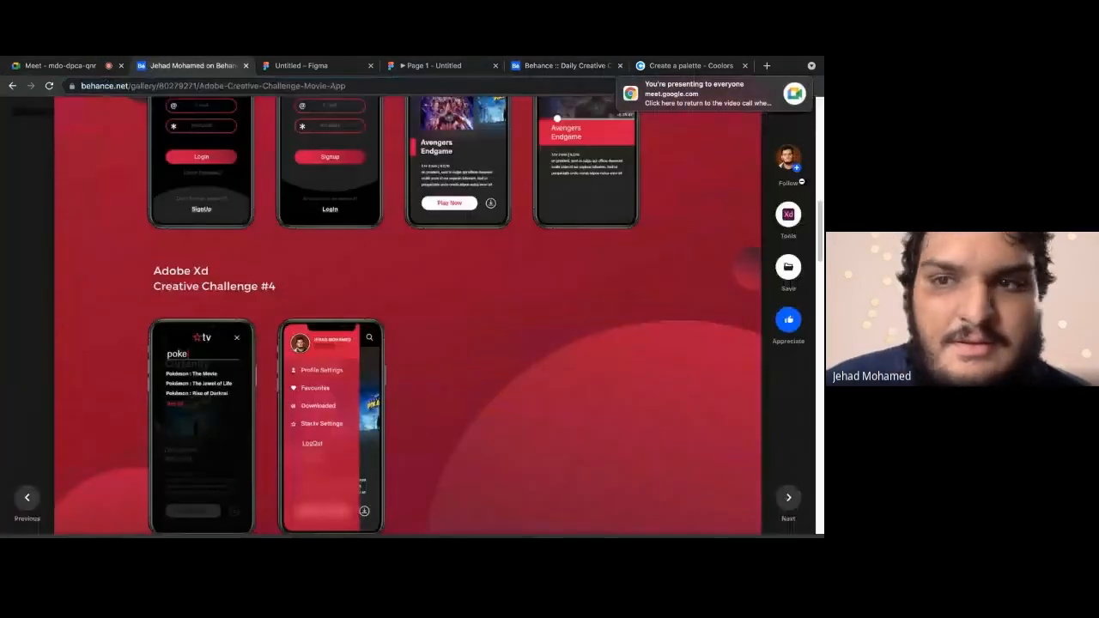
click(809, 131)
scroll(721, 293, up, 10)
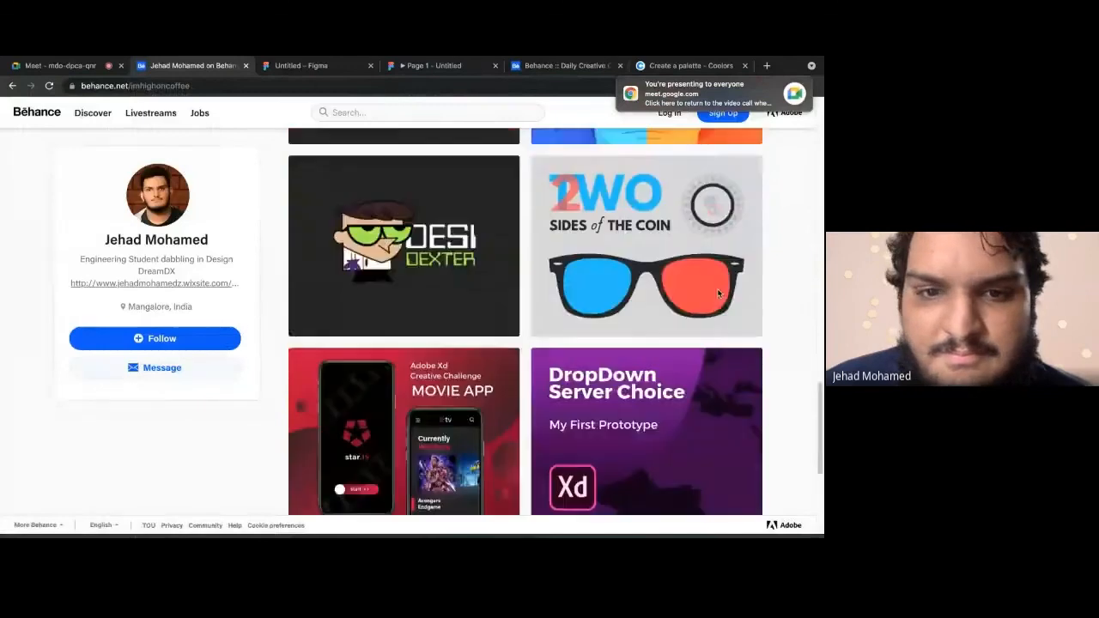
scroll(721, 294, up, 8)
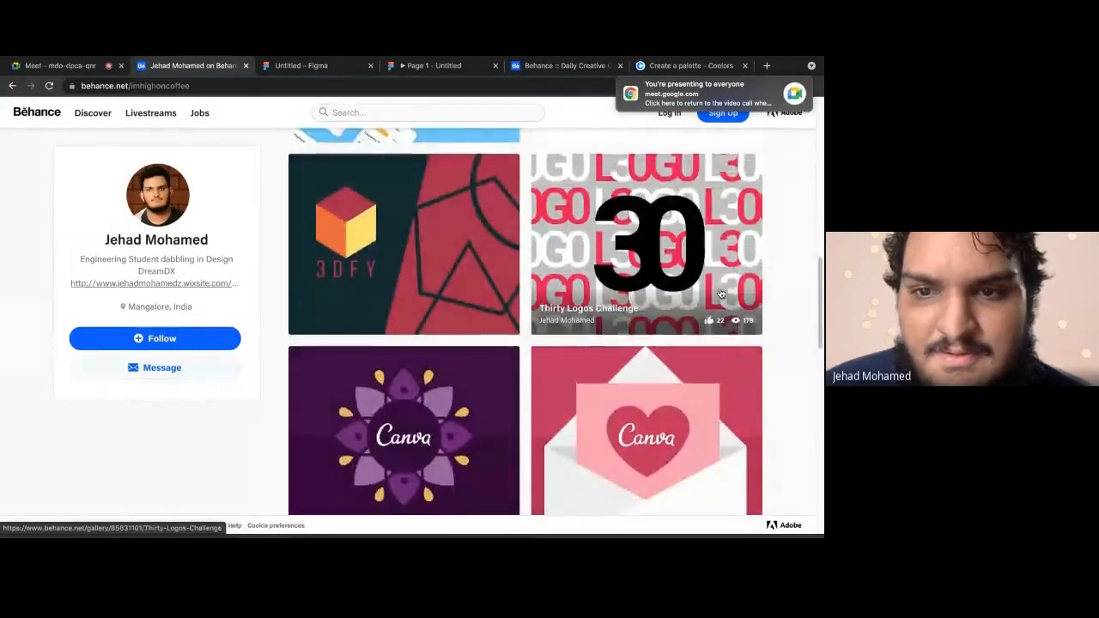
scroll(721, 293, up, 5)
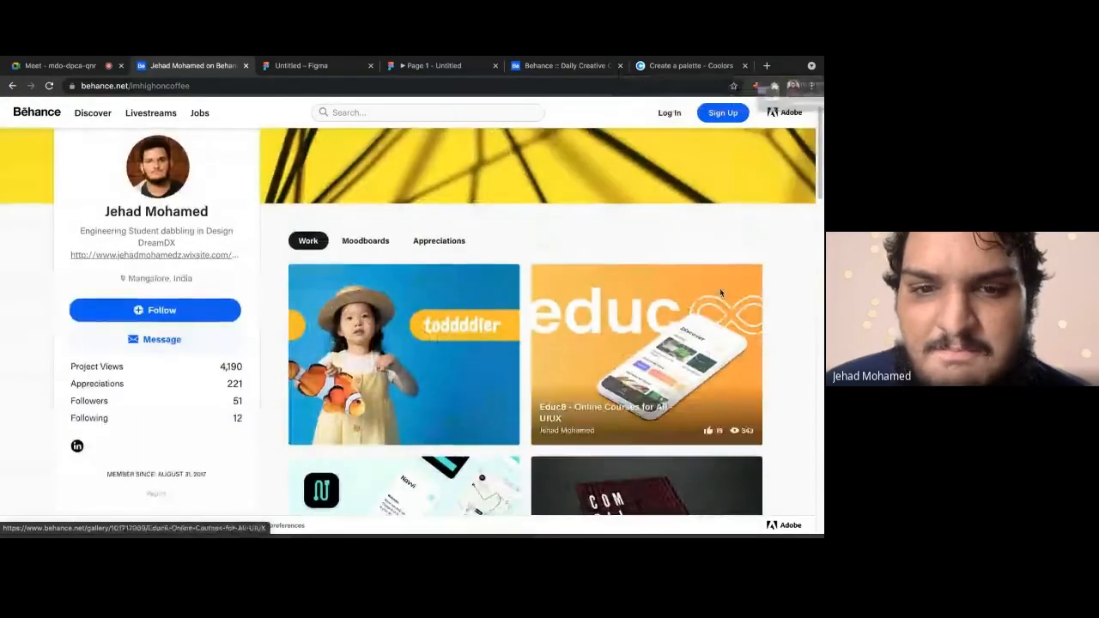
scroll(721, 293, down, 10)
scroll(721, 294, down, 10)
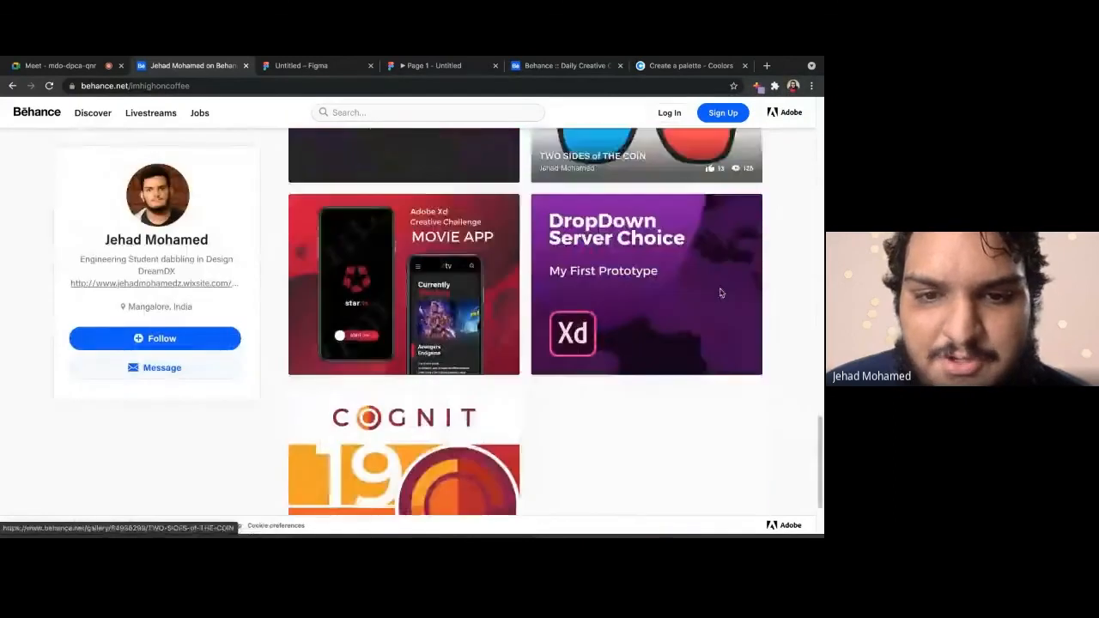
scroll(721, 293, up, 8)
scroll(721, 293, up, 4)
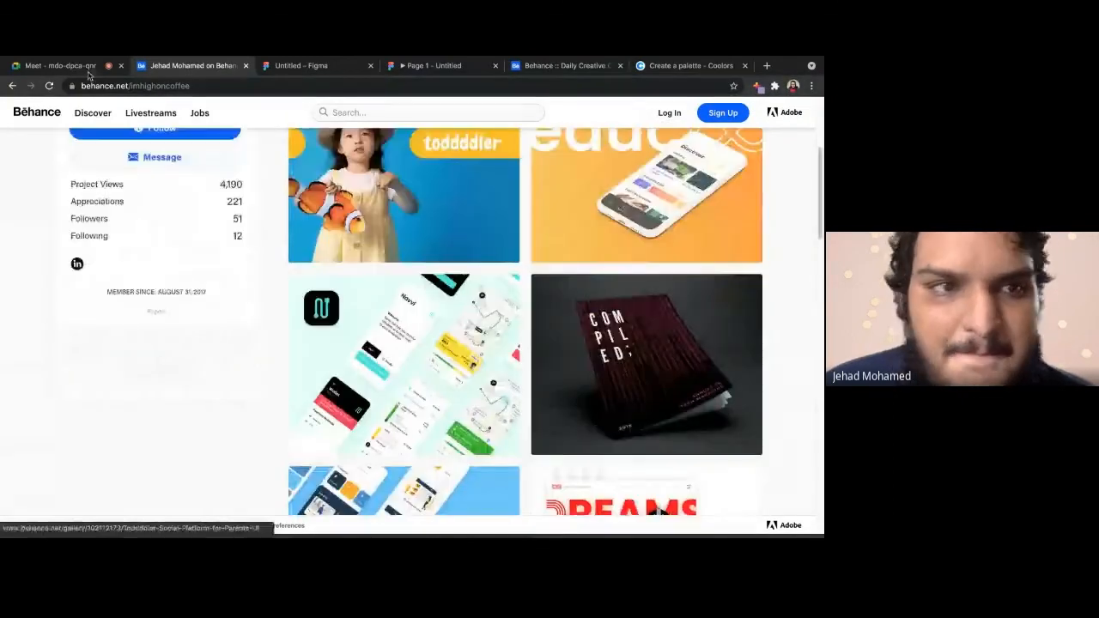
click(60, 65)
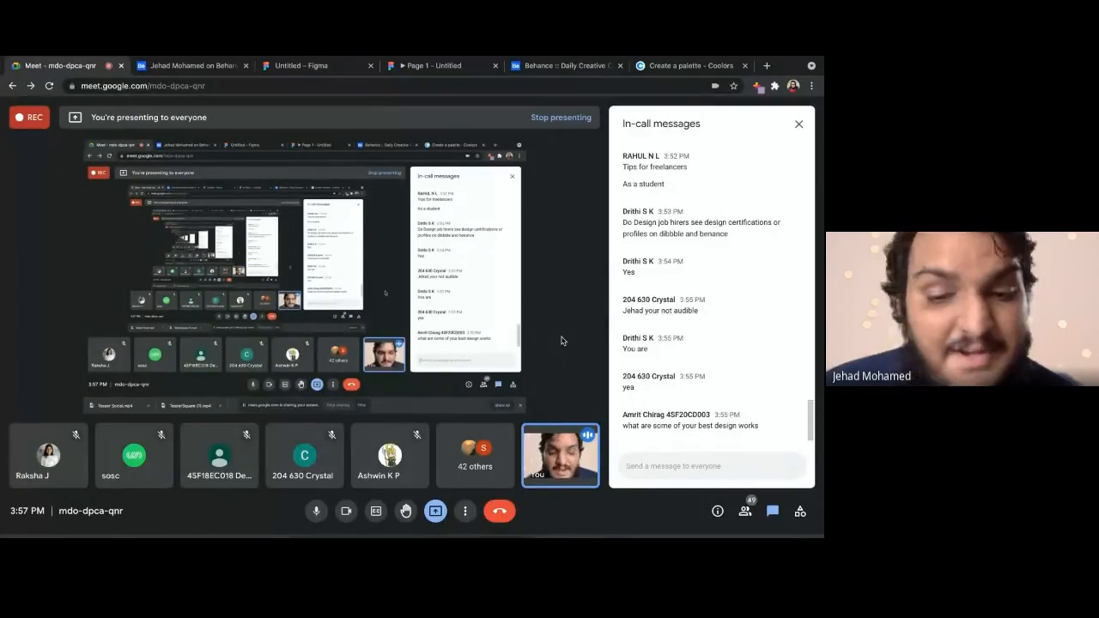
Go back to the Behance portfolio, look through its projects and open 3Dfy - Merging CAED with AR
click(229, 64)
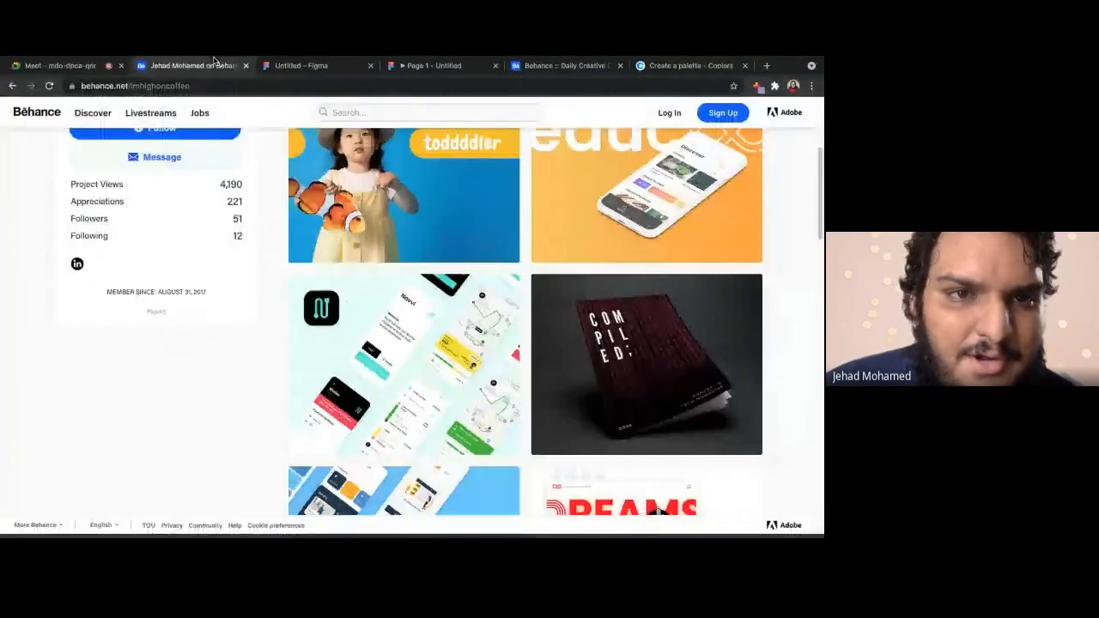
click(288, 66)
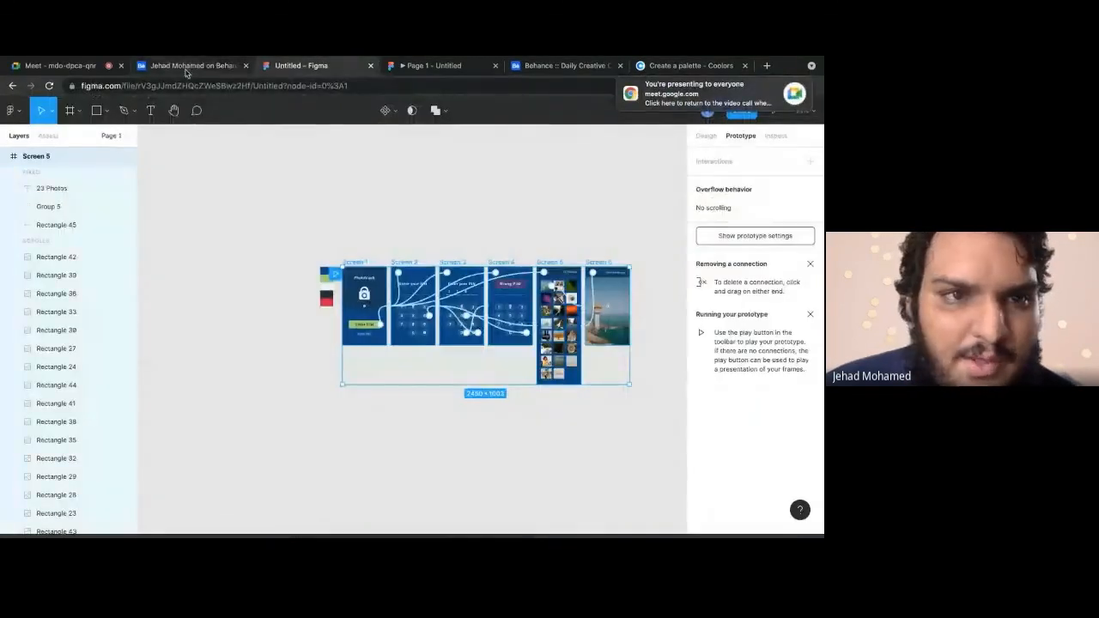
click(184, 68)
scroll(423, 395, down, 7)
scroll(422, 395, down, 7)
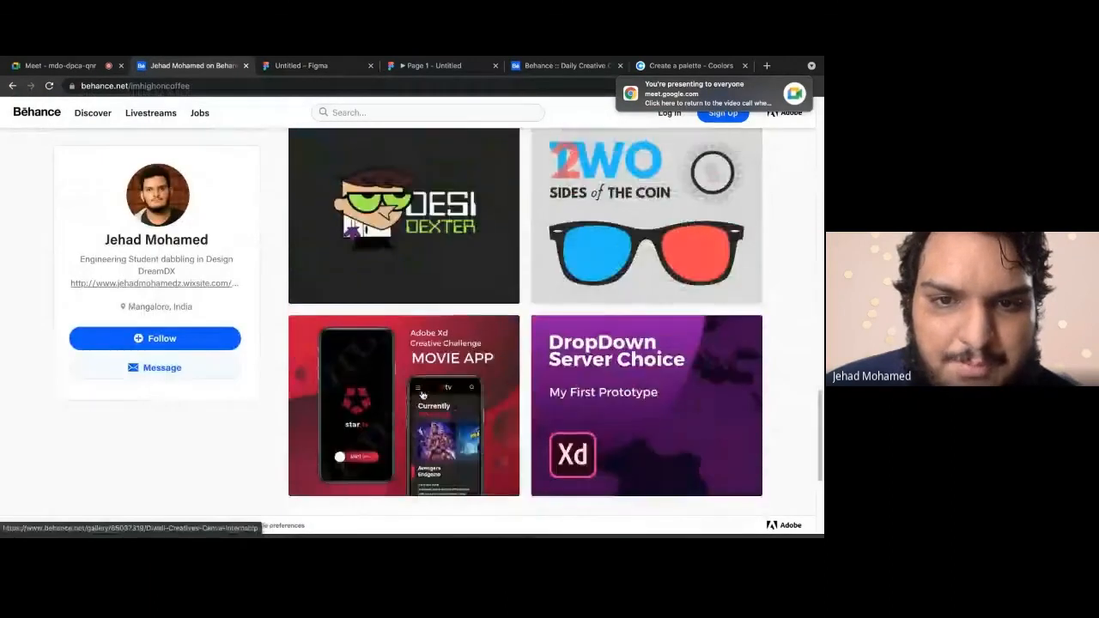
scroll(423, 395, up, 10)
scroll(422, 395, up, 8)
scroll(422, 395, down, 15)
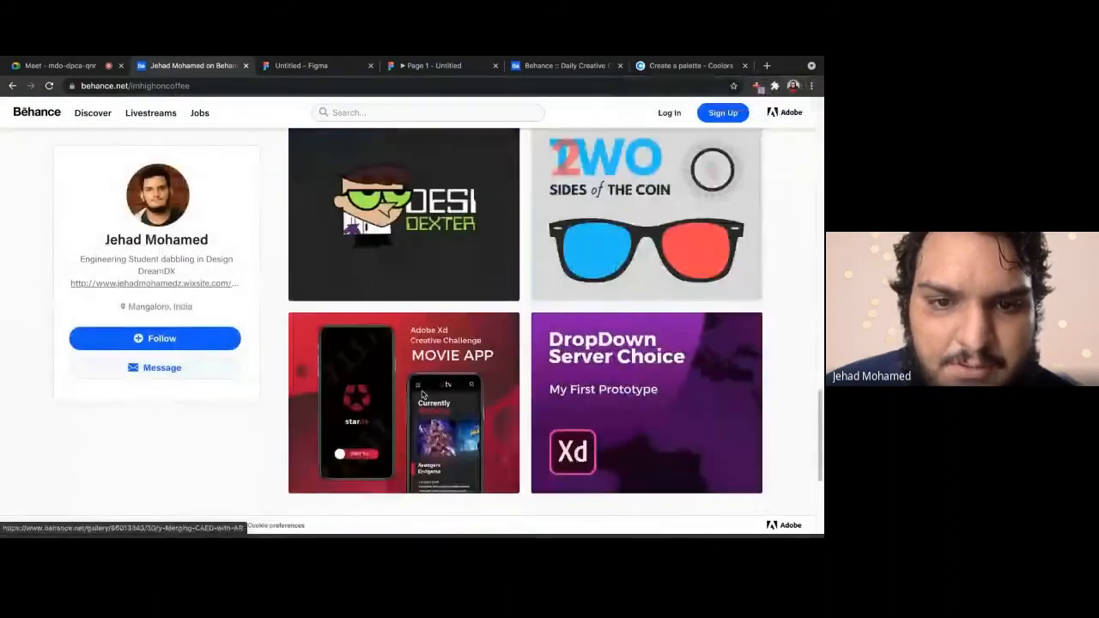
scroll(423, 395, up, 10)
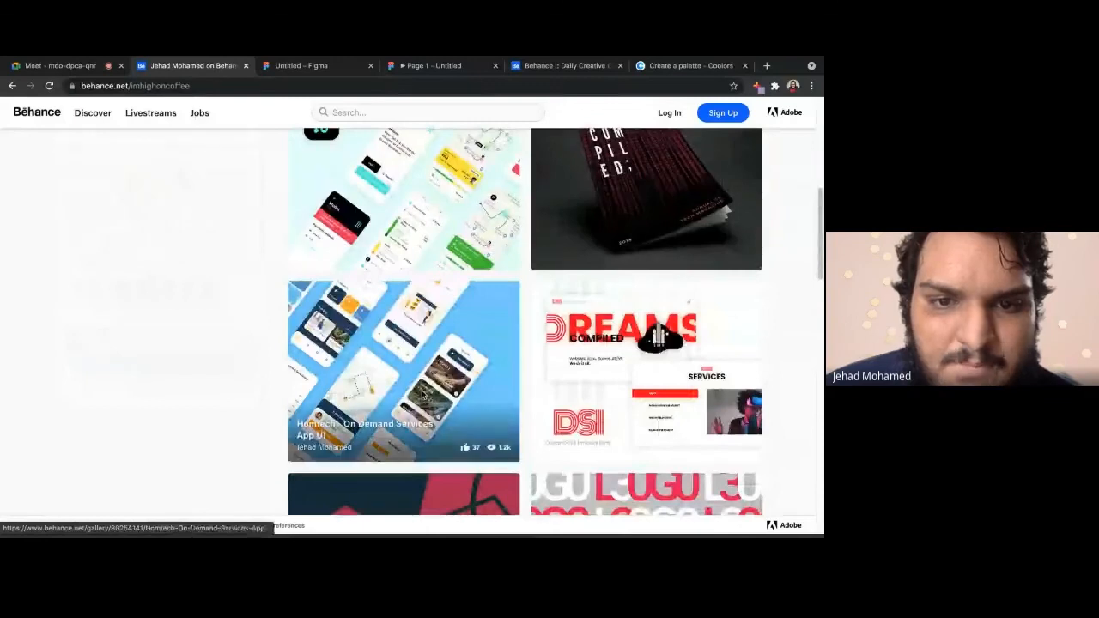
scroll(422, 395, down, 3)
click(415, 318)
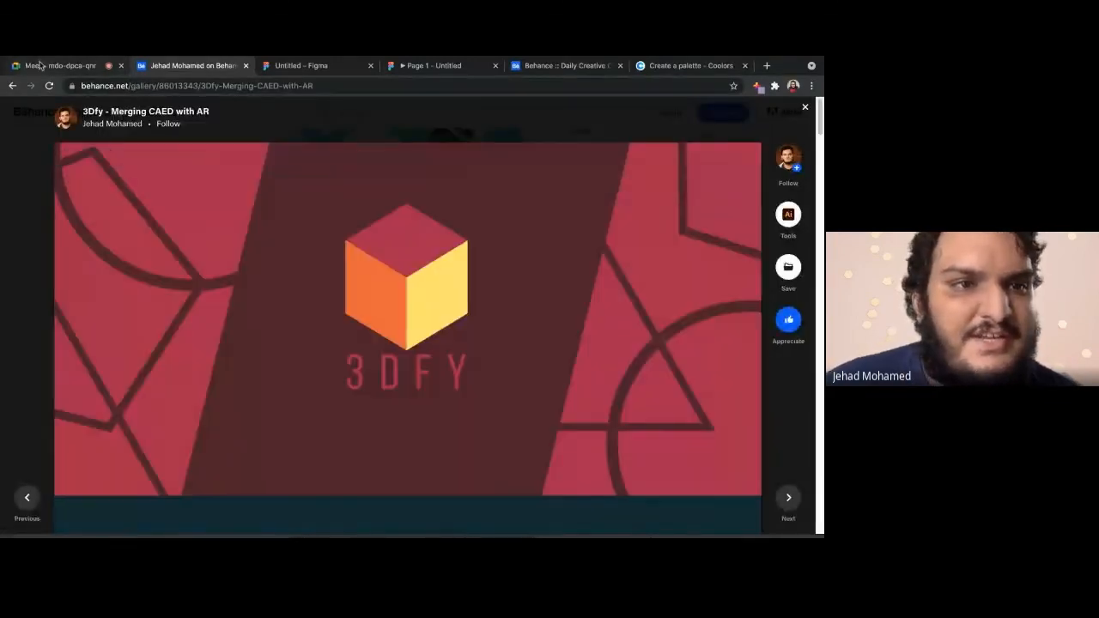
Examine the Problem Statement section of the 3Dfy project and check the meeting chat
scroll(326, 411, down, 5)
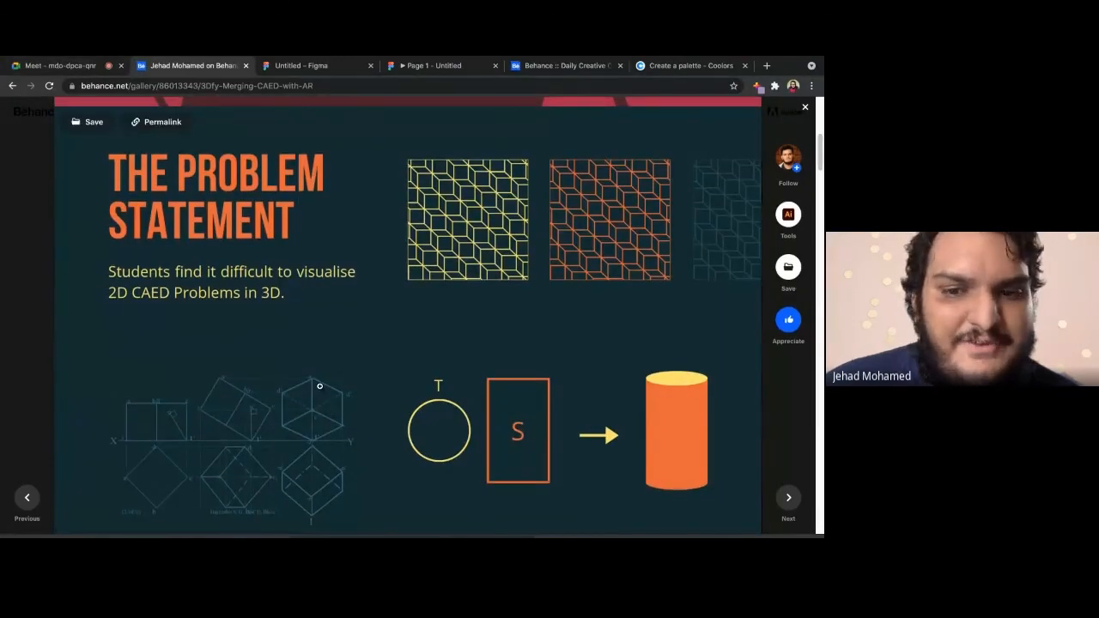
scroll(319, 386, down, 1)
scroll(320, 386, down, 3)
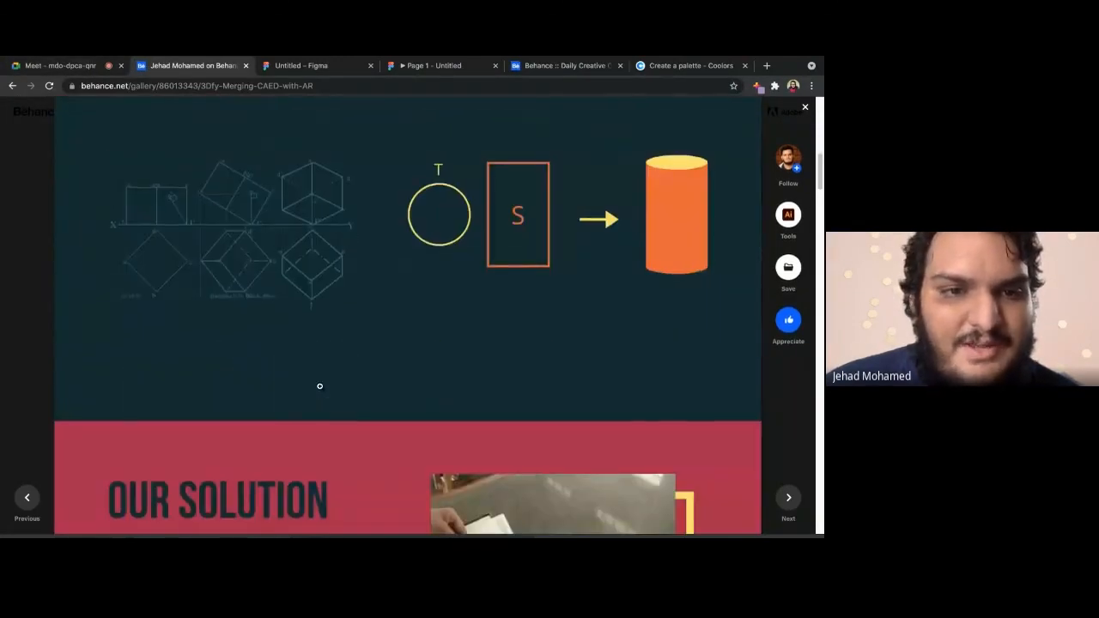
scroll(319, 386, up, 3)
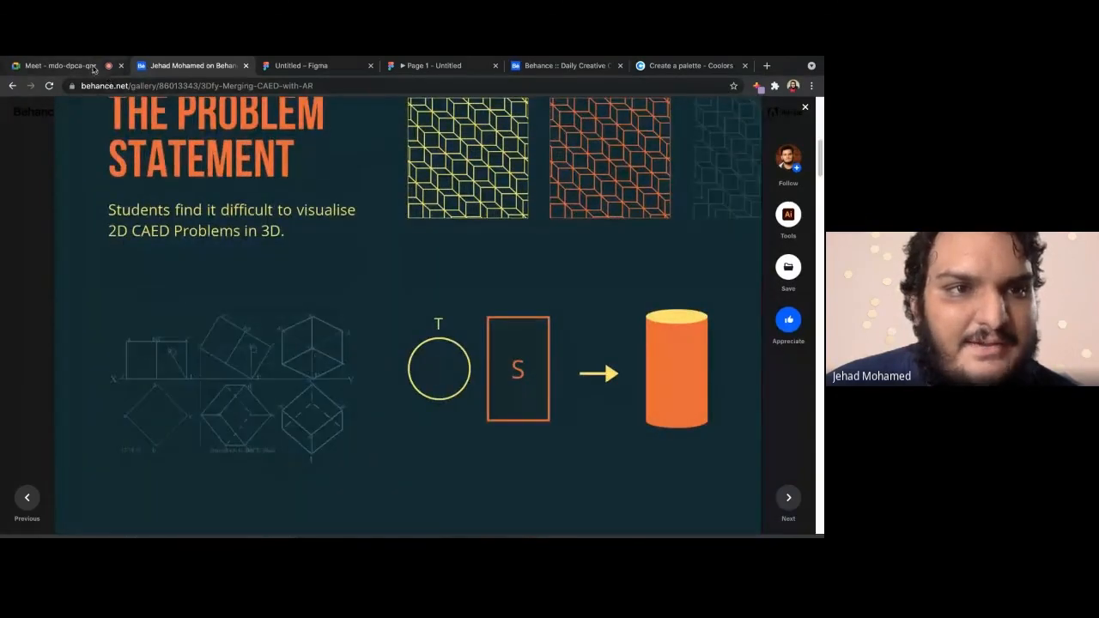
click(86, 65)
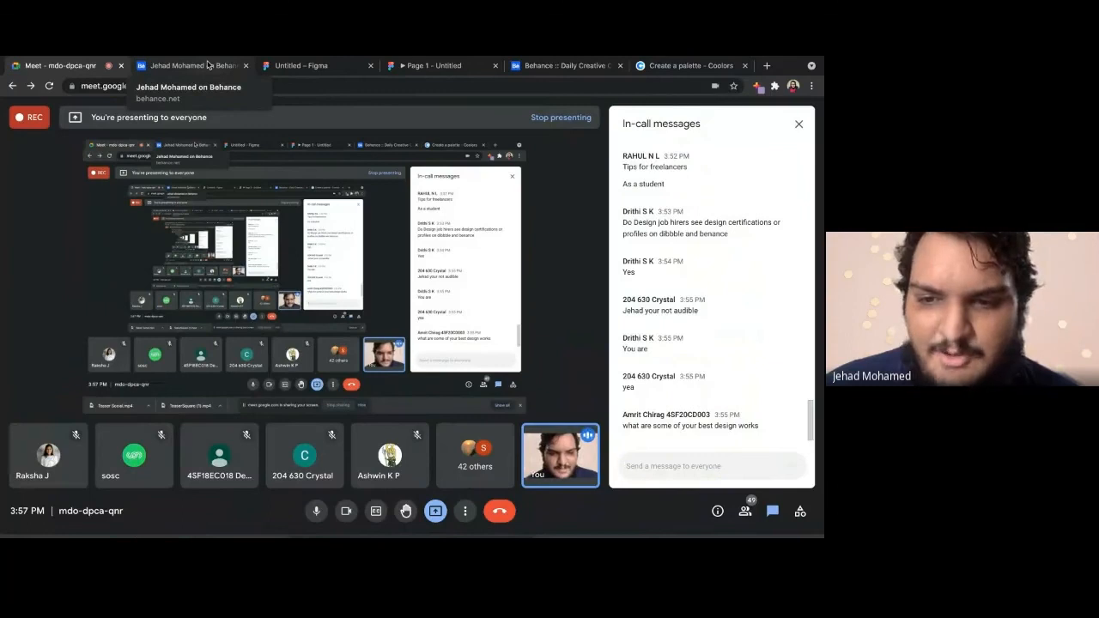
Examine the 3Dfy project's problem statement, solution, award and app photo sections on Behance, and return to the meeting chat
click(207, 65)
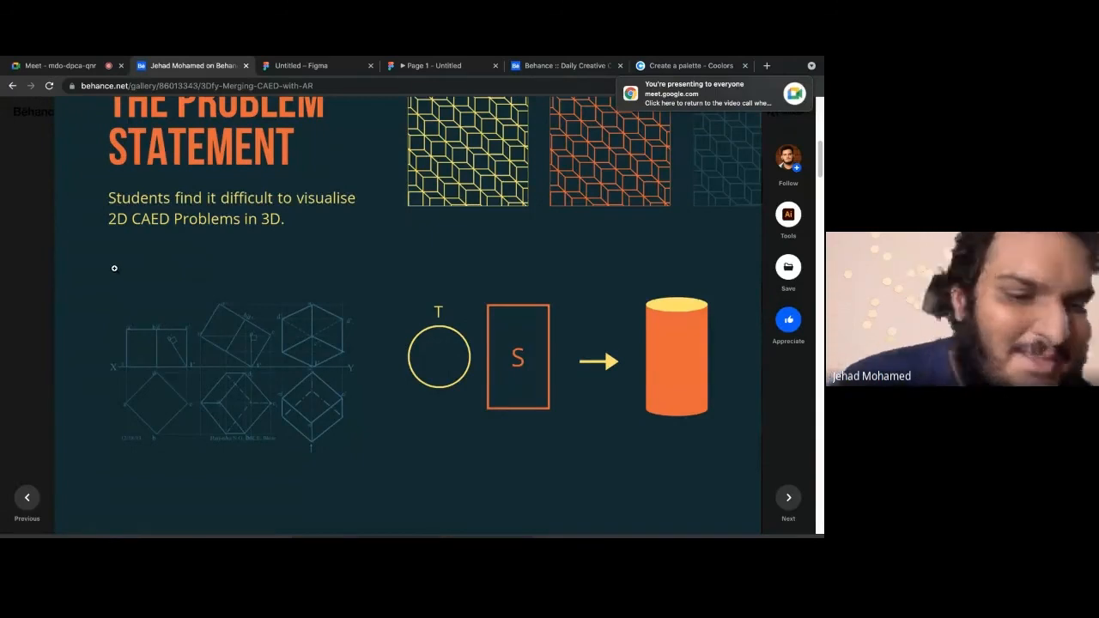
scroll(200, 208, down, 1)
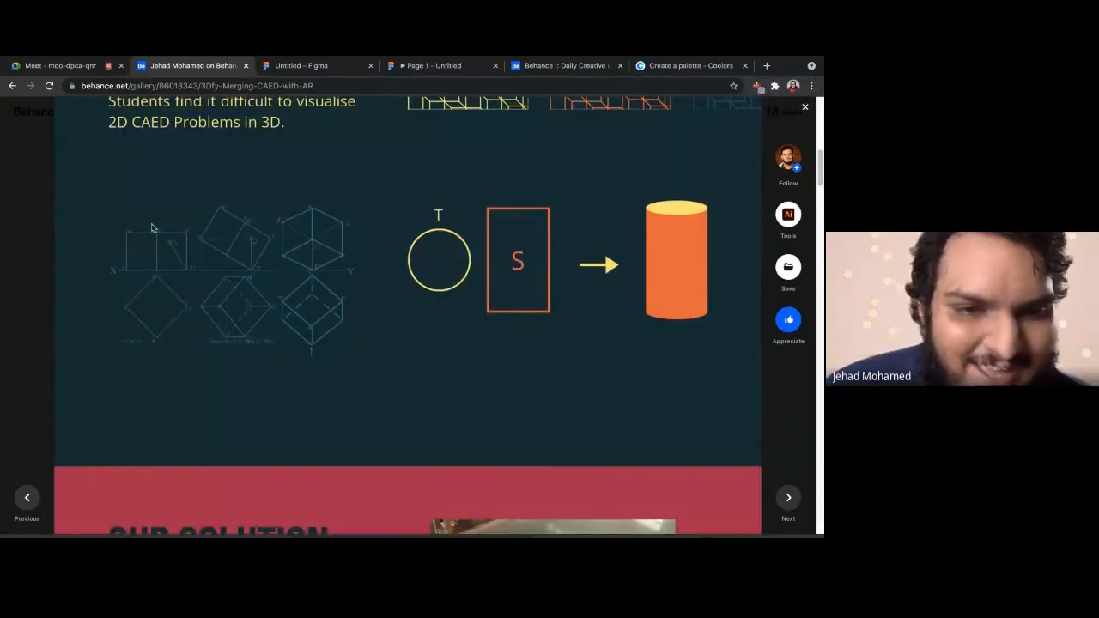
scroll(471, 375, down, 4)
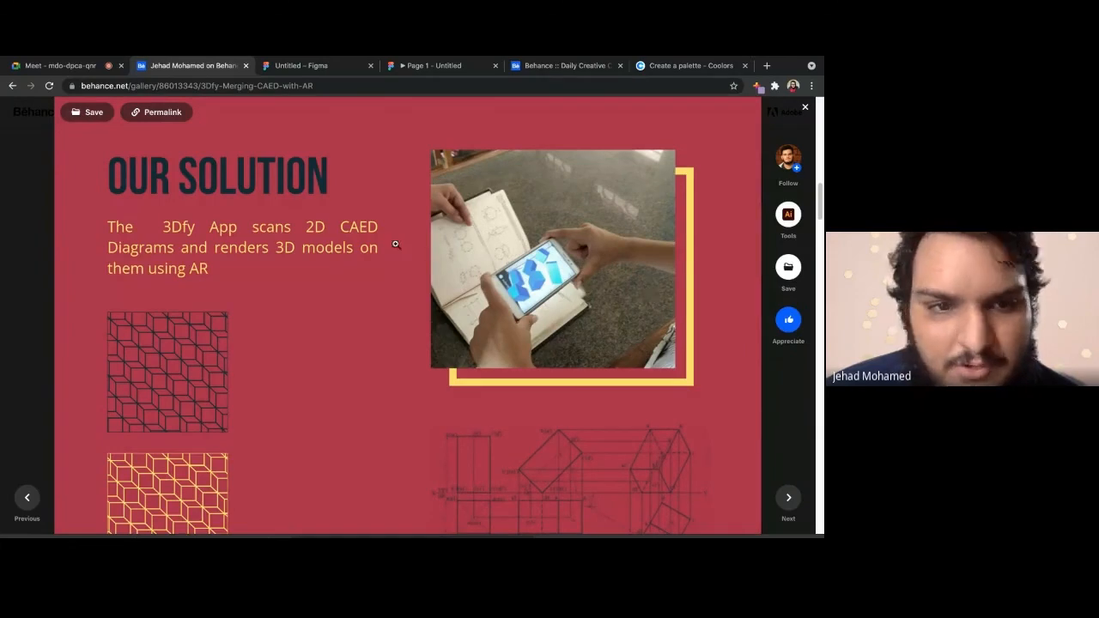
scroll(618, 313, down, 2)
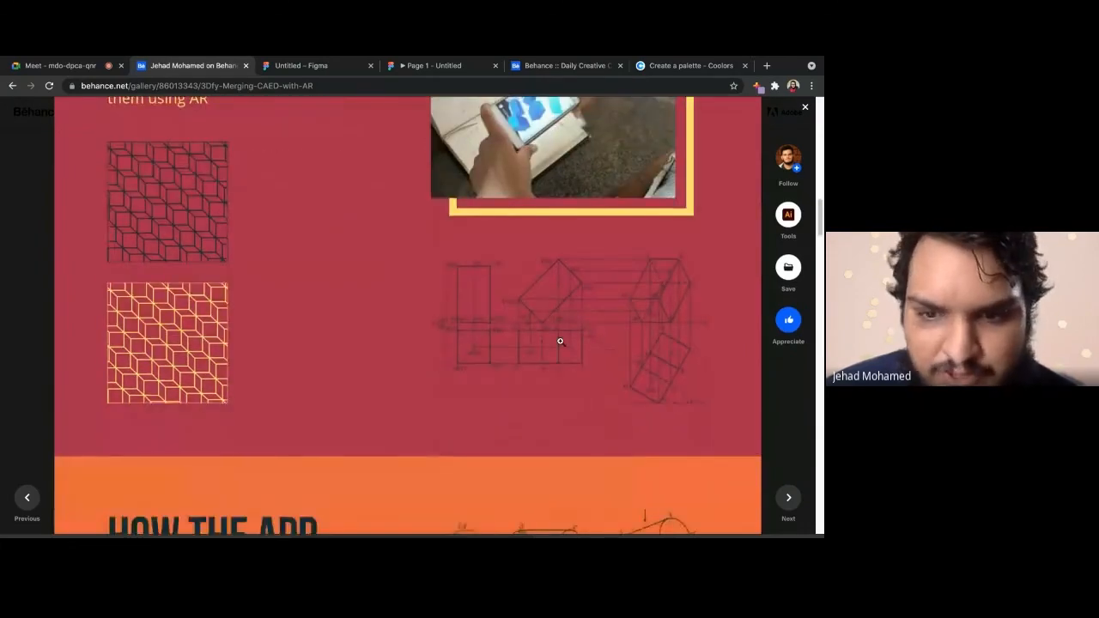
scroll(559, 342, down, 6)
scroll(418, 342, down, 10)
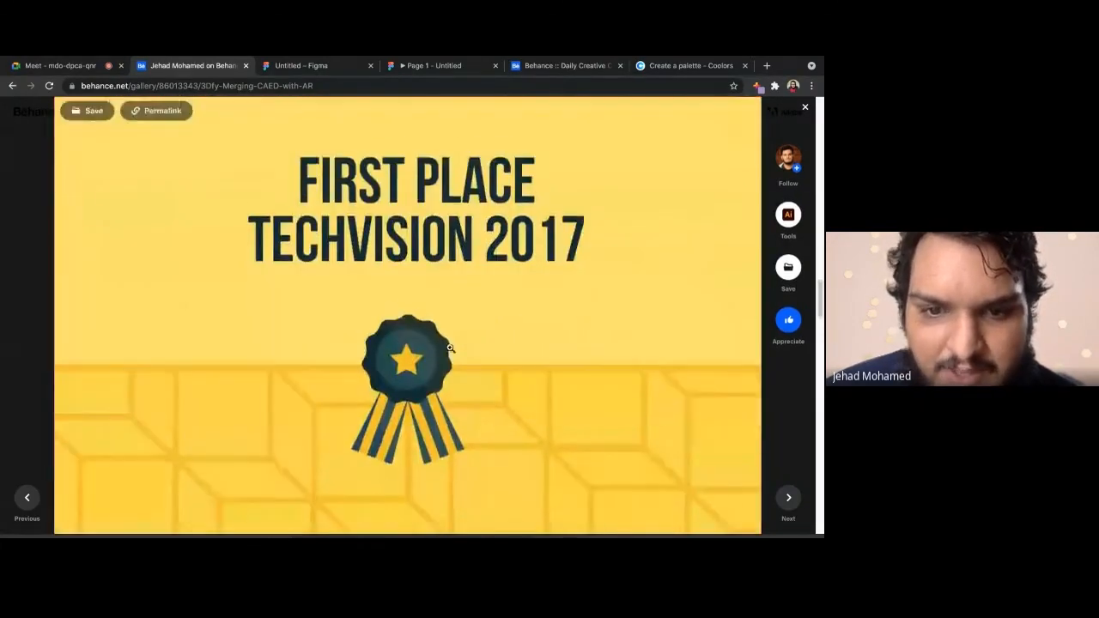
scroll(449, 347, up, 1)
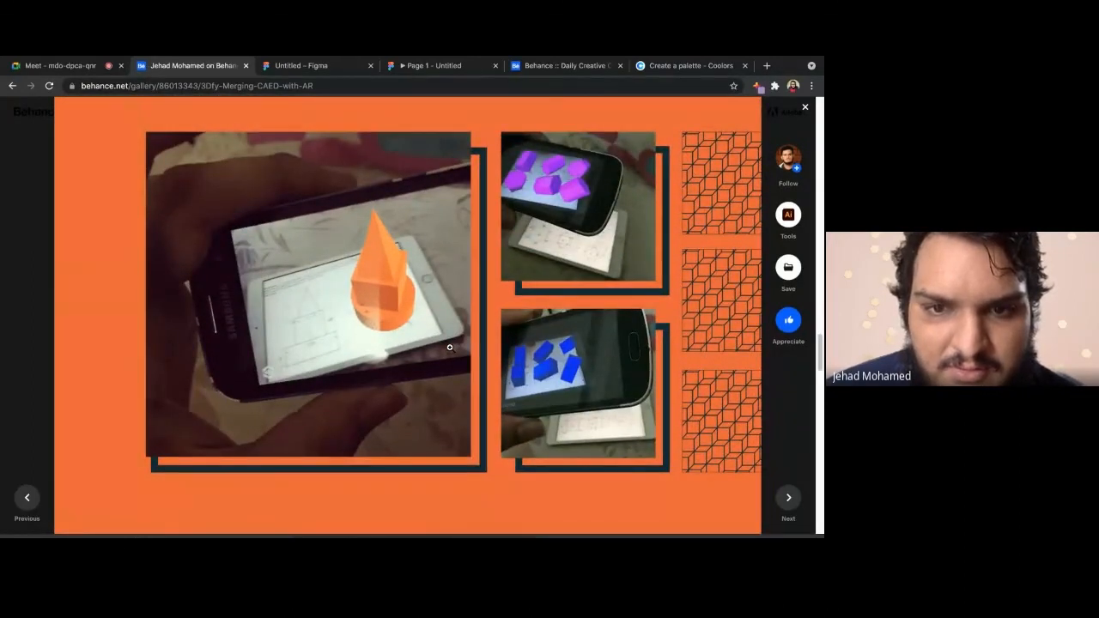
scroll(449, 346, down, 10)
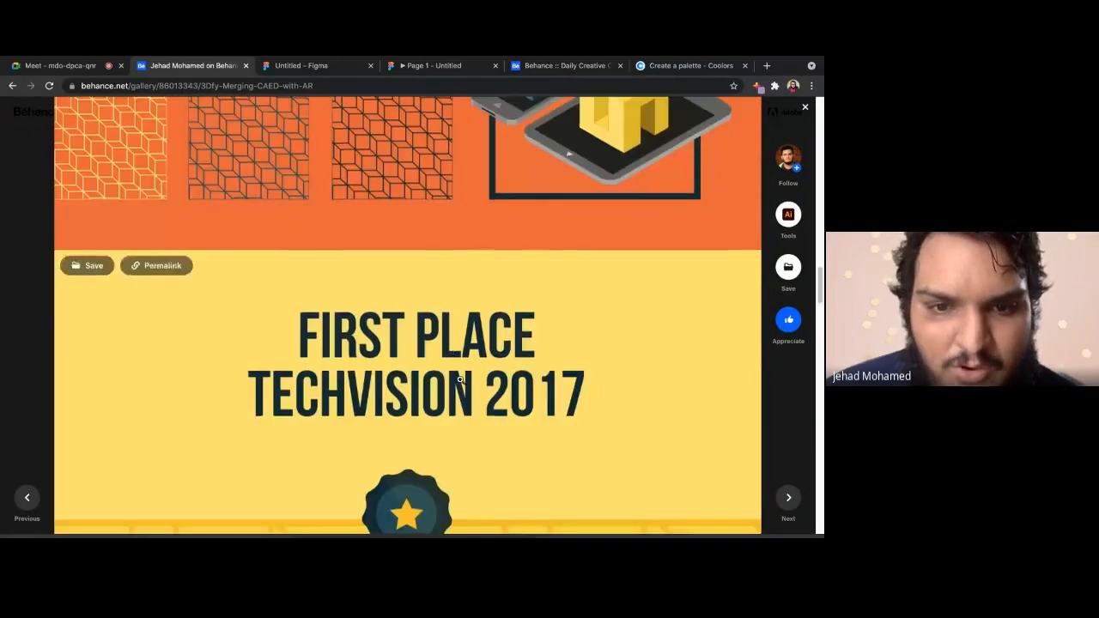
scroll(461, 380, down, 8)
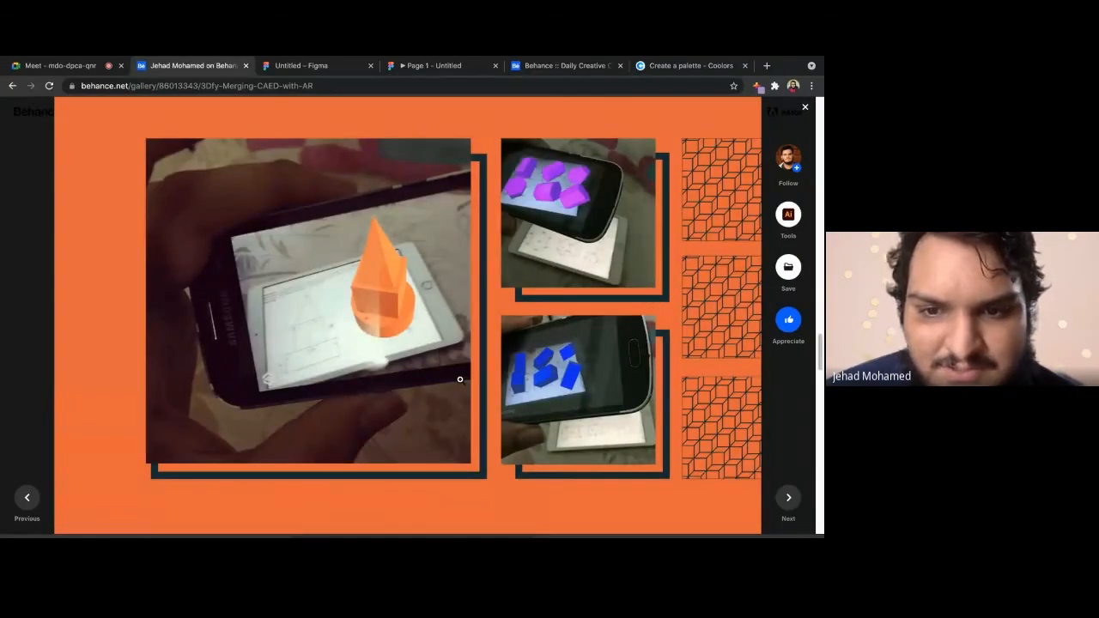
click(55, 66)
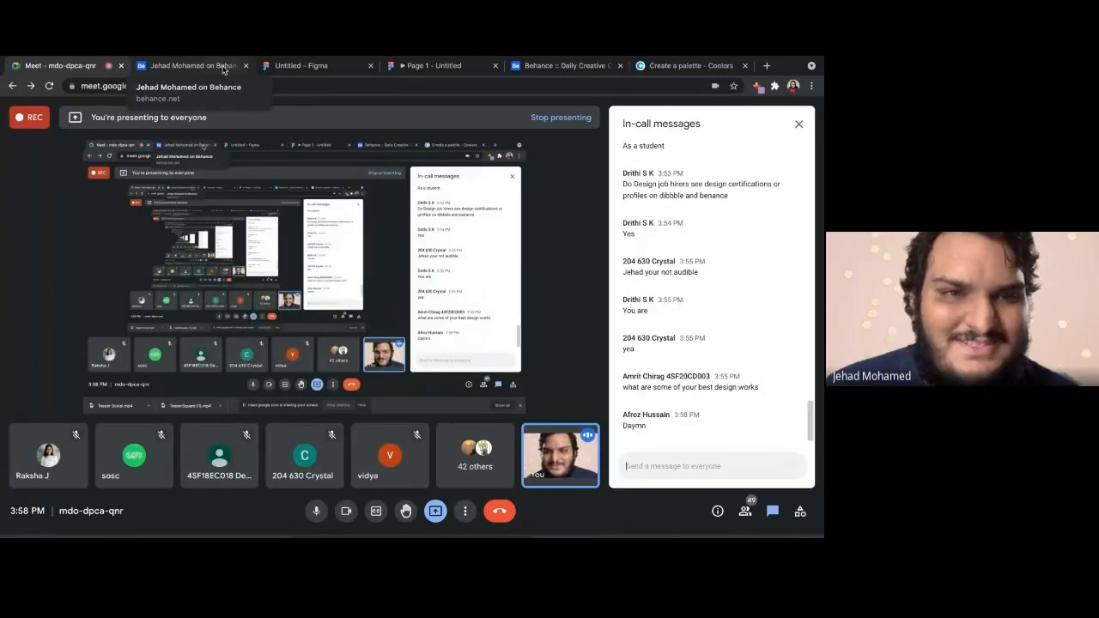
Go back to the 3Dfy project, look over its app photos and closing credits, and close the project
click(219, 67)
scroll(442, 388, down, 5)
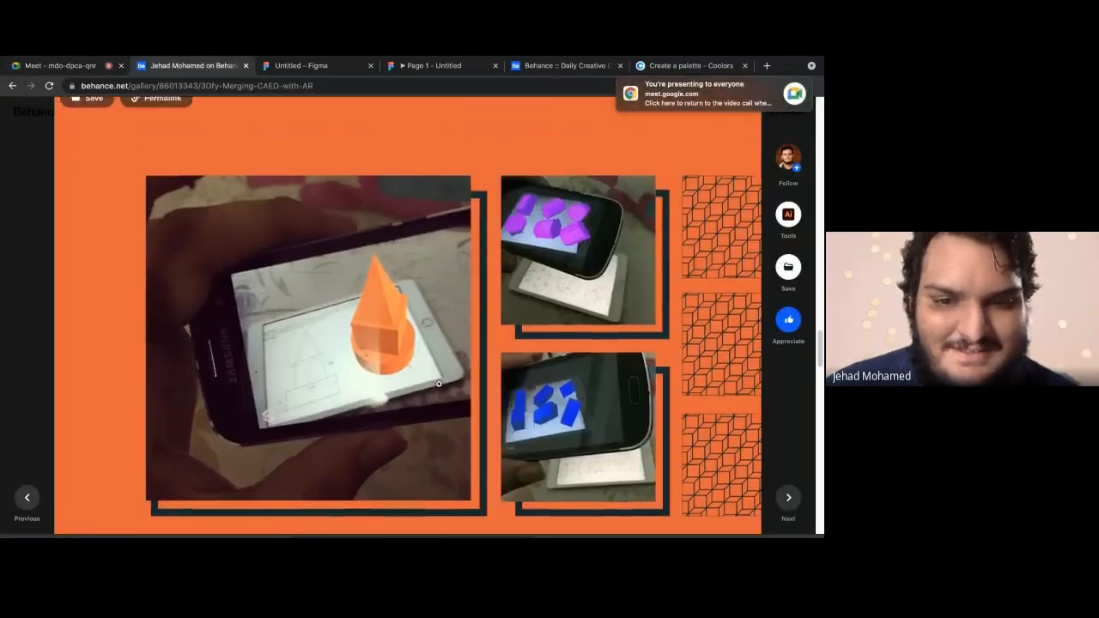
scroll(439, 384, down, 4)
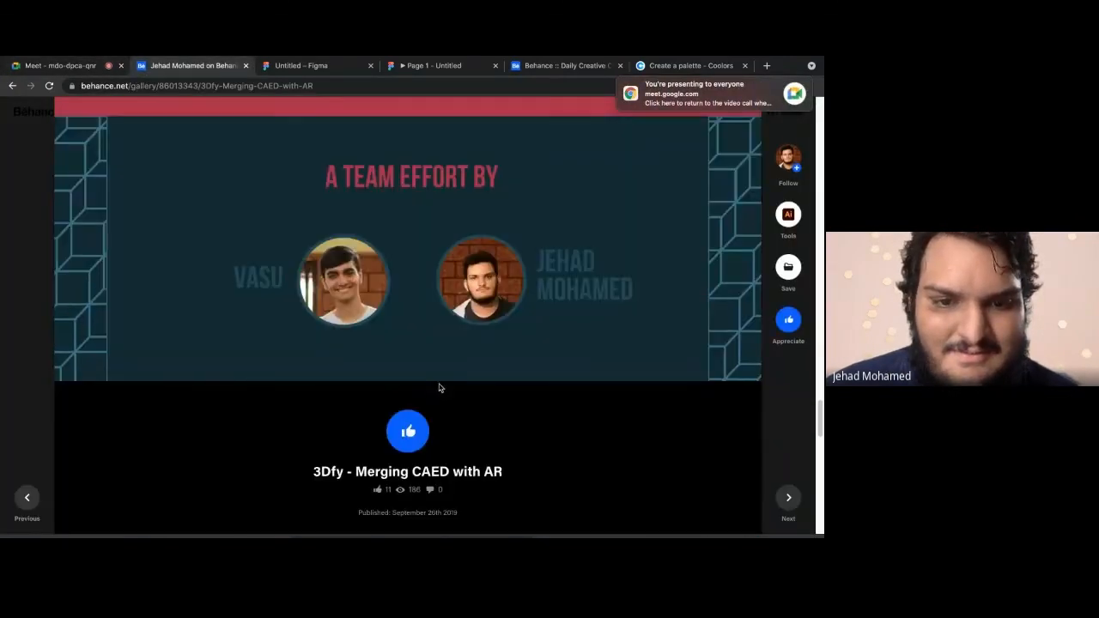
scroll(438, 385, up, 6)
scroll(442, 361, down, 1)
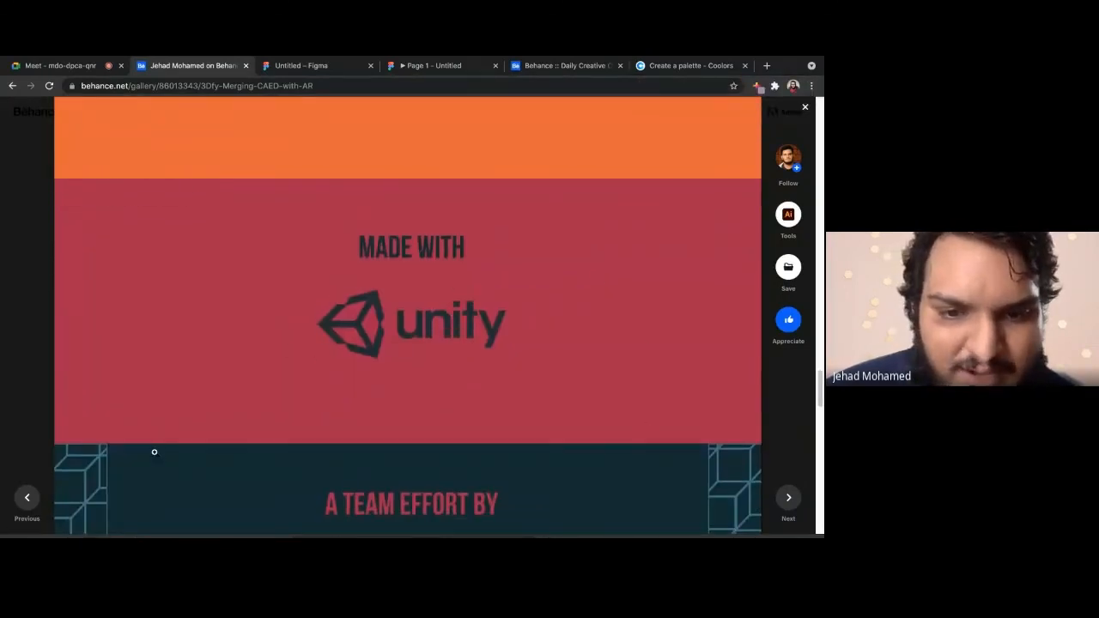
scroll(290, 349, down, 3)
scroll(290, 350, up, 8)
scroll(290, 349, down, 2)
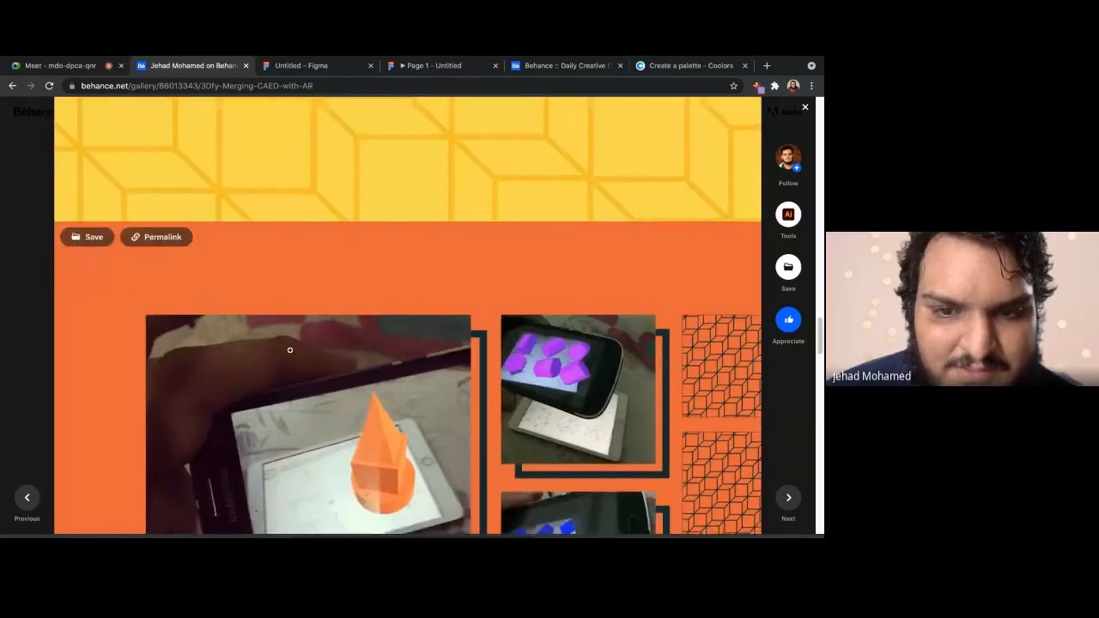
scroll(290, 349, up, 5)
click(804, 107)
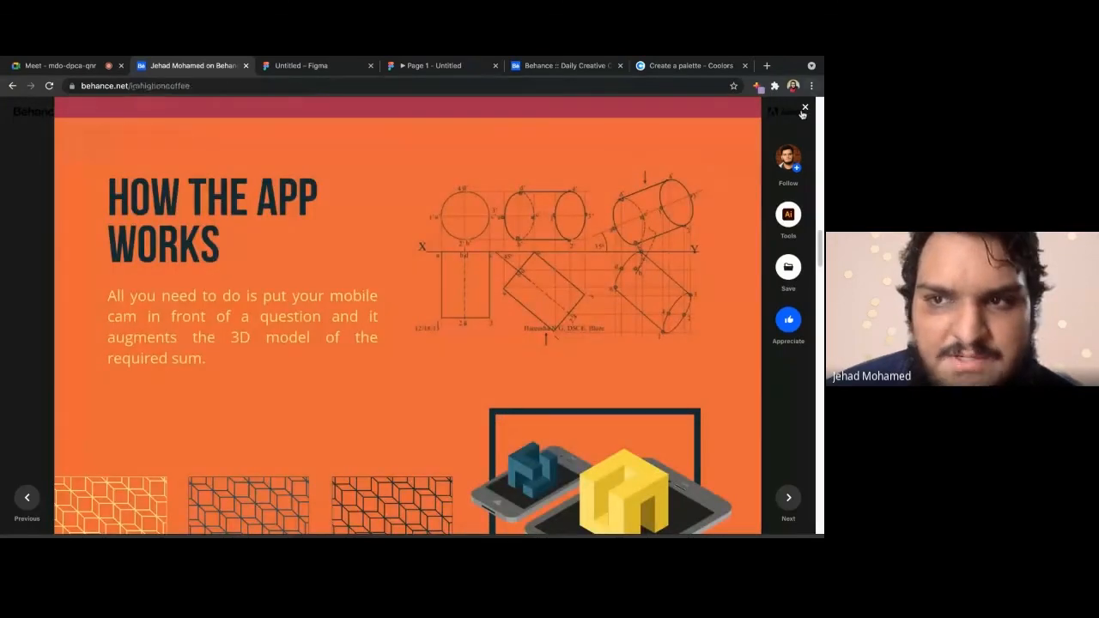
Look through the remaining projects in the Behance portfolio and return to the meeting chat for new questions
scroll(413, 450, down, 4)
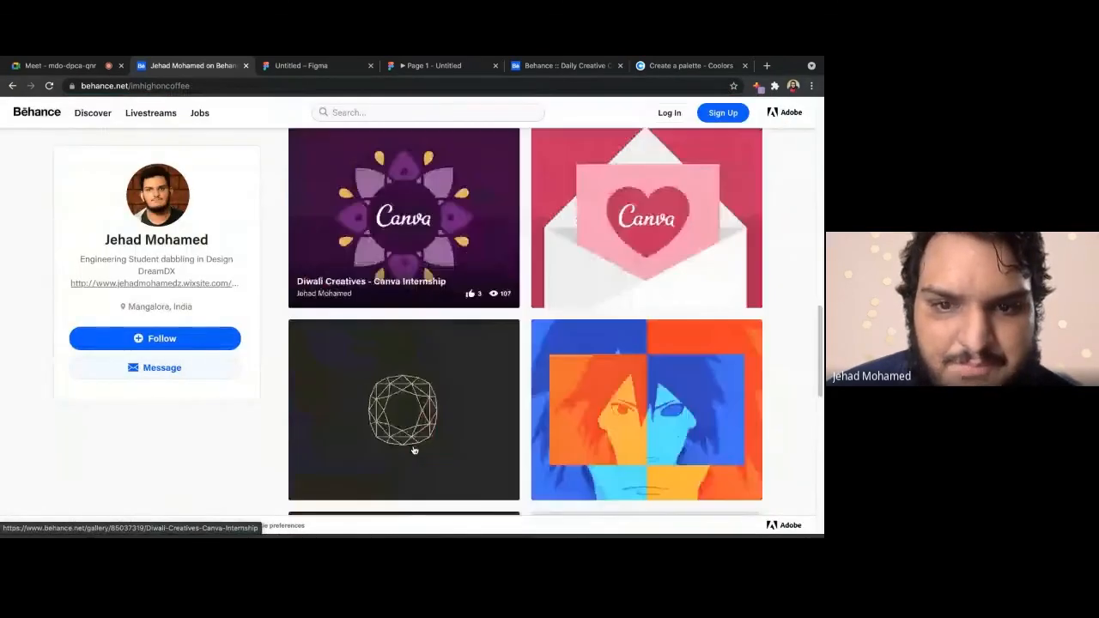
scroll(413, 450, down, 3)
key(ctrl+1)
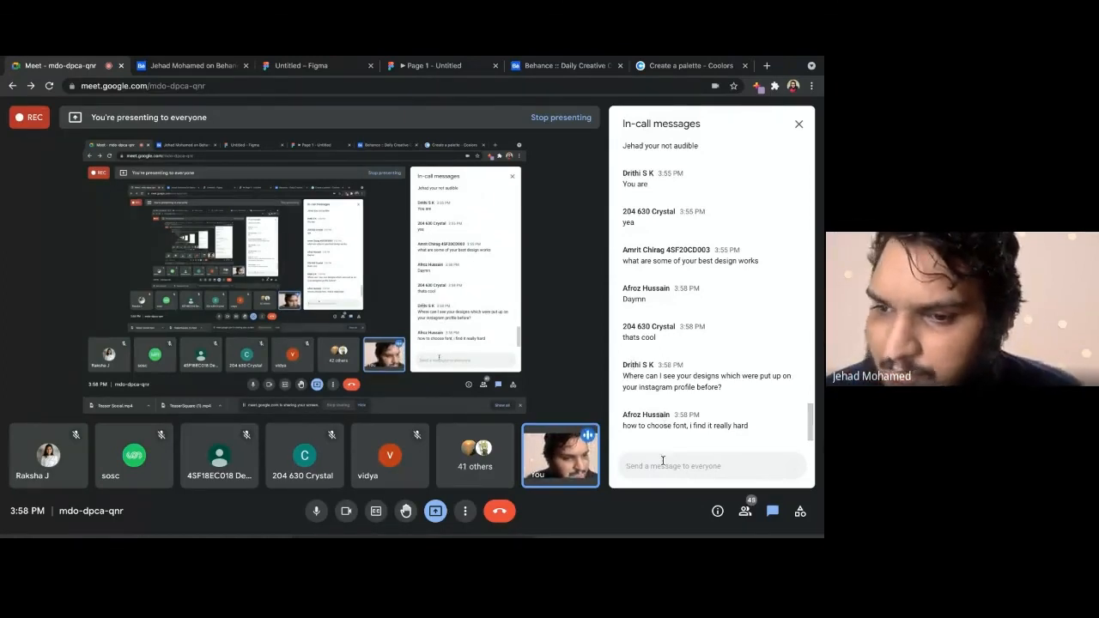
Send the presenter's Instagram handle to everyone in the meeting chat, and resend it with a period as the separator
text(@jehad)
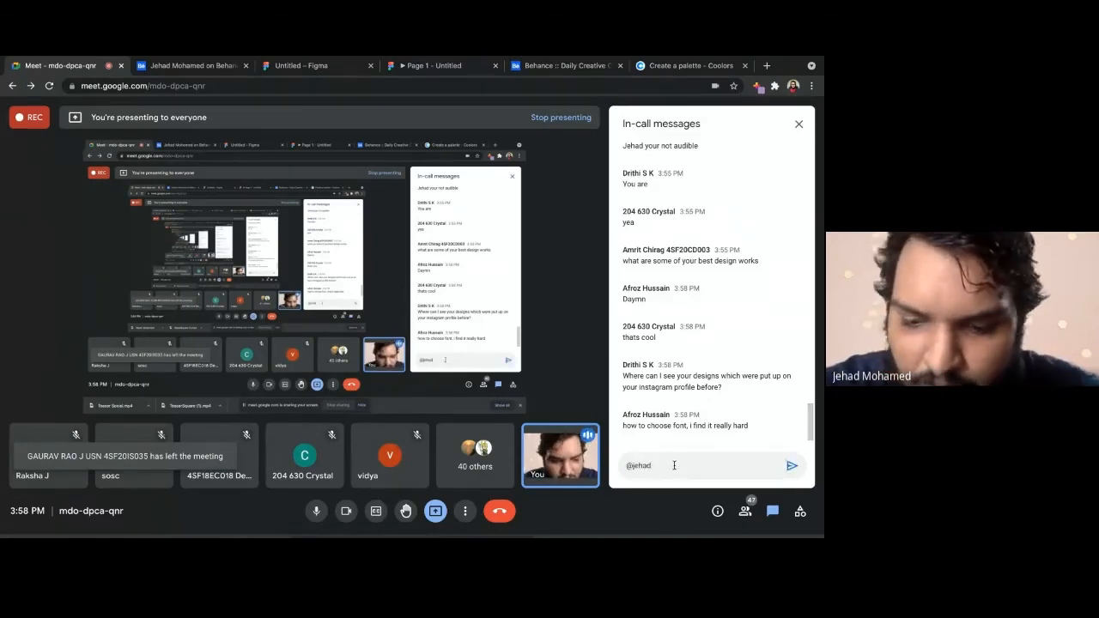
text(_kun)
key(Return)
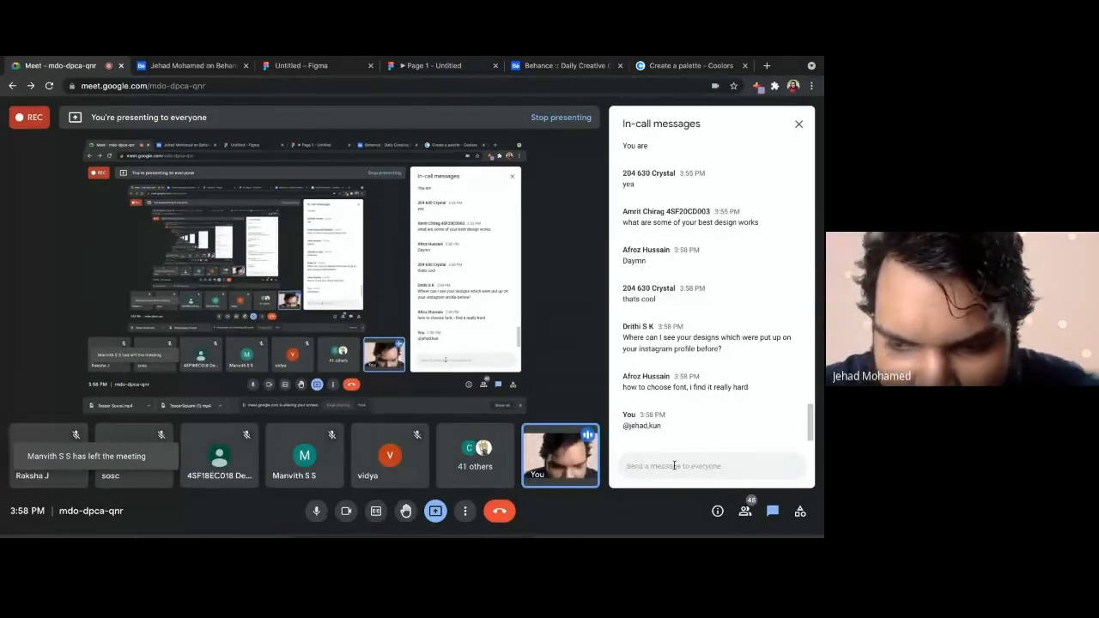
text(@je)
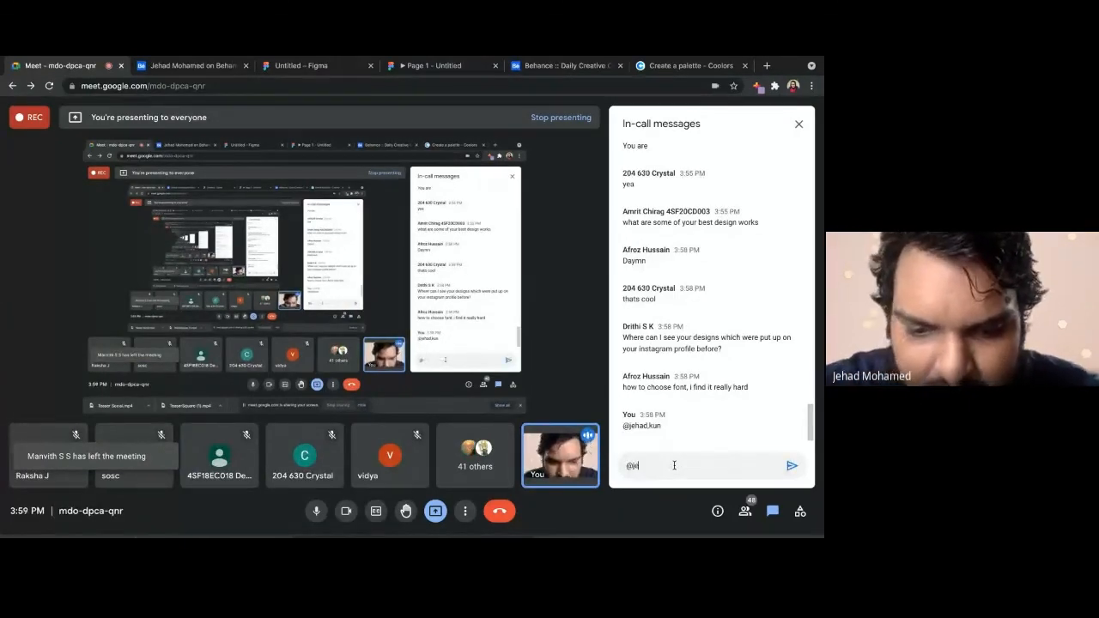
text(had.kun)
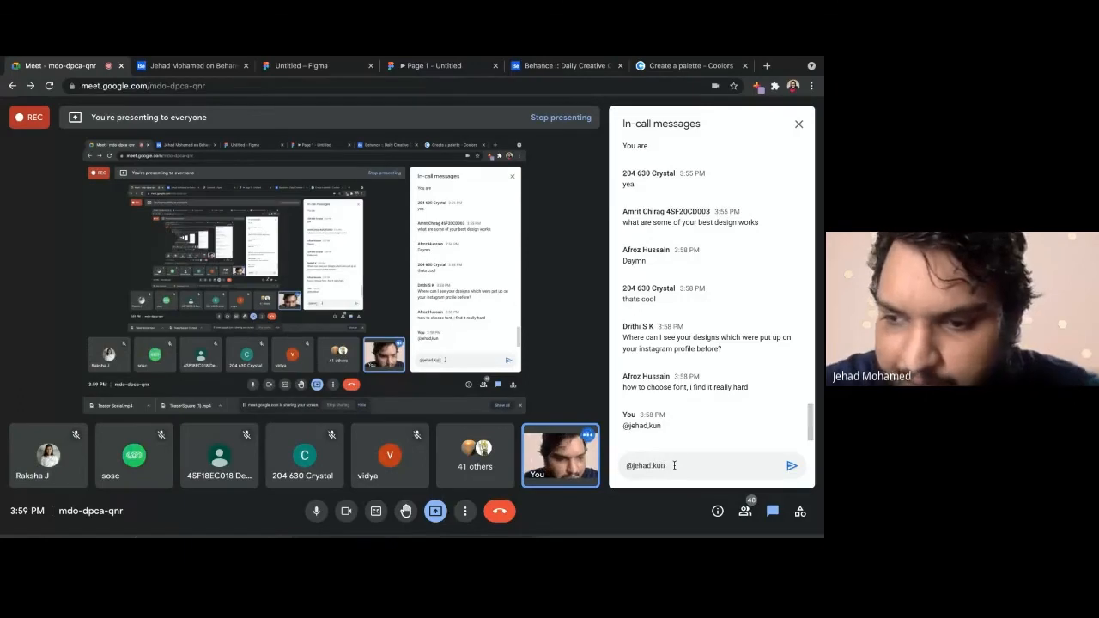
key(Return)
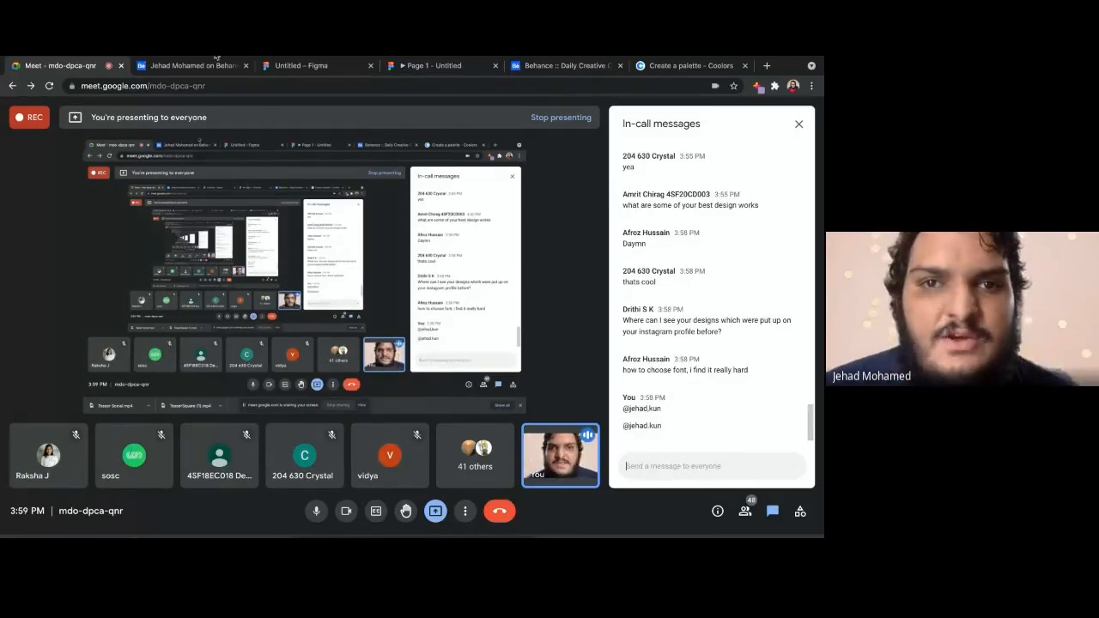
Return to the Behance portfolio and open the Thirty Logos Challenge project
click(210, 63)
scroll(709, 347, up, 5)
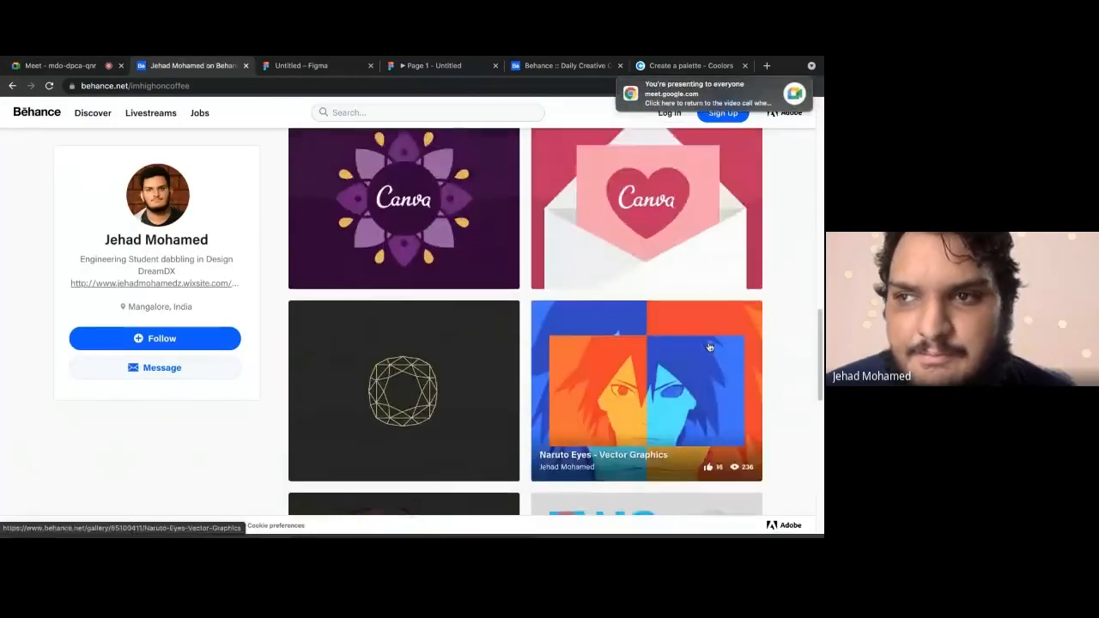
scroll(709, 347, up, 4)
scroll(670, 310, down, 2)
click(633, 296)
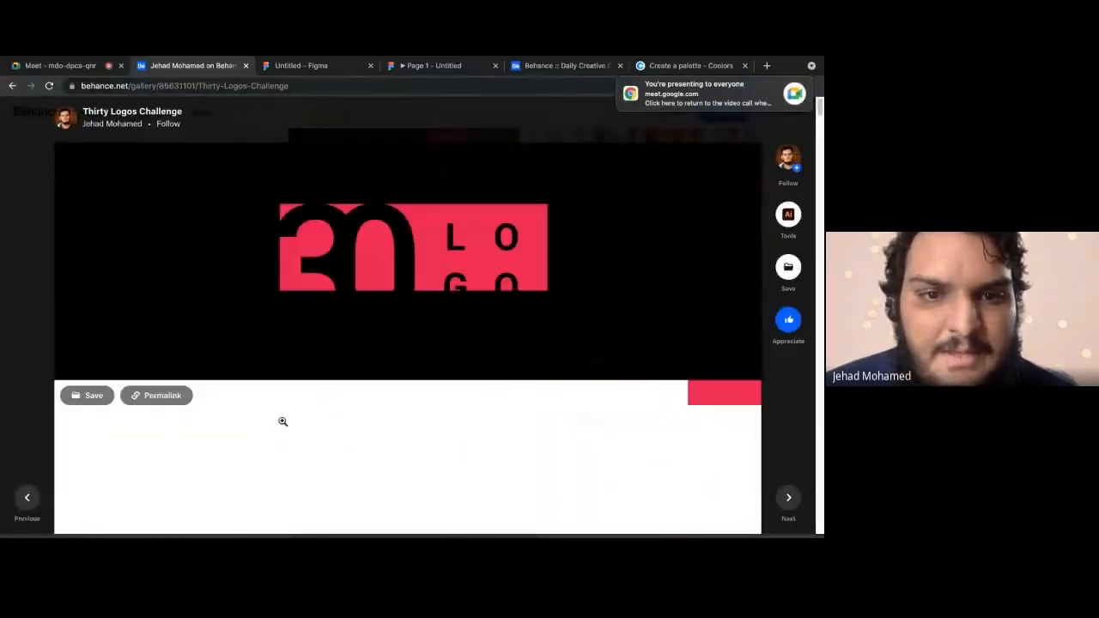
Examine the logos and their font choices throughout the Thirty Logos Challenge project, and check the meeting chat
scroll(282, 421, down, 15)
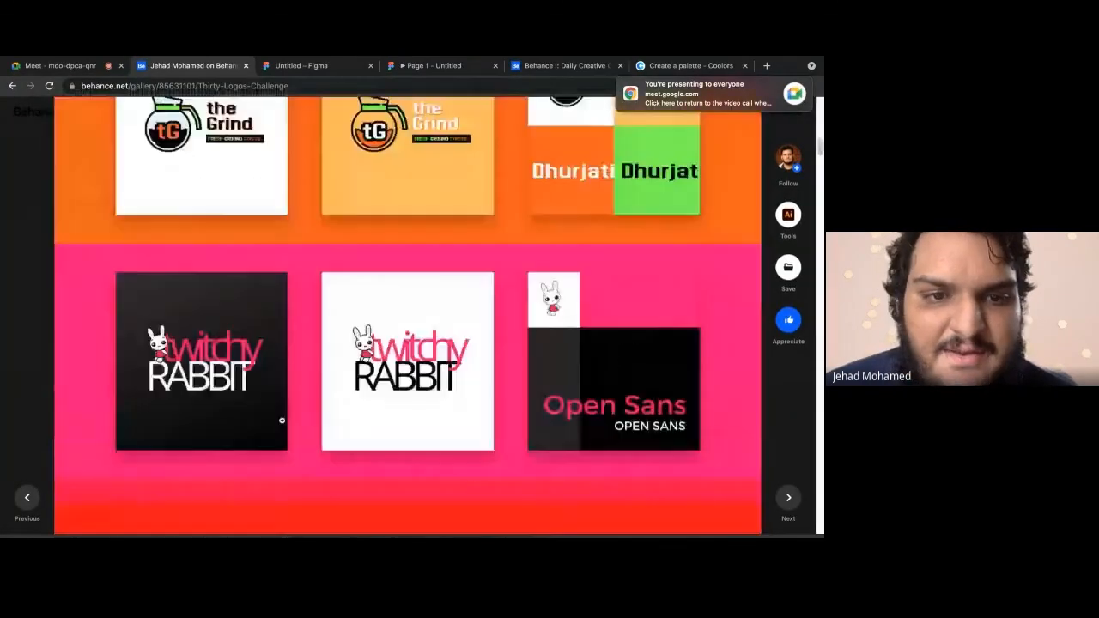
scroll(282, 420, down, 10)
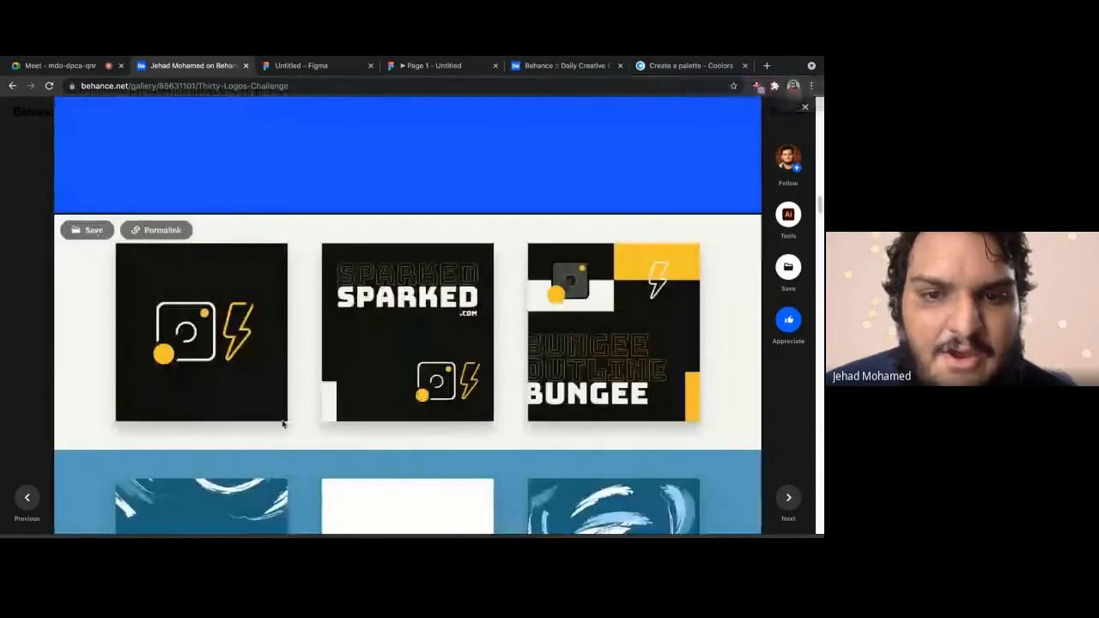
scroll(282, 424, down, 12)
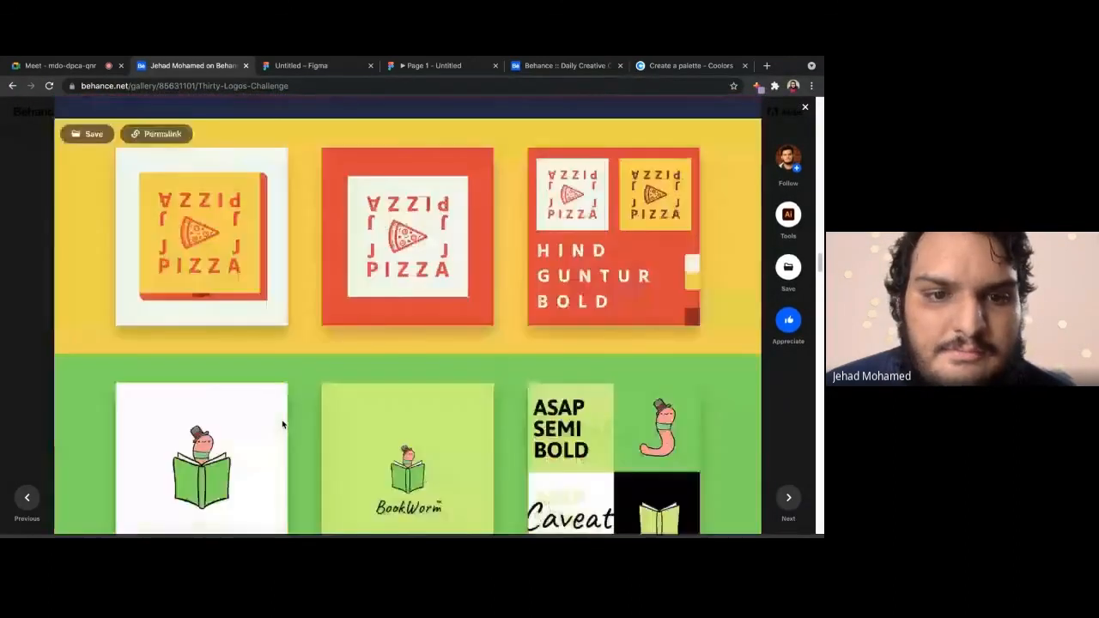
scroll(283, 423, down, 6)
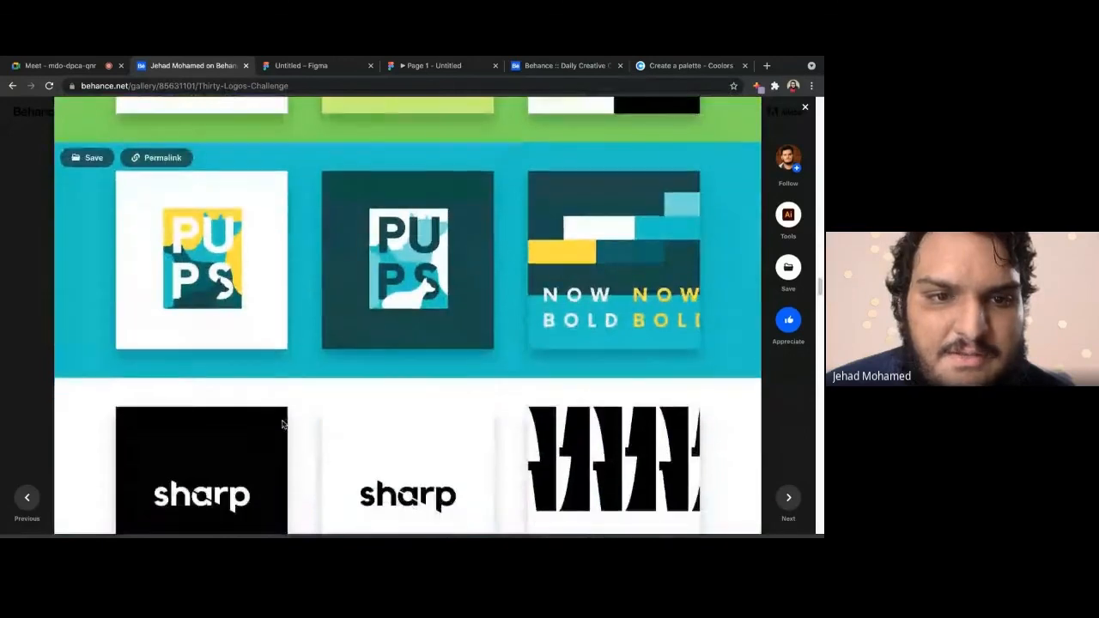
scroll(283, 423, down, 5)
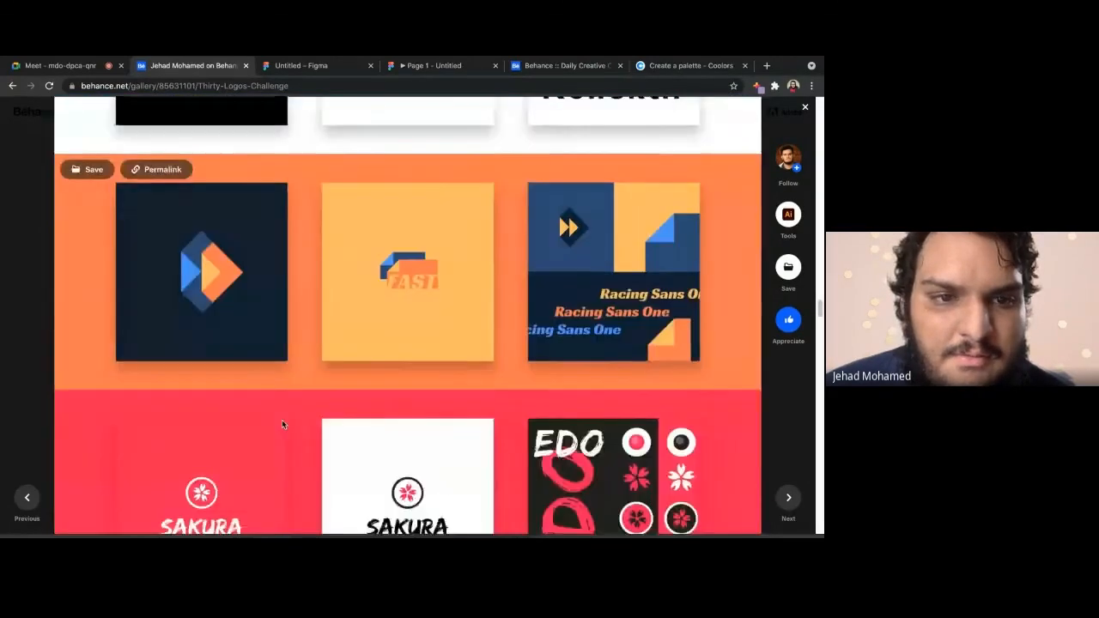
scroll(282, 424, down, 5)
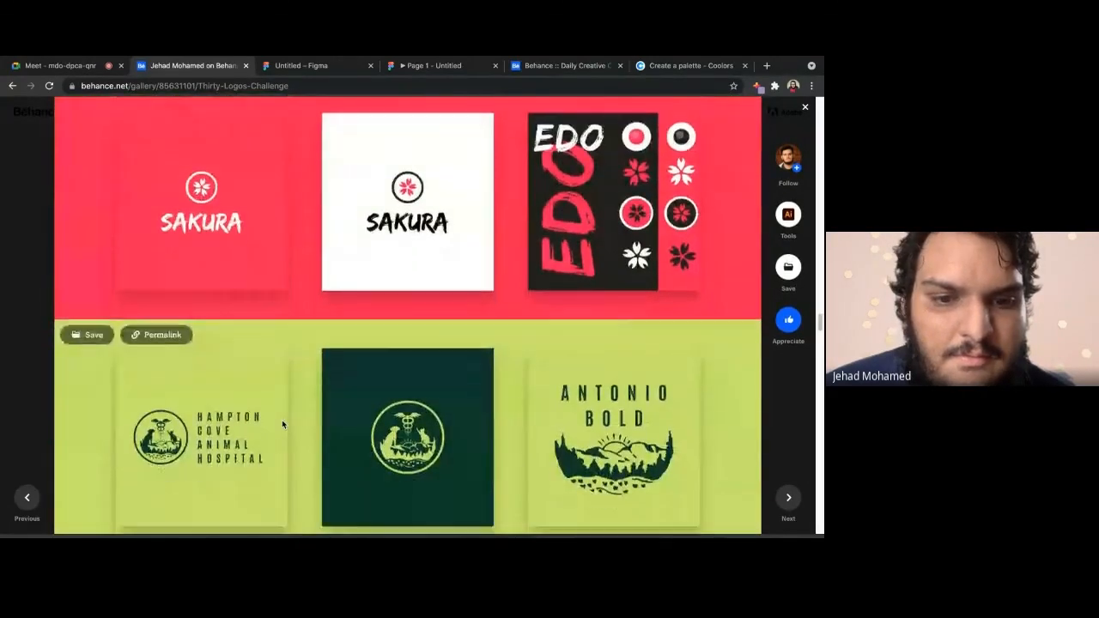
scroll(282, 423, down, 5)
scroll(283, 423, up, 2)
scroll(282, 423, down, 1)
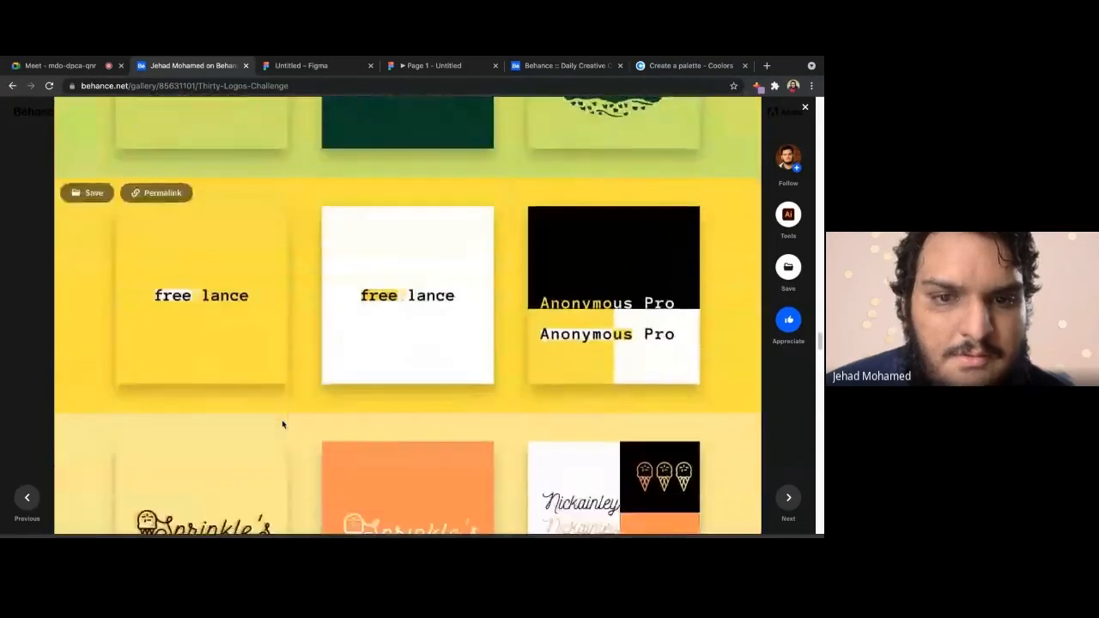
scroll(282, 423, down, 5)
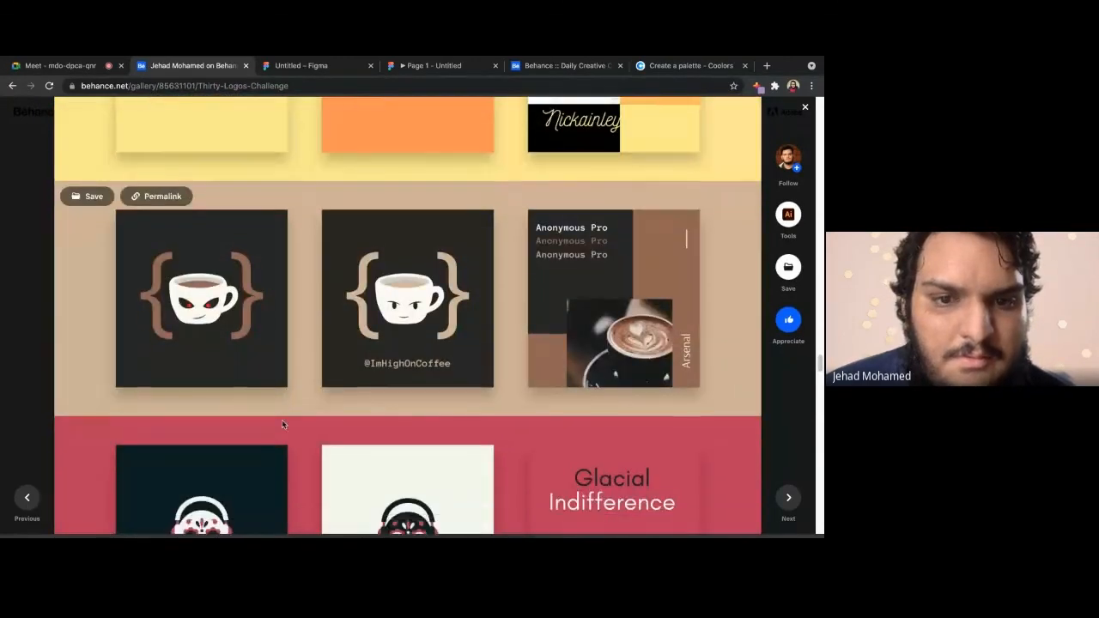
scroll(281, 425, down, 1)
click(86, 66)
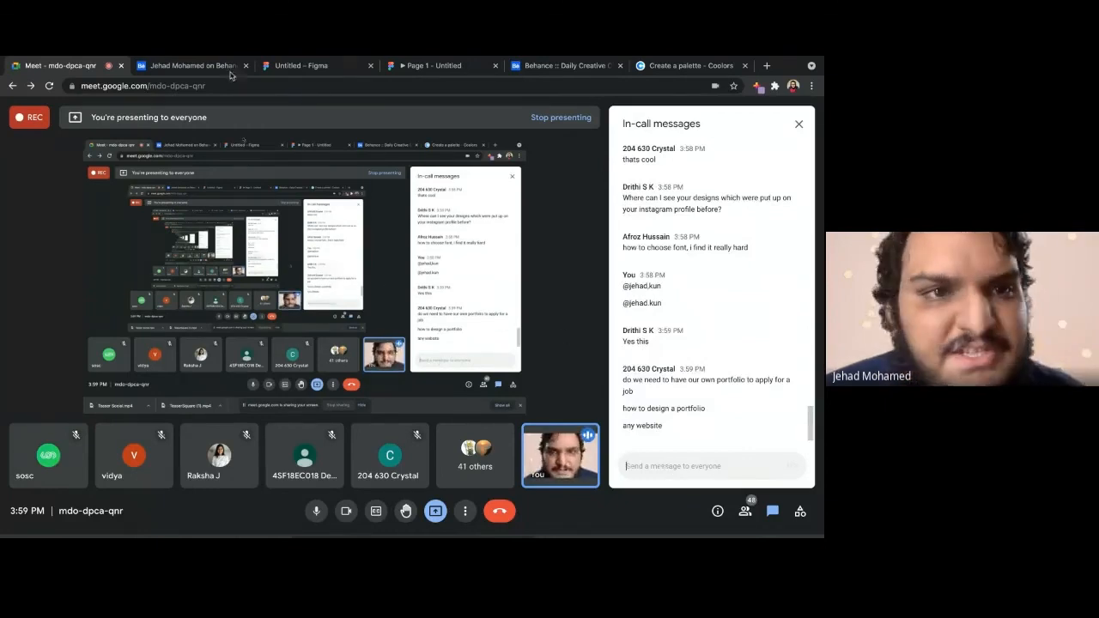
Open the /meep page of the presenter's Wix portfolio website in place of the Behance Creative Challenge page
click(198, 65)
click(793, 129)
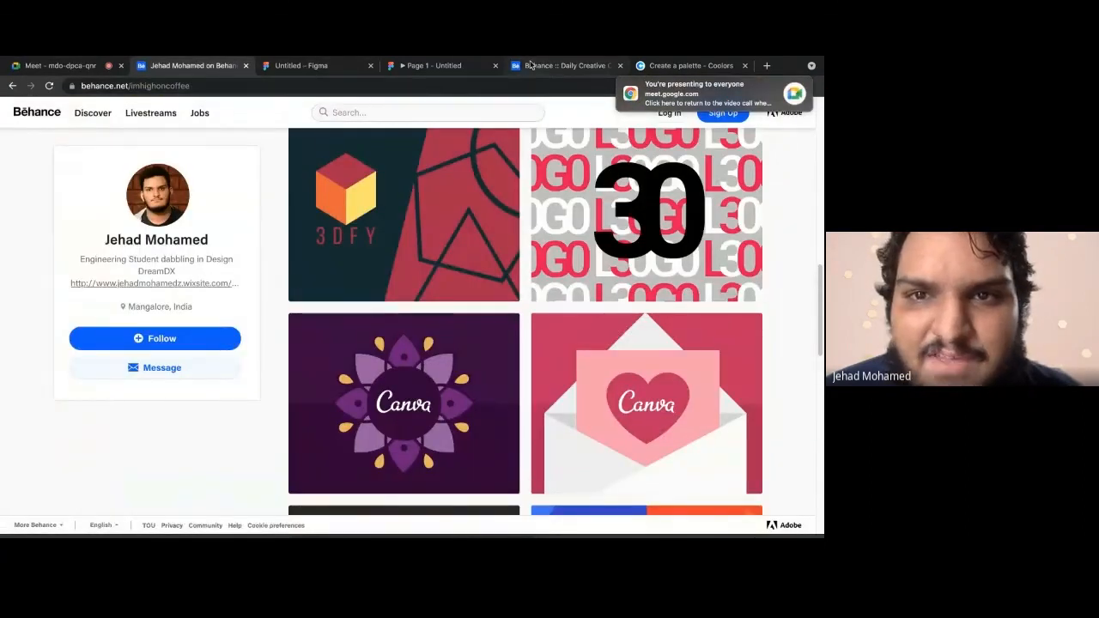
click(562, 66)
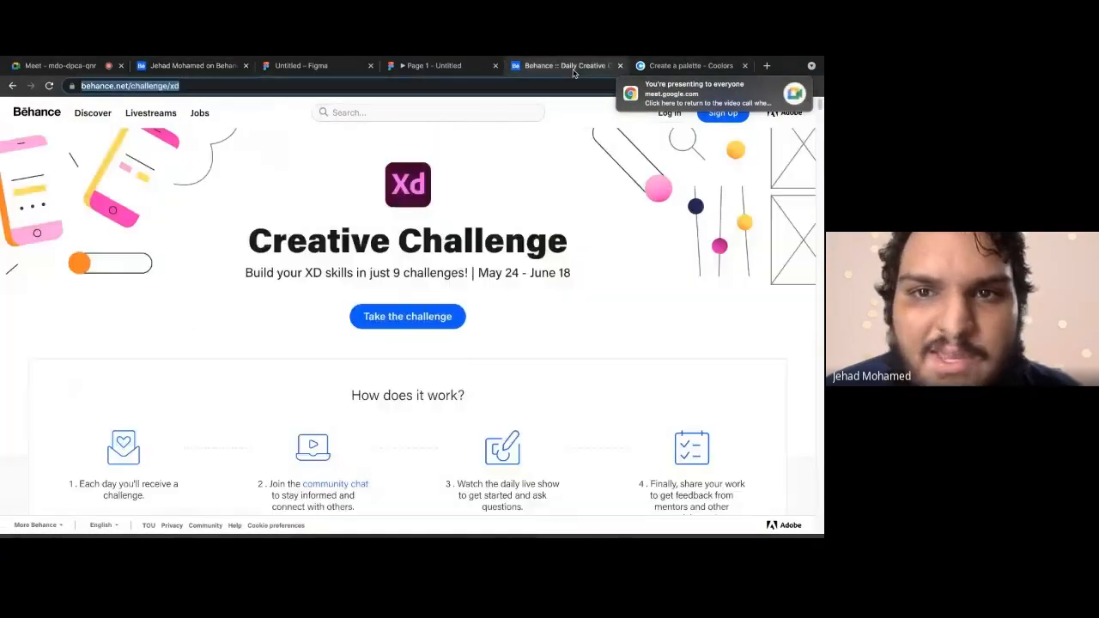
click(471, 87)
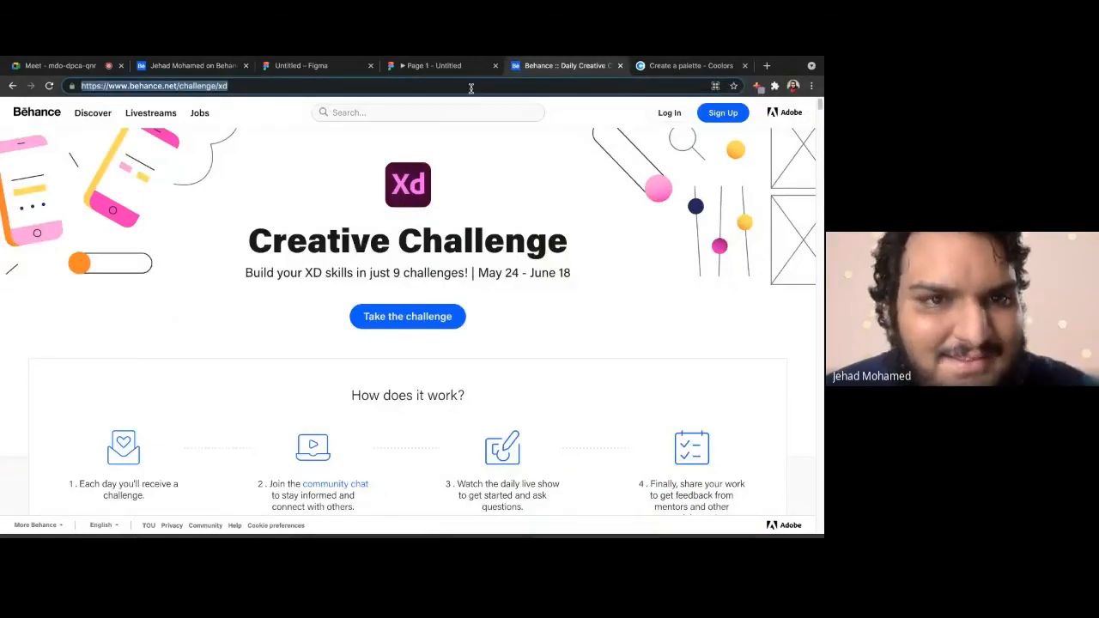
text(jehadm)
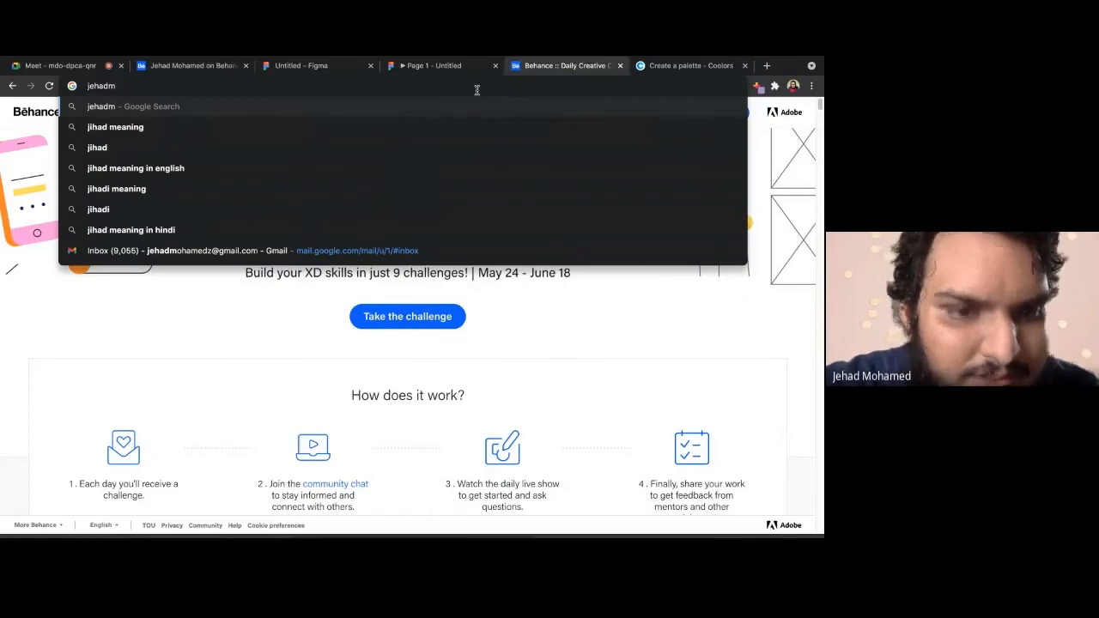
text(oha)
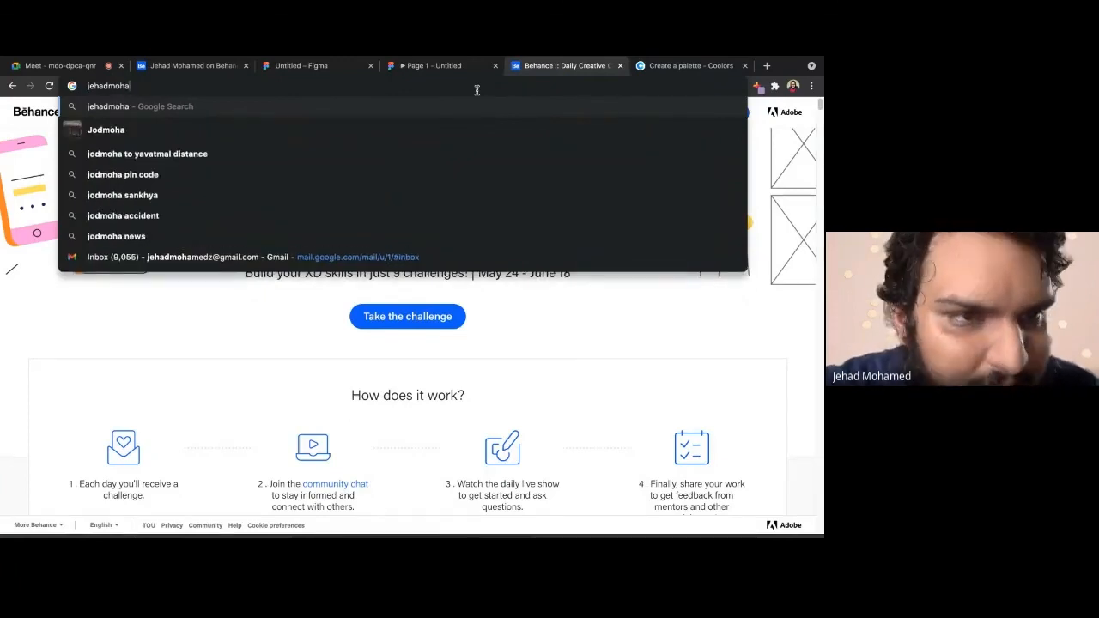
text(medz.w)
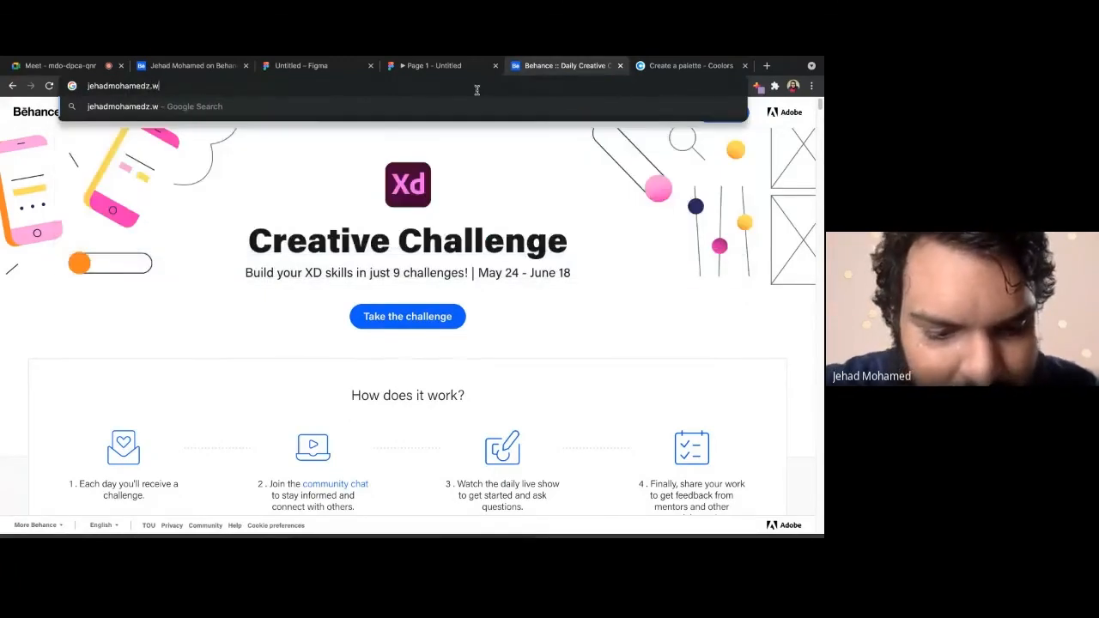
text(ixsite.)
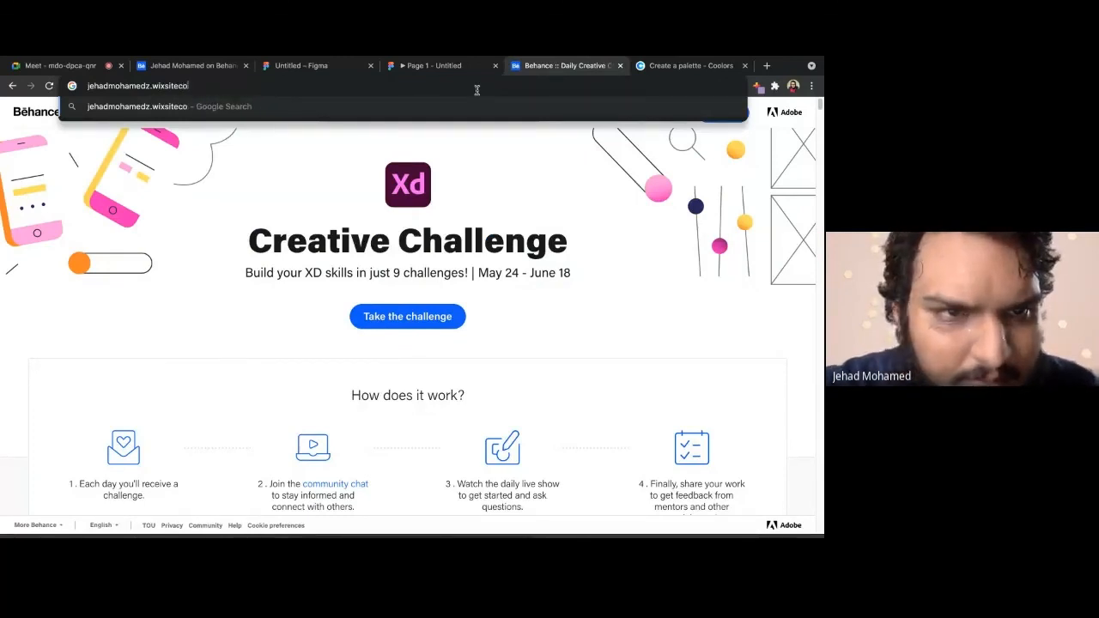
text(com)
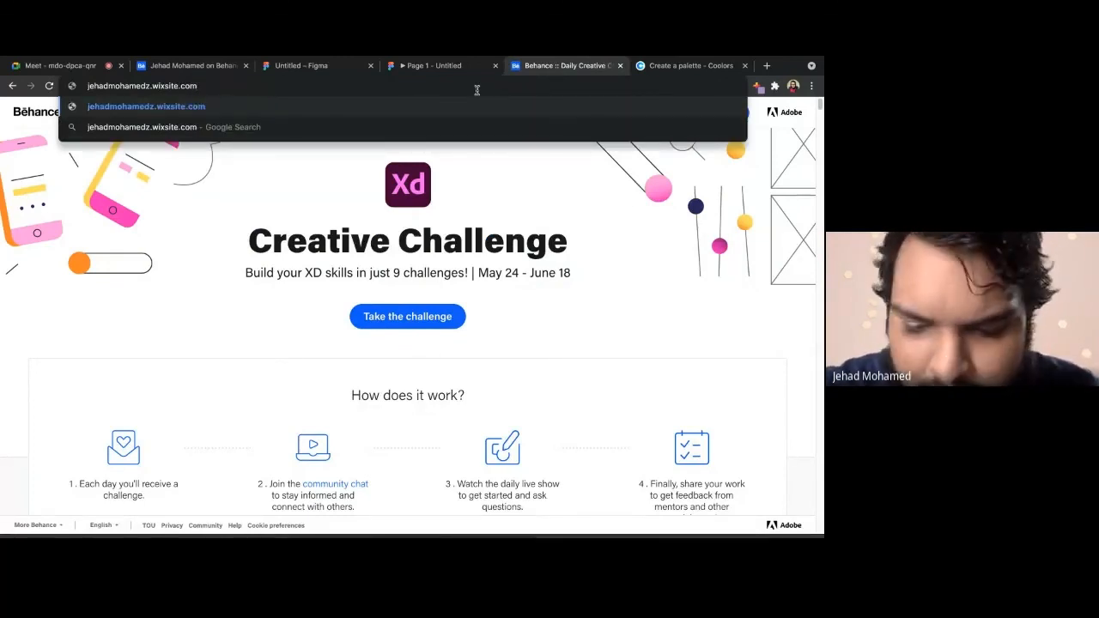
text(/meep)
key(Return)
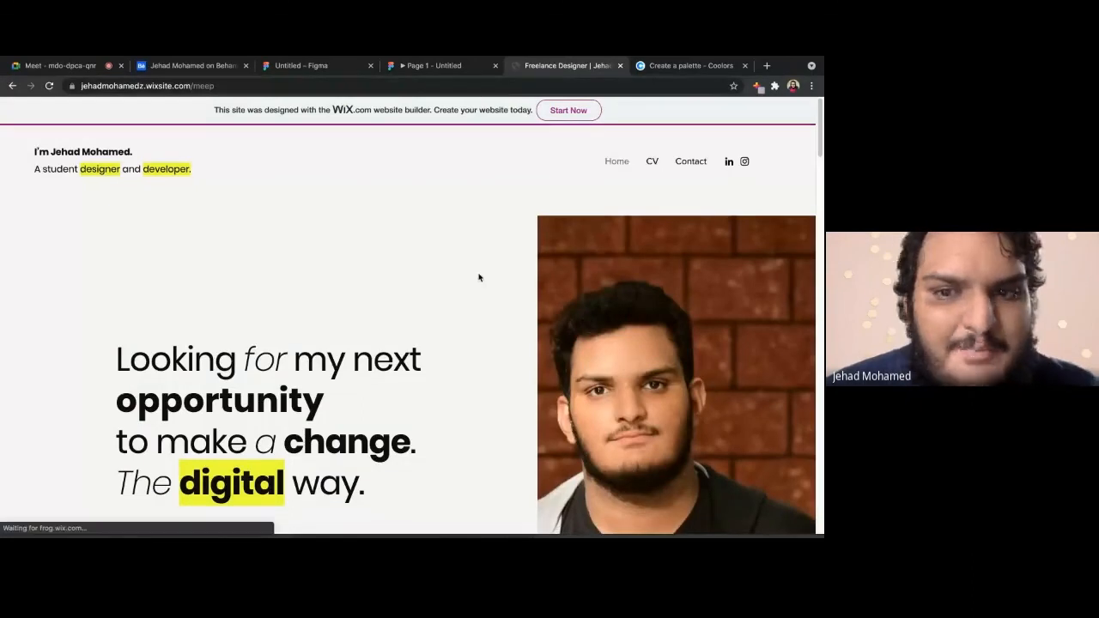
Look through the Wix portfolio site from the introduction to the Clients & Collaborations section and back up
scroll(479, 278, down, 5)
scroll(479, 277, down, 6)
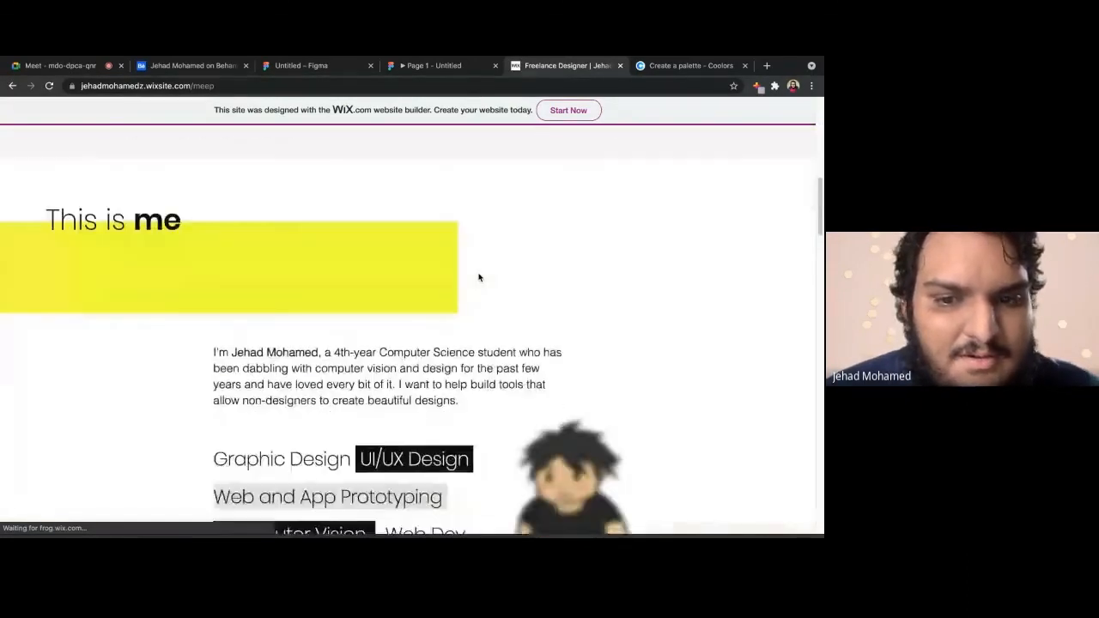
scroll(474, 249, down, 8)
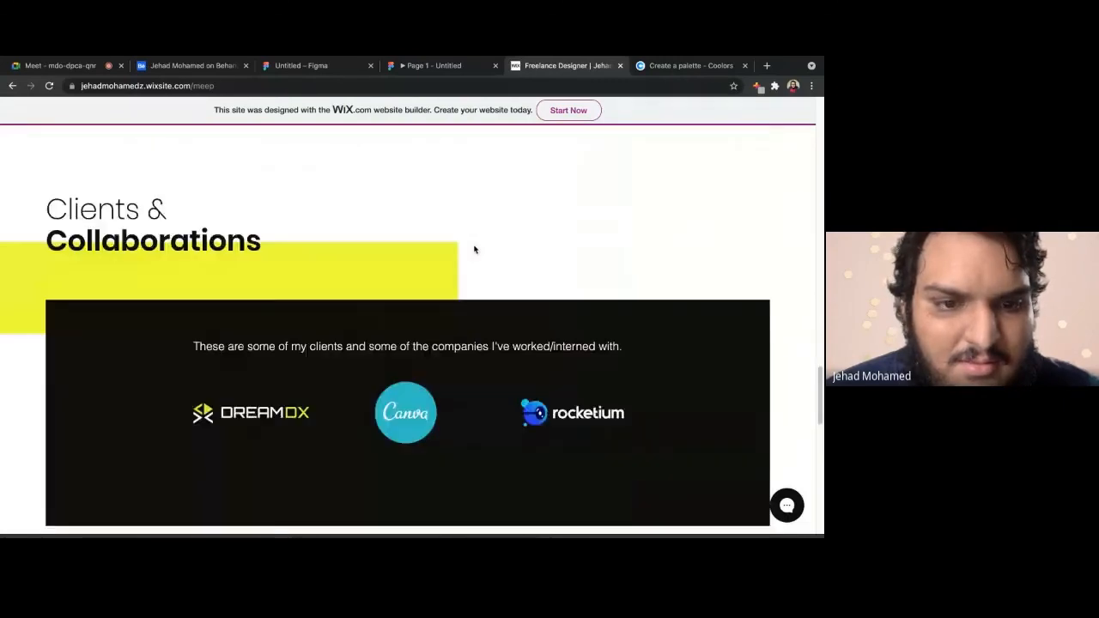
scroll(474, 249, up, 10)
scroll(474, 249, up, 5)
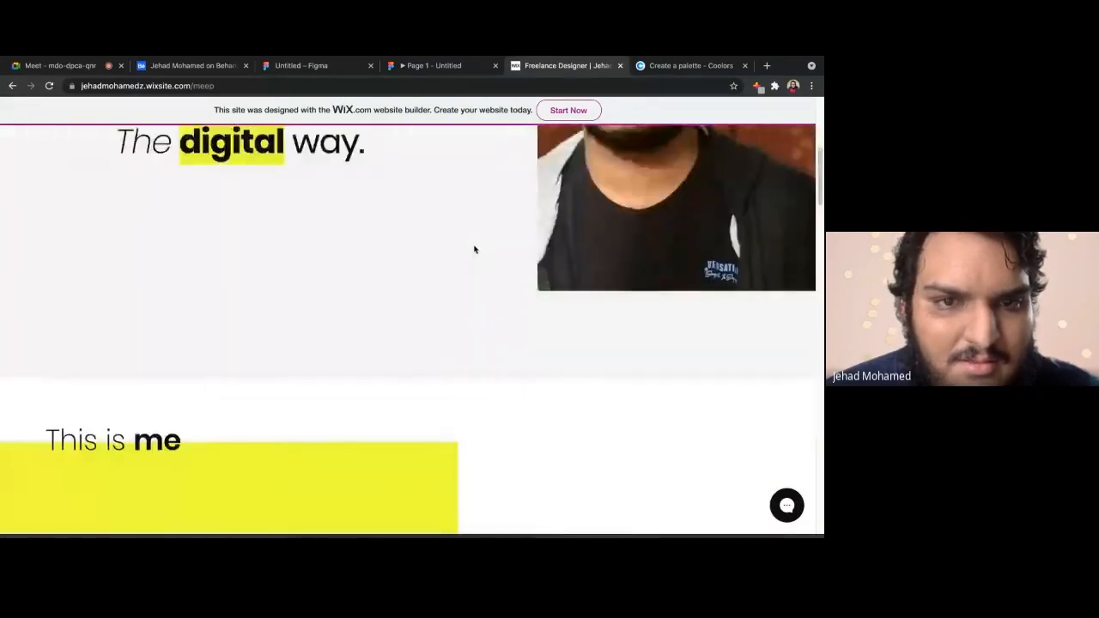
Show the upper part of the presenter's Behance portfolio again and return to the message field of the meeting chat
click(191, 65)
scroll(290, 257, up, 5)
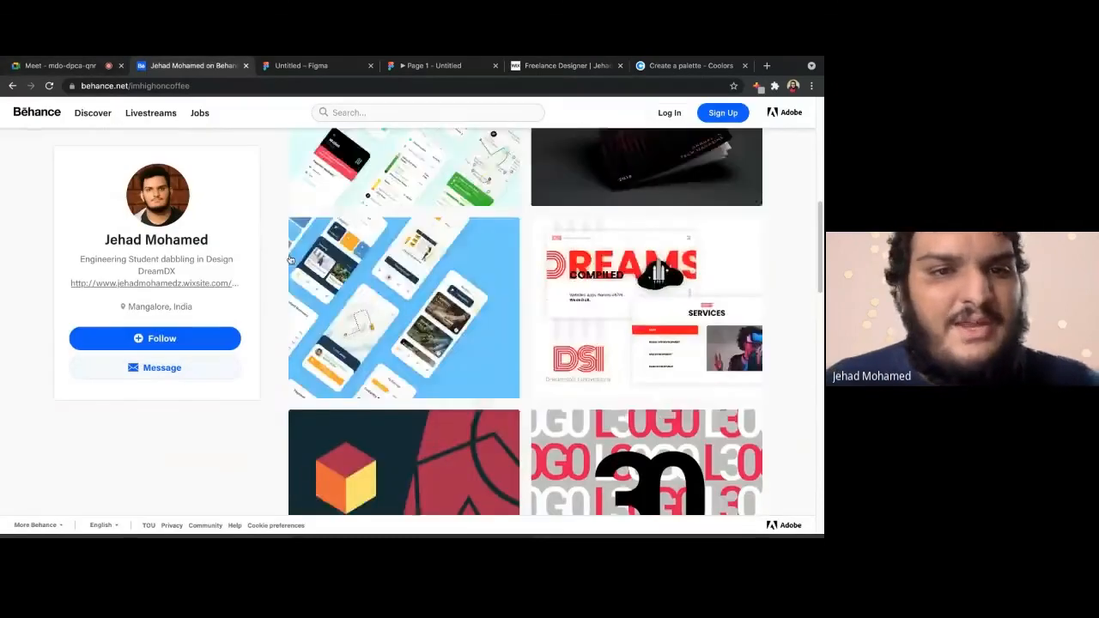
click(52, 65)
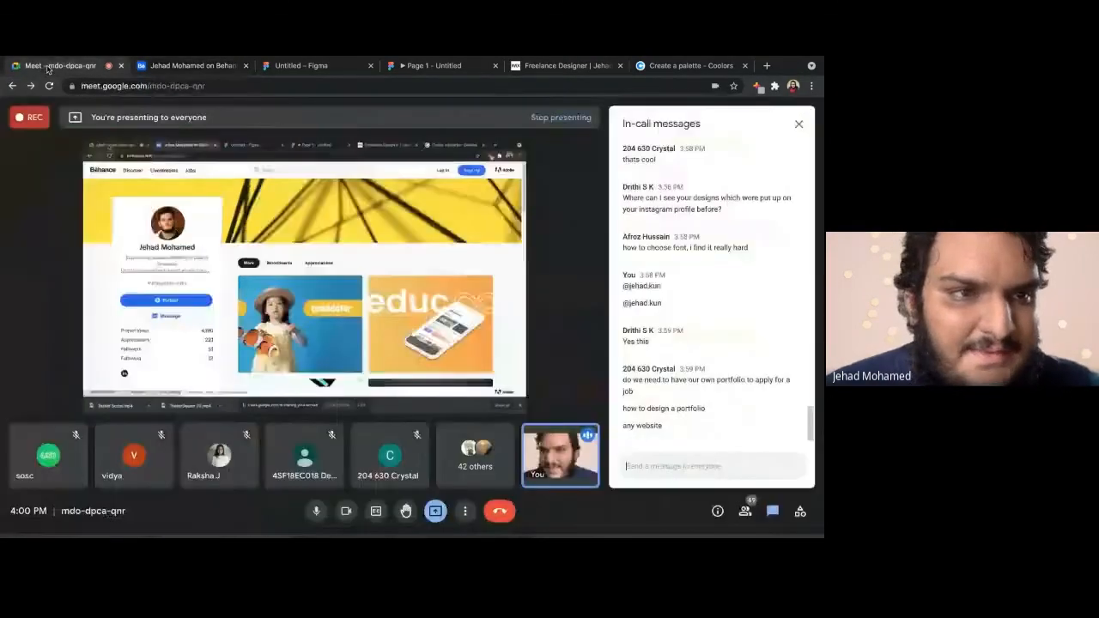
click(688, 474)
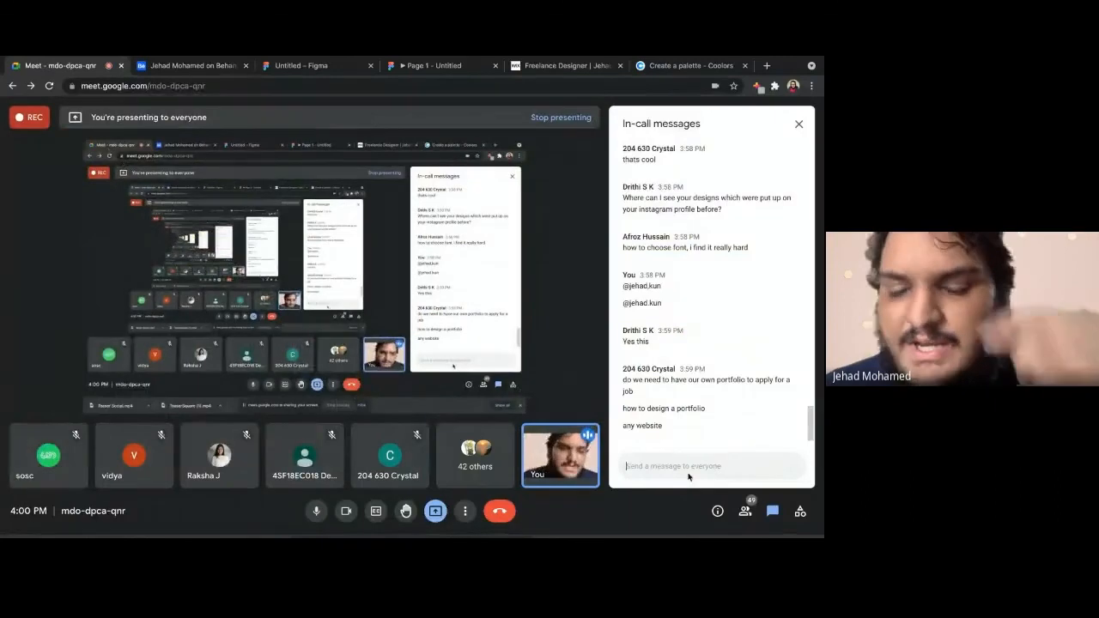